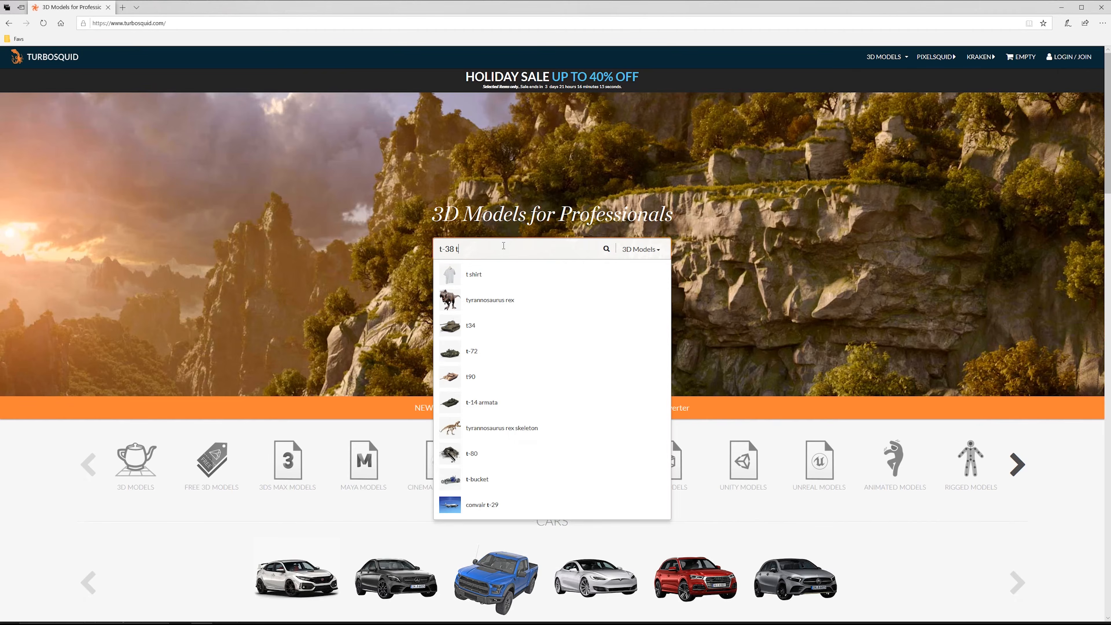
Step: Search TurboSquid for "t-38 talon" and open the free Northrop T-38 Talon model page
key("Return")
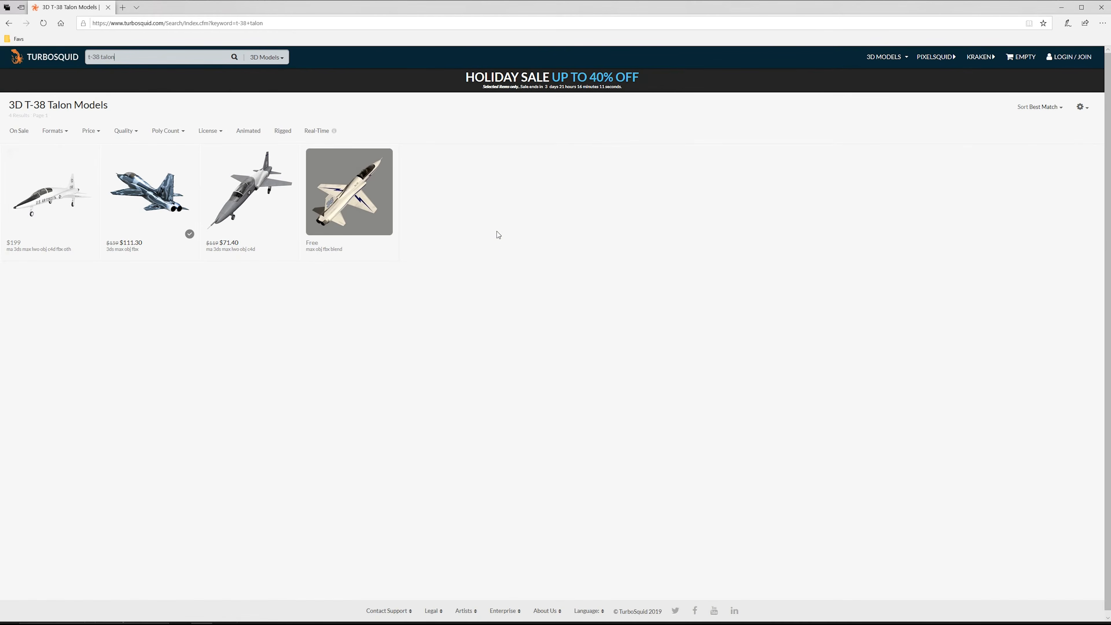
left_click(355, 184)
Step: Browse the T-38 Talon gallery images to examine the jet's textures, open canopies, landing gear and untextured views
left_click(424, 524)
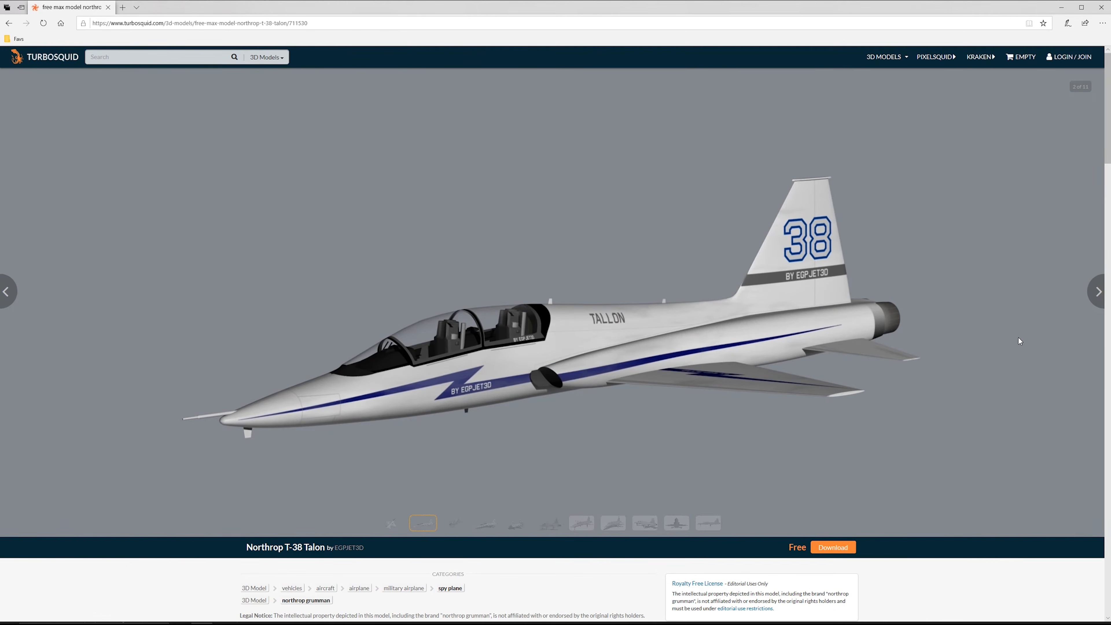
left_click(1099, 302)
left_click(1099, 303)
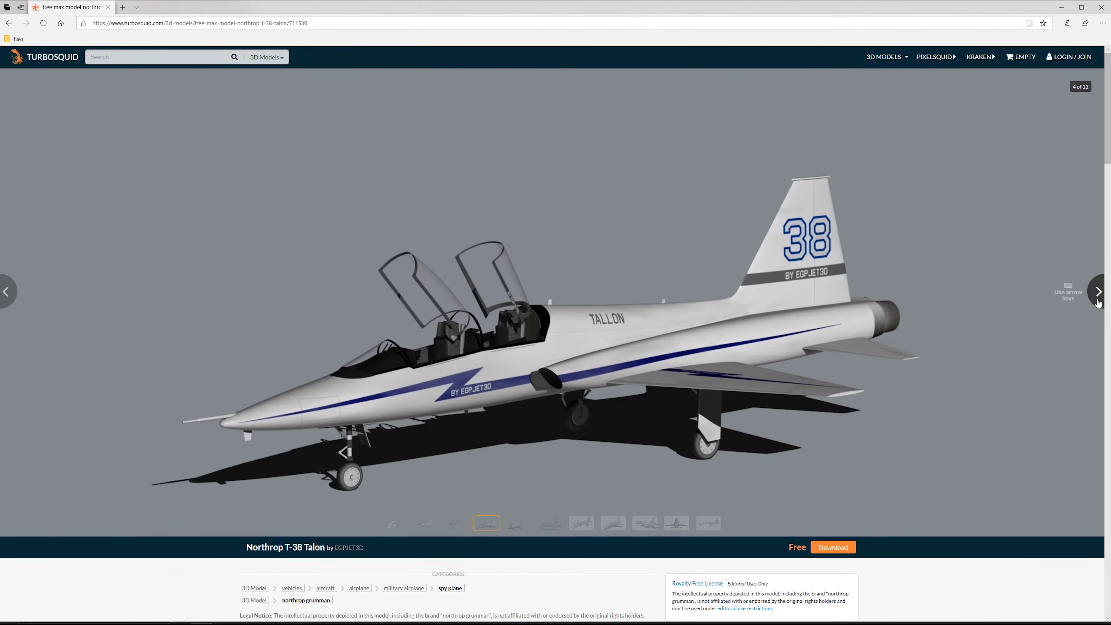
left_click(1098, 304)
left_click(1099, 303)
left_click(1099, 303)
left_click(1099, 303)
left_click(1098, 303)
left_click(1099, 303)
left_click(1099, 303)
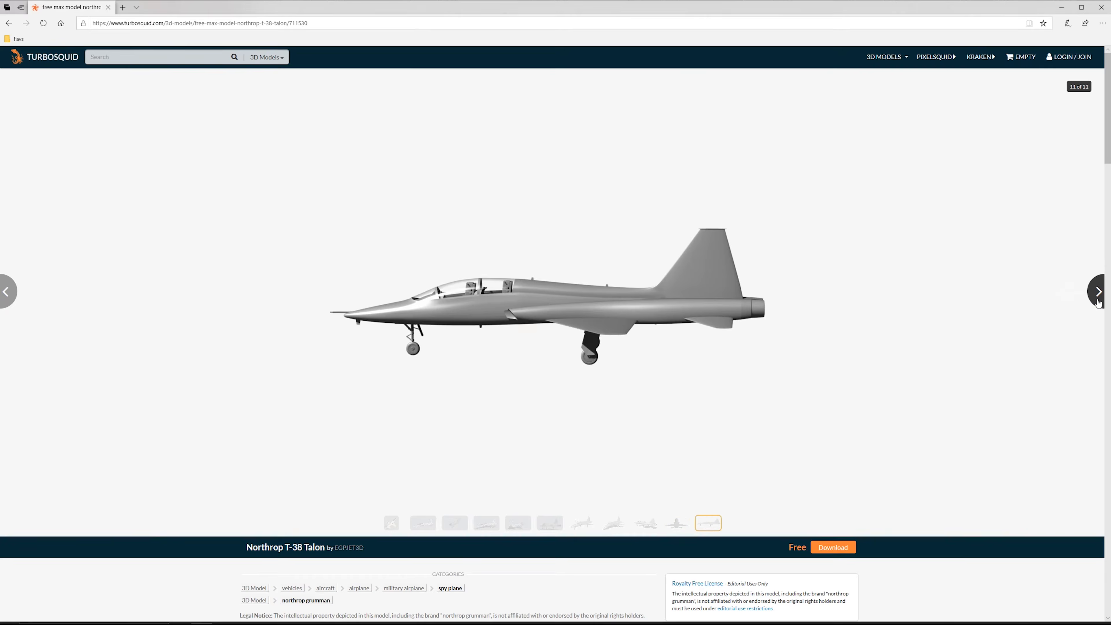
left_click(1098, 303)
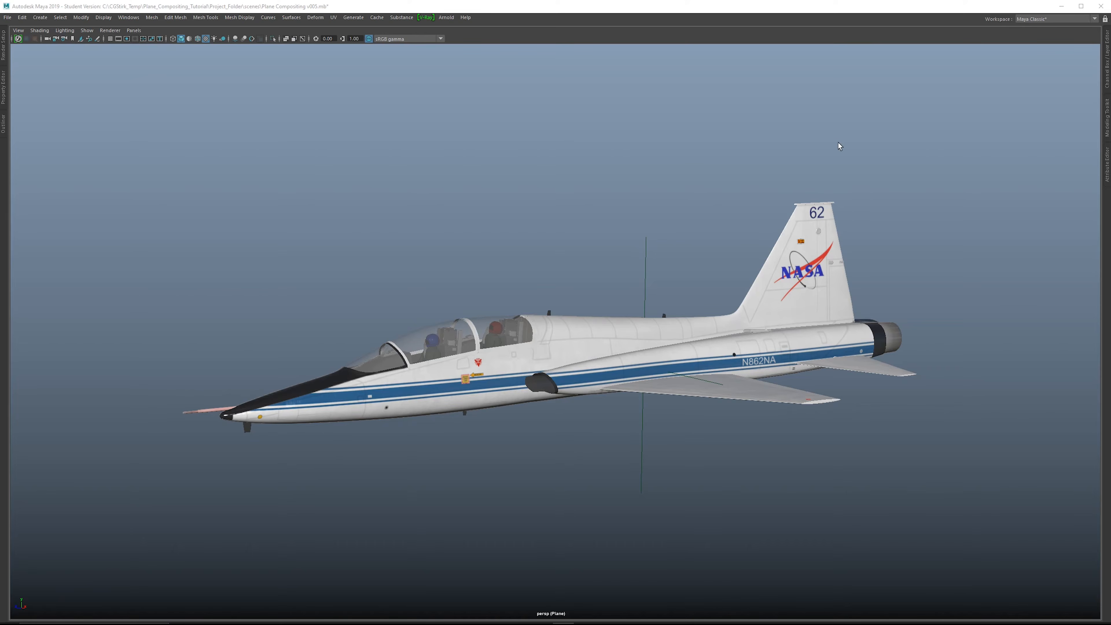
Step: In Maya, show wireframe on shaded for the textured NASA jet and examine its mesh up to the cockpit
left_click_drag(840, 146, 441, 141, "alt")
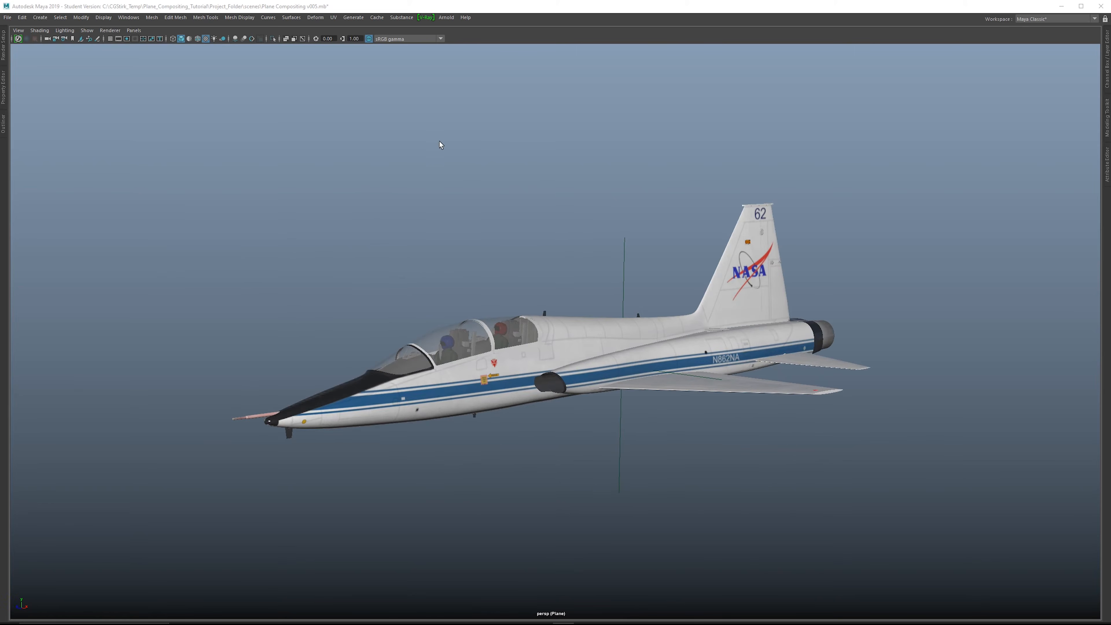
left_click(197, 39)
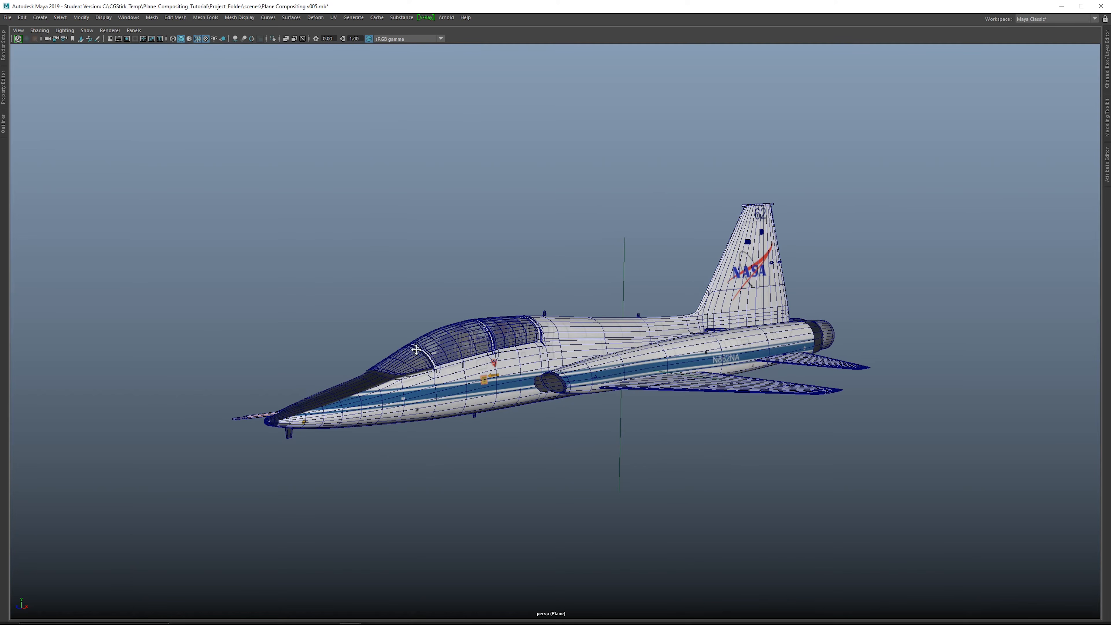
left_click_drag(593, 289, 495, 290, "alt")
right_click_drag(495, 290, 539, 290, "alt")
left_click_drag(540, 288, 671, 237, "alt")
right_click_drag(672, 238, 1054, 205, "alt")
middle_click_drag(1054, 205, 793, 211, "alt")
right_click_drag(793, 211, 885, 196, "alt")
Step: Hide the cockpit's canopy glass and examine the pilots and seats inside
left_click(886, 195)
key("h")
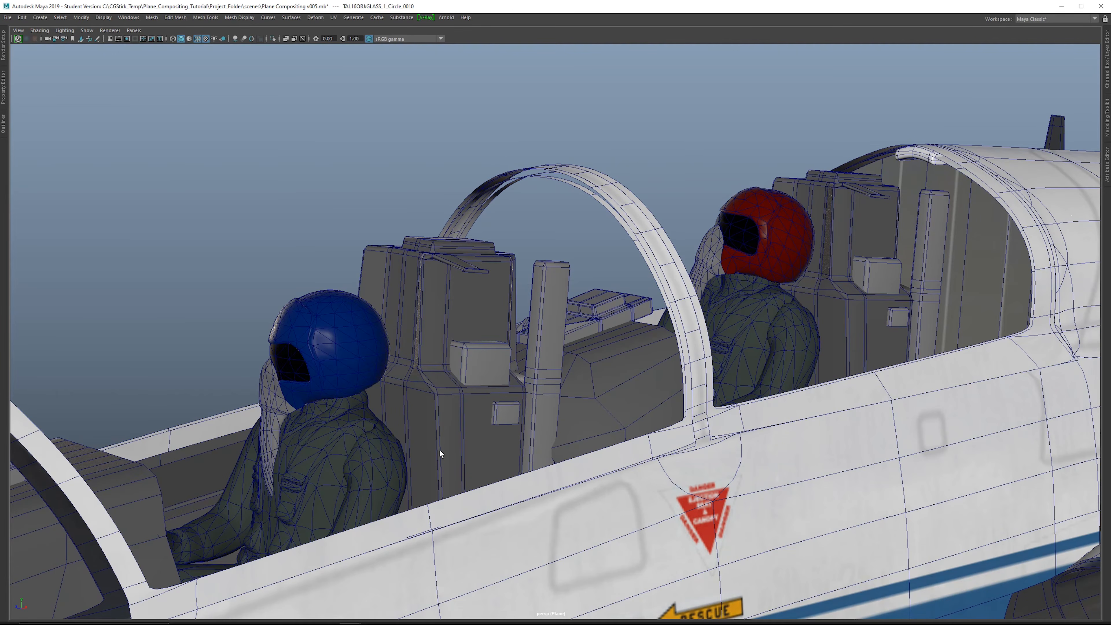
key("h")
right_click_drag(806, 250, 657, 206, "alt")
key("ctrl+space")
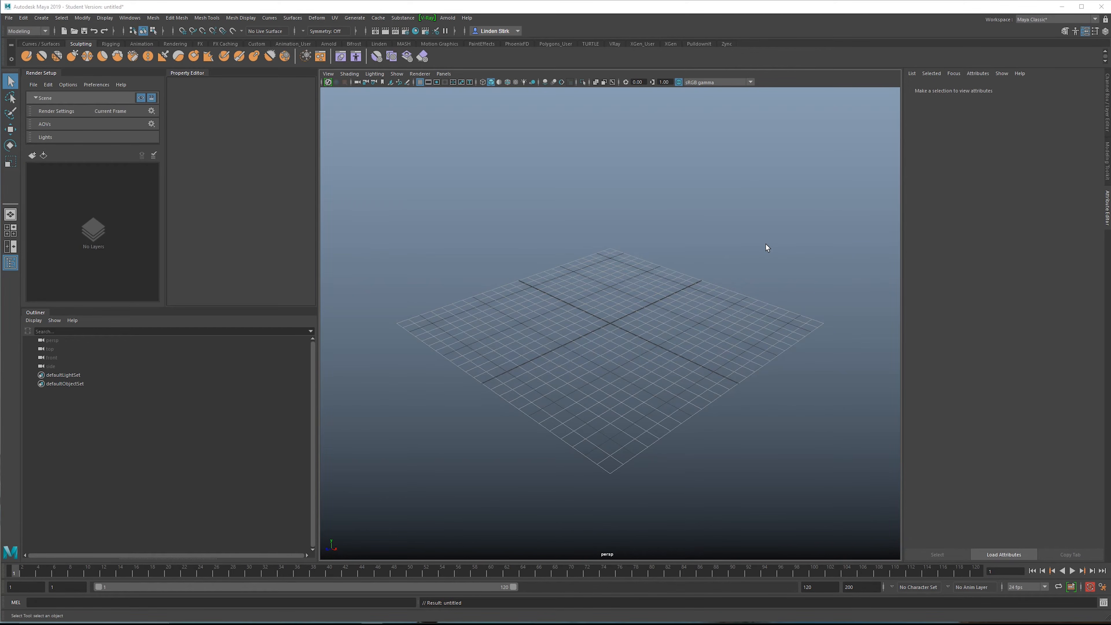
Step: Switch to File Explorer and copy the path of Project Folder inside Plane Compositing Tutorial
left_click(372, 624)
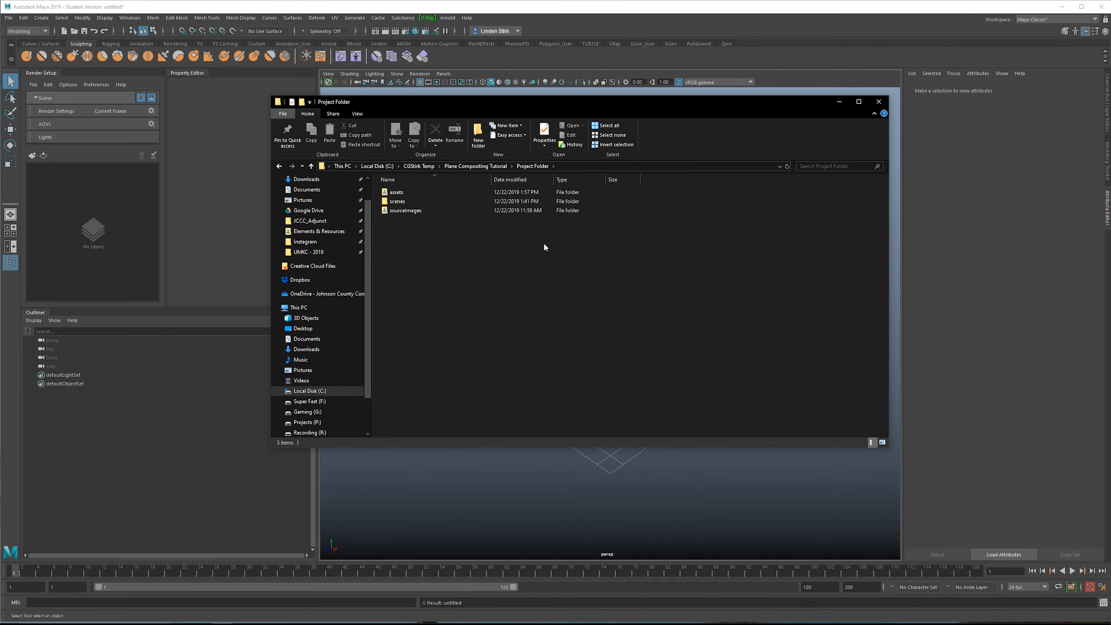
left_click(595, 166)
key("ctrl+c")
Step: Back in Maya, set the project to the copied Project Folder path and create a default workspace there
left_click(725, 54)
left_click(8, 18)
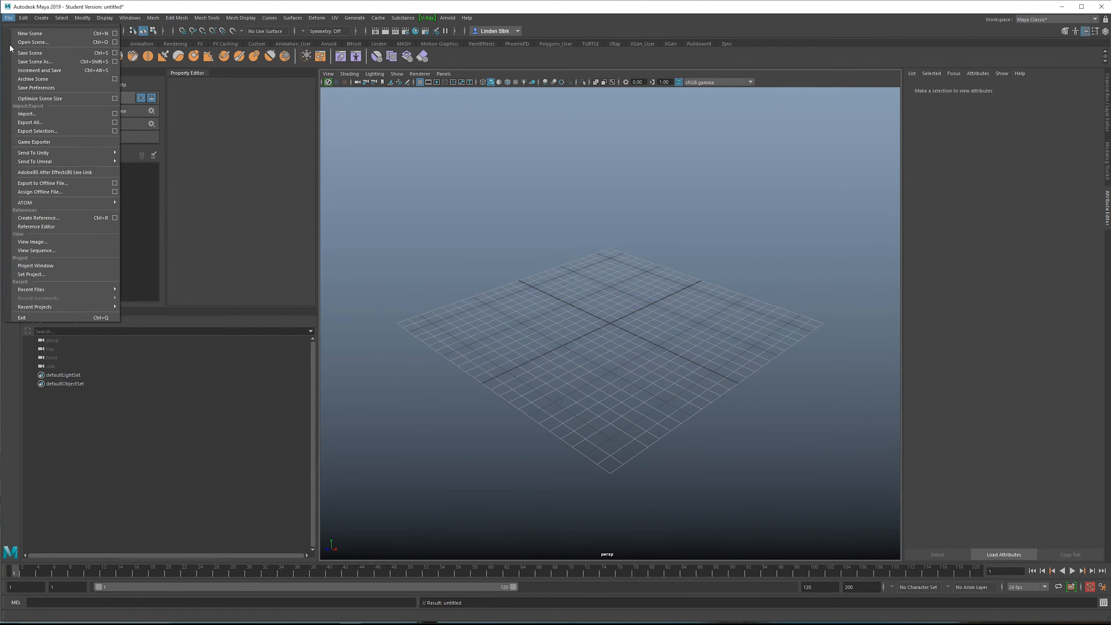
left_click(50, 276)
left_click(605, 103)
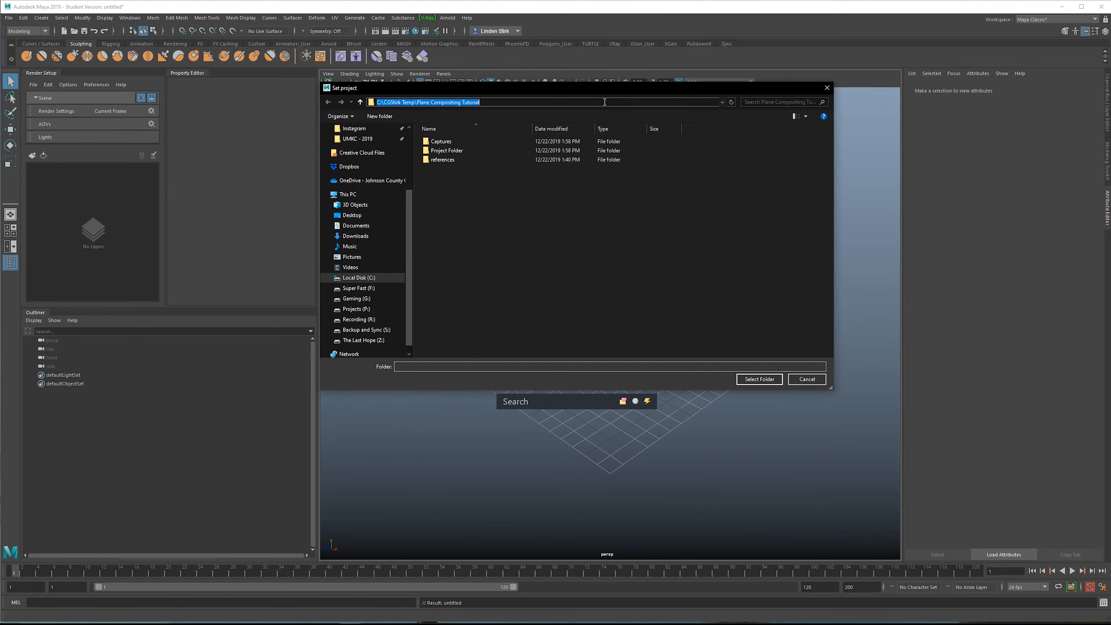
key("ctrl+v")
key("Return")
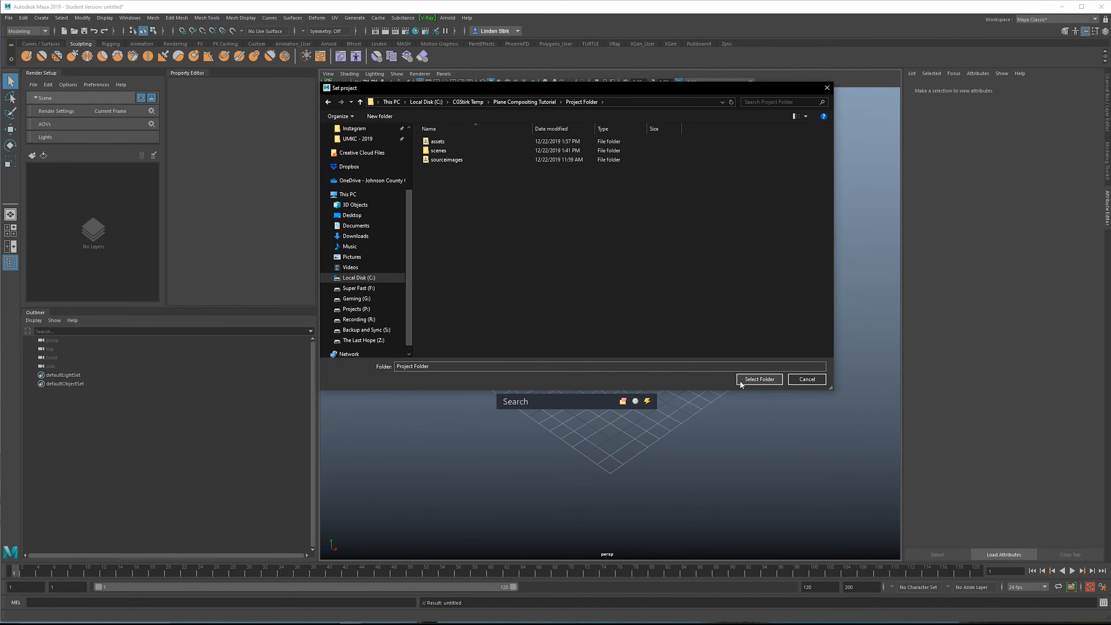
left_click(740, 380)
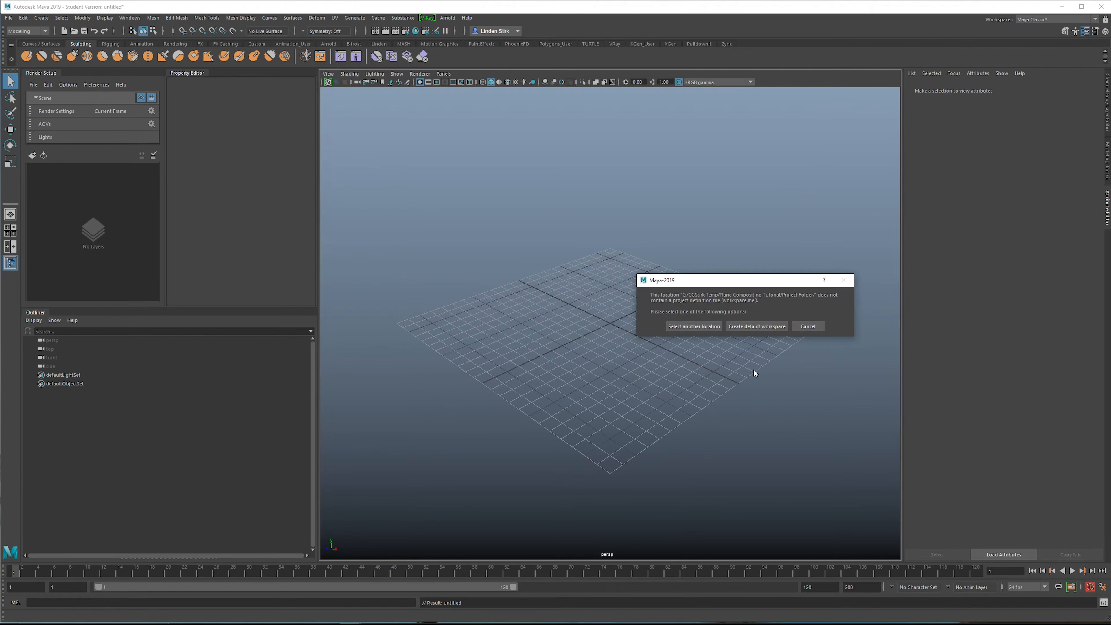
left_click(774, 327)
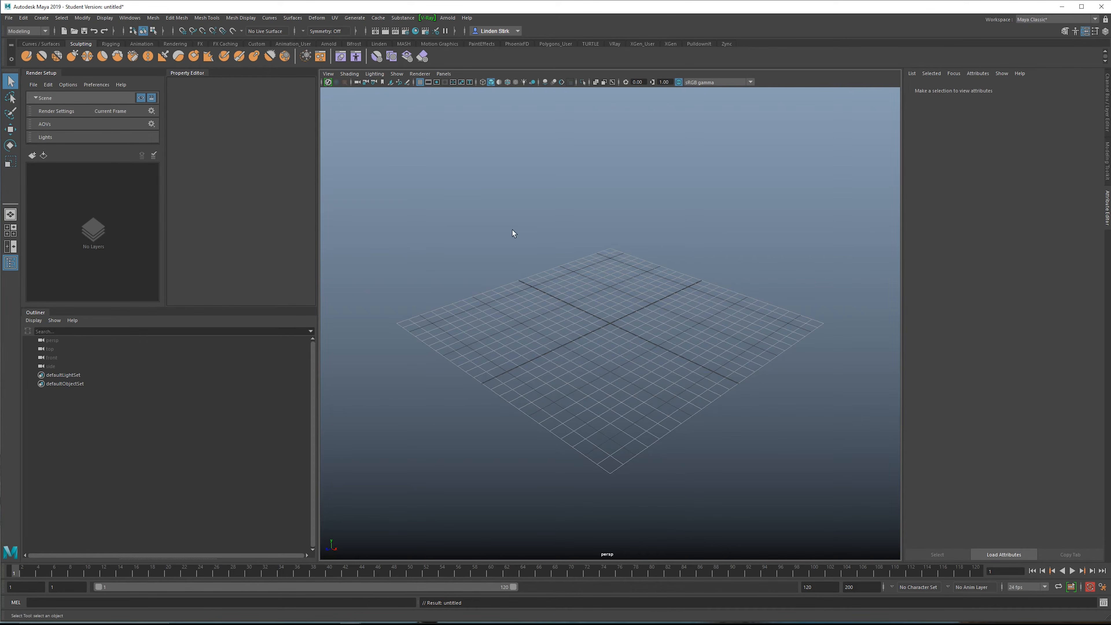
Step: Reference T38_Talon.fbx from the project's assets folder into the empty scene
left_click(8, 17)
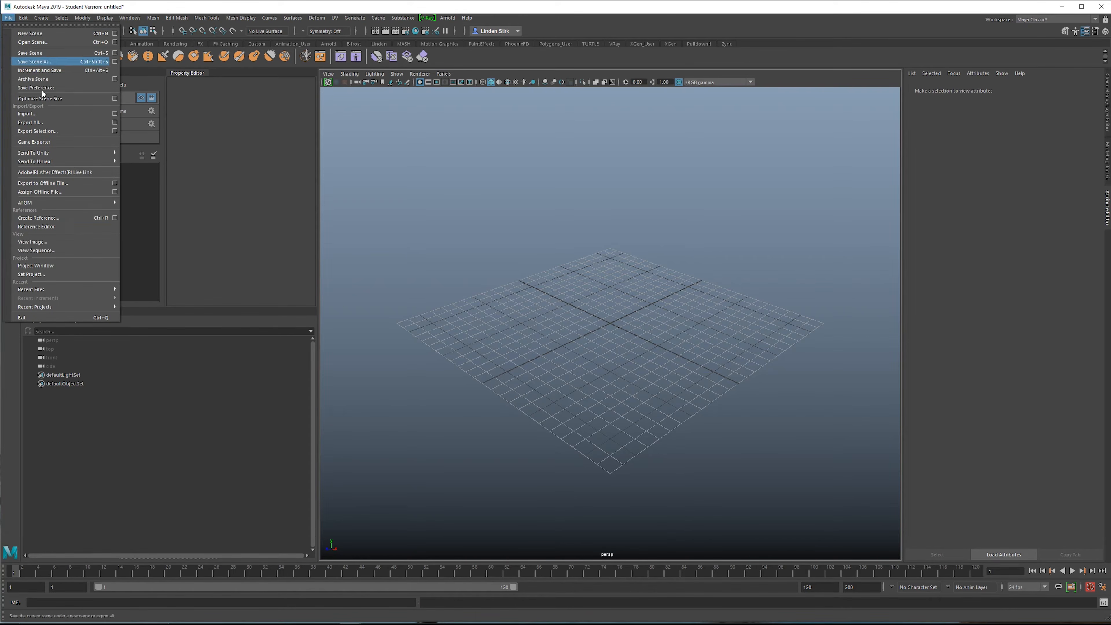
left_click(67, 220)
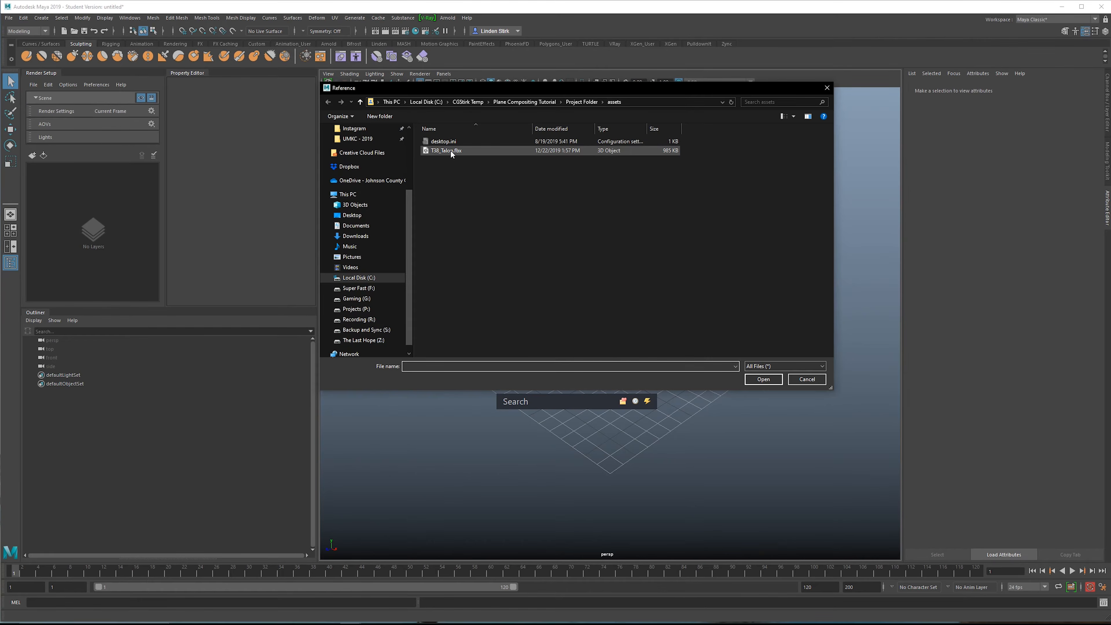
double_click(483, 150)
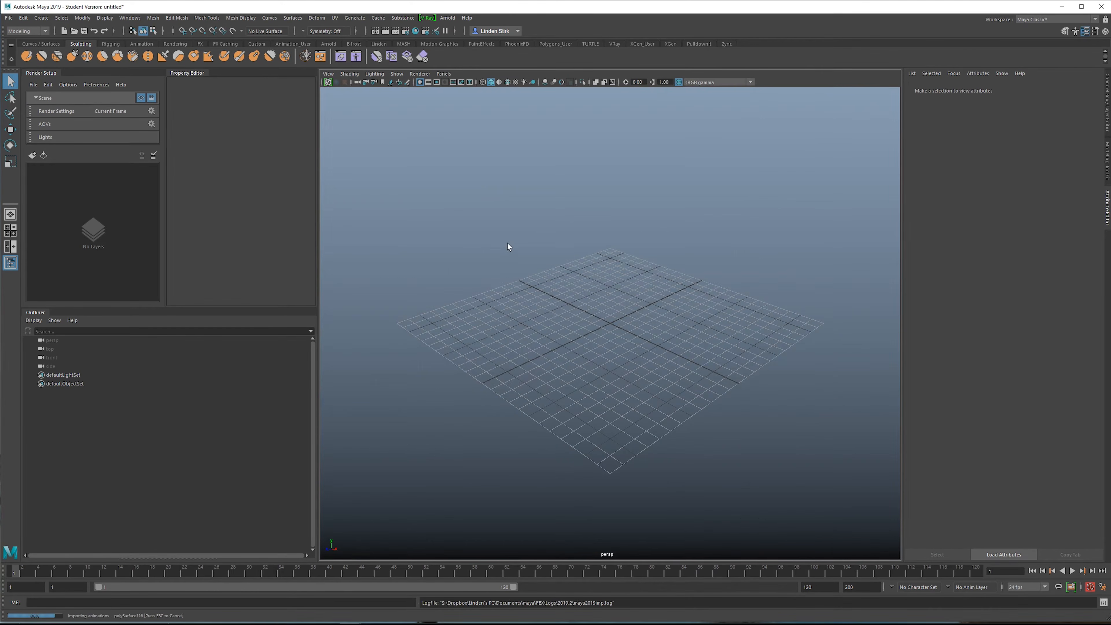
right_click_drag(700, 304, 324, 388, "alt")
right_click_drag(480, 411, 369, 406, "alt")
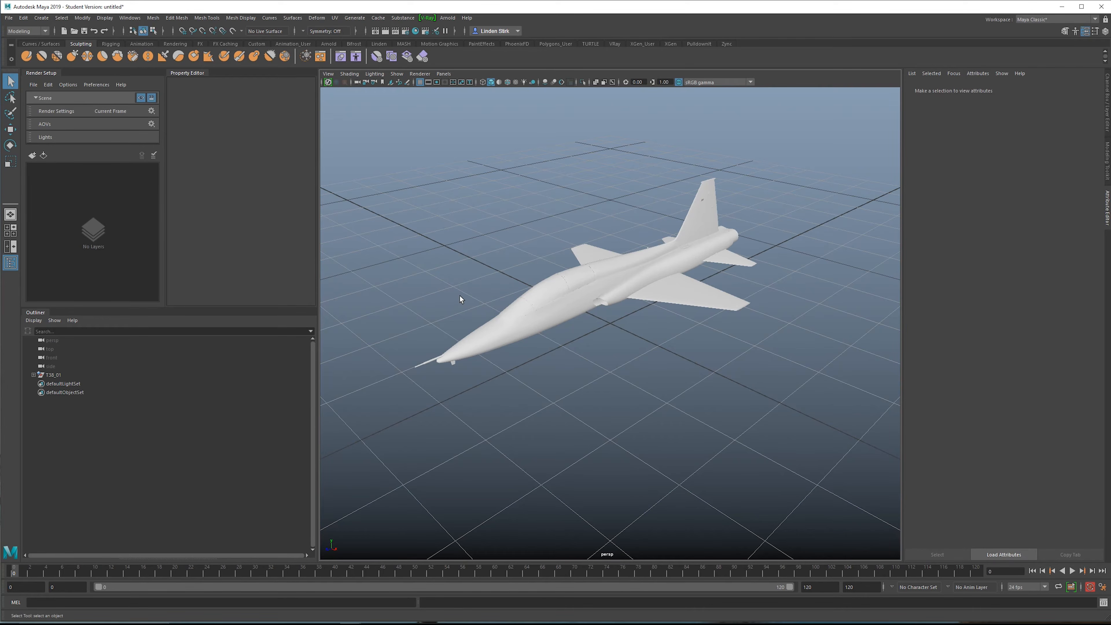
Step: Create a locator in the scene with the referenced jet
left_click_drag(461, 296, 652, 313, "alt")
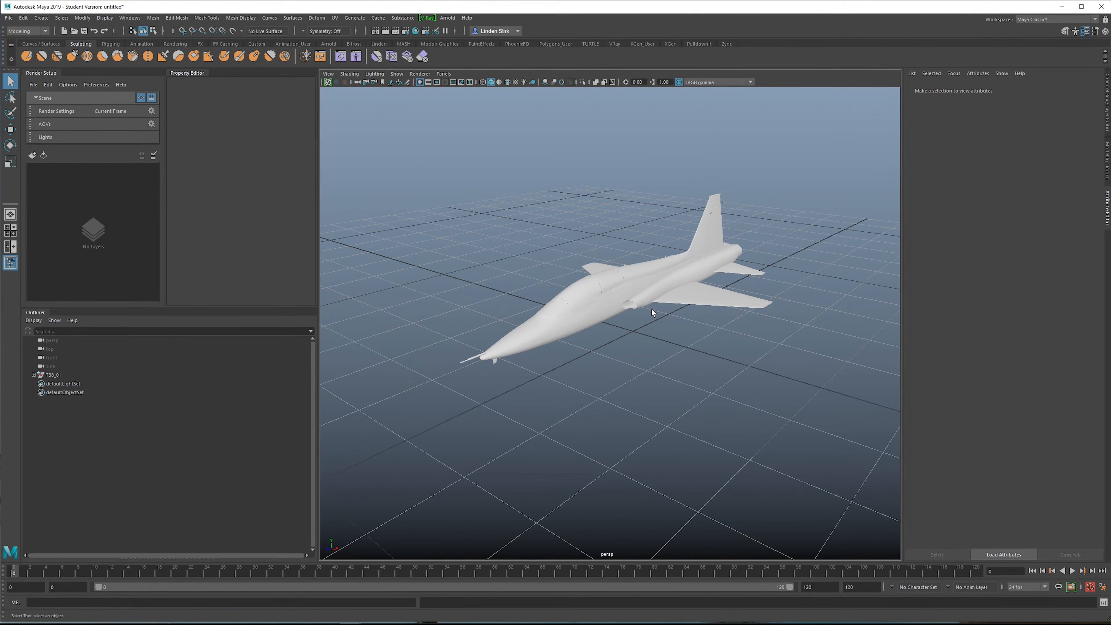
mouse_move(700, 240)
left_mouse_down("alt")
mouse_move(520, 235)
mouse_move(706, 231)
left_mouse_up("alt")
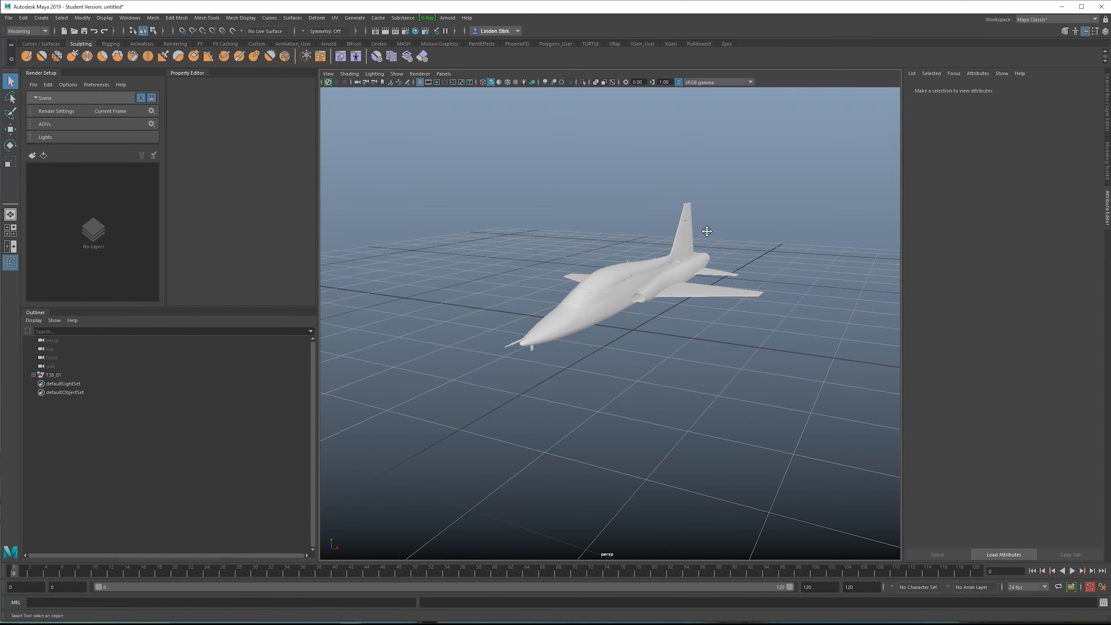
middle_click_drag(707, 231, 691, 234, "alt")
left_click_drag(690, 234, 679, 242, "alt")
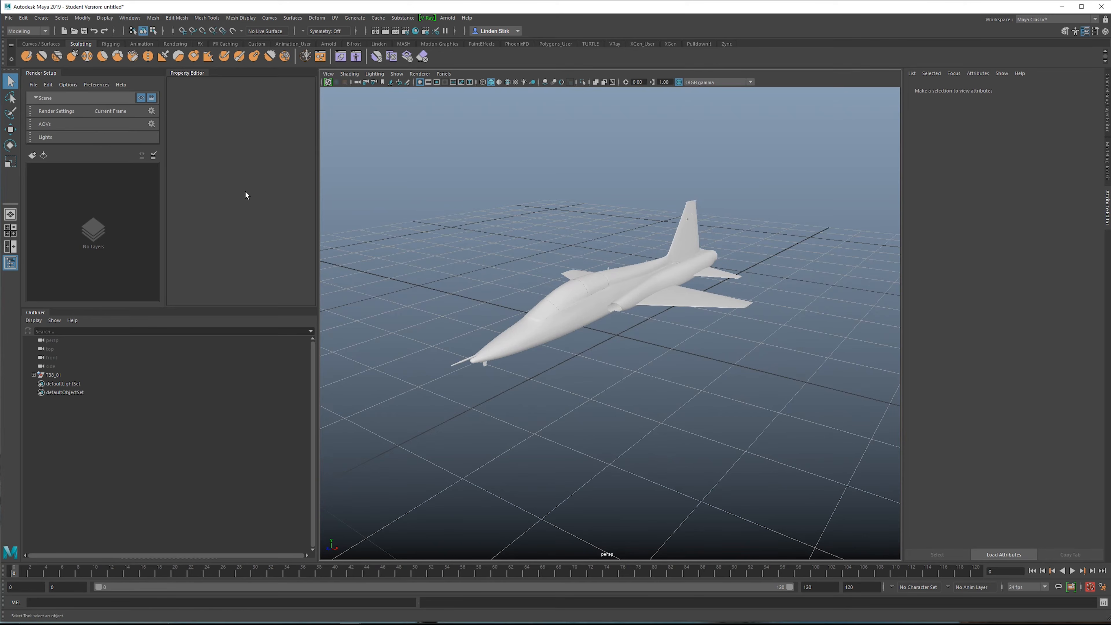
left_click(41, 18)
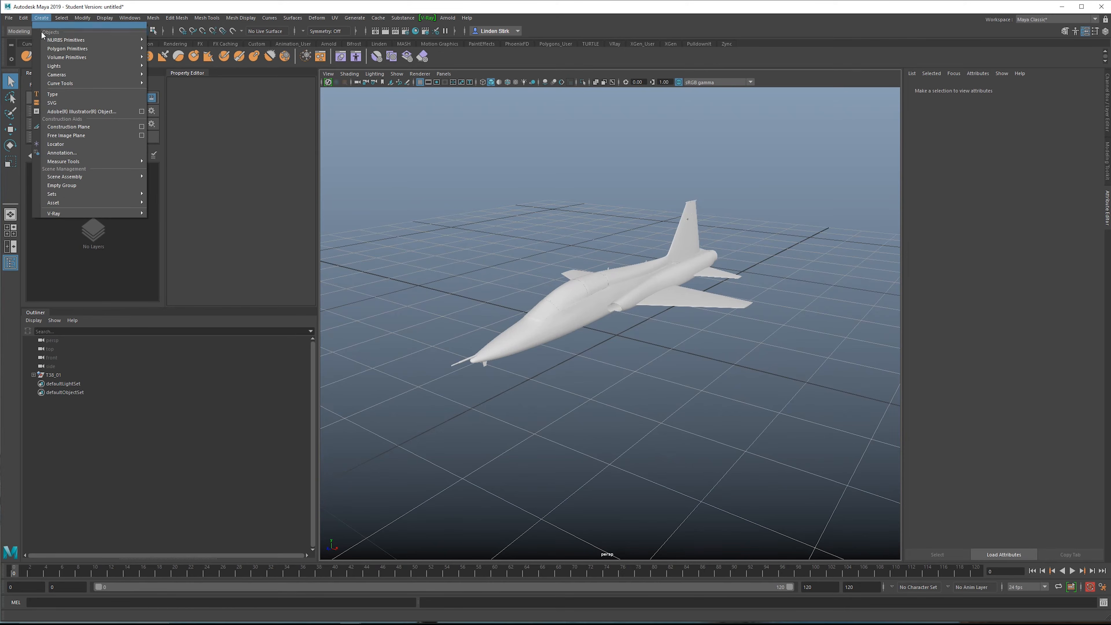
left_click(73, 144)
Step: Move the locator into the jet's body, to about 0.657 in Y and -0.650 in Z
left_click_drag(666, 315, 654, 338, "alt")
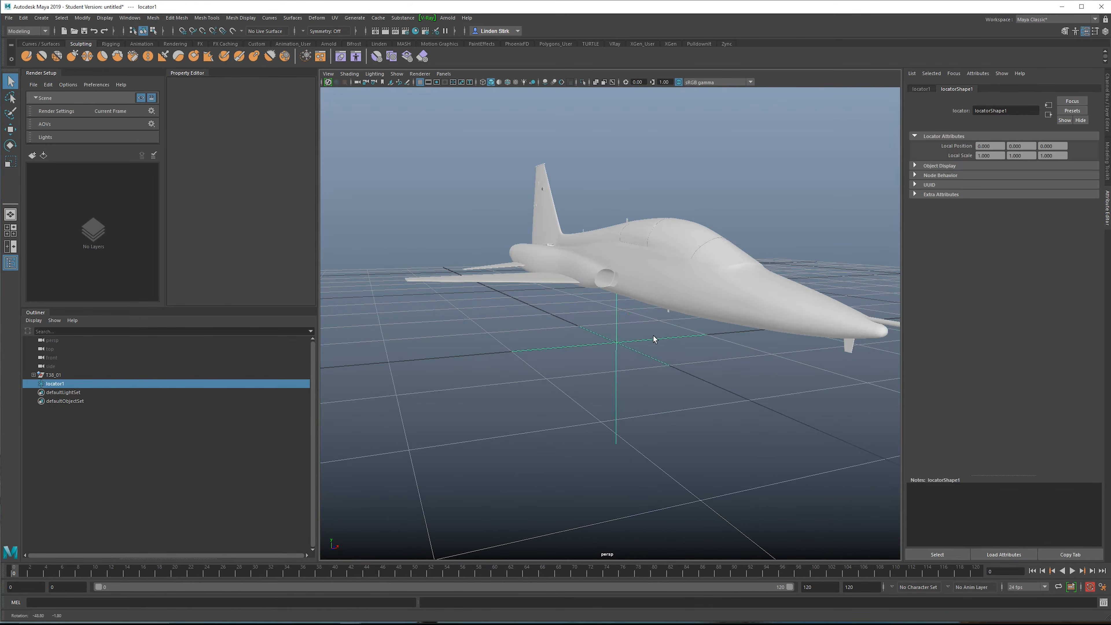
key("w")
right_click_drag(618, 316, 647, 319, "alt")
left_click_drag(589, 323, 624, 323, "alt")
middle_click_drag(622, 323, 565, 325, "alt")
left_click_drag(569, 323, 615, 310, "alt")
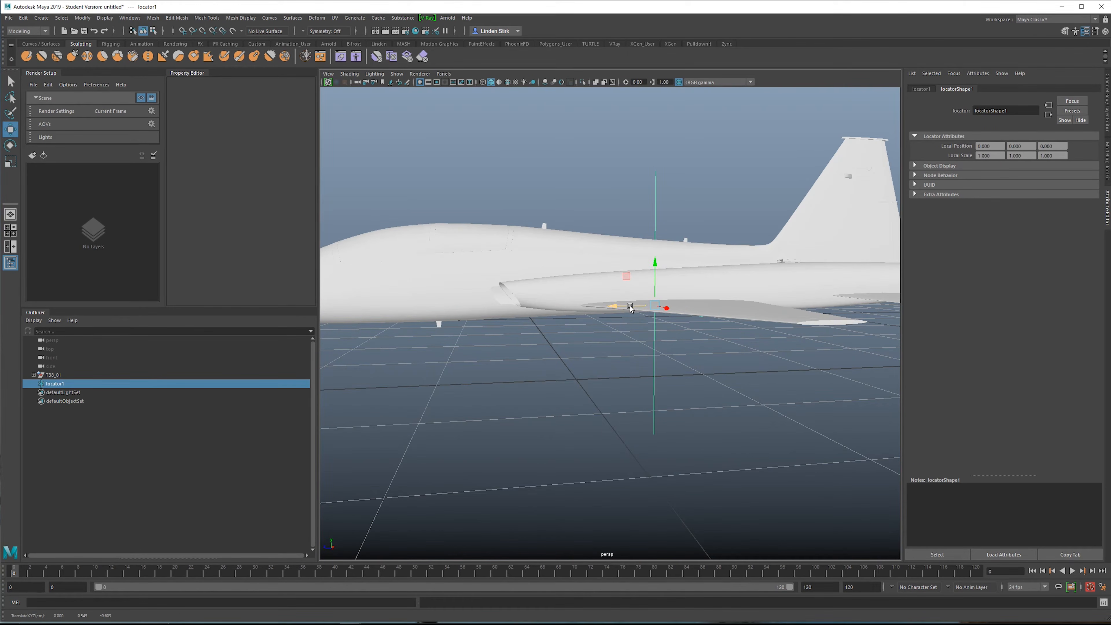
left_click_drag(629, 307, 599, 330)
scroll(661, 264, "down", 4)
scroll(661, 265, "up", 6)
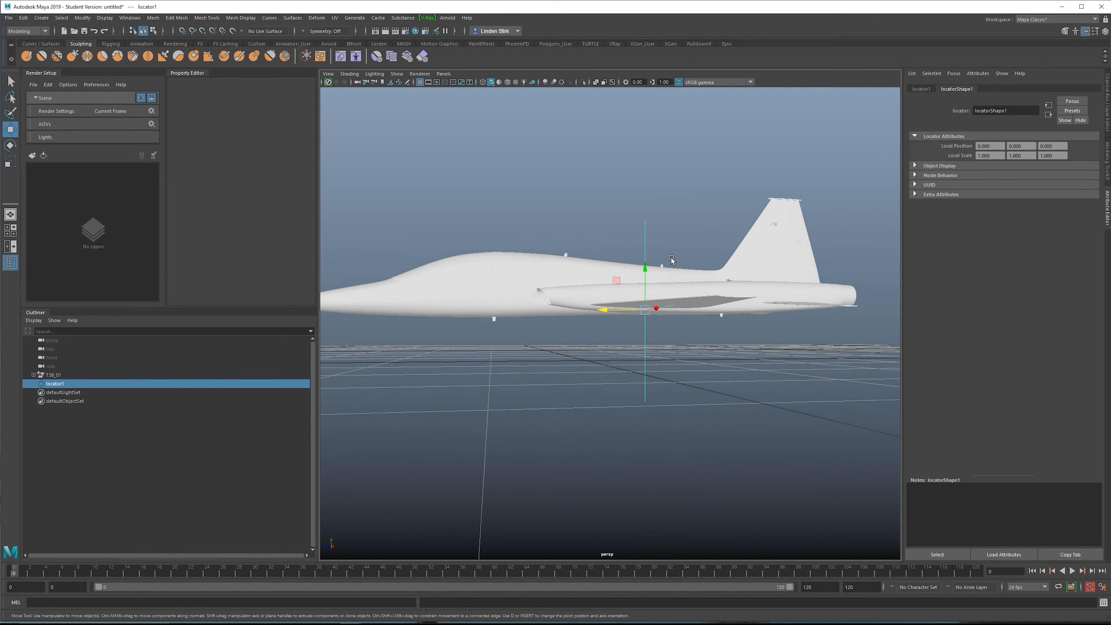
mouse_move(652, 266)
left_mouse_down()
mouse_move(655, 292)
mouse_move(647, 273)
left_mouse_up()
key("ctrl+z")
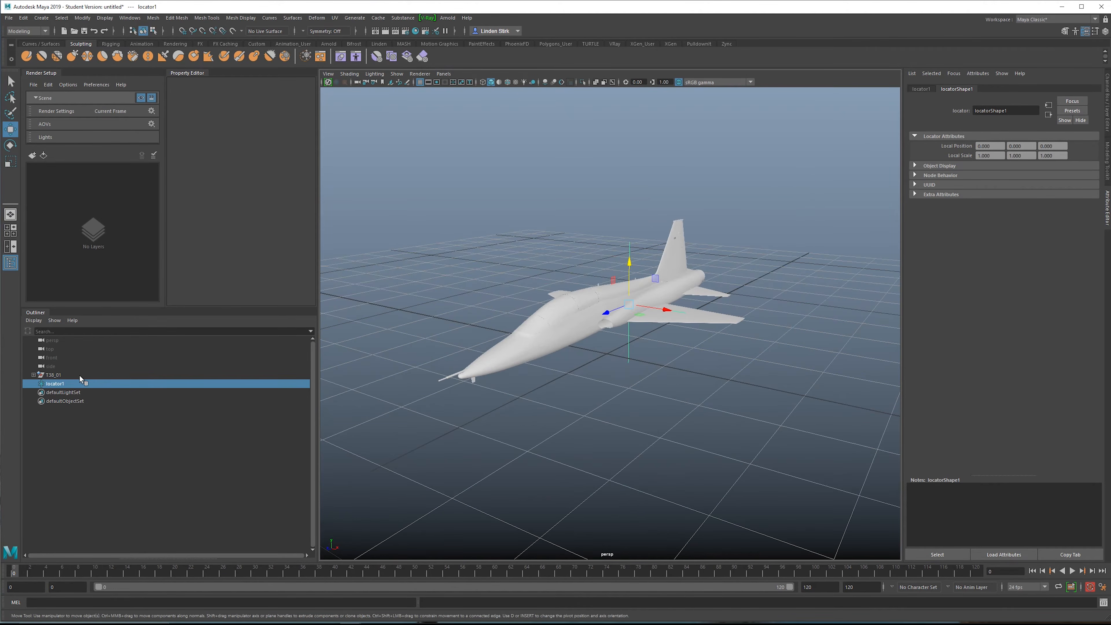
Step: Parent the T38_01 group under locator1 and expand the locator's hierarchy
left_click(51, 375)
left_click_drag(51, 376, 62, 387)
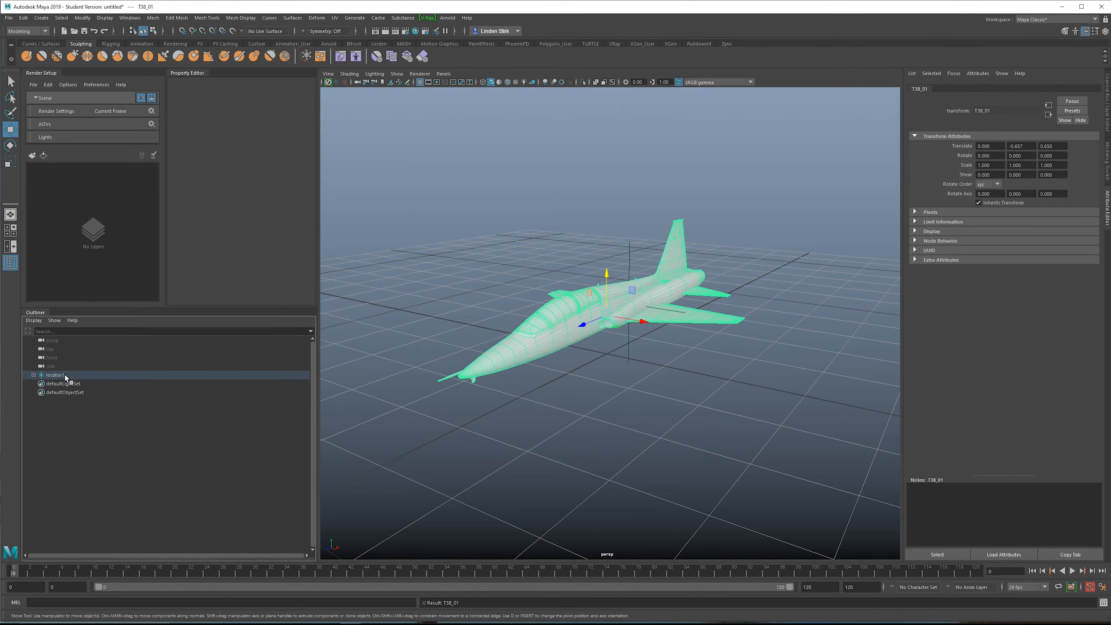
left_click(65, 375)
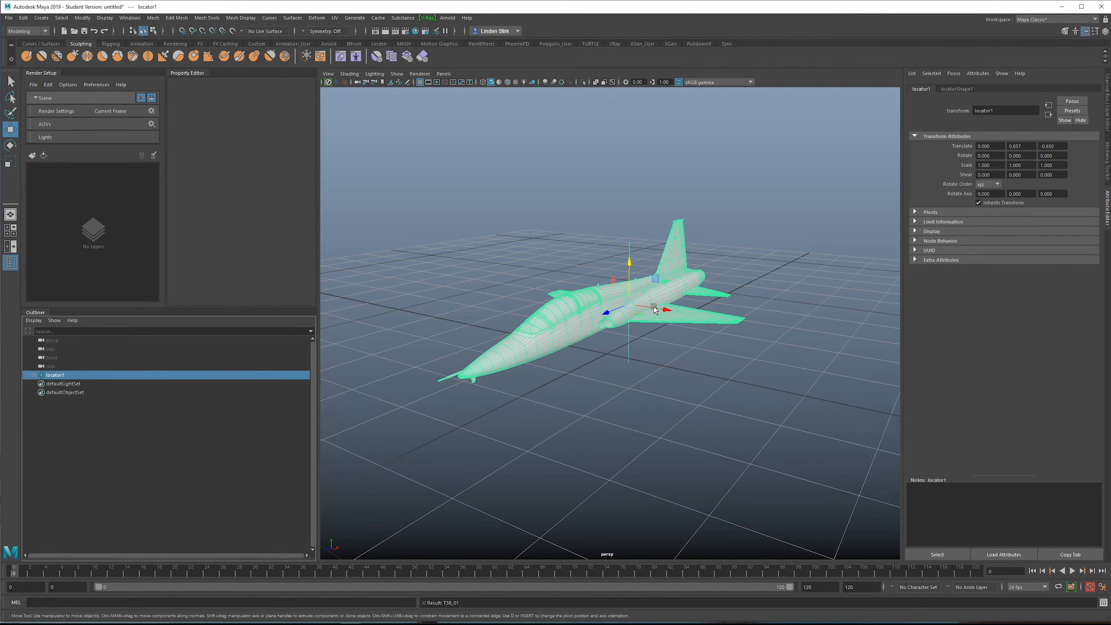
middle_click_drag(34, 375, 31, 375)
Step: Try rotating the parented jet in the viewport, and undo the rotation
left_click(71, 385)
key("e")
mouse_move(640, 311)
left_mouse_down()
mouse_move(635, 322)
mouse_move(627, 294)
left_mouse_up()
key("ctrl+z")
Step: Rename locator1 as Turbulence
left_click(175, 378)
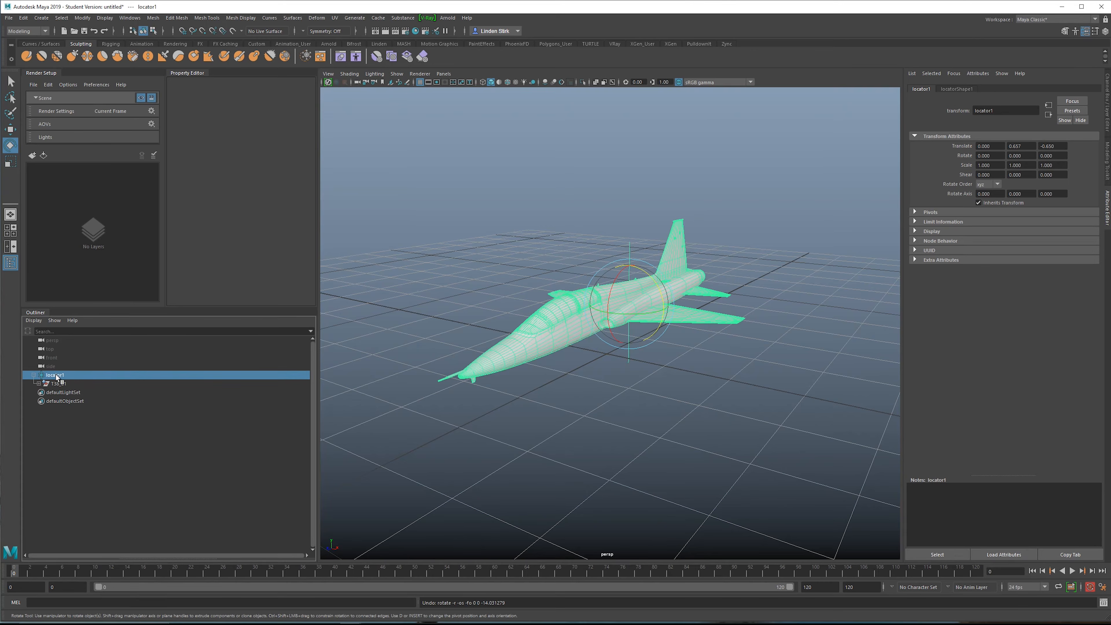
double_click(60, 375)
type("Turbulence")
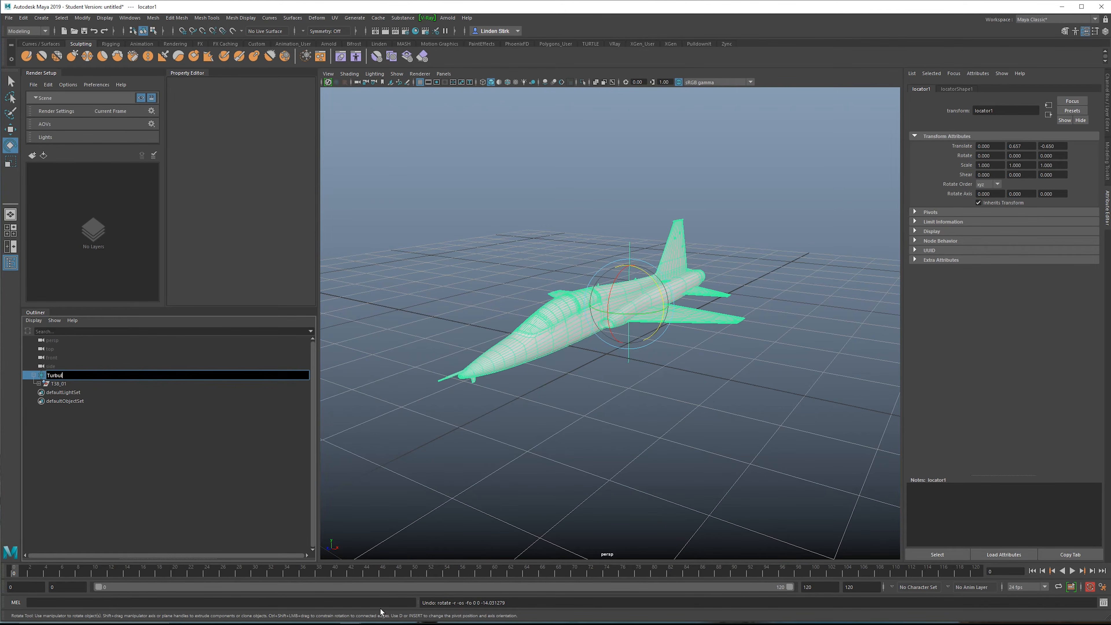
key("Return")
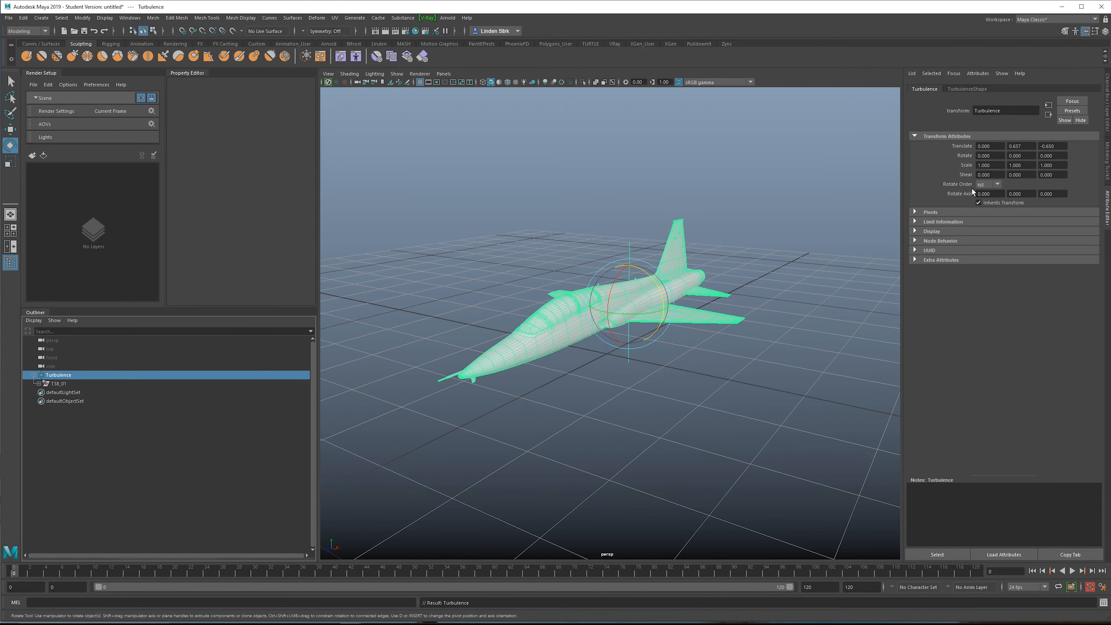
Step: Create a new expression on Turbulence's Rotate attribute and write the line Turbulence.rotateX = noise(time) * 0.25;
right_click(969, 155)
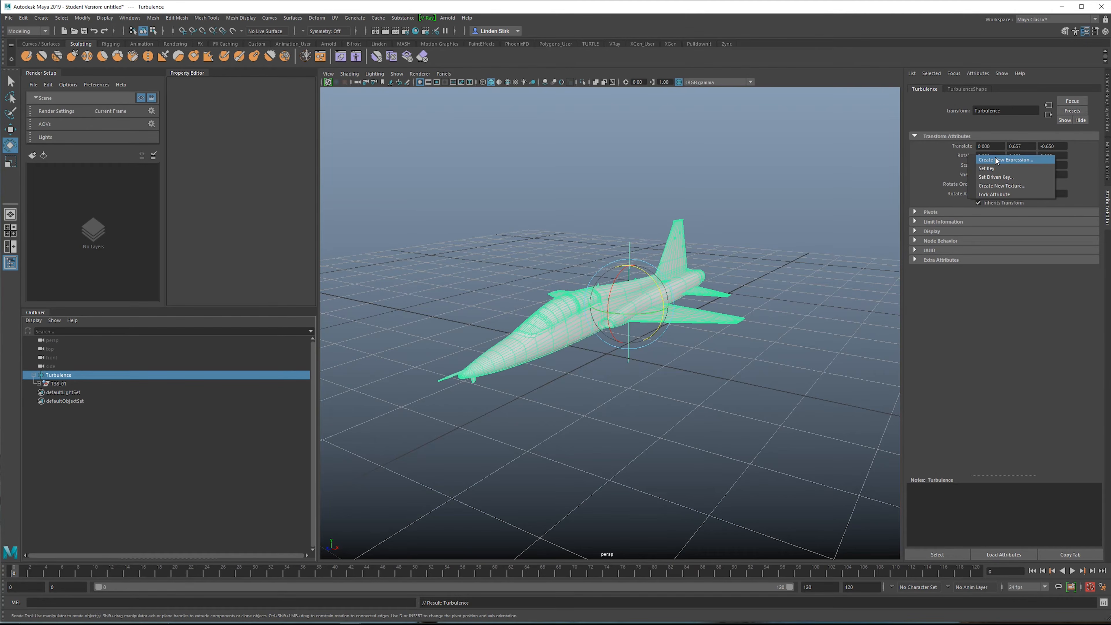
left_click(995, 160)
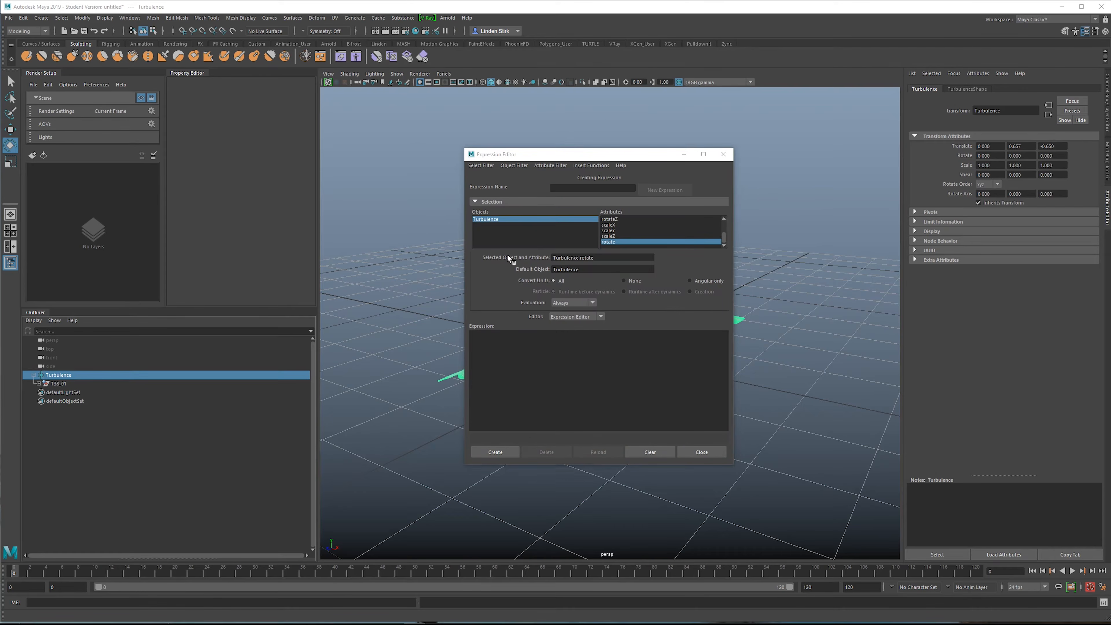
left_click_drag(628, 256, 516, 253)
key("ctrl+c")
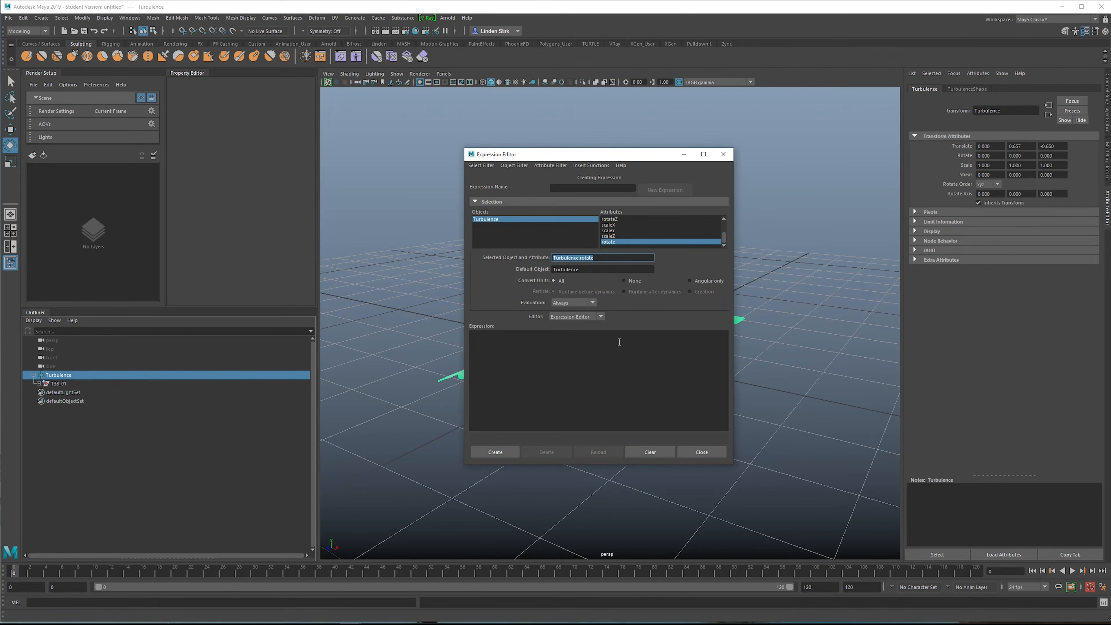
left_click(600, 344)
key("ctrl+v")
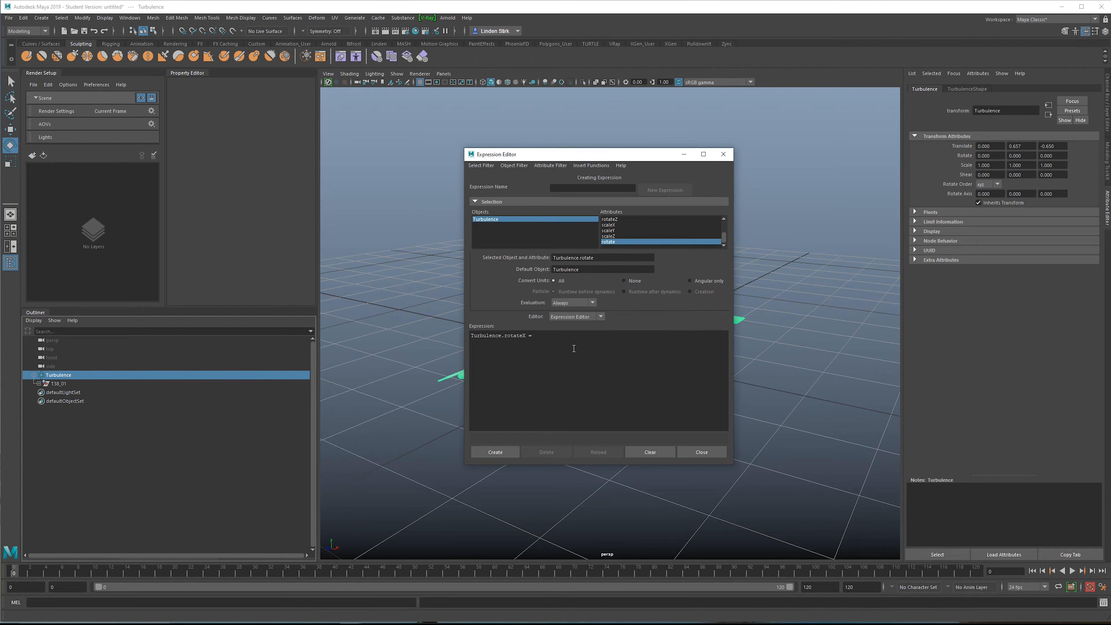
type("X = noise")
Step: Duplicate the rotateX noise line twice in the expression and change the copies to rotateY and rotateZ
left_click_drag(617, 334, 456, 335)
key("ctrl+c")
left_click(595, 353)
key("Return")
key("ctrl+v")
type("Y")
left_click(602, 342)
key("Return")
key("ctrl+v")
left_click_drag(523, 349, 529, 349)
type("Z")
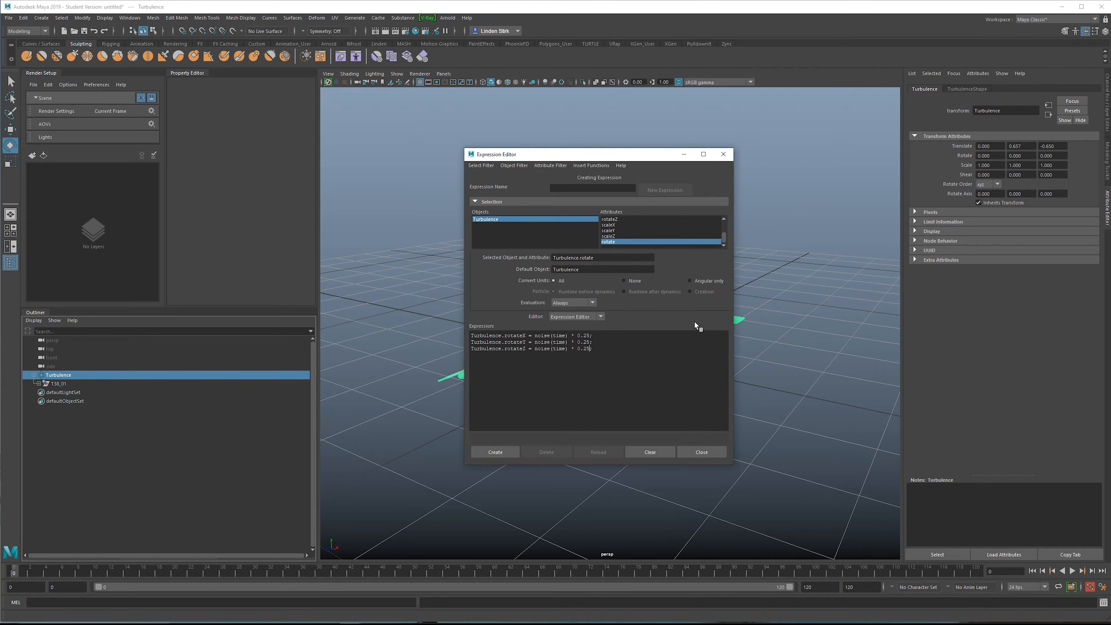
Step: Change the rotateZ noise multiplier to 5, create the expression, and clear its editor from the view
key("BackSpace")
key("BackSpace")
key("BackSpace")
key("BackSpace")
type("5")
left_click(492, 453)
left_click_drag(643, 154, 1110, 83)
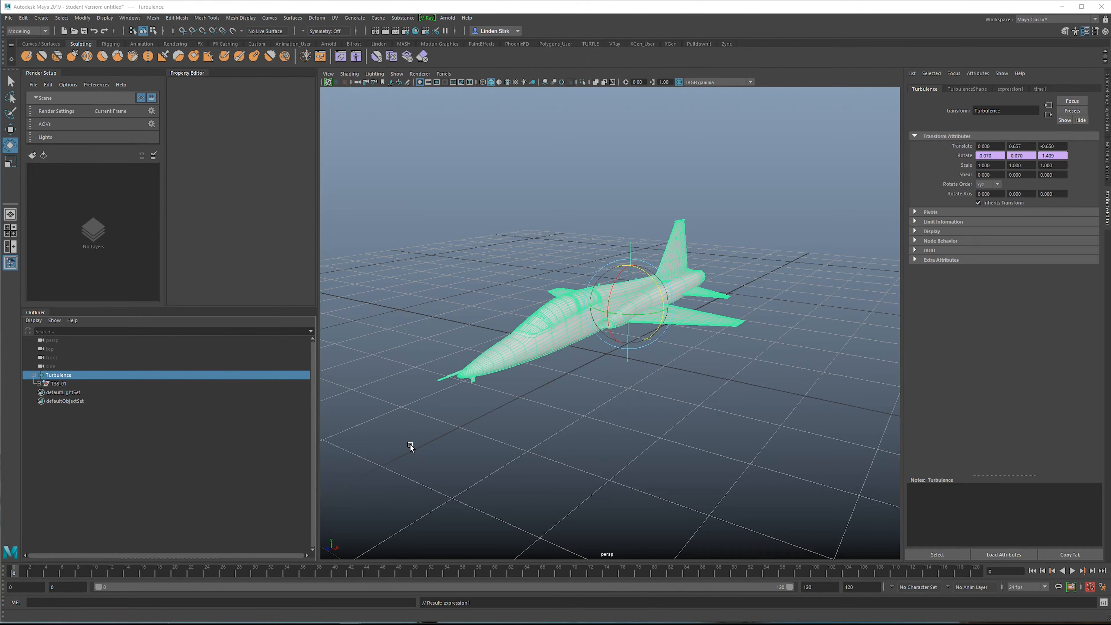
Step: Set the playback end frame to 200 and play back the turbulence animation
scroll(418, 441, "up", 2)
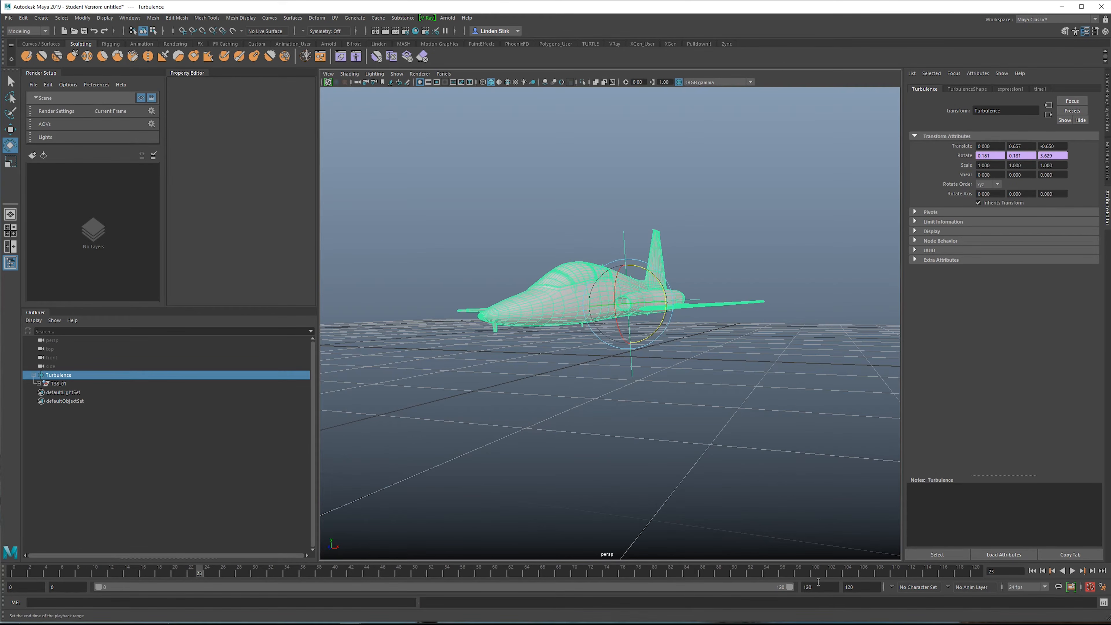
left_click(820, 587)
type("200")
key("Return")
key("alt+v")
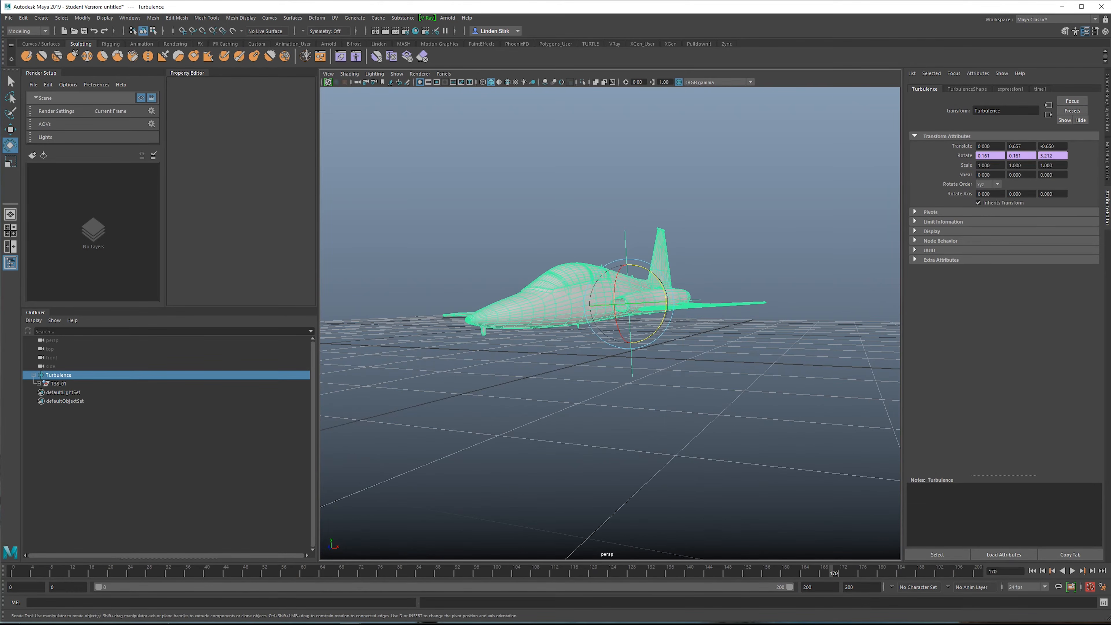
Step: Review the Turbulence rotation expression and scrub the timeline from frame 0 to preview the jet's motion
right_click(990, 158)
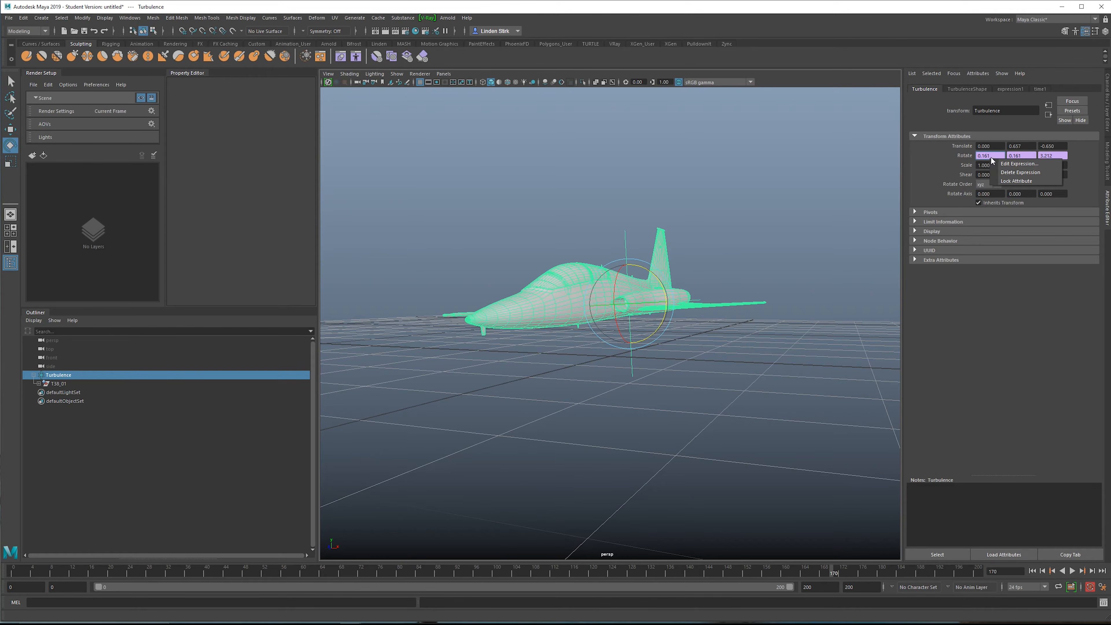
left_click(1008, 331)
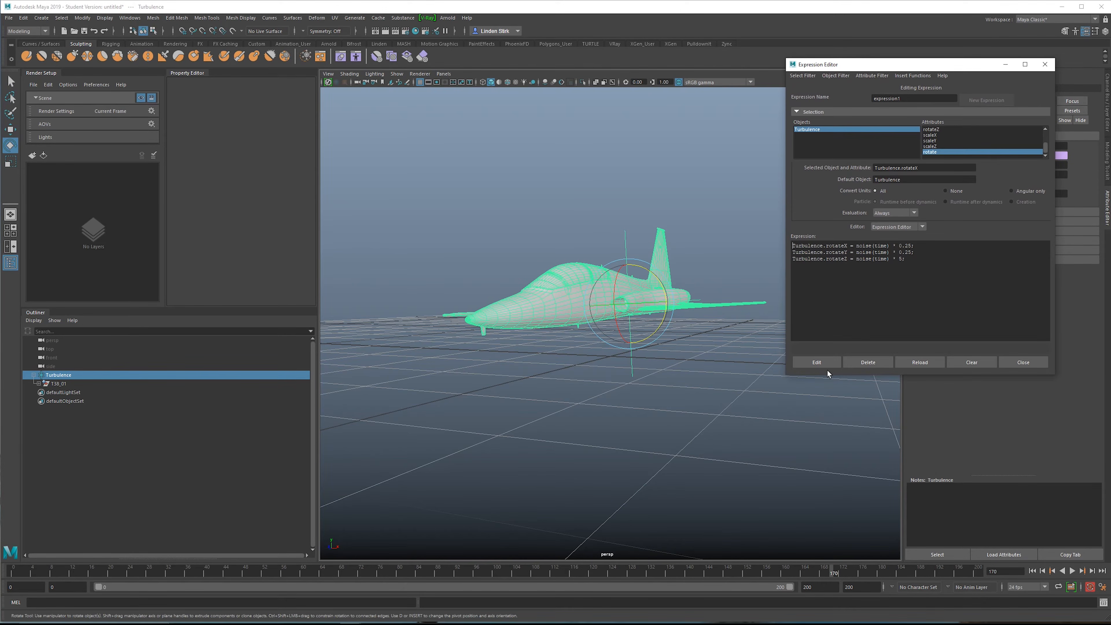
left_click(817, 362)
left_click_drag(960, 66, 1110, 60)
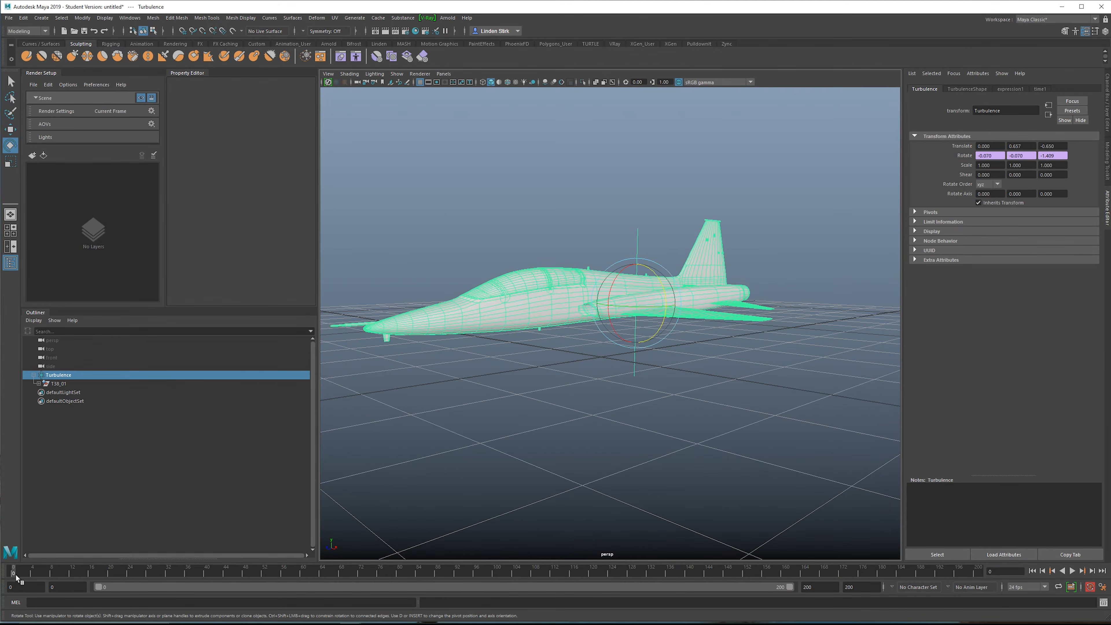
left_click_drag(20, 574, 944, 505)
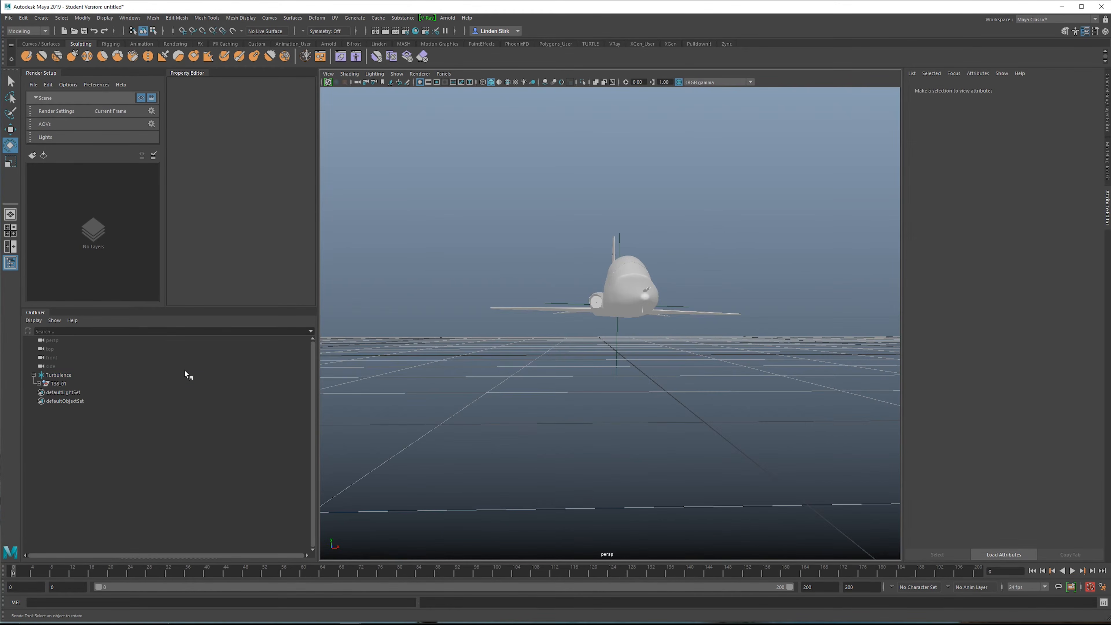
left_click_drag(609, 334, 431, 334, "alt")
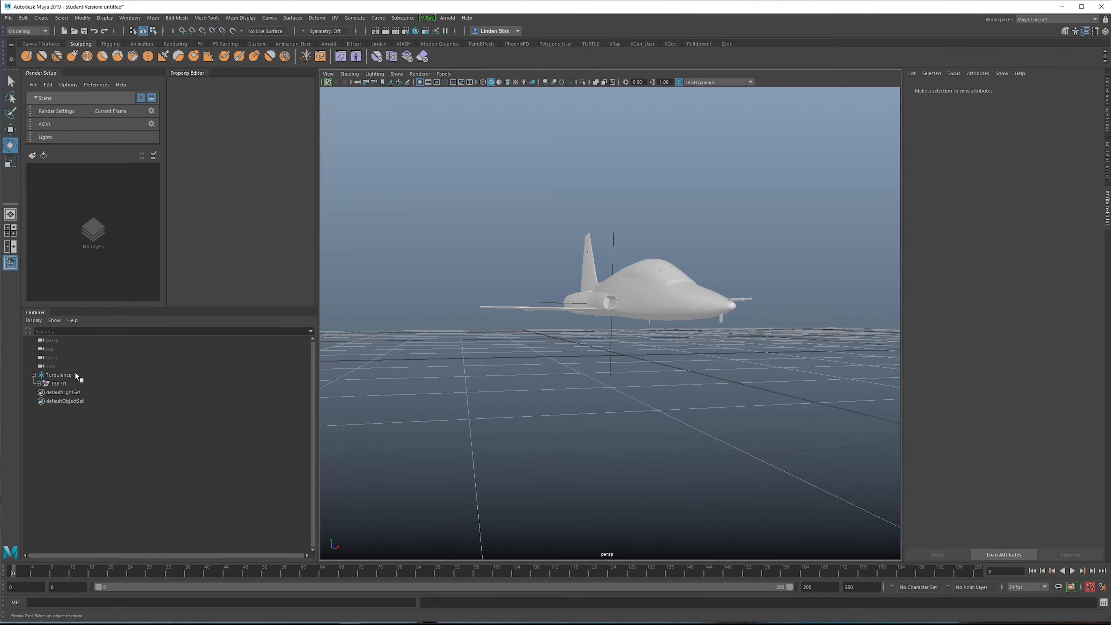
Step: Try rotating the T38_01 group separately from its Turbulence locator, undo the change, and clear the selection
left_click(62, 384)
left_click_drag(522, 367, 620, 293, "alt")
key("ctrl+z")
left_click_drag(641, 336, 713, 264, "alt")
left_click(783, 263)
Step: Create a camera and look through camera1 in the top view's pane, enlarged to fill the viewport
scroll(783, 264, "down", 5)
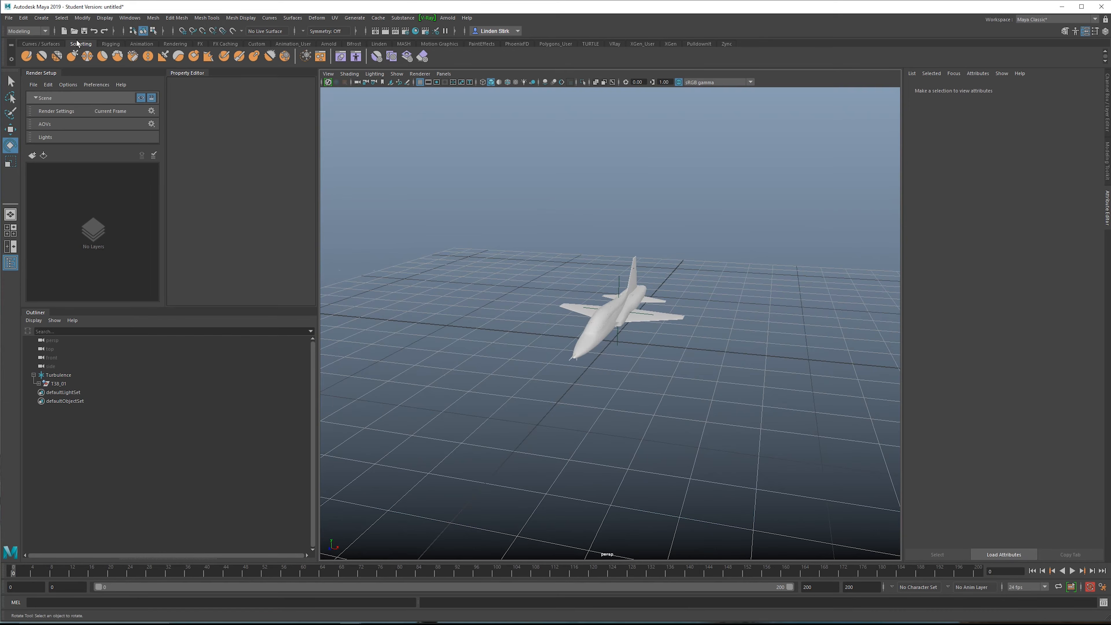
left_click(40, 18)
mouse_move(88, 74)
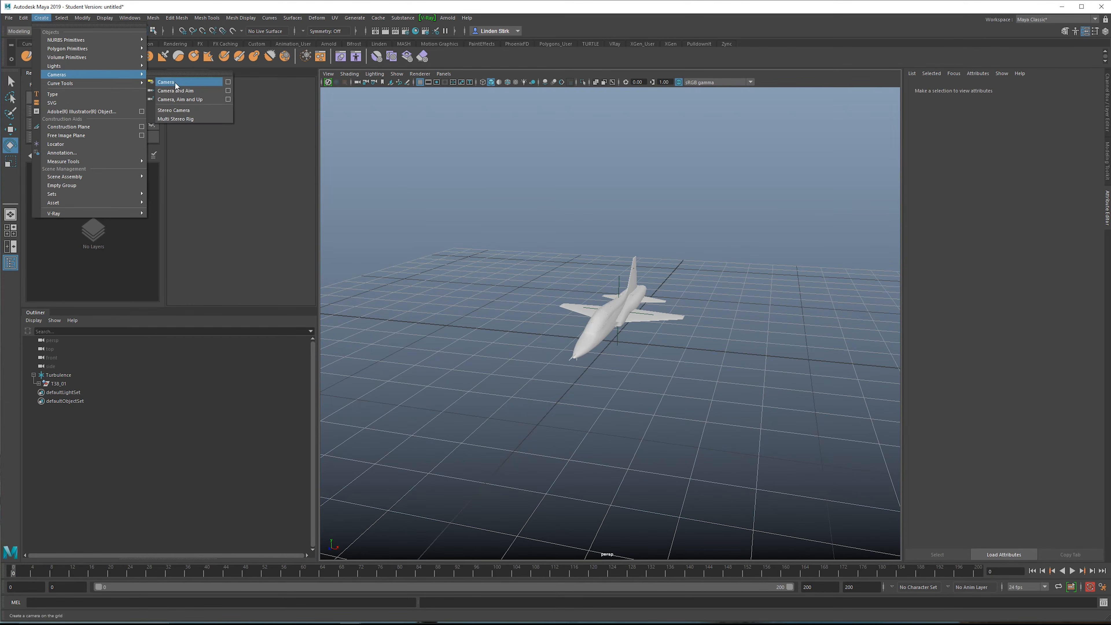
left_click(190, 81)
left_click_drag(669, 236, 636, 238, "alt")
key("space")
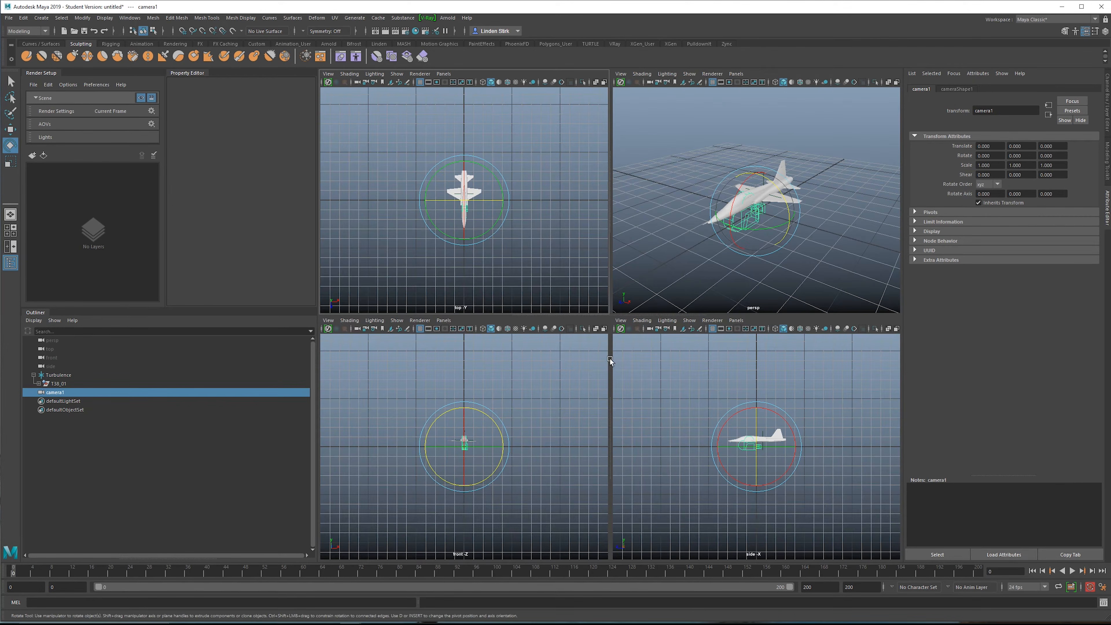
right_click(358, 84)
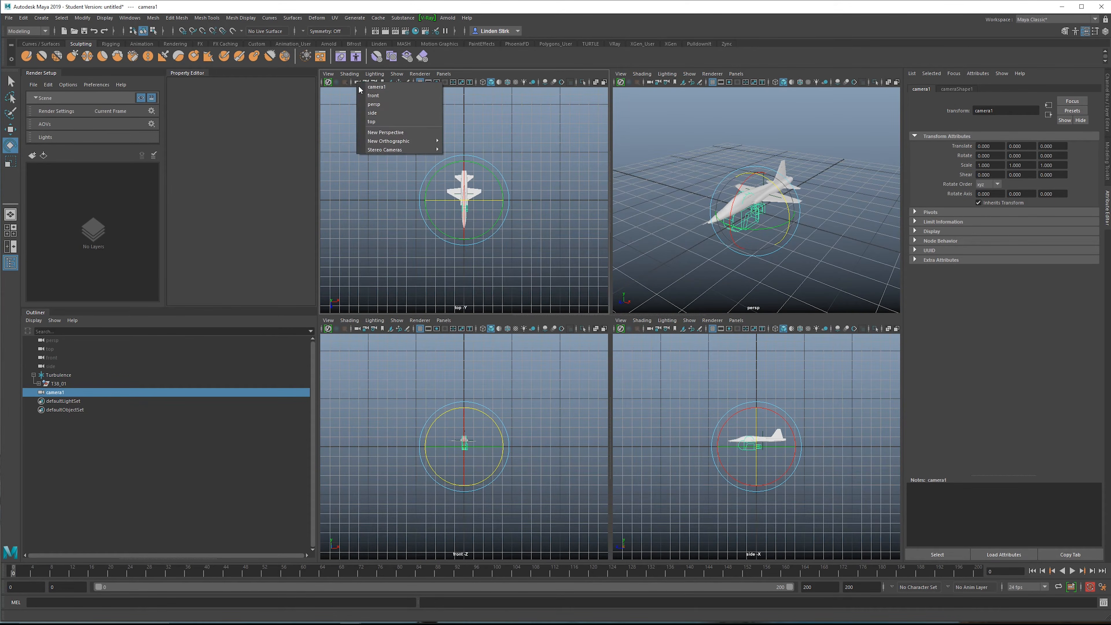
left_click(381, 88)
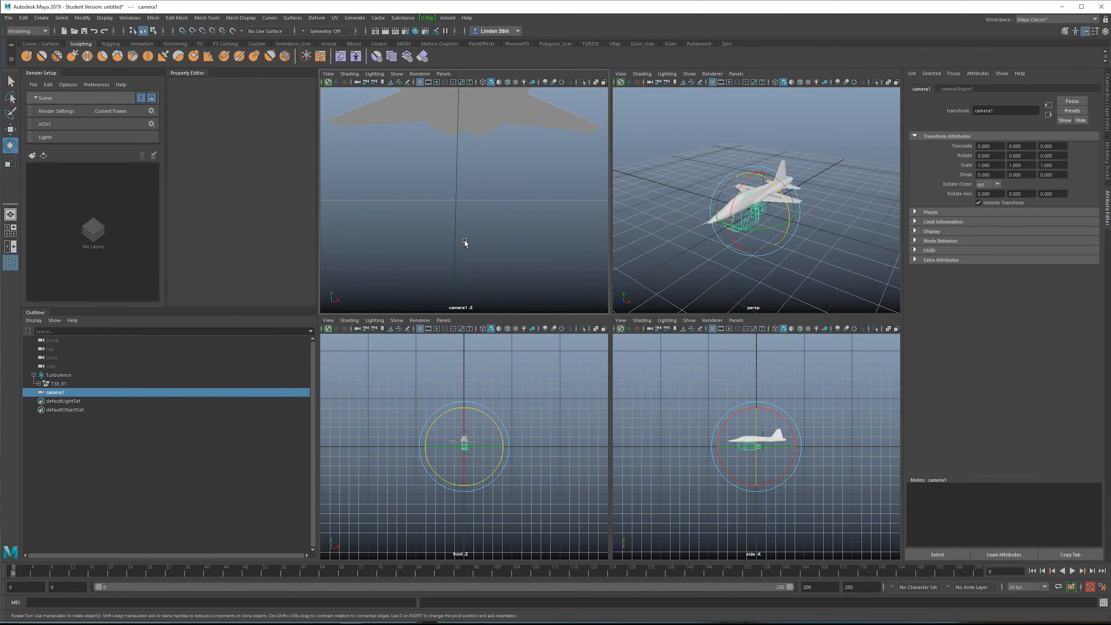
key("space")
Step: Frame the jet through camera1 in a front three-quarter view from above, and show the camera's shape attributes
mouse_move(615, 246)
left_mouse_down("alt")
mouse_move(573, 261)
mouse_move(615, 233)
mouse_move(640, 235)
mouse_move(612, 254)
left_mouse_up("alt")
scroll(615, 239, "up", 1)
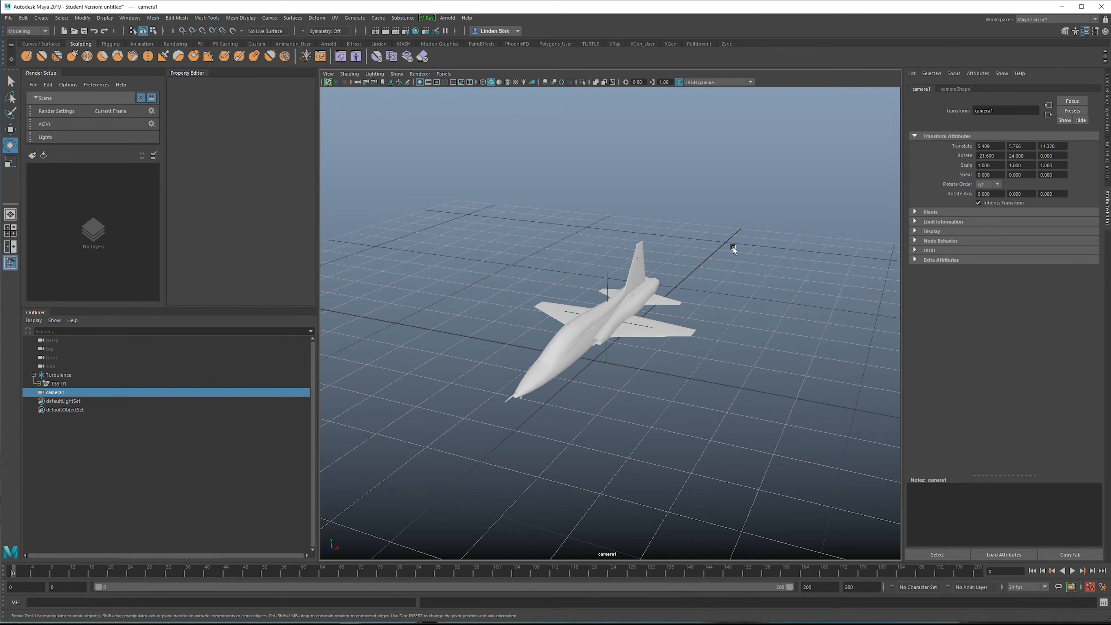
left_click(958, 89)
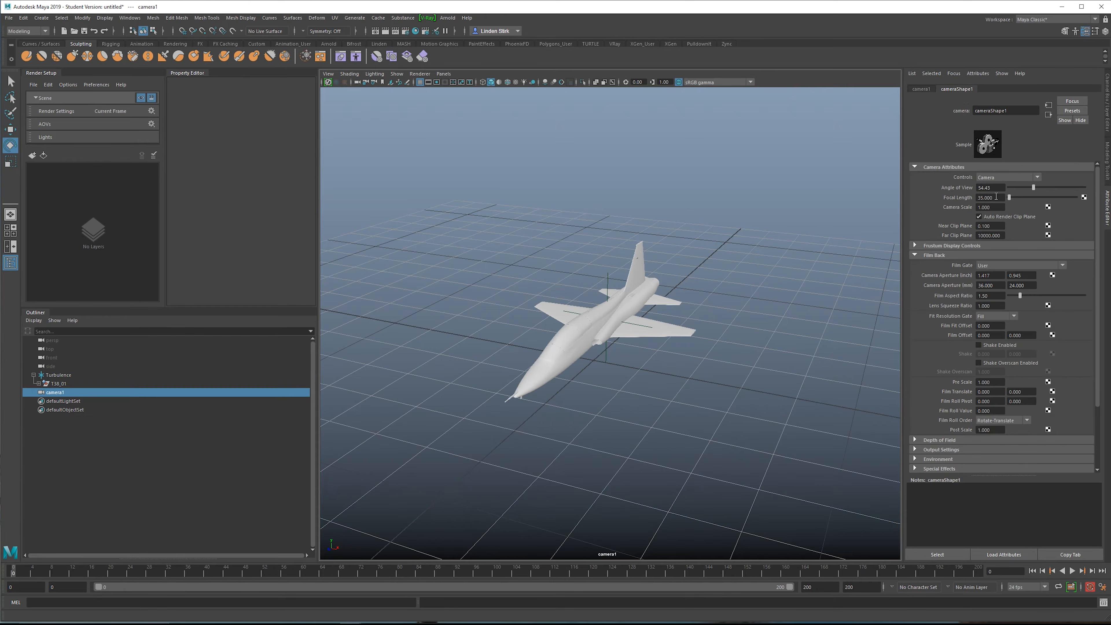
left_click_drag(790, 228, 666, 245, "alt")
right_click_drag(666, 244, 628, 276, "alt")
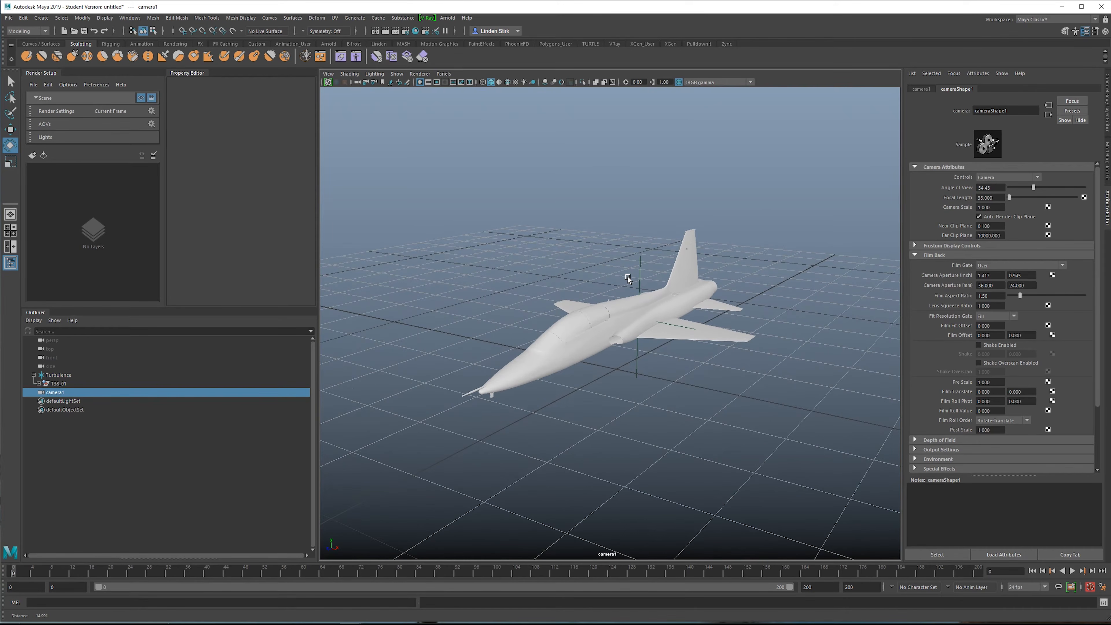
Step: Turn on the resolution gate for camera1 and reframe the whole jet inside it
left_click(438, 83)
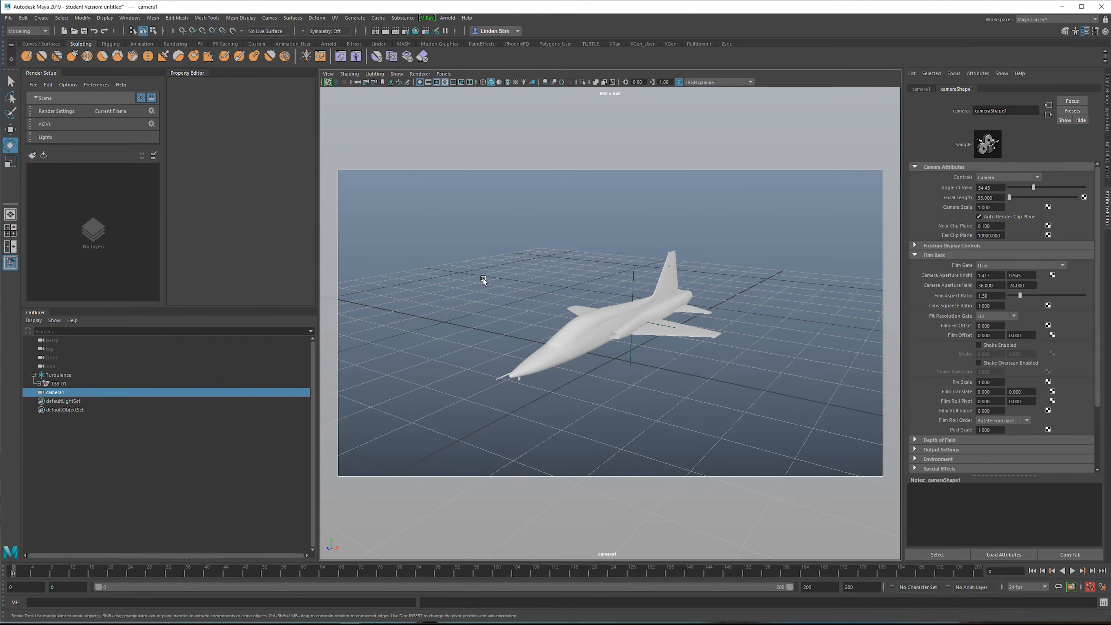
right_click_drag(483, 280, 585, 313, "alt")
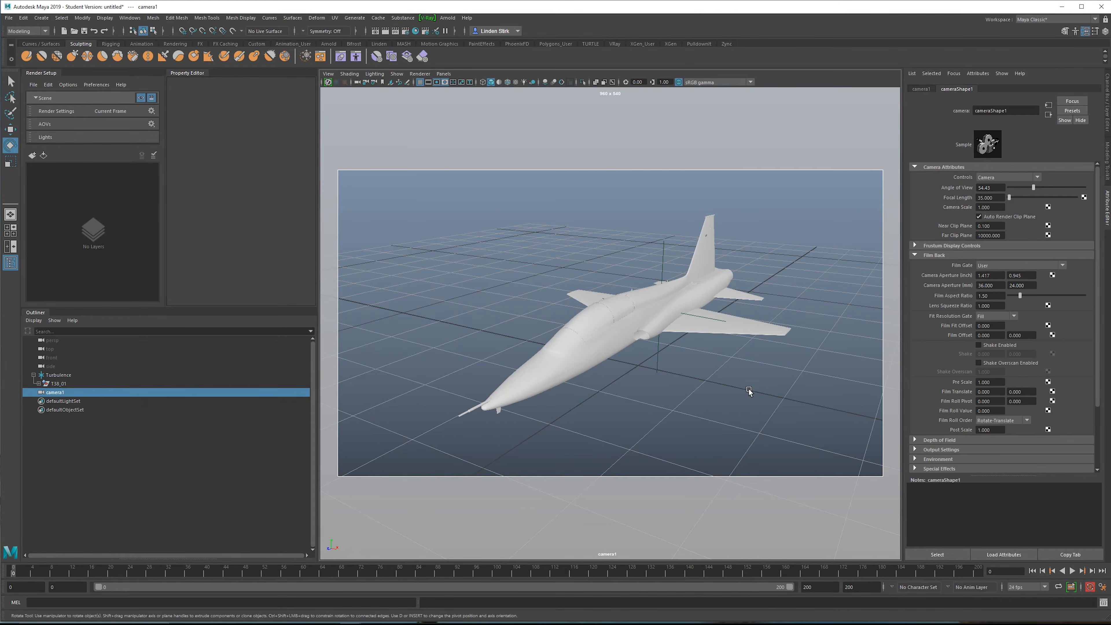
scroll(868, 263, "down", 1)
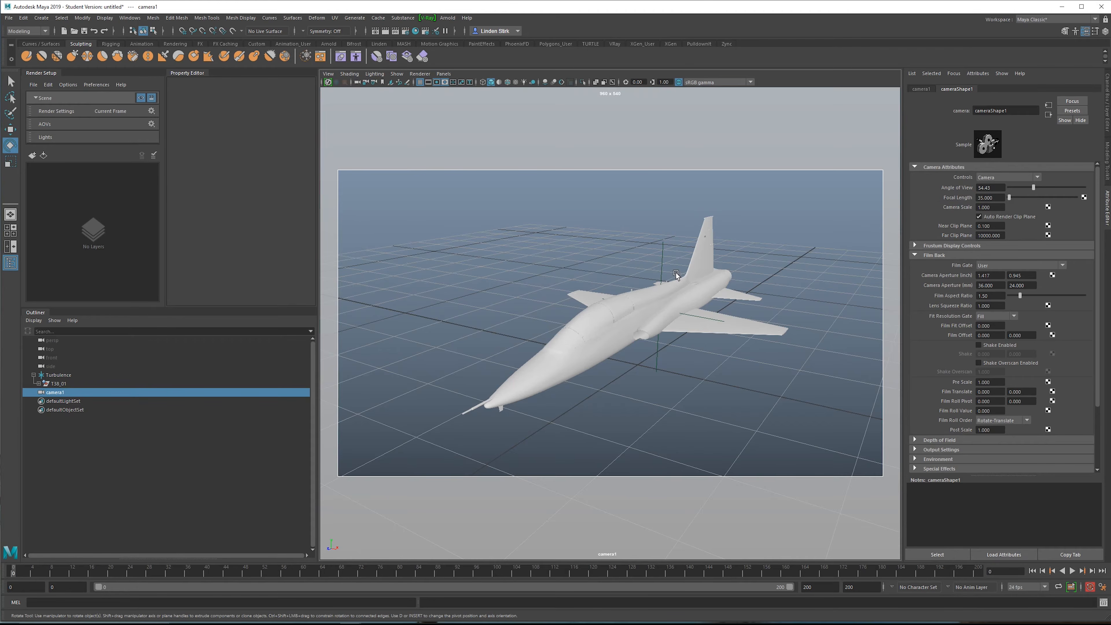
mouse_move(679, 274)
right_mouse_down("alt")
mouse_move(708, 277)
mouse_move(695, 277)
right_mouse_up("alt")
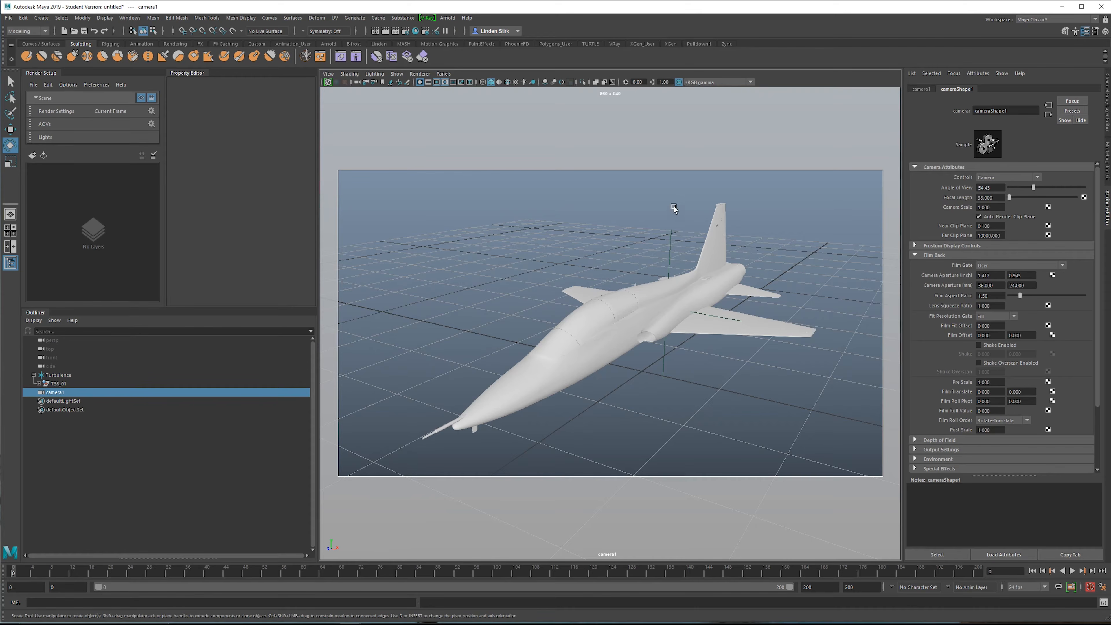
right_click_drag(861, 221, 763, 236, "alt")
Step: Set camera1's focal length to 80 and pull the camera back to fit the jet inside the gate
left_click_drag(1003, 198, 970, 202)
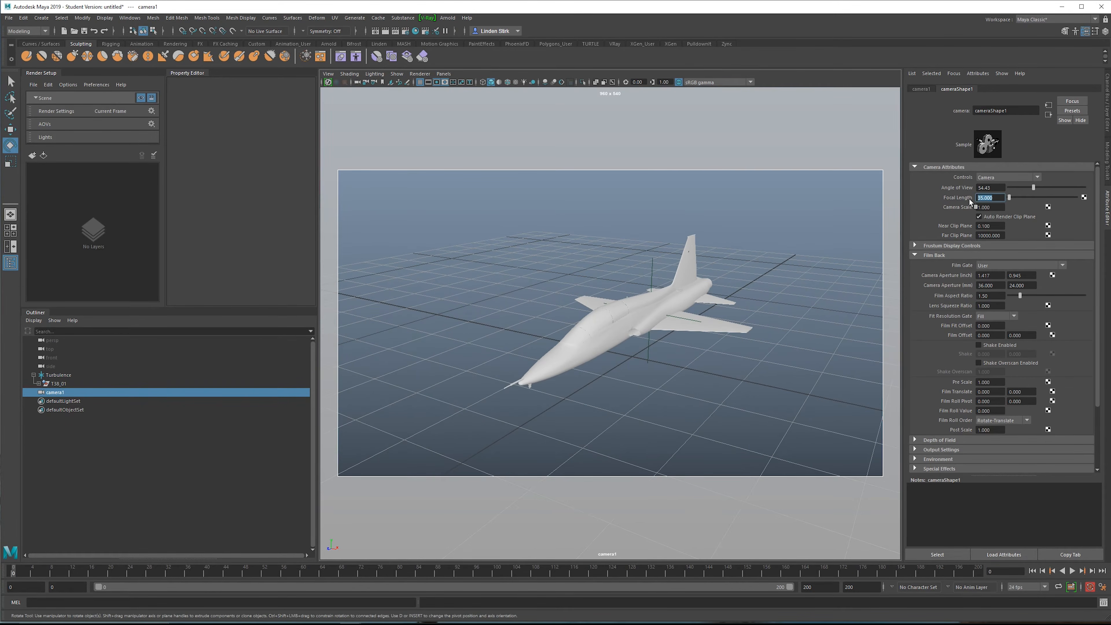
type("80")
key("Return")
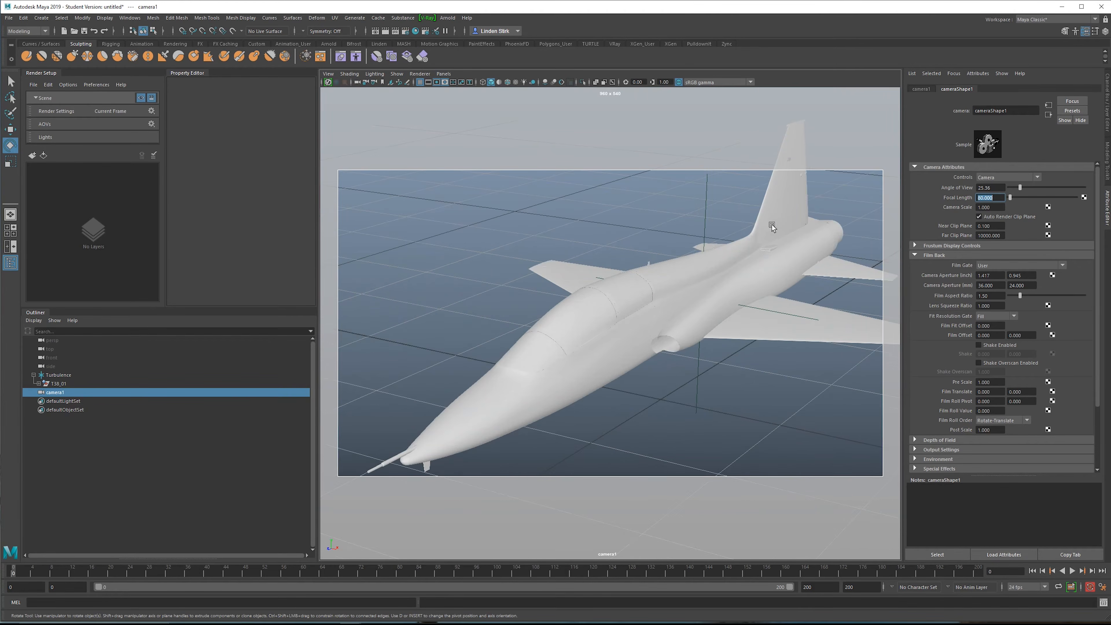
right_click_drag(743, 231, 654, 262, "alt")
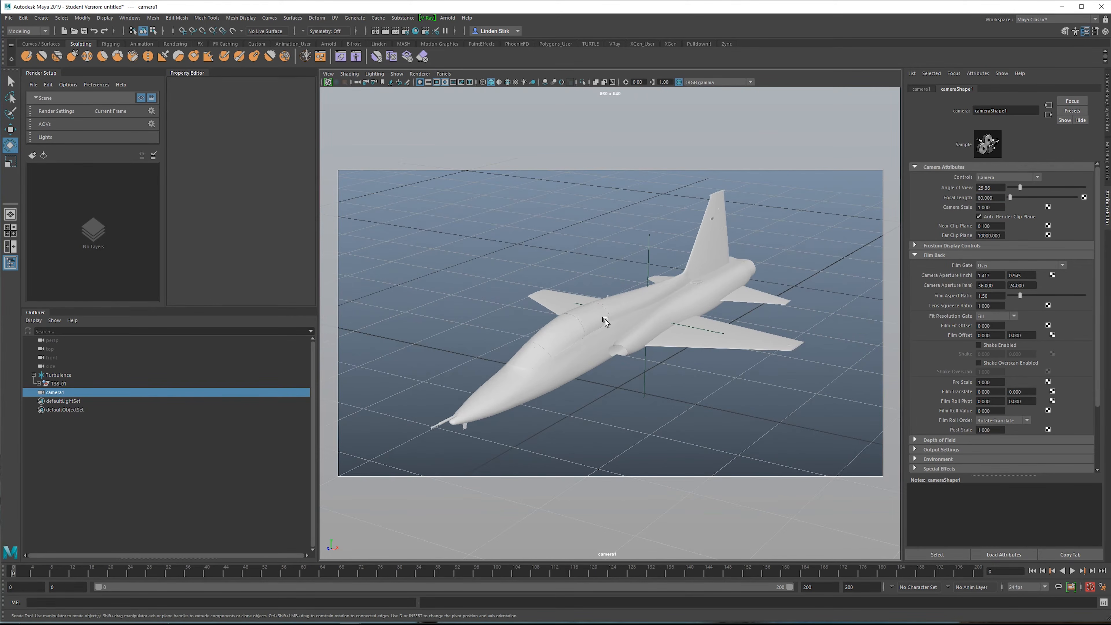
mouse_move(635, 325)
left_mouse_down("alt")
mouse_move(658, 322)
mouse_move(636, 325)
left_mouse_up("alt")
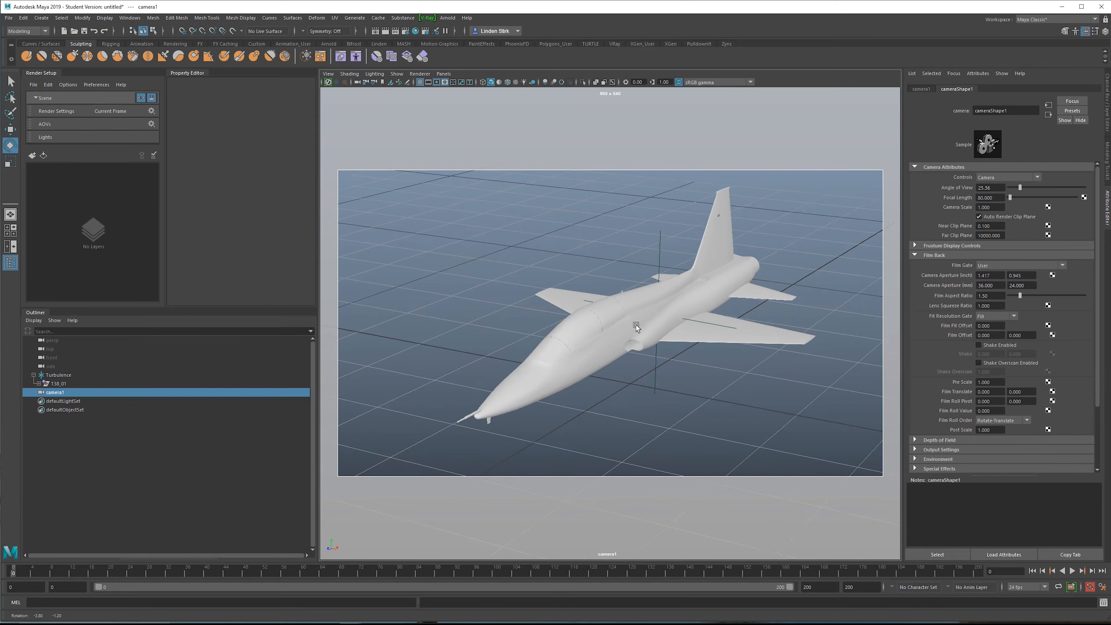
middle_click_drag(637, 325, 633, 322, "alt")
left_click_drag(633, 322, 633, 316, "alt")
mouse_move(633, 316)
middle_mouse_down("alt")
mouse_move(641, 312)
mouse_move(613, 325)
middle_mouse_up("alt")
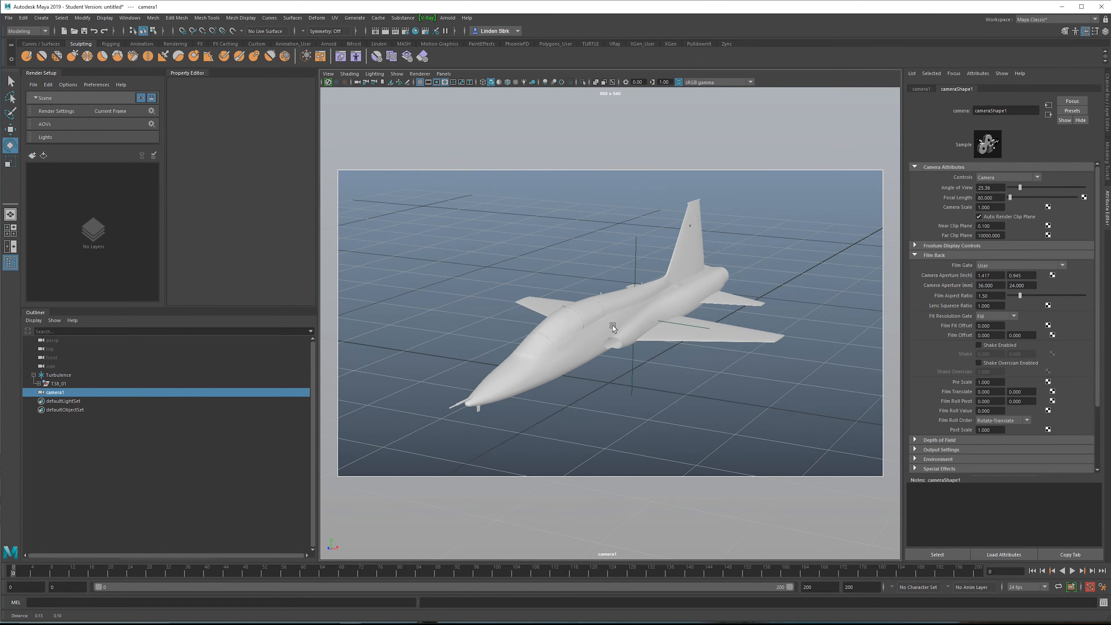
right_click_drag(614, 325, 638, 318, "alt")
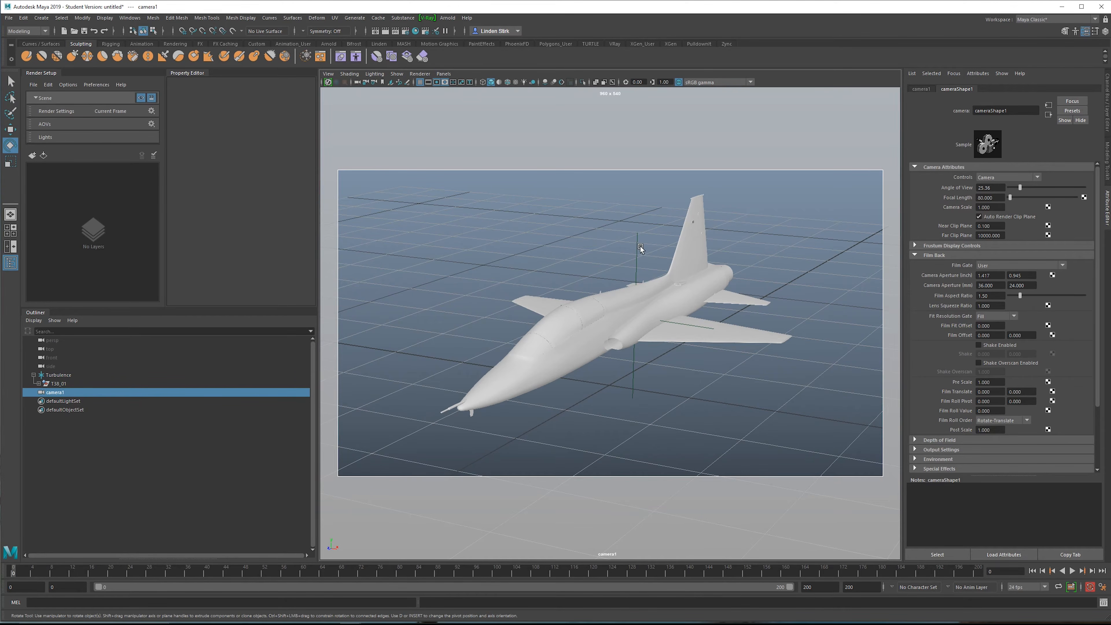
left_click_drag(656, 243, 692, 231, "alt")
Step: Try a focal length of 120 on camera1 and reframe the jet
left_click(998, 201)
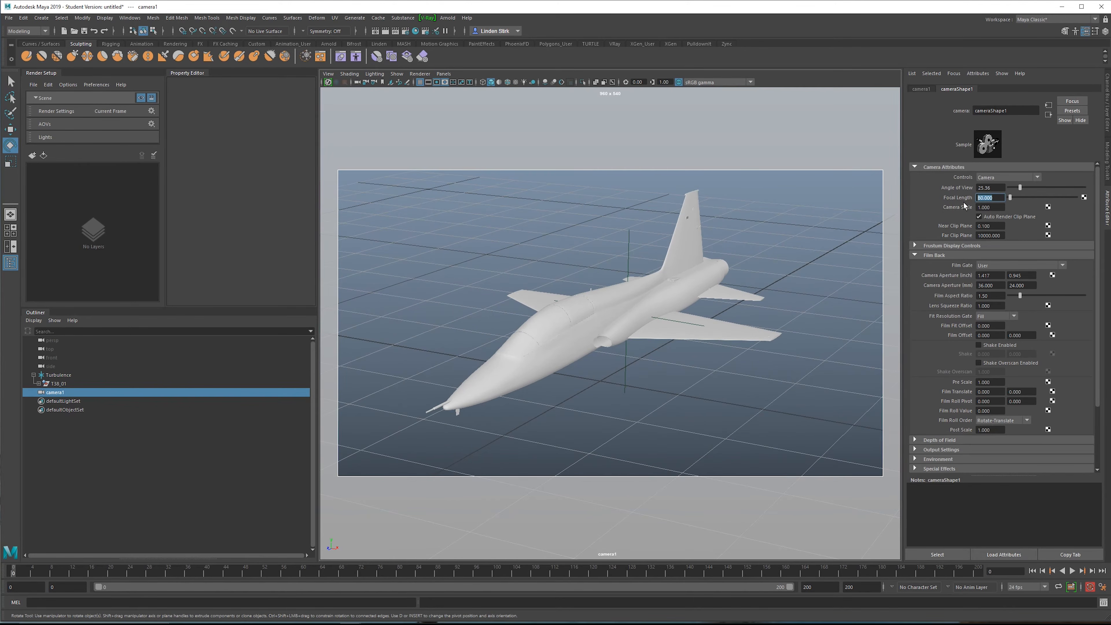
type("120")
key("Return")
mouse_move(543, 263)
left_mouse_down("alt")
mouse_move(531, 278)
mouse_move(541, 269)
left_mouse_up("alt")
left_click_drag(748, 230, 754, 230, "alt")
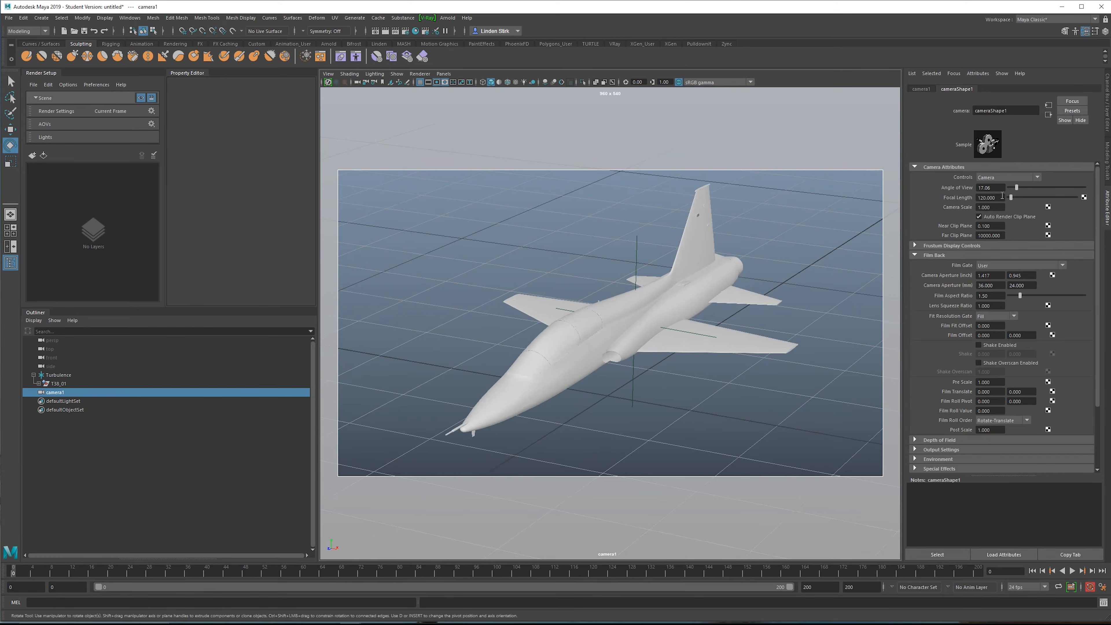
Step: Set camera1's focal length back to 80
left_click_drag(998, 198, 924, 196)
type("80")
key("Return")
Step: Reframe the jet from its opposite front quarter and set a key on camera1 at frame 0
left_click_drag(544, 306, 617, 323, "alt")
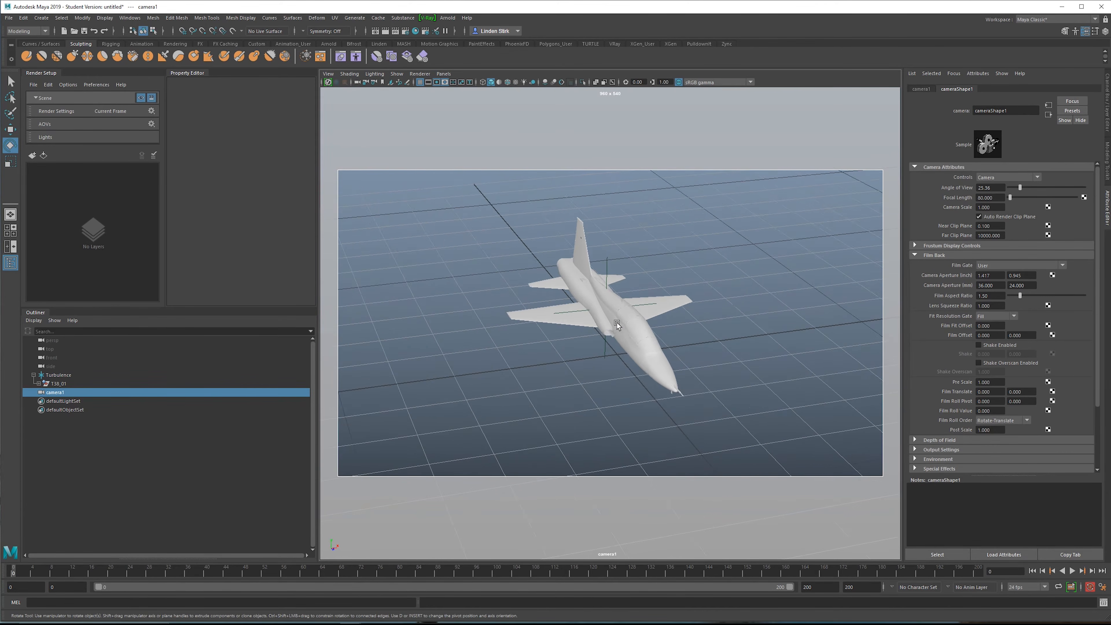
right_click_drag(617, 322, 672, 320, "alt")
key("s")
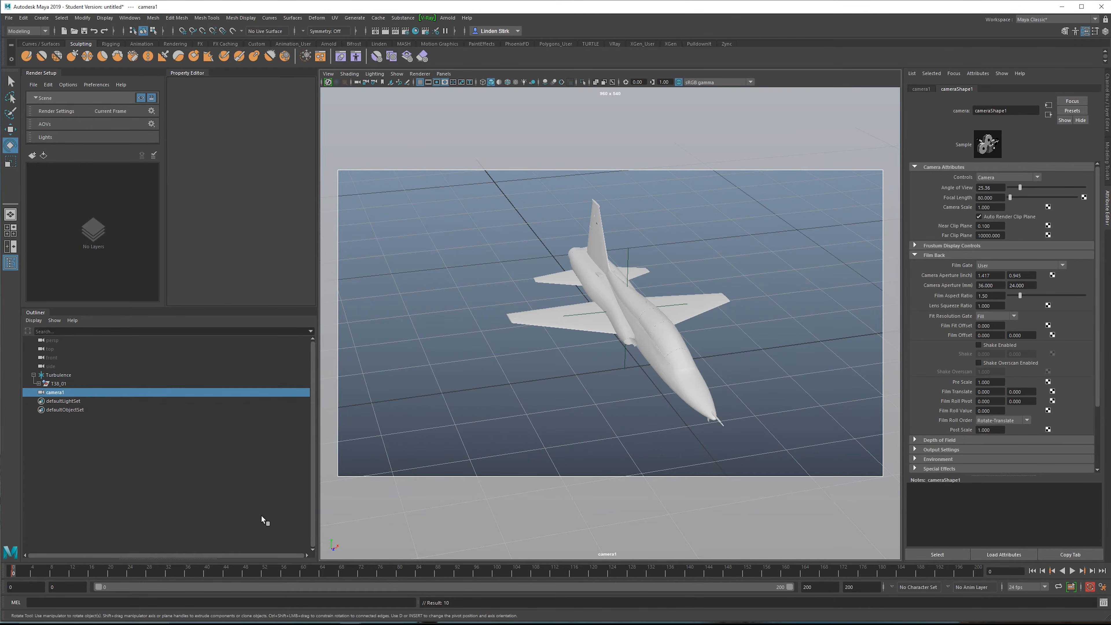
Step: Go to frame 185 and orbit, zoom and pan camera1 to frame the jet from a low side view with its nose facing left
key("alt+v")
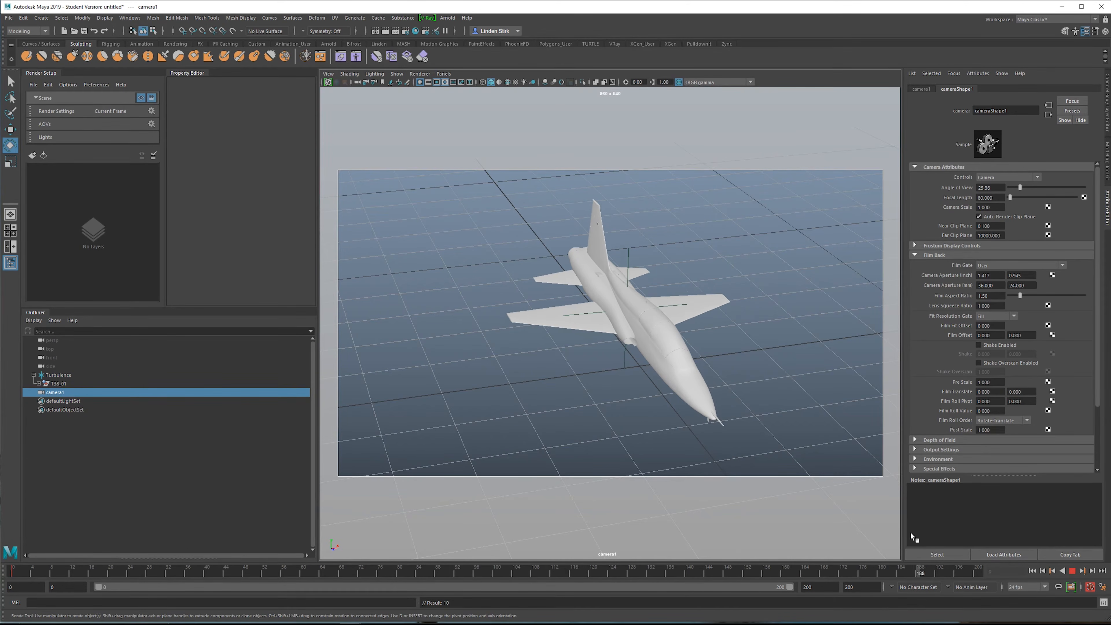
left_click_drag(912, 538, 906, 535)
left_click_drag(705, 387, 613, 372, "alt")
middle_click_drag(635, 341, 820, 380, "alt")
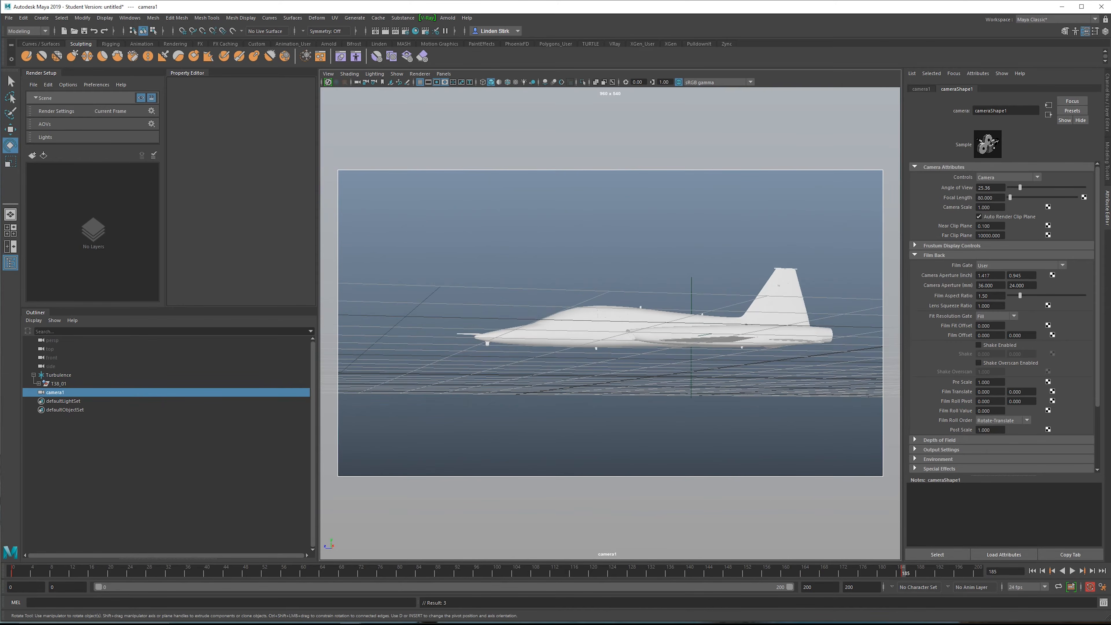
left_click_drag(740, 306, 777, 345, "alt")
right_click_drag(776, 345, 754, 321, "alt")
middle_click_drag(754, 320, 725, 324, "alt")
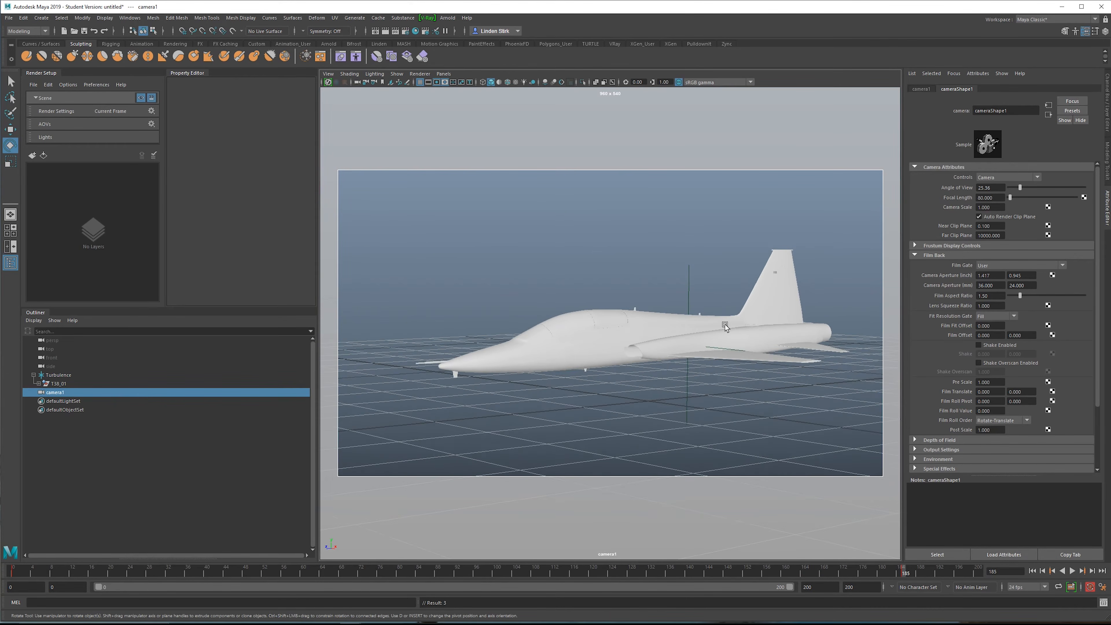
Step: Rotate camera1 in the perspective view to add a slight roll at frame 185 and fine-tune the jet's side framing
key("space")
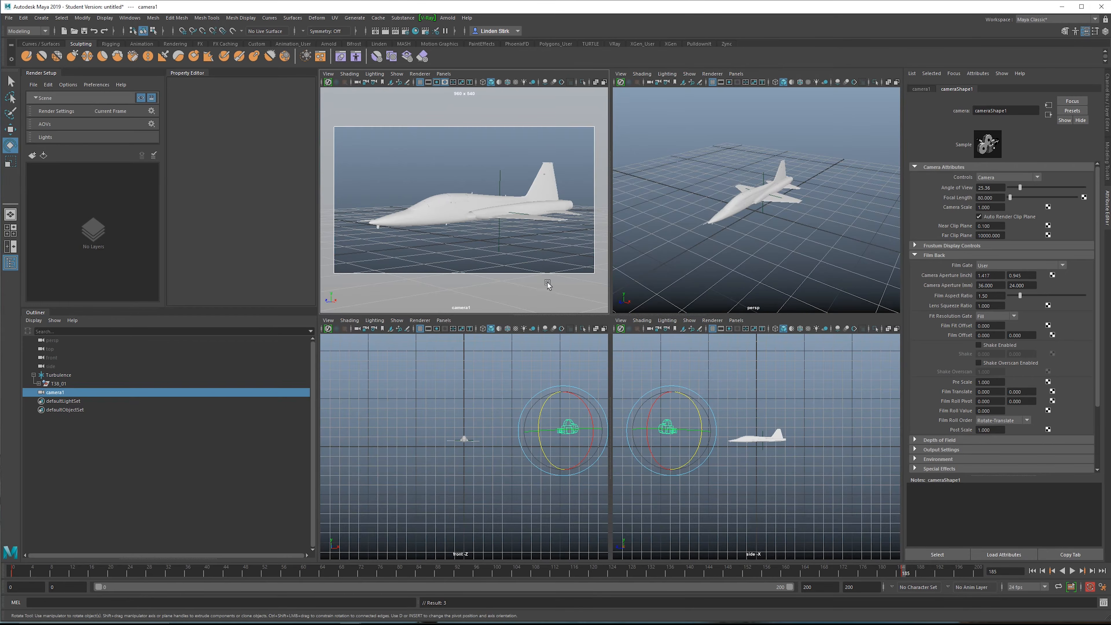
key("f")
left_click_drag(757, 224, 729, 211, "alt")
left_click_drag(781, 188, 778, 185)
key("space")
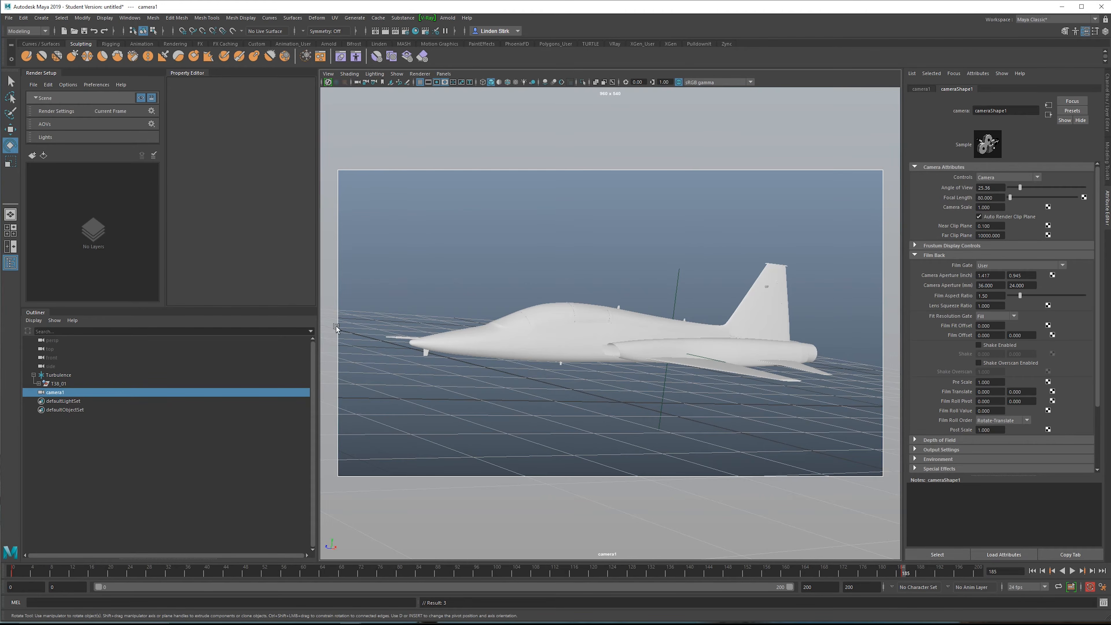
right_click_drag(848, 307, 843, 307, "alt")
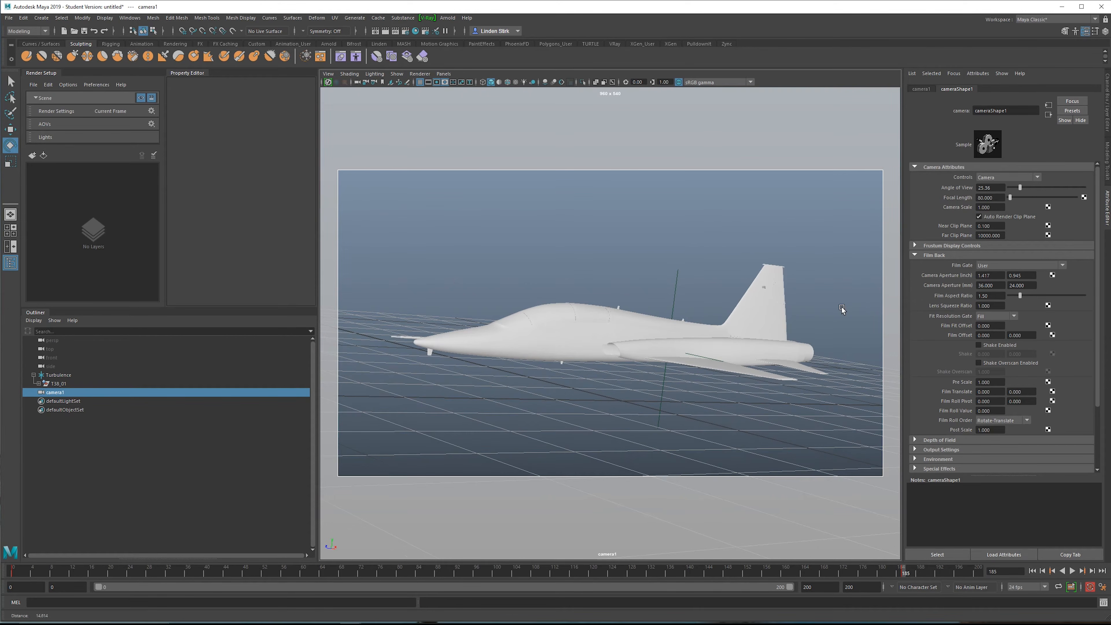
middle_click_drag(842, 306, 840, 307, "alt")
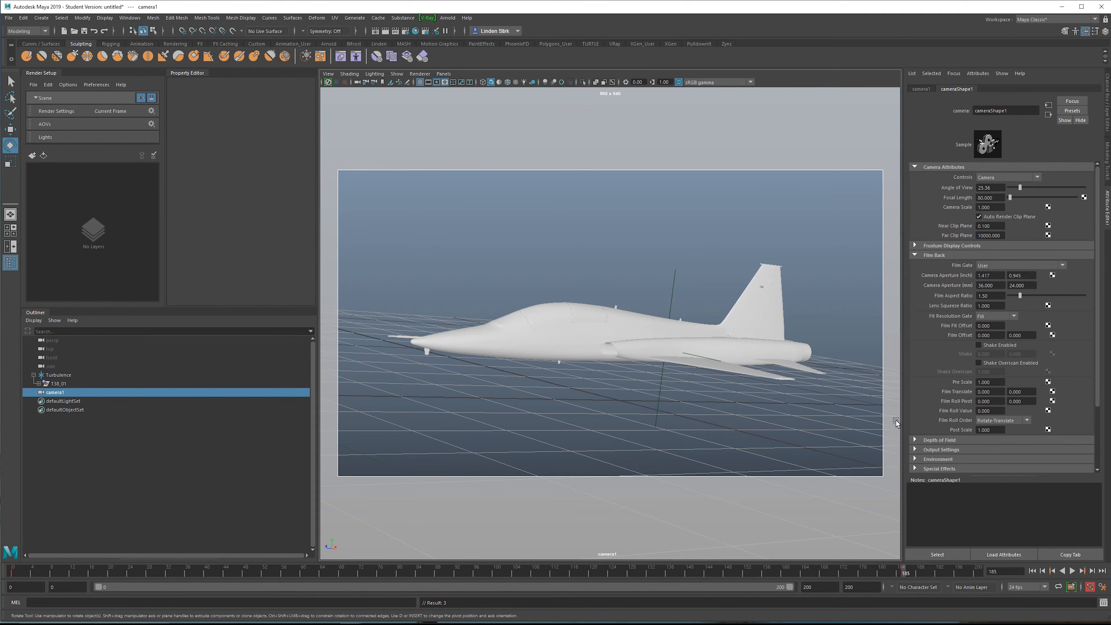
Step: Play the camera move and reposition the jet inside camera1's gate at about frame 120
key("alt+v")
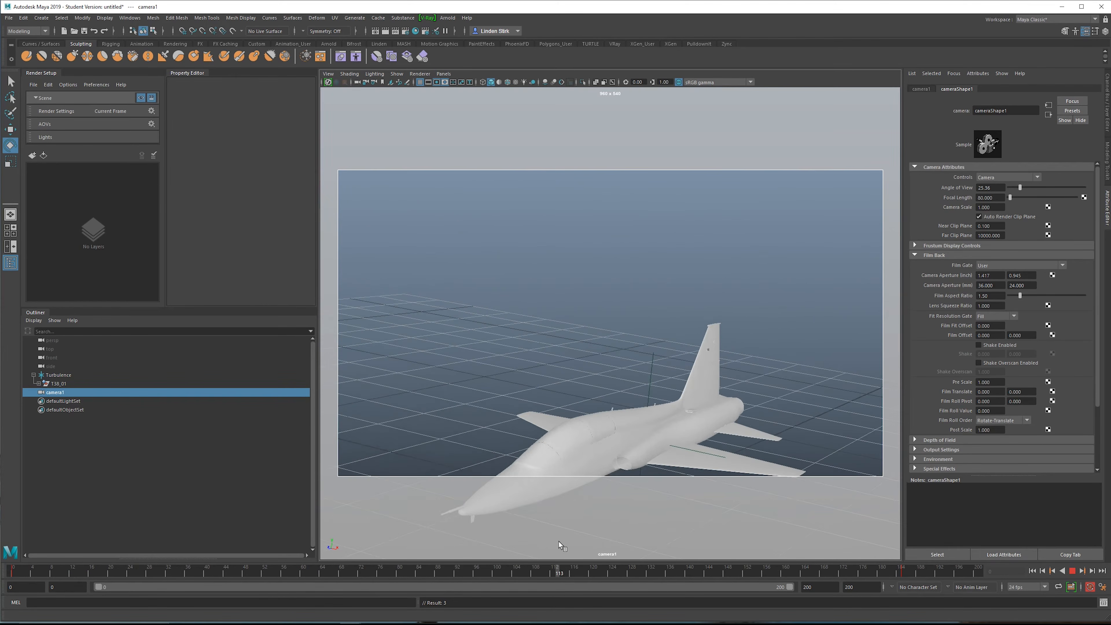
key("alt+v")
middle_click_drag(638, 325, 643, 224, "alt")
Step: Pull camera1 back slightly at frame 0 and preview the start of the camera move
left_click_drag(593, 574, 12, 599)
right_click_drag(630, 302, 561, 314, "alt")
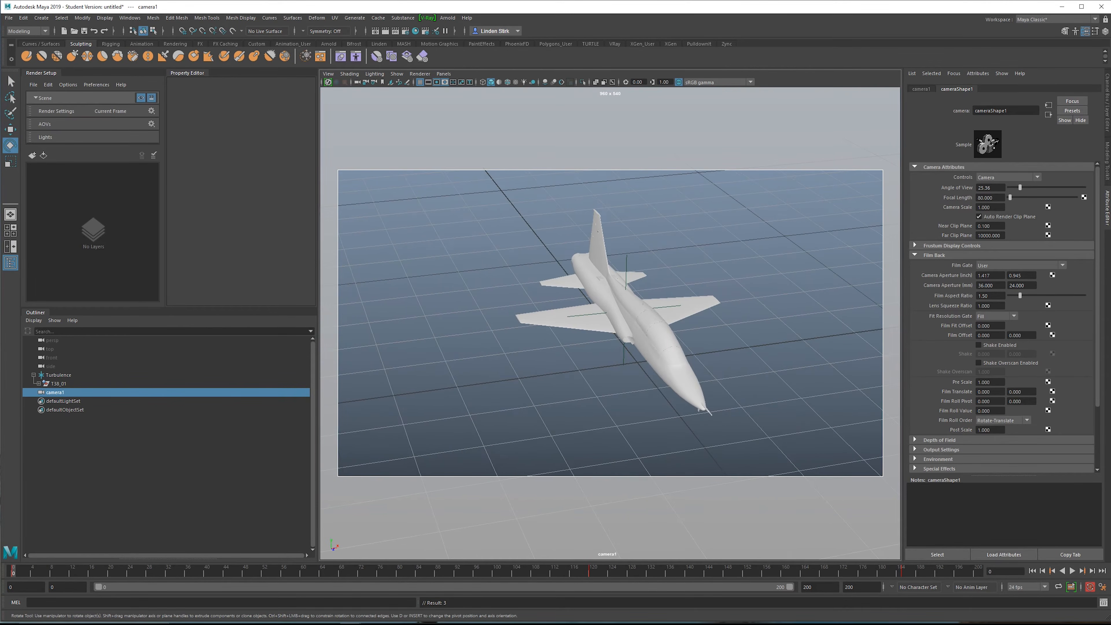
left_click_drag(29, 573, 115, 573)
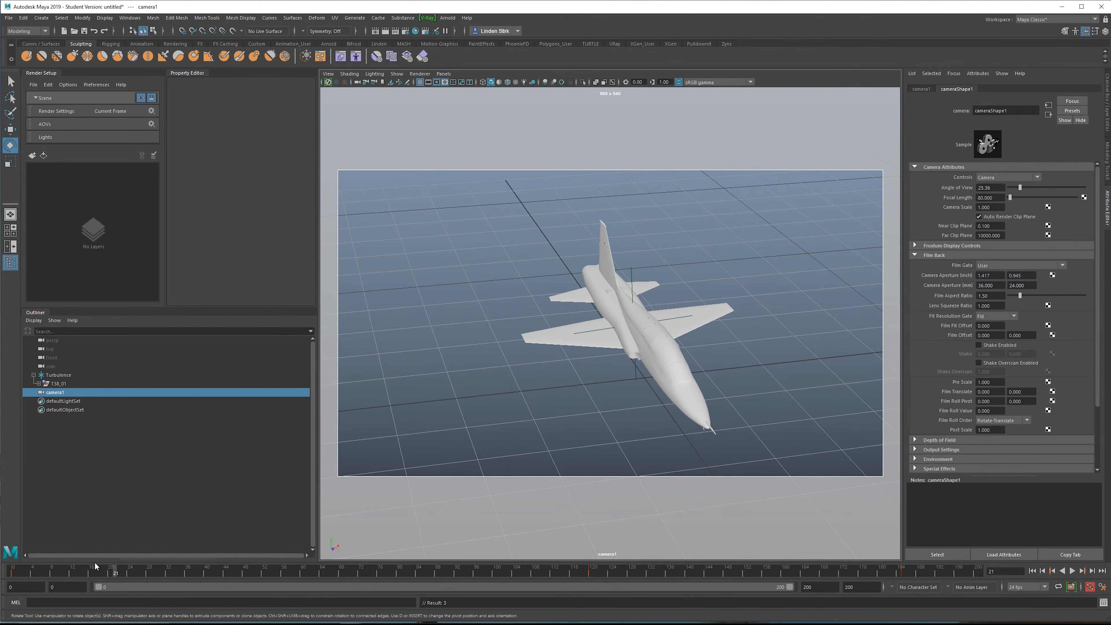
key("alt+v")
Step: Pan camera1 sideways slightly at about frame 120 and play back the whole move
left_click_drag(286, 588, 591, 586)
middle_click_drag(498, 372, 523, 372, "alt")
key("alt+v")
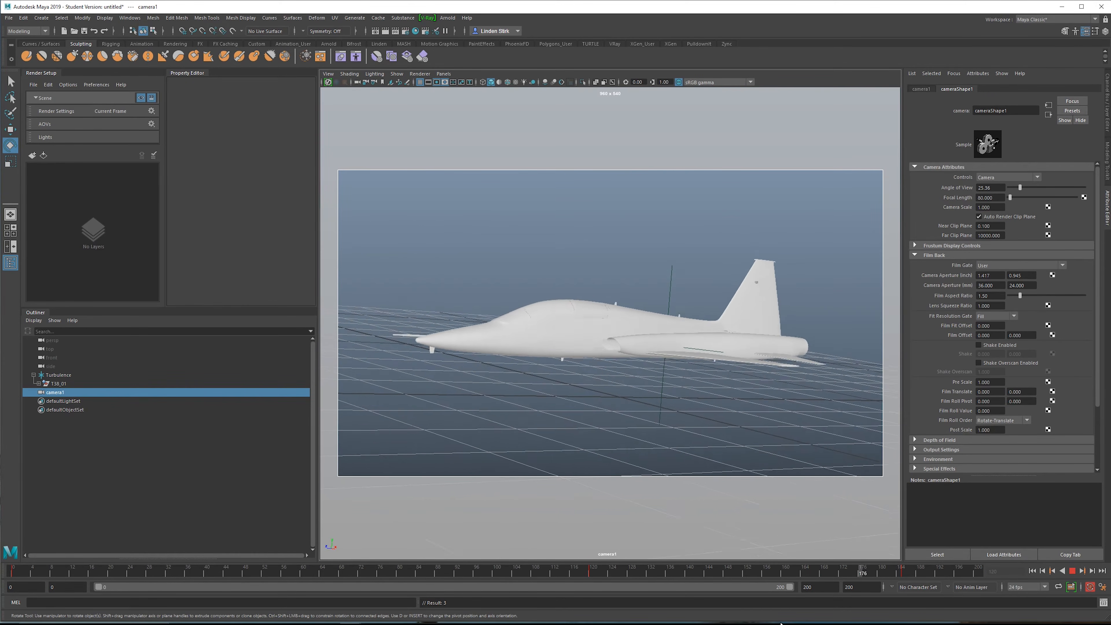
key("alt+v")
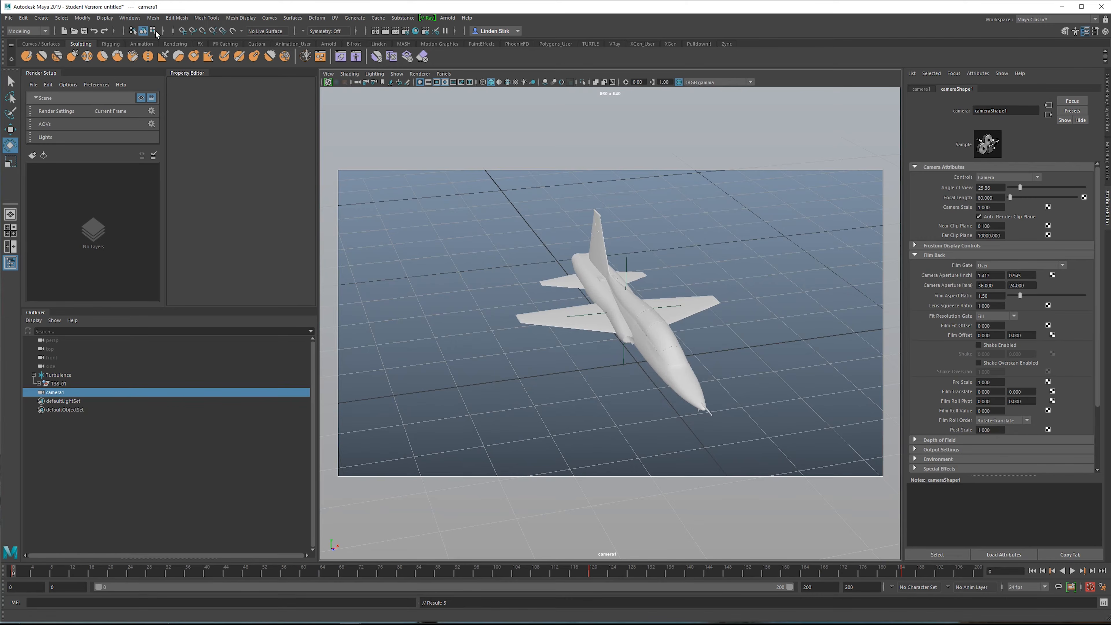
Step: Open camera1's animation curves in the Graph Editor and show its channel values
left_click(130, 18)
mouse_move(184, 66)
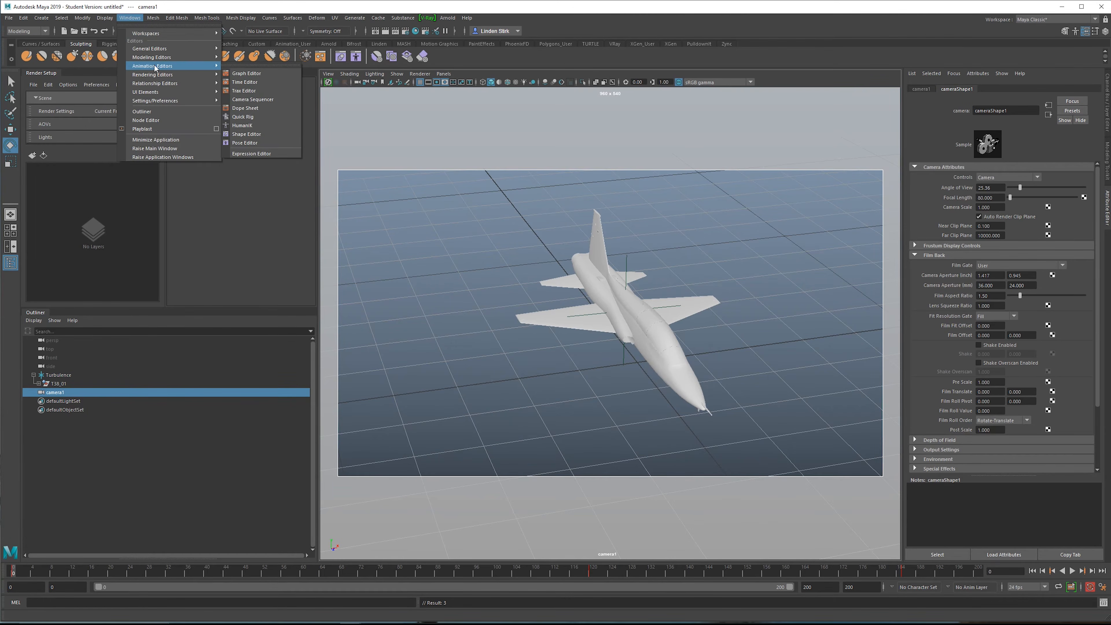
left_click(247, 75)
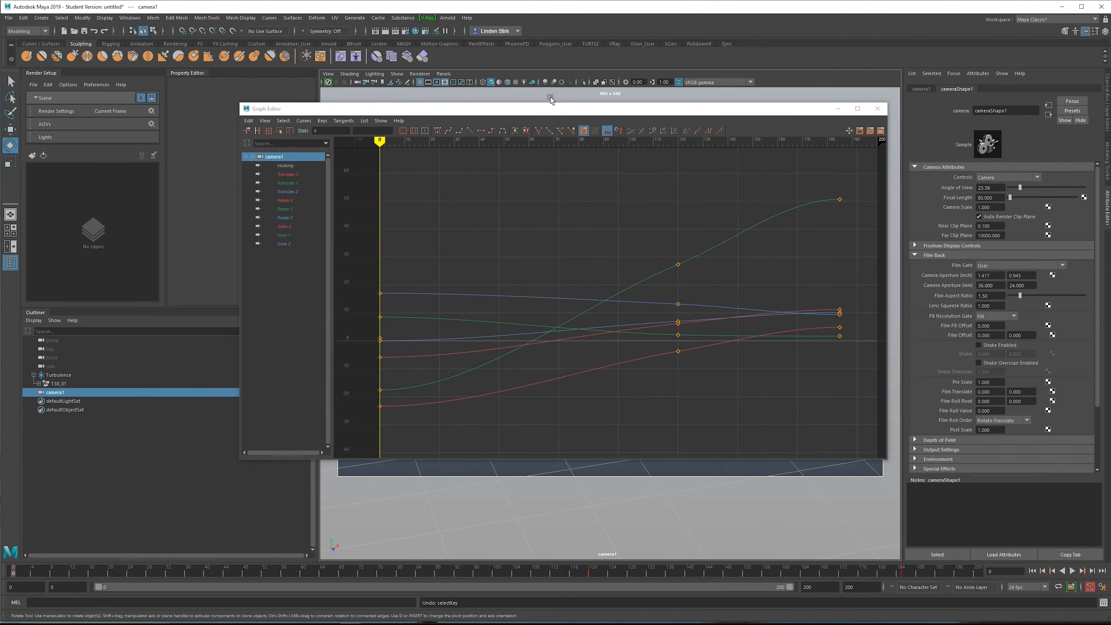
left_click_drag(547, 110, 429, 102)
left_click(1108, 91)
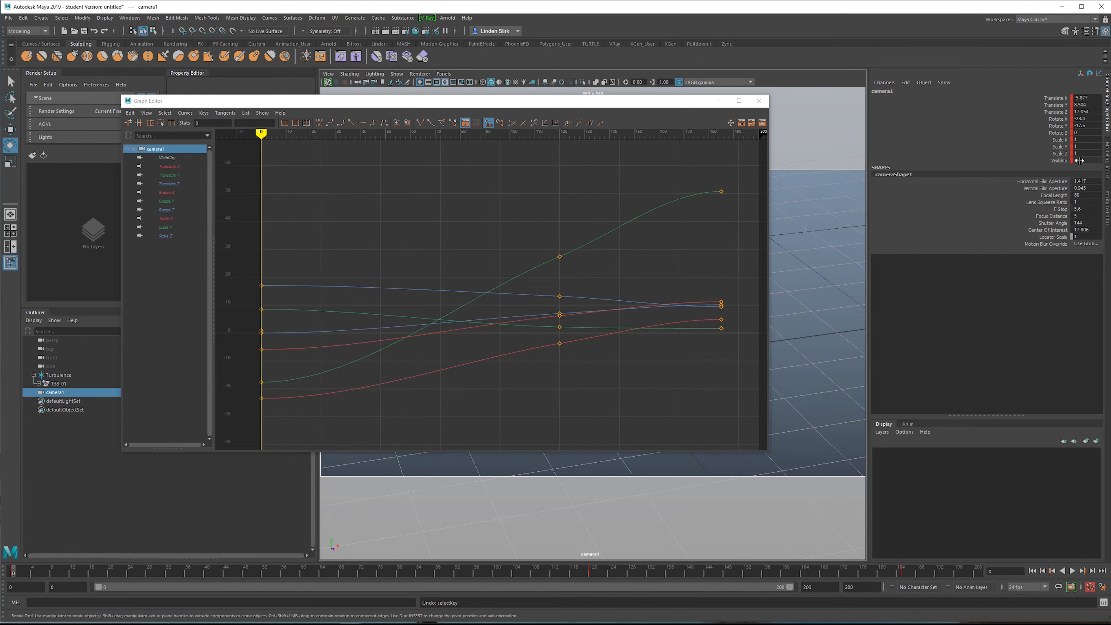
Step: Delete the static channels from camera1
left_click(23, 19)
mouse_move(87, 120)
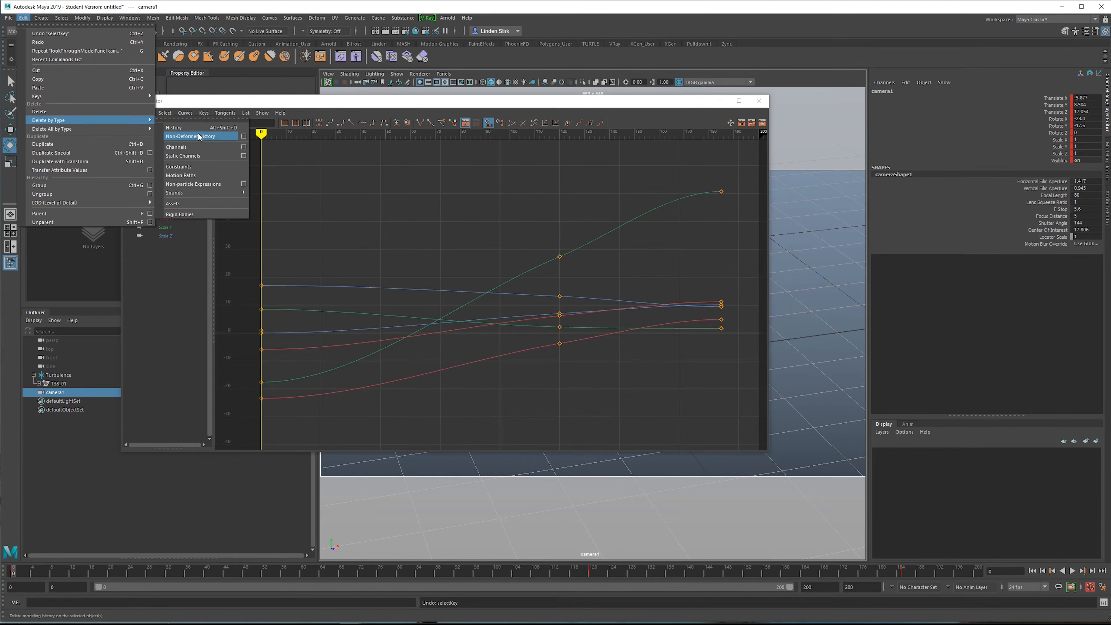
left_click(203, 156)
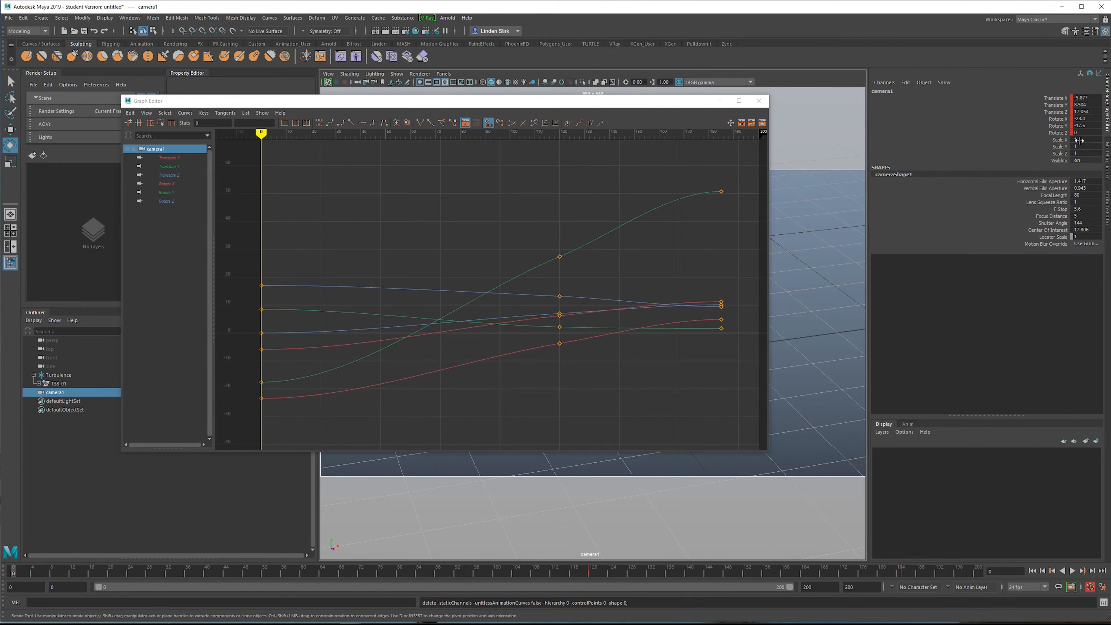
Step: Give all of camera1's keys at frame 0 linear tangents in the Graph Editor and check the motion
left_click_drag(298, 214, 247, 426)
key("ctrl+z")
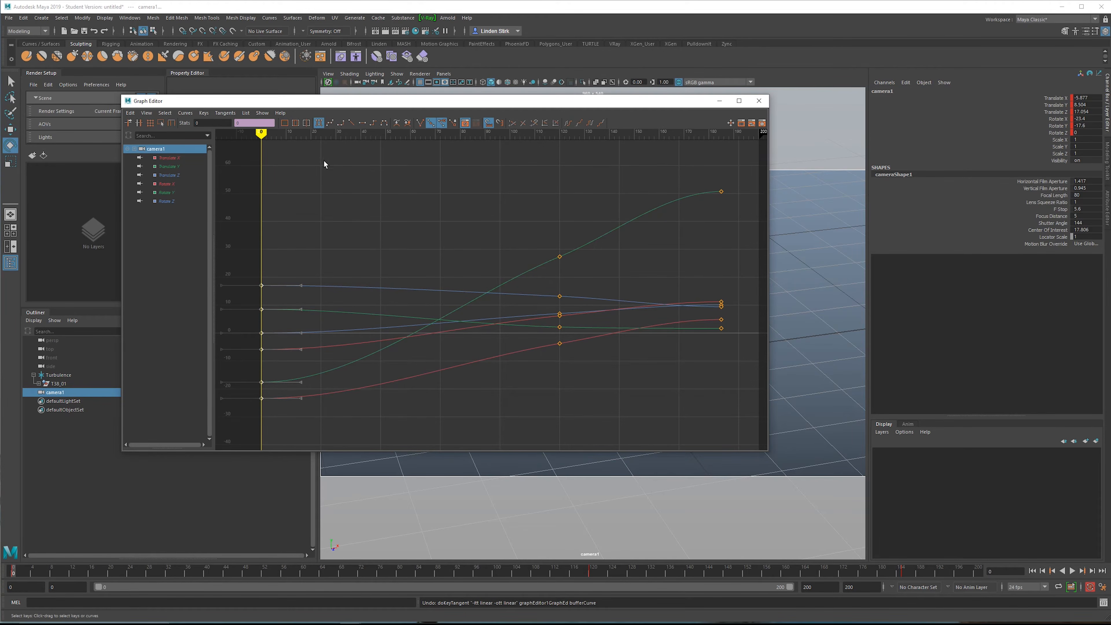
left_click(351, 122)
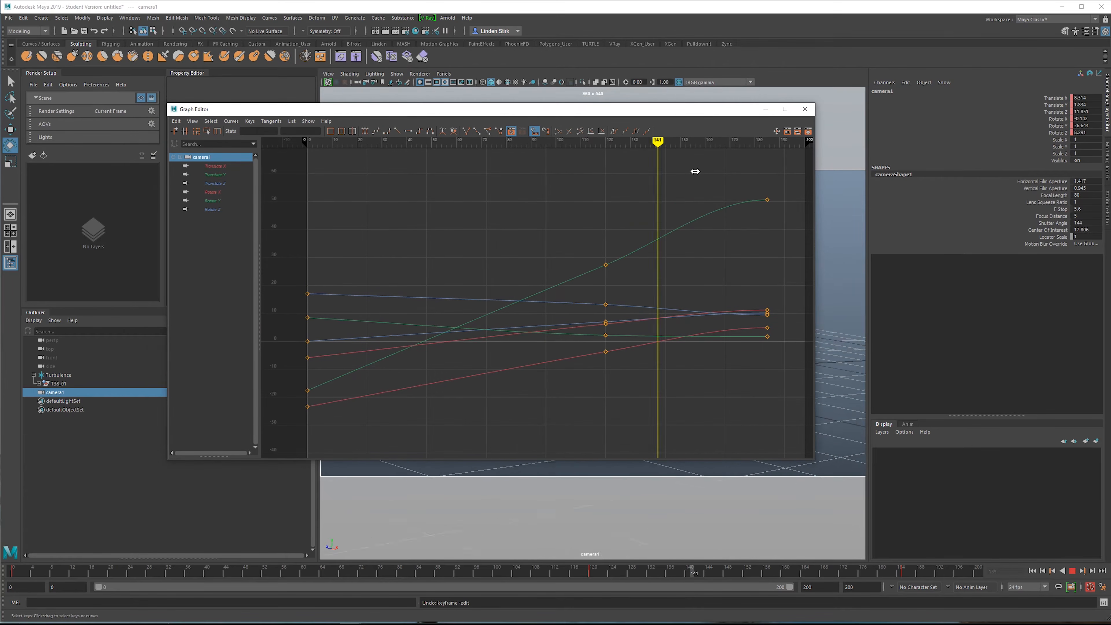
left_click_drag(695, 171, 587, 188)
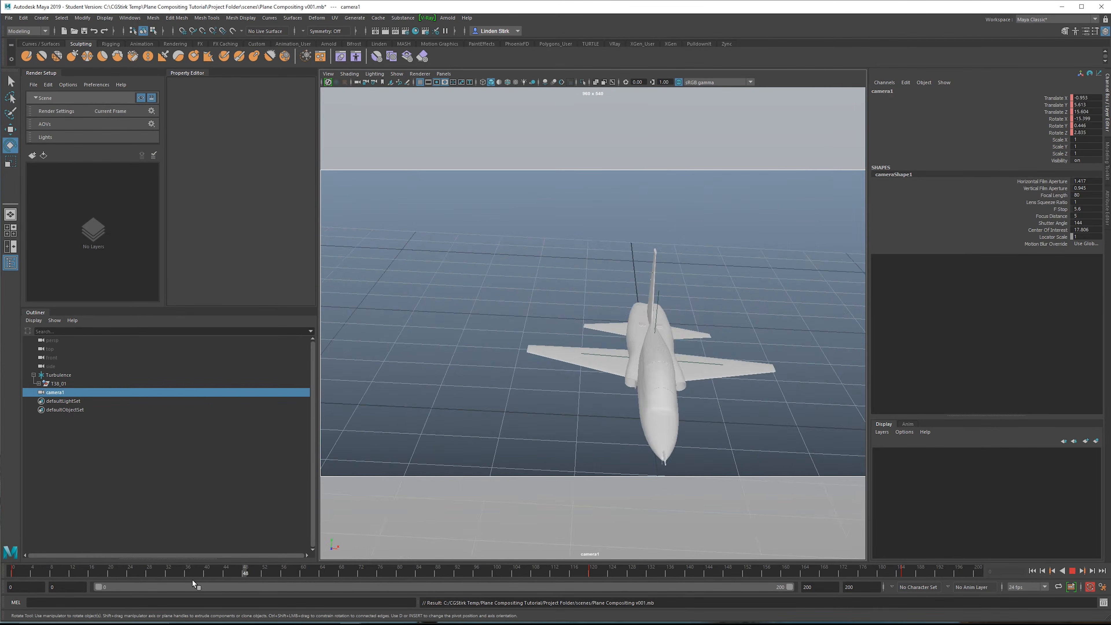
Step: Refine camera1's framing at frame 0 and play back the revised camera move
left_click_drag(192, 584, 9, 575)
key("alt+v")
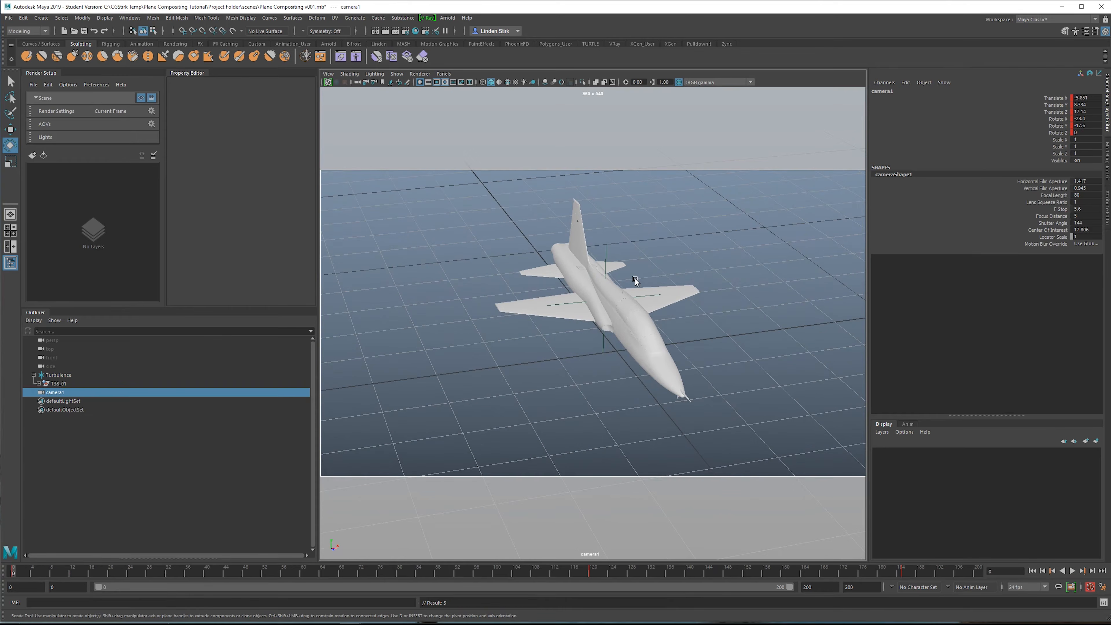
key("alt+v")
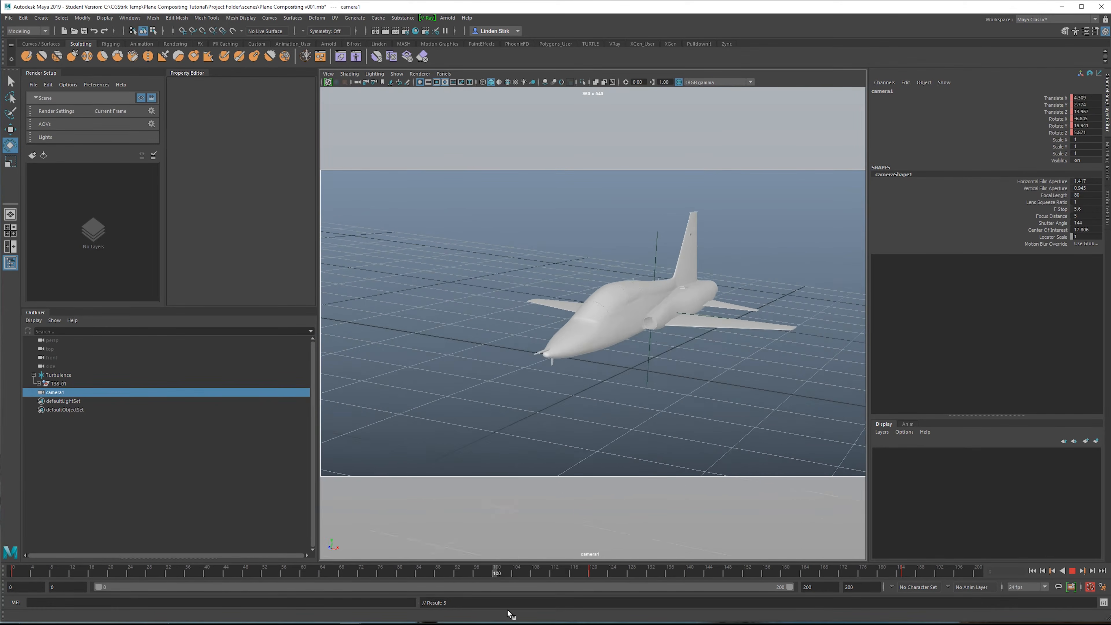
left_click_drag(193, 578, 10, 574)
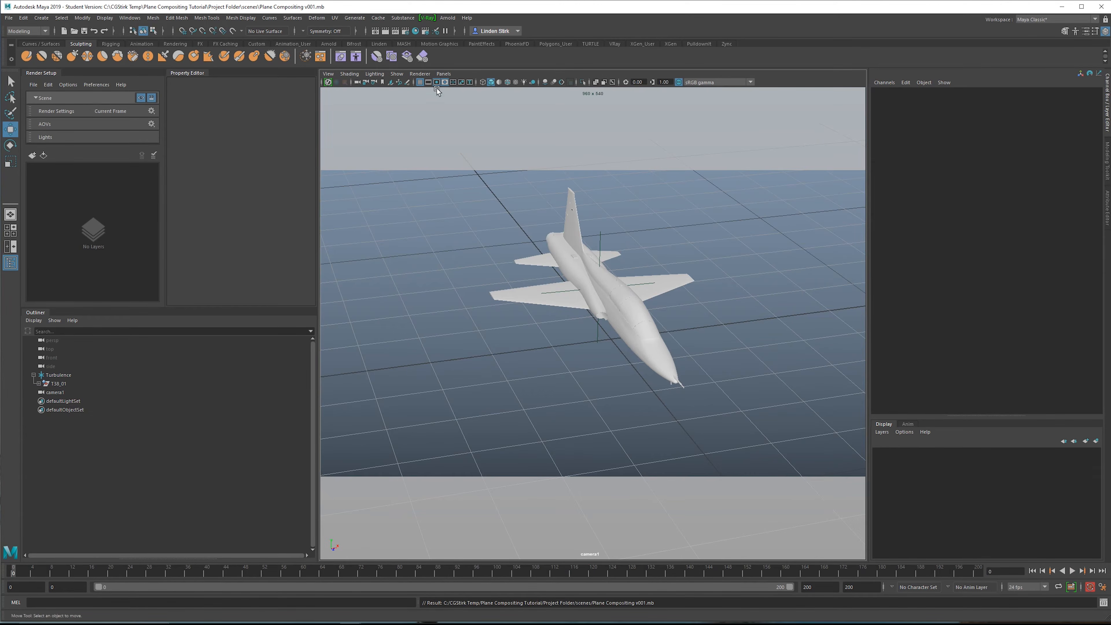
Step: Check the V-Ray render settings for the progressive sampler, its maximum render time and the GI bounce engines
left_click(406, 32)
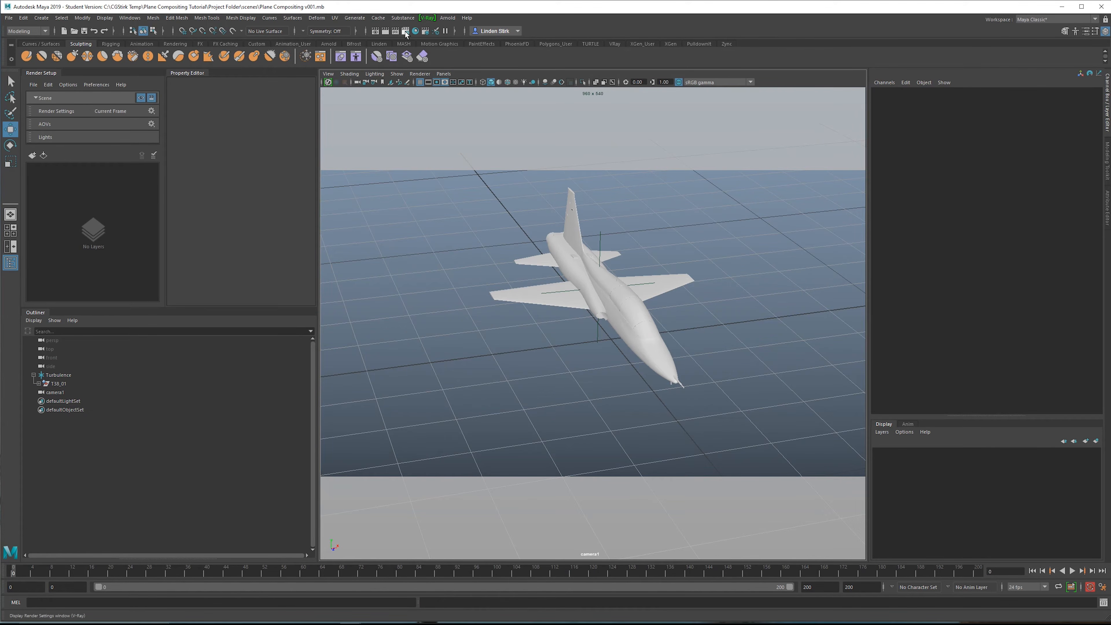
left_click_drag(615, 123, 464, 121)
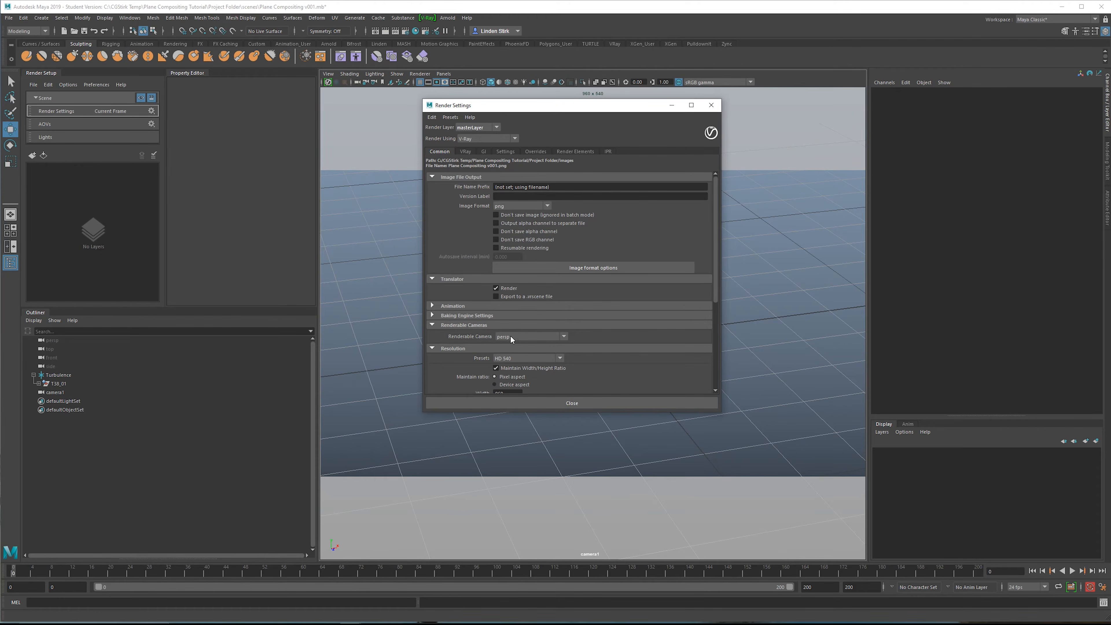
left_click(465, 152)
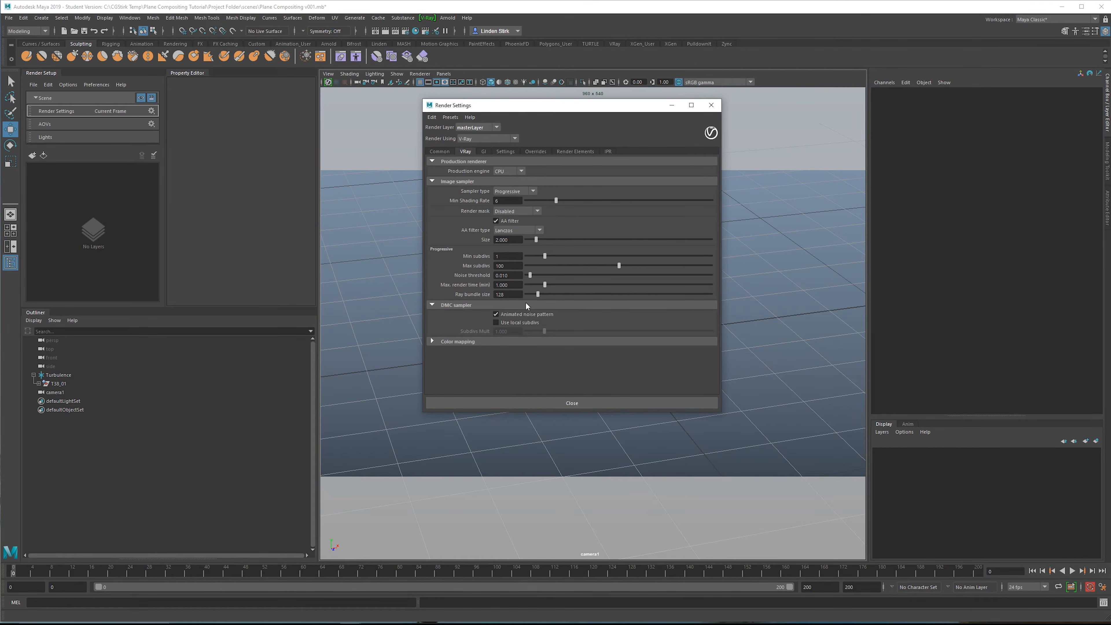
left_click_drag(520, 285, 484, 283)
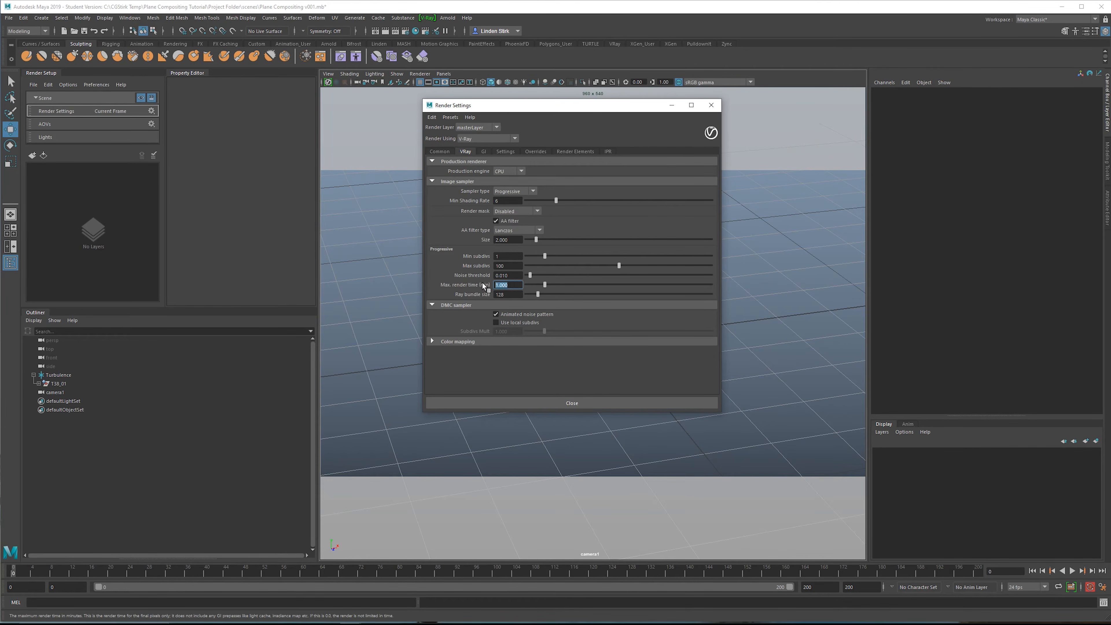
key("Return")
left_click(518, 284)
left_click(484, 151)
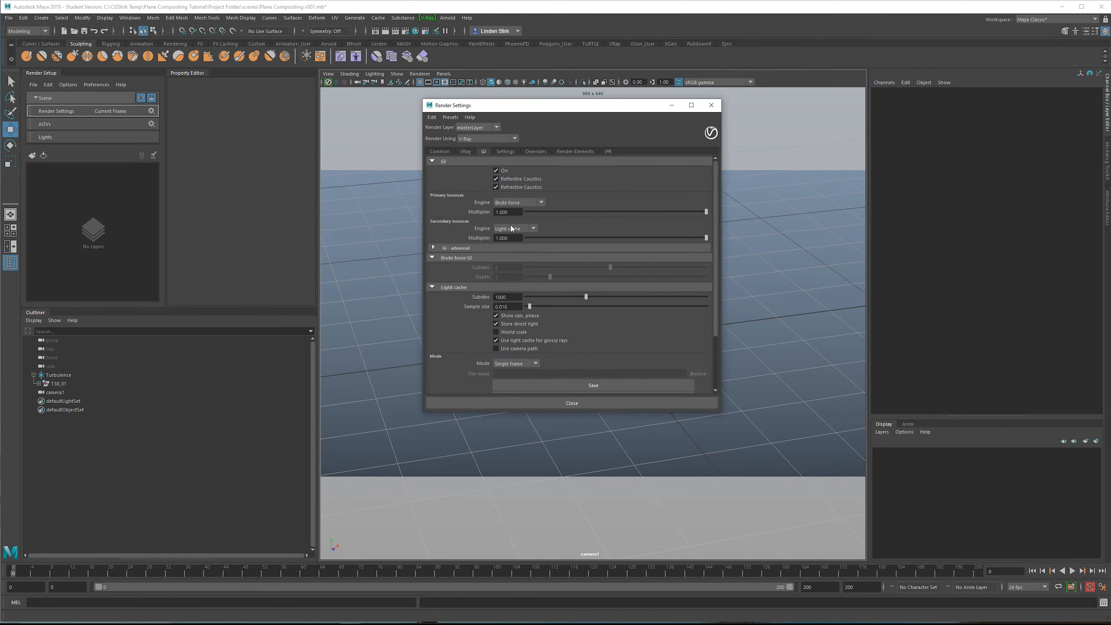
left_click(631, 401)
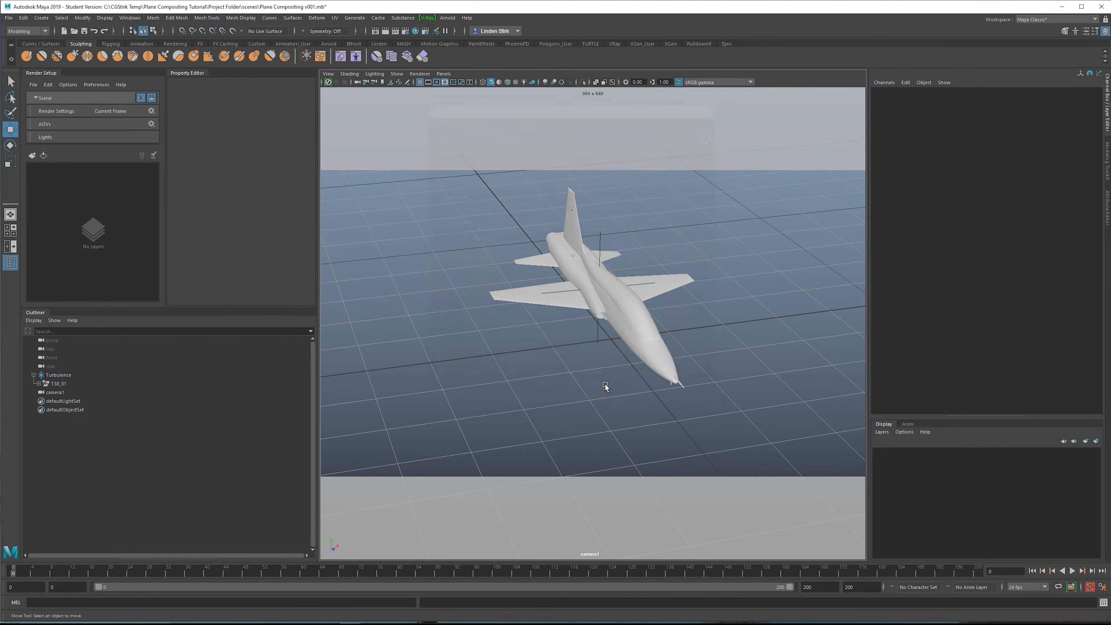
Step: Create a V-Ray dome light, scale it uniformly to about 1.71 around the jet, and go to frame 200
left_click(41, 18)
mouse_move(104, 67)
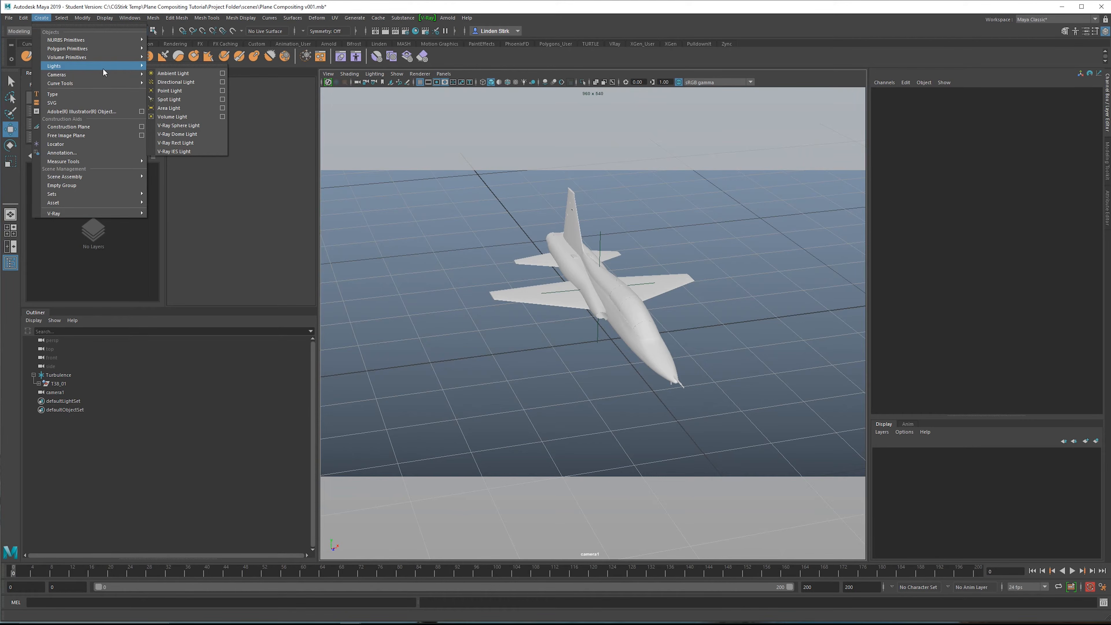
left_click(188, 134)
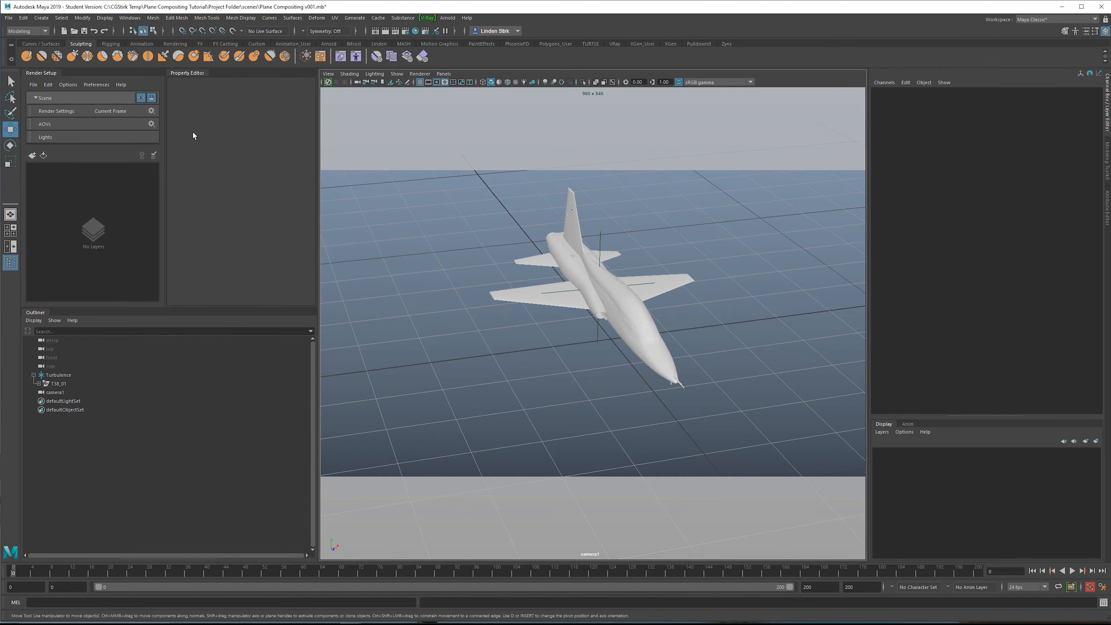
left_click_drag(723, 315, 691, 287)
left_click_drag(626, 333, 604, 308)
left_click_drag(341, 572, 982, 528)
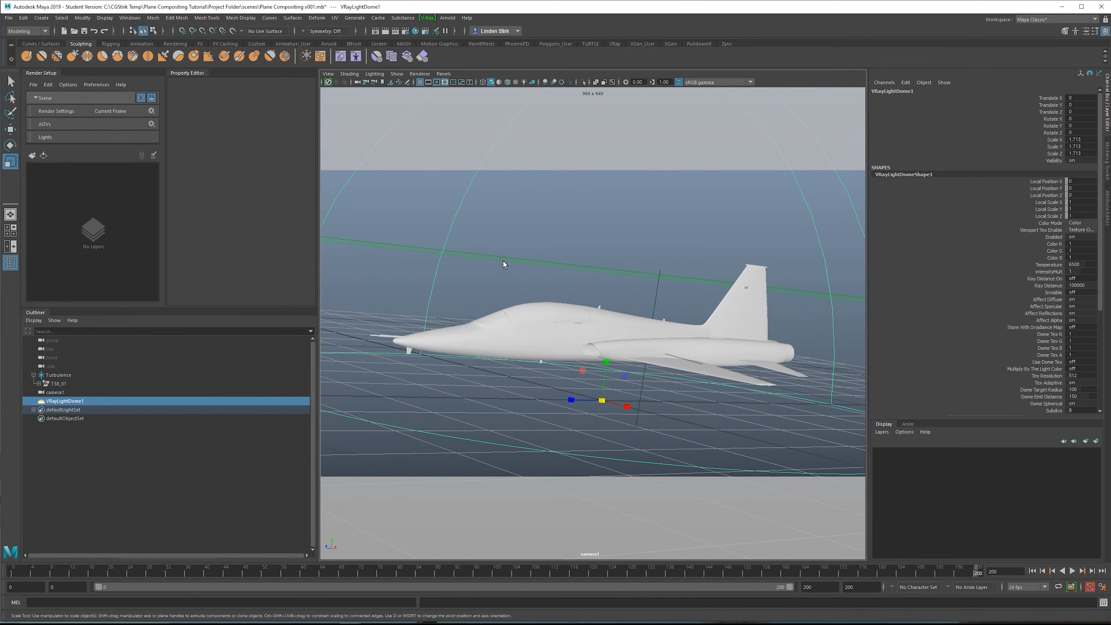
Step: Enable the dome light's texture and connect a File texture node to Dome Tex
key("ctrl+a")
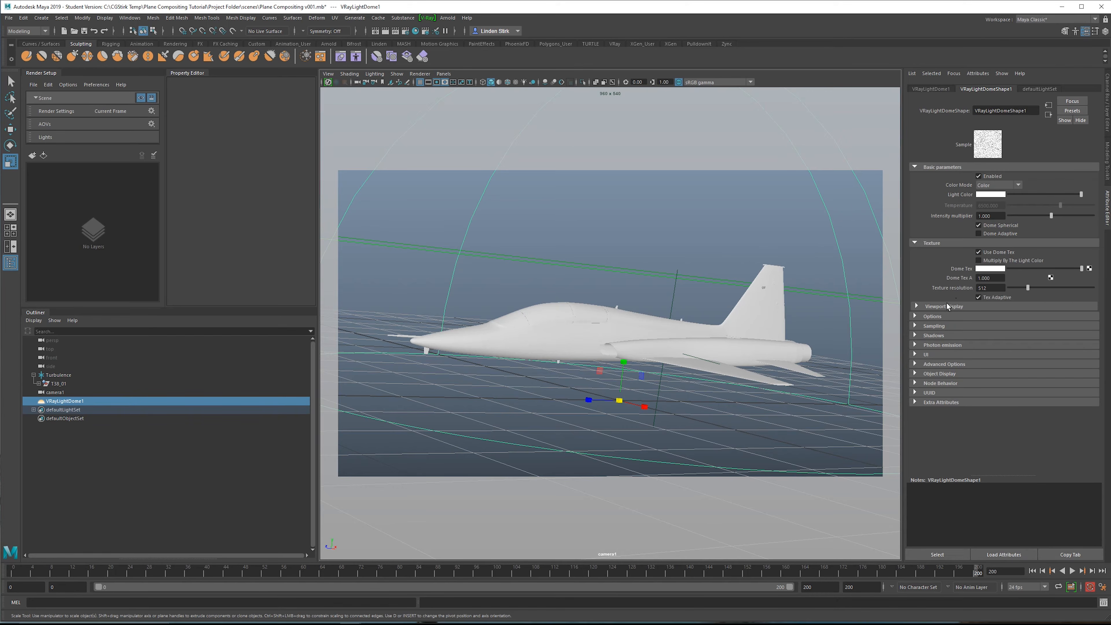
left_click(1089, 268)
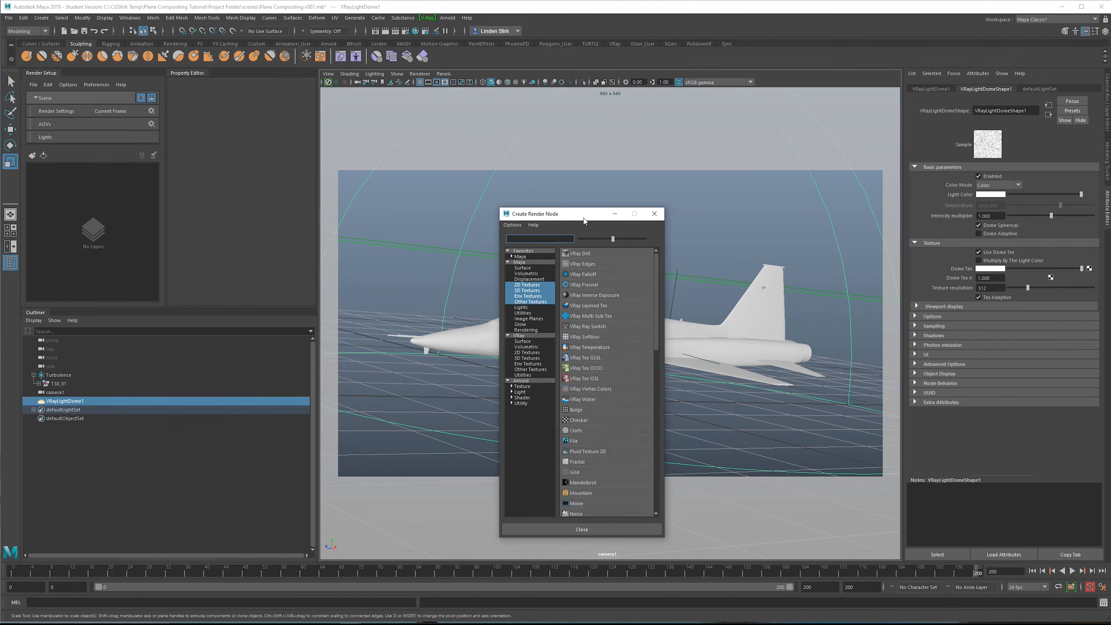
left_click_drag(584, 221, 632, 147)
left_click(622, 368)
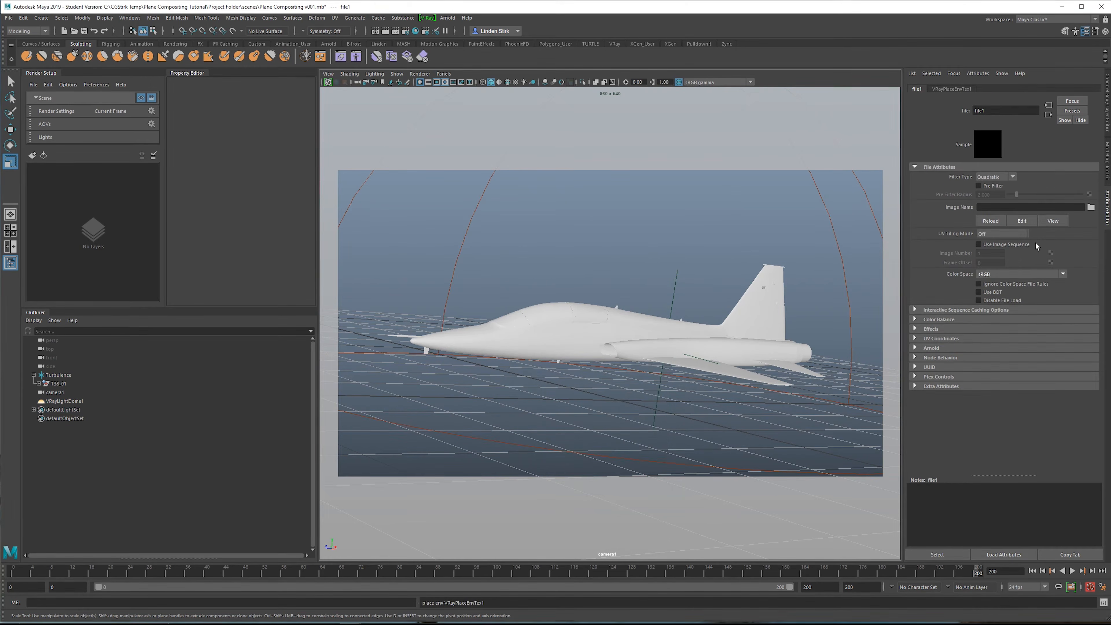
Step: Load the loc00184-22-8k.exr image from sourceimages into the dome light's File texture
left_click(1091, 208)
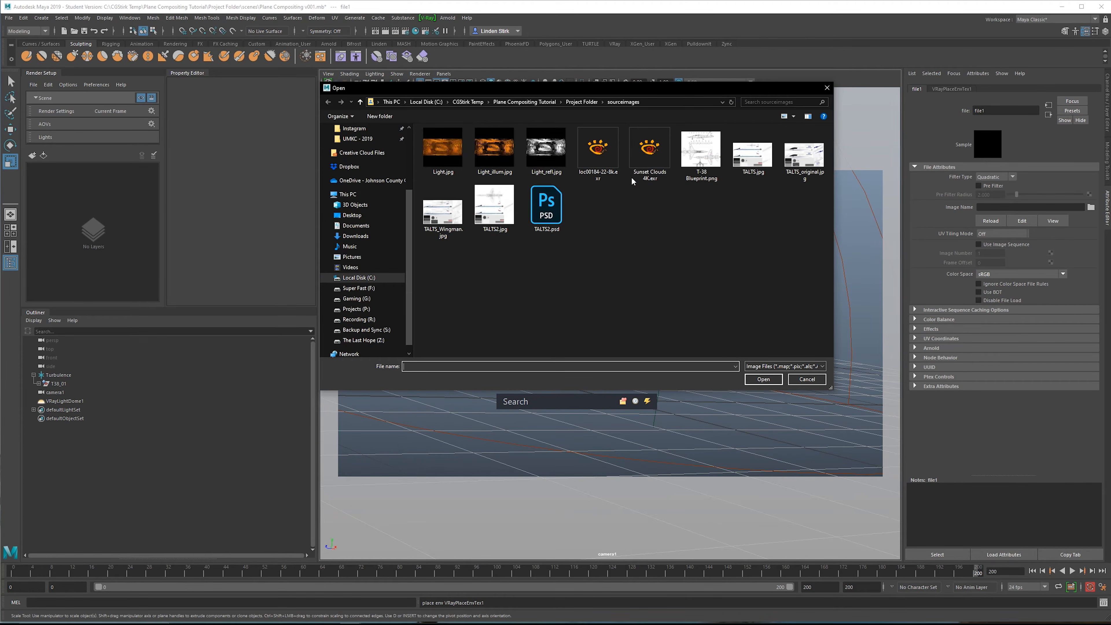
left_click(598, 153)
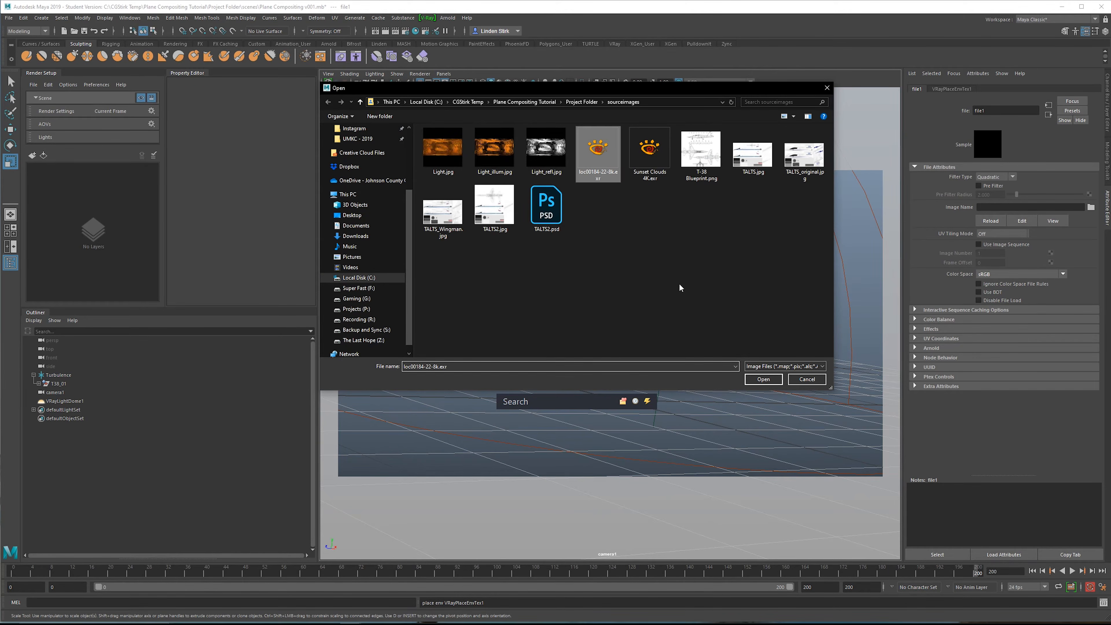
left_click(764, 379)
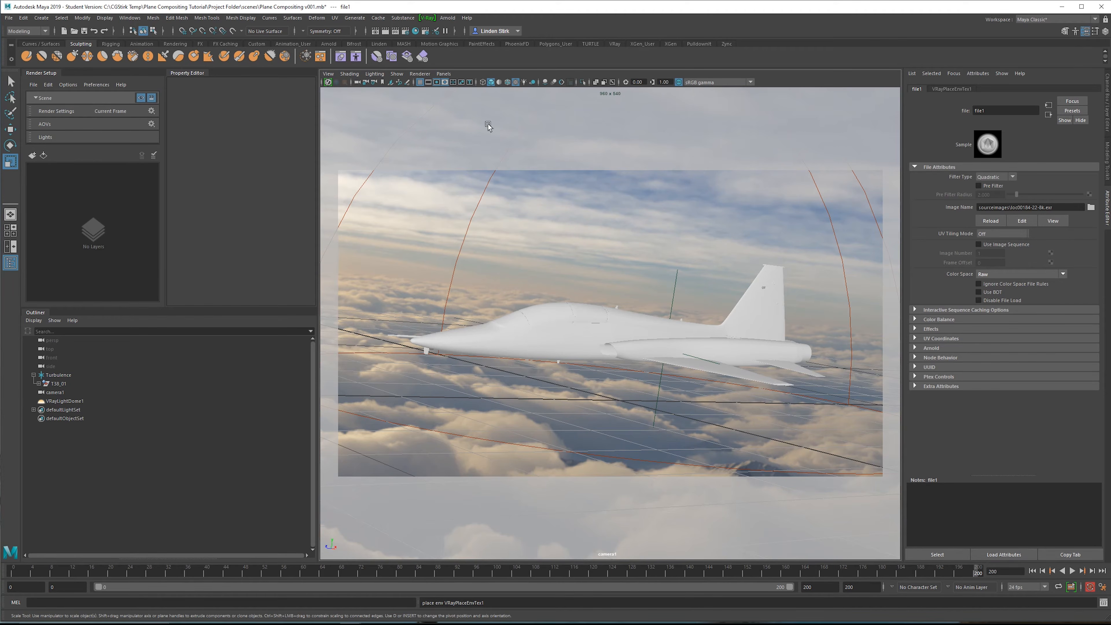
Step: Render the camera view in the V-Ray frame buffer to check the dome lighting on the jet, and close the buffer
left_click(398, 32)
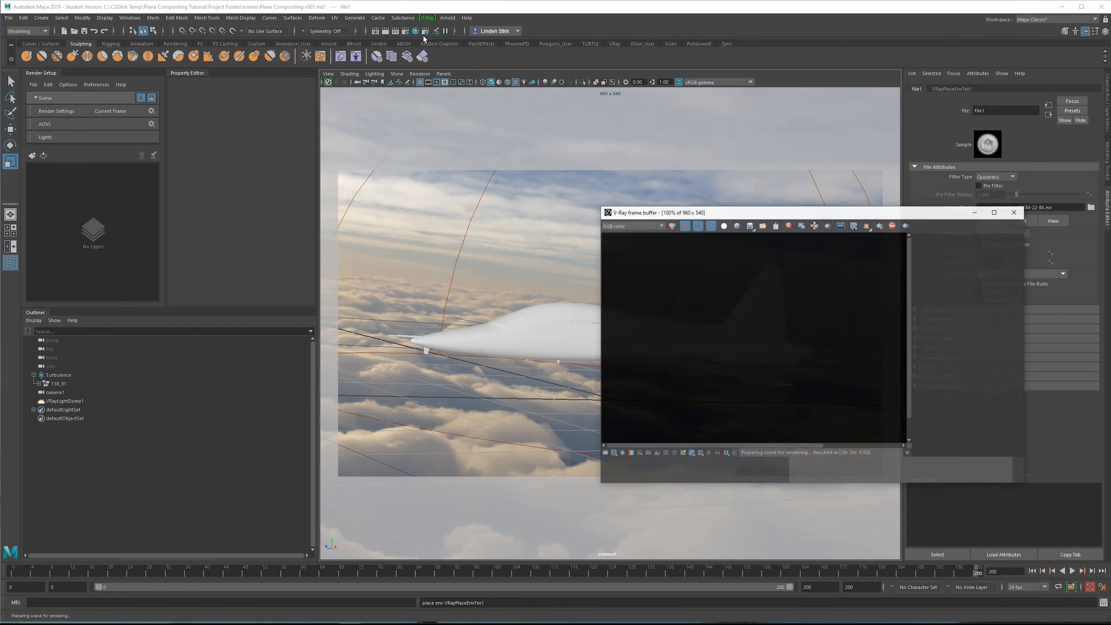
left_click_drag(795, 212, 314, 74)
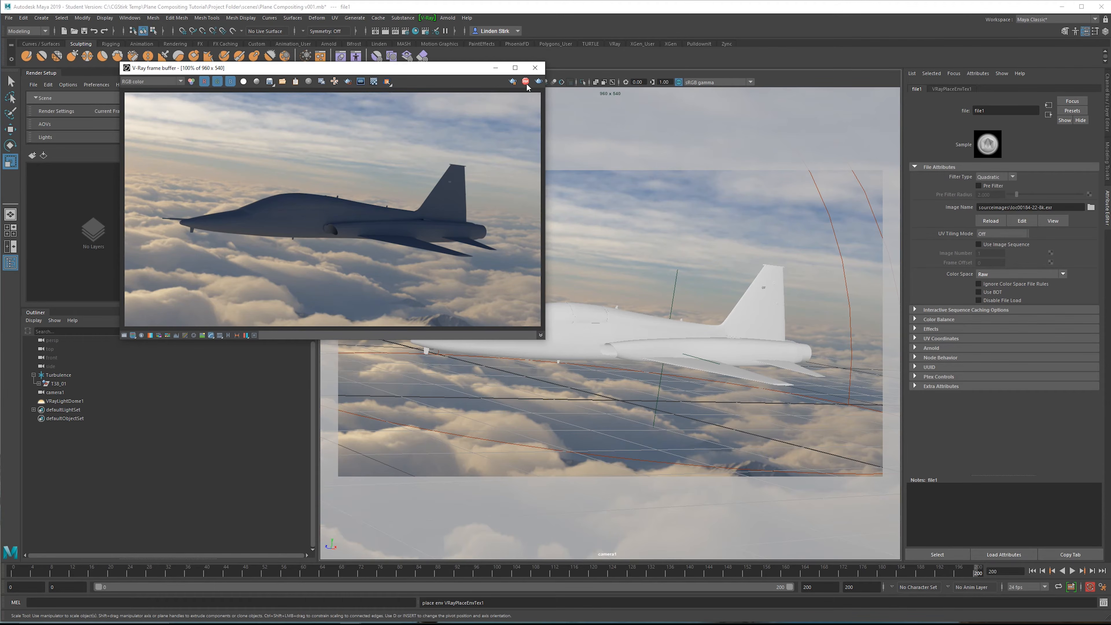
left_click_drag(419, 67, 597, 62)
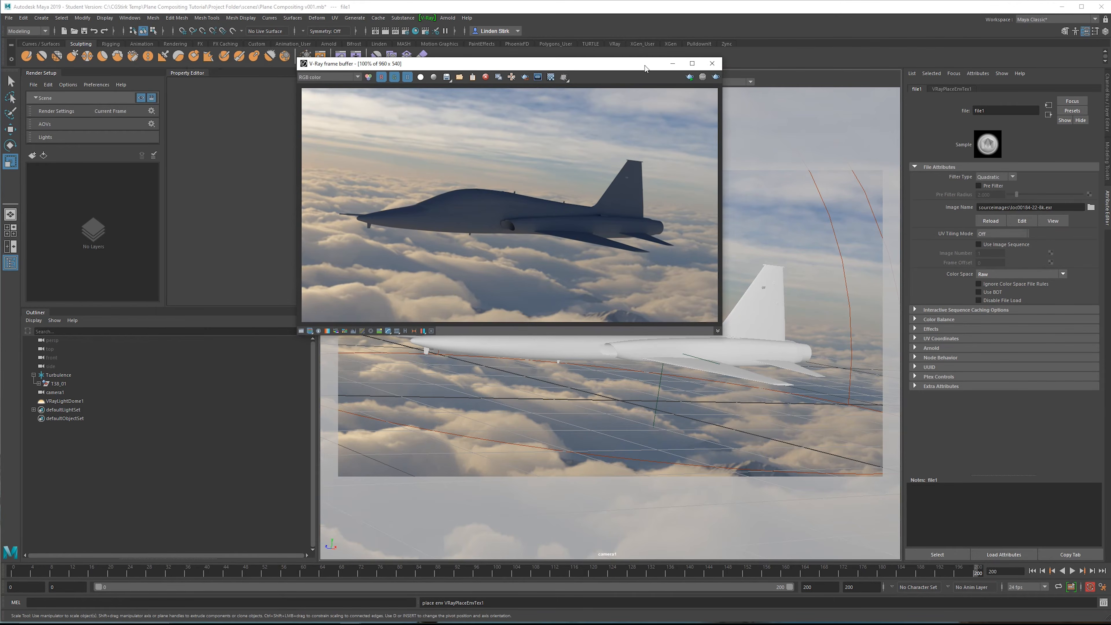
left_click(714, 63)
Step: Switch to the full-size perspective view and turn on textured display of the sky environment
key("space")
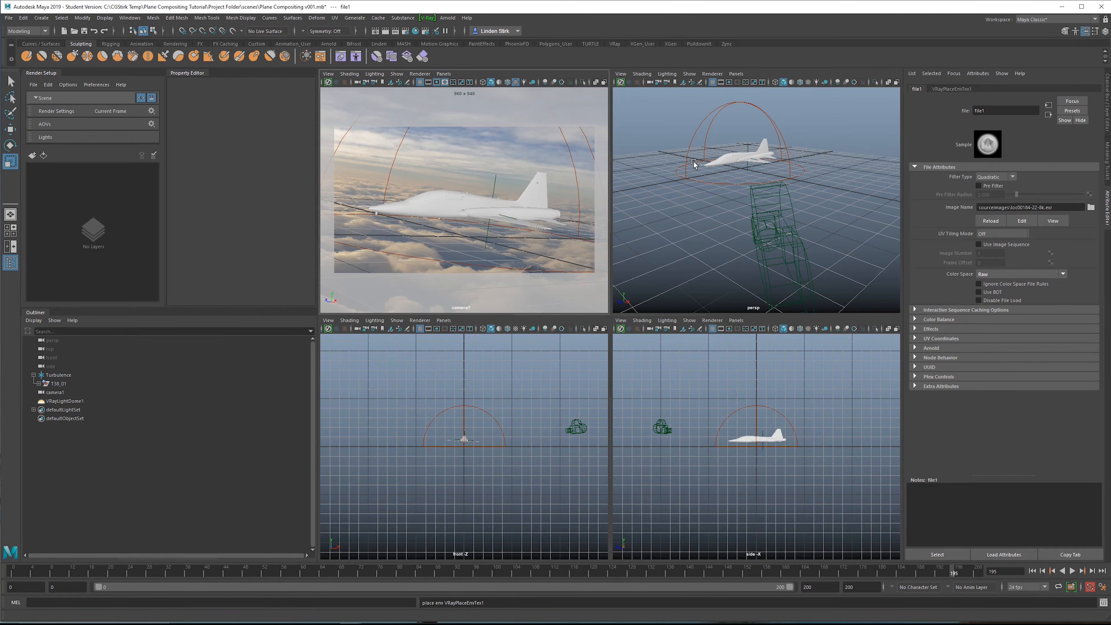
key("space")
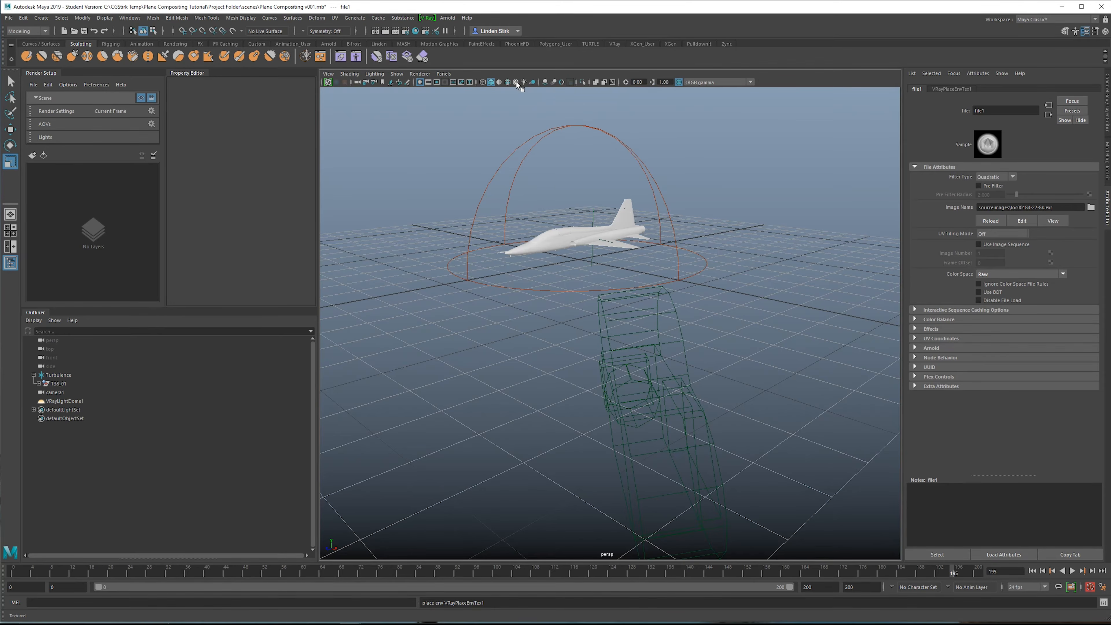
left_click(517, 83)
left_click_drag(547, 271, 527, 221, "alt")
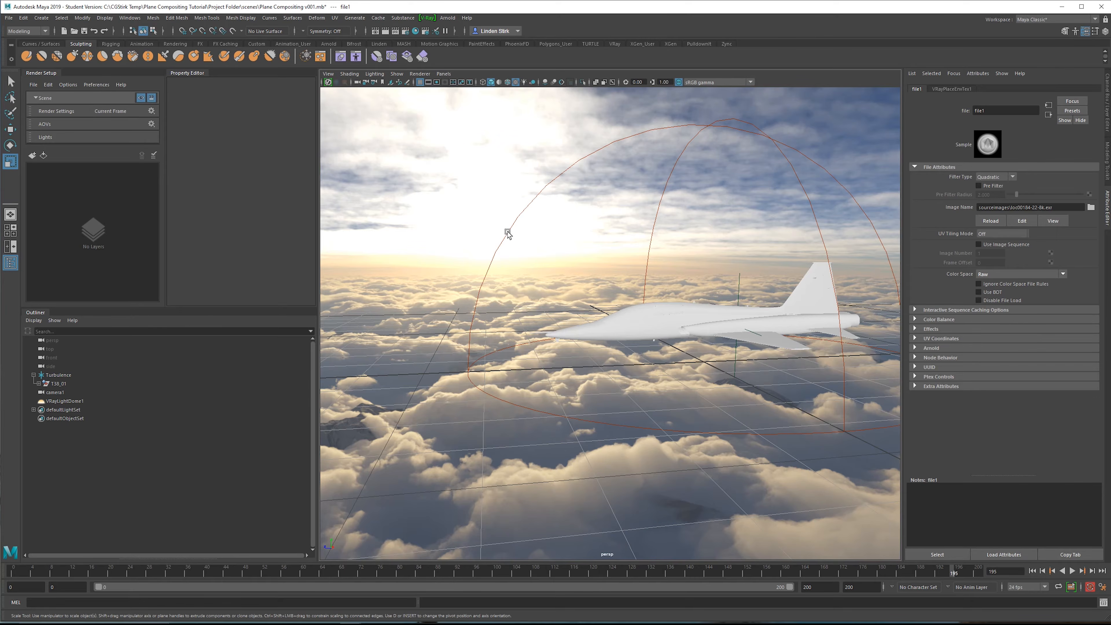
Step: Examine the sky environment from several angles around the jet, comparing the sun's direction with the aircraft
left_click_drag(510, 215, 508, 216, "alt")
left_click_drag(516, 296, 548, 291, "alt")
middle_click_drag(548, 290, 591, 283, "alt")
left_click_drag(593, 282, 585, 285, "alt")
right_click_drag(585, 285, 636, 279, "alt")
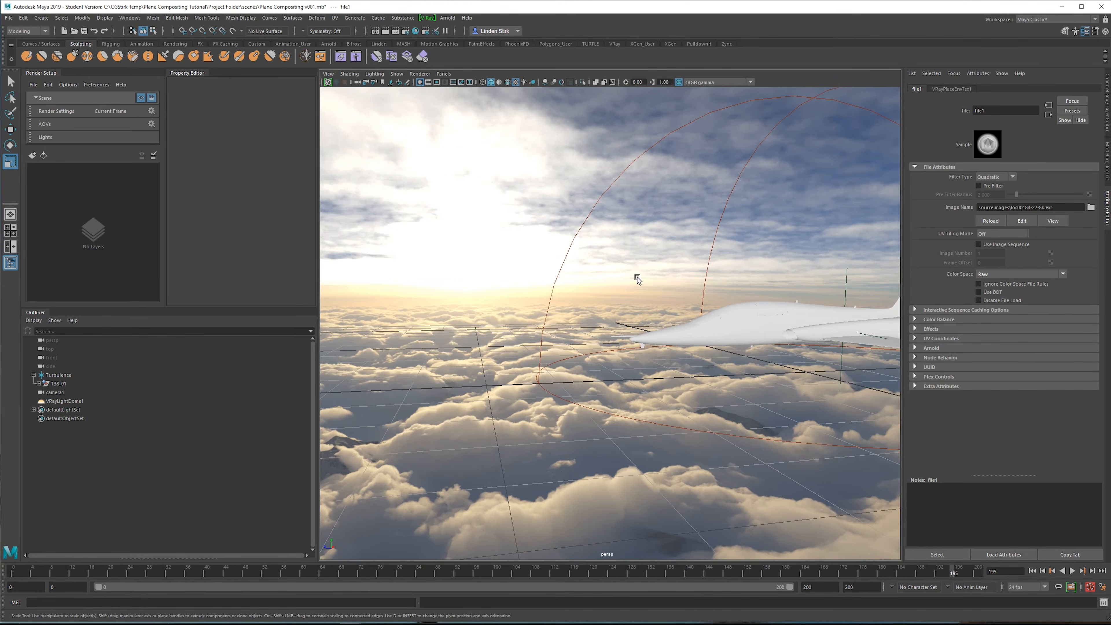
middle_click_drag(636, 279, 481, 286, "alt")
left_click_drag(481, 285, 503, 280, "alt")
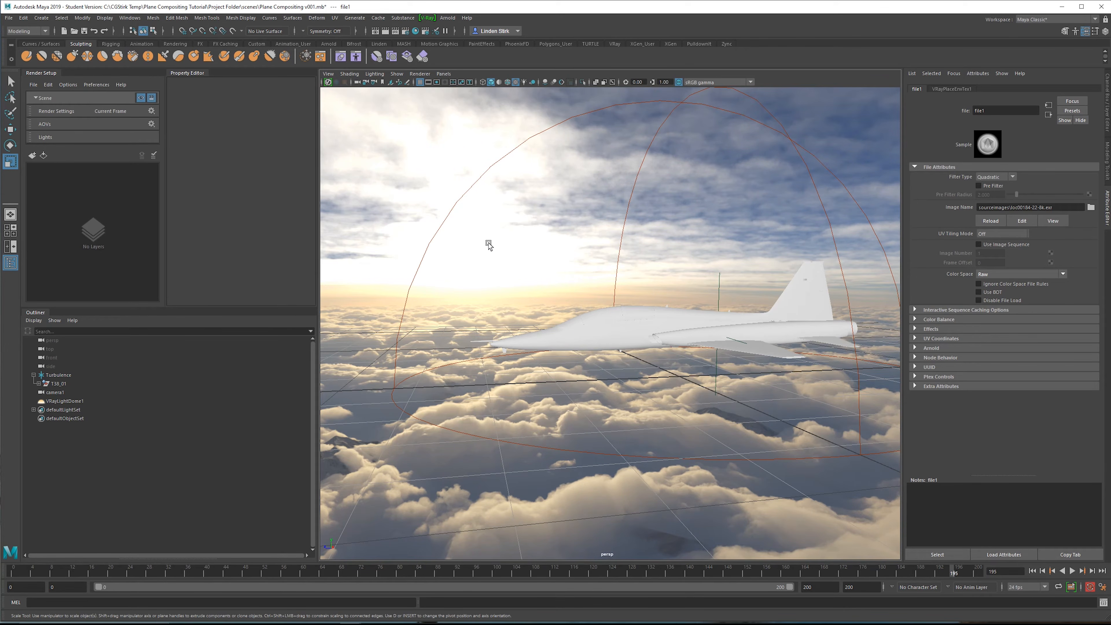
left_click_drag(528, 277, 599, 299, "alt")
middle_click_drag(599, 300, 660, 421, "alt")
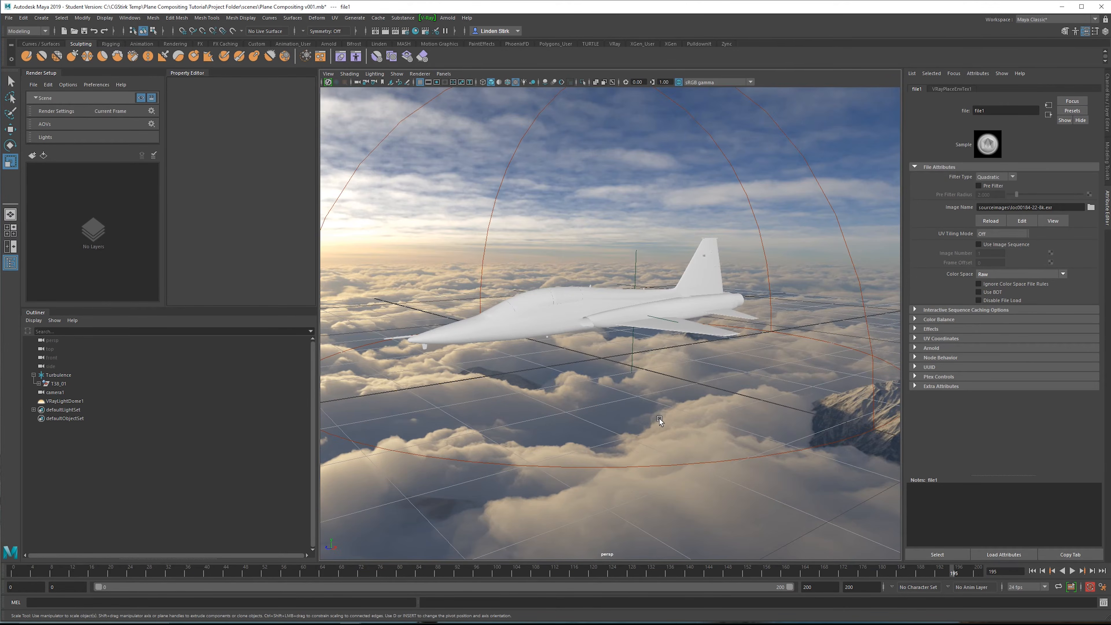
left_click_drag(660, 420, 690, 421, "alt")
middle_click_drag(690, 420, 807, 394, "alt")
left_click_drag(808, 394, 781, 385, "alt")
middle_click_drag(781, 385, 652, 367, "alt")
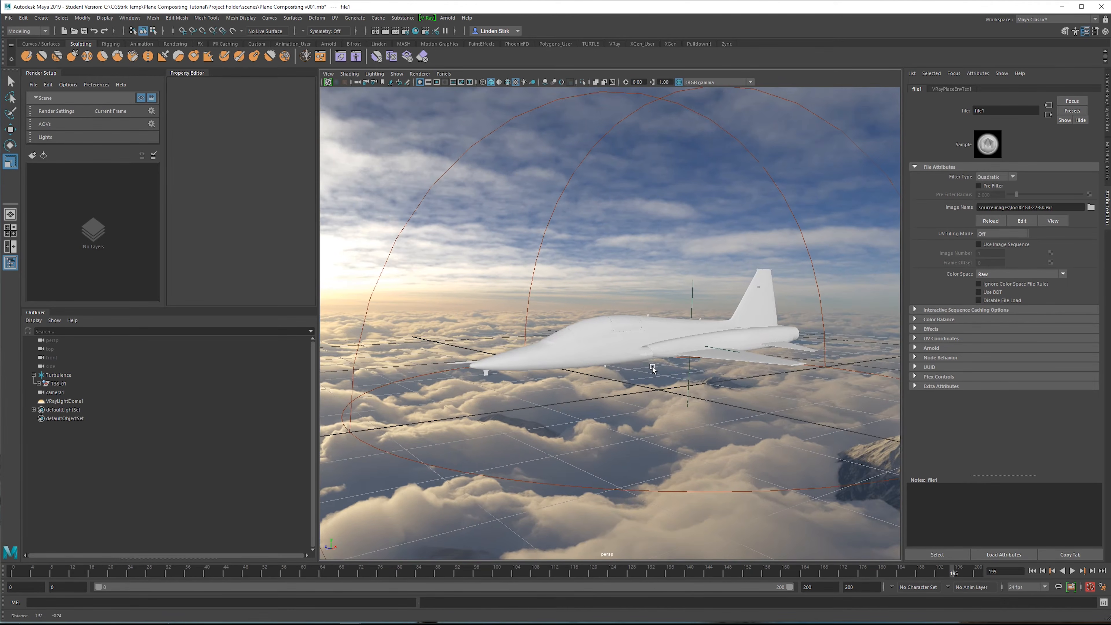
left_click_drag(650, 364, 632, 363, "alt")
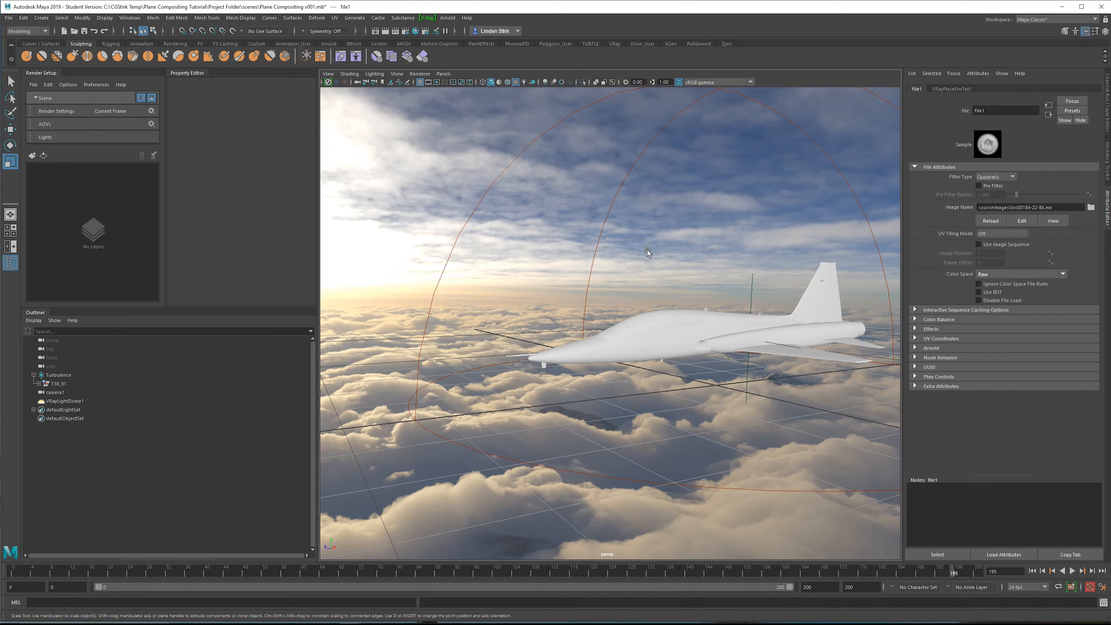
left_click_drag(752, 234, 637, 252, "alt")
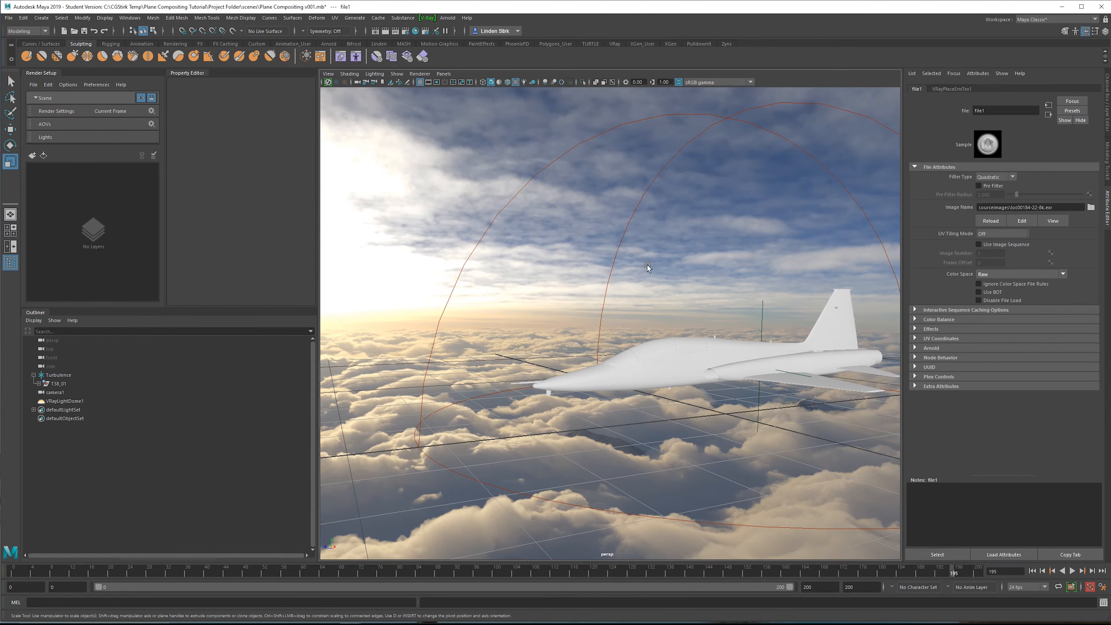
left_click(695, 364)
key("f")
left_click(625, 291)
left_click_drag(625, 291, 658, 285, "alt")
left_click_drag(575, 290, 548, 293, "alt")
left_click_drag(623, 284, 670, 276, "alt")
Step: Try rotating the V-Ray dome light about its vertical axis, and undo the rotation
left_click(50, 402)
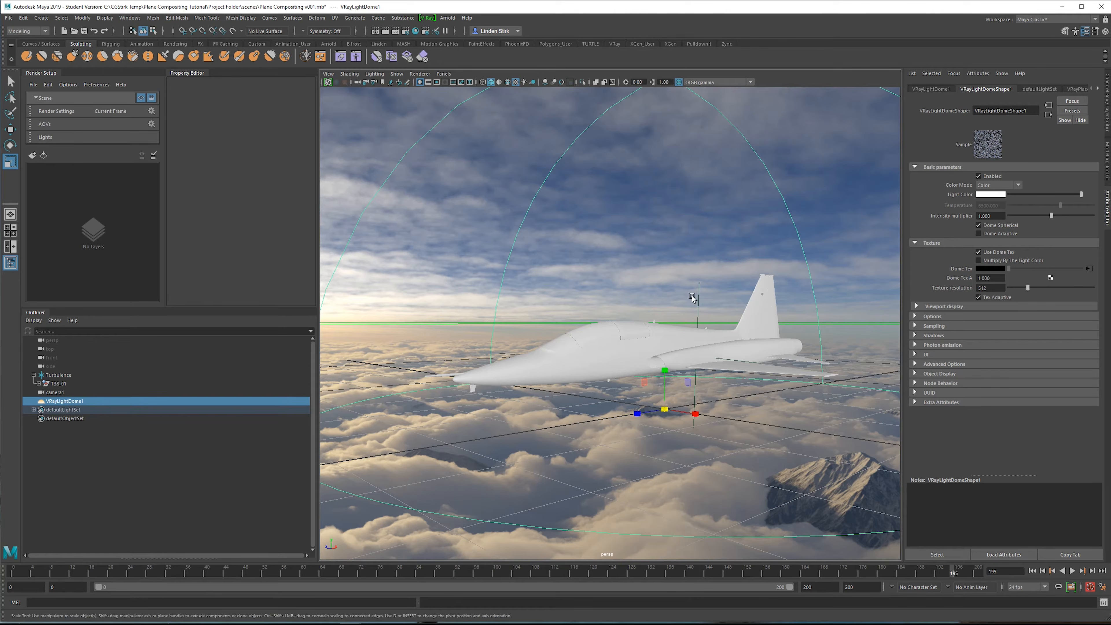
key("e")
left_click_drag(666, 415, 640, 416)
left_click_drag(671, 416, 657, 416)
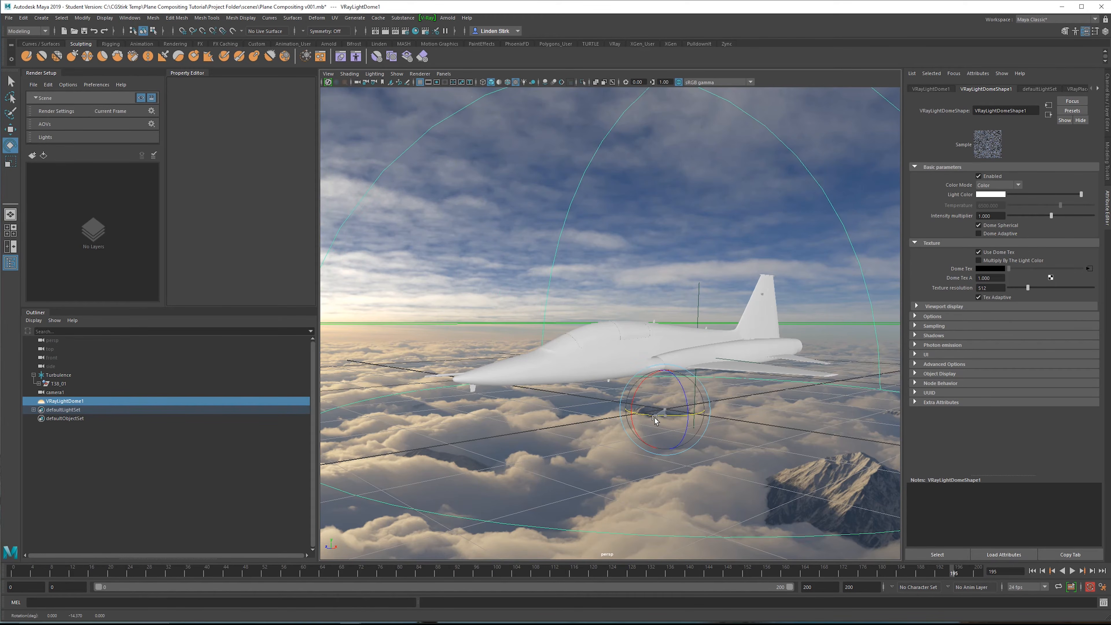
key("ctrl+z")
Step: Try the horizontal and vertical rotation settings of the VRayPlaceEnvTex1 placement node, undo the change and clear the selection
left_click(1098, 89)
left_click(1097, 90)
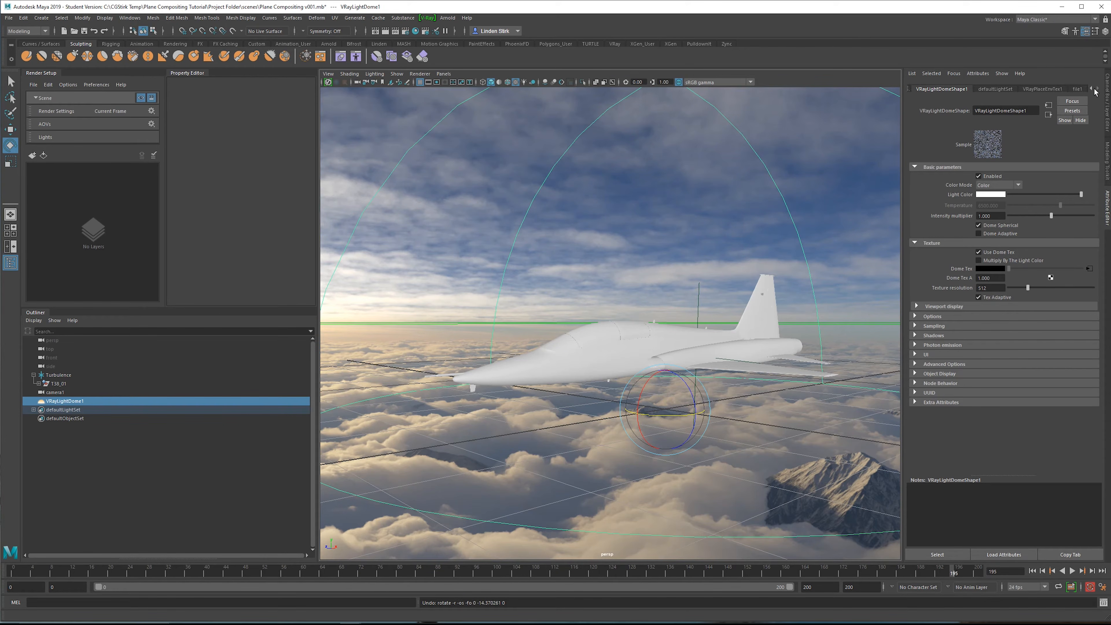
left_click(1044, 89)
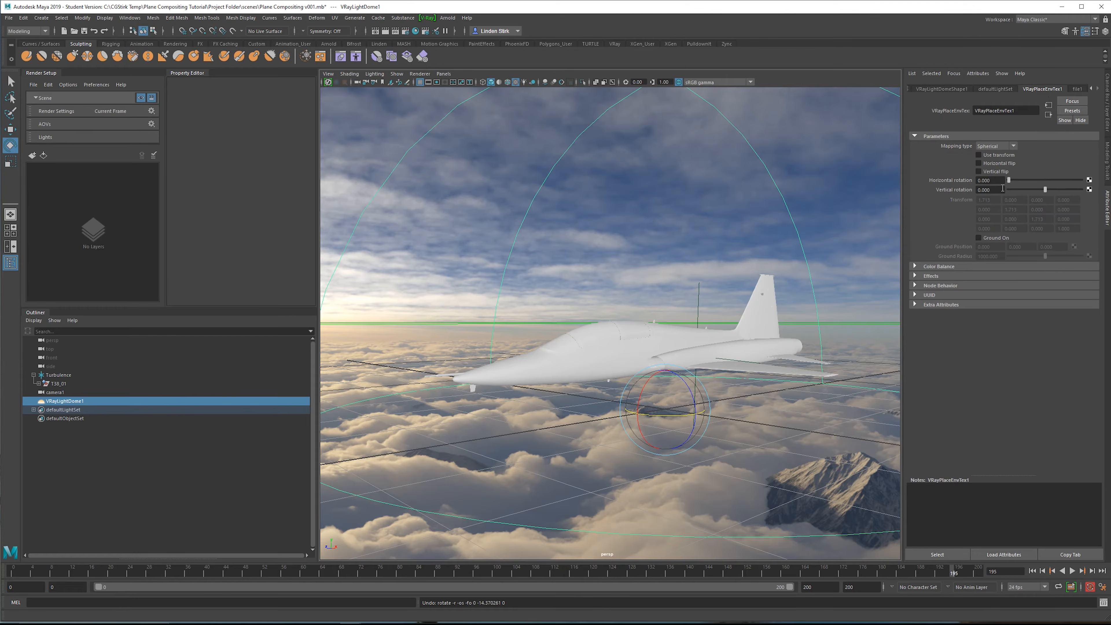
mouse_move(1007, 180)
left_mouse_down()
mouse_move(1030, 178)
mouse_move(1007, 180)
left_mouse_up()
left_click_drag(1046, 189, 1039, 188)
key("ctrl+z")
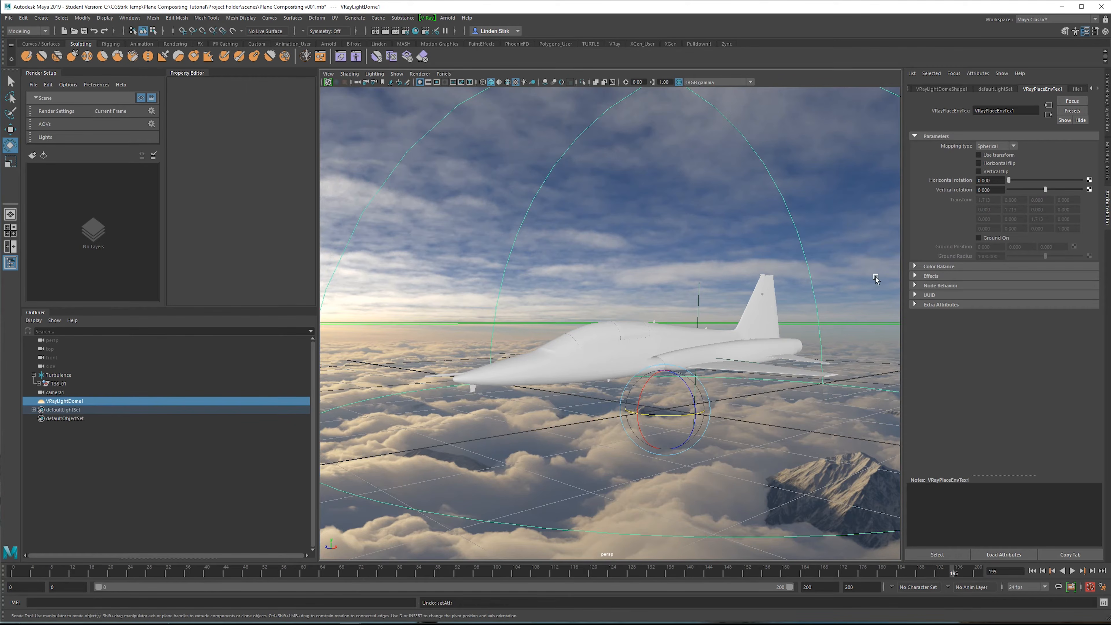
left_click(857, 285)
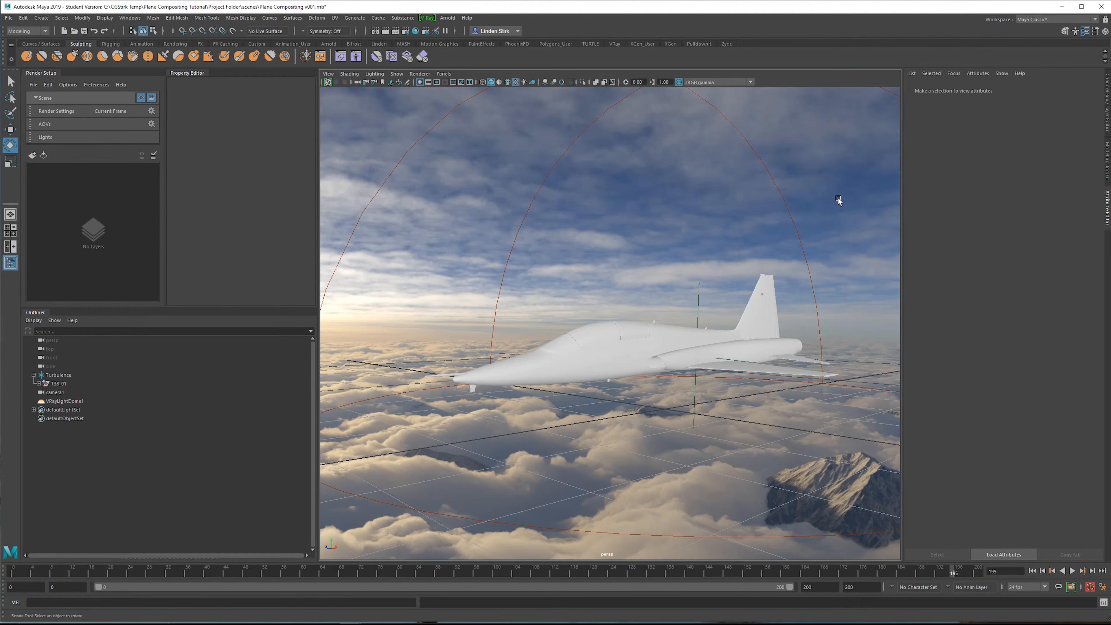
Step: Turn on wireframe on shaded display and bring the jet's tail fin into close view
left_click_drag(850, 244, 431, 423)
left_click(679, 347)
left_click(600, 415)
left_click_drag(662, 368, 532, 273, "alt")
left_click(508, 83)
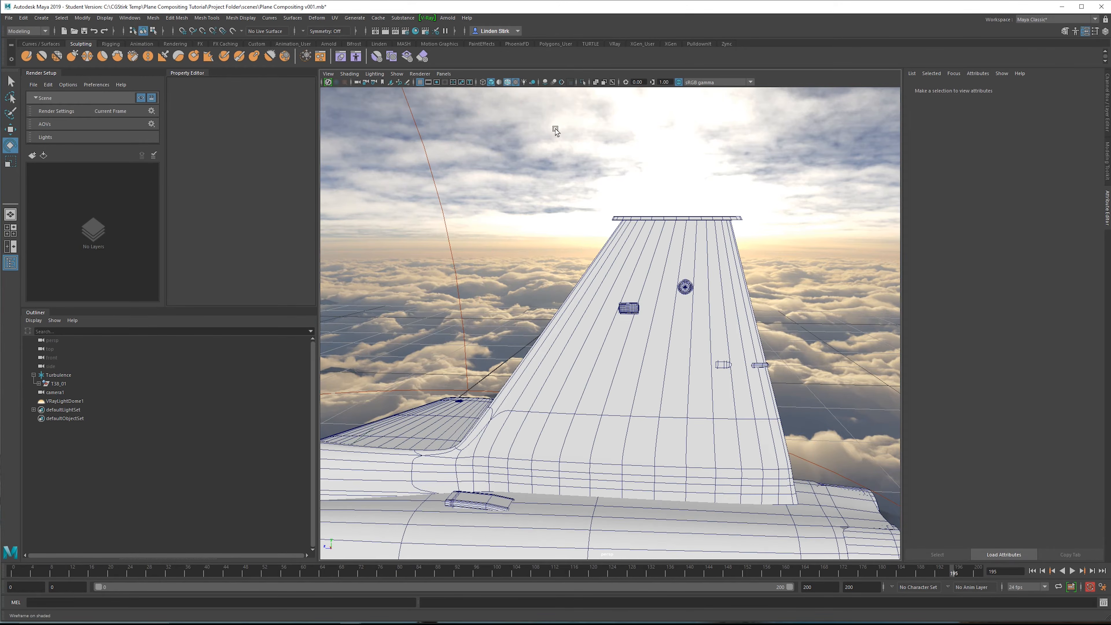
Step: Inspect the jet's mesh topology from the front, side and underside, including the wings, fuselage and engine intakes
left_click_drag(556, 129, 779, 455, "alt")
left_click_drag(594, 390, 707, 378, "alt")
middle_click_drag(709, 373, 631, 315, "alt")
scroll(631, 315, "down", 5)
left_click_drag(617, 307, 546, 362, "alt")
scroll(554, 312, "down", 3)
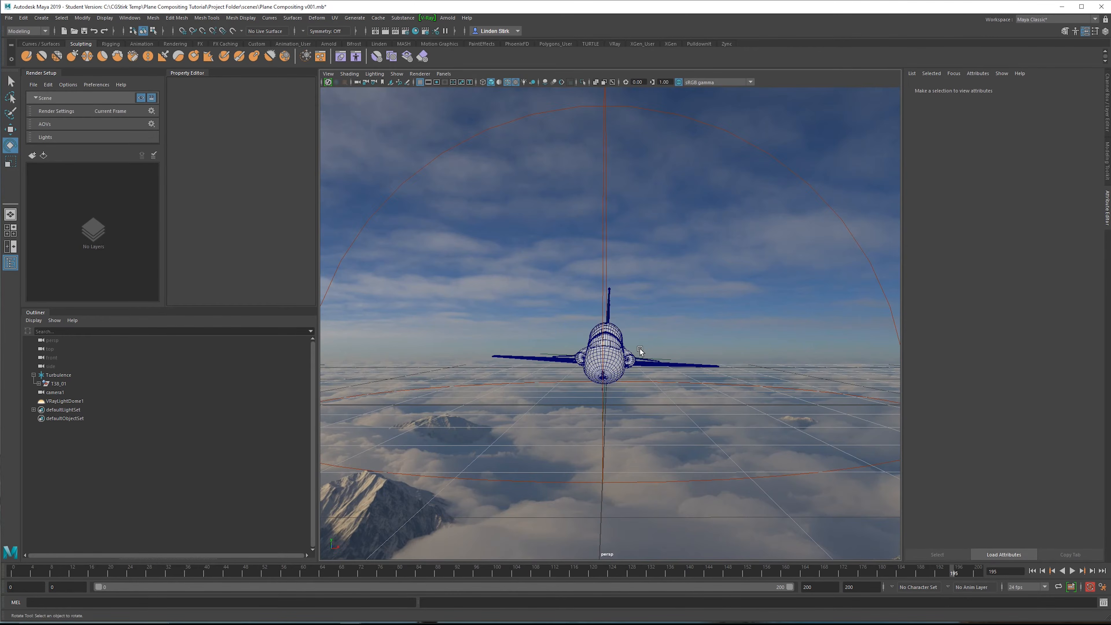
scroll(631, 357, "up", 3)
scroll(618, 404, "up", 4)
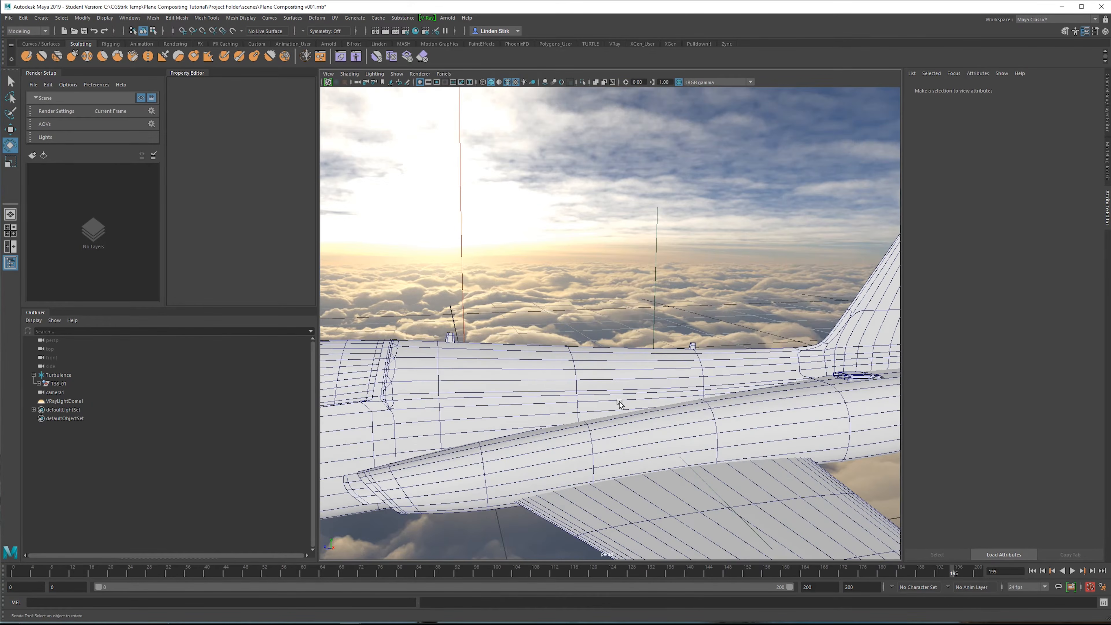
left_click_drag(620, 404, 648, 342, "alt")
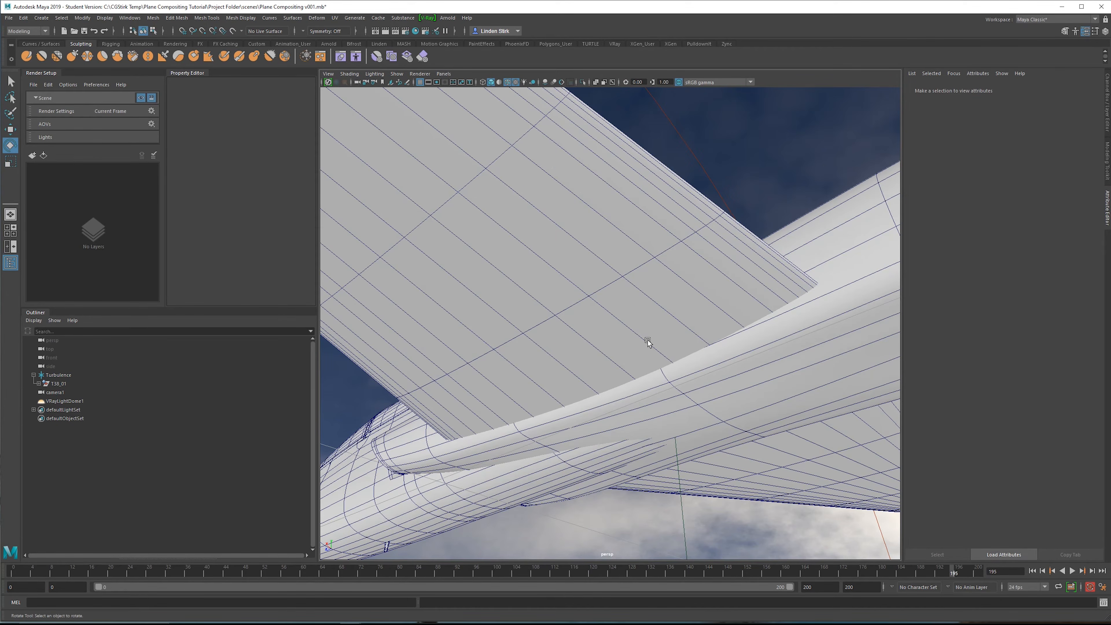
left_click_drag(651, 341, 708, 358, "alt")
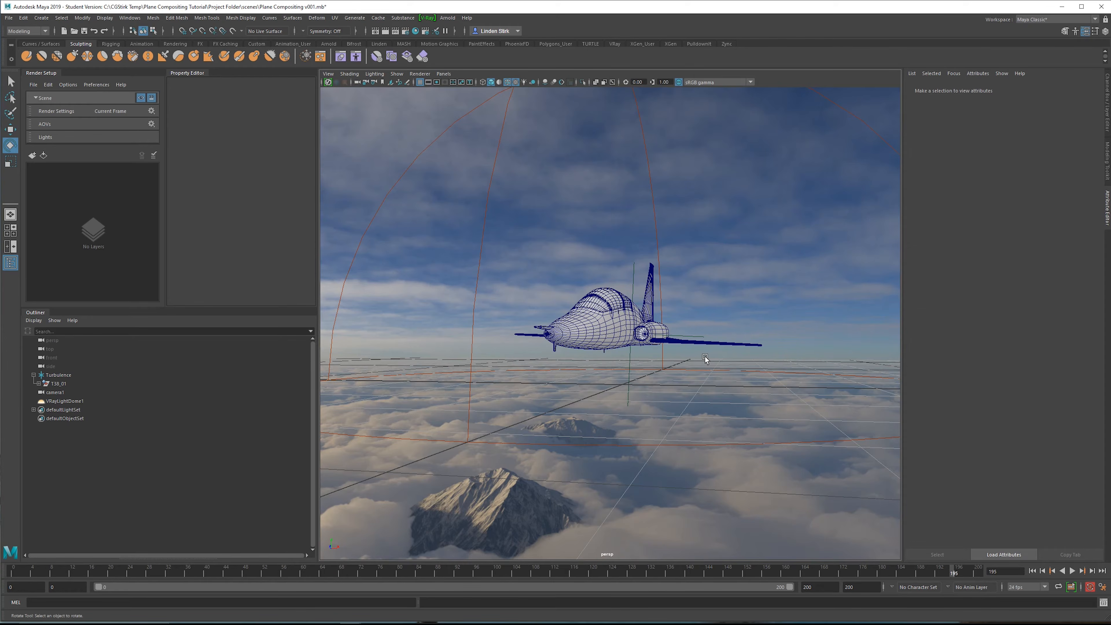
scroll(681, 349, "up", 3)
mouse_move(681, 349)
left_mouse_down("alt")
mouse_move(583, 386)
mouse_move(517, 341)
mouse_move(716, 359)
mouse_move(683, 358)
left_mouse_up("alt")
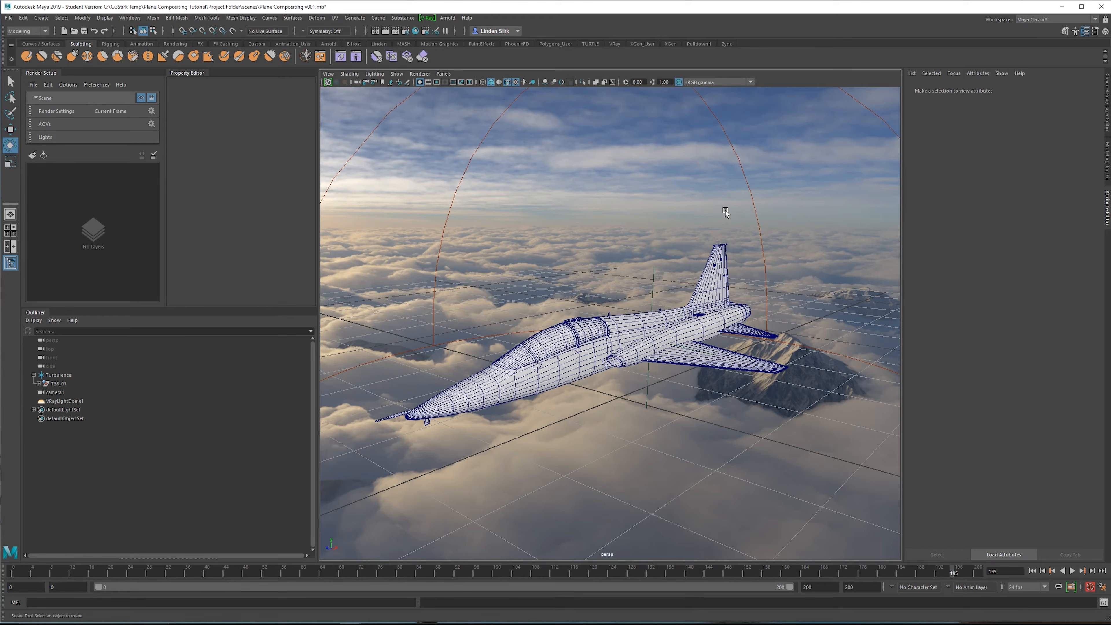
left_click_drag(726, 210, 646, 301, "alt")
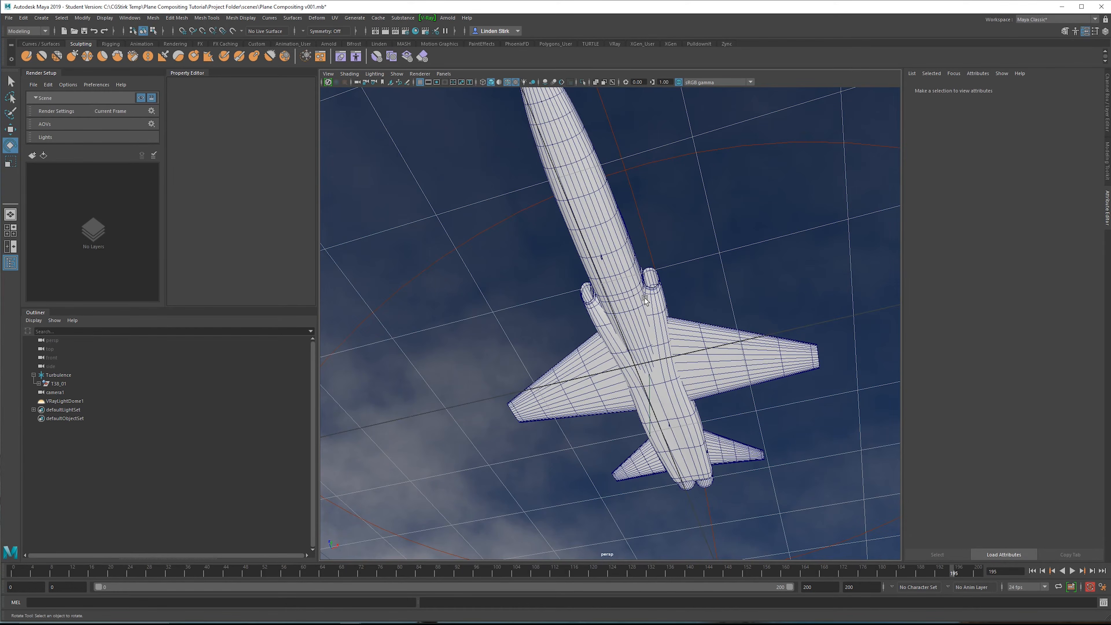
left_click_drag(643, 302, 631, 339, "alt")
scroll(610, 334, "down", 3)
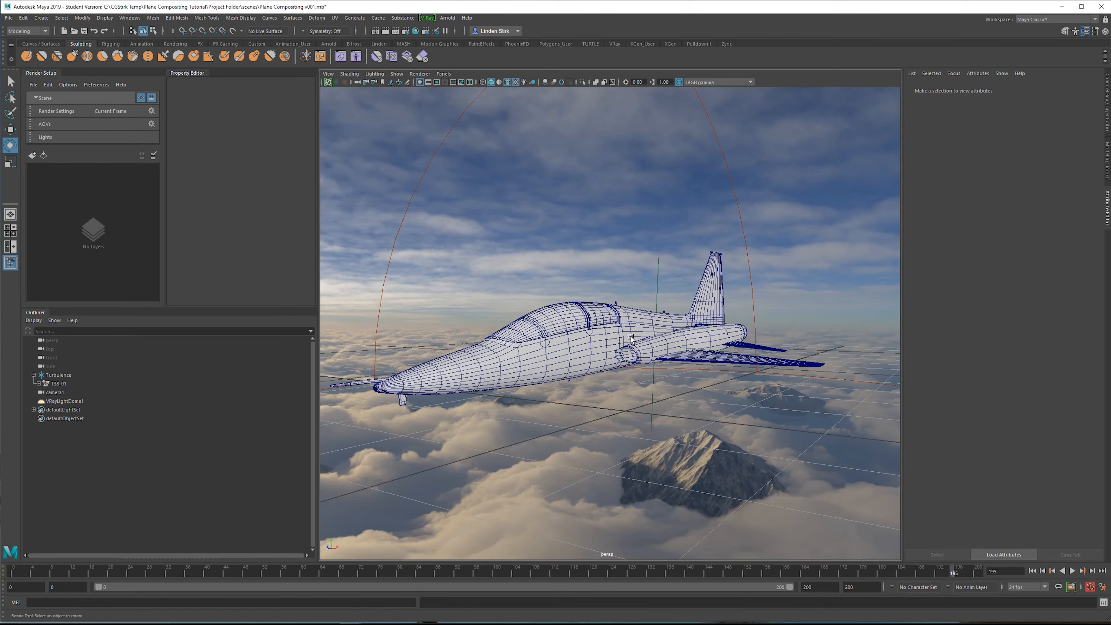
middle_click_drag(631, 339, 669, 322, "alt")
mouse_move(669, 322)
left_mouse_down("alt")
mouse_move(601, 348)
mouse_move(661, 326)
left_mouse_up("alt")
Step: Open the Hypershade and check the Metal_Dark and Jet Lambert materials assigned to the jet's rear fuselage mesh
left_click(418, 33)
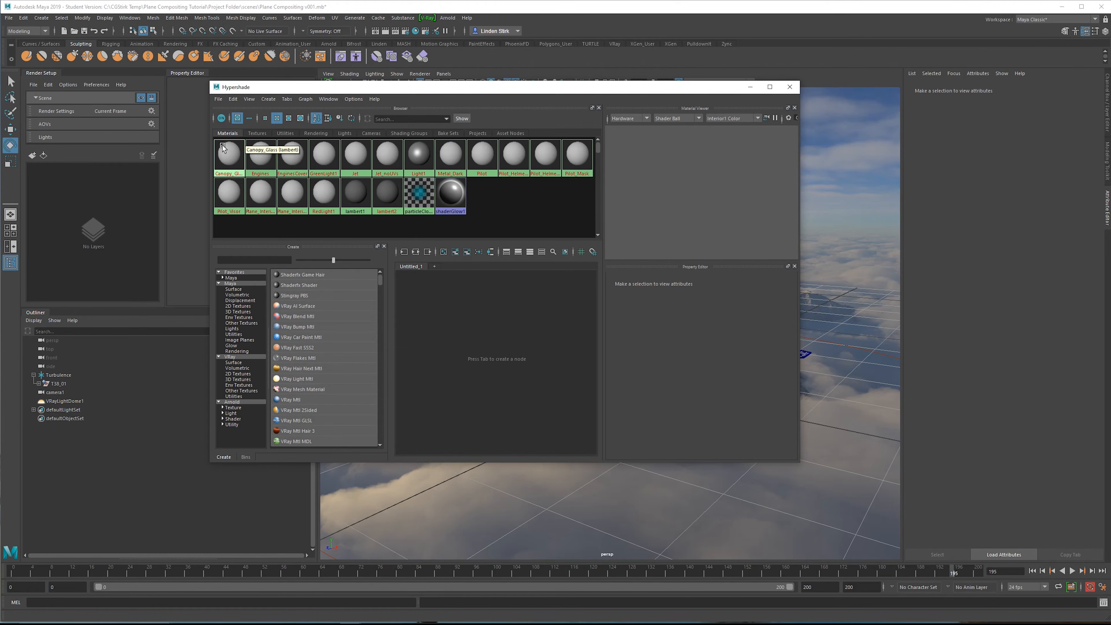
left_click_drag(550, 89, 471, 128)
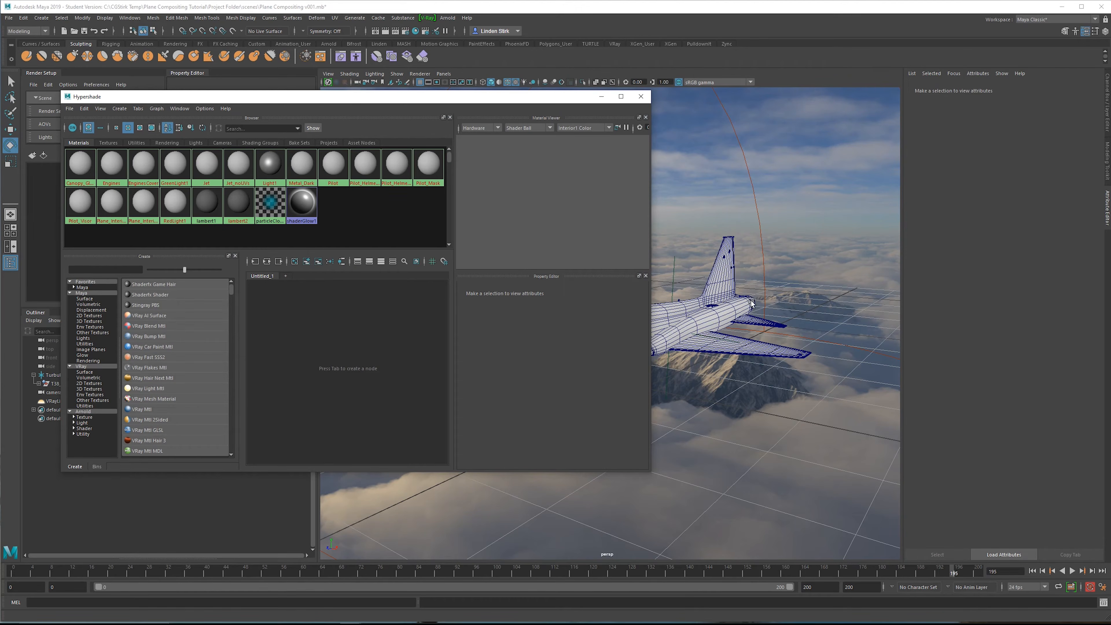
left_click(720, 317)
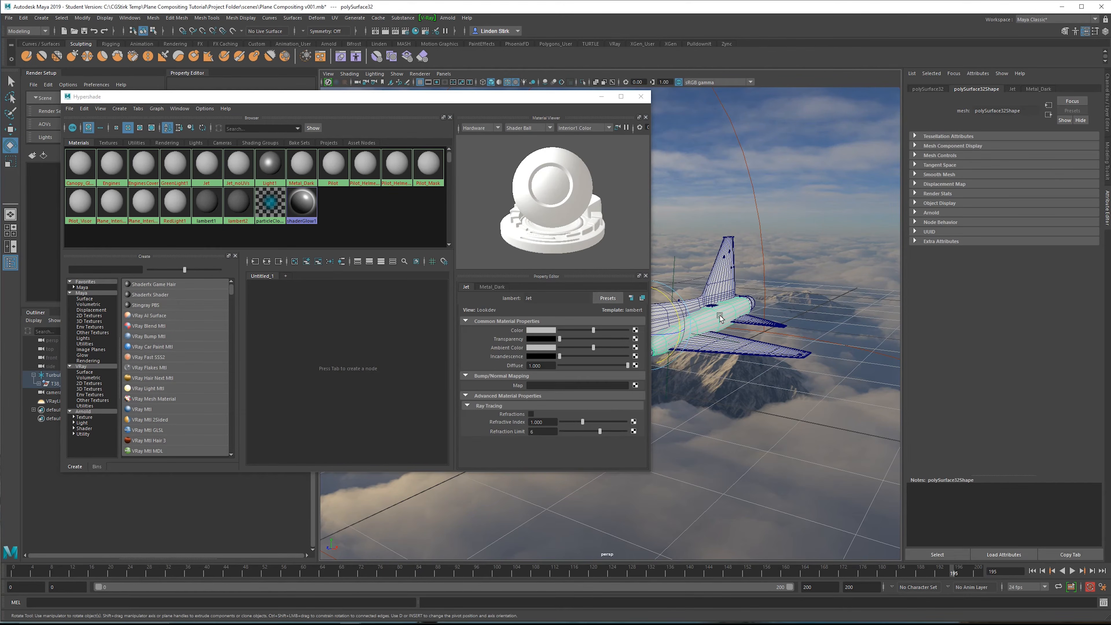
left_click(1039, 90)
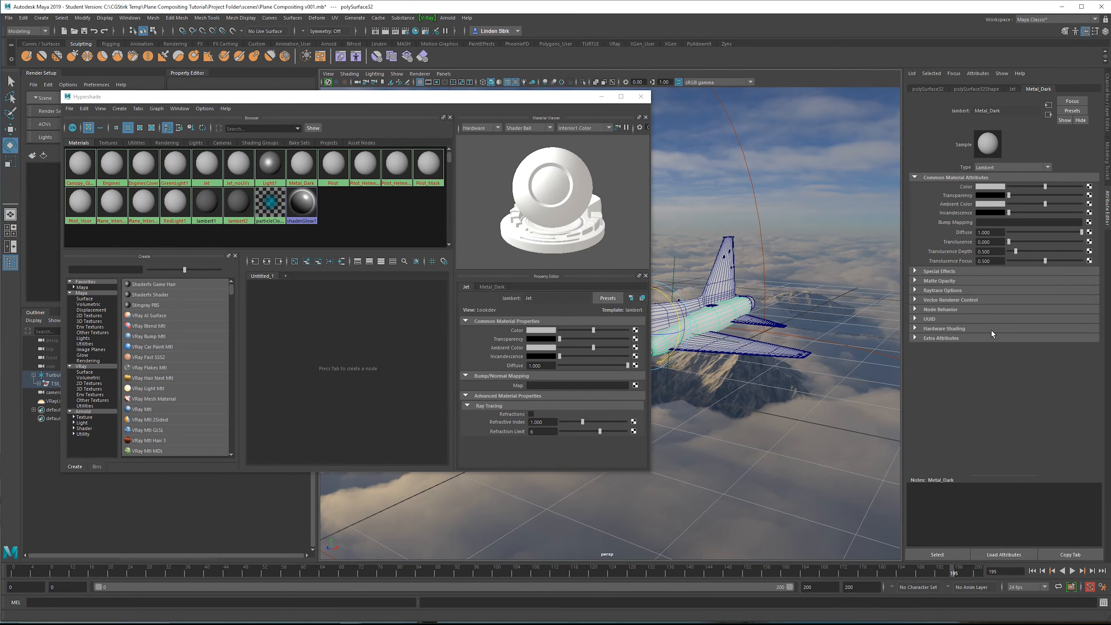
middle_click_drag(787, 255, 824, 250, "alt")
left_click_drag(824, 250, 795, 245, "alt")
left_click(1012, 90)
left_click_drag(804, 392, 752, 379, "alt")
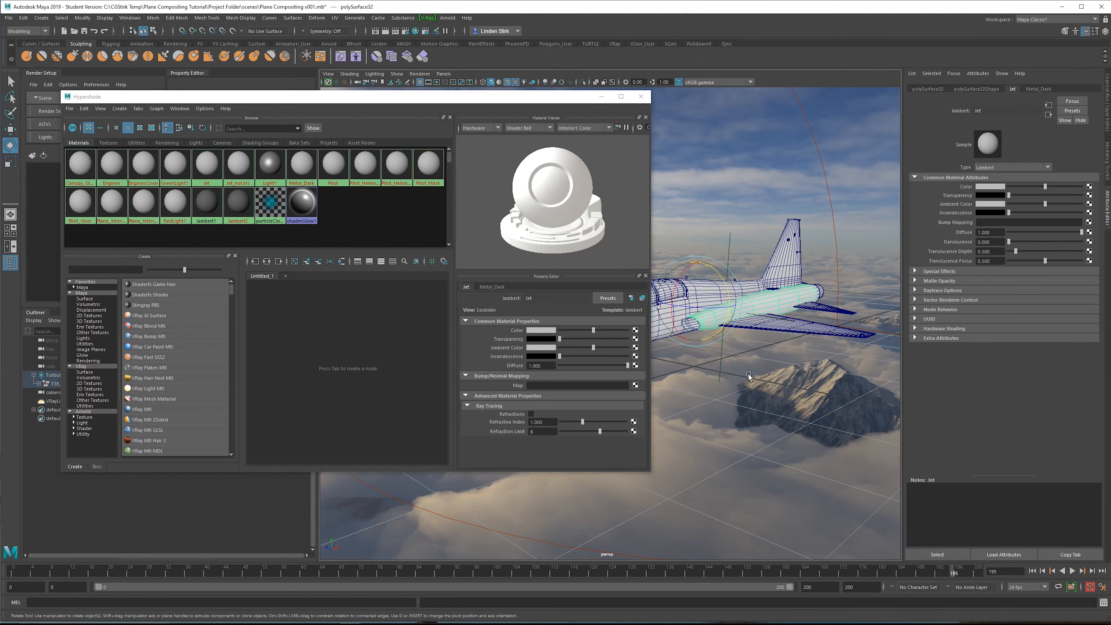
left_click(752, 379)
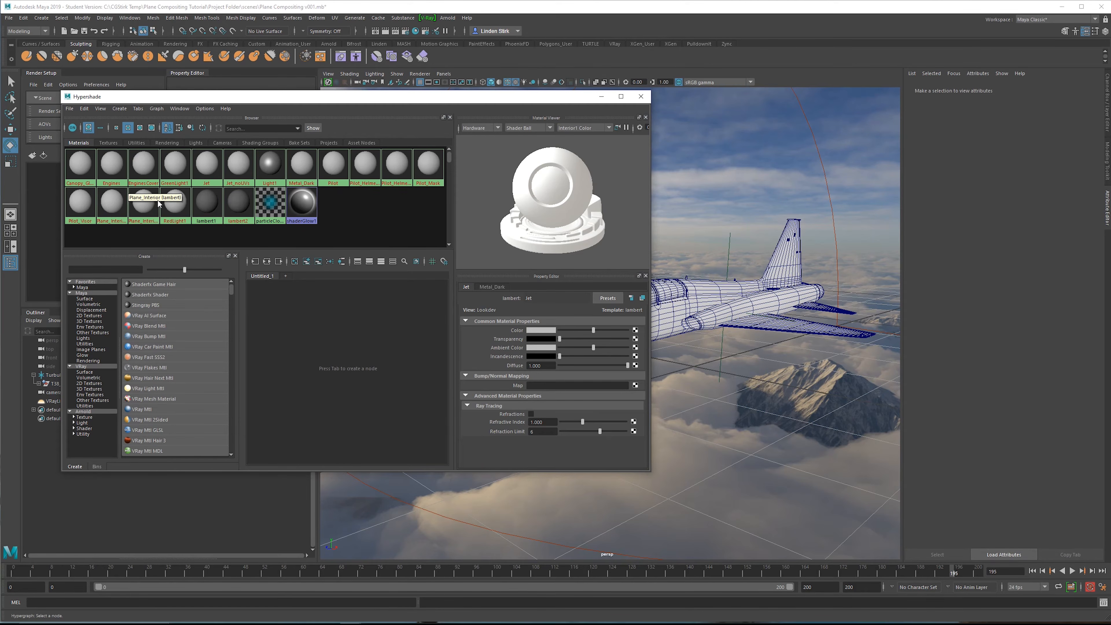
Step: Check which parts of the jet use the Jet material by selecting its objects, and clear the selection
right_click(208, 162)
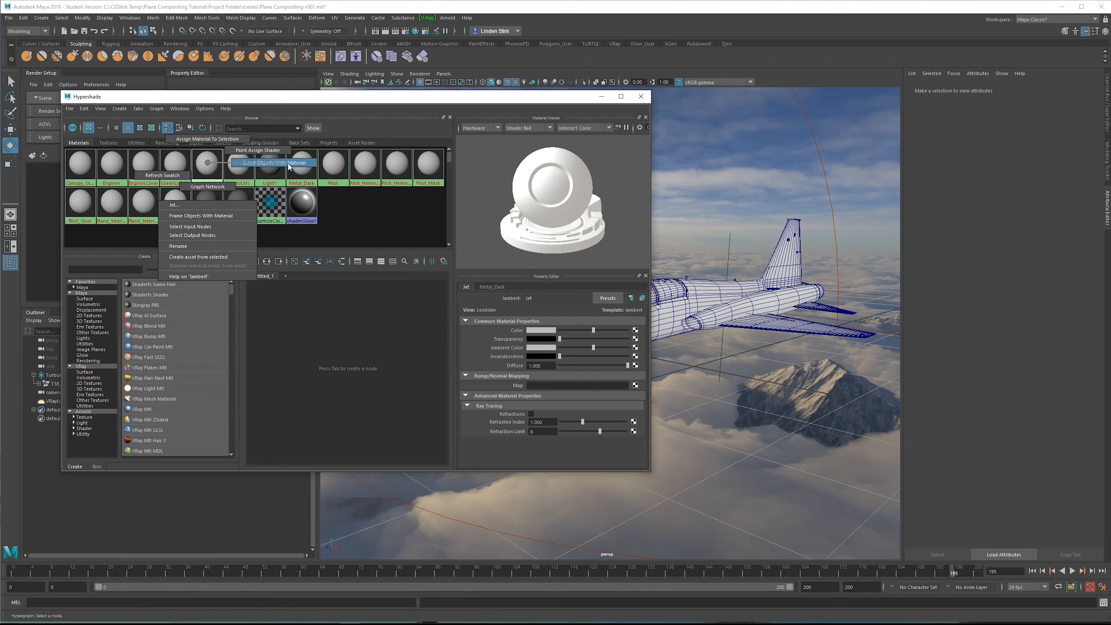
left_click(289, 164)
left_click_drag(796, 389, 895, 375, "alt")
middle_click_drag(778, 368, 754, 378, "alt")
left_click(755, 378)
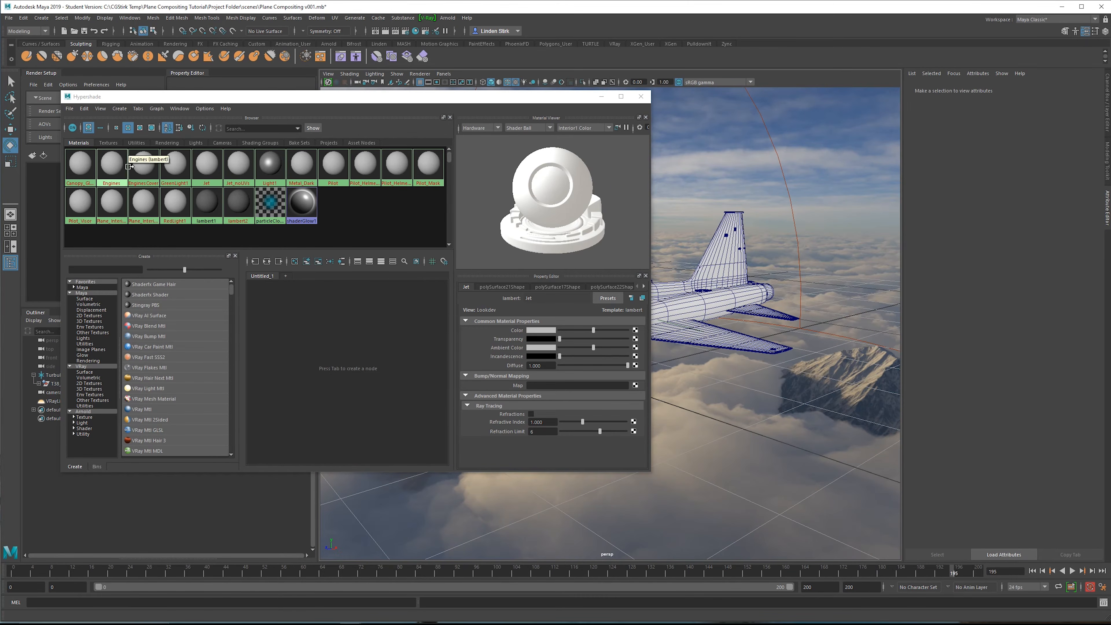
Step: Change the Jet material's type from Lambert to VRay Mtl
left_click(207, 166)
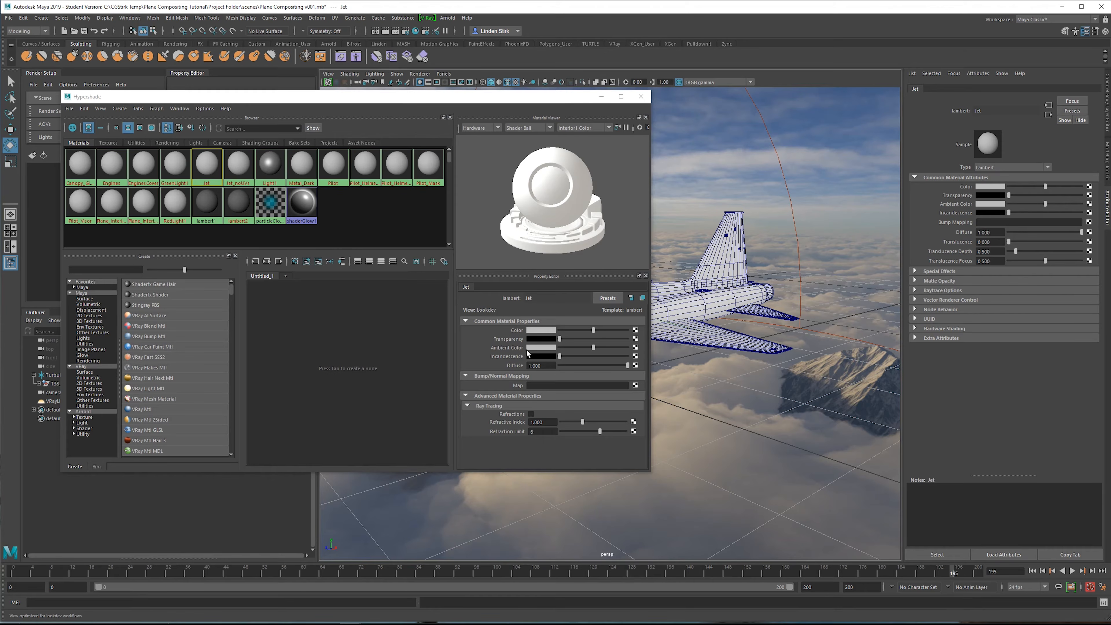
left_click(601, 99)
left_click_drag(730, 172, 745, 171, "alt")
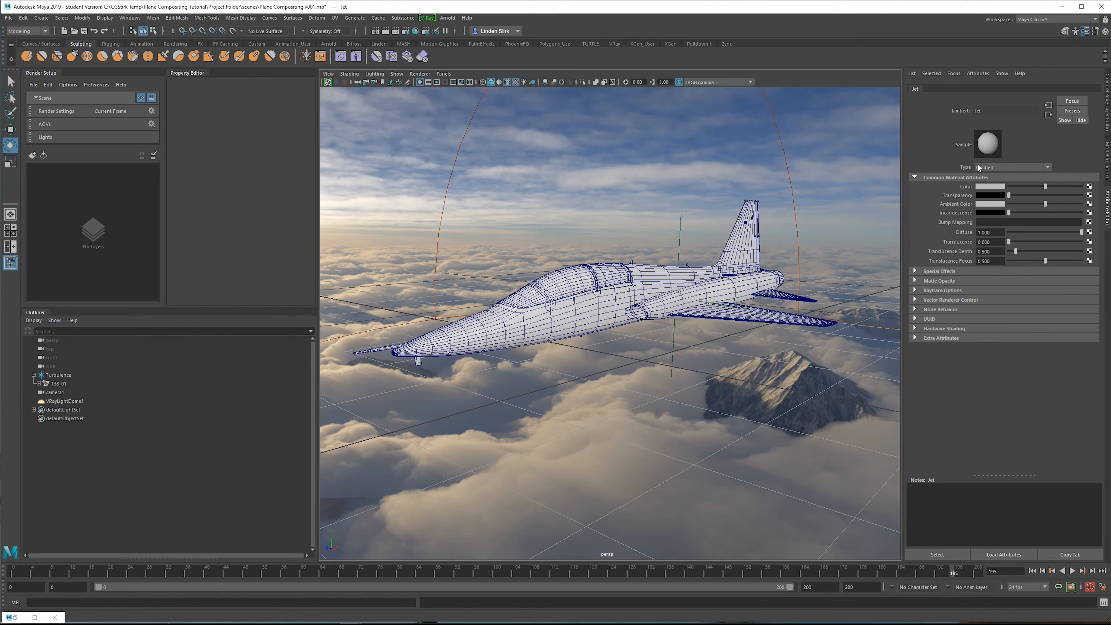
left_click(1020, 167)
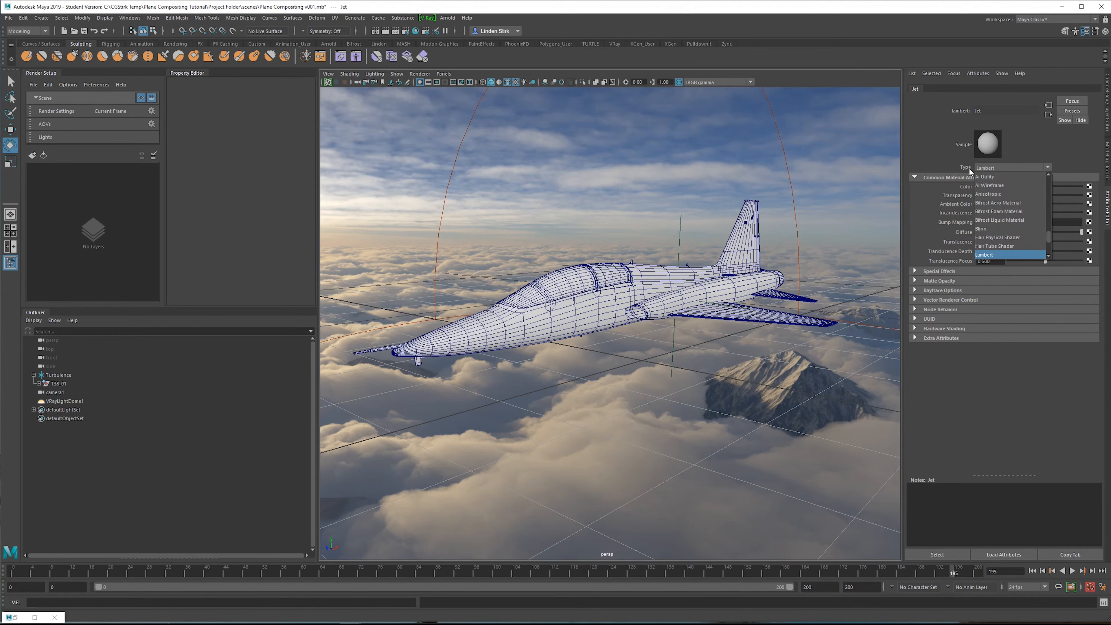
scroll(1047, 231, "down", 3)
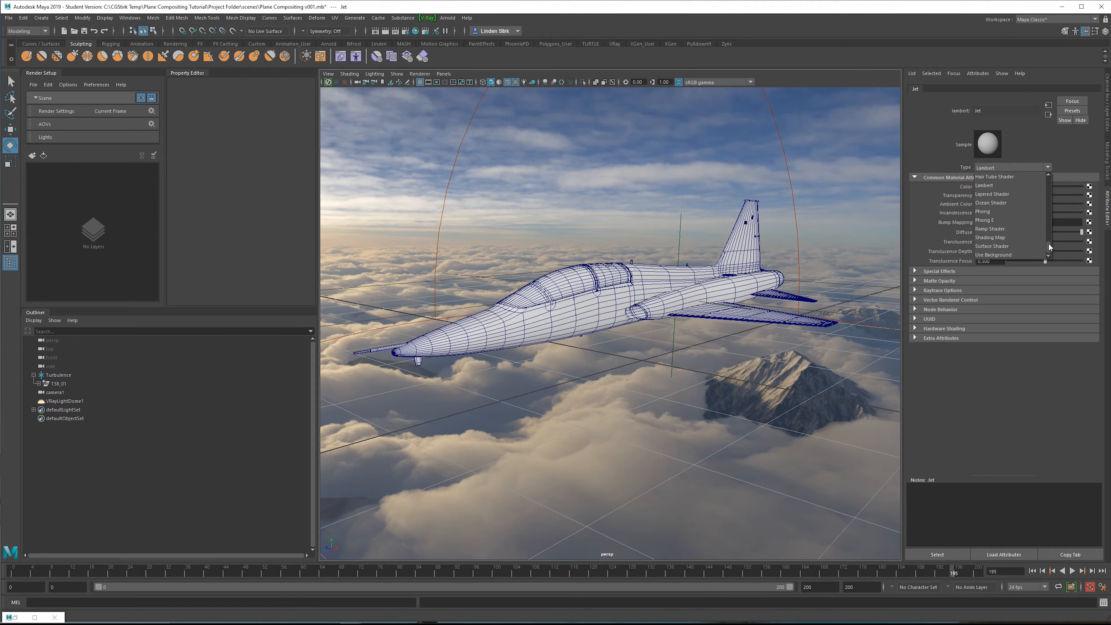
left_click_drag(1051, 240, 1048, 202)
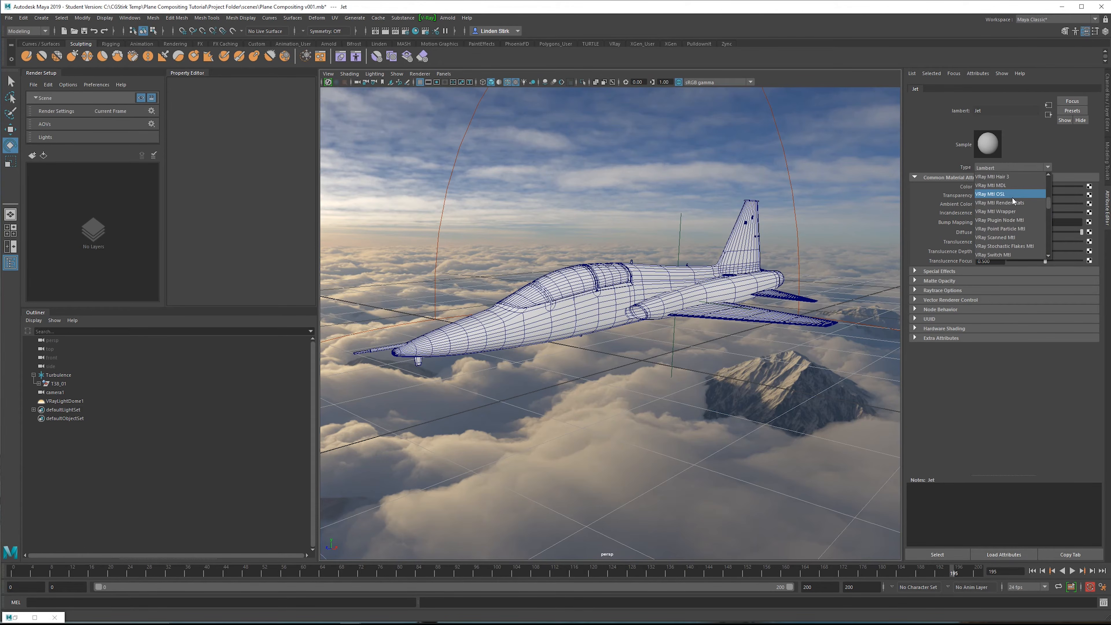
left_click(1006, 177)
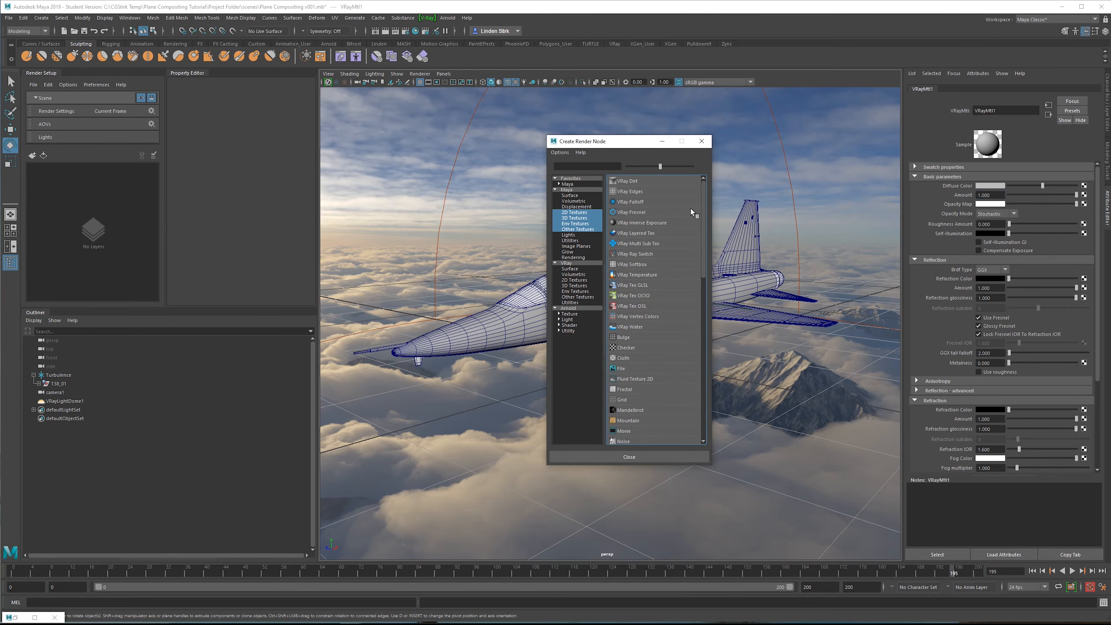
Step: Connect a File texture to the jet material's diffuse color and load T-38_color.jpg from sourceimages
left_click(621, 370)
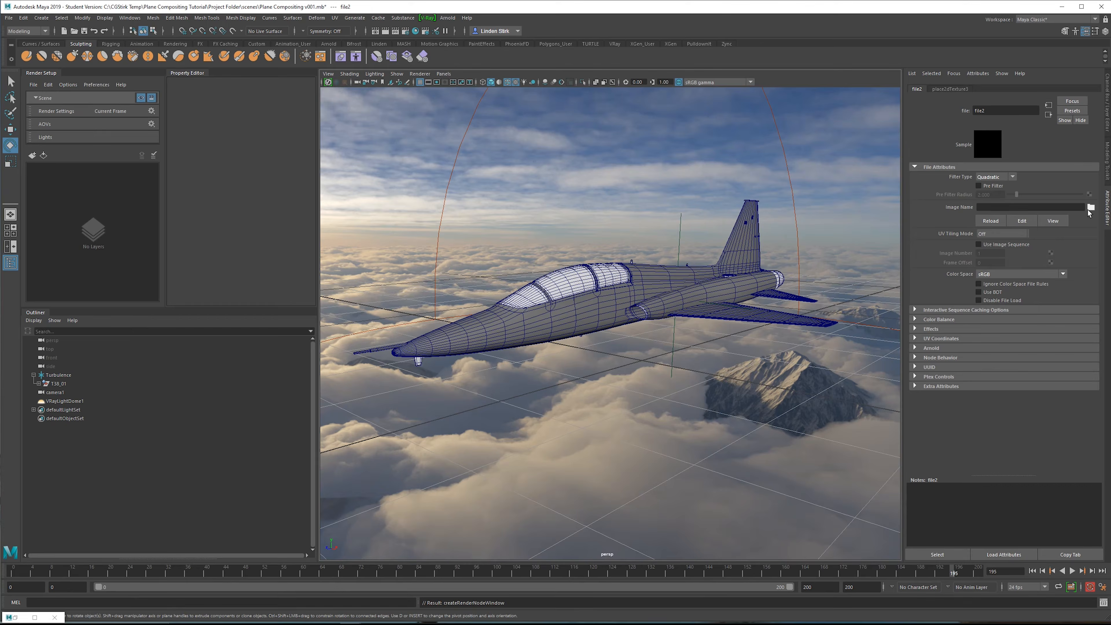
left_click(1092, 207)
left_click(804, 151)
double_click(803, 174)
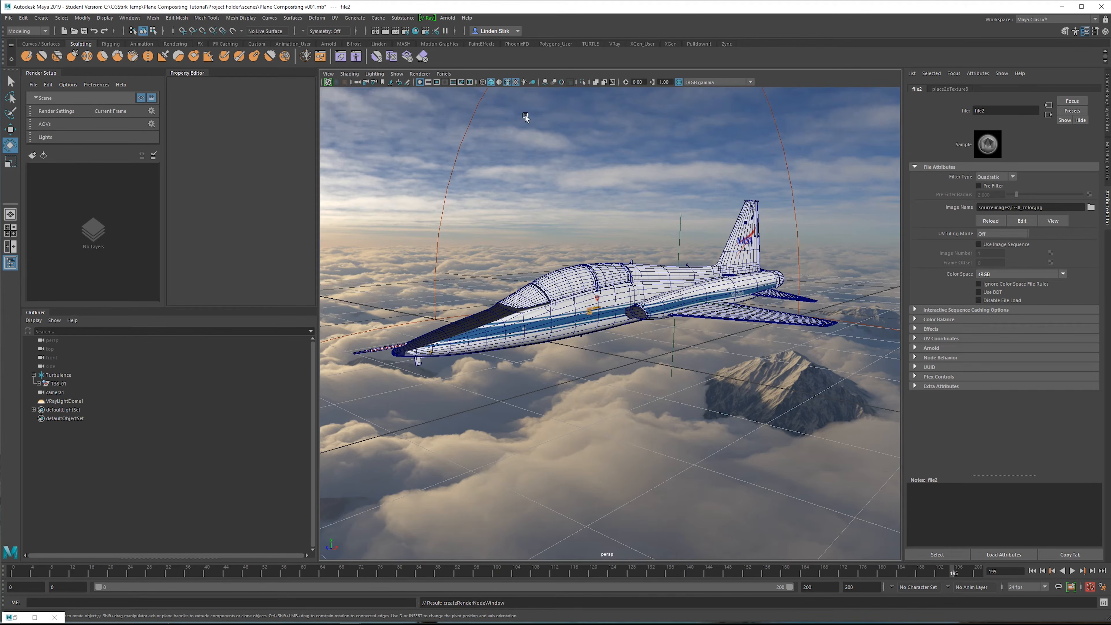
Step: Turn off wireframe on shaded display and inspect the texture on the jet's fuselage, wing and tail fin
left_click(508, 82)
right_click_drag(594, 271, 639, 319, "alt")
left_click(605, 331)
middle_click_drag(642, 317, 645, 307, "alt")
left_click_drag(645, 306, 596, 327, "alt")
left_click_drag(772, 320, 718, 346, "alt")
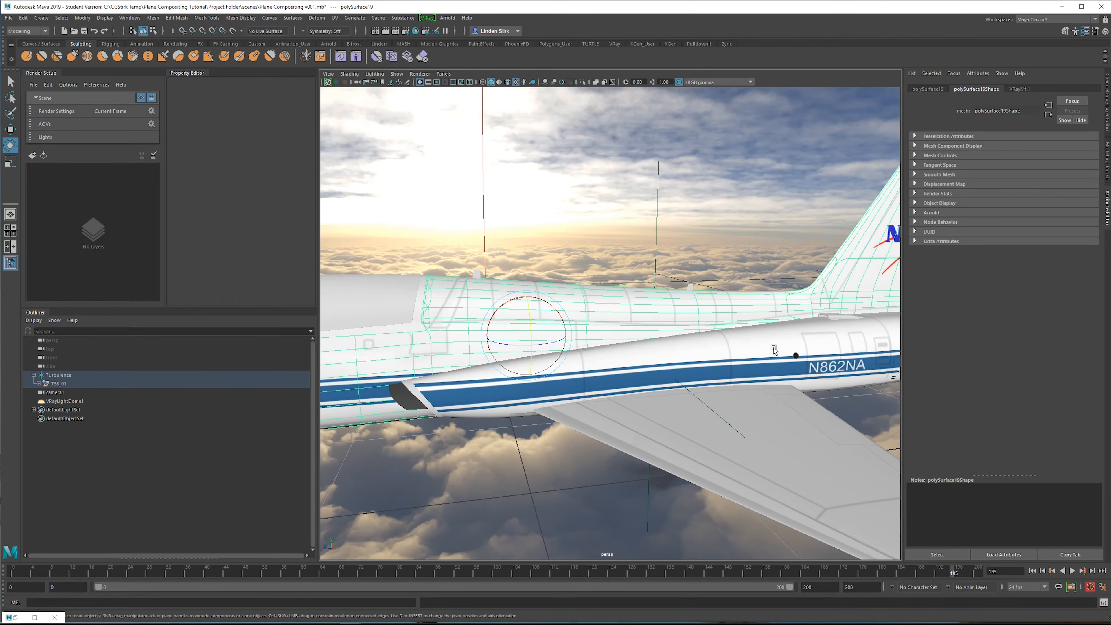
left_click_drag(812, 345, 657, 340, "alt")
scroll(658, 340, "up", 1)
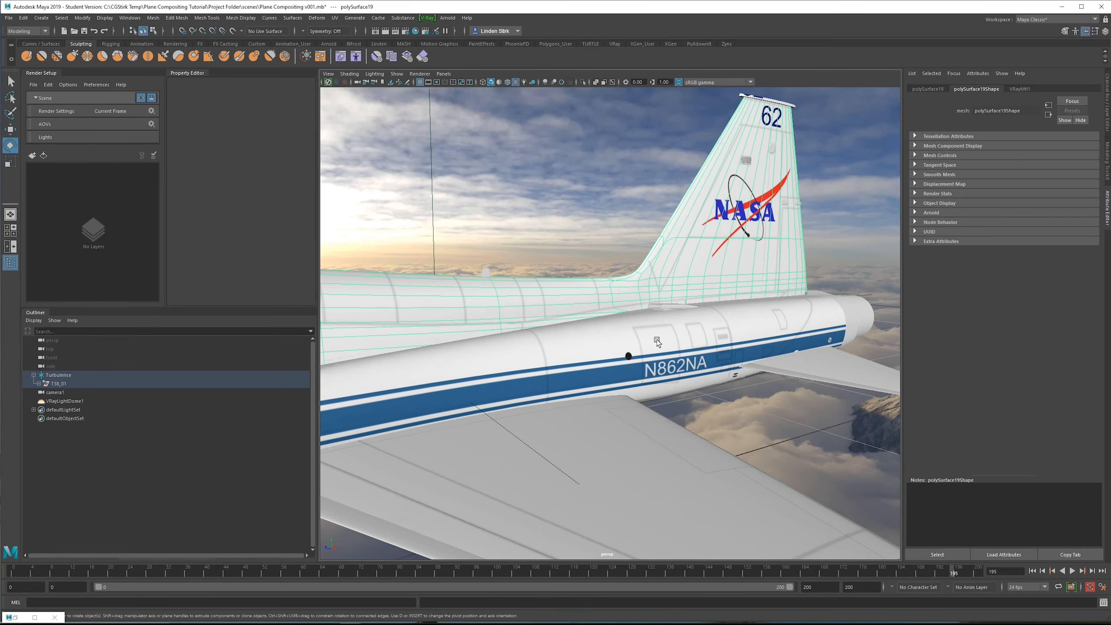
scroll(668, 342, "up", 1)
scroll(668, 349, "down", 1)
scroll(721, 421, "down", 3)
Step: Clear the selection and review the textured jet from close to the fuselage out to the whole aircraft
left_click(727, 385)
left_click_drag(684, 382, 755, 368, "alt")
scroll(755, 368, "down", 2)
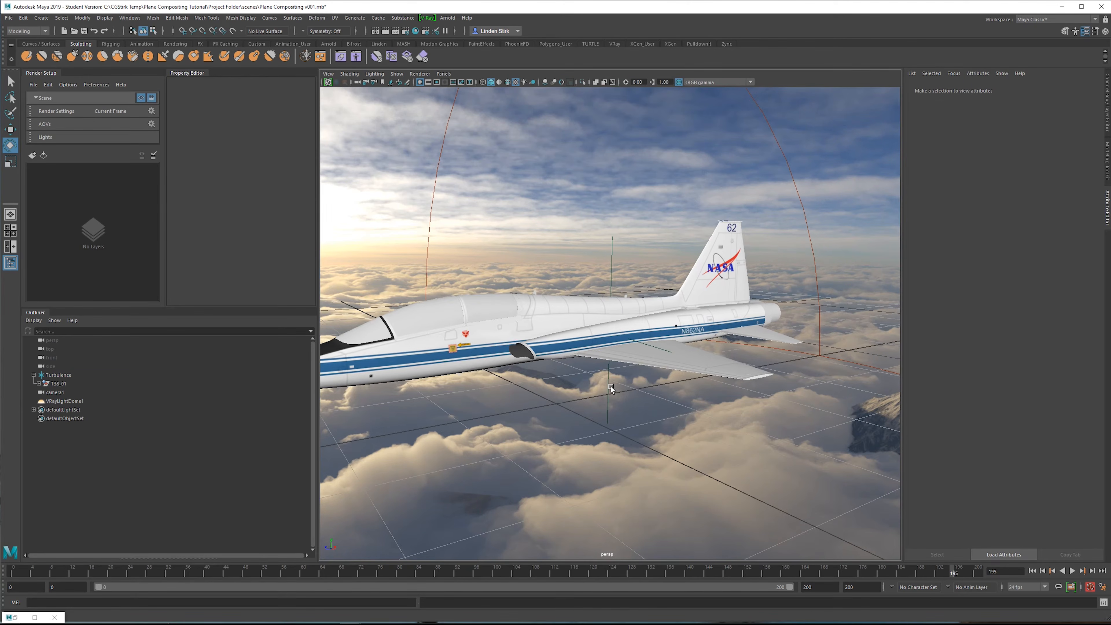
left_click_drag(612, 388, 681, 393, "alt")
scroll(681, 394, "up", 2)
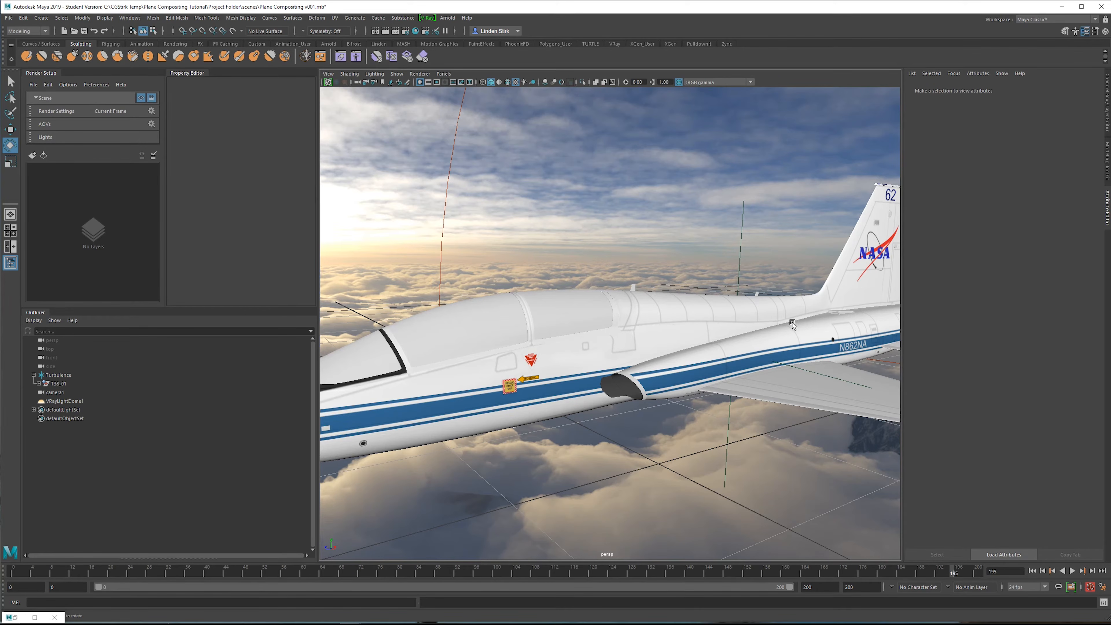
left_click_drag(789, 310, 736, 310, "alt")
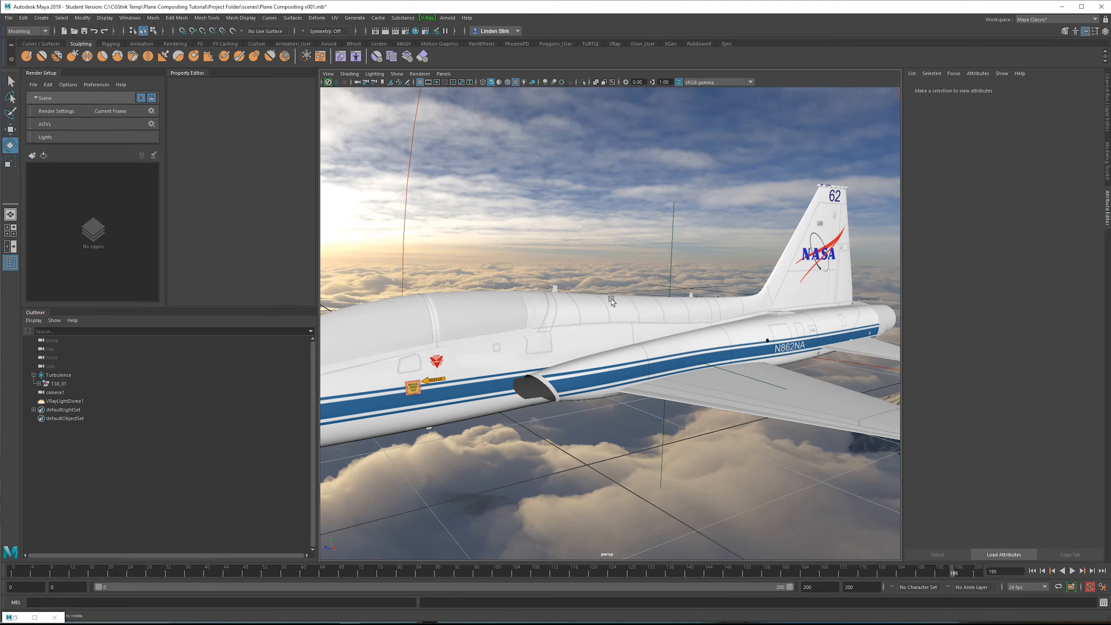
scroll(625, 293, "down", 10)
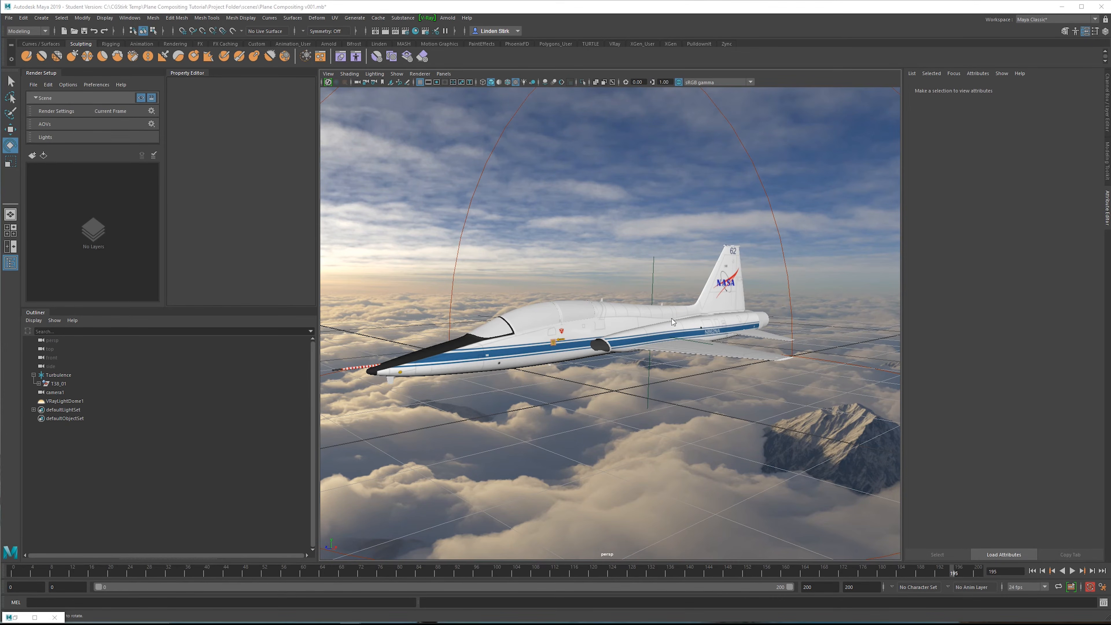
Step: Switch to XnView and examine the T-38_original.jpg texture layout, both zoomed in and as a whole
key("alt+Tab")
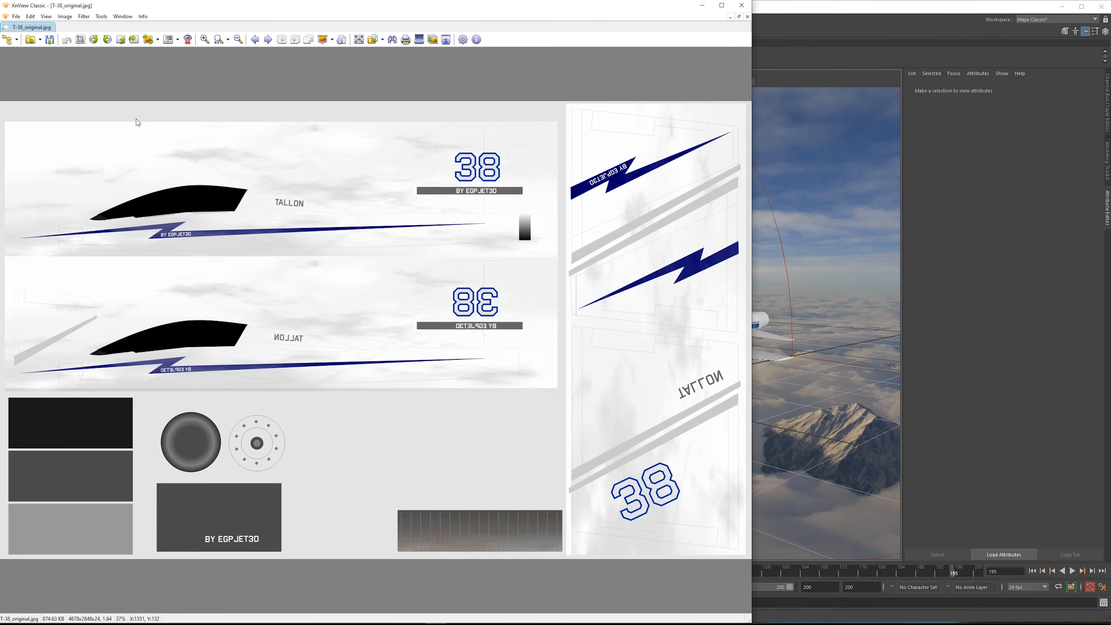
scroll(163, 302, "up", 2)
left_click_drag(164, 302, 220, 319)
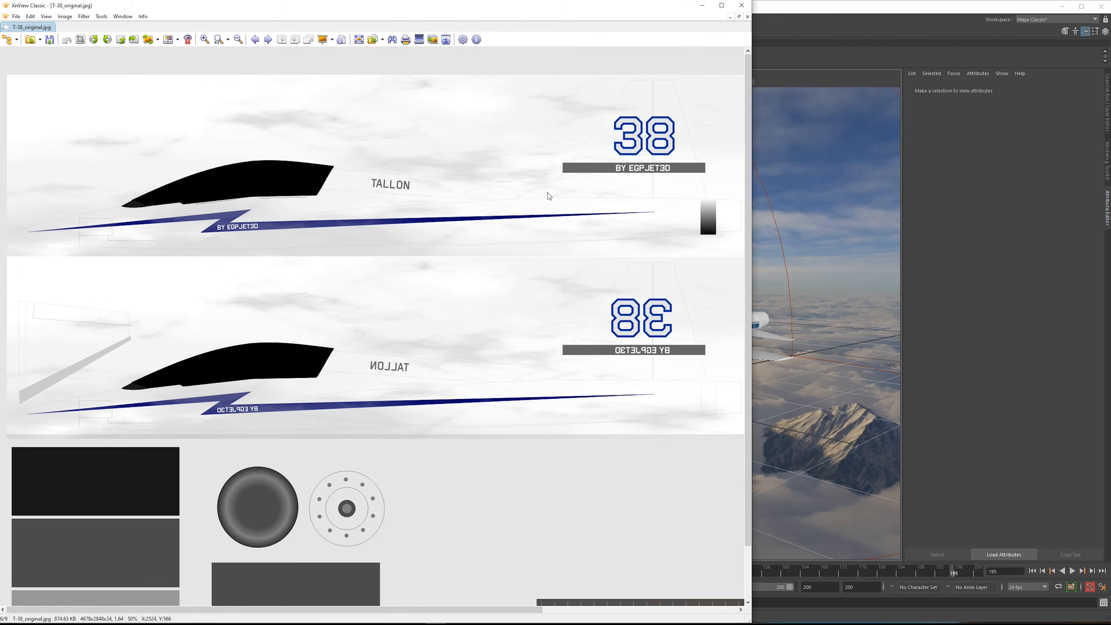
scroll(536, 265, "down", 2)
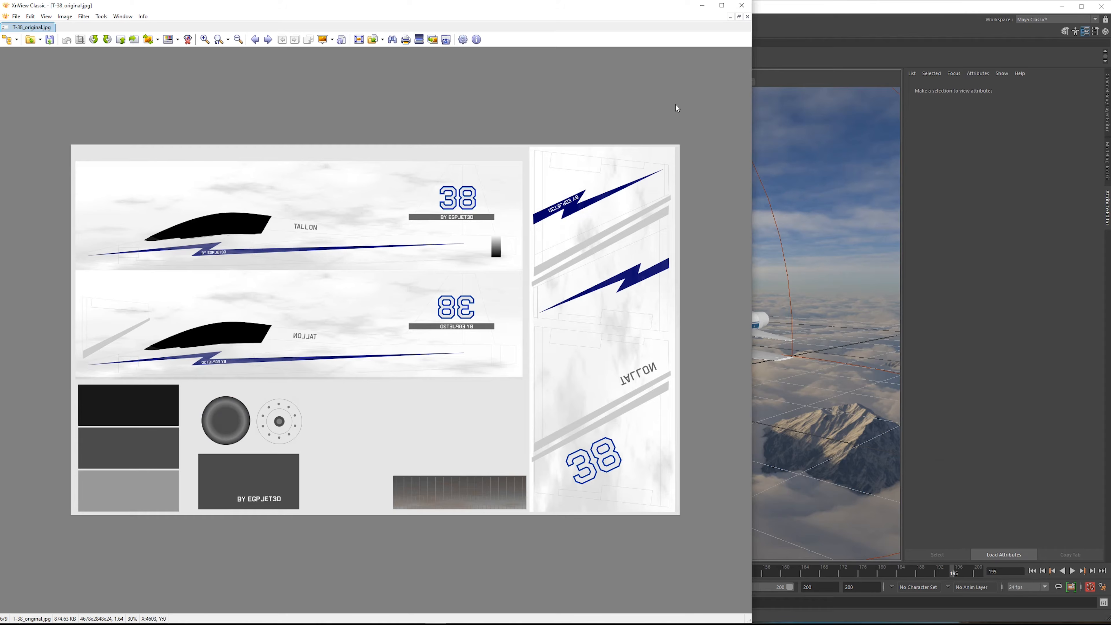
left_click_drag(700, 132, 48, 538)
left_click(49, 537)
key("ctrl+a")
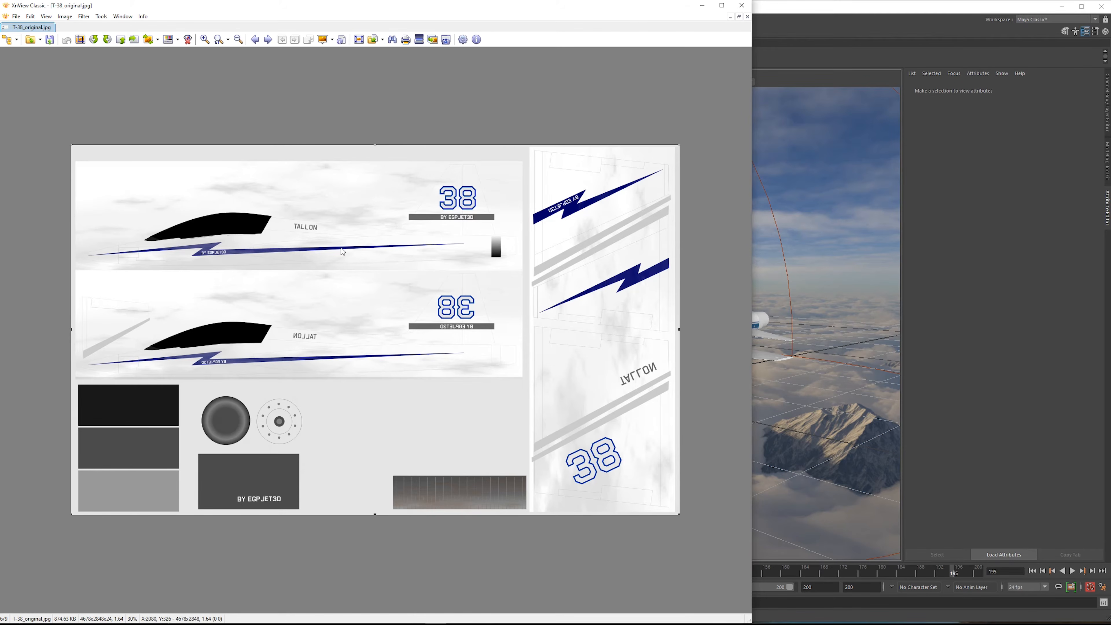
left_click(541, 108)
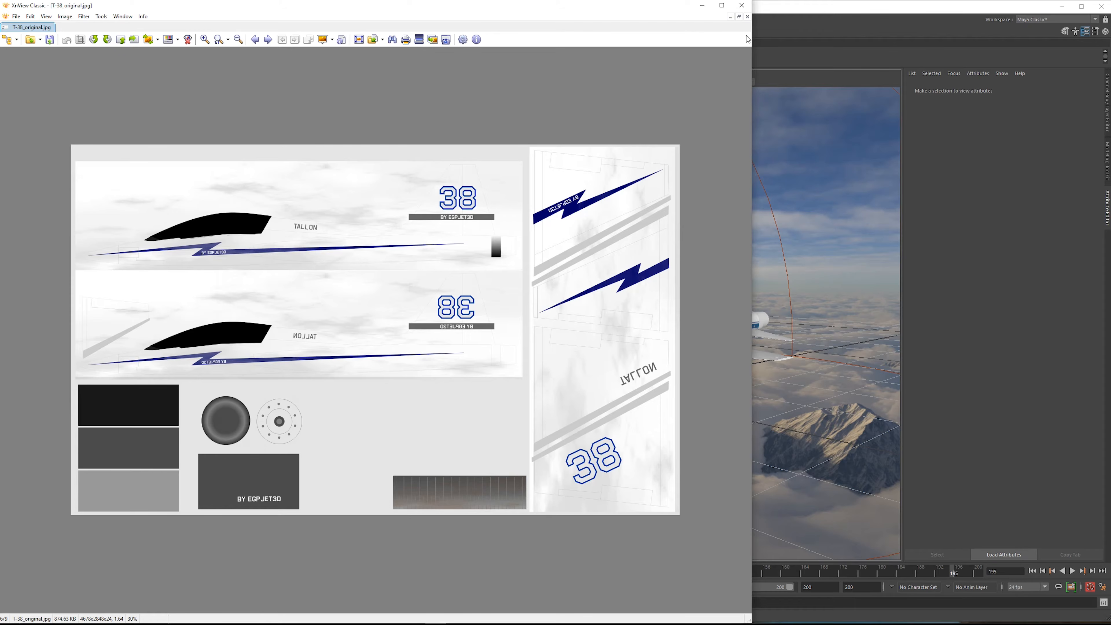
Step: Close the original texture, open T-38_color.jpg and examine its top-view panel lines and fuselage side artwork
left_click(743, 5)
double_click(584, 251)
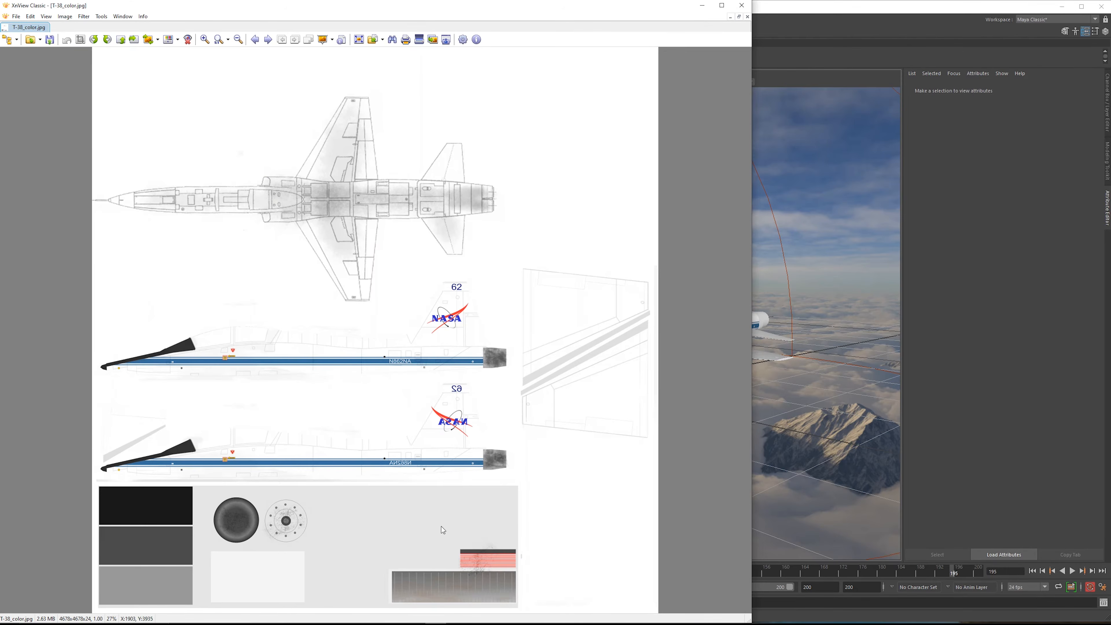
scroll(272, 158, "up", 1)
scroll(273, 162, "up", 4)
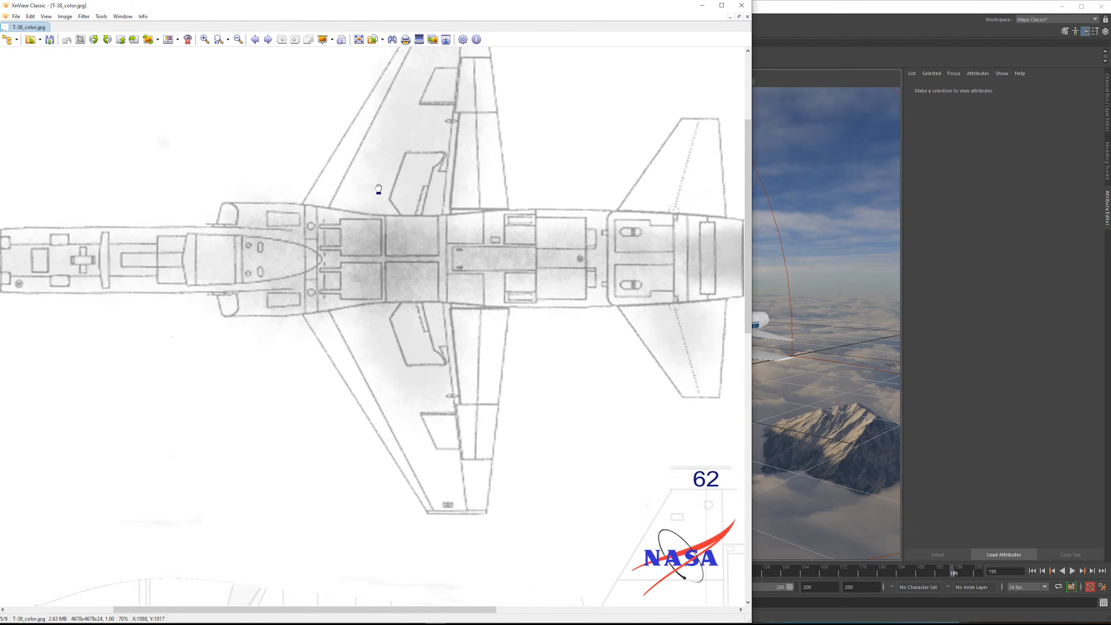
left_click_drag(558, 237, 555, 93)
scroll(357, 352, "up", 2)
scroll(305, 337, "up", 3)
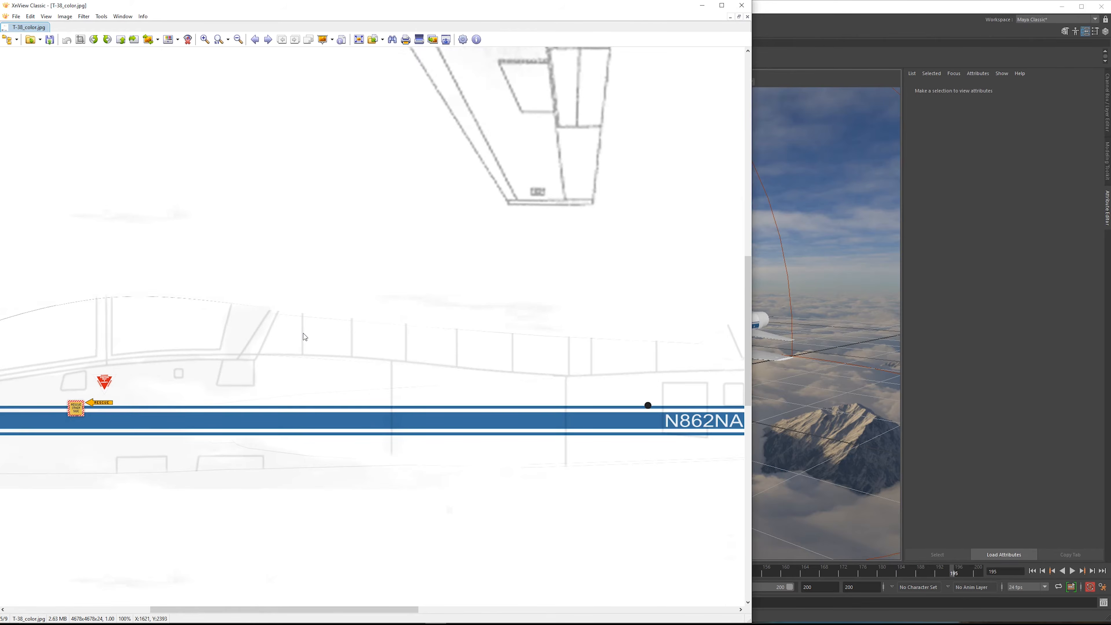
Step: Examine the full layout and wheel artwork of T-38_color.jpg, and minimize XnView to return to Maya
scroll(647, 352, "down", 3)
left_click_drag(490, 229, 533, 253)
scroll(436, 405, "down", 4)
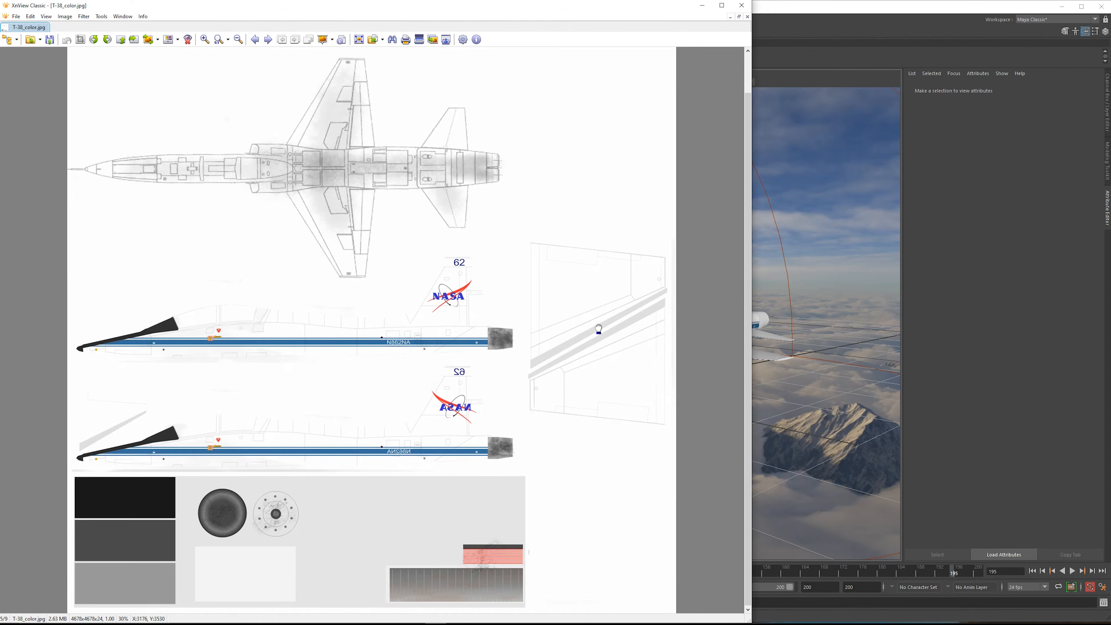
scroll(387, 426, "up", 2)
scroll(365, 409, "up", 3)
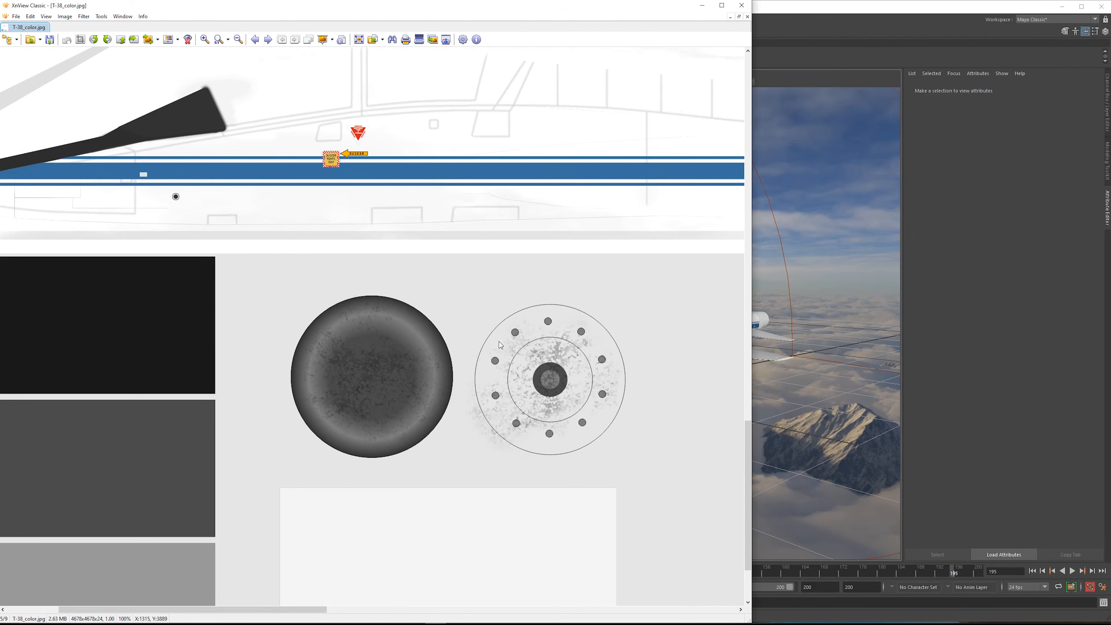
scroll(588, 318, "down", 4)
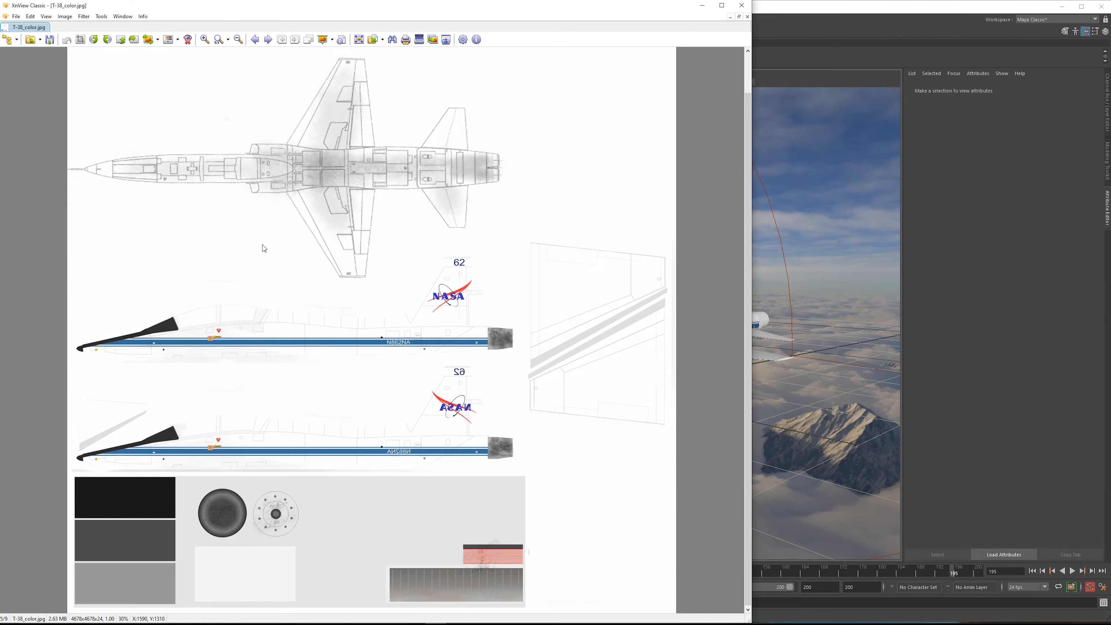
left_click(696, 5)
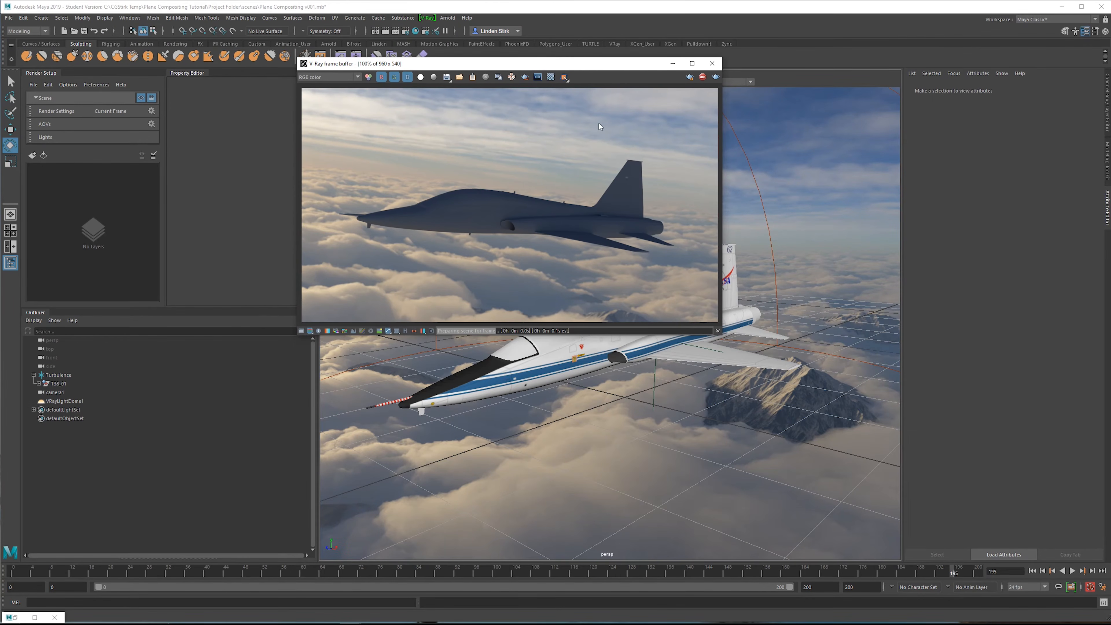
Step: Reposition the V-Ray frame buffer and reframe the jet closer in the perspective view to check the live textured render
left_click_drag(607, 64, 379, 41)
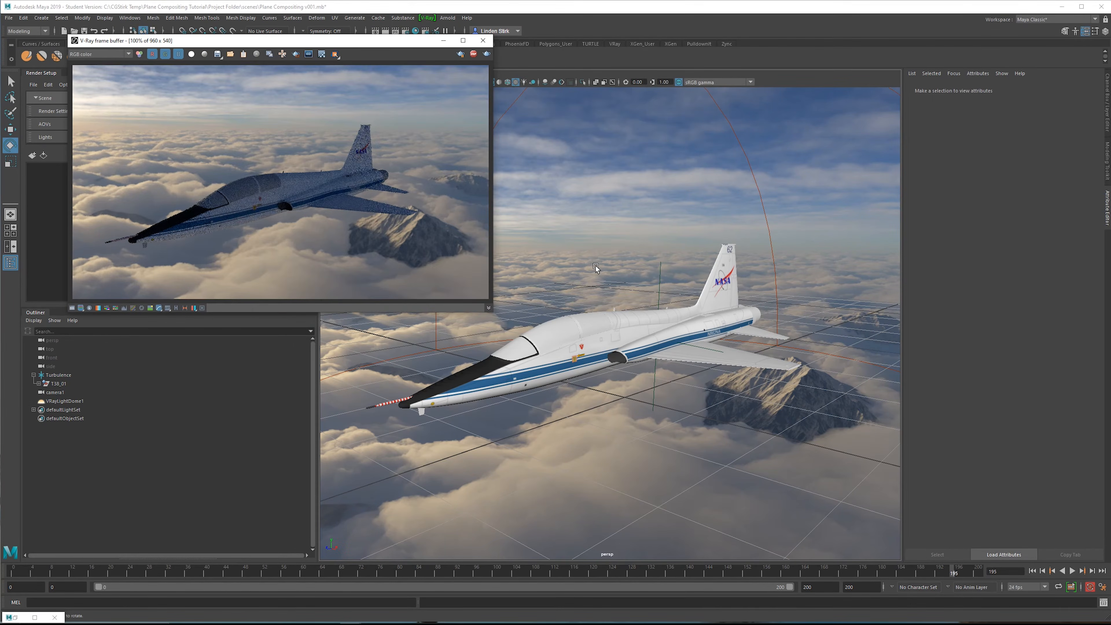
scroll(597, 269, "up", 2)
left_click_drag(599, 273, 653, 283, "alt")
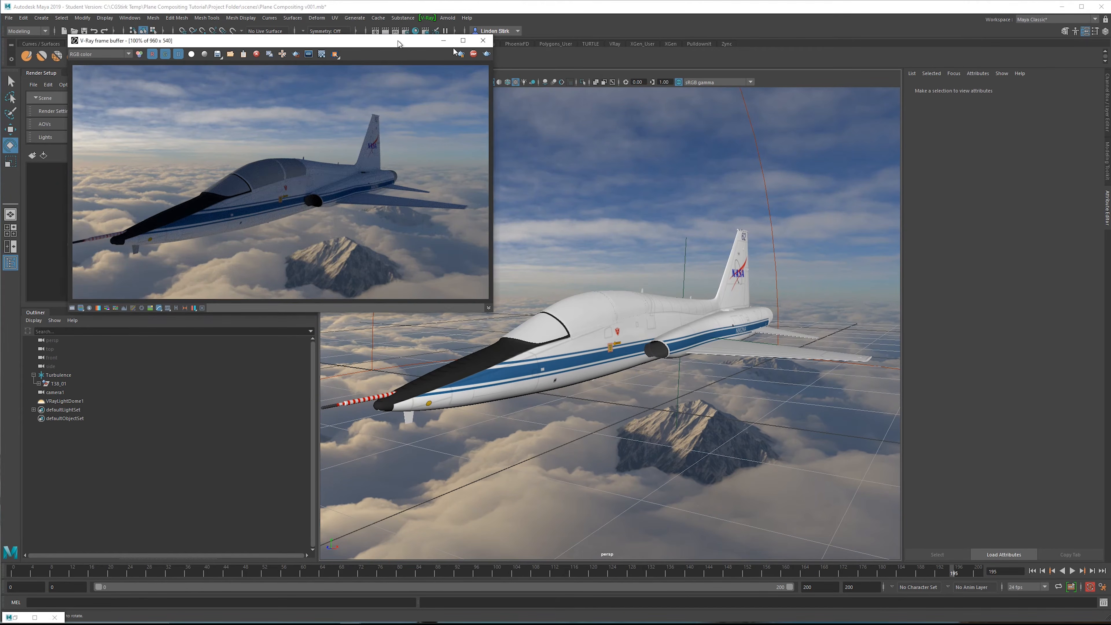
left_click_drag(396, 44, 645, 63)
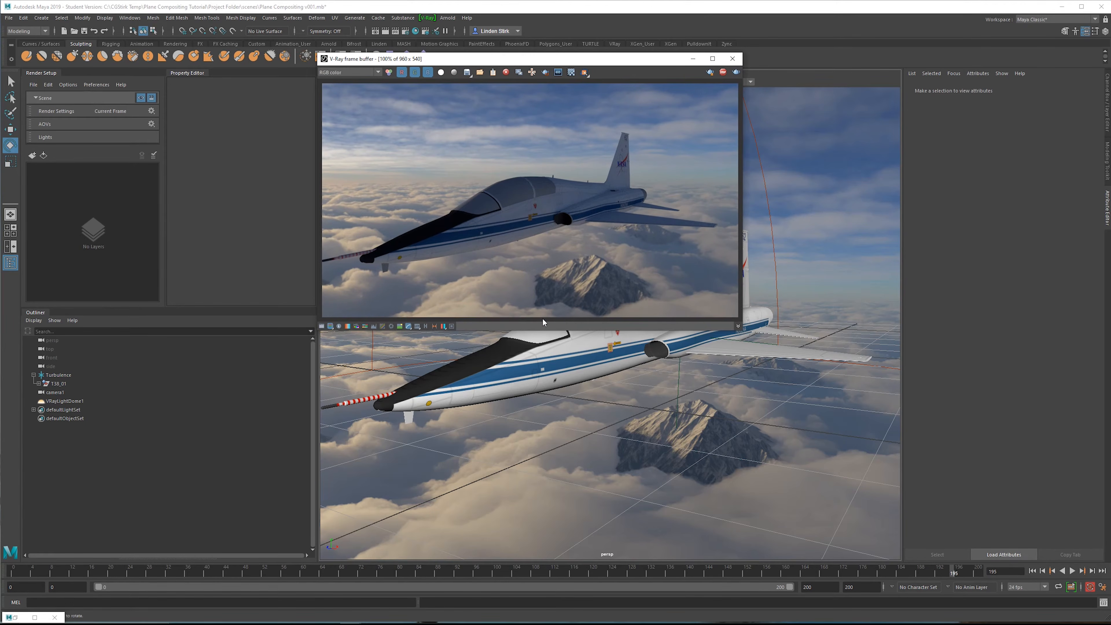
Step: Show the V-Ray frame buffer's color corrections and bend the Curve upward from both end points to brighten the render
left_click(322, 326)
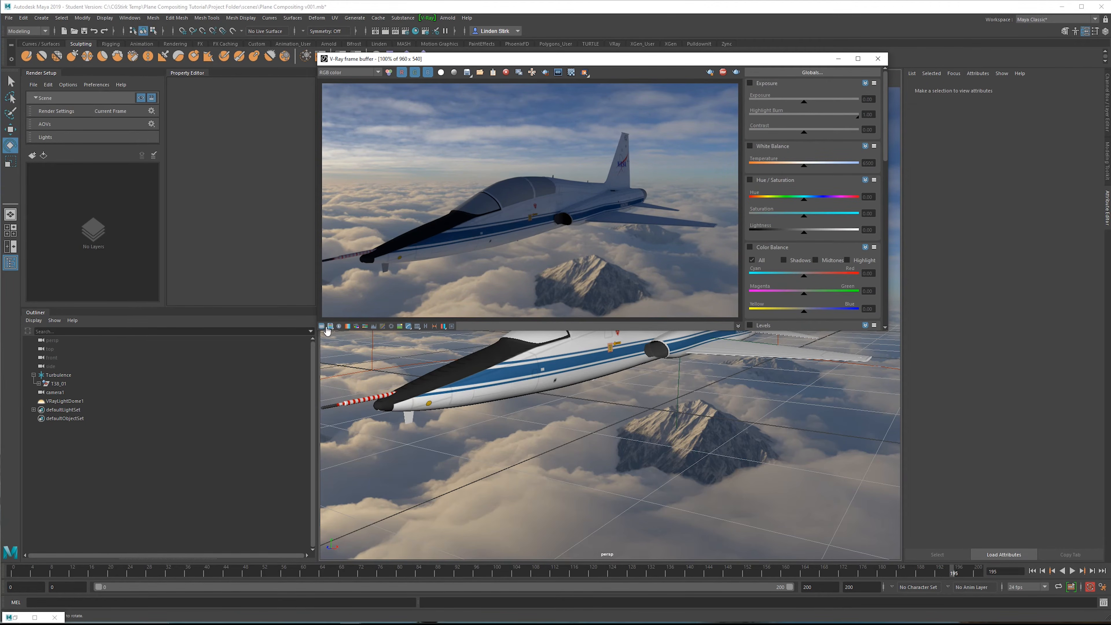
scroll(887, 122, "down", 5)
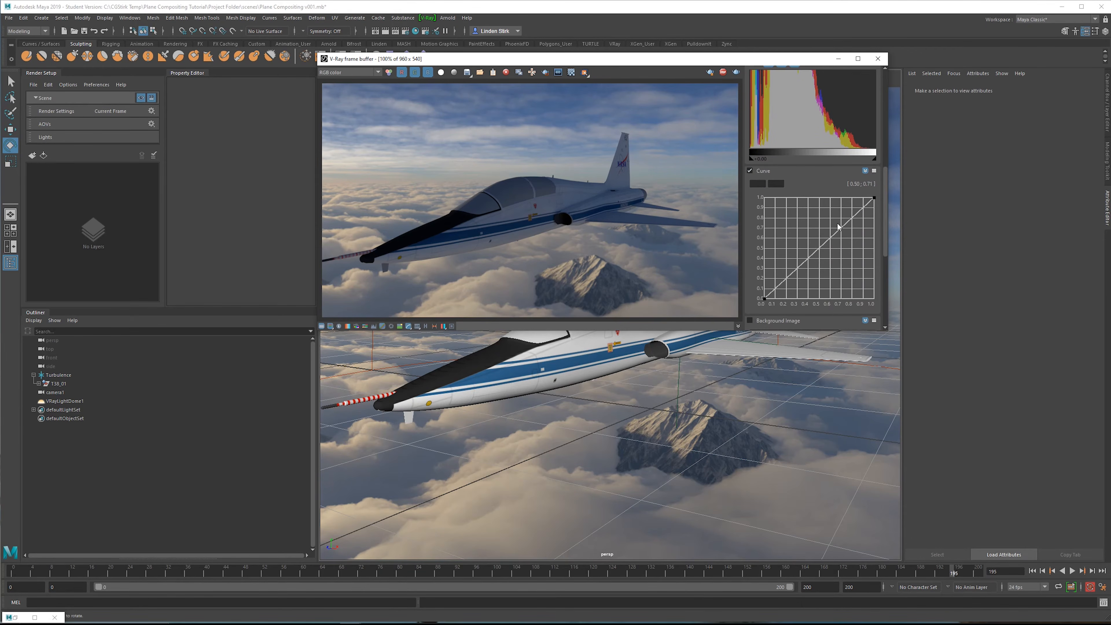
left_click_drag(874, 199, 814, 218)
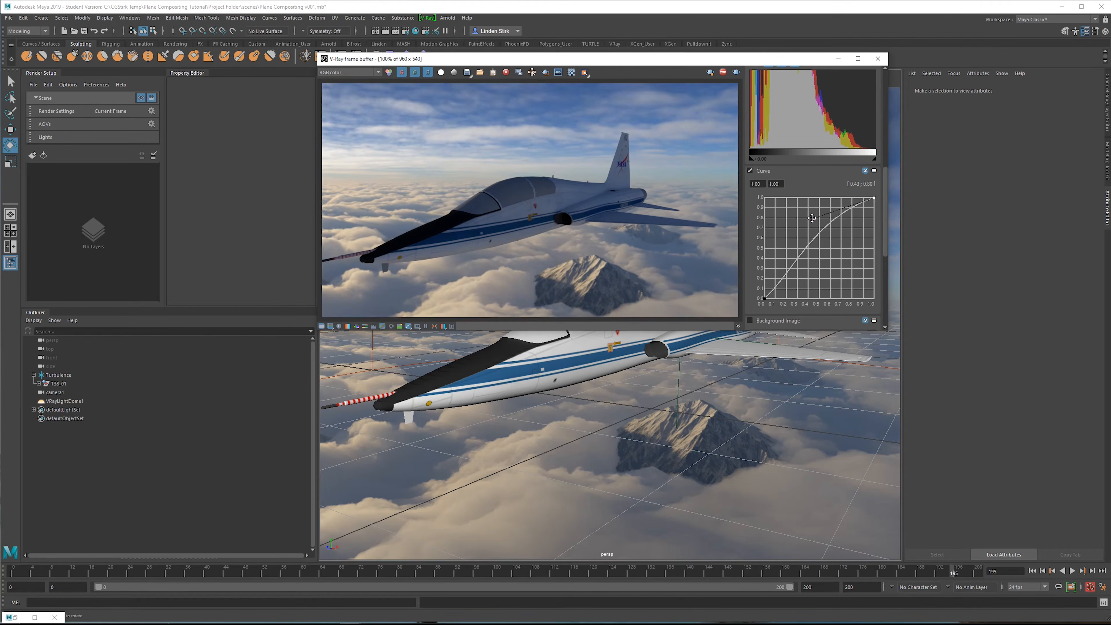
left_click(762, 301)
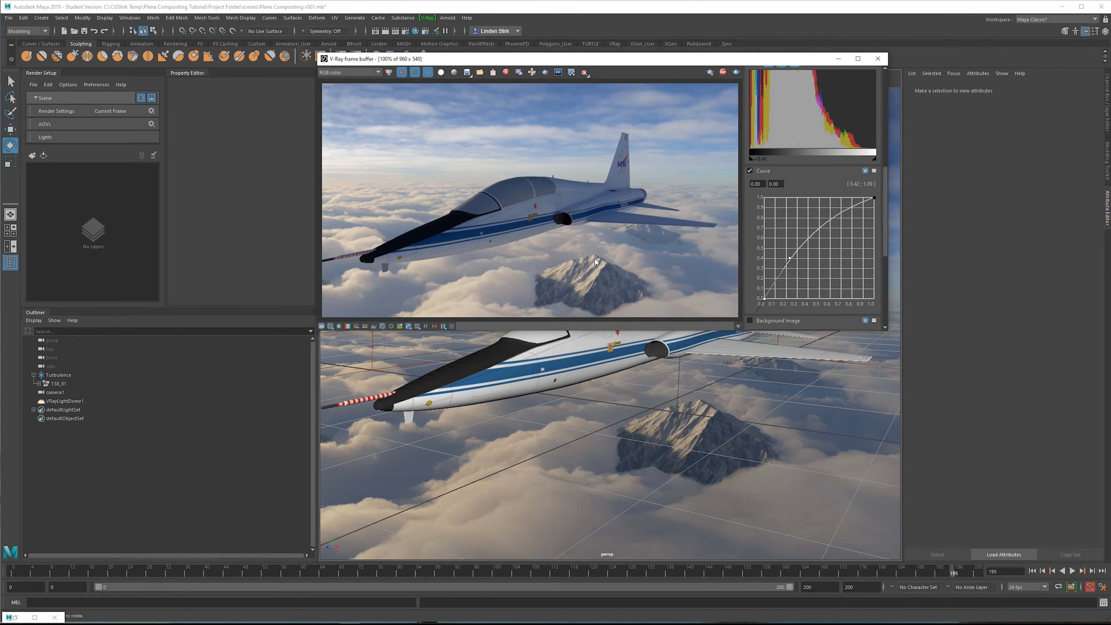
Step: Examine the rendered canopy and fuselage at 400% zoom and move the V-Ray frame buffer clear of the jet in the viewport
scroll(513, 196, "up", 3)
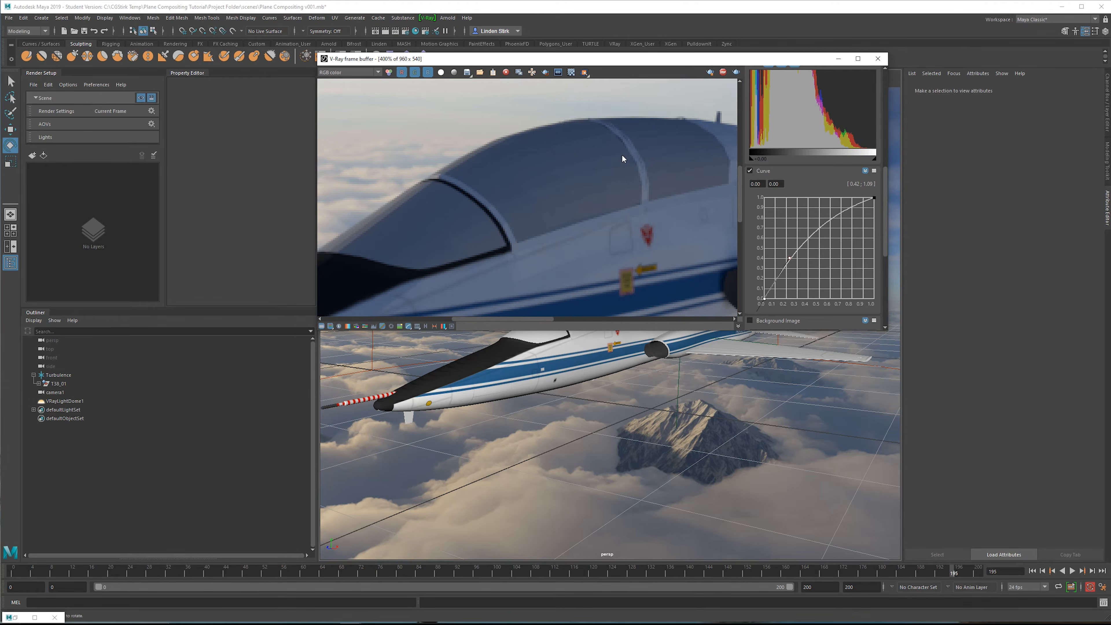
scroll(623, 158, "up", 1)
scroll(527, 193, "down", 1)
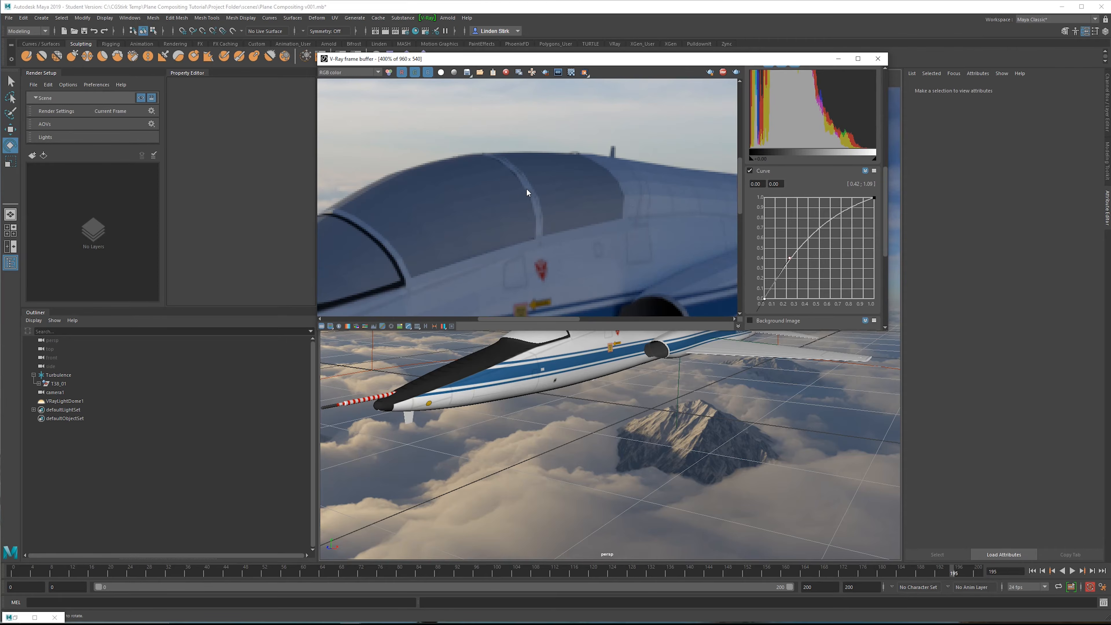
left_click_drag(858, 63, 591, 37)
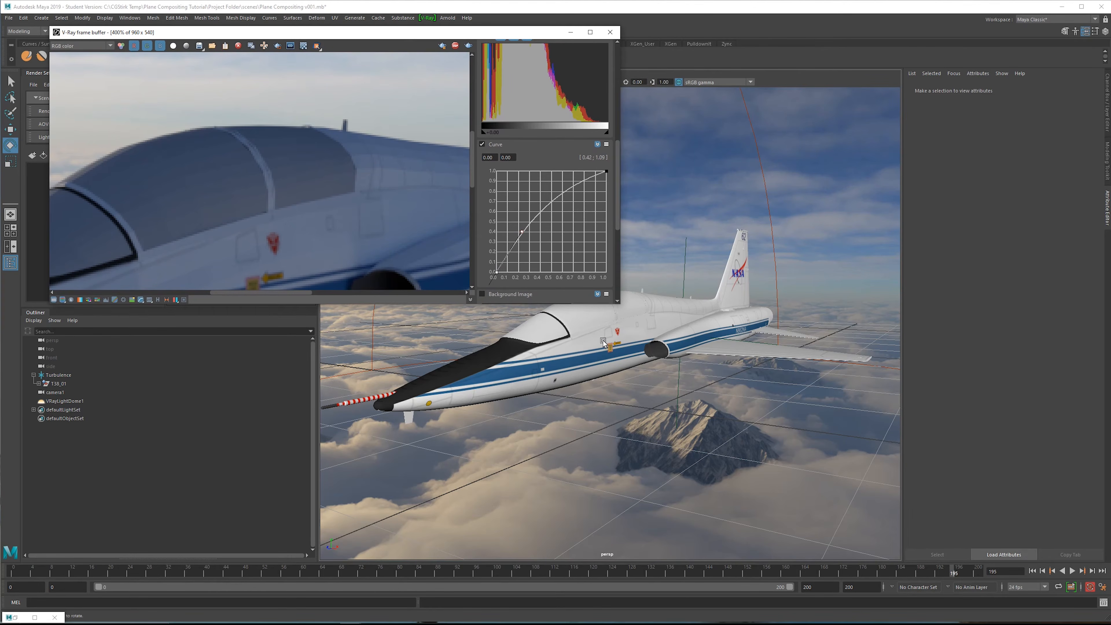
left_click_drag(455, 31, 445, 81)
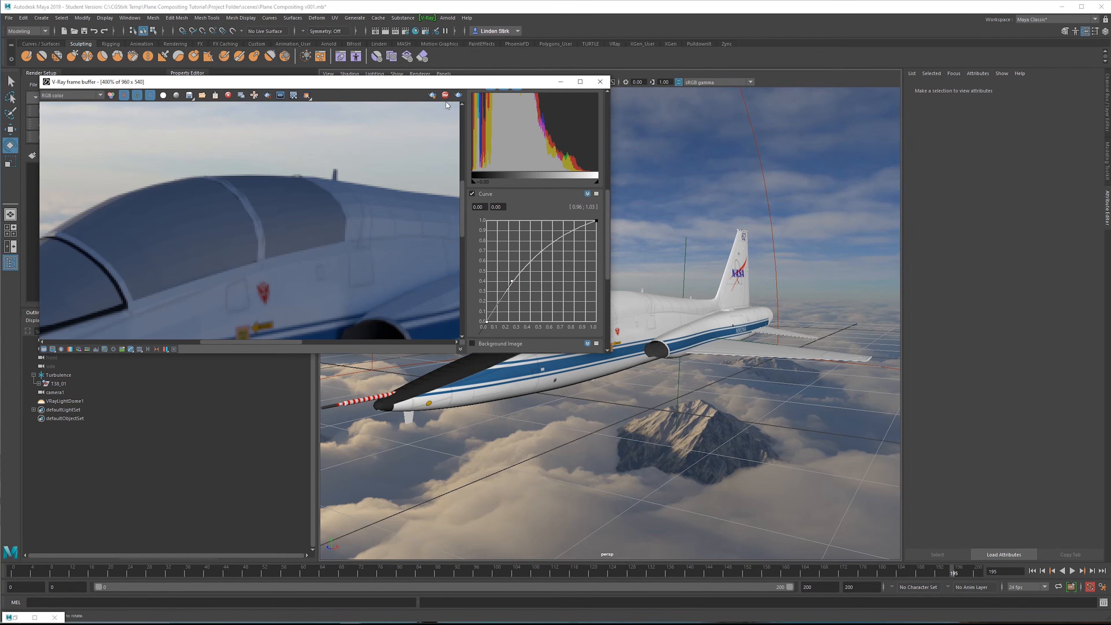
Step: Stop the interactive render, enable Viewport subdivision in the V-Ray geometry overrides, and restart the interactive render
left_click(445, 96)
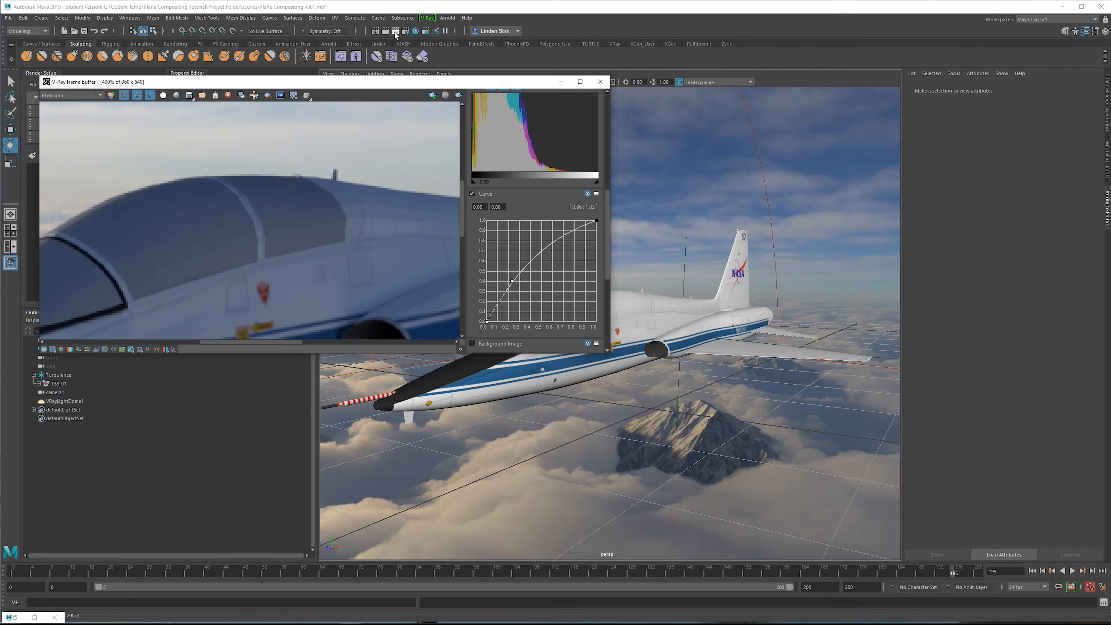
left_click(405, 33)
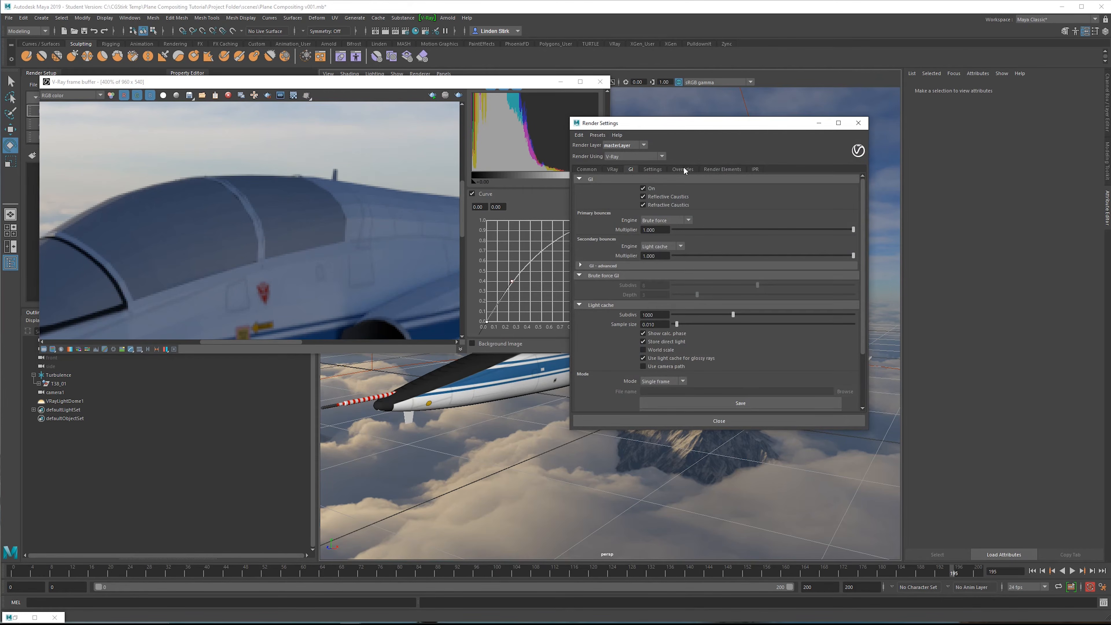
left_click(684, 169)
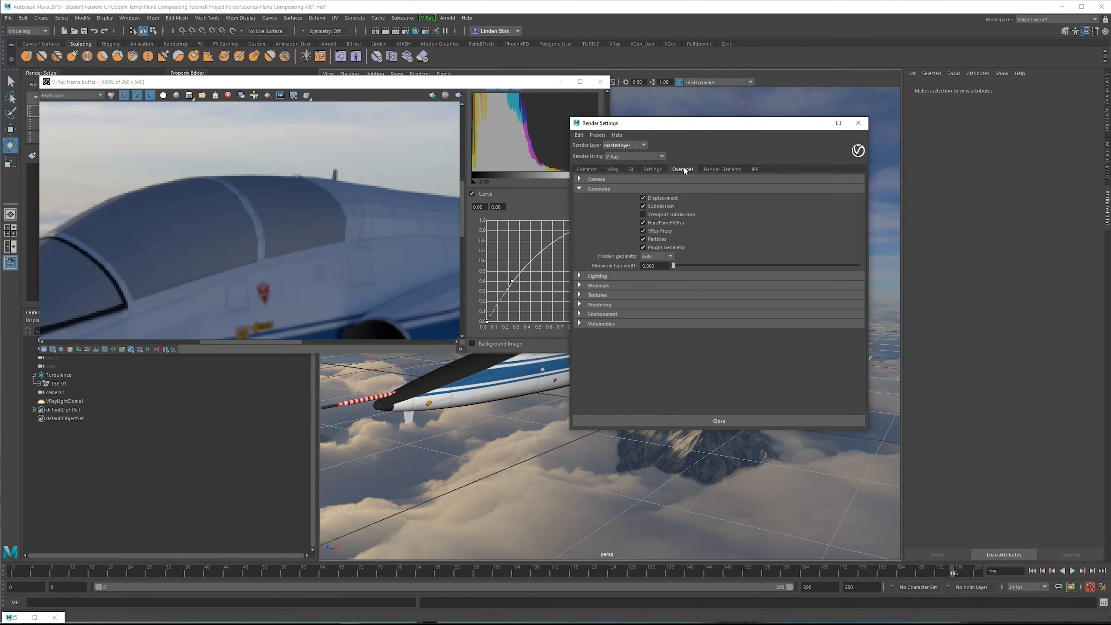
left_click(681, 214)
left_click(726, 418)
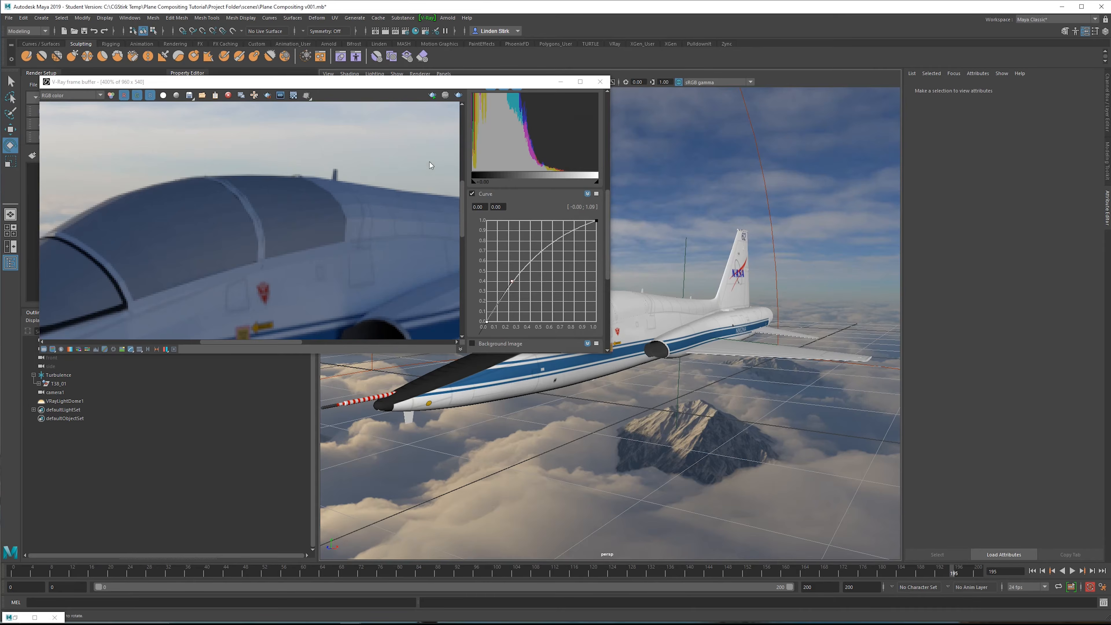
left_click(432, 95)
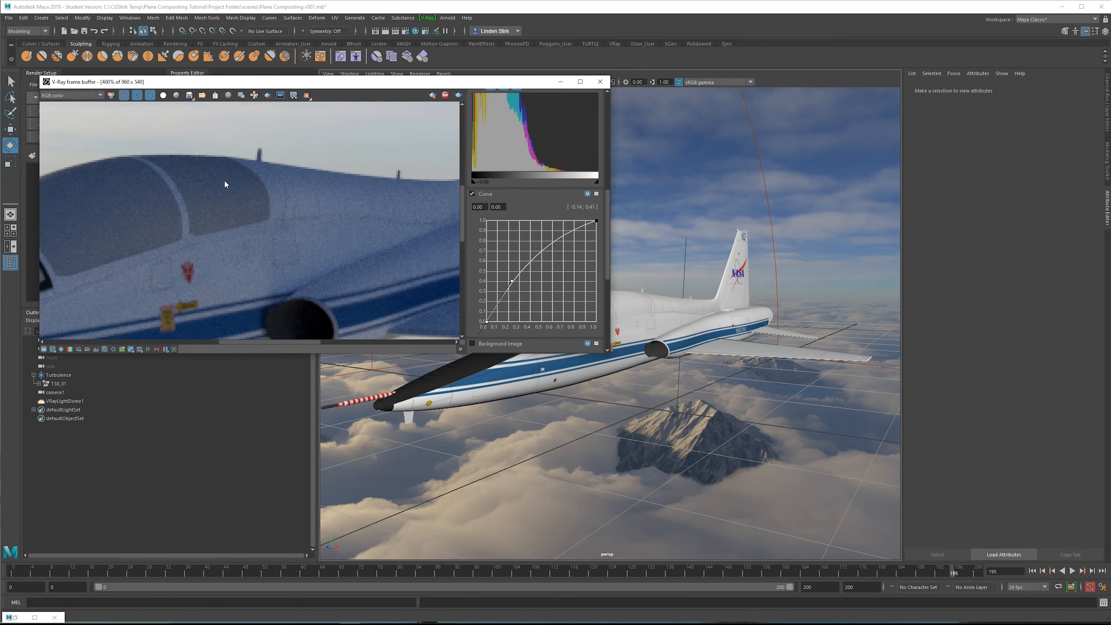
Step: Zoom the render out to show the whole frame, enlarge the V-Ray frame buffer and reposition it
scroll(240, 190, "down", 5)
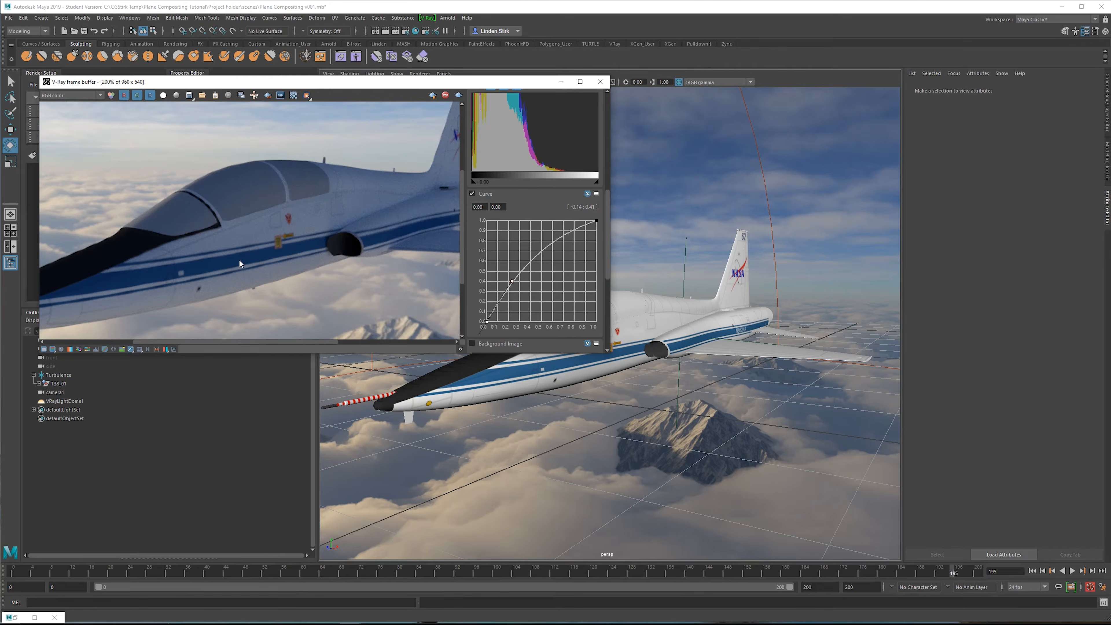
left_click_drag(610, 352, 681, 485)
left_click_drag(519, 83, 545, 127)
Step: Set the perspective camera's focal length to 80 and reframe the whole jet in the live render
left_click(359, 85)
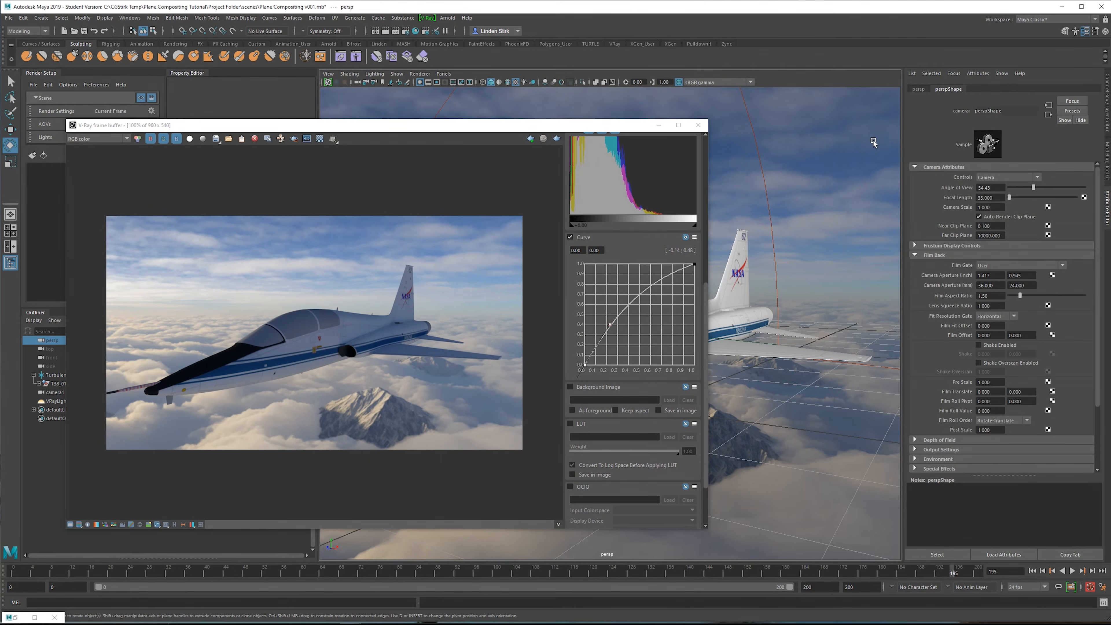
left_click_drag(997, 198, 917, 205)
type("80")
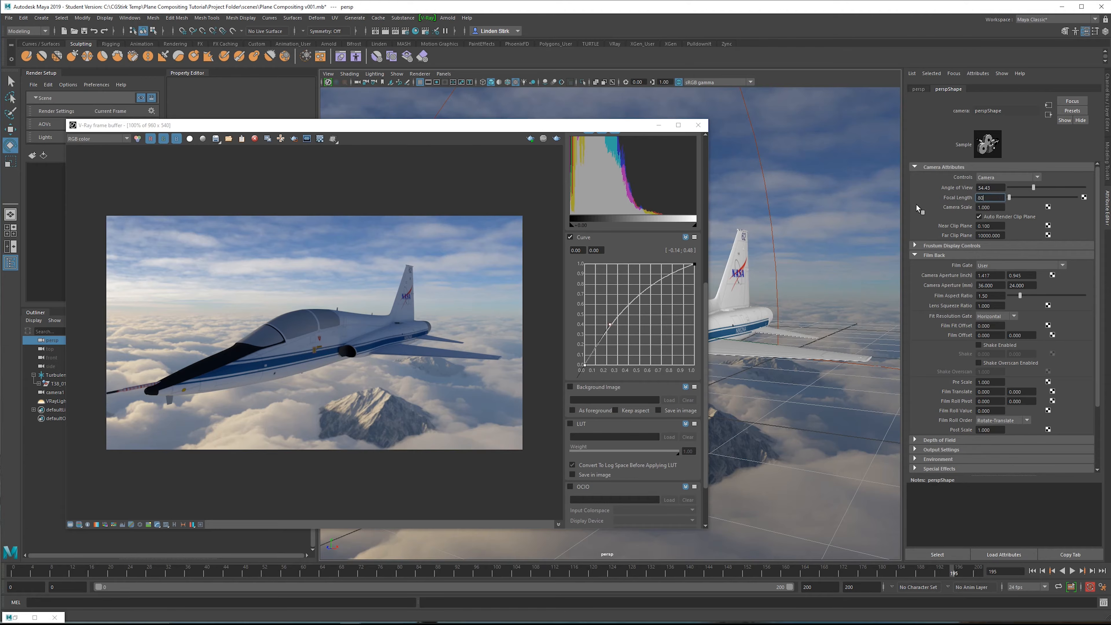
key("Return")
right_click_drag(769, 251, 728, 310, "alt")
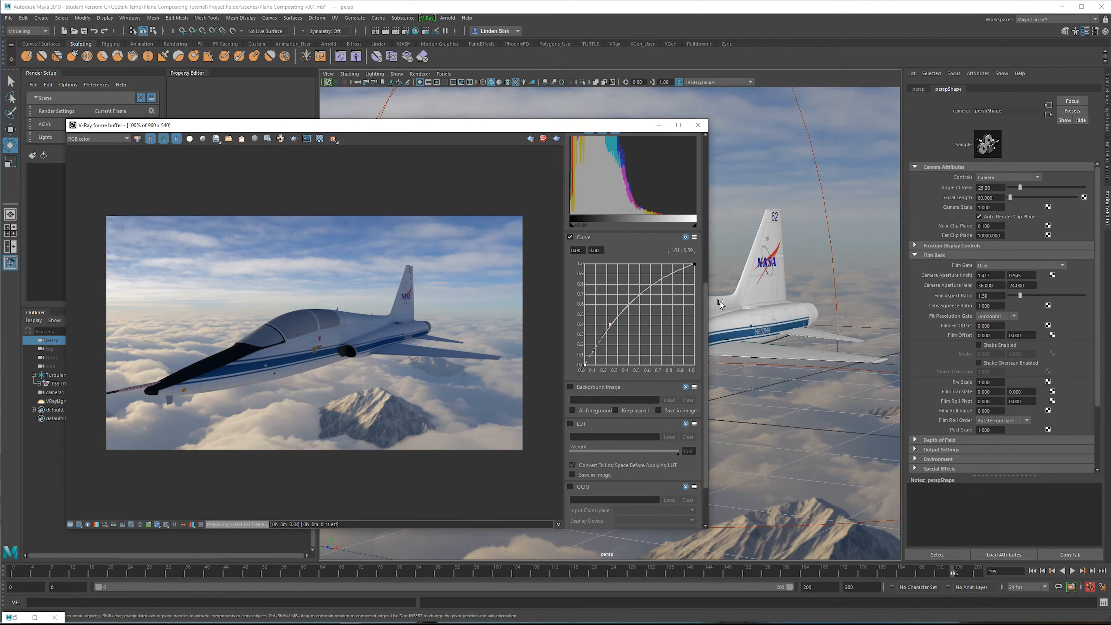
left_click_drag(767, 289, 801, 281, "alt")
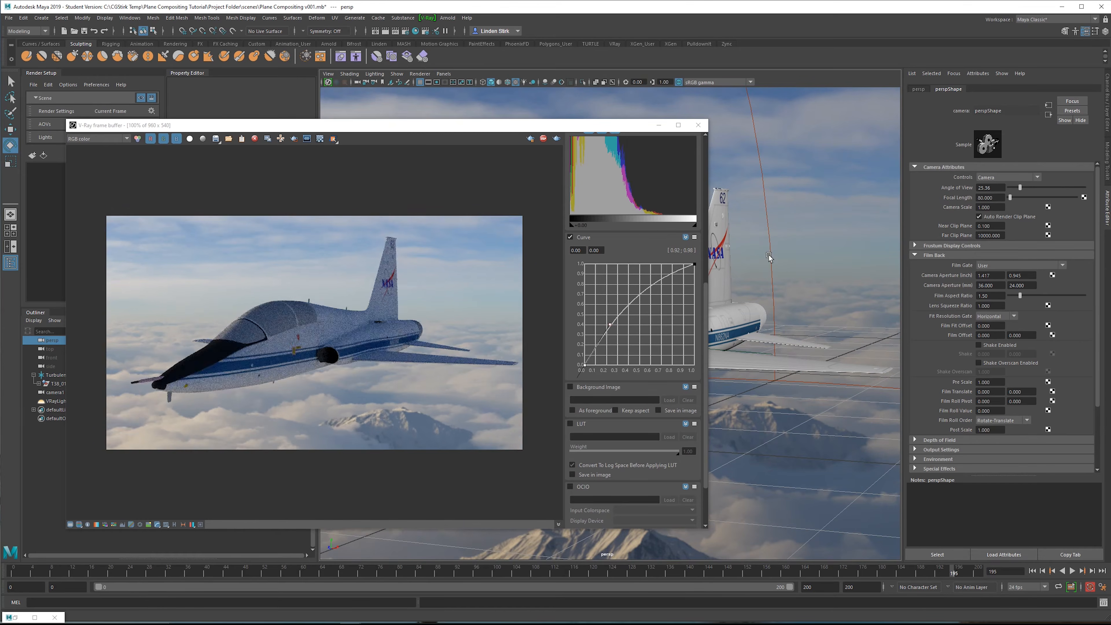
left_click_drag(844, 317, 841, 318, "alt")
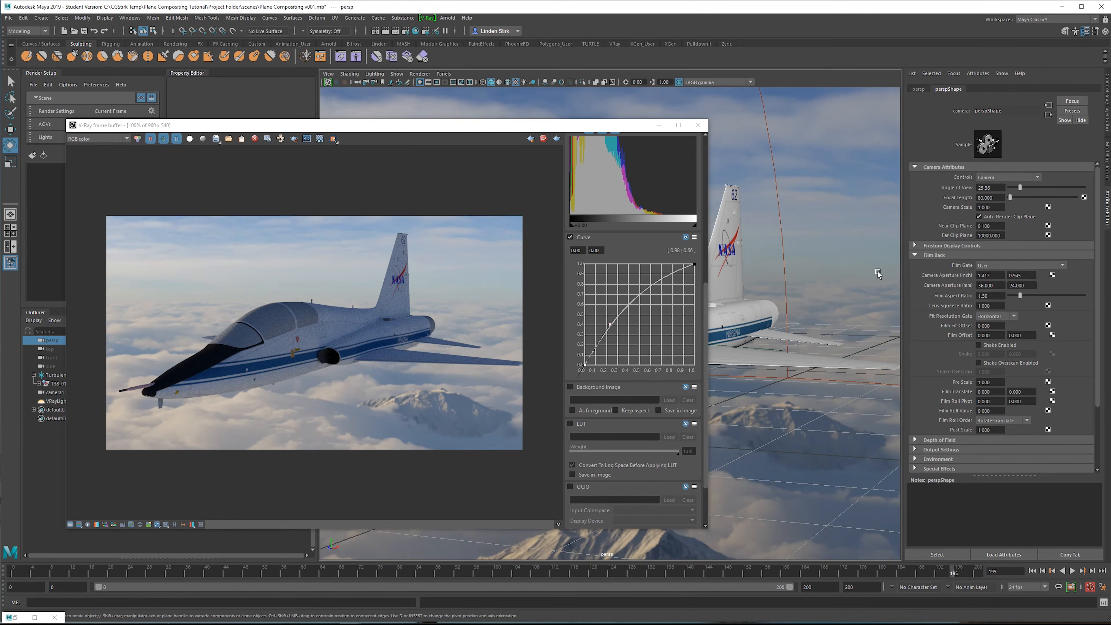
right_click_drag(879, 274, 833, 273, "alt")
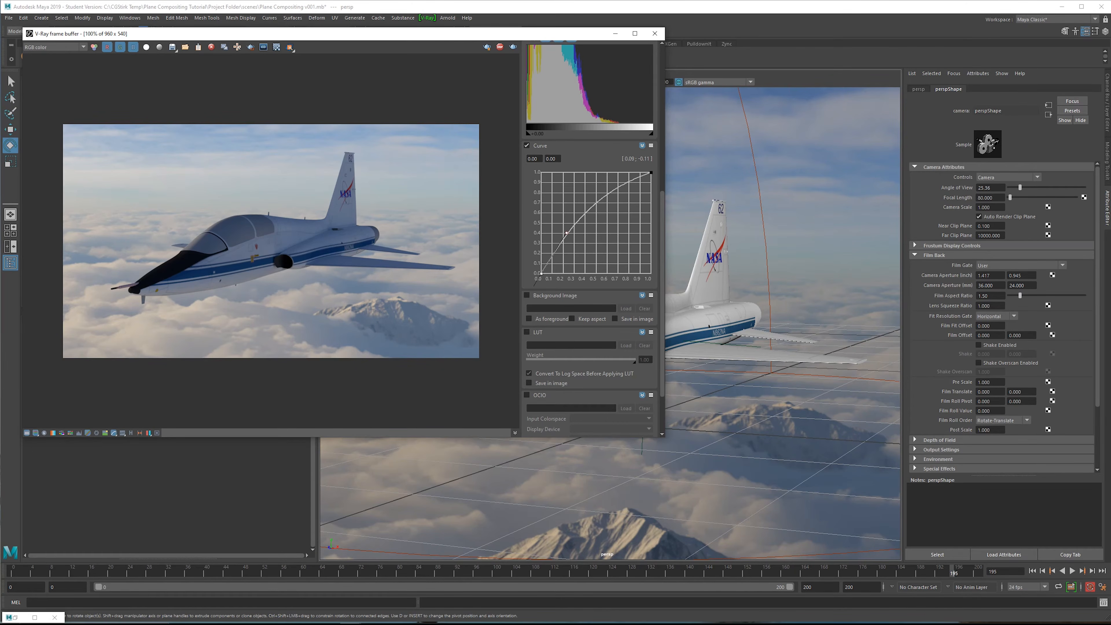
Step: Hide the frame buffer's color corrections and rename the jet fuselage's V-Ray material to Jet1
left_click(26, 433)
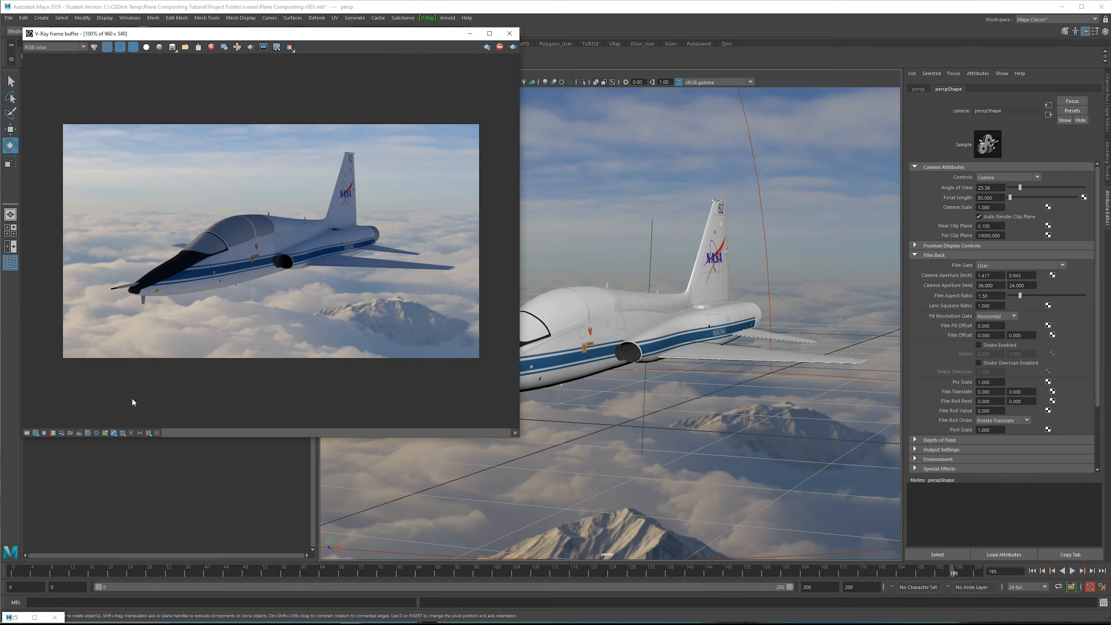
left_click(681, 310)
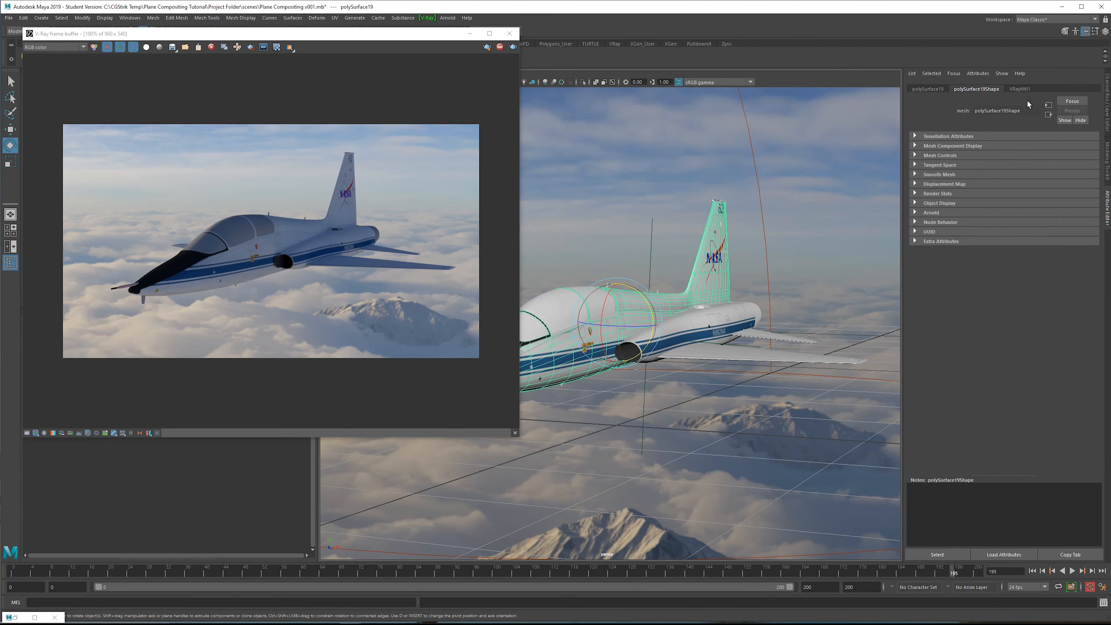
left_click(1021, 89)
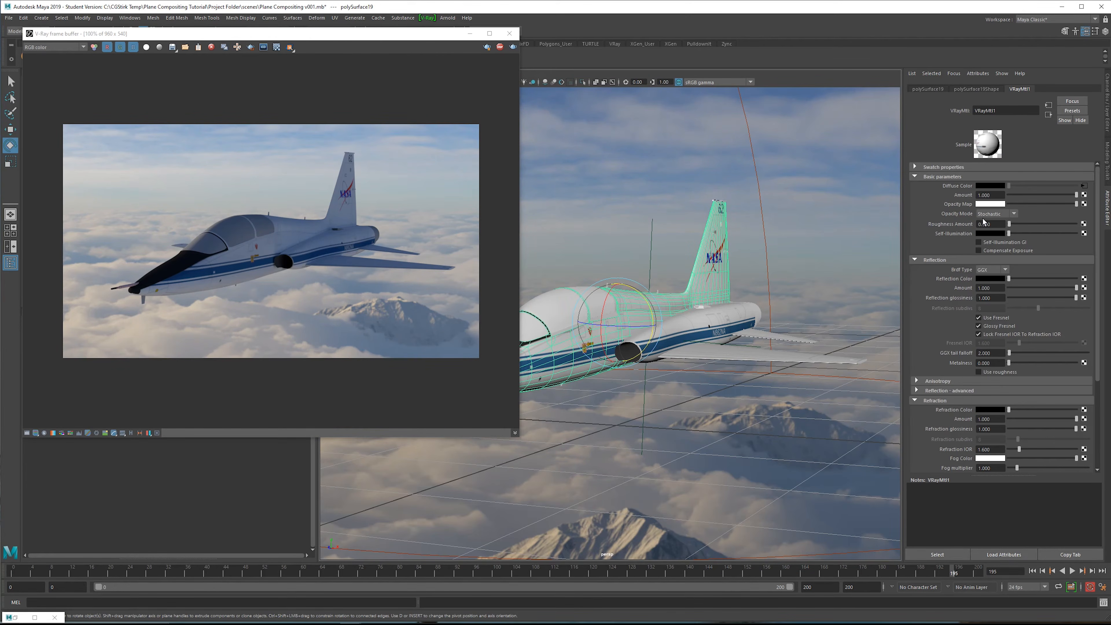
left_click_drag(1006, 112, 900, 123)
type("Jet1")
key("Return")
Step: Set the Jet1 material's BRDF type to Ward and its reflection color to white, with the render zoomed to 200%
scroll(330, 232, "up", 2)
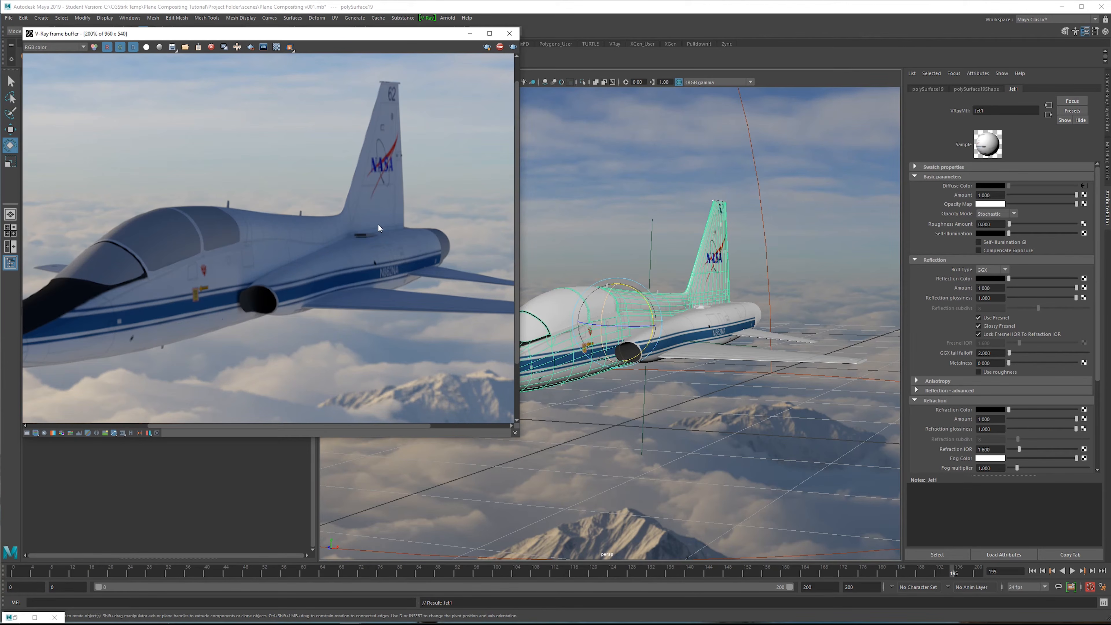
mouse_move(377, 225)
middle_mouse_down()
mouse_move(353, 225)
mouse_move(390, 219)
middle_mouse_up()
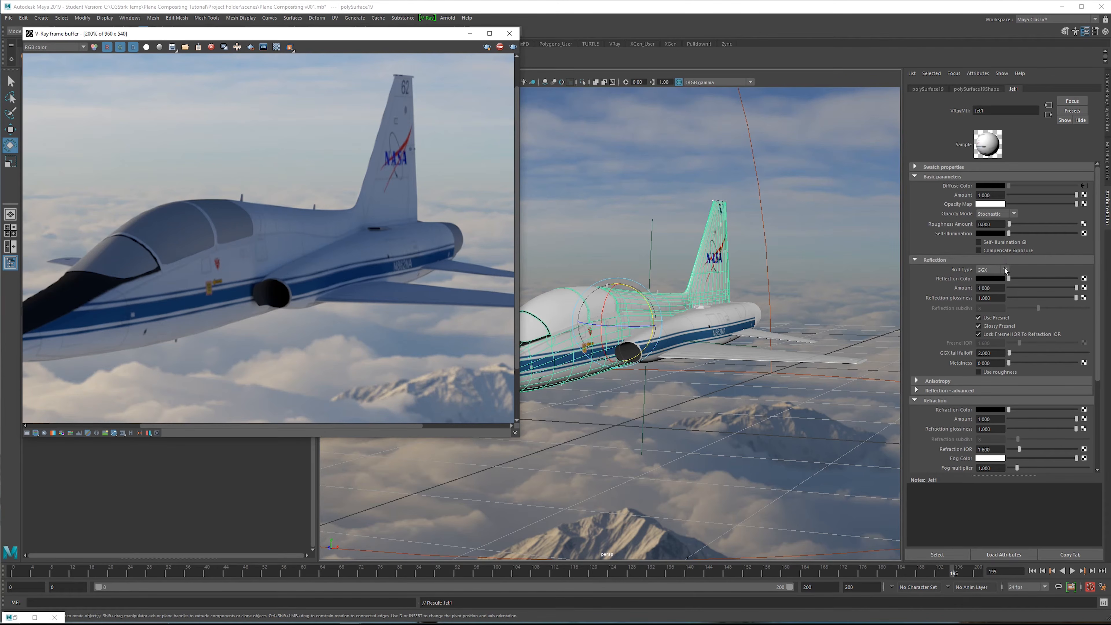
left_click(990, 270)
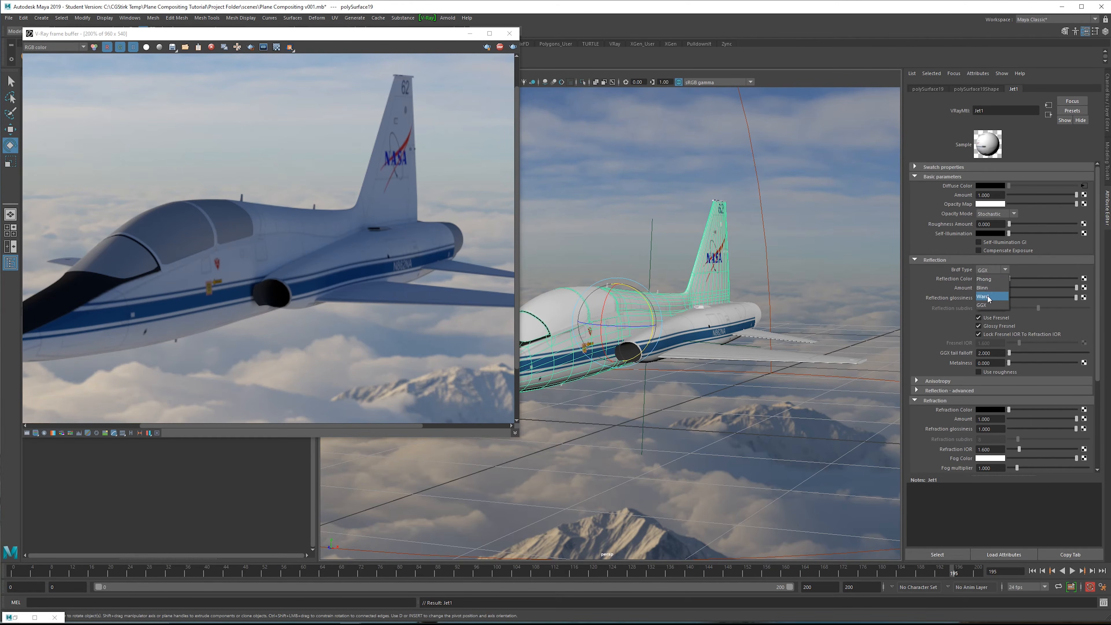
left_click(987, 296)
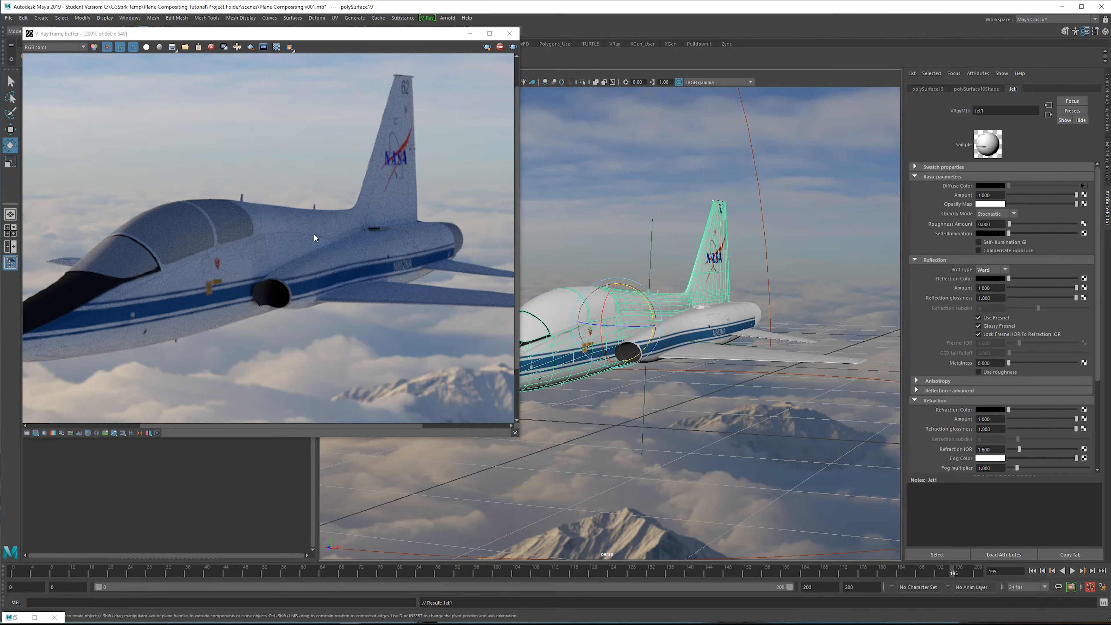
middle_click_drag(314, 238, 335, 231)
left_click_drag(1008, 280, 1089, 283)
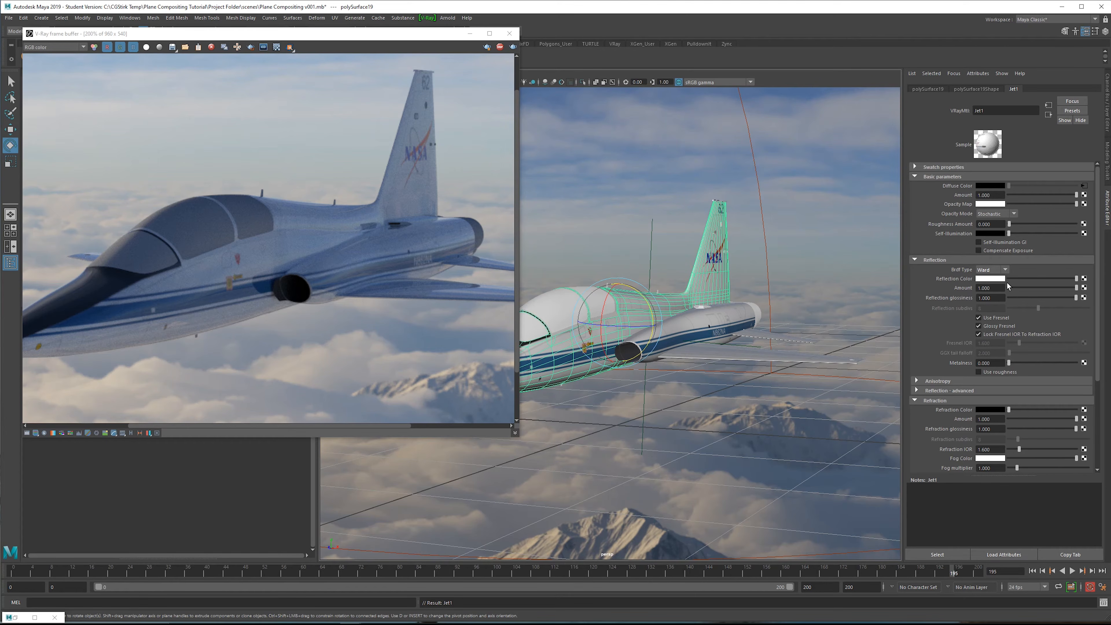
Step: Try a black reflection color on Jet1 for comparison and undo it
left_click_drag(997, 288, 964, 289)
left_click_drag(1036, 282, 990, 283)
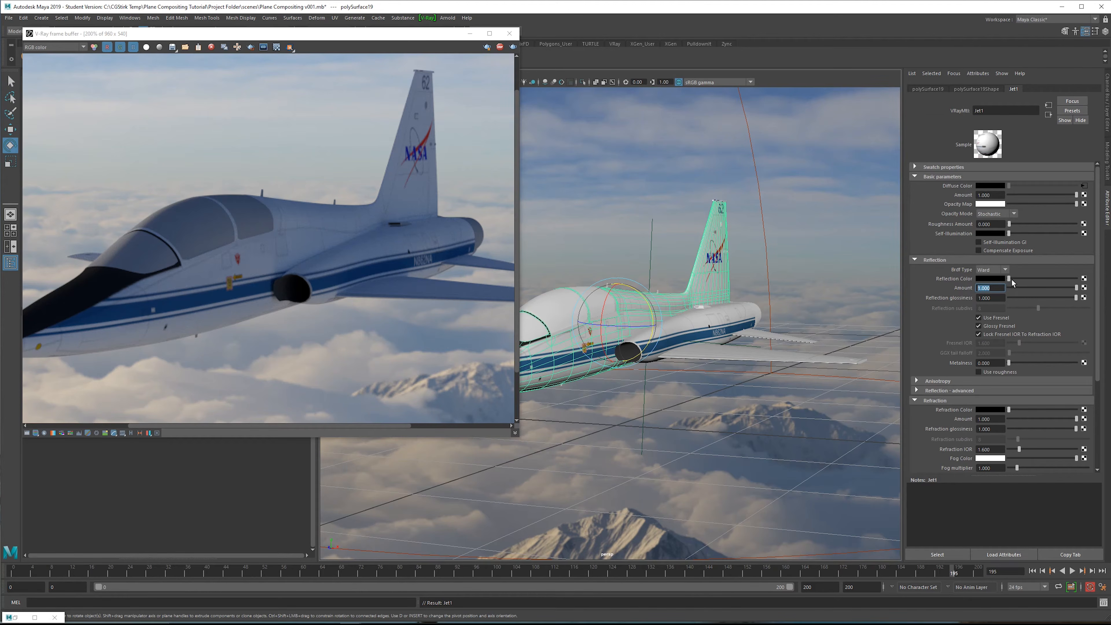
key("ctrl+z")
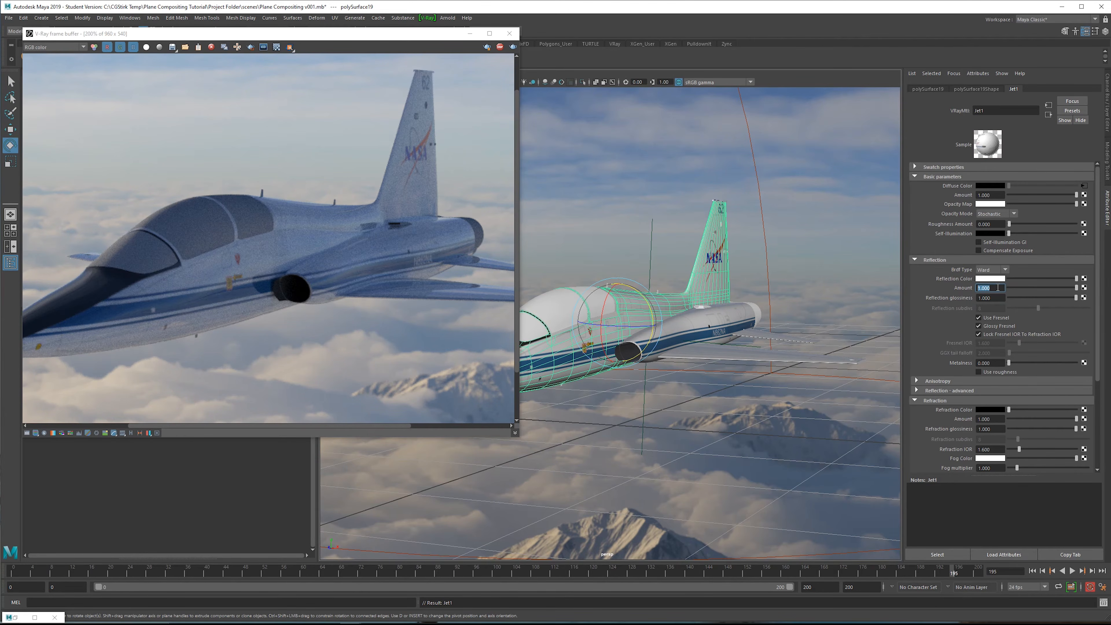
Step: Try Jet1 reflection amounts of 0 and about 0.5, undoing each change
left_click(1000, 288)
type("0")
key("Return")
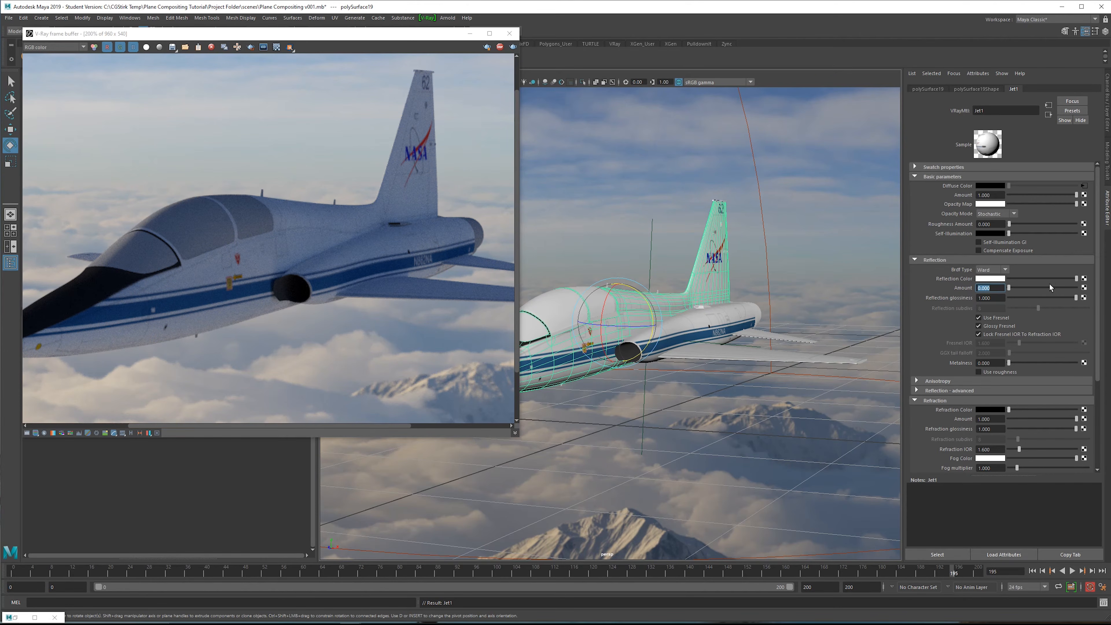
key("ctrl+z")
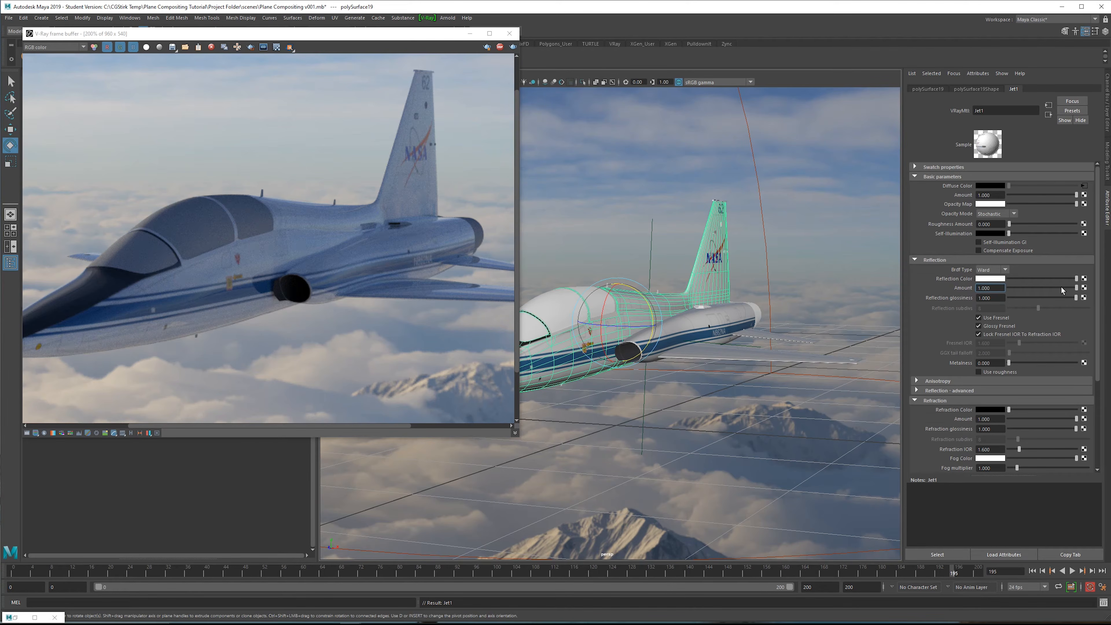
left_click_drag(1063, 290, 1040, 291)
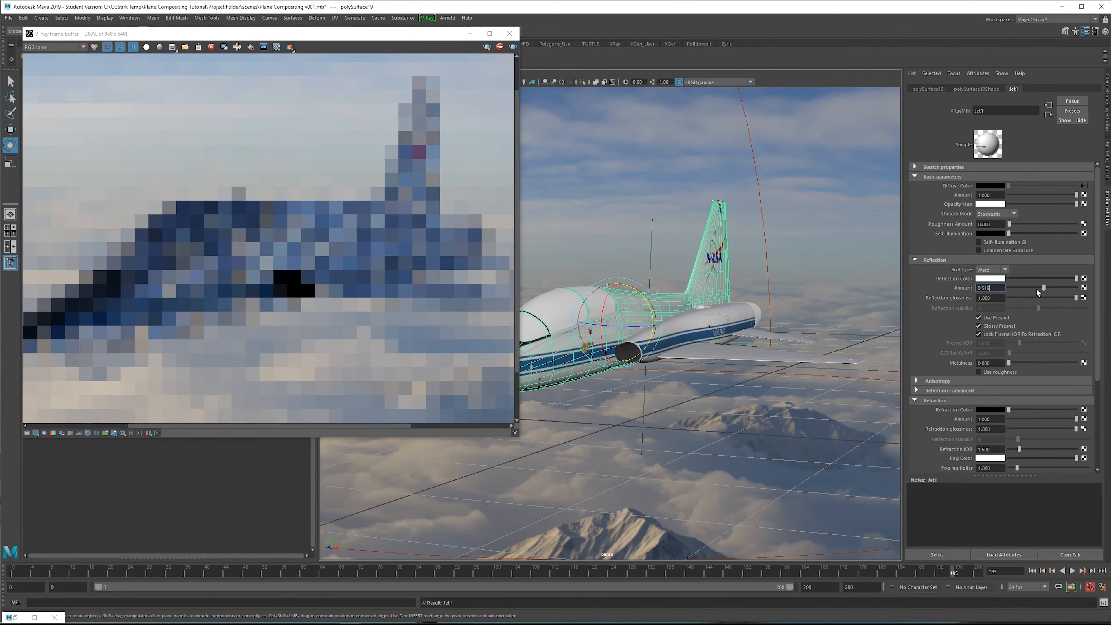
key("ctrl+z")
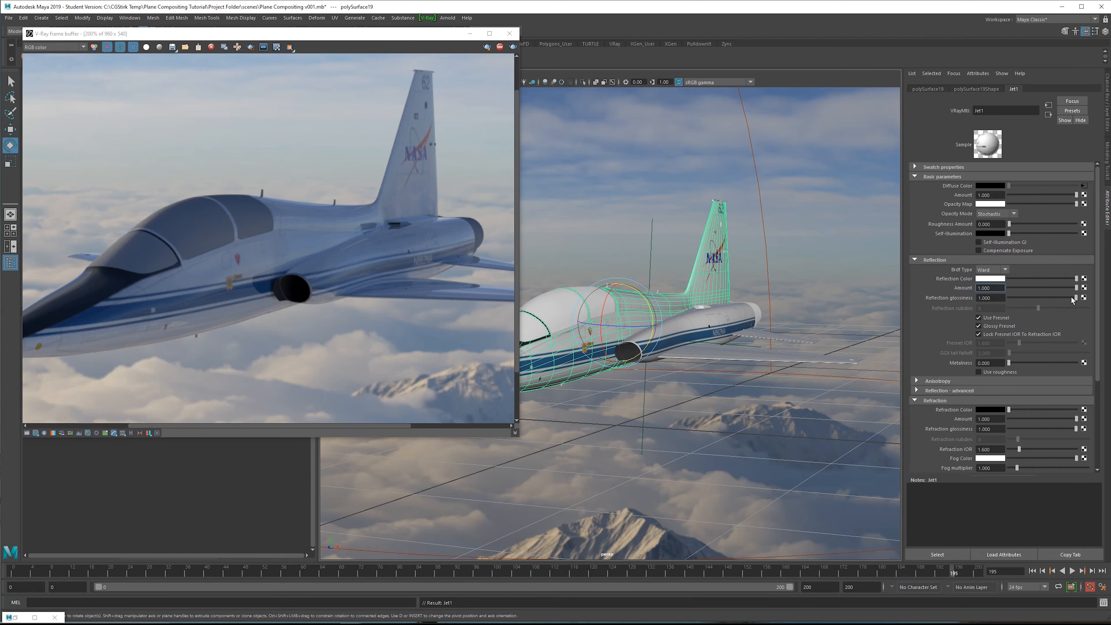
Step: Set the Jet1 material's reflection glossiness to 0.9
mouse_move(1070, 299)
left_mouse_down()
mouse_move(1030, 300)
mouse_move(1062, 298)
left_mouse_up()
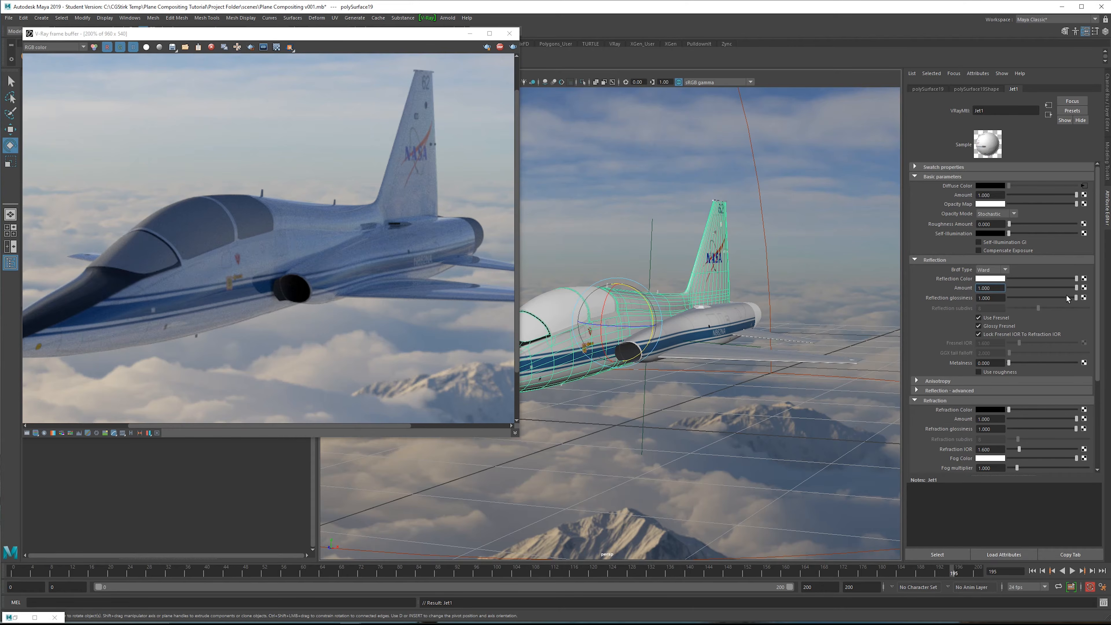
left_click_drag(1076, 298, 1076, 298)
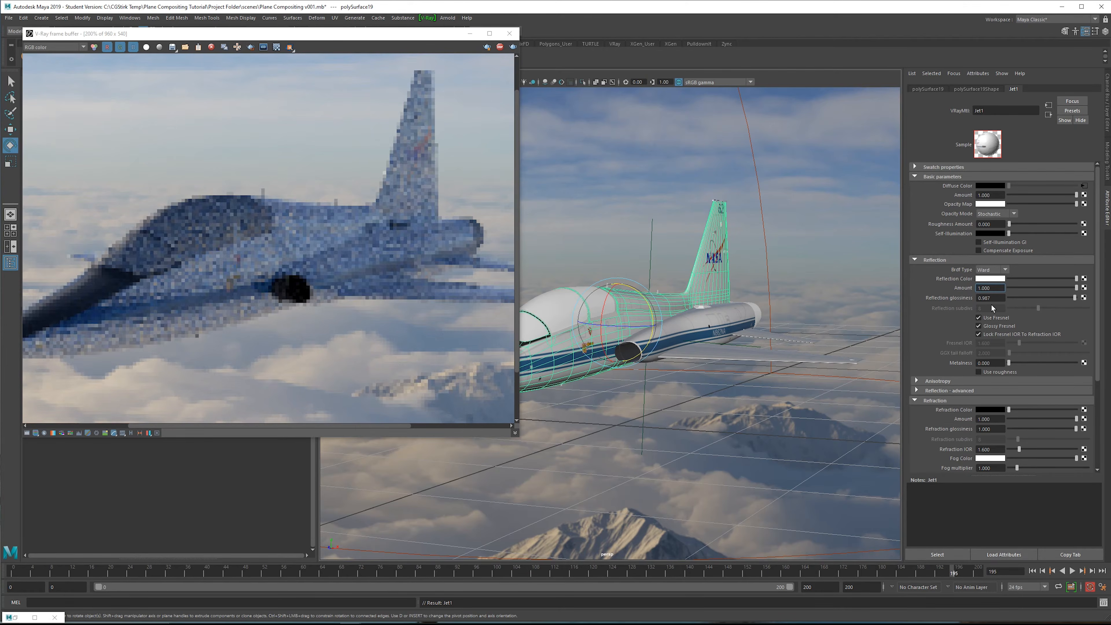
left_click_drag(995, 299, 926, 310)
type(".9")
key("Return")
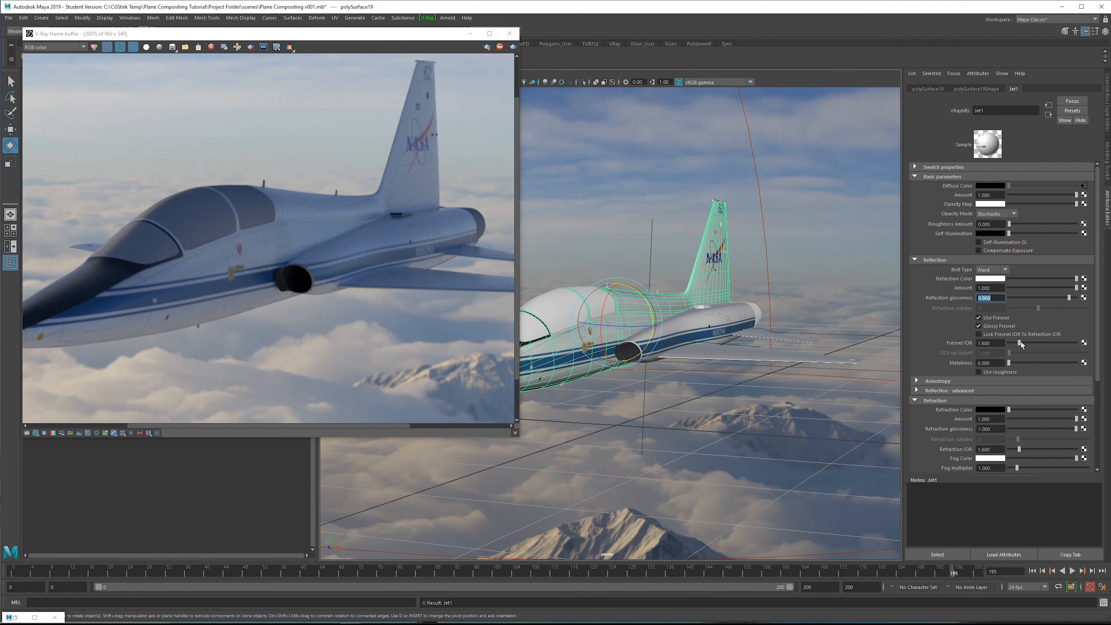
Step: Try different Fresnel IOR values on the Jet1 material and set the Fresnel IOR to 3
left_click_drag(1020, 342, 1033, 342)
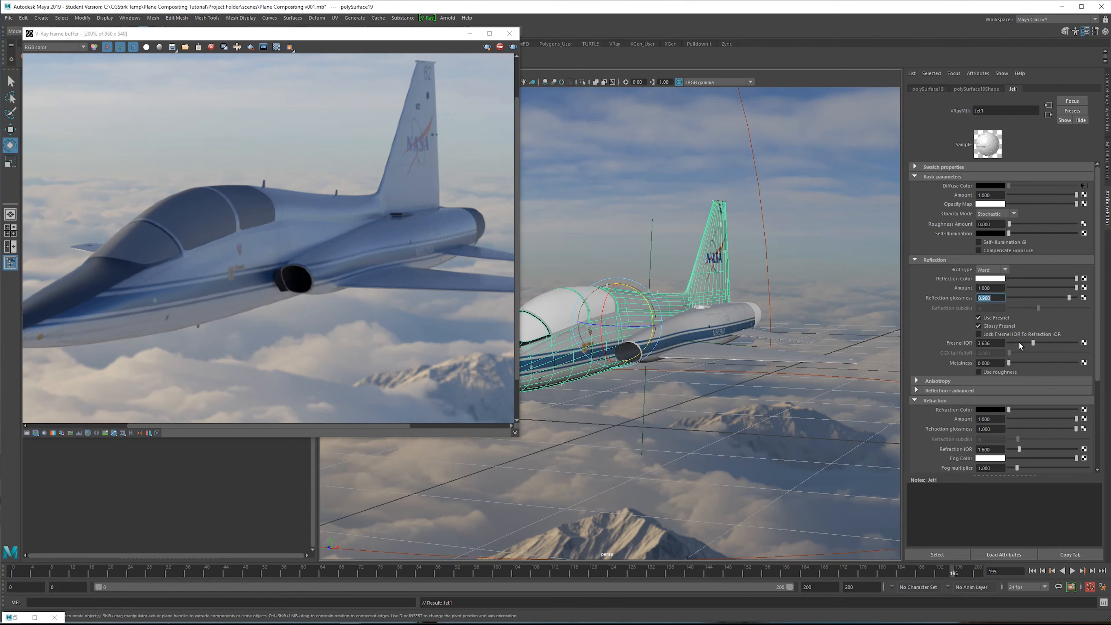
left_click_drag(1031, 343, 934, 338)
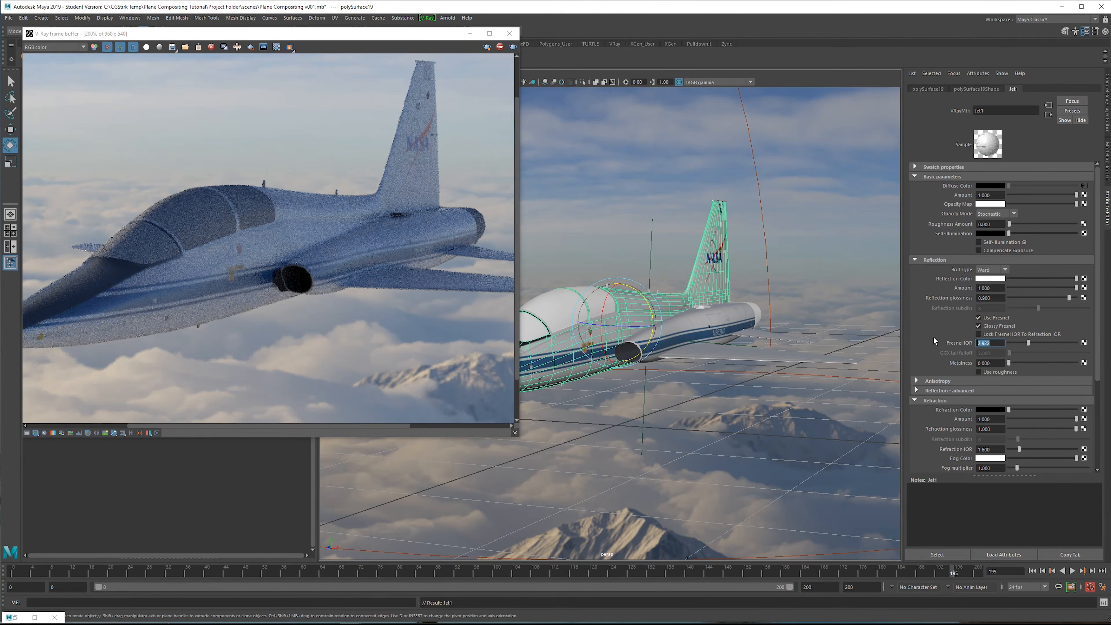
type("3")
key("Return")
scroll(175, 272, "down", 1)
scroll(174, 271, "up", 1)
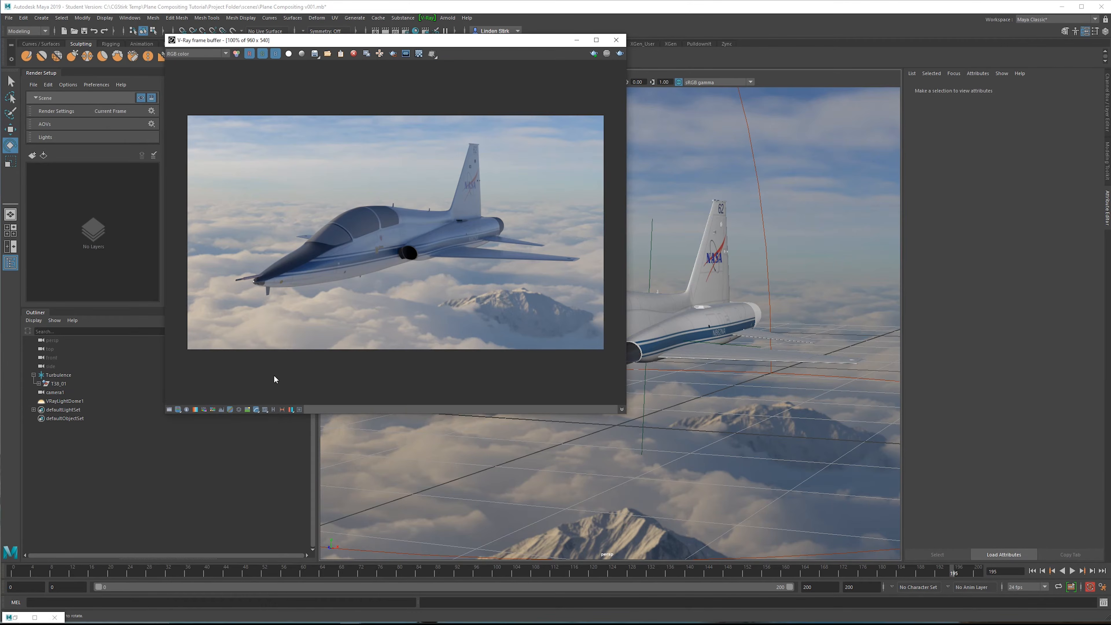
Step: Enable the V-Ray frame buffer's render history with auto save and project path on, and render frame 195 into it
left_click(273, 409)
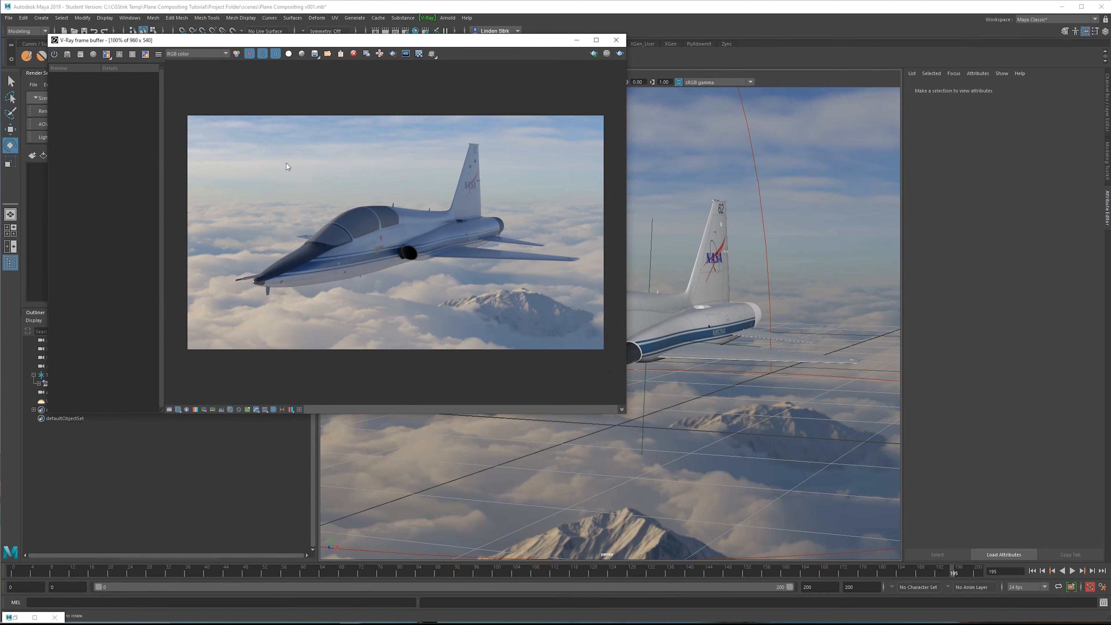
left_click(53, 55)
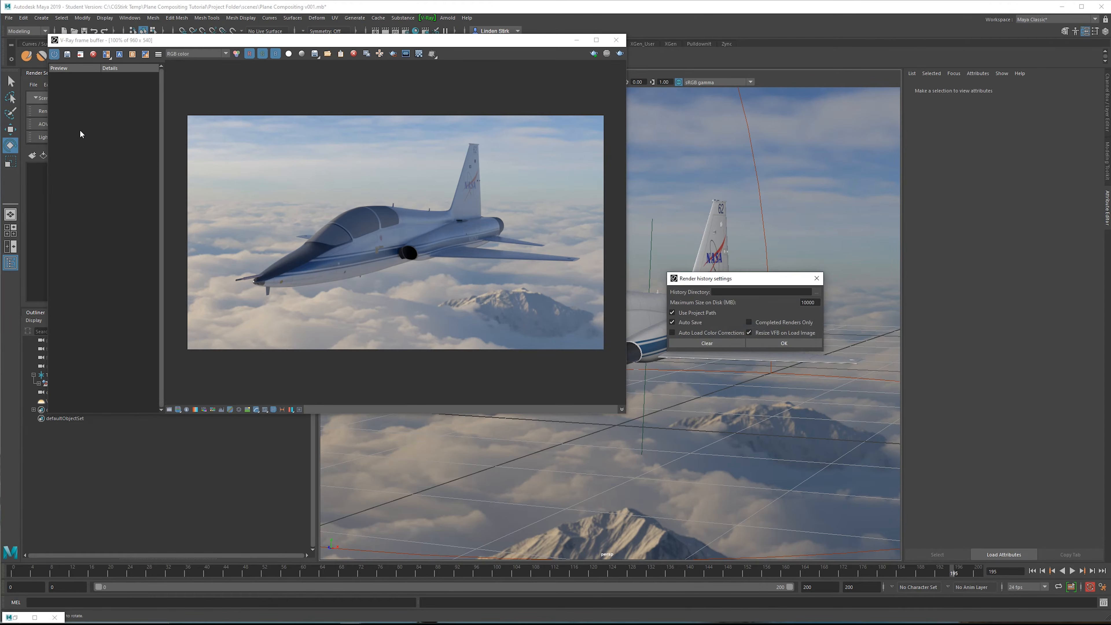
left_click_drag(733, 280, 297, 113)
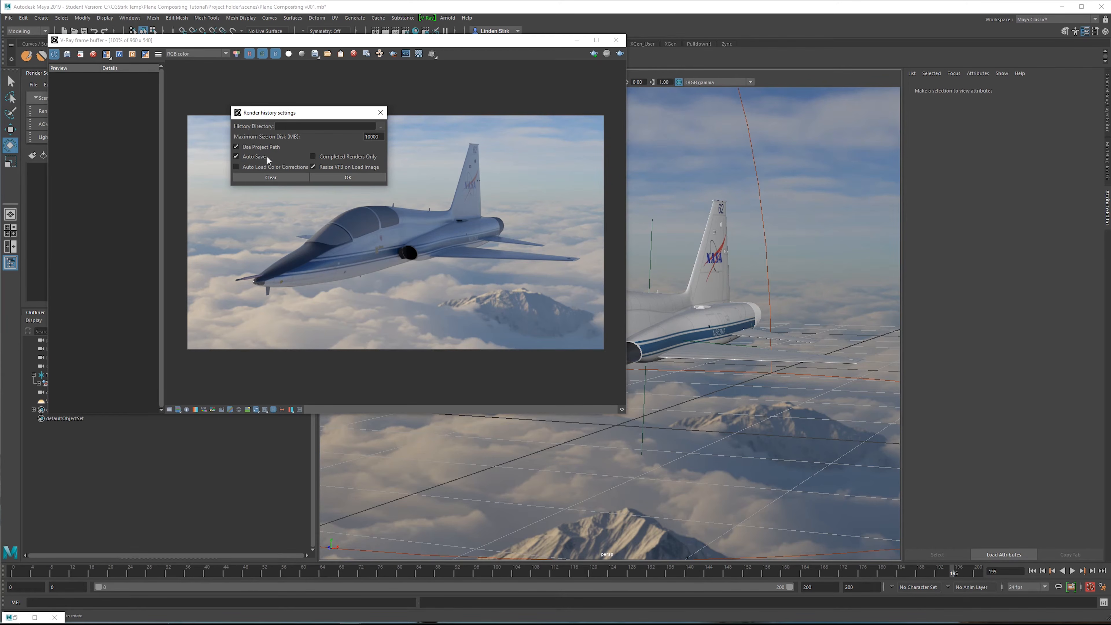
left_click(348, 177)
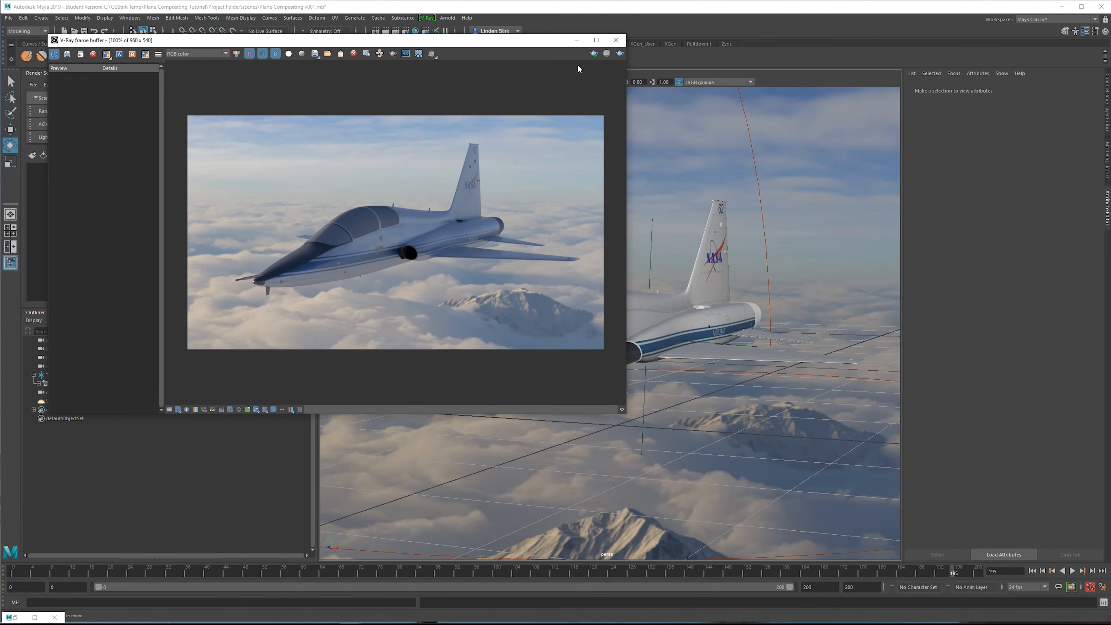
left_click(620, 54)
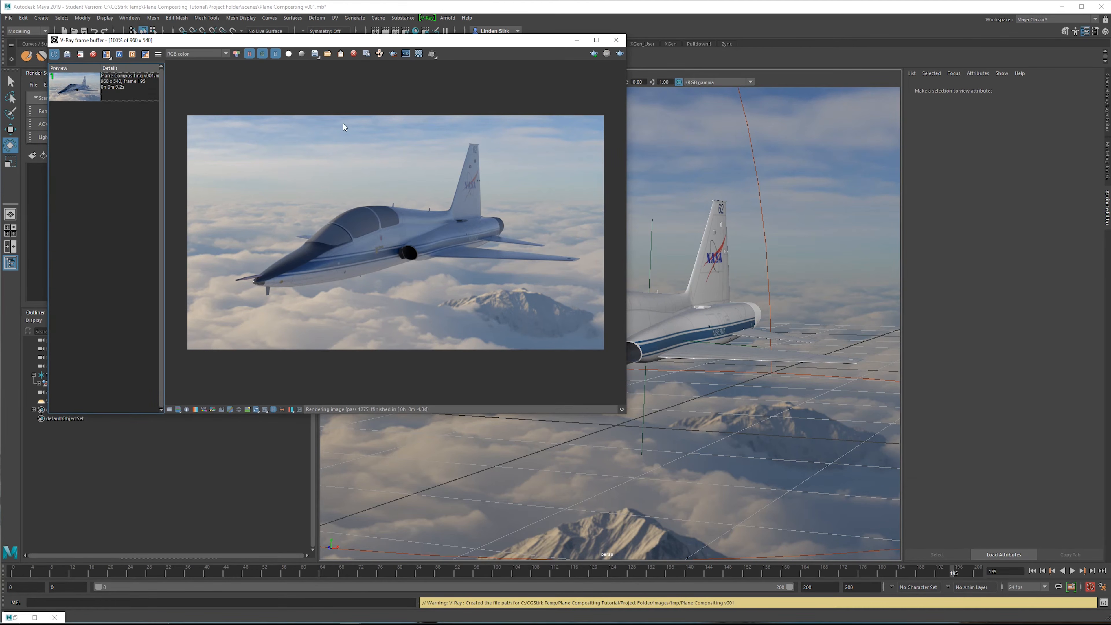
left_click_drag(431, 43, 428, 64)
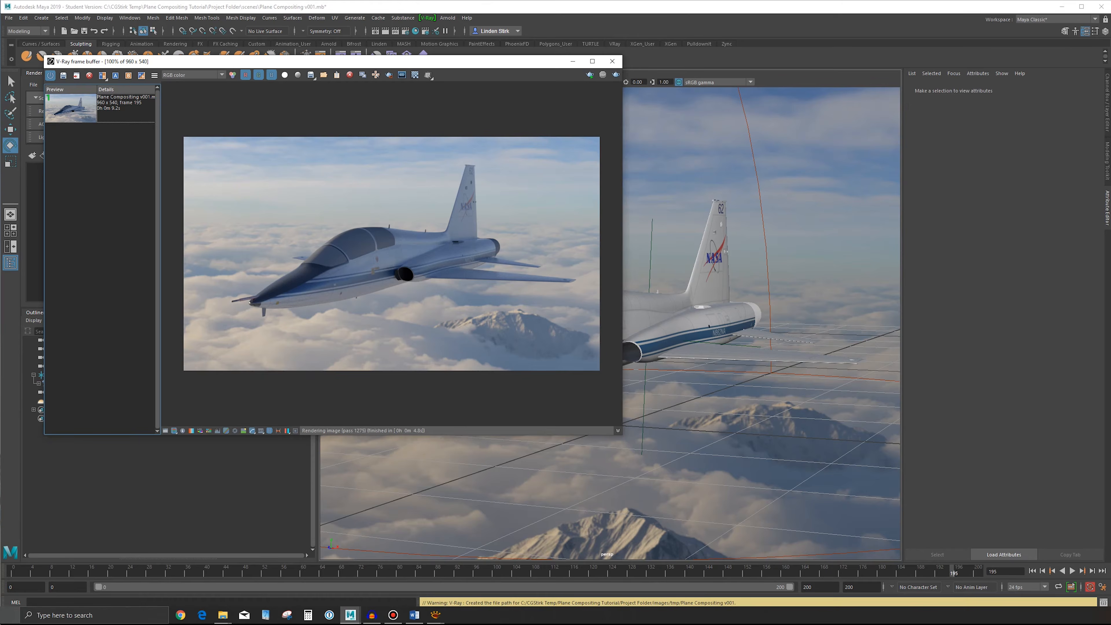
Step: Switch to Photoshop and examine the T-38_color.jpg texture, including the fuselage side views, tail markings, wings and part swatches
left_click(9, 615)
left_click(219, 530)
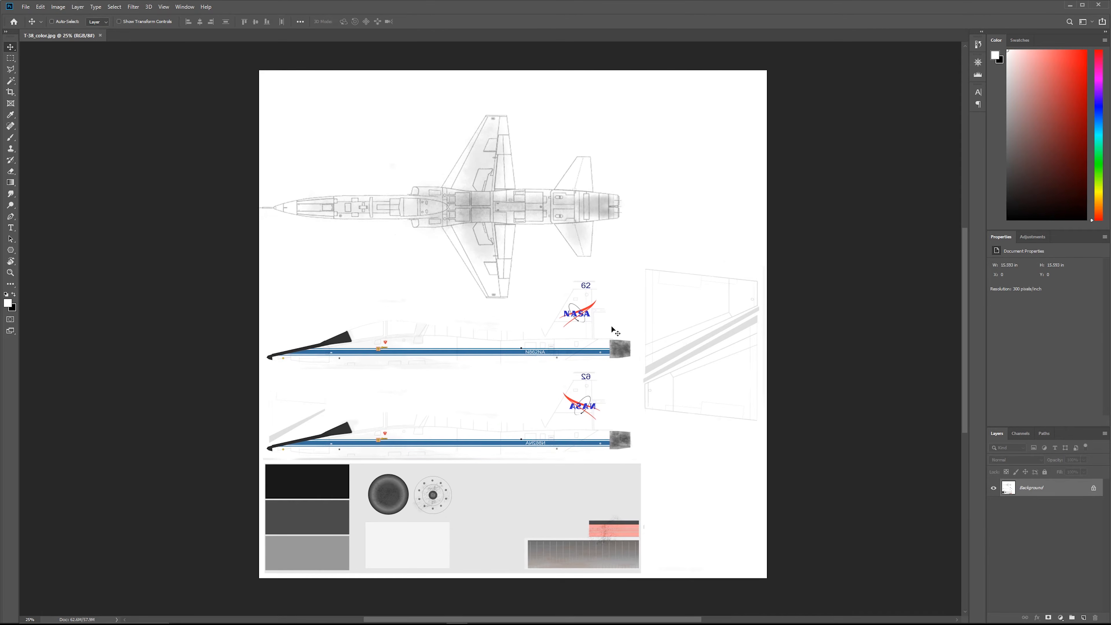
left_click(342, 371, "ctrl")
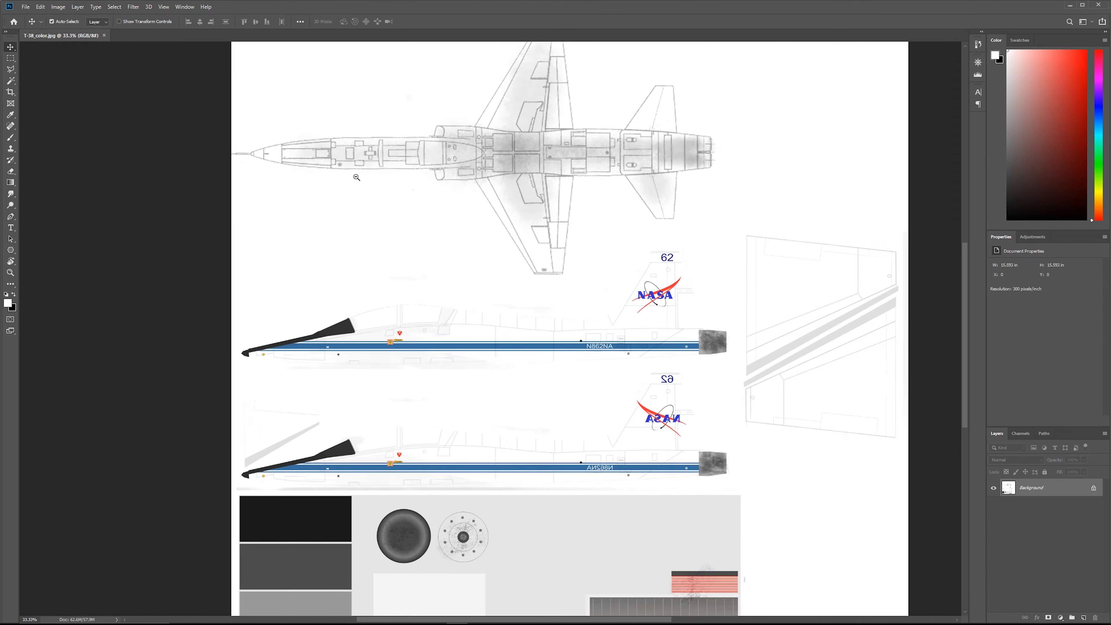
left_click(357, 177, "ctrl+alt")
left_click_drag(813, 319, 740, 231)
left_click(517, 466, "ctrl")
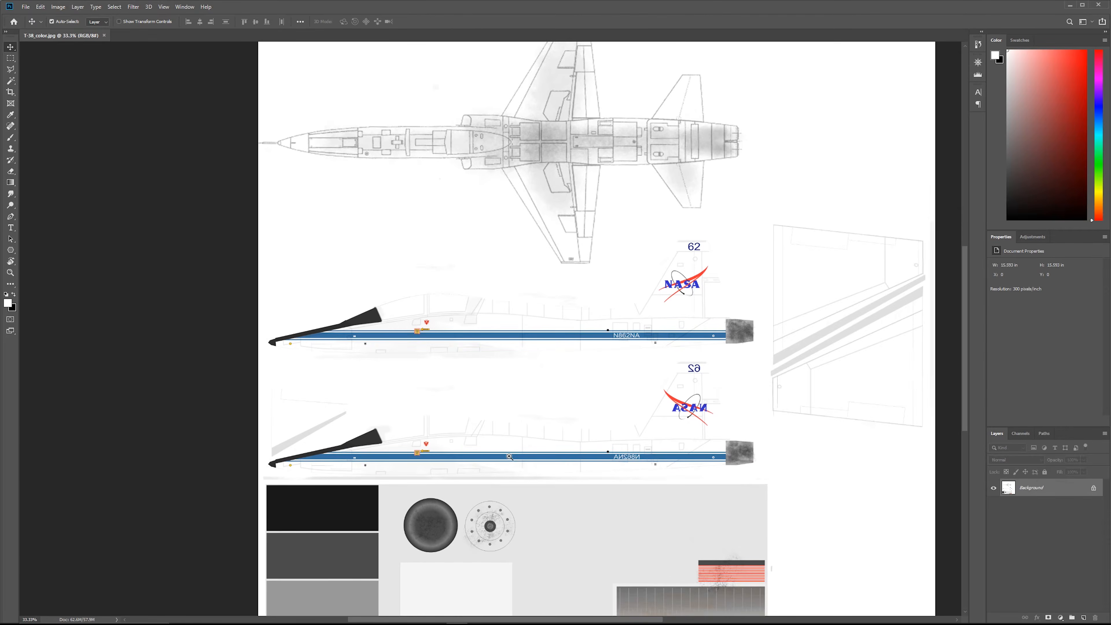
left_click_drag(509, 457, 515, 427)
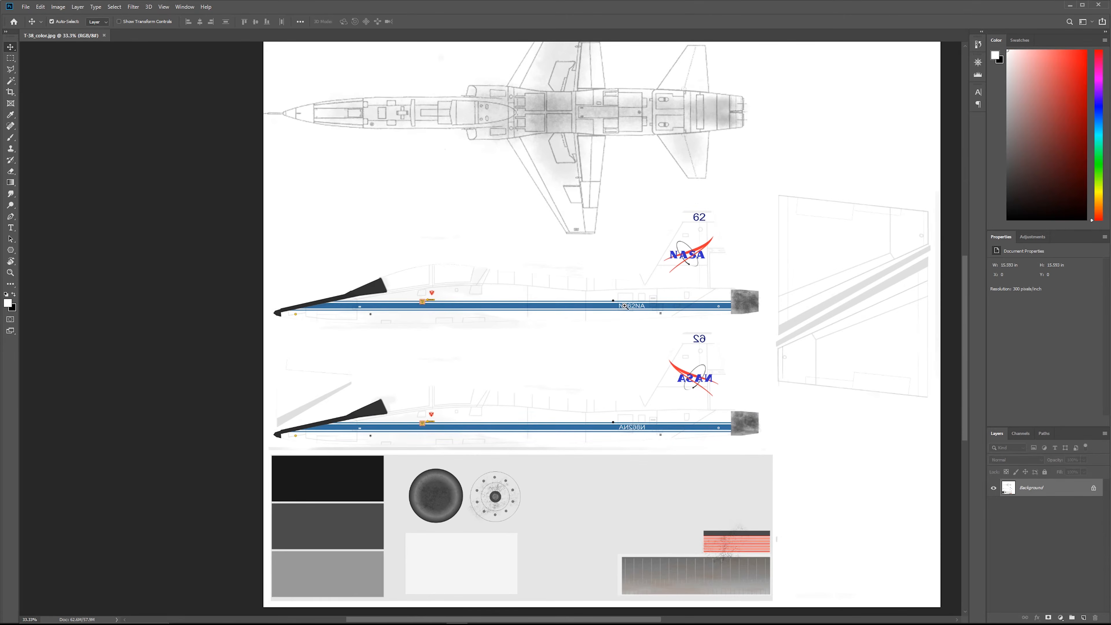
left_click(625, 306, "ctrl")
left_click_drag(530, 104, 521, 329)
left_click_drag(600, 488, 575, 213)
left_click_drag(637, 370, 691, 241)
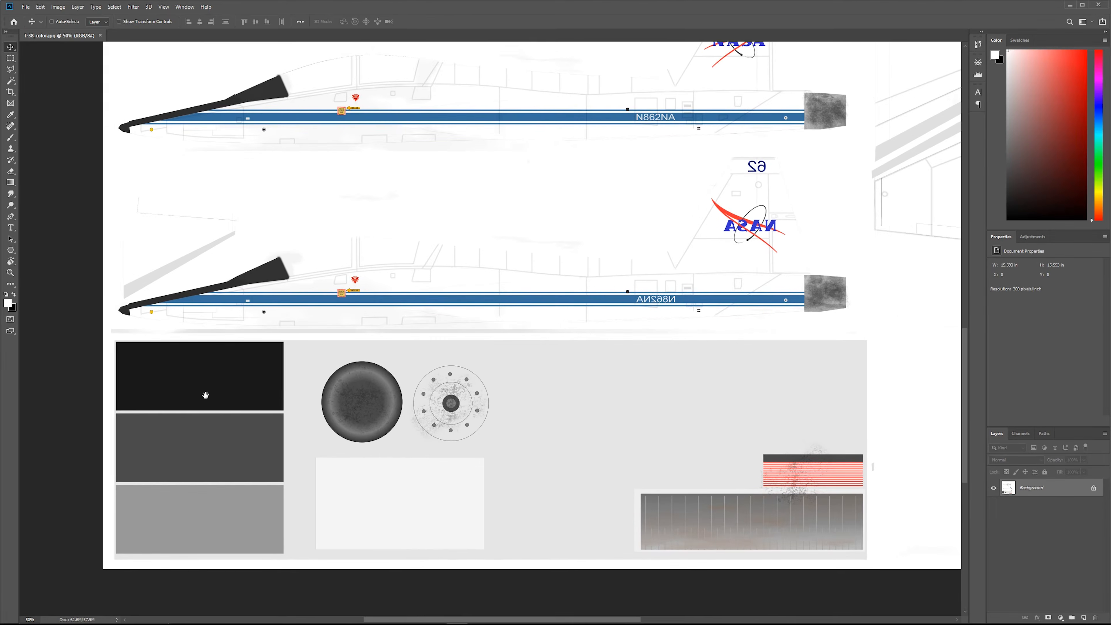
left_click_drag(742, 380, 769, 541)
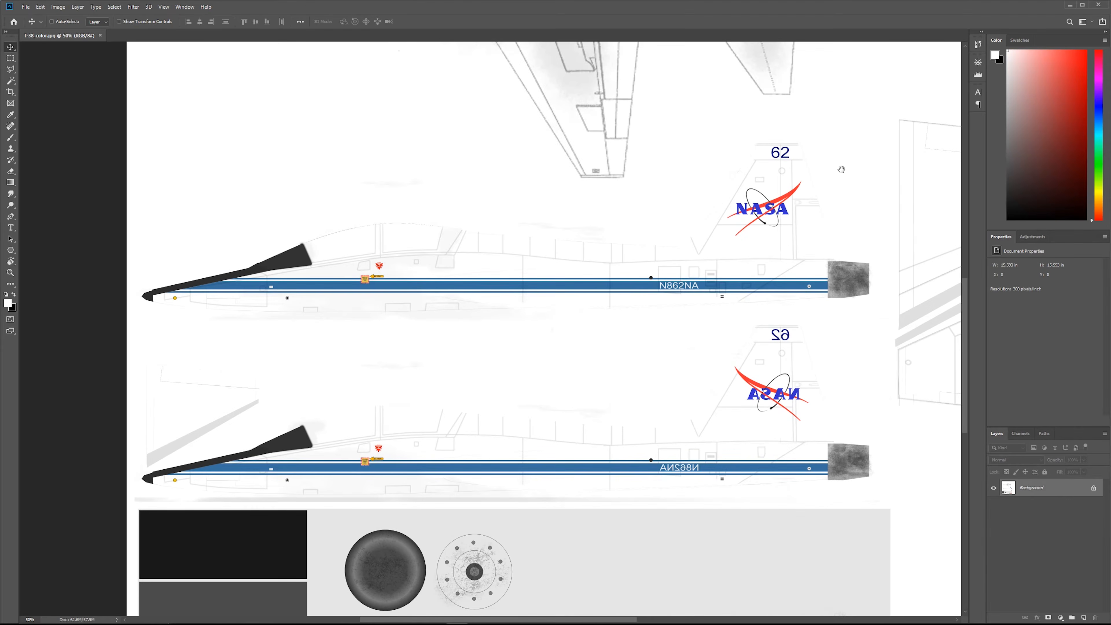
left_click_drag(841, 169, 732, 256)
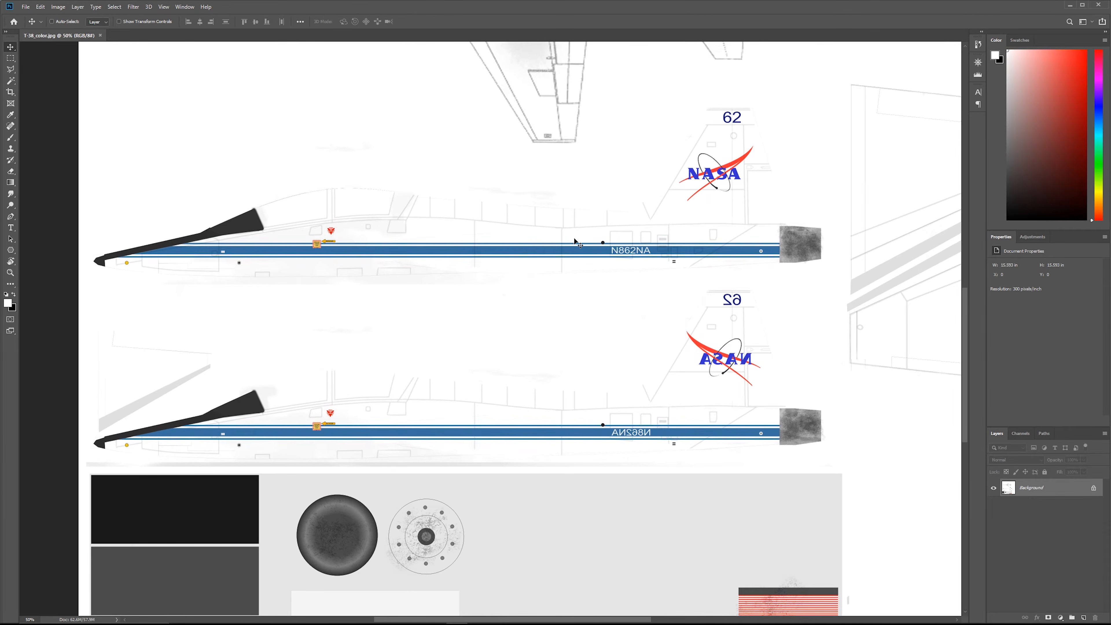
scroll(584, 241, "down", 2, "alt")
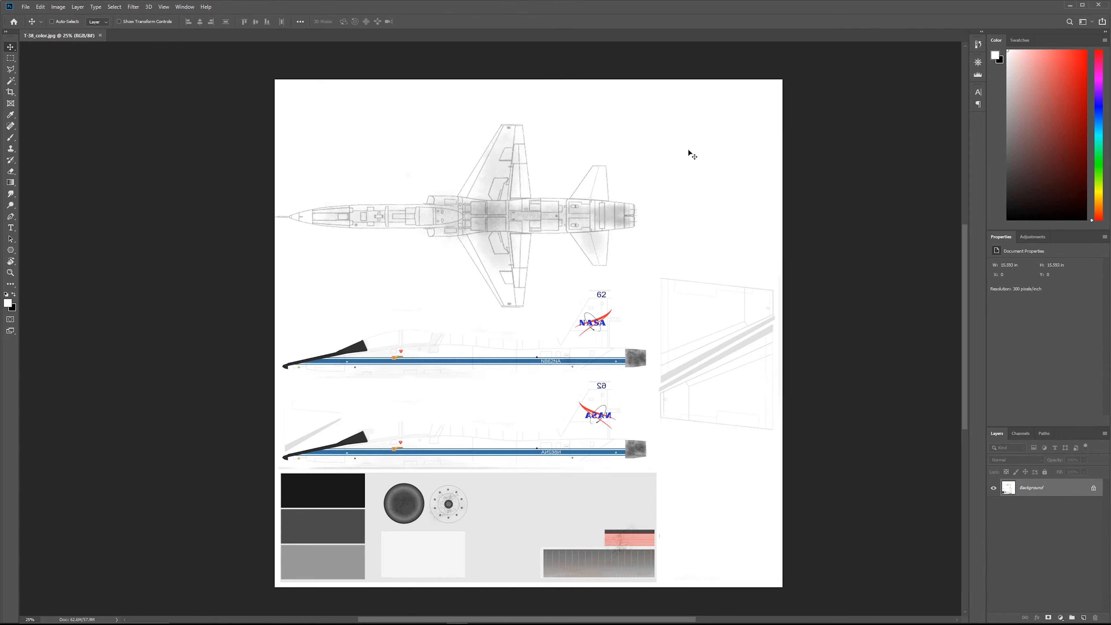
left_click_drag(689, 151, 702, 143)
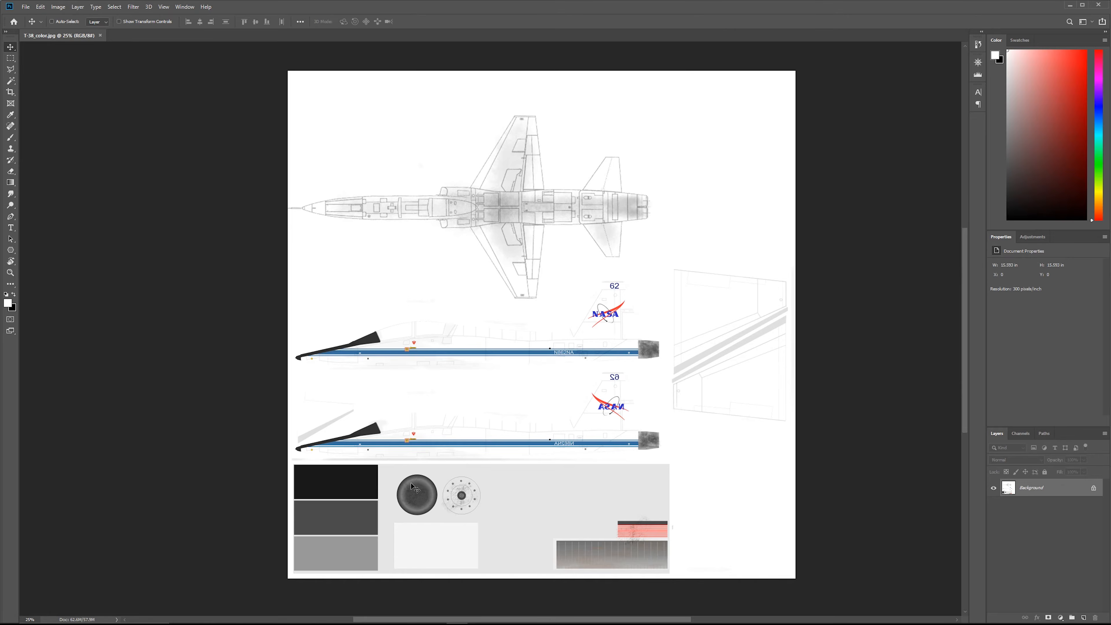
left_click_drag(561, 363, 595, 357)
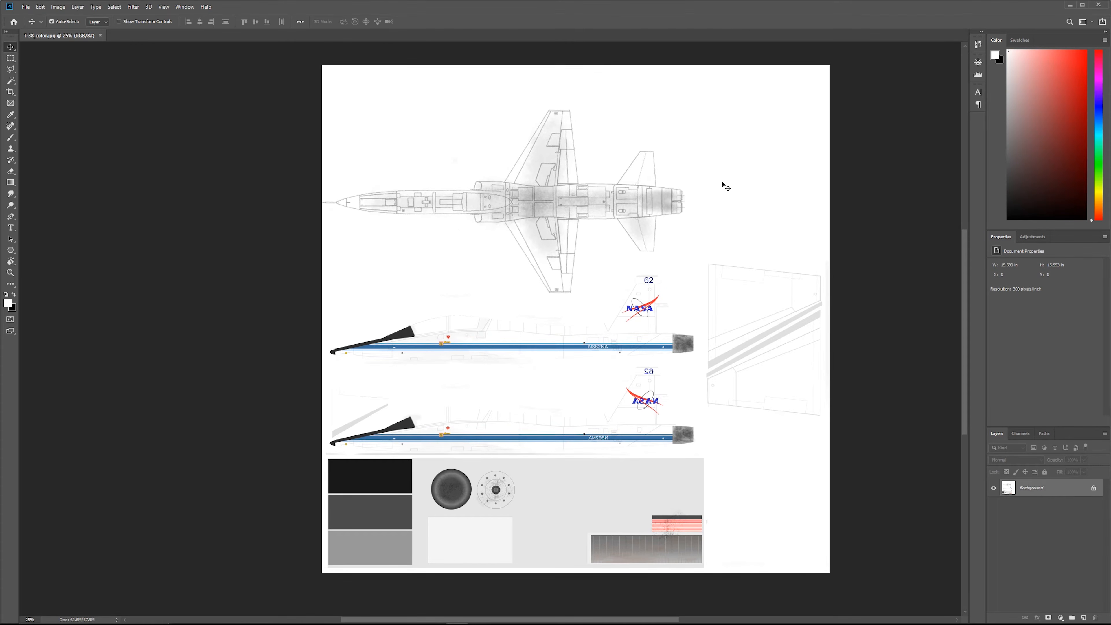
Step: Save a copy of the color texture as T-38_reflection.jpg in the project's sourceimages folder
key("ctrl+shift+s")
left_click_drag(737, 72, 656, 59)
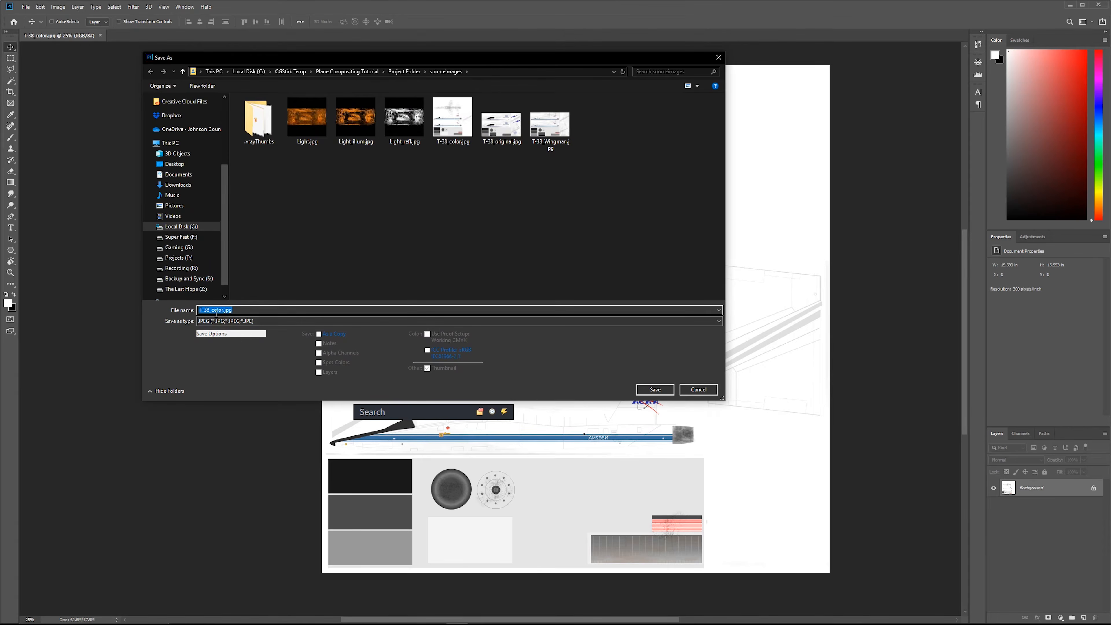
left_click_drag(224, 309, 210, 310)
type("reflection")
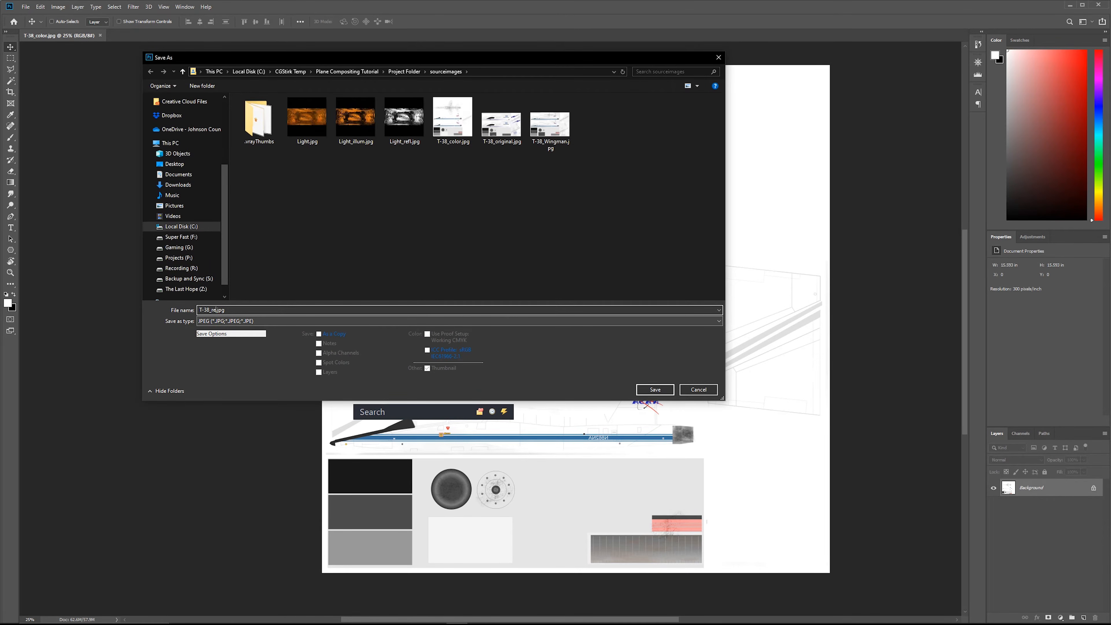
key("Return")
key("Return")
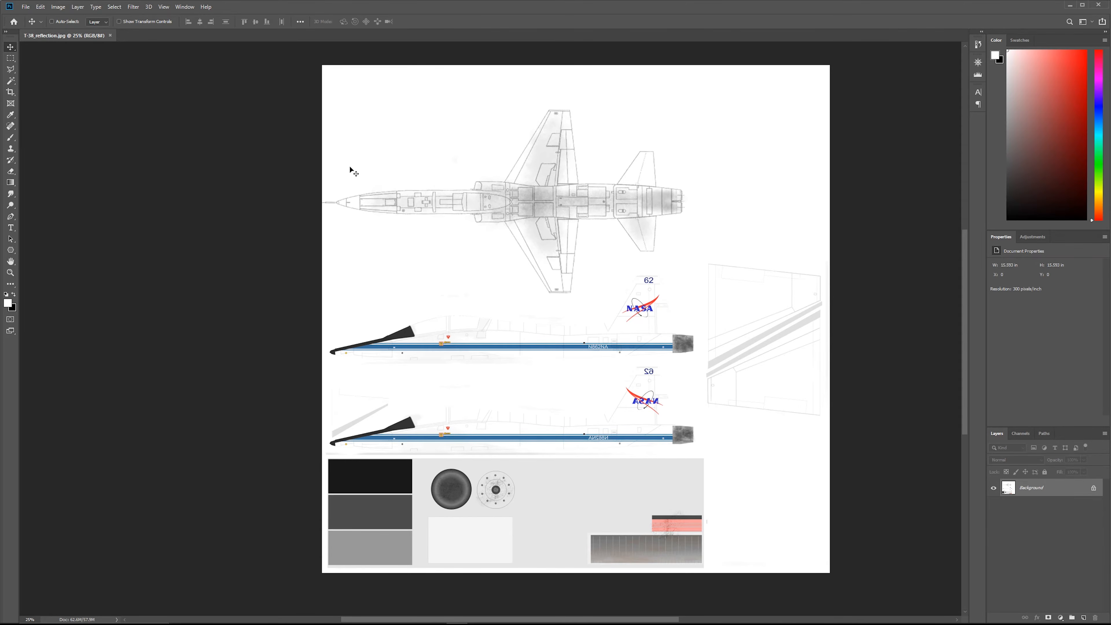
Step: Add a Hue/Saturation adjustment layer over the jet texture and set its saturation to -100
scroll(429, 412, "up", 2, "alt")
scroll(659, 264, "down", 1, "alt")
left_click_drag(592, 275, 547, 287)
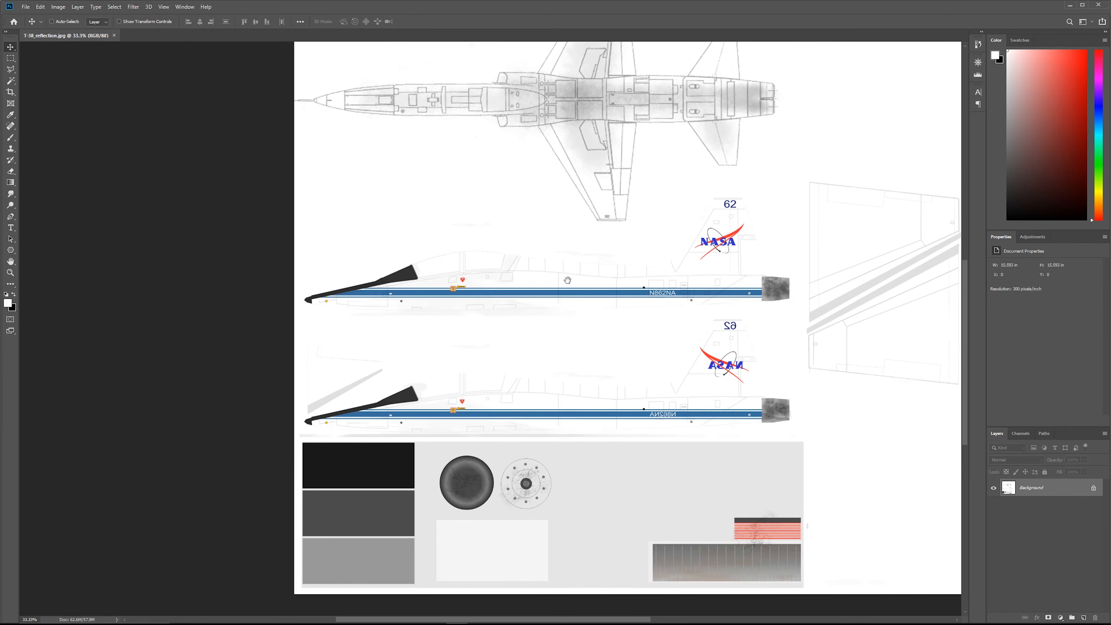
left_click(589, 265)
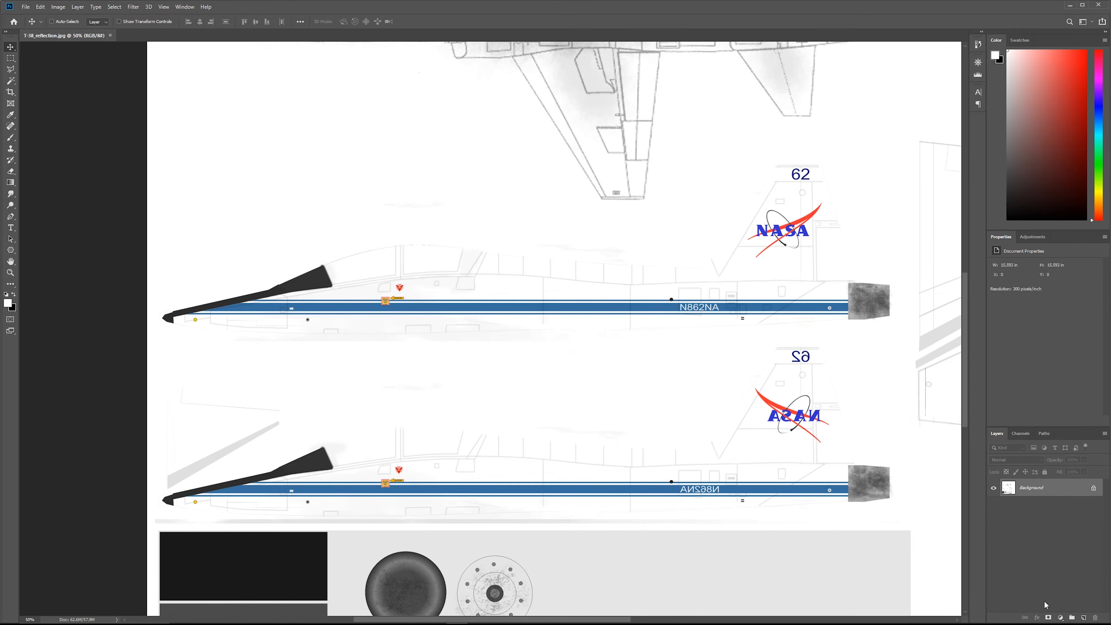
left_click(1062, 619)
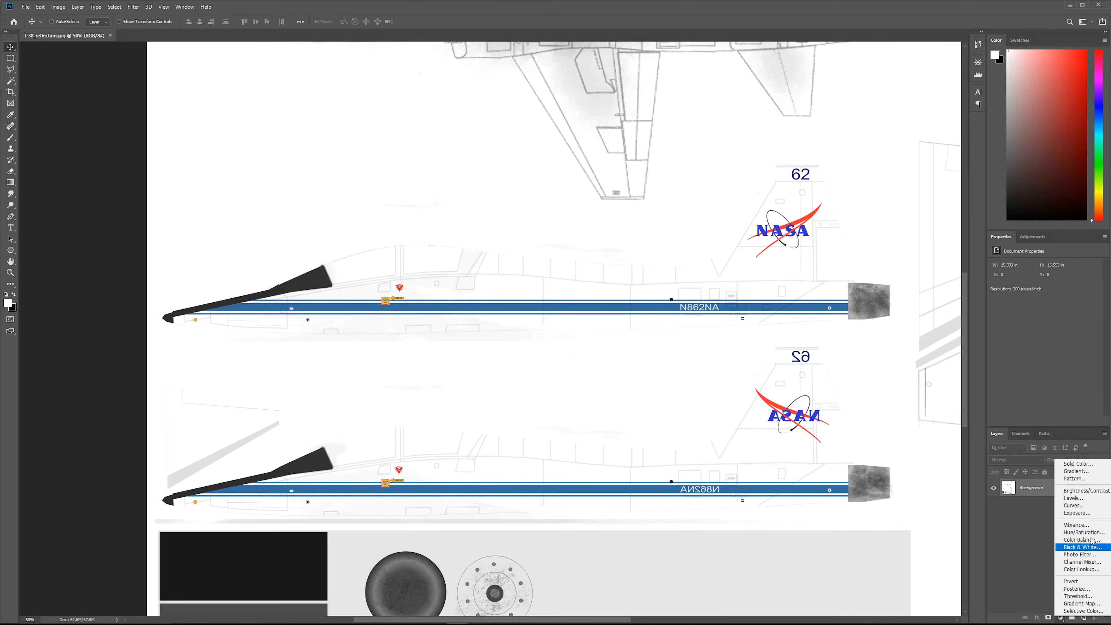
left_click(1075, 531)
left_click_drag(1043, 320, 986, 319)
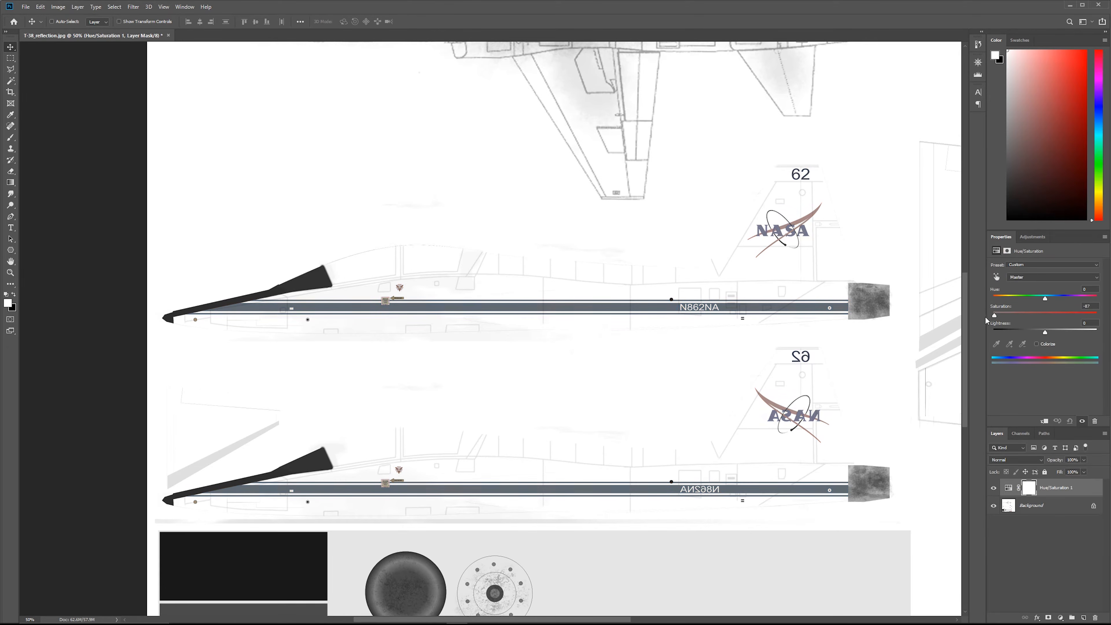
Step: Inspect the desaturated texture's top view, nose paint, fuselage stripe, decals and tail logos up close
left_click_drag(749, 276, 724, 456)
left_click(767, 254, "alt")
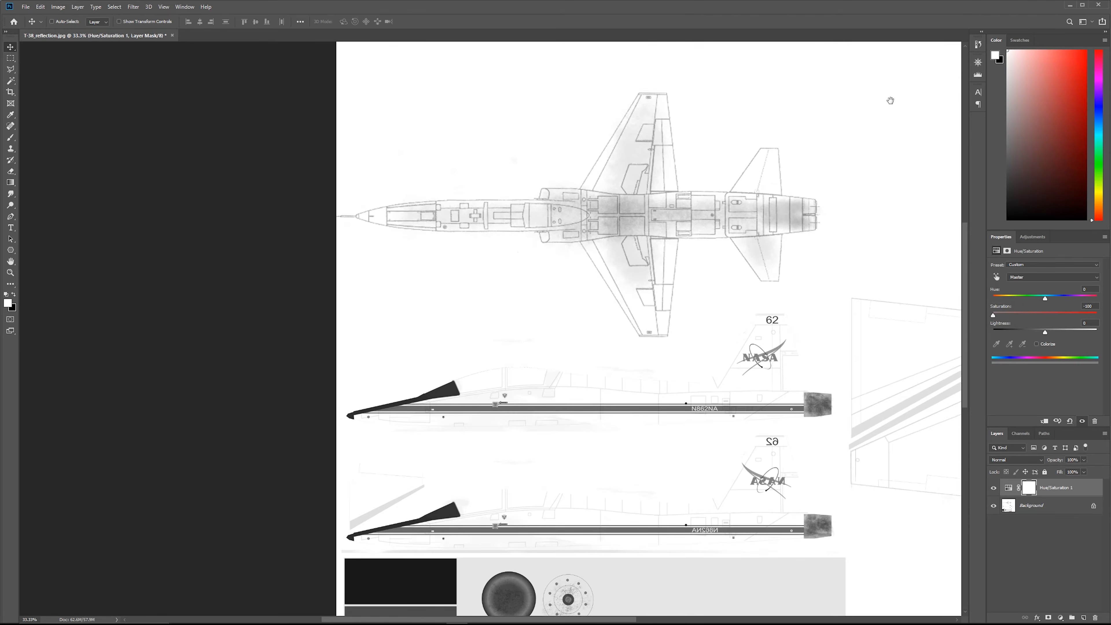
left_click_drag(864, 134, 800, 91)
left_click(791, 191, "ctrl")
left_click_drag(745, 209, 761, 203)
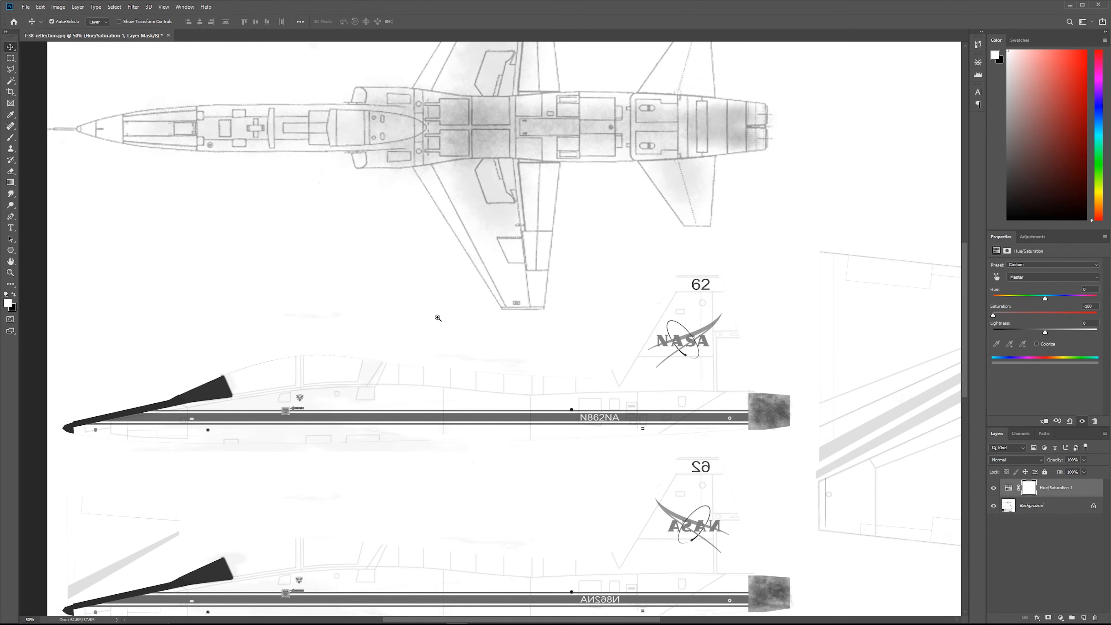
left_click_drag(715, 338, 772, 288)
left_click(771, 287, "ctrl")
left_click_drag(698, 374, 777, 348)
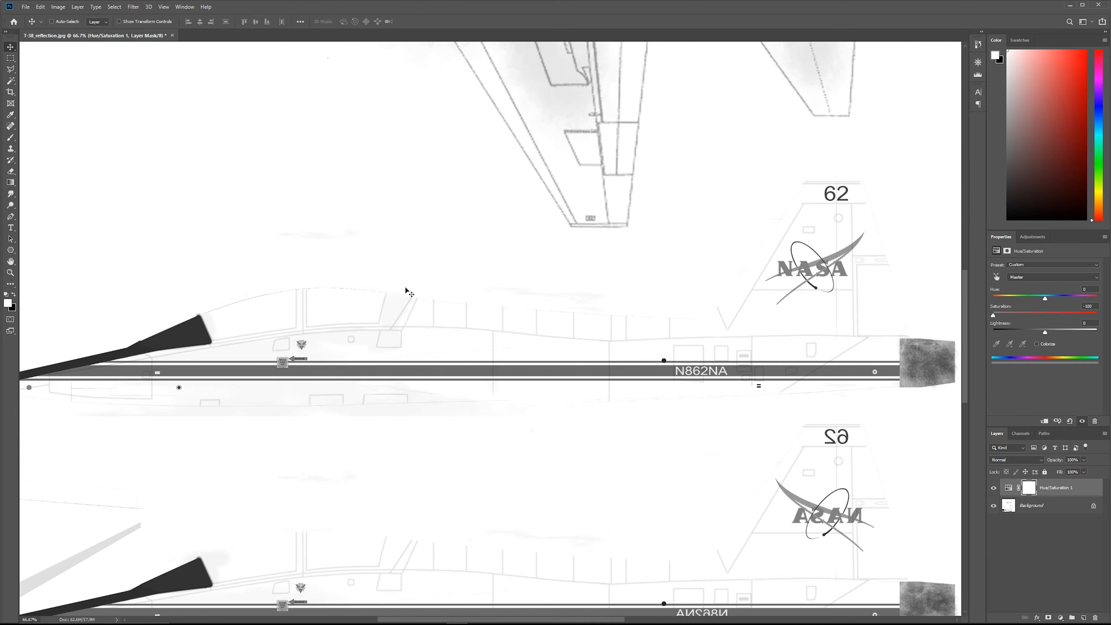
left_click_drag(324, 290, 407, 269)
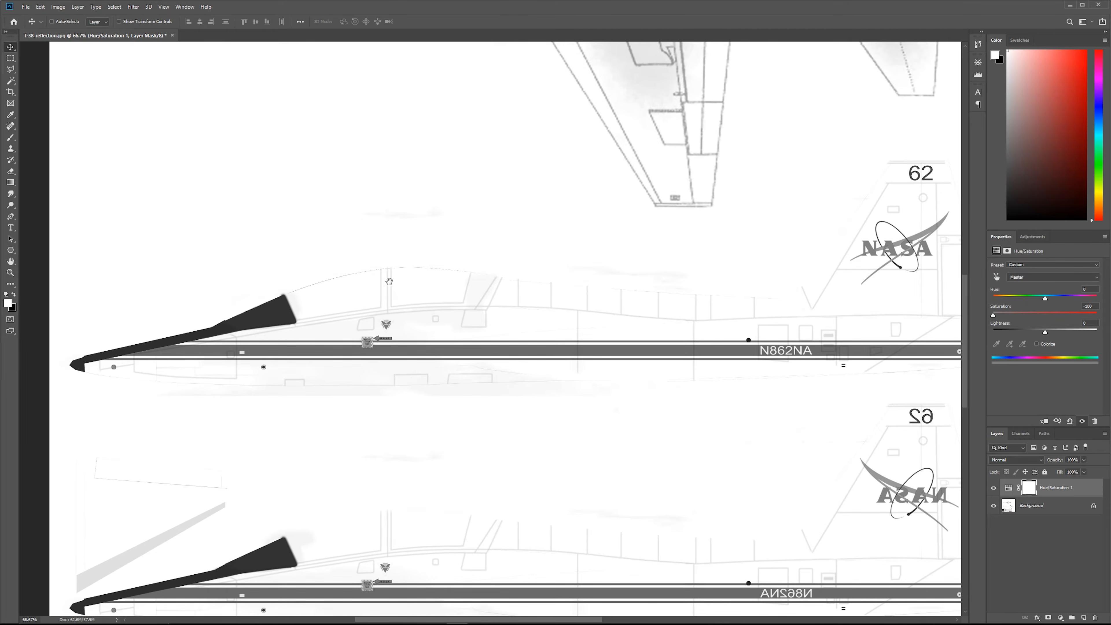
left_click(256, 300, "ctrl")
left_click_drag(246, 325, 375, 303)
left_click(200, 315, "ctrl")
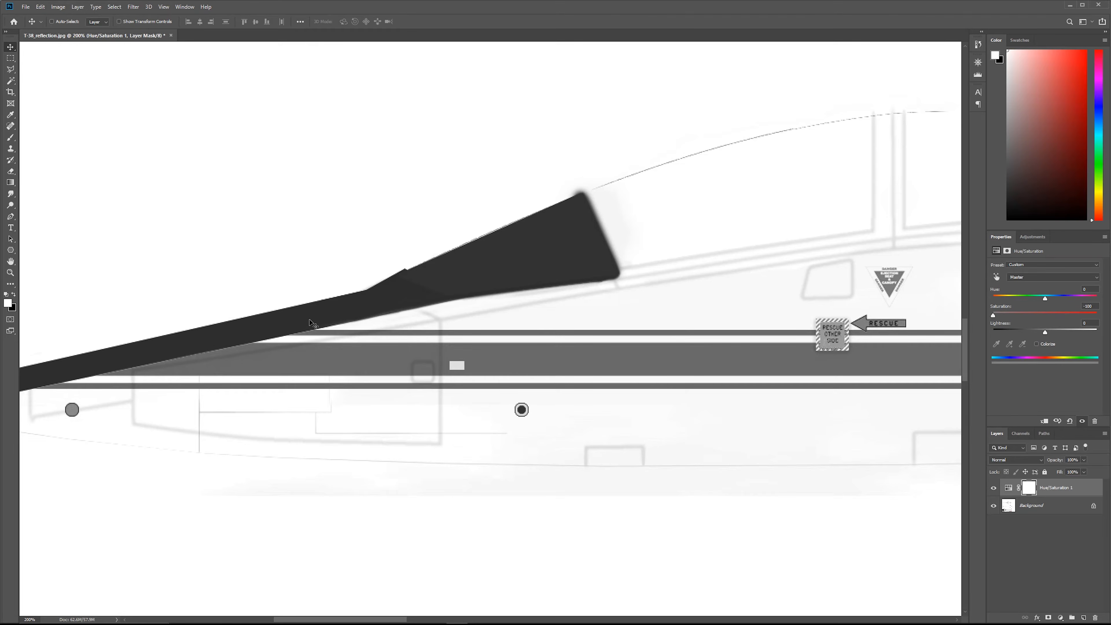
left_click_drag(510, 353, 211, 341)
left_click_drag(813, 329, 267, 406)
left_click_drag(791, 51, 708, 204)
left_click_drag(568, 376, 789, 265)
left_click(774, 284, "alt")
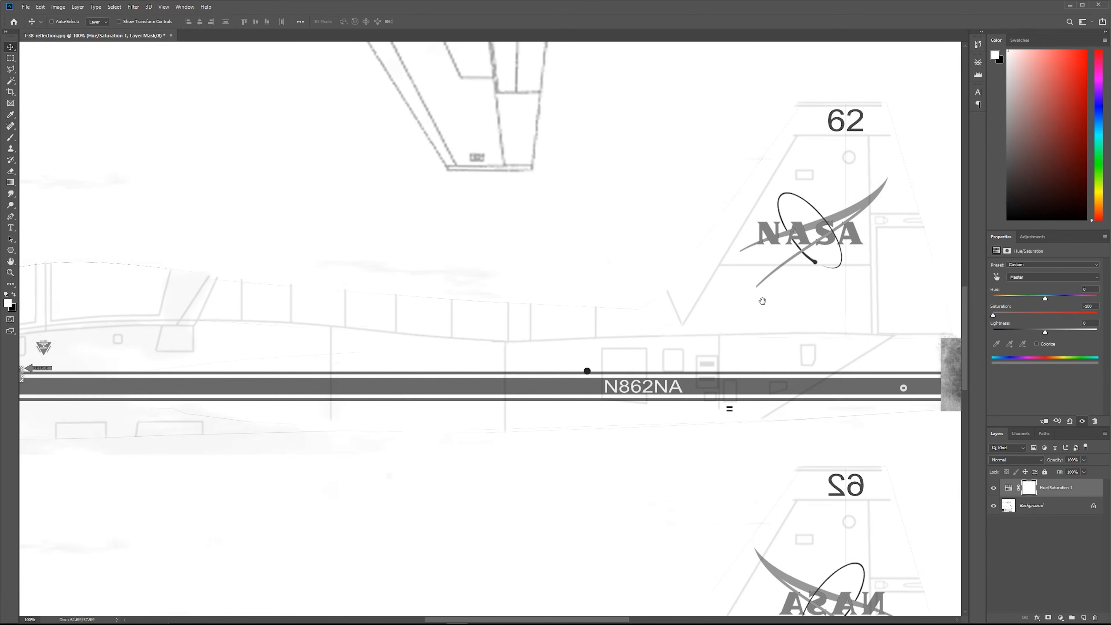
left_click_drag(762, 301, 700, 154)
left_click(833, 220, "alt")
left_click(833, 220, "alt")
left_click(838, 230, "ctrl")
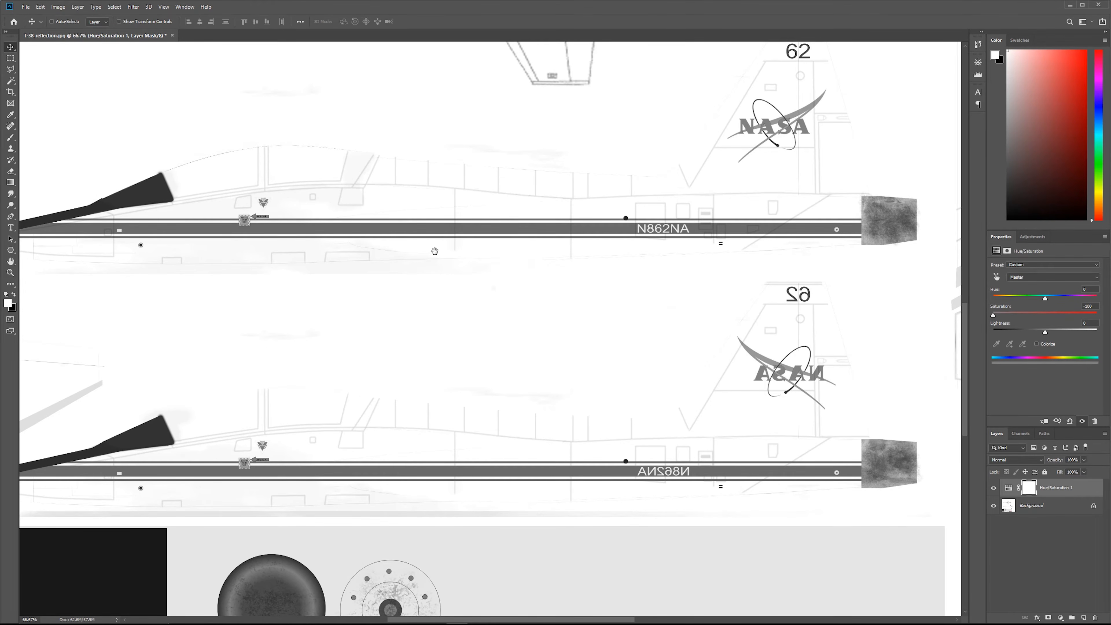
left_click_drag(435, 251, 575, 313)
Step: Add a new empty layer directly above the Background layer
left_click(1074, 509)
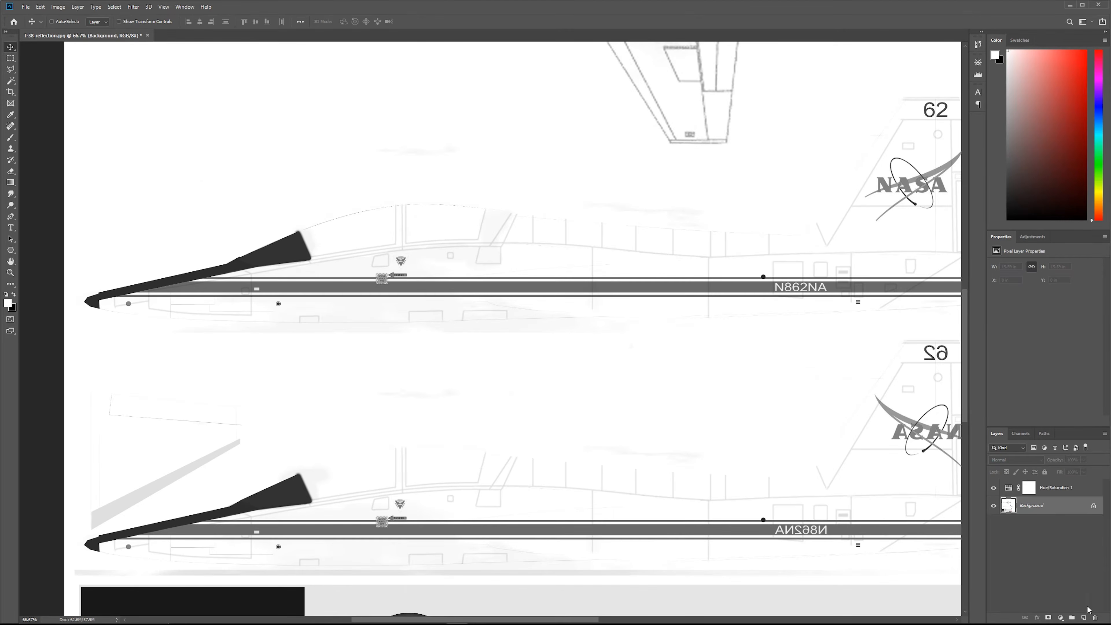
left_click(1084, 617)
left_click(407, 276, "ctrl")
key("m")
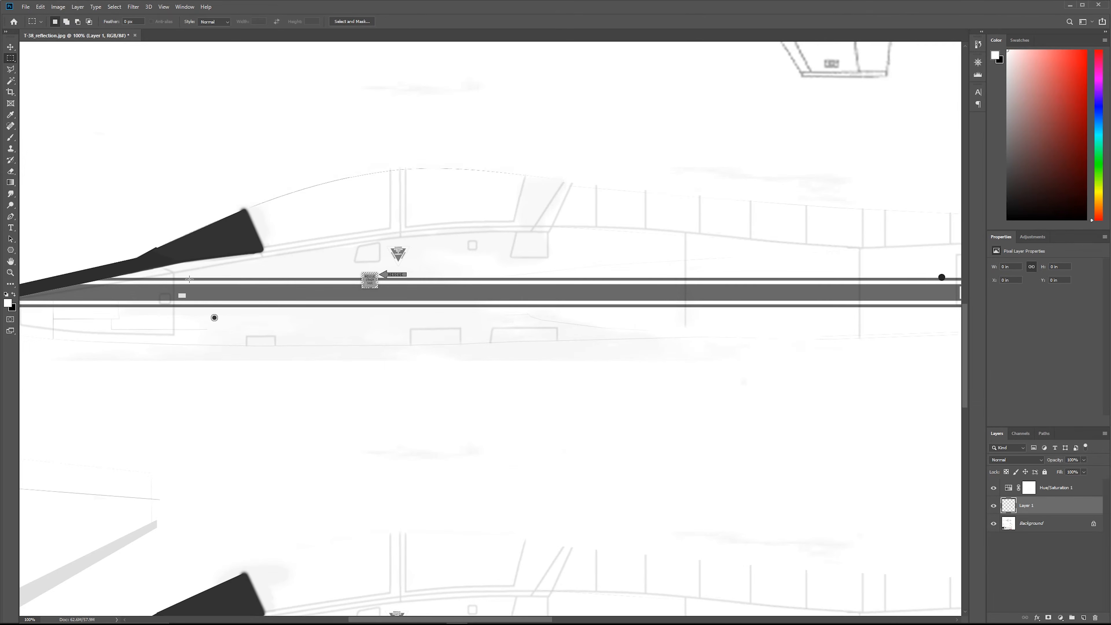
left_click_drag(193, 276, 835, 308)
left_click_drag(180, 276, 92, 308)
key("ctrl+d")
Step: Select the dark stripe along the upper side view's fuselage by colour and fill it with white on the new layer
left_click(206, 283, "ctrl")
key("w")
left_click_drag(901, 328, 467, 329)
left_click(468, 329, "alt")
left_click(589, 326)
left_click(611, 311, "shift")
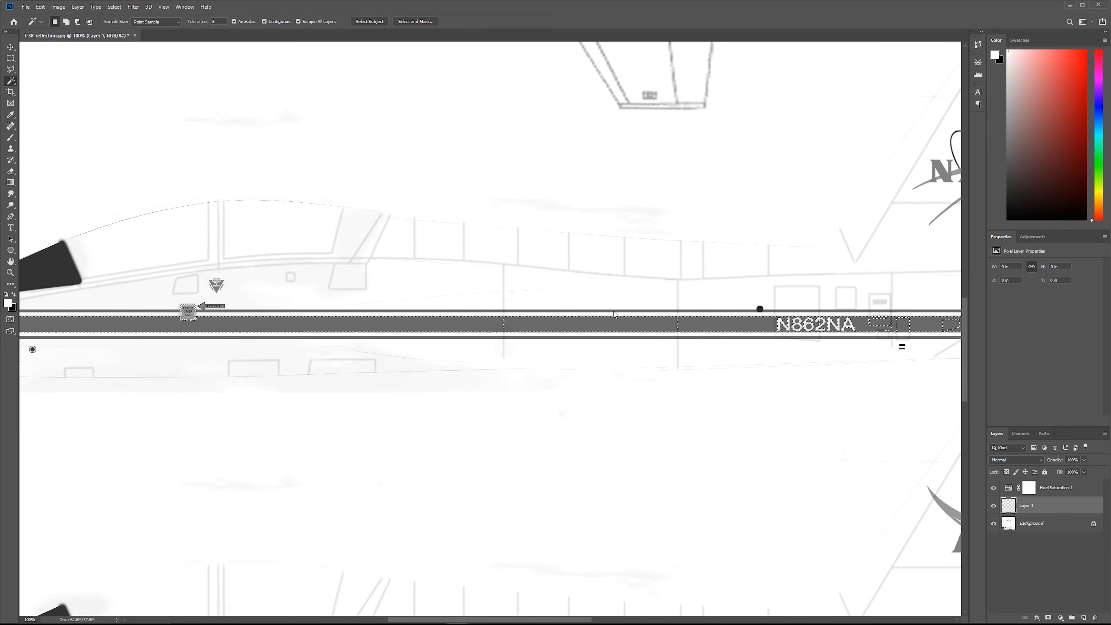
left_click(611, 340, "shift")
key("b")
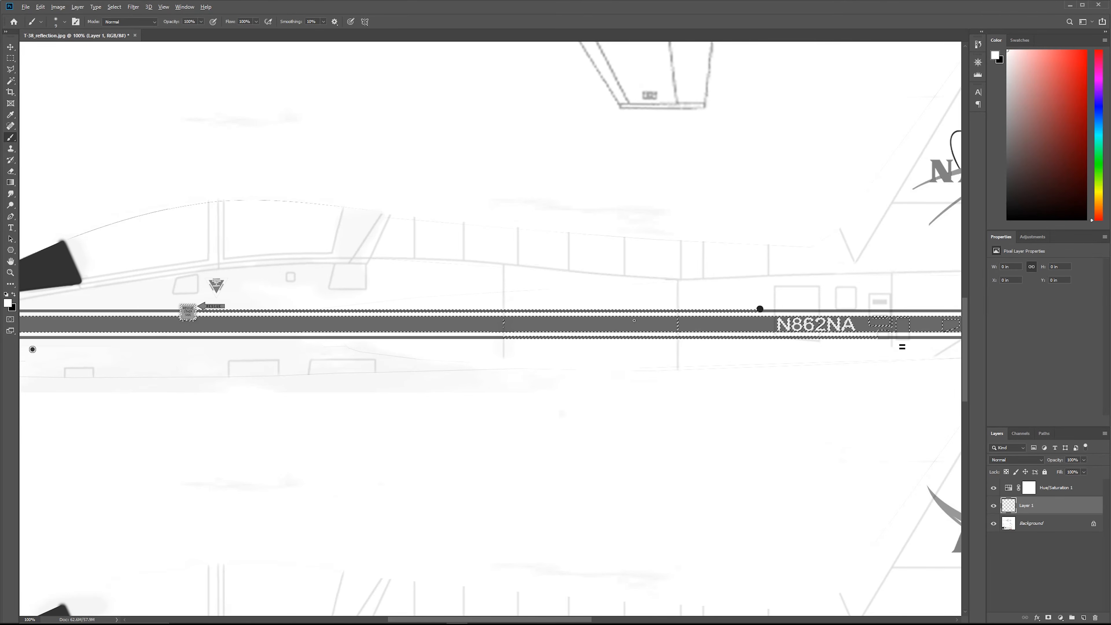
key("alt+BackSpace")
key("ctrl+d")
Step: Select the nose's black anti-glare panel together with the thin border stripes on the upper side view and fill them with white
left_click_drag(889, 284, 546, 293)
key("w")
left_click(302, 316, "ctrl")
left_click_drag(246, 315, 827, 311)
key("w")
left_click_drag(258, 275, 575, 291)
left_click(572, 298)
left_click_drag(277, 298, 533, 293)
left_click(516, 347, "shift")
left_click(450, 295, "shift")
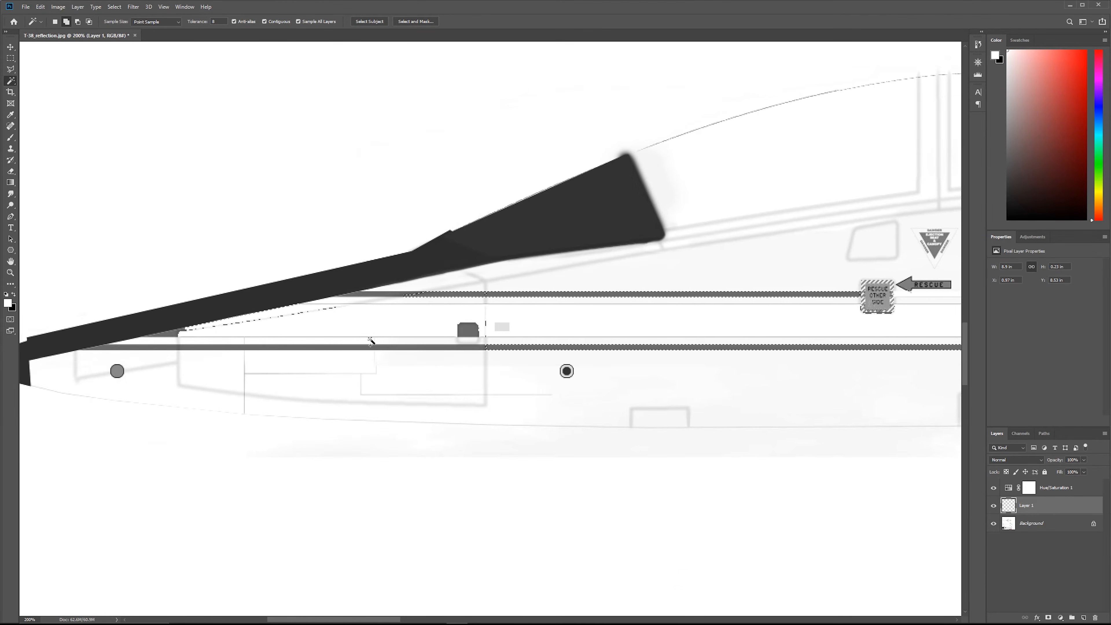
left_click(298, 347, "shift")
left_click(564, 232, "shift")
key("alt+BackSpace")
key("ctrl+d")
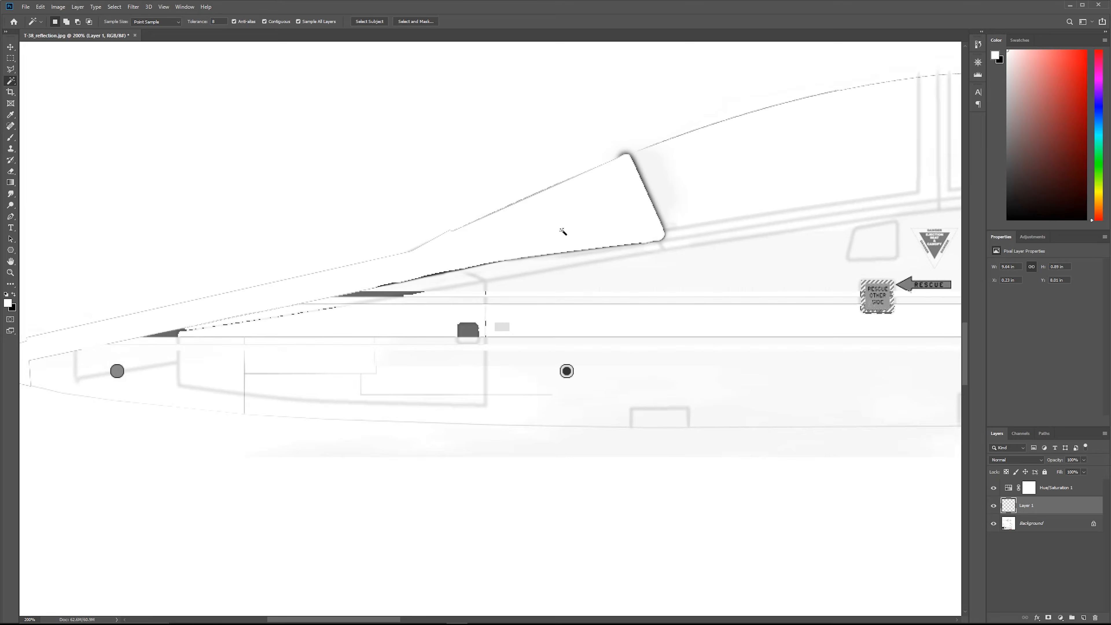
Step: Fill the leftover dark stripe fragment beneath the anti-glare panel with white
left_click(388, 294)
key("alt+BackSpace")
key("ctrl+d")
Step: Outline the ejection-seat warning triangle below the canopy and fill the outlined area with white
left_click_drag(568, 327, 98, 325)
left_click(503, 249, "ctrl")
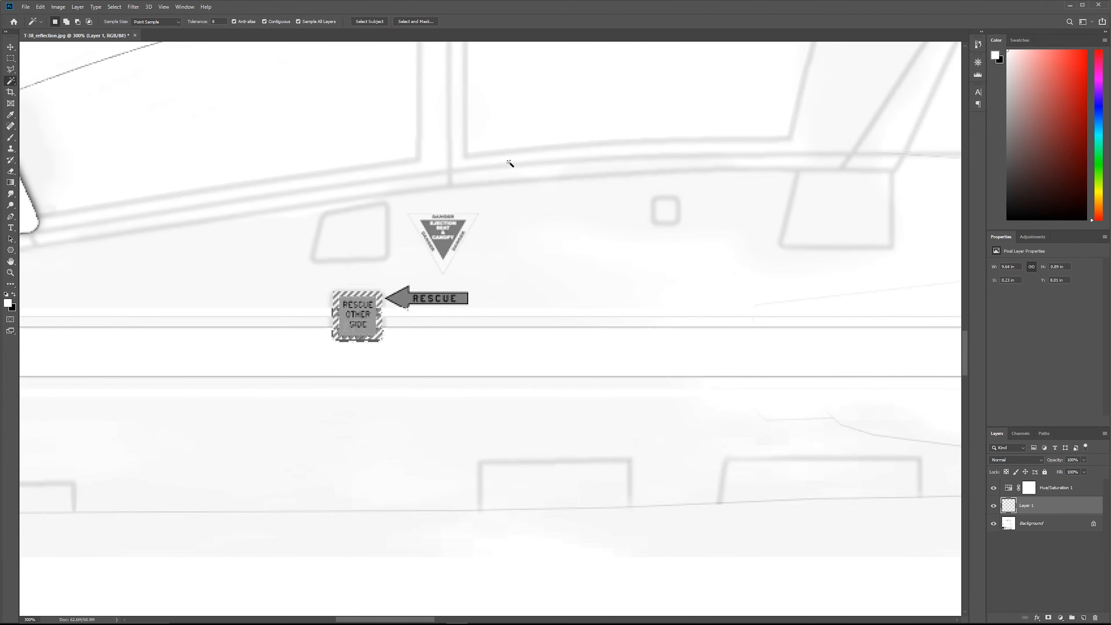
key("l")
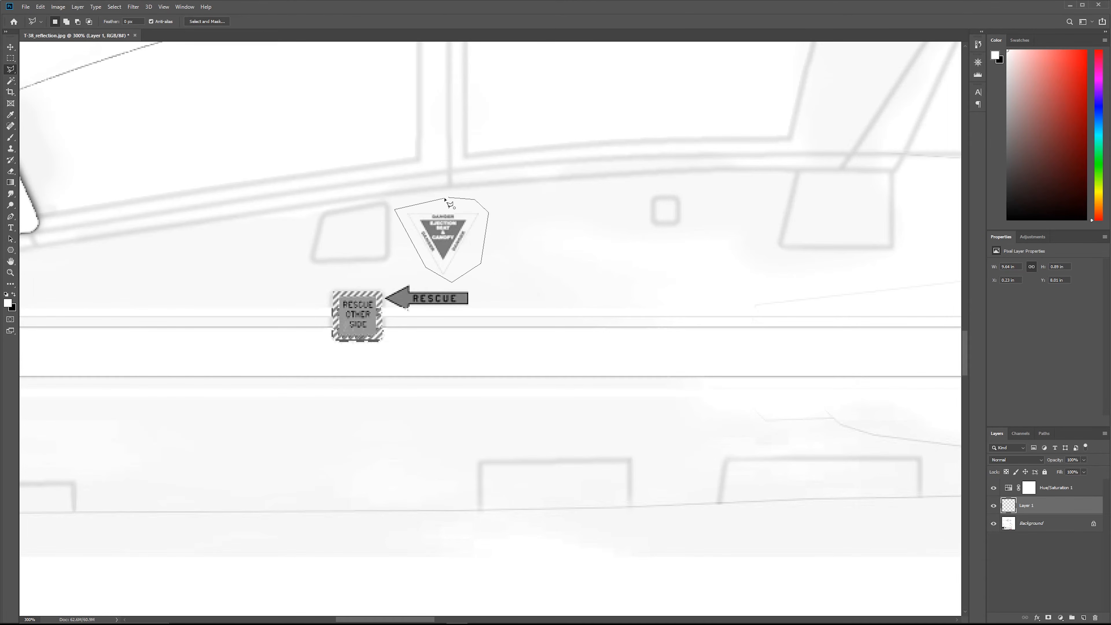
key("alt+BackSpace")
key("ctrl+d")
key("ctrl+shift+d")
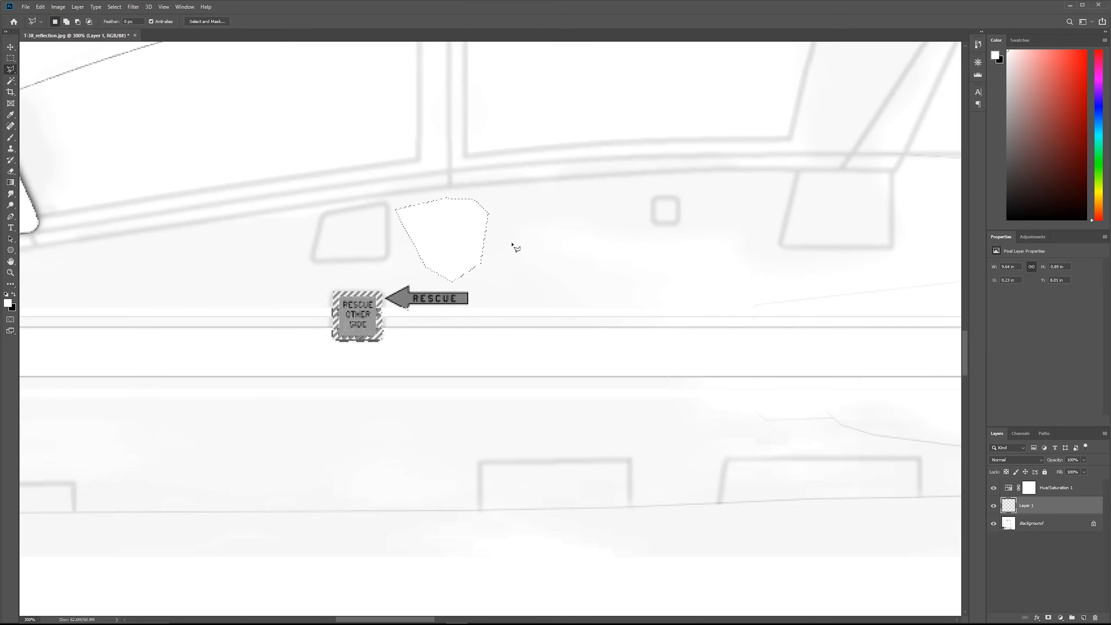
Step: Paint and clone out the RESCUE arrow and RESCUE OTHER SIDE decals, matching the surrounding fuselage shading
key("b")
mouse_move(502, 293)
left_mouse_down()
mouse_move(343, 293)
mouse_move(523, 300)
mouse_move(295, 304)
mouse_move(381, 314)
left_mouse_up()
mouse_move(335, 342)
left_mouse_down()
mouse_move(361, 339)
mouse_move(359, 324)
mouse_move(405, 325)
left_mouse_up()
key("s")
left_click(630, 323, "alt")
key("ctrl+z")
key("0")
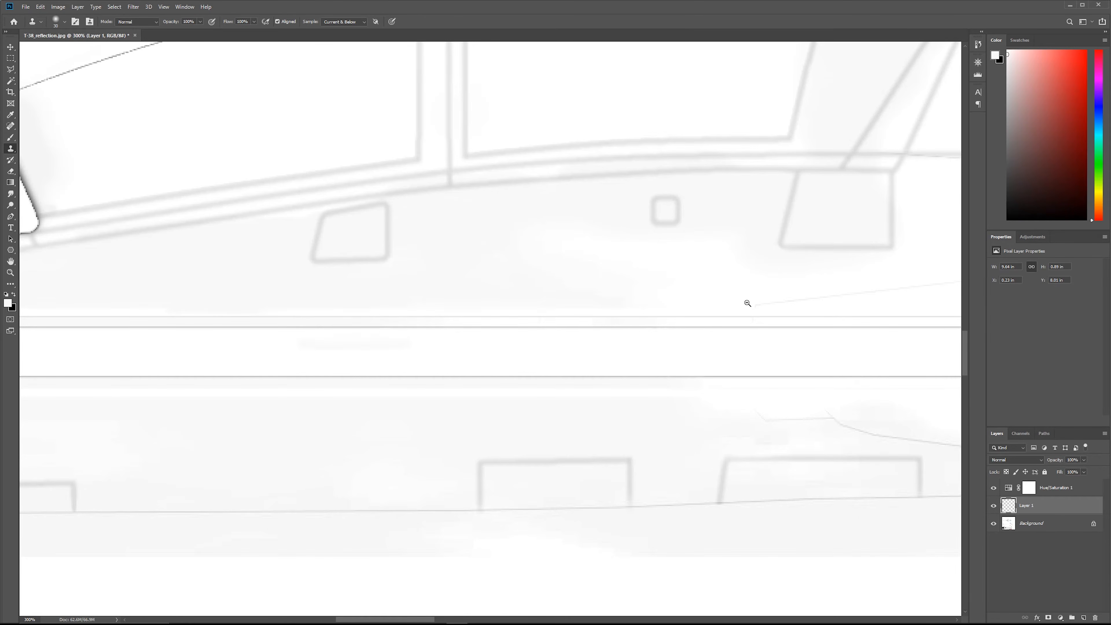
Step: Paint out the aircraft registration lettering and the nearby black dot on the rear fuselage of the upper side view
key("ctrl+minus")
mouse_move(770, 301)
left_mouse_down()
mouse_move(245, 285)
mouse_move(258, 287)
left_mouse_up()
left_click_drag(640, 296, 529, 327)
key("ctrl+plus")
key("b")
left_click_drag(367, 329, 378, 338)
mouse_move(428, 364)
left_mouse_down()
mouse_move(551, 368)
mouse_move(482, 388)
mouse_move(622, 368)
mouse_move(402, 334)
left_mouse_up()
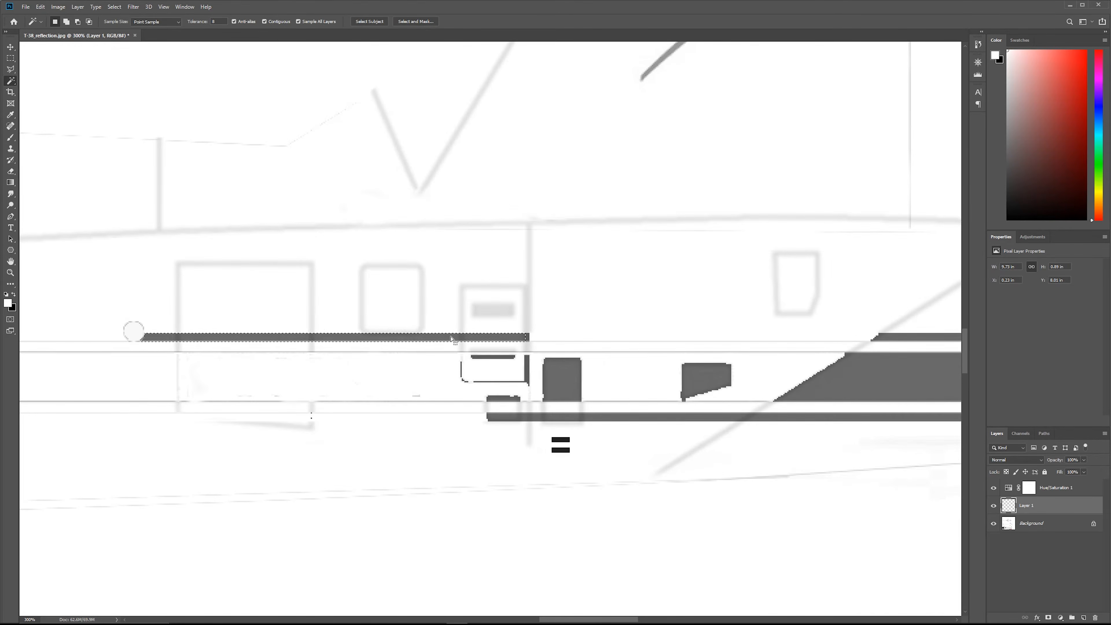
Step: Remove the upper thin stripe fragment on the rear fuselage and paint out the dark remnants around the small access panel
key("w")
key("s")
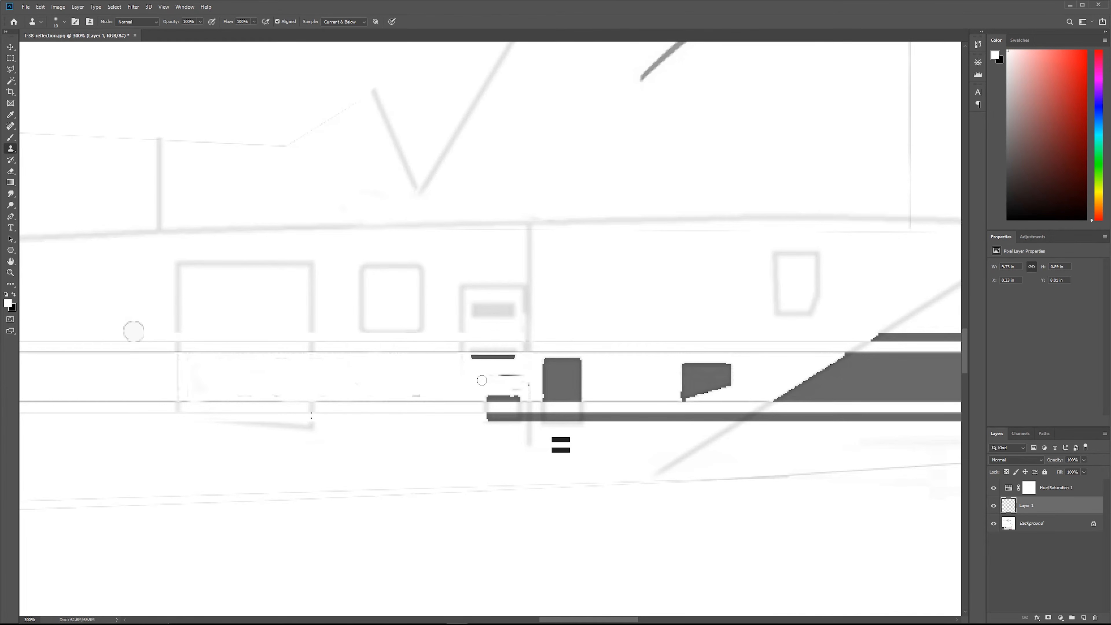
key("b")
mouse_move(482, 381)
left_mouse_down()
mouse_move(522, 378)
mouse_move(516, 358)
left_mouse_up()
mouse_move(520, 392)
left_mouse_down()
mouse_move(499, 391)
mouse_move(524, 398)
left_mouse_up()
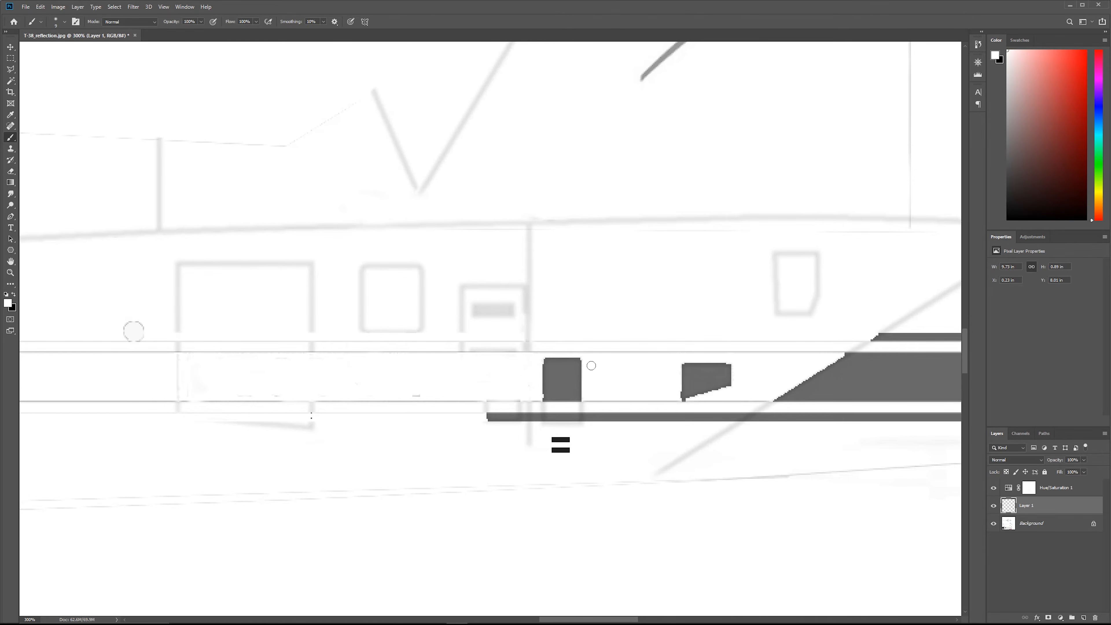
Step: Clear the leftover dark blocks and the remaining stripe sections leading up to the exhaust of the upper side view
key("m")
left_click_drag(599, 354, 535, 401)
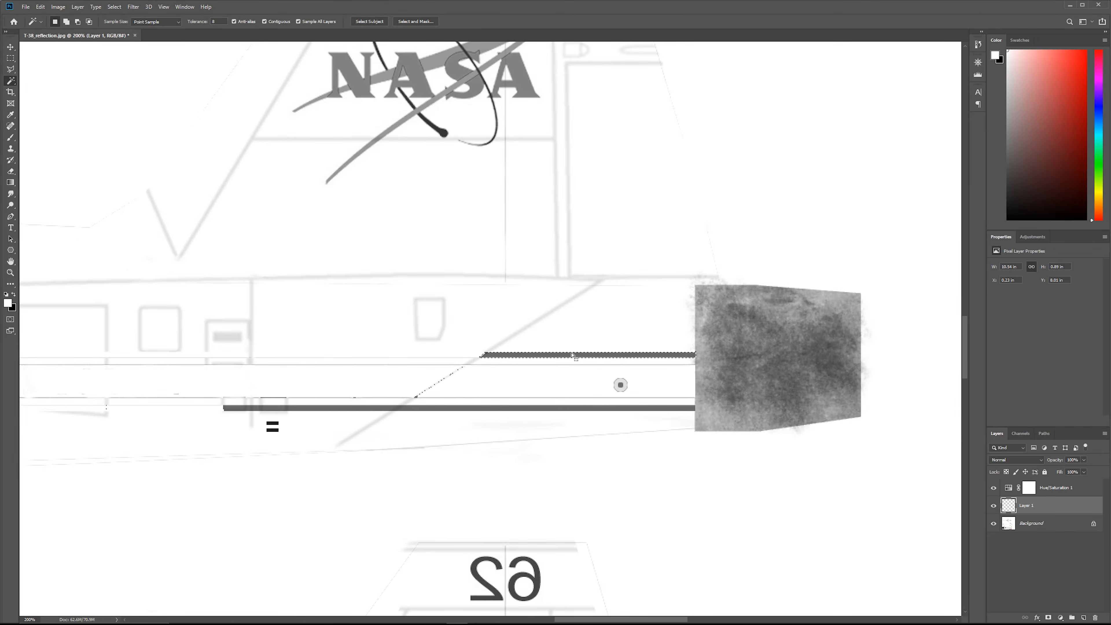
key("b")
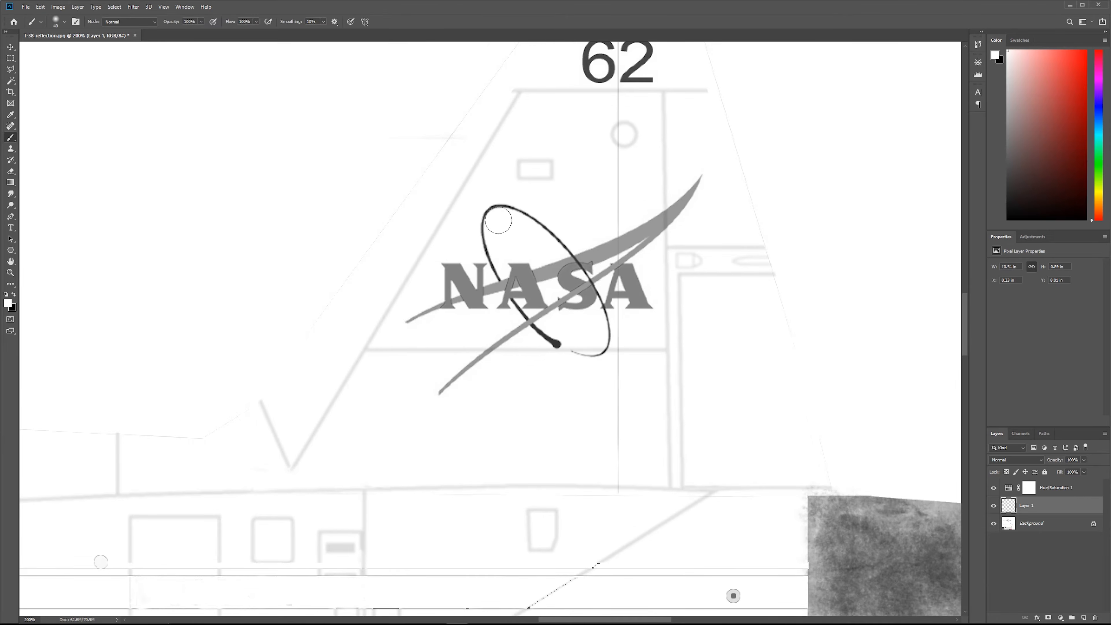
Step: Cover most of the NASA logo on the upper tail fin with white-filled rectangular selections, keeping the panel lines
left_click_drag(499, 220, 590, 291)
key("ctrl+z")
key("m")
left_click_drag(718, 156, 680, 238)
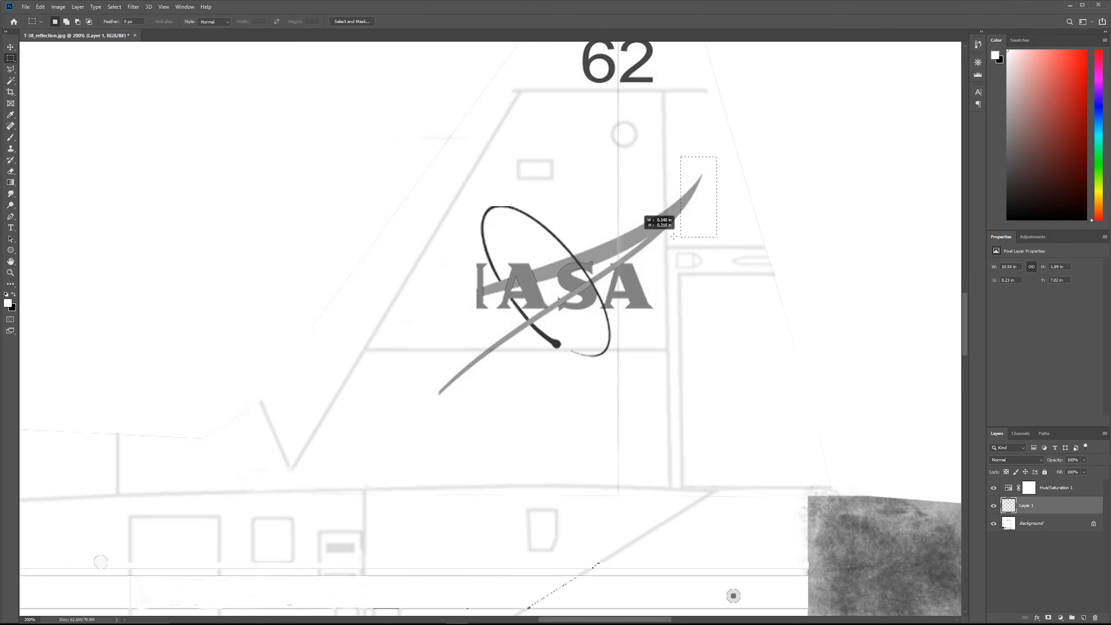
key("alt+BackSpace")
left_click_drag(663, 143, 619, 263)
key("alt+BackSpace")
mouse_move(601, 399)
left_mouse_down()
mouse_move(374, 353)
mouse_move(386, 353)
left_mouse_up()
key("alt+BackSpace")
key("ctrl+d")
Step: Clone clean sections of the fin's horizontal and vertical panel lines over the leftover logo marks
key("b")
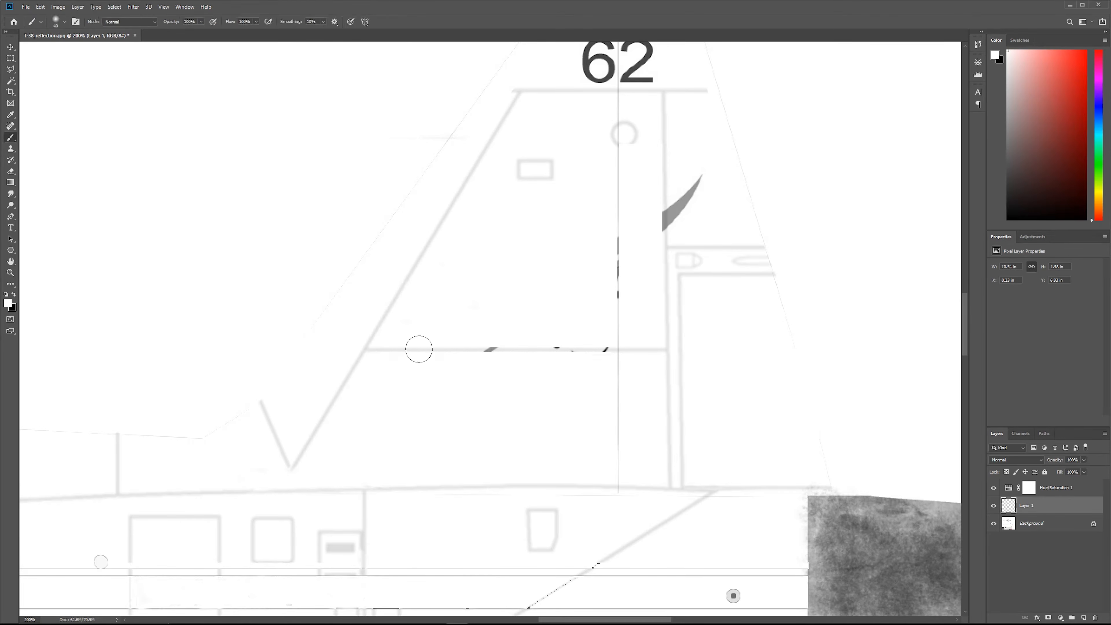
left_click(418, 349, "alt")
key("s")
scroll(543, 354, "up", 1, "alt")
left_click(456, 348)
left_click_drag(456, 348, 641, 348)
key("bracketleft")
key("bracketleft")
key("bracketleft")
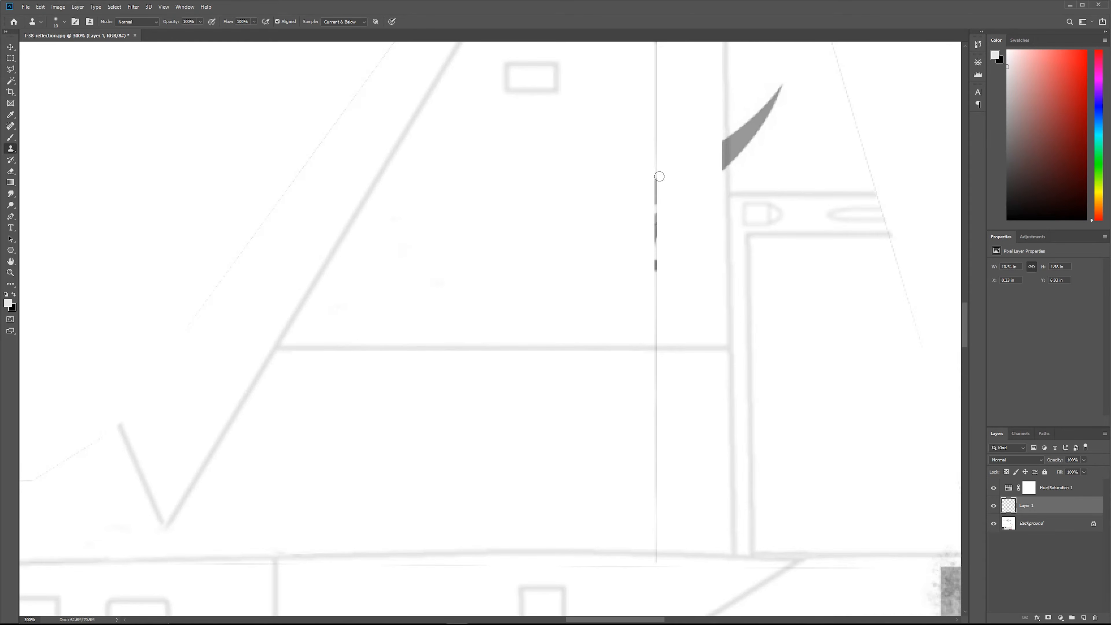
left_click(655, 174, "alt")
left_click_drag(656, 182, 656, 248)
Step: Outline the remaining logo tip across the rudder line, fill it with white, and clone the interrupted panel line back
mouse_move(727, 167)
left_mouse_down()
mouse_move(667, 270)
mouse_move(634, 398)
left_mouse_up()
key("bracketright")
key("bracketright")
key("bracketright")
key("bracketright")
key("bracketright")
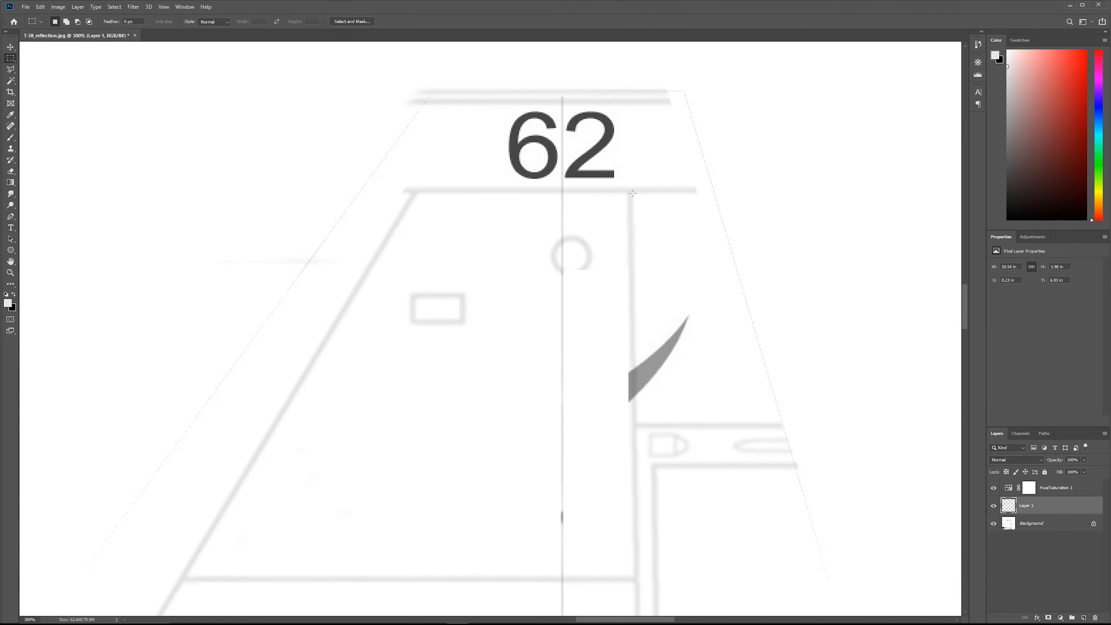
key("l")
left_click(687, 296)
left_click(611, 372)
left_click(688, 295)
key("b")
left_click(713, 300, "alt")
key("alt+BackSpace")
key("ctrl+d")
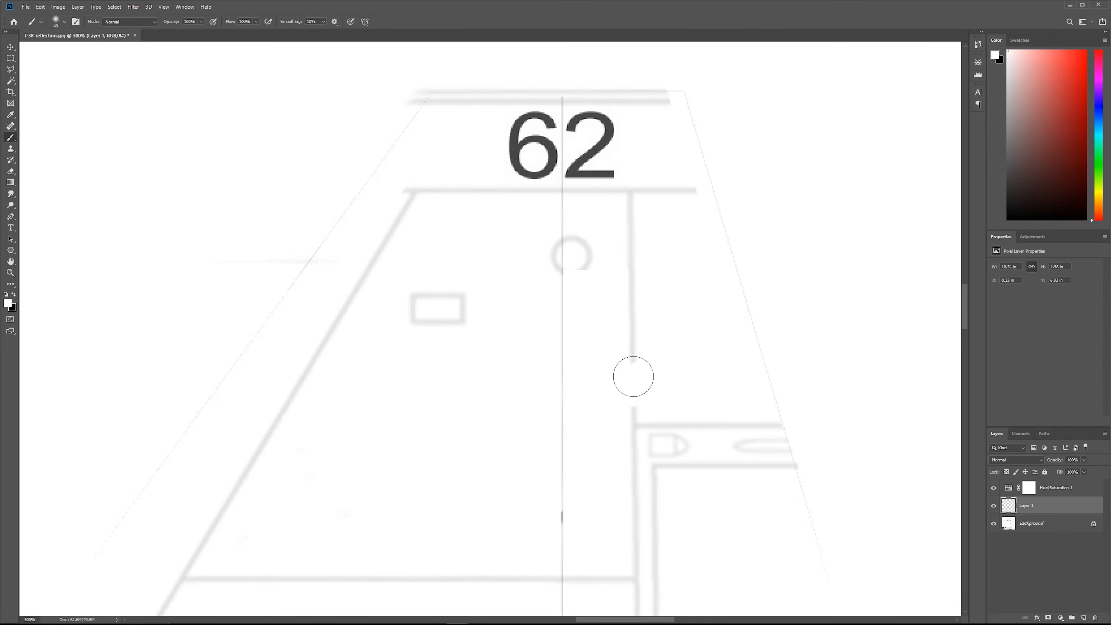
key("s")
scroll(635, 392, "down", 3, "alt")
Step: Remove the number 62 from the upper tail fin by filling each digit's area with white
scroll(681, 284, "up", 4, "alt")
key("m")
left_click_drag(672, 287, 579, 388)
key("b")
key("alt+BackSpace")
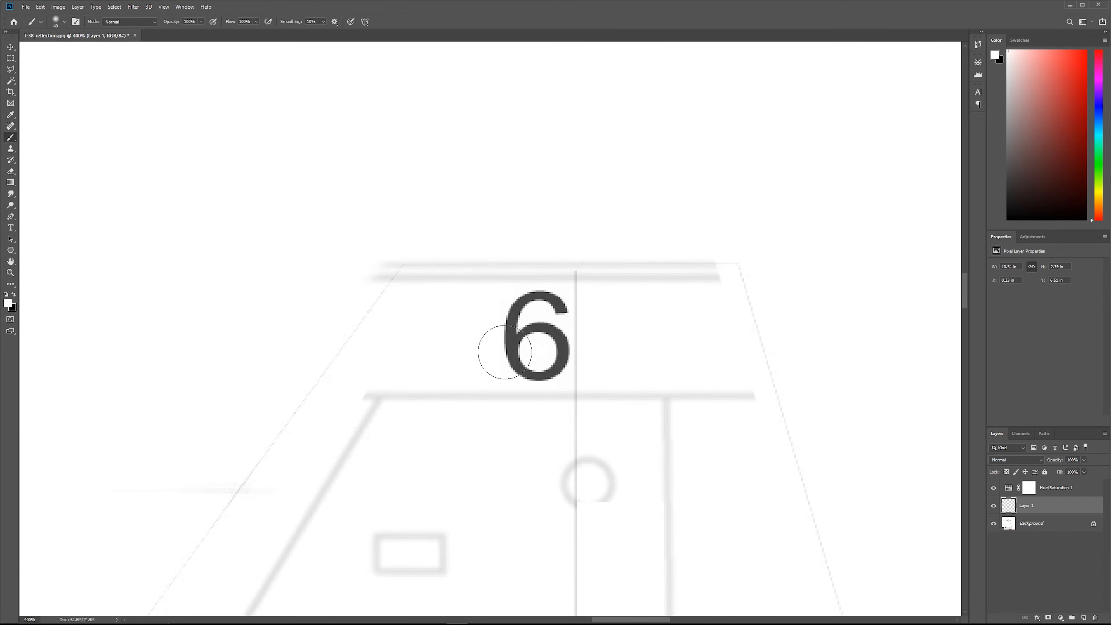
left_click_drag(577, 287, 487, 391)
Step: Rebuild the cut-off lower part of the fin's circular panel outline on a new layer and touch up the join
scroll(485, 376, "down", 3, "alt")
scroll(491, 429, "up", 4, "alt")
key("s")
key("ctrl+alt+shift+n")
left_click(595, 254)
key("ctrl+t")
mouse_move(626, 176)
left_mouse_down()
mouse_move(579, 422)
mouse_move(538, 413)
left_mouse_up()
key("Return")
mouse_move(595, 256)
left_mouse_down()
mouse_move(594, 318)
mouse_move(608, 312)
left_mouse_up()
key("b")
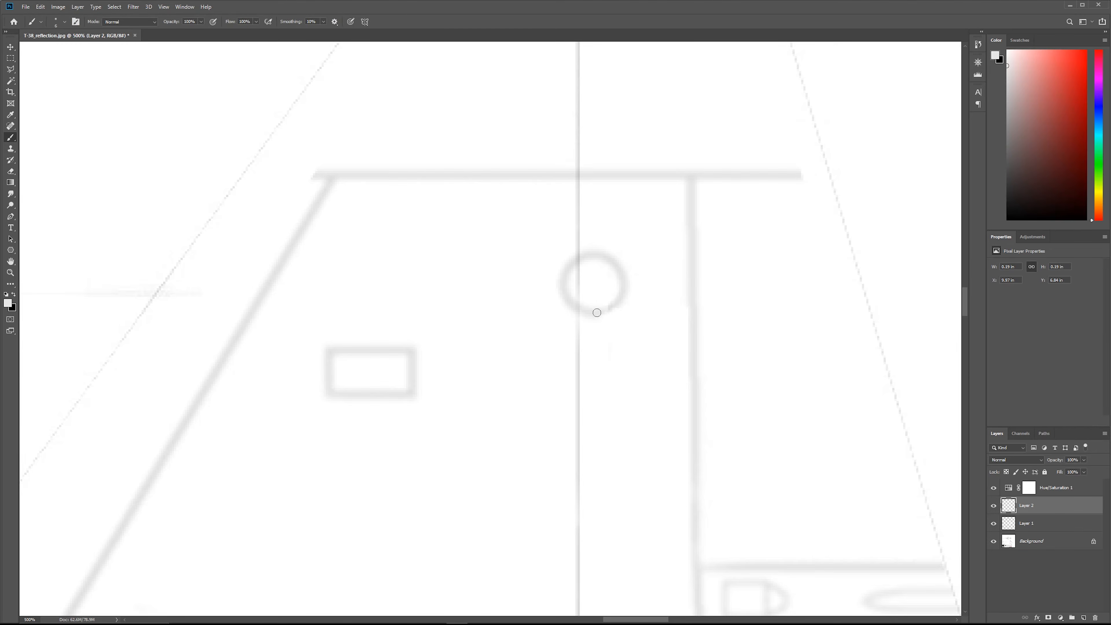
Step: Outline the exhaust section of the upper side view and lighten it with Curves on the Background layer
scroll(674, 392, "down", 7, "alt")
scroll(702, 354, "up", 4, "alt")
key("l")
left_click(873, 341)
left_click(872, 216)
left_click(773, 209)
left_click(701, 207)
left_click(703, 213)
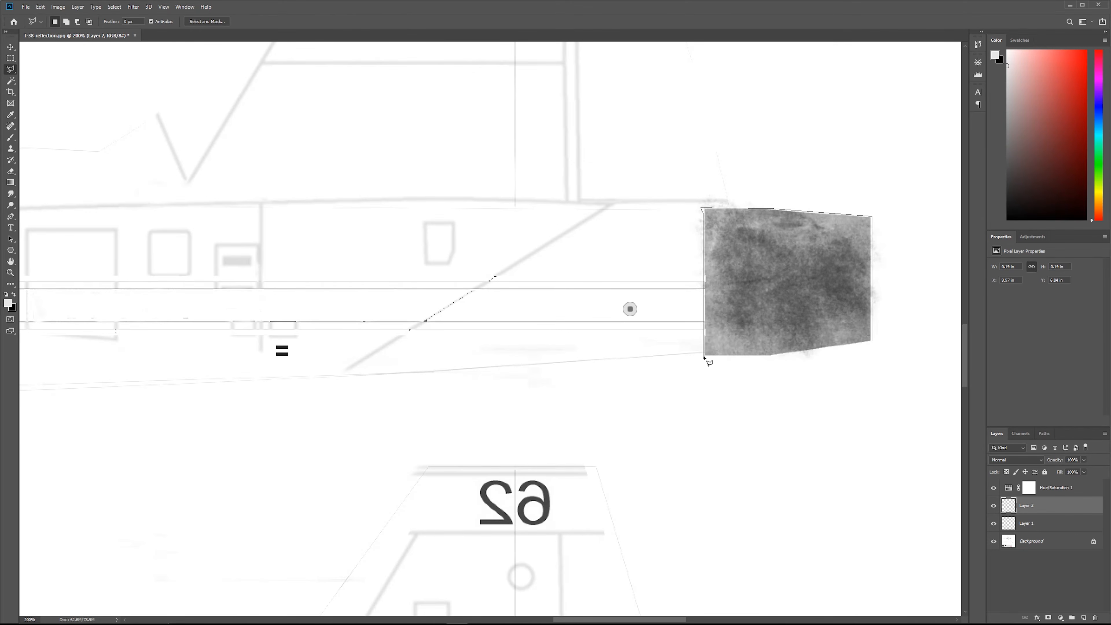
left_click(705, 357)
left_click(872, 340)
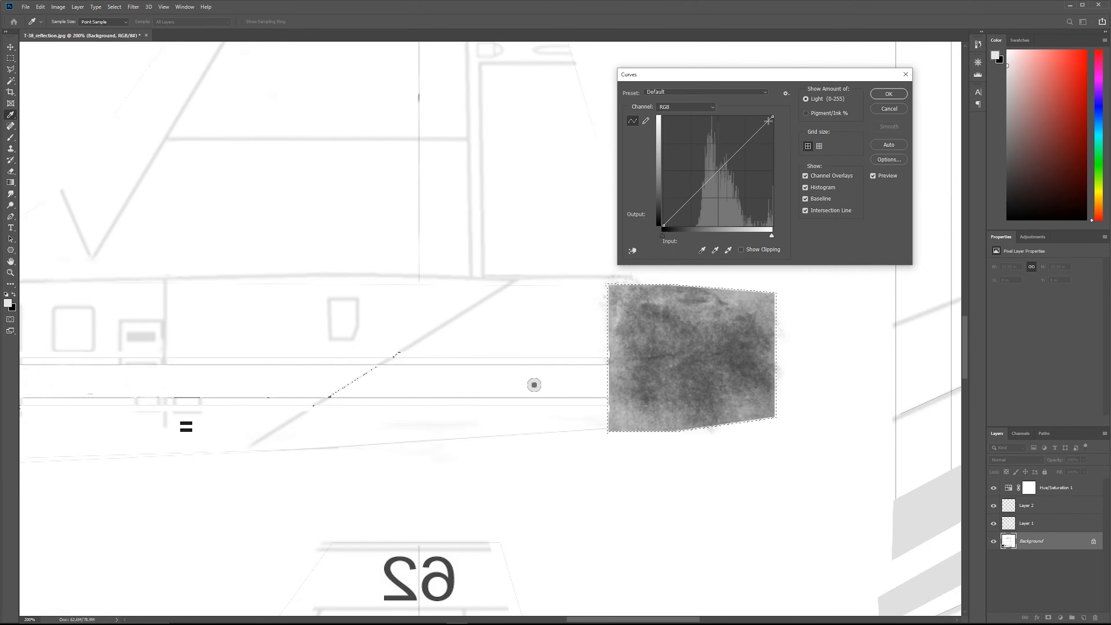
left_click_drag(708, 179, 710, 134)
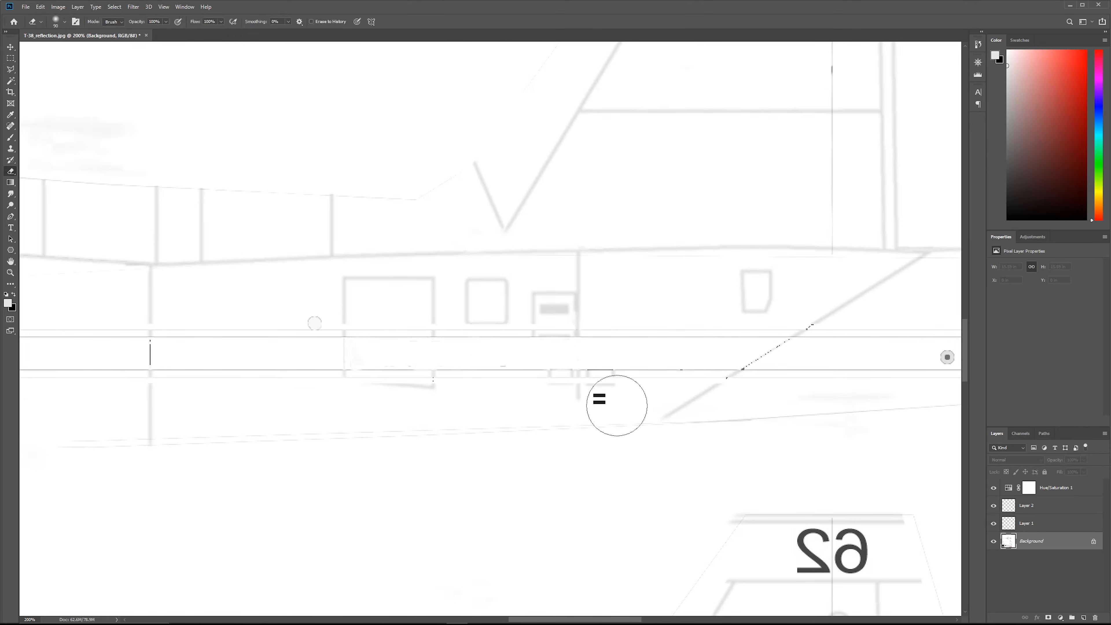
Step: Select the small dark markings and ports along the upper side view's fuselage and lighten them with Curves
key("ctrl+m")
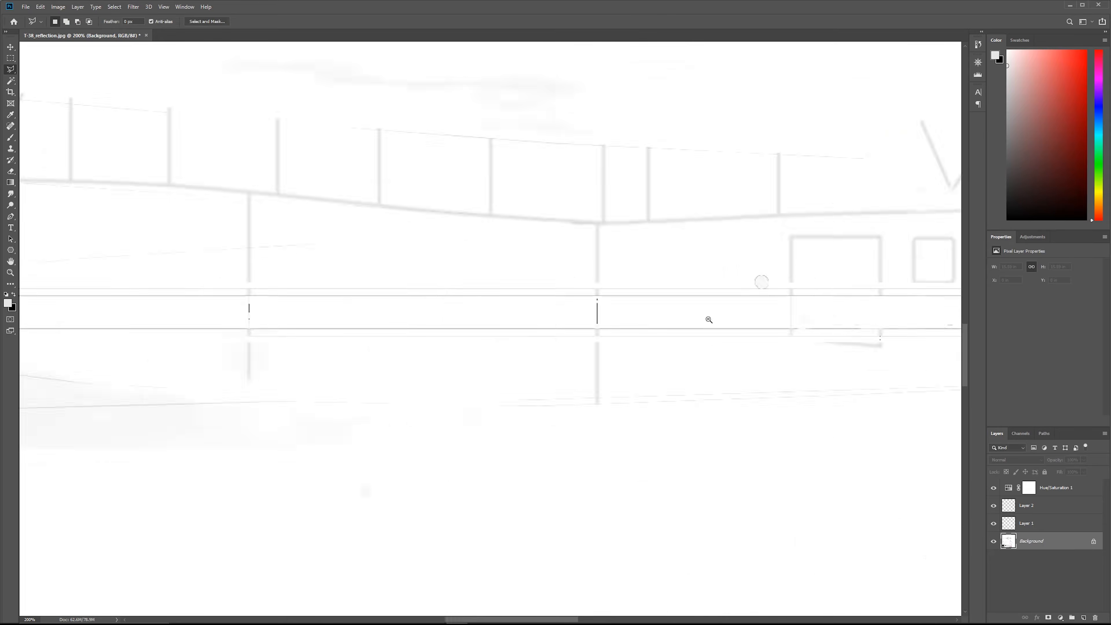
scroll(709, 319, "down", 3, "alt")
key("w")
scroll(355, 358, "up", 7, "alt")
key("l")
left_click(477, 326)
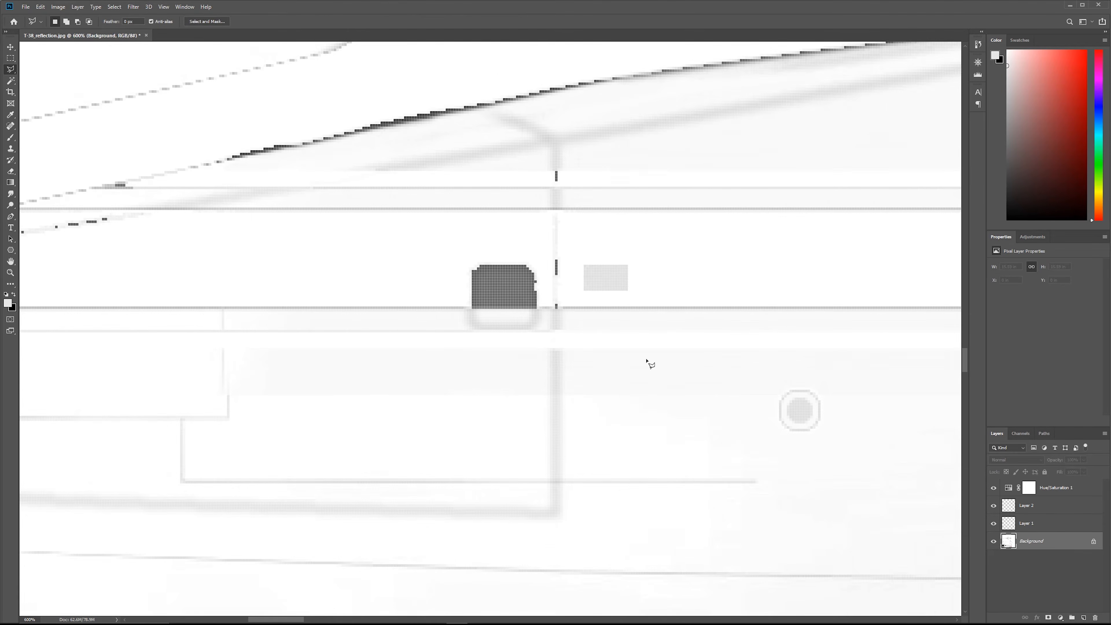
key("ctrl+m")
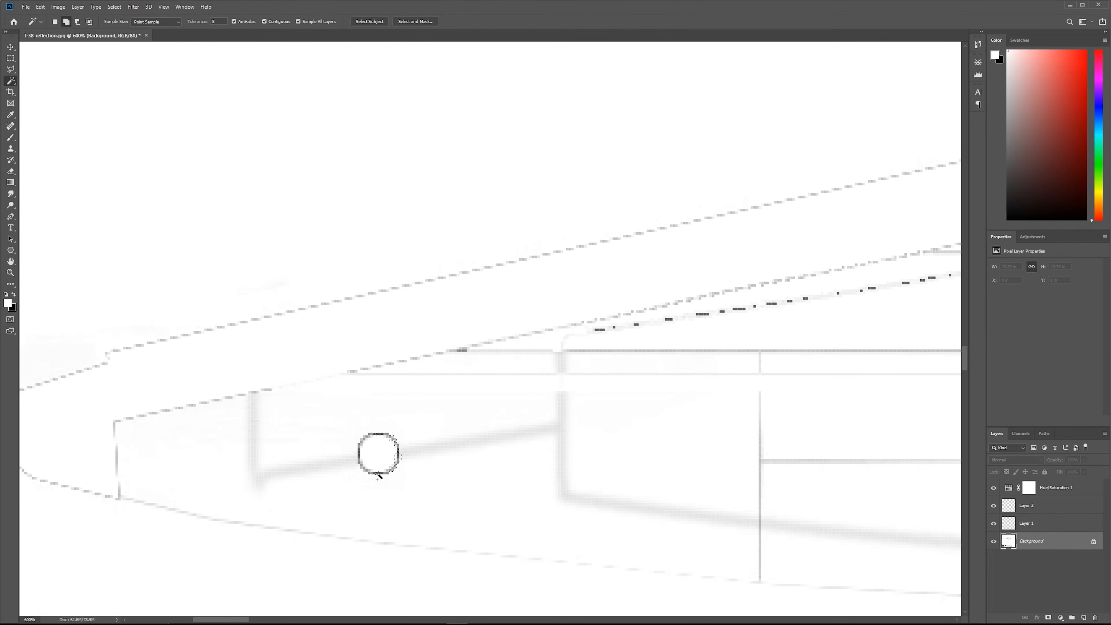
Step: Outline the round port near the nose tip and lighten its dark rim with Curves
left_click(399, 448)
key("ctrl+d")
key("l")
left_click(392, 432)
left_click(354, 444)
left_click(368, 476)
left_click(392, 432)
key("ctrl+m")
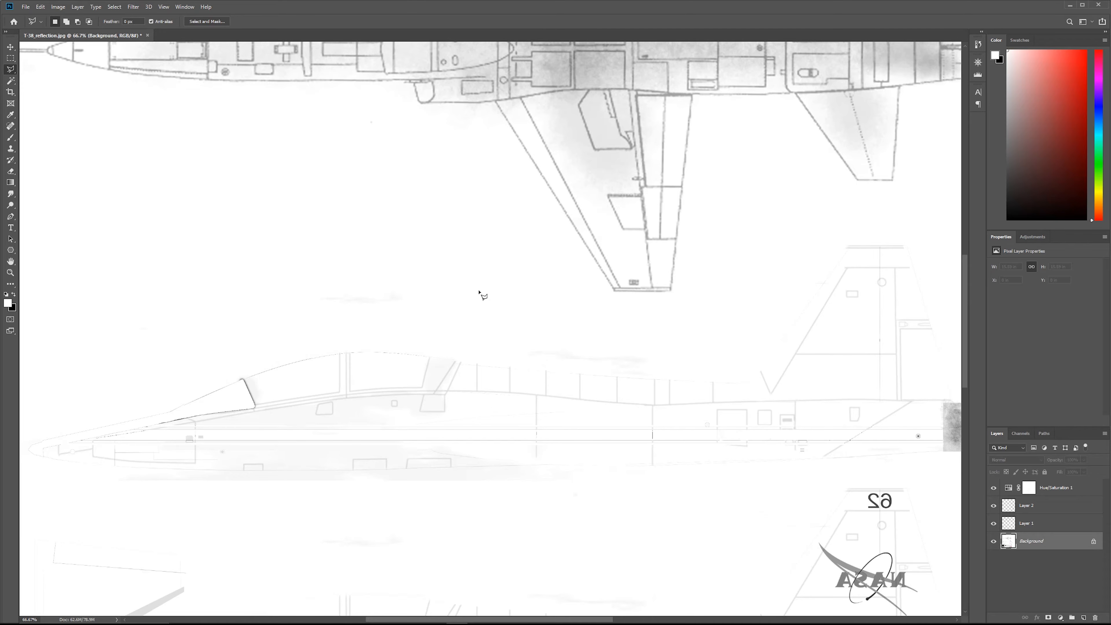
Step: Open Metal Tileable.jpg, copy the whole image, and paste it into T-38_reflection.jpg above the Background layer
key("alt+Tab")
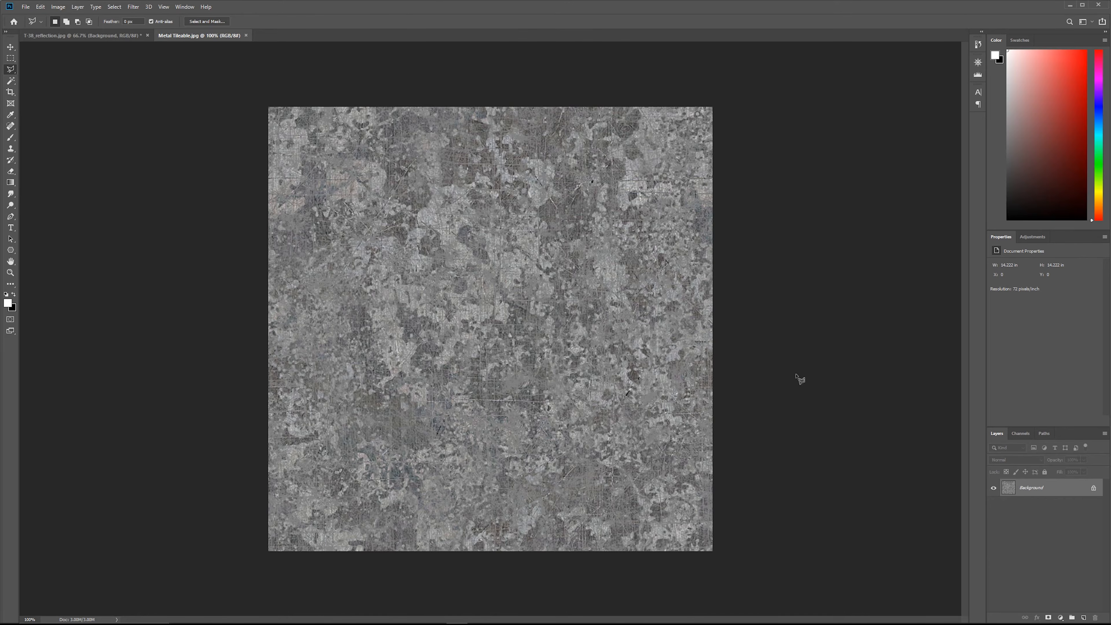
key("ctrl+a")
key("ctrl+c")
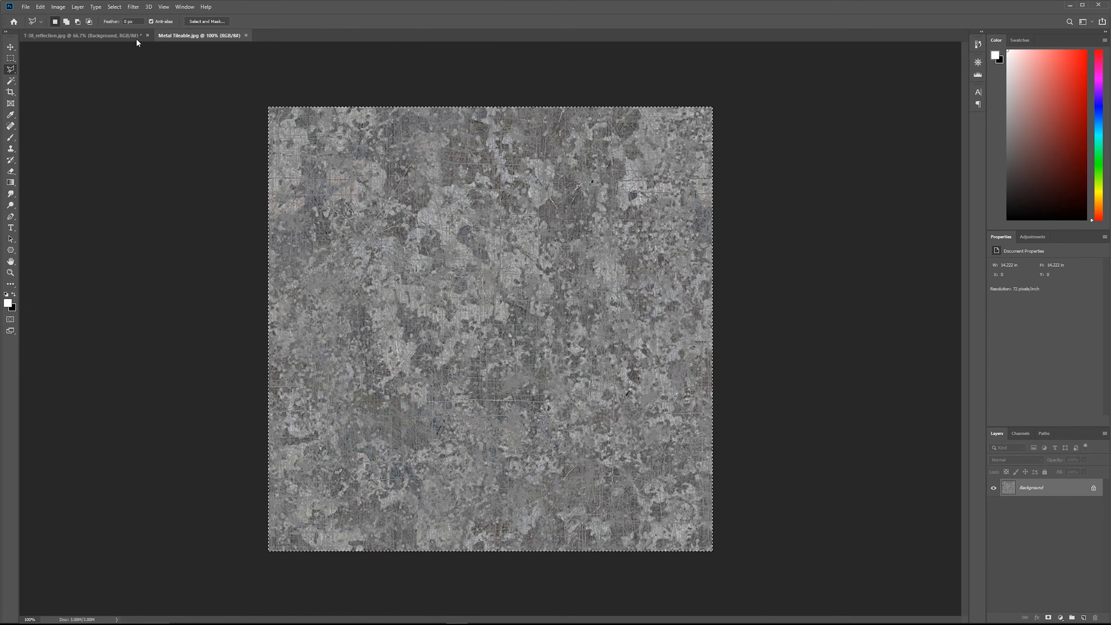
left_click(137, 38)
key("ctrl+v")
Step: Move the pasted metal texture over the dark swatch in the map's lower-left corner
scroll(560, 257, "down", 1, "alt")
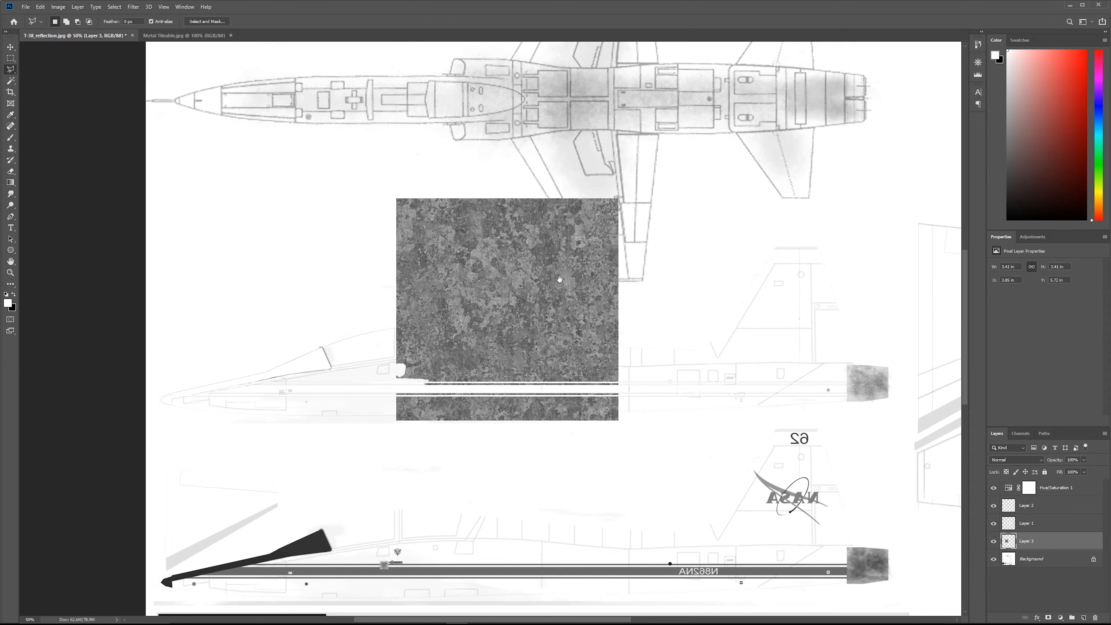
key("v")
left_click_drag(559, 257, 377, 432)
scroll(547, 172, "down", 1, "alt")
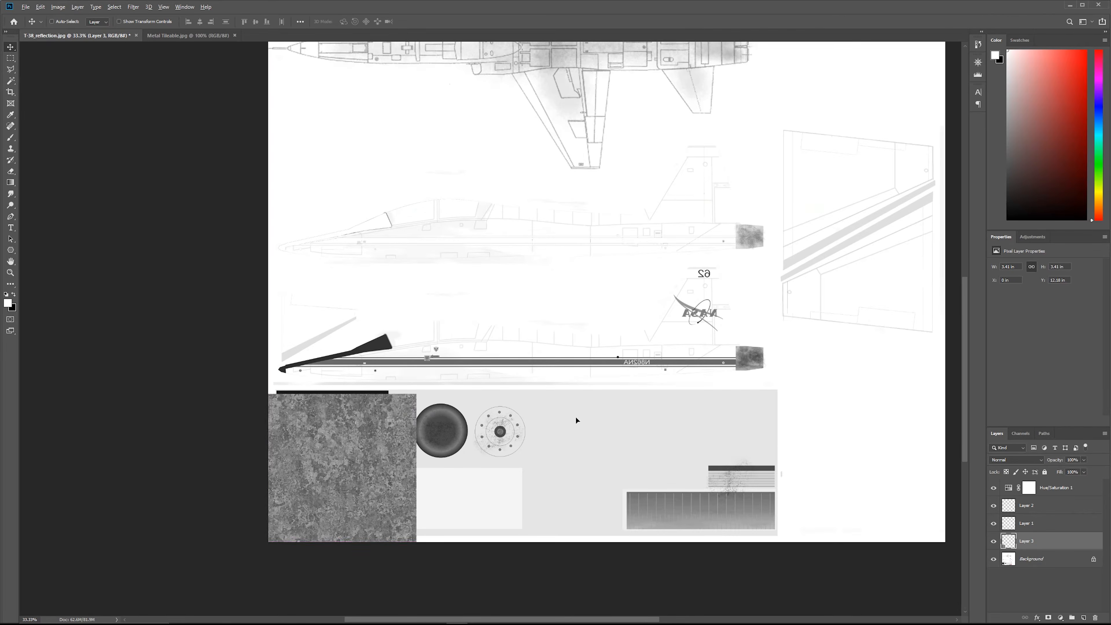
Step: Duplicate the metal texture tile side by side across the map's full width and merge the copies into one strip
left_click_drag(576, 417, 724, 417, "alt")
left_click_drag(517, 437, 665, 437, "alt")
left_click_drag(665, 437, 814, 438, "alt")
left_click_drag(814, 438, 901, 438, "alt")
left_click(1054, 594, "shift")
key("ctrl+e")
Step: Duplicate the metal strip upward until it covers the whole map and merge the strips into one layer
left_click_drag(731, 441, 700, 295, "alt")
left_click_drag(676, 343, 677, 202, "alt")
left_click_drag(779, 165, 721, 277)
left_click_drag(687, 292, 684, 141, "alt")
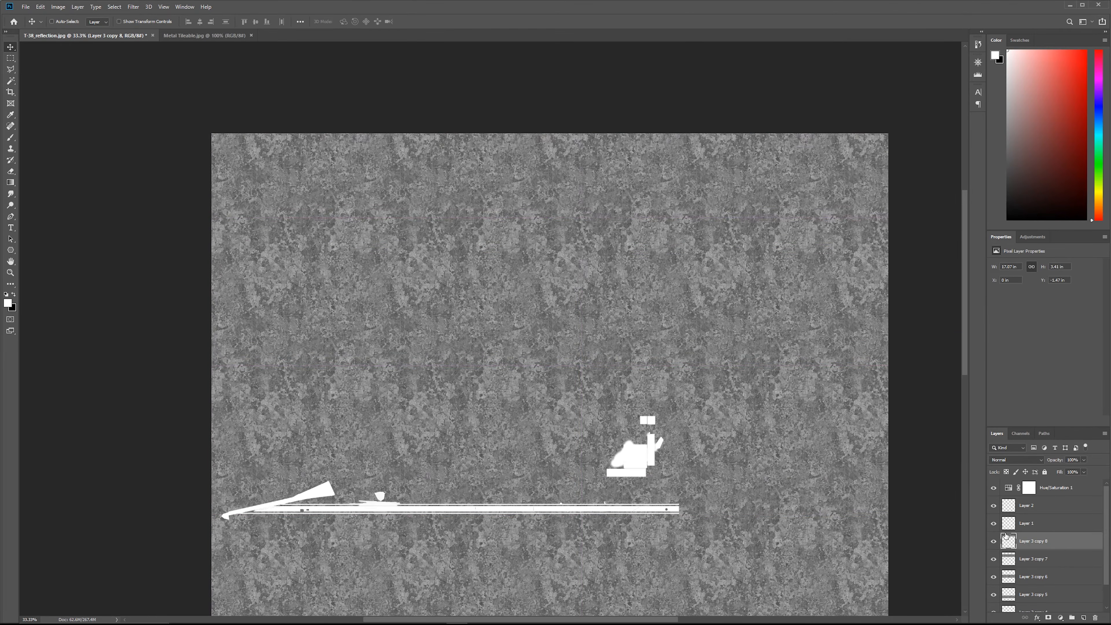
scroll(1024, 569, "down", 2)
left_click(1015, 586, "shift")
key("ctrl+e")
Step: Place the merged metal layer directly below Hue/Saturation 1 and set its blend mode to Difference
left_click_drag(1056, 542, 1055, 499)
left_click_drag(685, 356, 707, 312)
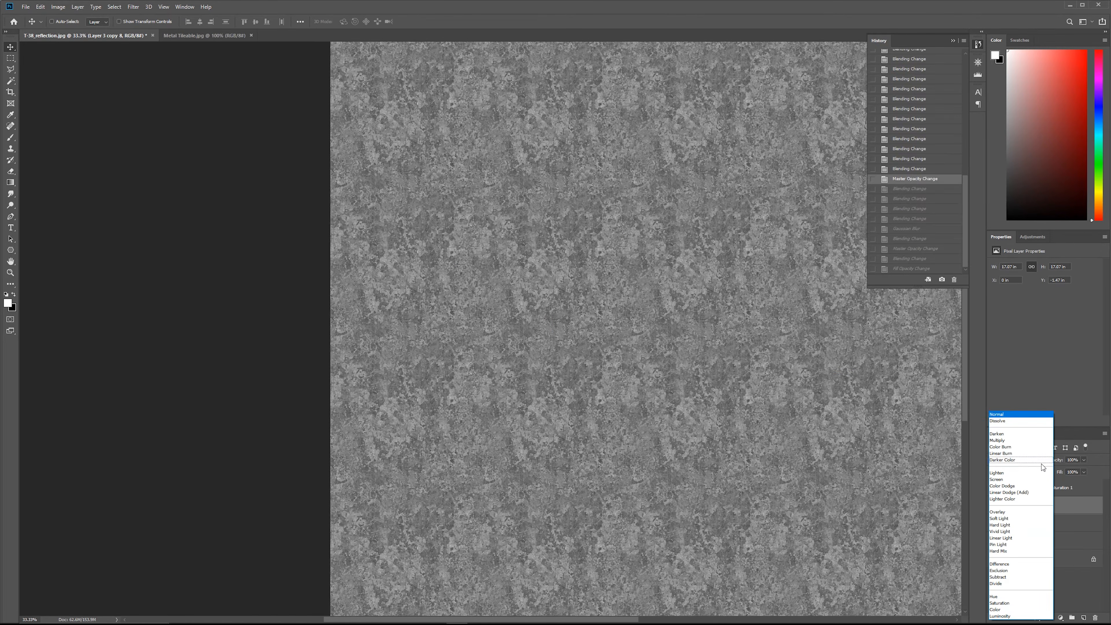
left_click(1042, 464)
left_click(1028, 460)
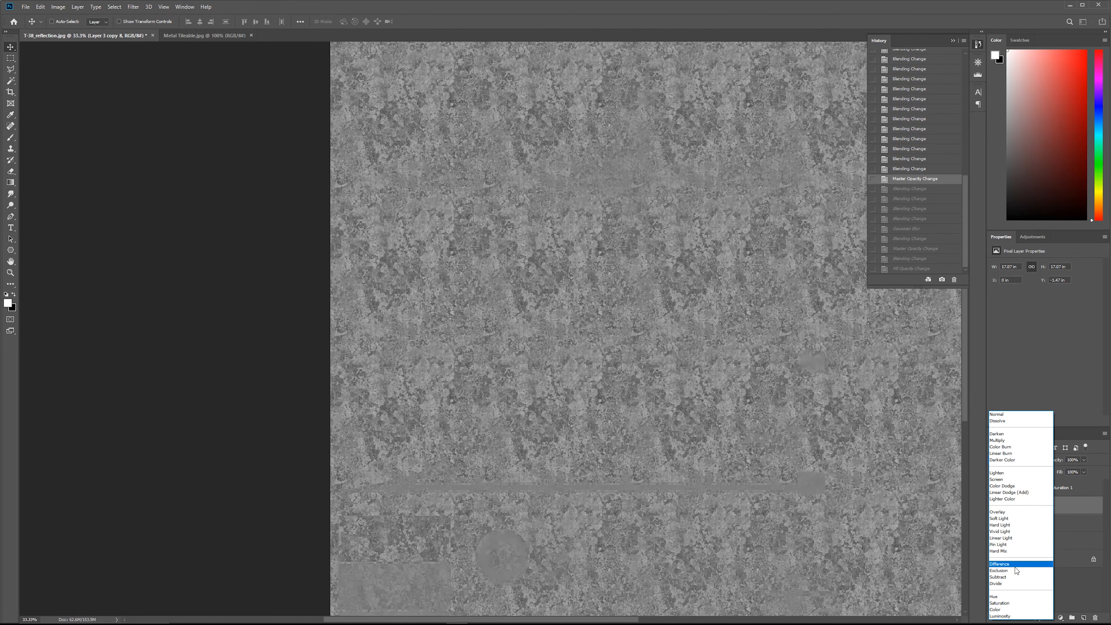
left_click(1007, 568)
Step: Lower the opacity of the metal texture layer to 37%
scroll(571, 197, "up", 1, "alt")
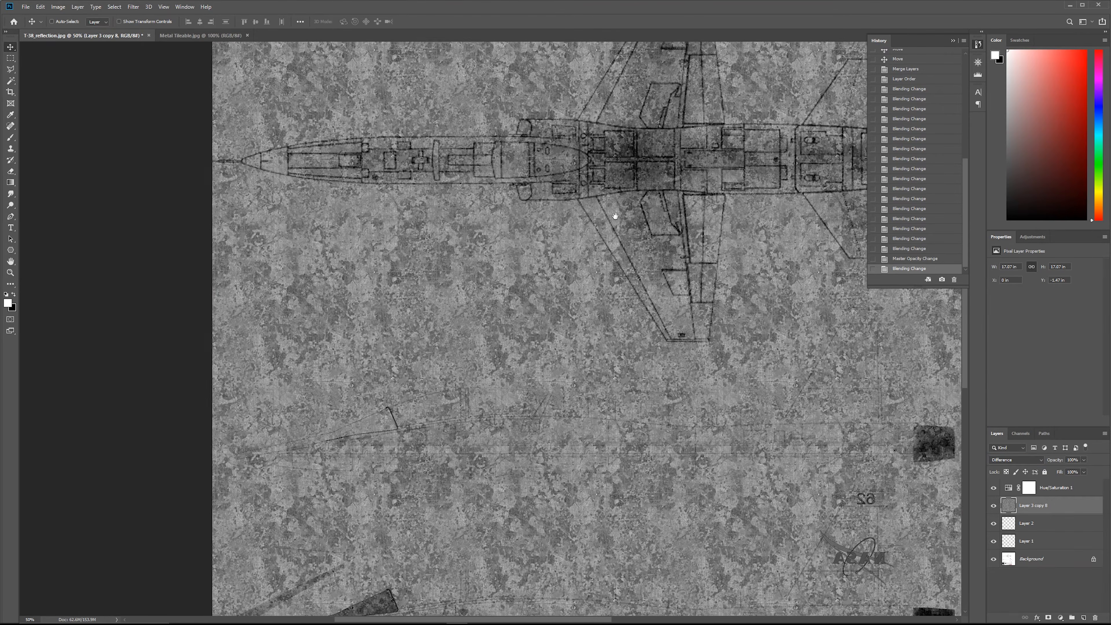
left_click_drag(615, 216, 603, 178)
scroll(603, 178, "down", 1, "alt")
scroll(545, 308, "up", 1, "alt")
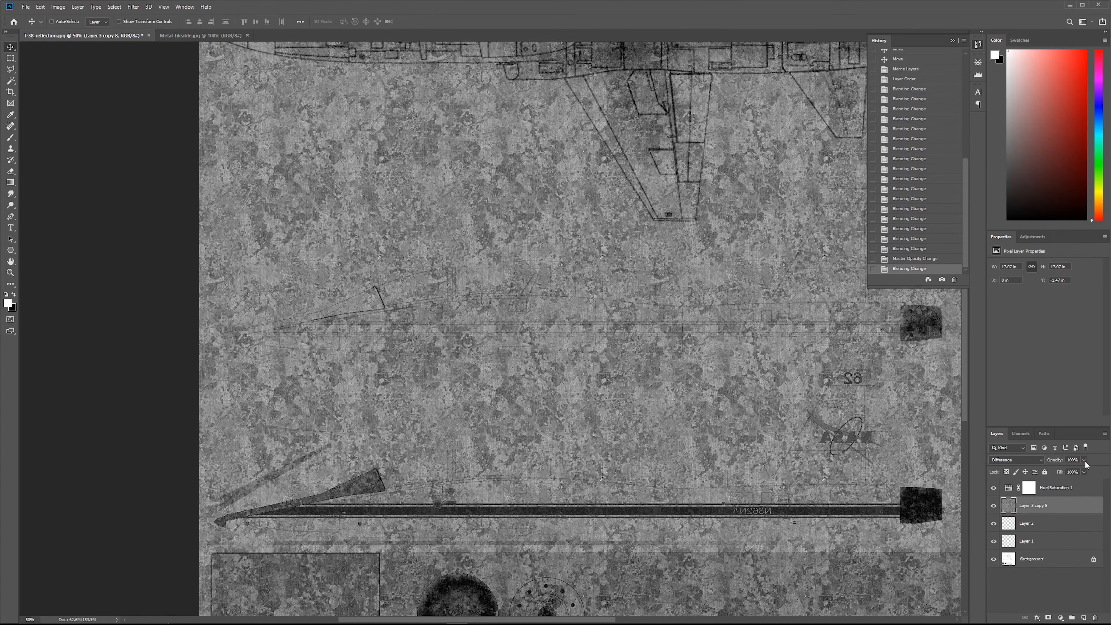
left_click(1085, 460)
left_click(1068, 471)
left_click_drag(1066, 472, 1055, 472)
mouse_move(698, 450)
left_mouse_down()
mouse_move(697, 486)
mouse_move(693, 429)
left_mouse_up()
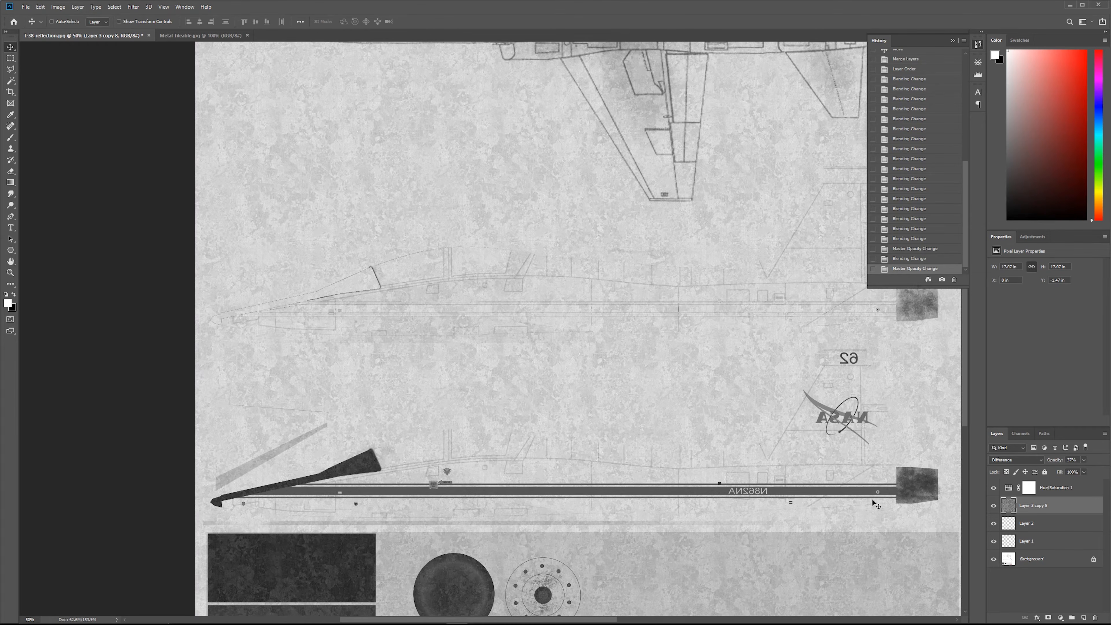
left_click_drag(652, 487, 655, 534)
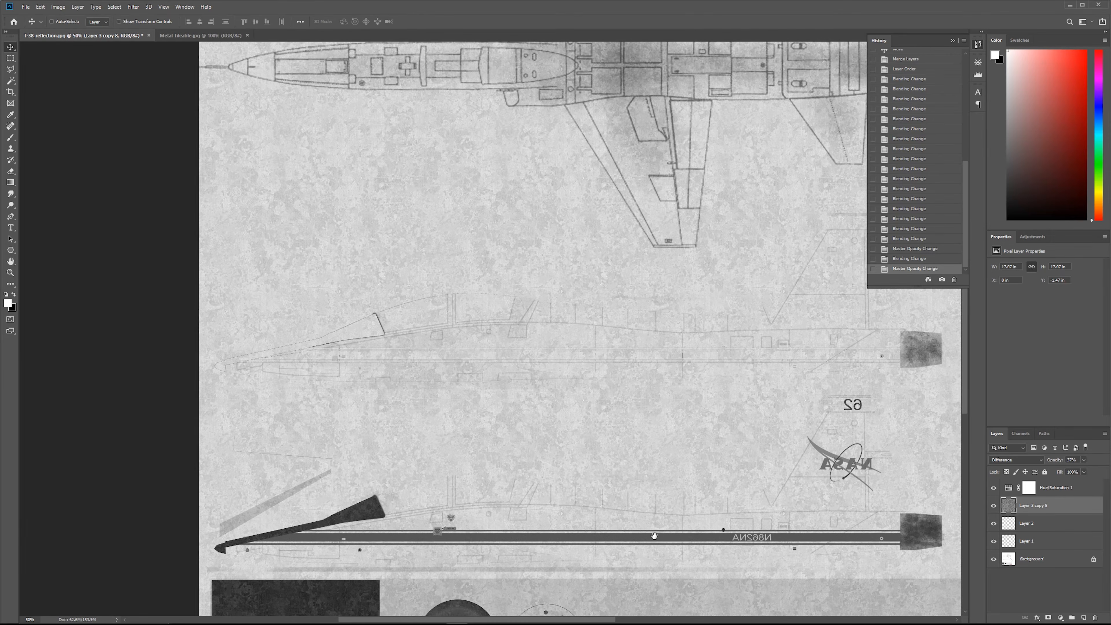
Step: Soften the metal texture layer with a Gaussian Blur of 2.7 pixels radius
left_click(613, 463, "ctrl")
left_click_drag(512, 371, 510, 491)
left_click(510, 491, "alt")
left_click(616, 464, "ctrl")
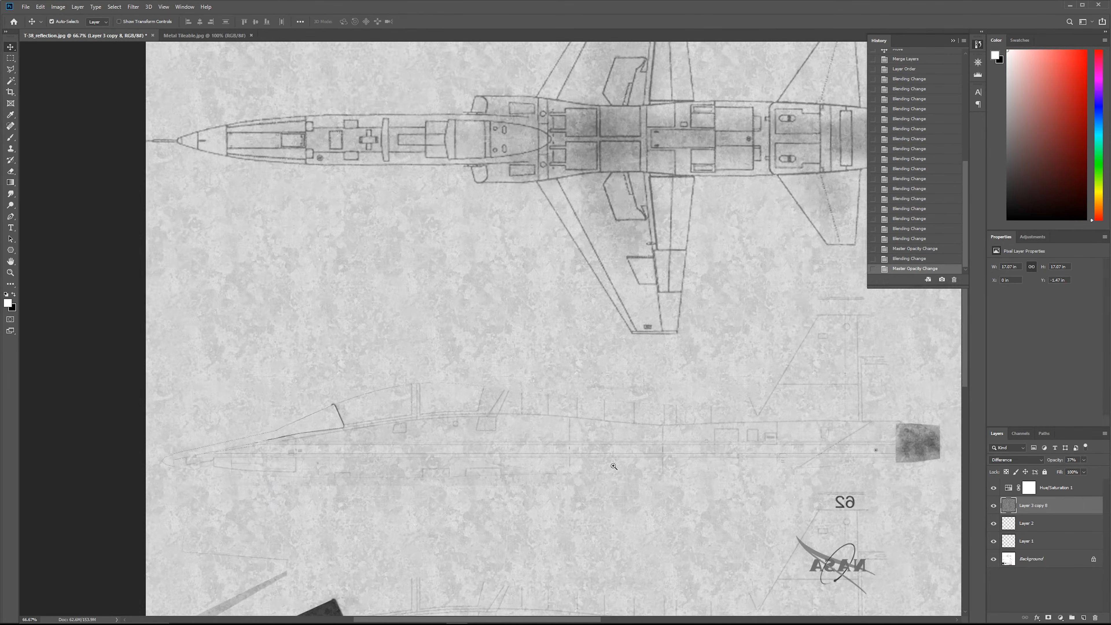
left_click_drag(668, 613, 731, 529)
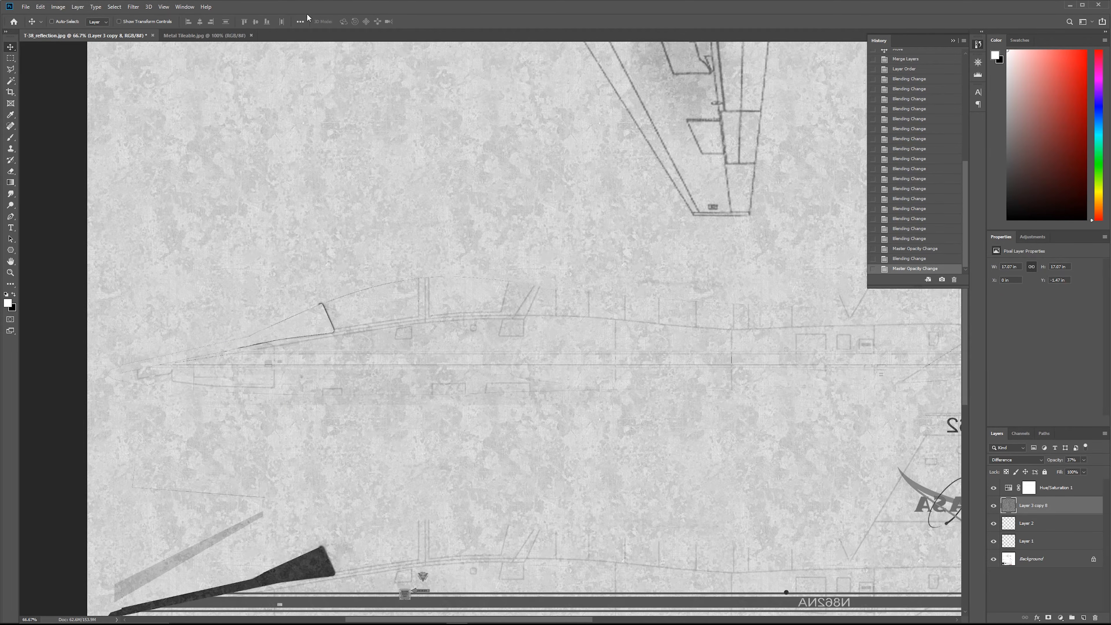
left_click(133, 7)
mouse_move(184, 105)
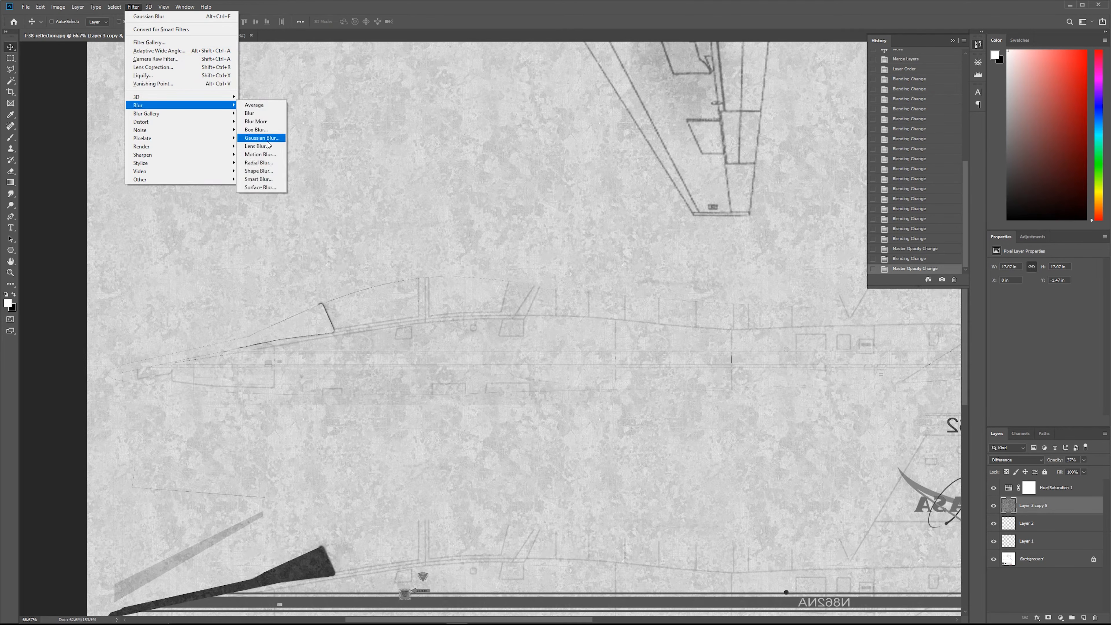
left_click(263, 139)
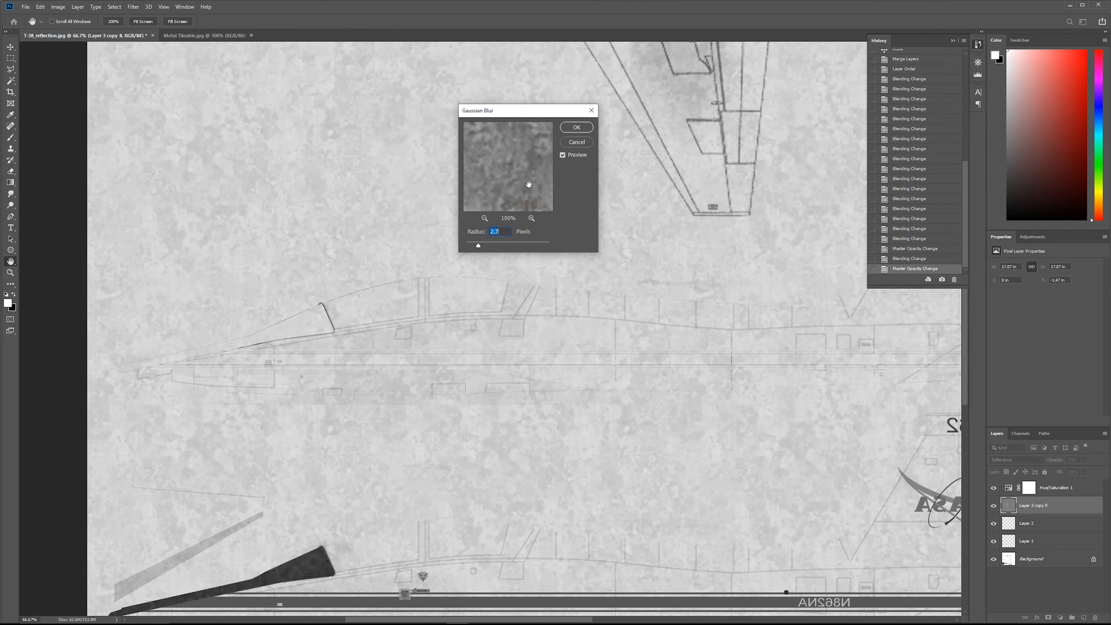
left_click(576, 127)
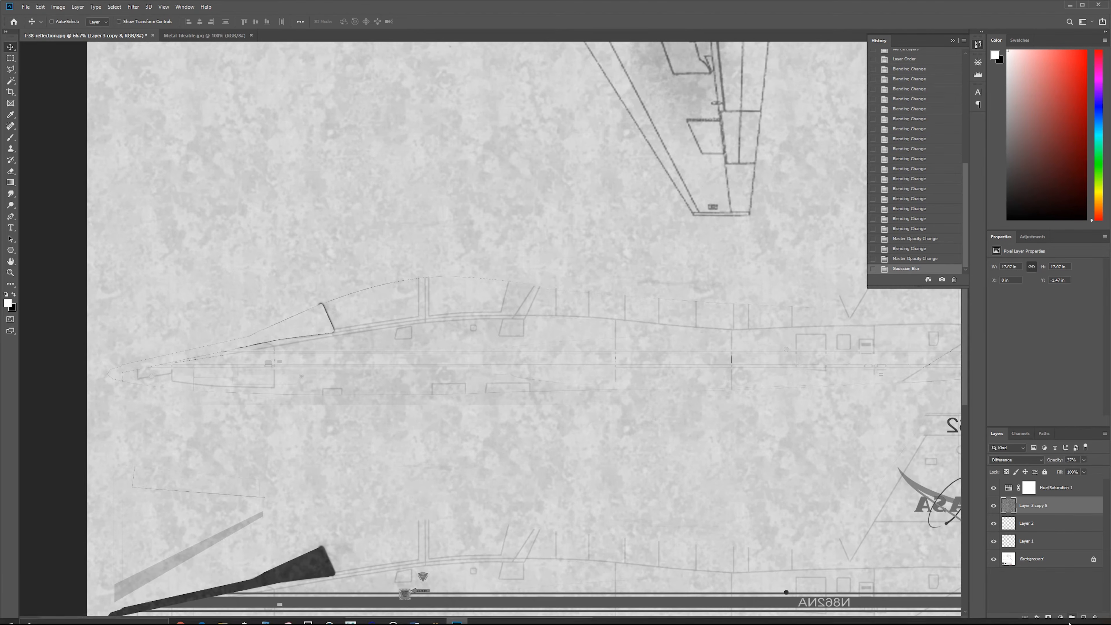
Step: Boost the metal texture's contrast with an S-shaped Curves adjustment that darkens the shadows and lifts the highlights
key("i")
key("ctrl+m")
left_click_drag(738, 151, 738, 138)
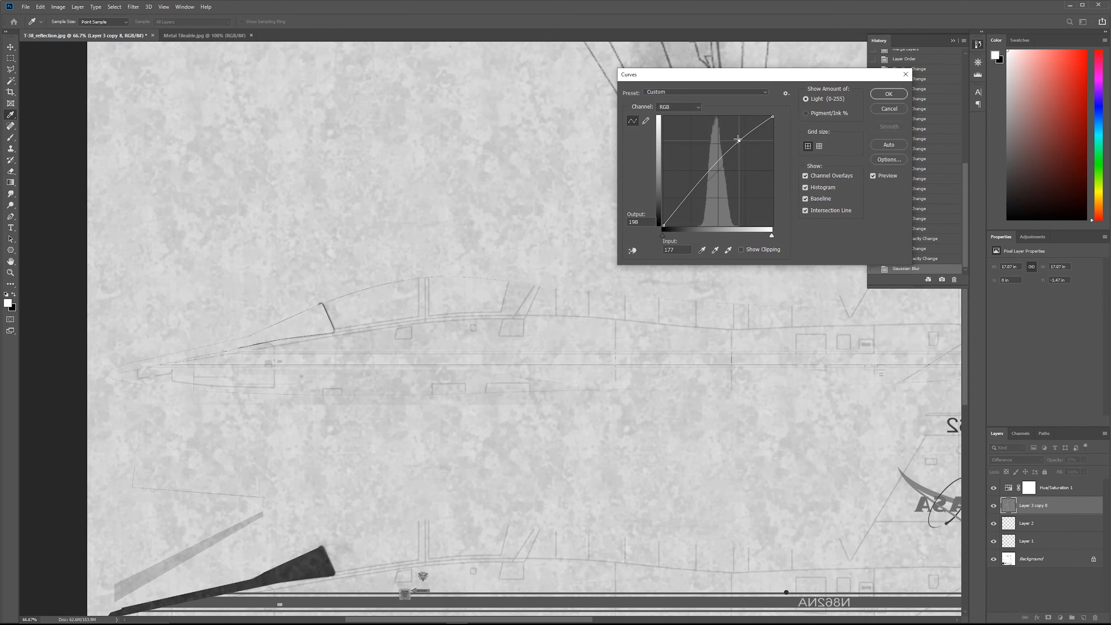
left_click_drag(695, 195, 684, 220)
left_click_drag(741, 139, 739, 135)
key("Return")
Step: Raise the metal texture layer's opacity to 48% and check how it sits over the jet's views
left_click(1084, 460)
left_click(1084, 461)
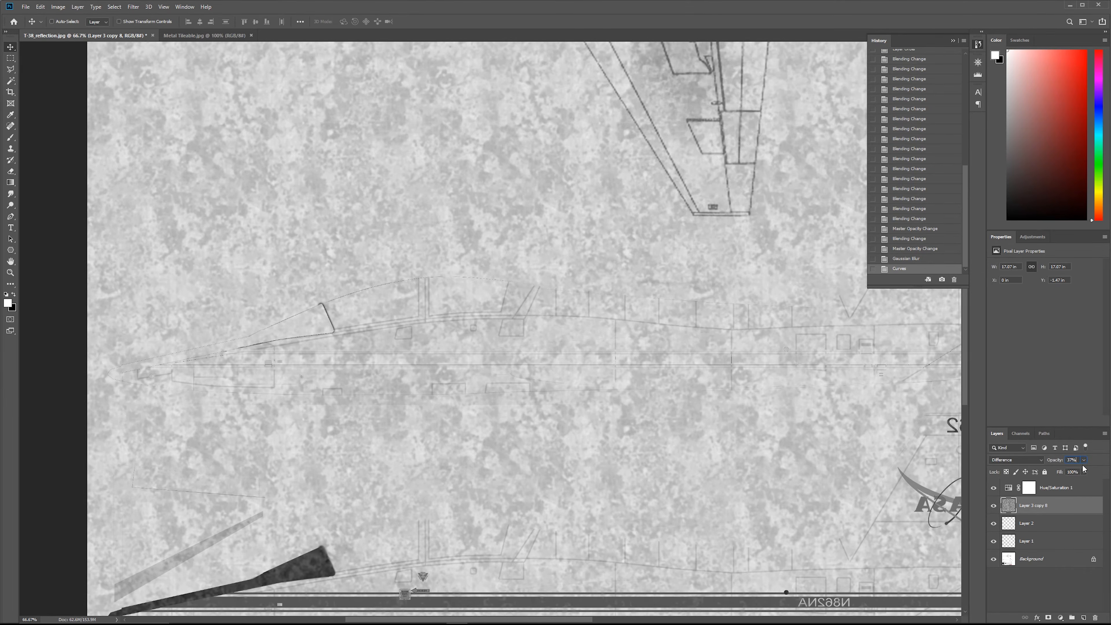
left_click(1084, 461)
left_click_drag(1079, 470, 1085, 472)
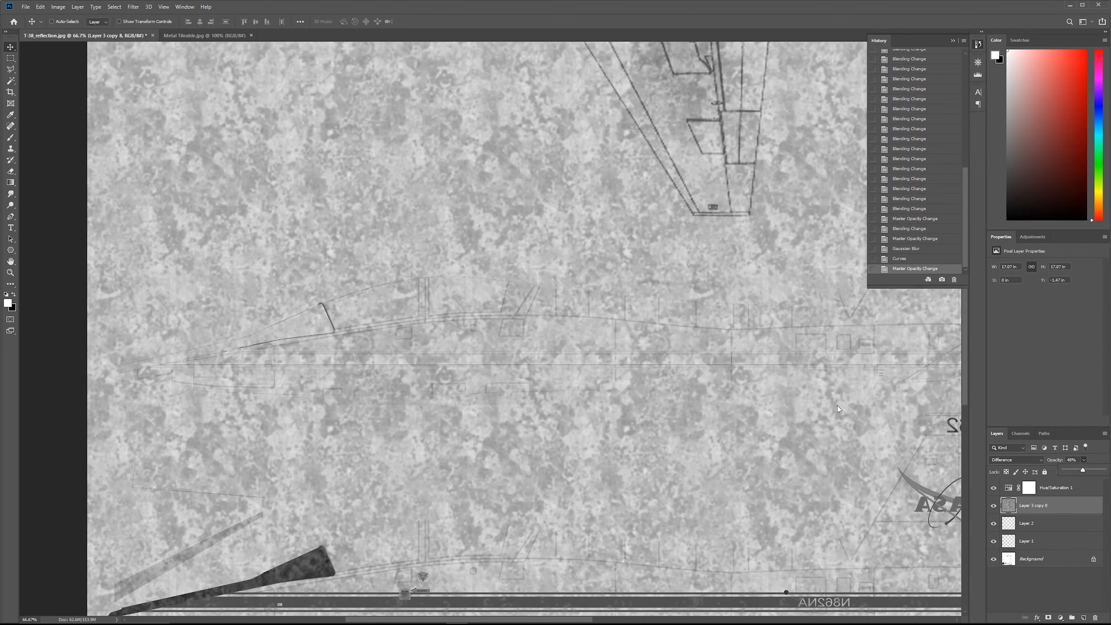
left_click_drag(745, 388, 588, 413)
left_click(550, 401, "ctrl+alt")
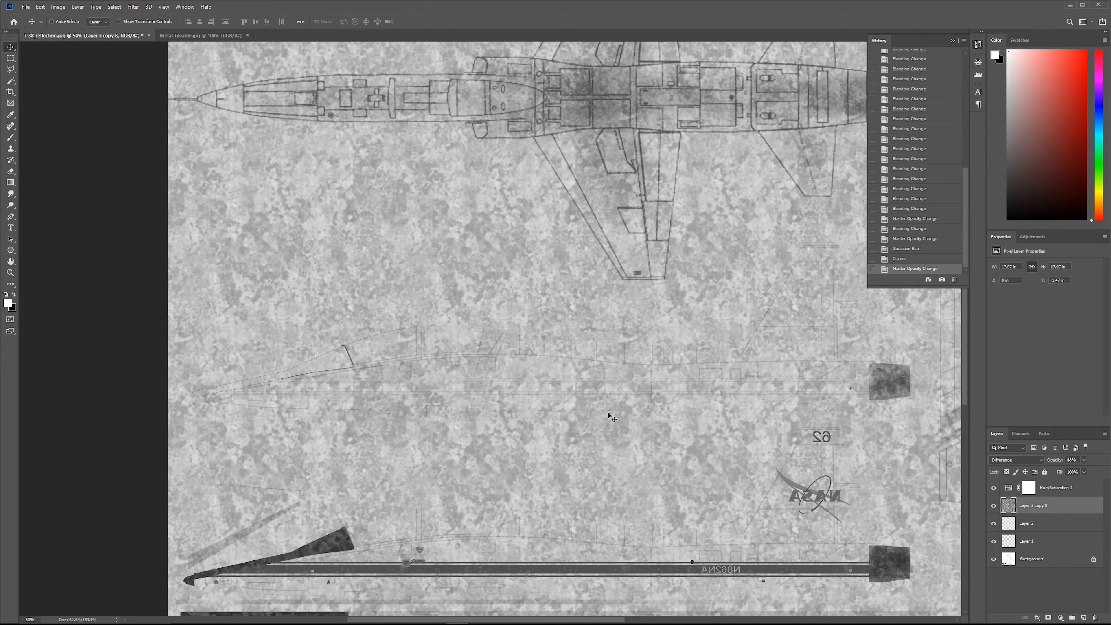
left_click_drag(653, 480, 606, 406)
left_click(646, 436, "ctrl")
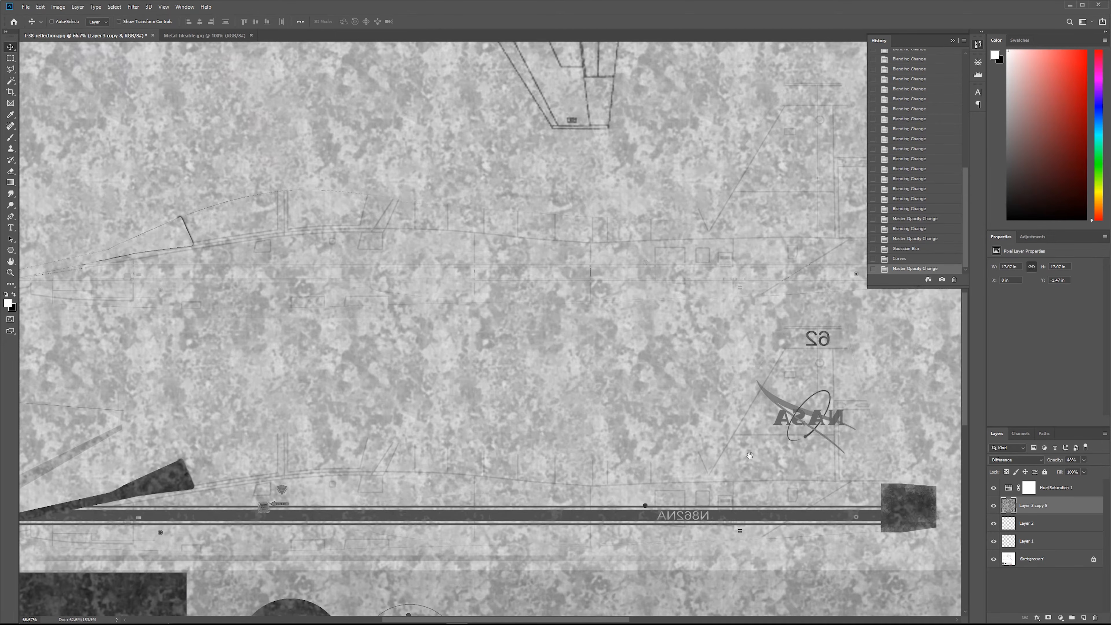
left_click(541, 475, "ctrl+alt")
left_click_drag(583, 368, 546, 490)
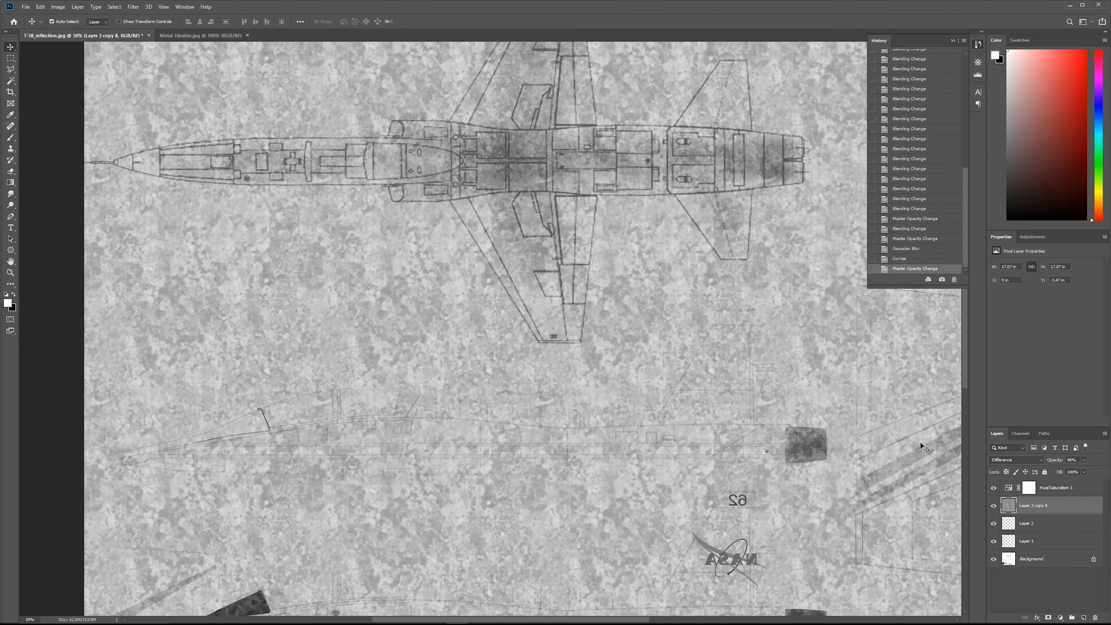
key("ctrl+z")
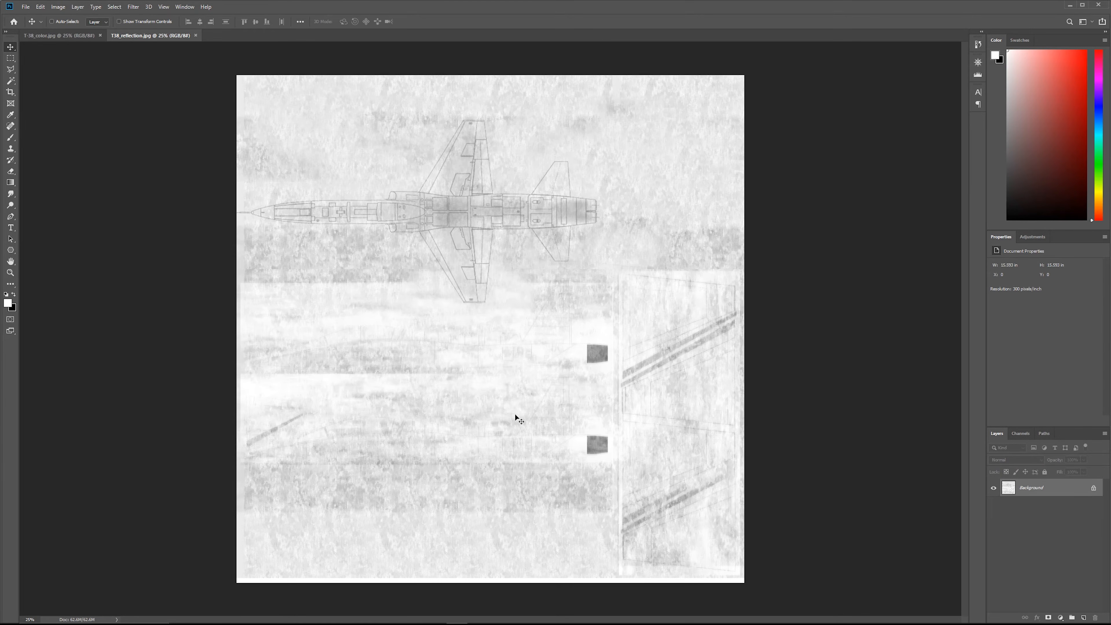
Step: Examine the metal grain and panel lines across the finished T38_reflection.jpg map, both close up and as a whole
key("ctrl+plus")
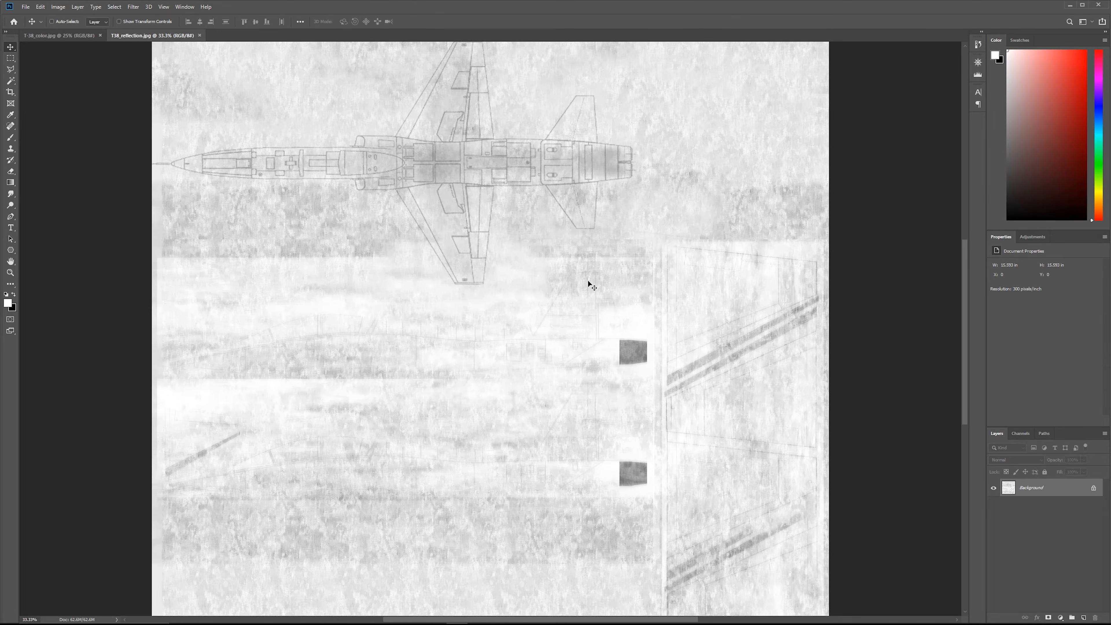
left_click_drag(475, 353, 571, 305)
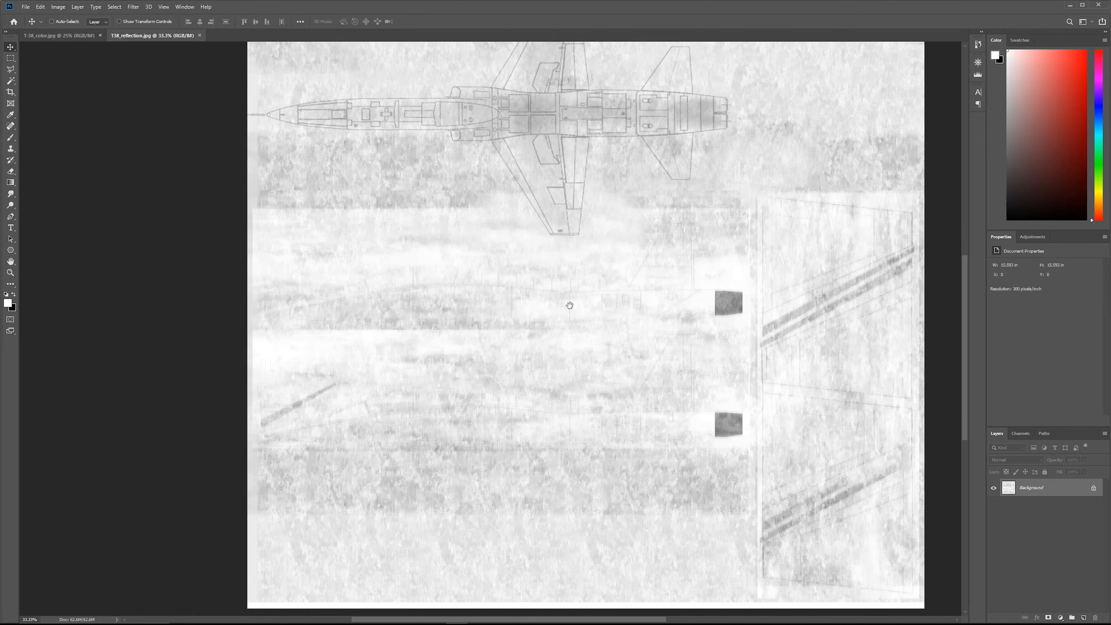
key("ctrl+1")
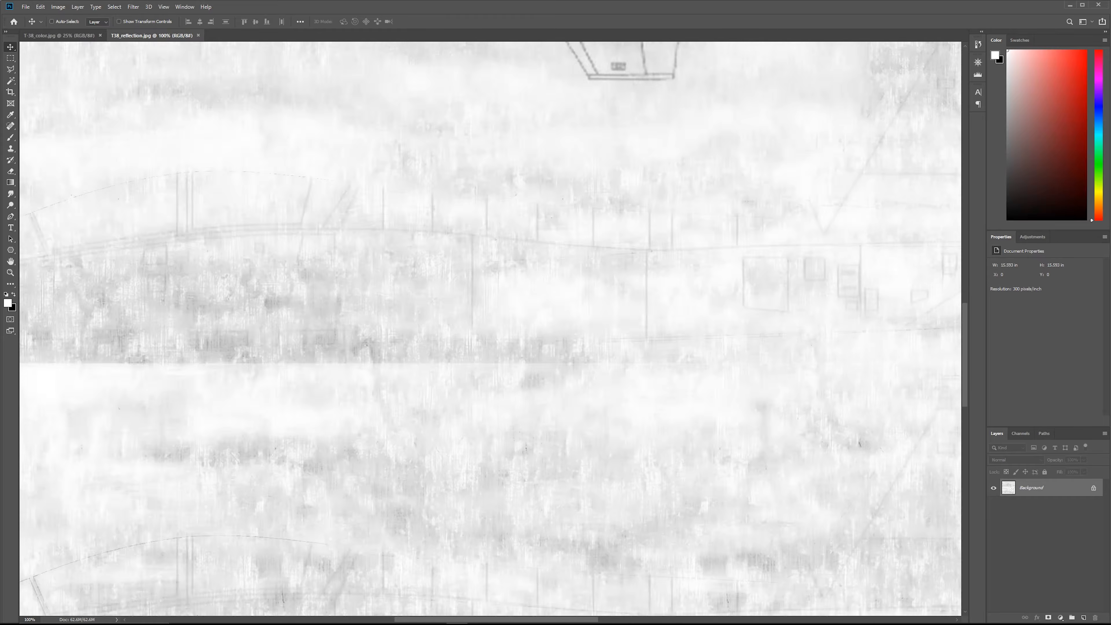
left_click_drag(800, 281, 348, 181)
key("ctrl+minus")
key("ctrl+minus")
key("ctrl+minus")
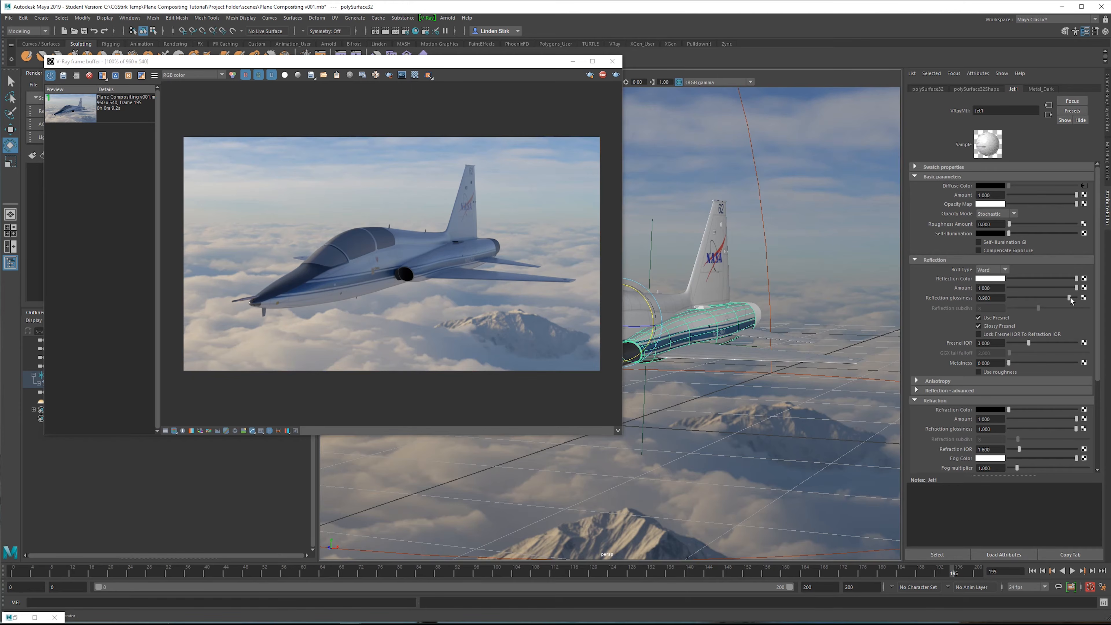
Step: In Maya, set the Jet1 material's reflection glossiness to 0.882 and map T38_reflection.jpg to its reflection color through a File texture
mouse_move(1071, 298)
left_mouse_down()
mouse_move(1015, 299)
mouse_move(1068, 298)
left_mouse_up()
left_click(1083, 285)
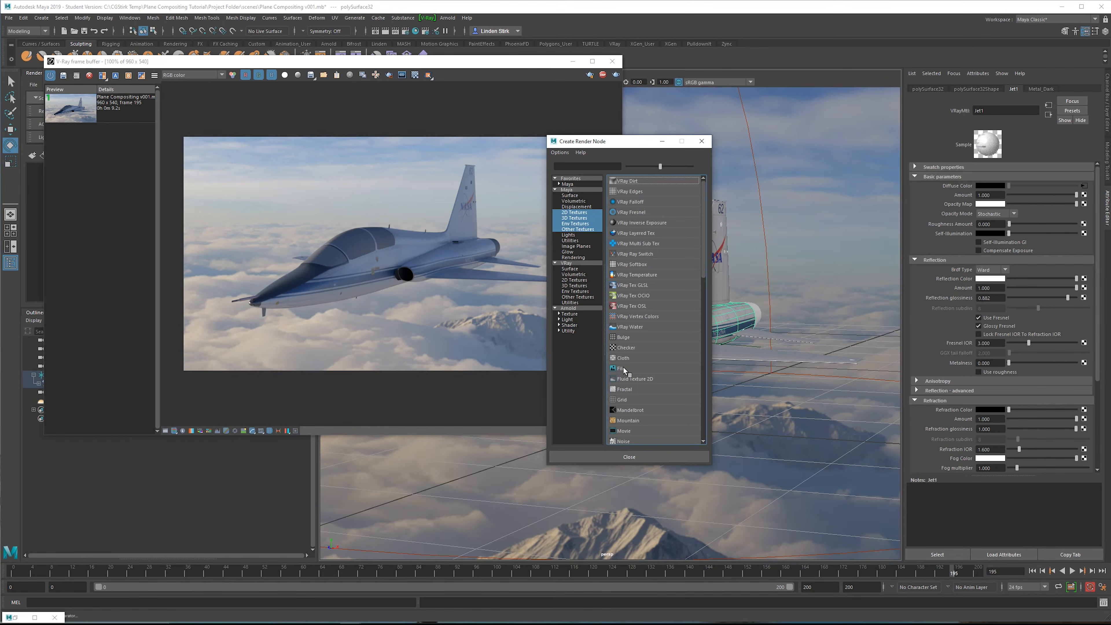
left_click(621, 368)
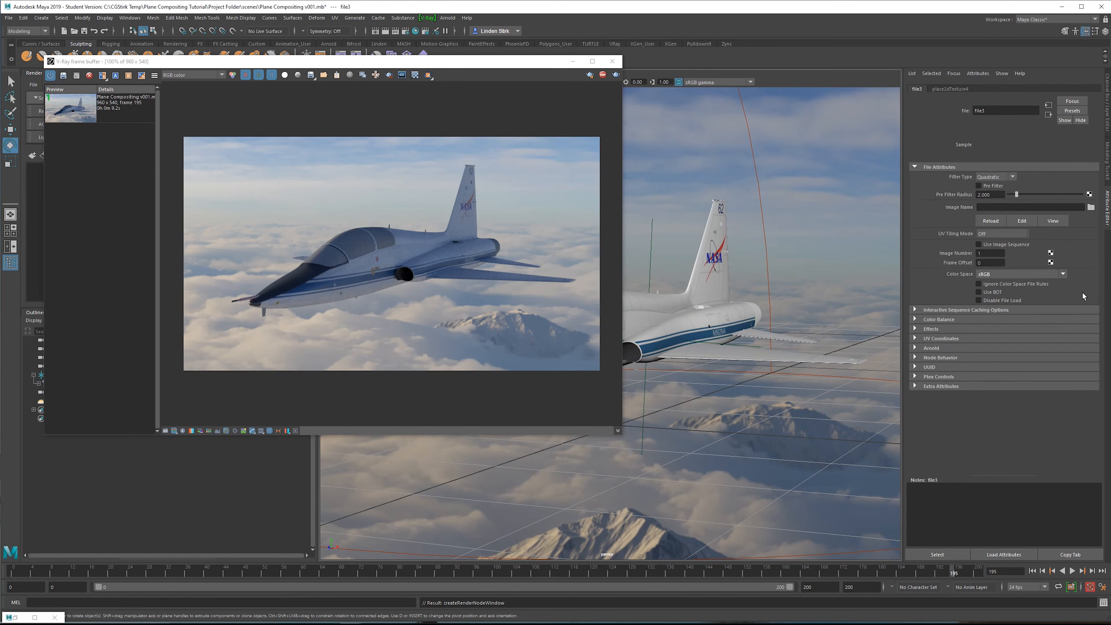
left_click(1091, 207)
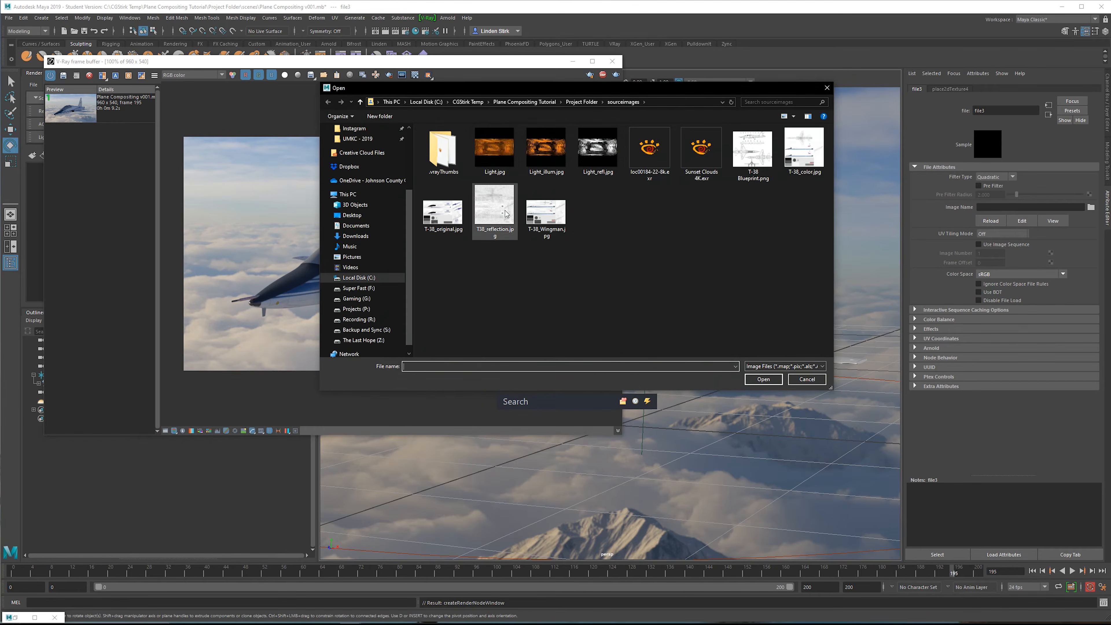
double_click(506, 213)
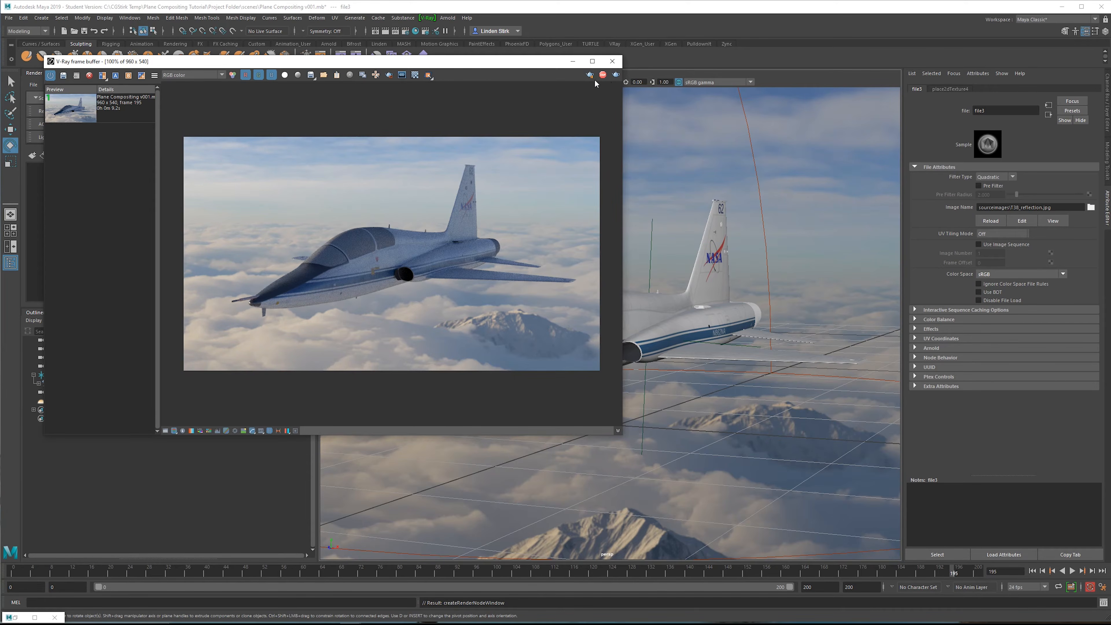
mouse_move(554, 65)
left_mouse_down()
mouse_move(516, 67)
mouse_move(541, 60)
left_mouse_up()
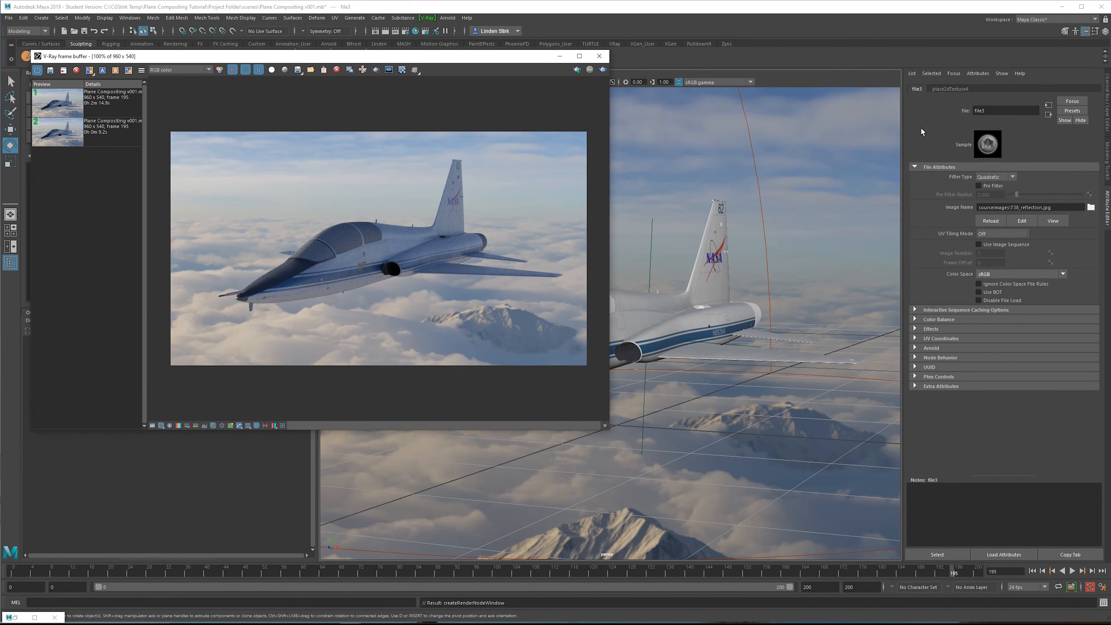
Step: Map T38_reflection.jpg to the Jet1 material's reflection glossiness through a File texture and render the frame
left_click(1049, 114)
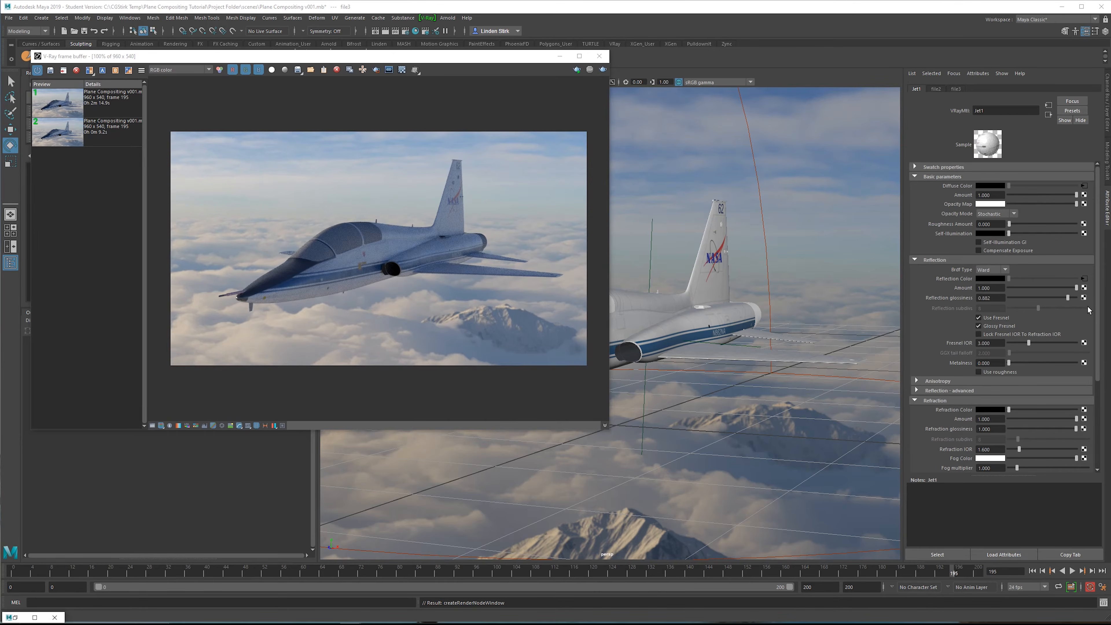
left_click(1085, 298)
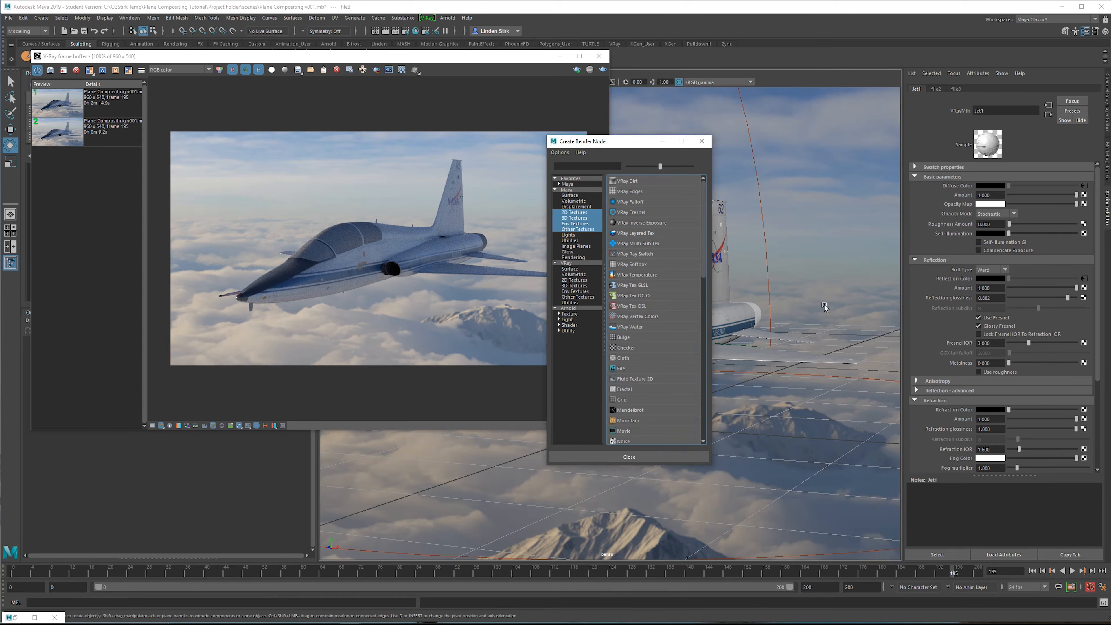
left_click(632, 373)
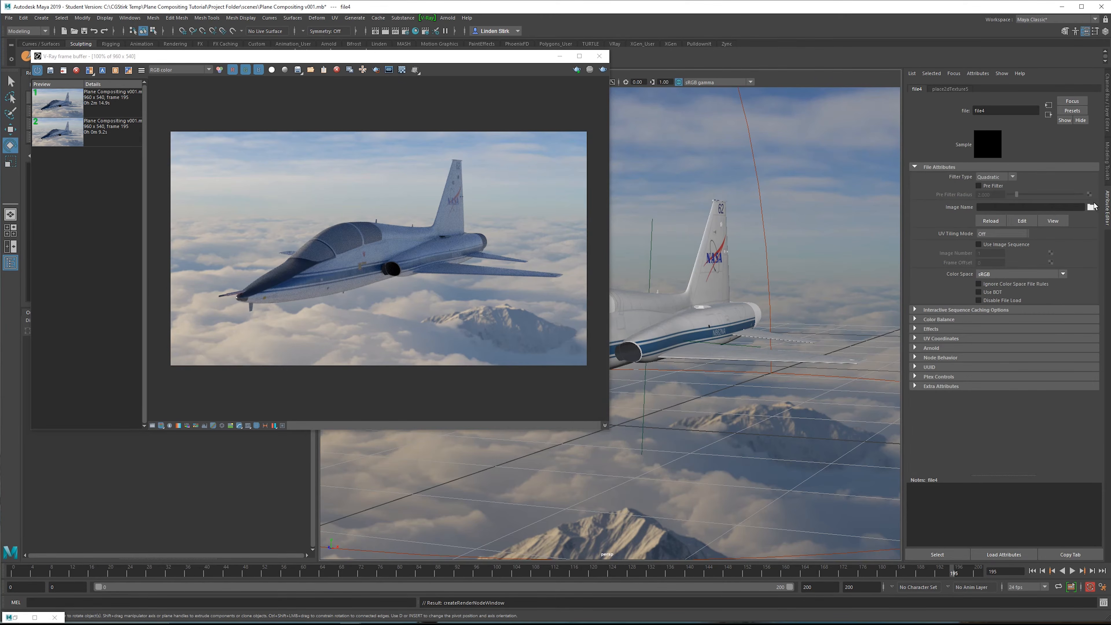
left_click(1091, 207)
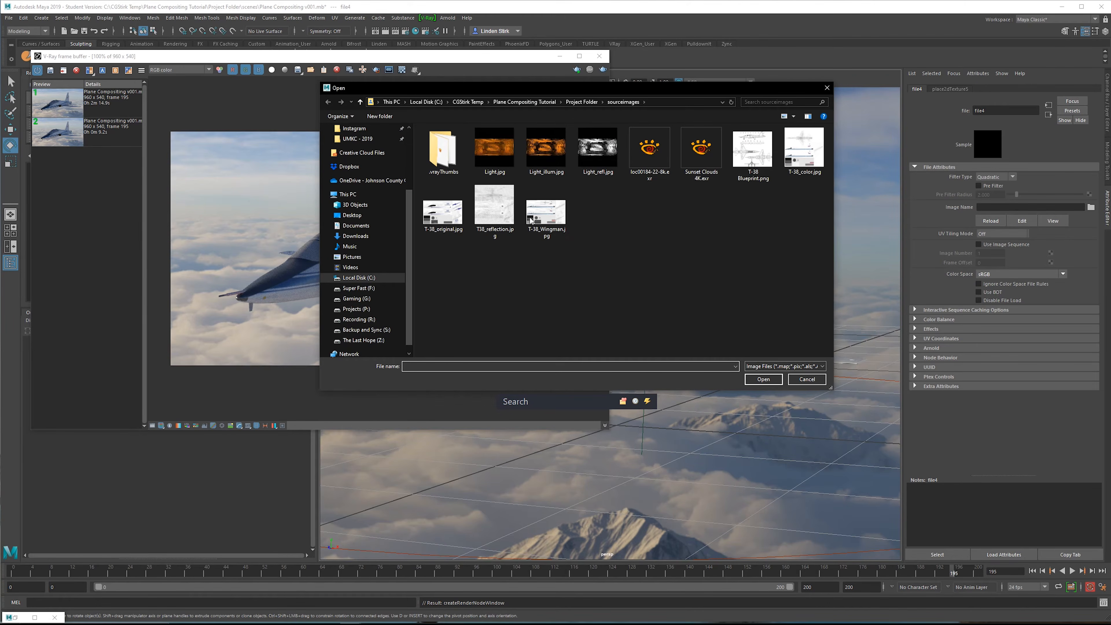
double_click(495, 206)
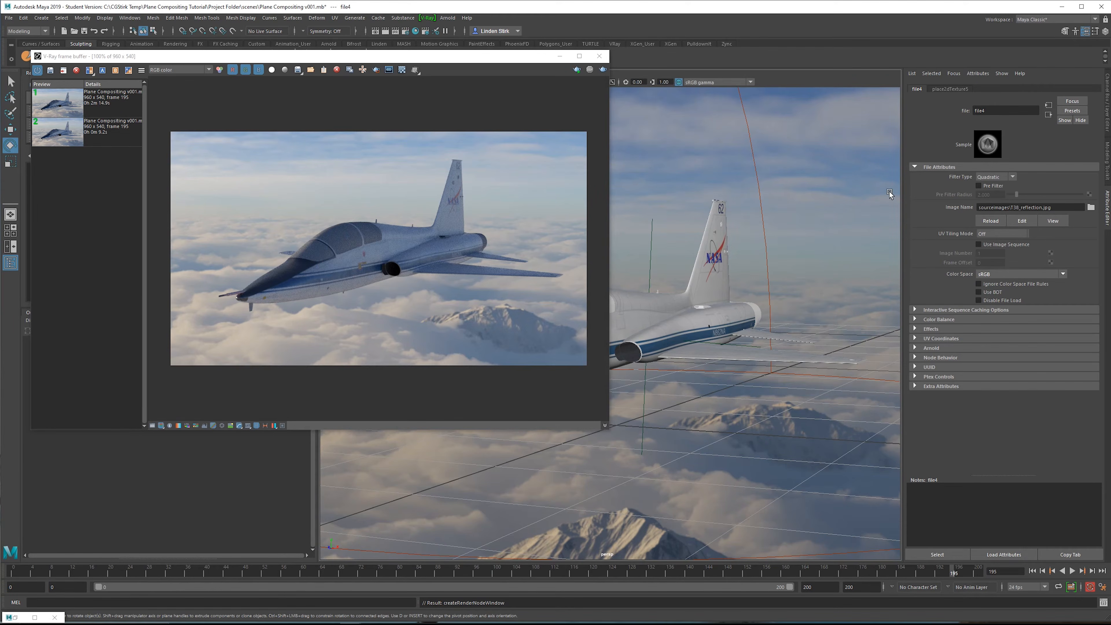
left_click(577, 71)
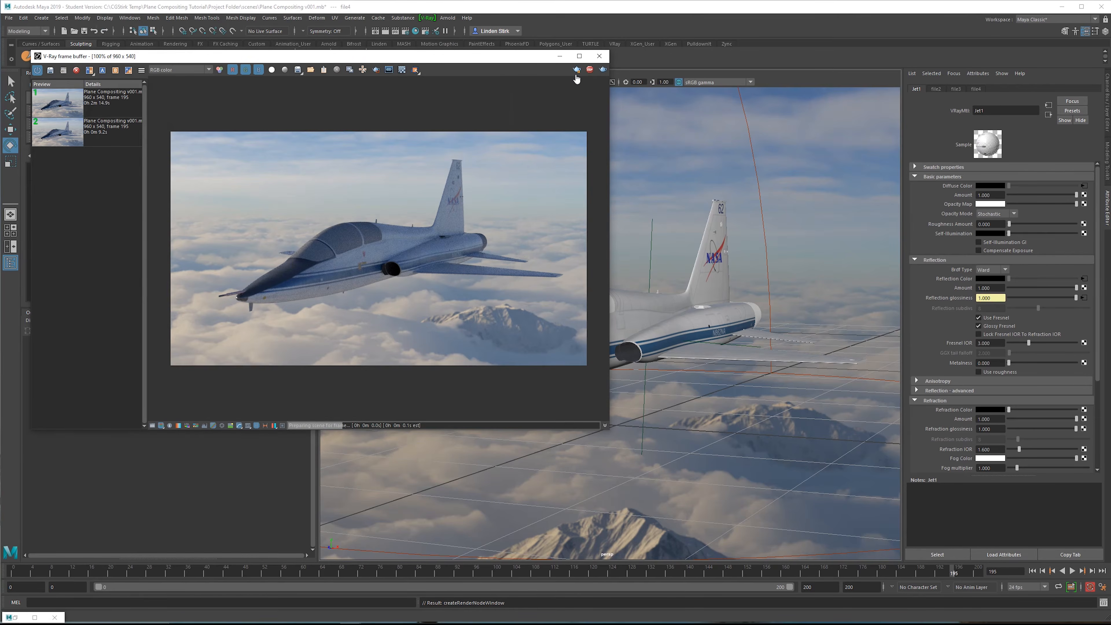
scroll(410, 287, "up", 2)
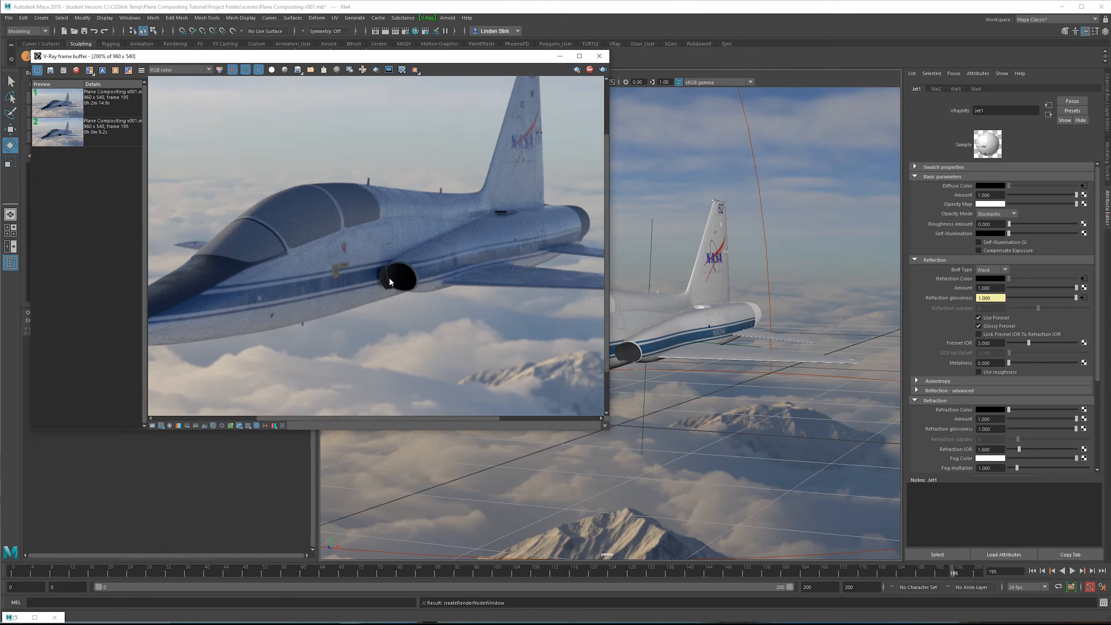
Step: Examine the metal grain and reflections on the rendered jet's fuselage and tail, close up and as a whole
middle_click_drag(569, 240, 181, 364)
scroll(476, 306, "up", 1)
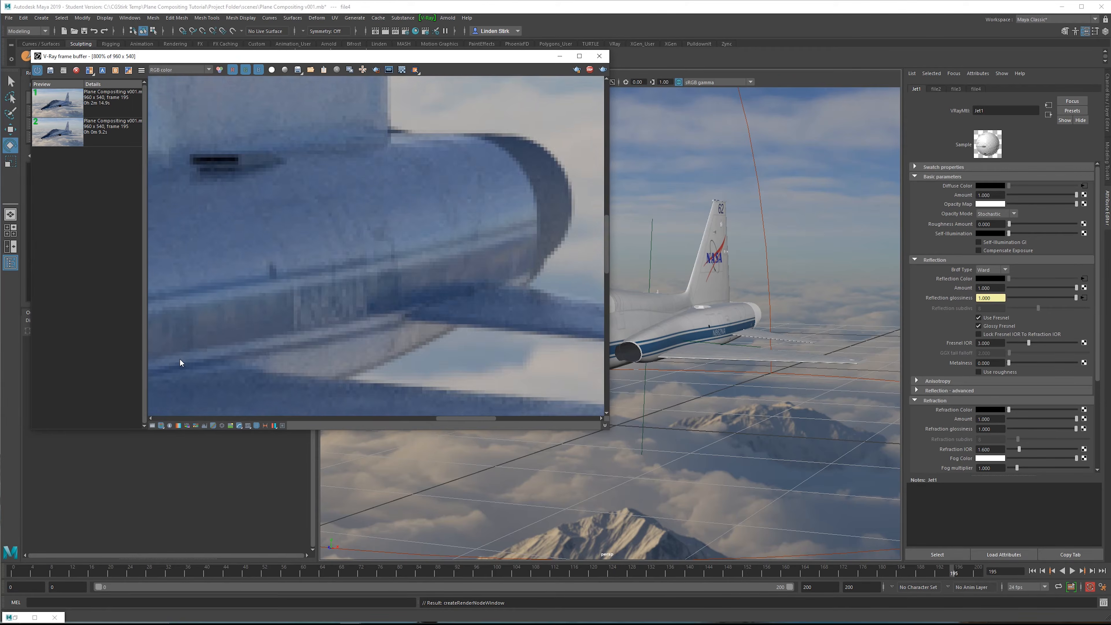
scroll(341, 313, "down", 2)
scroll(289, 298, "up", 1)
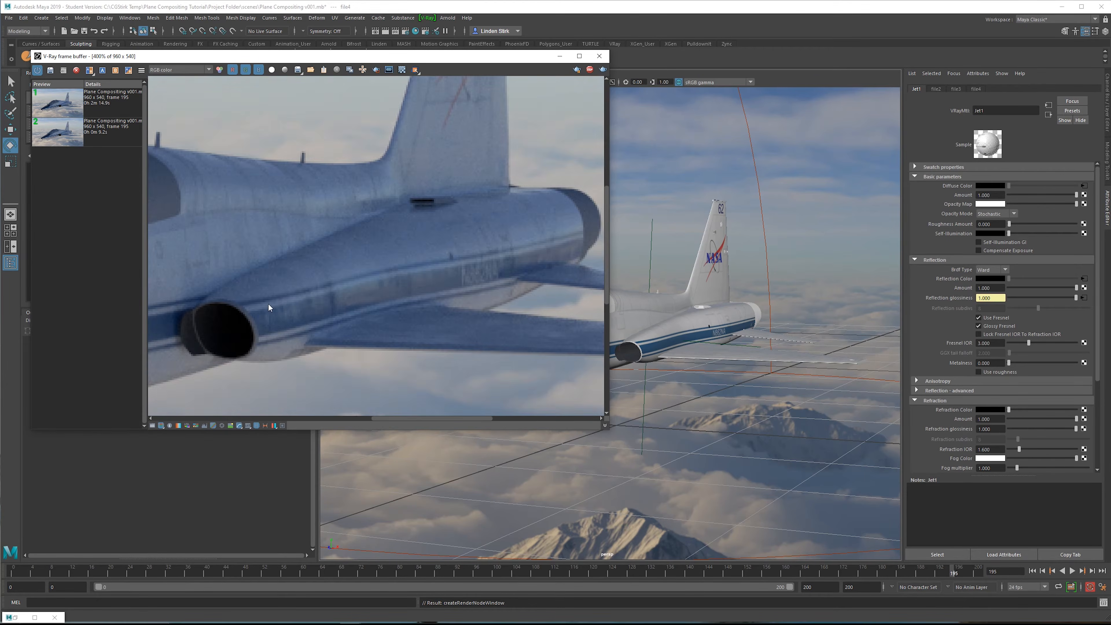
scroll(269, 308, "down", 2)
left_click(603, 70)
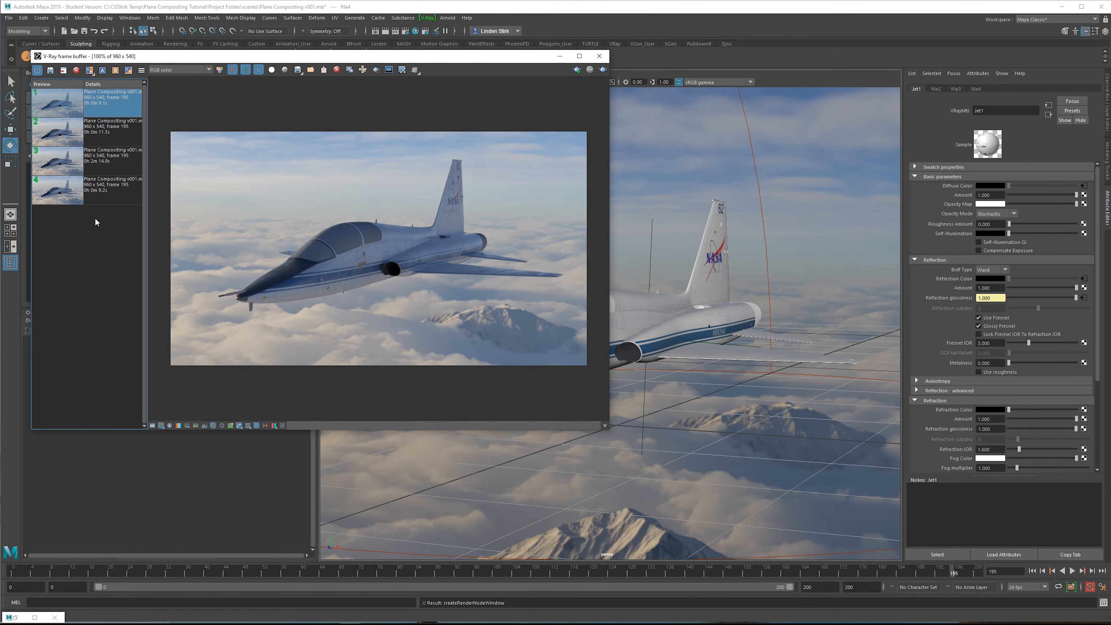
Step: Load the oldest and newest renders from the history alternately to compare the jet's surface reflections close up
left_click(109, 201)
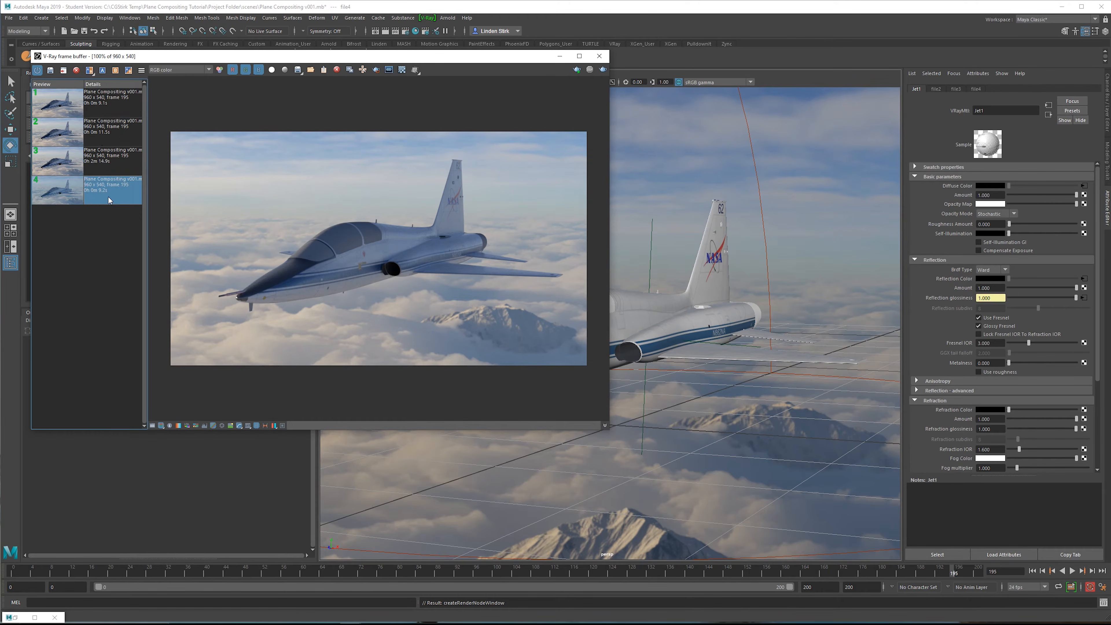
scroll(342, 222, "up", 1)
middle_click_drag(377, 238, 300, 220)
left_click(88, 192)
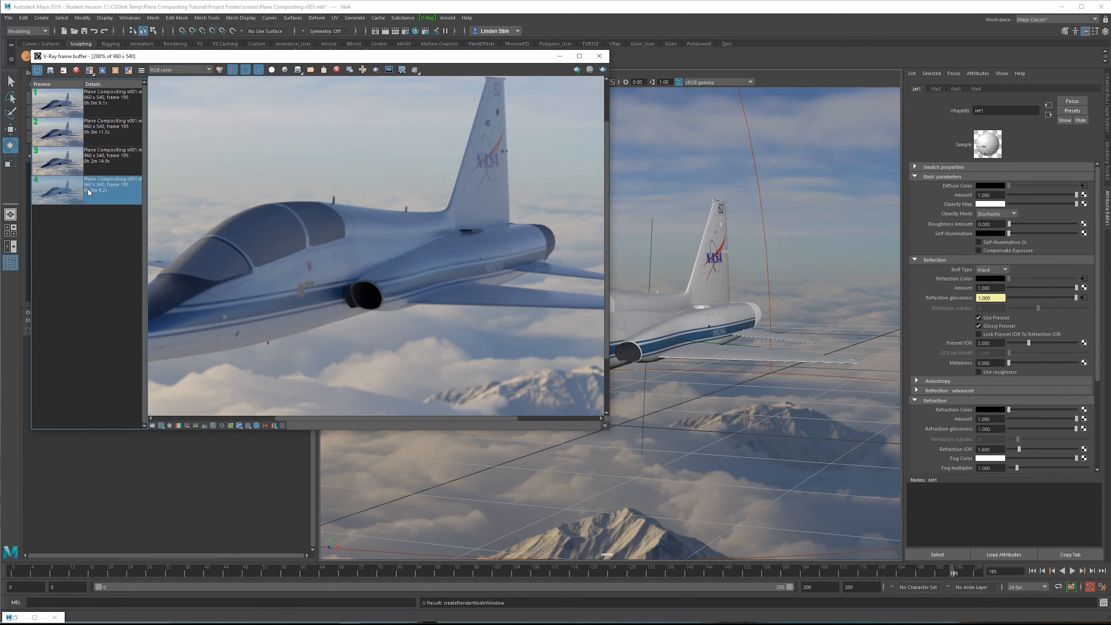
middle_click_drag(461, 267, 461, 206)
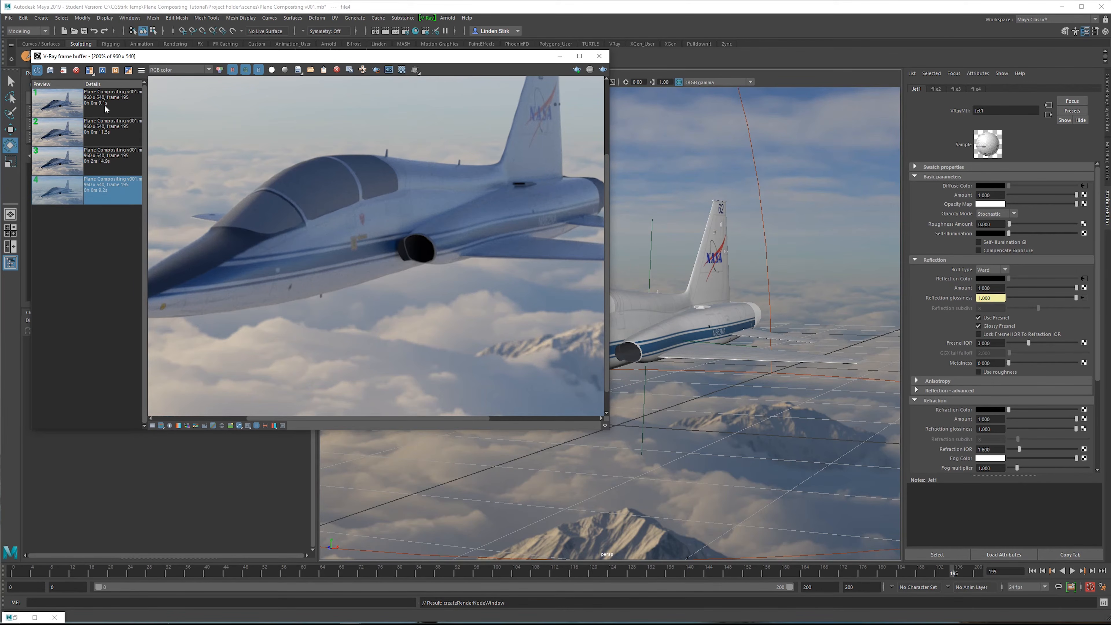
double_click(106, 109)
middle_click_drag(471, 239, 497, 241)
scroll(500, 241, "up", 1)
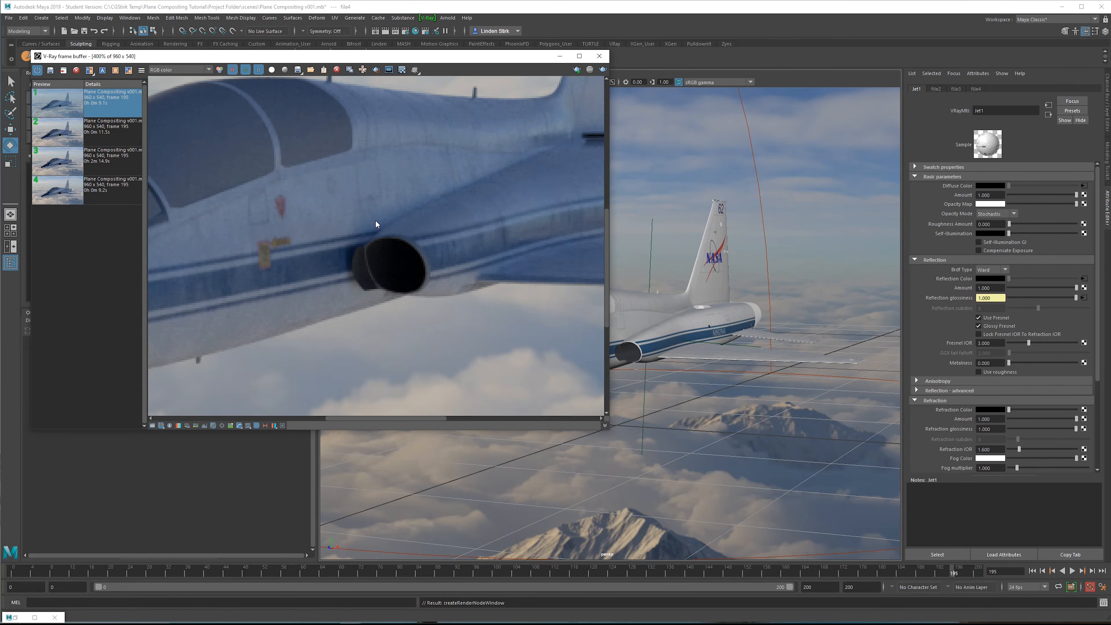
scroll(377, 226, "down", 1)
middle_click_drag(438, 221, 509, 216)
double_click(98, 198)
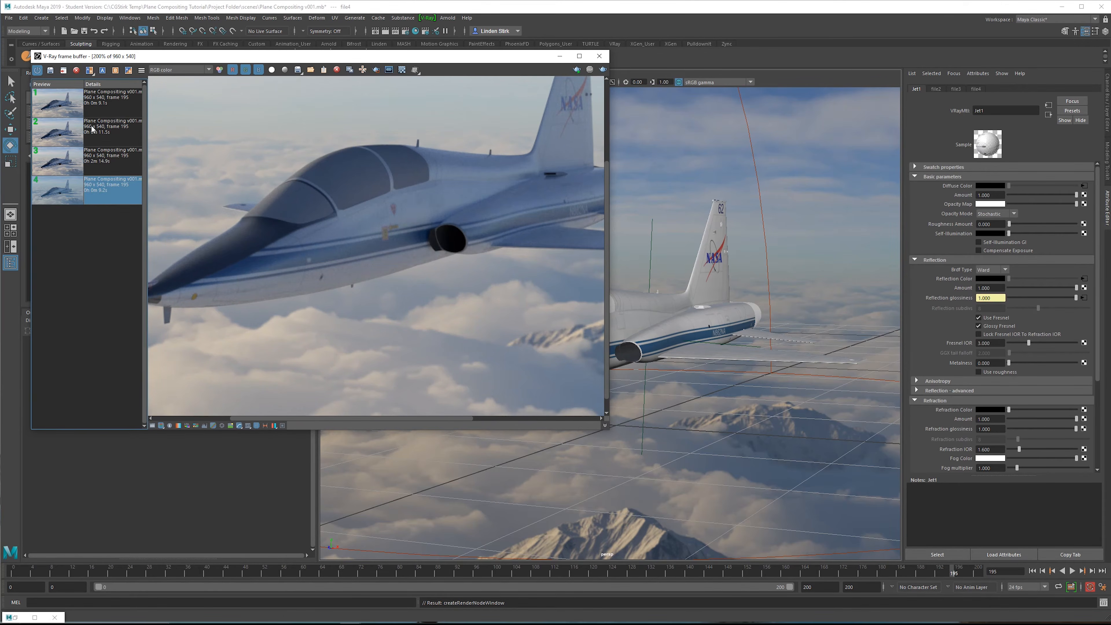
scroll(287, 220, "up", 1)
double_click(114, 103)
scroll(397, 166, "down", 1)
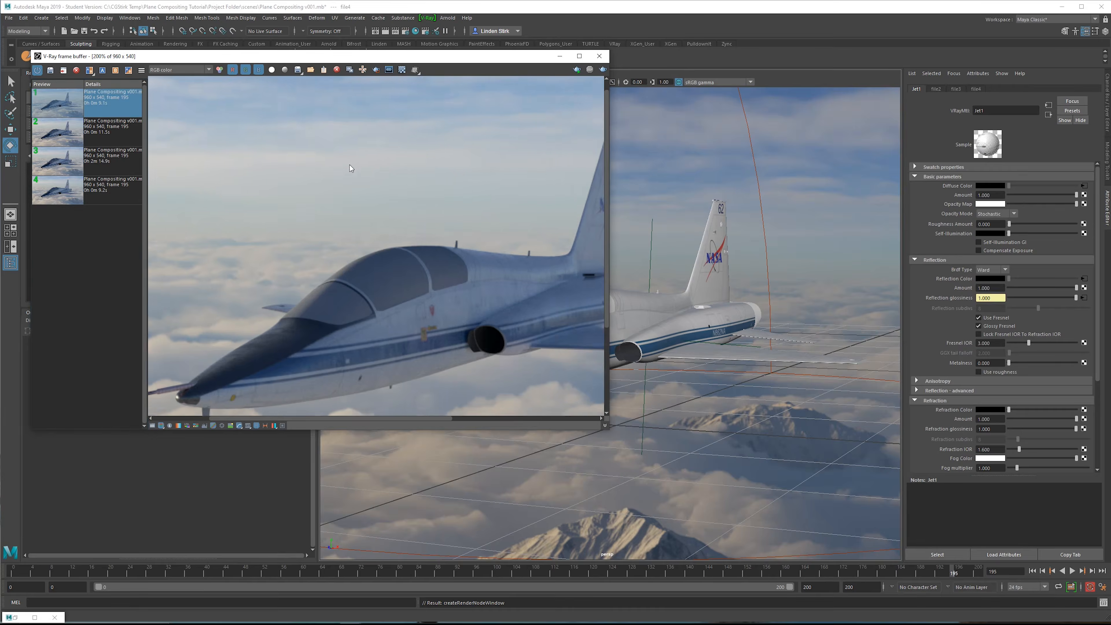
middle_click_drag(367, 154, 293, 130)
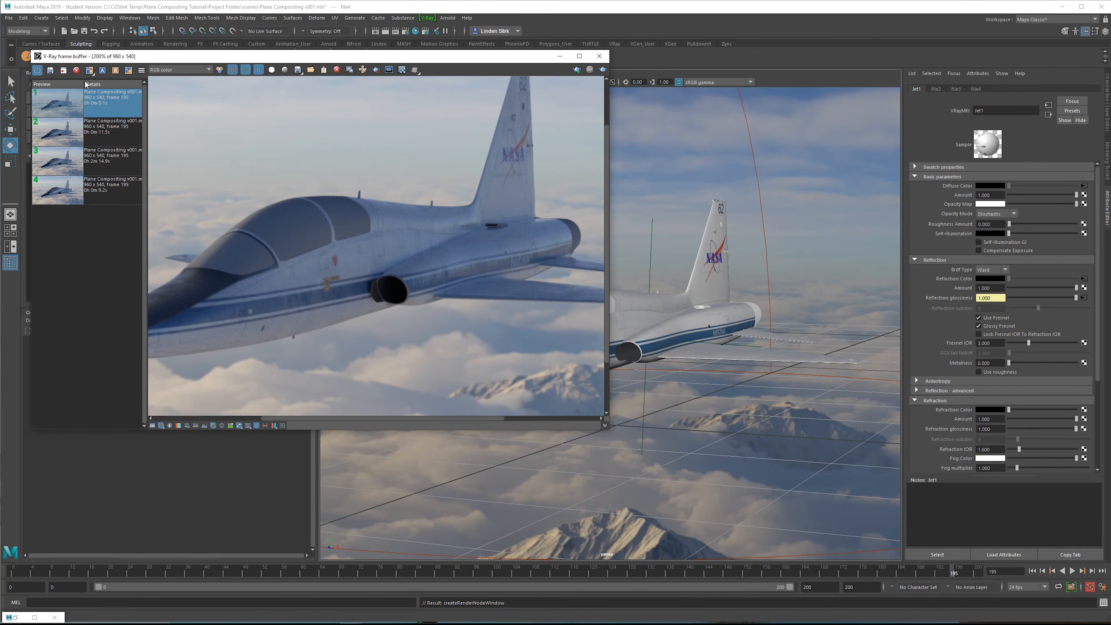
Step: Compare the newest and oldest history renders in an A/B split view, sweeping the divider across the jet
left_click(89, 70)
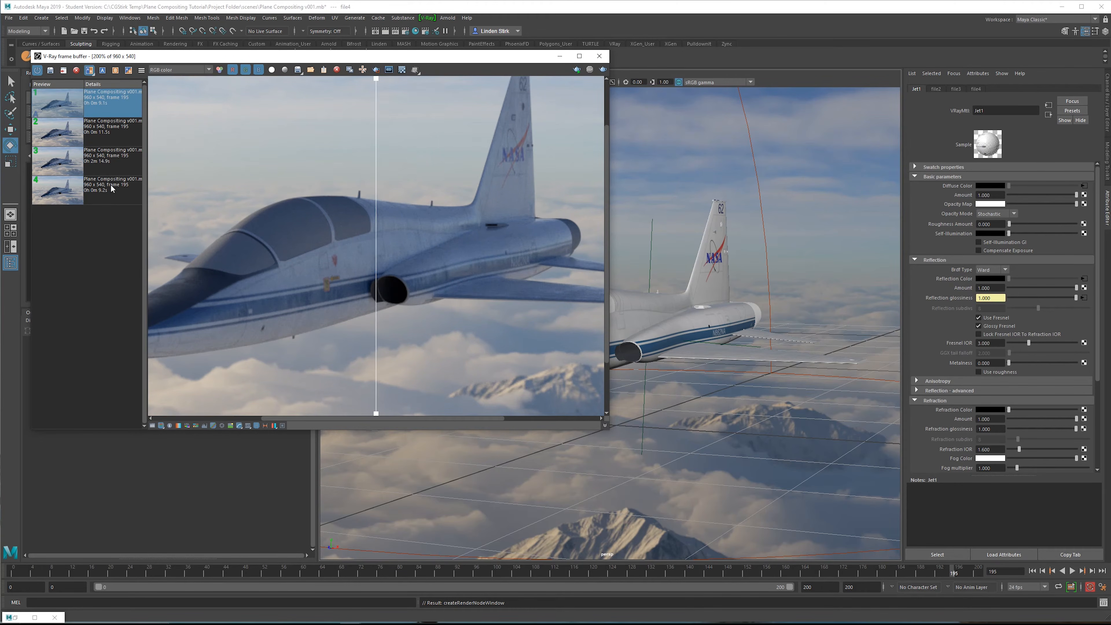
left_click(112, 188)
left_click(116, 69)
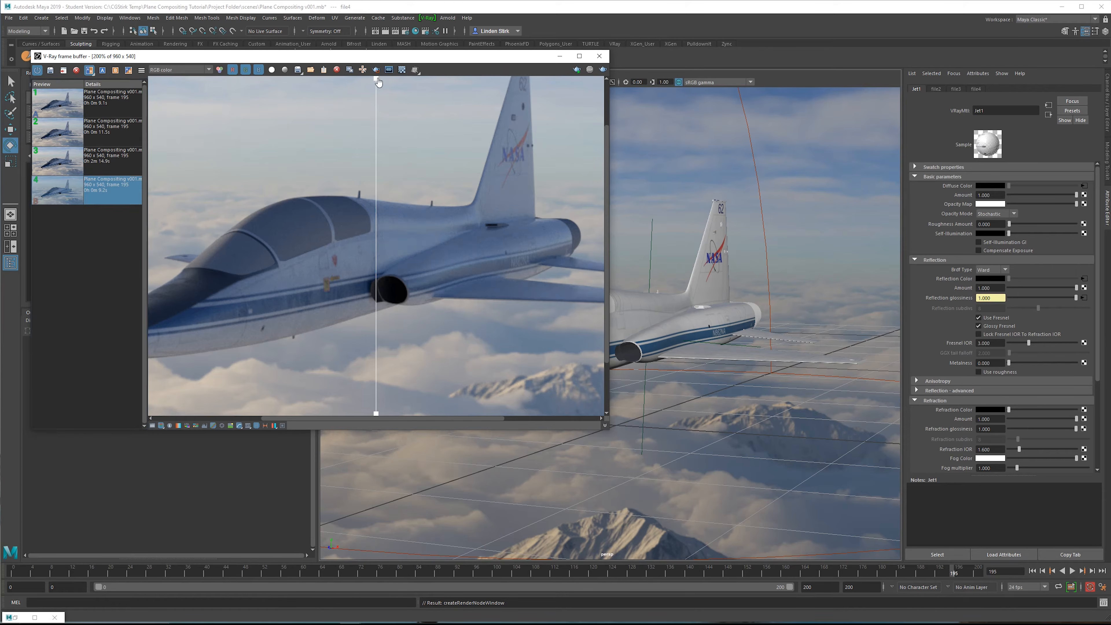
left_click_drag(378, 82, 446, 114)
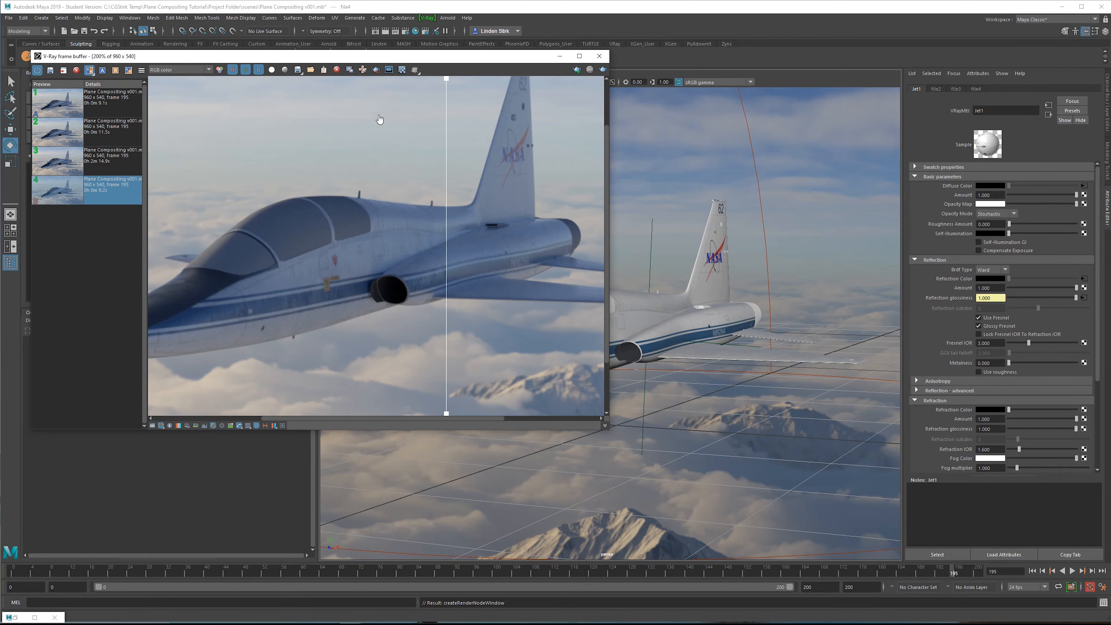
left_click_drag(380, 120, 597, 140)
scroll(506, 95, "down", 1)
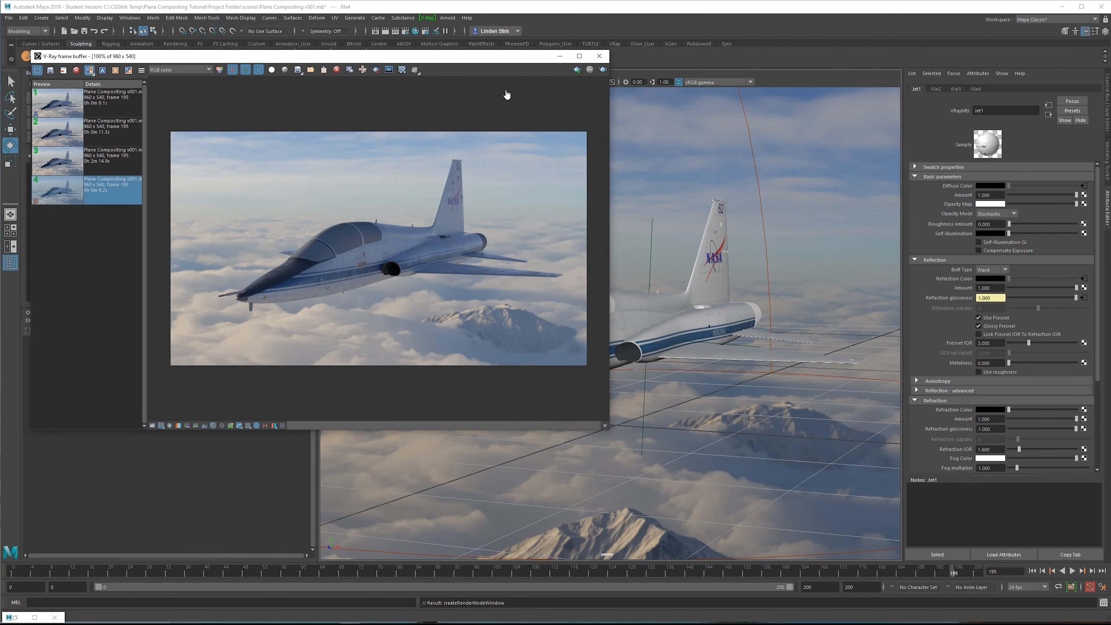
left_click_drag(507, 95, 245, 102)
Step: Examine the split comparison around the nose, wings and tail fin, and close the frame buffer
scroll(367, 228, "up", 1)
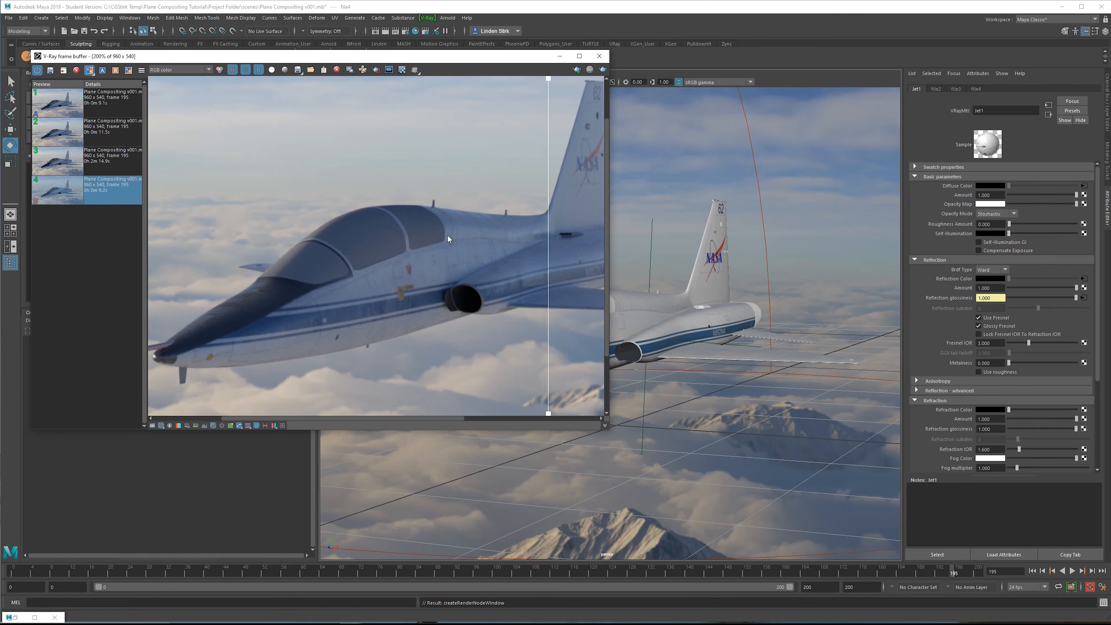
scroll(465, 236, "down", 1)
scroll(560, 262, "up", 1)
middle_click_drag(542, 293, 526, 279)
scroll(542, 278, "up", 1)
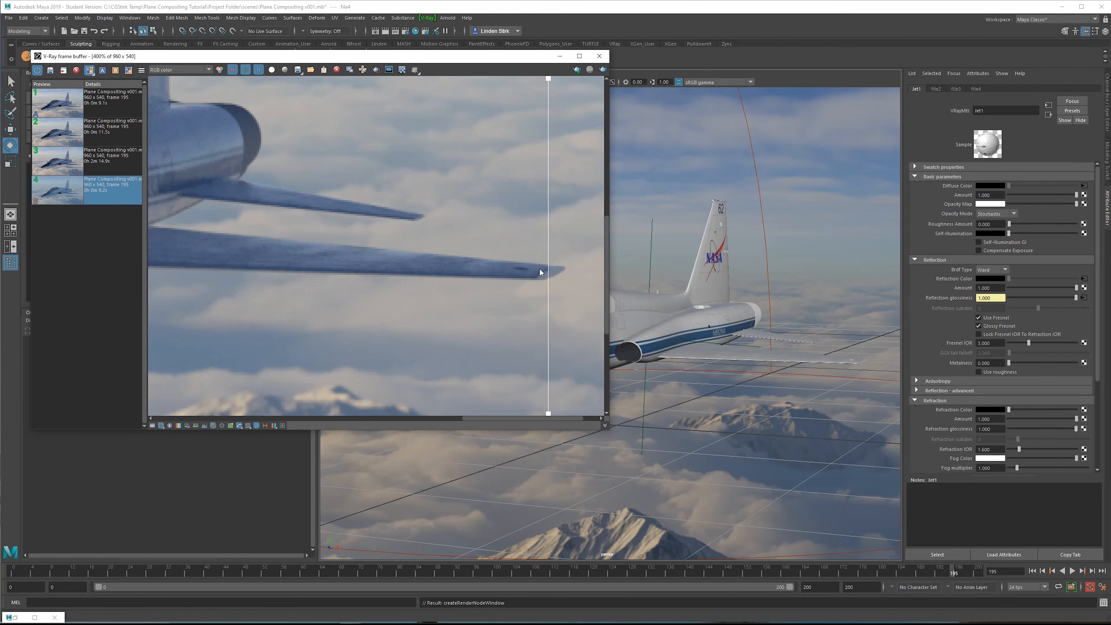
scroll(426, 266, "down", 1)
middle_click_drag(365, 266, 495, 324)
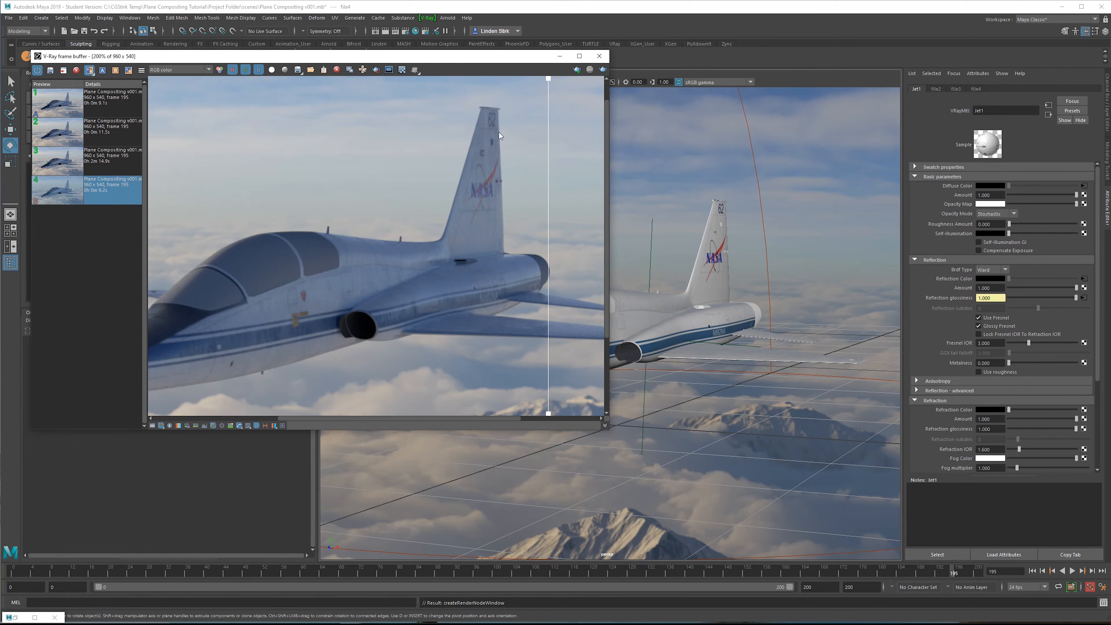
middle_click_drag(412, 208, 431, 195)
scroll(454, 176, "down", 1)
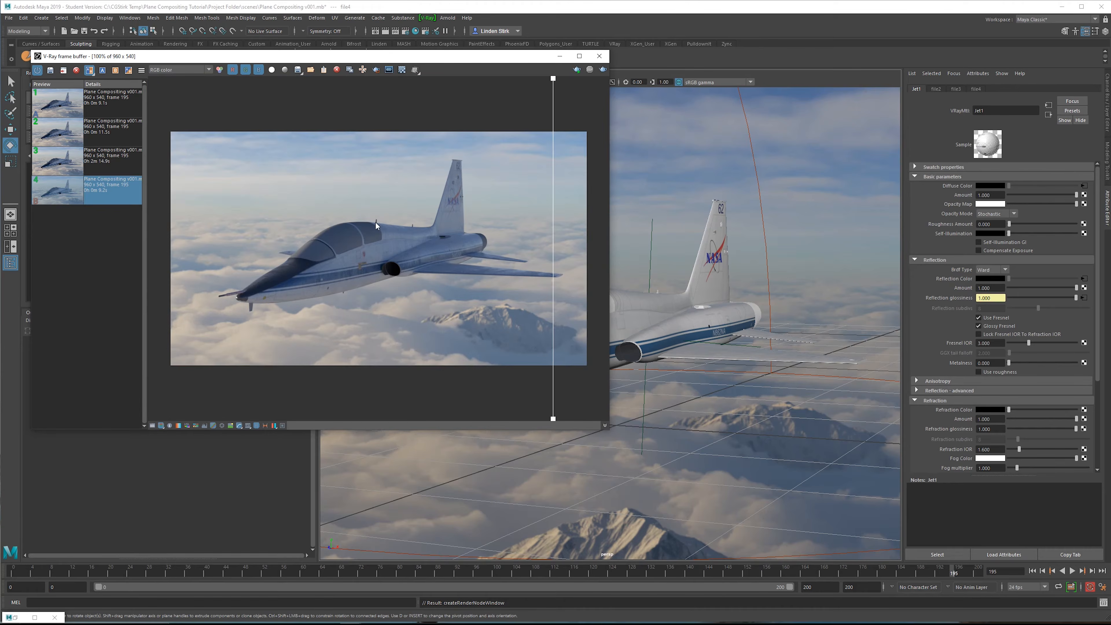
scroll(376, 226, "up", 1)
middle_click_drag(350, 237, 549, 211)
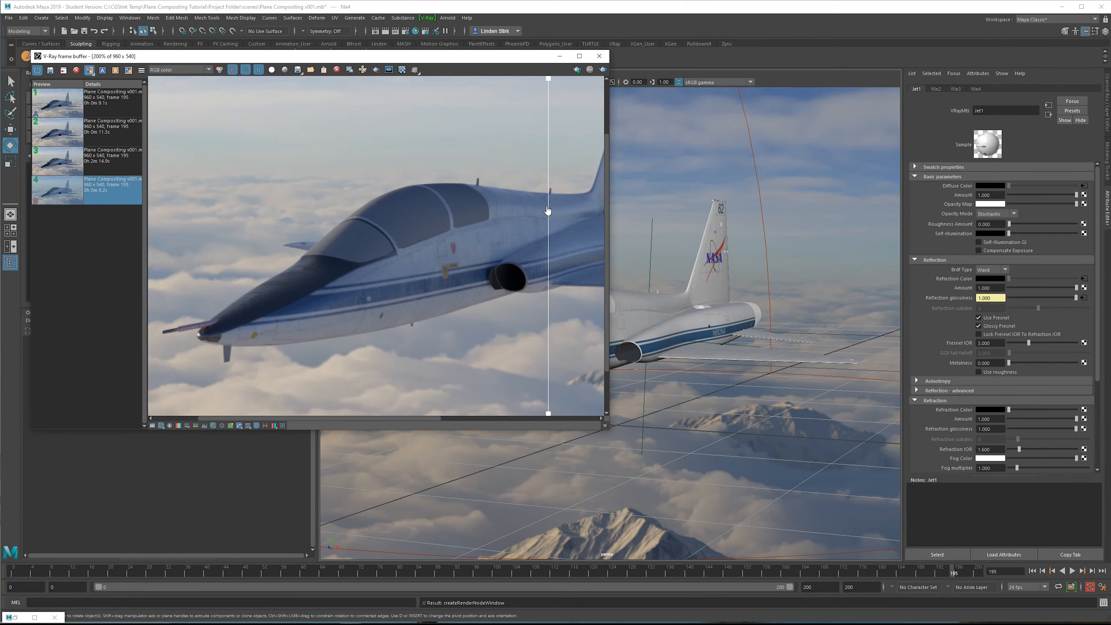
left_click(601, 56)
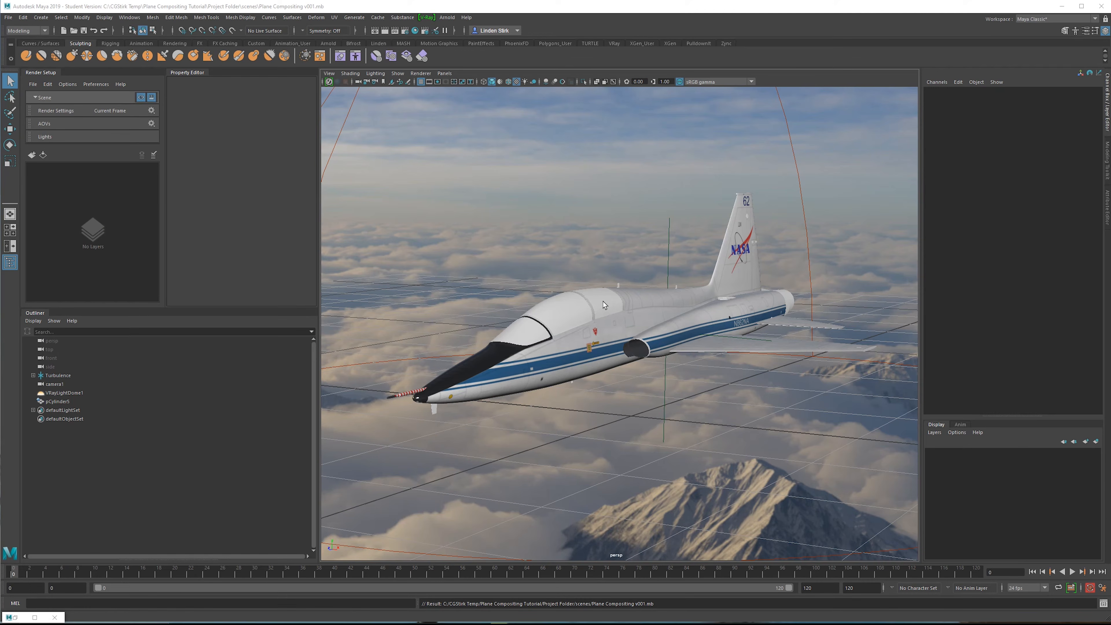
Step: Select the jet's canopy glass and change its Canopy_Glass material from Lambert to VRay Mtl
left_click(603, 301)
key("ctrl+a")
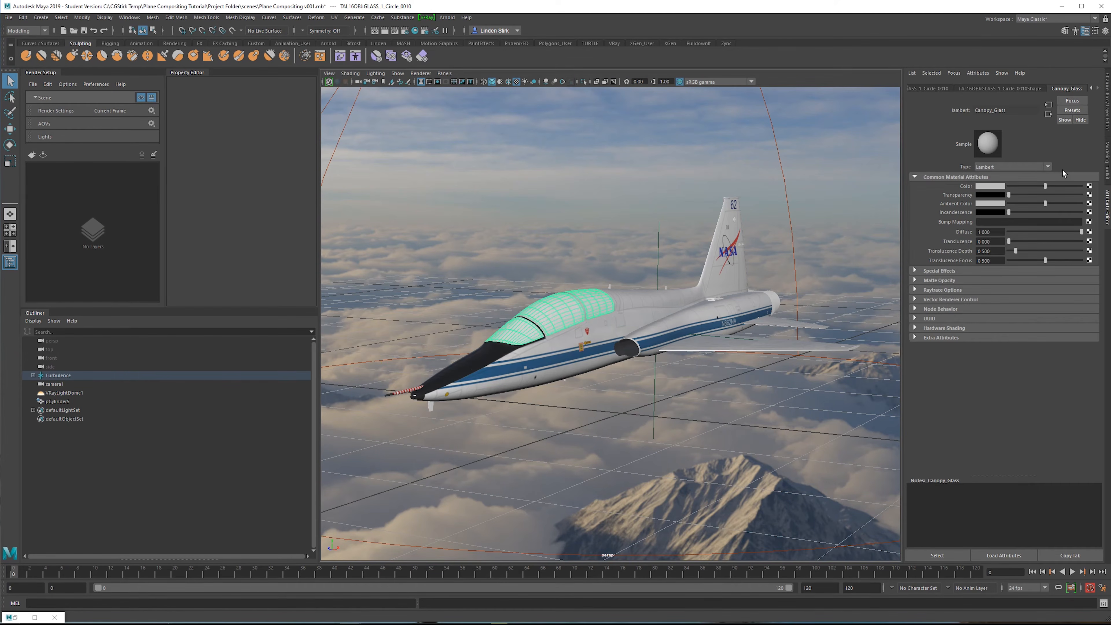
left_click(1034, 167)
scroll(1030, 193, "down", 5)
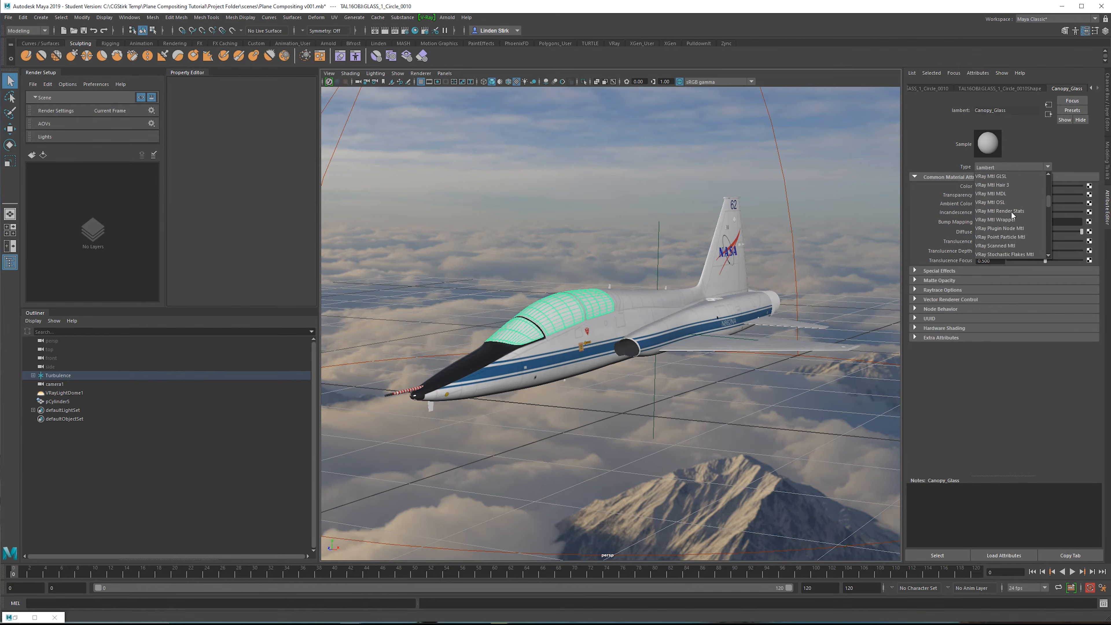
scroll(1003, 184, "up", 2)
left_click(1003, 183)
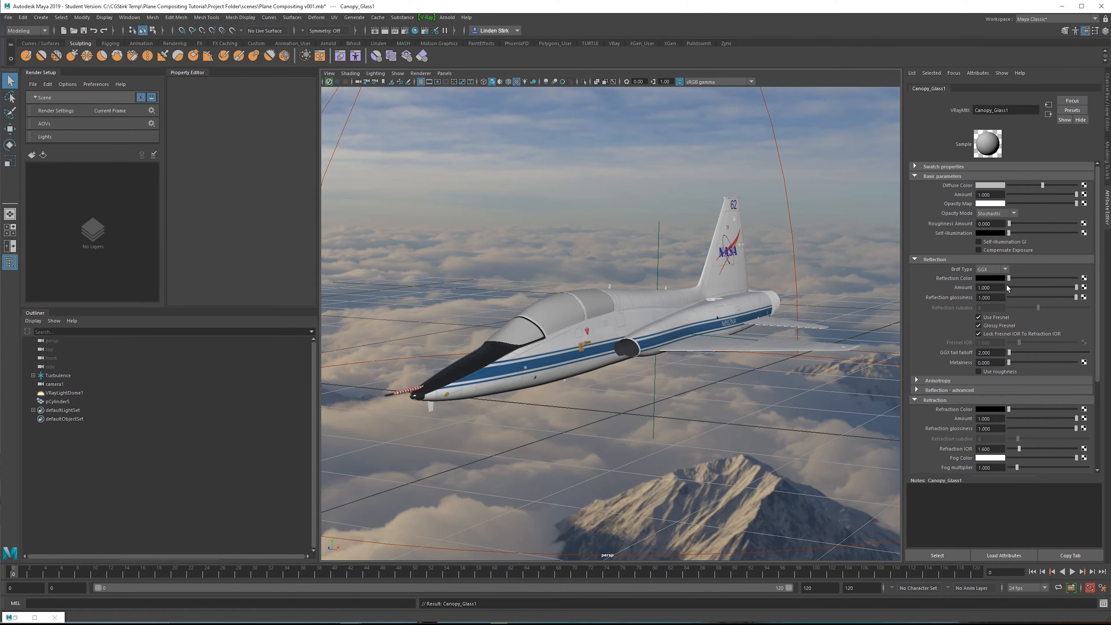
Step: Set the canopy glass material's reflection and refraction colors to full white and enable Affect Shadows
scroll(1040, 337, "down", 1)
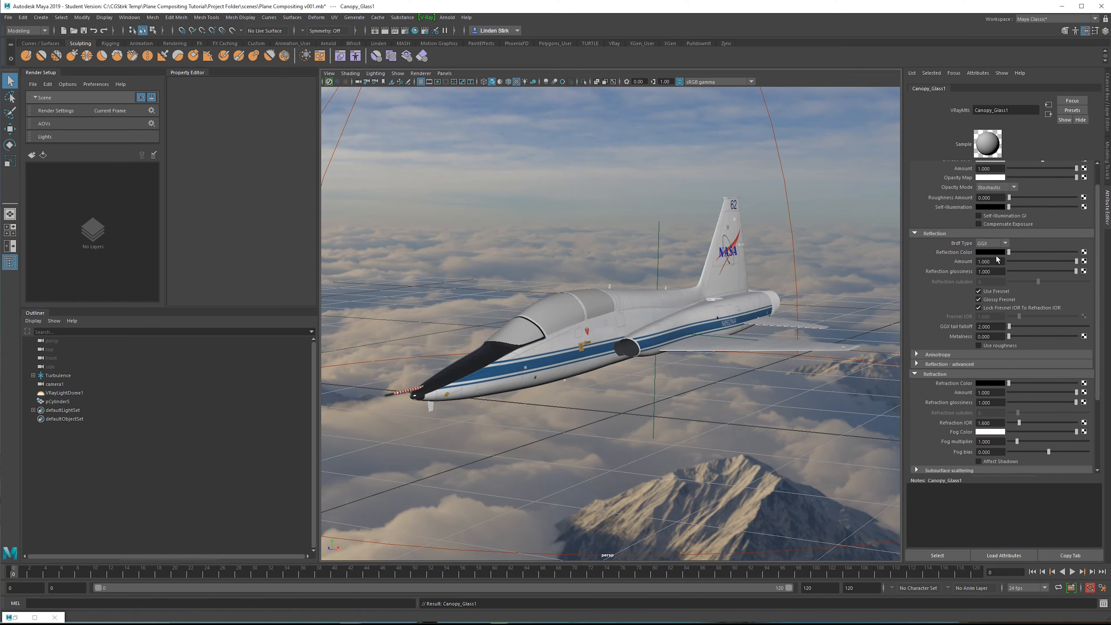
left_click_drag(1009, 254, 1088, 259)
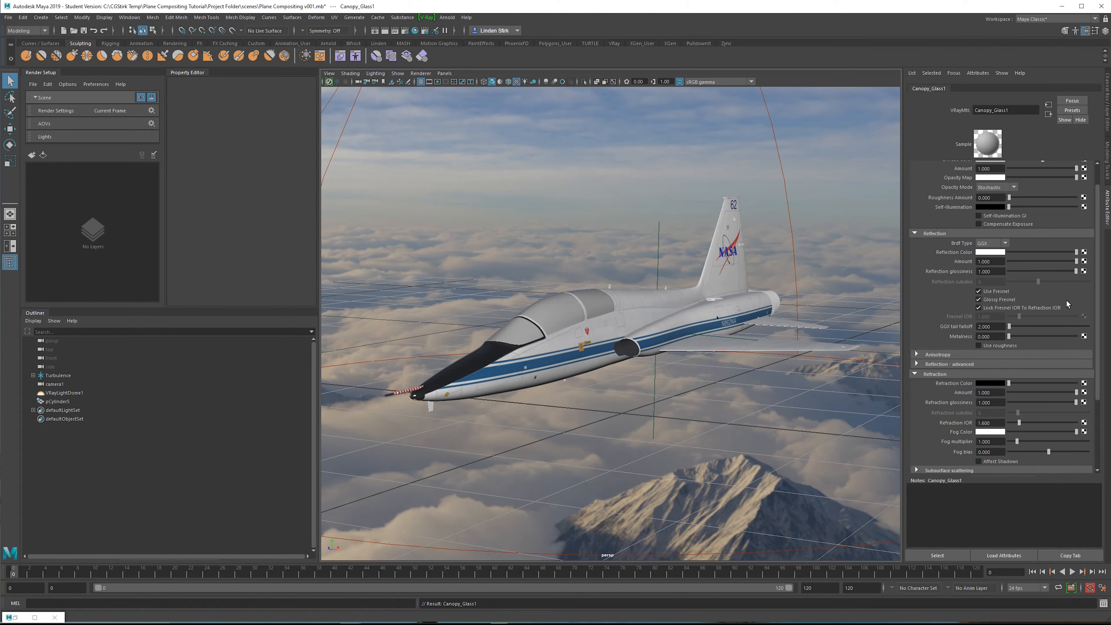
scroll(949, 337, "down", 3)
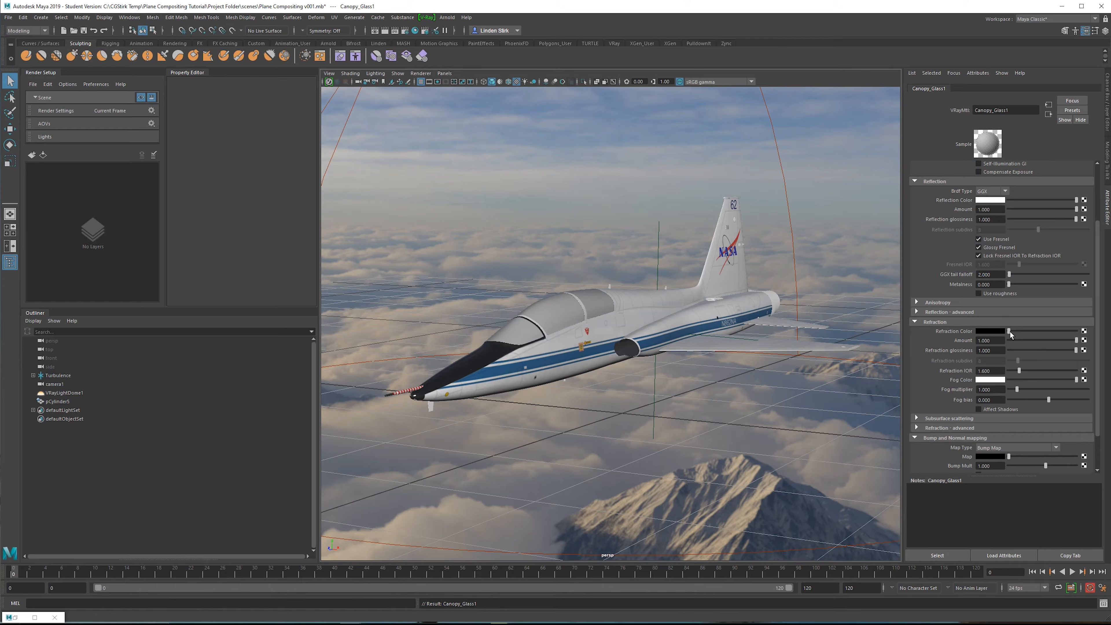
left_click_drag(1010, 332, 1078, 331)
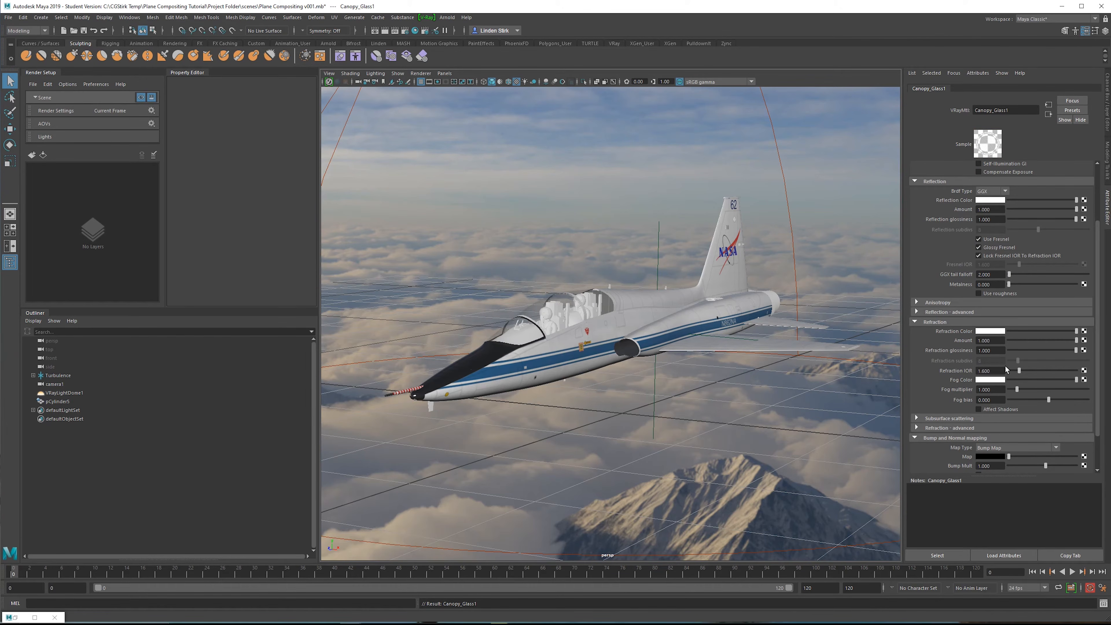
left_click_drag(999, 370, 971, 369)
key("ctrl+z")
Step: Render the frame and examine the transparent canopy and cockpit close up
left_click(392, 56)
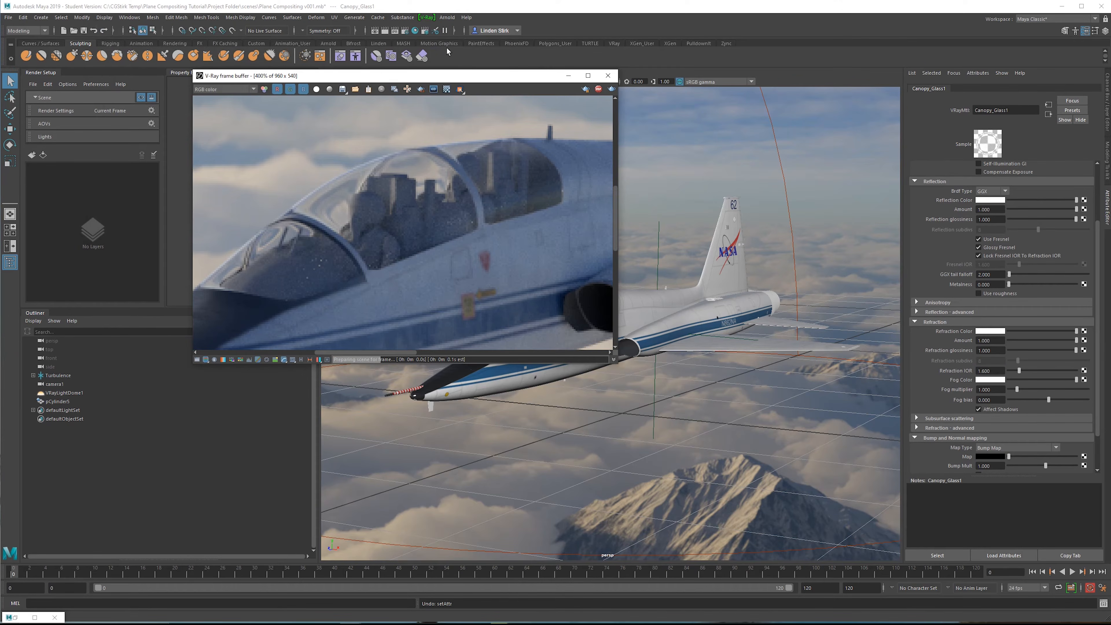
double_click(466, 192)
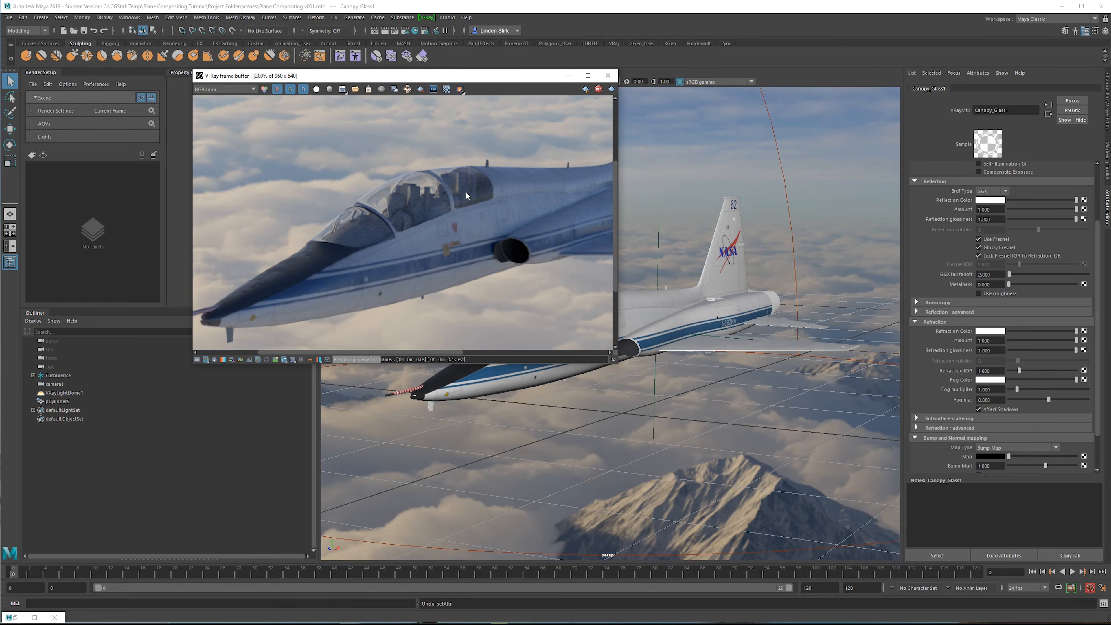
scroll(467, 193, "up", 1)
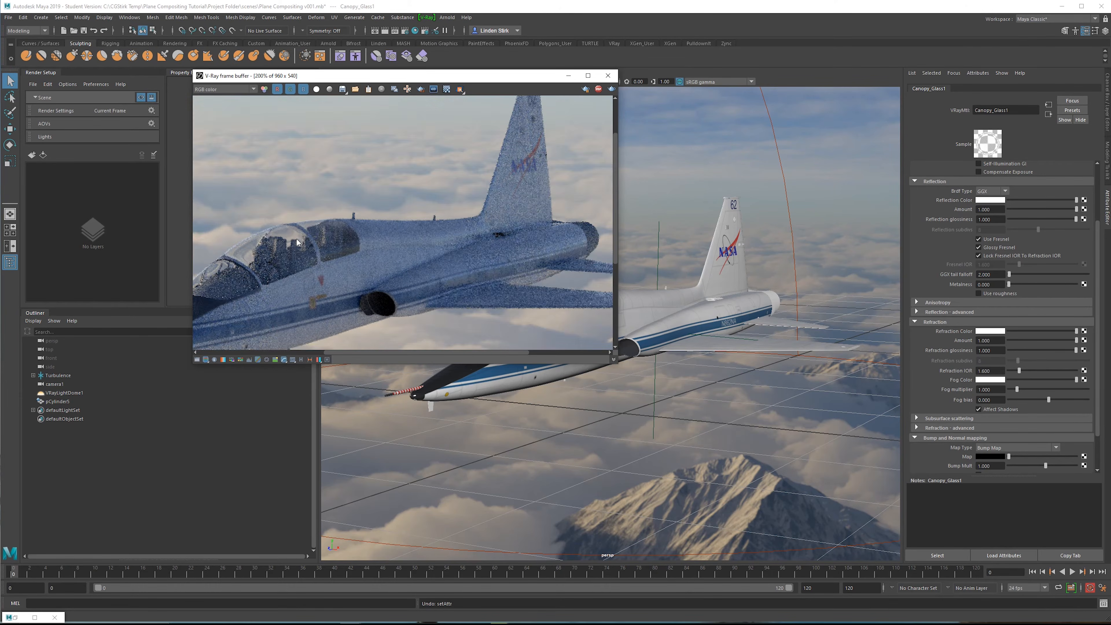
middle_click_drag(297, 239, 365, 199)
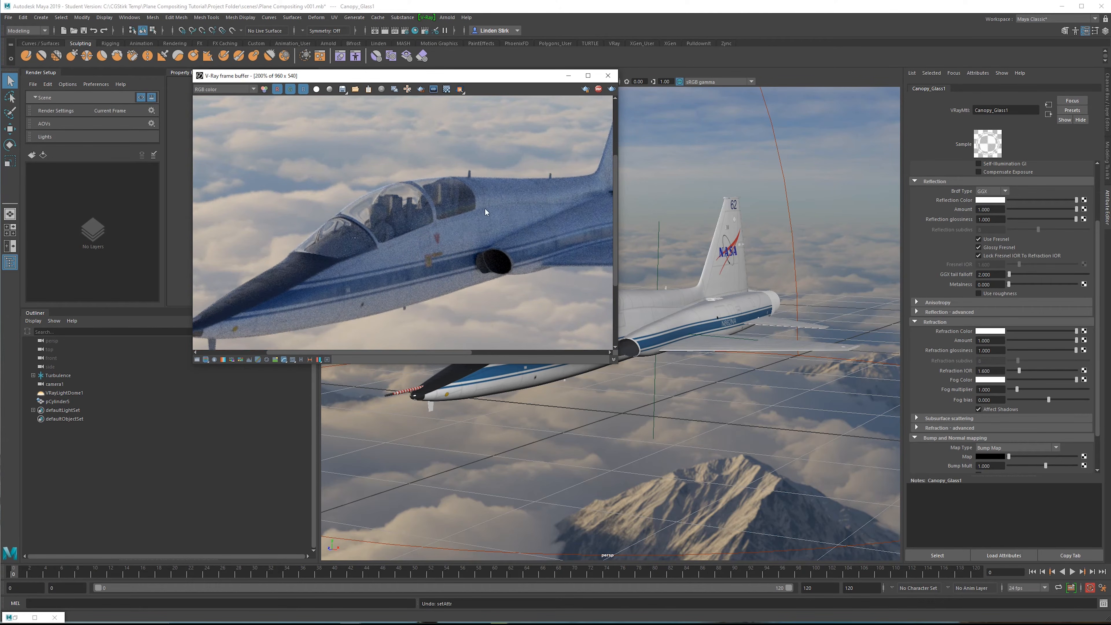
scroll(486, 212, "up", 1)
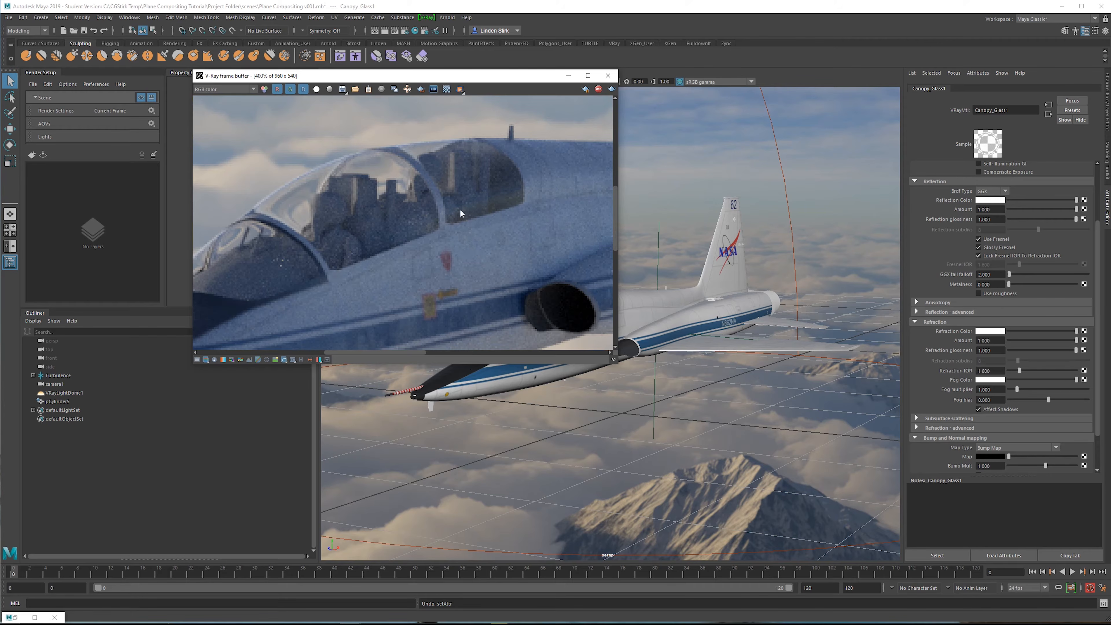
Step: Select the small RedLight mesh near the tip of the jet's wing
left_click_drag(746, 246, 782, 244, "alt")
middle_click_drag(781, 244, 605, 237, "alt")
left_click_drag(784, 243, 722, 268, "alt")
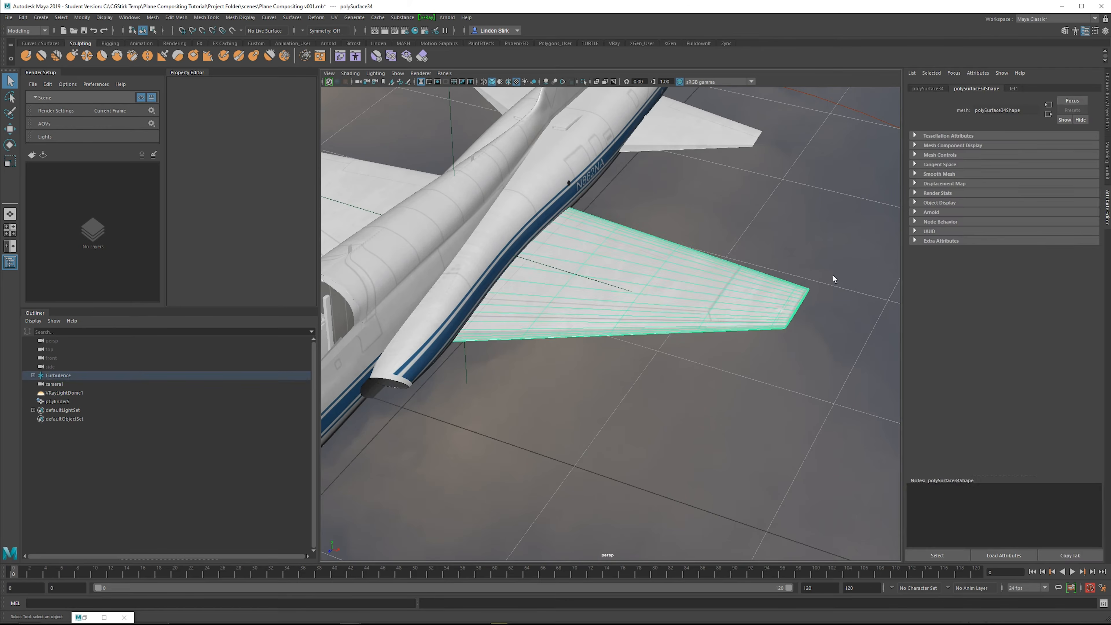
left_click(834, 275)
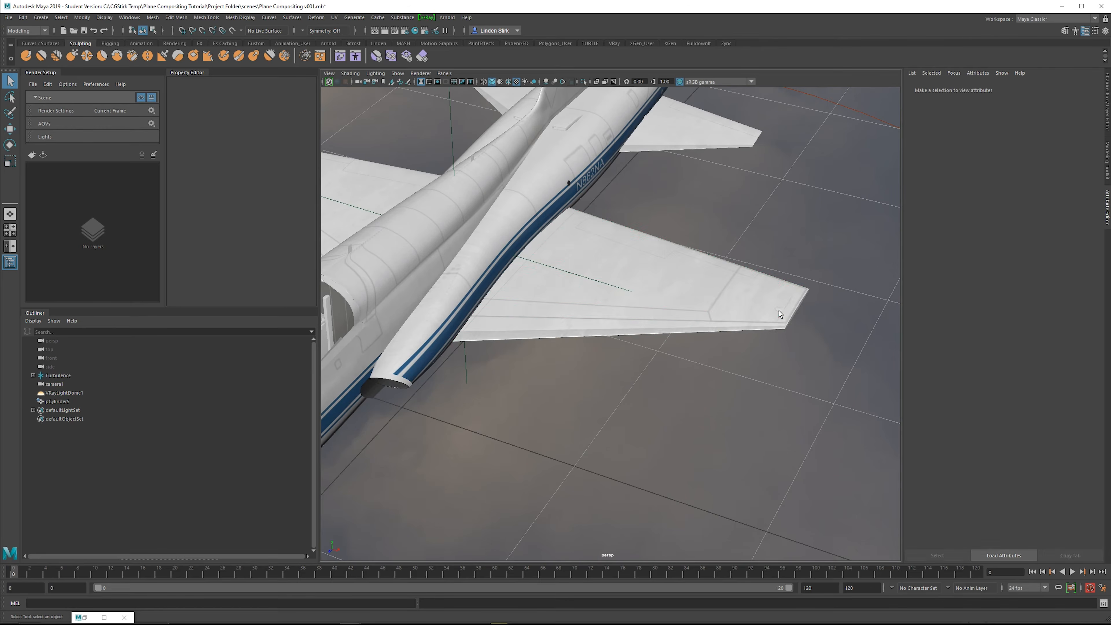
left_click(779, 311)
left_click(780, 310)
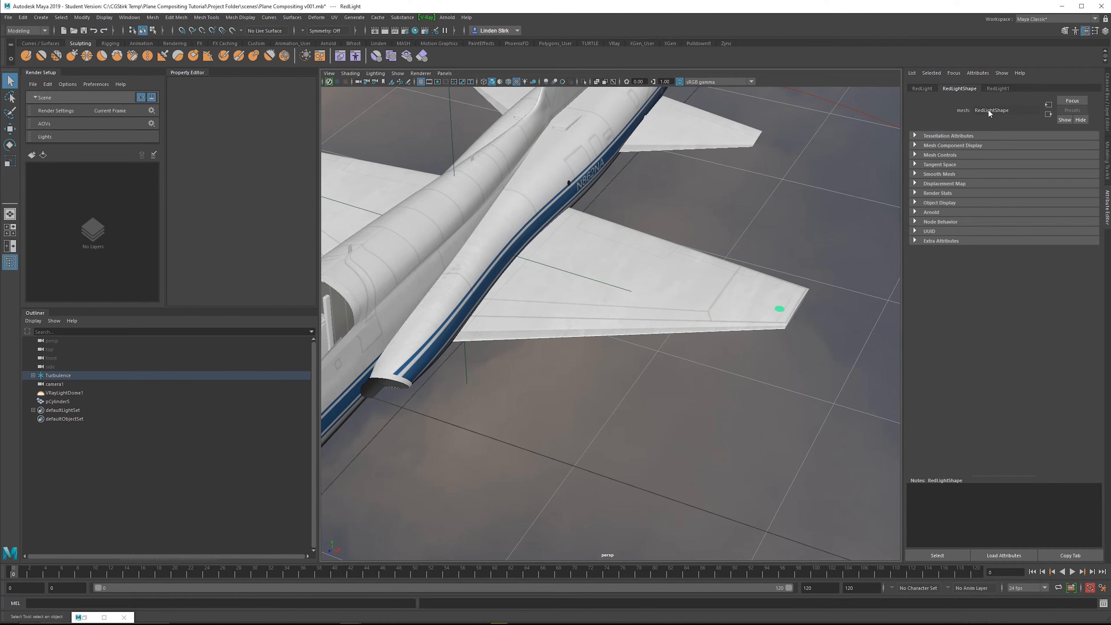
Step: Change the material type of the selected wingtip light from Lambert to VRay Mtl
left_click(998, 89)
left_click(1010, 167)
scroll(1015, 221, "up", 3)
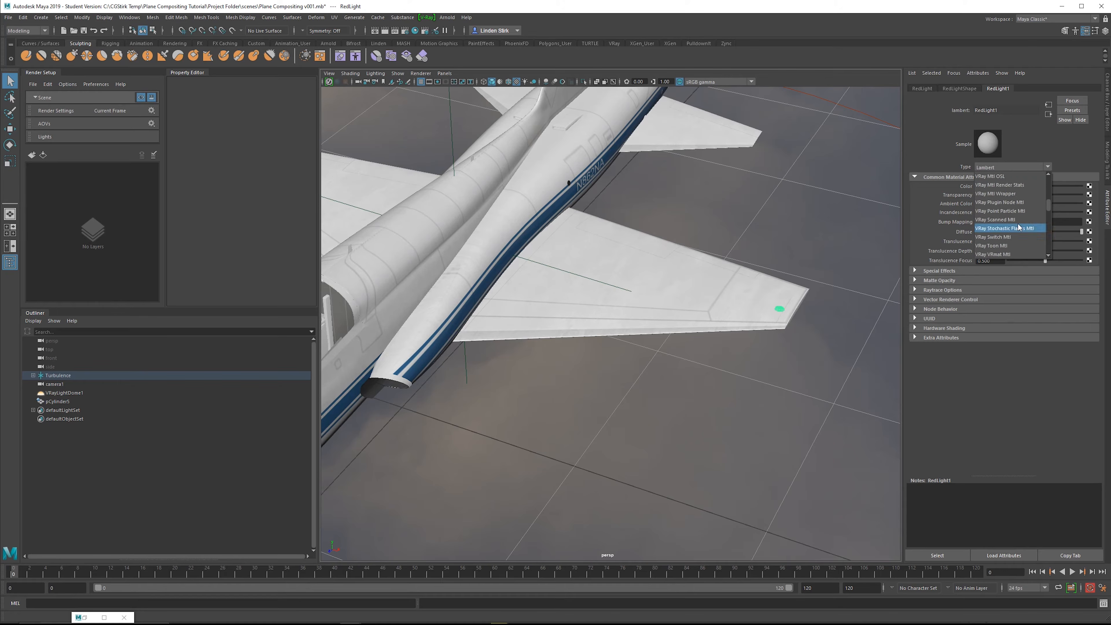
left_click(1006, 209)
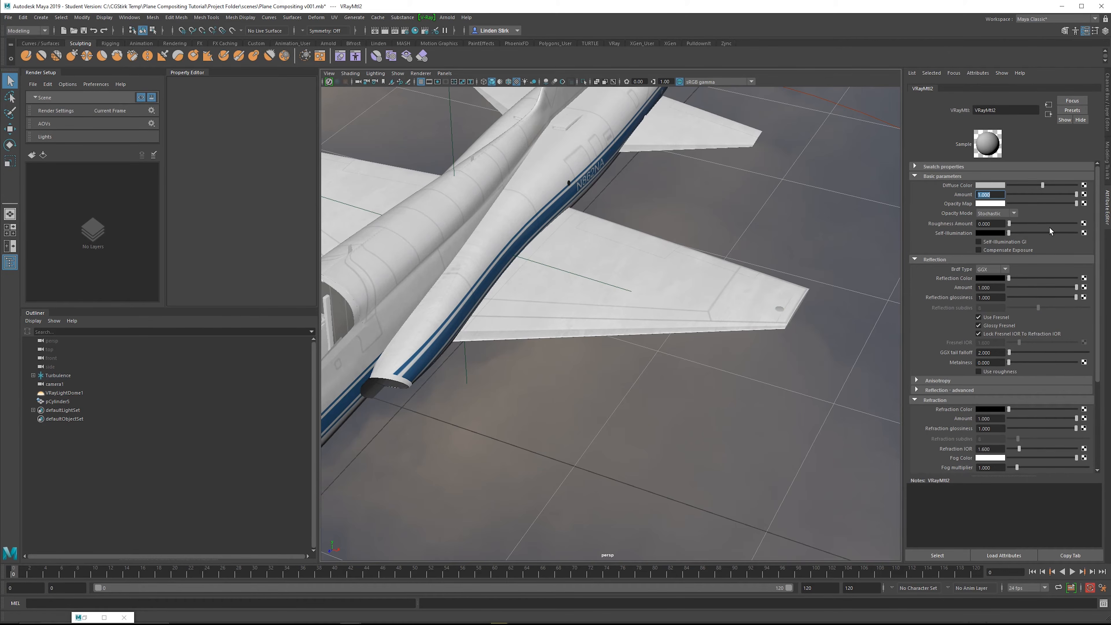
Step: Map a file texture using Left Light (Port).jpg to the wingtip light material's diffuse color
left_click(1085, 186)
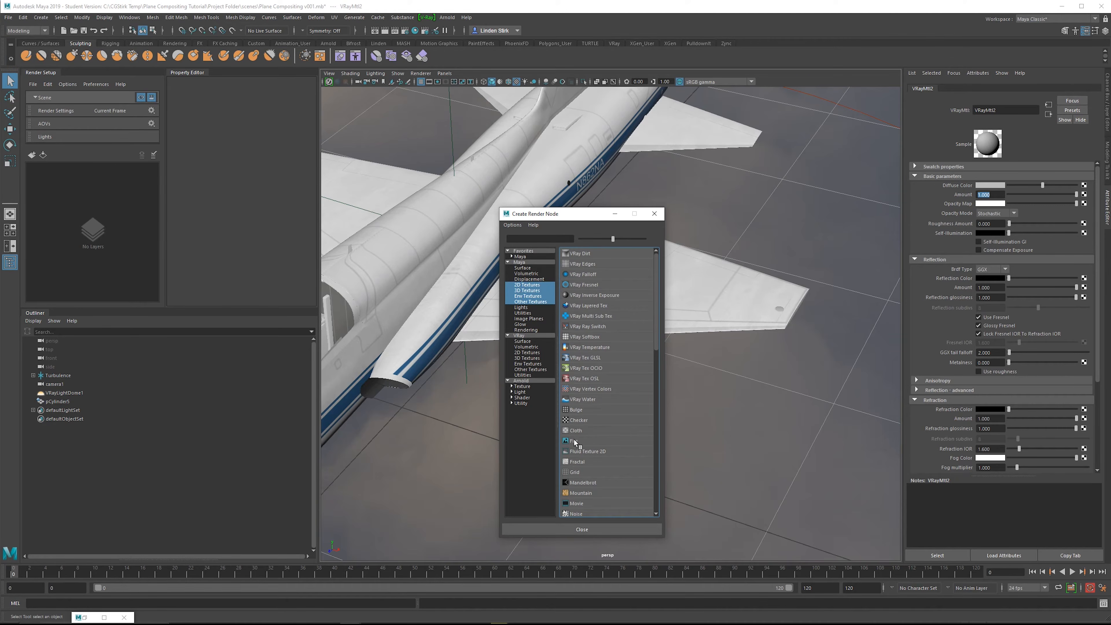
left_click(574, 441)
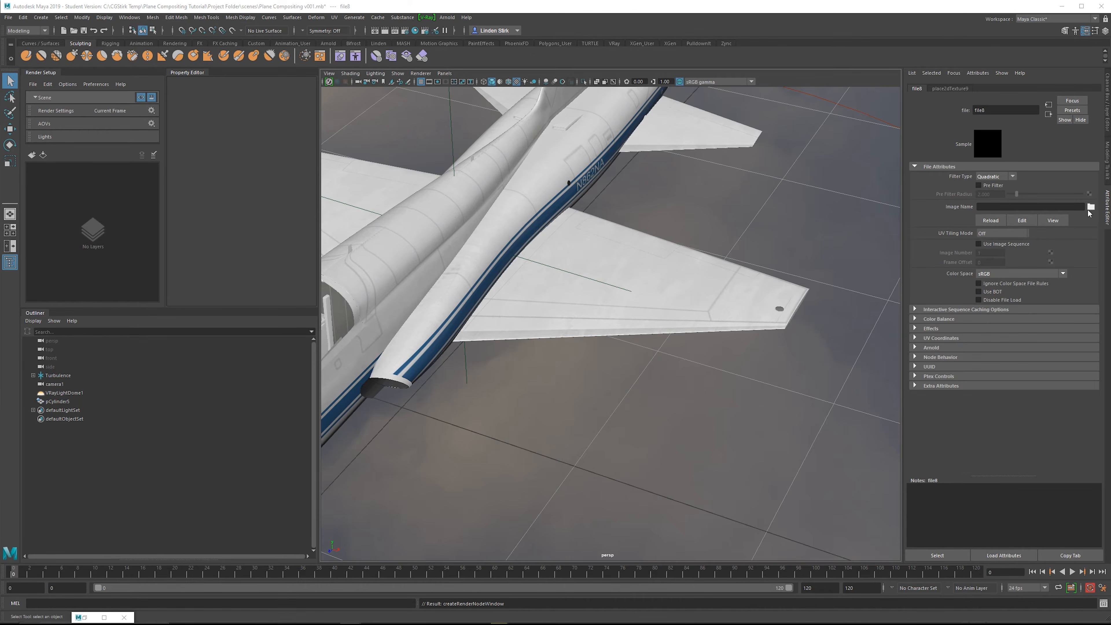
left_click(1091, 207)
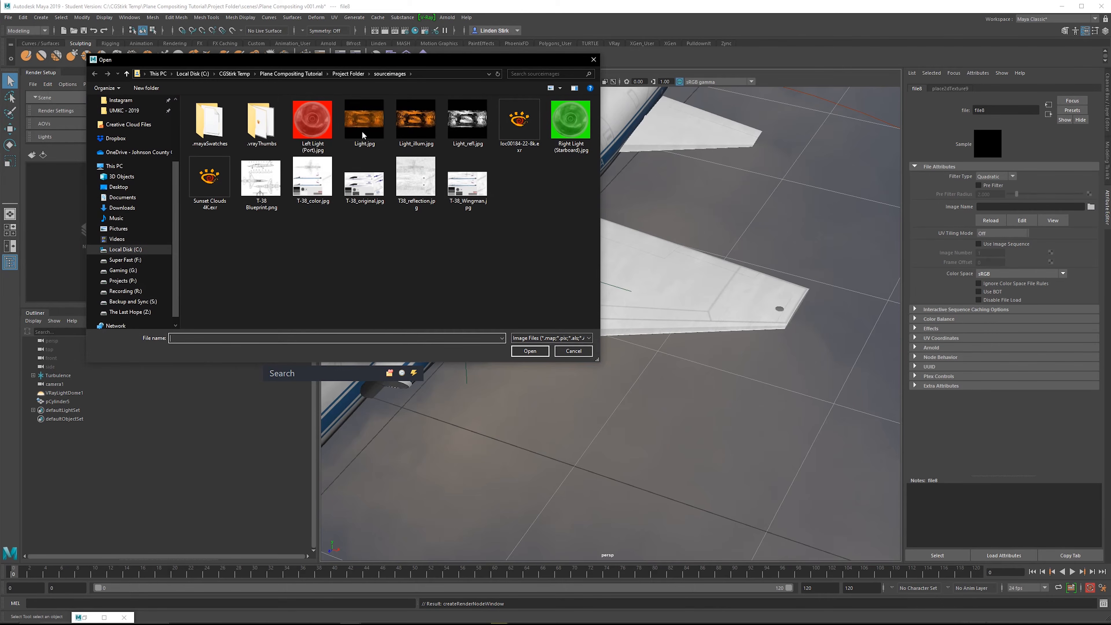
left_click(313, 125)
double_click(321, 126)
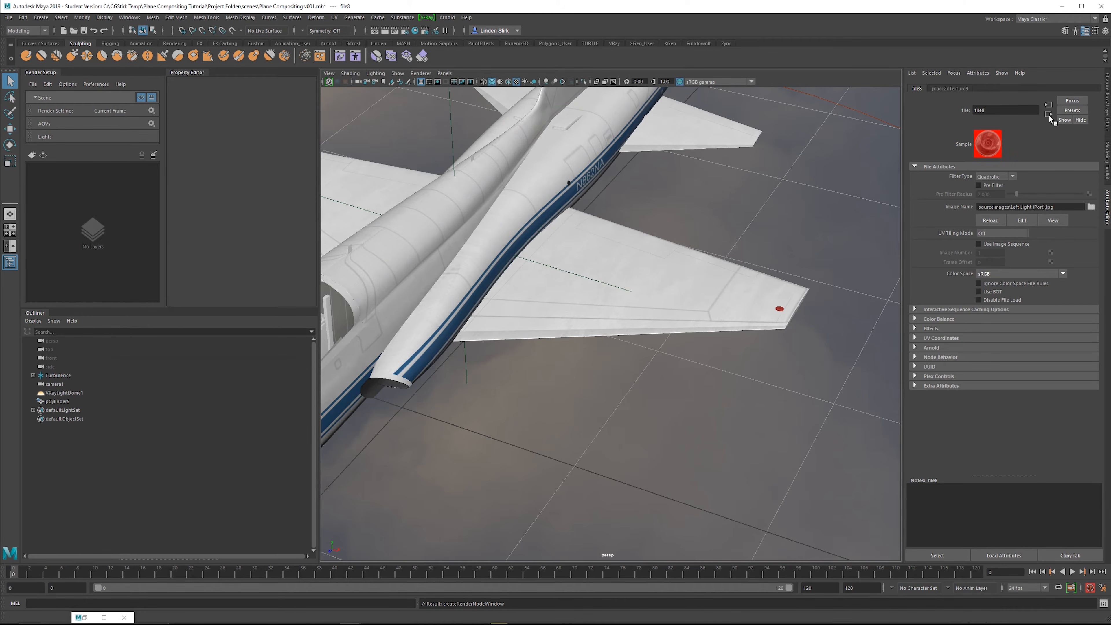
left_click(1049, 114)
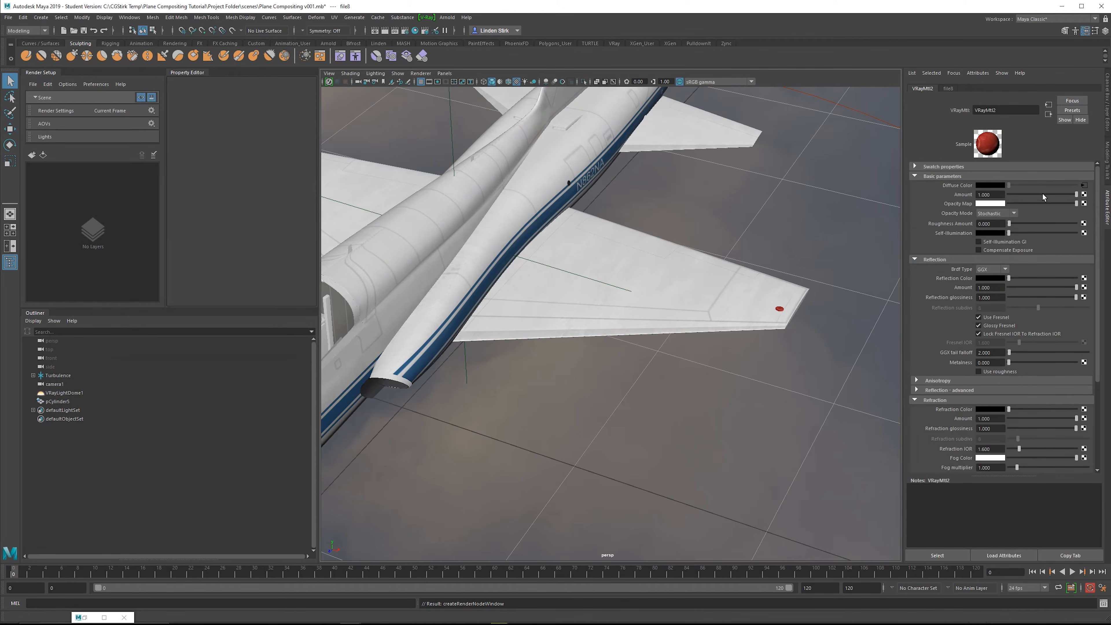
Step: Map a second file texture using Left Light (Port).jpg to the material's self-illumination
left_click(1084, 233)
left_click(576, 443)
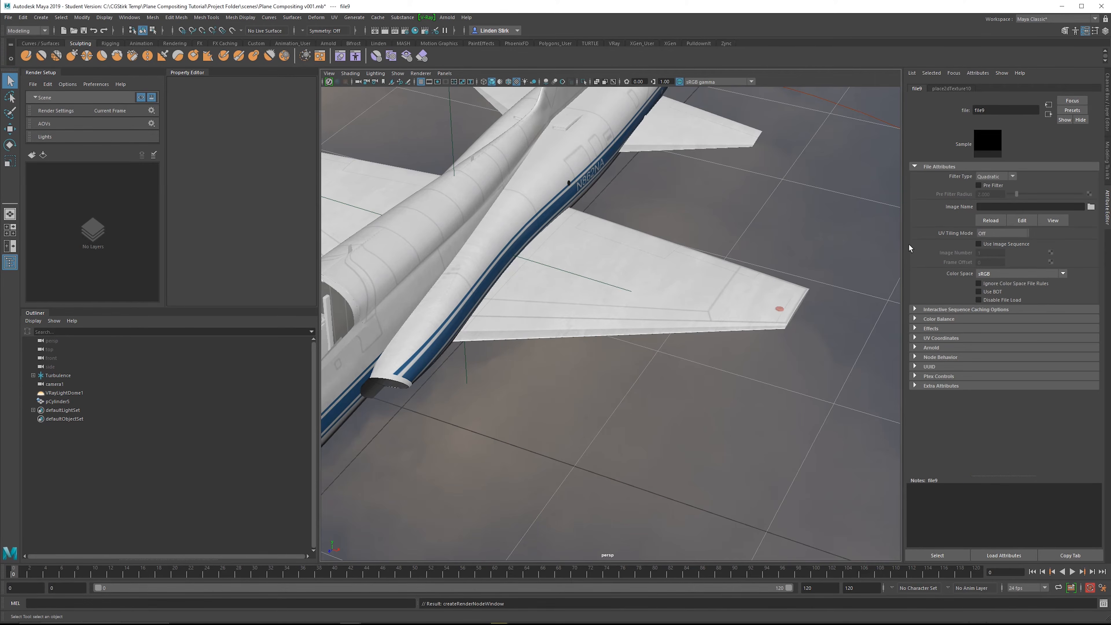
left_click(1091, 207)
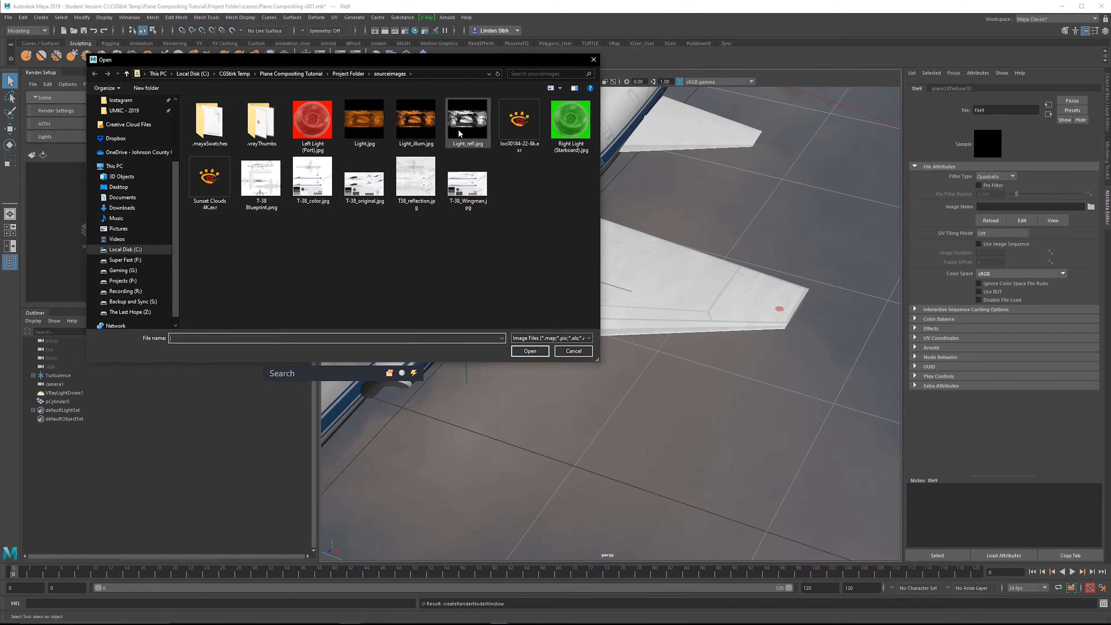
double_click(320, 120)
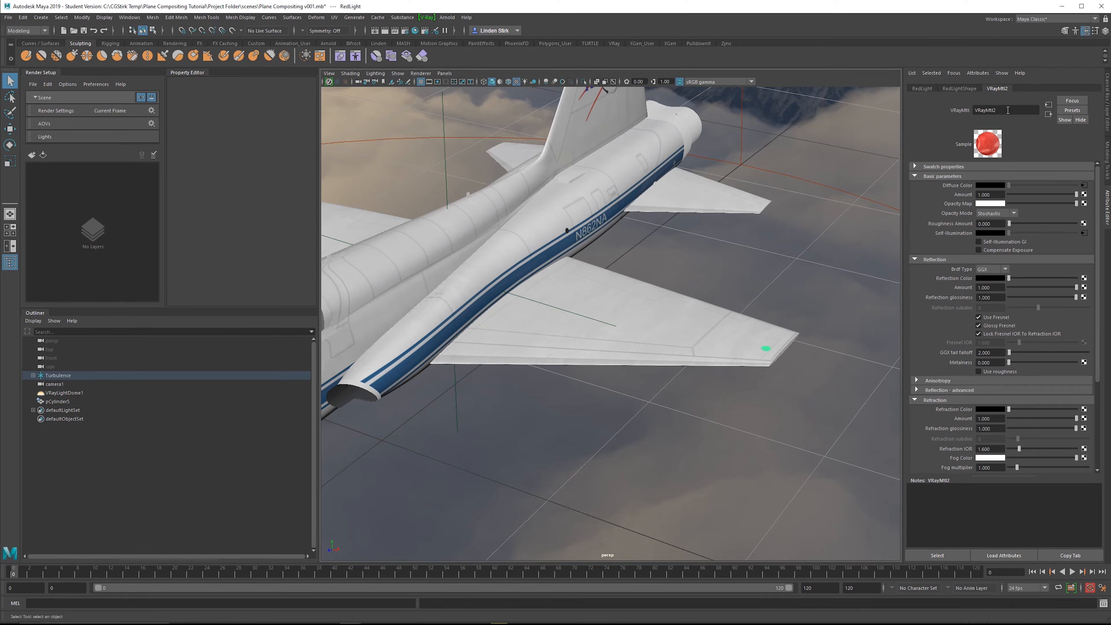
Step: Rename the material Red_Light, enable Self-Illumination GI, and give it a white reflection color with 0.645 reflection glossiness
double_click(1008, 110)
type("Red_Light")
key("Return")
mouse_move(1045, 278)
left_mouse_down()
mouse_move(1110, 284)
mouse_move(1043, 297)
mouse_move(1053, 297)
left_mouse_up()
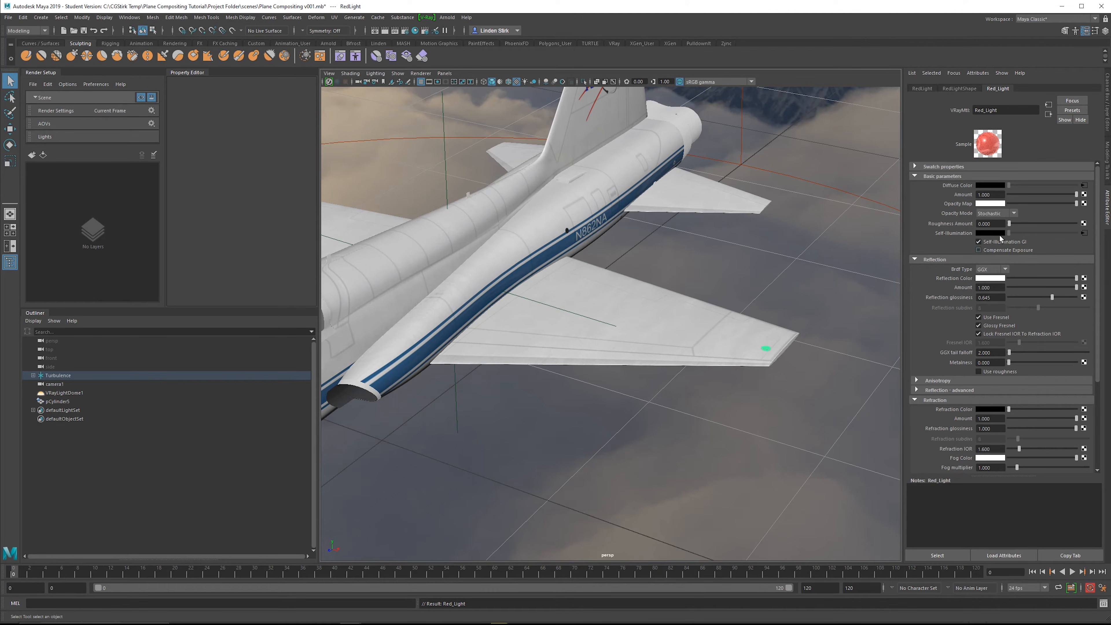
Step: Convert the material of the light on the opposite wingtip to VRay Mtl and rename it Green_Light
left_click_drag(786, 324, 919, 322, "alt")
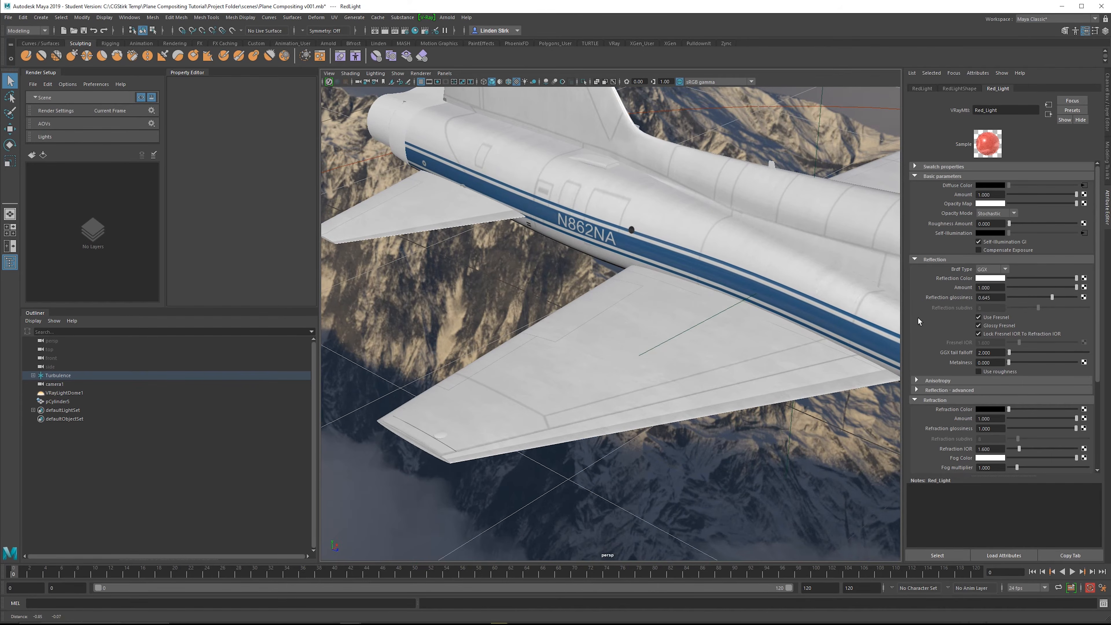
left_click_drag(529, 433, 548, 419, "alt")
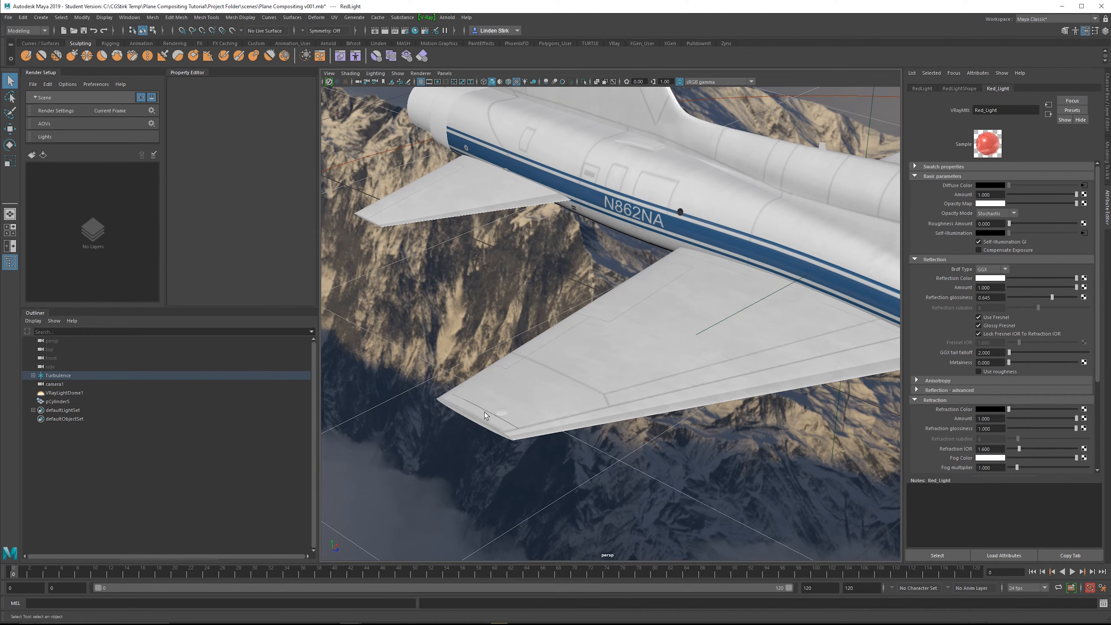
left_click(499, 412)
left_click(1043, 166)
left_click(998, 219)
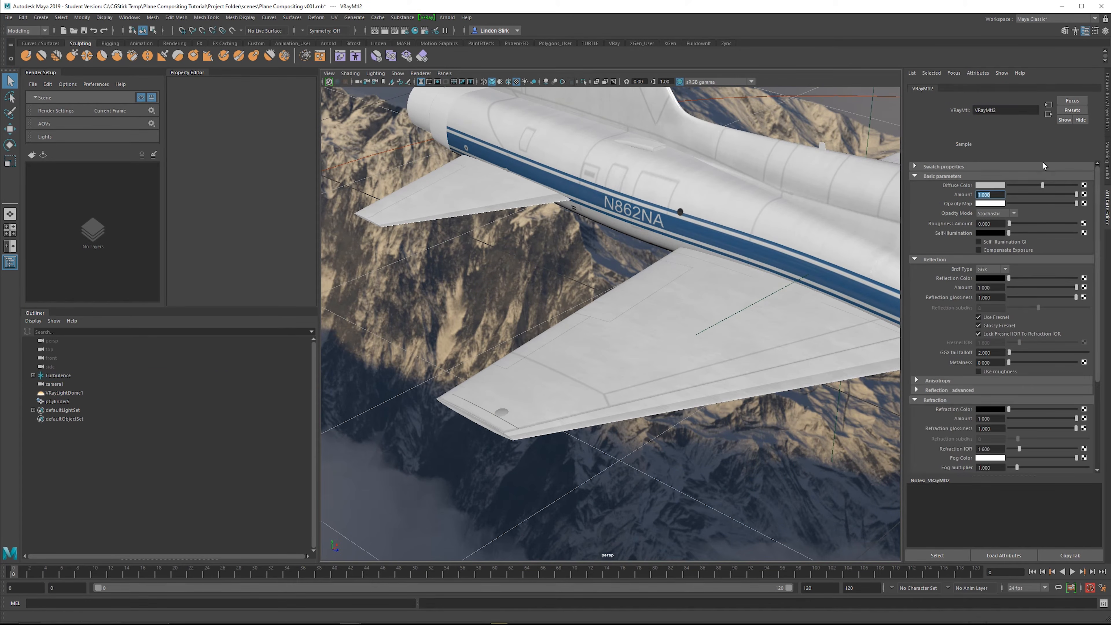
left_click(503, 412)
Step: Map a file texture using Right Light (Starboard).jpg to the Green_Light diffuse color
left_click(1085, 186)
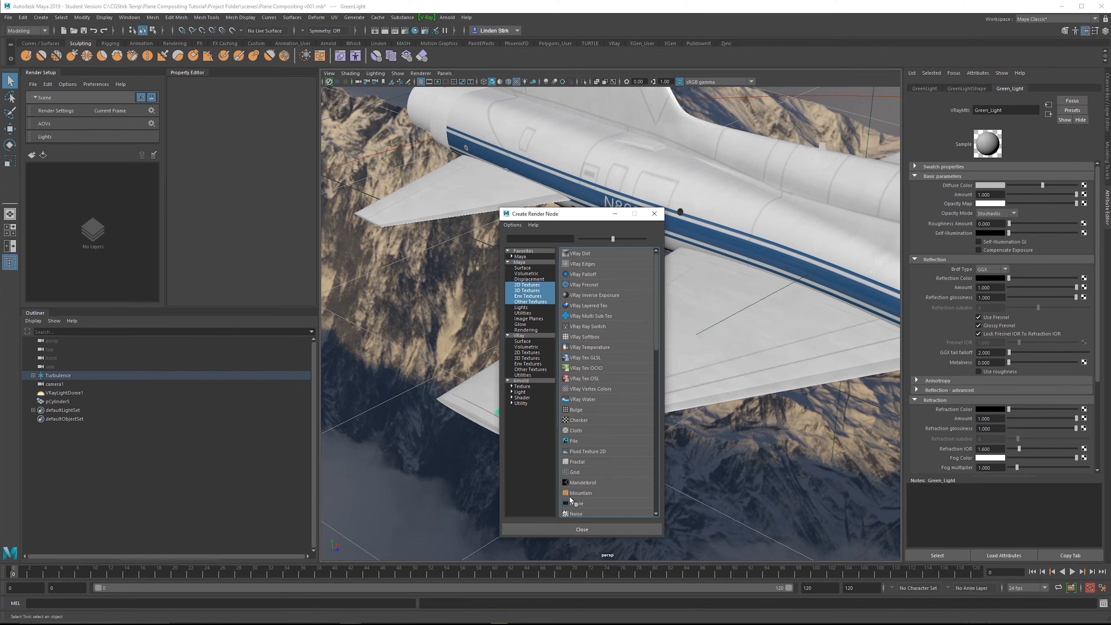
left_click(574, 503)
left_click(1091, 207)
double_click(570, 127)
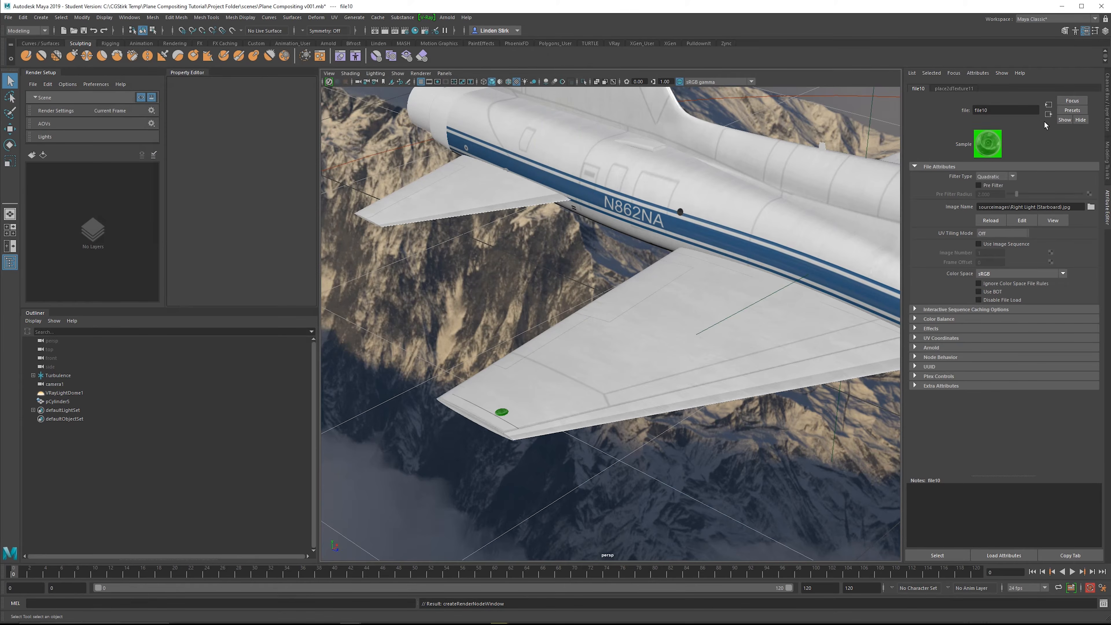
left_click(1049, 114)
Step: Map the green starboard light texture to Green_Light's self-illumination and set a white reflection color with 0.625 reflection glossiness
left_click(1085, 233)
left_click(574, 440)
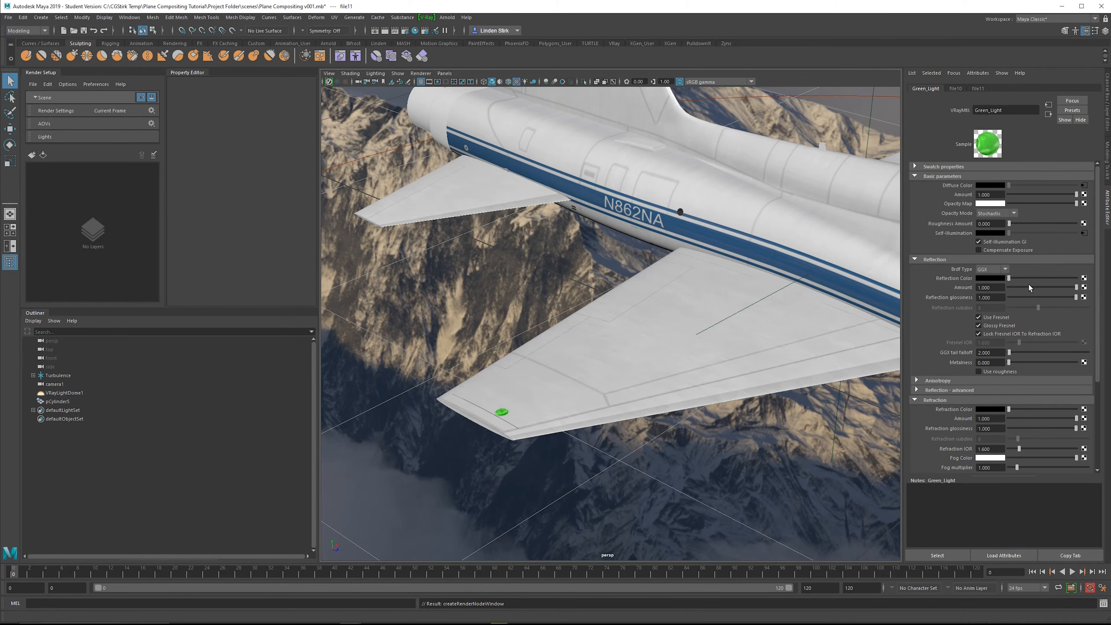
left_click_drag(1009, 278, 1051, 297)
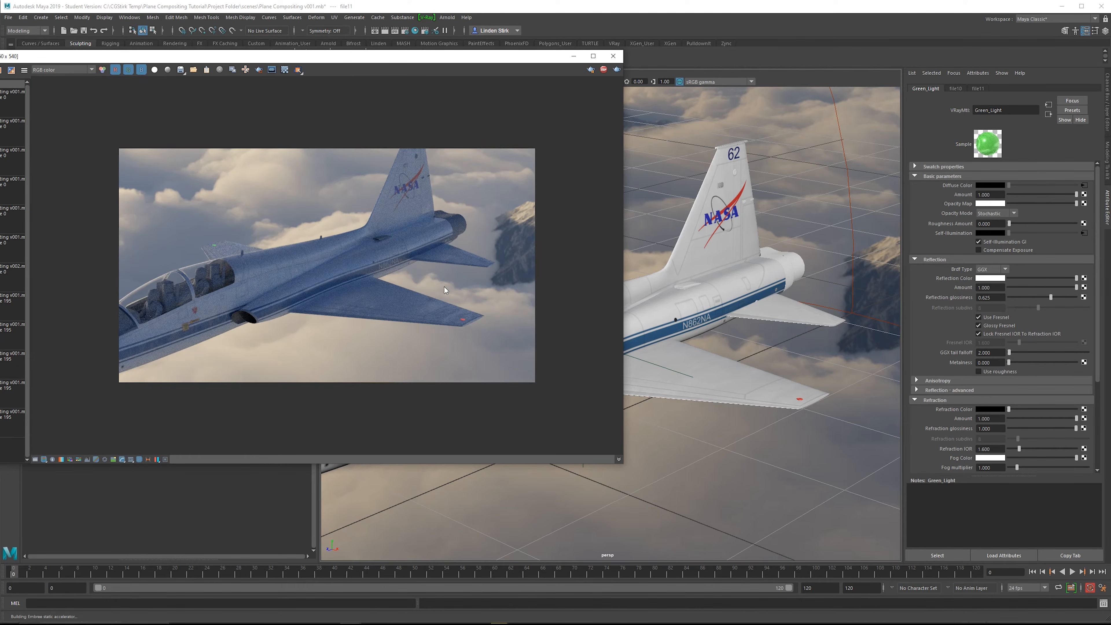
Step: Inspect the wingtip light in the test render, then close the render window
scroll(445, 287, "up", 2)
scroll(499, 368, "down", 2)
left_click(616, 56)
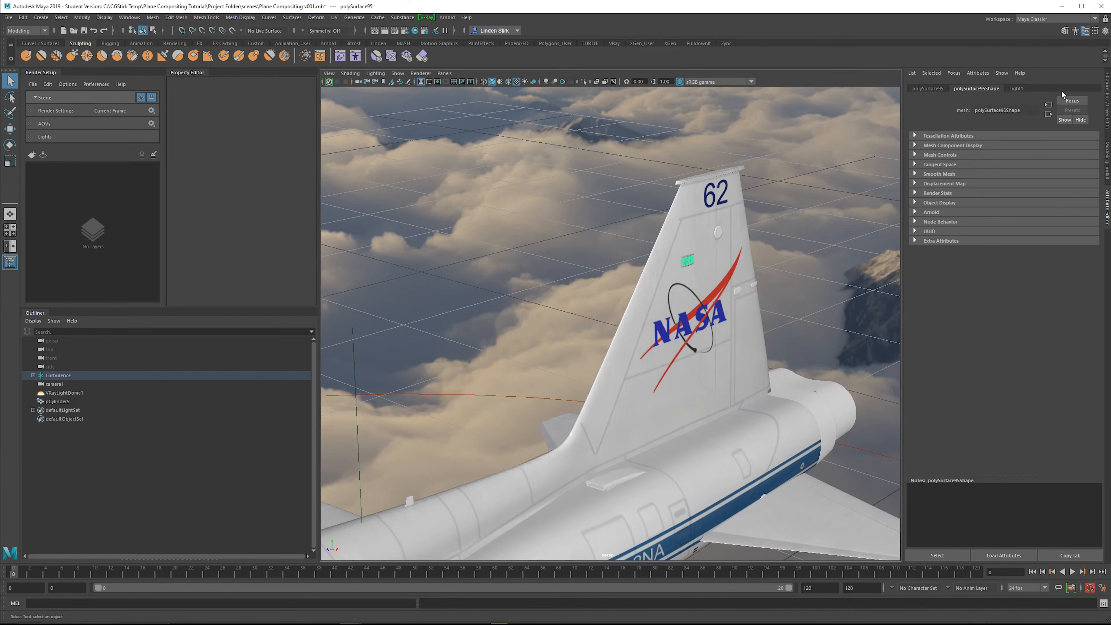
Step: Convert the material of the small rectangular light on the tail fin to VRay Mtl and rename it Tail_light
left_click_drag(814, 203, 788, 193, "alt")
left_click(1017, 88)
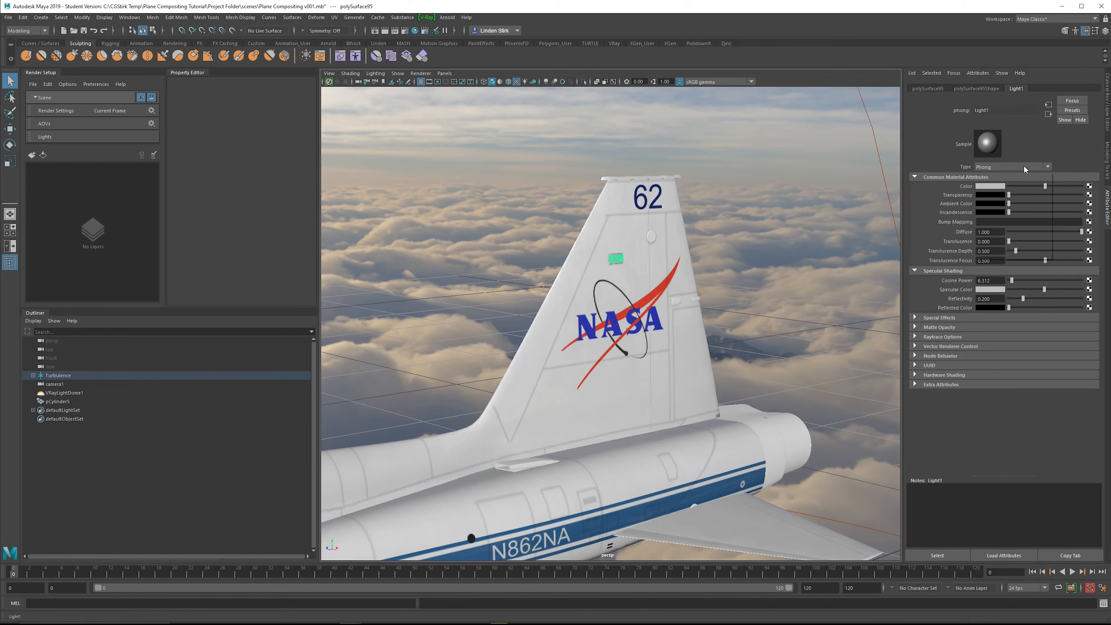
left_click(1024, 166)
scroll(1010, 209, "up", 5)
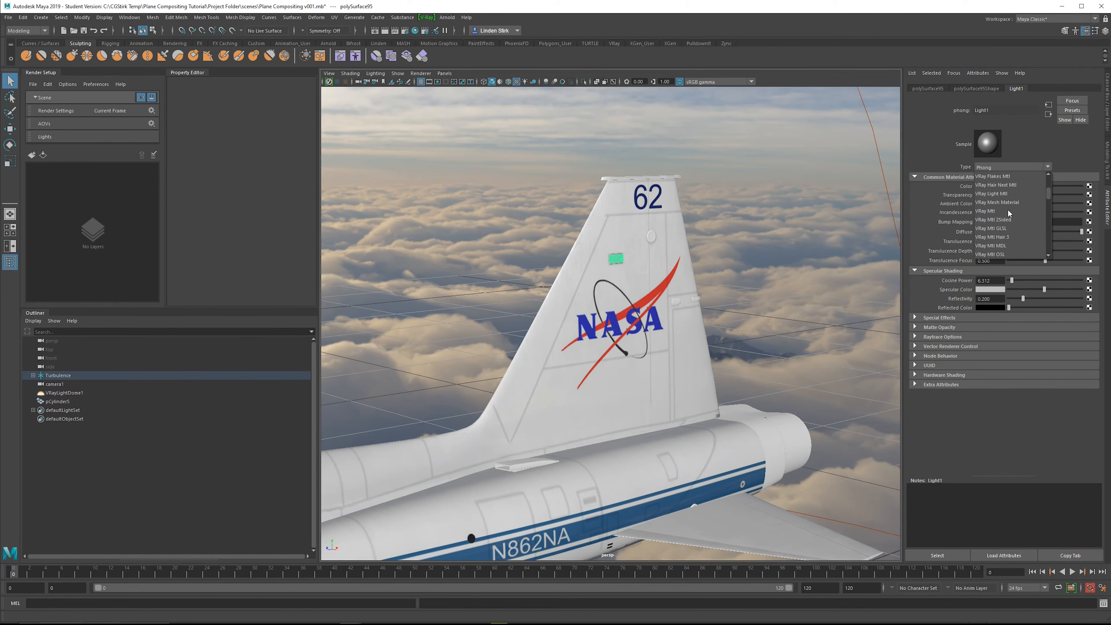
left_click(1008, 209)
double_click(994, 110)
type("T")
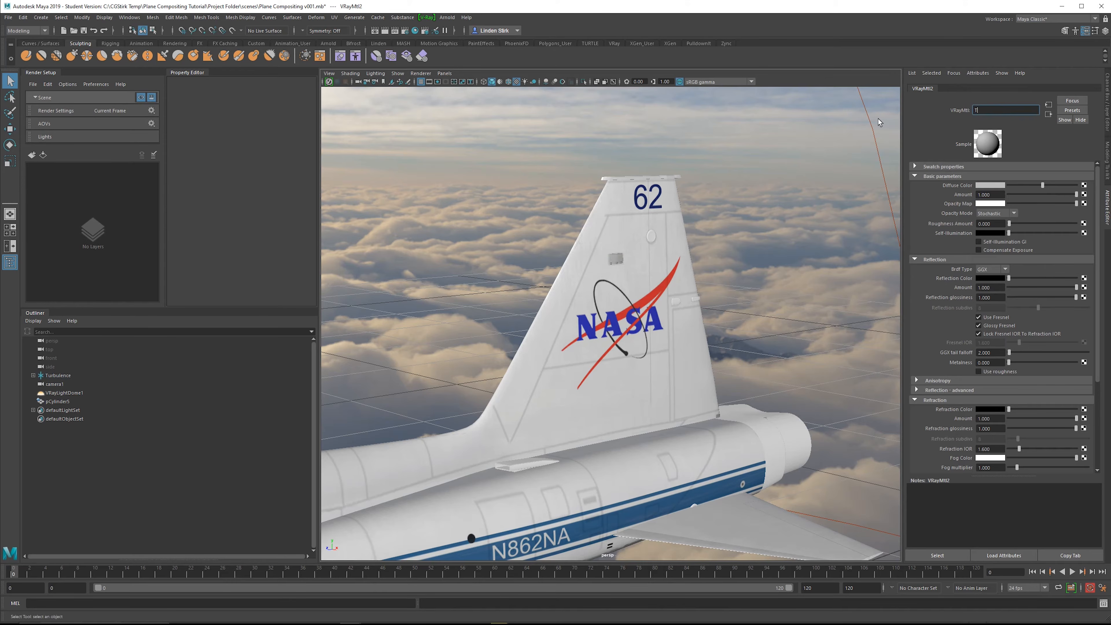
type("ail_light")
key("Return")
Step: Map a file texture using Light.jpg to the Tail_light diffuse color
left_click(1084, 185)
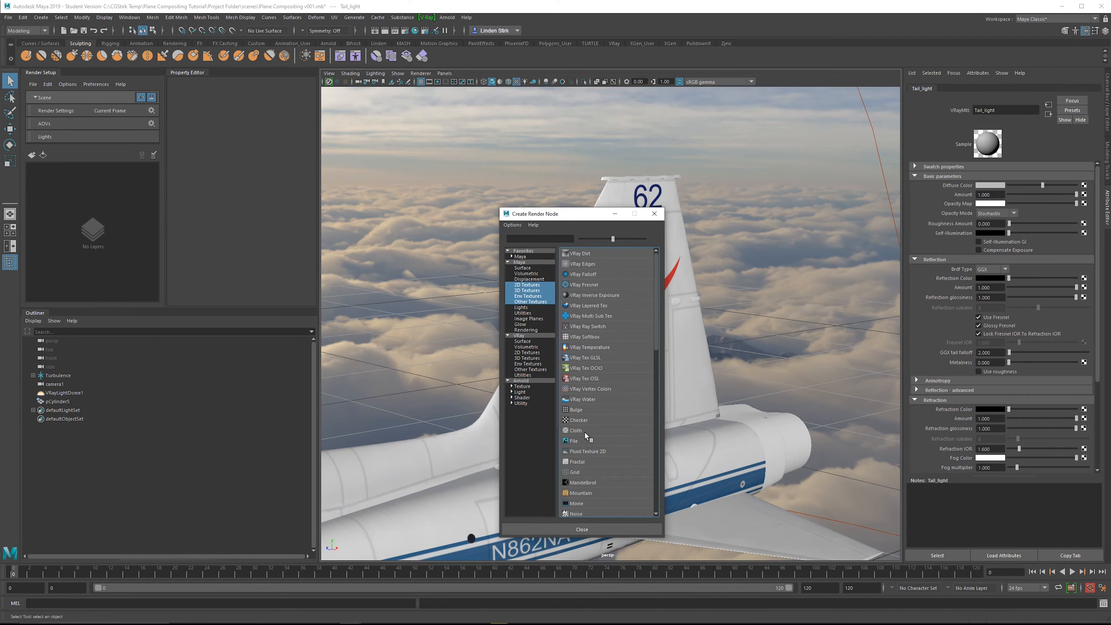
left_click(573, 441)
left_click(1091, 207)
double_click(365, 123)
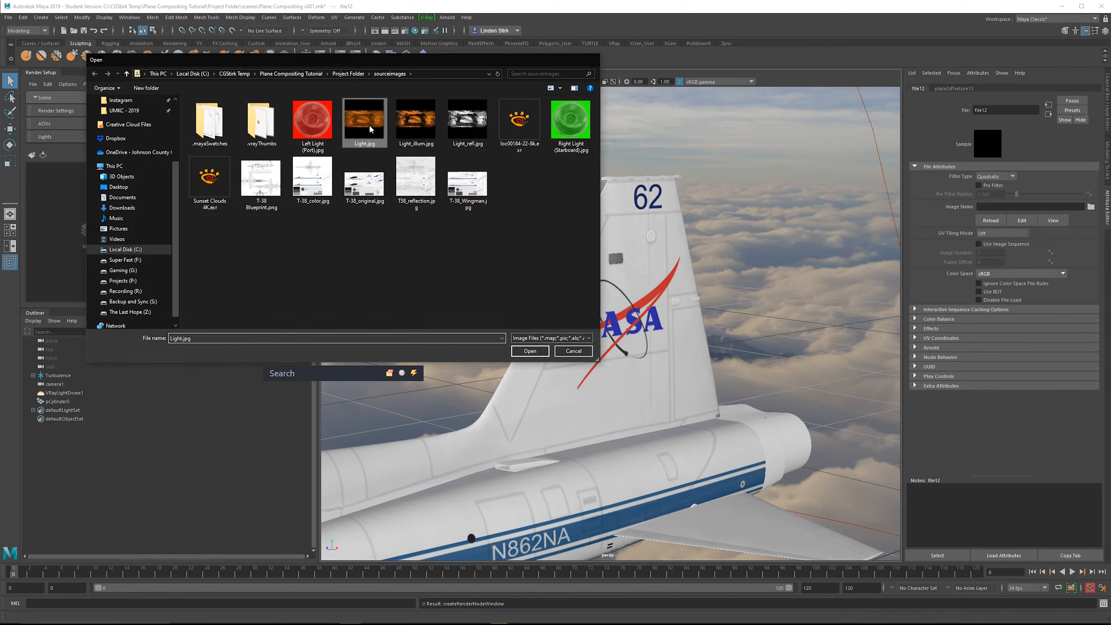
left_click(1049, 115)
Step: Map a file texture using Light_illum.jpg to the Tail_light self-illumination
left_click(1084, 238)
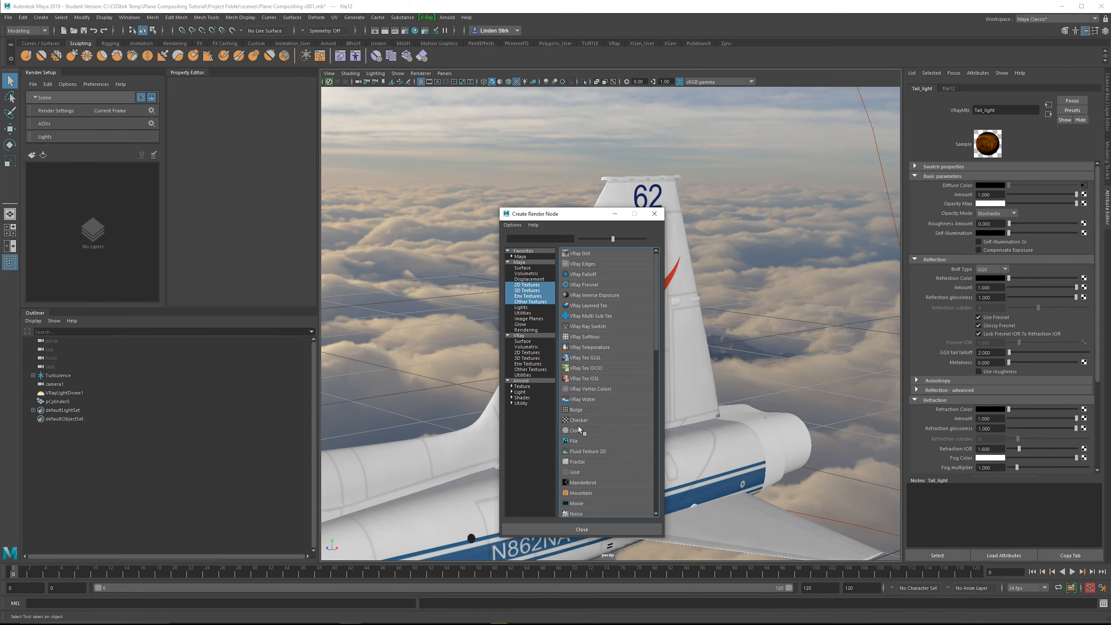
left_click(574, 440)
left_click(1091, 206)
double_click(416, 123)
left_click(1049, 115)
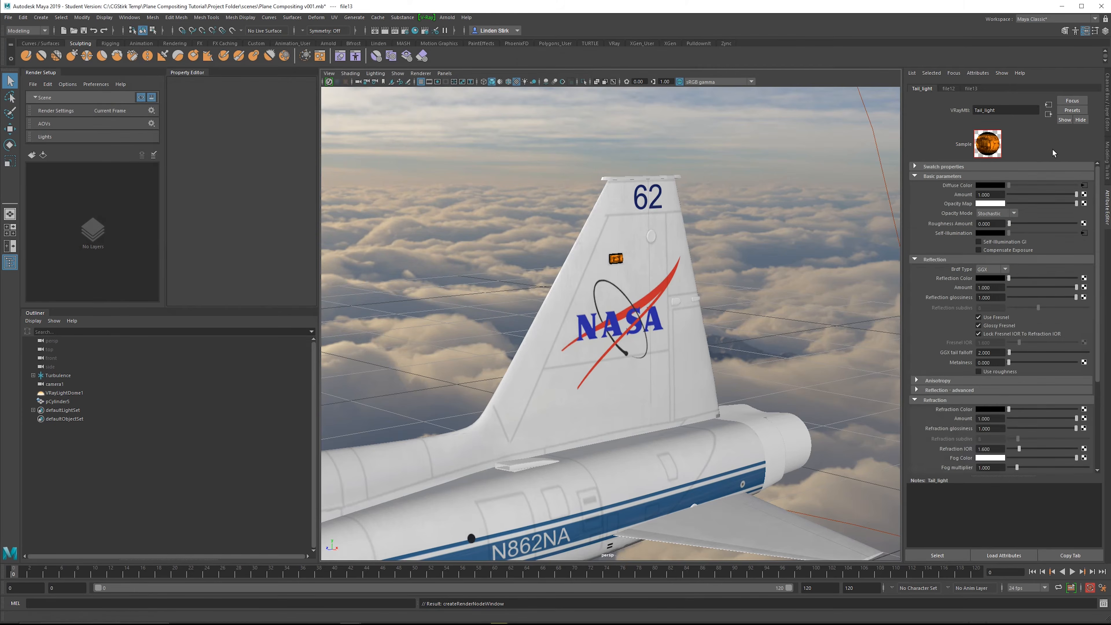
Step: Map a file texture using Light_refl.jpg to the Tail_light reflection color and lower its reflection glossiness to 0.829
left_click(1085, 278)
left_click(584, 442)
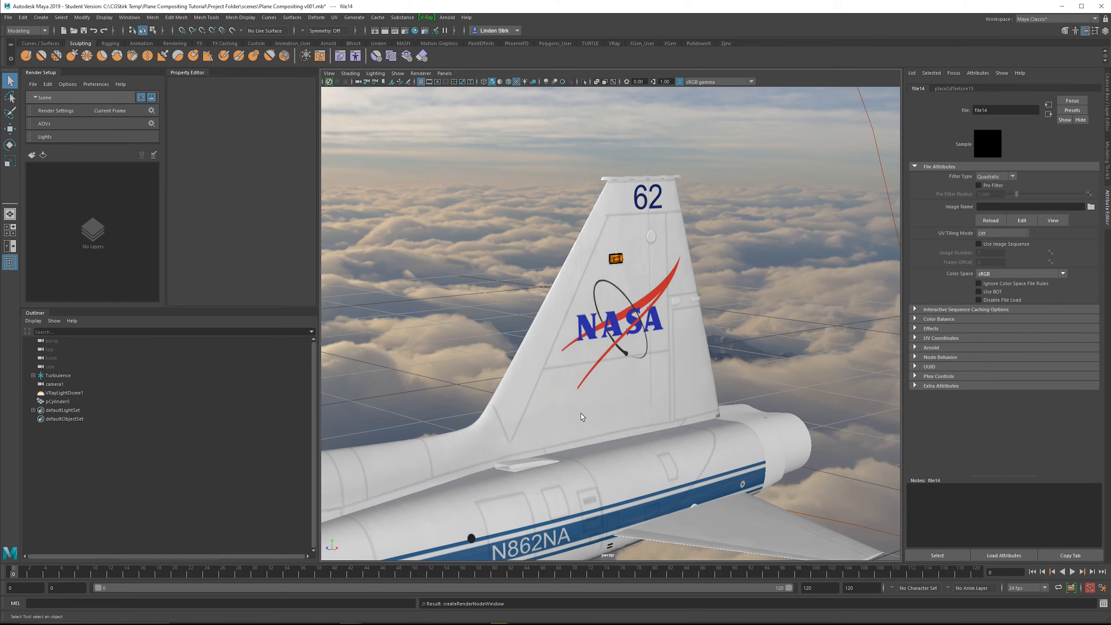
left_click(1090, 207)
double_click(465, 127)
left_click(1049, 114)
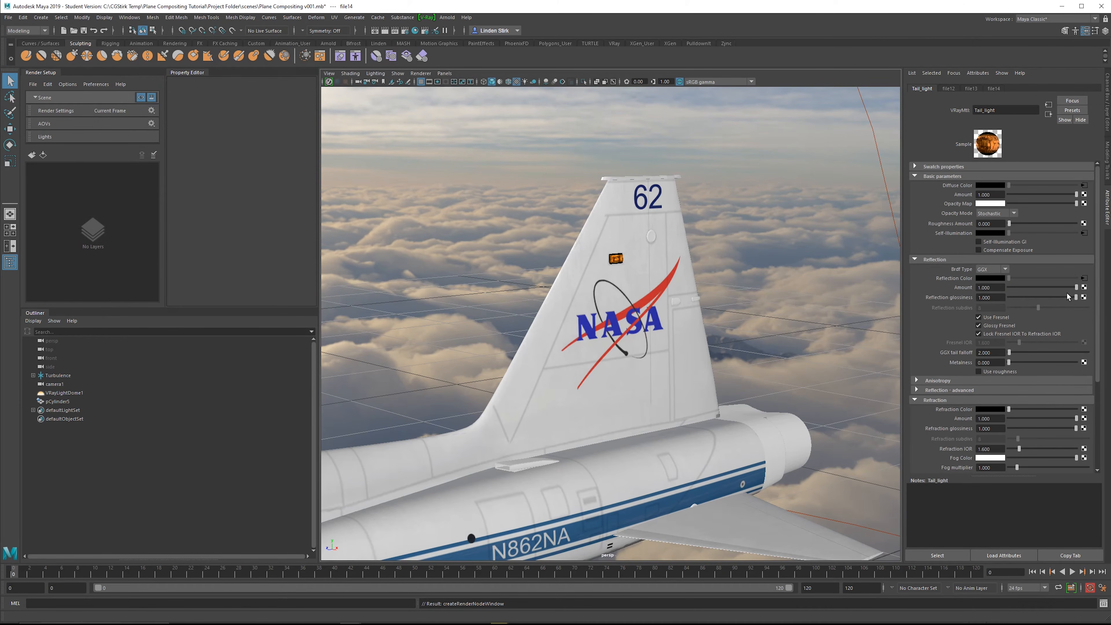
mouse_move(1070, 297)
left_mouse_down()
mouse_move(1050, 298)
mouse_move(1065, 297)
left_mouse_up()
Step: Examine the aircraft's tail, cockpit, fuselage and wings from several angles to check for remaining untextured parts
scroll(633, 267, "down", 3)
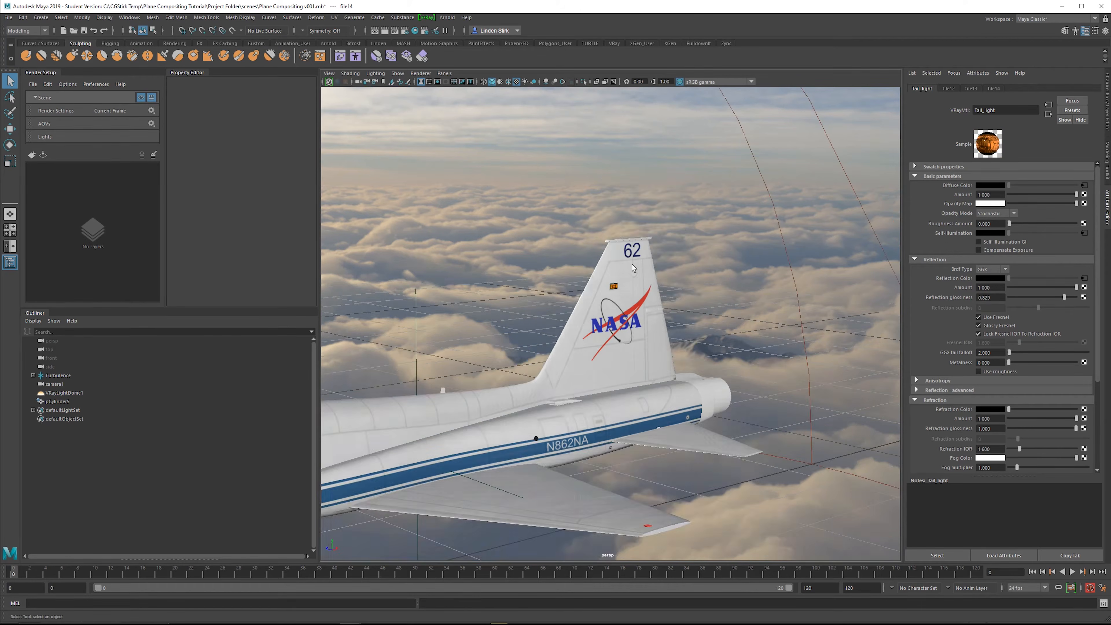
left_click_drag(633, 268, 605, 271, "alt")
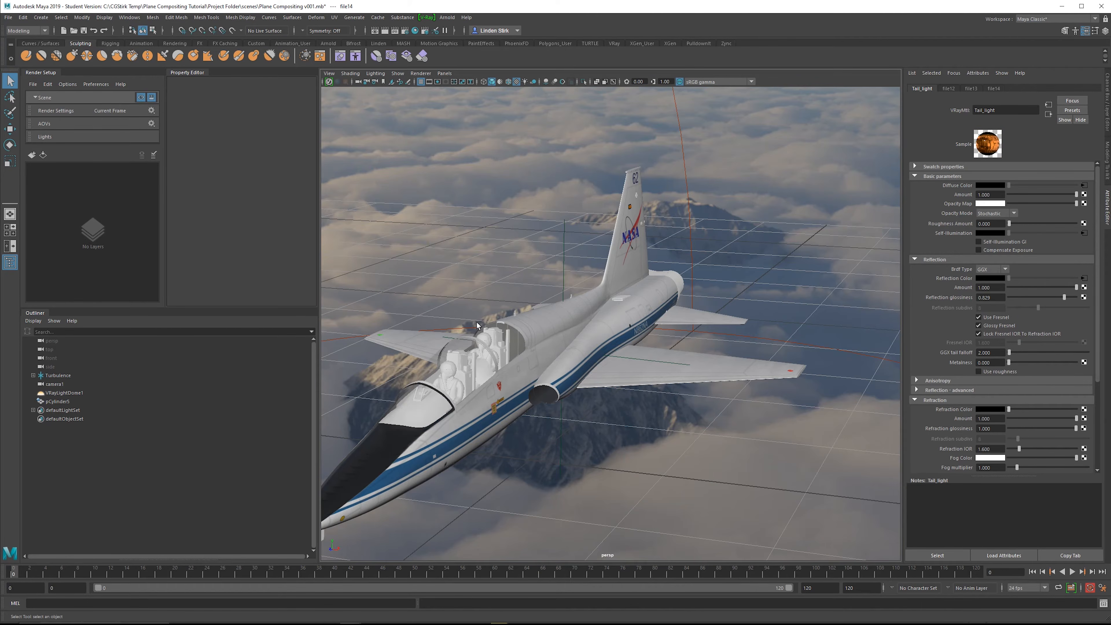
left_click_drag(477, 326, 374, 325, "alt")
left_click_drag(609, 309, 614, 354, "alt")
scroll(663, 344, "up", 3)
middle_click_drag(354, 370, 545, 349, "alt")
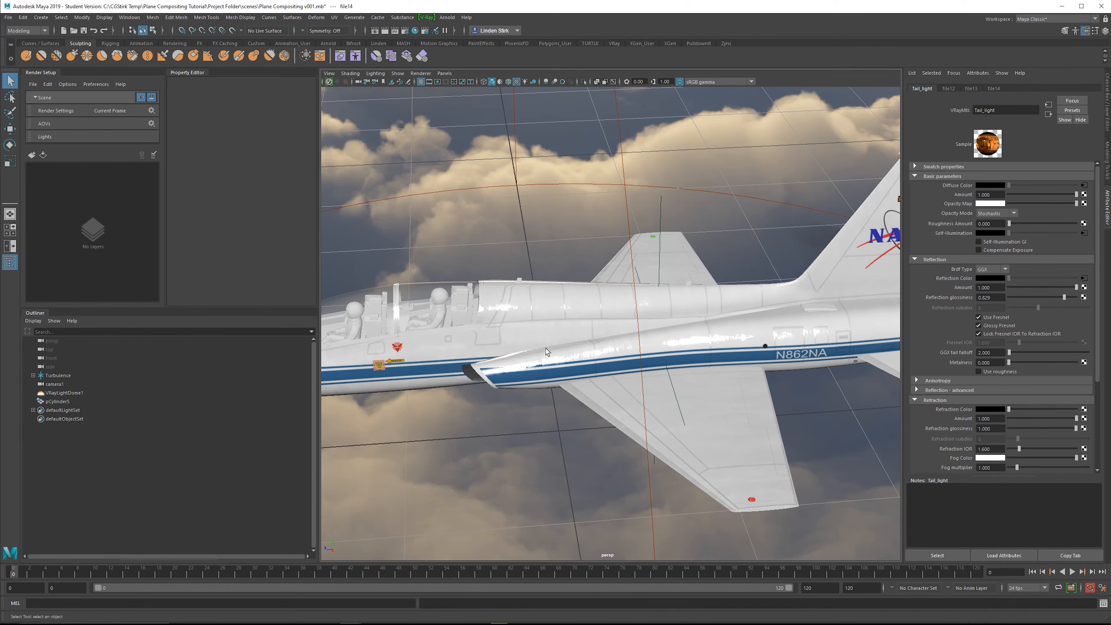
left_click_drag(606, 337, 679, 320, "alt")
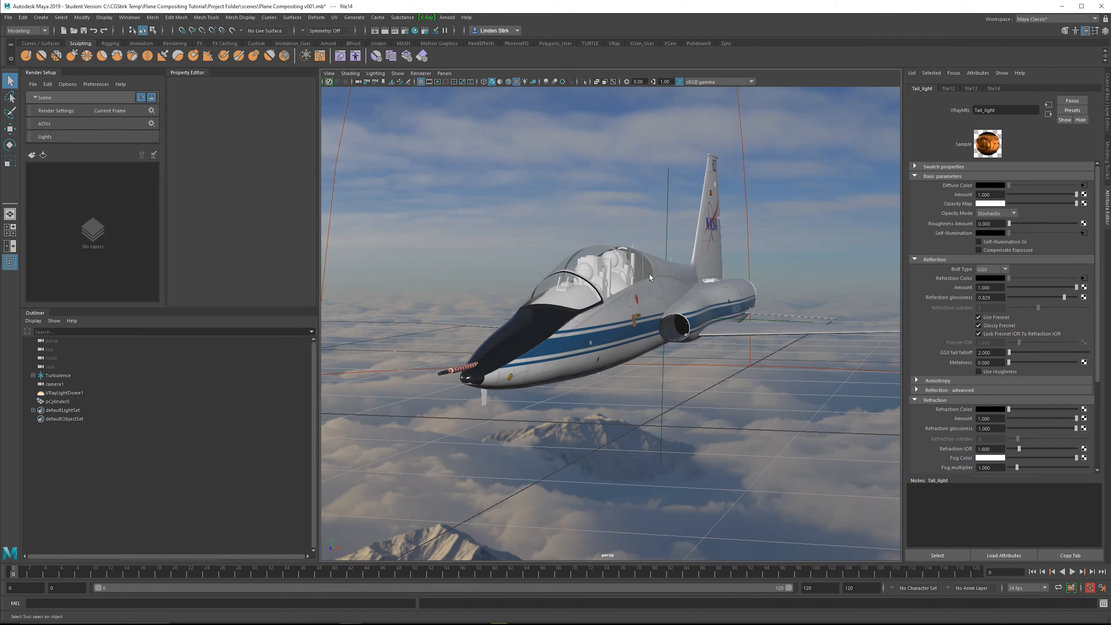
left_click_drag(703, 286, 619, 306, "alt")
middle_click_drag(469, 295, 596, 287, "alt")
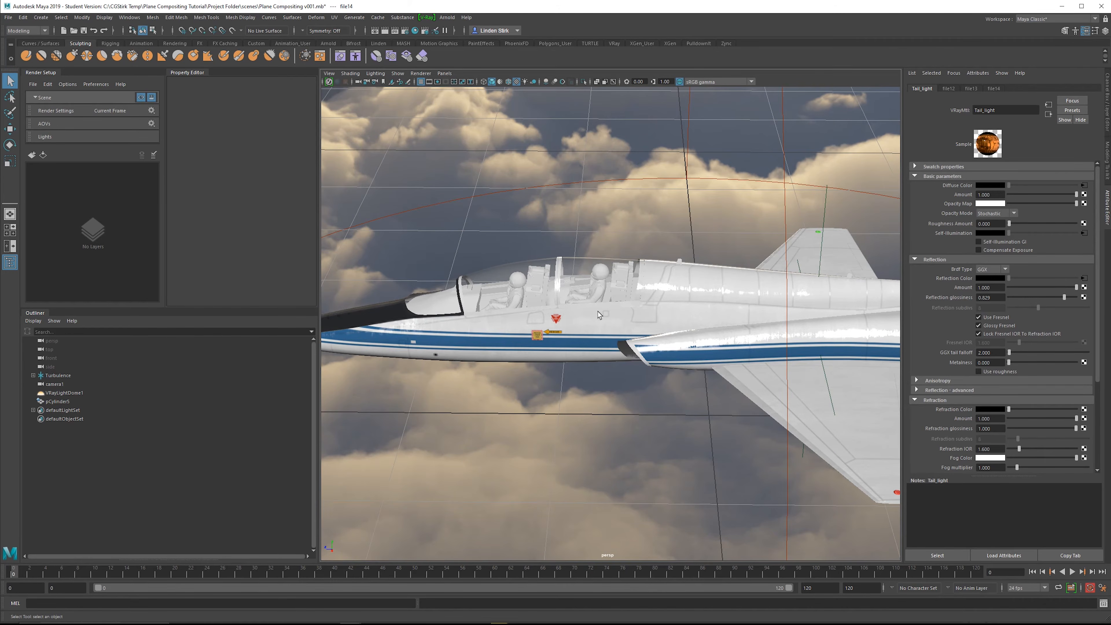
left_click_drag(697, 316, 723, 305, "alt")
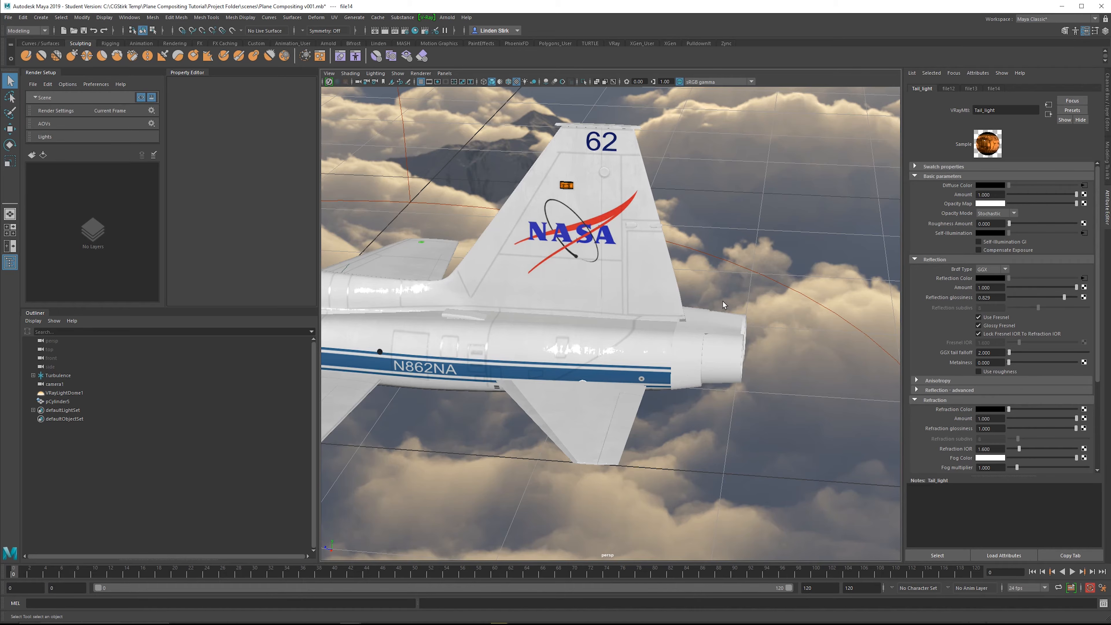
Step: Convert the engine cover's EnginesCover material from Lambert to VRay Mtl and name it EnginesCover1
left_click_drag(723, 301, 696, 332, "alt")
left_click(696, 337)
left_click(1025, 88)
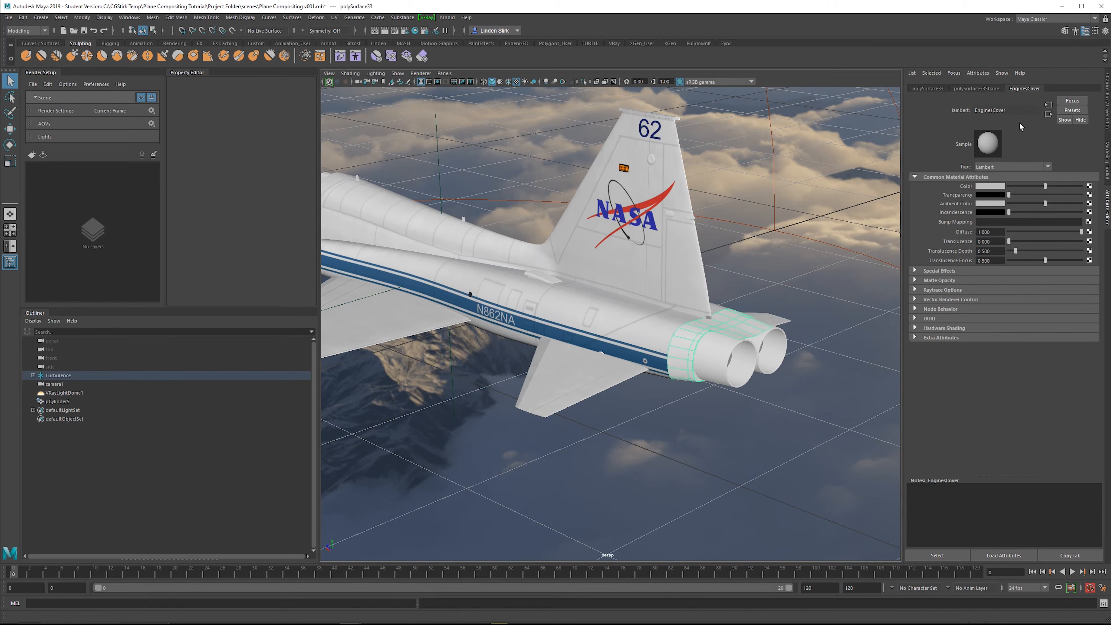
left_click(1031, 169)
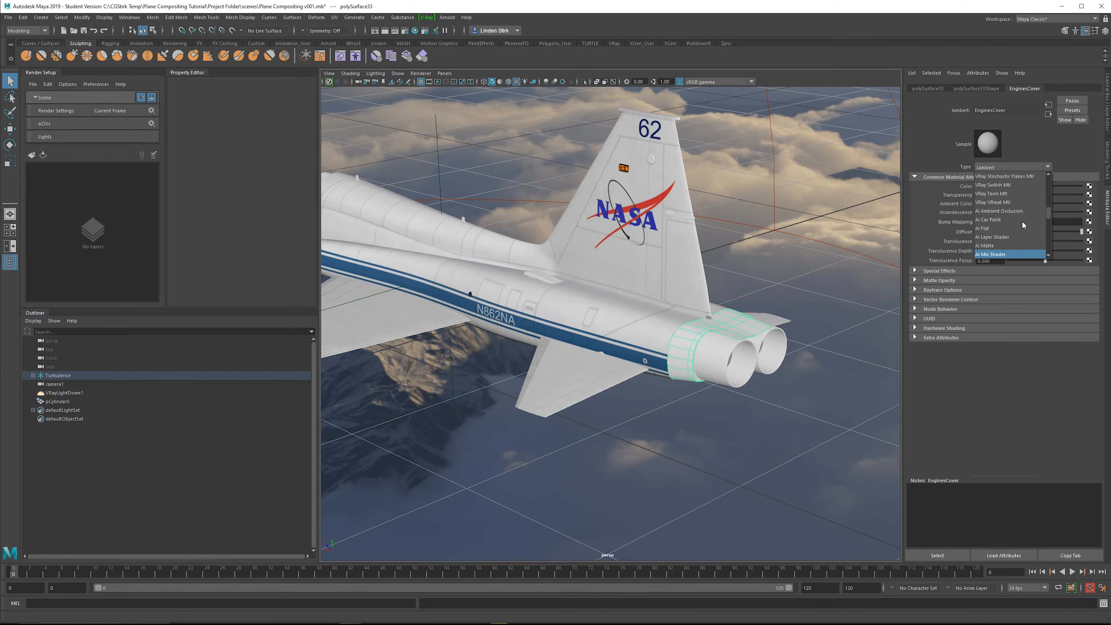
scroll(1018, 221, "up", 1)
scroll(1018, 216, "down", 1)
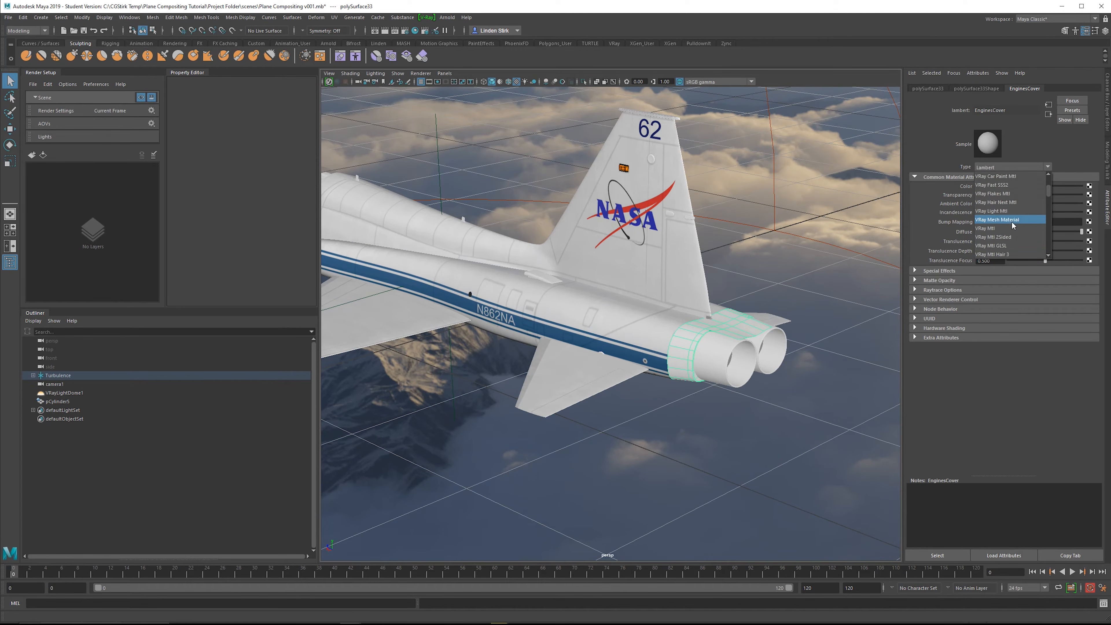
left_click(1008, 213)
type("EnginesCover1")
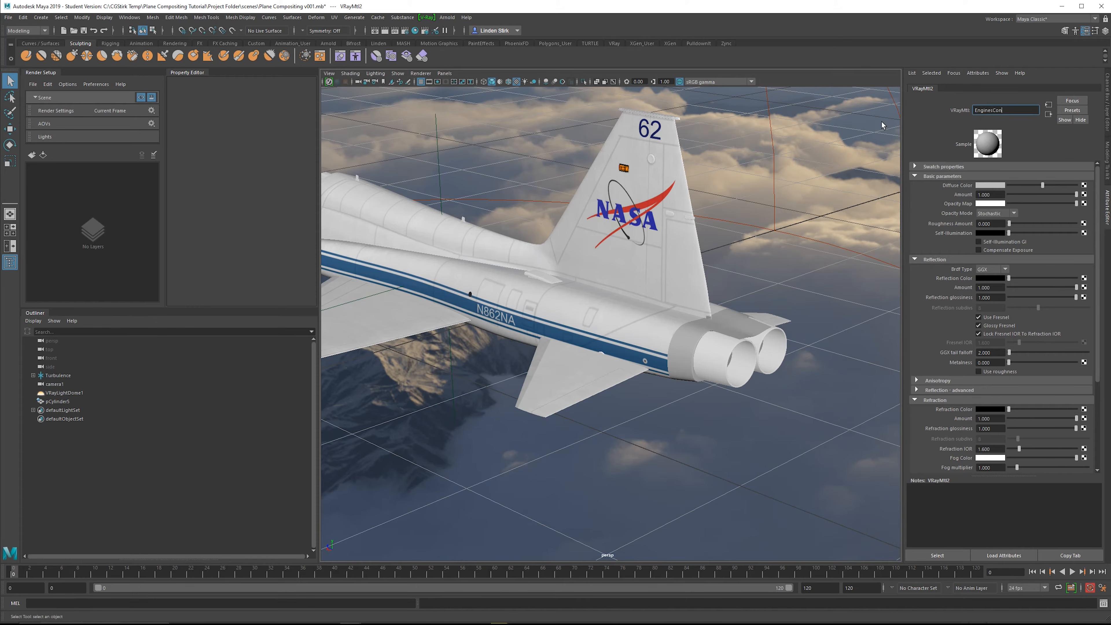
key("Return")
Step: Darken the EnginesCover1 diffuse color to near black and map a Noise texture to its reflection color
left_click_drag(1035, 186, 1011, 186)
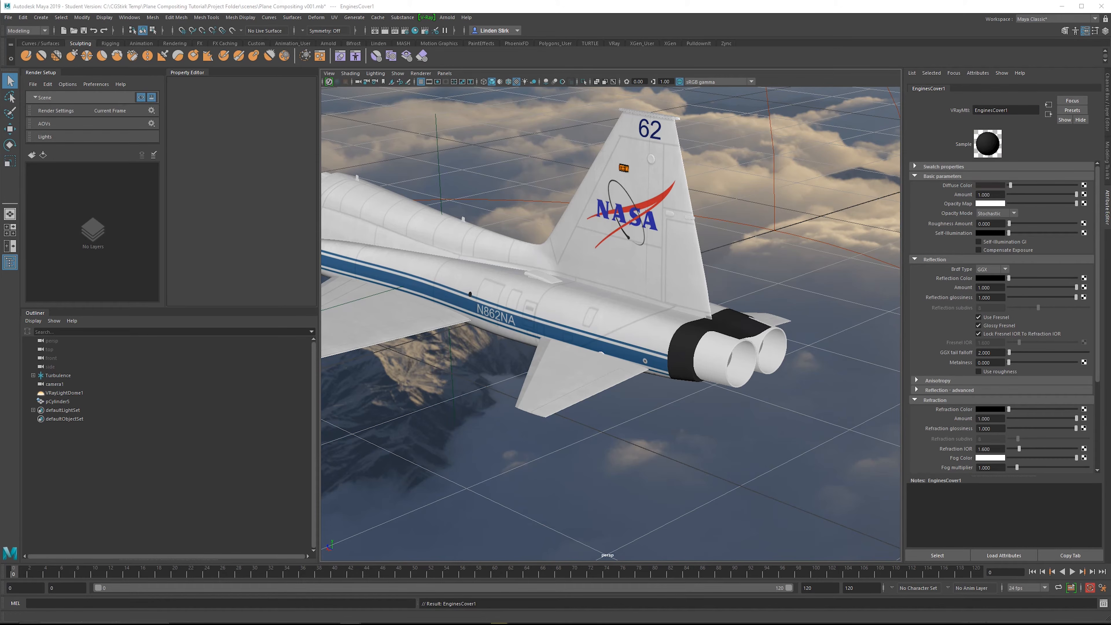
left_click(1084, 280)
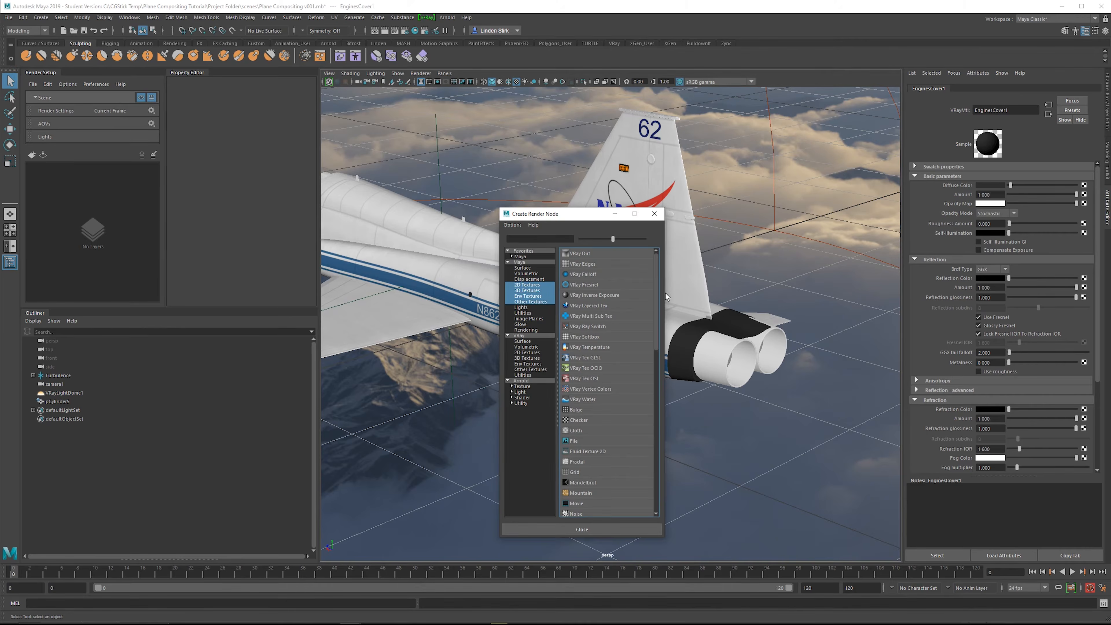
left_click_drag(567, 218, 734, 109)
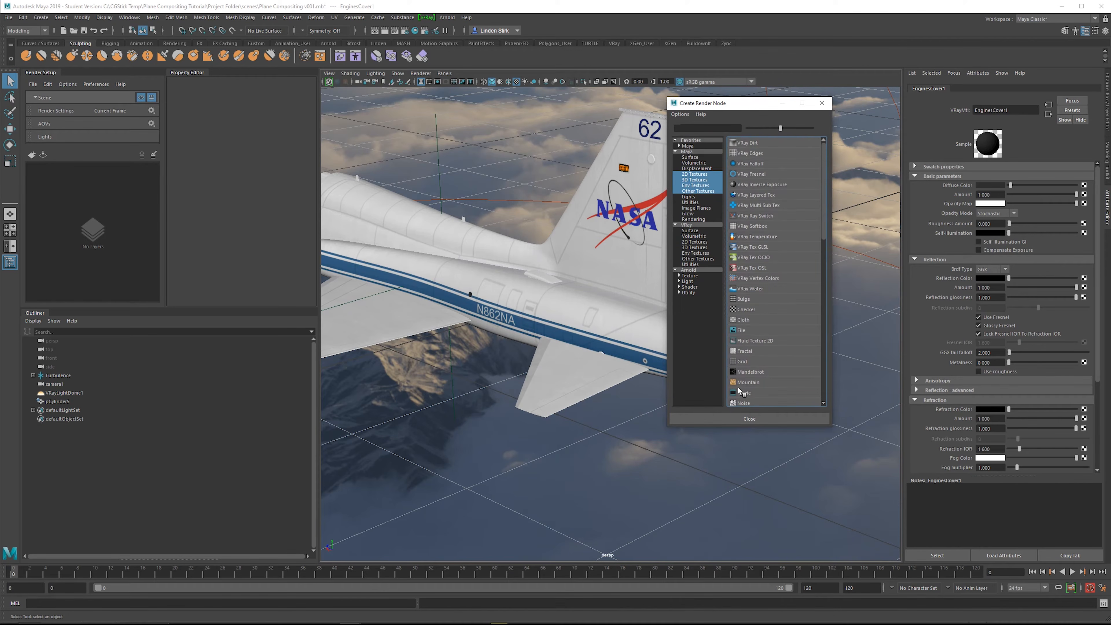
scroll(753, 368, "down", 1)
left_click(747, 373)
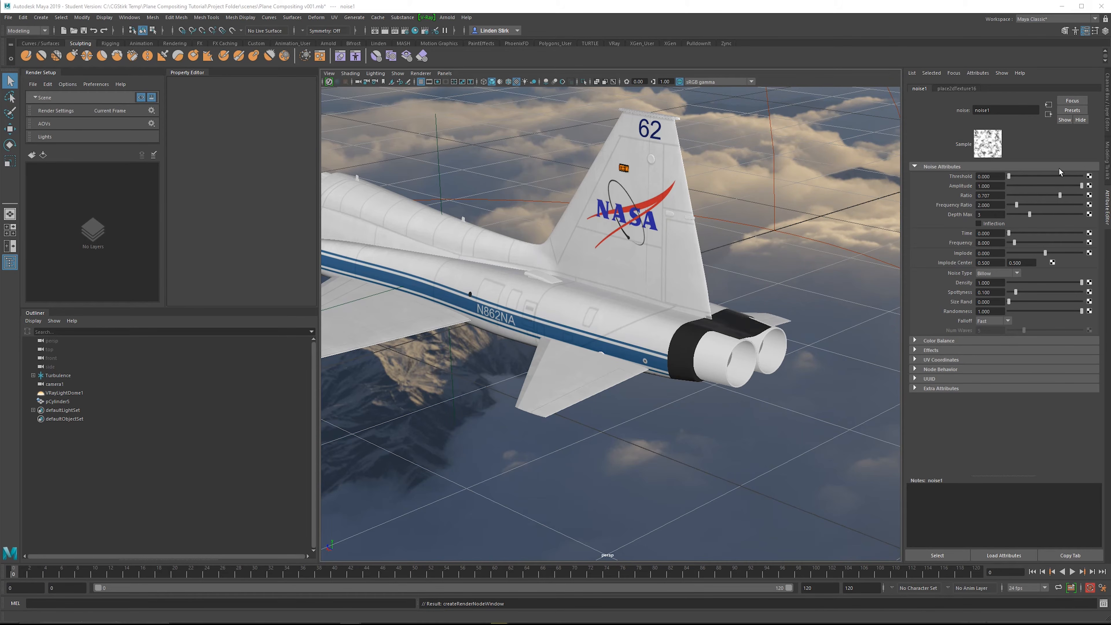
left_click(1049, 114)
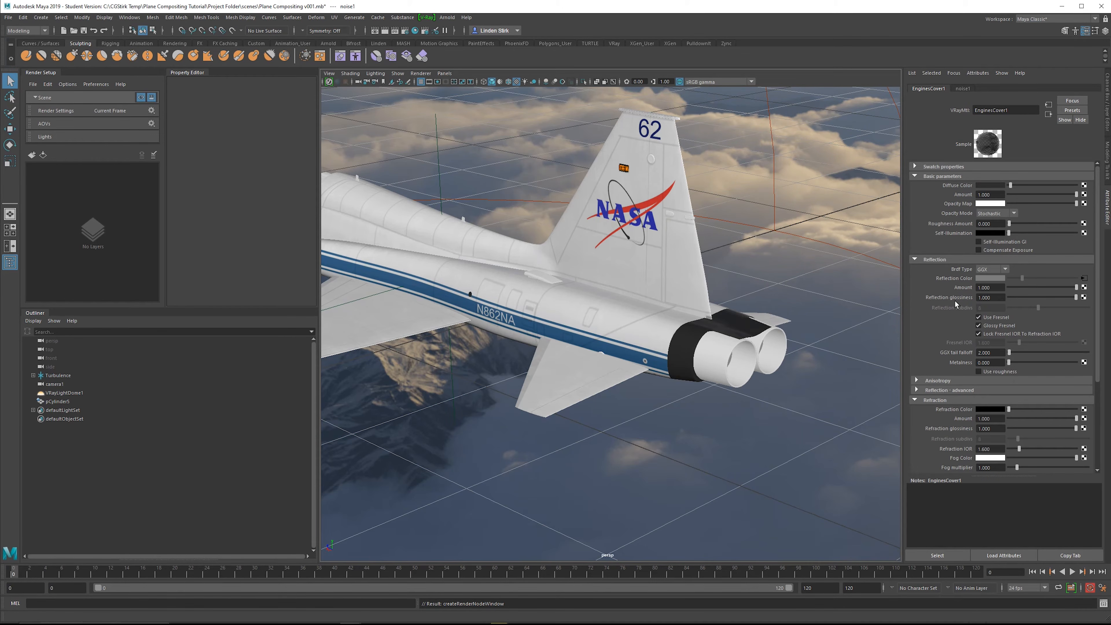
Step: Map a Fractal texture to the EnginesCover1 reflection glossiness, inspect the material preview in Hypershade and close Hypershade
left_click(1085, 298)
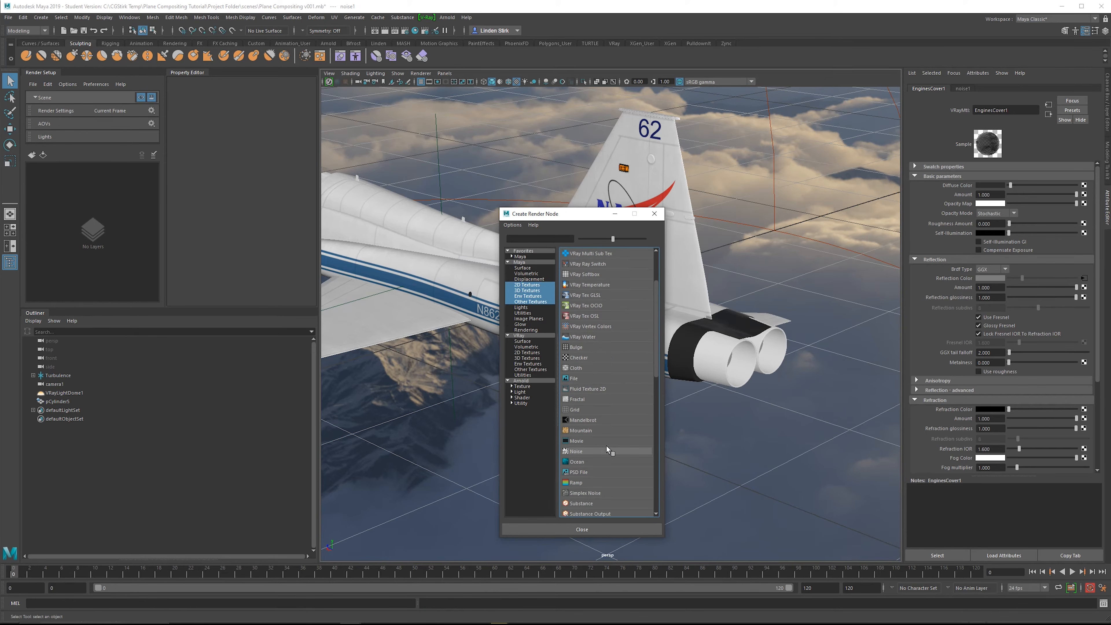
left_click(577, 399)
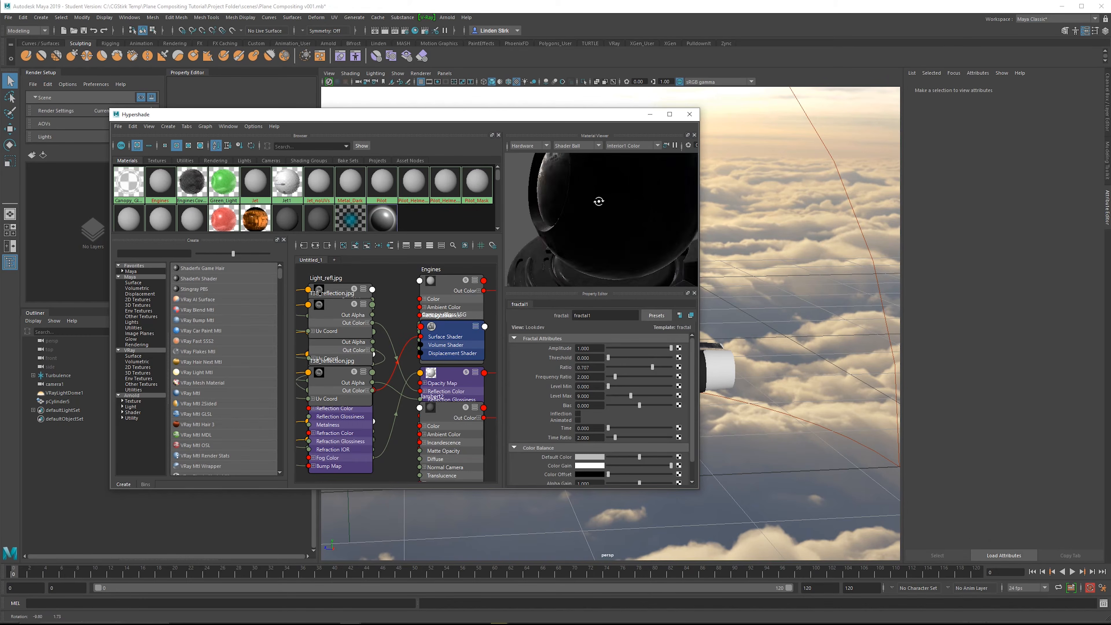
left_click_drag(683, 210, 582, 243)
left_click(690, 115)
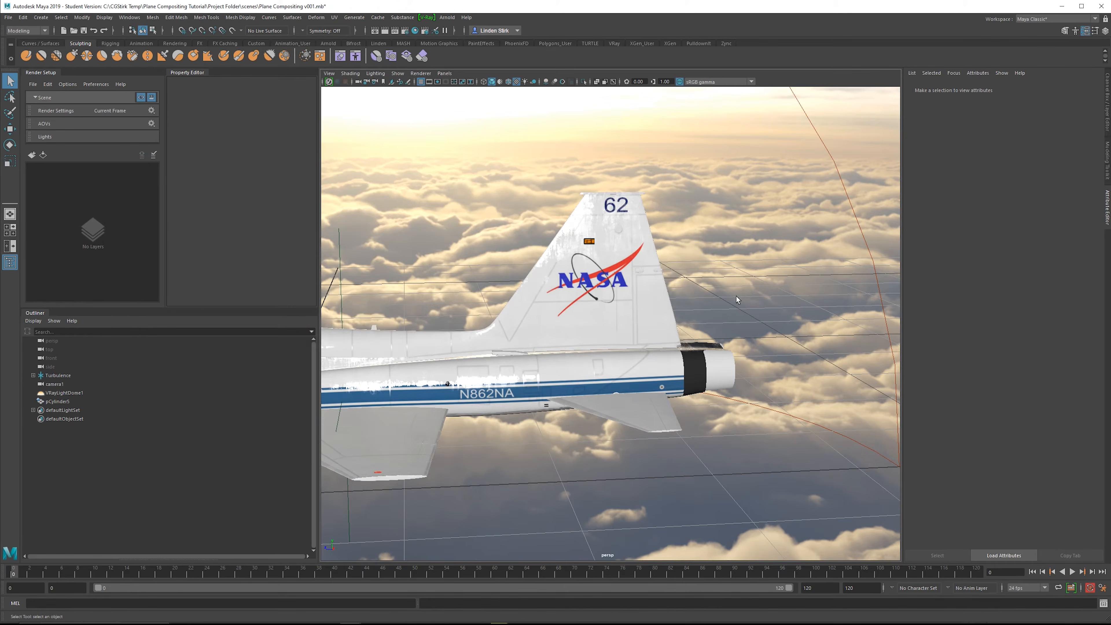
Step: Examine the jet's tail, engine covers and exhaust nozzles from the side and from behind
left_click_drag(736, 296, 697, 374, "alt")
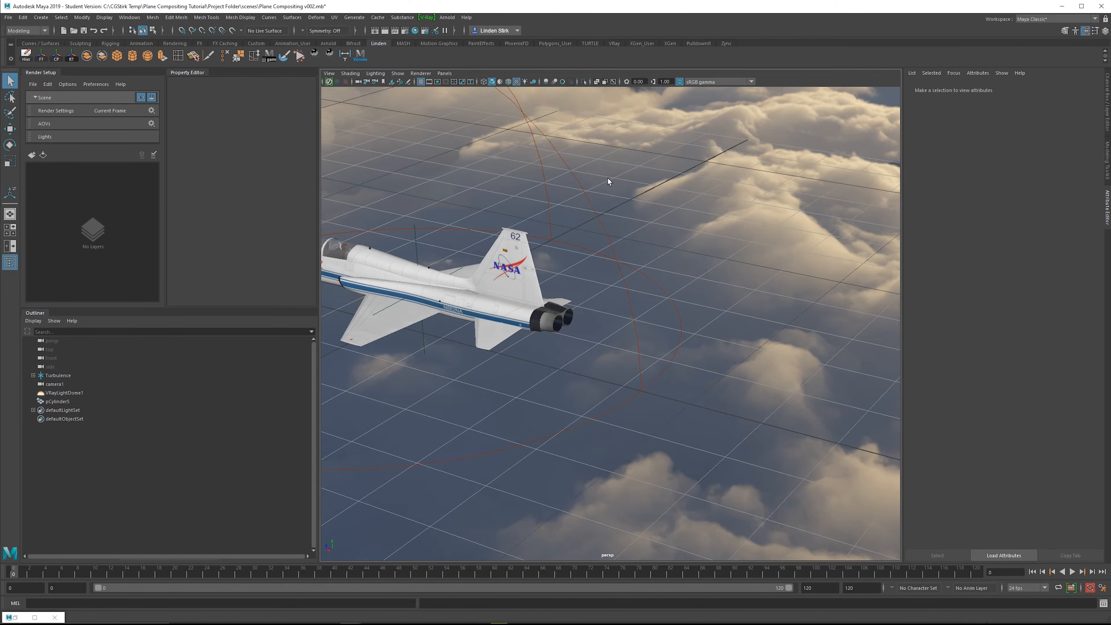
middle_click_drag(610, 181, 677, 189, "alt")
left_click_drag(677, 189, 650, 189, "alt")
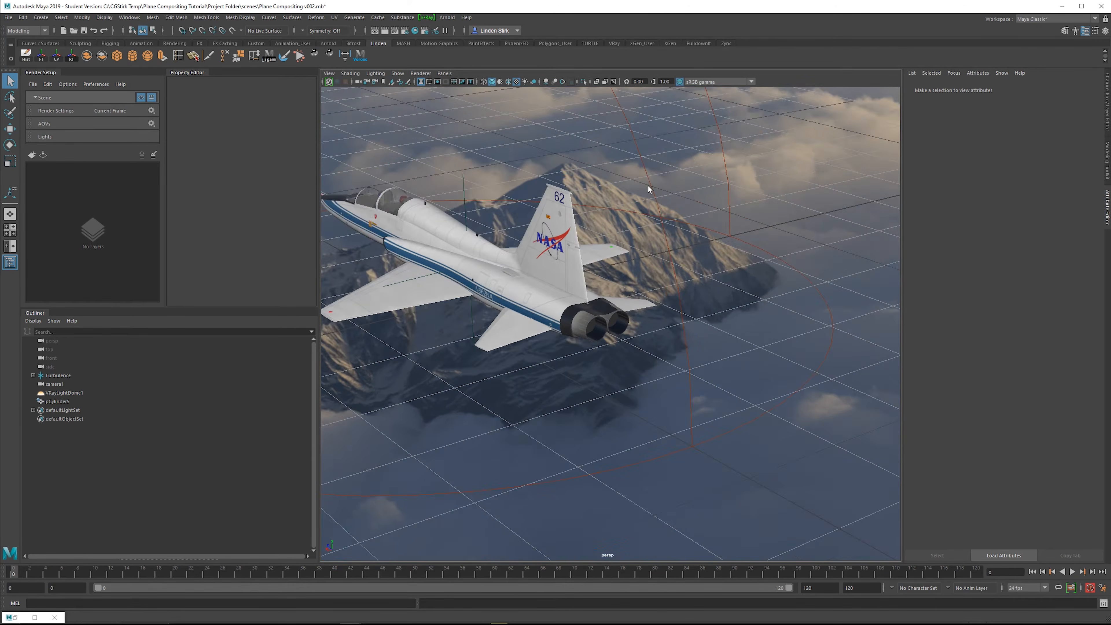
right_click_drag(650, 188, 674, 193, "alt")
left_click_drag(673, 192, 628, 188, "alt")
middle_click_drag(628, 188, 646, 227, "alt")
right_click_drag(647, 227, 655, 241, "alt")
left_click_drag(655, 241, 644, 233, "alt")
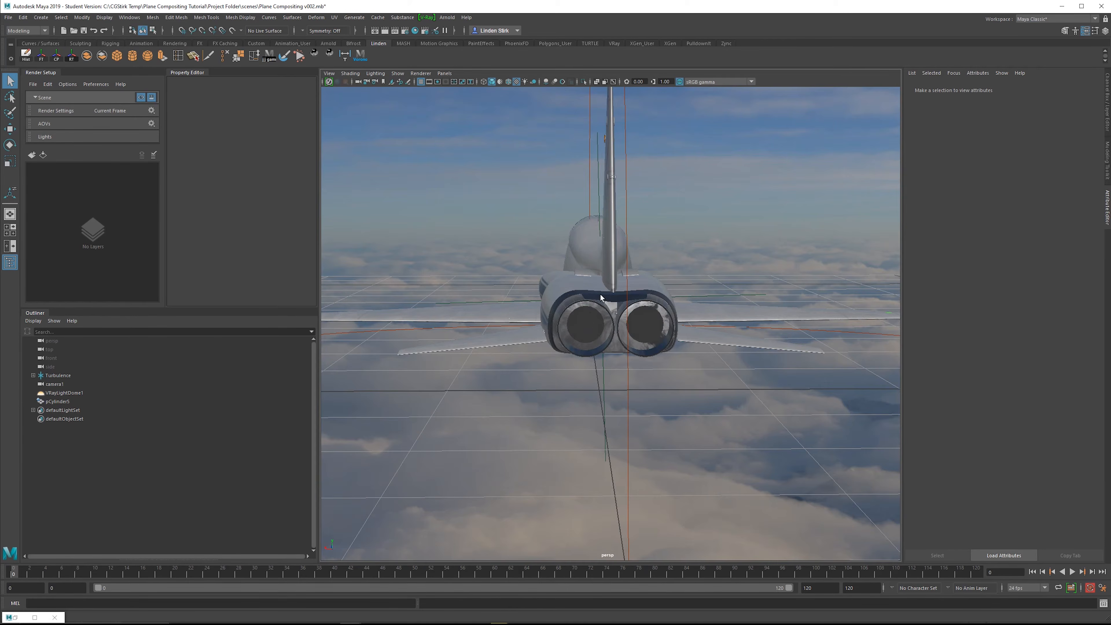
Step: Select the exhaust emitter geometry inside both nozzles and examine the space behind the engines
left_click(594, 331)
left_click_drag(601, 319, 697, 324, "alt")
right_click_drag(697, 324, 659, 323, "alt")
left_click_drag(660, 323, 635, 316, "alt")
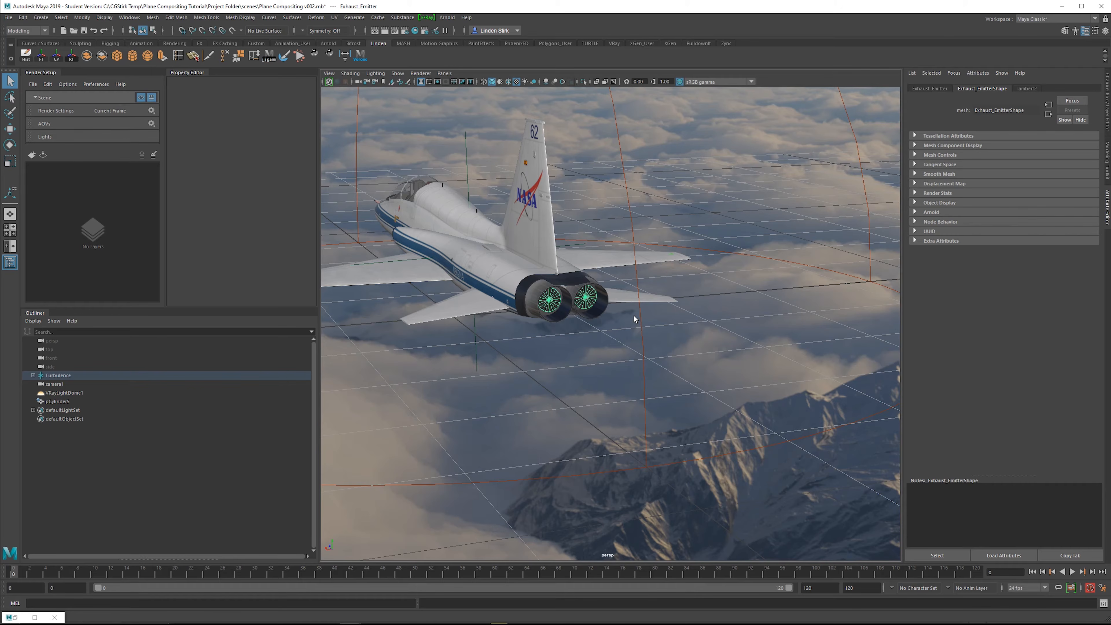
left_click_drag(615, 323, 692, 326, "alt")
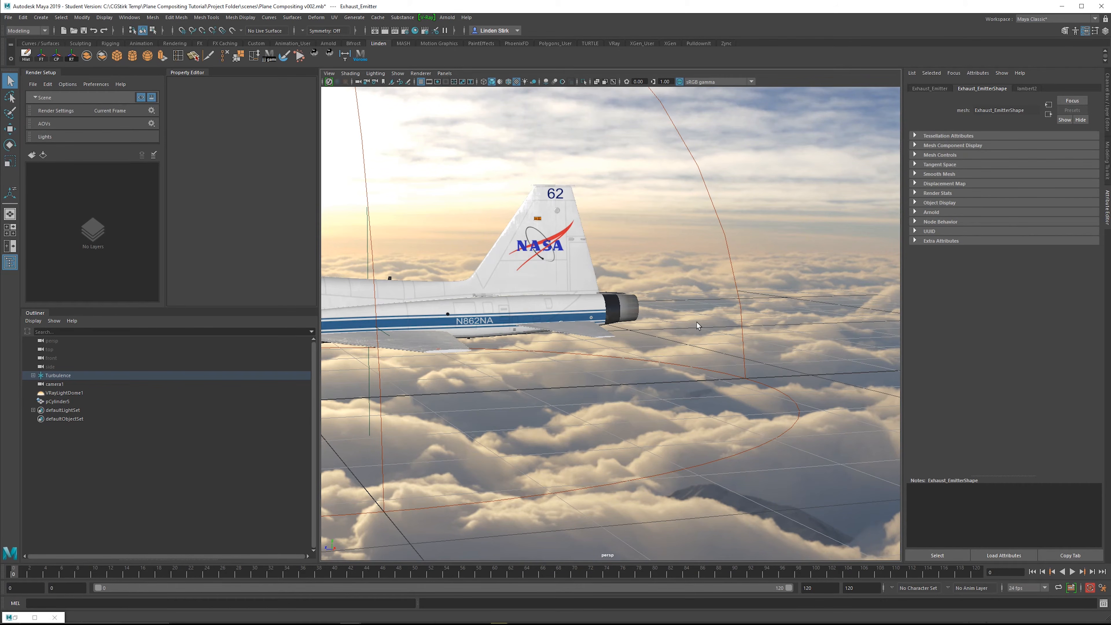
left_click_drag(693, 322, 604, 332, "alt")
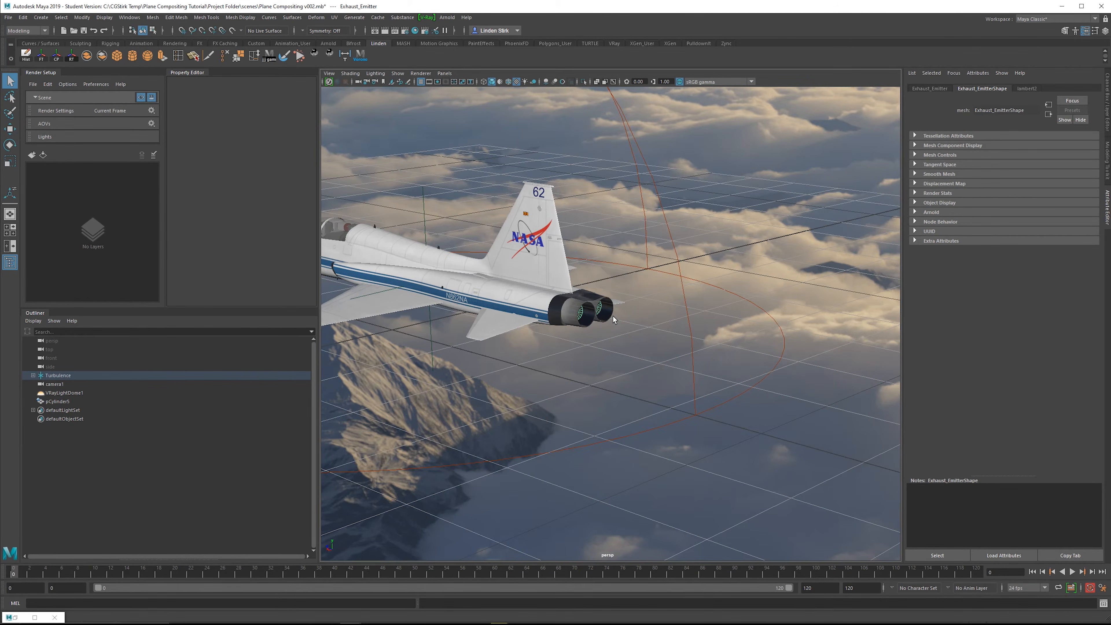
middle_click_drag(666, 300, 645, 296, "alt")
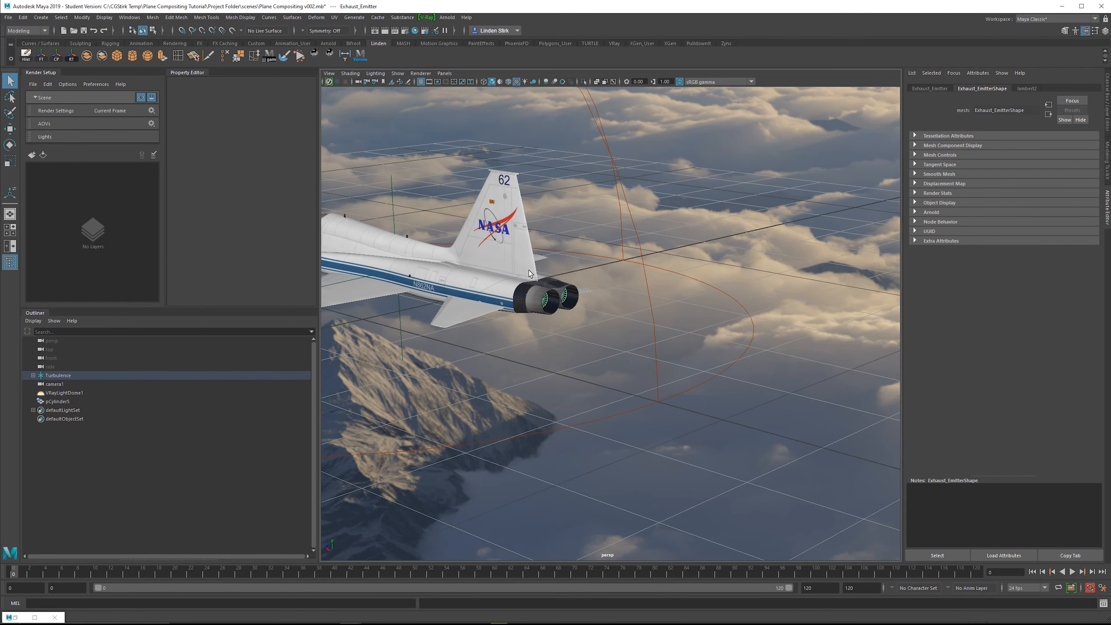
left_click_drag(529, 273, 469, 263, "alt")
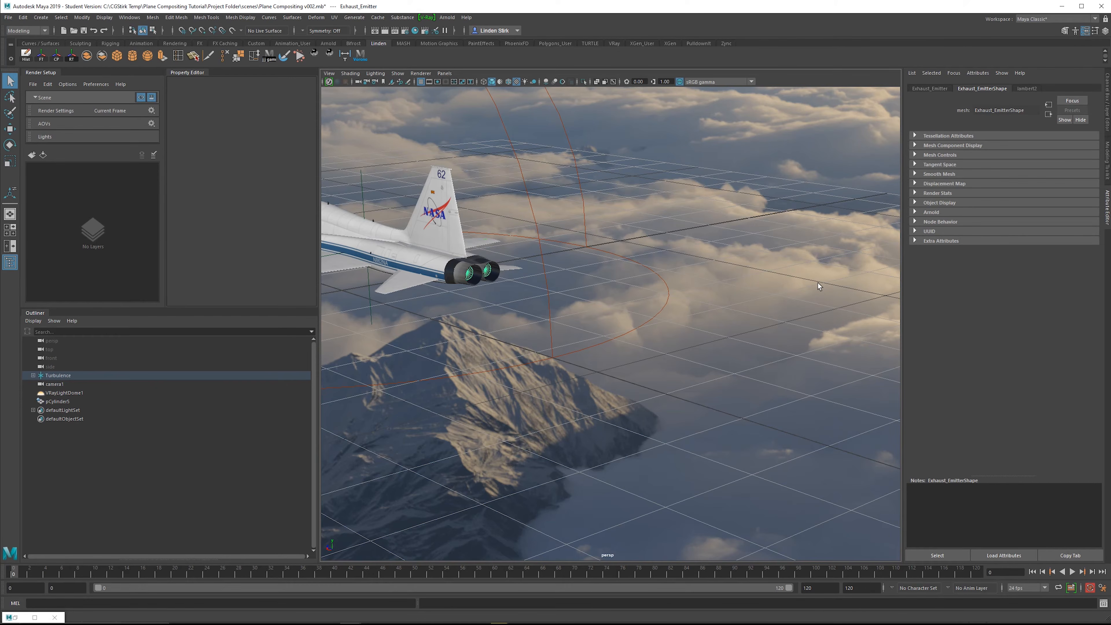
left_click_drag(484, 261, 468, 249, "alt")
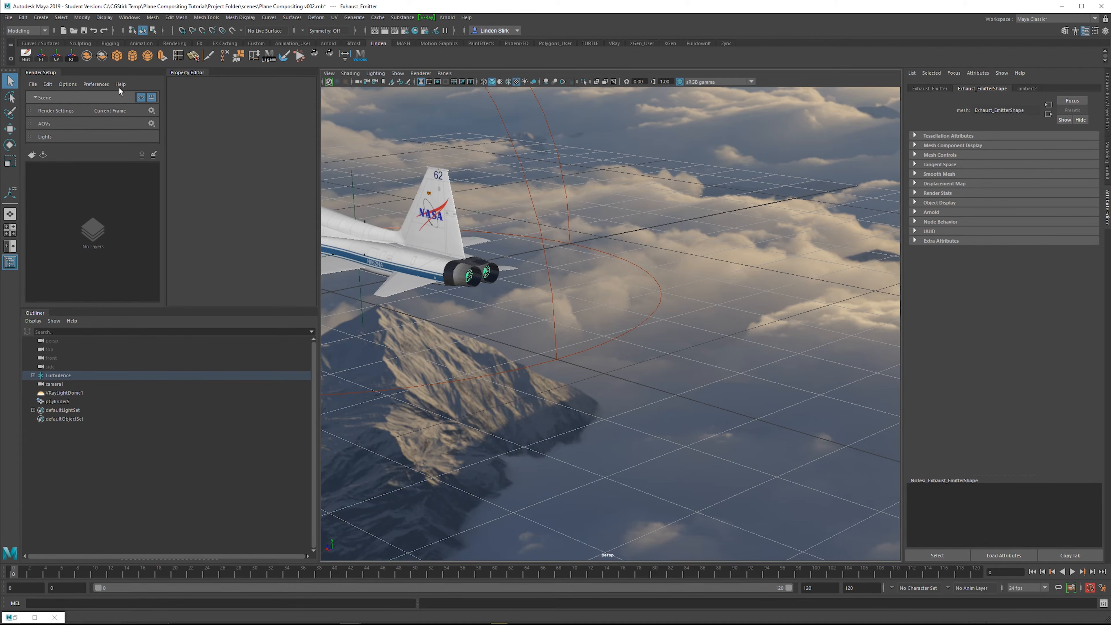
Step: Create a polygon cube about 0.323 units on each side directly behind the jet's engine nozzles
left_click(117, 55)
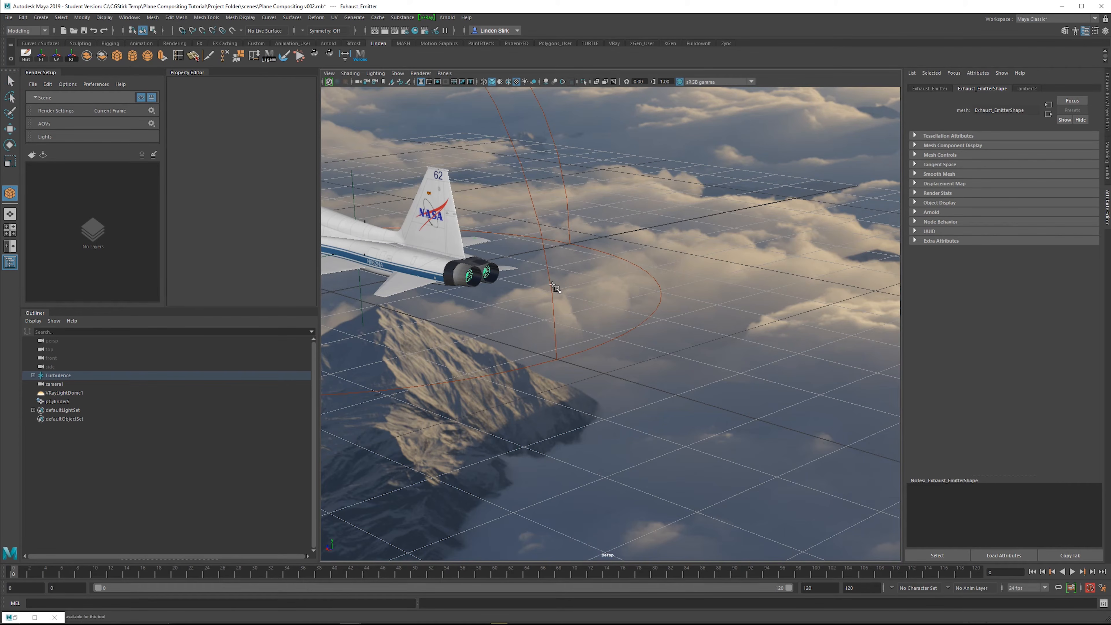
left_click_drag(488, 312, 434, 230, "alt")
scroll(515, 283, "up", 3)
key("w")
key("v")
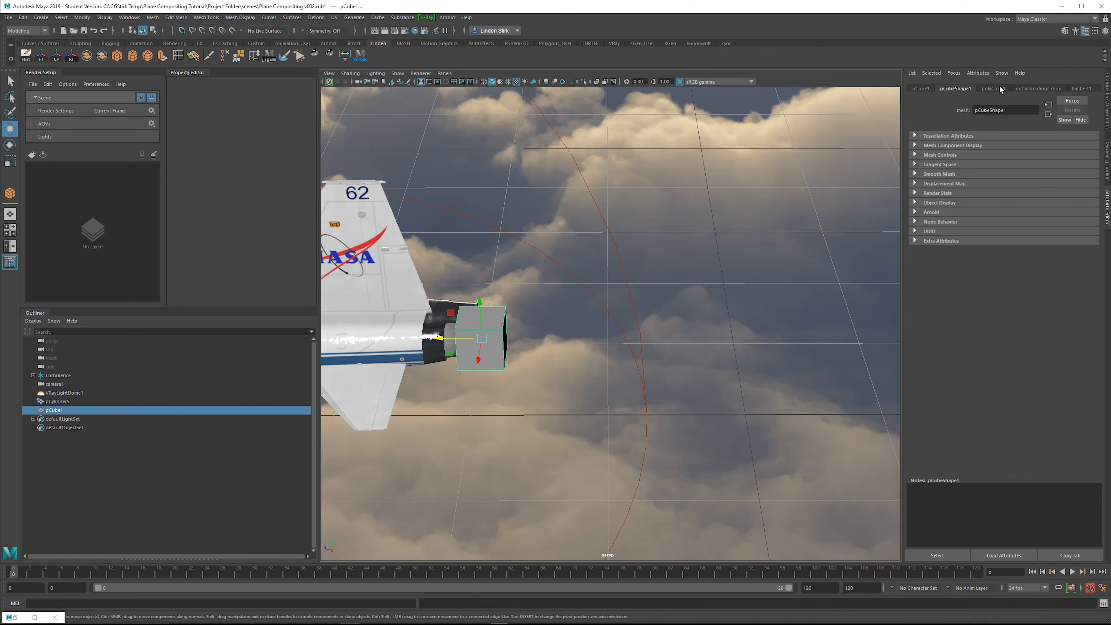
Step: Set the cube's subdivisions to 4 in width, 4 in height and 100 in depth
left_click(999, 90)
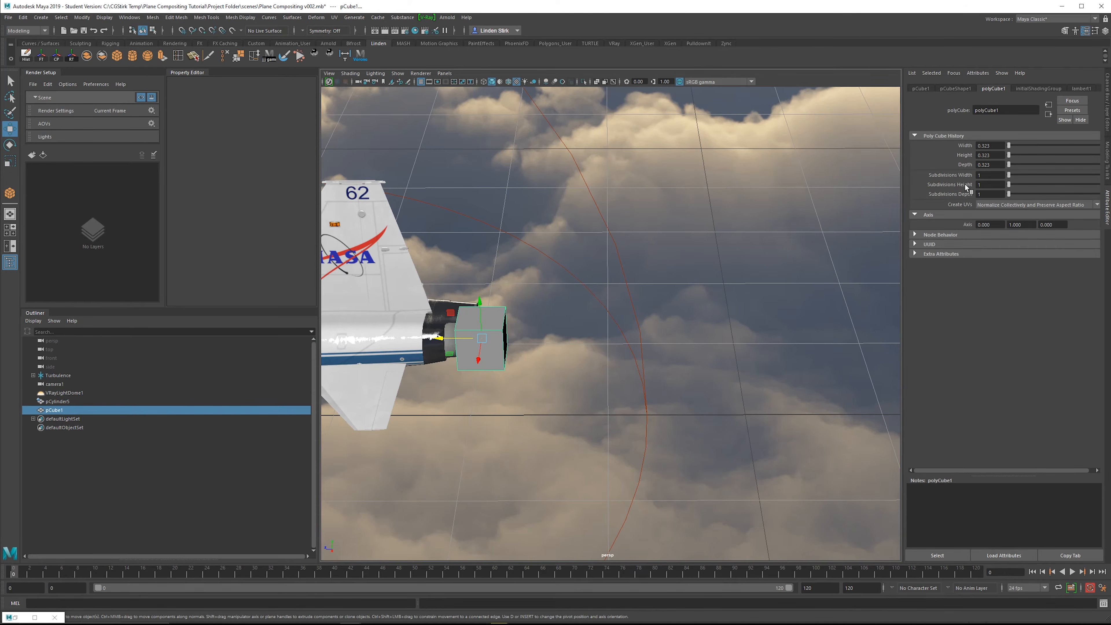
left_click(960, 175)
type("4")
key("Tab")
type("4")
key("Return")
left_click(988, 193)
type("00")
key("Return")
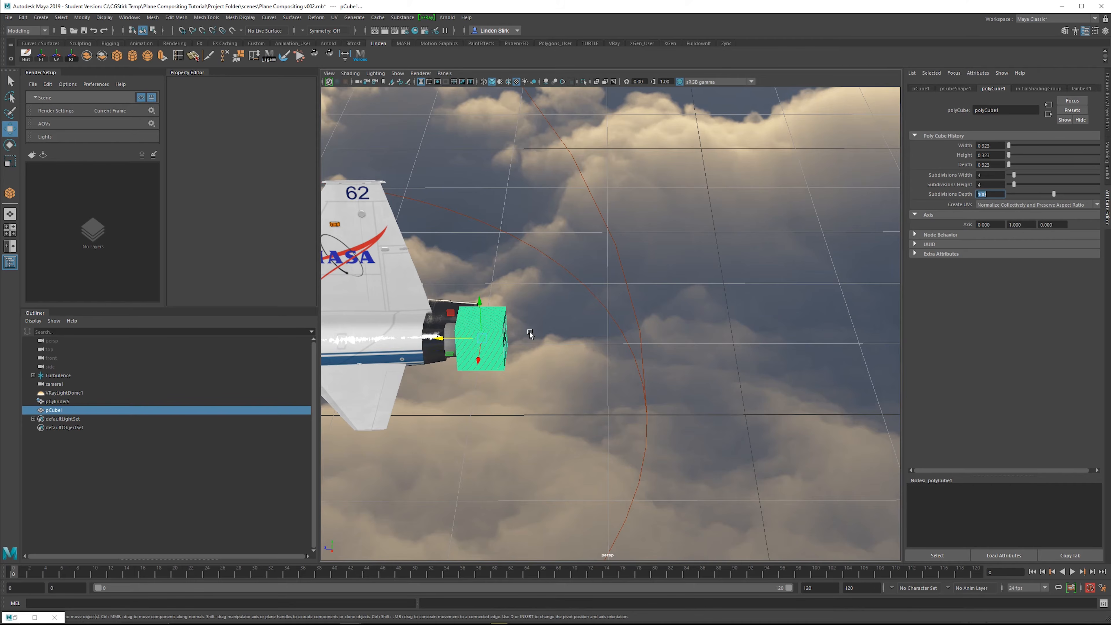
Step: Snap the cube's pivot to its lower corner vertex on the side facing the engine nozzles
middle_click_drag(530, 334, 679, 280, "alt")
scroll(681, 281, "up", 3)
key("d")
key("v")
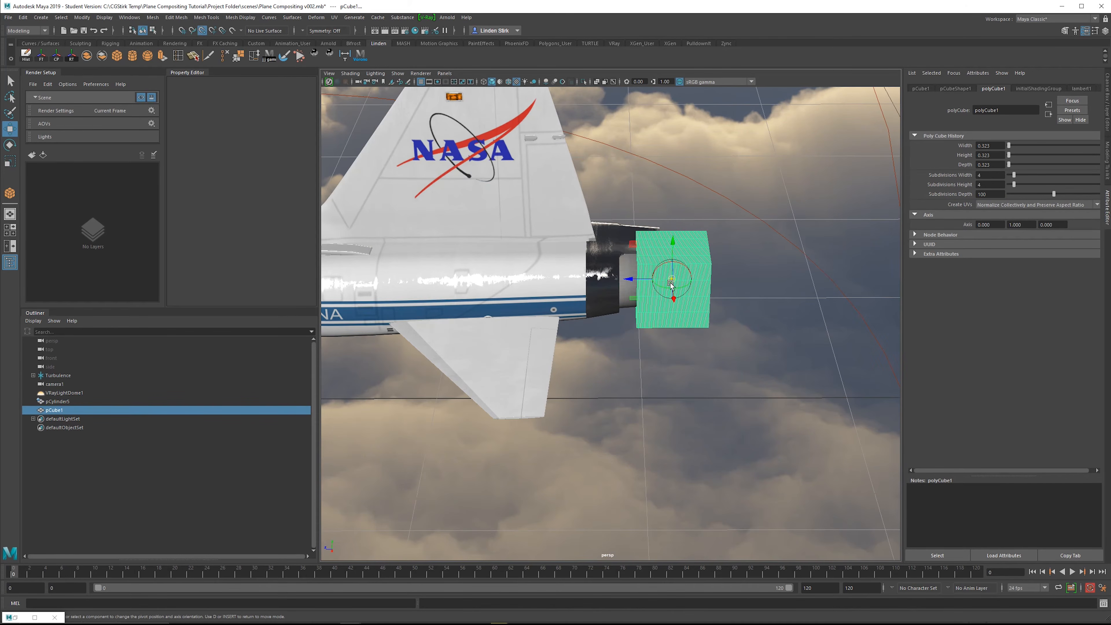
left_click_drag(670, 283, 632, 332)
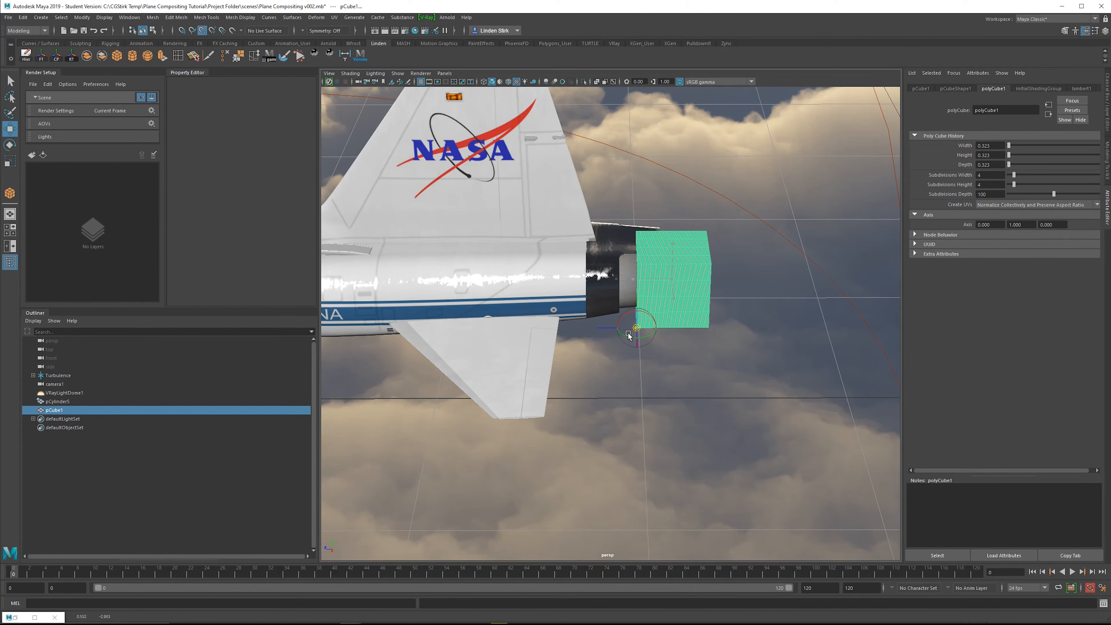
Step: Stretch the cube along its depth into a long box trailing far behind the jet
key("r")
scroll(629, 334, "down", 5)
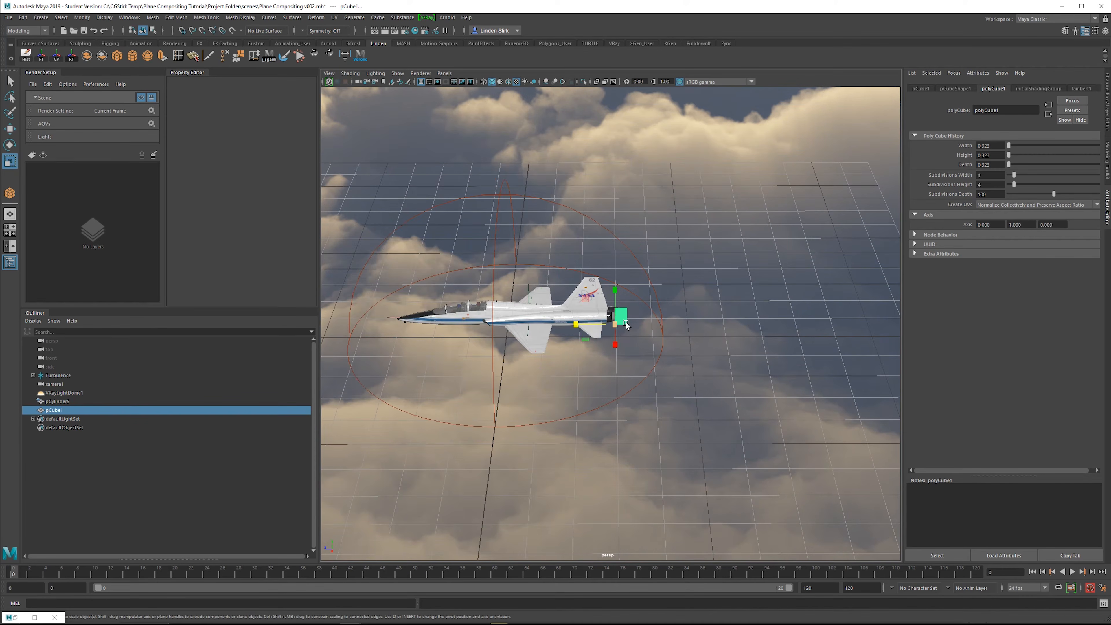
scroll(626, 324, "up", 2)
left_click_drag(577, 324, 26, 325)
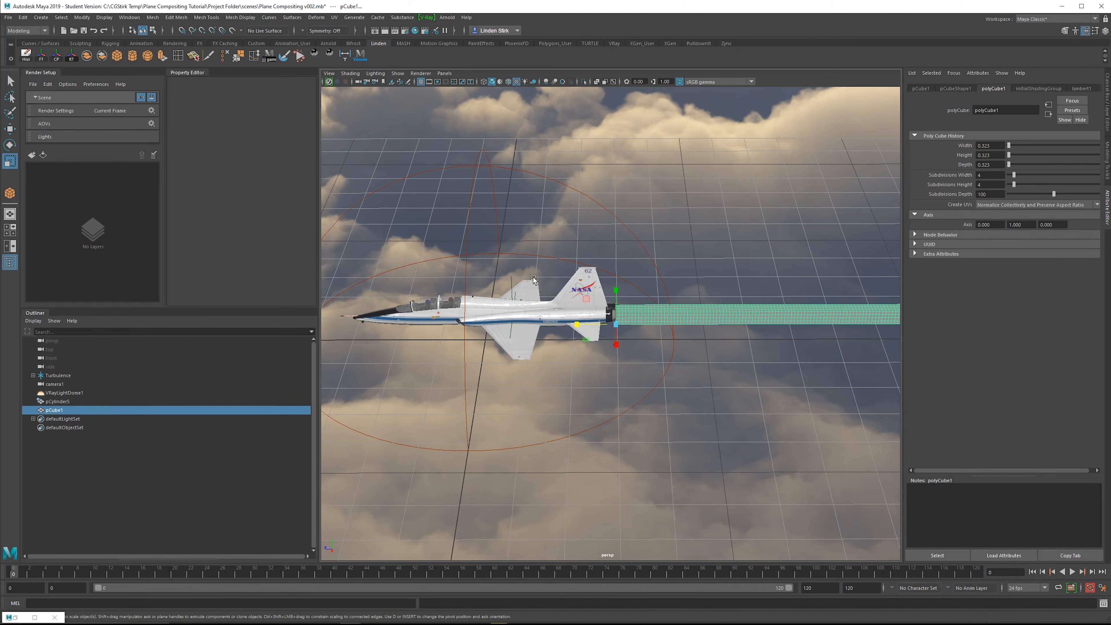
Step: Scale the long box down uniformly towards the engine nozzle's size and adjust its height behind the exhaust
left_click_drag(552, 329, 648, 333, "alt")
middle_click_drag(665, 308, 598, 336, "alt")
scroll(598, 337, "up", 5)
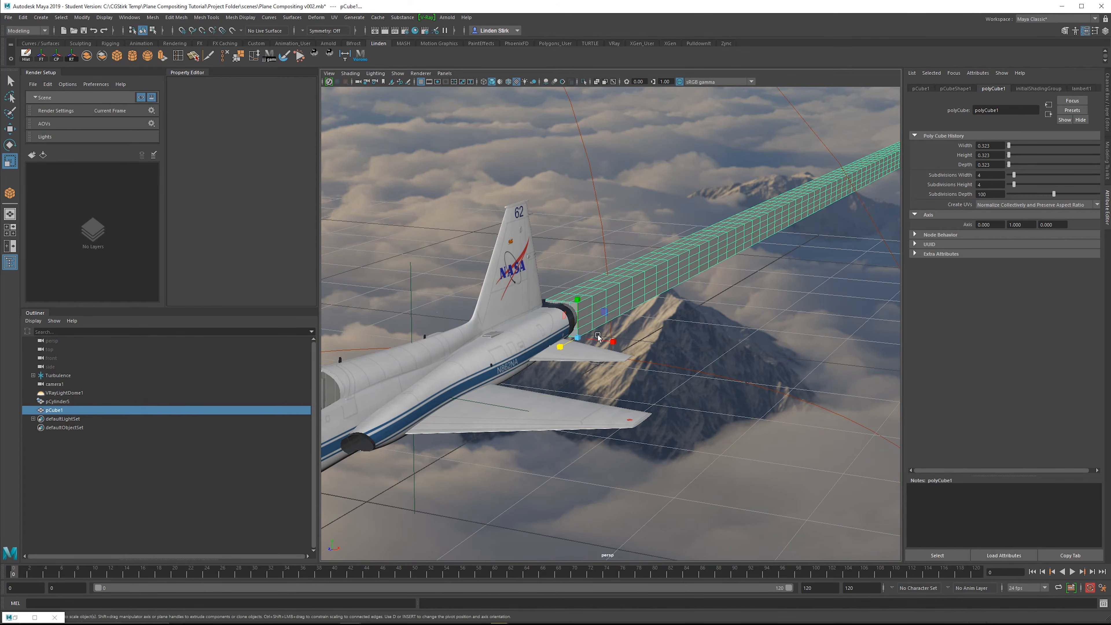
left_click_drag(578, 337, 442, 394)
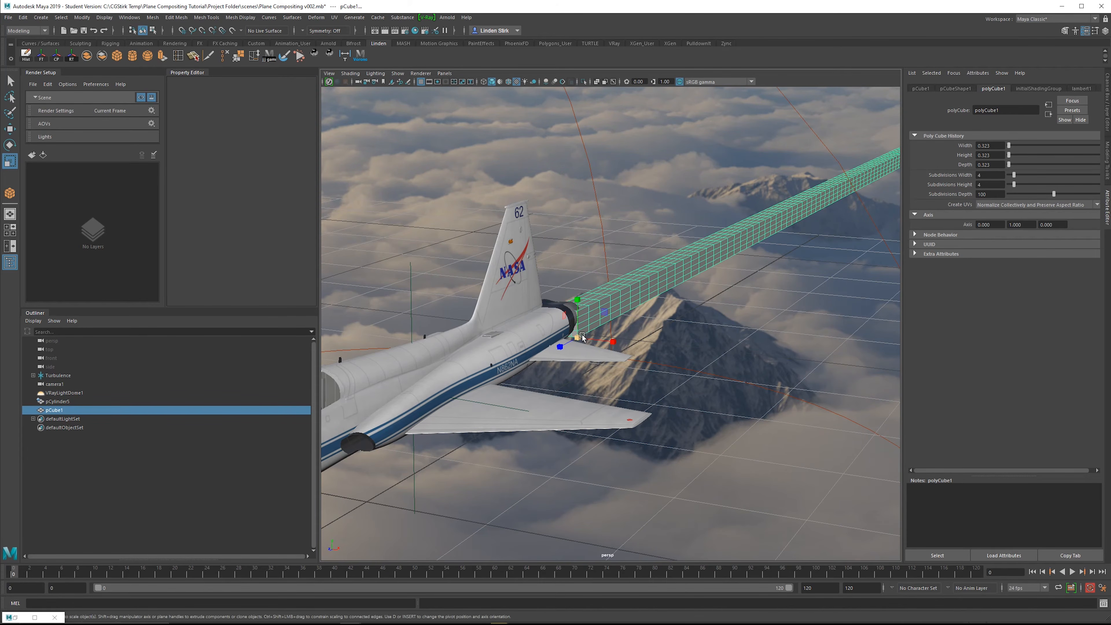
left_click_drag(578, 337, 407, 403)
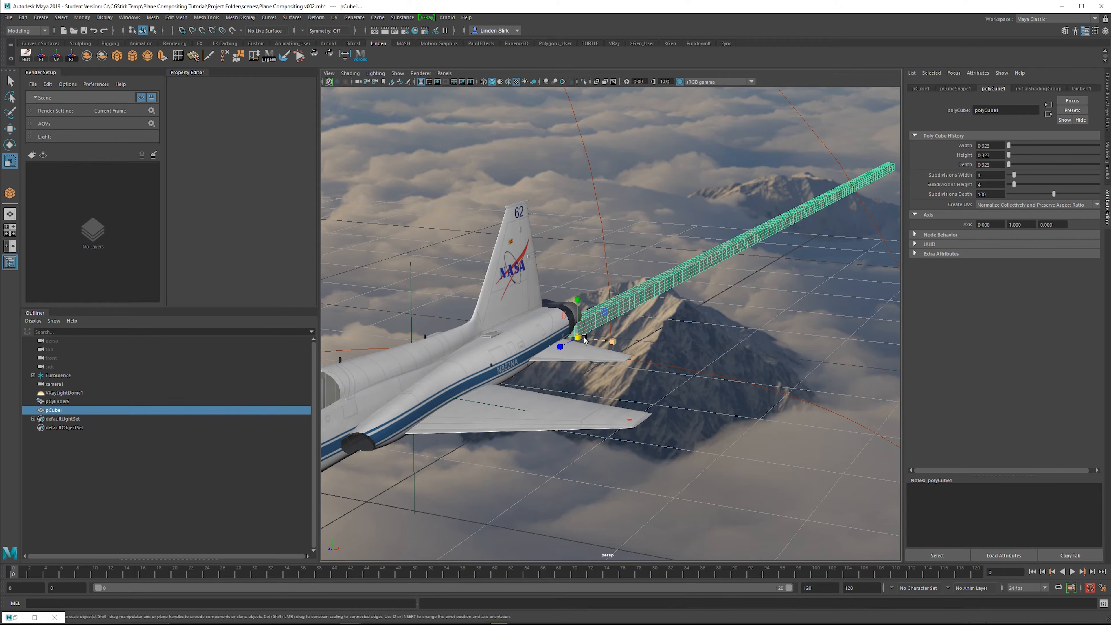
left_click_drag(579, 338, 862, 286)
key("w")
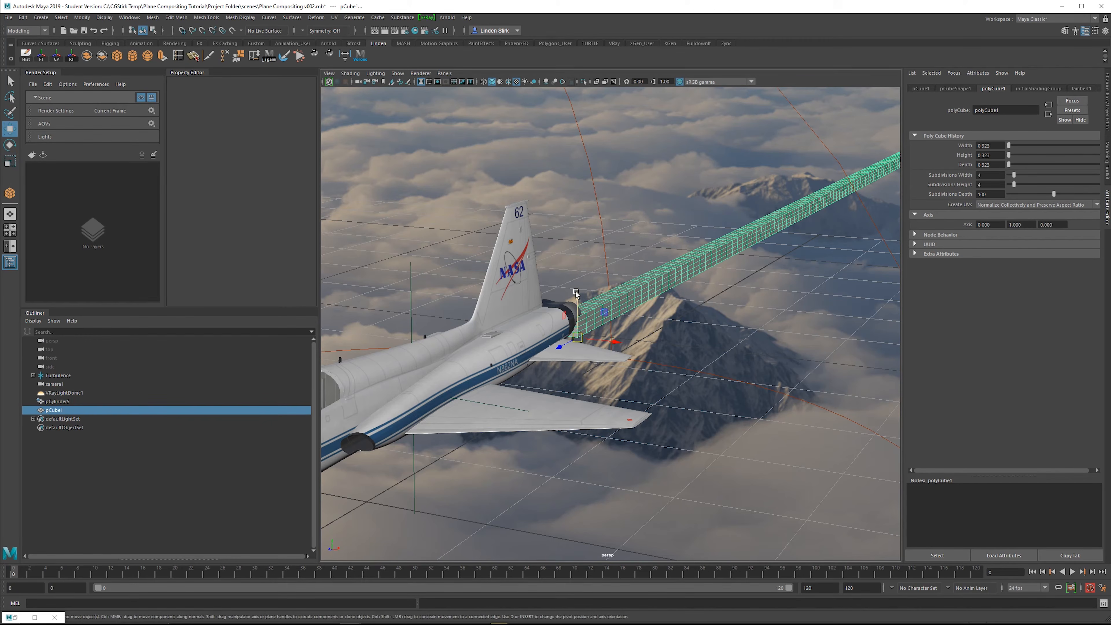
left_click_drag(578, 295, 776, 288)
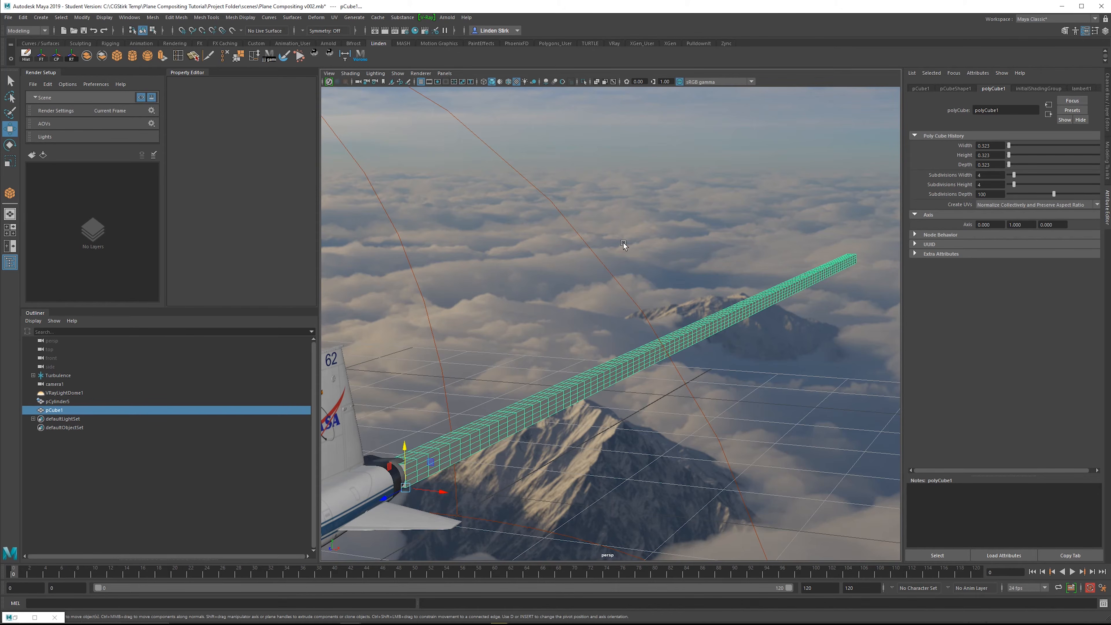
Step: Delete the long box's construction history
left_click(25, 55)
left_click(23, 17)
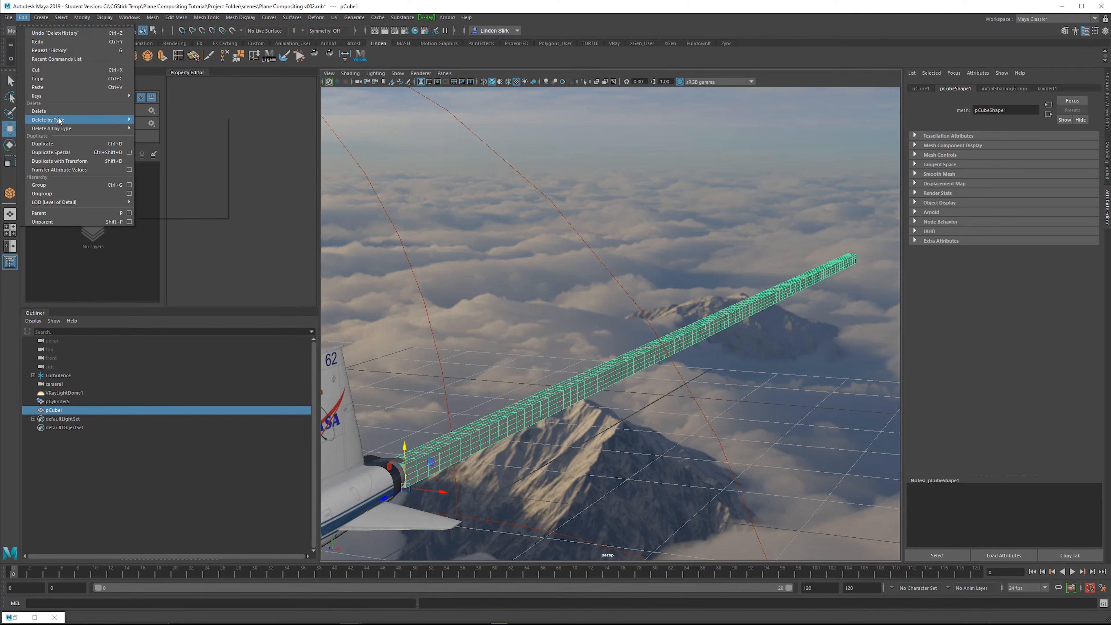
Step: Delete the long box's history and add a nonlinear Flare deformer to it
mouse_move(88, 120)
left_click(182, 128)
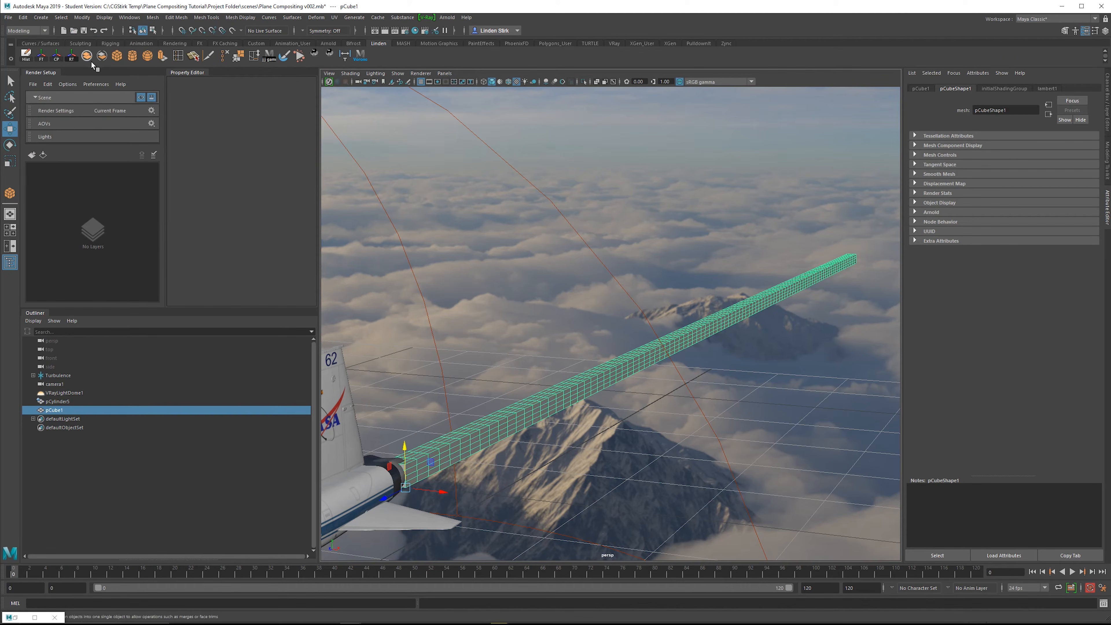
left_click(316, 17)
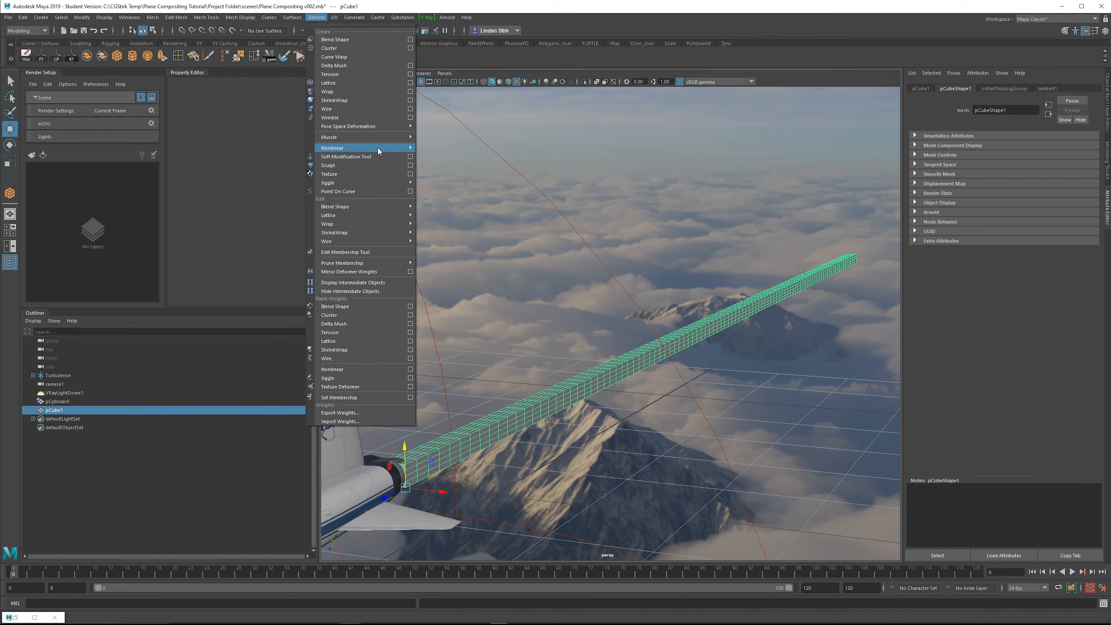
mouse_move(385, 149)
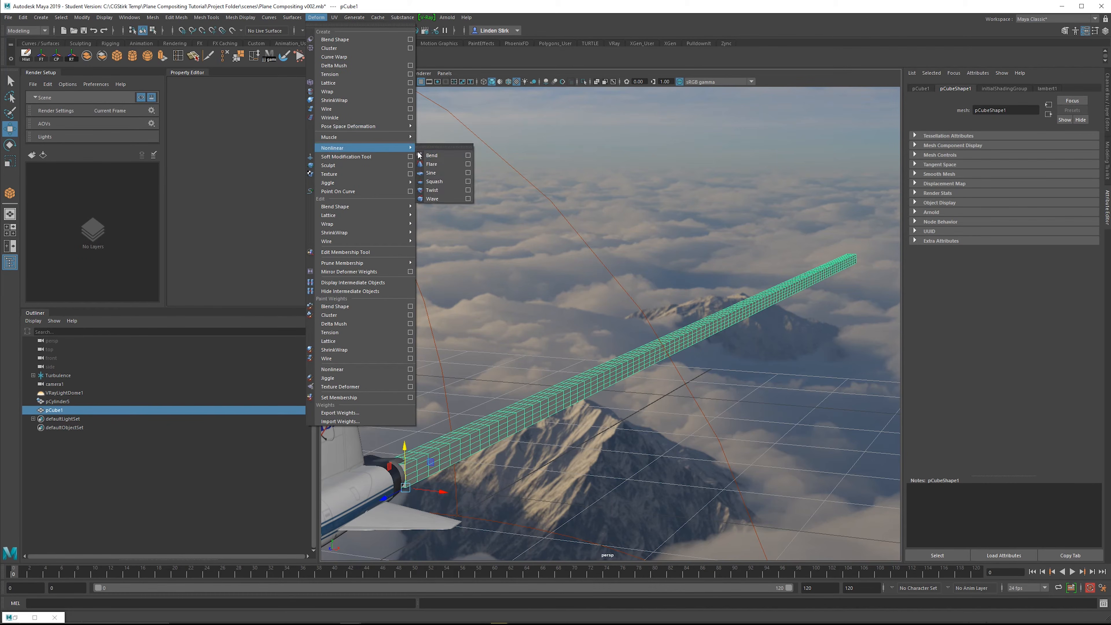
left_click(447, 164)
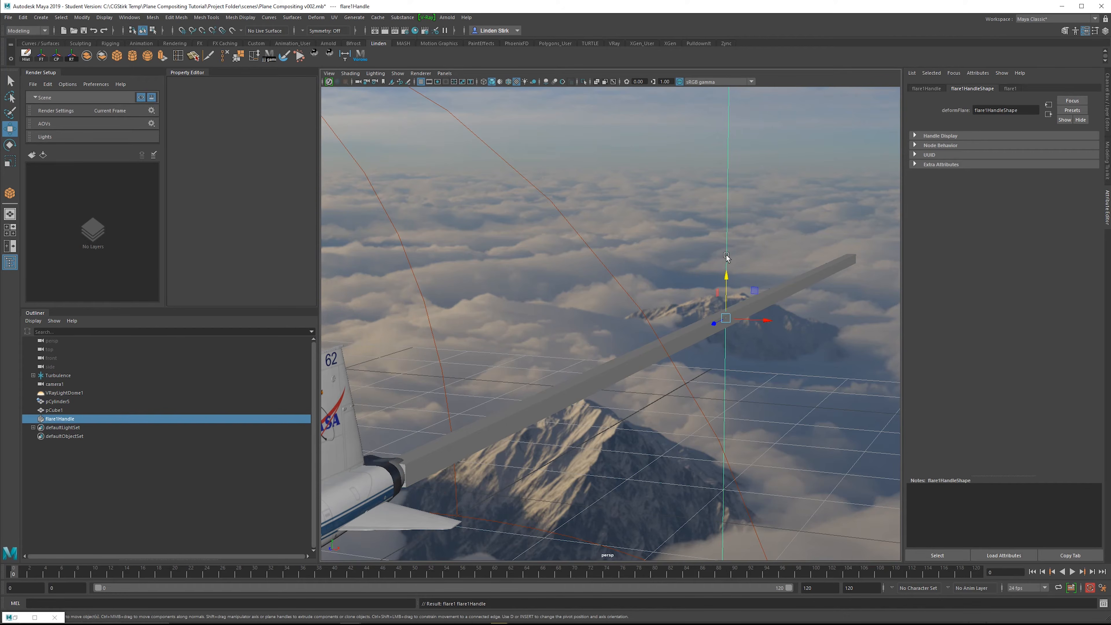
Step: Rotate the flare handle to follow the box's length and set End Flare Z to 4 so the far end widens
key("e")
left_click_drag(718, 268, 744, 263)
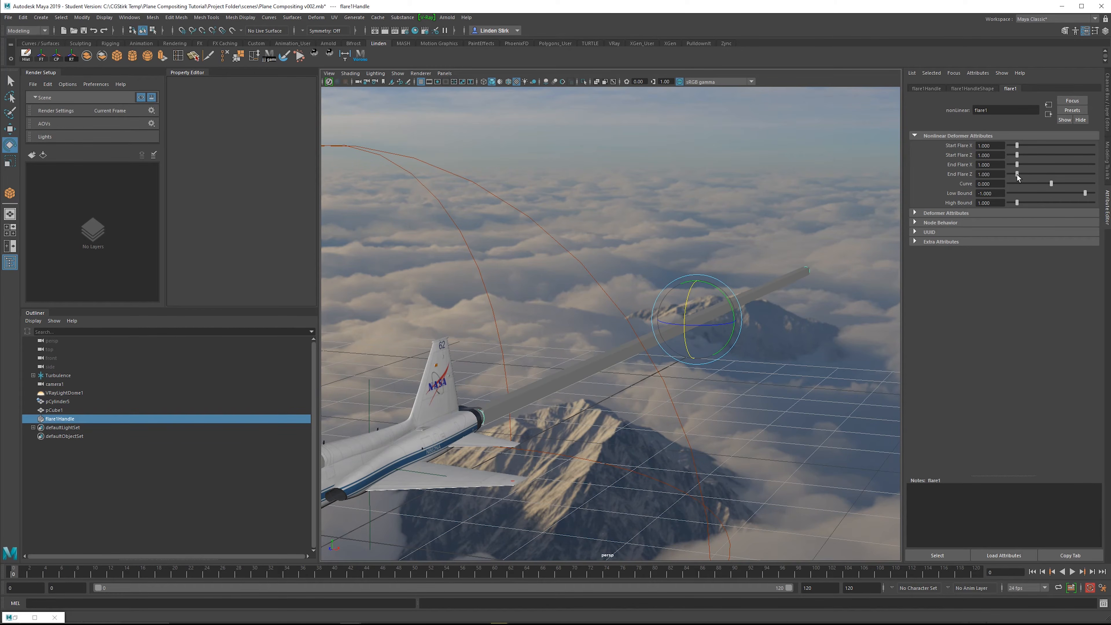
left_click_drag(1017, 175, 1056, 176)
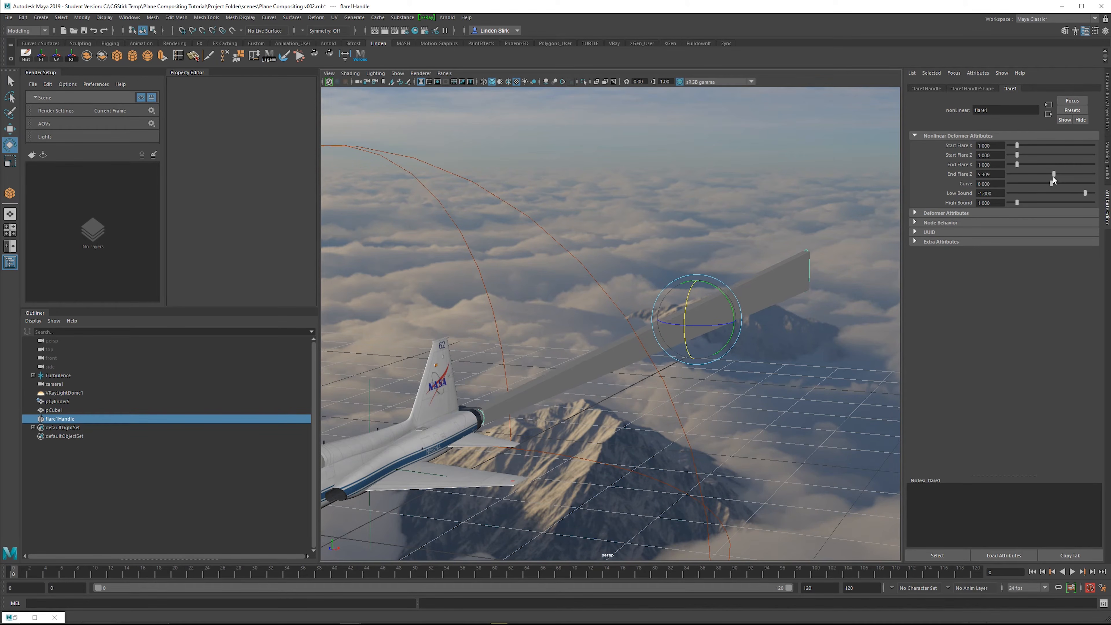
double_click(990, 174)
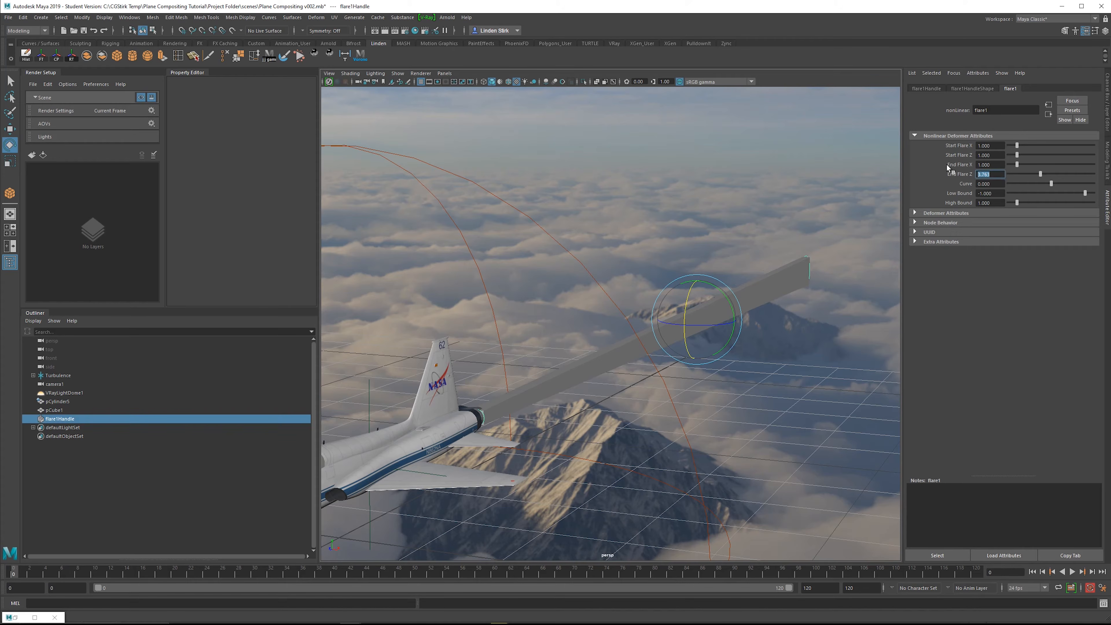
type("4")
key("Return")
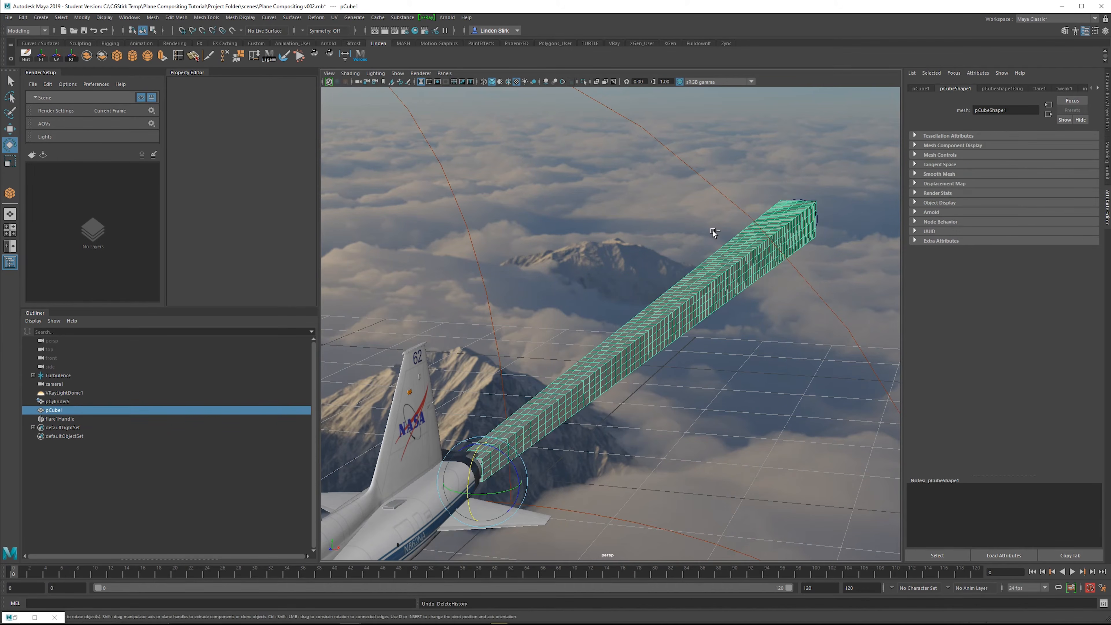
Step: Select the flared box and open the Texture deformer's options with the point space on UV
left_click(713, 230)
left_click(690, 318)
key("q")
left_click(316, 17)
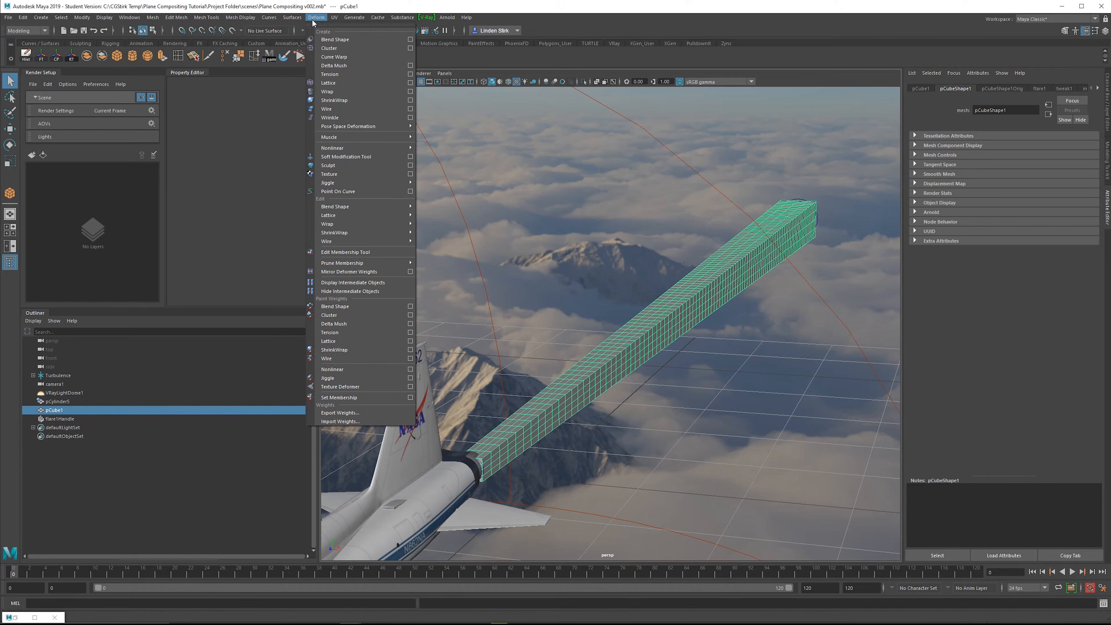
left_click(410, 174)
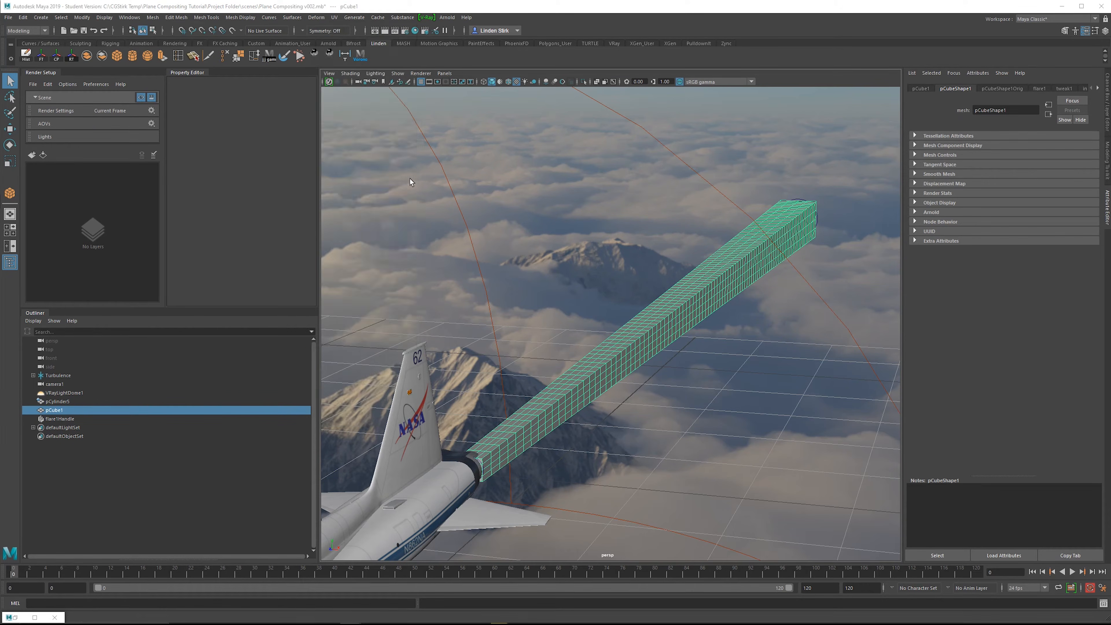
left_click(434, 143)
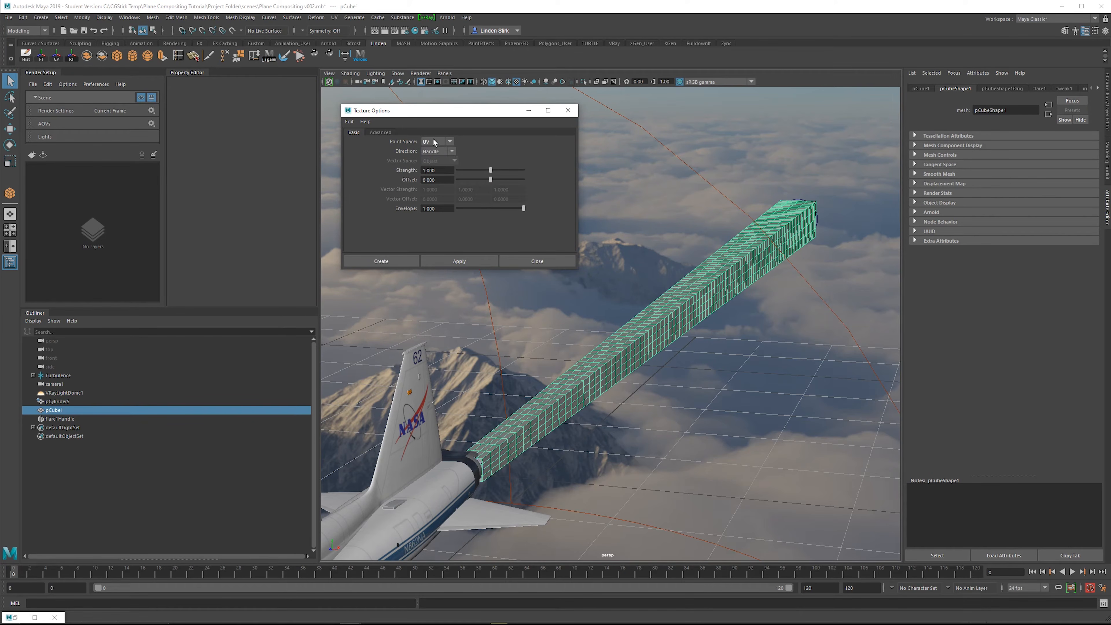
Step: Inspect the box's UV layout and replace it with an automatic UV projection
left_click(334, 18)
left_click(350, 35)
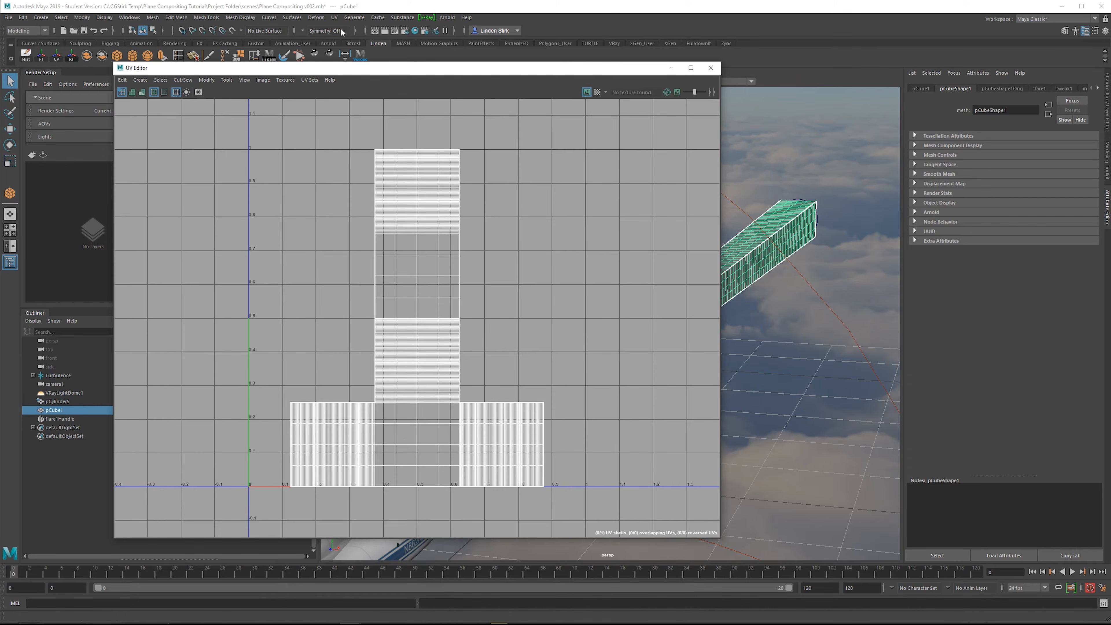
left_click(334, 17)
left_click(386, 70)
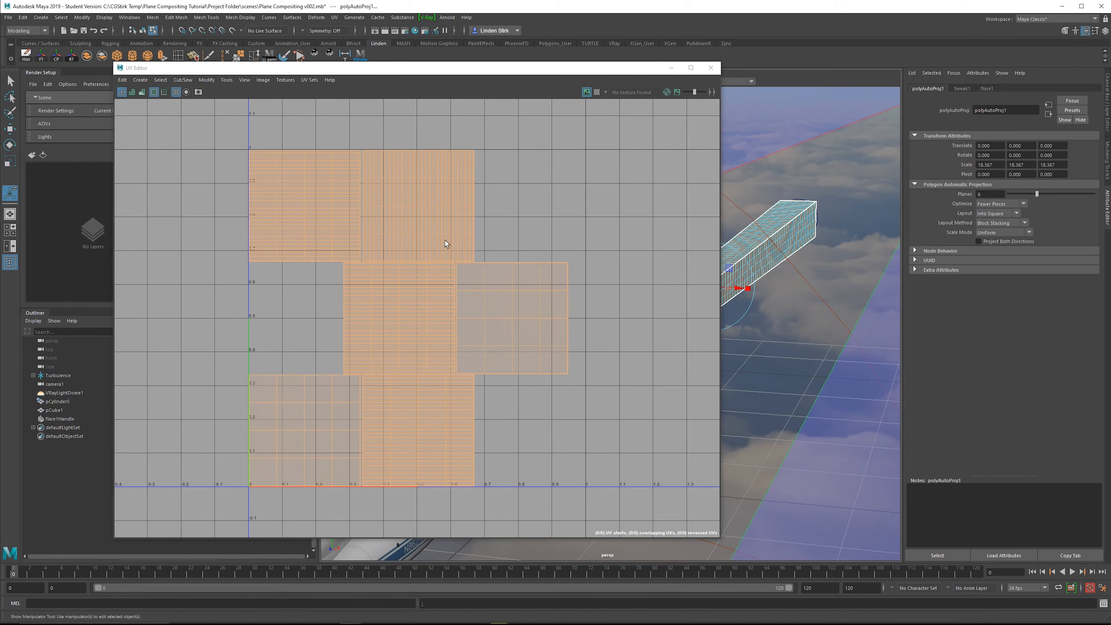
left_click(712, 67)
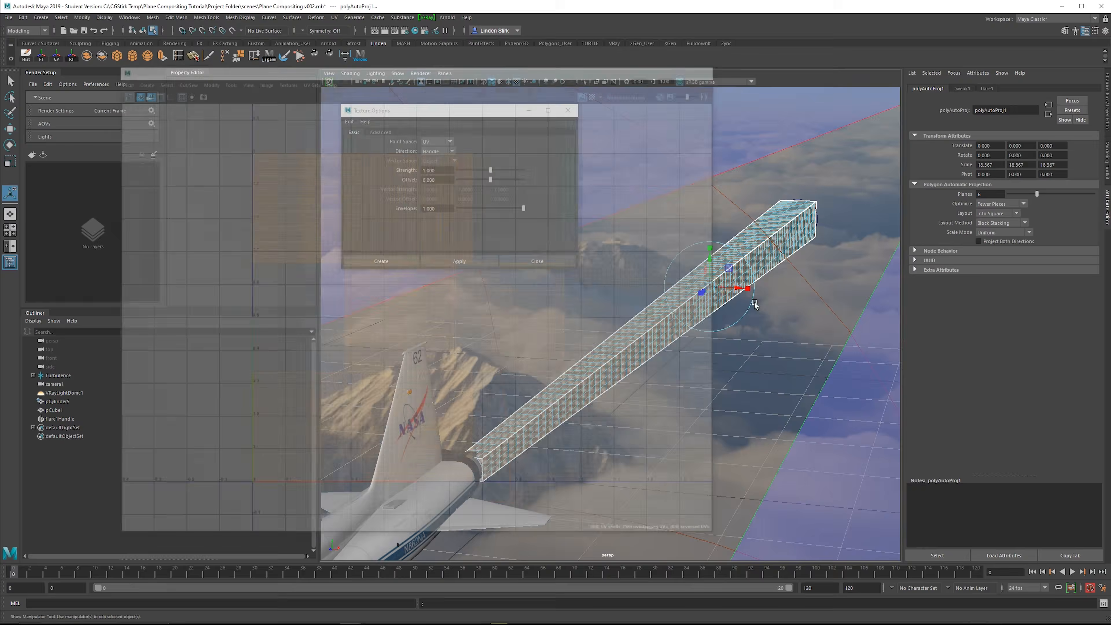
Step: Create the texture deformer on the box and map a Noise texture to its Texture attribute
left_click(388, 263)
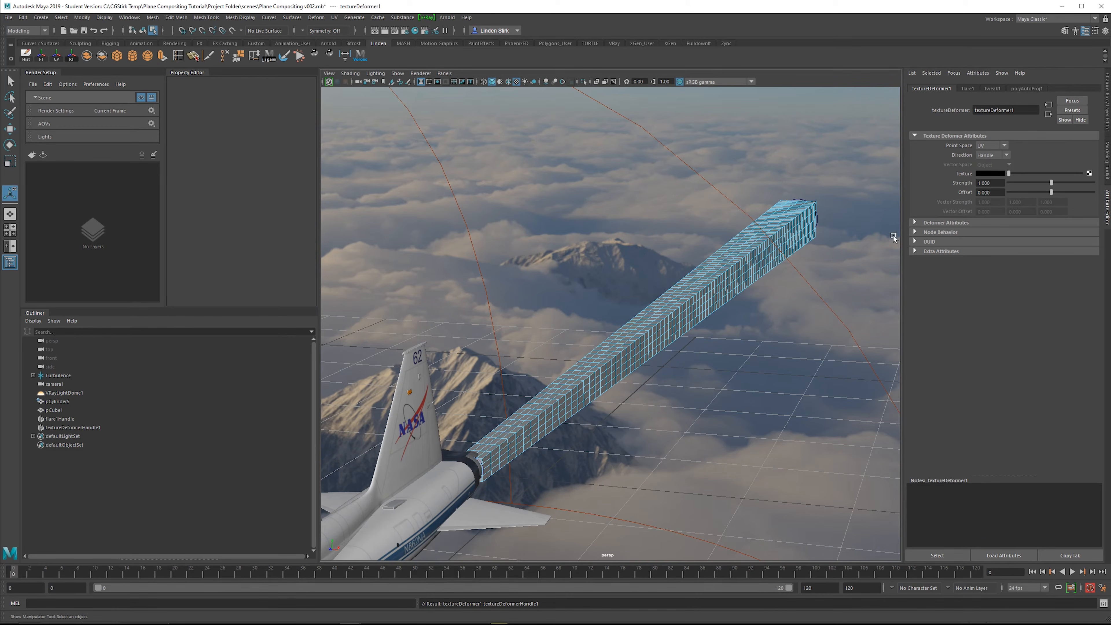
left_click(1089, 174)
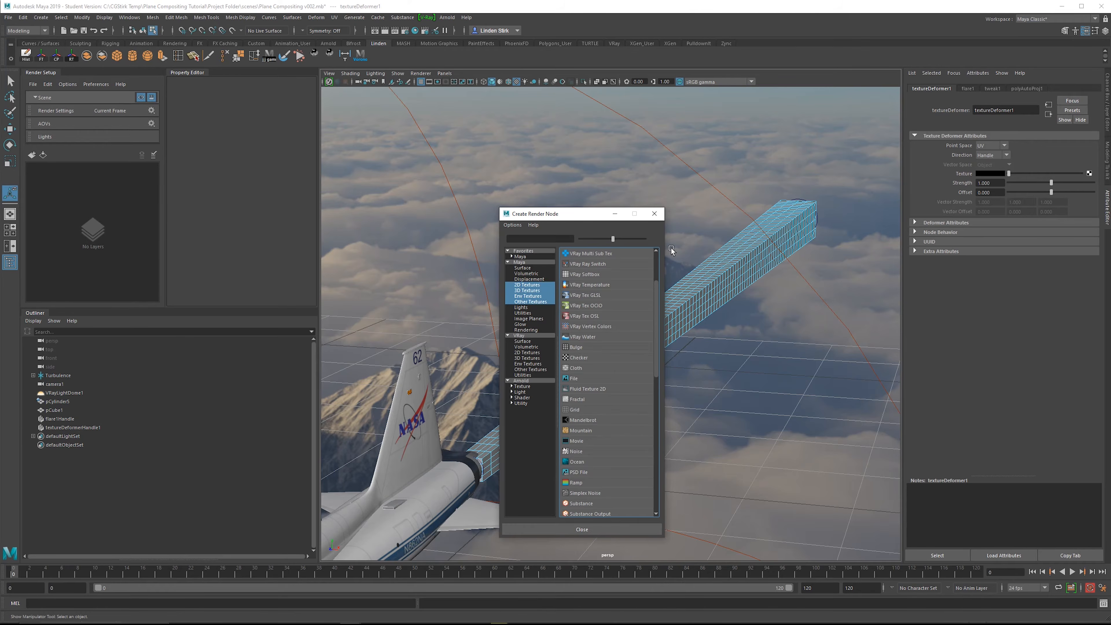
left_click_drag(565, 210, 764, 91)
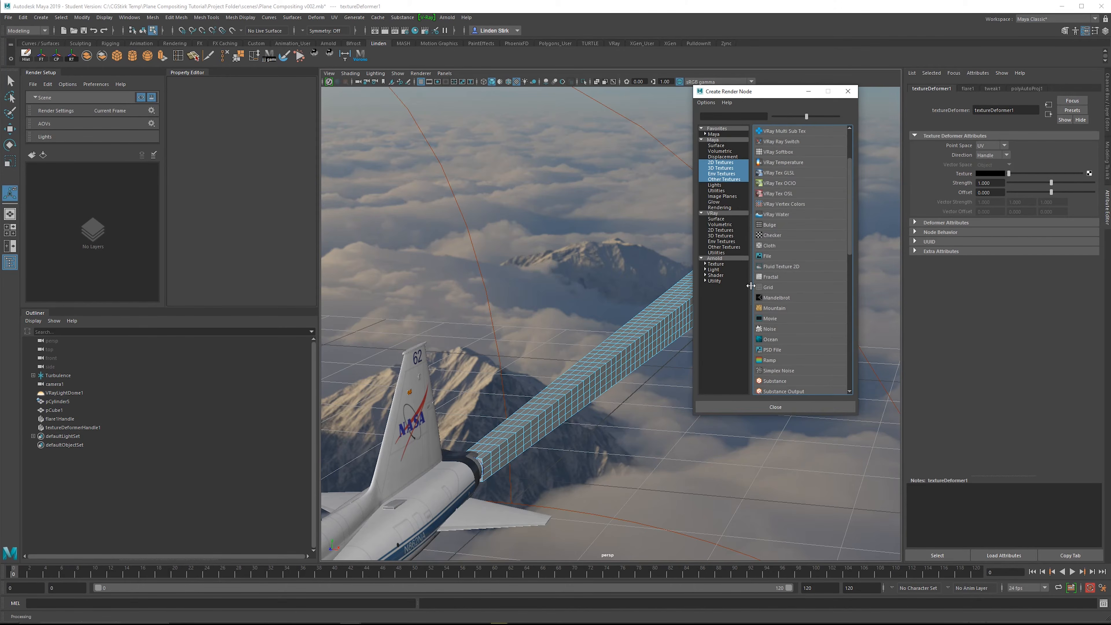
left_click(771, 331)
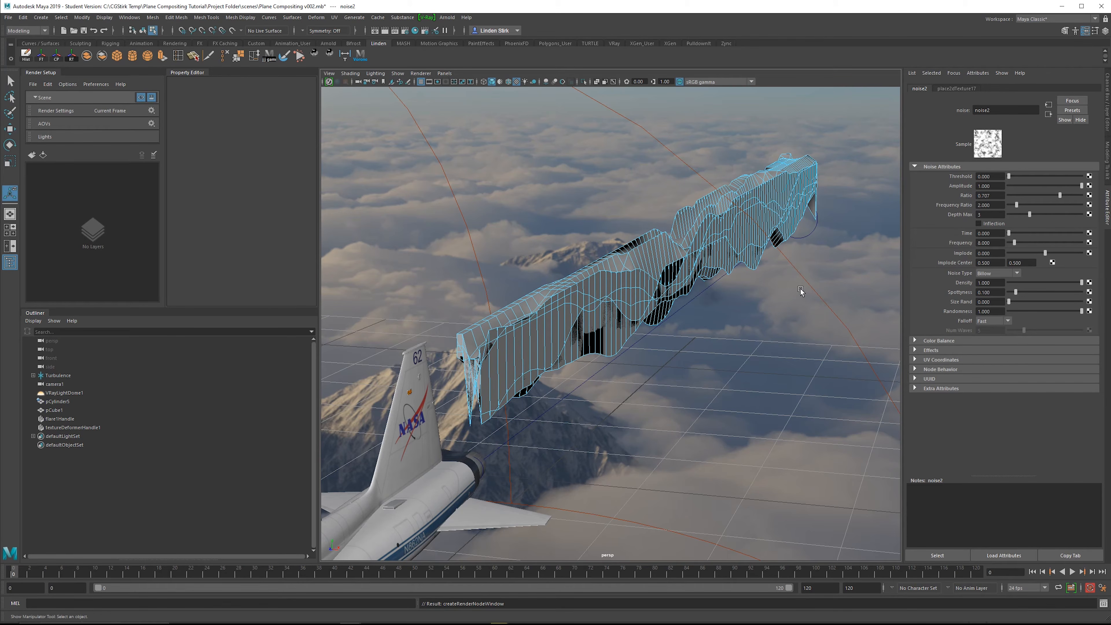
Step: Lower the texture deformer's strength to about 0.144 and raise the noise's frequency ratio to about 8.482
left_click(1049, 114)
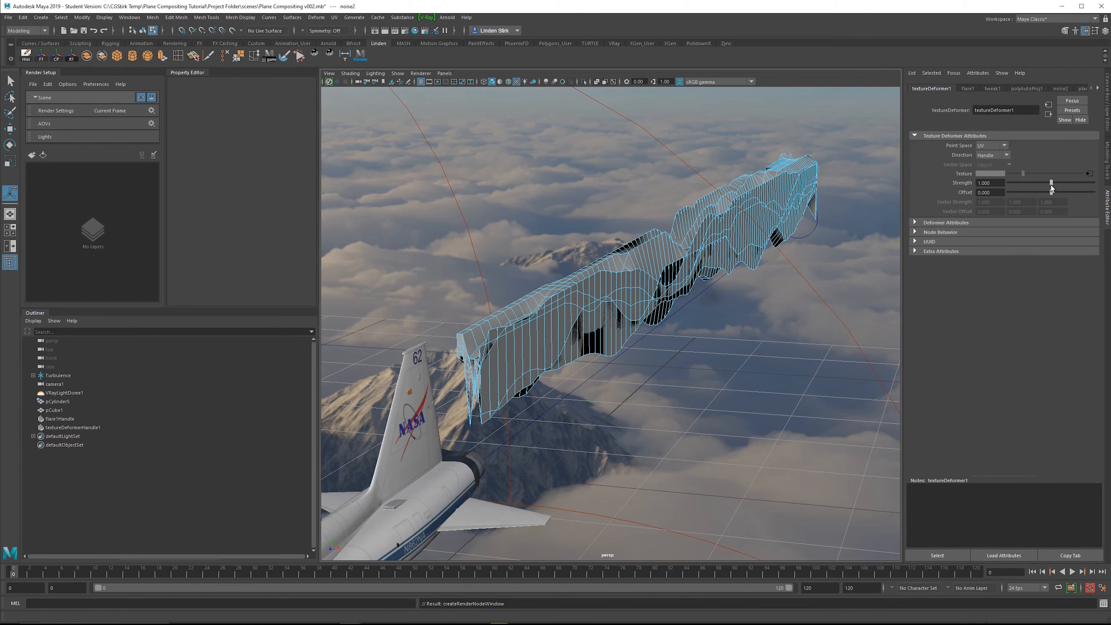
left_click_drag(1052, 185, 1015, 183)
left_click(1089, 174)
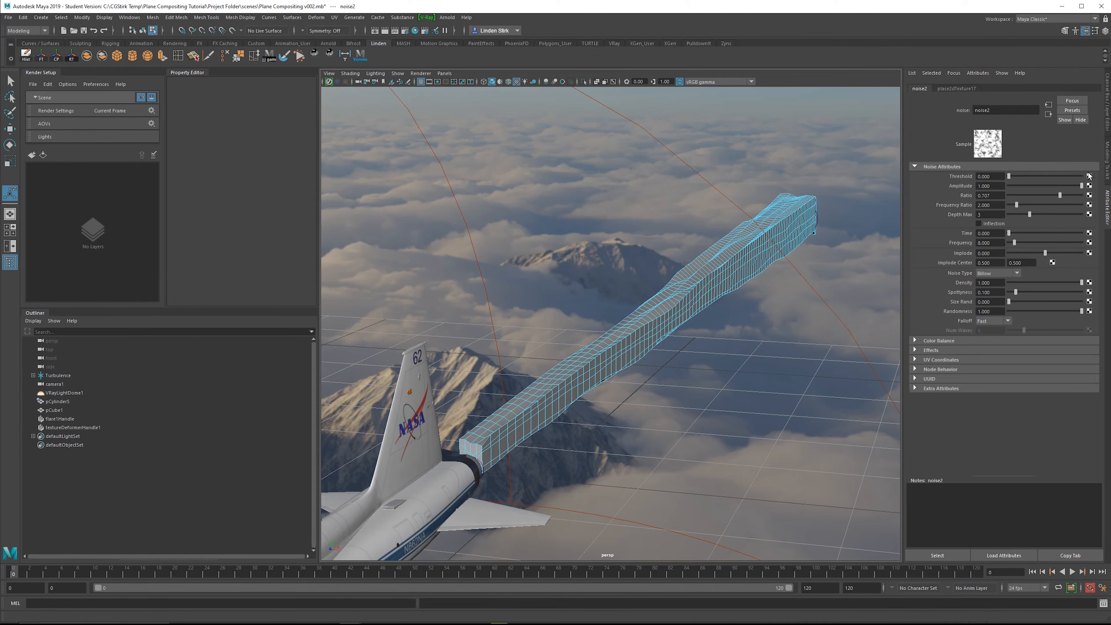
left_click_drag(1021, 206, 1073, 205)
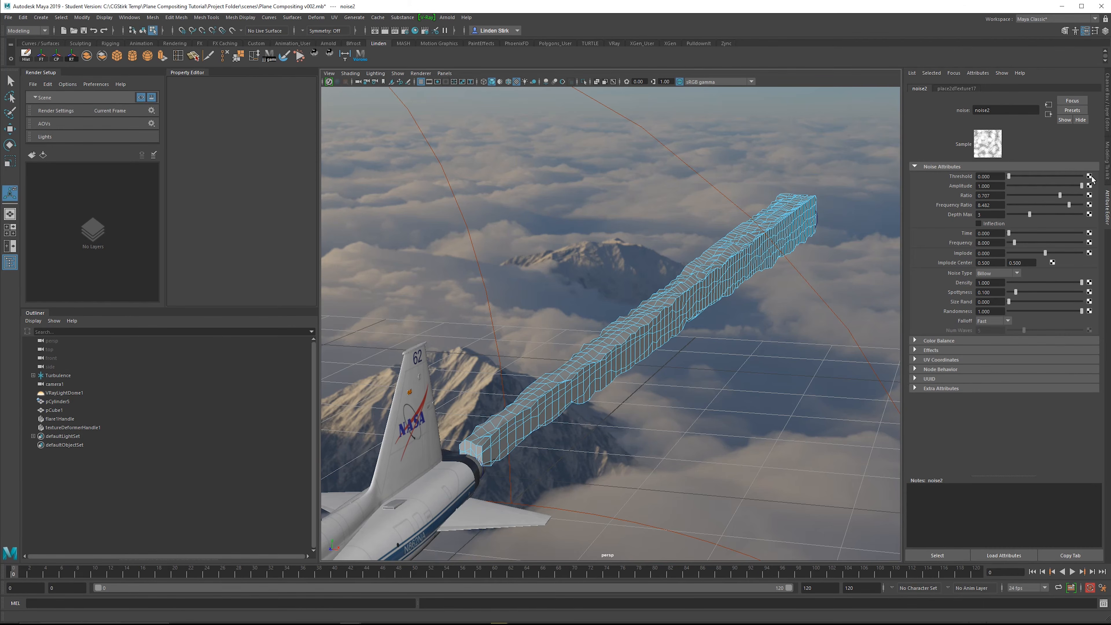
Step: Try the Perlin Noise and Wispy noise types on the noise texture and return to Billow
left_click(1001, 274)
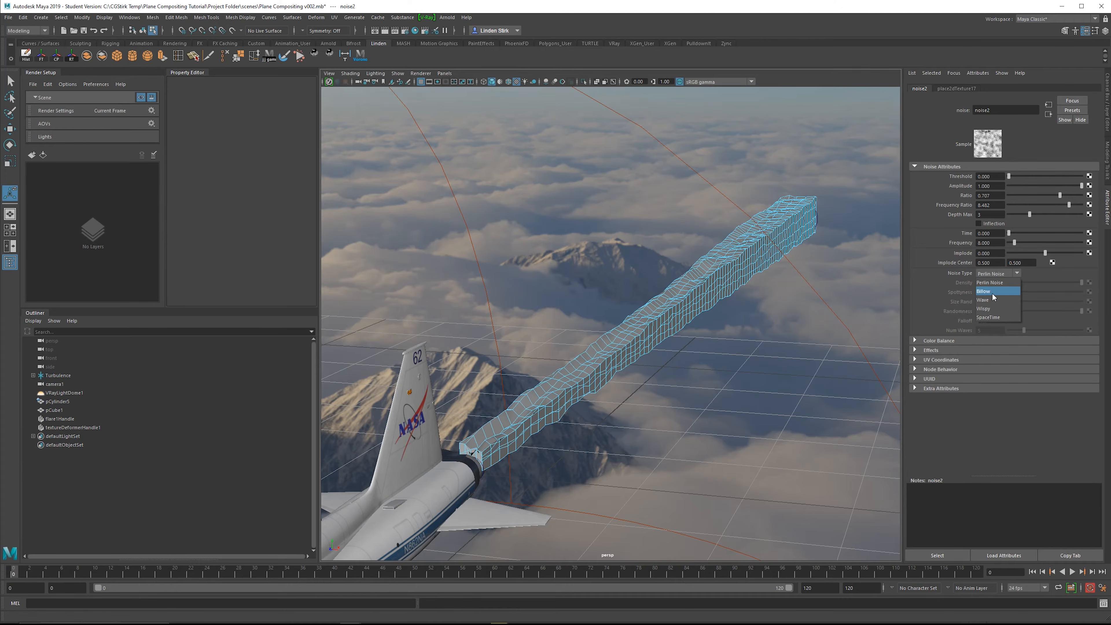
left_click(993, 292)
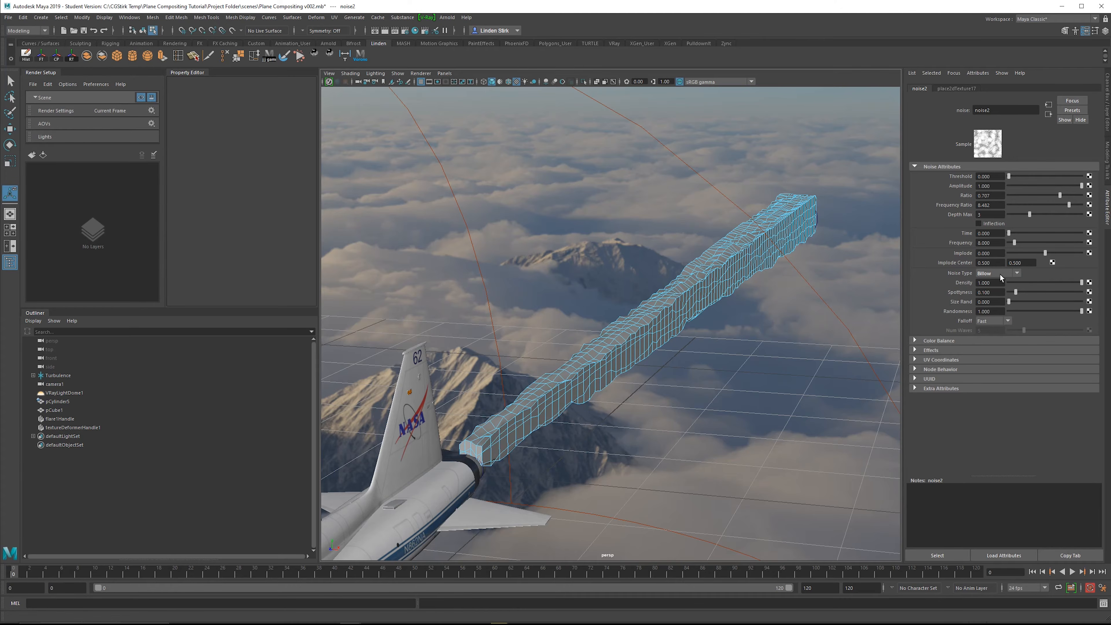
left_click(1002, 275)
left_click(995, 310)
left_click(1004, 274)
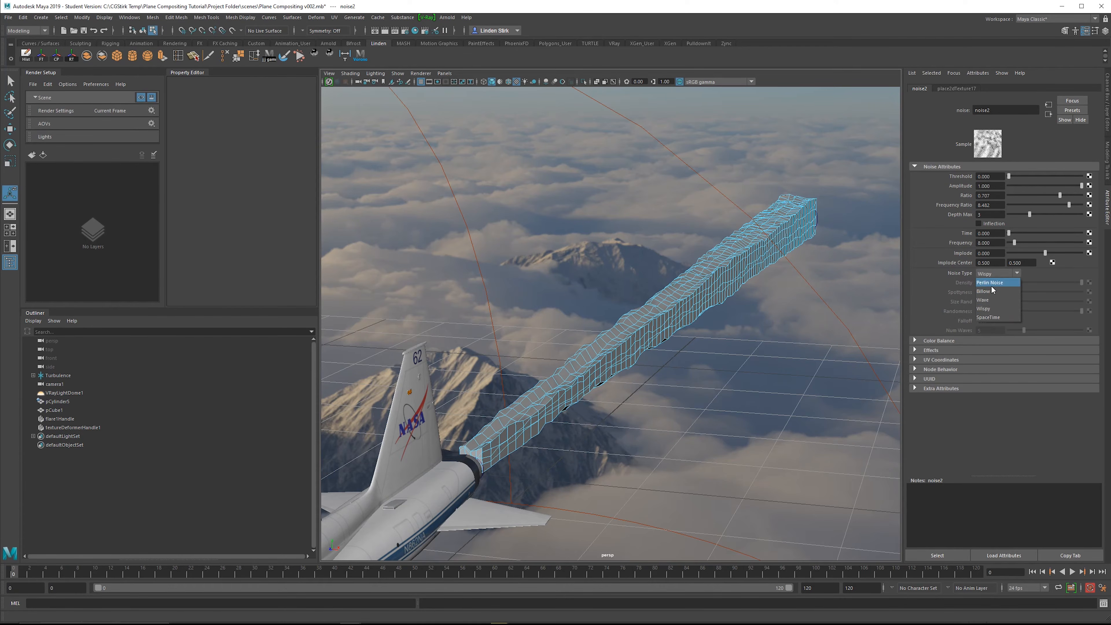
left_click(994, 285)
left_click_drag(704, 288, 670, 295, "alt")
left_click(989, 275)
left_click(996, 293)
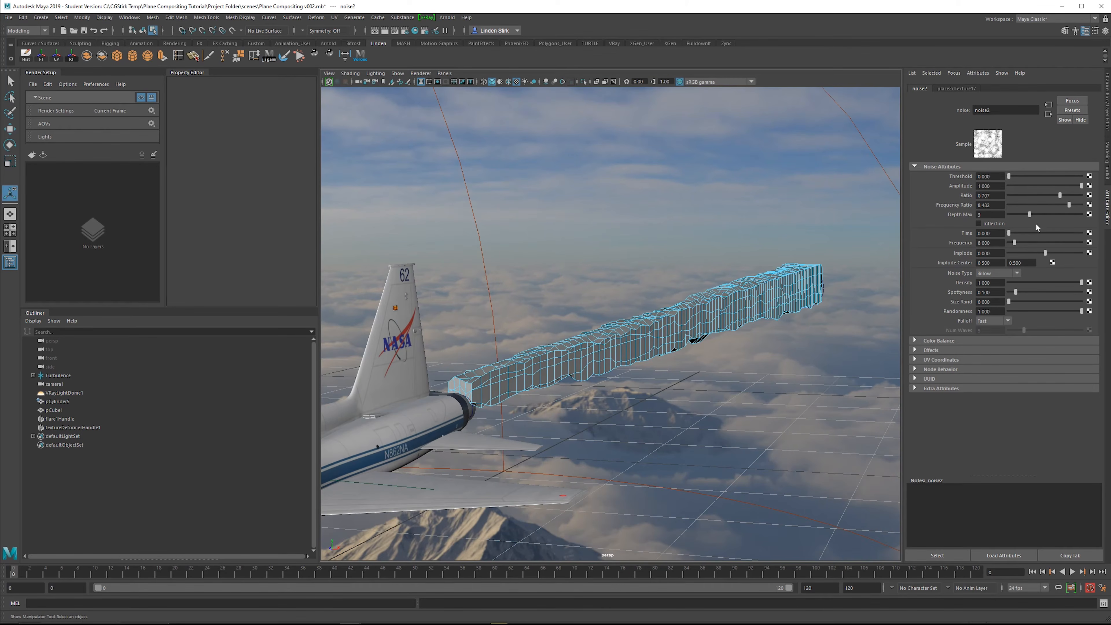
Step: Drive the noise's Time attribute with the expression "noise2.time = time;" and play the animation
left_click_drag(1009, 233, 965, 235)
right_click(970, 233)
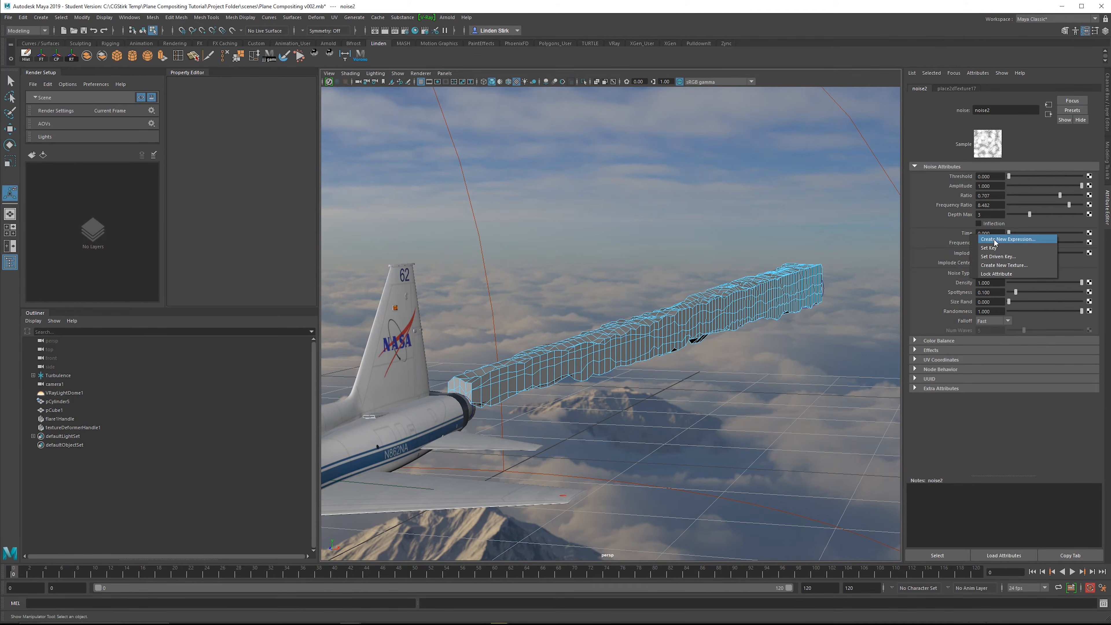
left_click(1024, 239)
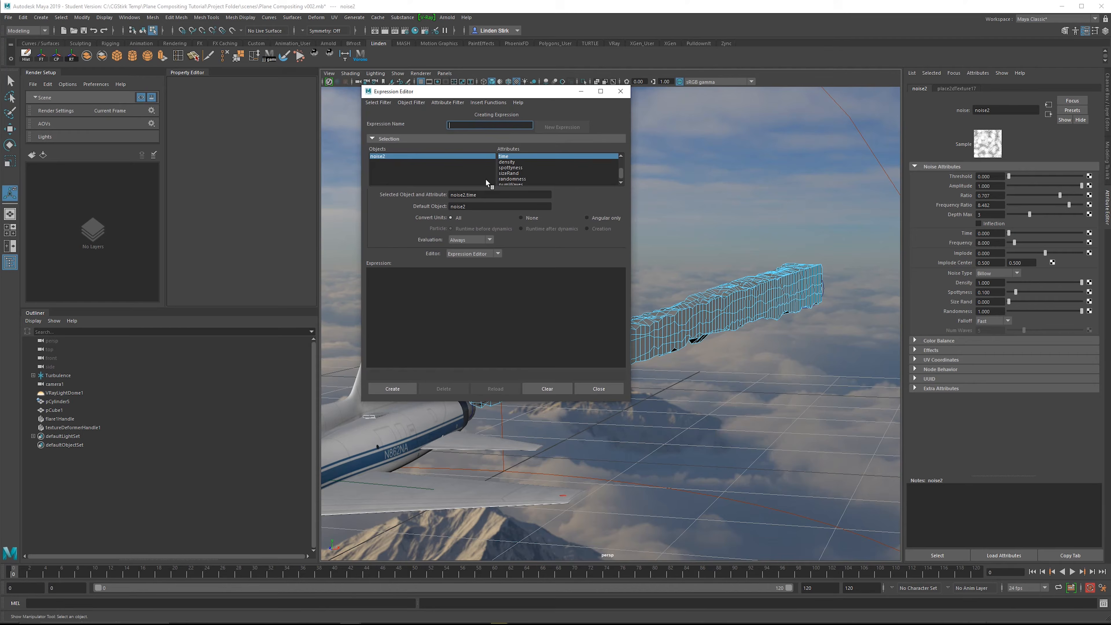
left_click(465, 281)
type("noise2.time")
left_click(393, 388)
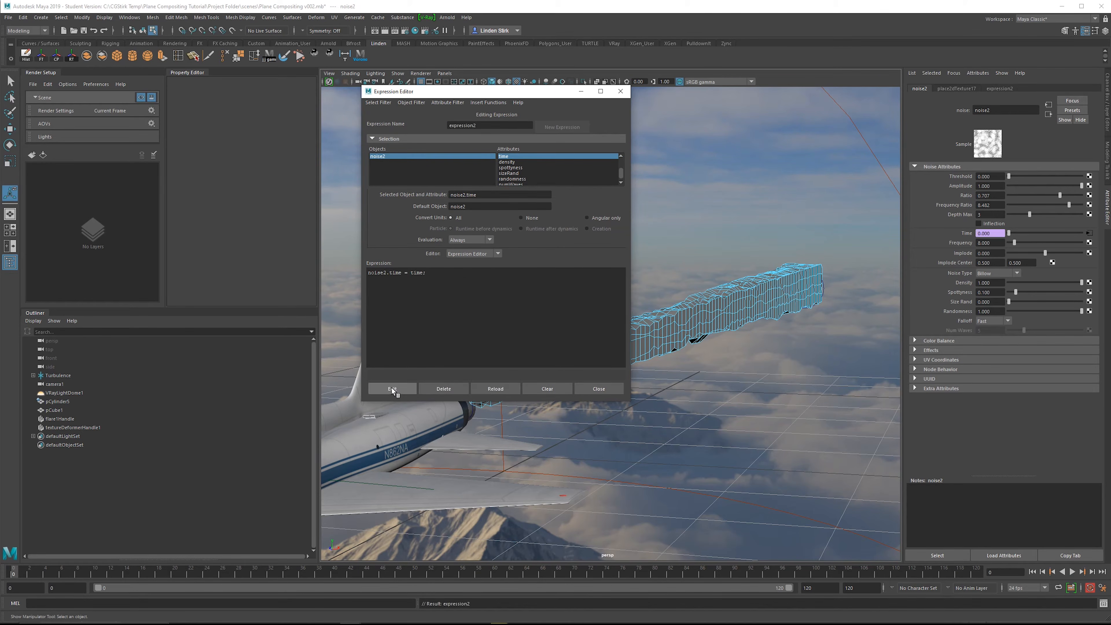
key("alt+v")
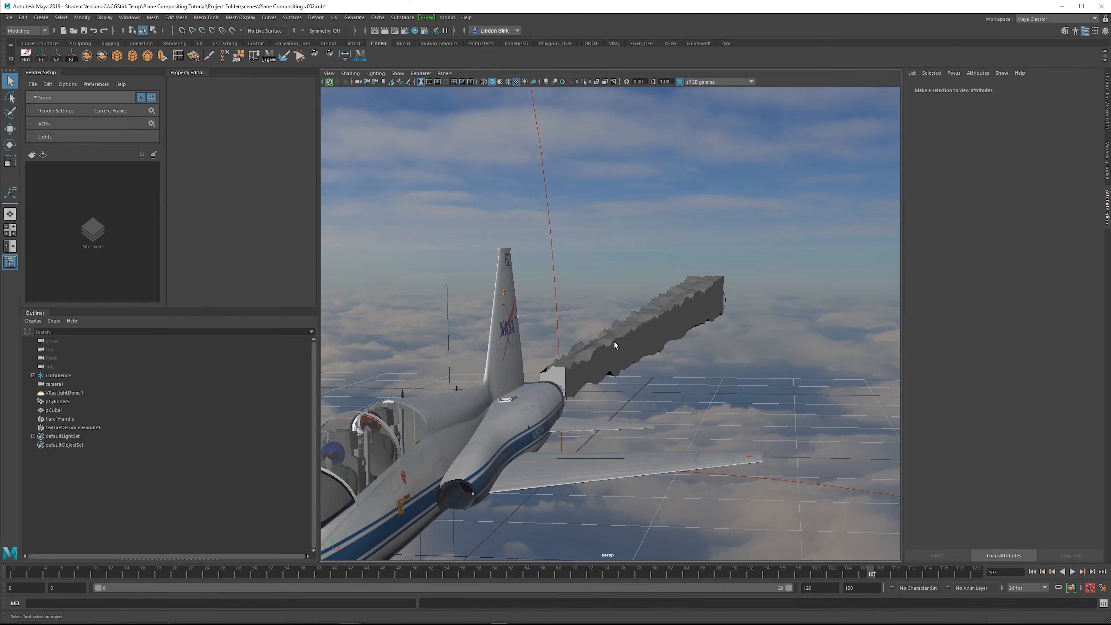
Step: Set the direction of the box's texture deformer to Normal
left_click_drag(614, 341, 665, 335, "alt")
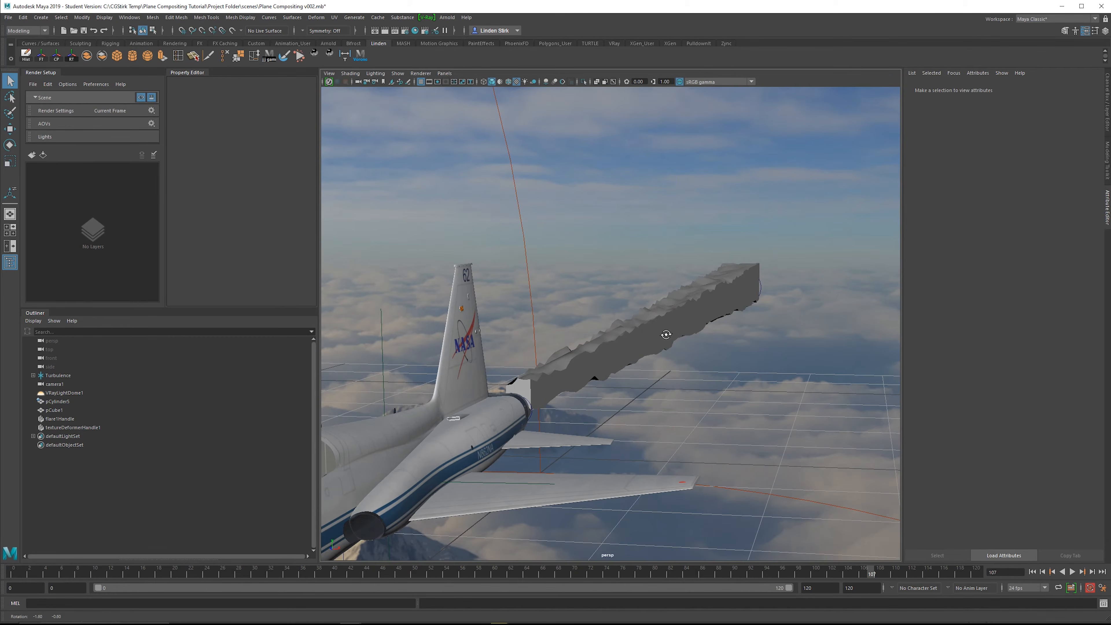
left_click(675, 327)
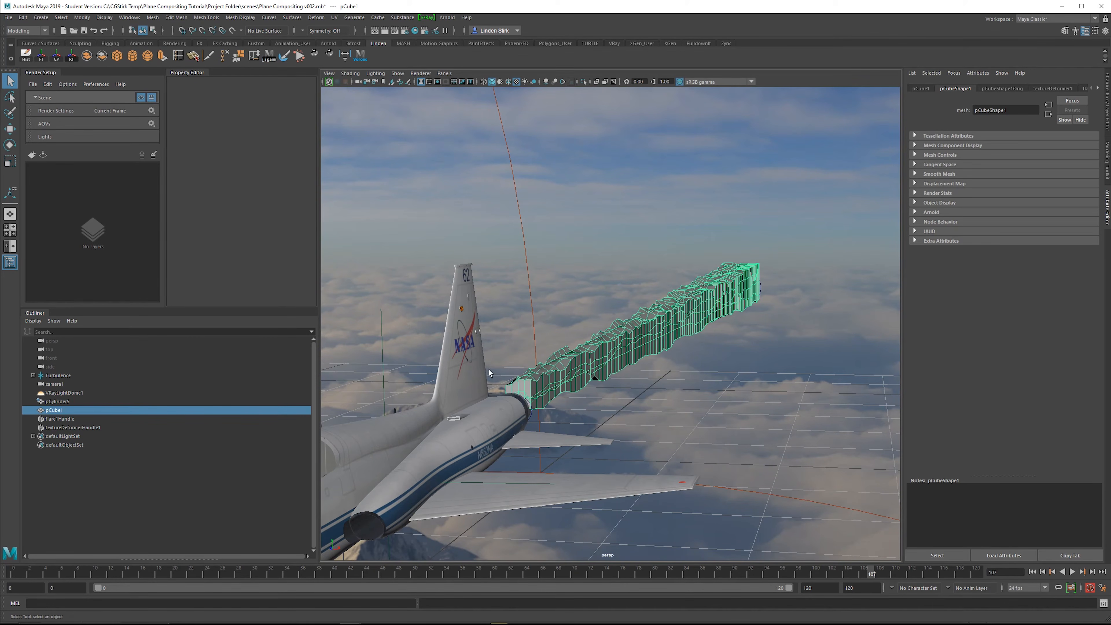
left_click(1054, 89)
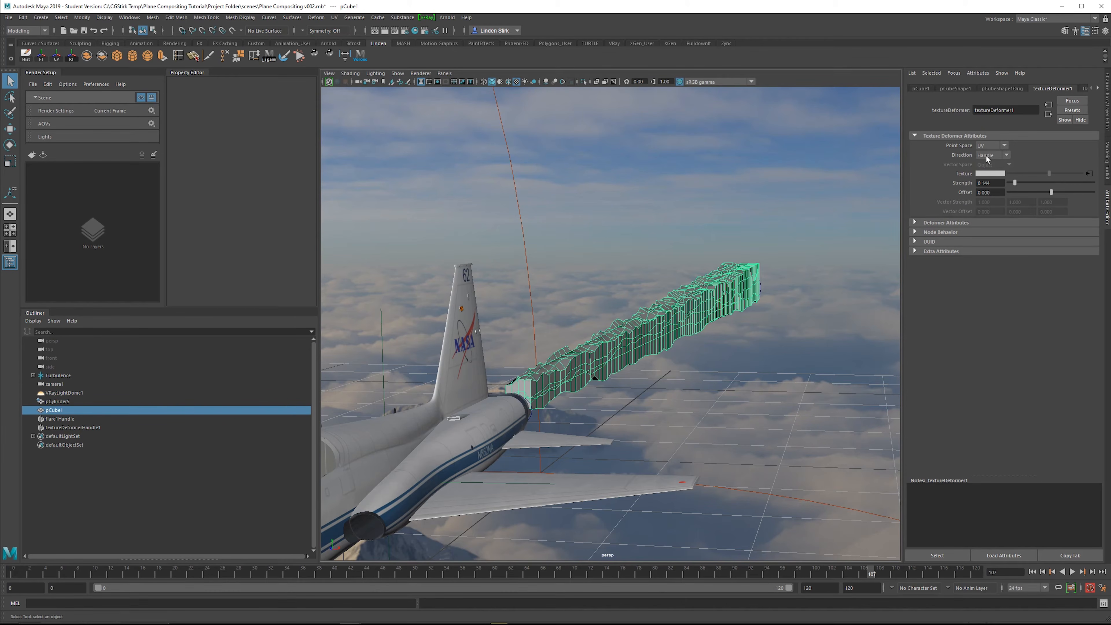
left_click(991, 165)
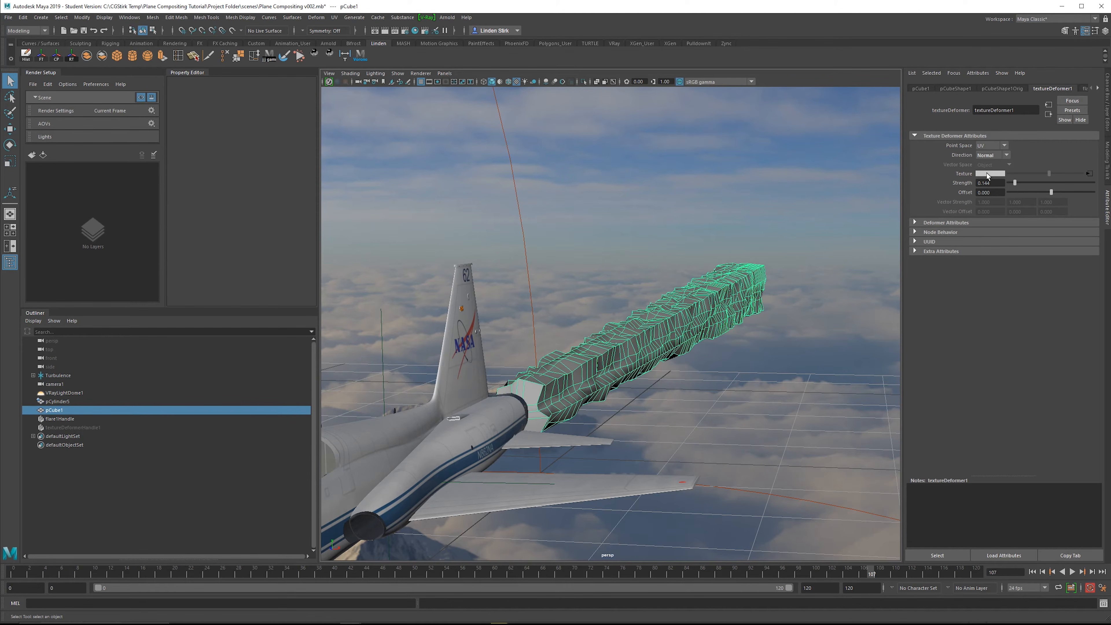
Step: Display the box as a smooth mesh preview and scrub the timeline to check the animated noise
left_click_drag(717, 385, 688, 389, "alt")
left_click(701, 388)
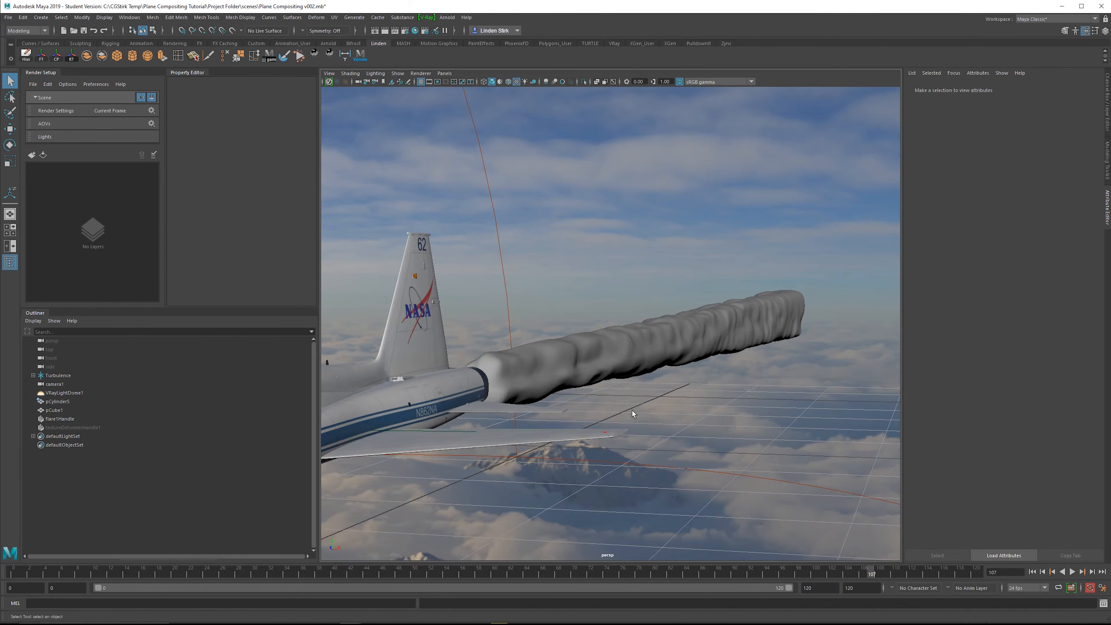
scroll(633, 410, "down", 3)
left_click_drag(23, 575, 608, 576)
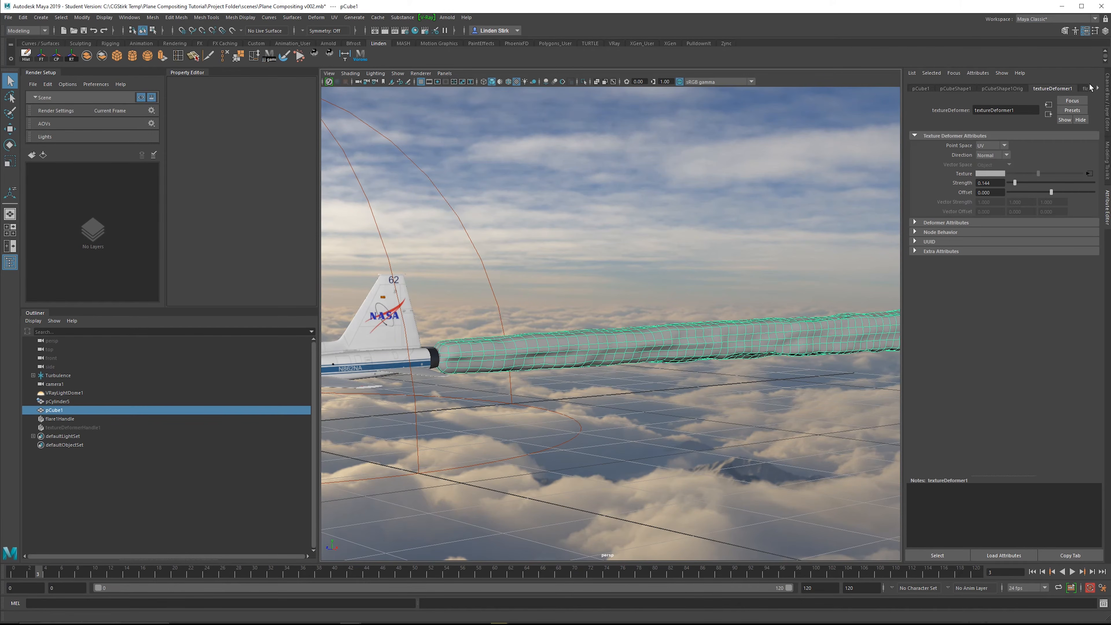
Step: Set Start Flare X and Start Flare Z to 0 on the exhaust box's flare deformer
left_click(1089, 89)
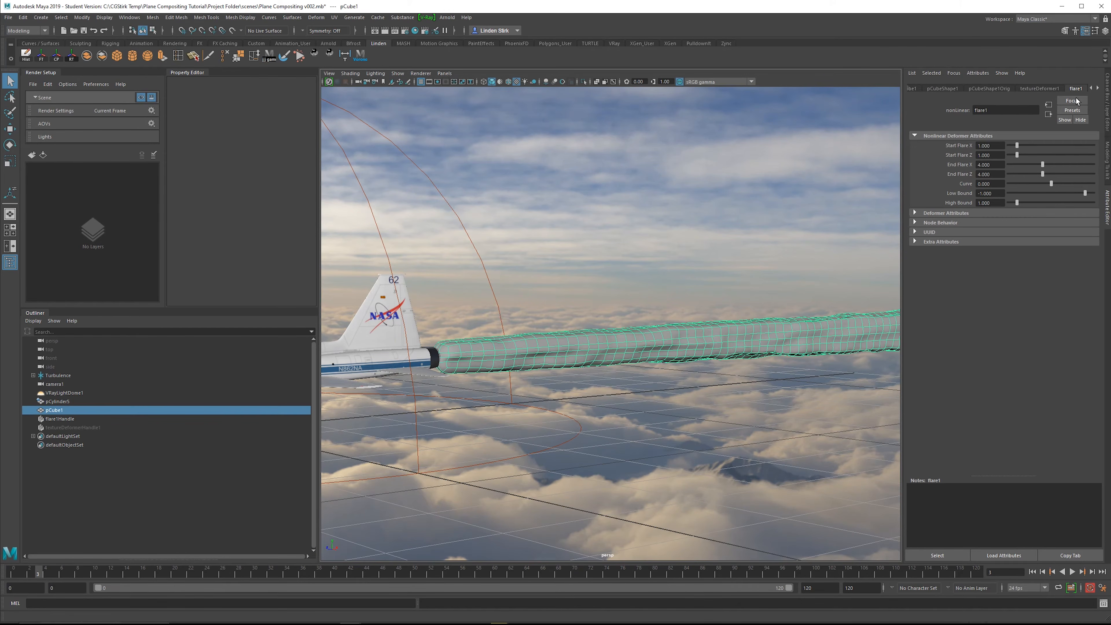
left_click_drag(1016, 146, 1003, 155)
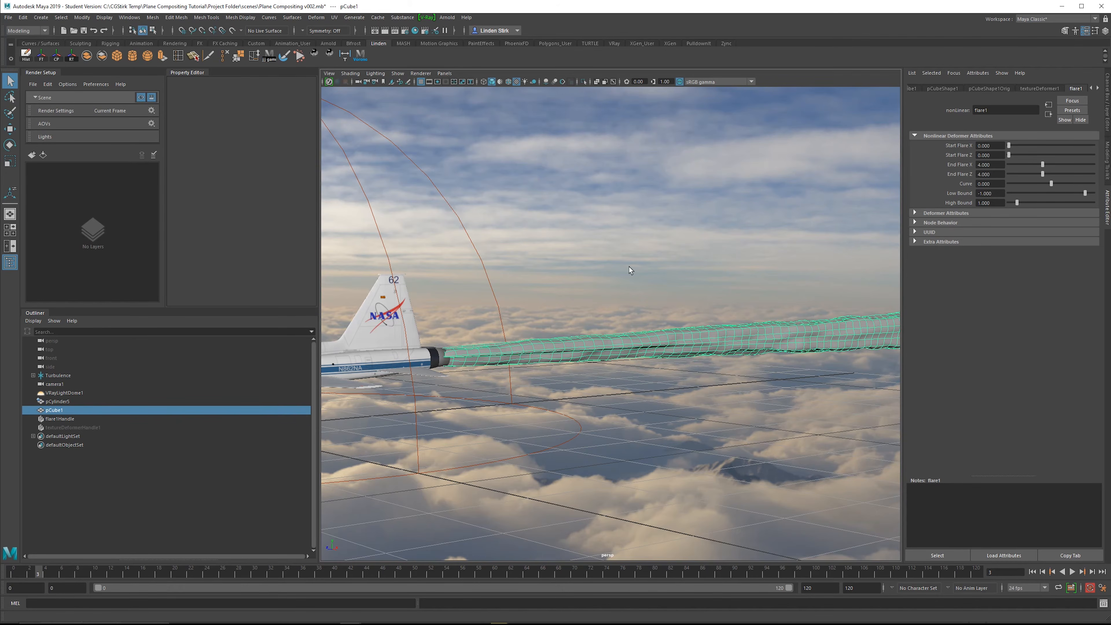
left_click_drag(627, 266, 667, 347, "alt")
Step: Duplicate the exhaust box once with Duplicate Special, including its input graph
left_click(667, 347)
key("w")
left_click(664, 298)
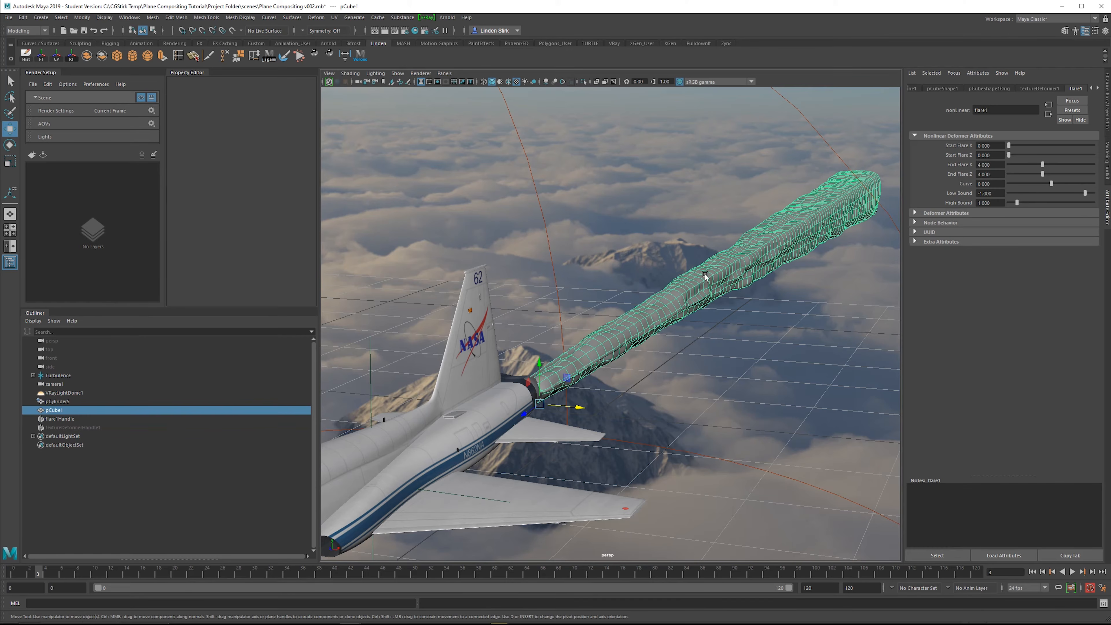
left_click(23, 17)
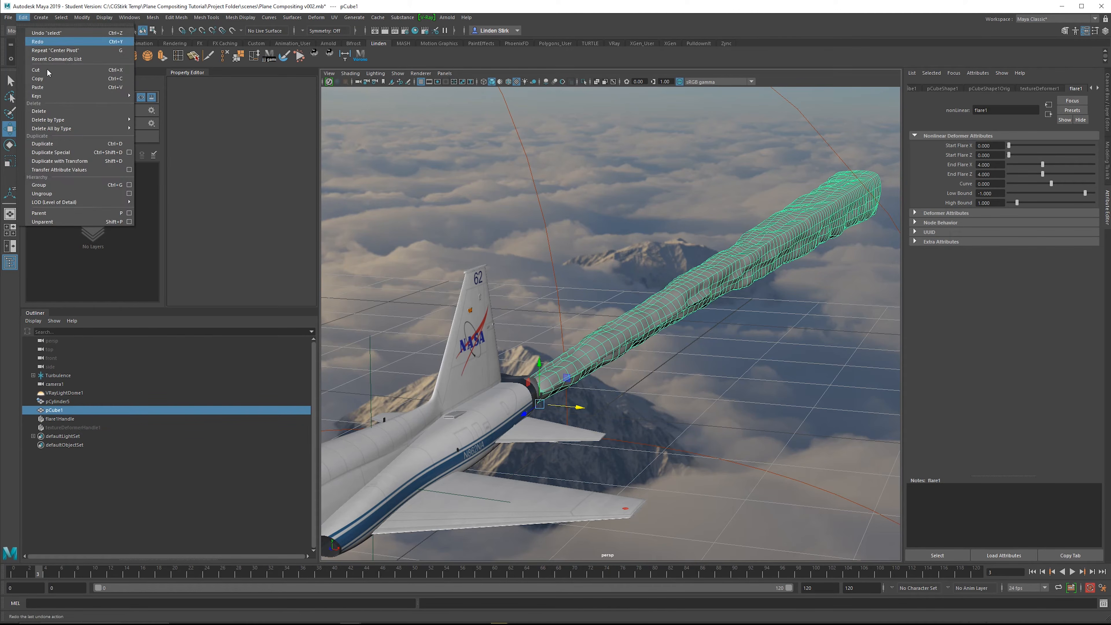
left_click(129, 152)
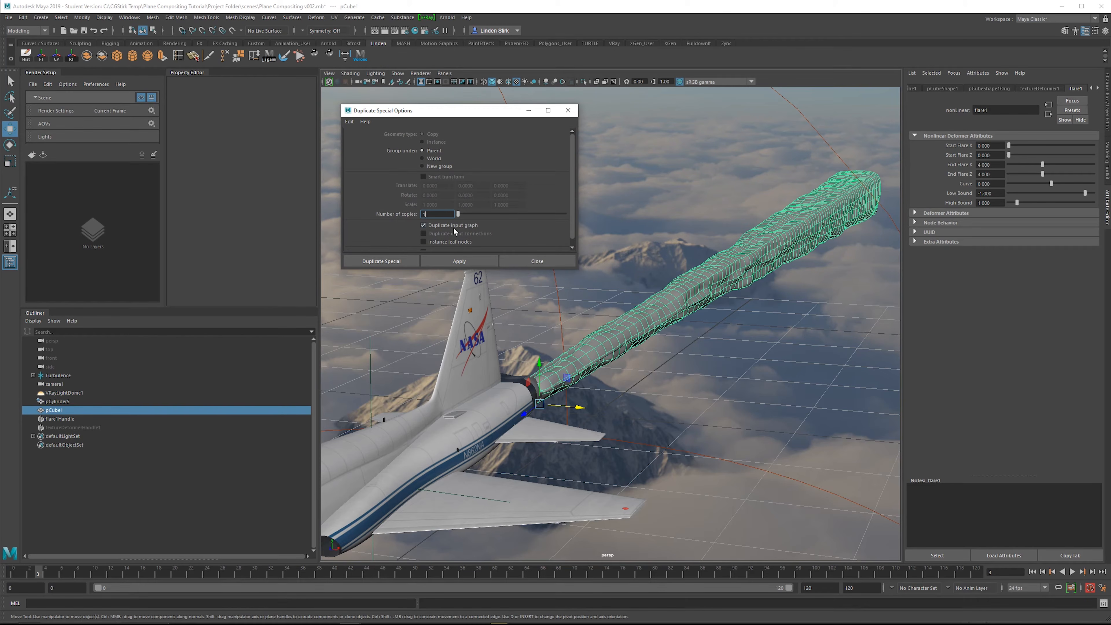
scroll(468, 221, "down", 1)
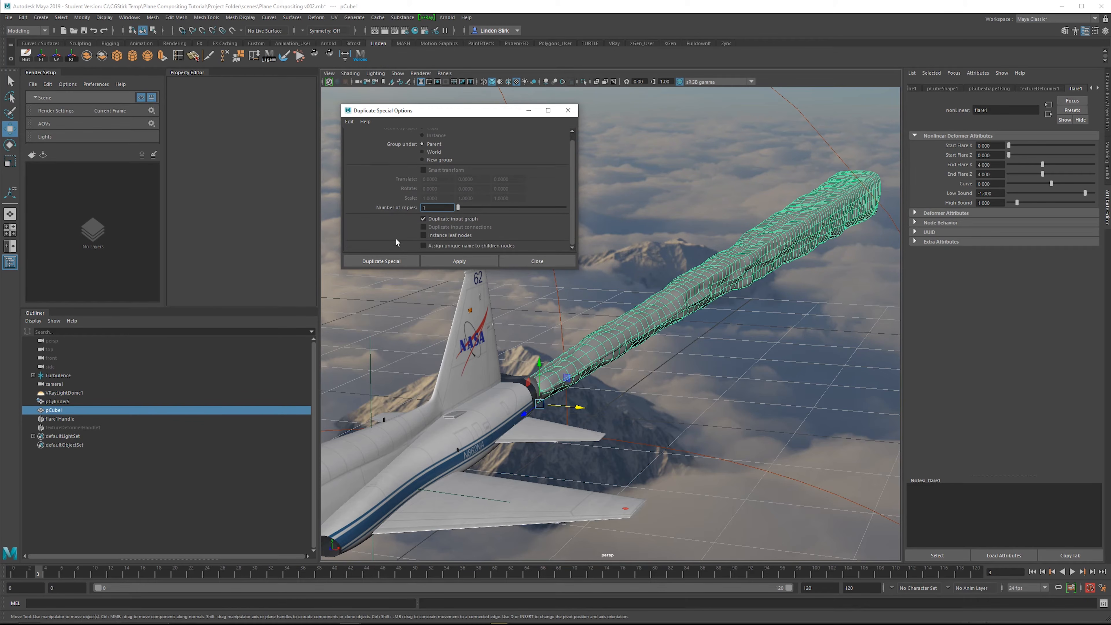
left_click(381, 263)
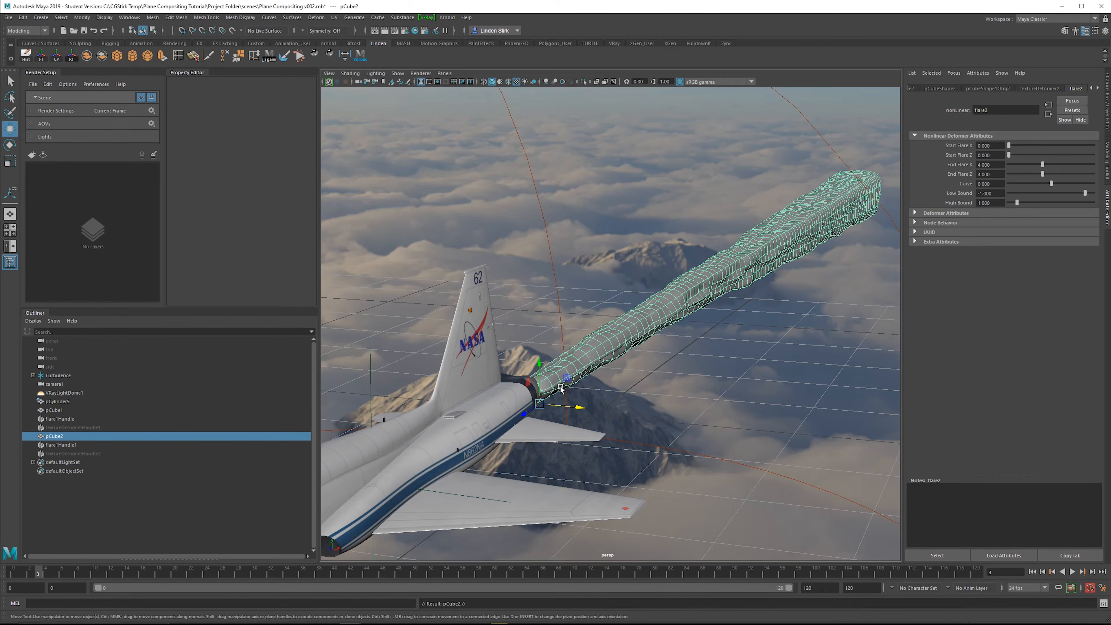
Step: Move the duplicated box together with its flare and texture deformer handles sideways to the jet's other engine
left_click(73, 446, "ctrl")
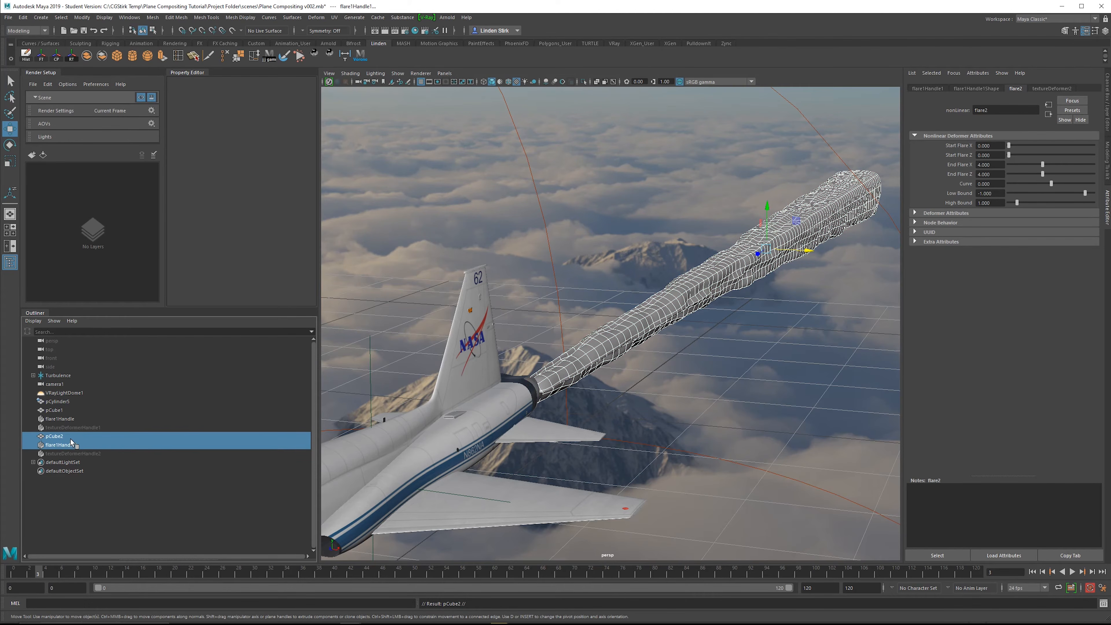
left_click(88, 453, "ctrl")
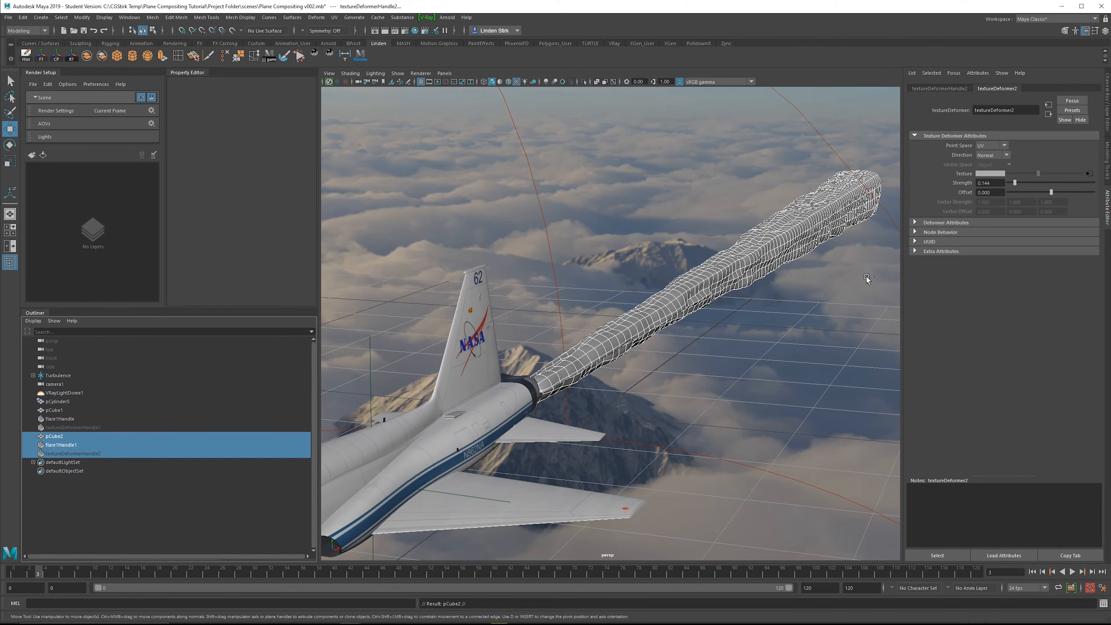
left_click_drag(709, 274, 643, 306, "alt")
left_click_drag(547, 428, 532, 427)
mouse_move(676, 388)
left_mouse_down("alt")
mouse_move(690, 387)
mouse_move(679, 403)
left_mouse_up("alt")
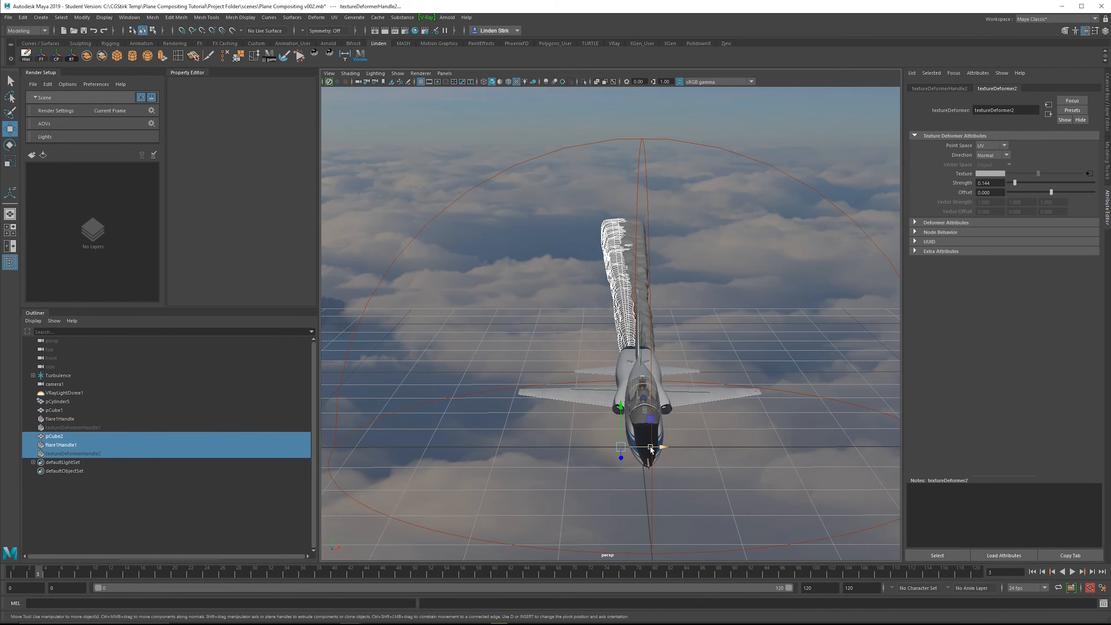
left_click_drag(652, 446, 651, 447)
scroll(757, 348, "up", 6)
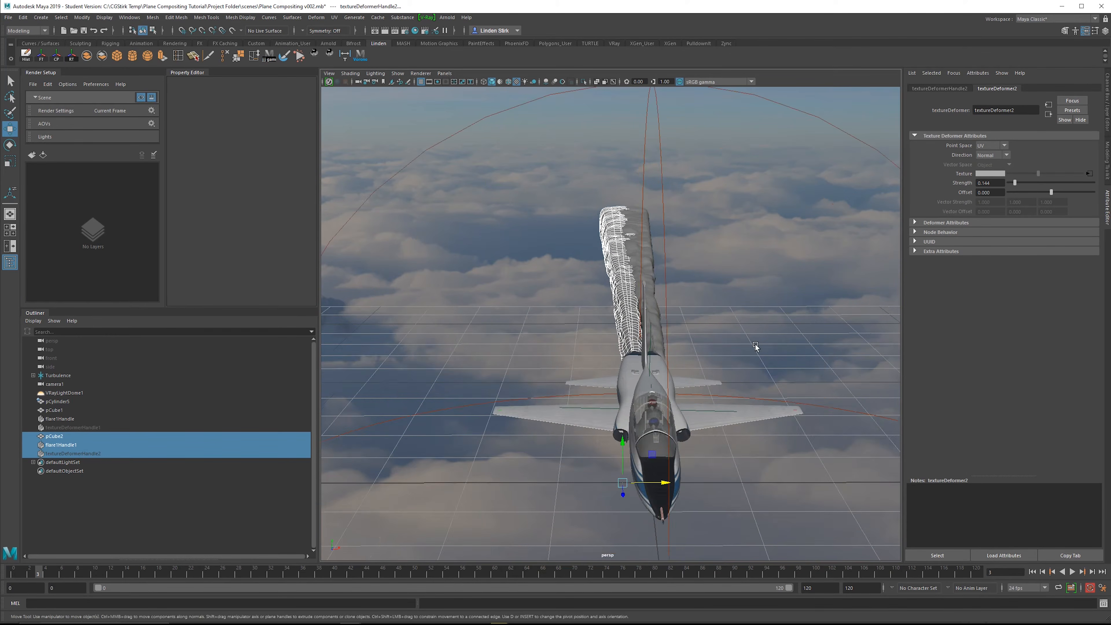
left_click(756, 347)
Step: Change the Time expression of the duplicate box's noise texture to "noise4.time = time + 10;"
mouse_move(638, 271)
left_mouse_down("alt")
mouse_move(618, 264)
mouse_move(634, 267)
left_mouse_up("alt")
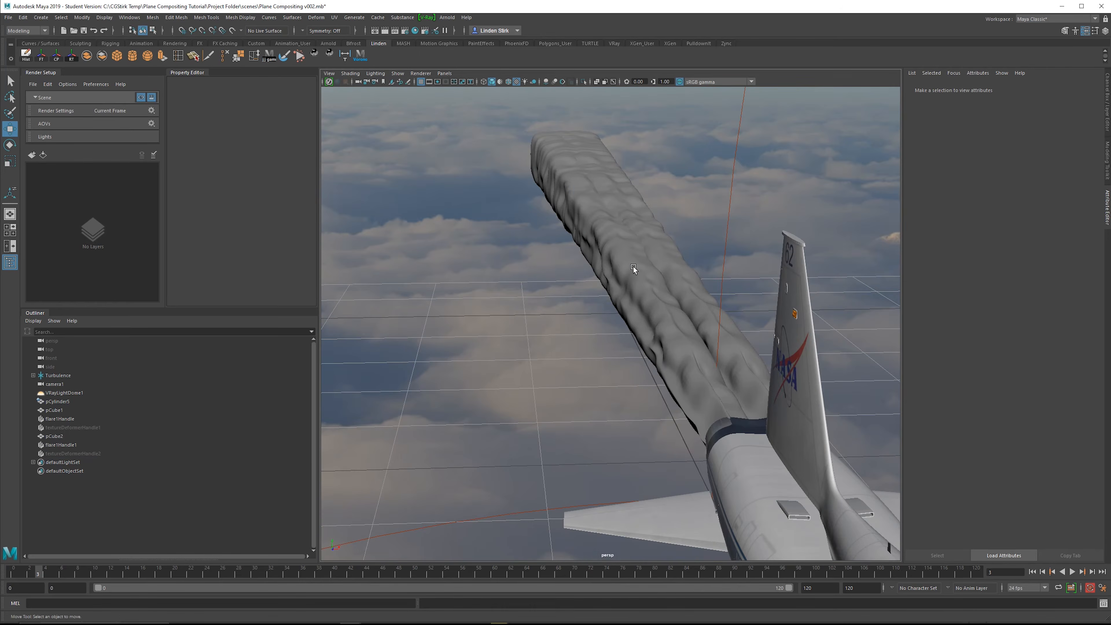
left_click(644, 274)
left_click(1090, 174)
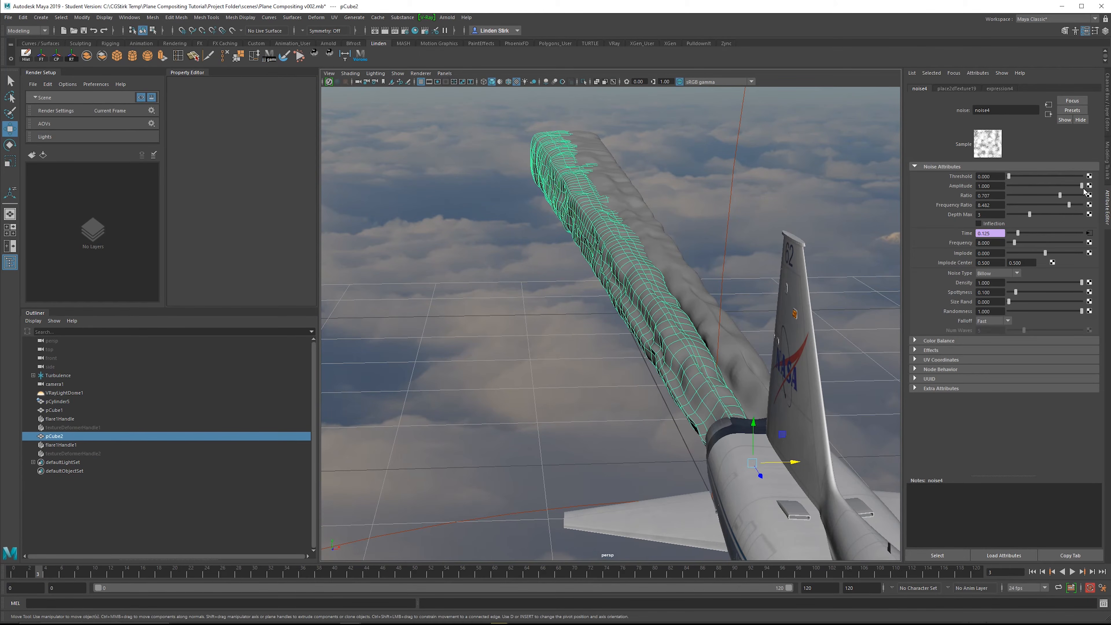
right_click(989, 234)
left_click(1002, 244)
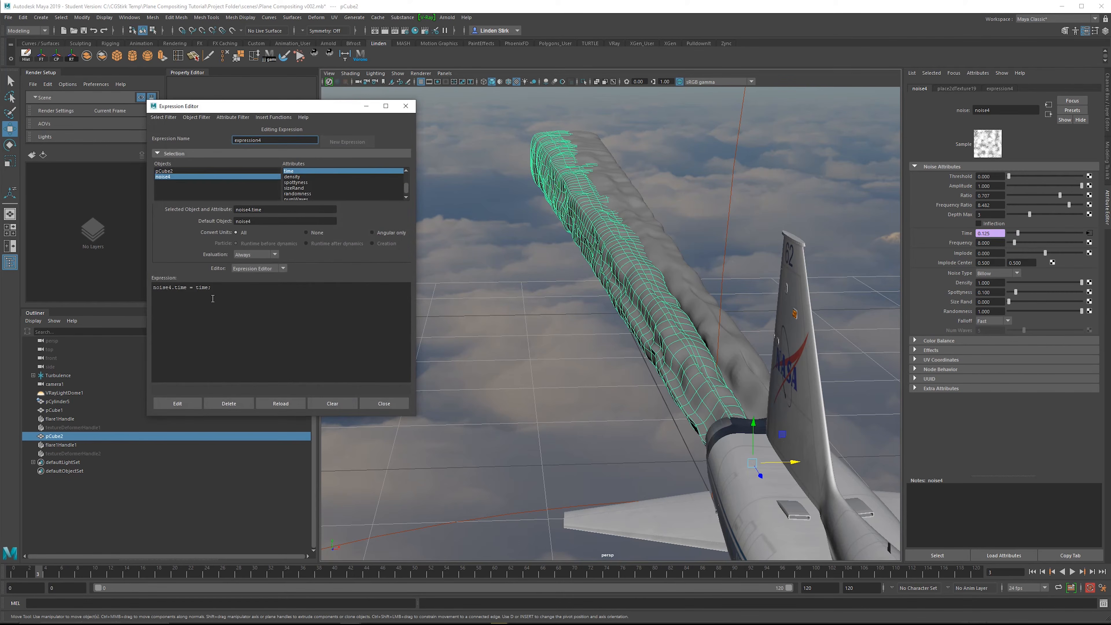
left_click_drag(301, 110, 393, 99)
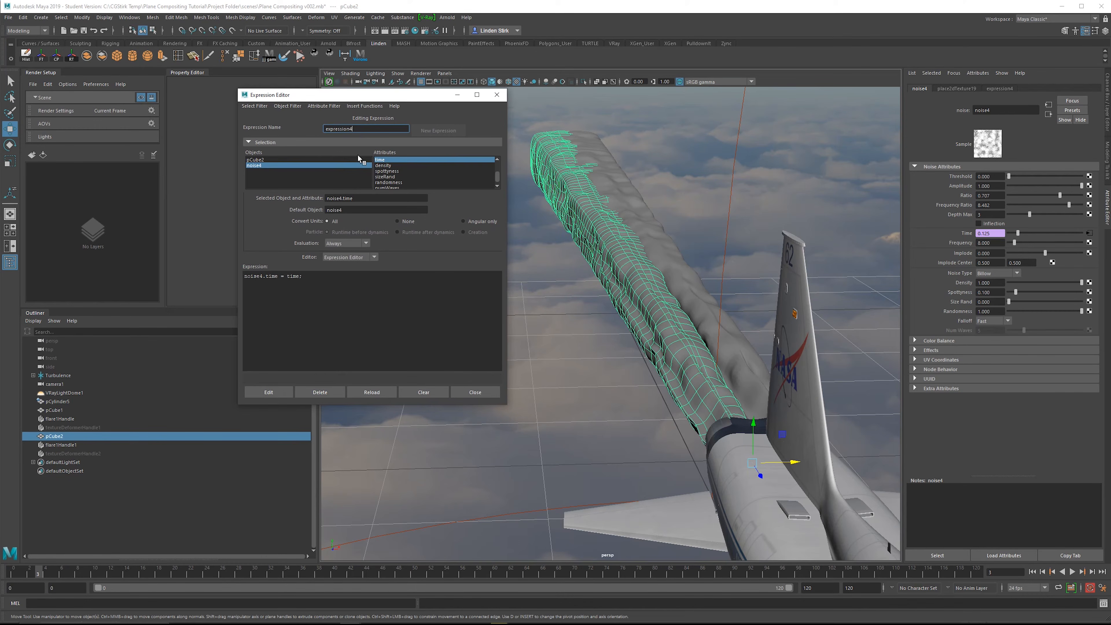
left_click(300, 276)
type("+ 10")
left_click(275, 392)
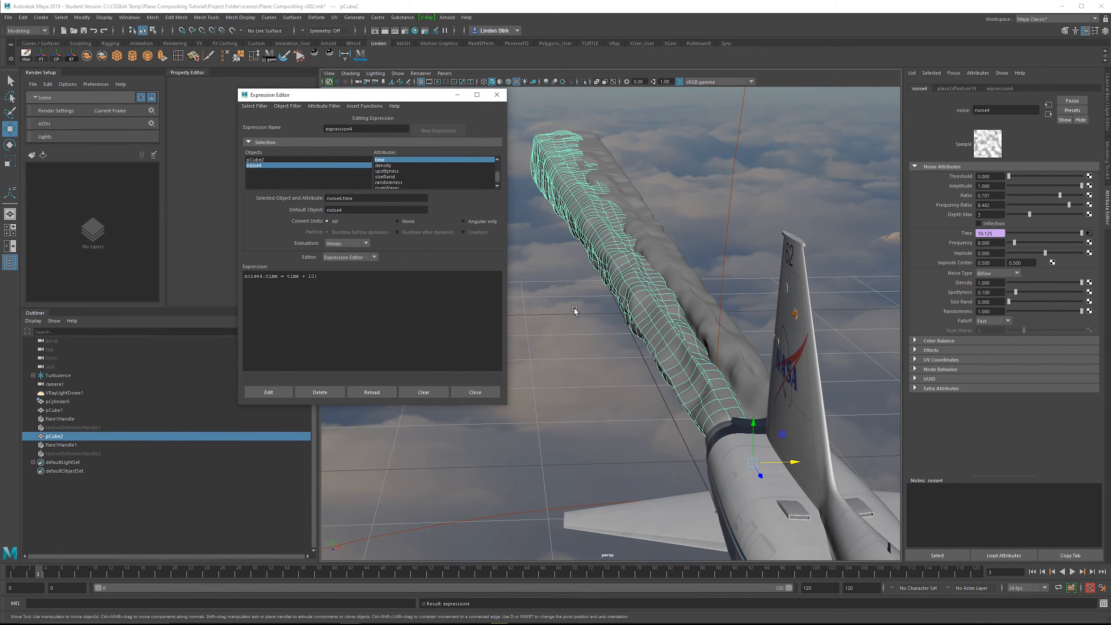
Step: Play the animation to check both exhaust boxes and save the scene
key("alt+v")
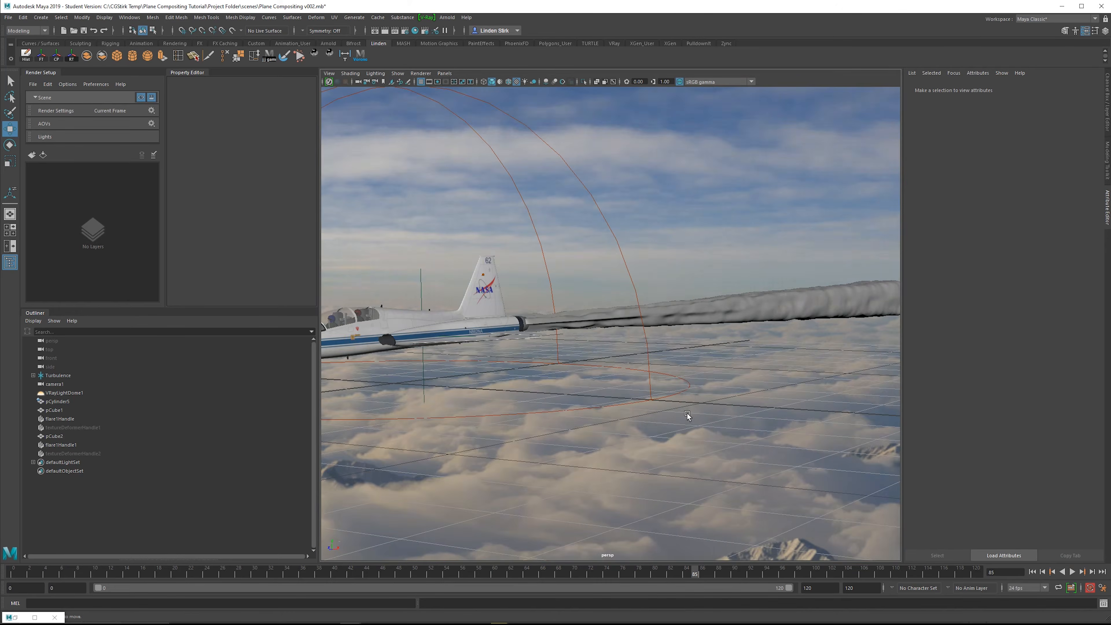
left_click_drag(688, 413, 715, 422, "alt")
key("ctrl+s")
key("Return")
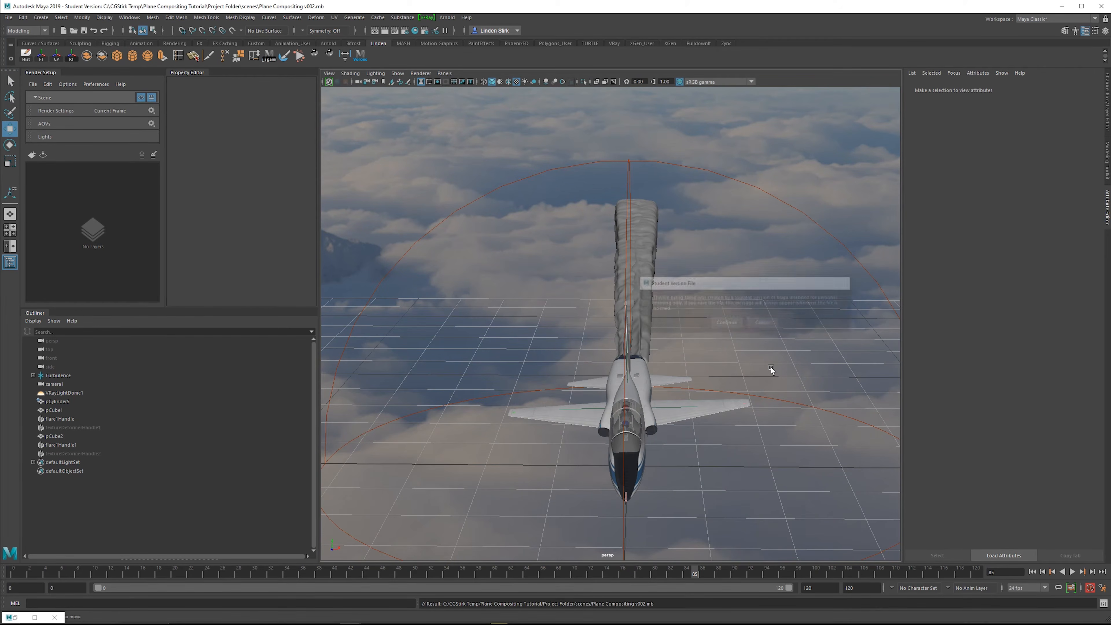
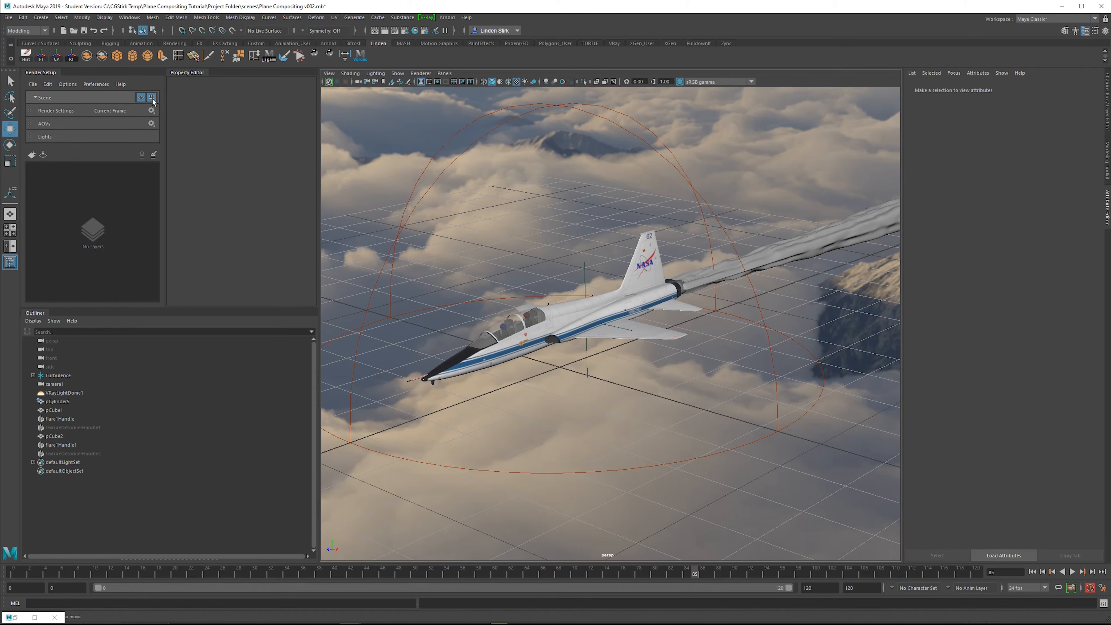
Step: Turn off rendering for the master scene and create a render setup layer named Plane
left_click(152, 98)
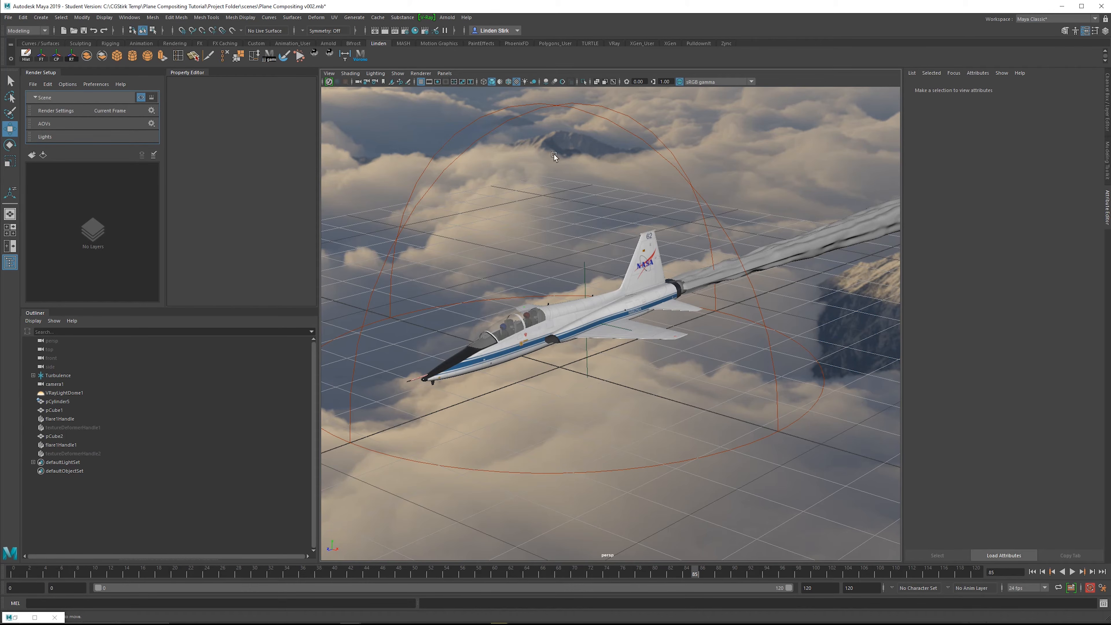
left_click(32, 155)
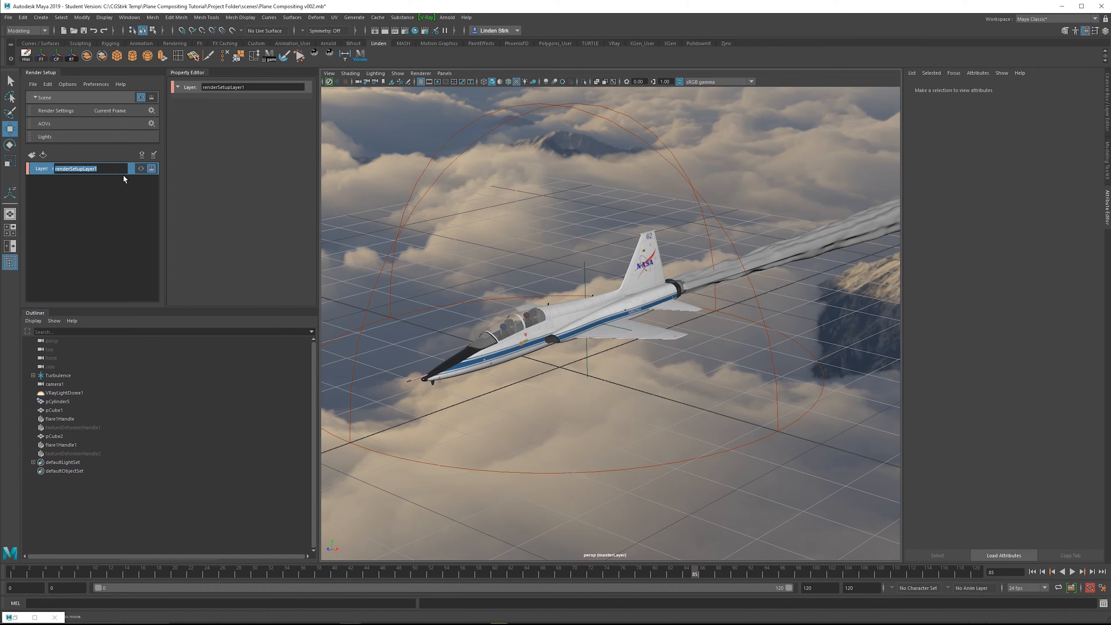
type("Plane")
key("Return")
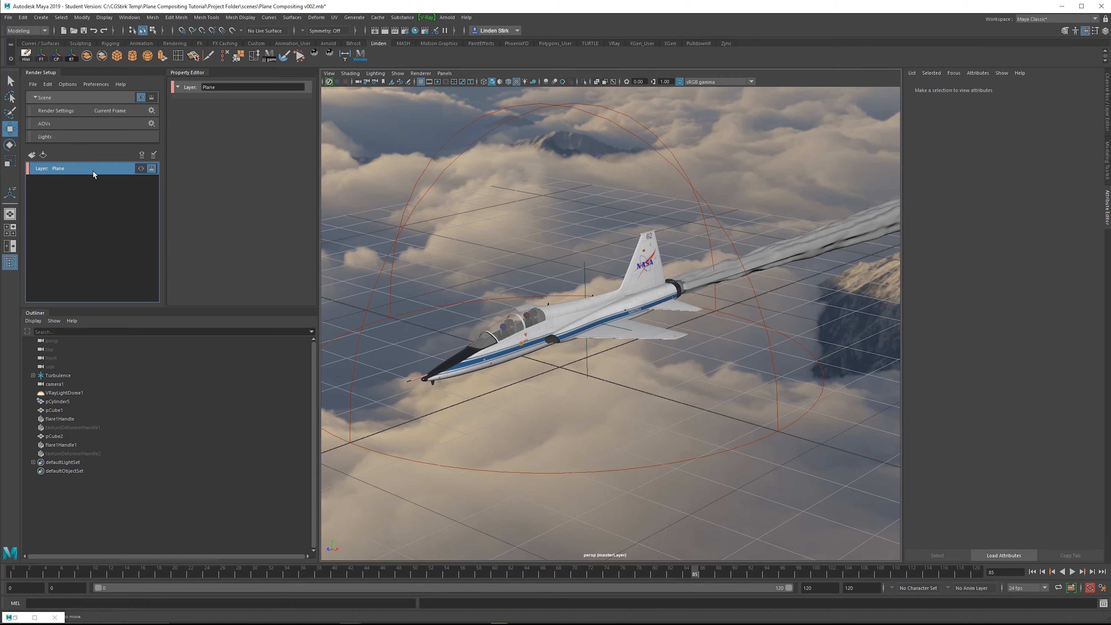
Step: Create a collection in the Plane layer and add the Turbulence jet group to it
right_click(93, 171)
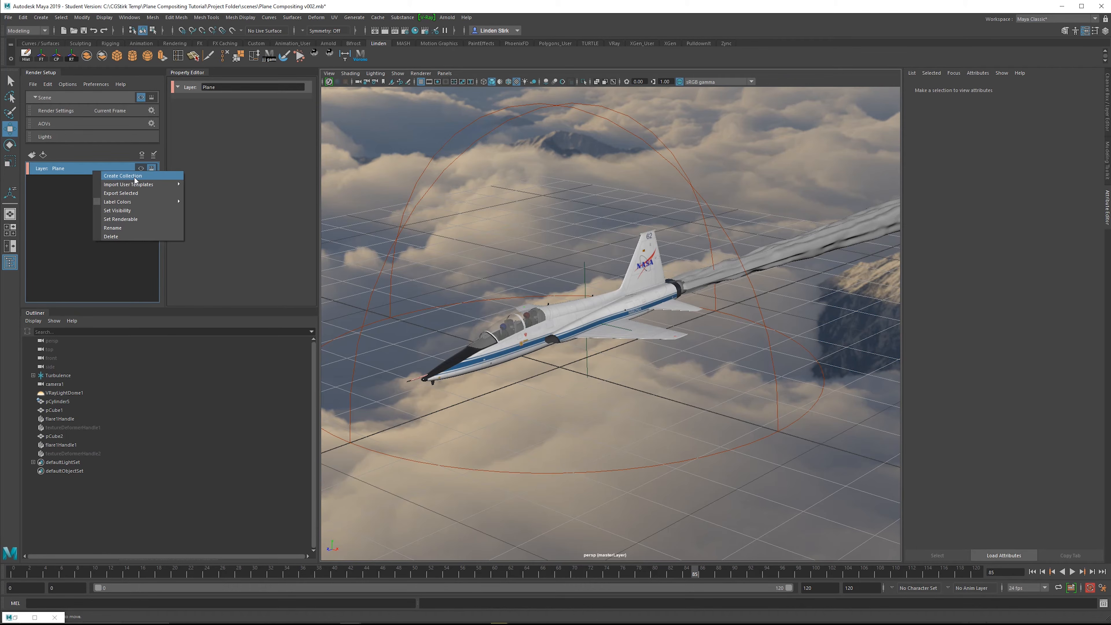
left_click(123, 176)
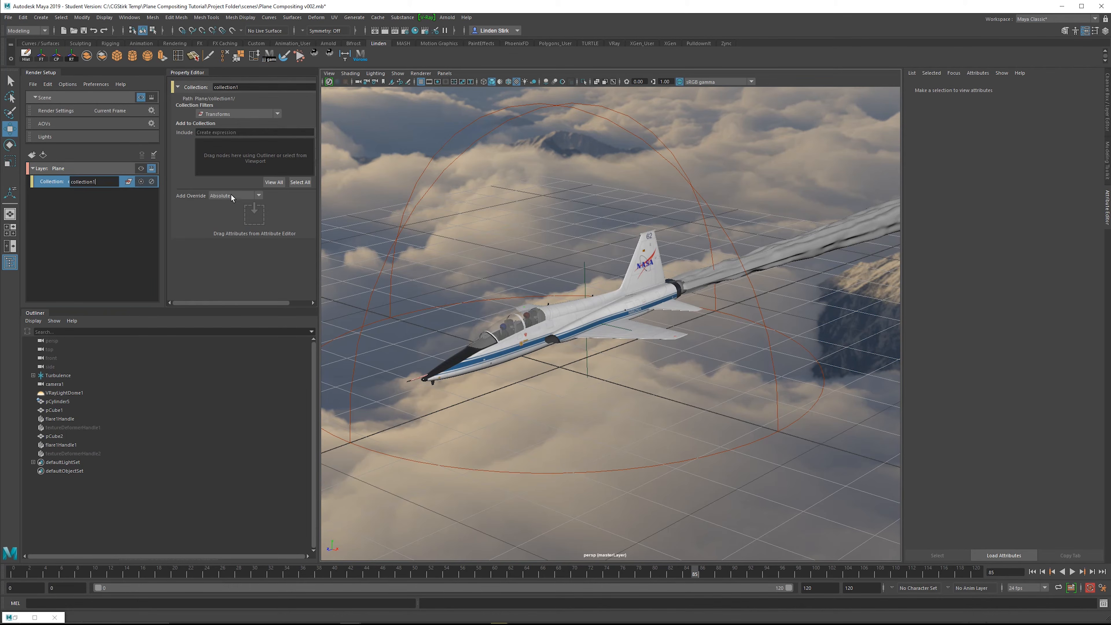
left_click(217, 115)
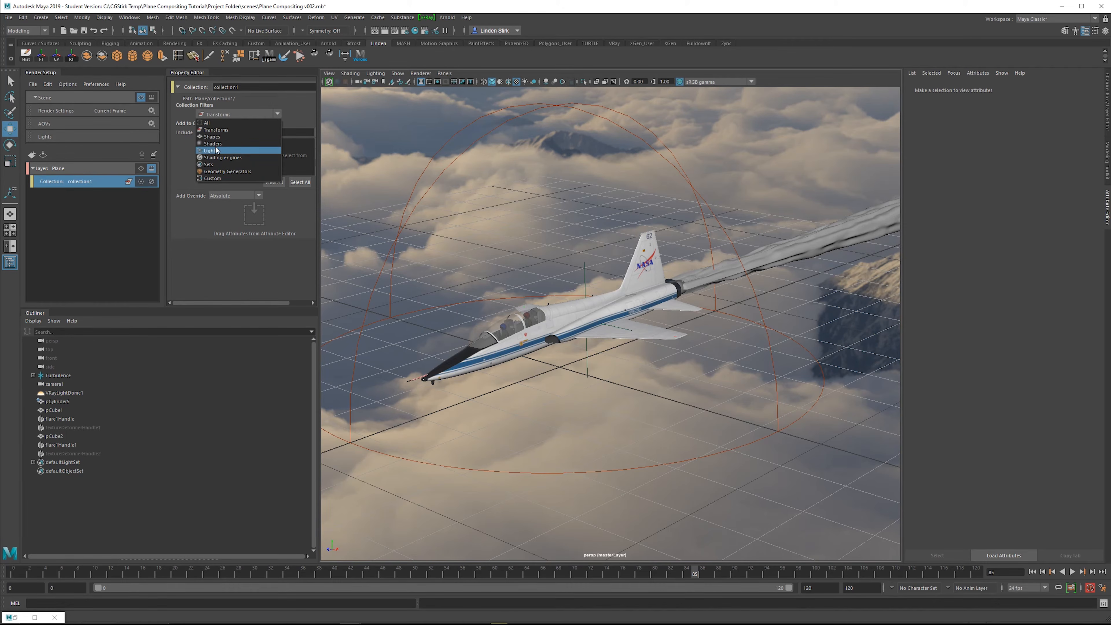
left_click(222, 115)
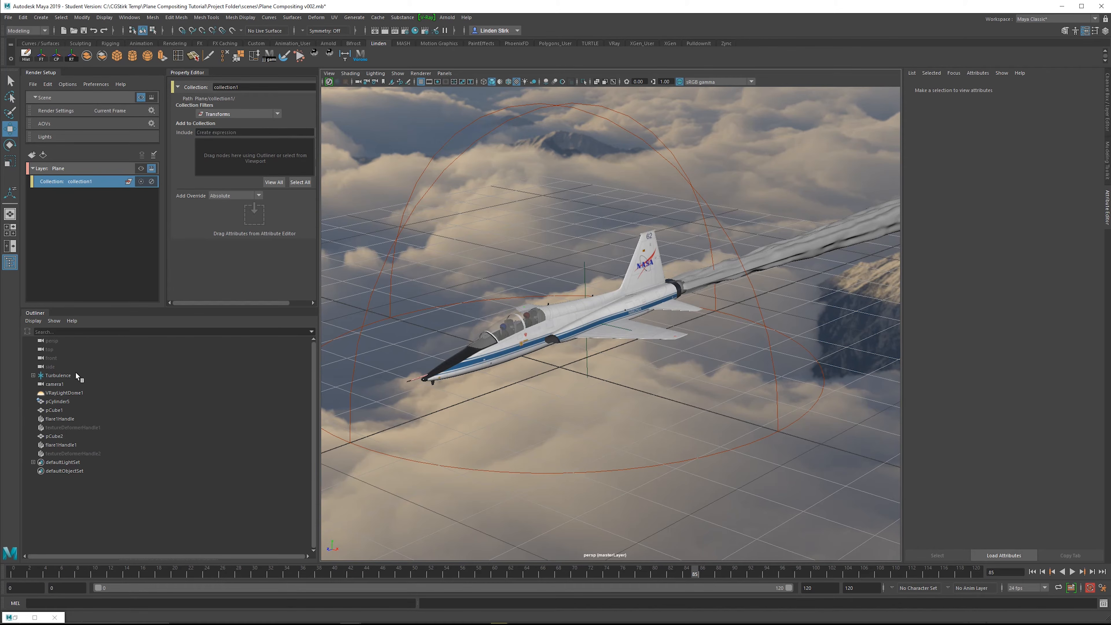
left_click(65, 377)
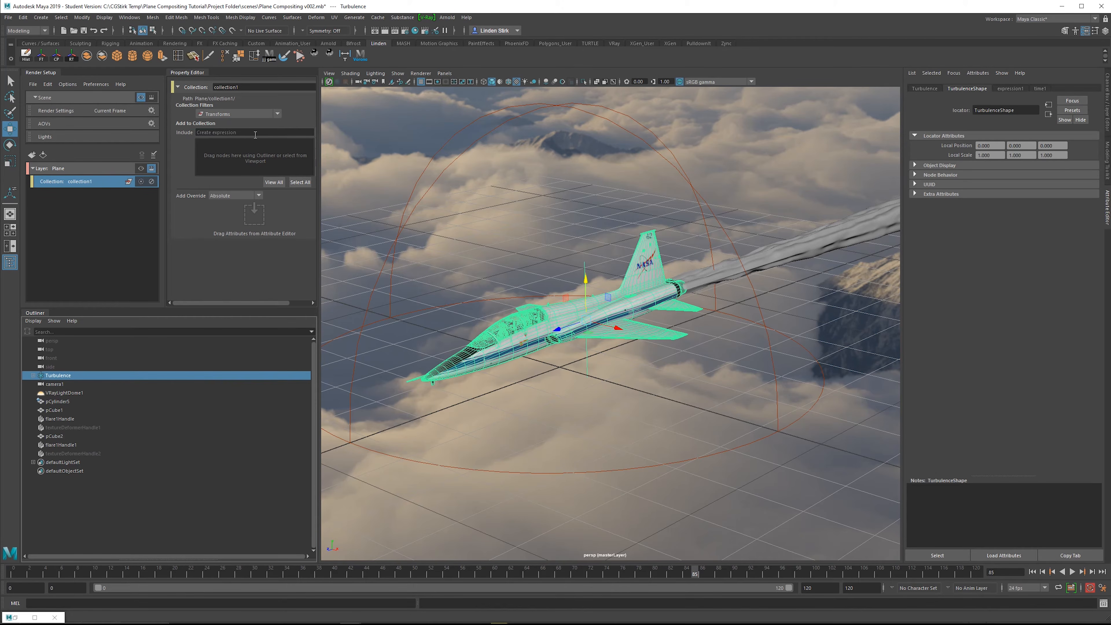
left_click_drag(322, 182, 361, 182)
left_click(347, 144)
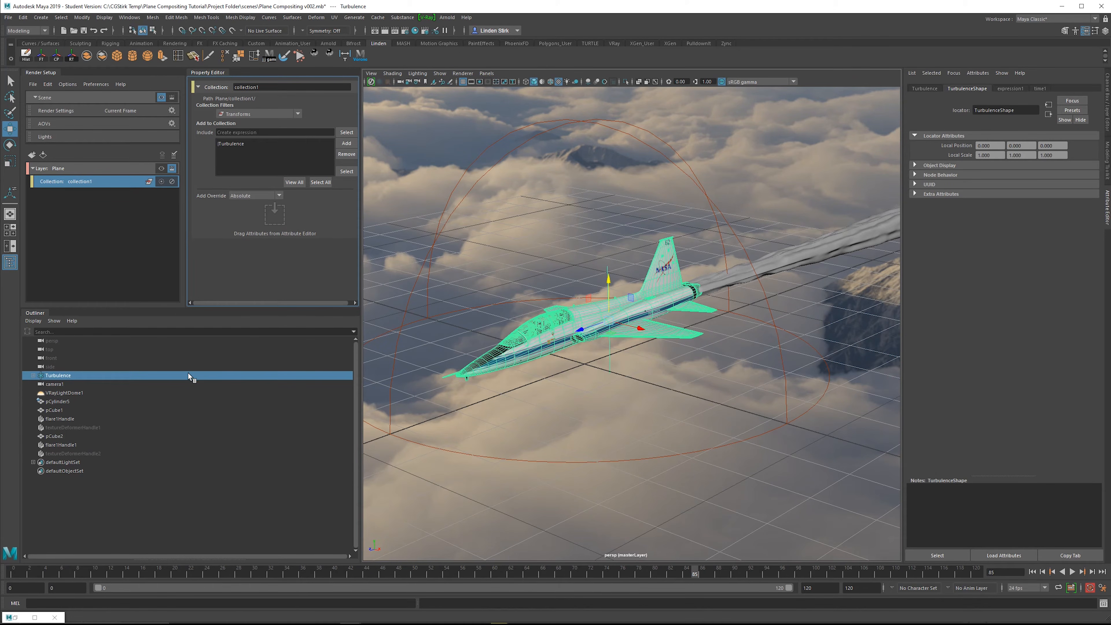
left_click_drag(191, 374, 240, 151)
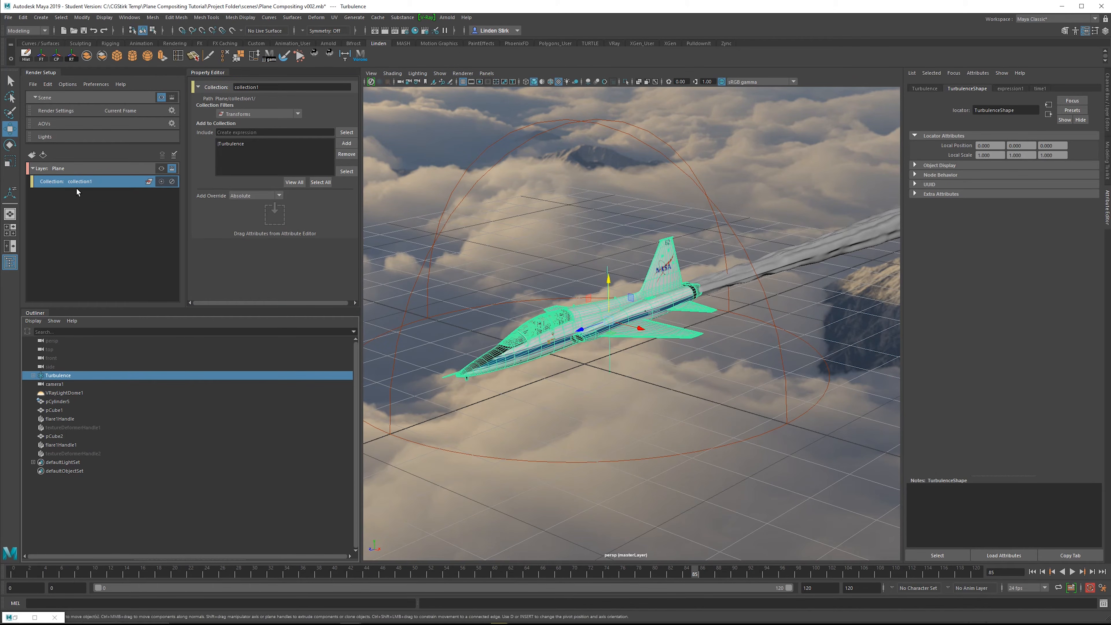
Step: Make the Plane render layer visible and look through camera1
left_click(162, 168)
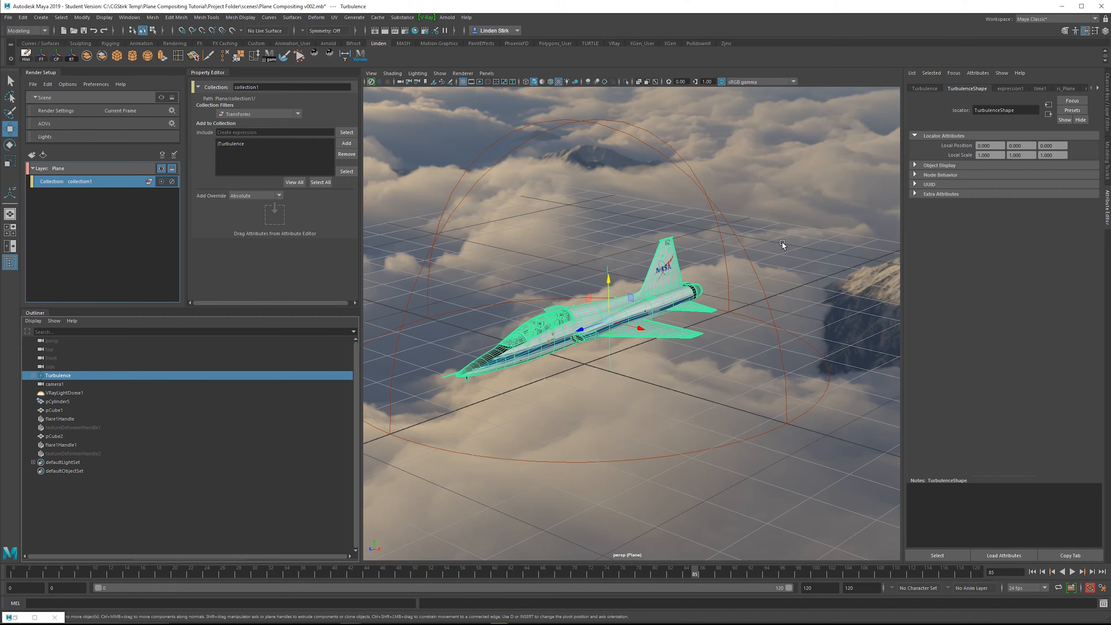
right_click(400, 82)
left_click(407, 90)
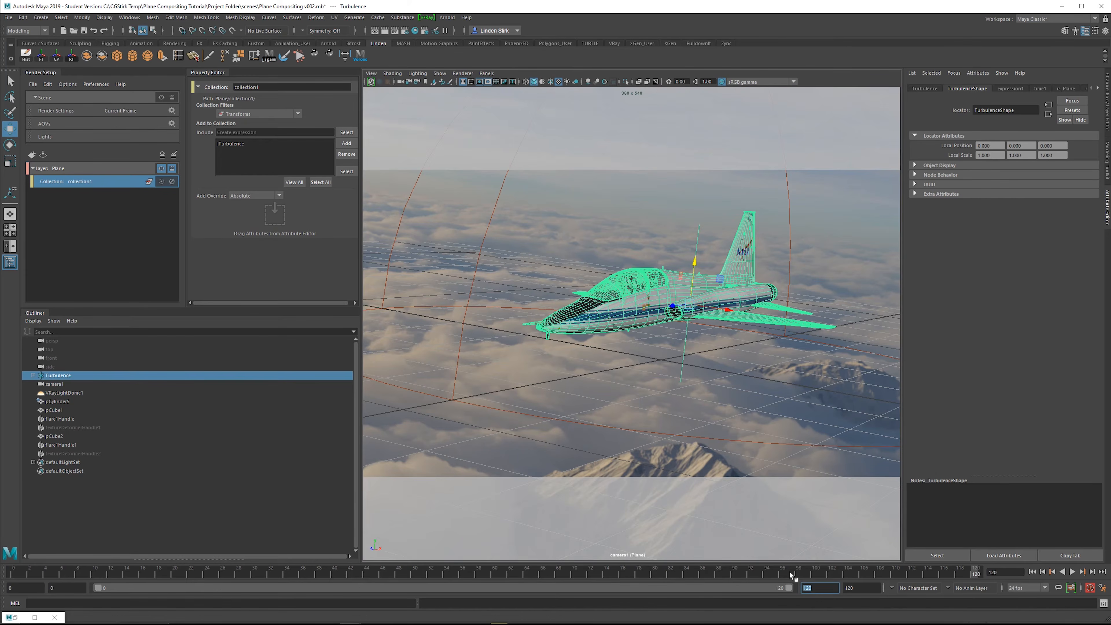
Step: Set the playback end frame to 200 and play the animation
type("200")
key("Return")
key("alt+v")
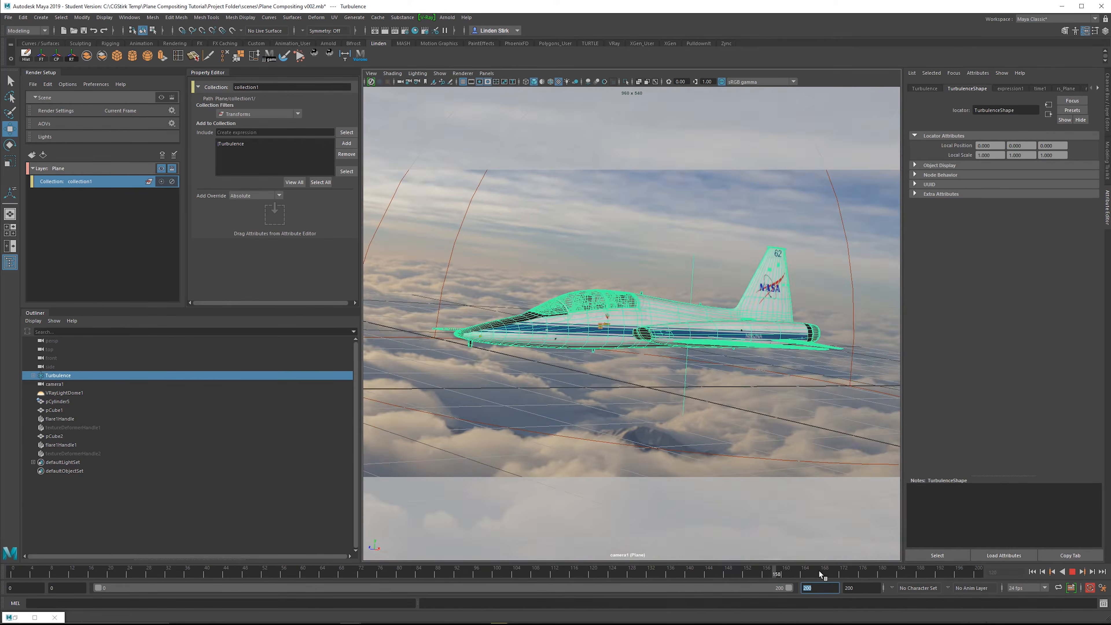
Step: Render frame 116 of the Plane layer with V-Ray and view the alpha channel
mouse_move(701, 571)
left_mouse_down()
mouse_move(437, 568)
mouse_move(612, 573)
mouse_move(574, 573)
left_mouse_up()
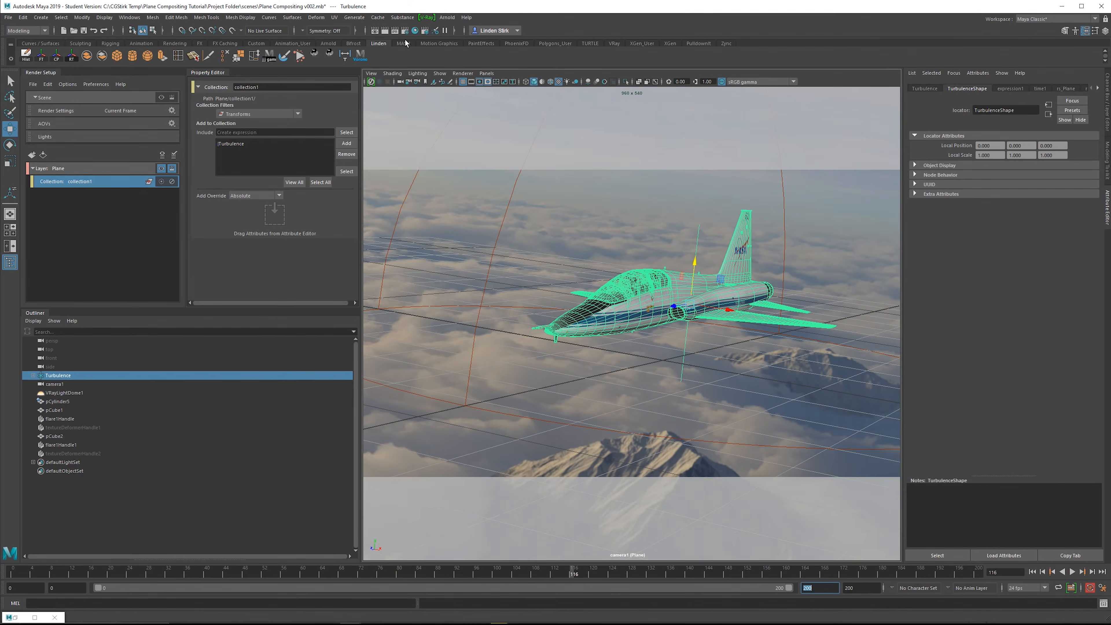
left_click(394, 32)
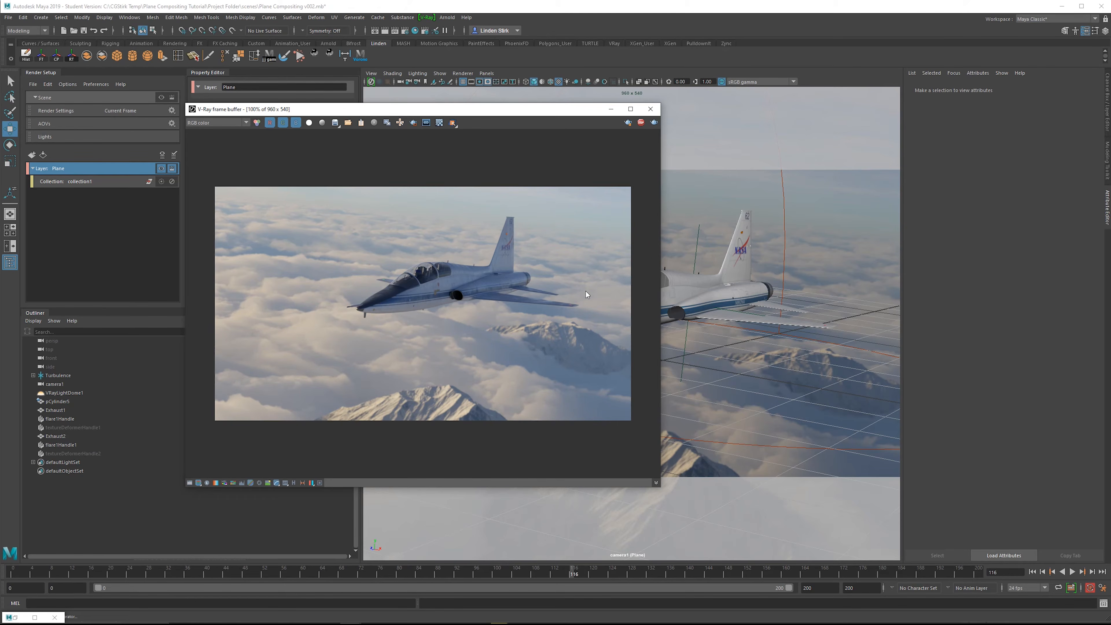
left_click(309, 123)
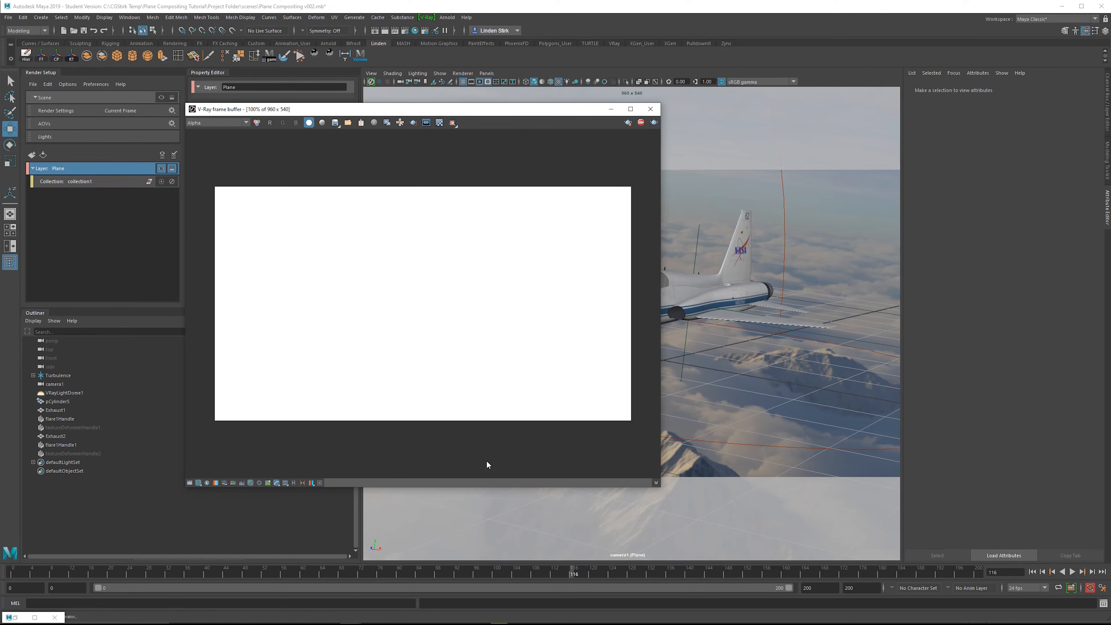
Step: Return the frame buffer to RGB colour and inspect the rendered jet close up
left_click(309, 123)
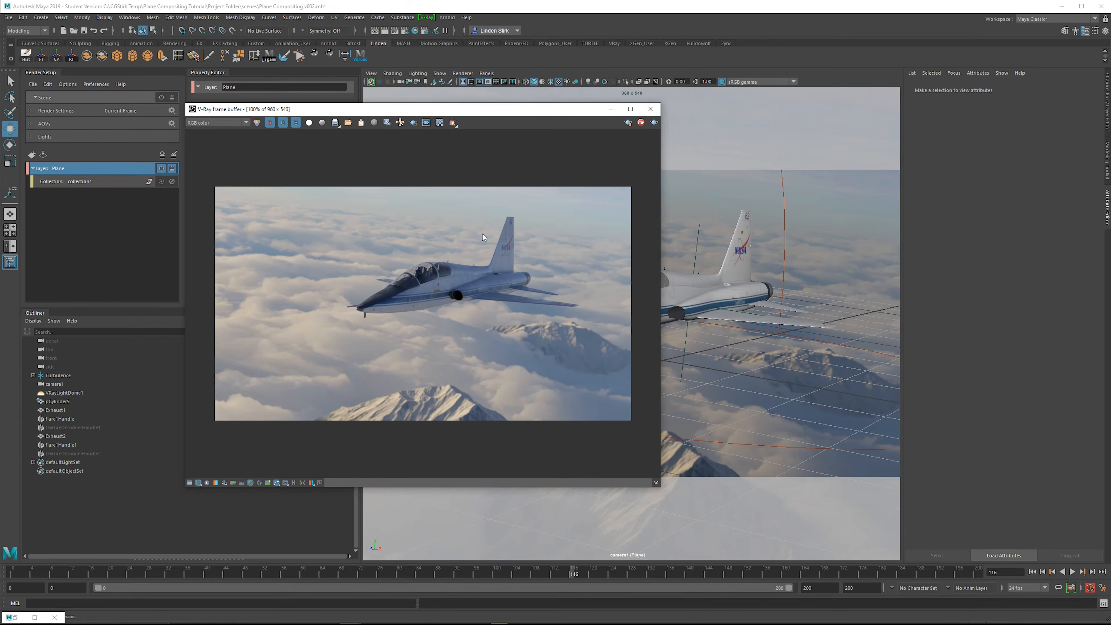
scroll(514, 241, "up", 1)
middle_click_drag(497, 271, 511, 252)
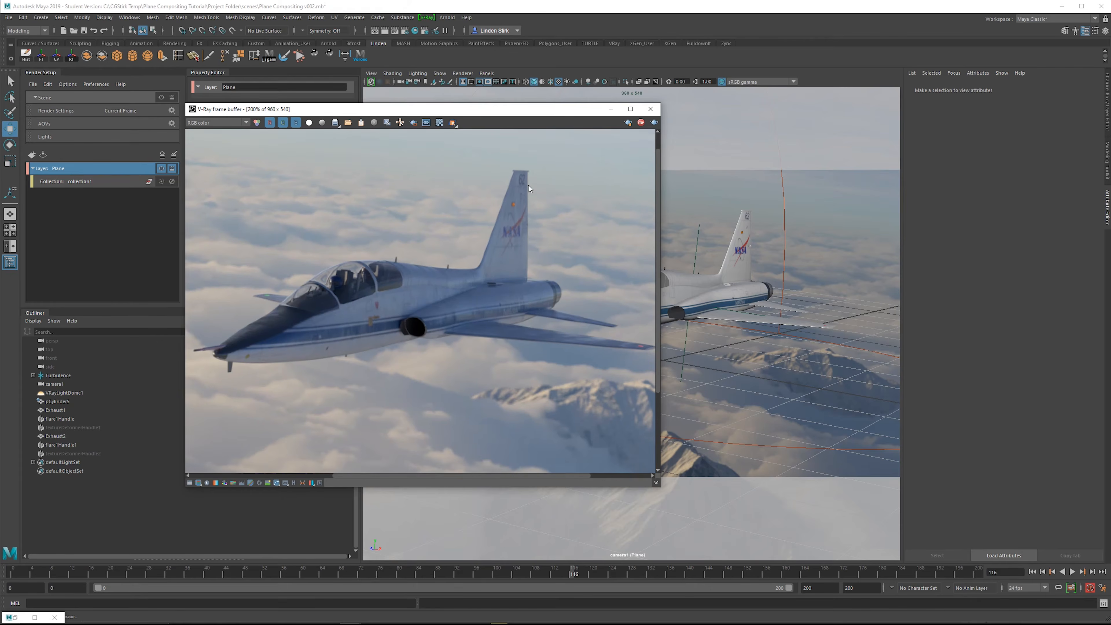
scroll(507, 281, "down", 1)
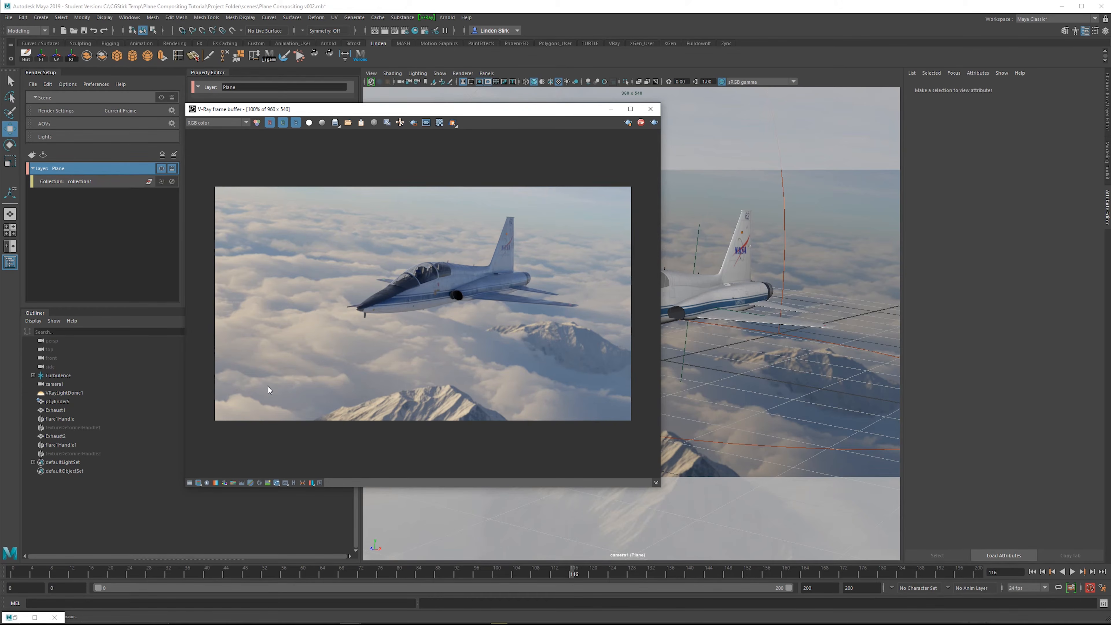
Step: Turn on the Invisible option for VRayLightDome1 so the sky background is left out of the render
left_click(48, 394)
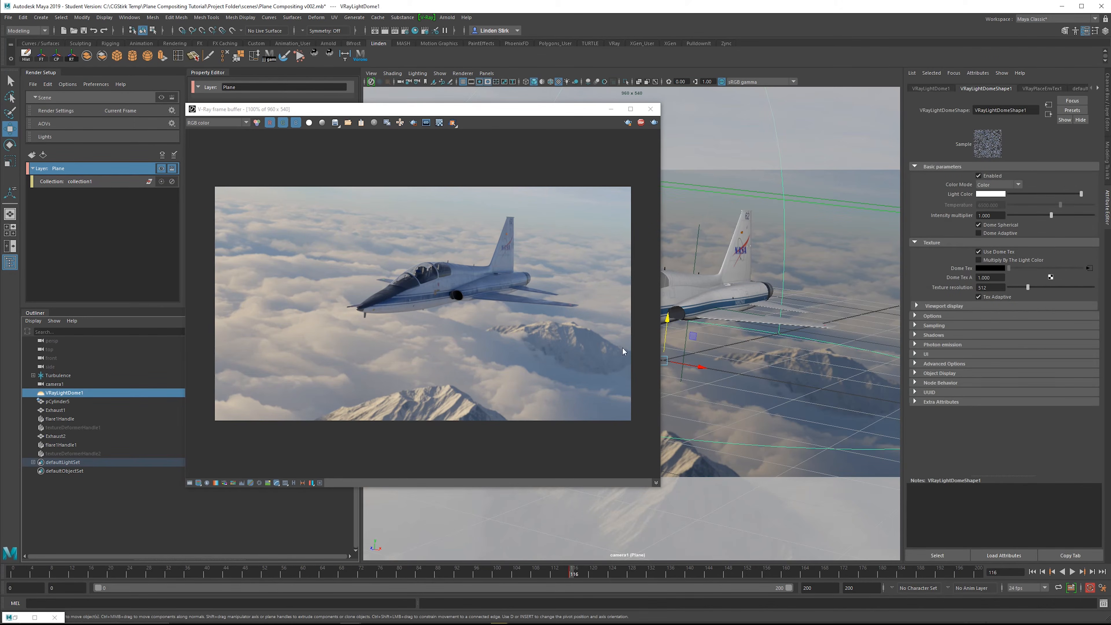
left_click(955, 315)
left_click(996, 325)
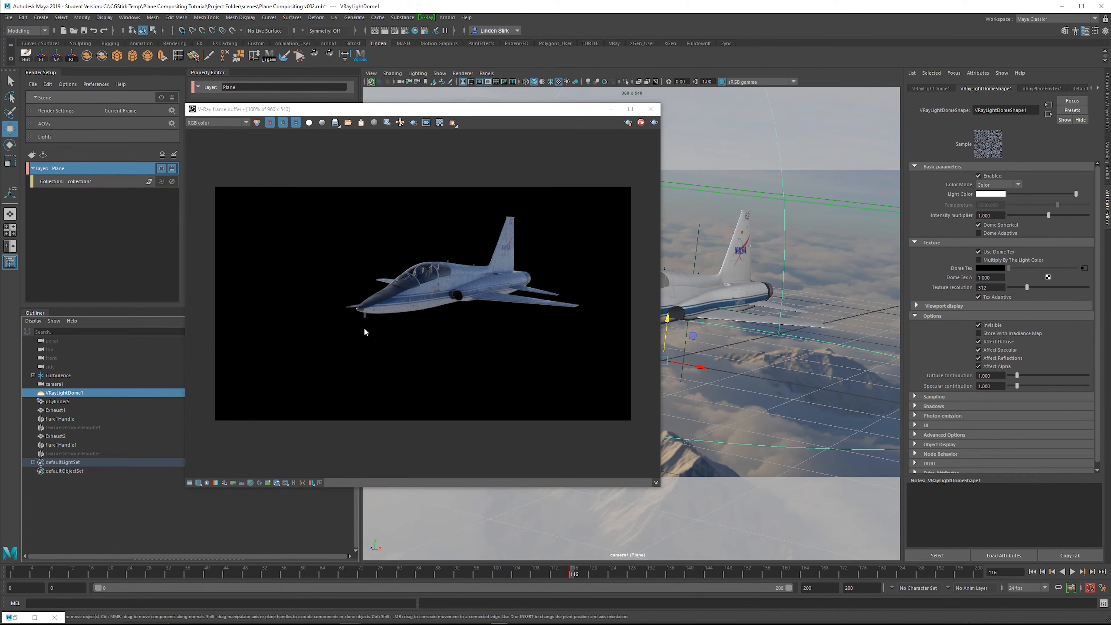
Step: Check the jet's alpha channel, return to RGB colour and minimize the frame buffer
left_click(309, 123)
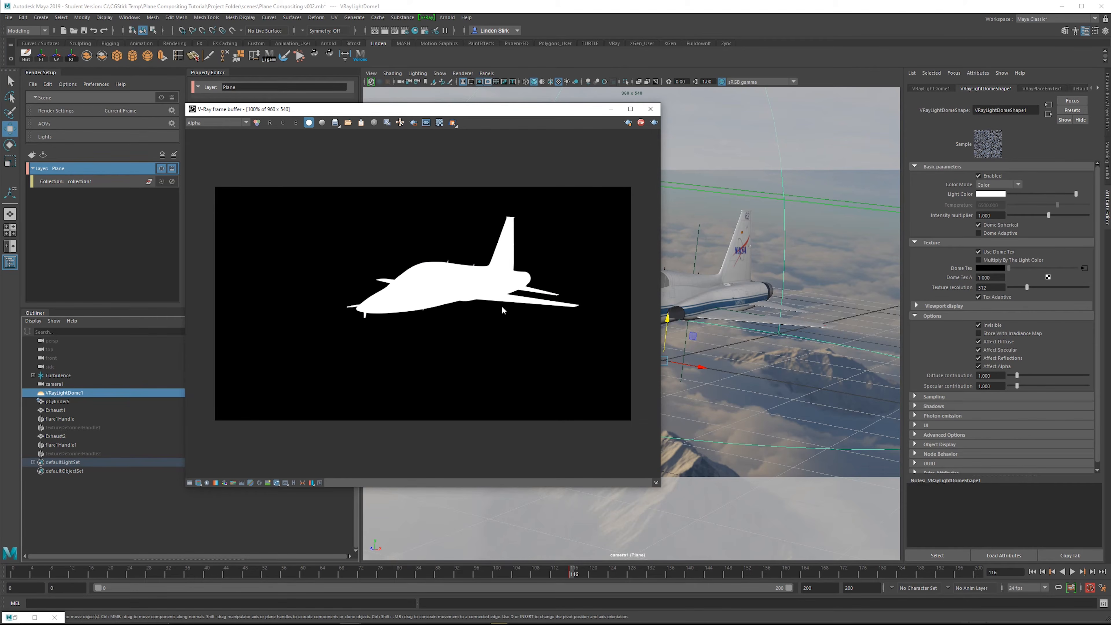
left_click(309, 122)
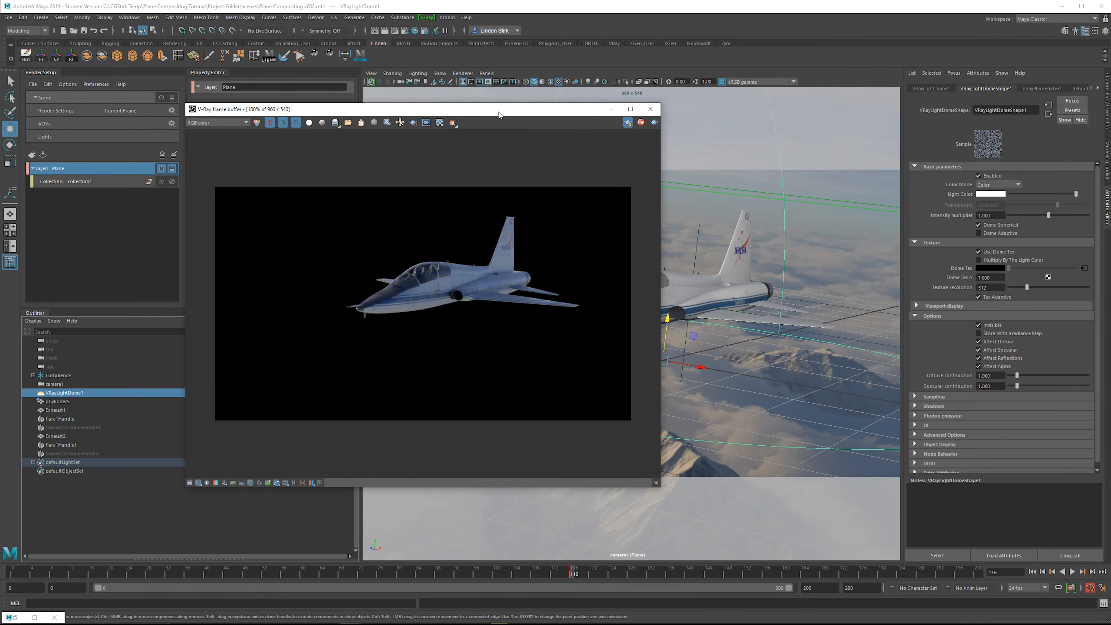
left_click_drag(499, 116, 561, 152)
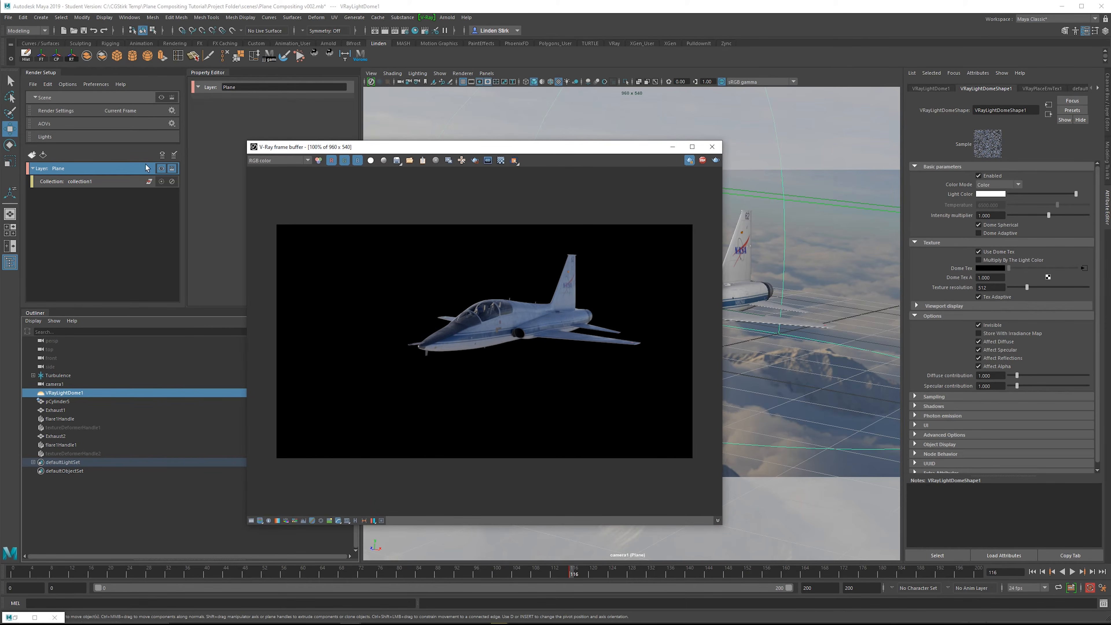
left_click(673, 147)
Step: Make the full scene visible, select Exhaust1 and Exhaust2, and create a render layer named Exhaust
left_click(161, 98)
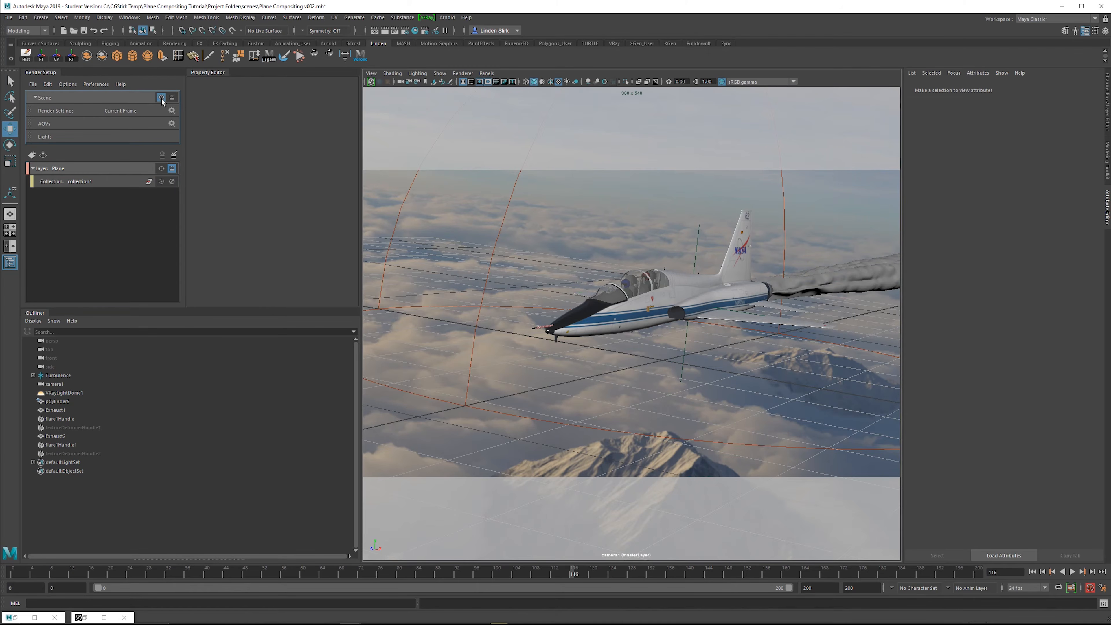
left_click(66, 413)
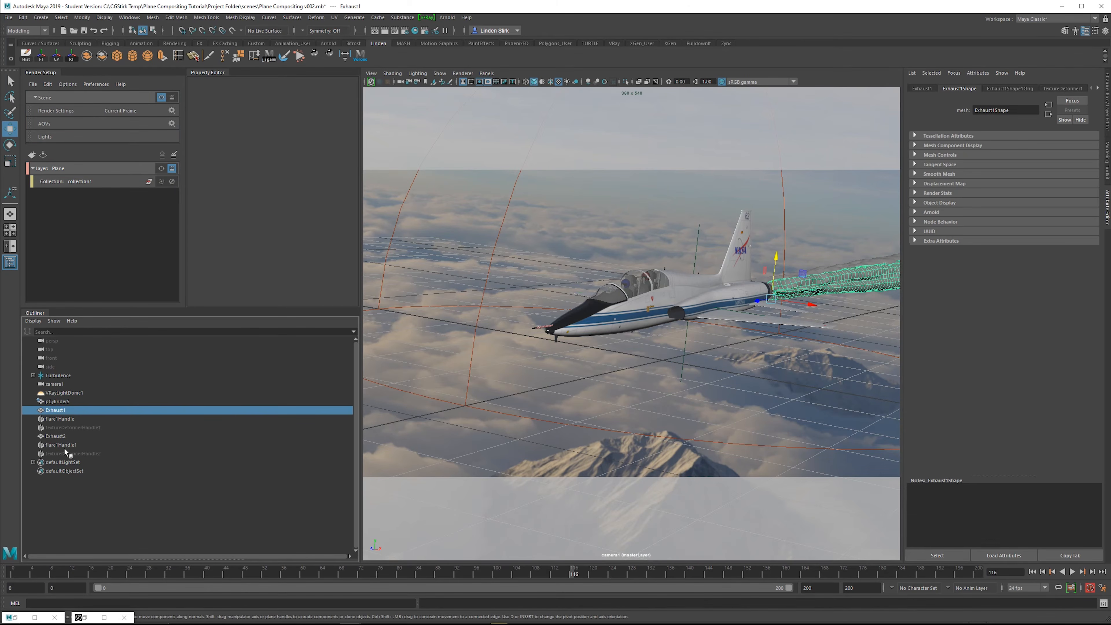
left_click(72, 436, "ctrl")
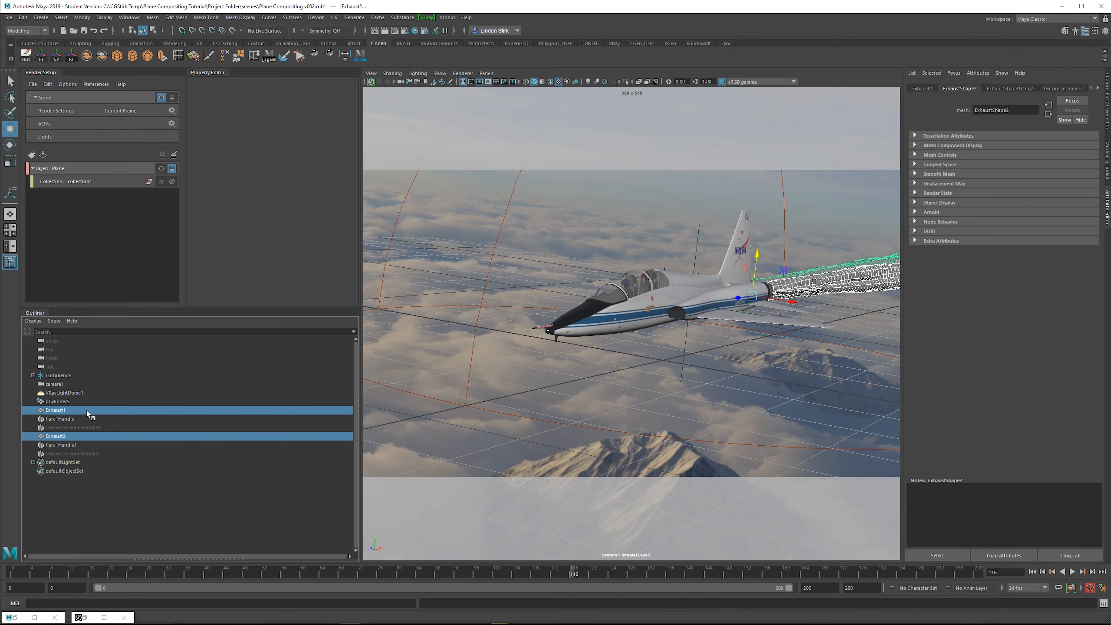
left_click(32, 155)
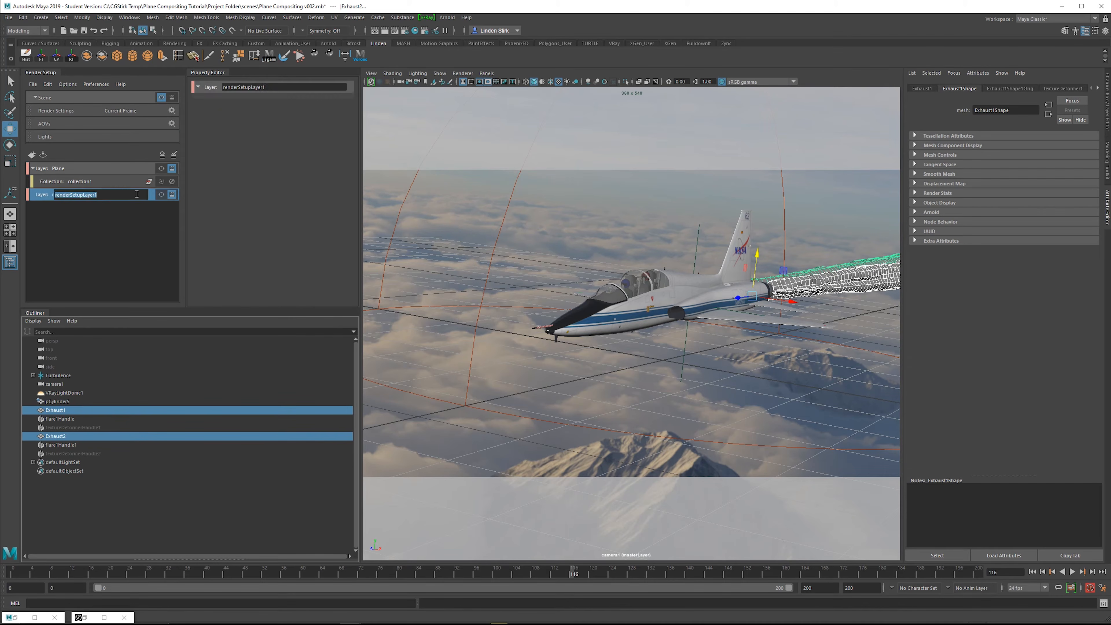
type("Exhaust")
key("Return")
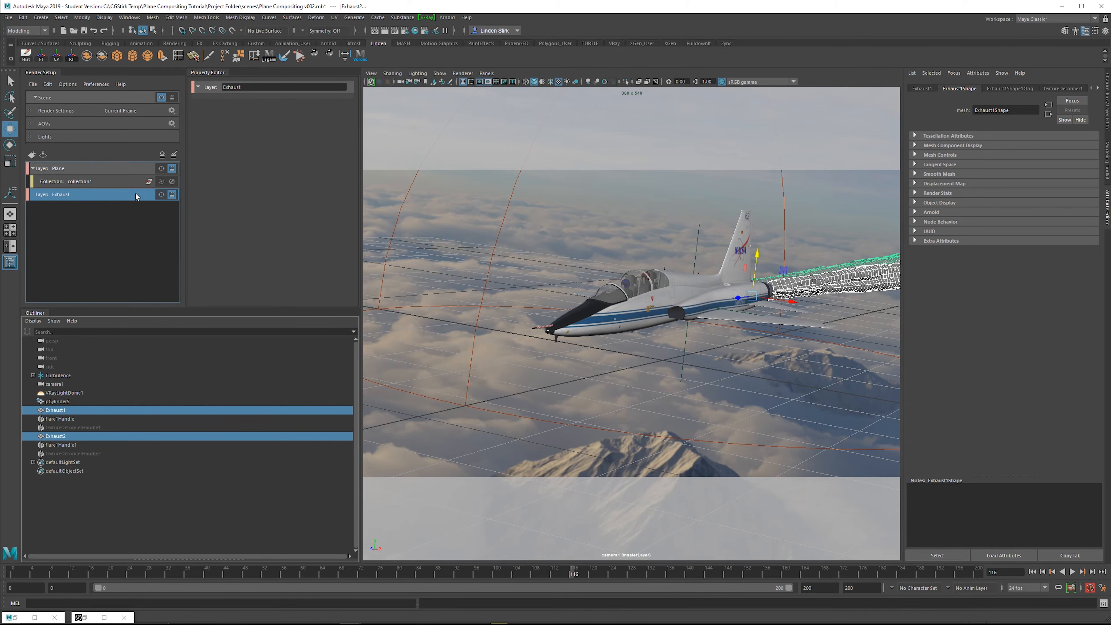
Step: Create a collection in the Exhaust layer and add Exhaust1 and Exhaust2 to it
right_click(140, 198)
left_click(175, 203)
left_click(341, 145)
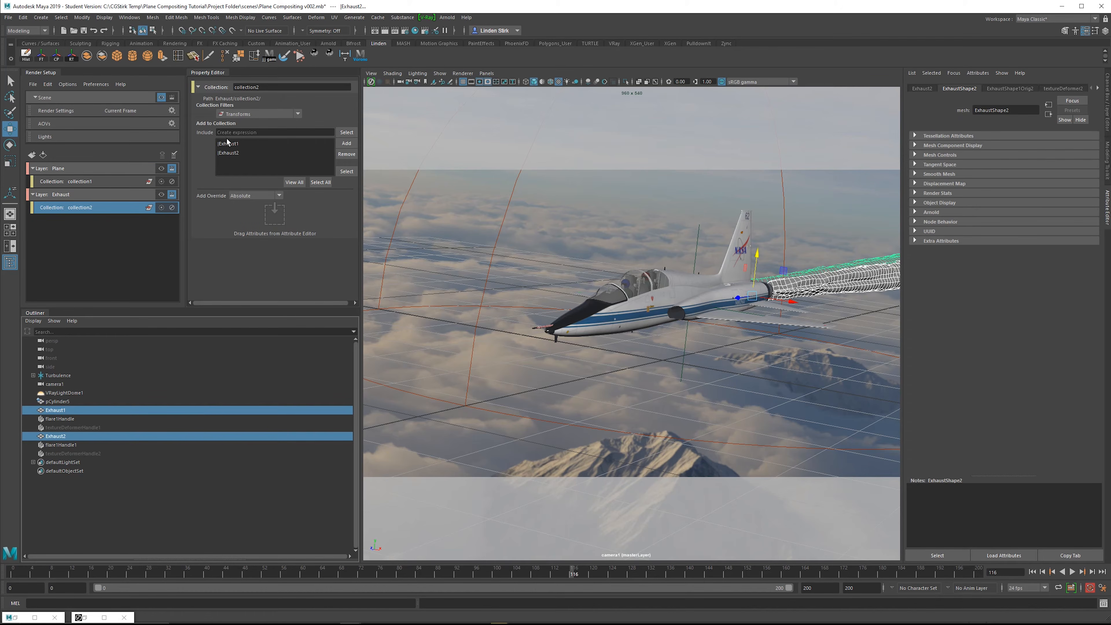
Step: Make the Exhaust layer visible and render its current frame with V-Ray
left_click(162, 195)
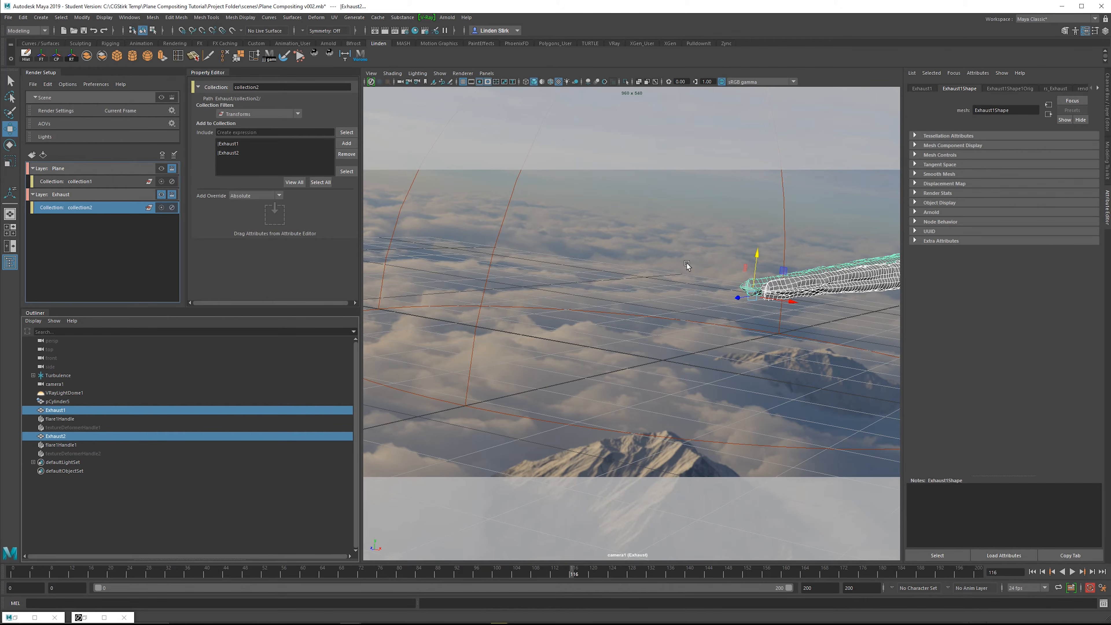
left_click(688, 265)
left_click(395, 30)
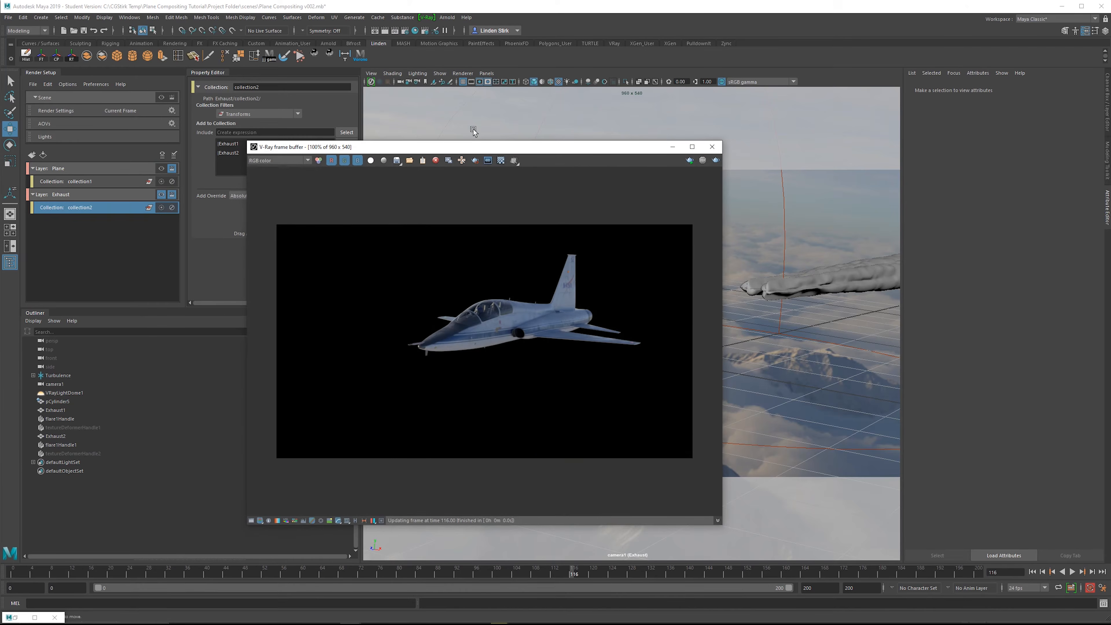
left_click(703, 160)
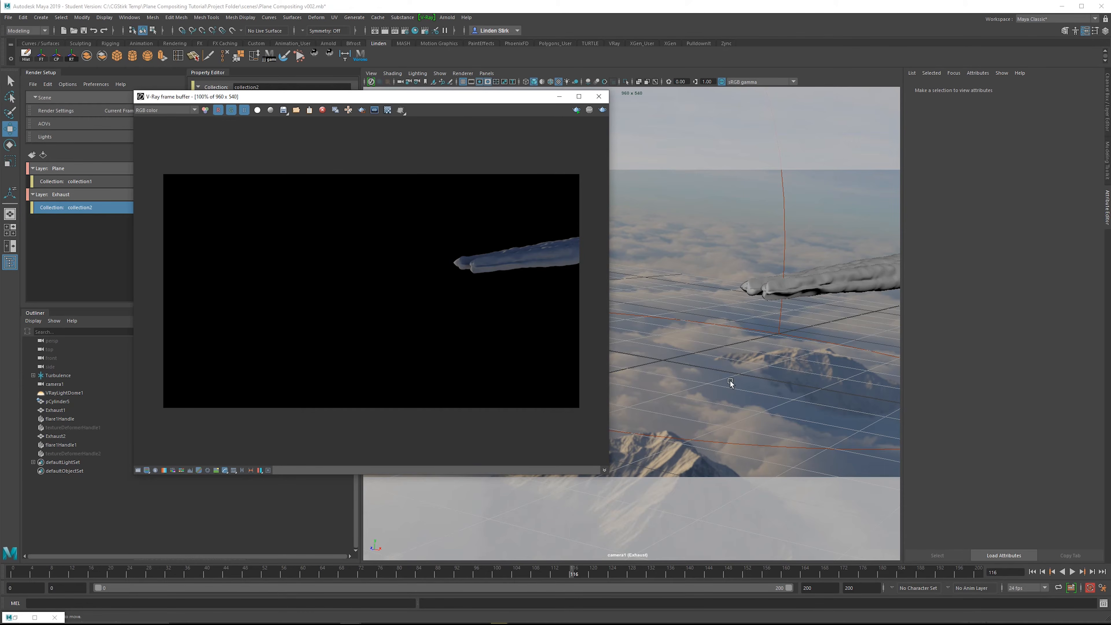
Step: Inspect the rendered exhaust volumes up close in the frame buffer, and close the buffer
scroll(422, 274, "up", 4)
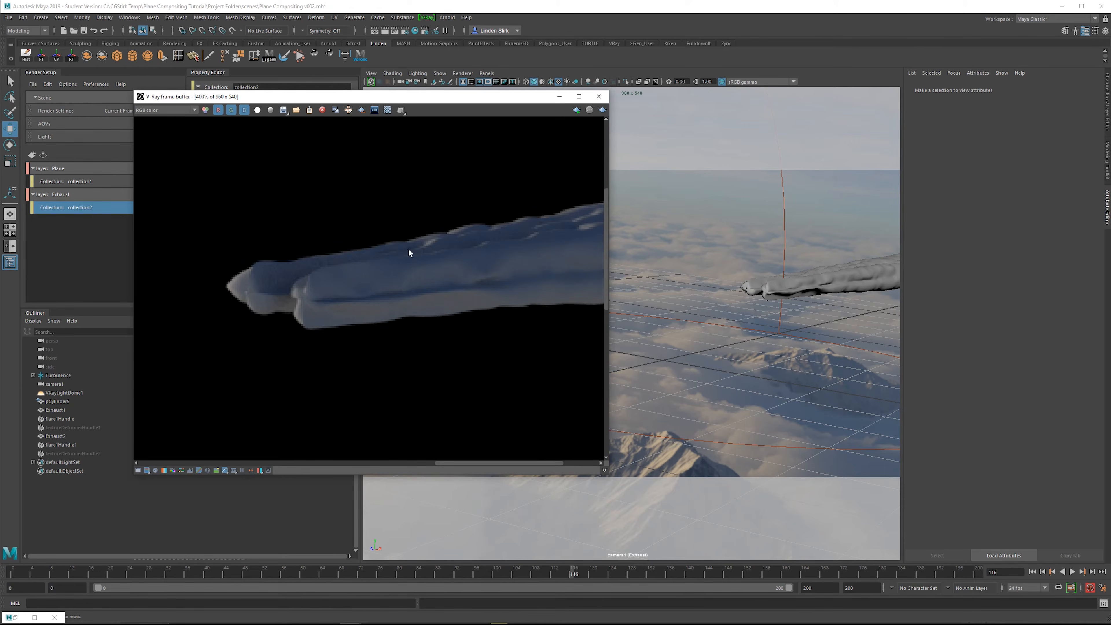
middle_click_drag(478, 260, 409, 286)
scroll(520, 291, "down", 2)
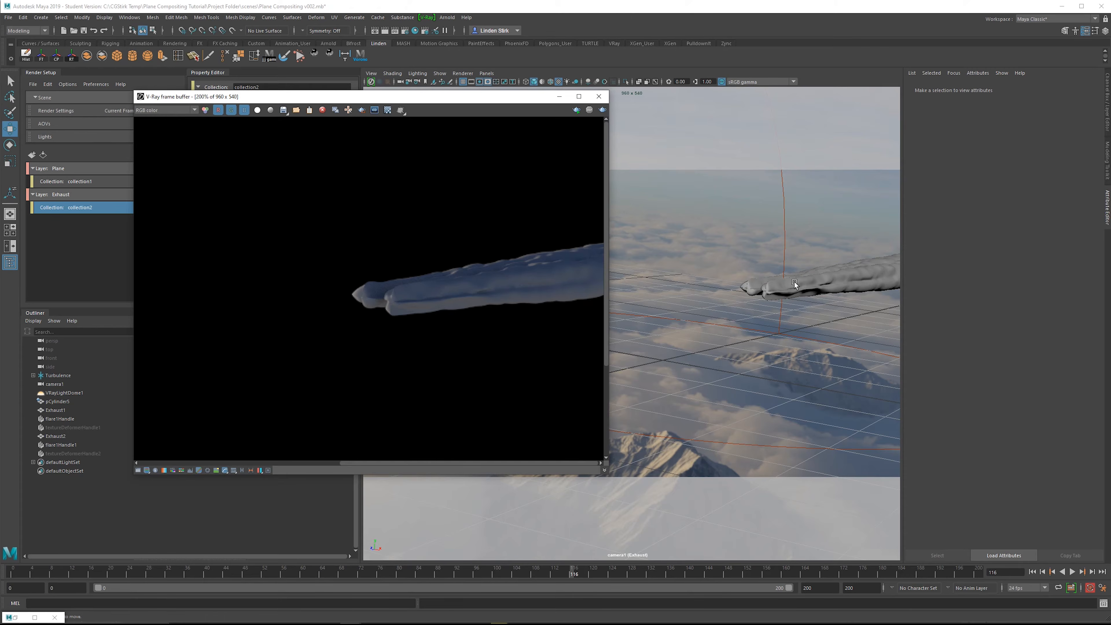
scroll(528, 245, "down", 1)
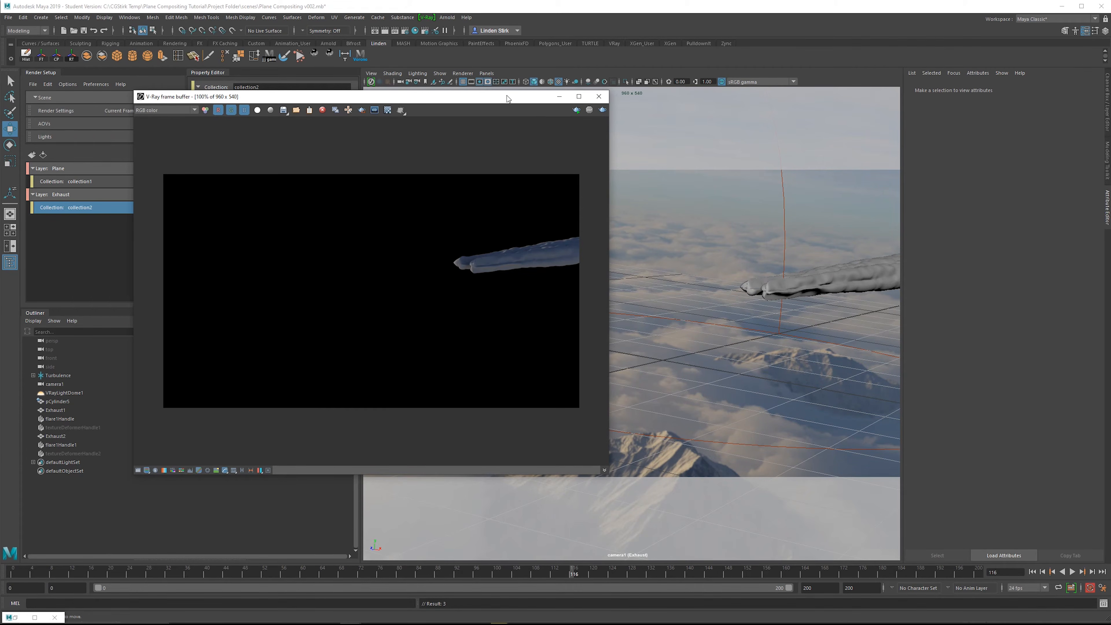
left_click_drag(507, 96, 482, 110)
left_click(574, 110)
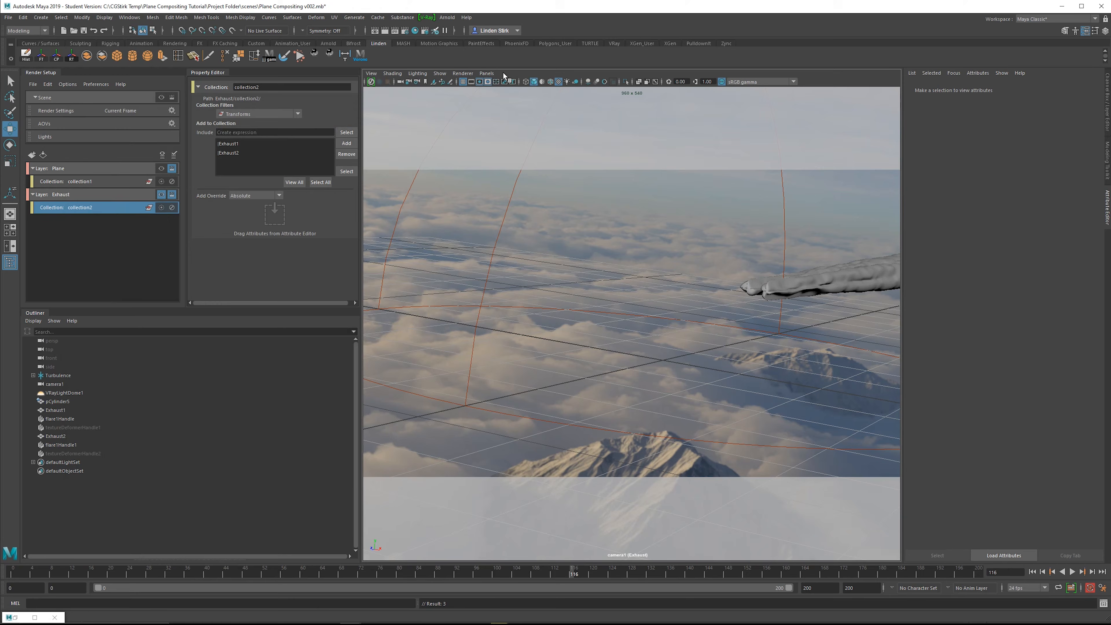
Step: Create an absolute override for the Render Using setting on the visible Exhaust layer
left_click(403, 32)
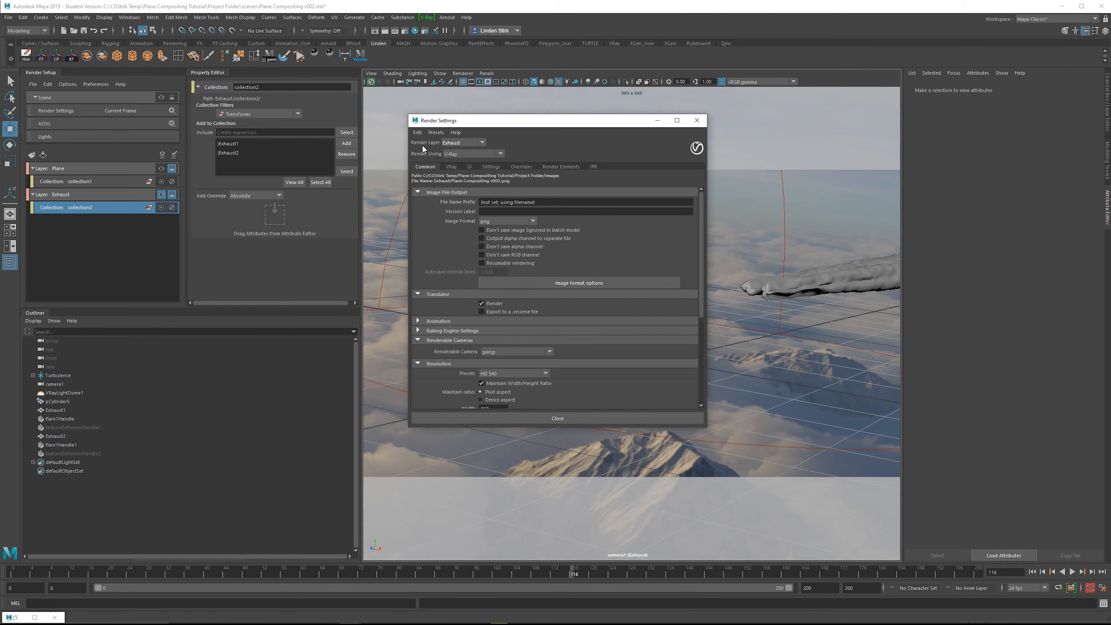
right_click(424, 154)
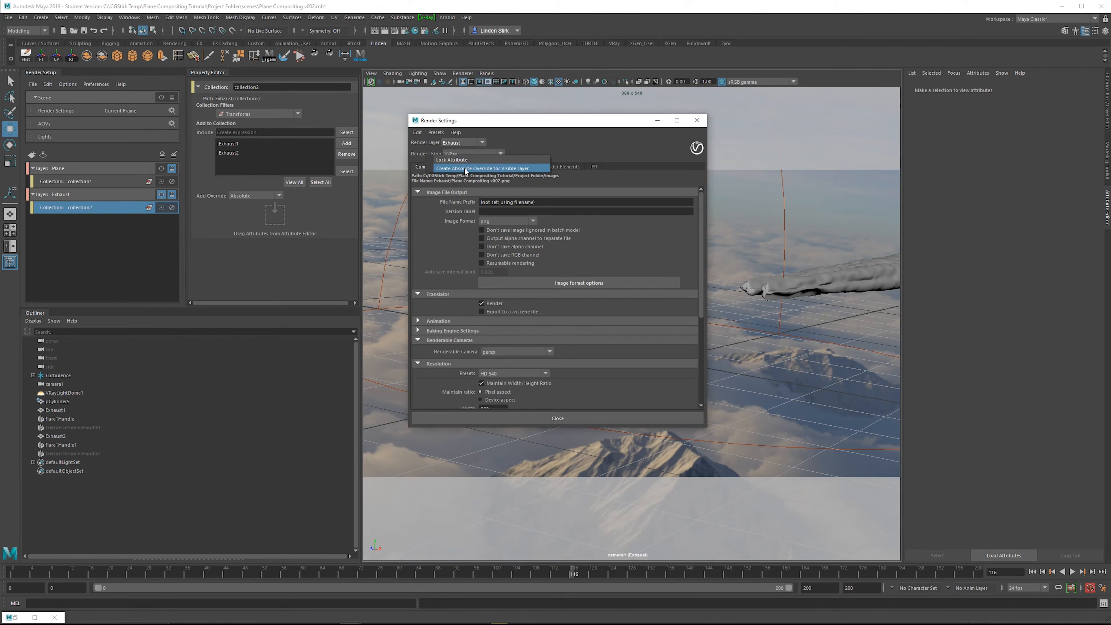
left_click(481, 168)
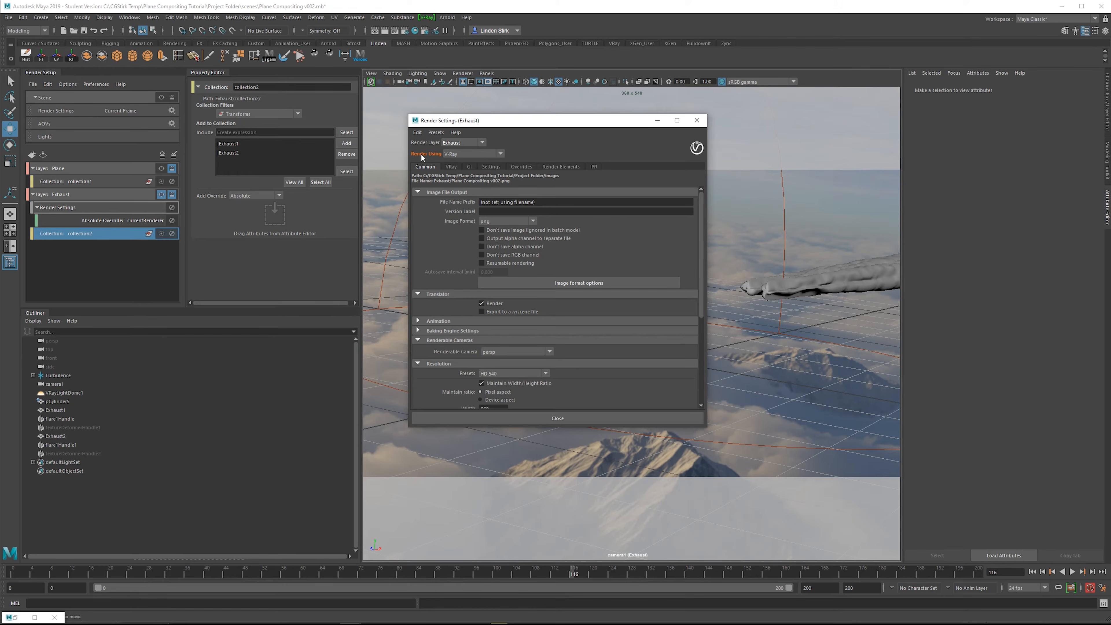
Step: Review the Exhaust layer's currentRenderer override and set its renderer to Maya Hardware 2.0
left_click(90, 208)
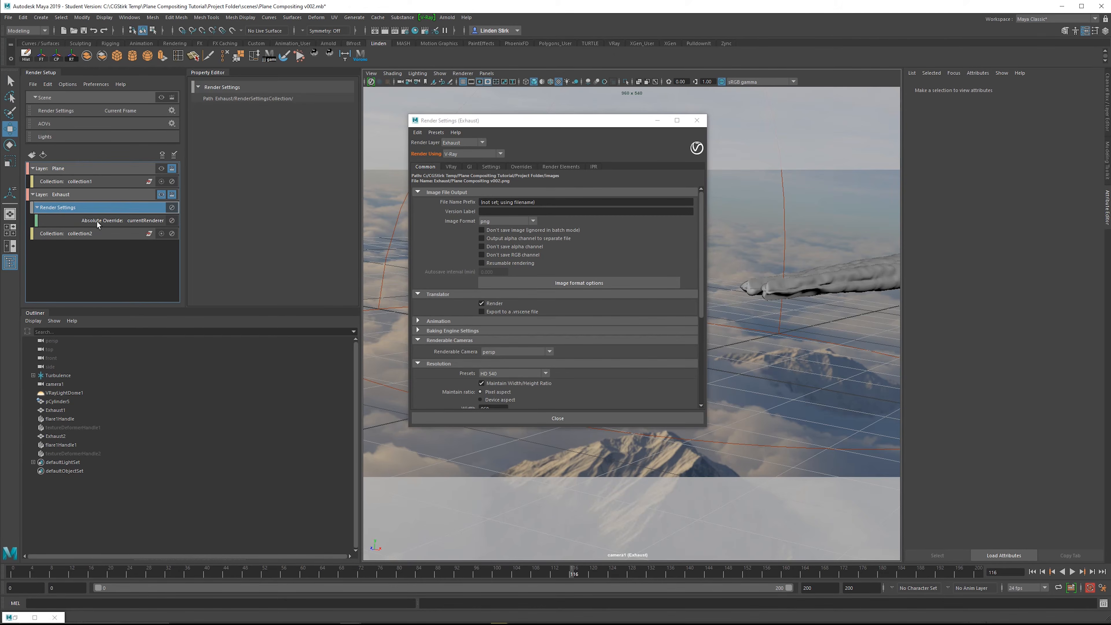
left_click(115, 221)
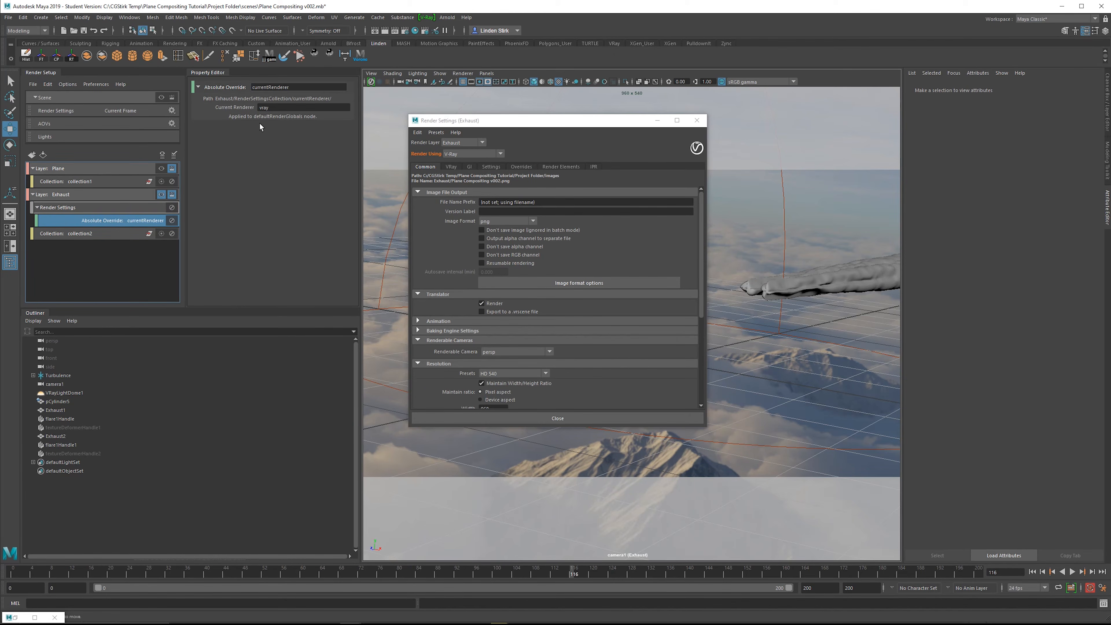
left_click(467, 155)
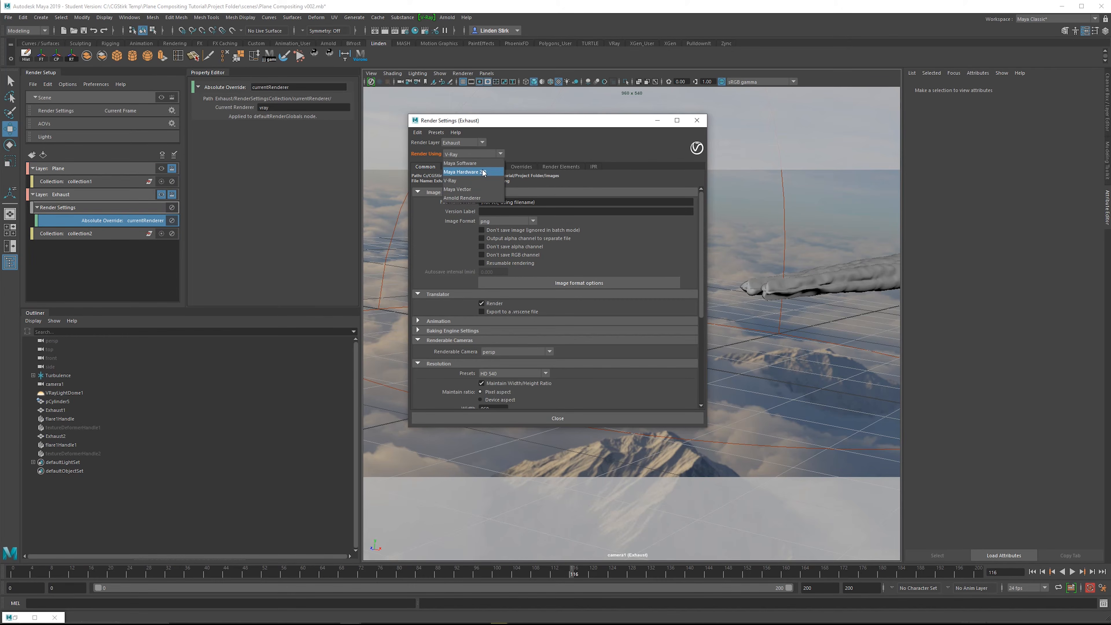
left_click(471, 172)
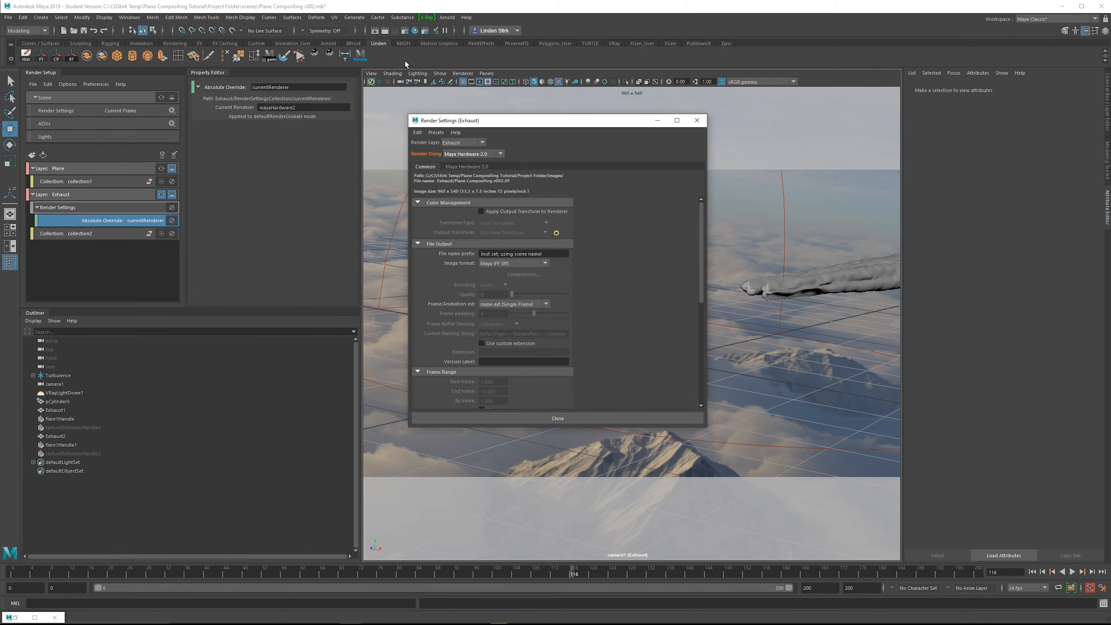
Step: Render frame 116 of the Exhaust layer with Maya Hardware 2.0 and inspect the exhaust shapes
left_click(386, 31)
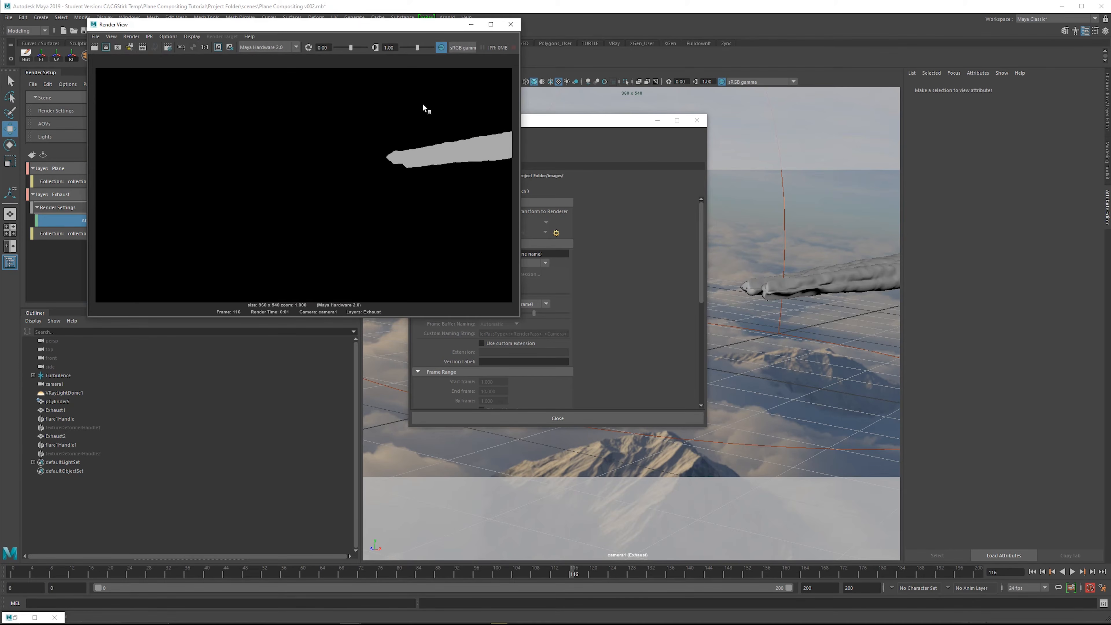
scroll(422, 105, "up", 1)
scroll(423, 158, "up", 2)
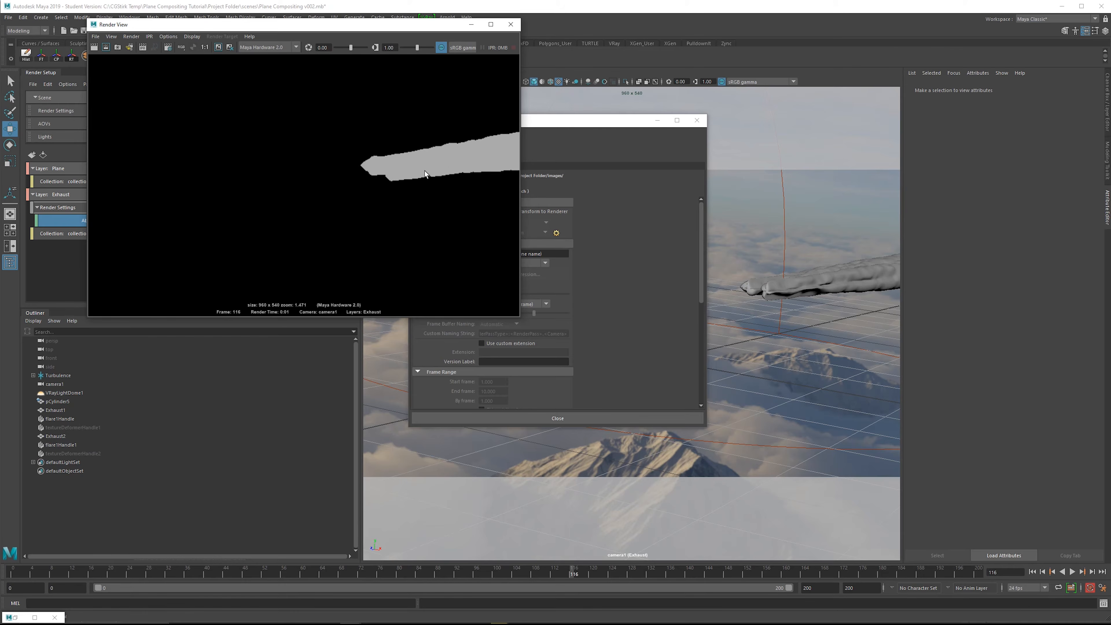
scroll(445, 162, "up", 1)
scroll(445, 160, "down", 2)
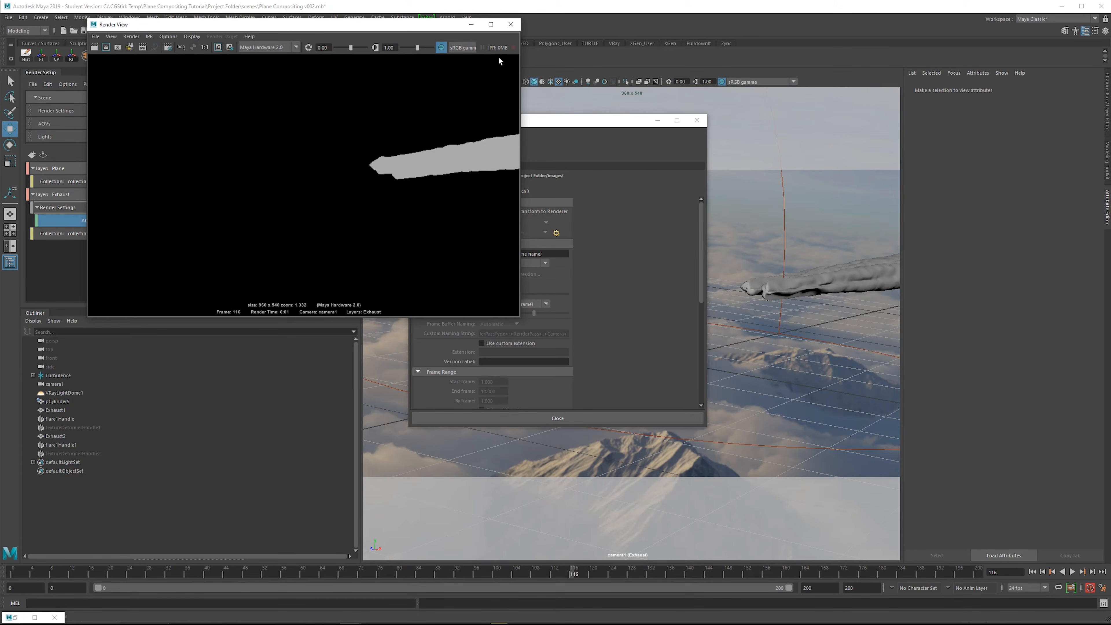
left_click(583, 197)
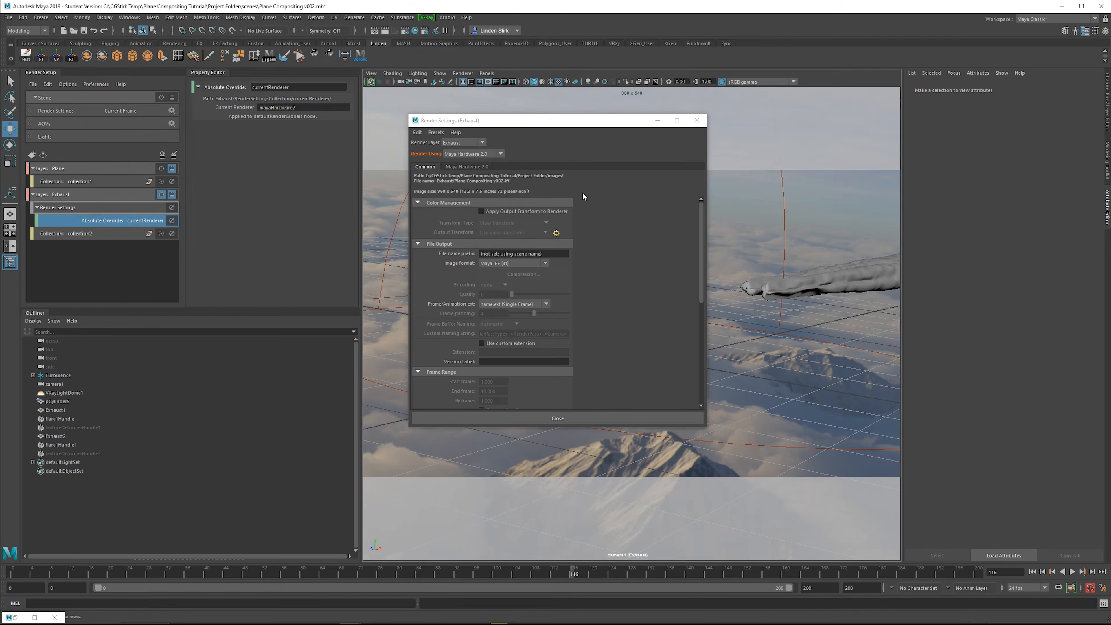
Step: Switch visibility to the full scene and to the Plane layer to compare which renderer each one uses
left_click(161, 97)
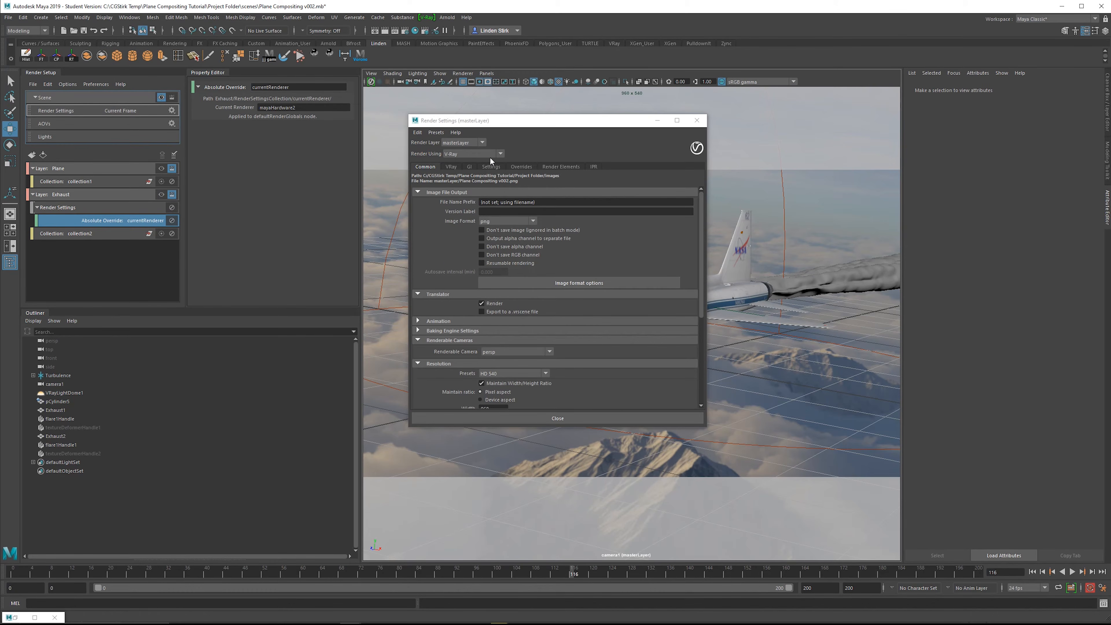
left_click(101, 168)
left_click(162, 168)
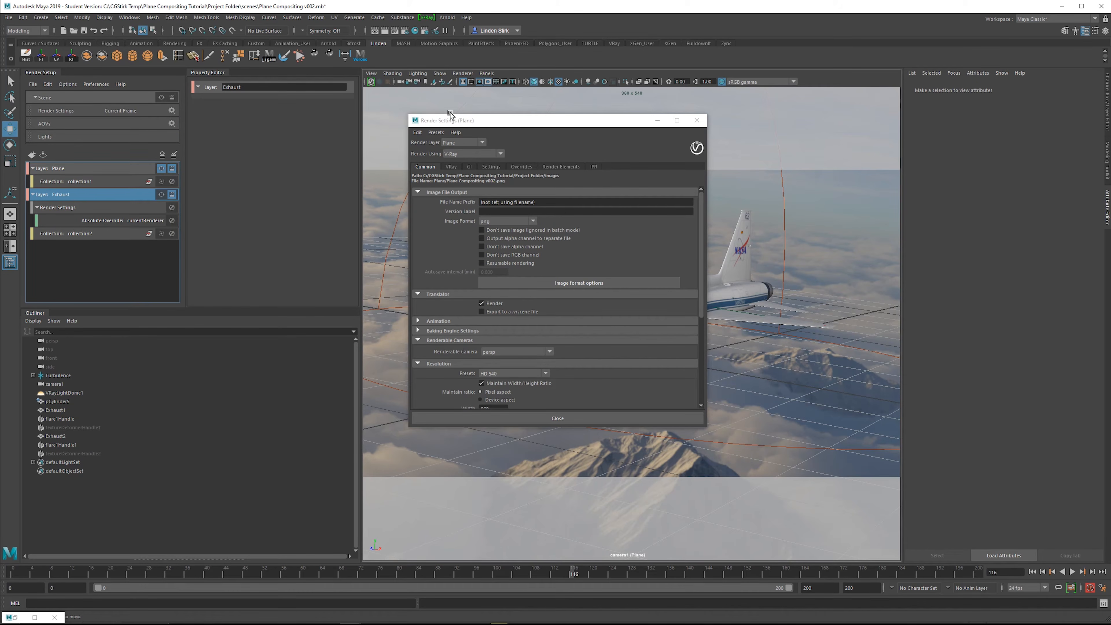
left_click_drag(498, 120, 491, 119)
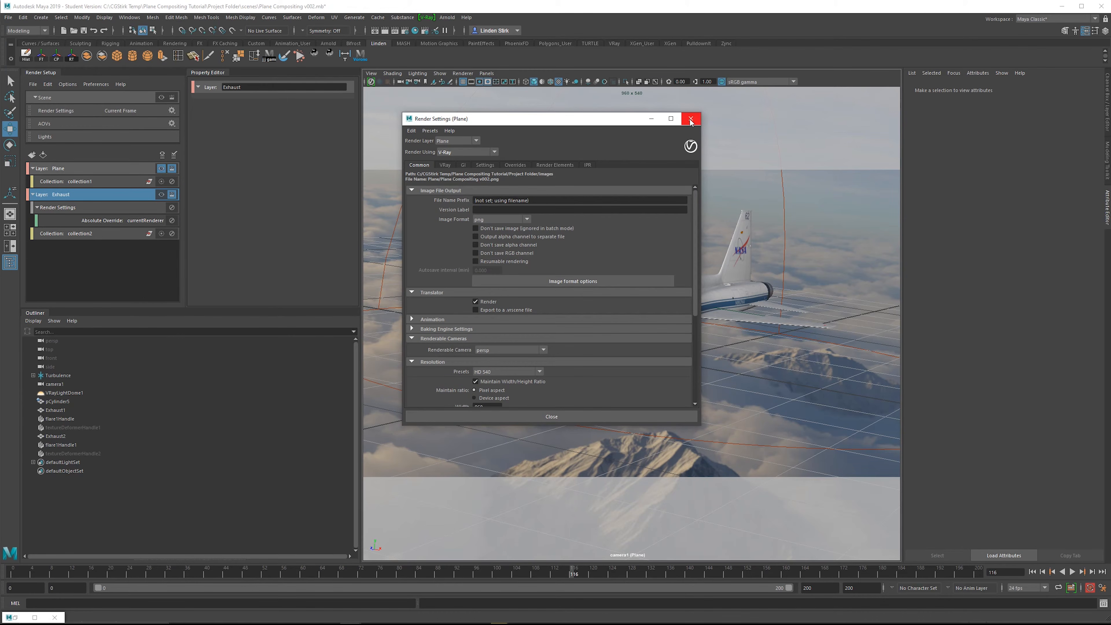
Step: Create a new render layer named Sky and make it the visible layer
left_click_drag(586, 119, 601, 120)
left_click(706, 119)
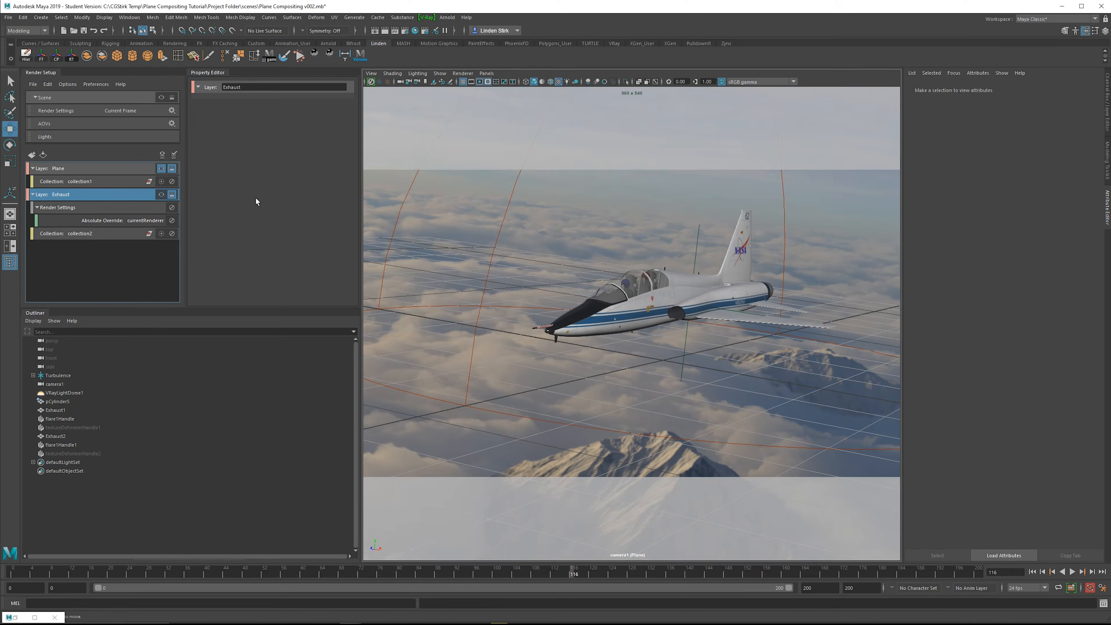
left_click(80, 194, "ctrl")
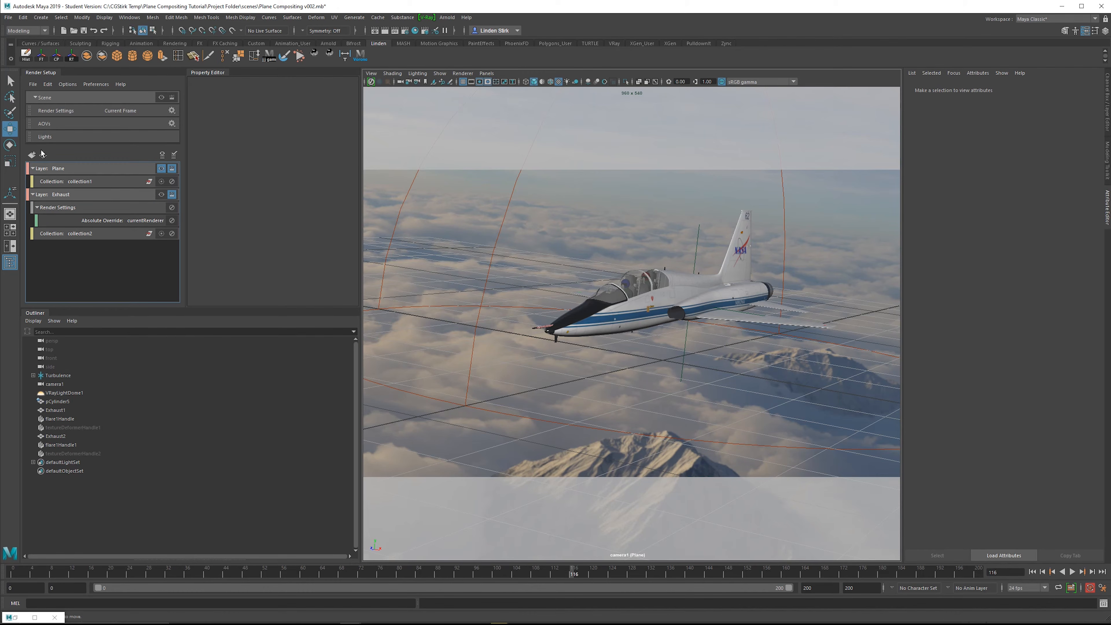
left_click(32, 155)
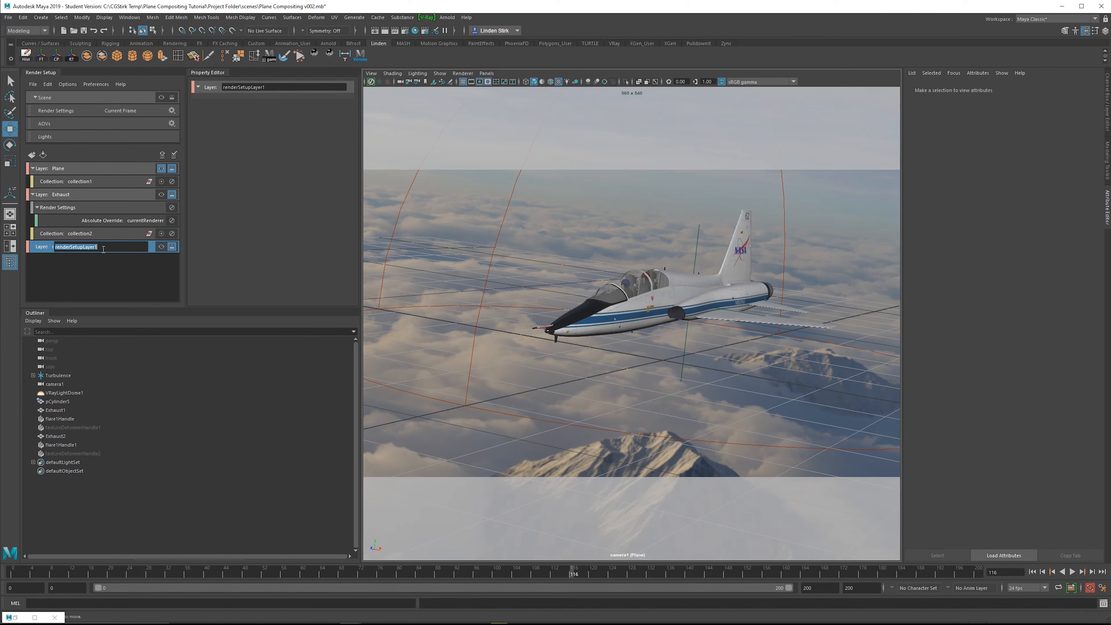
type("Sky")
key("Return")
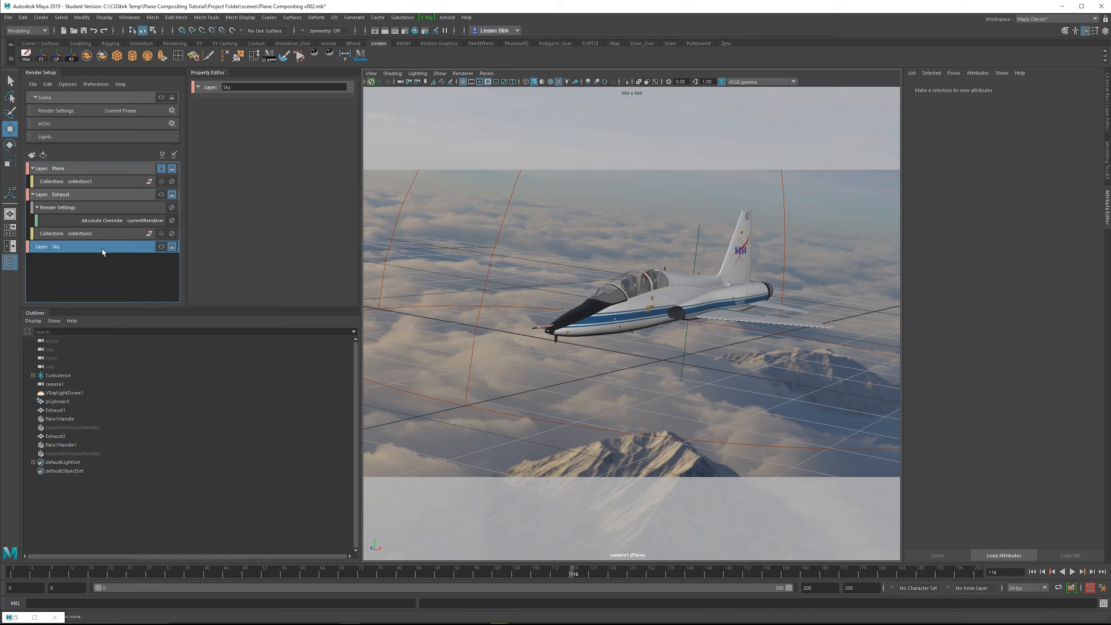
left_click(161, 247)
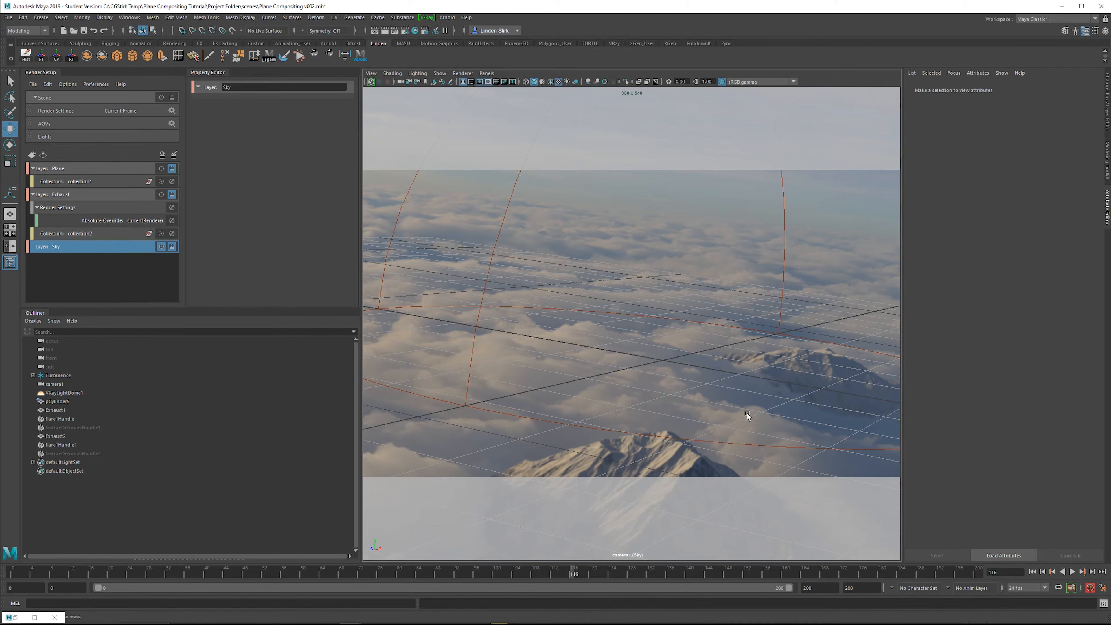
Step: Create an absolute override for the dome light's Invisible option on the visible Sky layer and turn the option off
left_click_drag(815, 202, 762, 222)
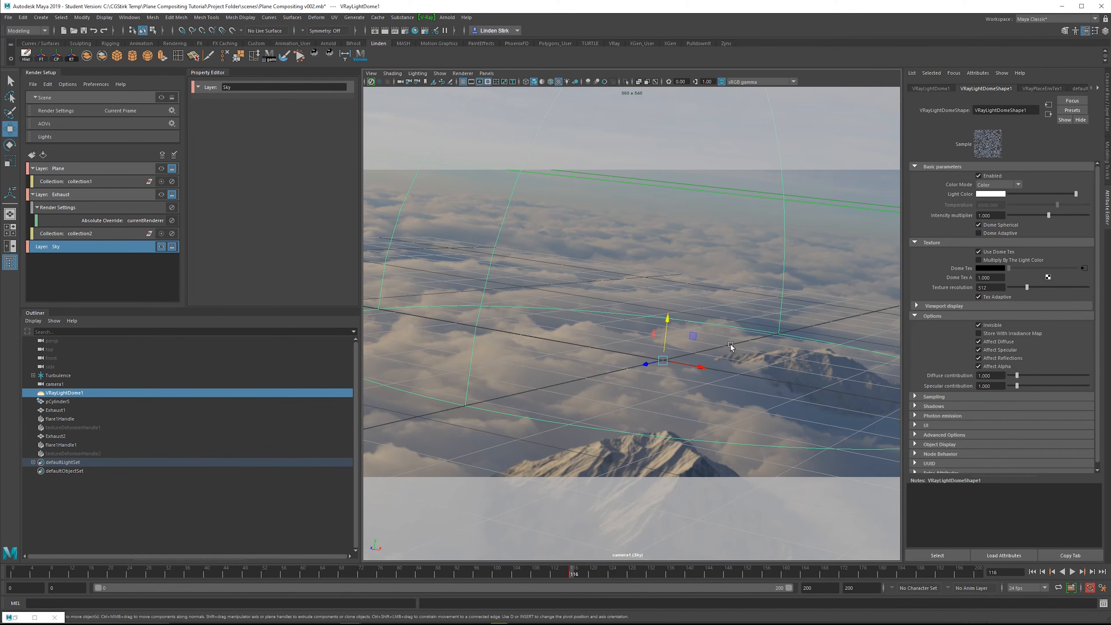
right_click(995, 327)
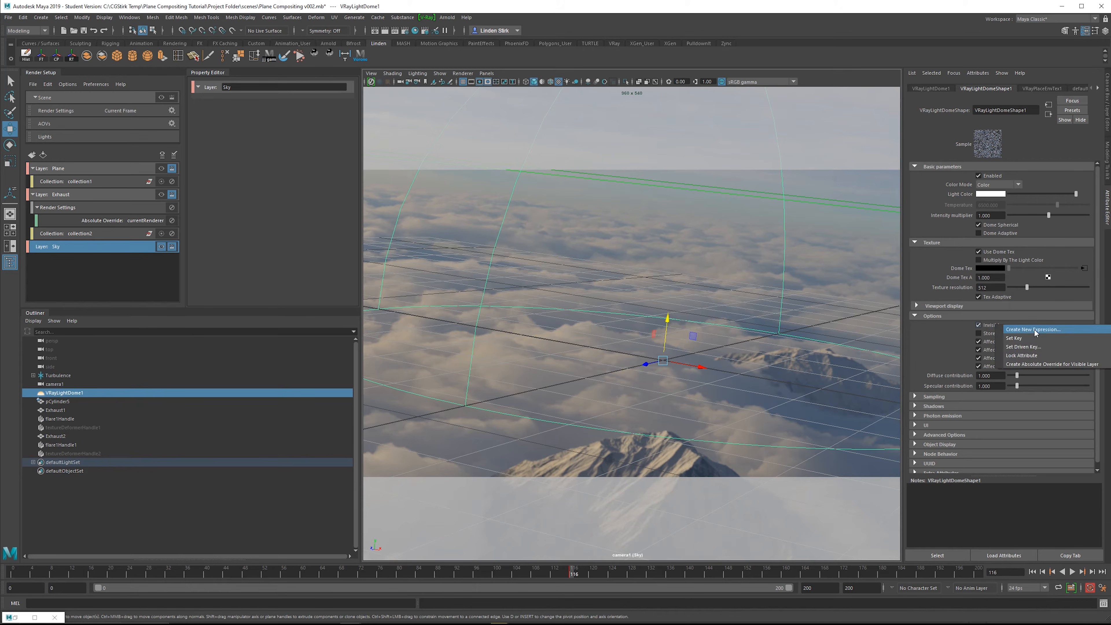
left_click(1064, 364)
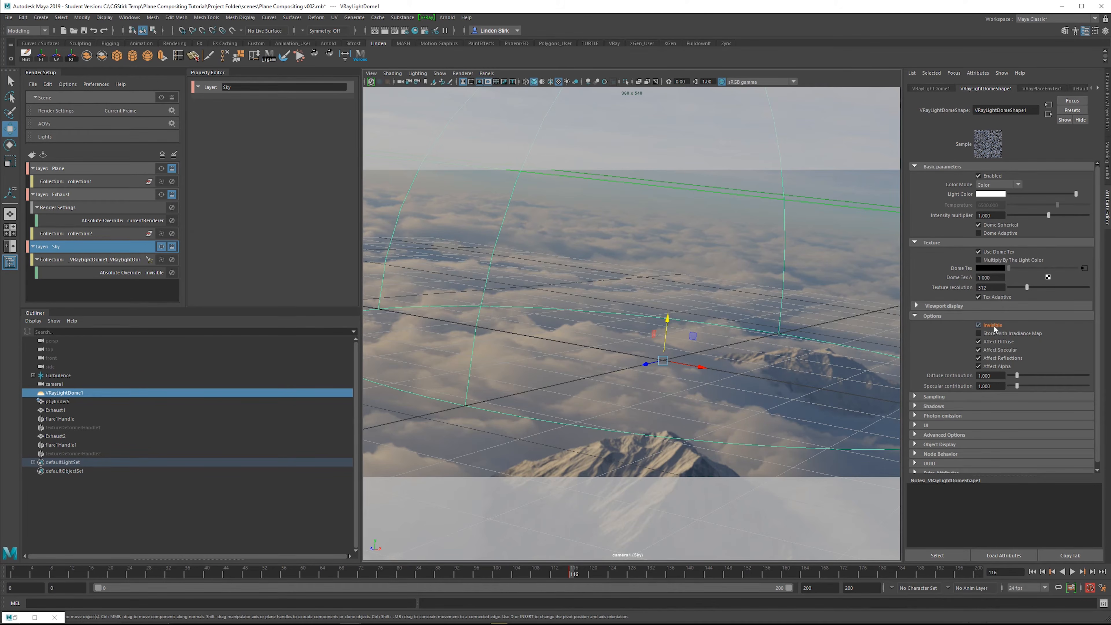
left_click(709, 176)
Step: Render the Sky layer and inspect its dome light collection and Invisible override
left_click(394, 31)
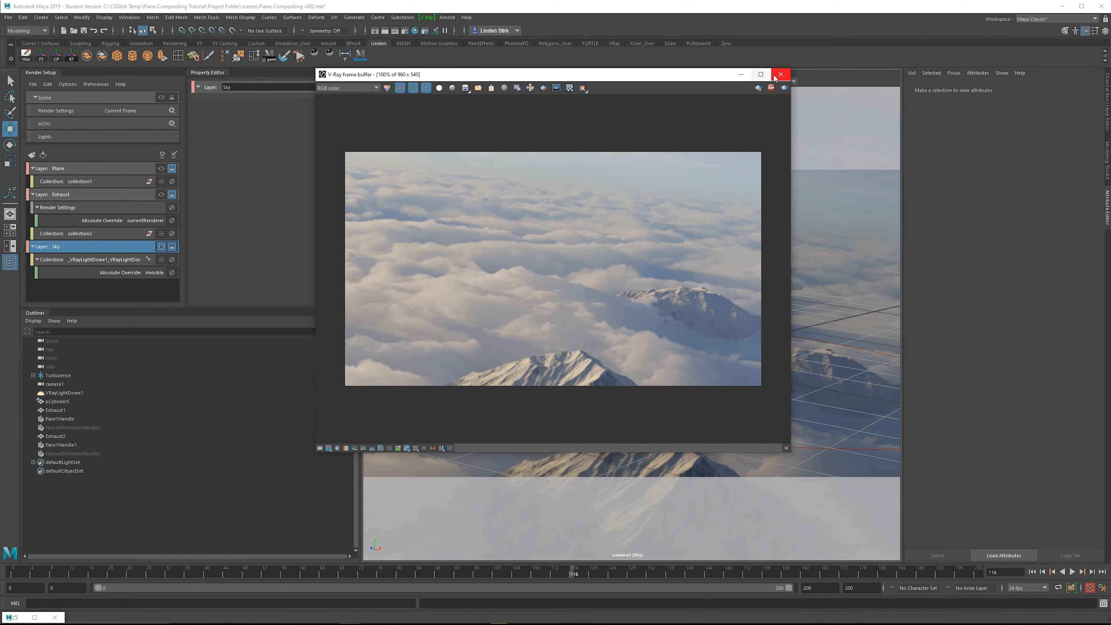
left_click(97, 262)
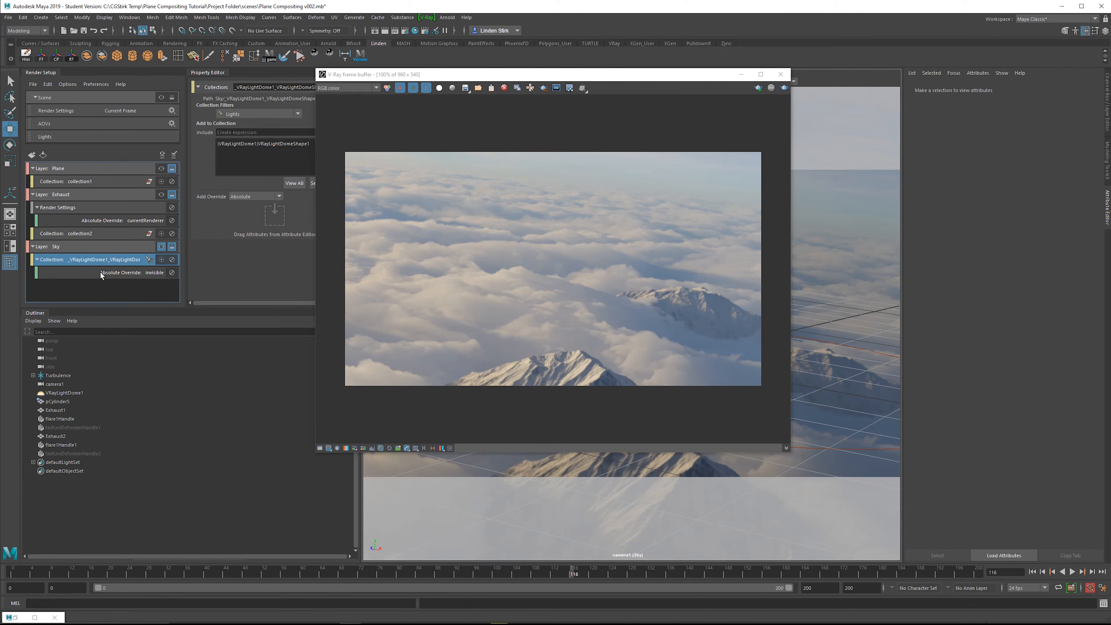
left_click(131, 274)
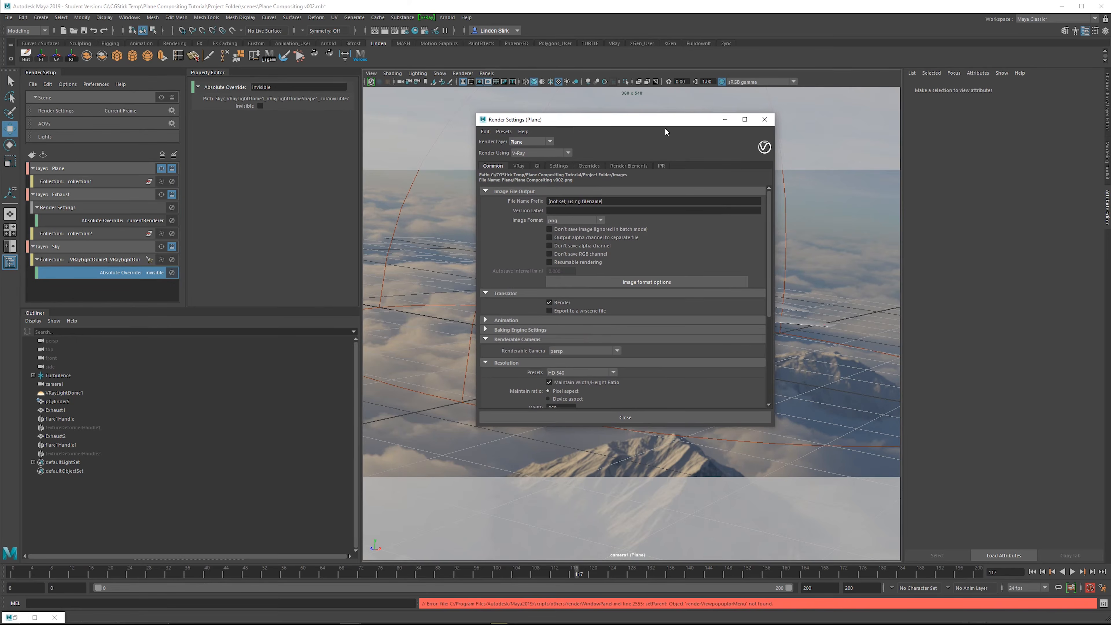
Step: Open the render settings with the Plane layer selected and start the file name prefix with <Version>/<Layer>/
left_click(771, 125)
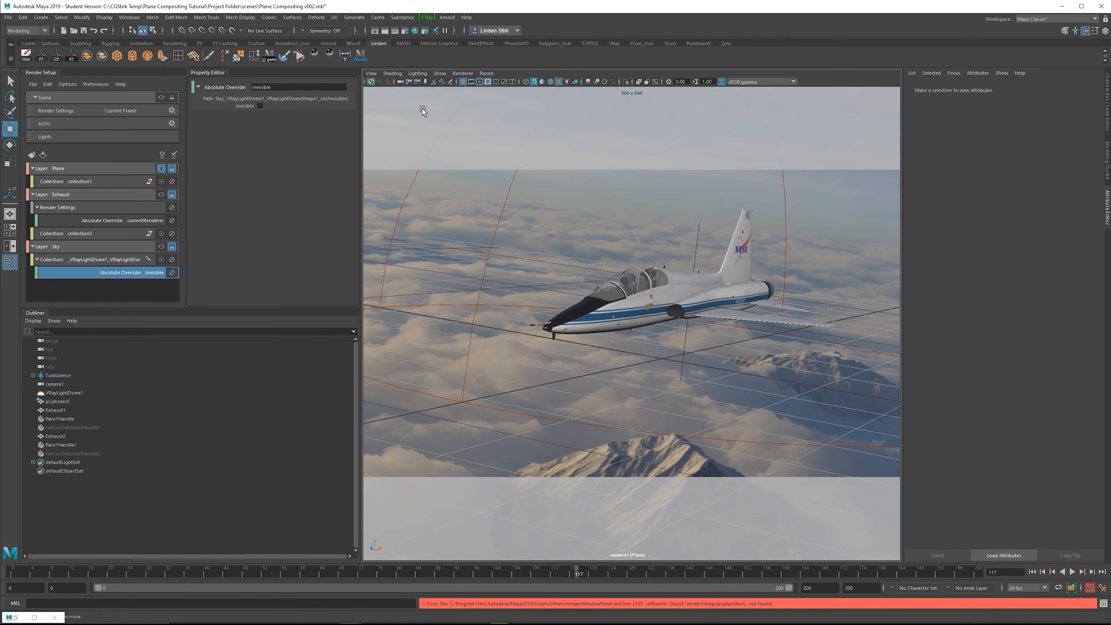
left_click(406, 30)
left_click_drag(698, 123, 656, 108)
left_click(155, 168)
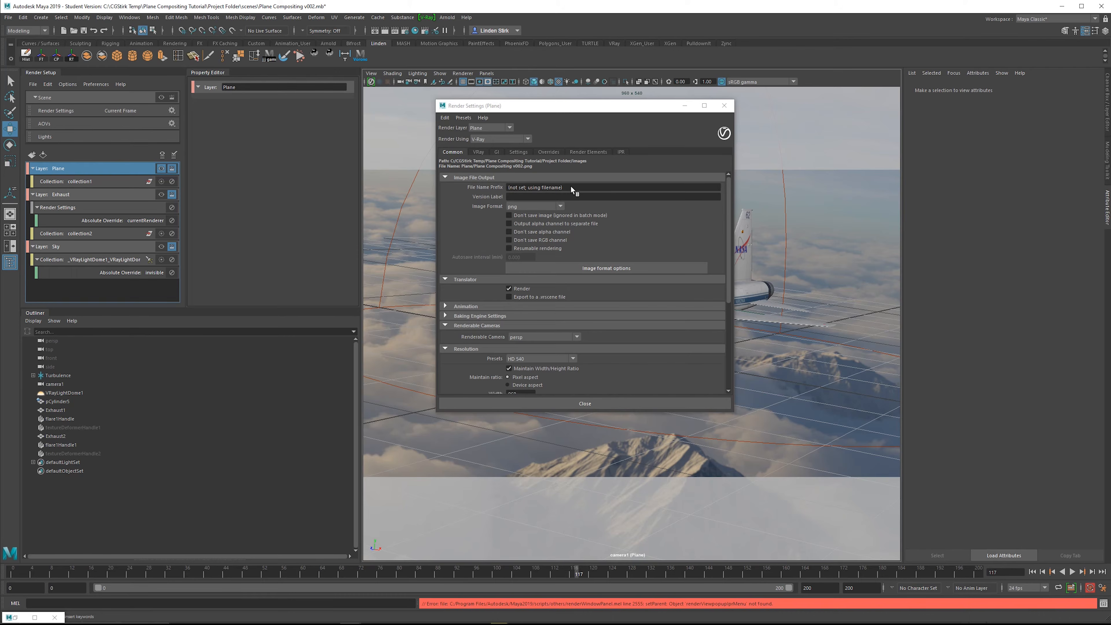
left_click_drag(571, 188, 468, 186)
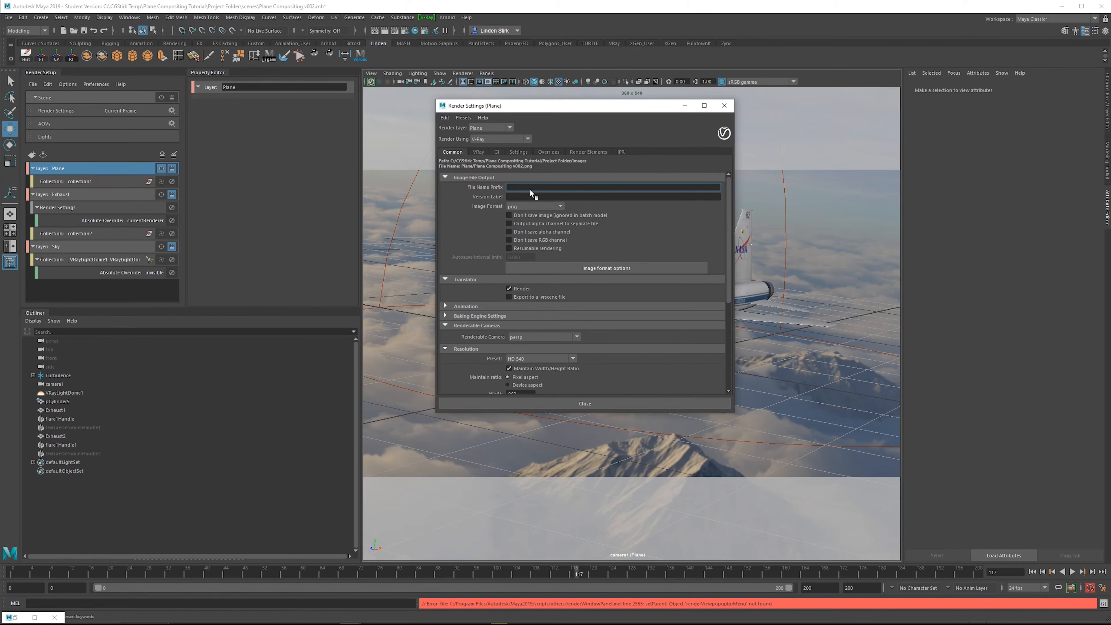
right_click(527, 188)
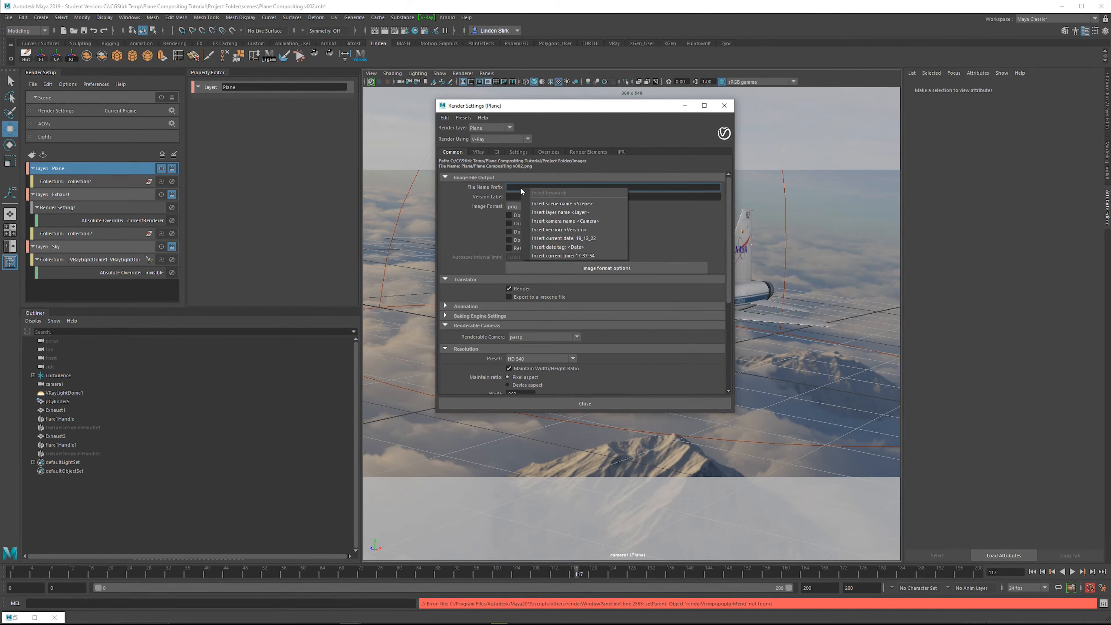
left_click(575, 231)
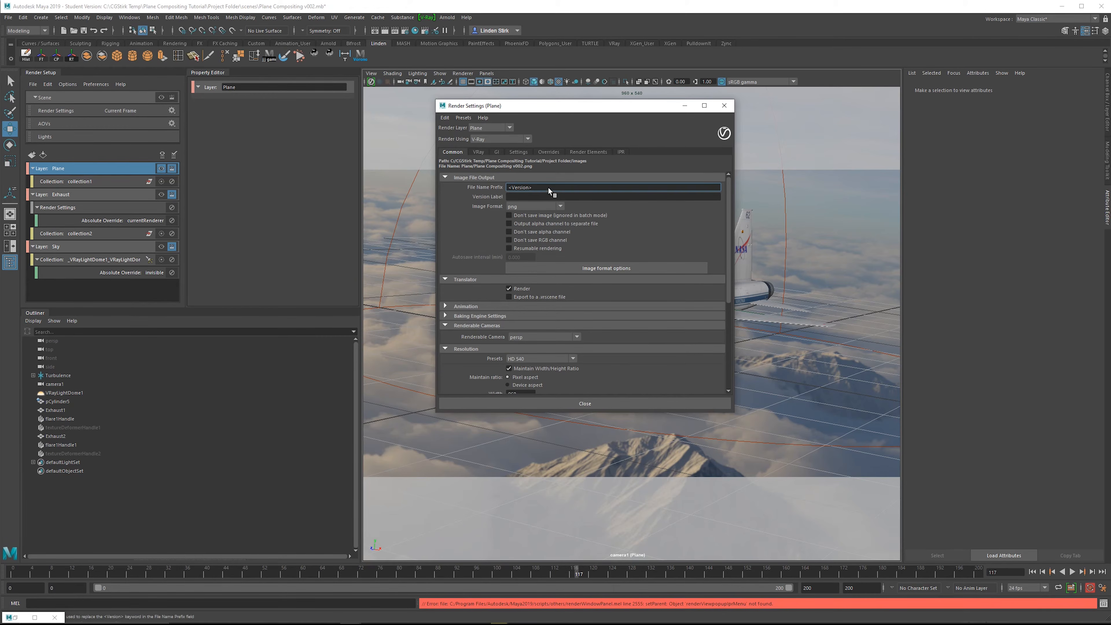
type("/")
right_click(549, 186)
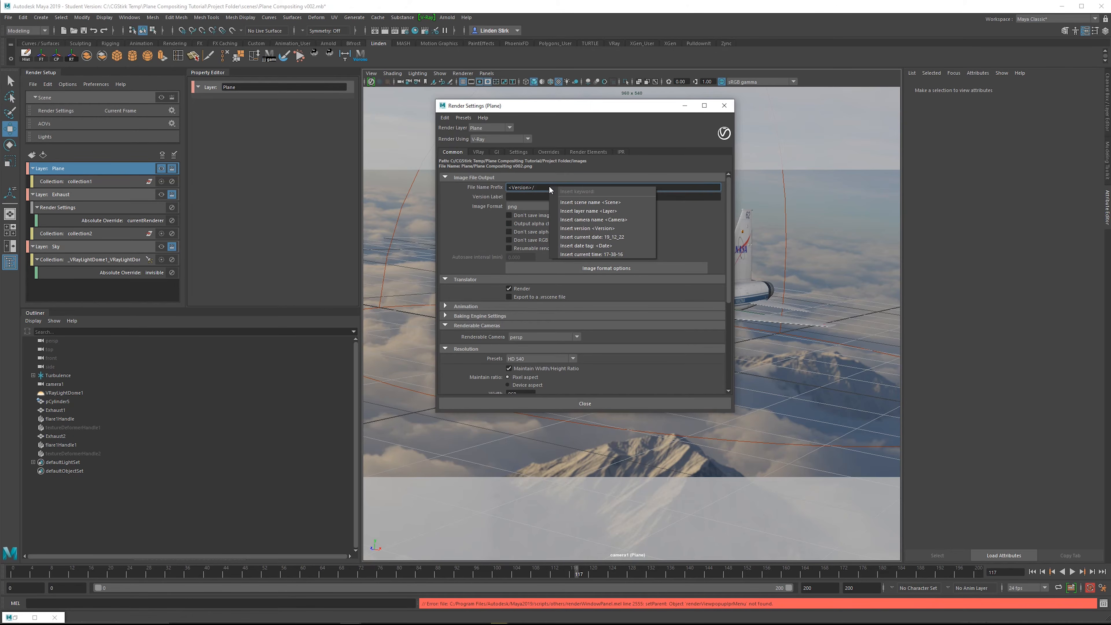
left_click(619, 211)
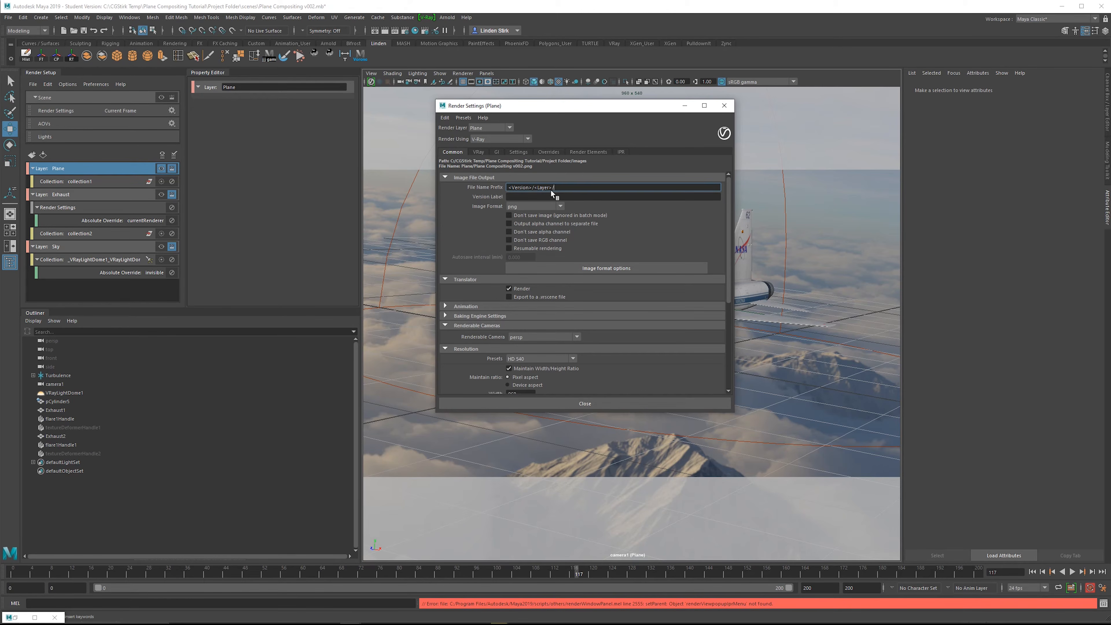
Step: Extend the file name prefix with <Layer>_<Version>, completing it as <Version>/<Layer>/<Layer>_<Version>
right_click(579, 187)
left_click(647, 212)
right_click(592, 188)
left_click(662, 225)
right_click(608, 187)
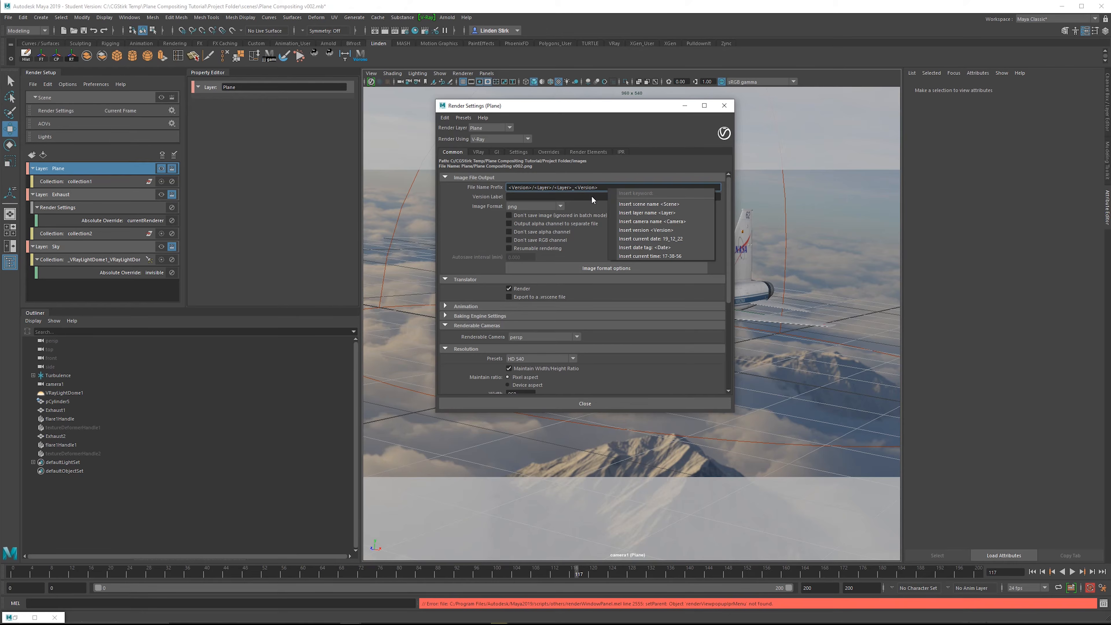
Step: Set the version label to v002 and the image format to exr (multichannel)
left_click(521, 196)
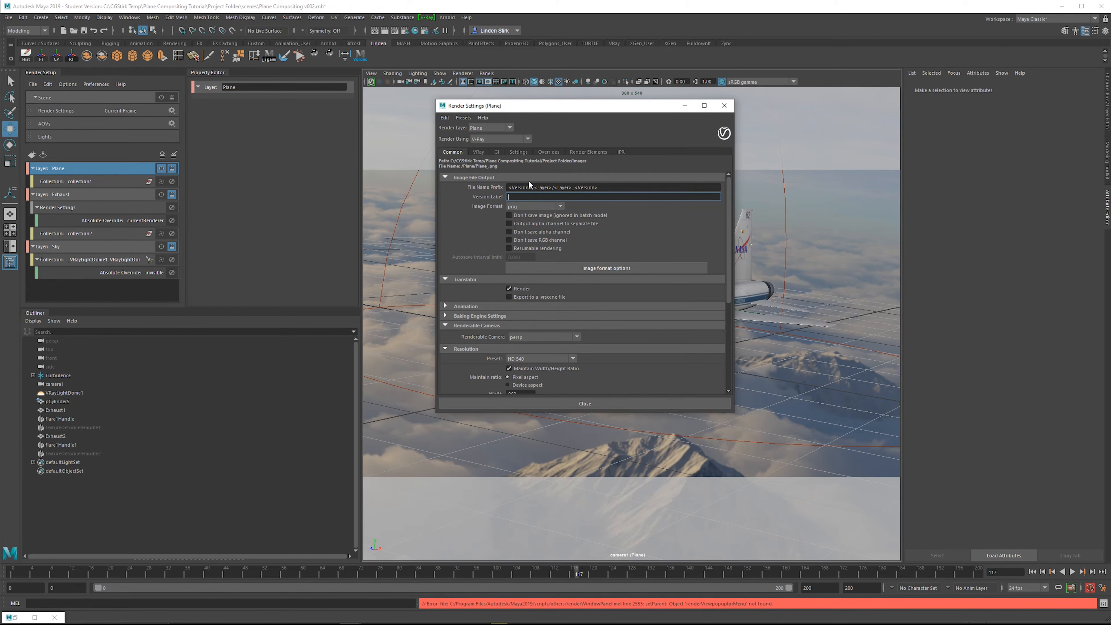
left_click(516, 202)
left_click(522, 209)
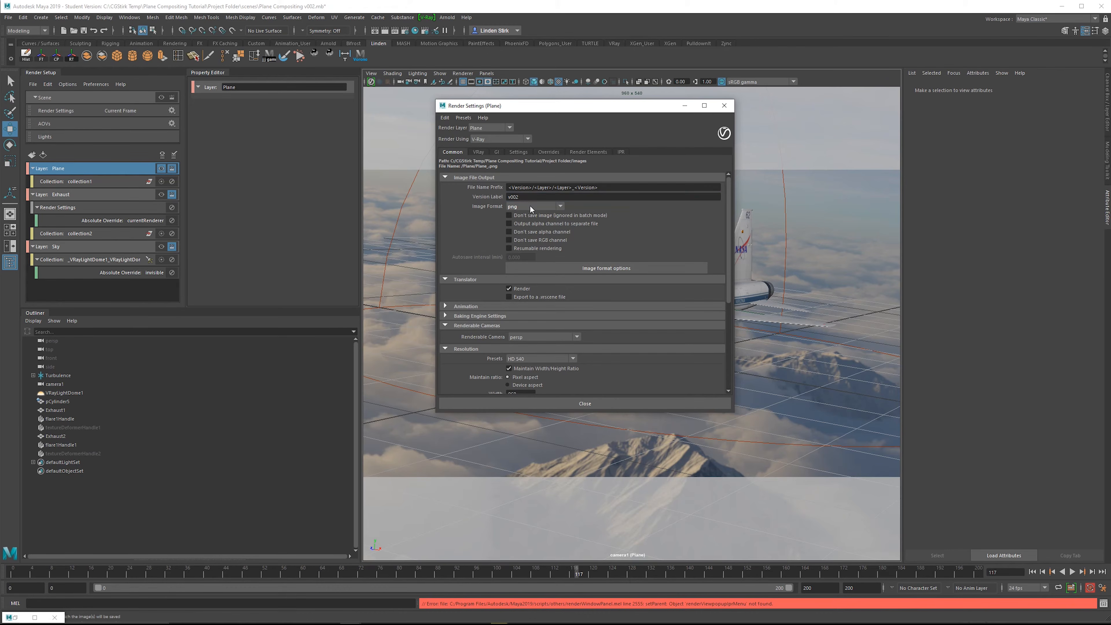
left_click(529, 205)
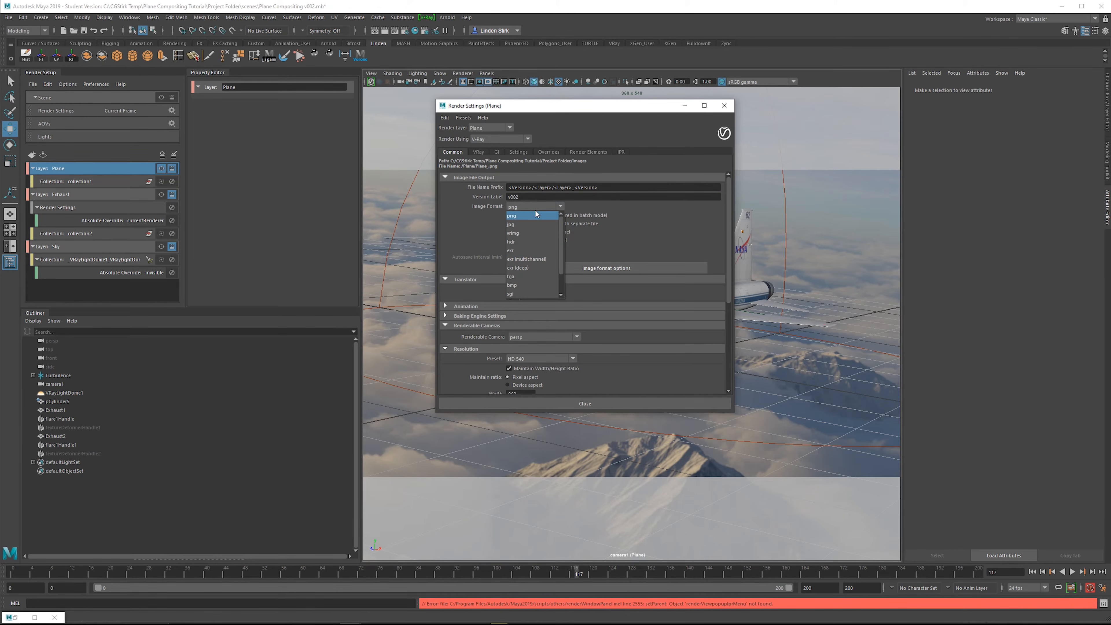
left_click(531, 260)
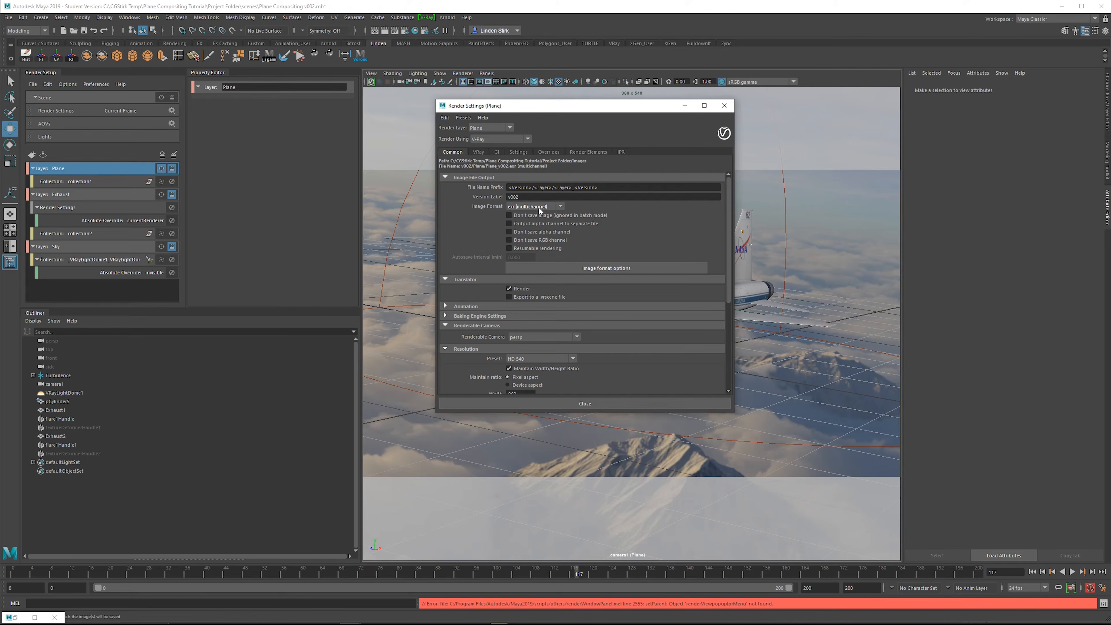
Step: Review the OpenEXR bits per channel choices in the image format options, keeping 16 bits (half-float)
left_click(582, 269)
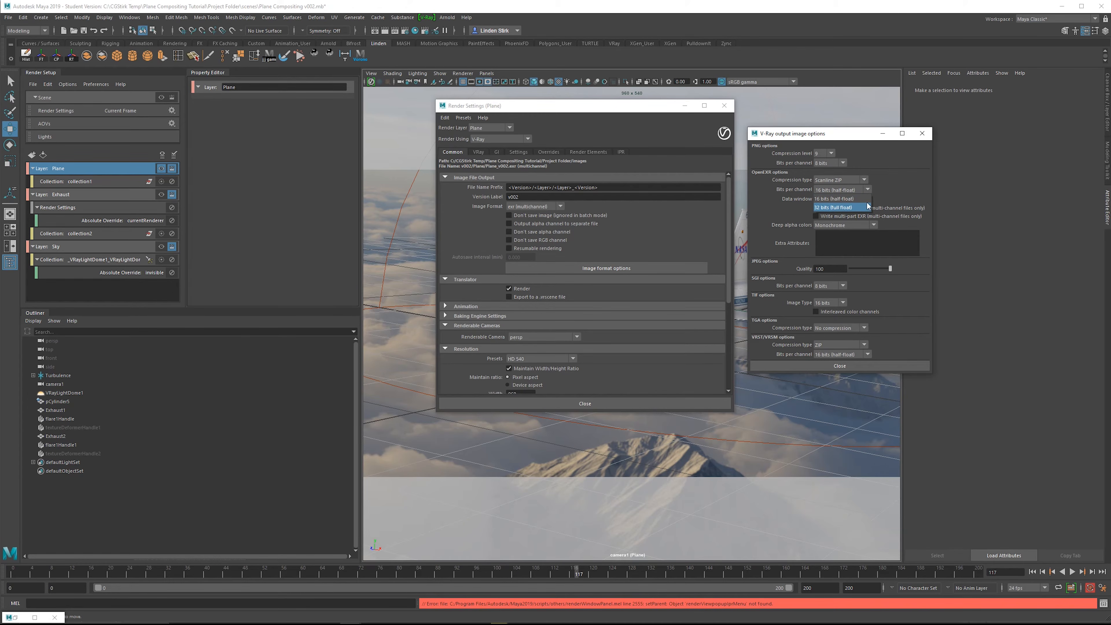
left_click(880, 188)
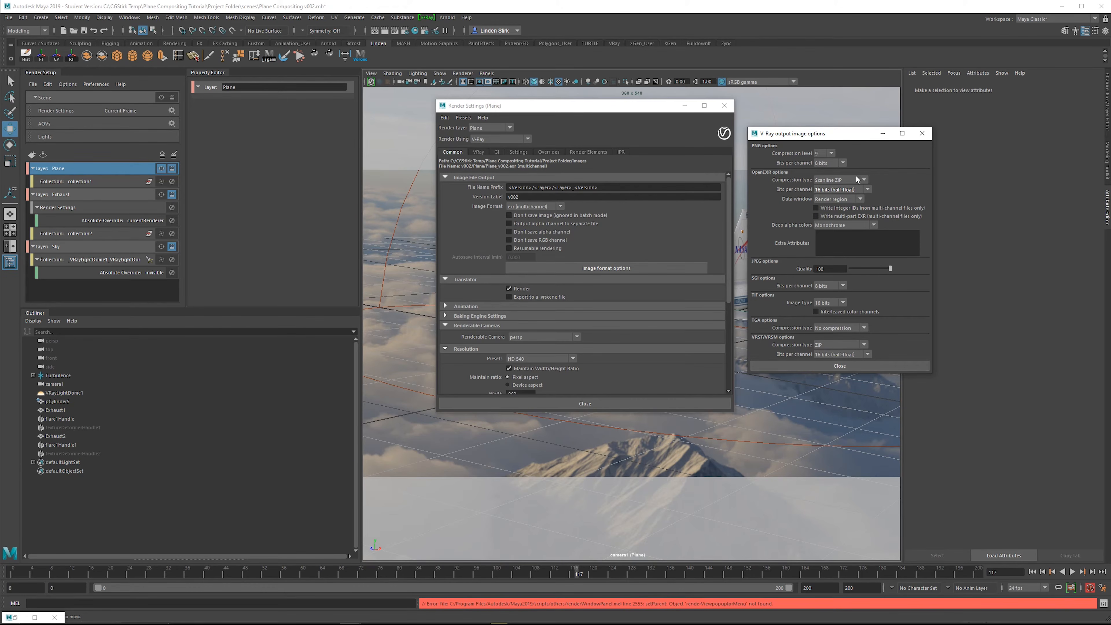
left_click(849, 366)
Step: Enable Standard animation with an end frame of 200 and render the animation only in batch mode
scroll(692, 241, "down", 3)
left_click(698, 232)
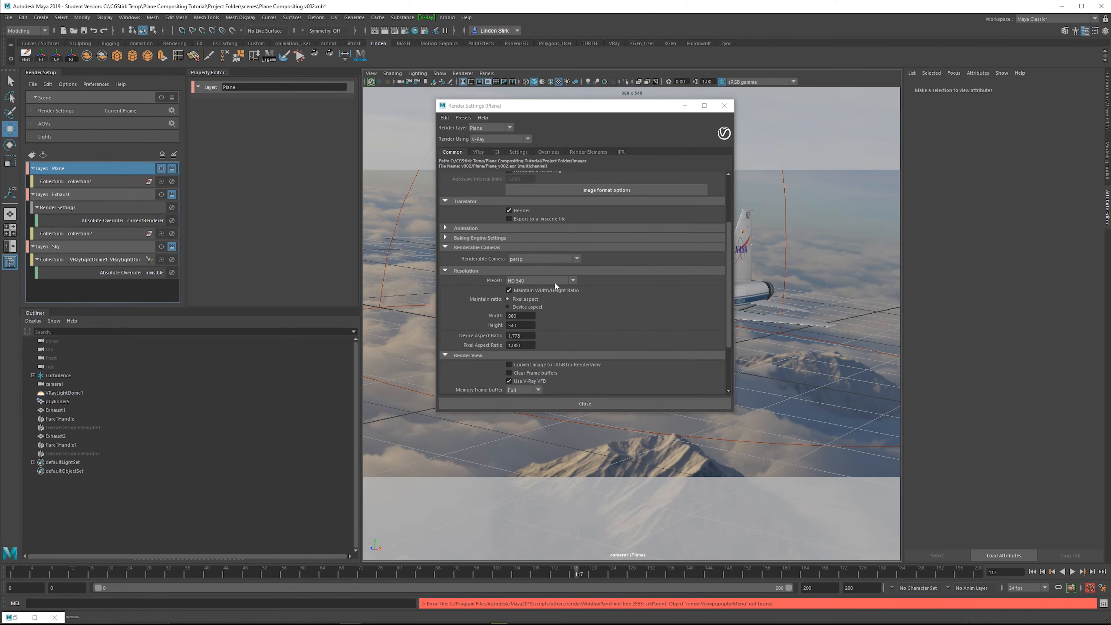
left_click(538, 238)
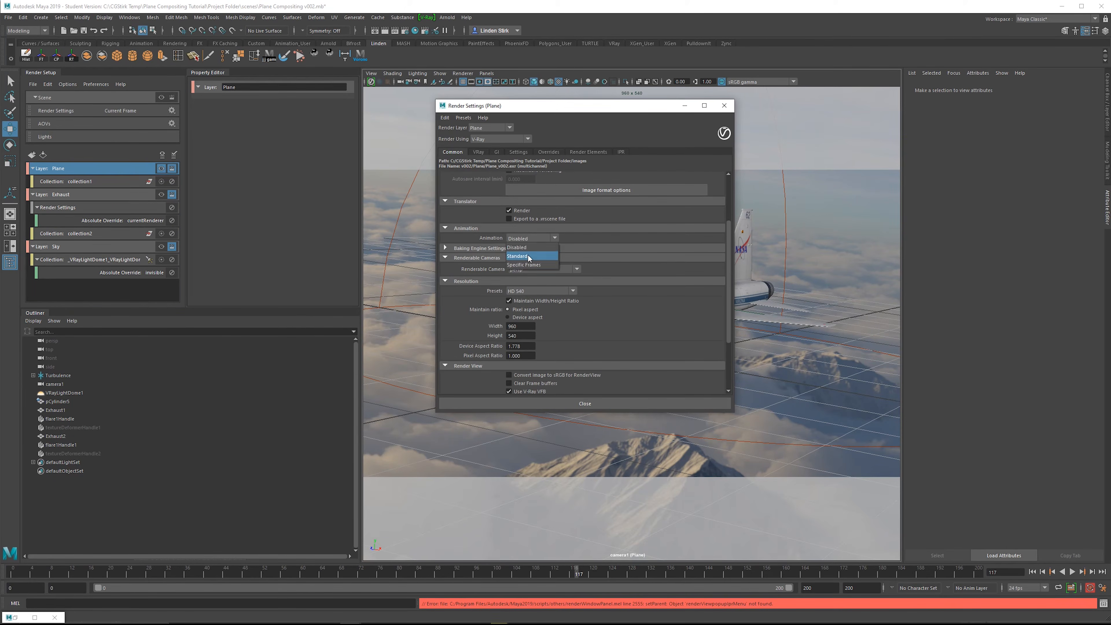
left_click(532, 255)
left_click_drag(527, 265, 496, 264)
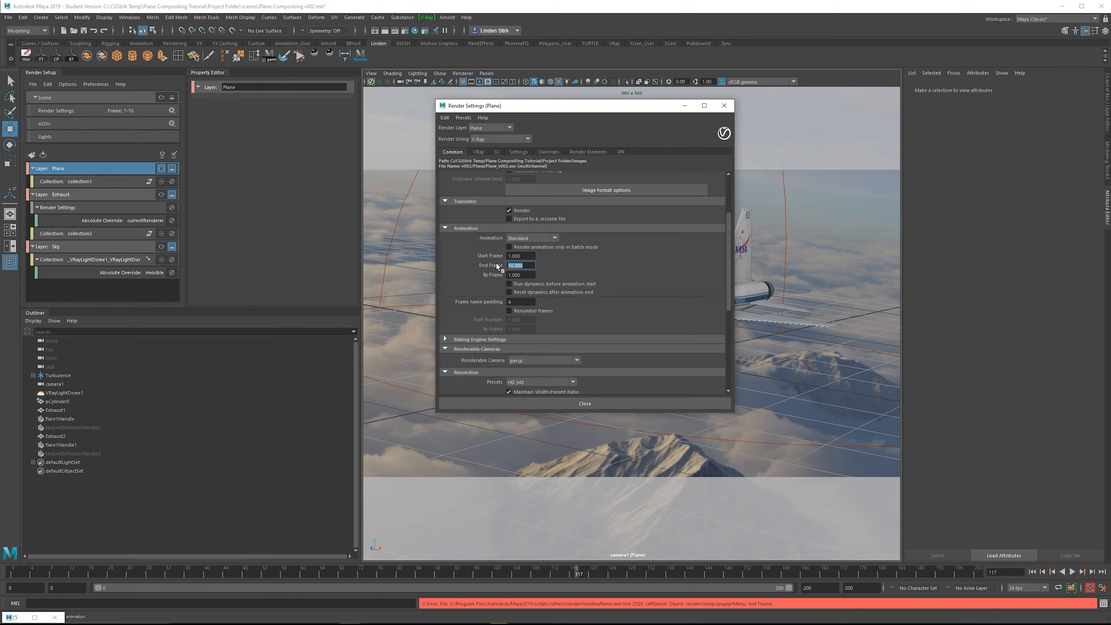
type("200")
key("Return")
Step: Set the renderable camera to camera1 and the resolution preset to HD 1080
scroll(691, 311, "down", 2)
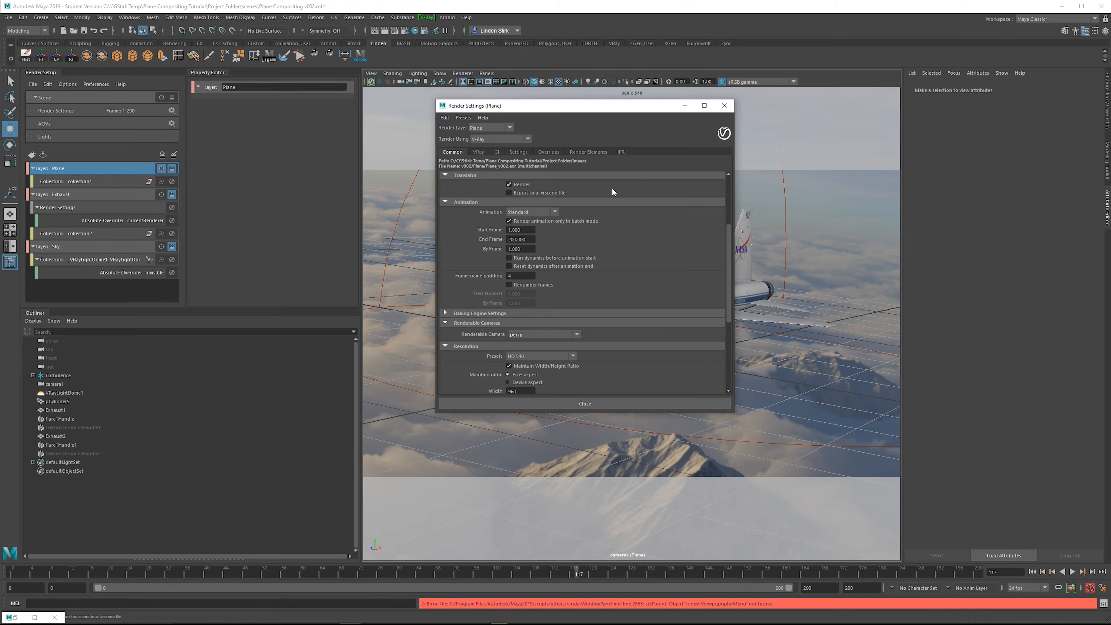
left_click(550, 334)
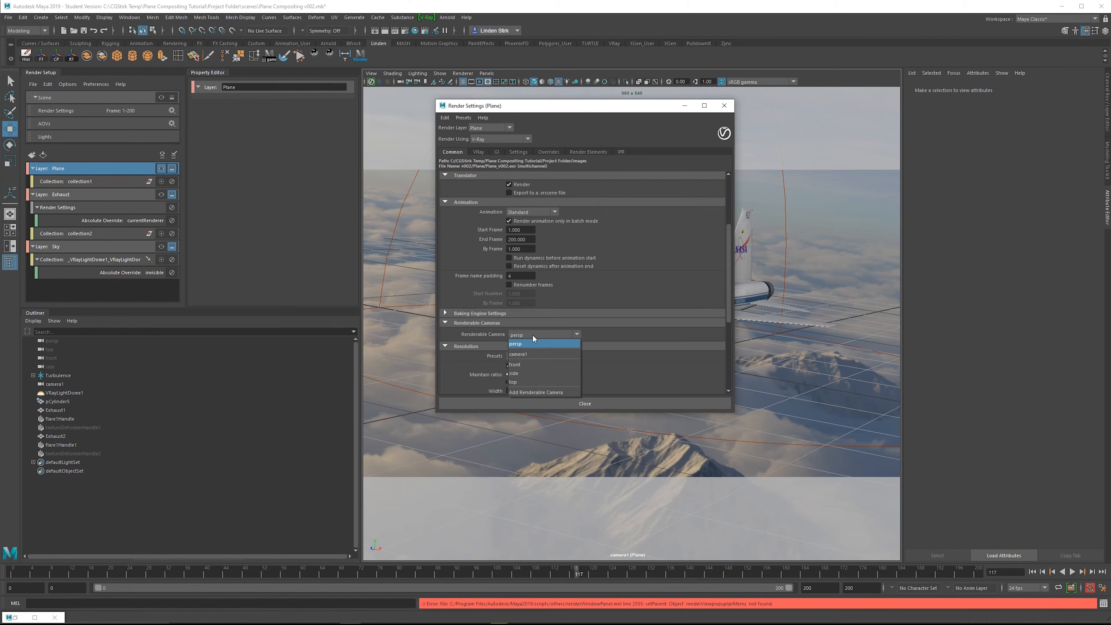
left_click(529, 355)
left_click_drag(729, 281, 729, 287)
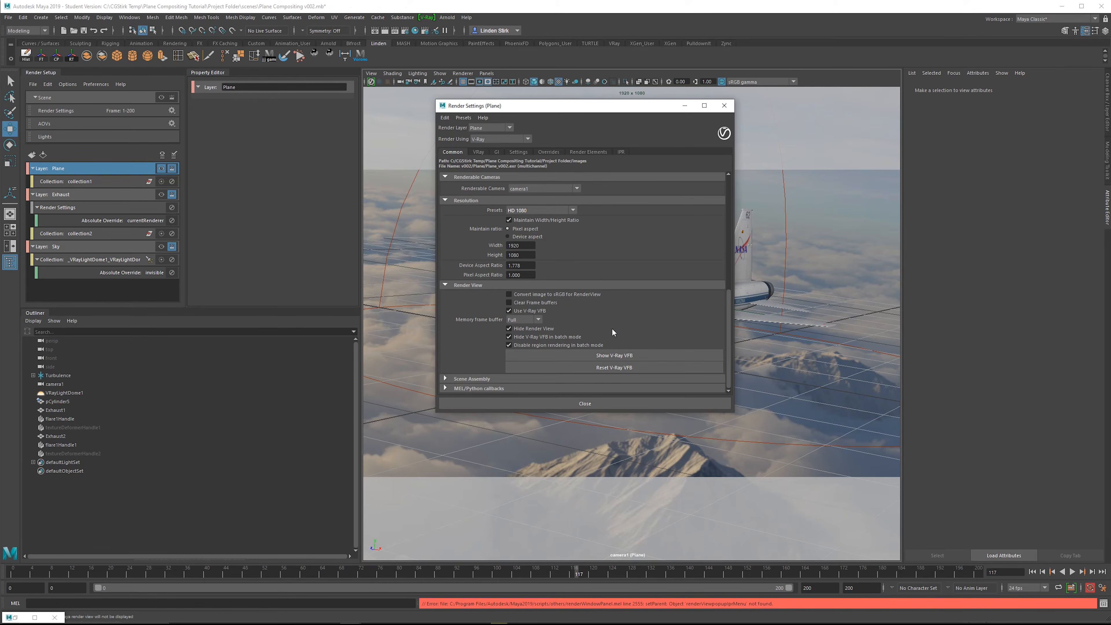
Step: Review the Bucket and Progressive sampler types in V-Ray's image sampler settings
scroll(612, 327, "up", 3)
left_click(479, 152)
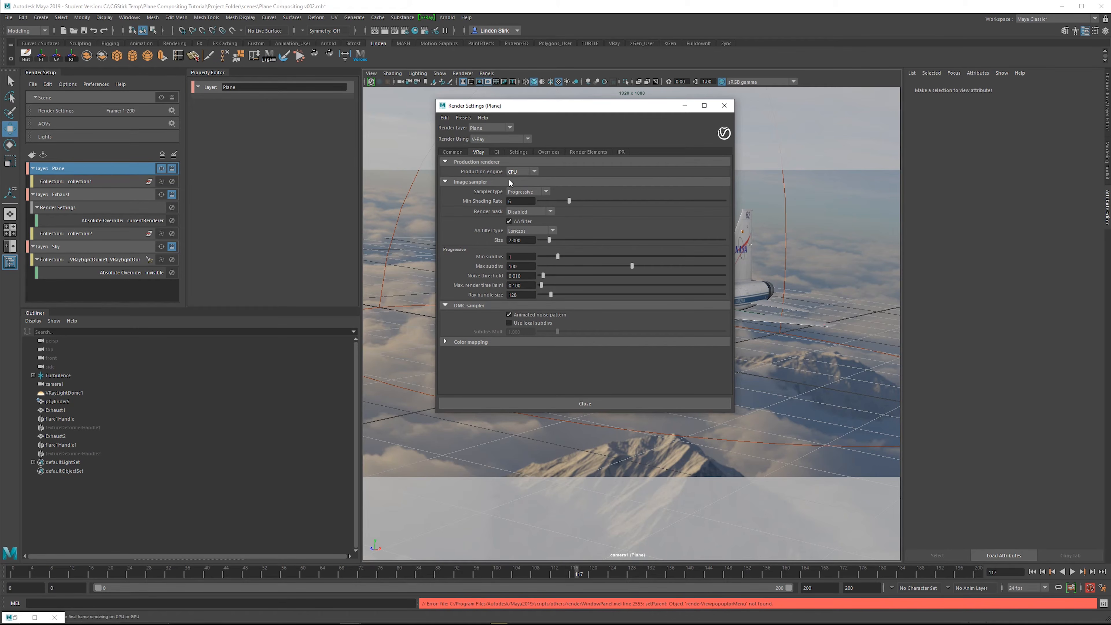
left_click(519, 192)
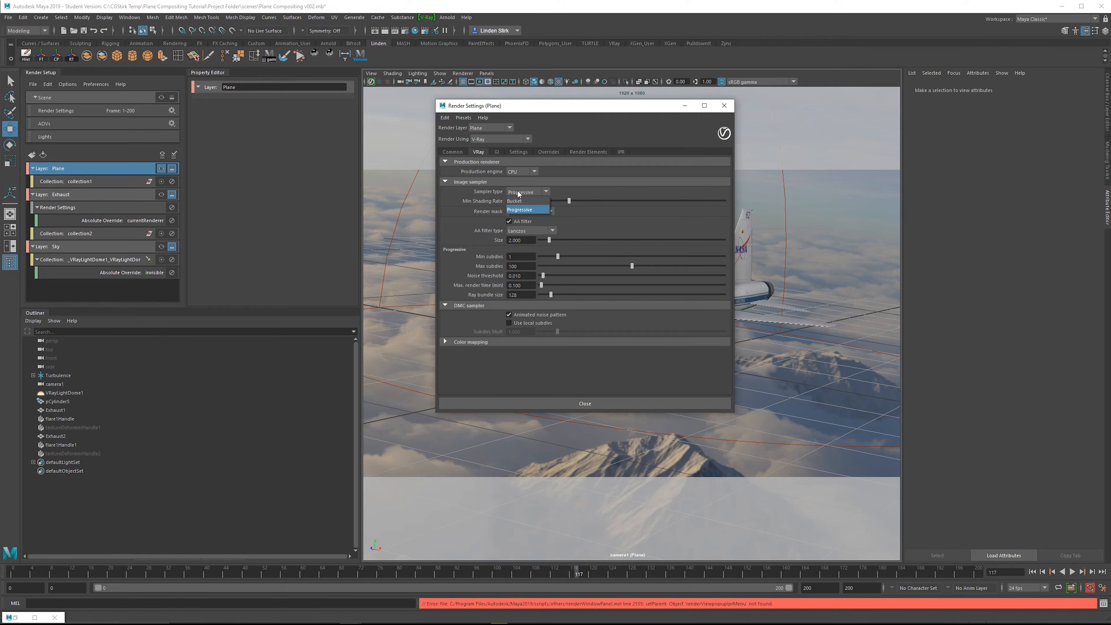
left_click(519, 194)
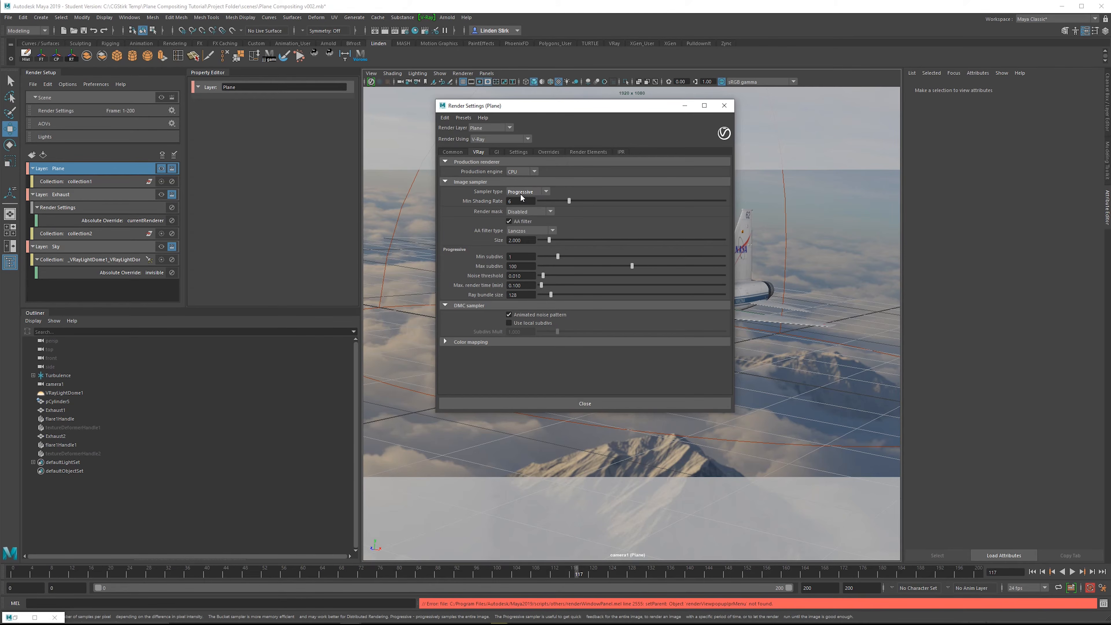
left_click(521, 195)
left_click(521, 203)
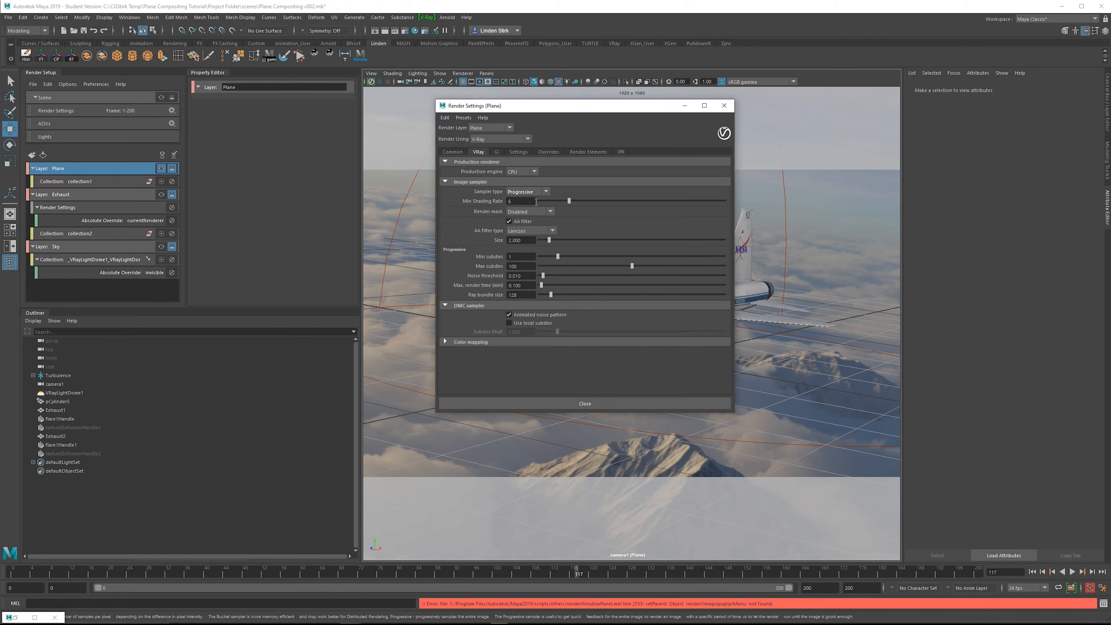
left_click(525, 285)
left_click_drag(514, 285, 523, 285)
left_click_drag(523, 287, 509, 288)
left_click(523, 287)
Step: Set the V-Ray color mapping mode to "Don't affect colors, only adaptation"
left_click(466, 342)
scroll(478, 342, "down", 1)
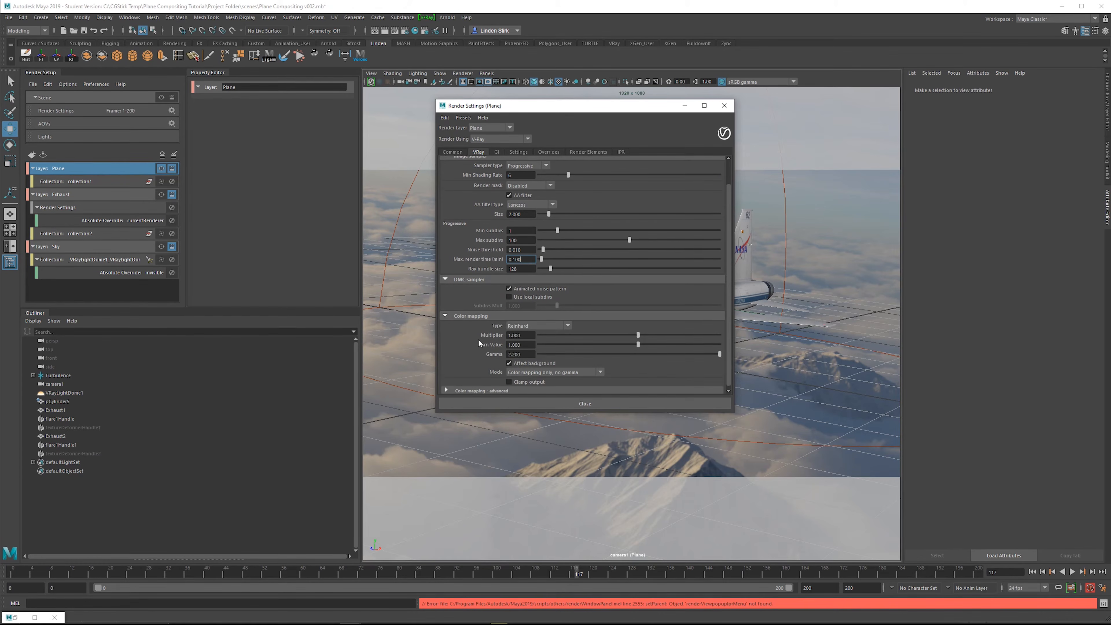
scroll(475, 335, "down", 1)
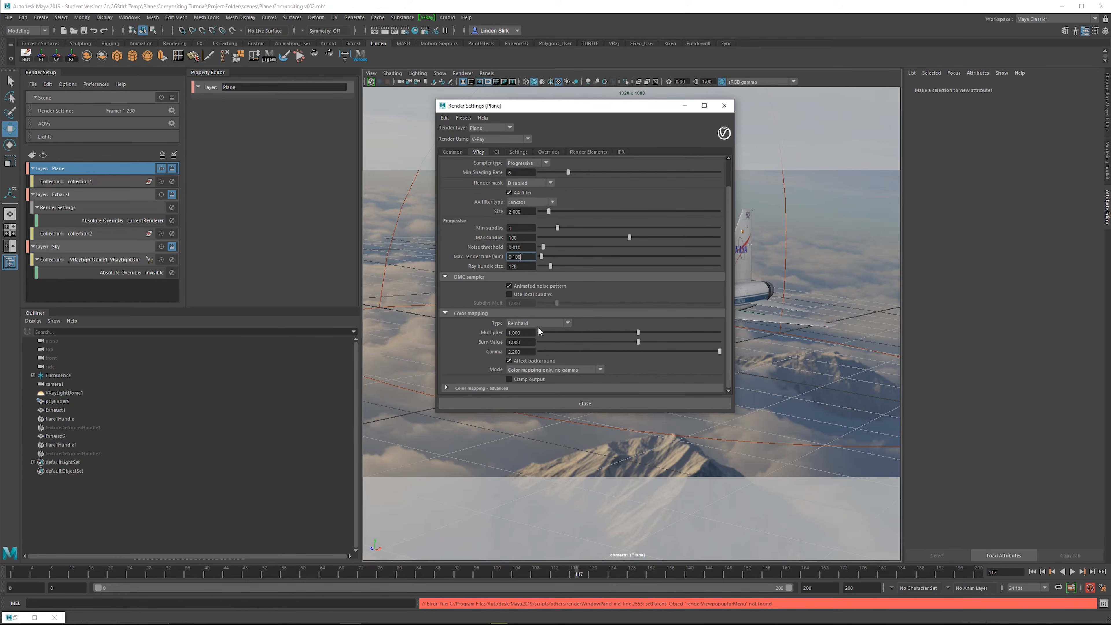
left_click(531, 370)
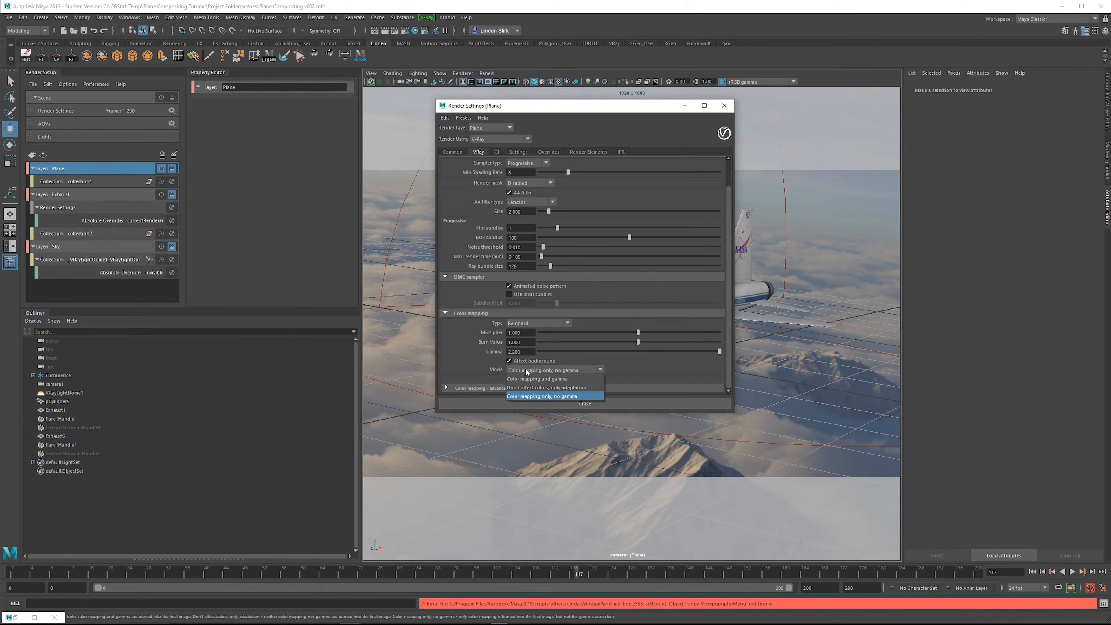
left_click(577, 388)
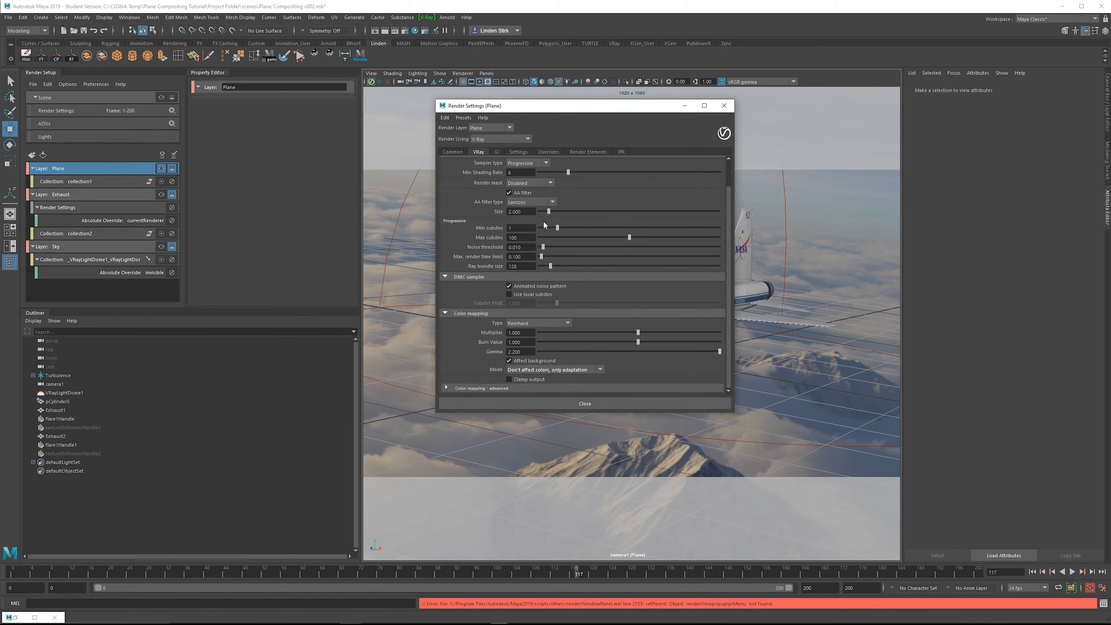
Step: Enable the unchecked GI caustics option and turn on motion blur in the camera overrides
left_click(496, 151)
left_click(509, 187)
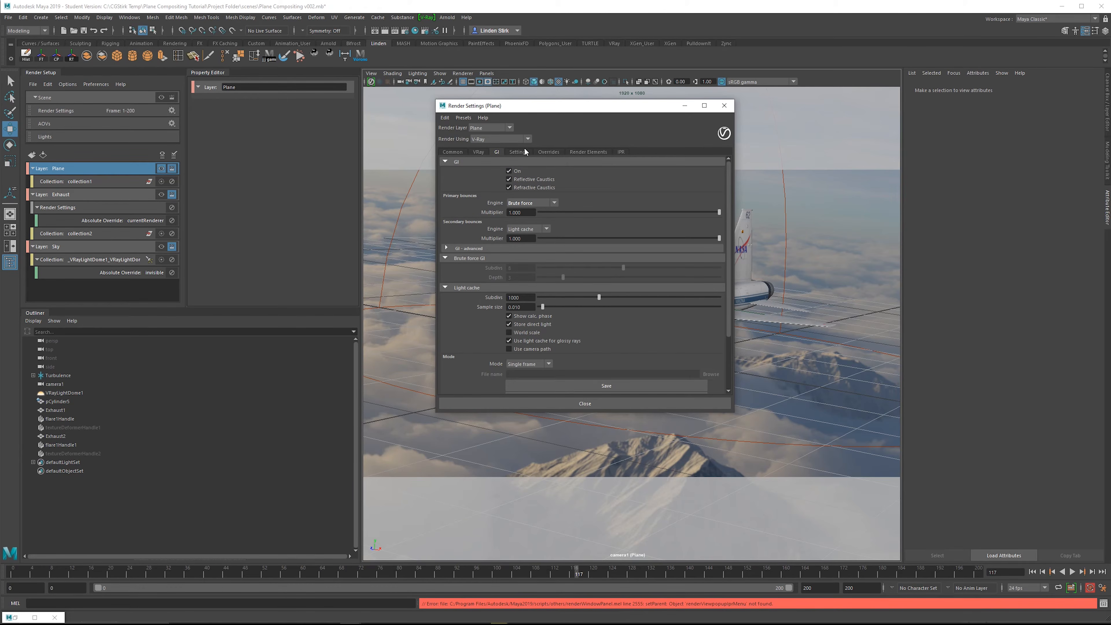
left_click(556, 154)
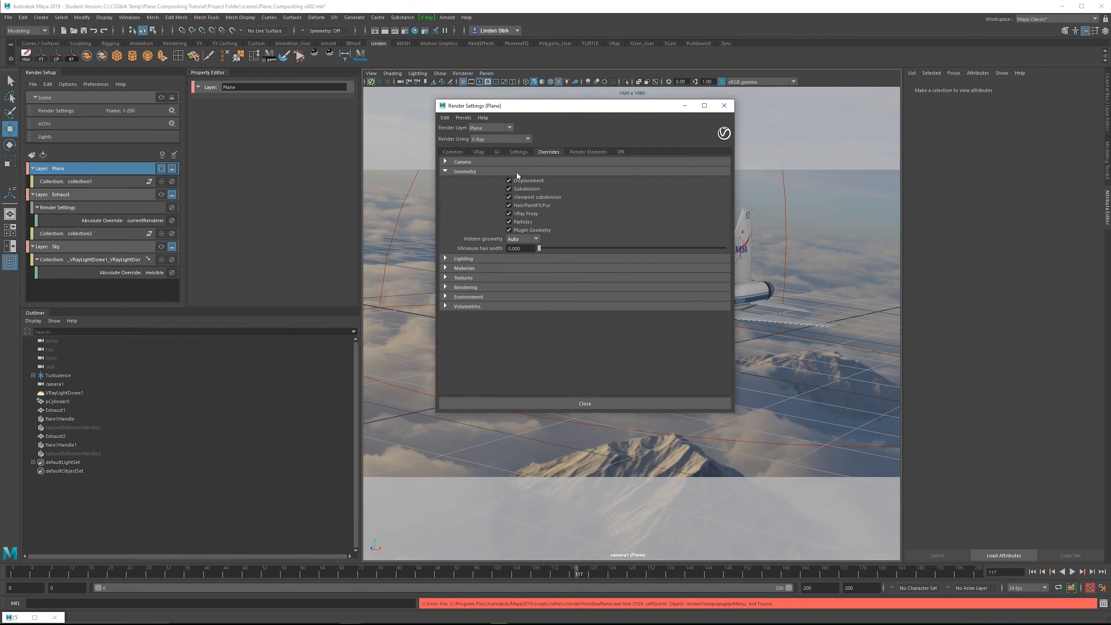
left_click(483, 162)
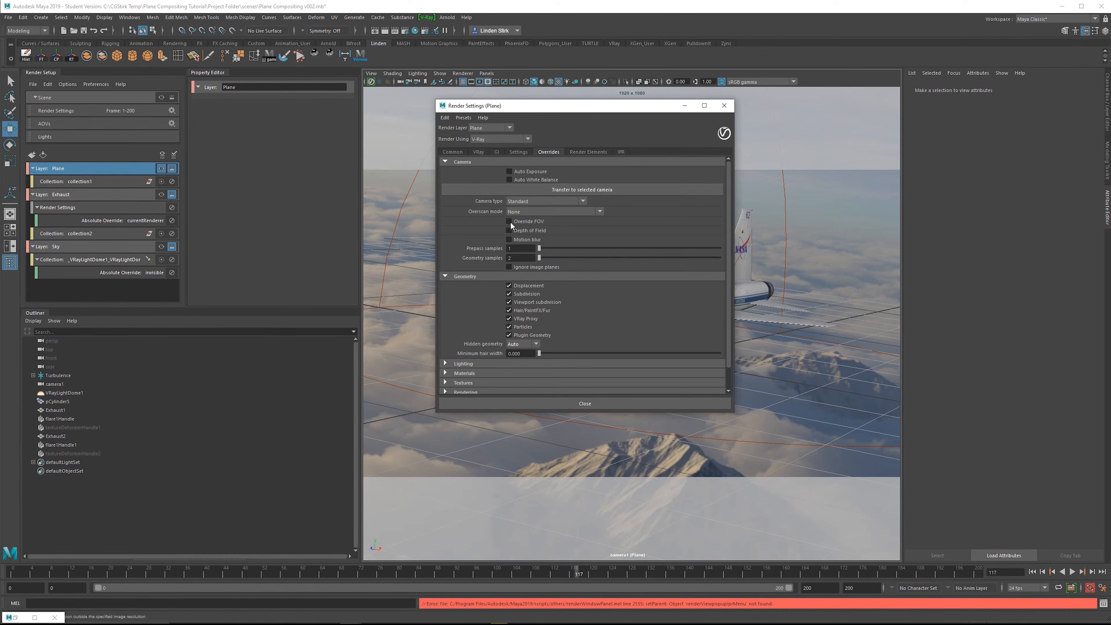
left_click(526, 240)
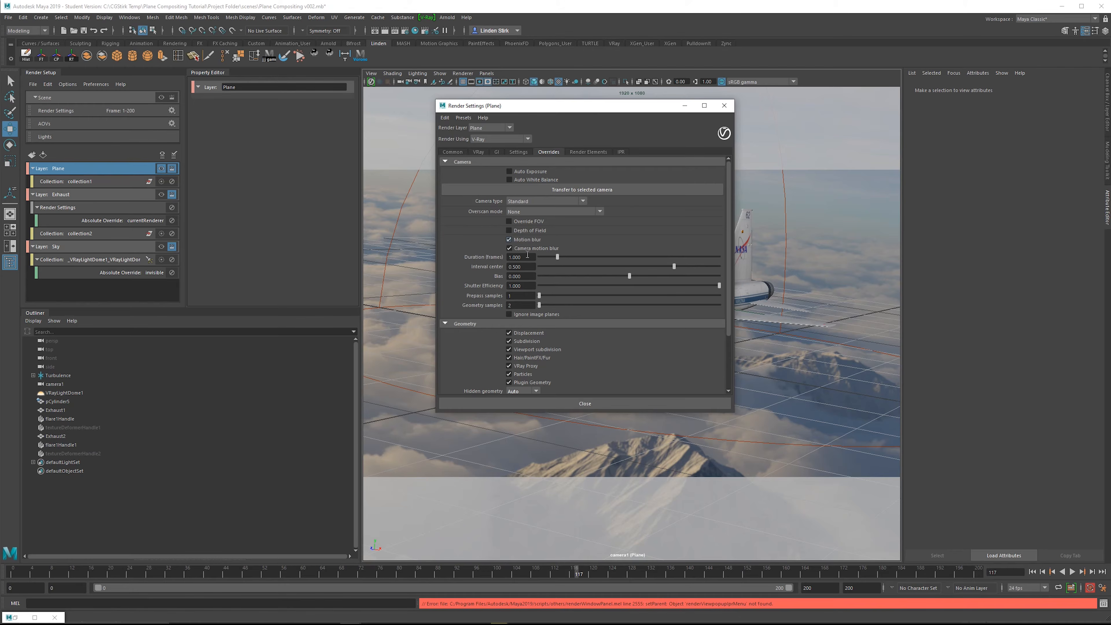
scroll(547, 280, "down", 3)
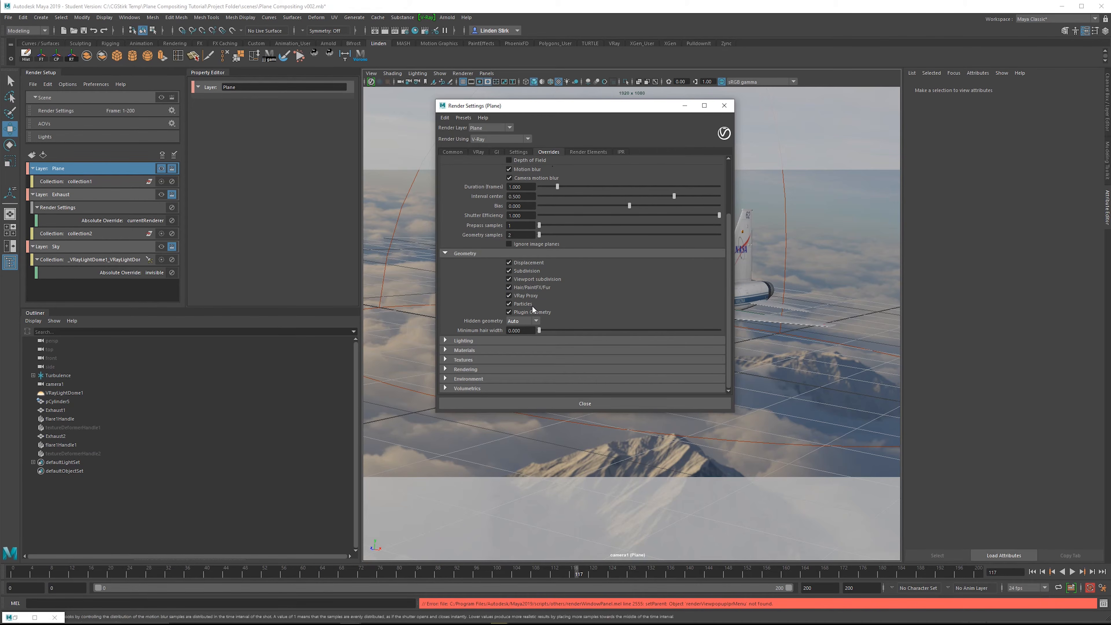
Step: Test-render the Plane layer, inspecting the cockpit glass up close, and expand the Environment overrides
left_click_drag(554, 113, 207, 93)
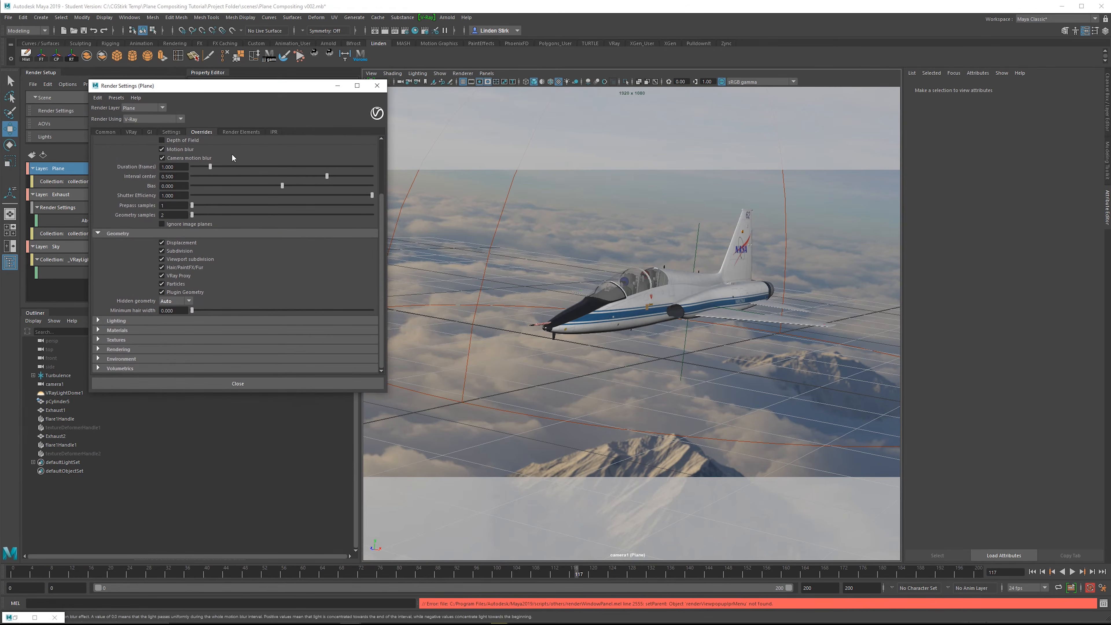
left_click(387, 30)
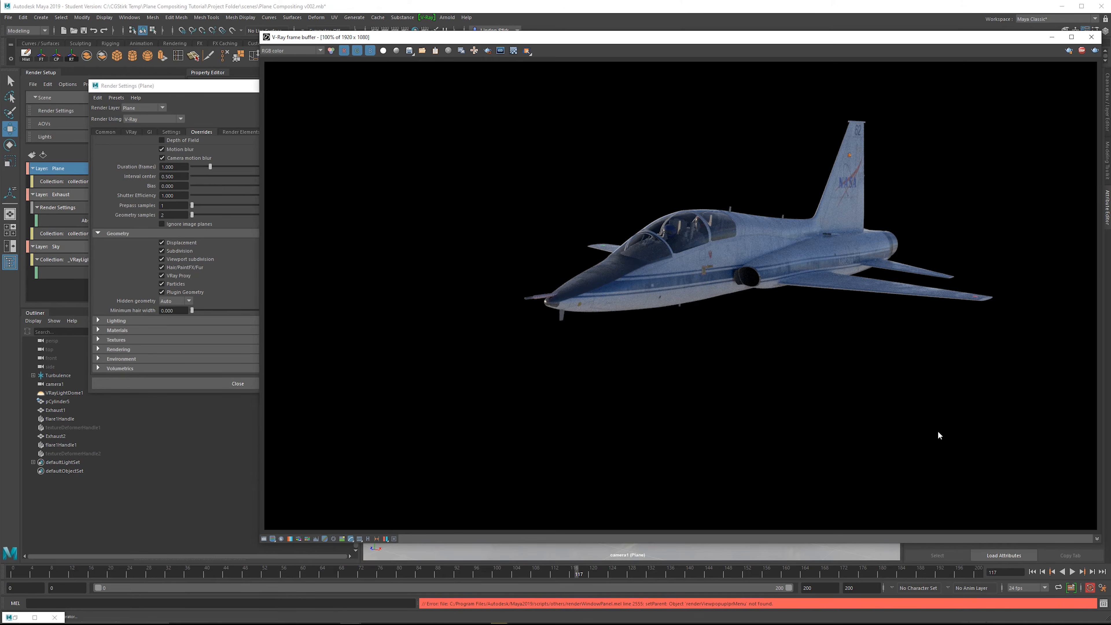
scroll(789, 324, "up", 2)
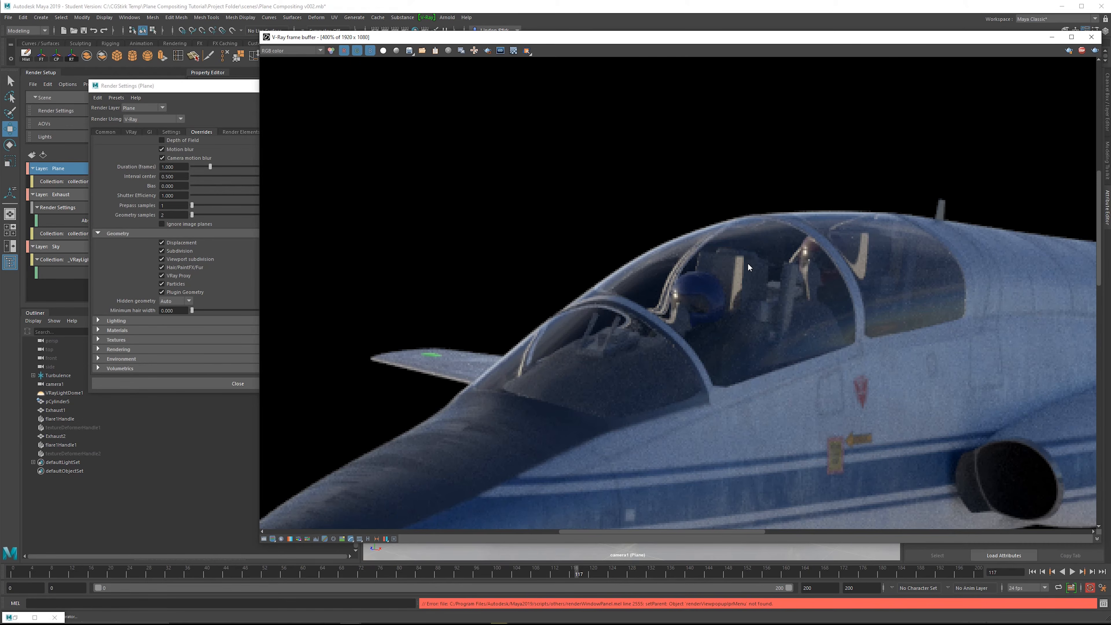
middle_click_drag(750, 234, 707, 193)
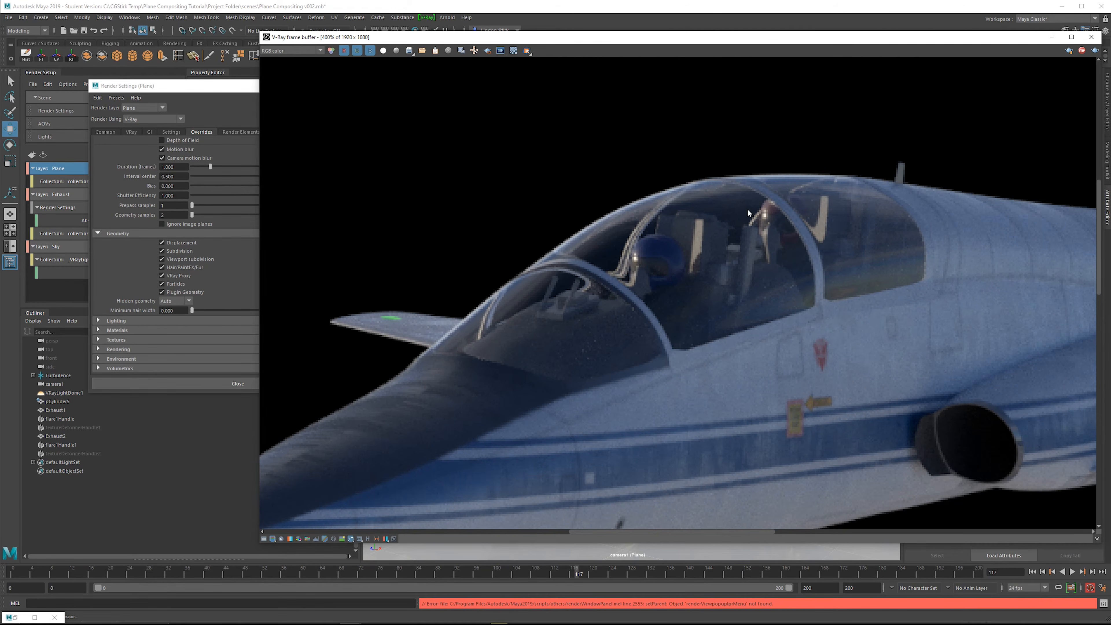
left_click_drag(218, 90, 193, 76)
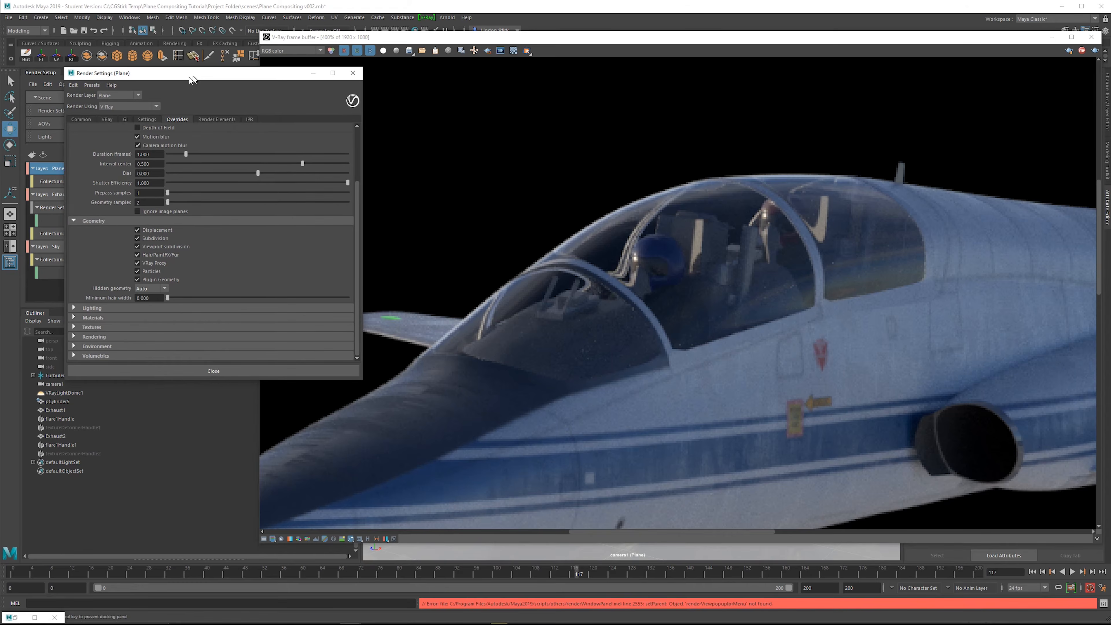
left_click(116, 346)
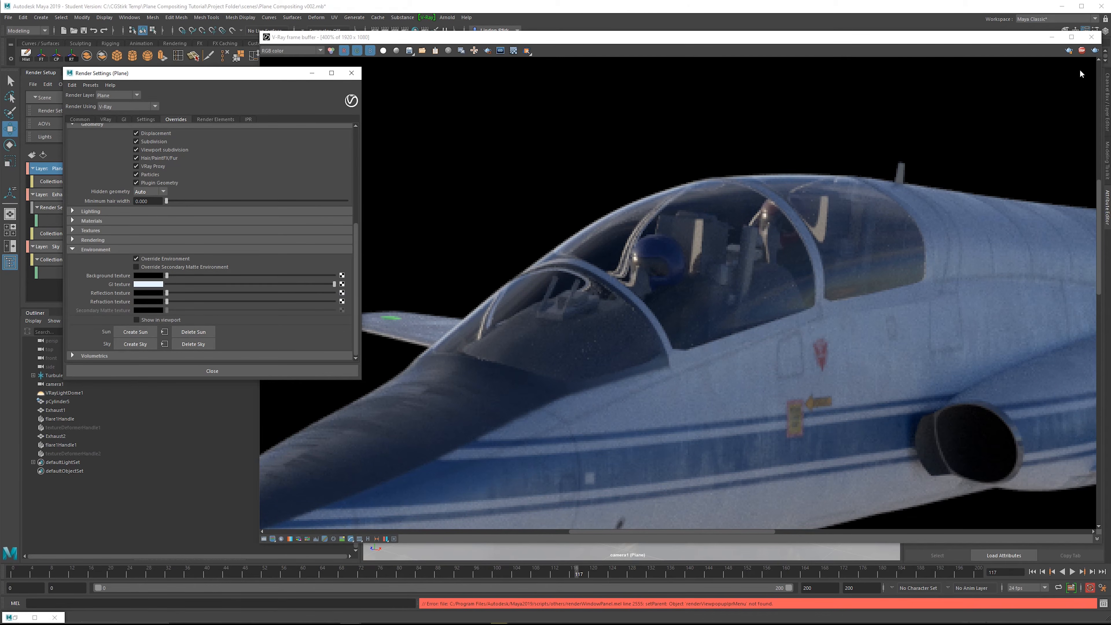
left_click(1068, 51)
Step: Open the file texture feeding VRayLightDome1's dome texture and rename it Sky_HDR
left_click_drag(912, 41, 2, 101)
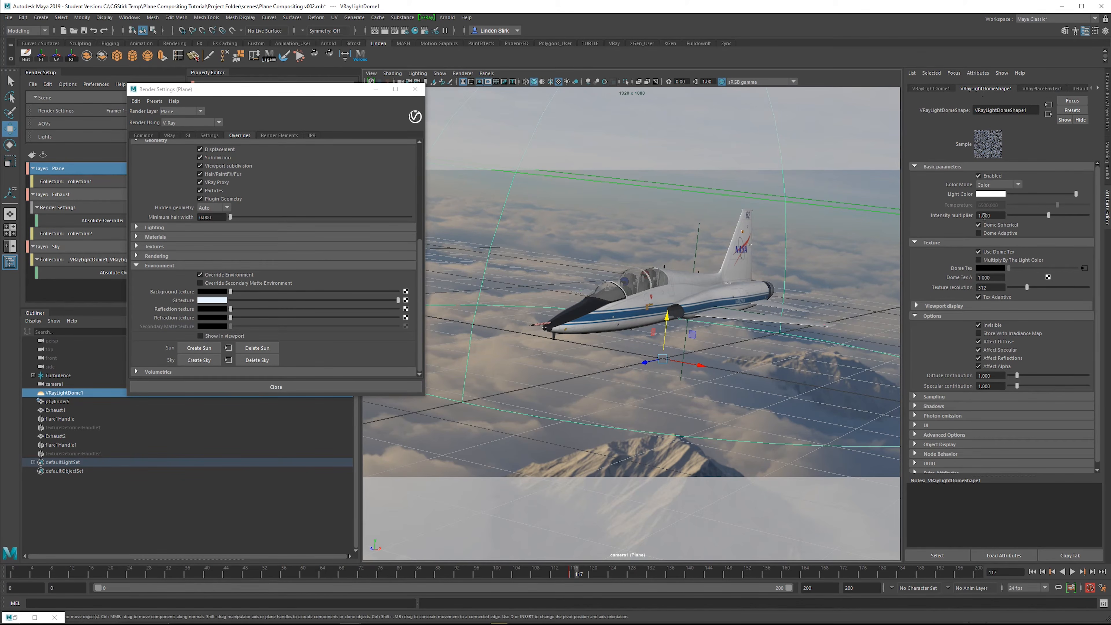
left_click(1084, 268)
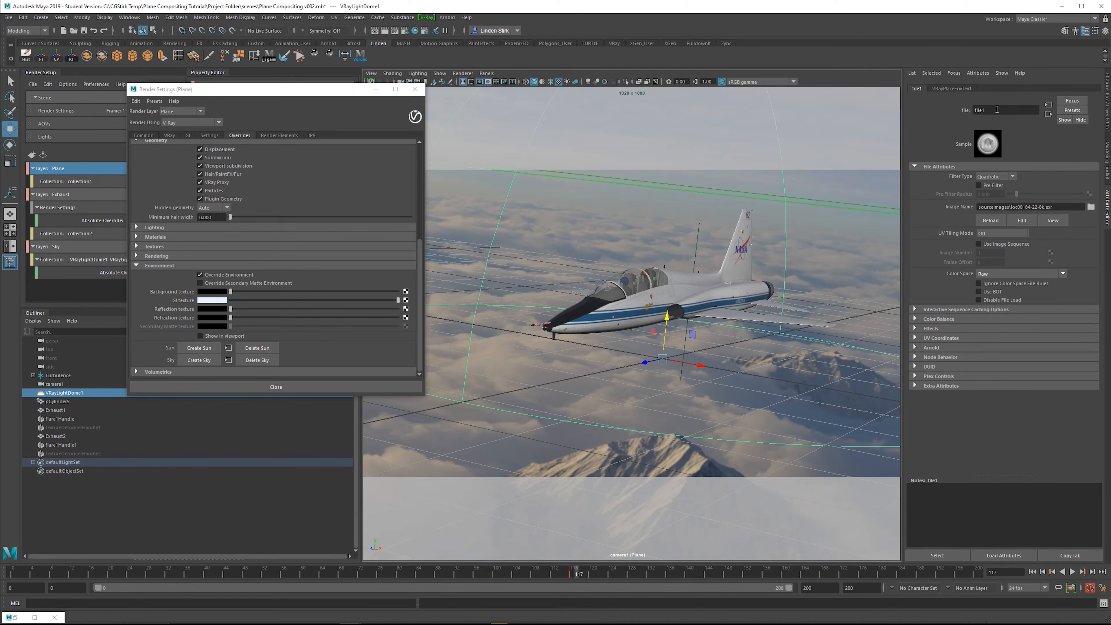
left_click_drag(996, 109, 948, 113)
type("Sky1")
key("Return")
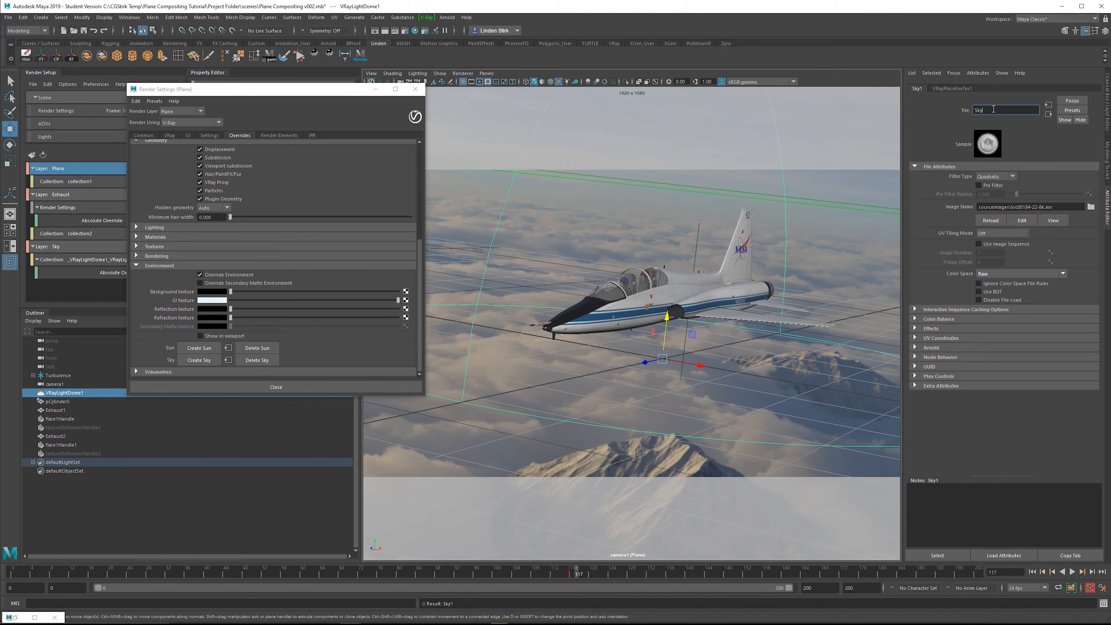
key("Return")
Step: Connect the Sky_HDR texture from the Hypershade to the environment override's refraction texture
left_click(415, 30)
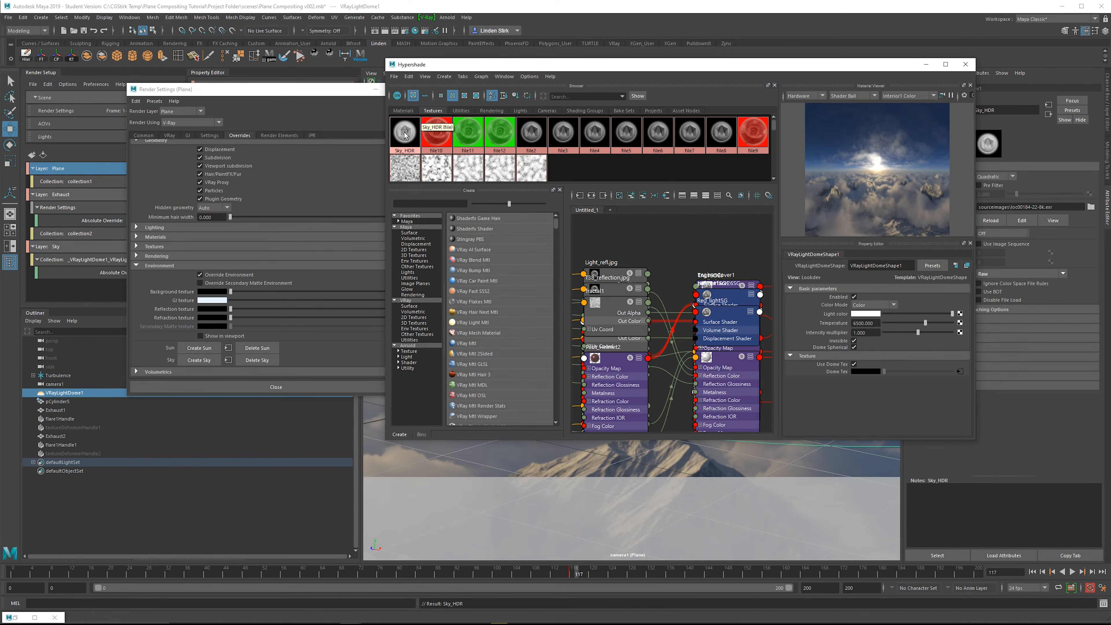
left_click_drag(431, 64, 512, 62)
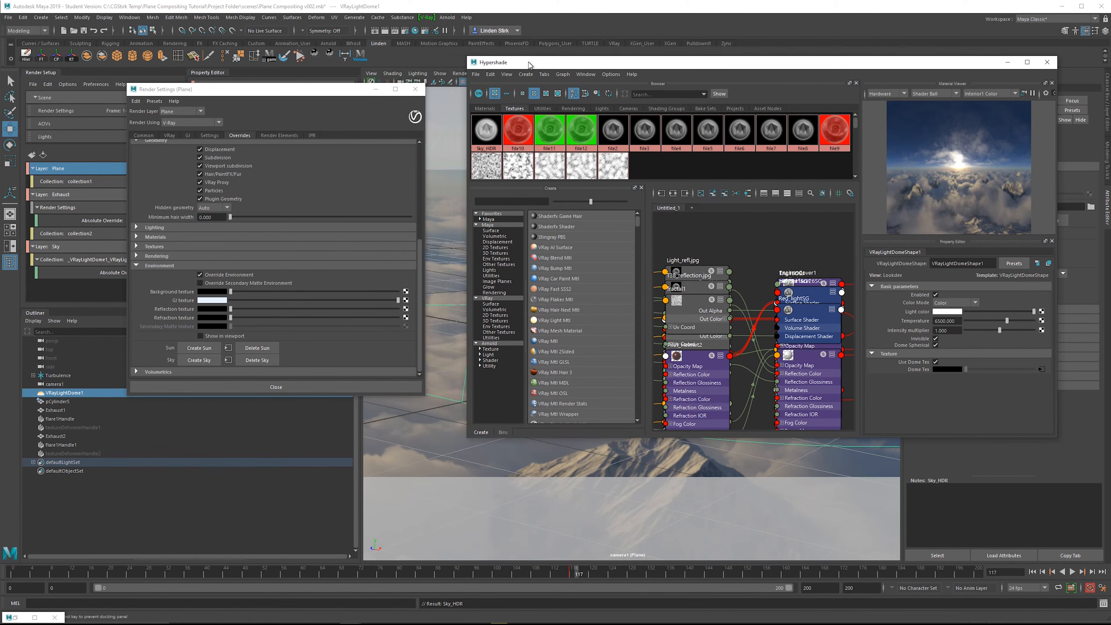
left_click(485, 129)
middle_click_drag(484, 128, 173, 313)
left_click(1007, 62)
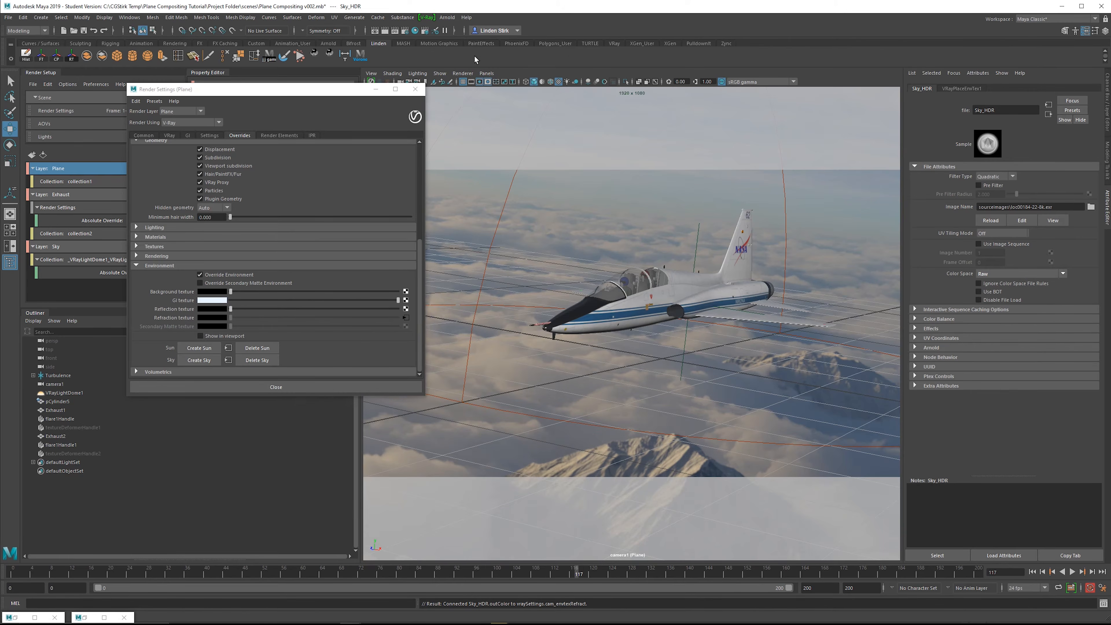
Step: Re-render the Plane layer to check the sky refractions in the cockpit glass, then stop the render and put the frame buffer away
left_click_drag(0, 95, 952, 39)
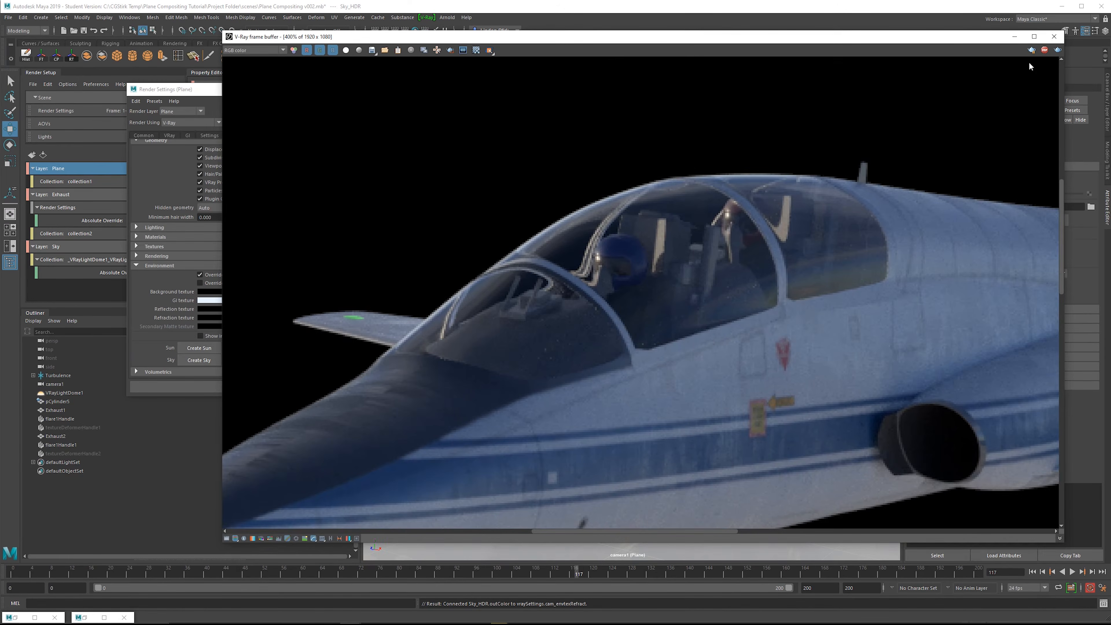
left_click(1032, 51)
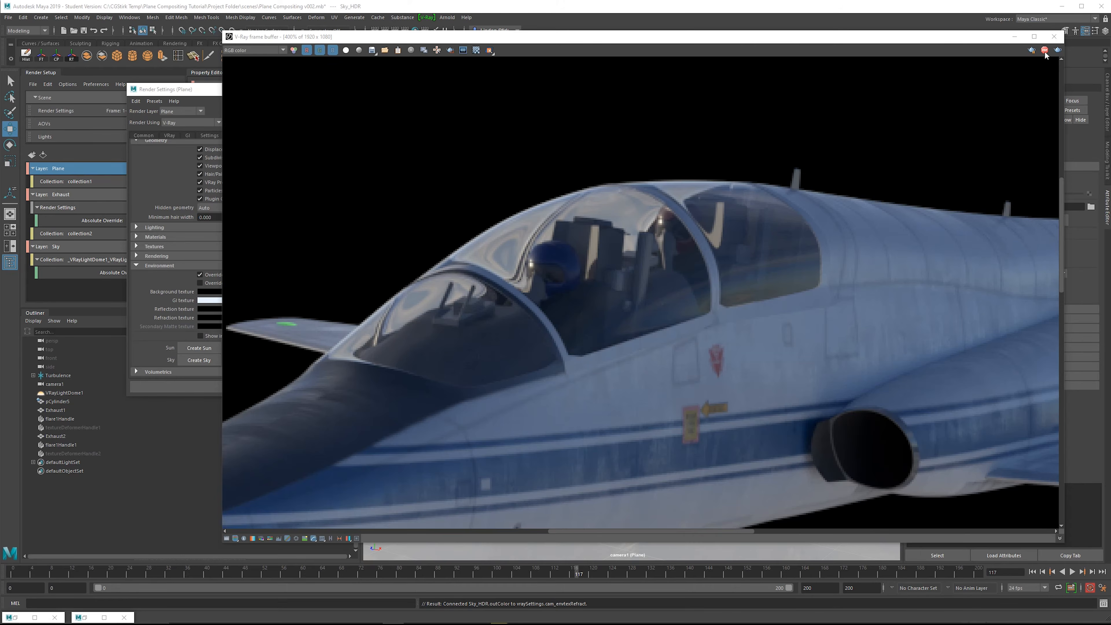
left_click(1045, 50)
left_click(1054, 36)
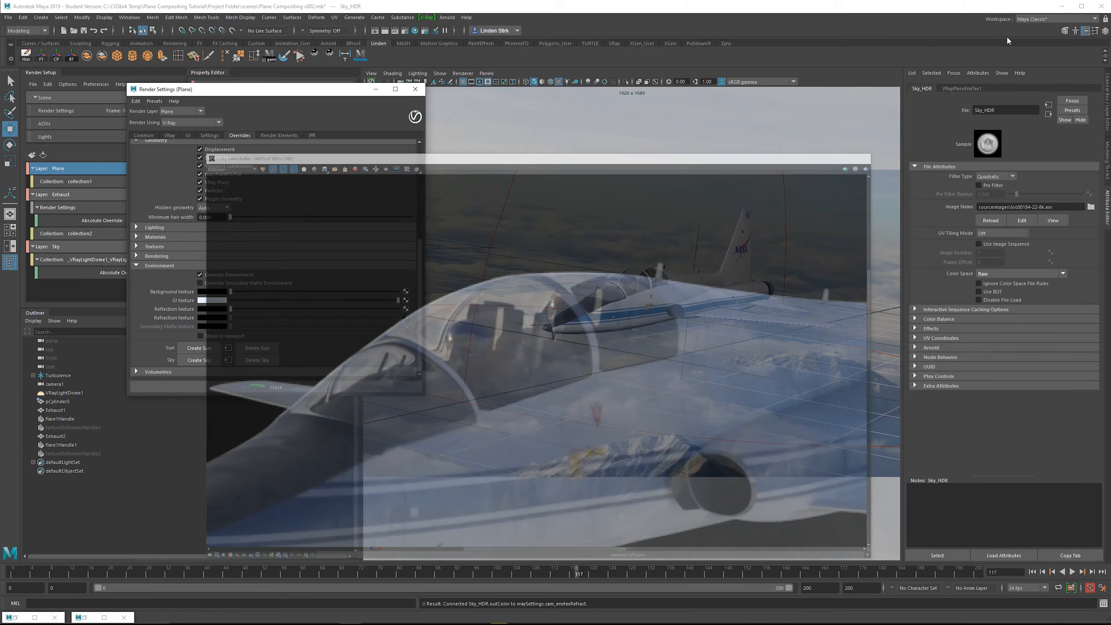
left_click_drag(323, 88, 375, 83)
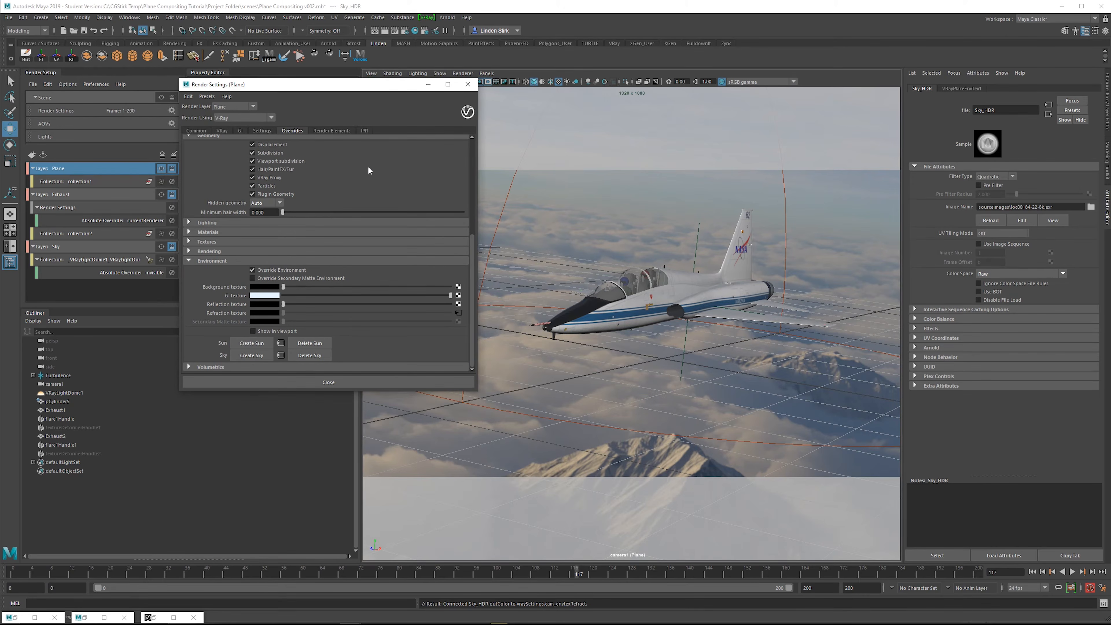
Step: Review the available V-Ray render elements and switch to the browser to read the Denoiser page in the V-Ray for Maya Help
left_click(333, 130)
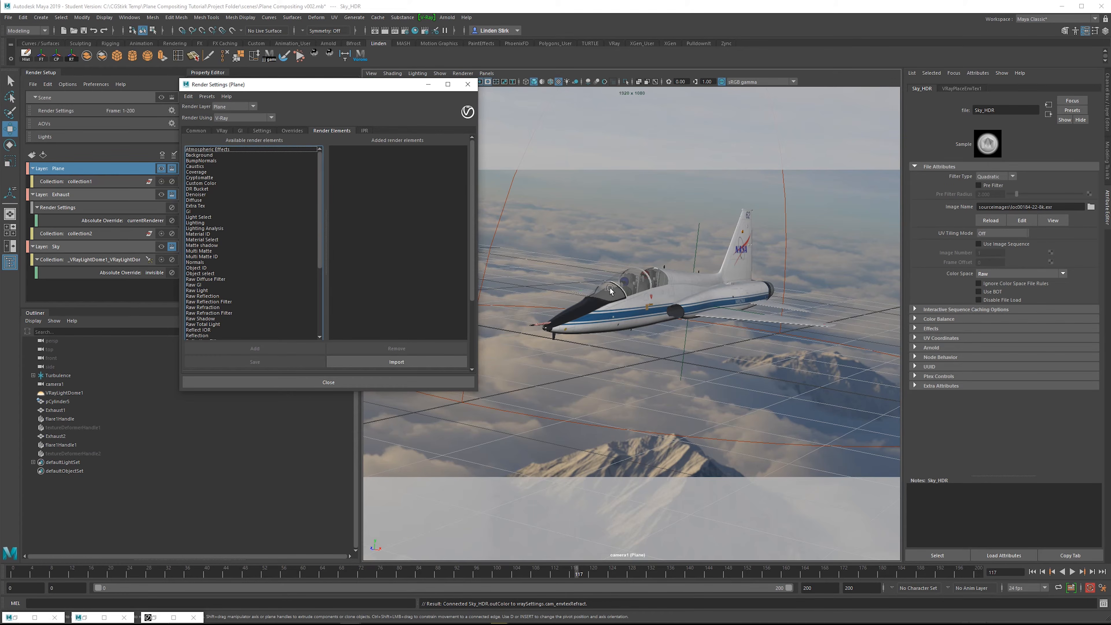
mouse_move(319, 159)
left_mouse_down()
mouse_move(329, 271)
mouse_move(326, 158)
left_mouse_up()
key("alt+Tab")
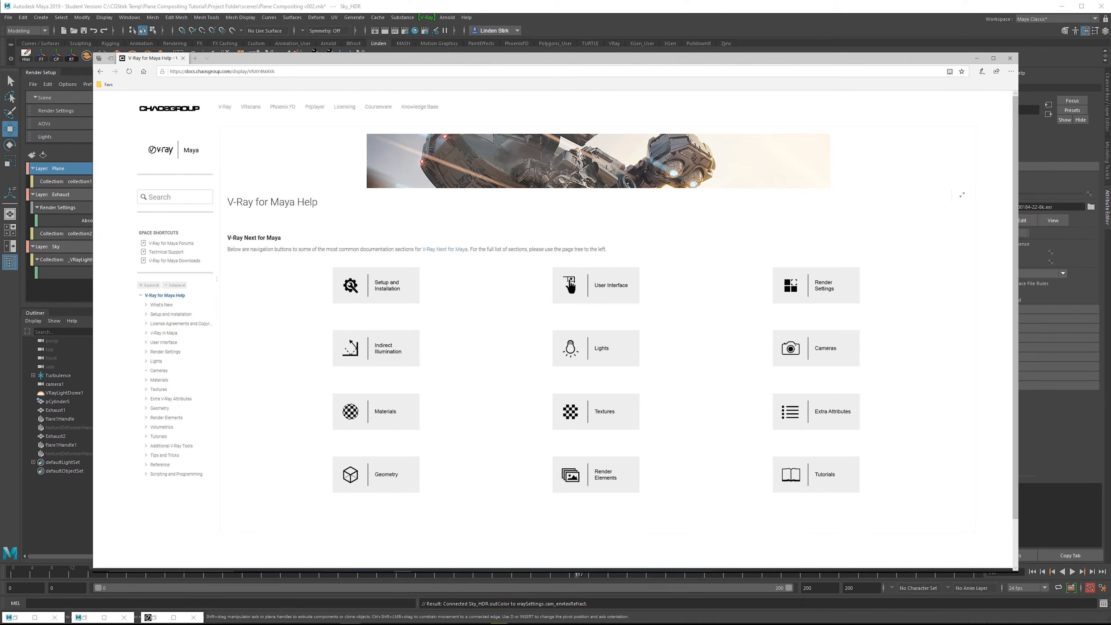
left_click(615, 470)
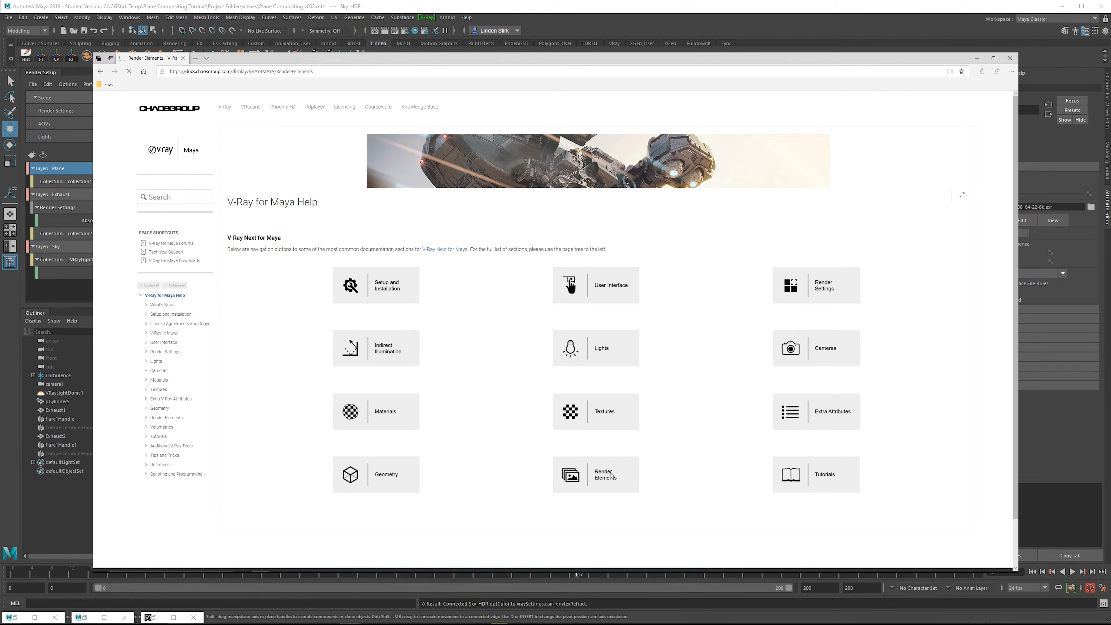
left_click_drag(1015, 203, 997, 432)
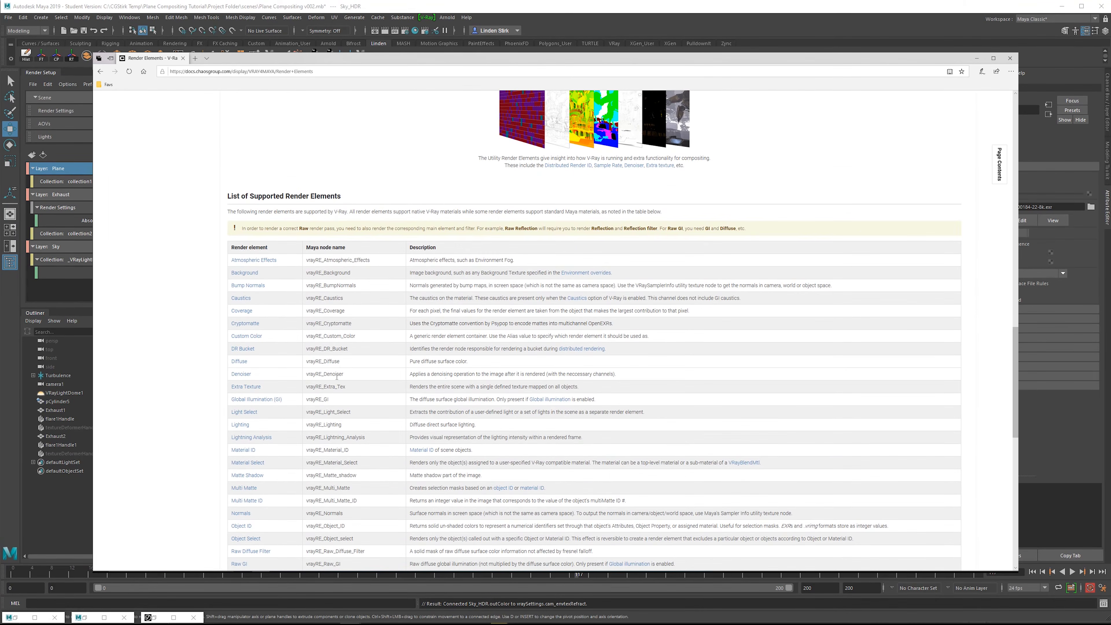
left_click(239, 375)
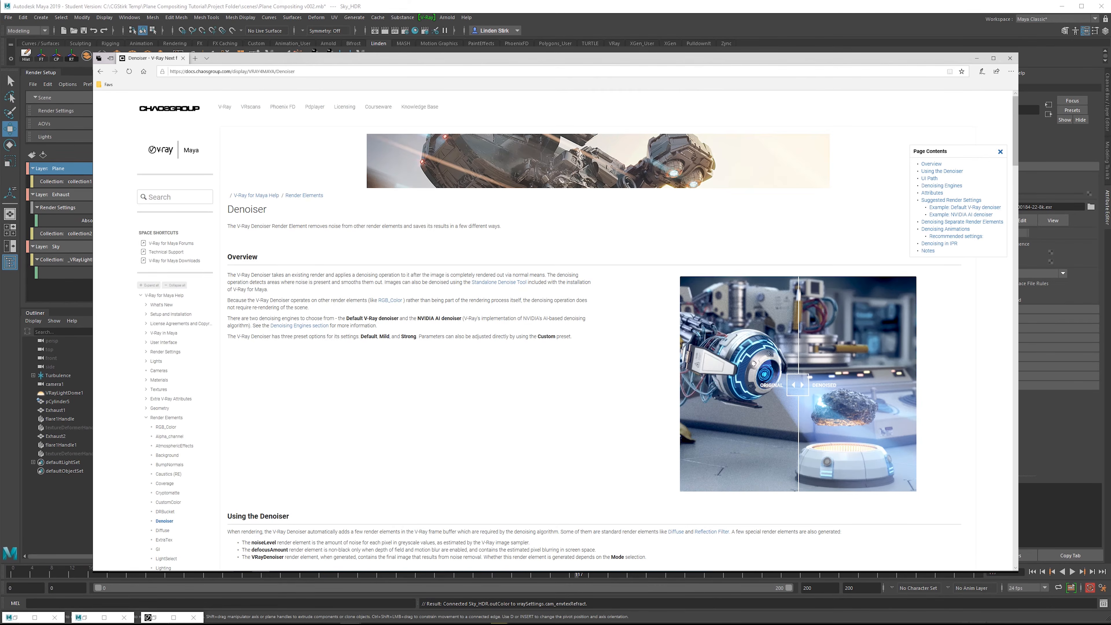
mouse_move(1015, 145)
left_mouse_down()
mouse_move(1015, 251)
mouse_move(1016, 153)
left_mouse_up()
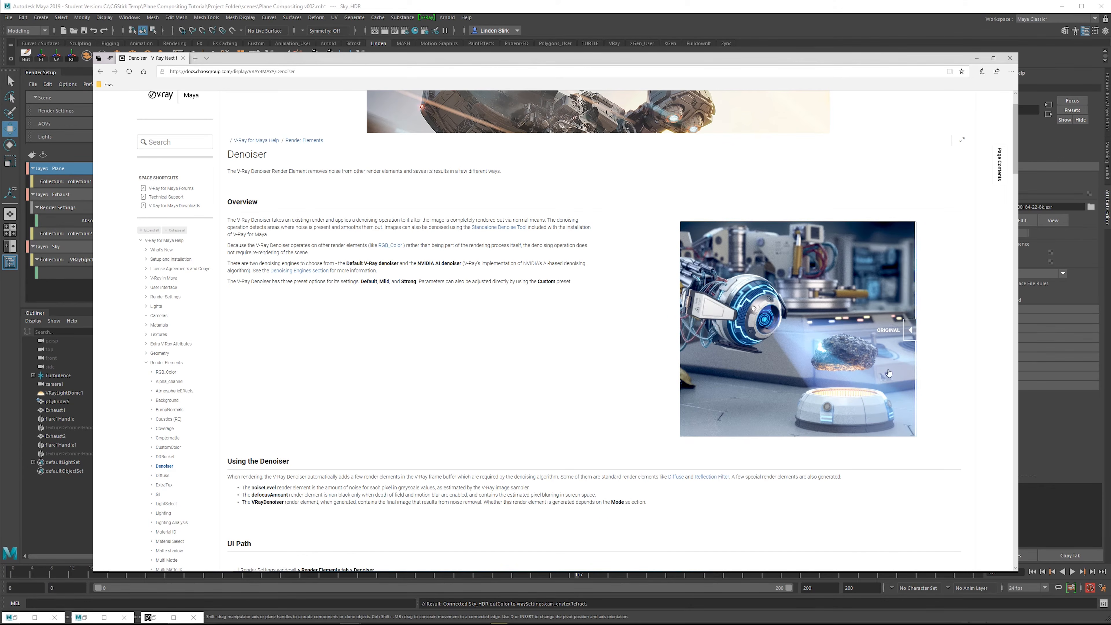
key("alt+Tab")
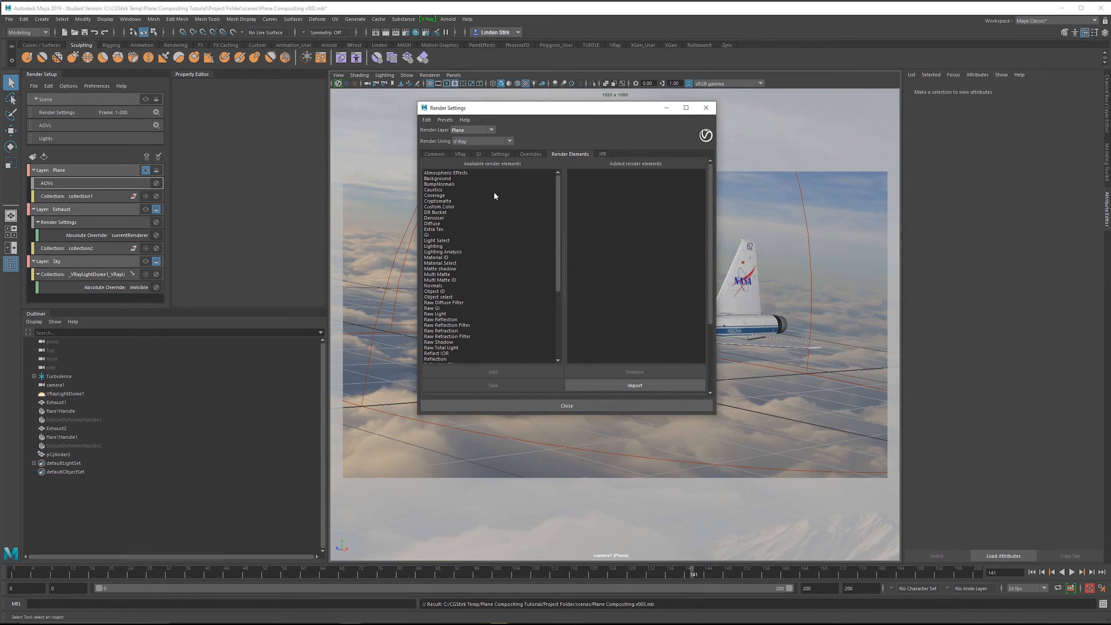
Step: Add the Lighting, GI, Reflection and Refraction render elements to the Plane layer
mouse_move(559, 202)
left_mouse_down()
mouse_move(563, 293)
mouse_move(571, 202)
left_mouse_up()
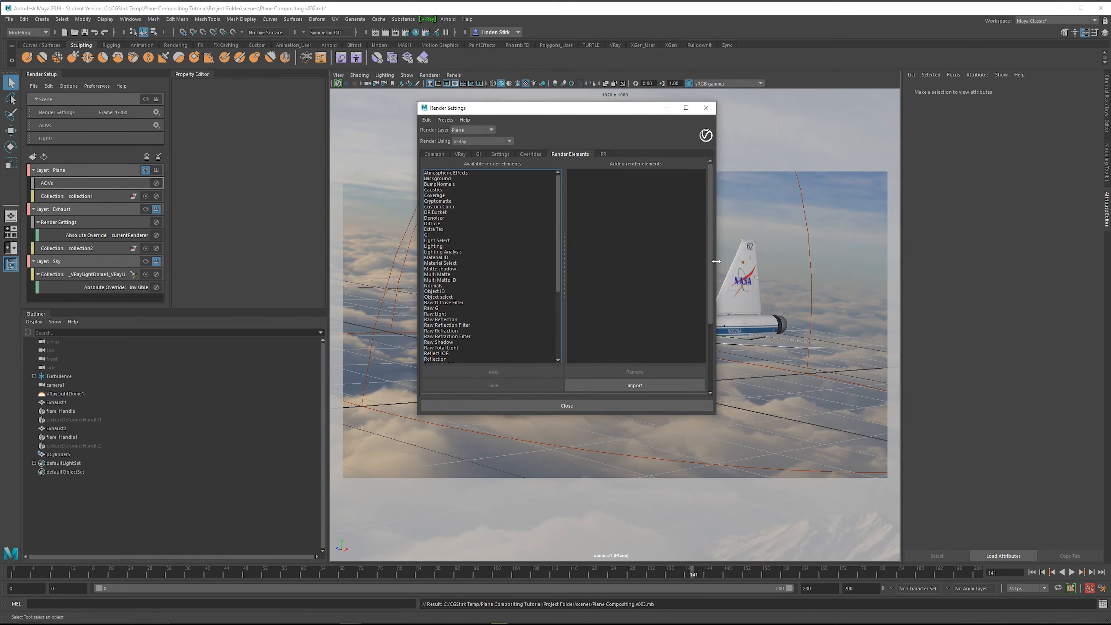
double_click(459, 247)
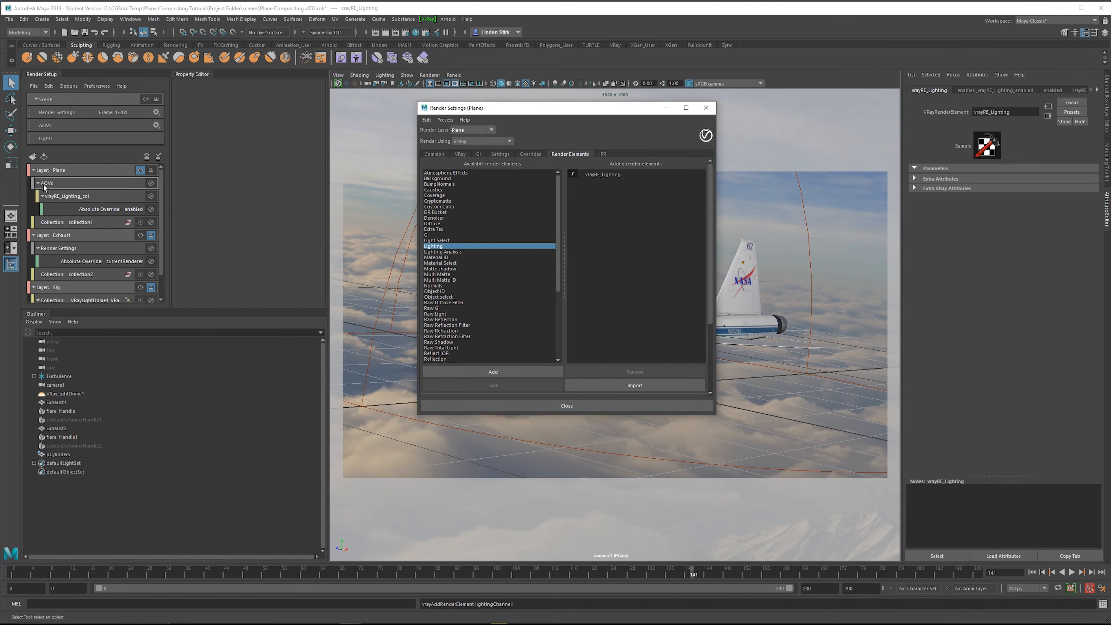
double_click(436, 235)
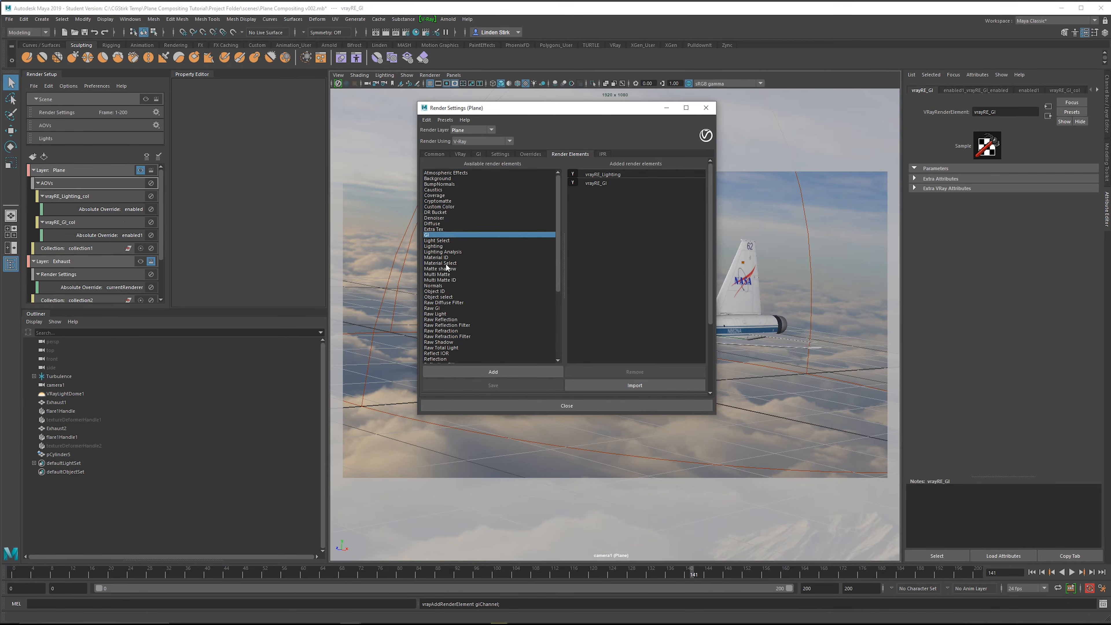
scroll(455, 306, "down", 4)
double_click(445, 291)
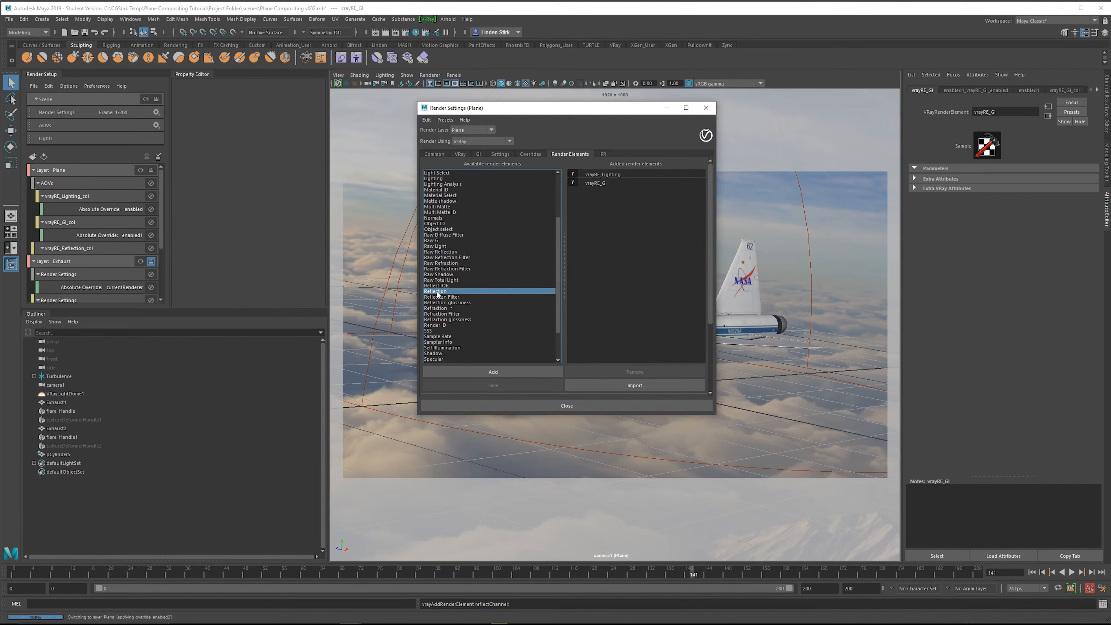
double_click(446, 308)
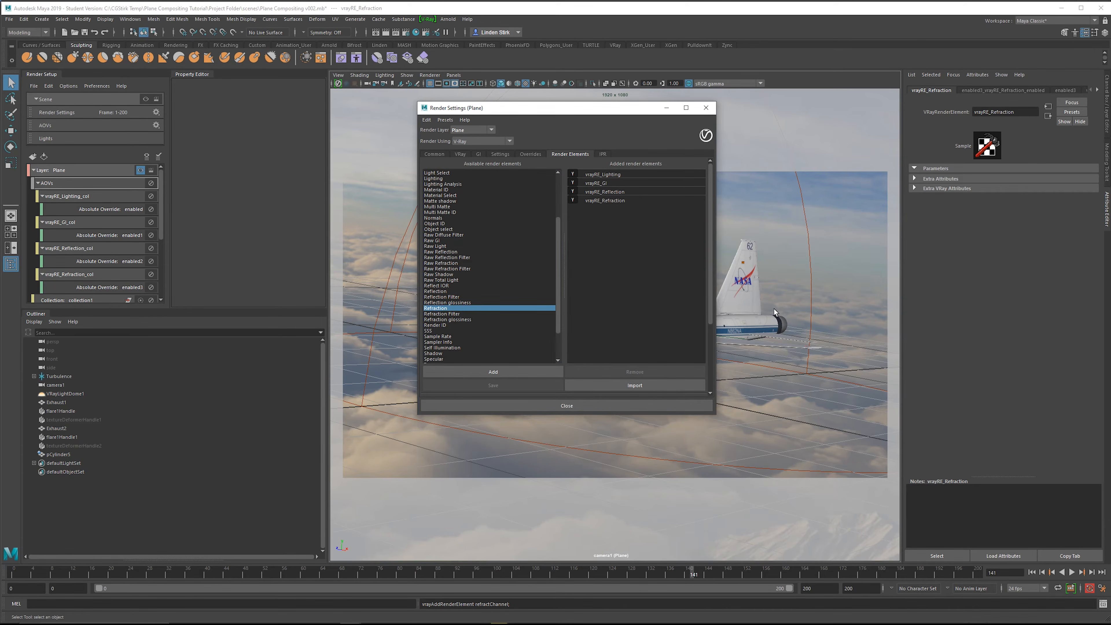
Step: Add the Specular, Self Illumination and Extra Tex render elements to the Plane layer
left_click(442, 359)
double_click(442, 359)
scroll(453, 335, "down", 2)
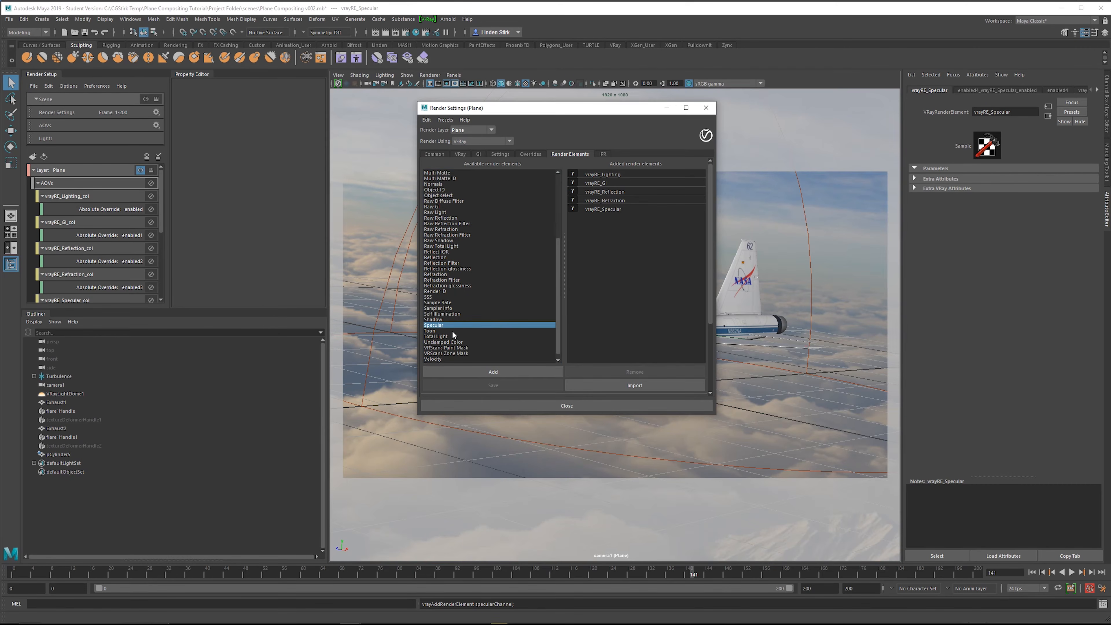
double_click(448, 314)
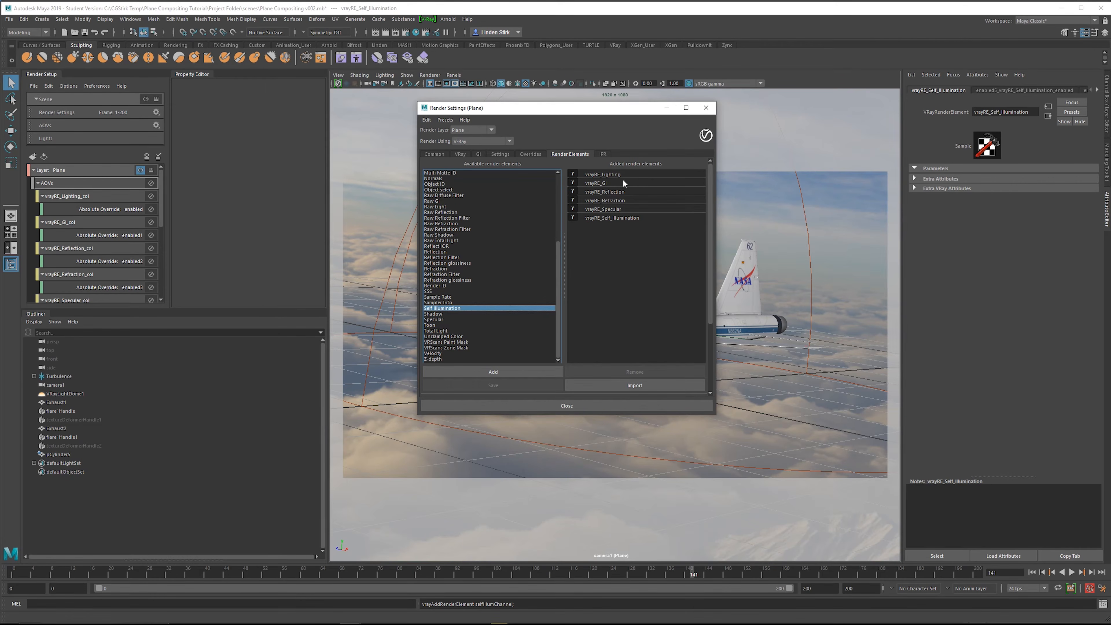
left_click_drag(558, 301, 554, 228)
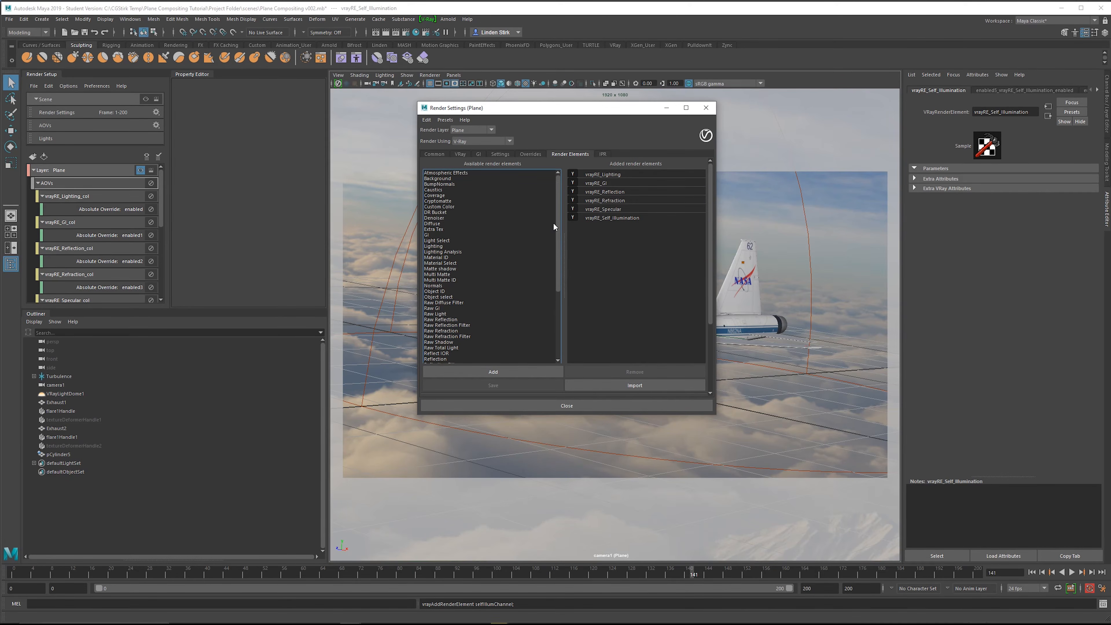
double_click(440, 229)
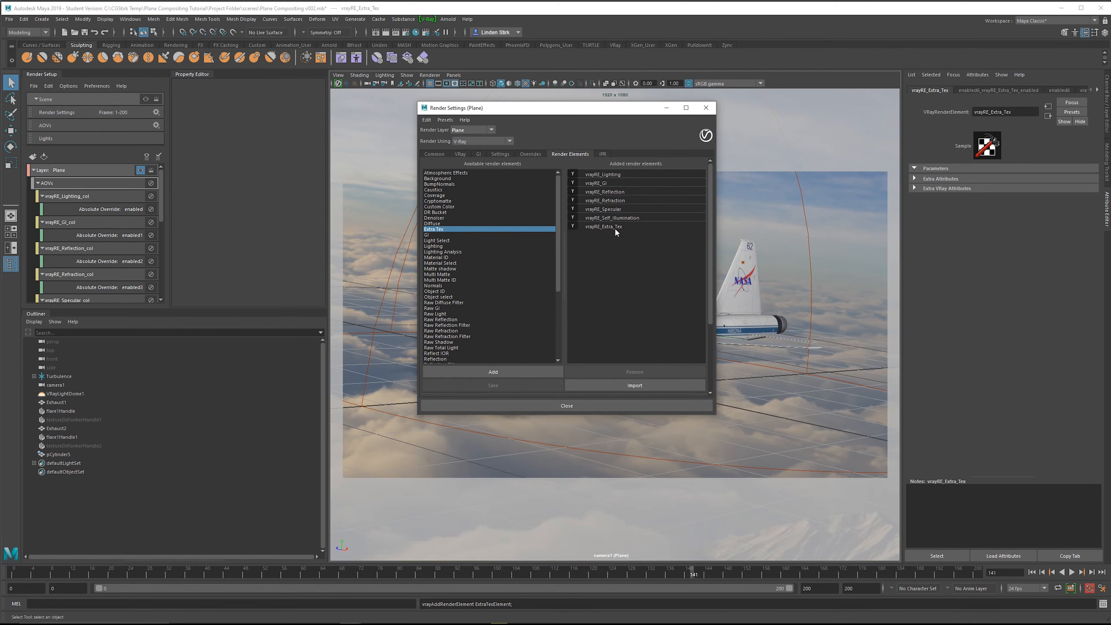
left_click(585, 227)
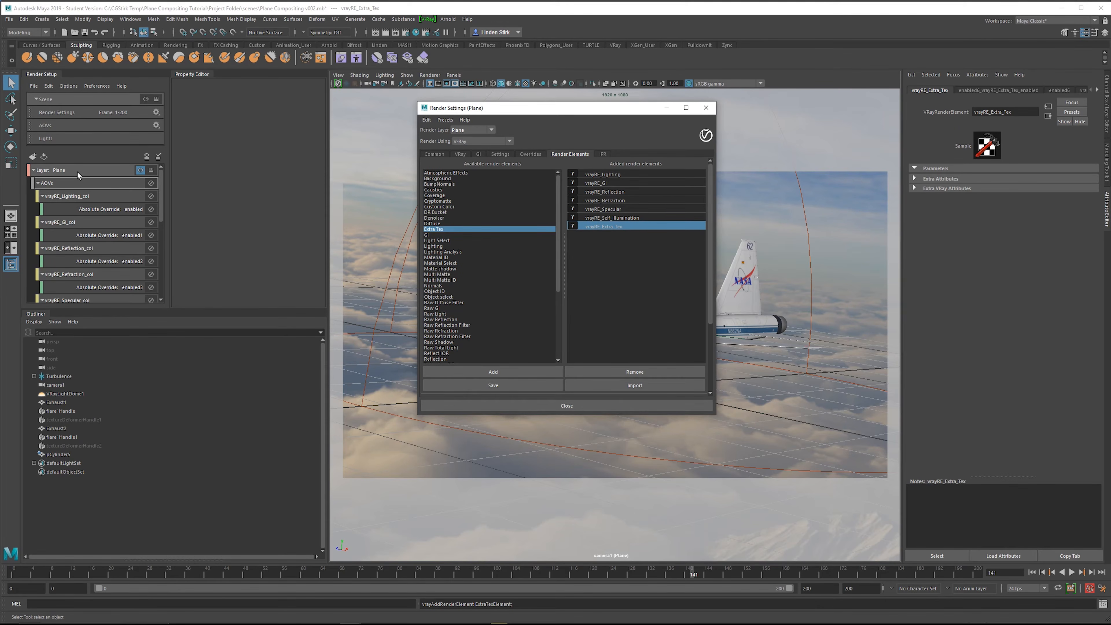
Step: Make the Plane layer renderable in the render setup and look through its render element override collections
left_click_drag(161, 181, 166, 274)
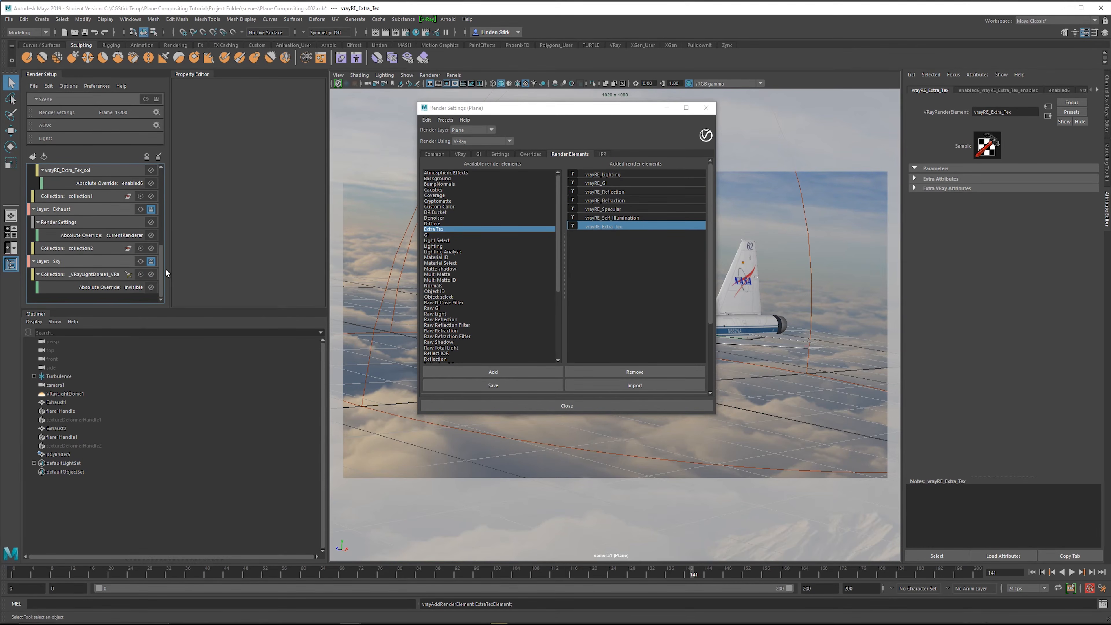
left_click_drag(165, 235, 167, 174)
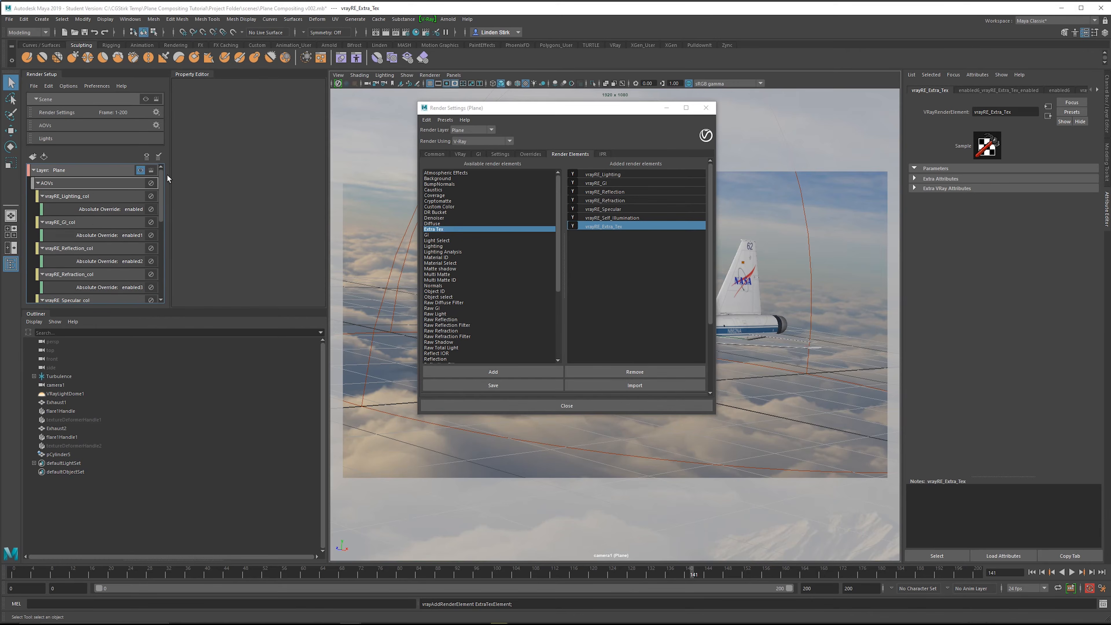
left_click(152, 170)
scroll(159, 178, "down", 3)
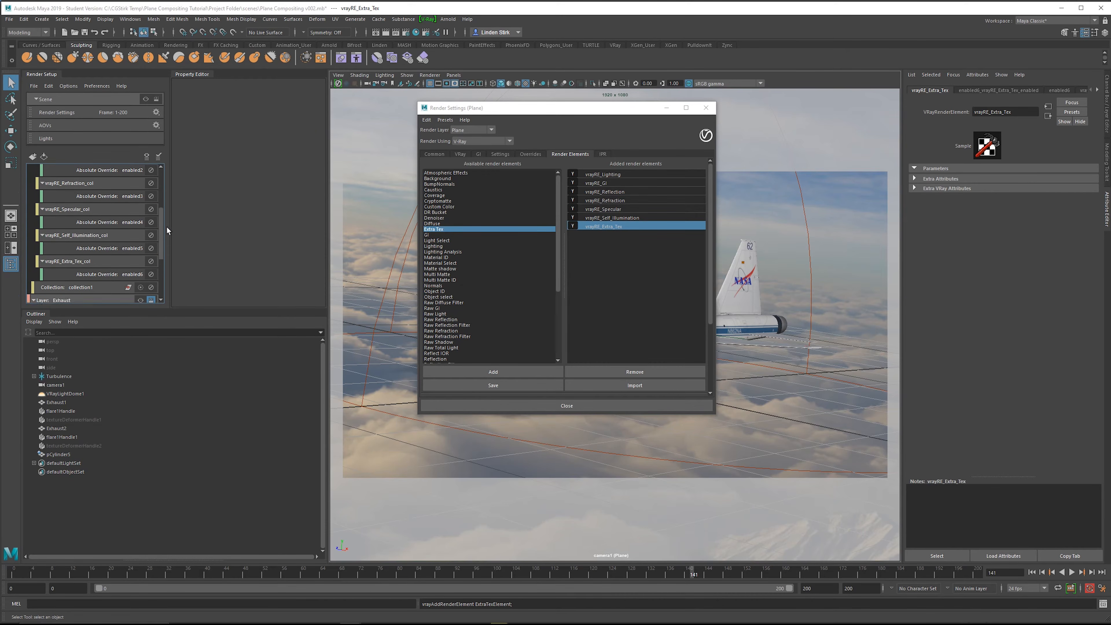
scroll(160, 179, "up", 3)
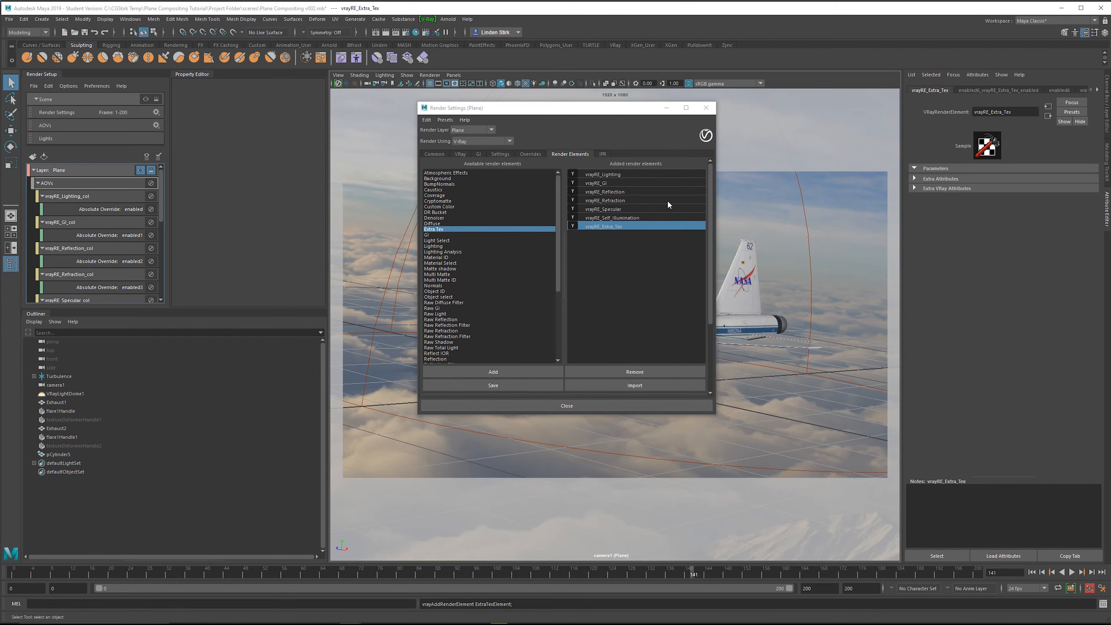
Step: Rename the Extra Tex render element vrayRE_AO and set its explicit channel name to AO
double_click(626, 227)
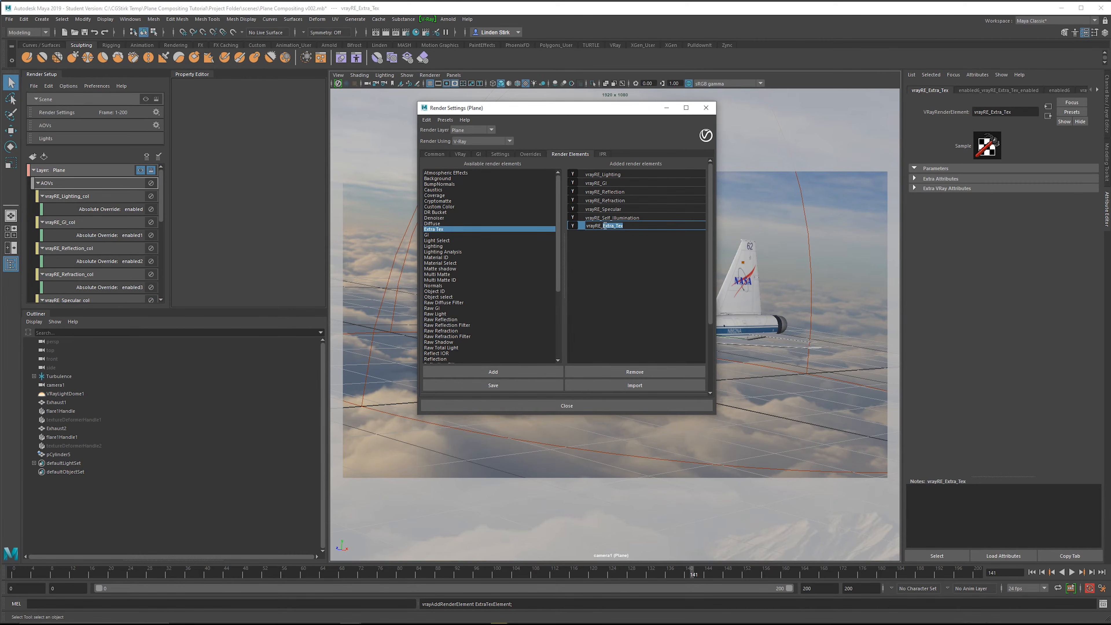
type("AO")
key("Return")
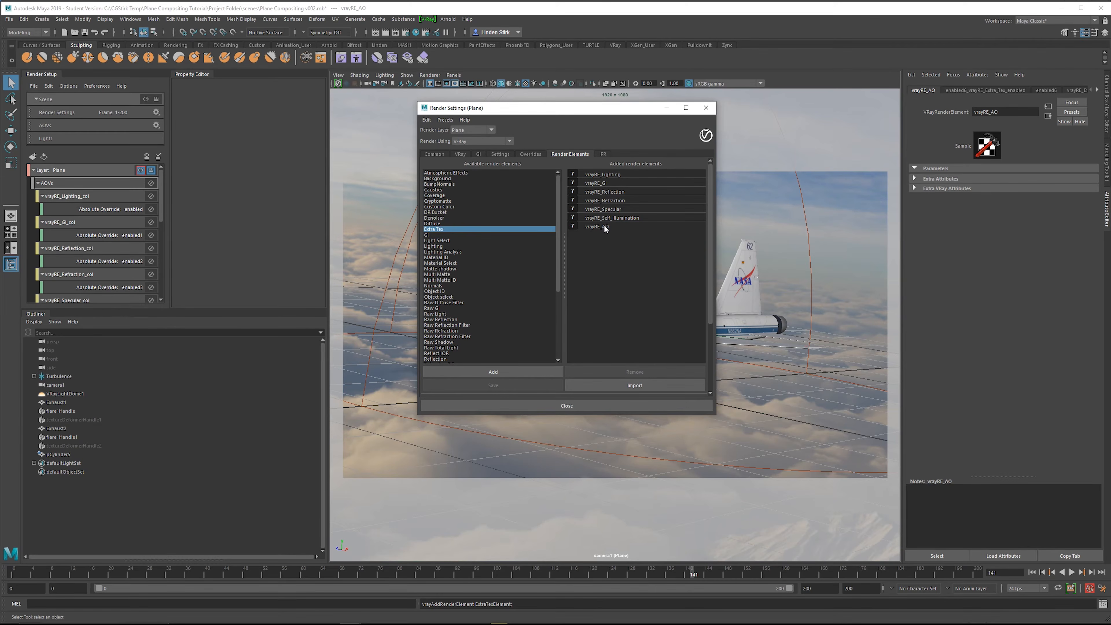
left_click(604, 227)
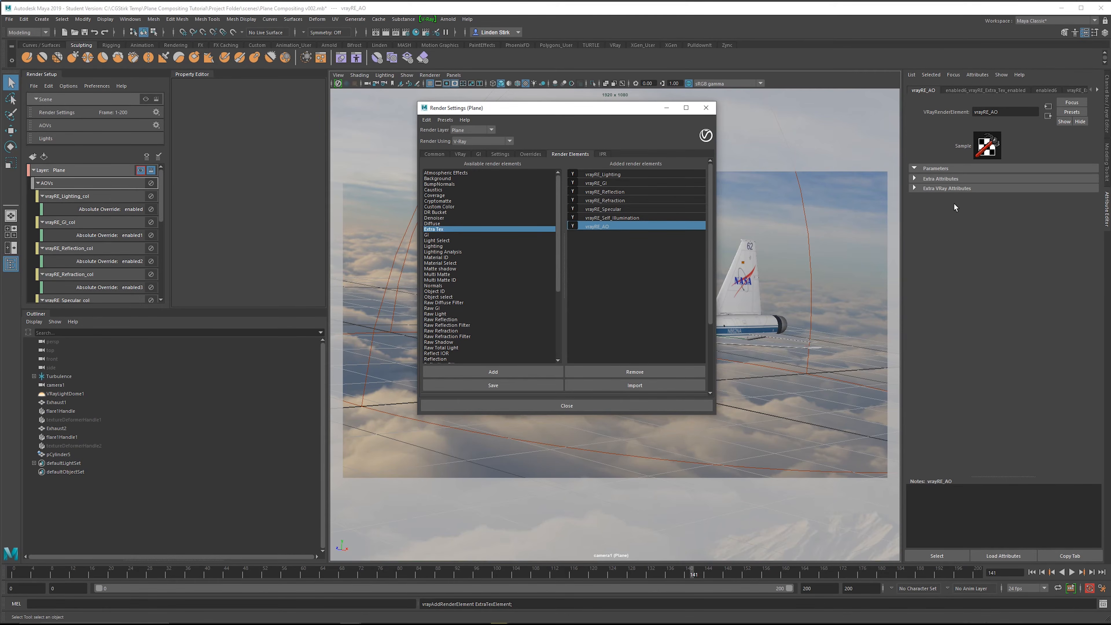
left_click(963, 189)
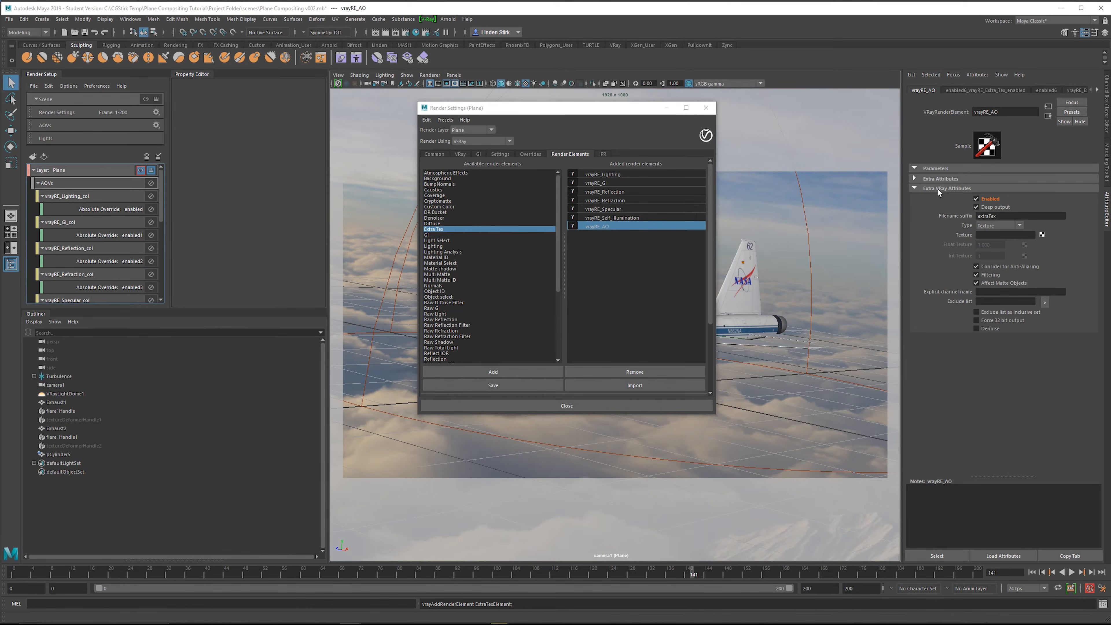
left_click(998, 292)
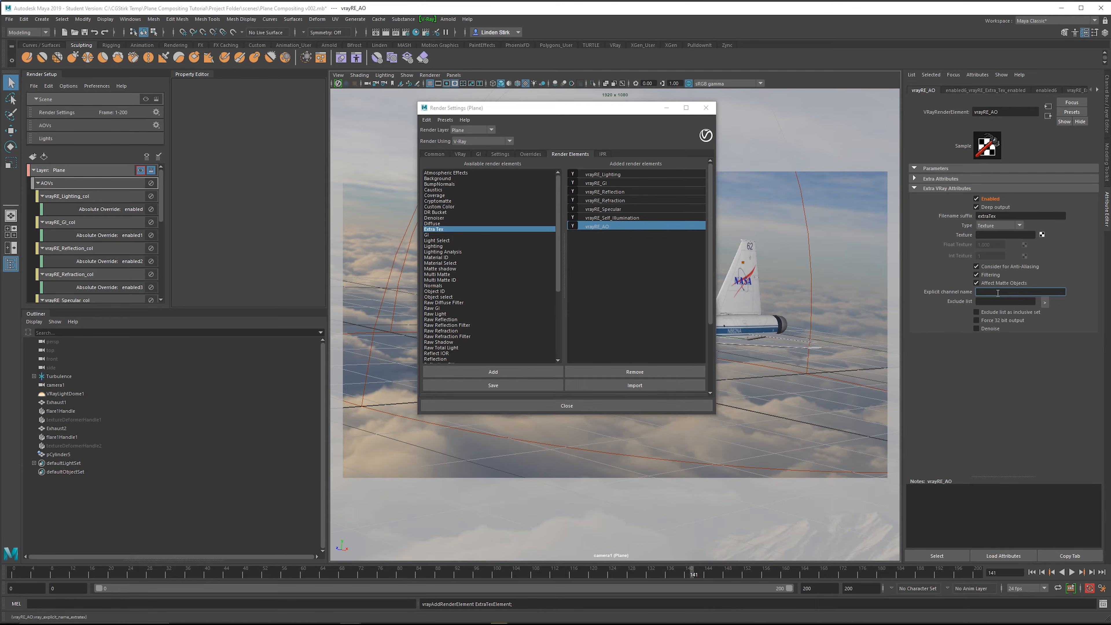
key("Return")
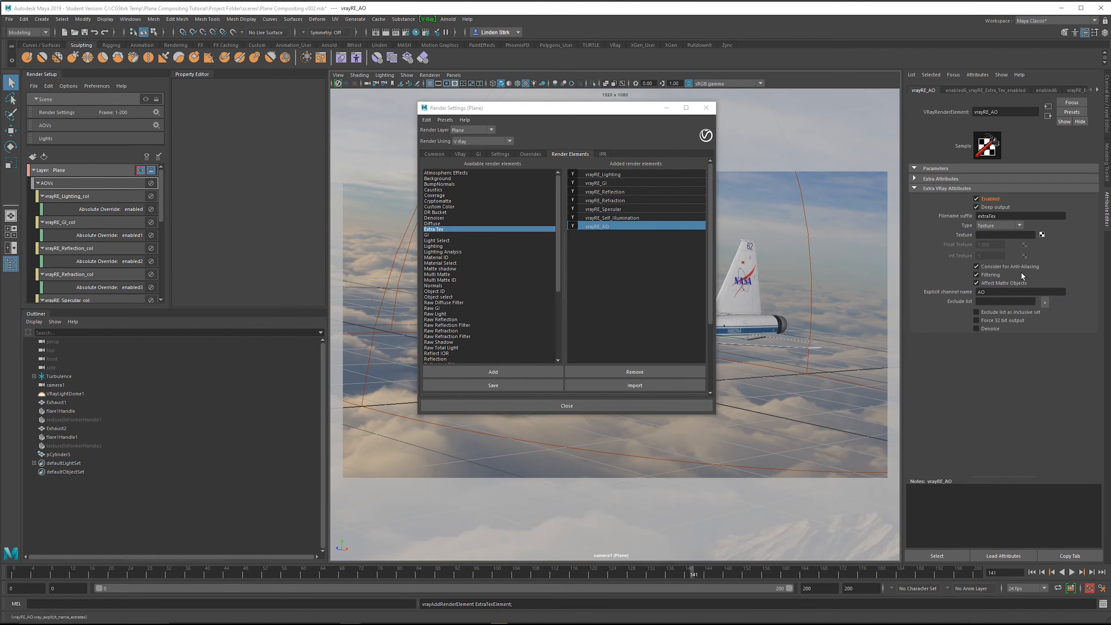
Step: Connect a new VRayDirt texture to the AO element's texture and shift the render settings window off the plane
left_click(1041, 233)
left_click(752, 171)
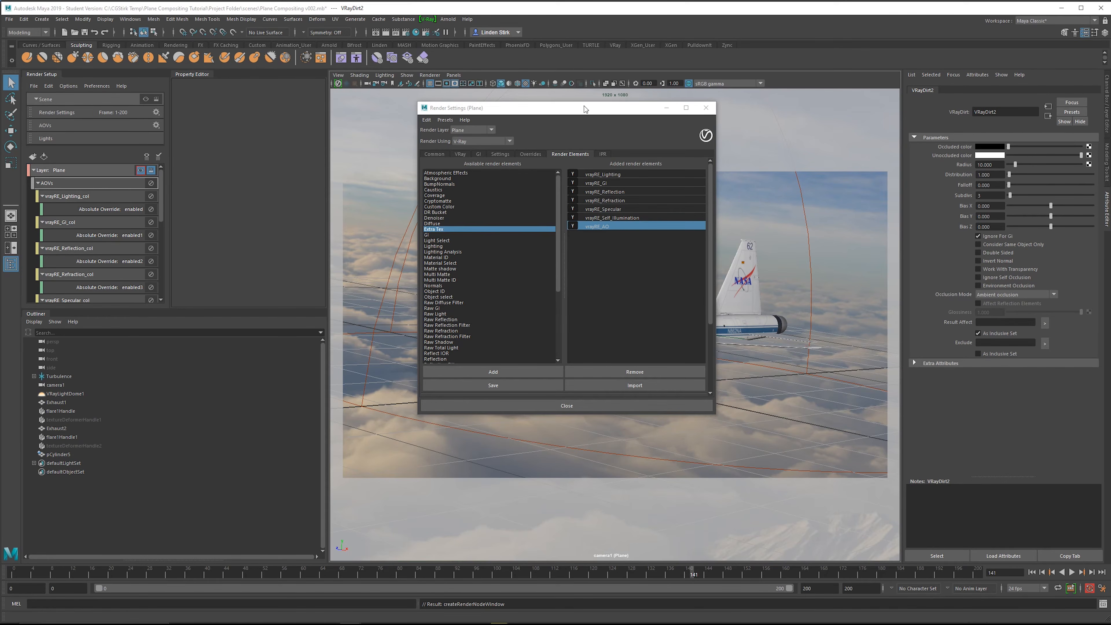
left_click_drag(583, 107, 343, 84)
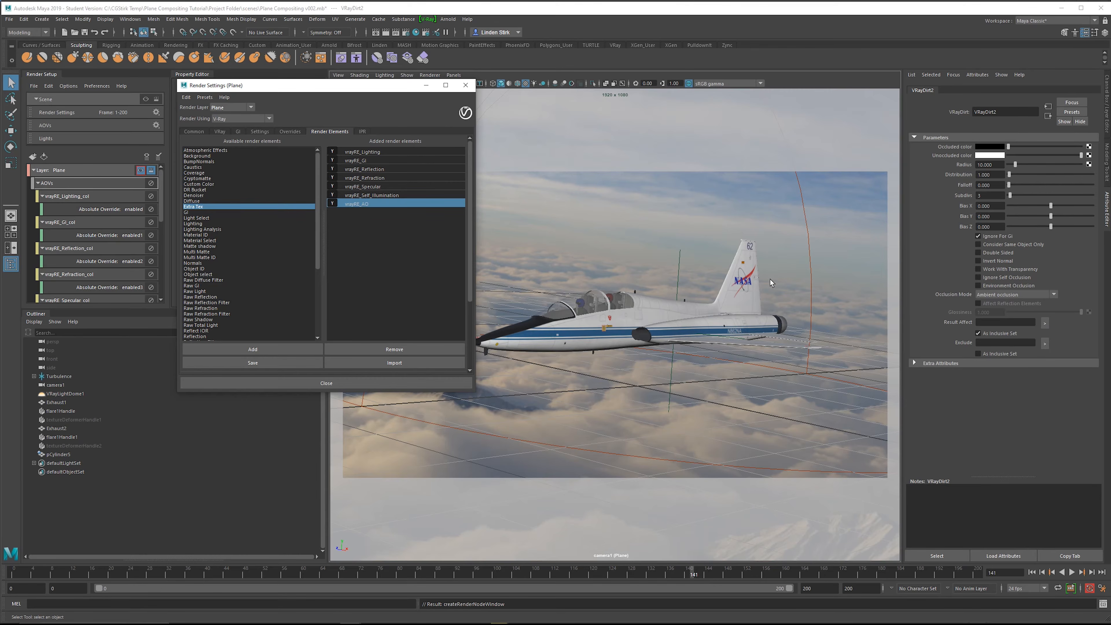
Step: Render the Plane layer and inspect its lighting, GI, reflect and refract channels in the V-Ray frame buffer
left_click(398, 35)
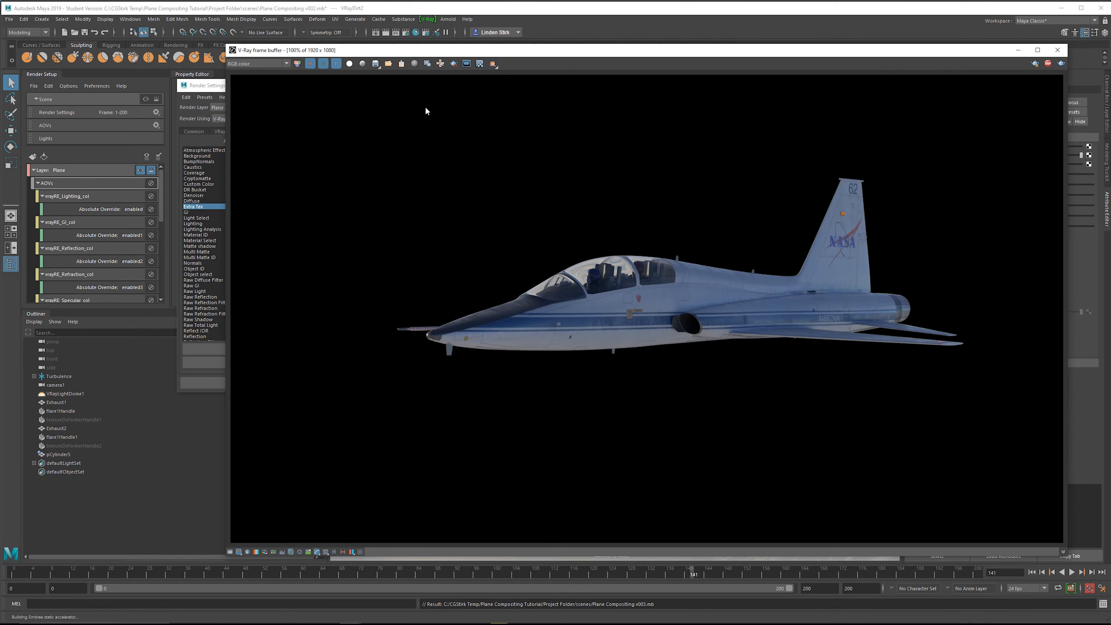
left_click(264, 64)
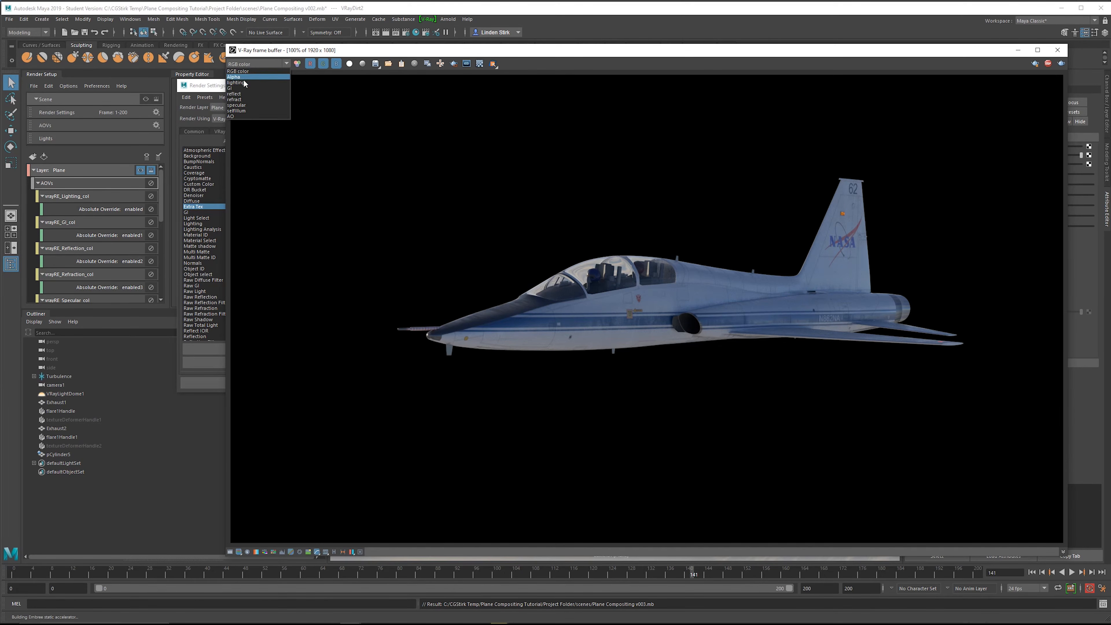
left_click(239, 82)
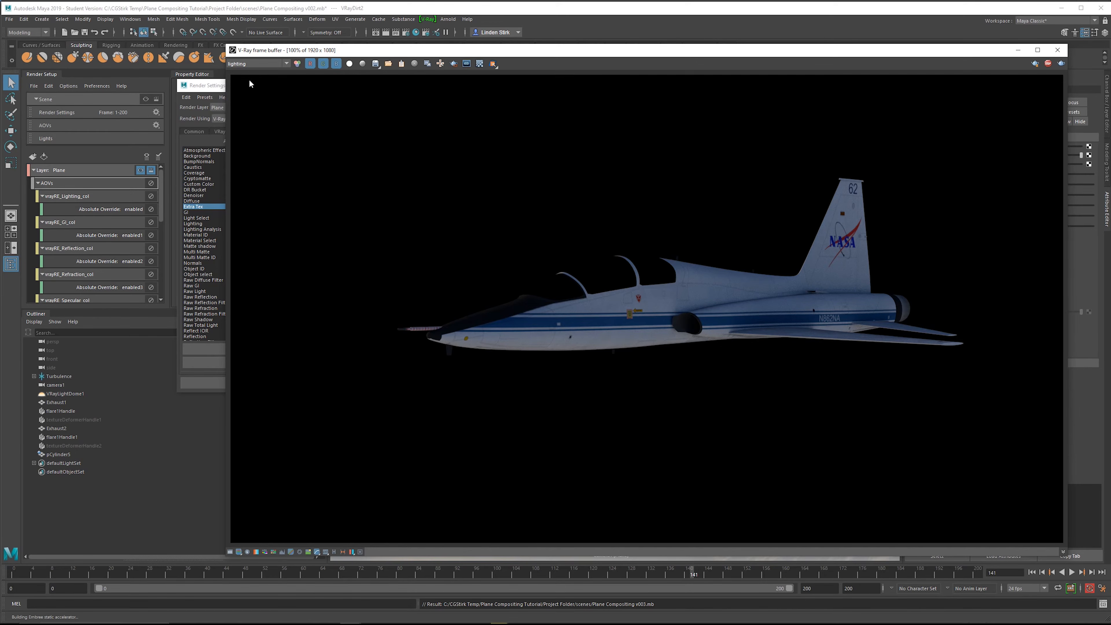
left_click(258, 63)
left_click(238, 88)
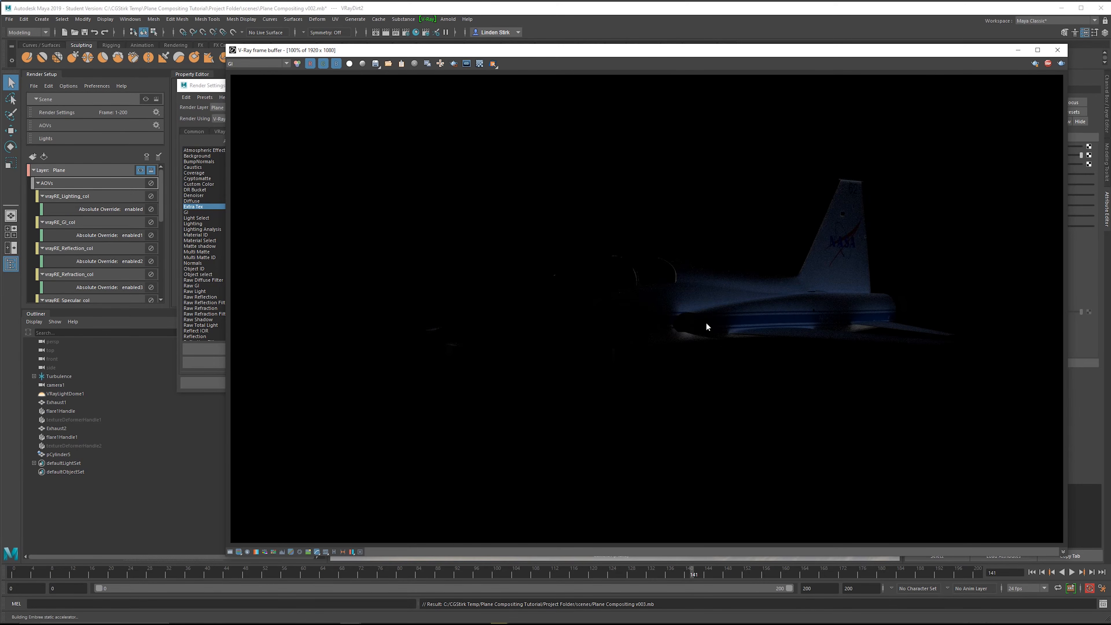
left_click(254, 64)
left_click(241, 95)
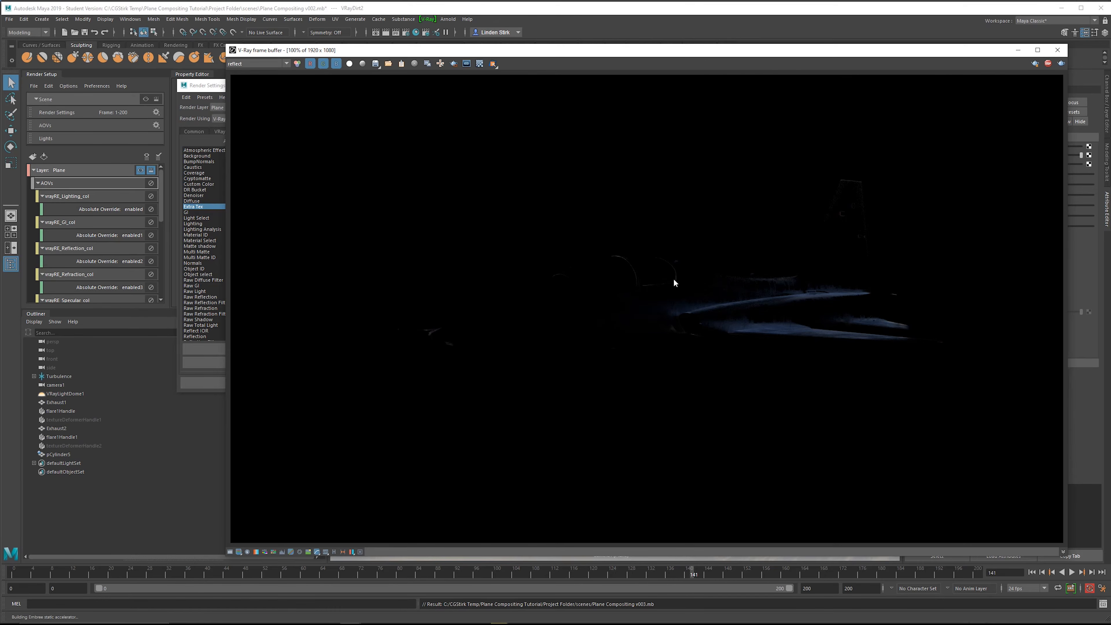
left_click(258, 64)
left_click(248, 97)
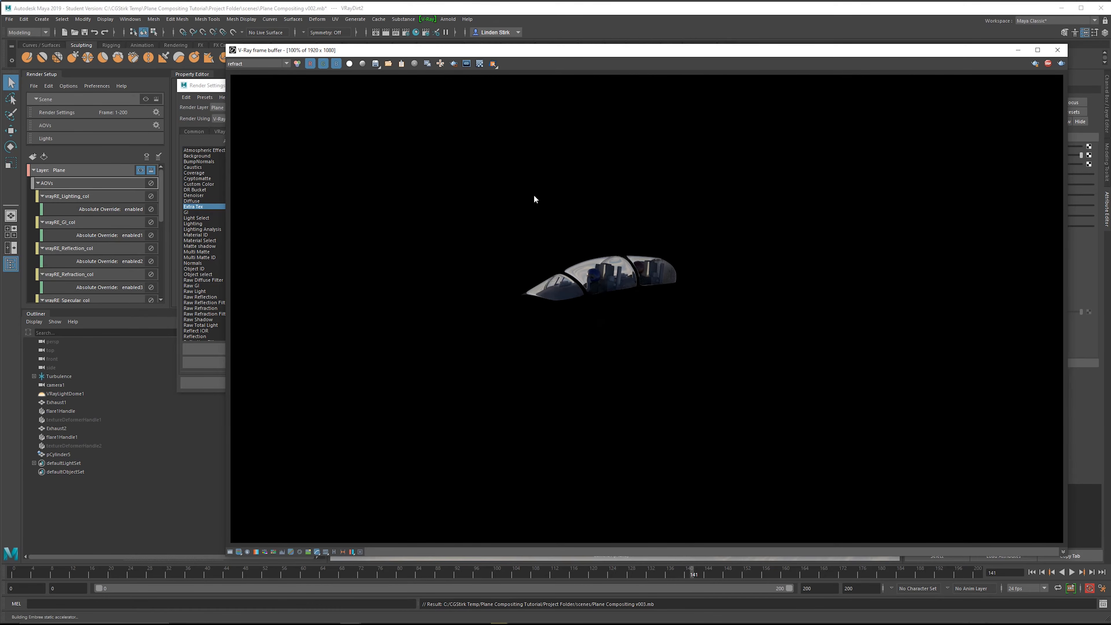
Step: Inspect the render's specular, selfIllum and AO channels, examining the AO shading up close around the air intake and wing
left_click(258, 63)
left_click(272, 113)
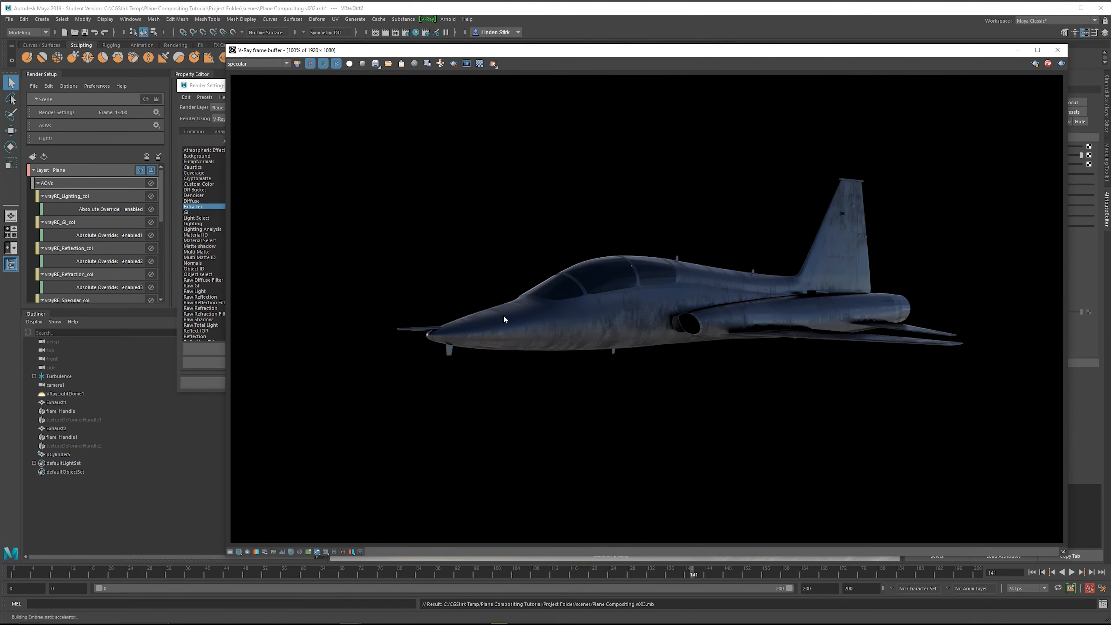
left_click(262, 66)
left_click(238, 115)
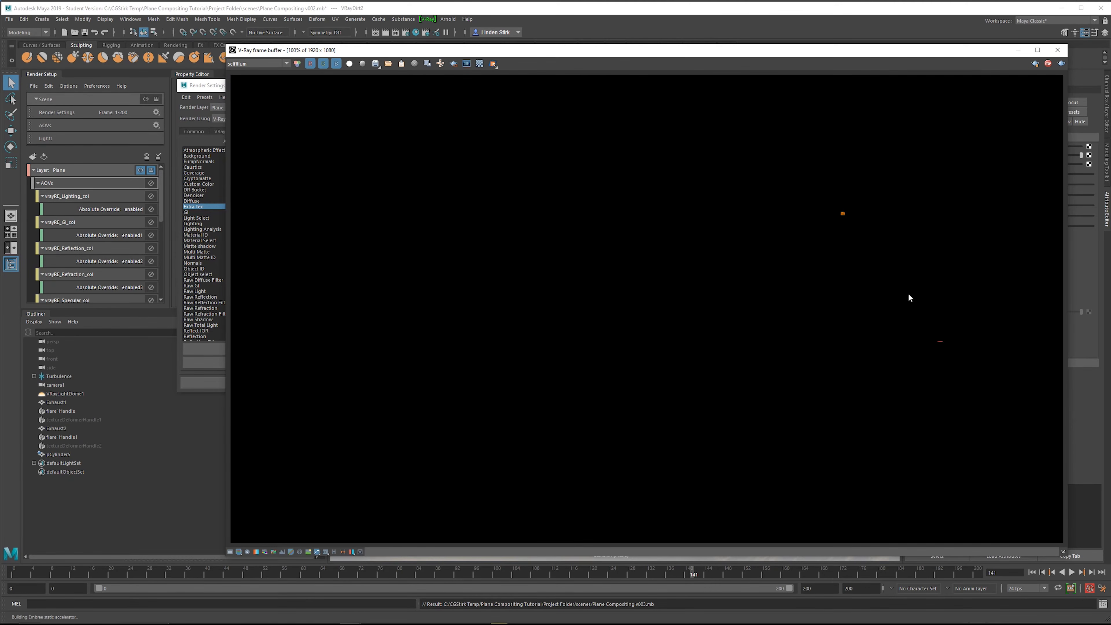
left_click(261, 64)
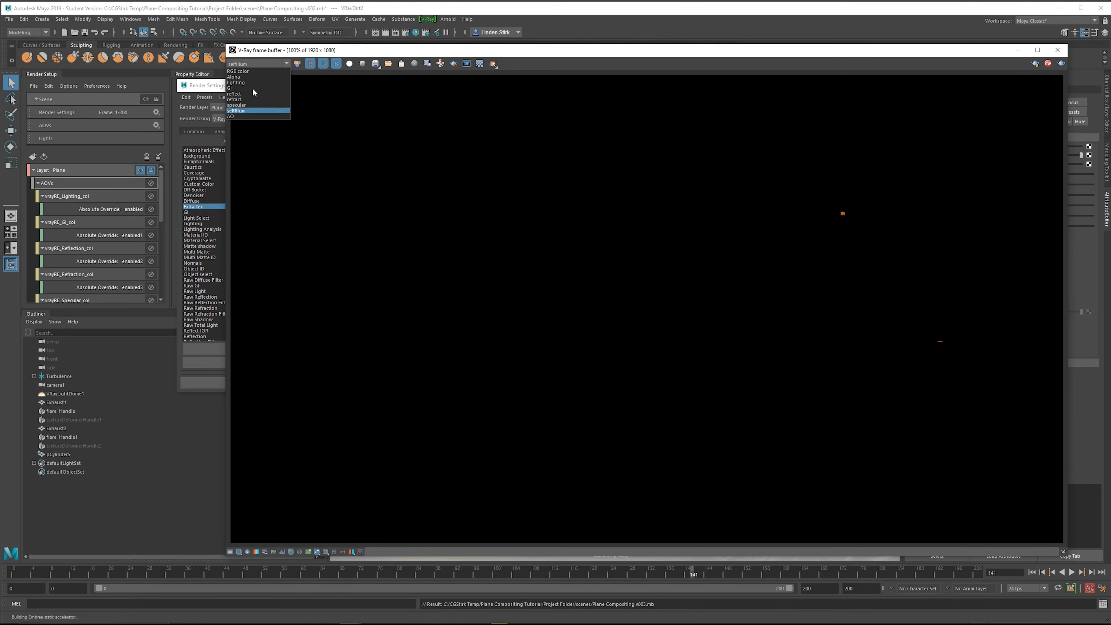
left_click(236, 116)
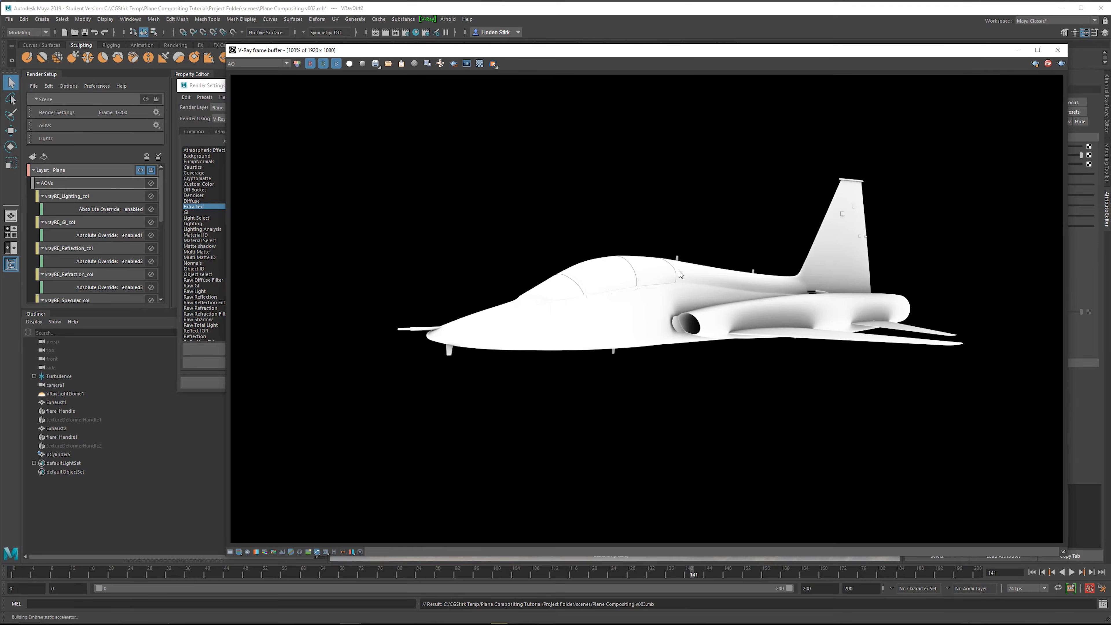
scroll(753, 300, "up", 1)
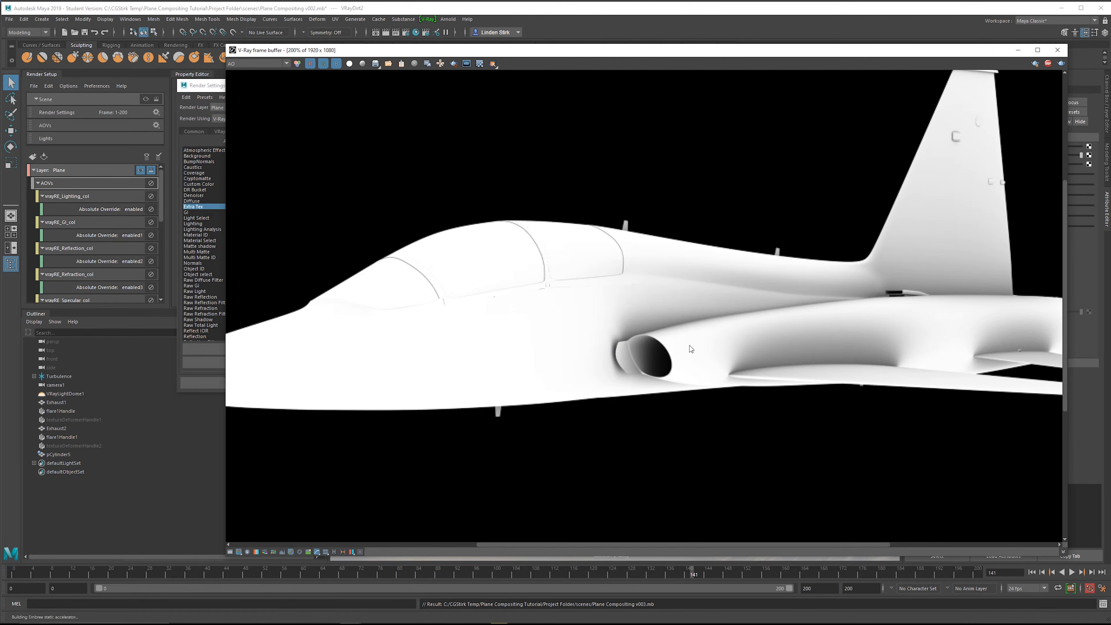
middle_click_drag(636, 341, 571, 329)
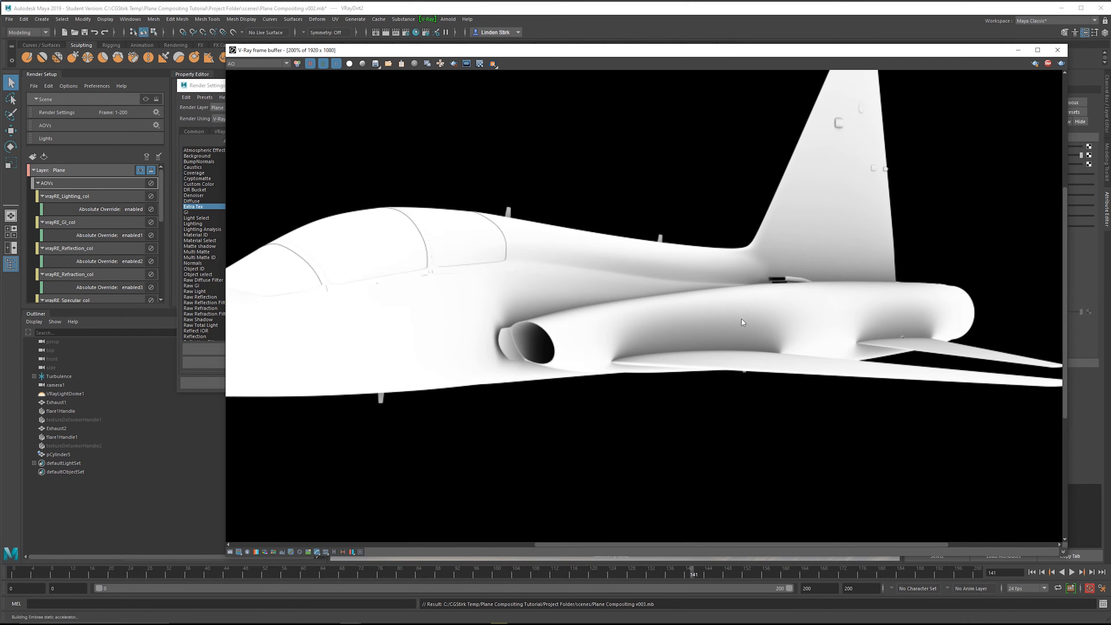
scroll(742, 322, "down", 1)
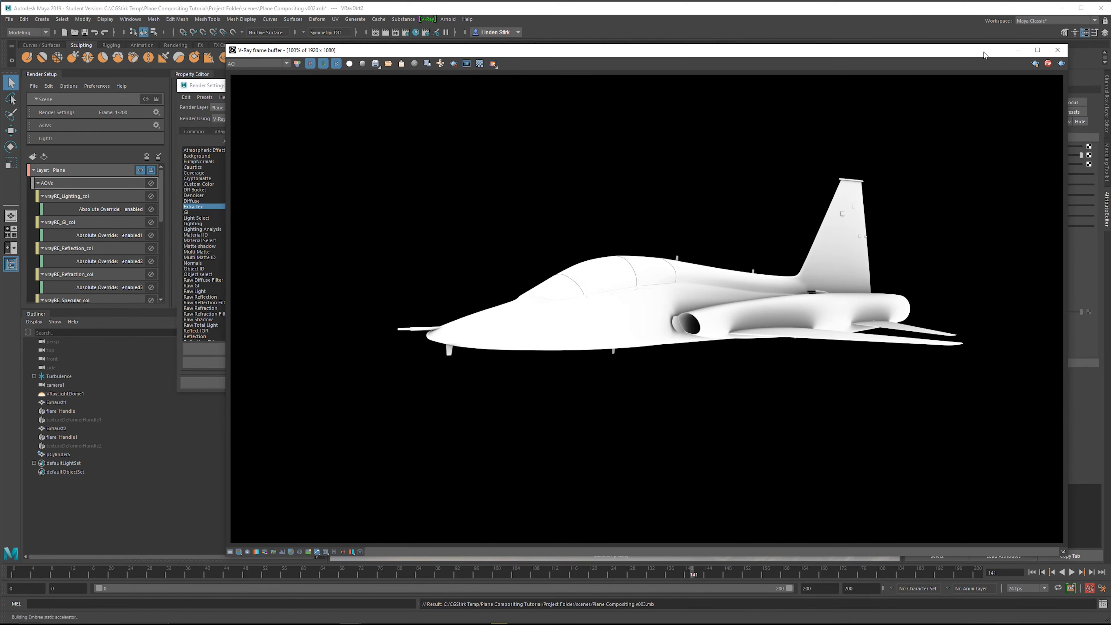
Step: Move the enlarged frame buffer clear of the attributes and set the VRayDirt texture's distribution to 2 and falloff to 5
left_click_drag(984, 55, 801, 87)
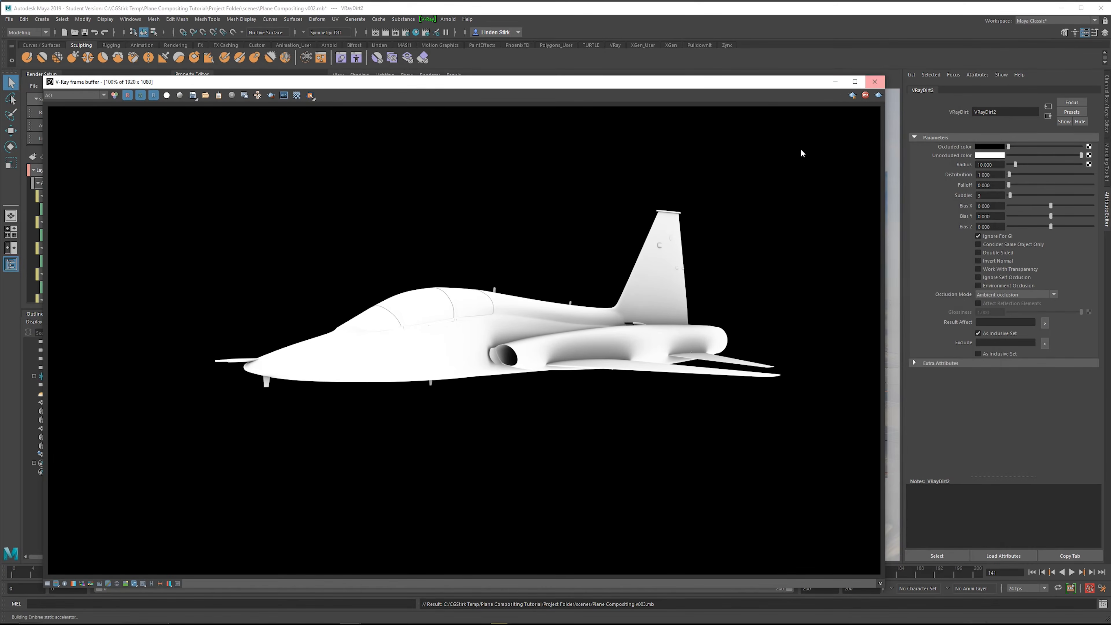
scroll(802, 153, "down", 1)
left_click_drag(885, 75, 442, 227)
left_click(985, 174)
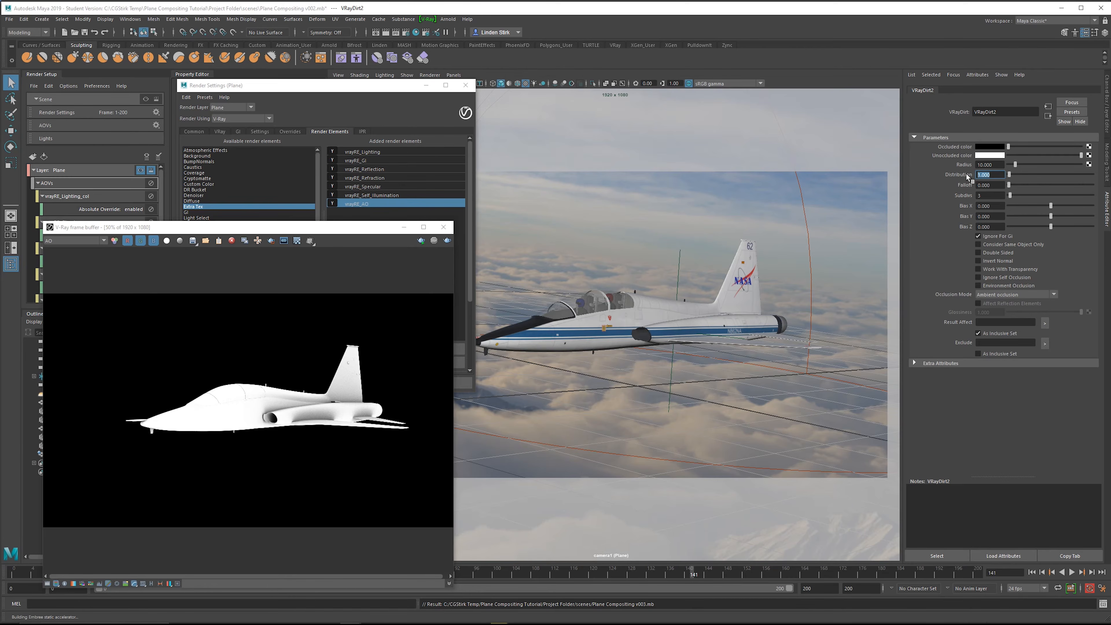
type("2")
key("Return")
left_click(997, 185)
type("5")
key("Return")
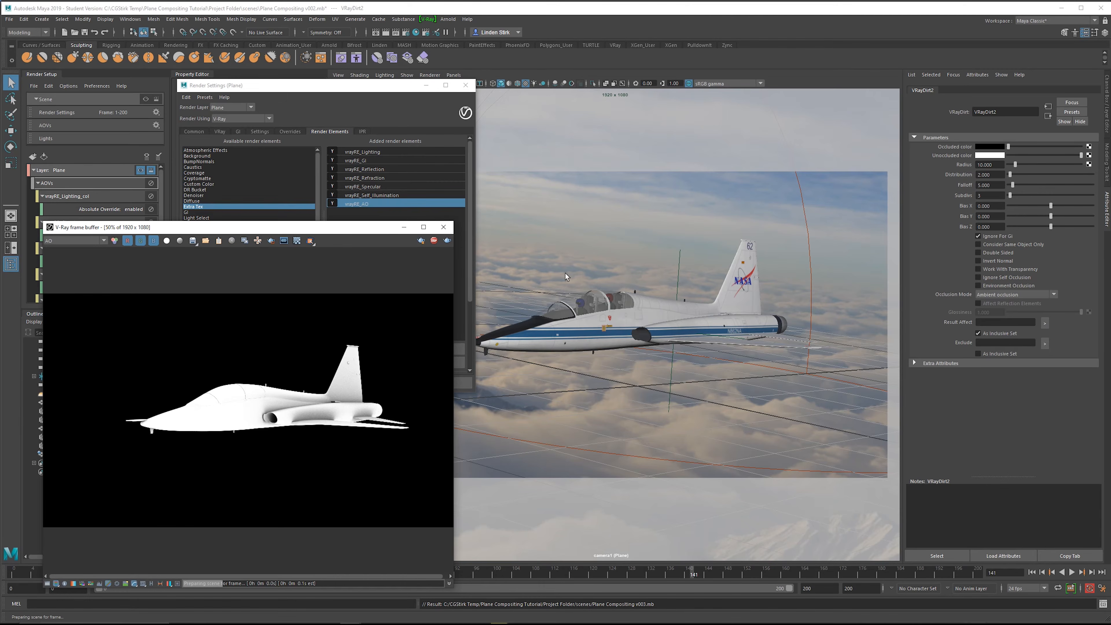
Step: Try a VRayDirt radius of 2 and examine the AO shading up close around the air intake and wing root
left_click(990, 165)
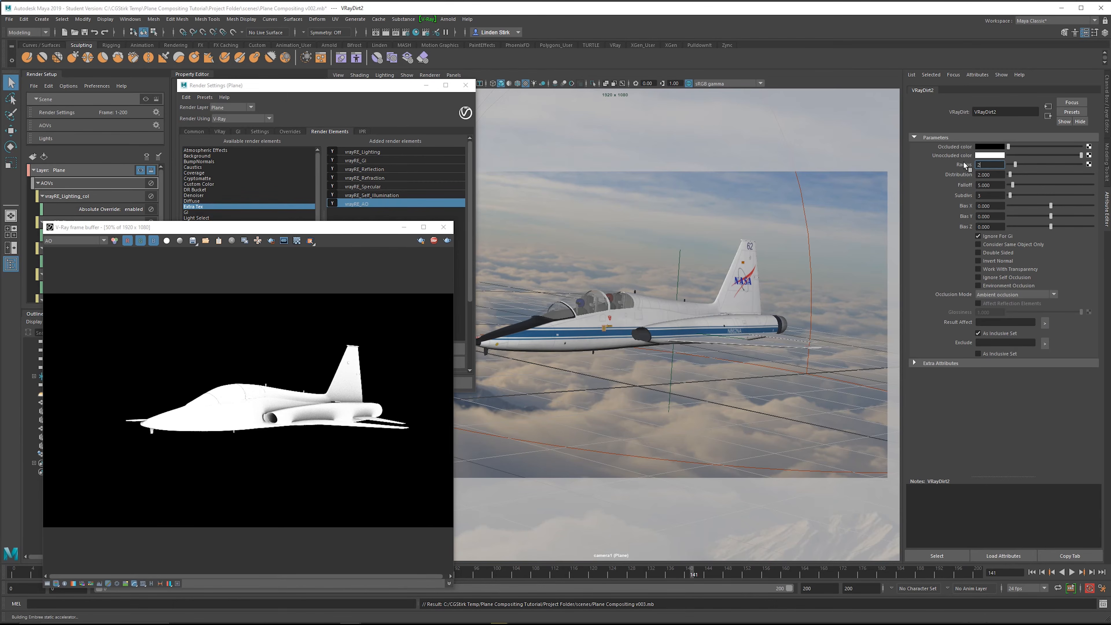
type("2")
key("Return")
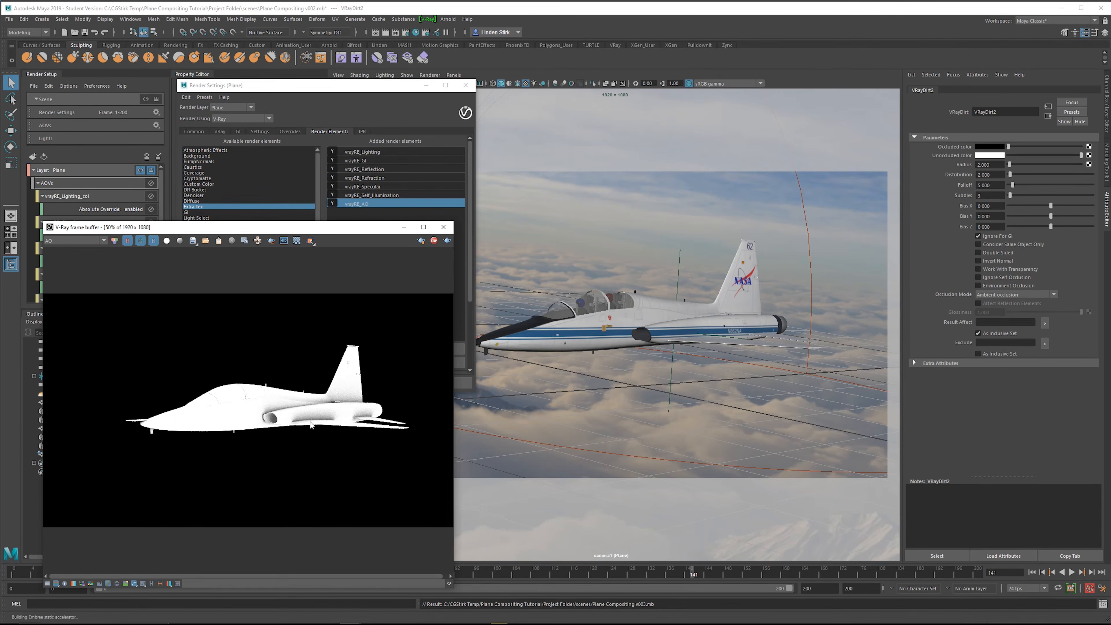
scroll(313, 425, "up", 2)
scroll(341, 421, "up", 1)
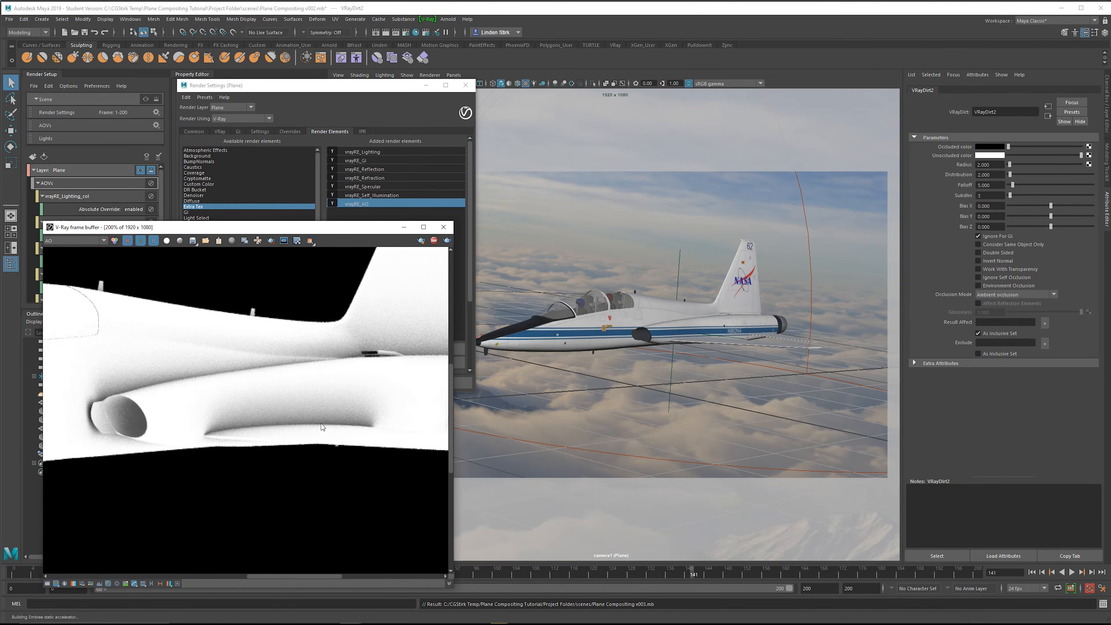
scroll(321, 425, "down", 1)
scroll(226, 384, "down", 1)
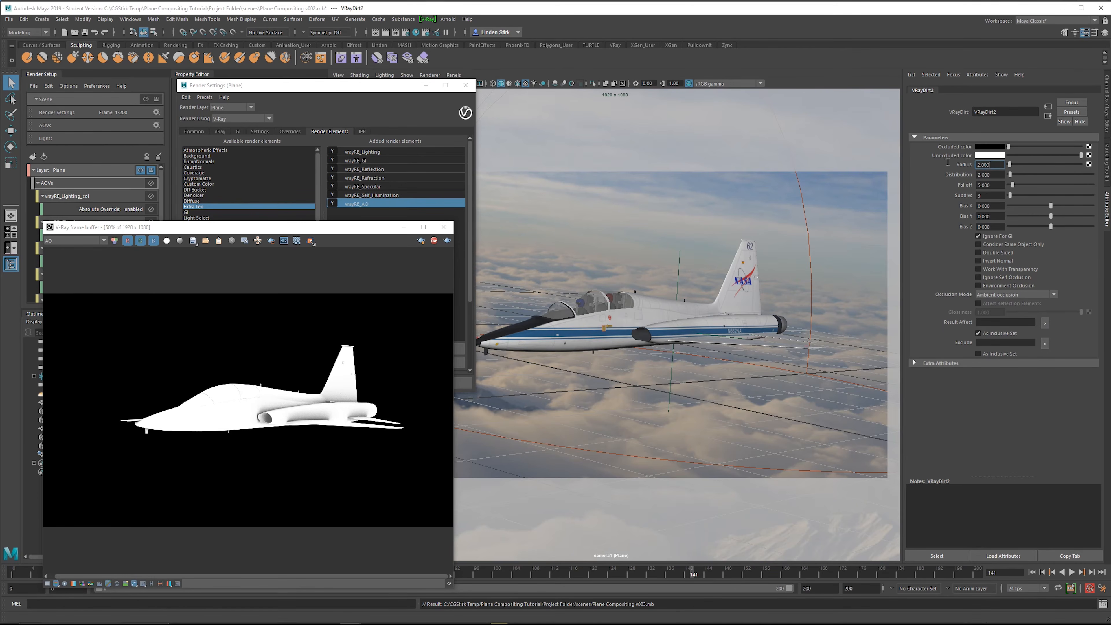
Step: Set the VRayDirt radius to 1, update the AO render and minimize the V-Ray frame buffer
left_click_drag(993, 165, 947, 165)
left_click(434, 242)
left_click(421, 241)
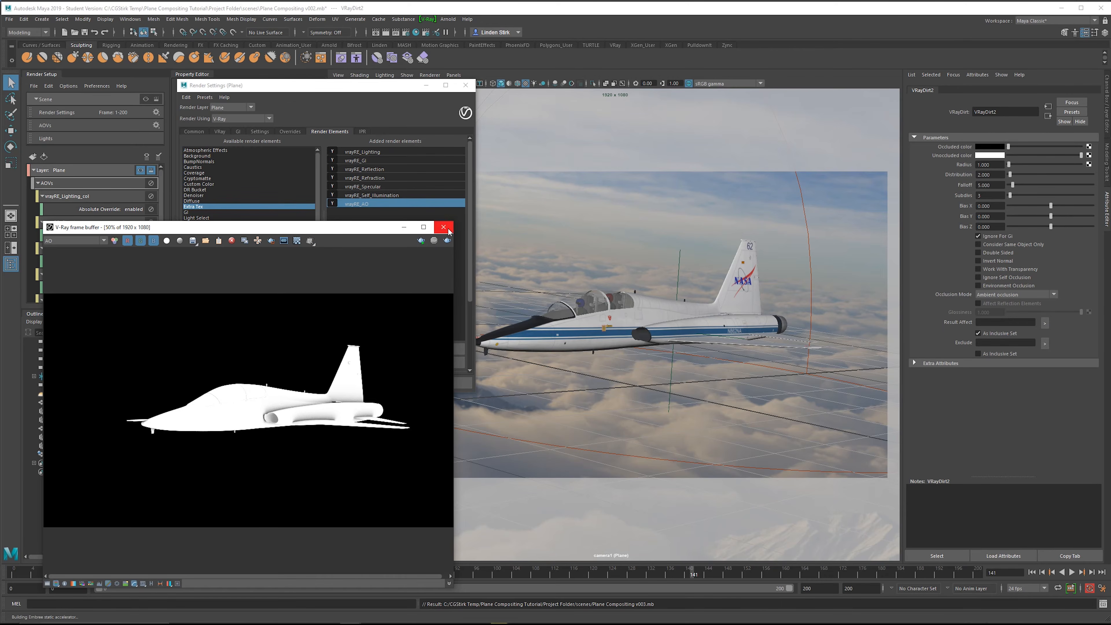
left_click(404, 227)
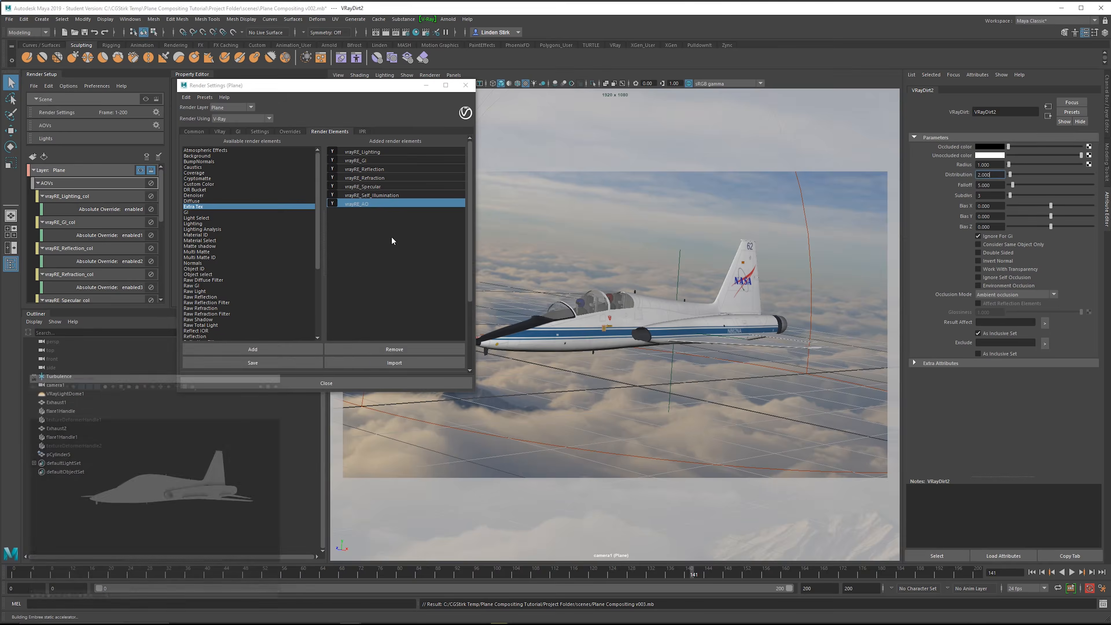
Step: Add a Z-depth render element to the Plane layer and shift the render settings window aside
left_click_drag(318, 172, 321, 287)
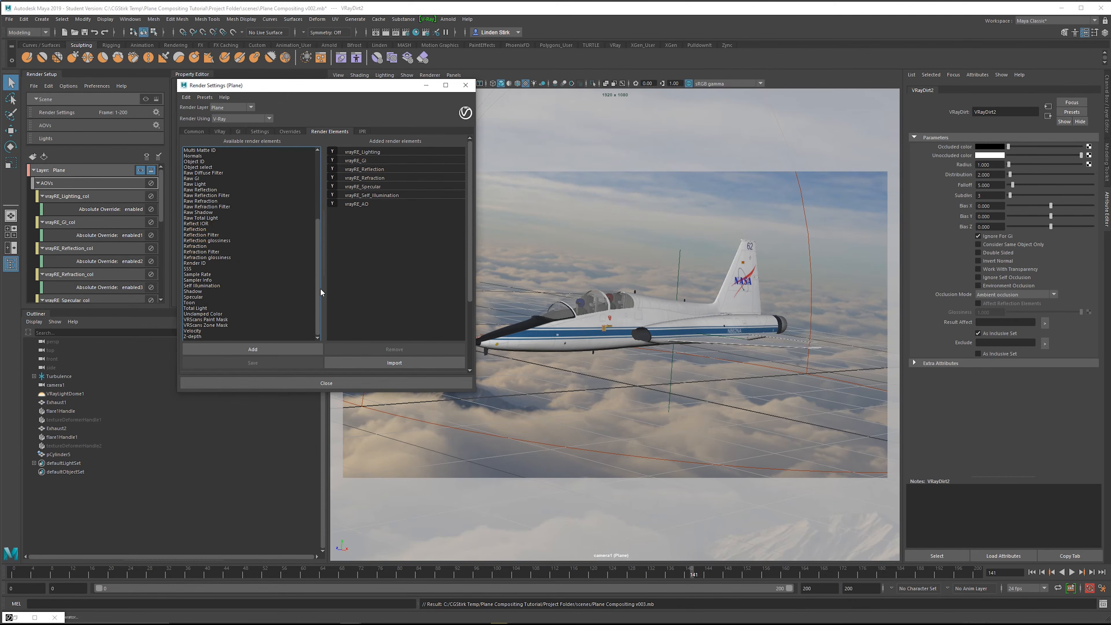
double_click(193, 336)
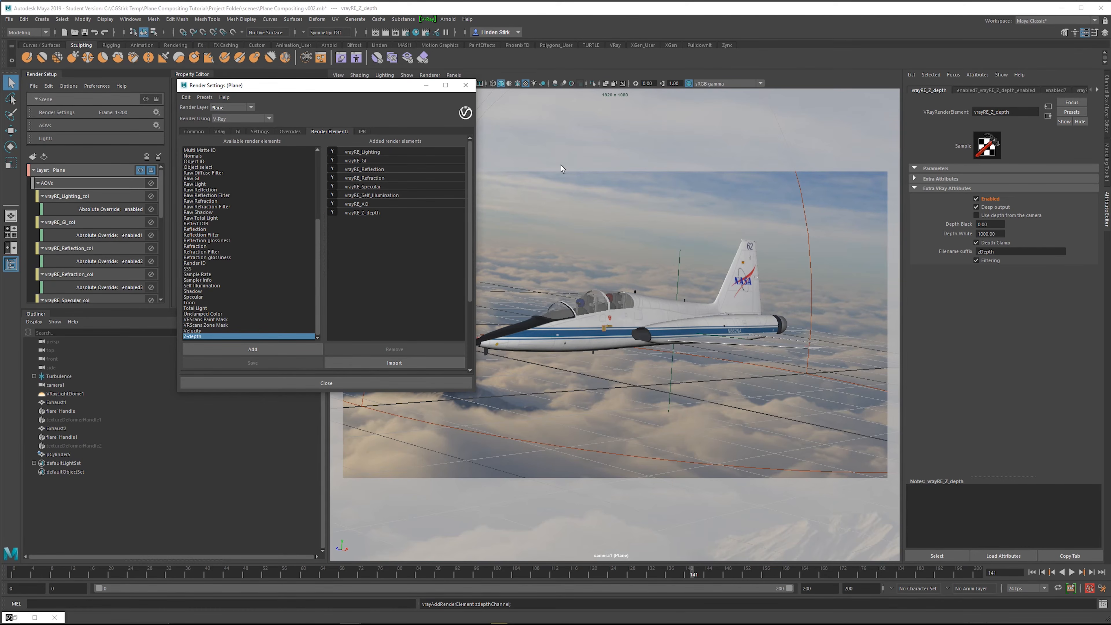
left_click_drag(354, 89, 341, 64)
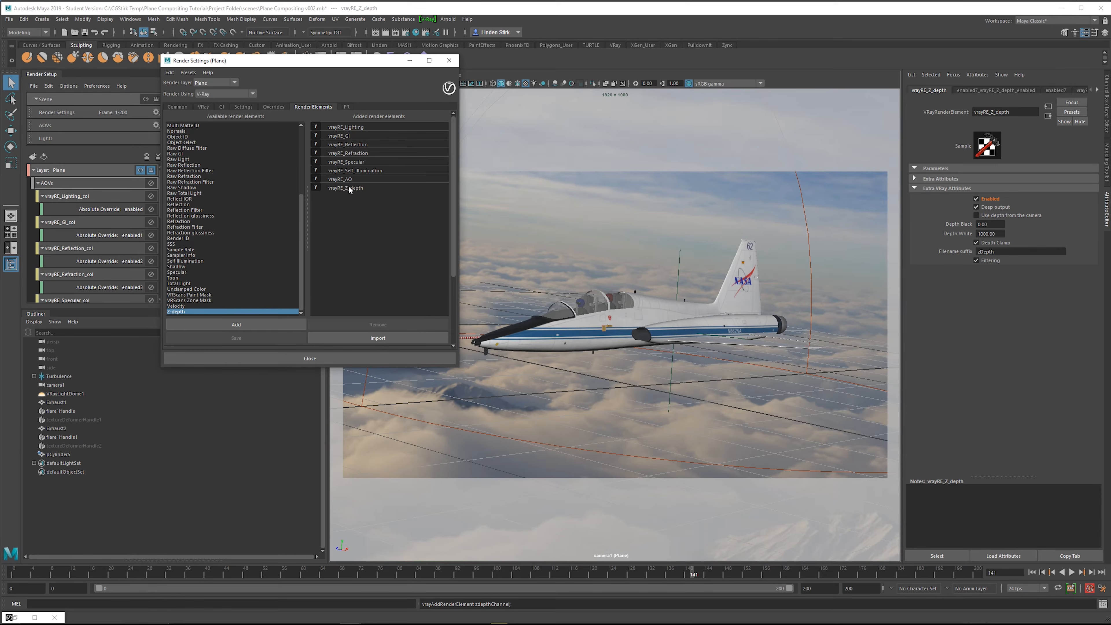
Step: Disable the vrayRE_AO render element for the Plane layer and close the render settings
left_click(369, 191)
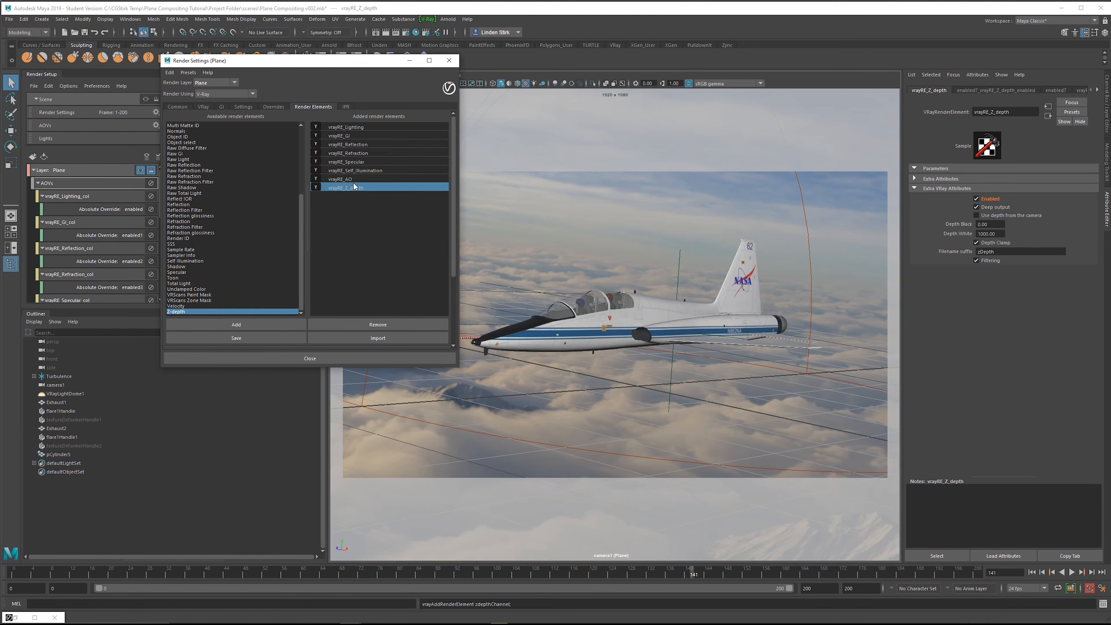
left_click(316, 179)
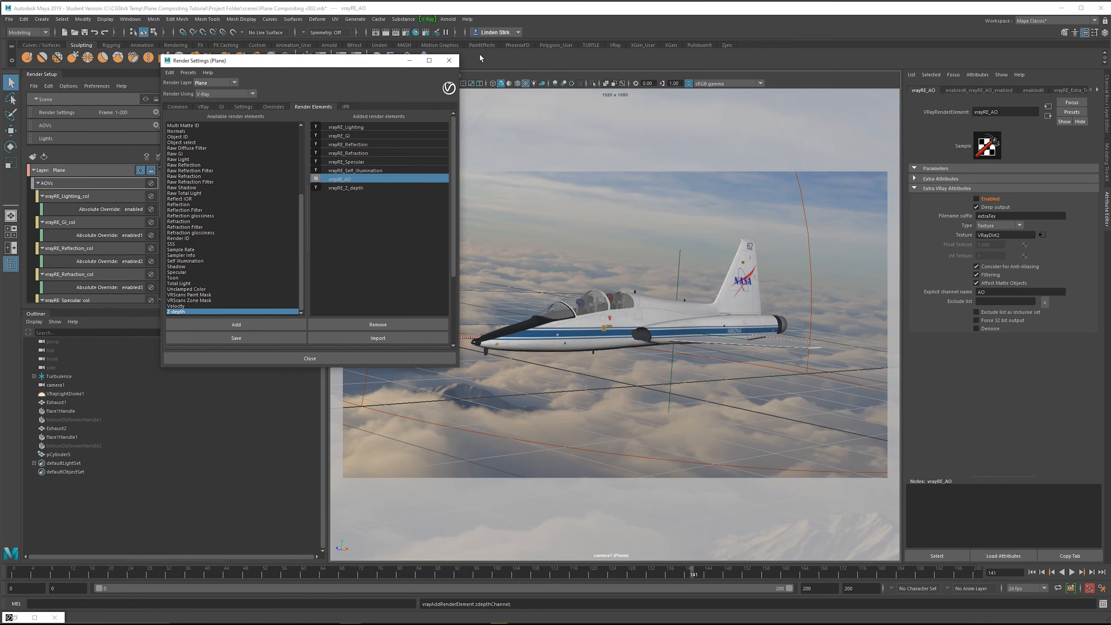
left_click(449, 59)
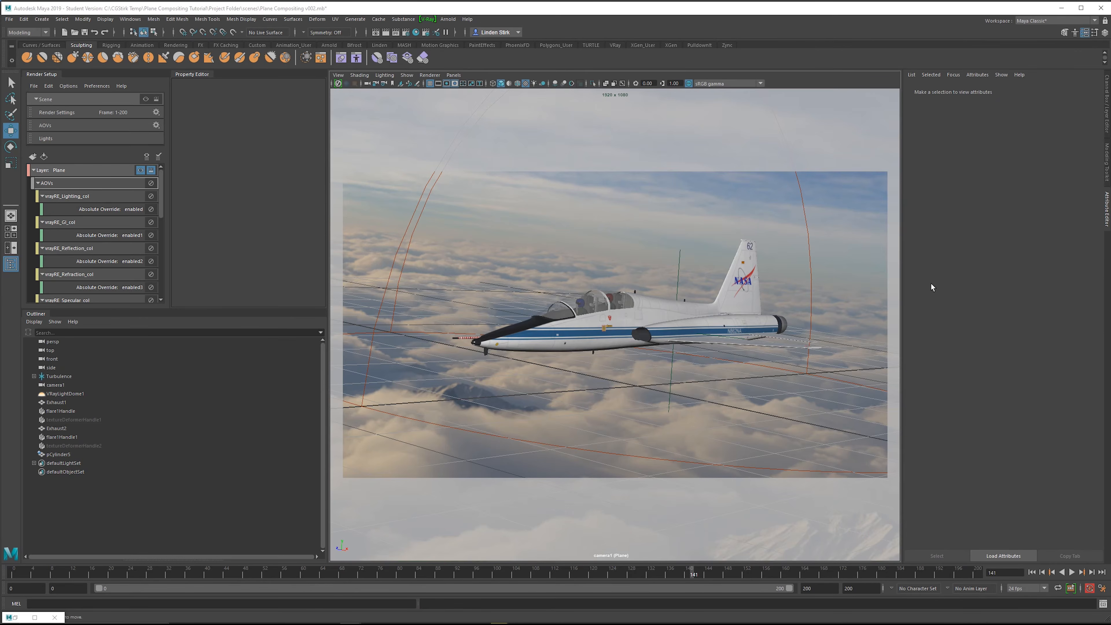
Step: Switch to the top view, make the whole scene visible instead of the Plane layer, and select camera1
key("space")
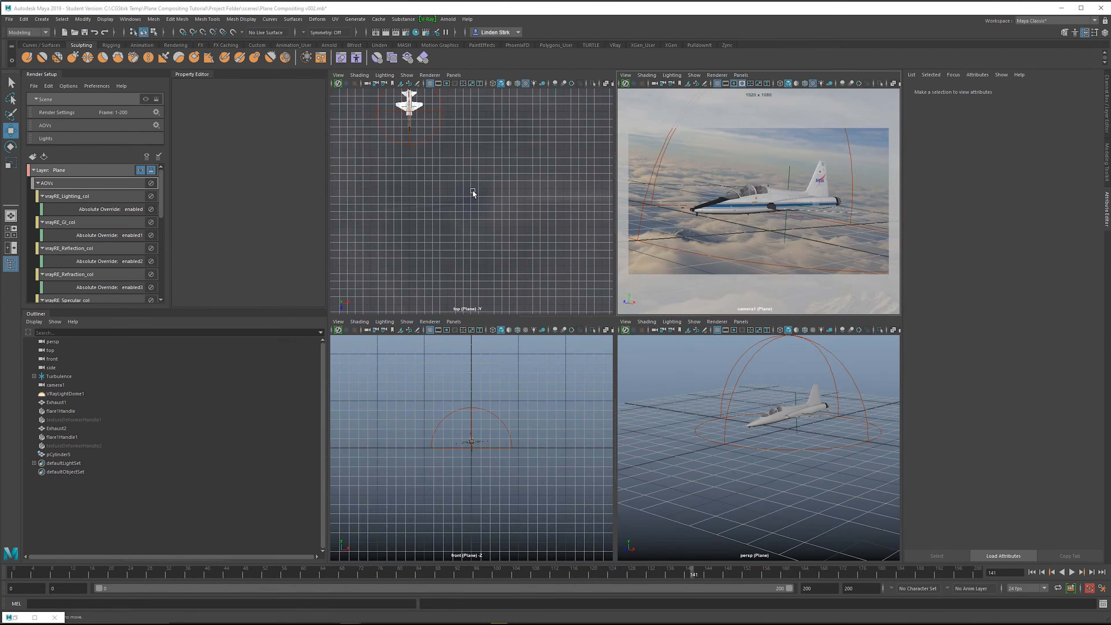
key("space")
scroll(523, 249, "down", 2)
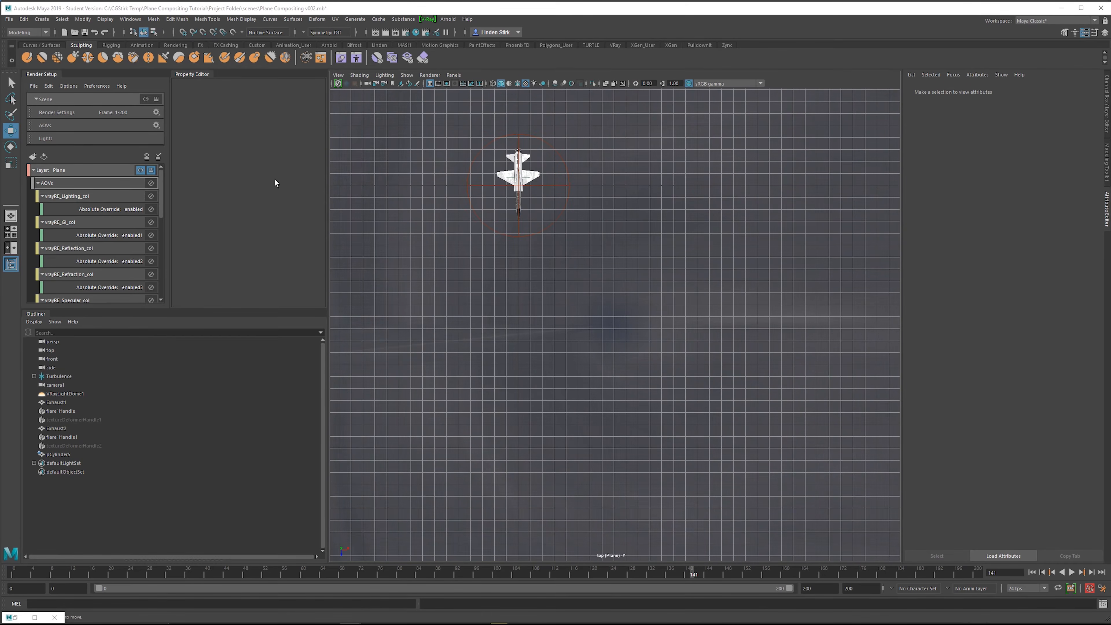
left_click(145, 99)
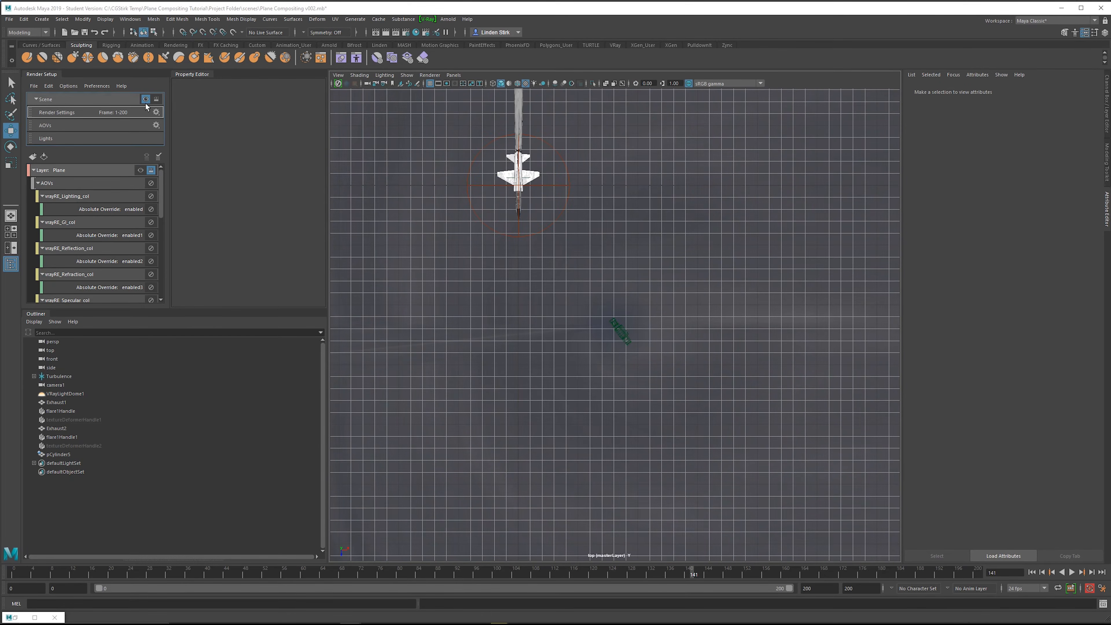
left_click(626, 335)
middle_click_drag(561, 255, 635, 321, "alt")
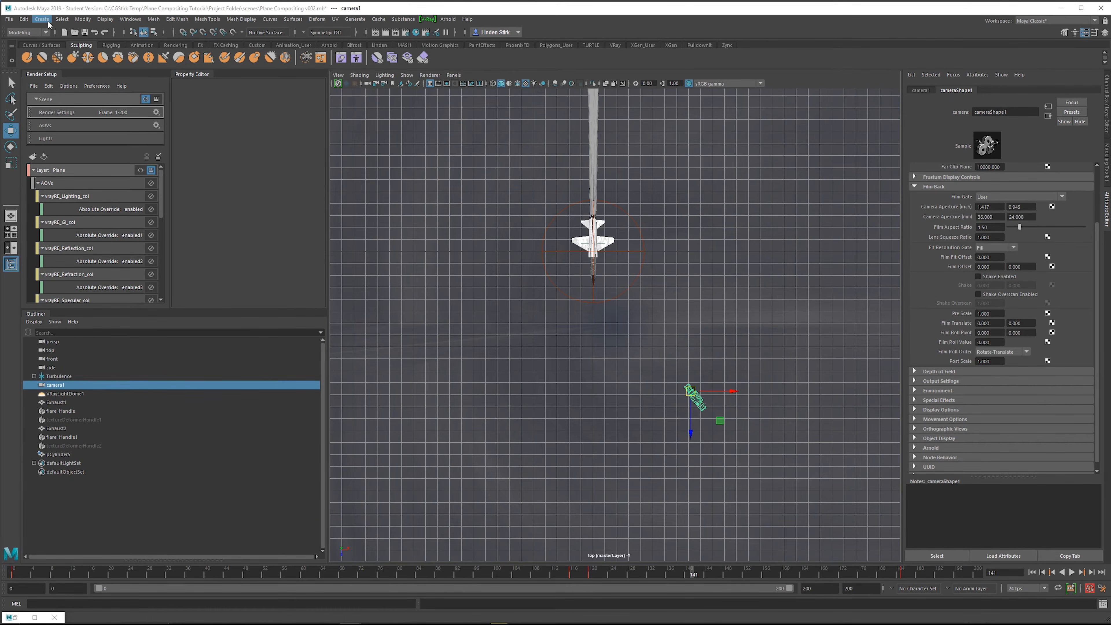
Step: Measure the distance from the camera to the plane in the top view with the Distance Tool
left_click(47, 21)
mouse_move(101, 163)
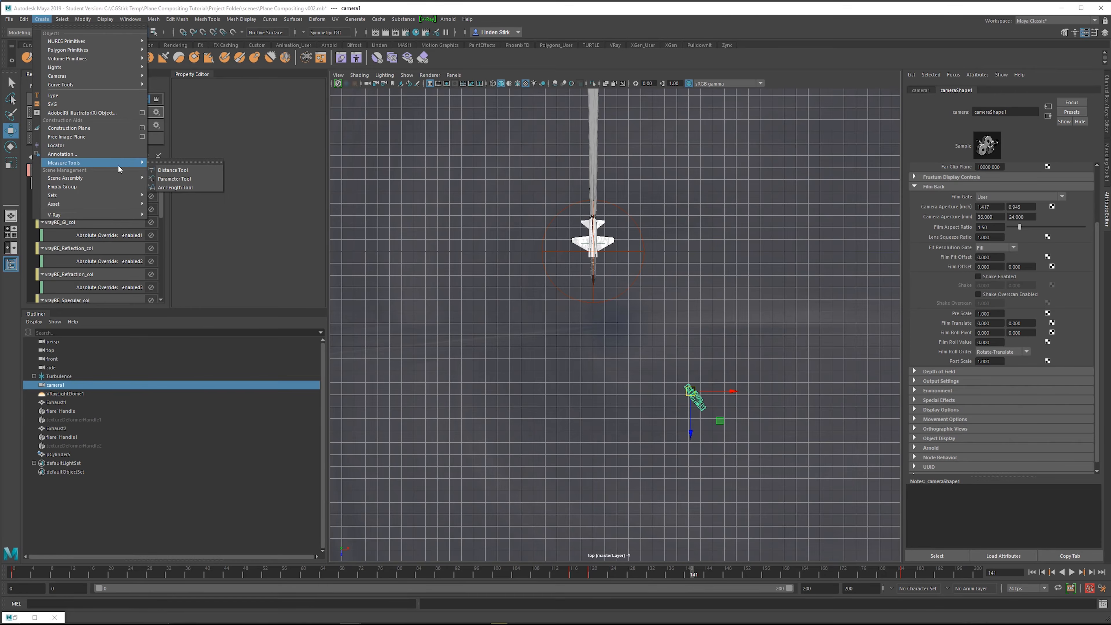
left_click(168, 171)
left_click(687, 384)
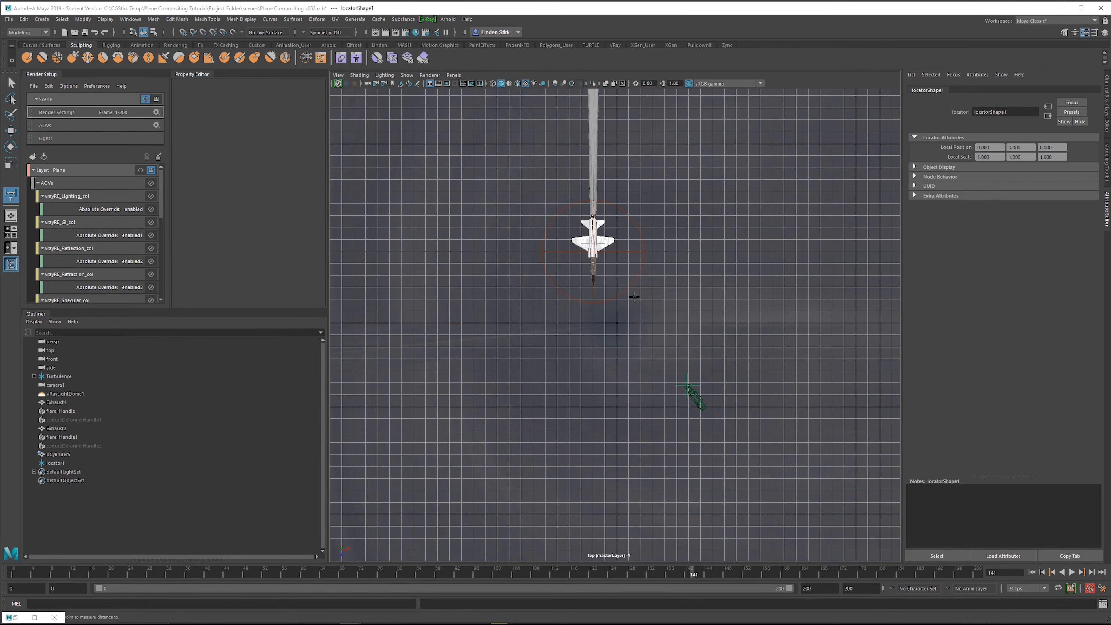
left_click(592, 243)
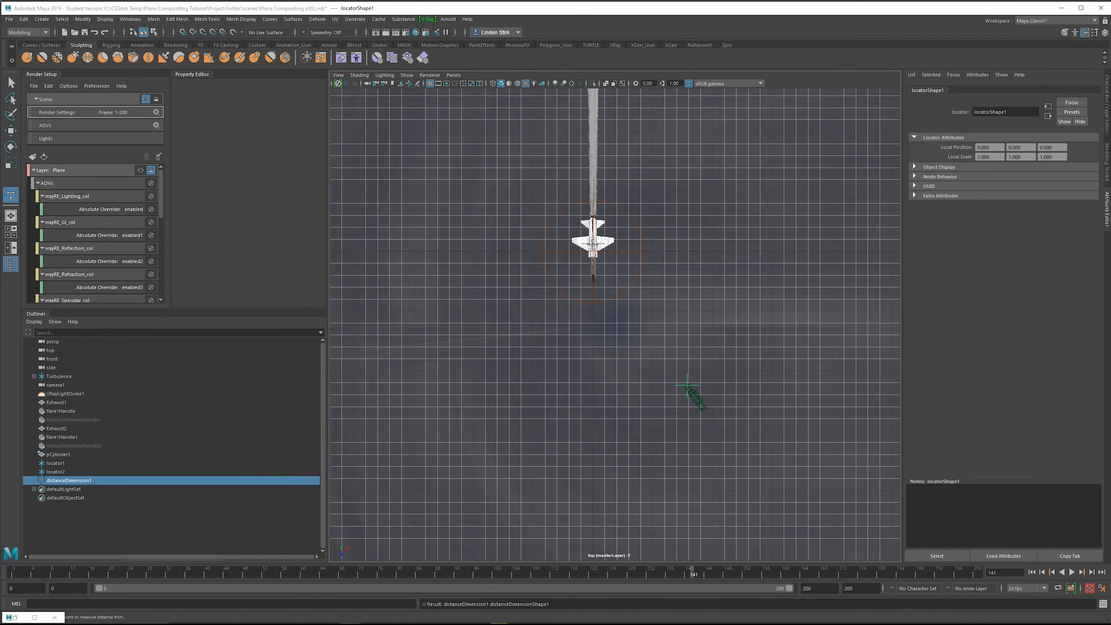
key("w")
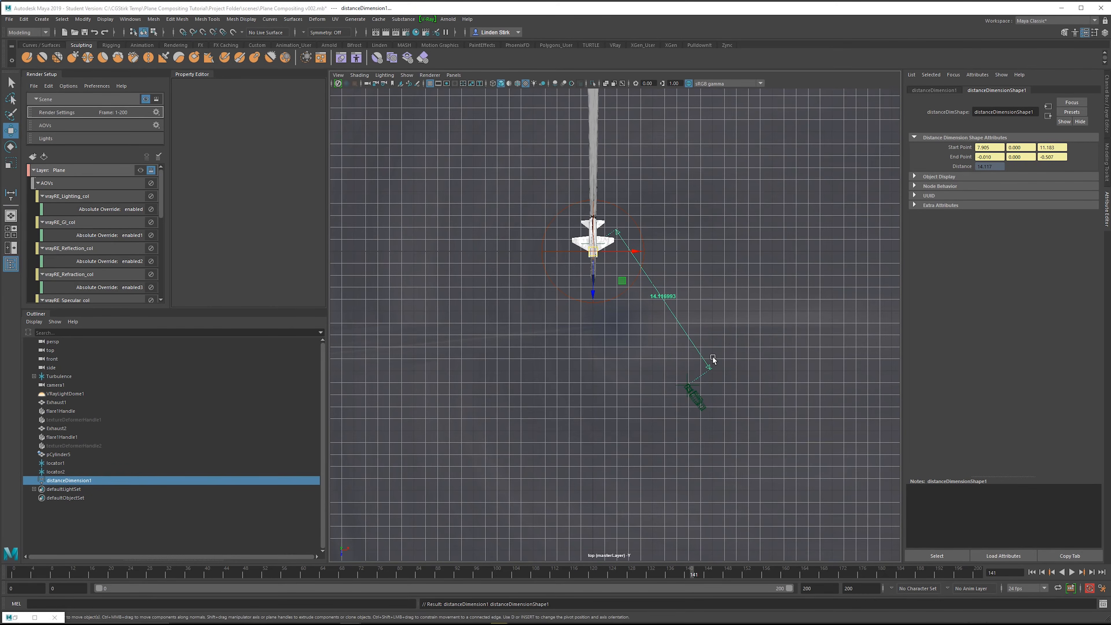
scroll(731, 336, "up", 2)
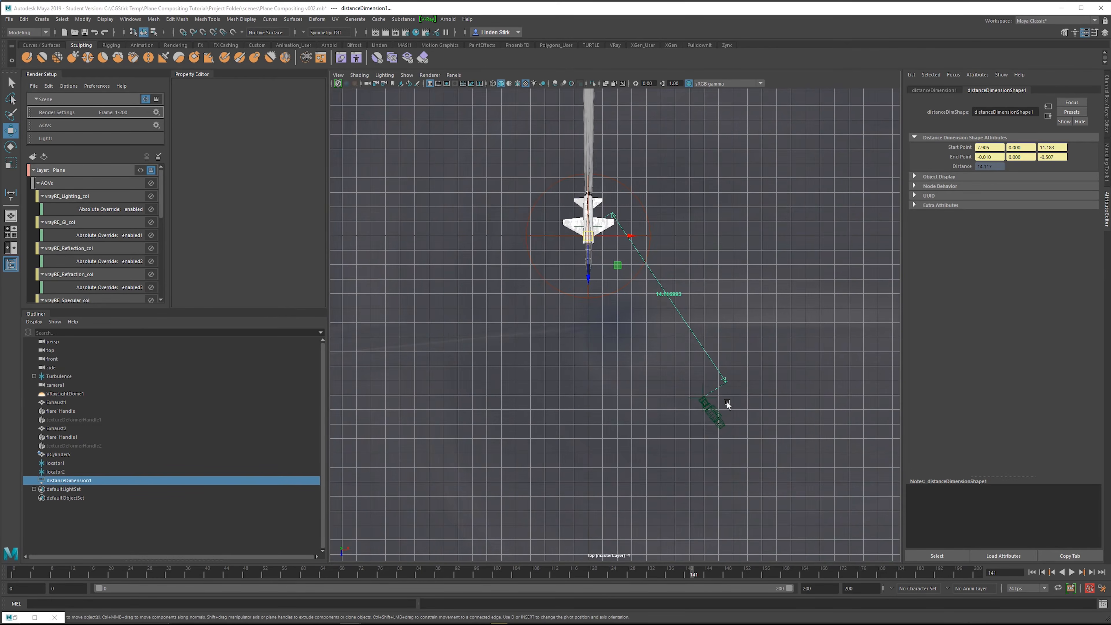
middle_click_drag(678, 307, 689, 365, "alt")
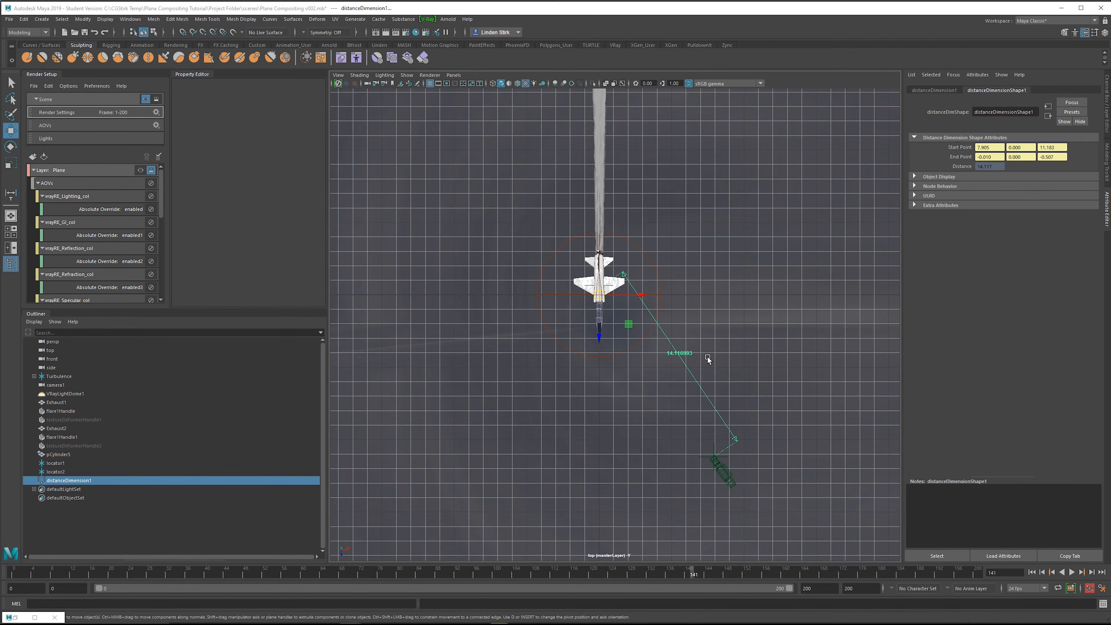
Step: Reopen the render settings, make the Plane layer visible and return to the full-size camera1 view
left_click(407, 33)
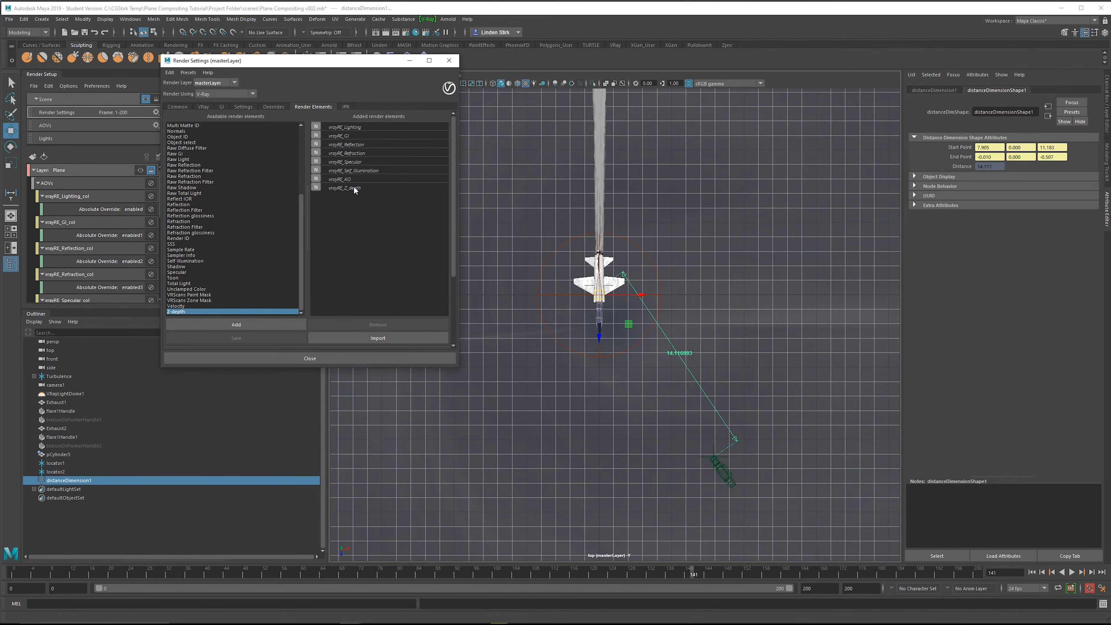
left_click(141, 170)
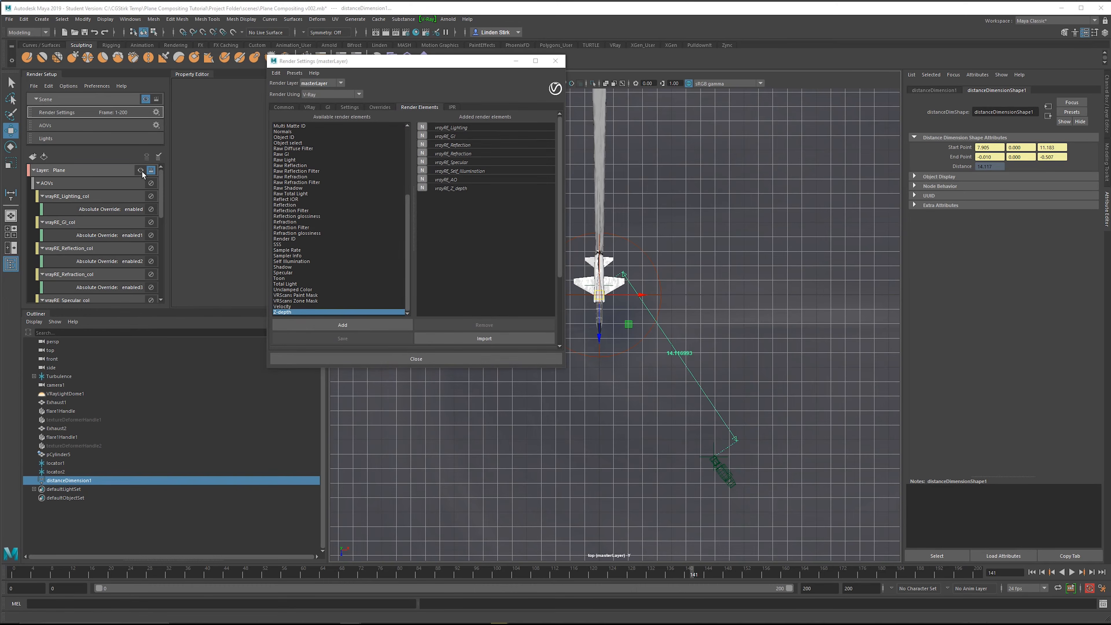
left_click_drag(334, 69, 205, 76)
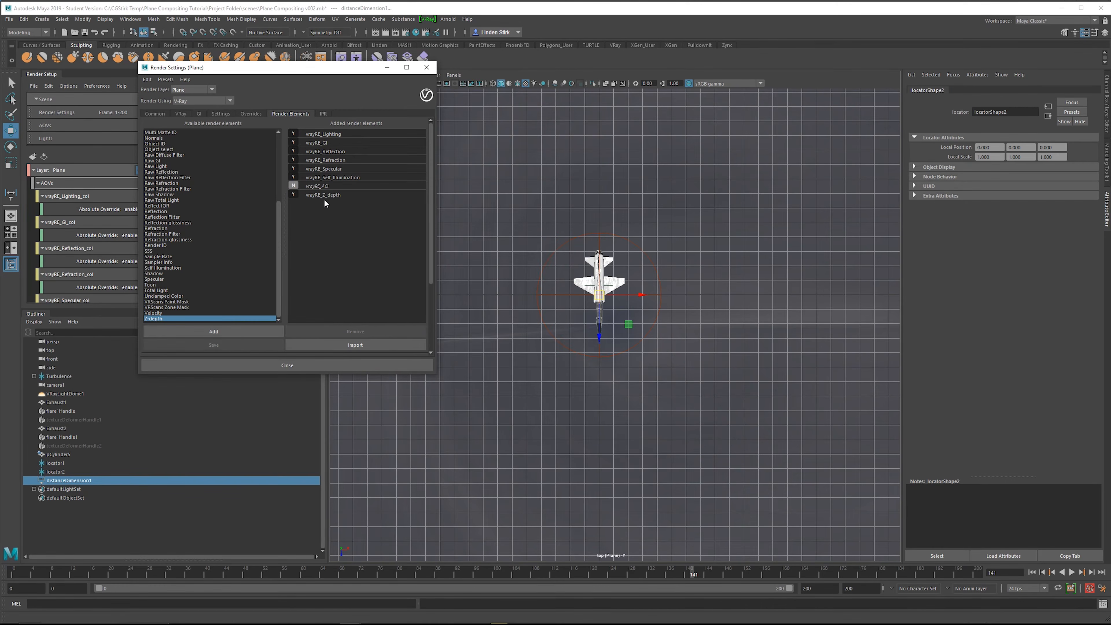
left_click(327, 195)
left_click(661, 188)
key("space")
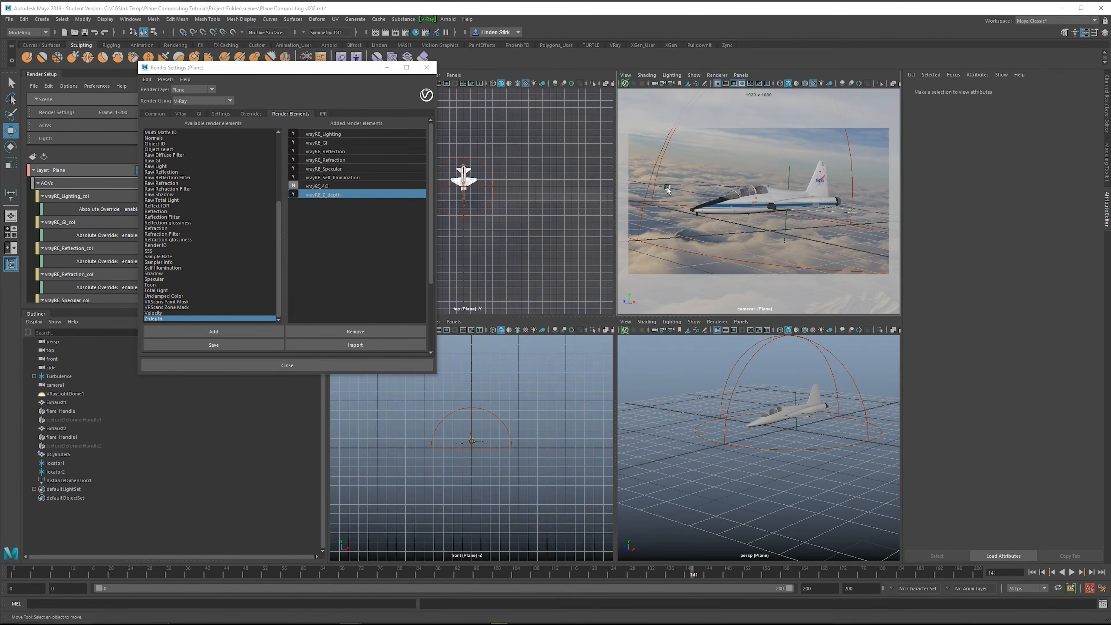
key("space")
Step: Set the Z-depth element's Depth White to 20 and render the Plane layer to check the zDepth channel
left_click(330, 196)
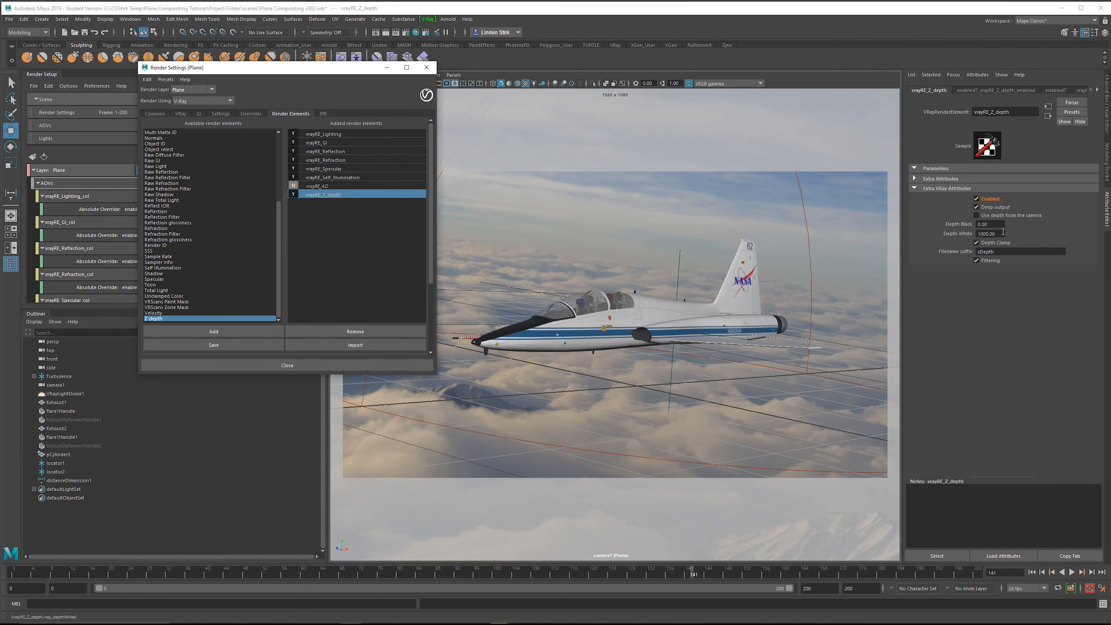
left_click(989, 233)
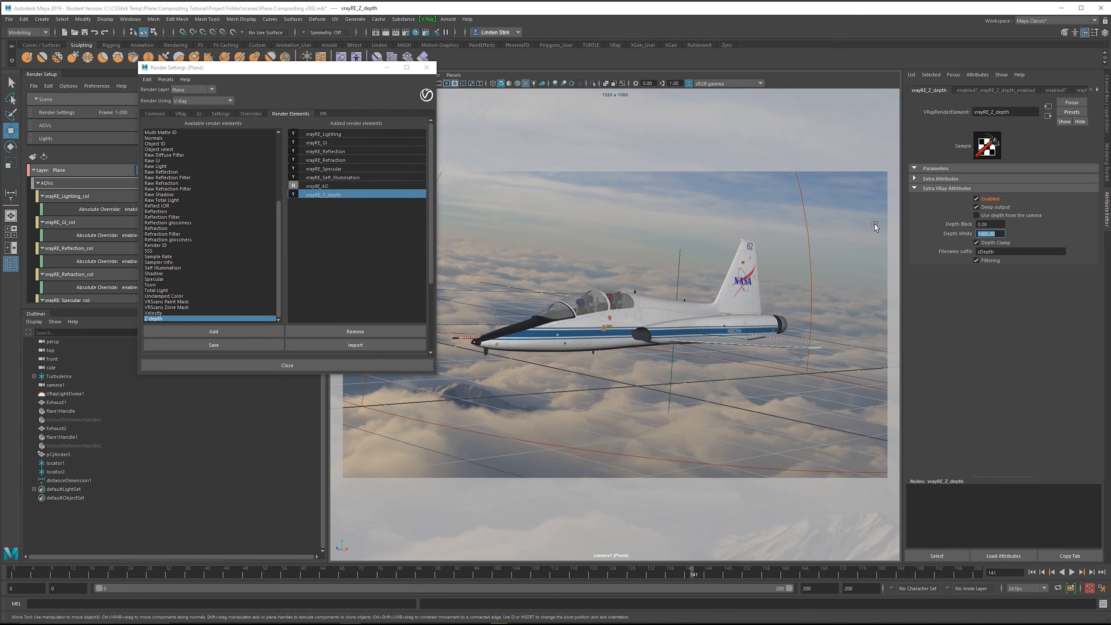
type("20")
key("Return")
left_click(396, 32)
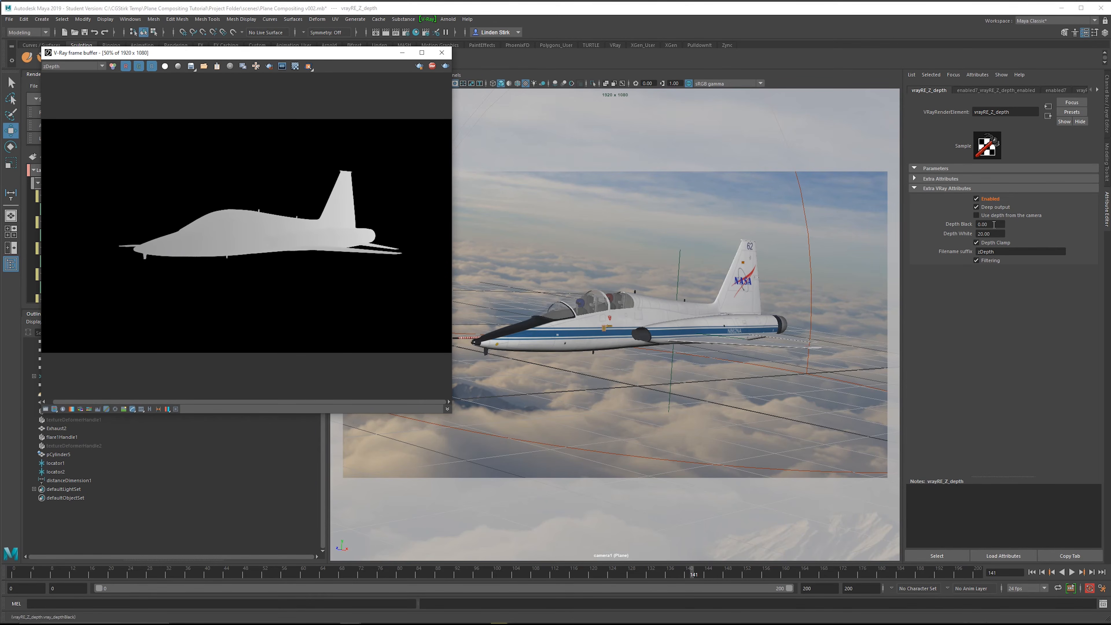
Step: Set the Z-depth element's Depth Black to 5 and check the zDepth render at frame 0
left_click(1005, 224)
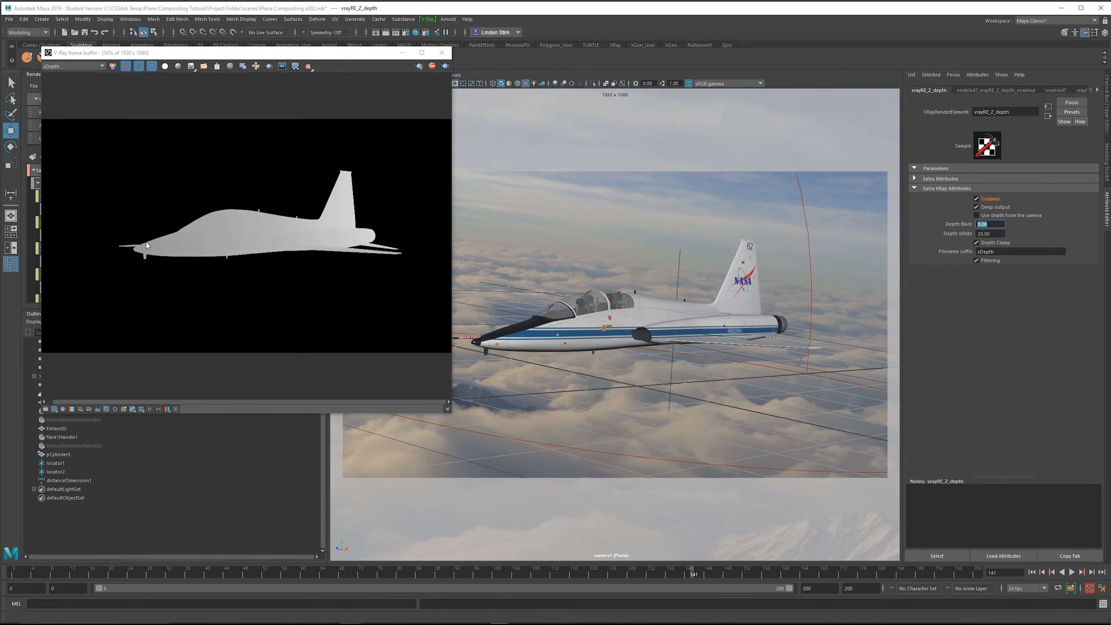
type("5")
key("Return")
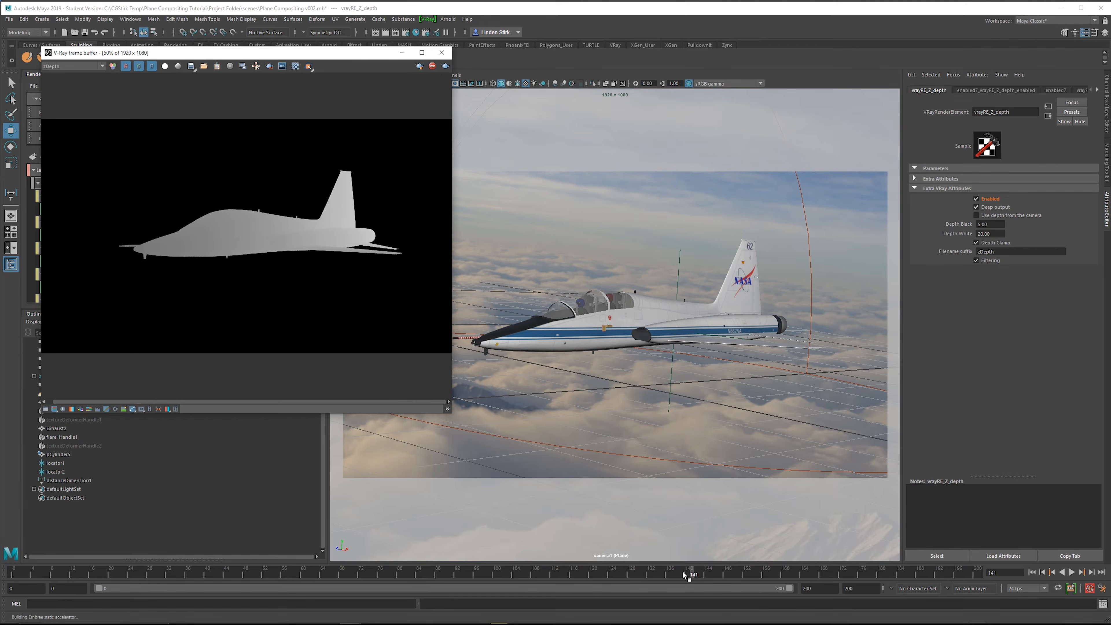
left_click_drag(647, 576, 2, 548)
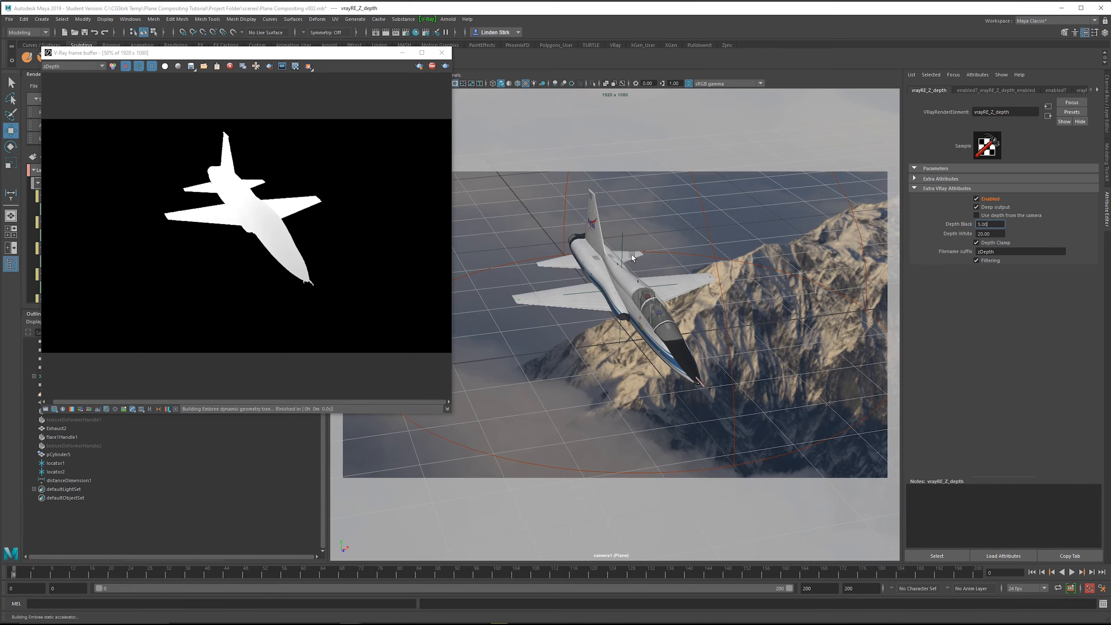
Step: Set the Z-depth element's Depth White to 25, render to check the zDepth channel, and close the frame buffer
left_click(225, 179)
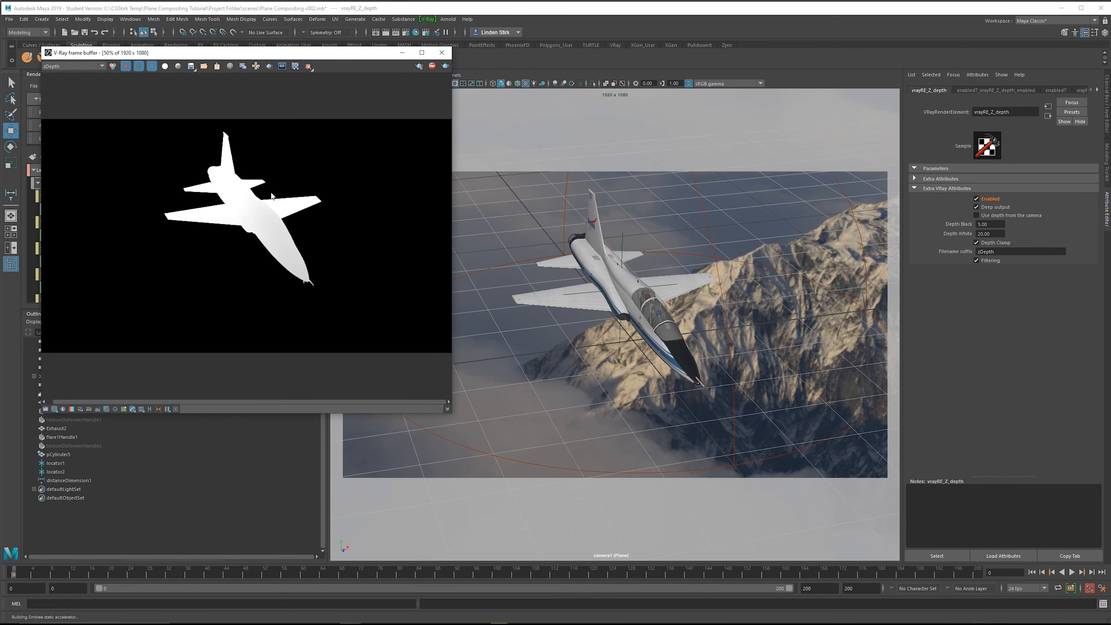
left_click(989, 234)
type("25")
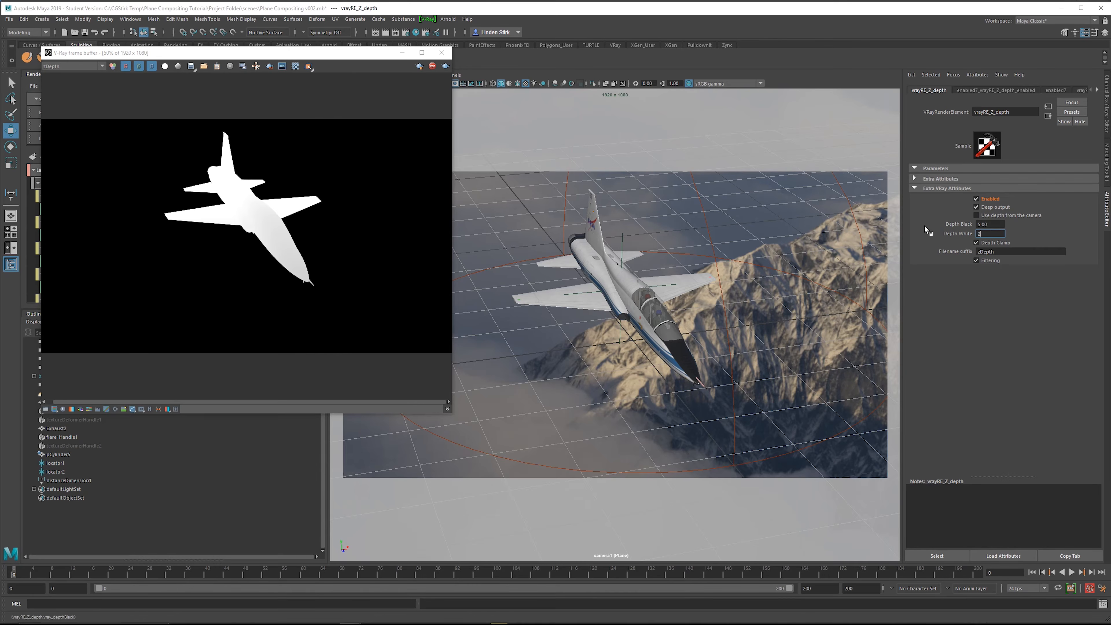
key("Return")
left_click(420, 66)
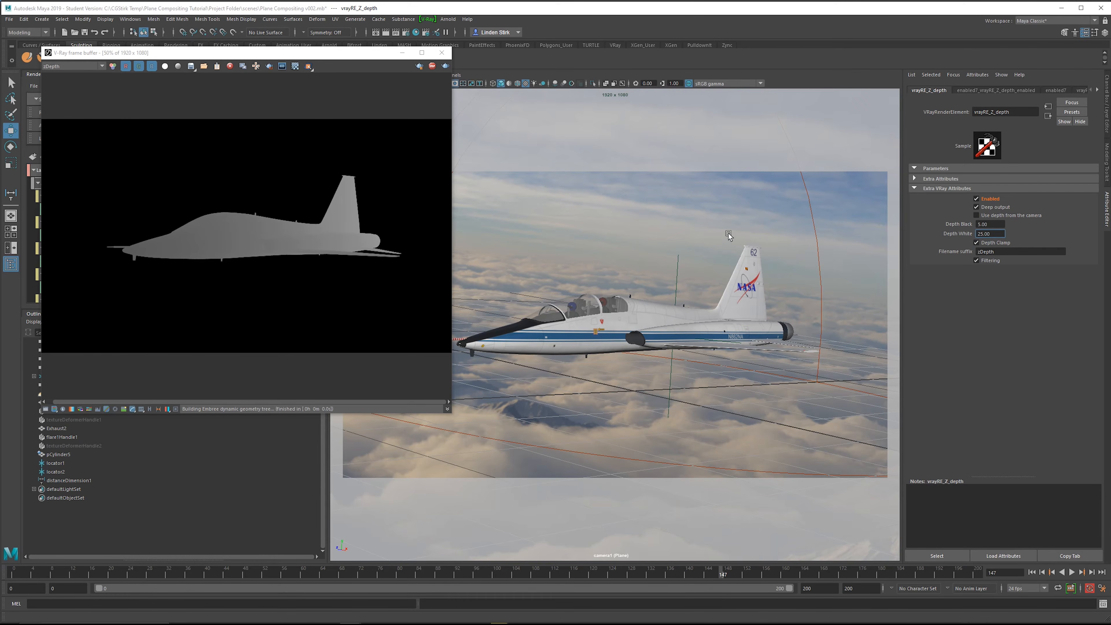
left_click(442, 53)
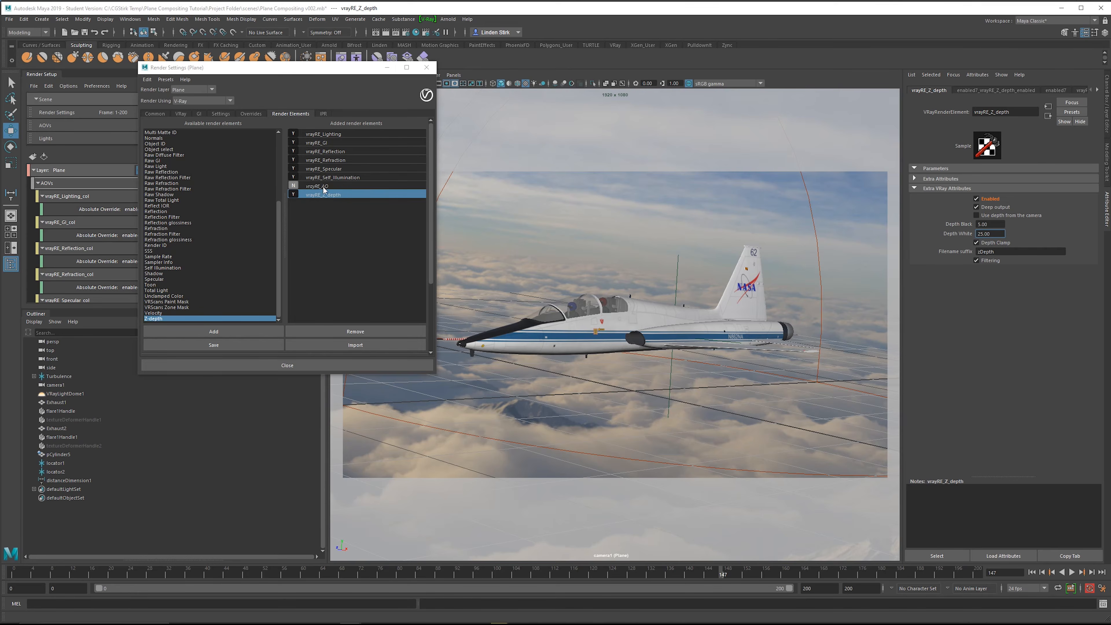
left_click(323, 195)
left_click(327, 279)
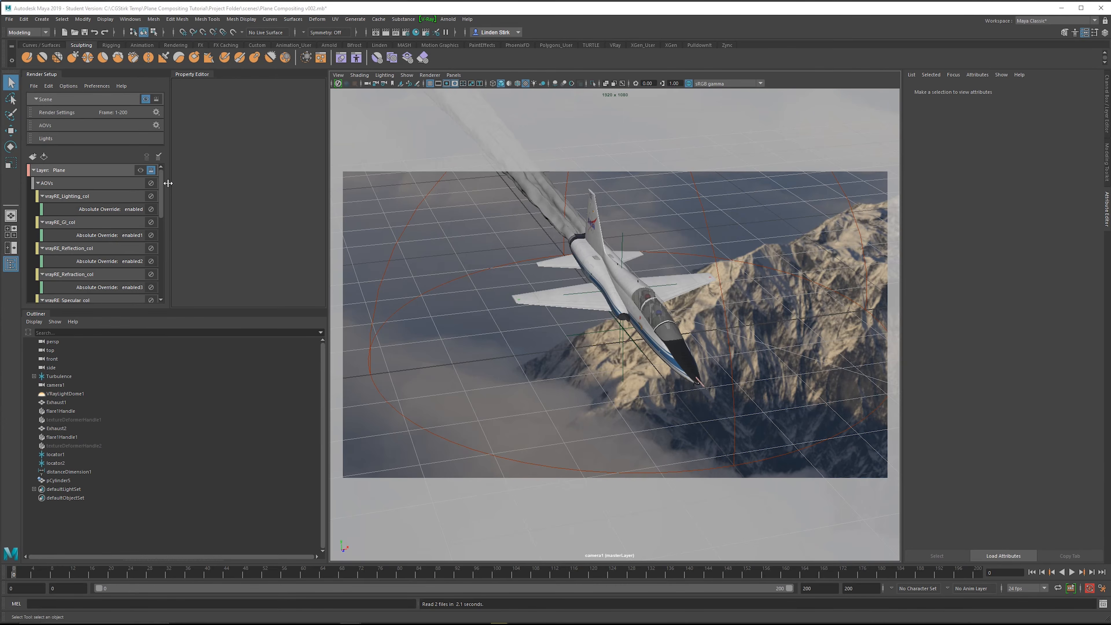
Step: Make the Exhaust layer visible and open its render settings
left_click_drag(160, 192, 158, 235)
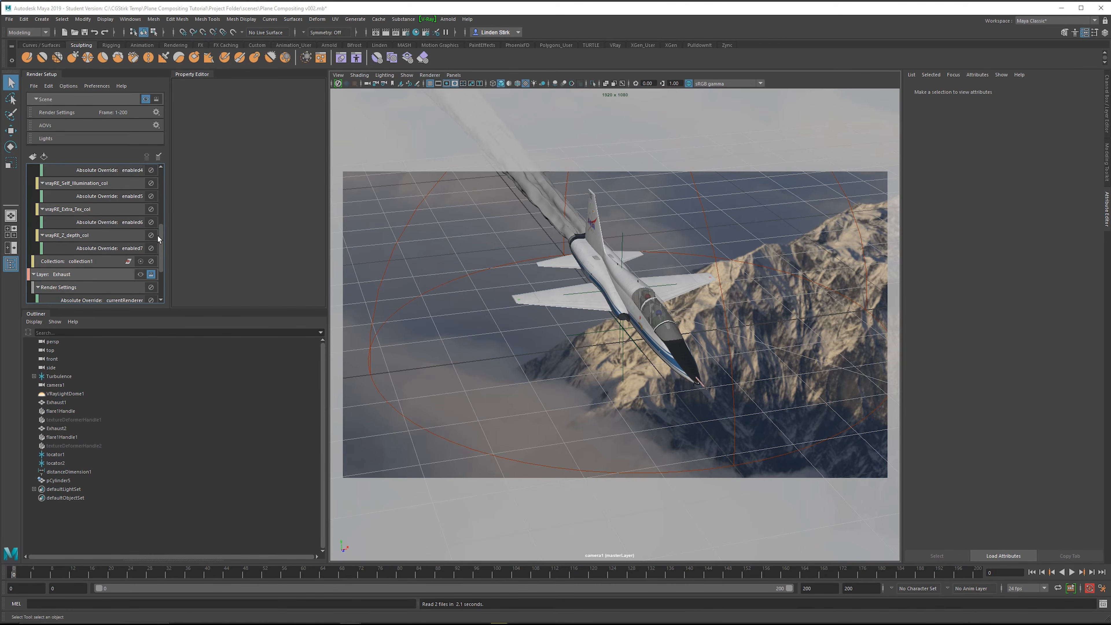
left_click(140, 275)
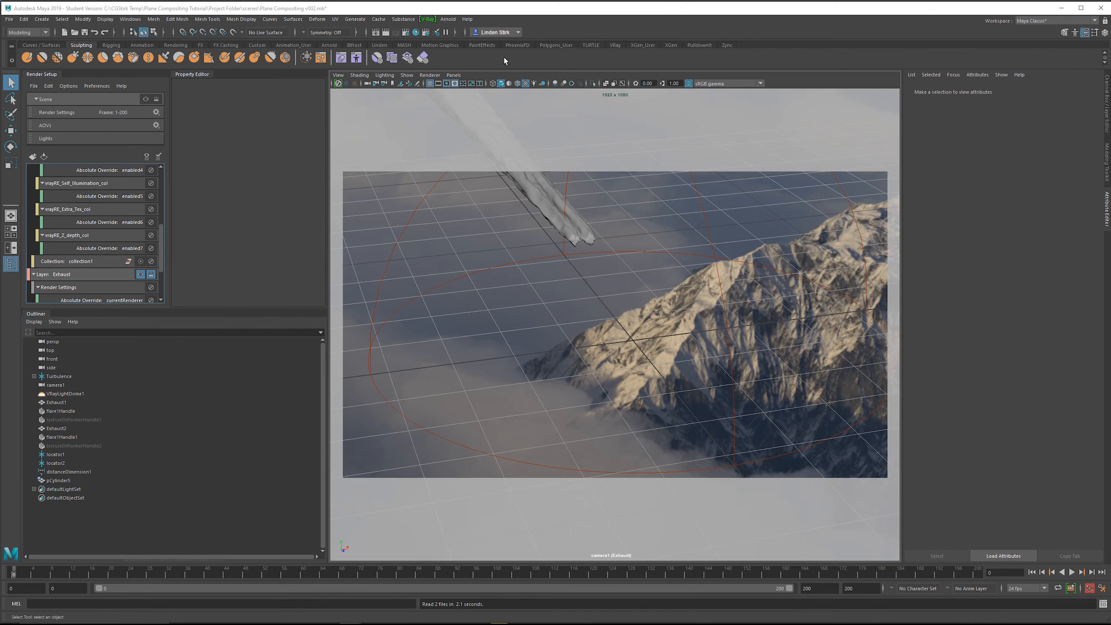
left_click(406, 33)
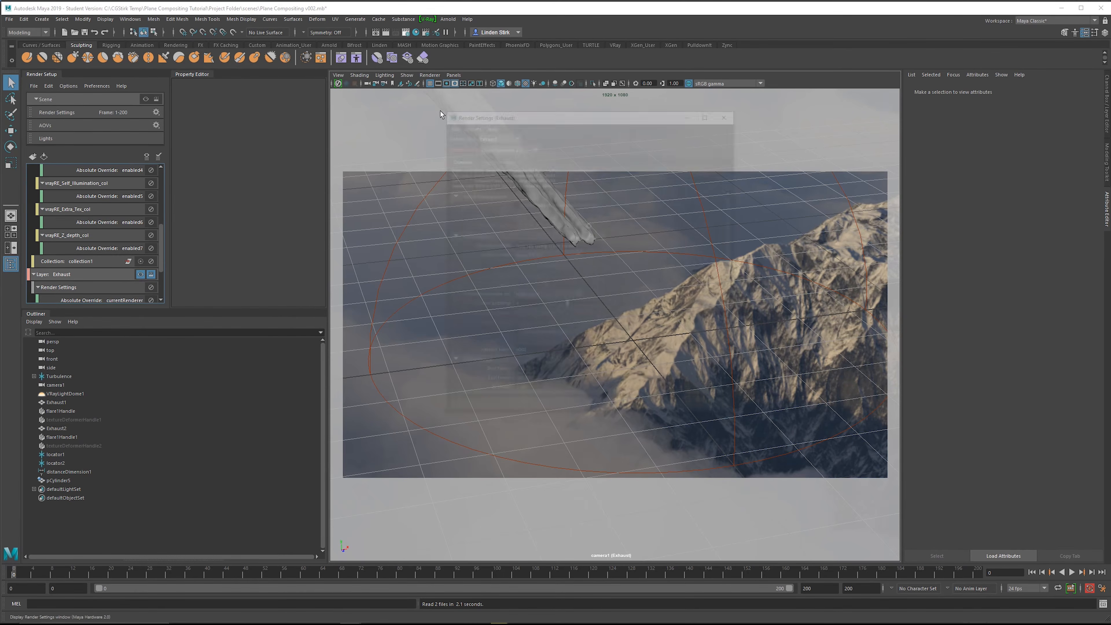
Step: Set the Exhaust layer's file name prefix to <Version>/<RenderLayer>/<RenderLayer>_<Version> using the inserted keywords
left_click_drag(586, 247, 510, 253)
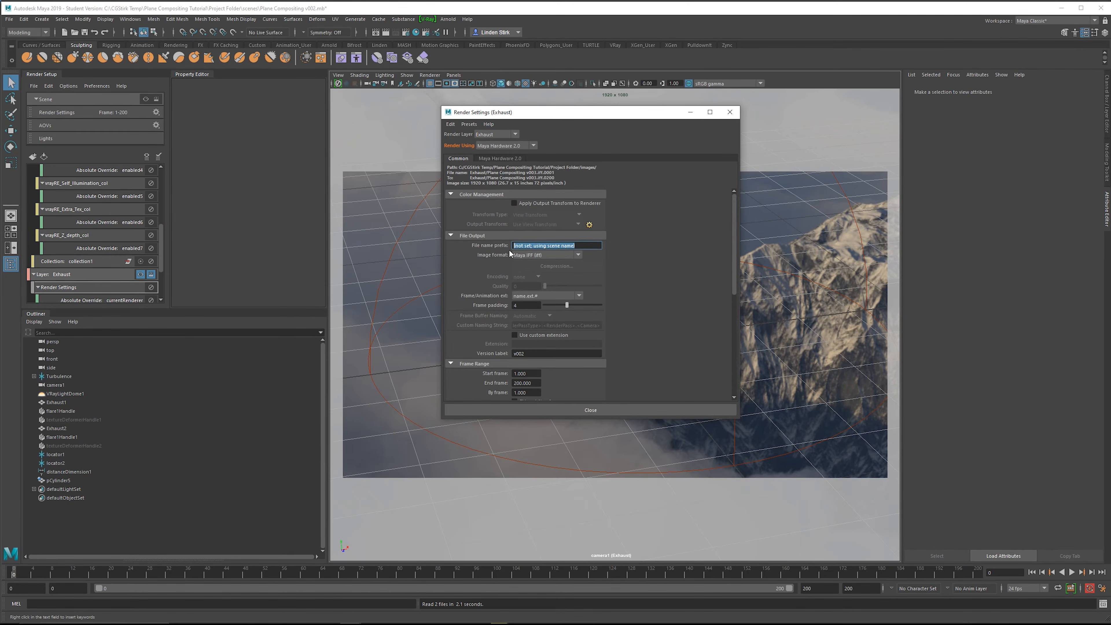
key("BackSpace")
right_click(523, 246)
left_click(600, 323)
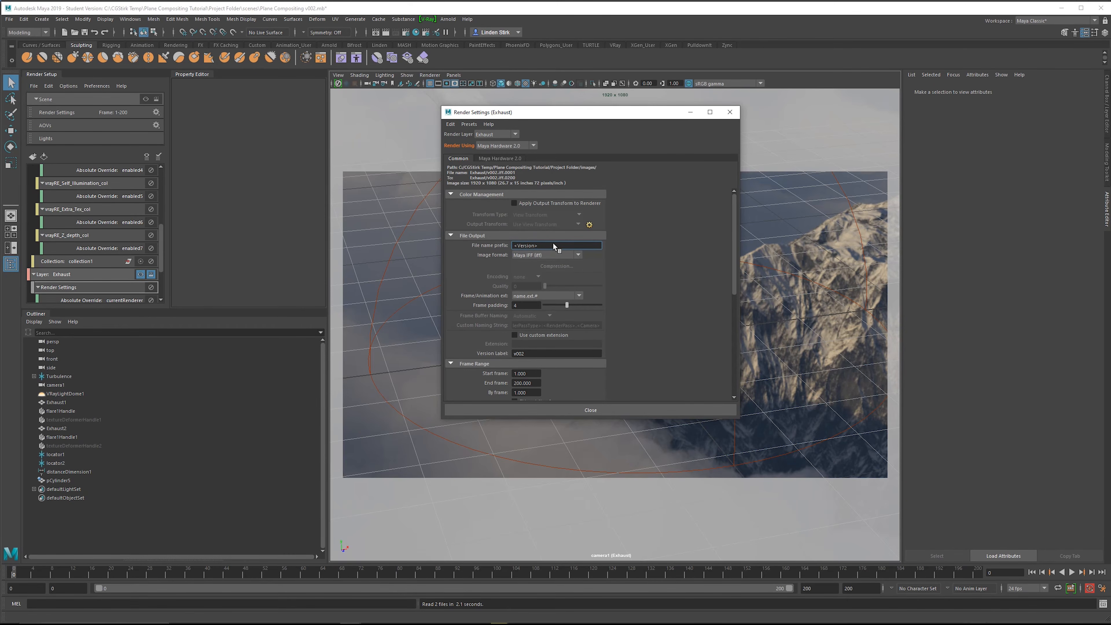
type("/")
right_click(564, 247)
left_click(610, 270)
type("/")
right_click(583, 247)
left_click(636, 269)
type("_")
right_click(586, 246)
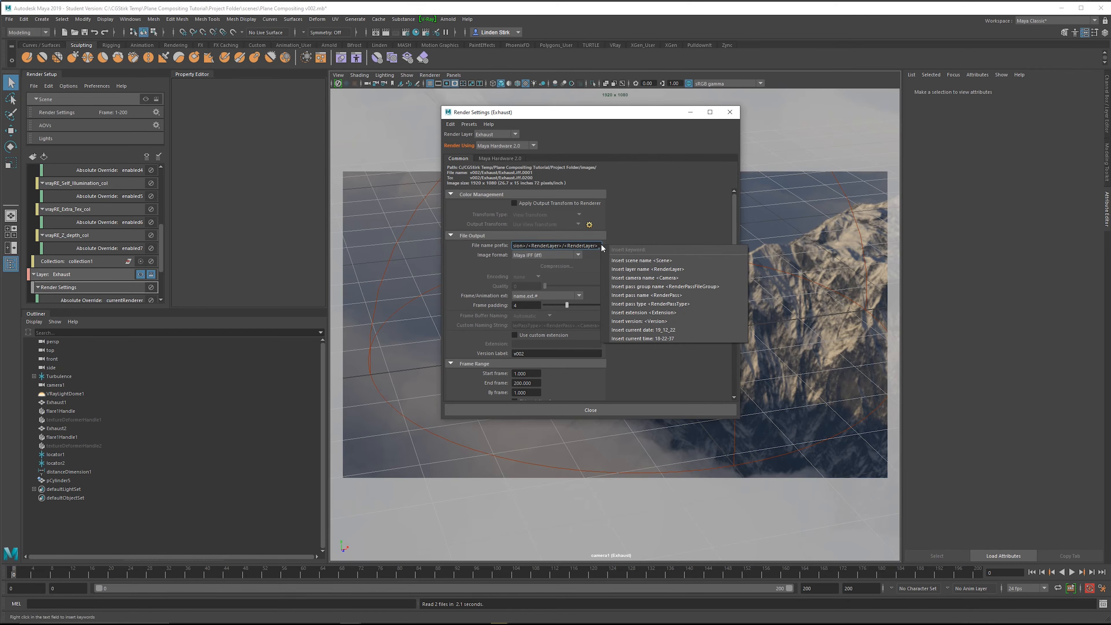
left_click(691, 322)
Step: Set the Exhaust output to EXR with 16 Bit Half data and ZIP compression, and the frame/animation extension to name.#.ext
left_click(541, 255)
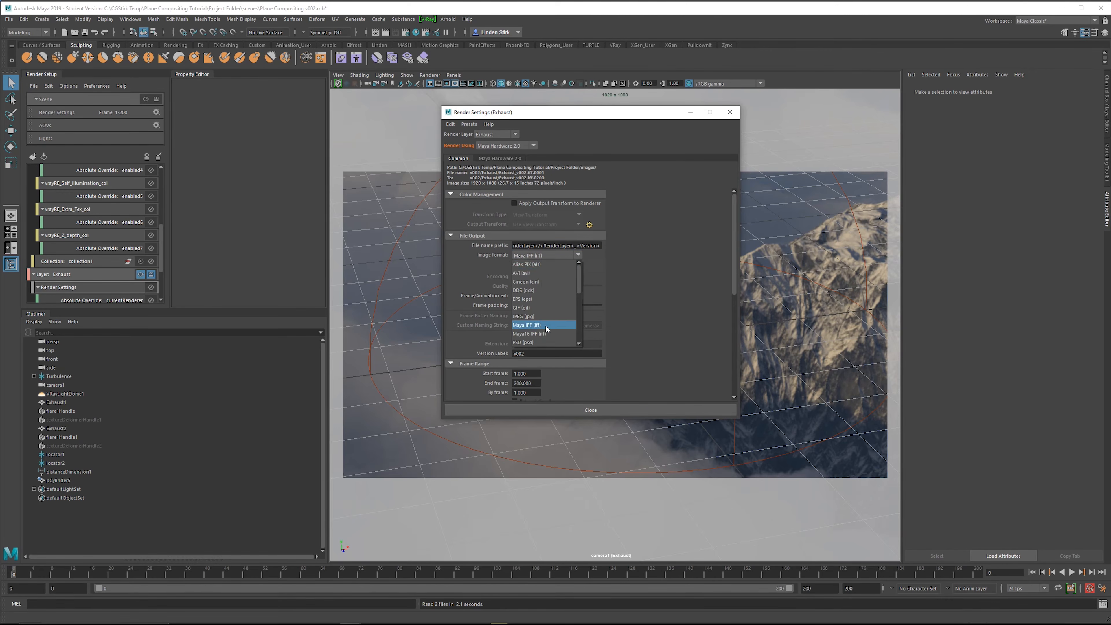
scroll(547, 307, "down", 5)
left_click(530, 327)
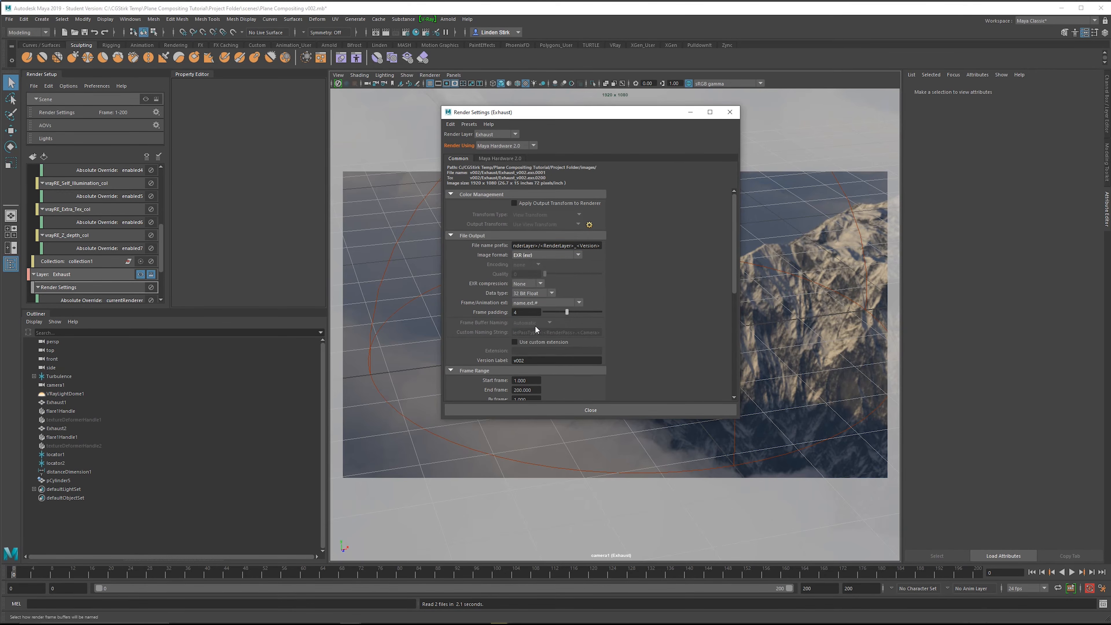
left_click(531, 293)
left_click(535, 311)
left_click(541, 285)
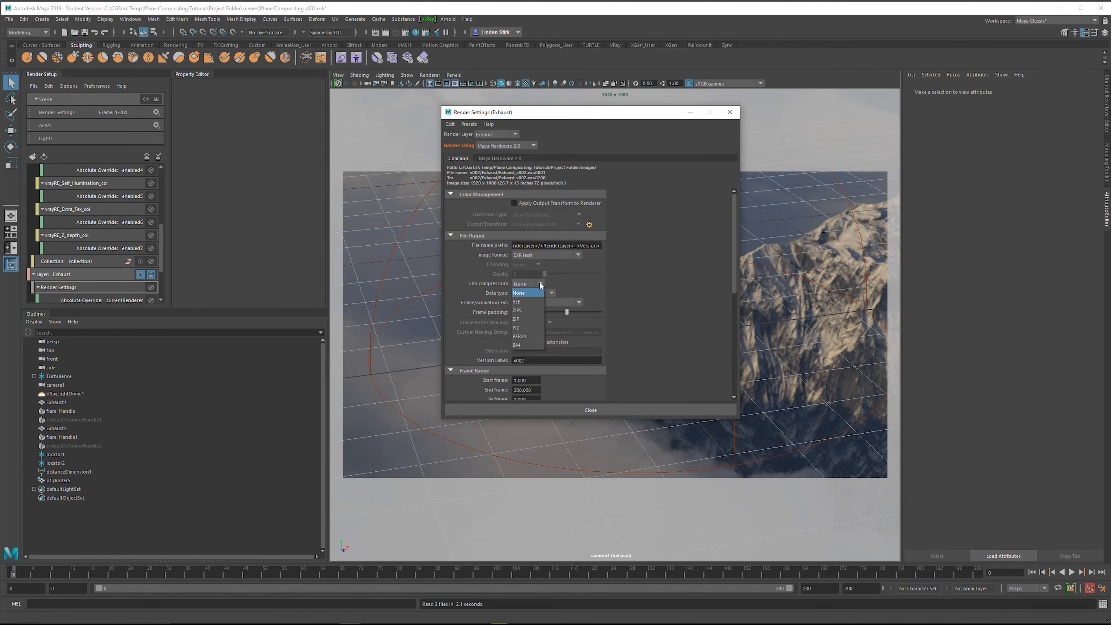
left_click(533, 319)
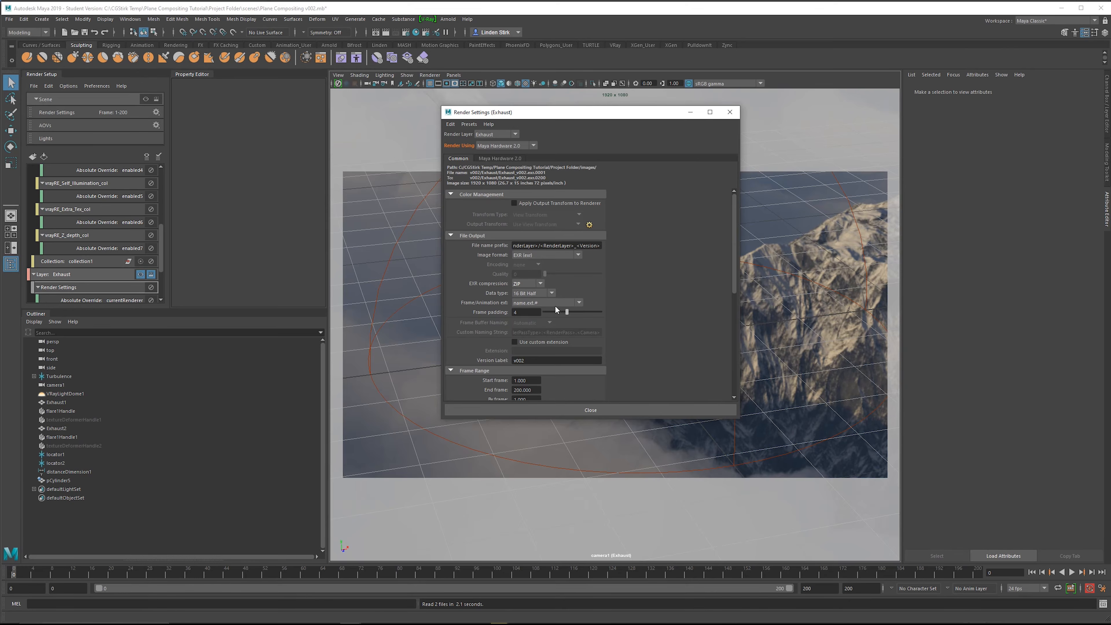
left_click(547, 303)
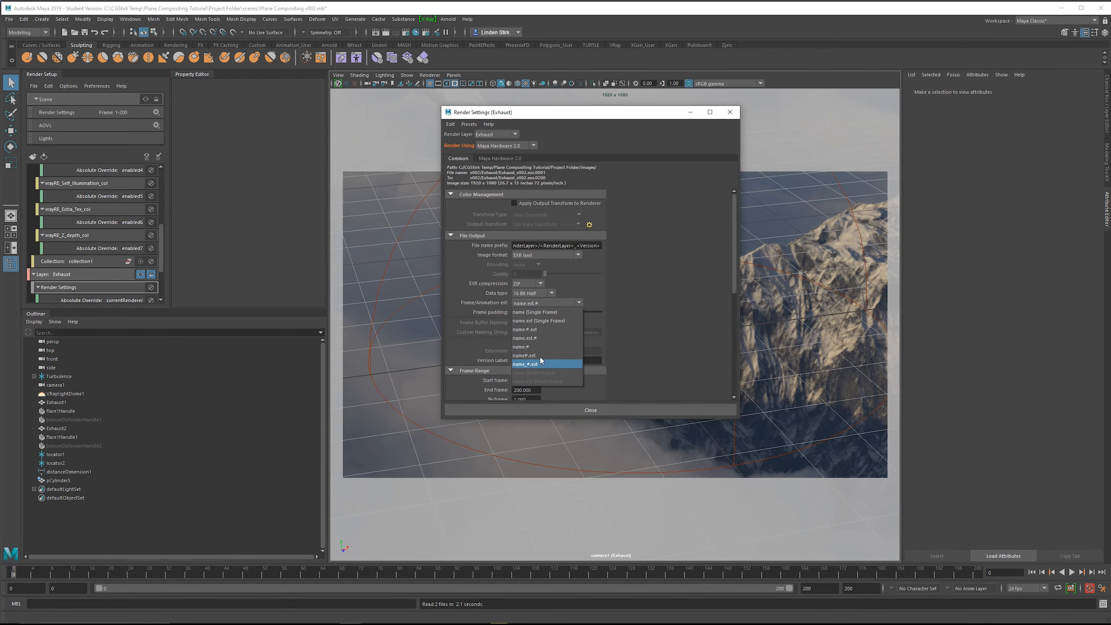
left_click(548, 331)
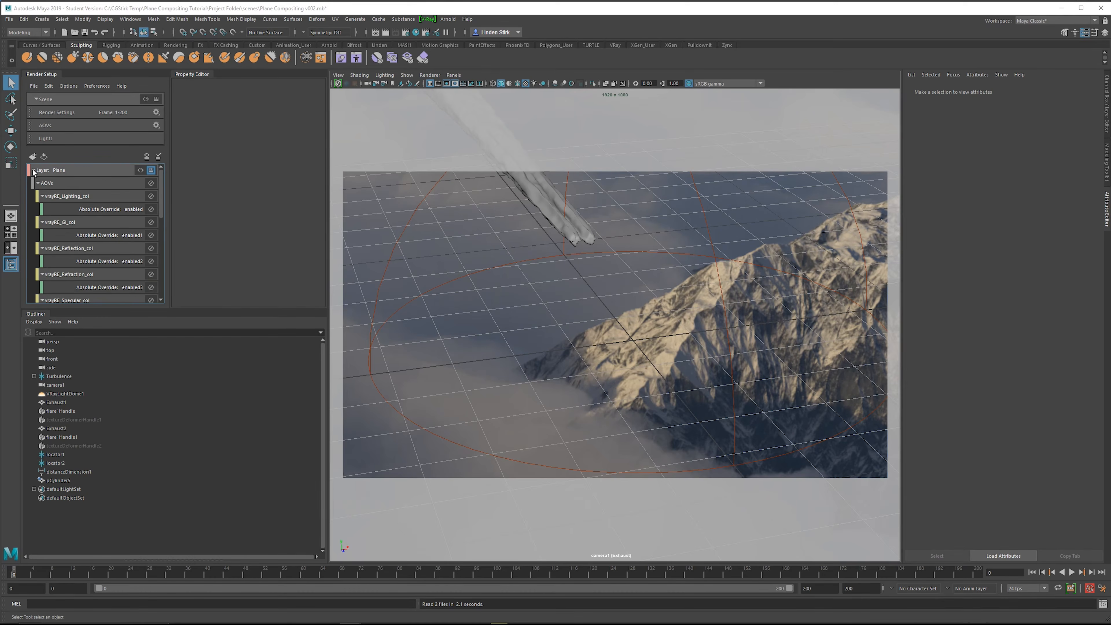
Step: Collapse the Plane layer, make the Sky layer visible and review its common output and render element settings
left_click(34, 170)
left_click(146, 236)
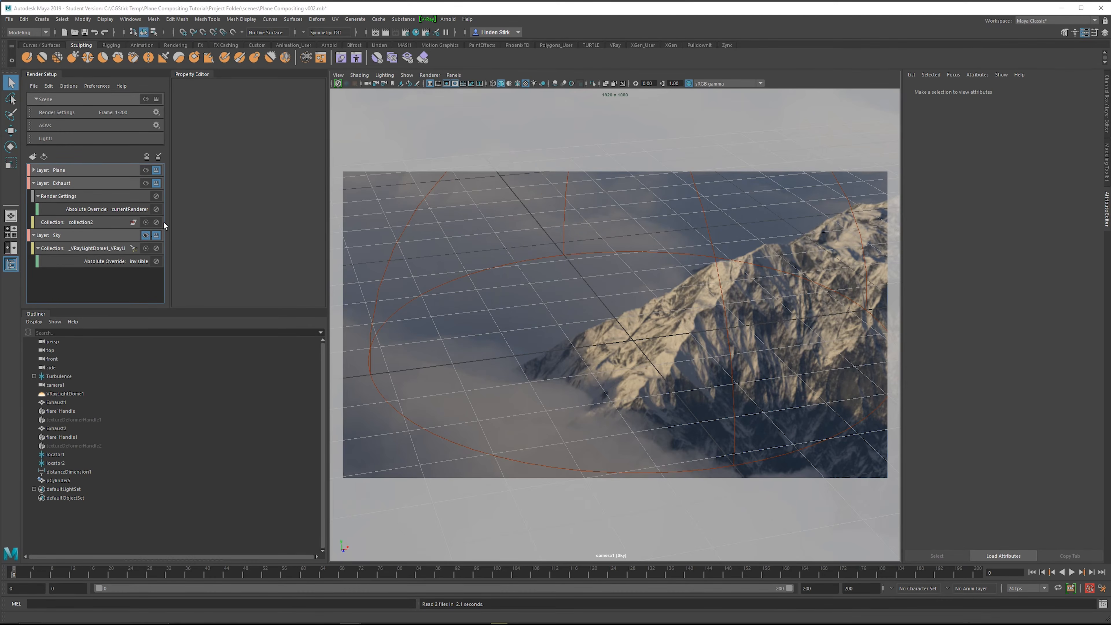
left_click(403, 33)
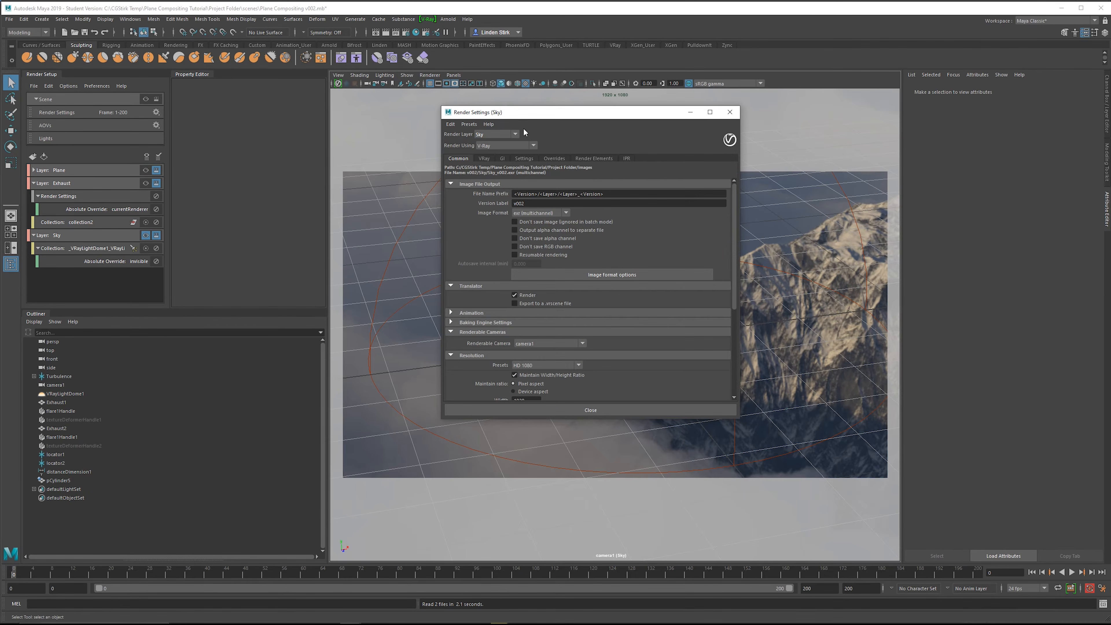
left_click(603, 159)
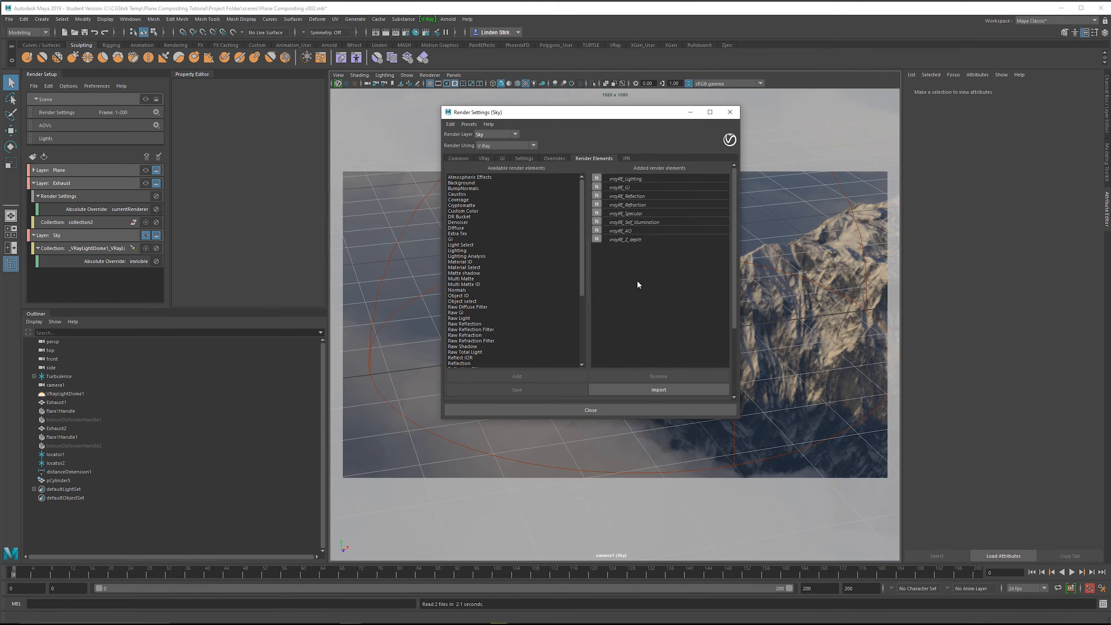
left_click(462, 158)
left_click(730, 112)
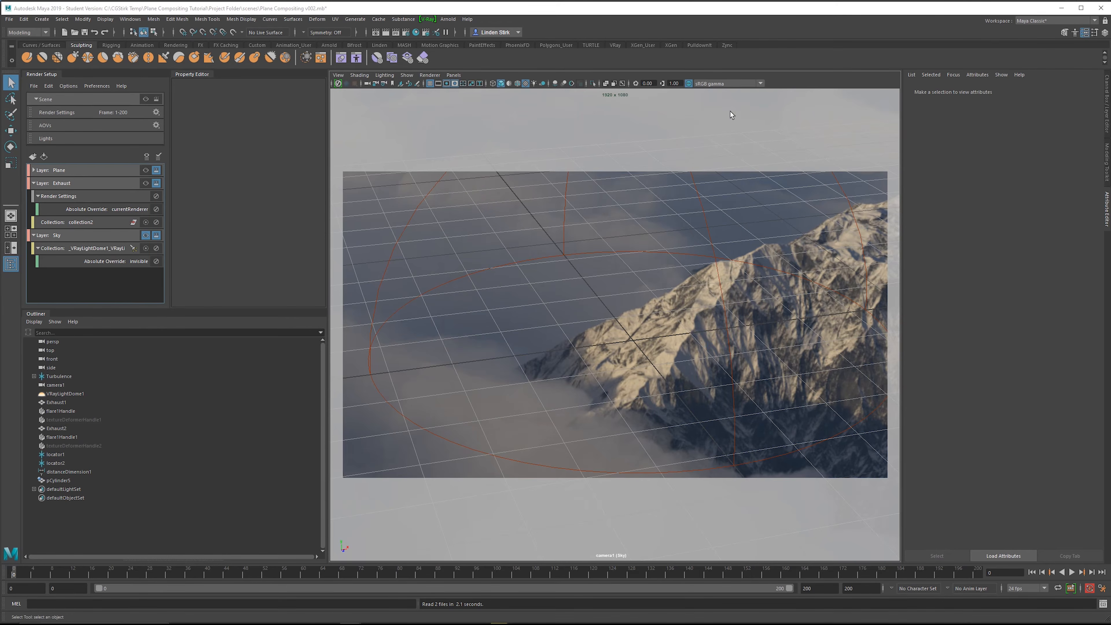
Step: Save the scene as a new incremental version and start a batch render
key("ctrl+alt+s")
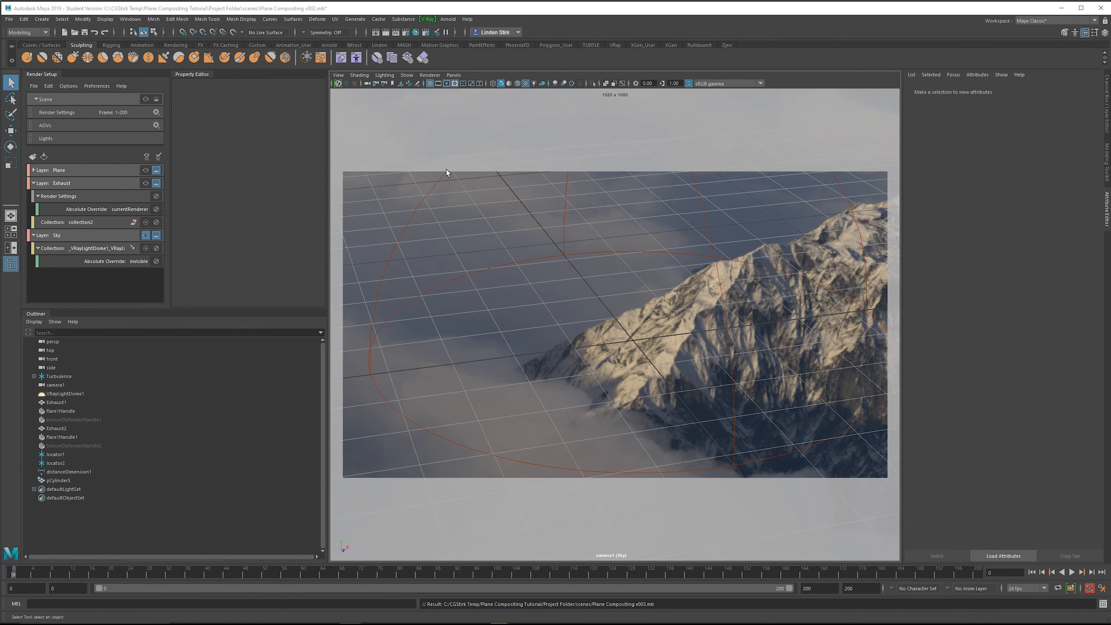
left_click(27, 32)
left_click(29, 76)
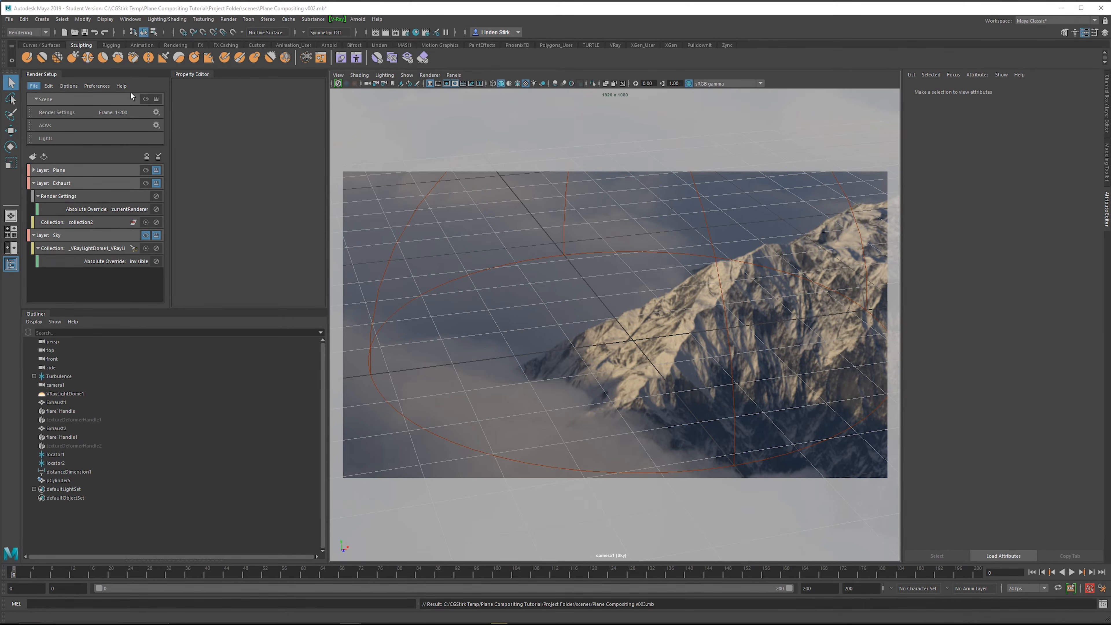
left_click(224, 20)
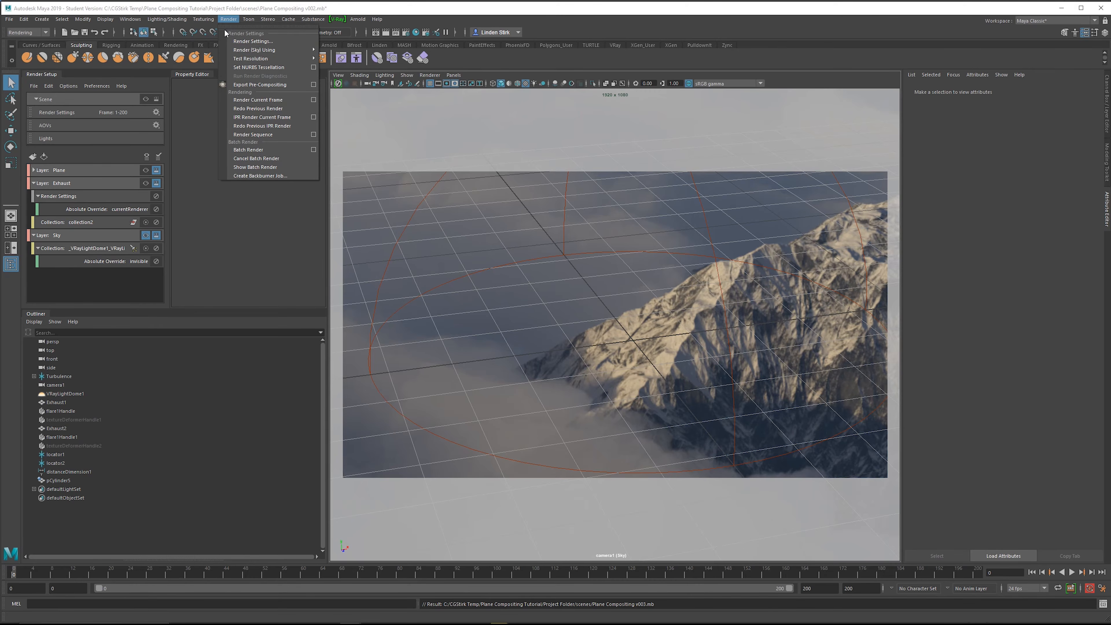
left_click(250, 151)
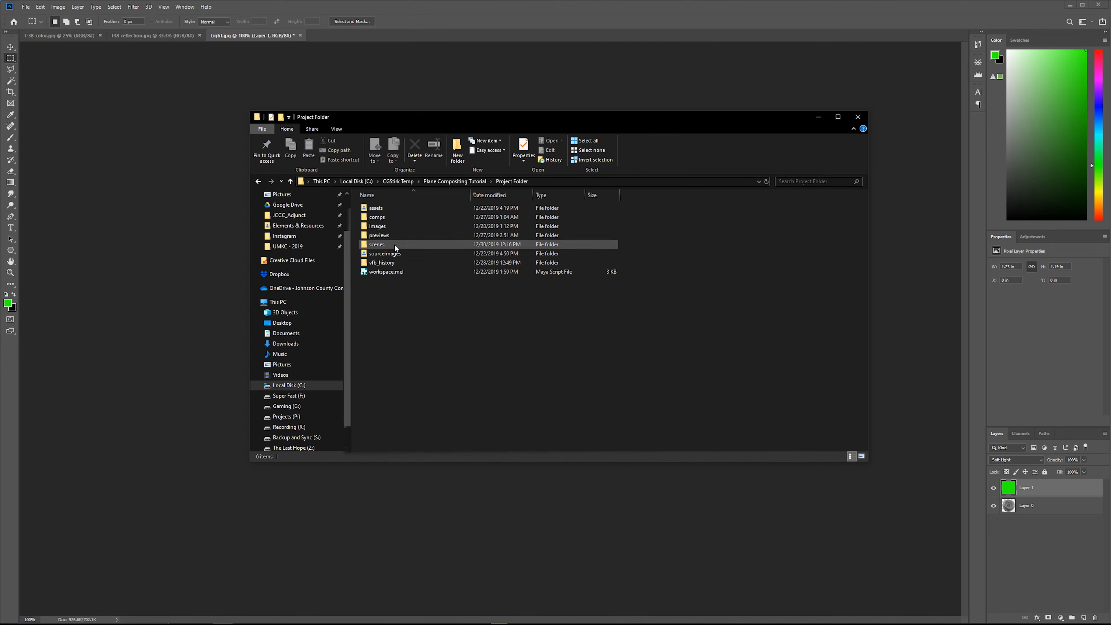
Step: In File Explorer, open the project's scenes folder and render Plane Compositing v002.mb directly from its file
double_click(395, 243)
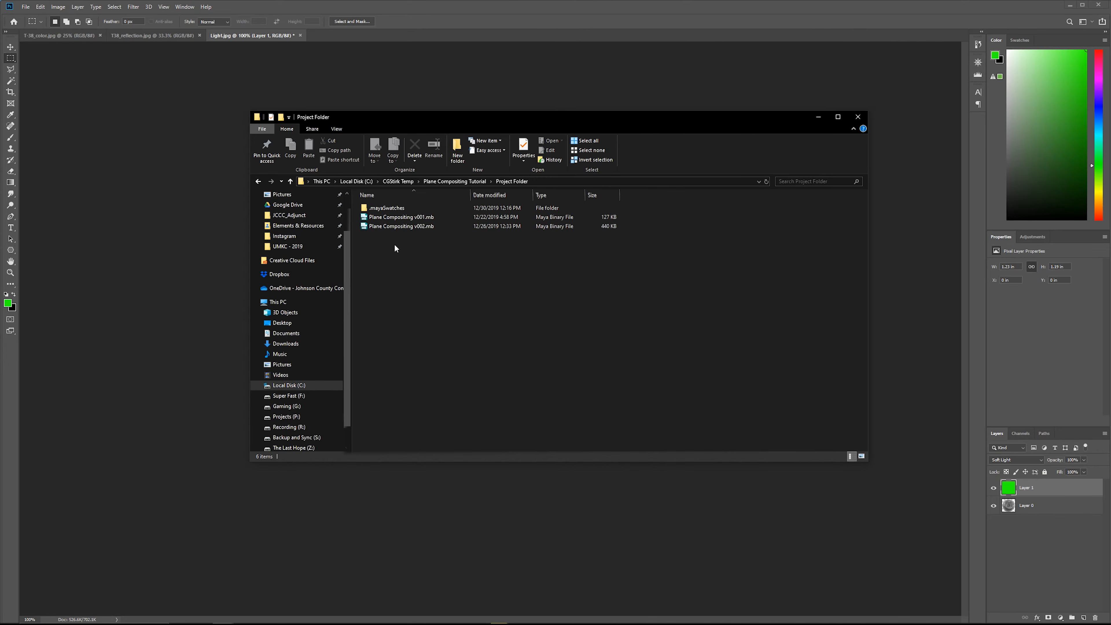
left_click(417, 227)
right_click(417, 228)
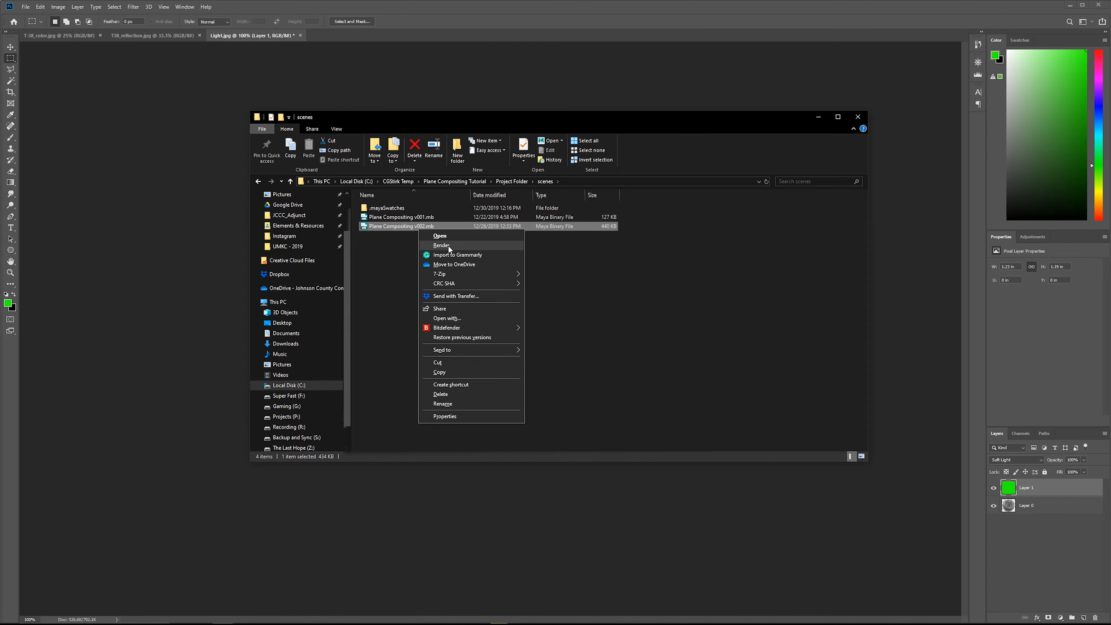
left_click(448, 245)
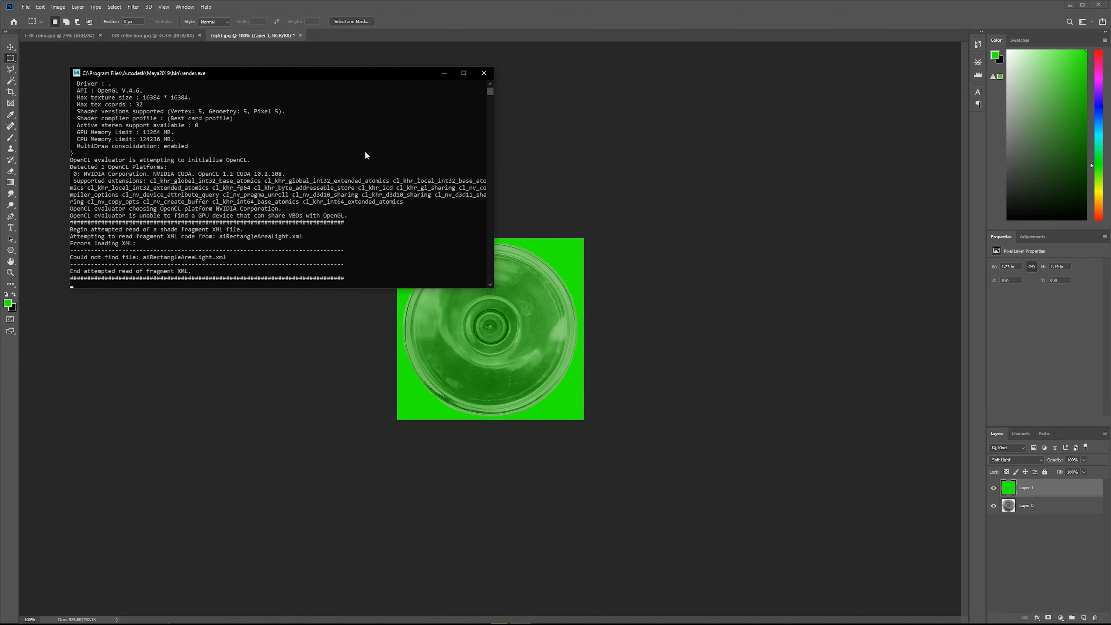
Step: Bring the project folder window back up and place it beside the render console
mouse_move(246, 615)
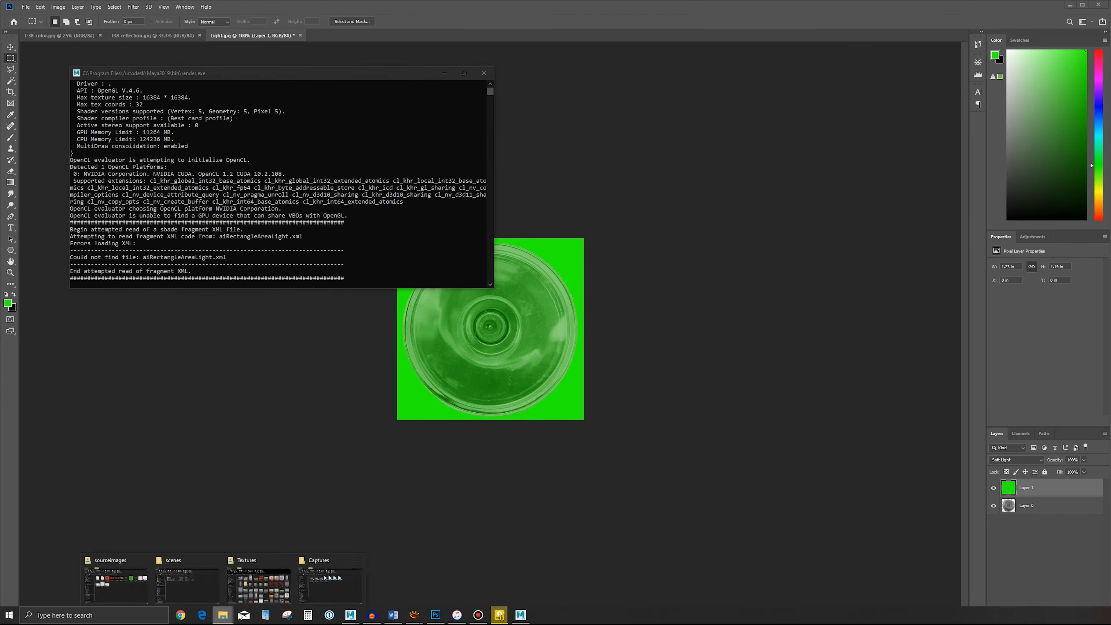
left_click(260, 585)
left_click_drag(648, 115, 768, 79)
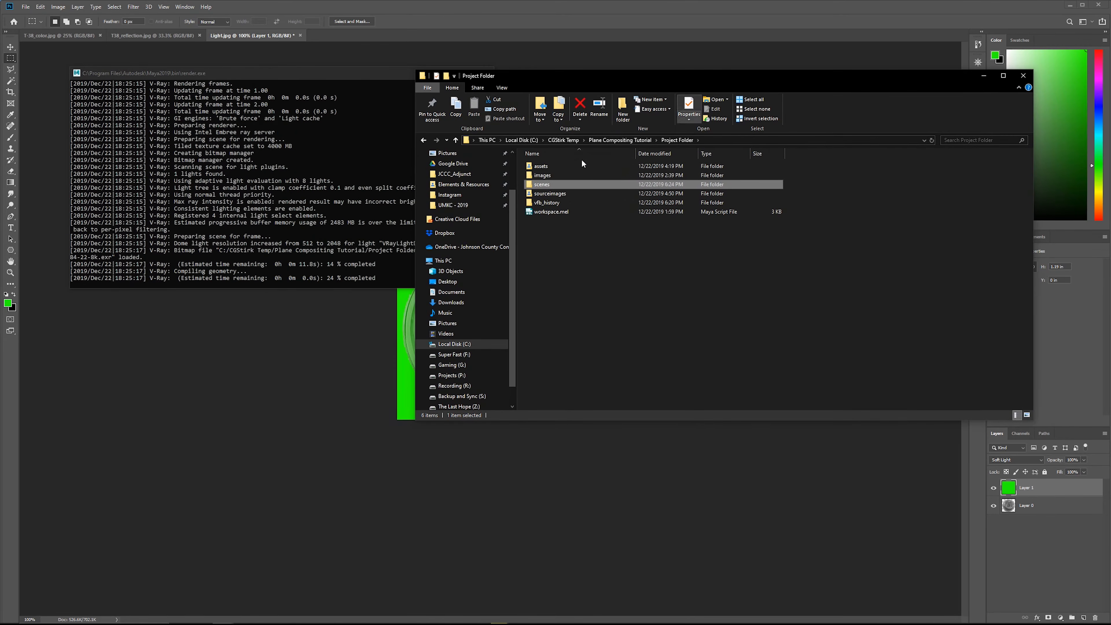
Step: Open the rendered frame Plane_v002.0001.exr from the project's images/v002/Plane folder and examine the plane up close
double_click(557, 175)
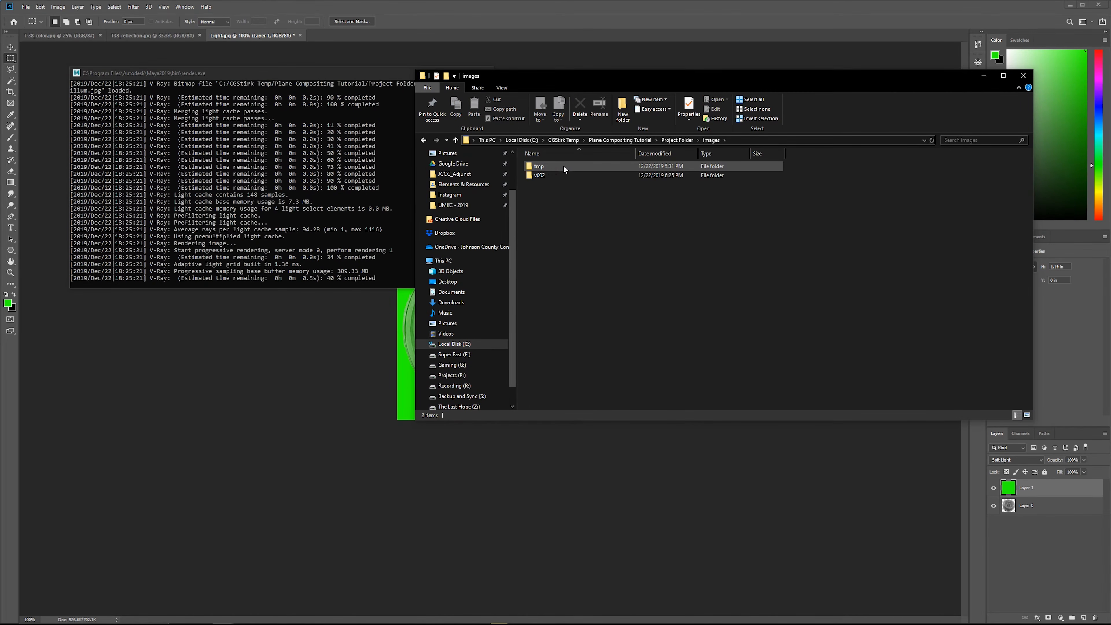
left_click(556, 165)
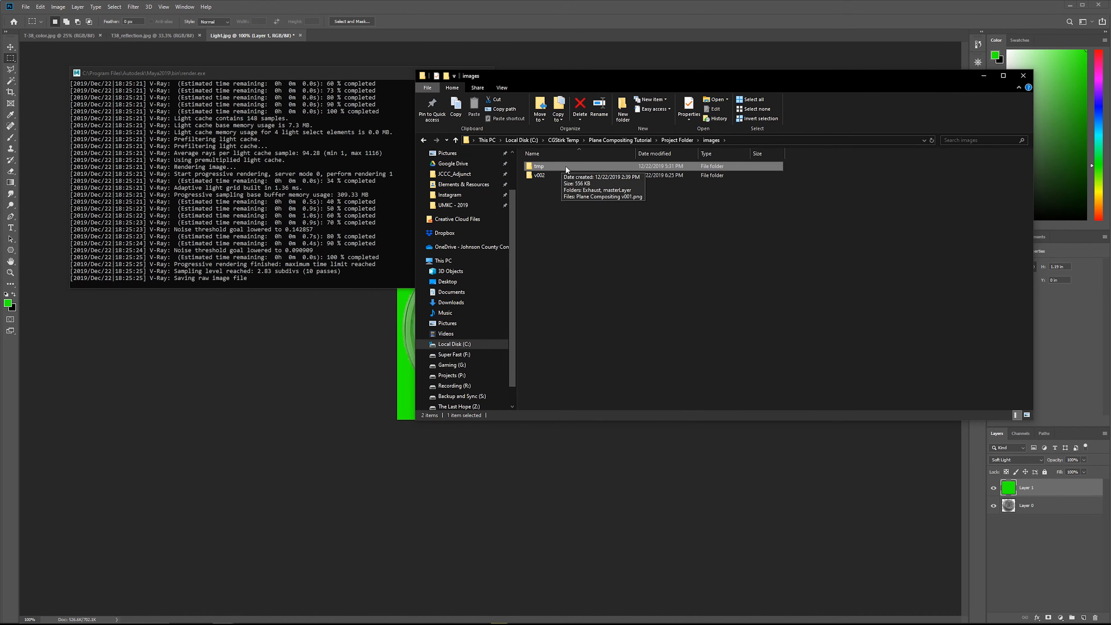
left_click(545, 193)
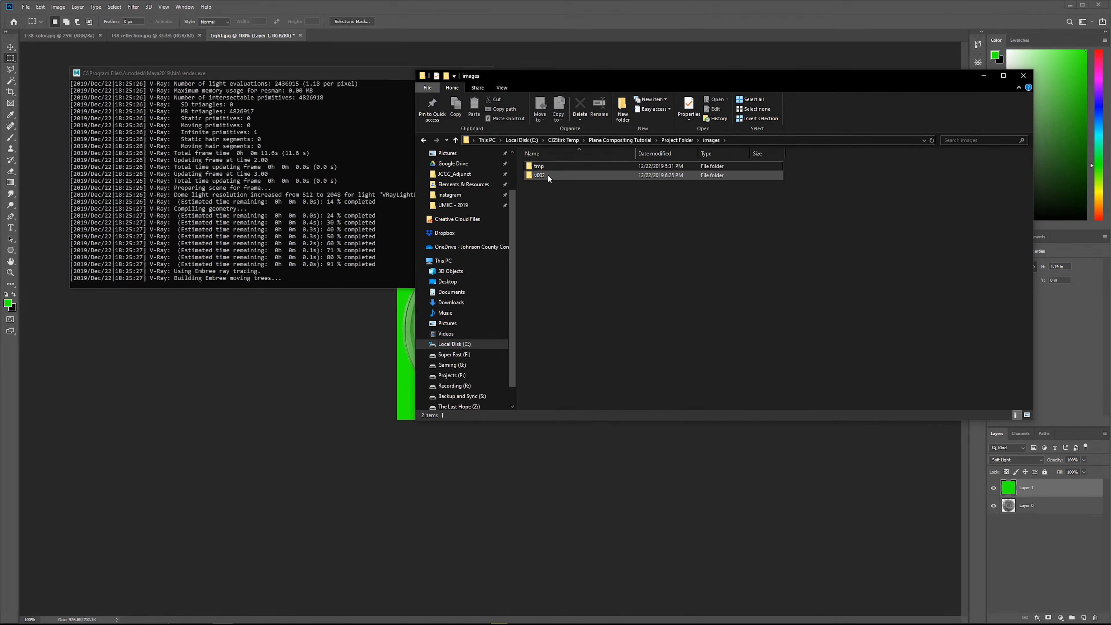
double_click(551, 174)
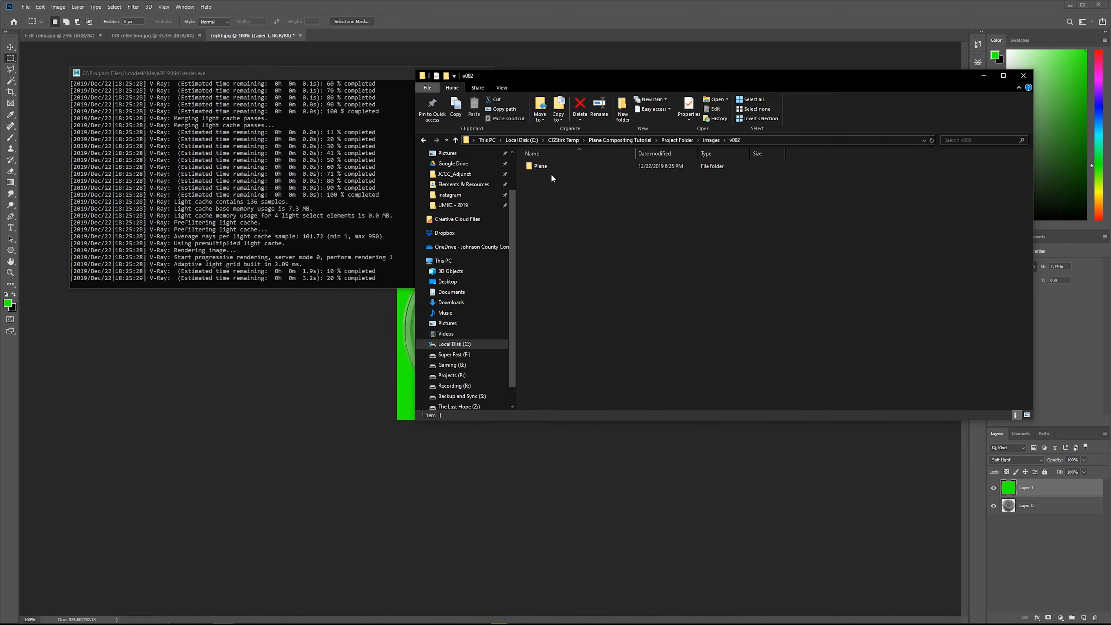
double_click(548, 166)
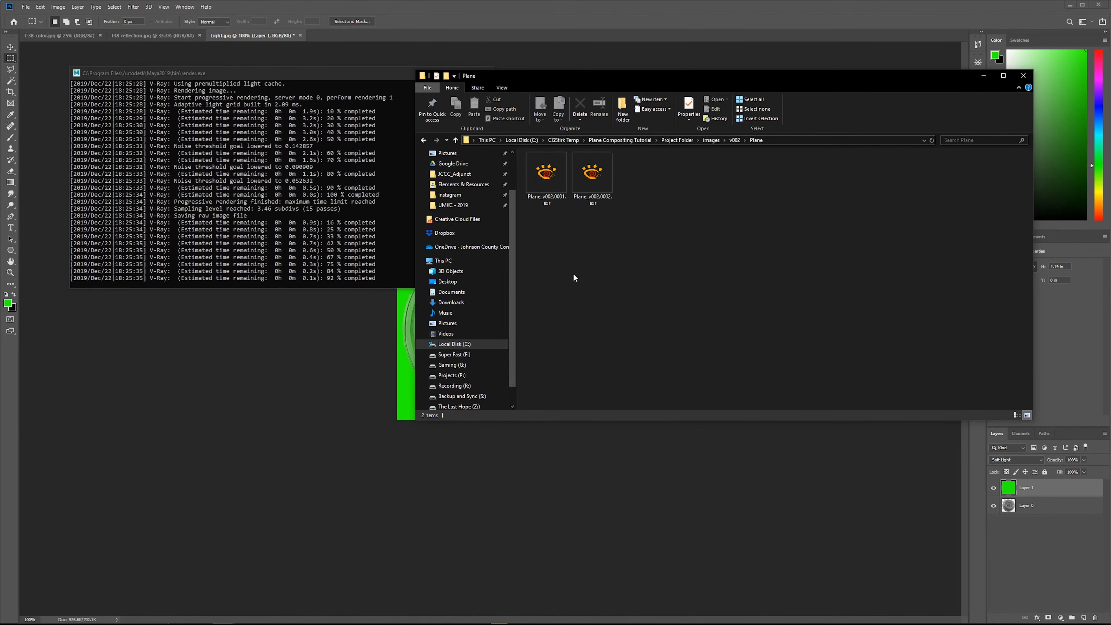
left_click(551, 184)
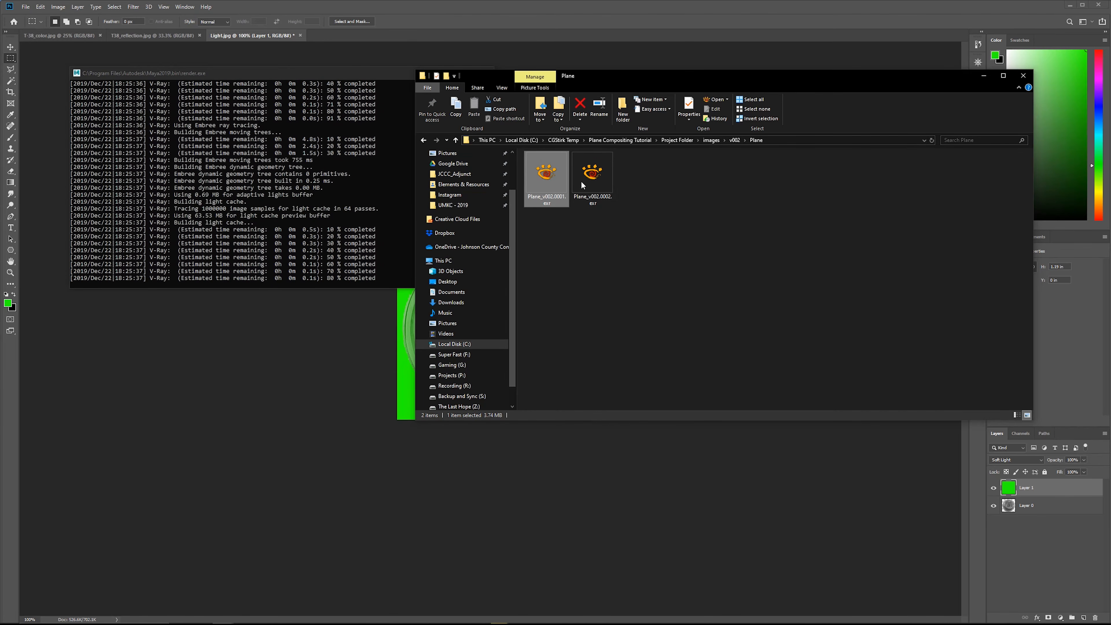
double_click(548, 183)
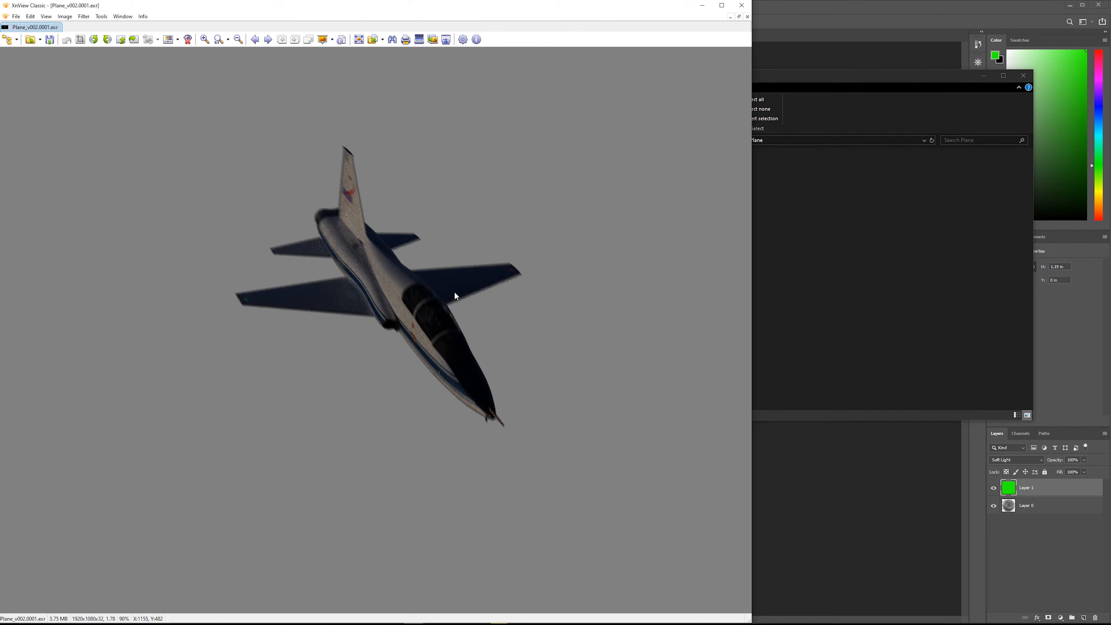
scroll(417, 214, "up", 2, "ctrl")
scroll(417, 214, "down", 1, "ctrl")
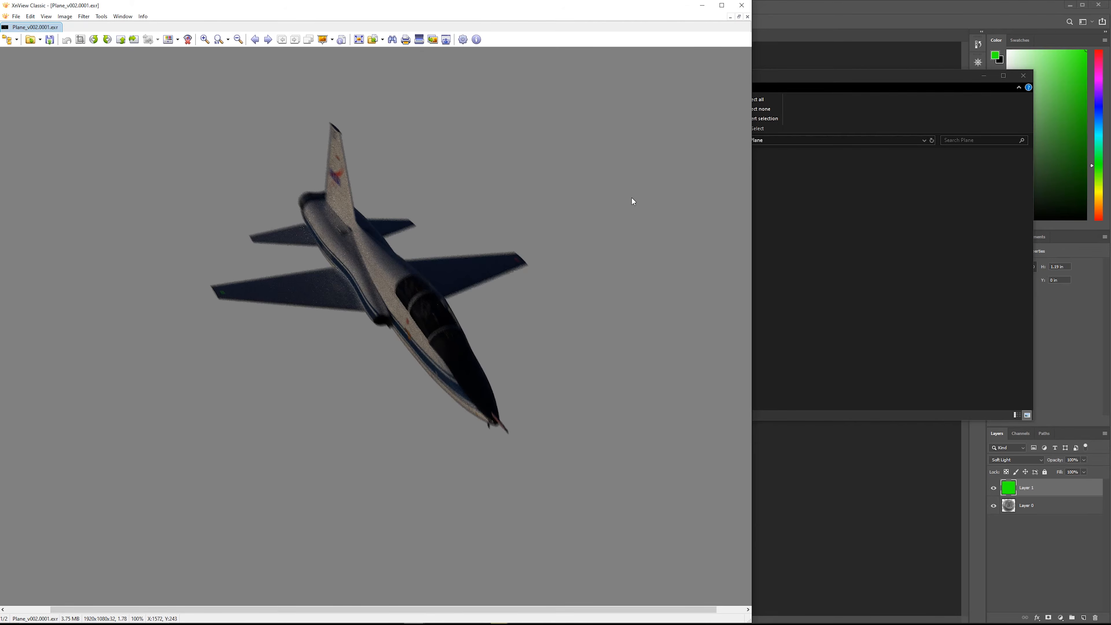
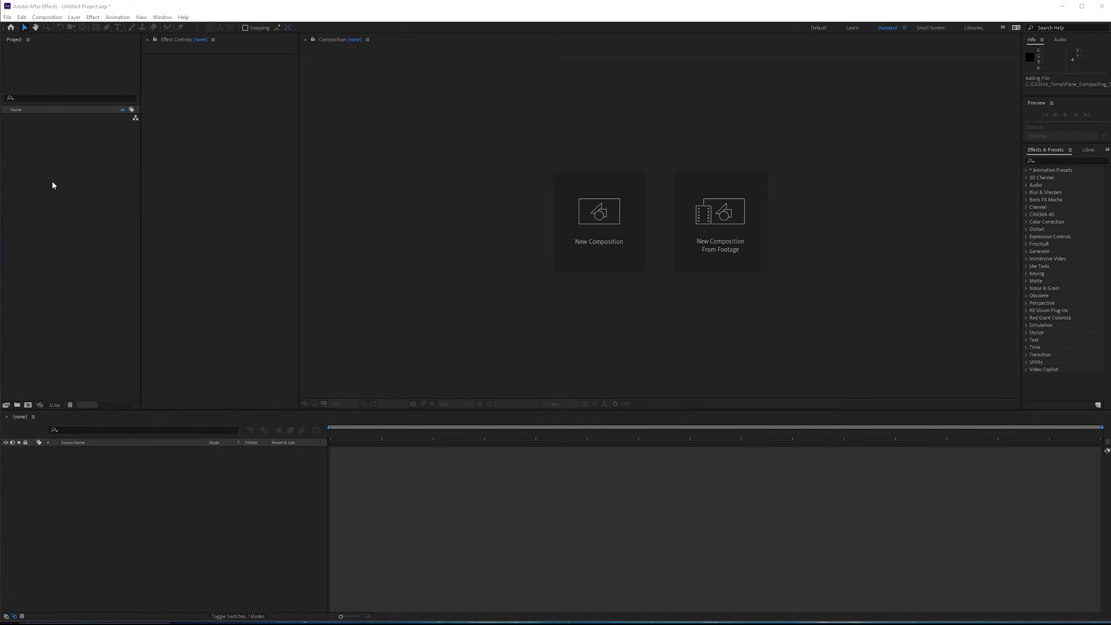
Step: Switch to After Effects, import the EXR sequence from the v002/Exhaust folder as footage, and delete it from the project
double_click(71, 160)
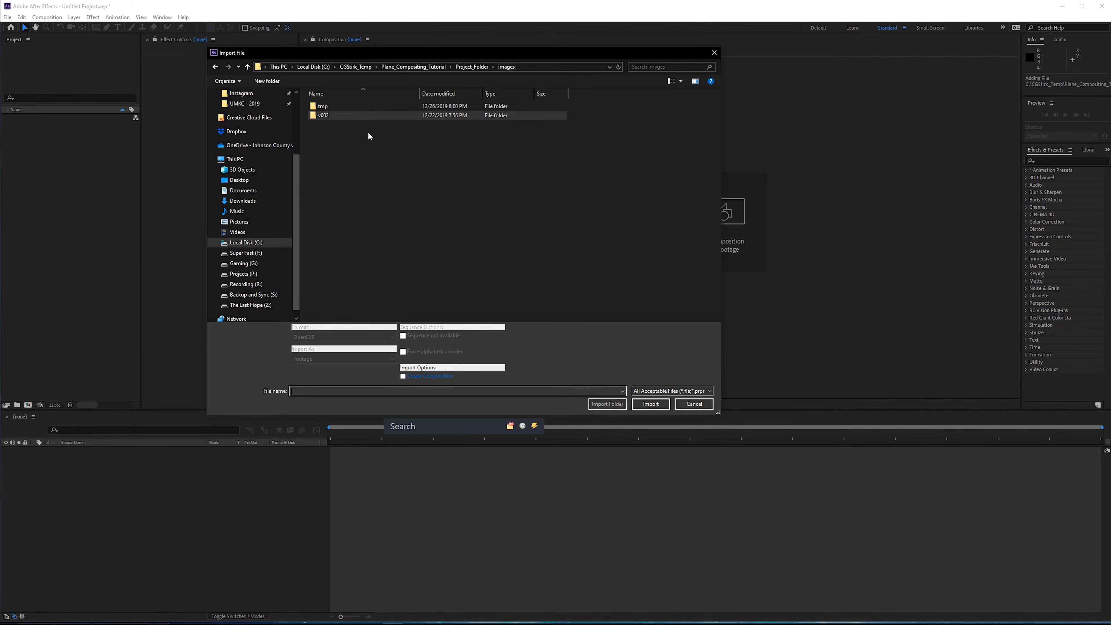
double_click(389, 115)
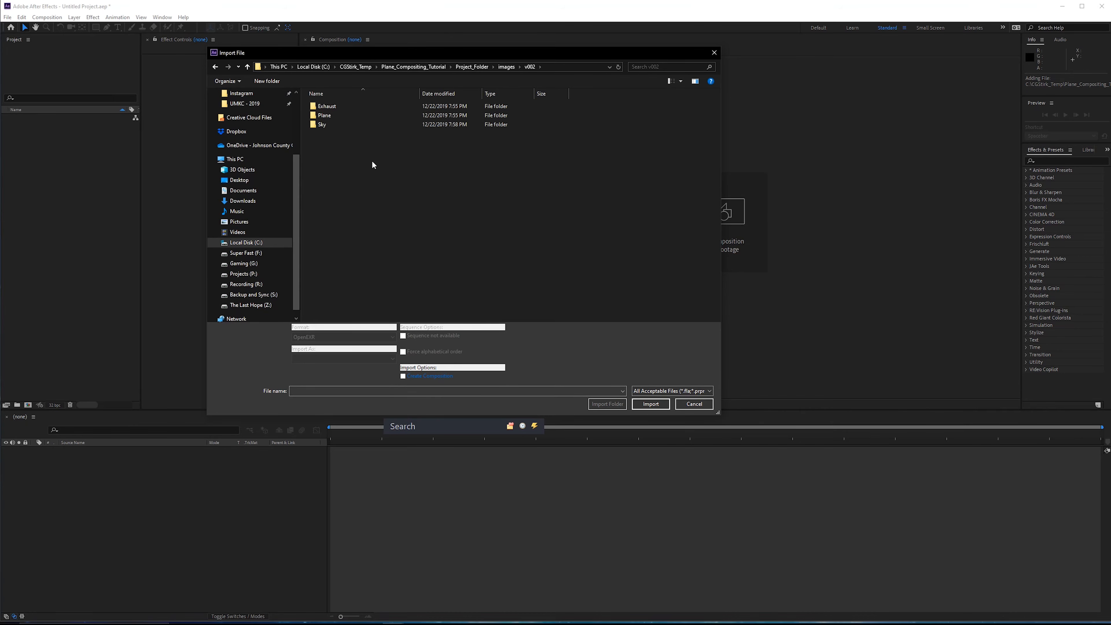
double_click(342, 105)
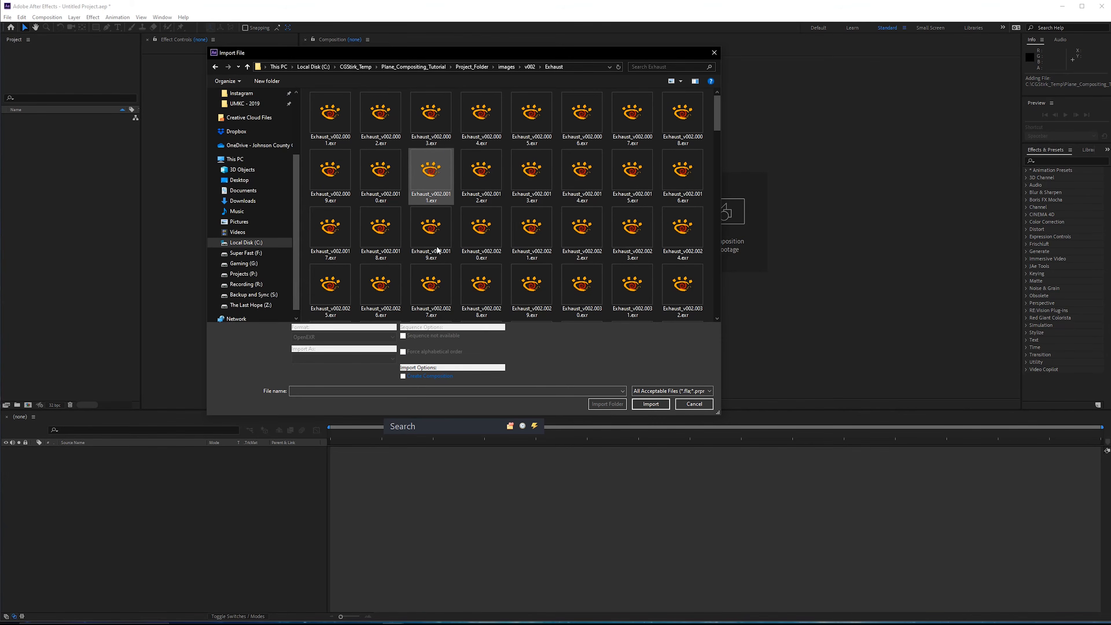
left_click(481, 175)
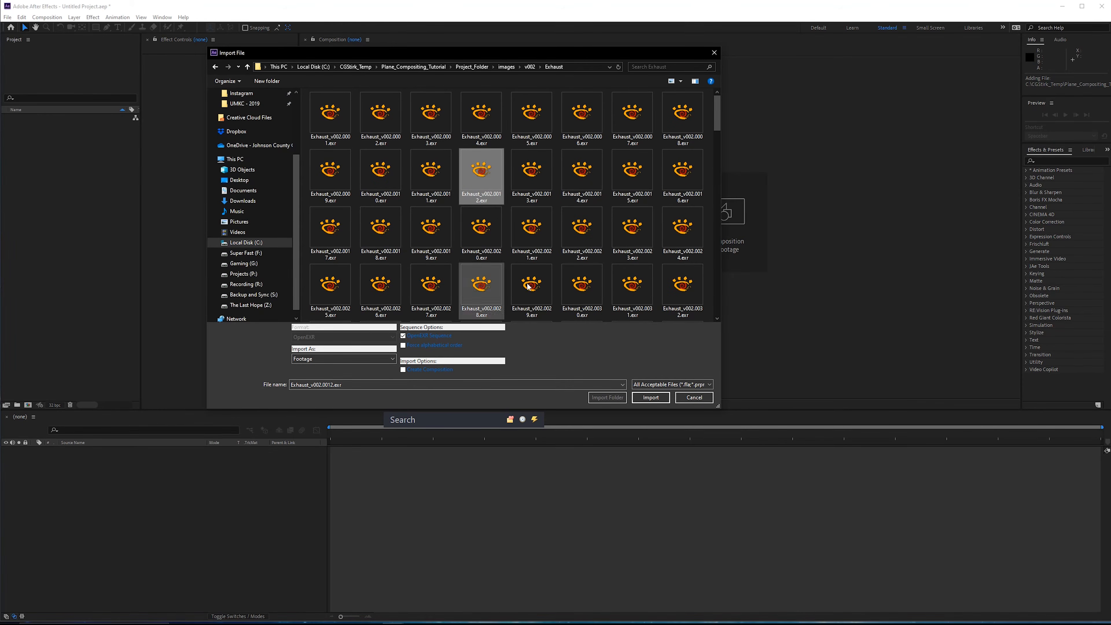
left_click(650, 397)
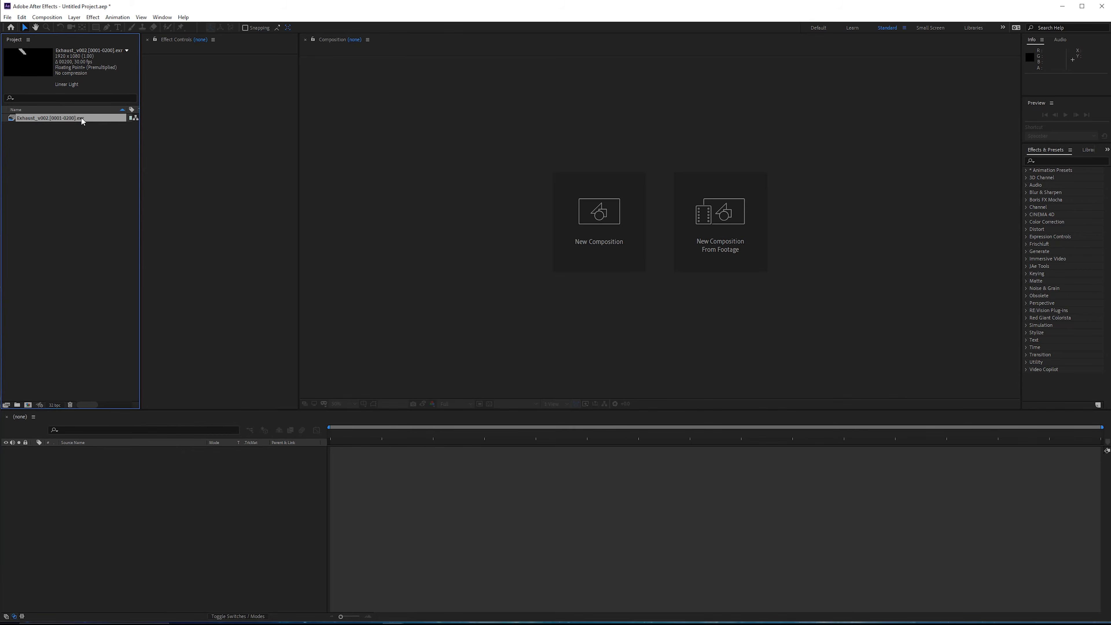
key("Delete")
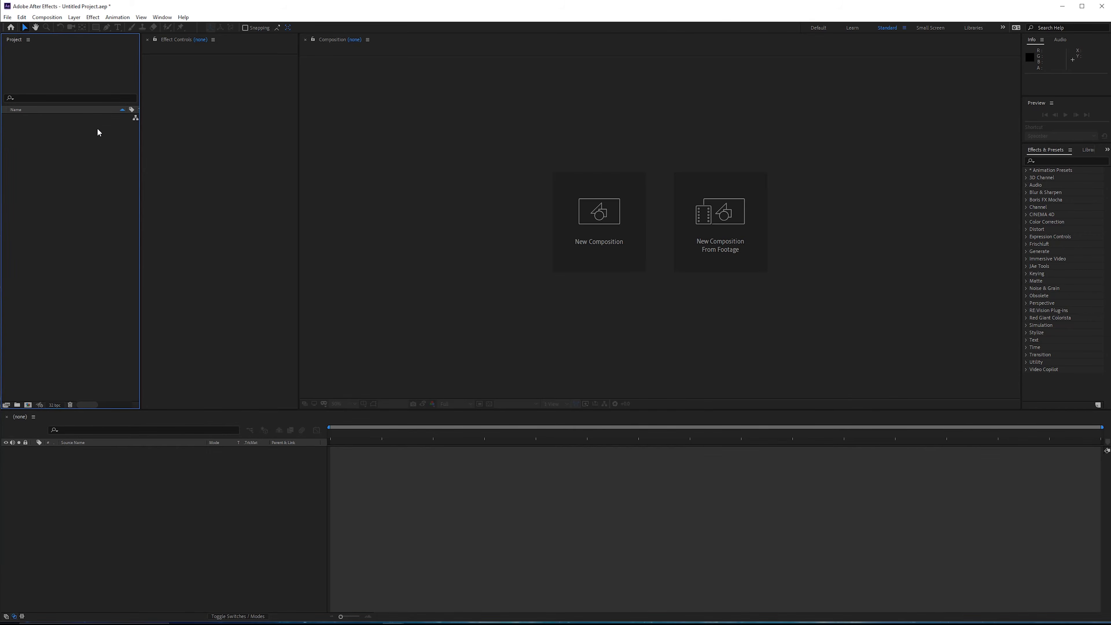
Step: Import the Exhaust, Plane and Sky render folders together from images/v002 into the project as image sequences
key("alt+Tab")
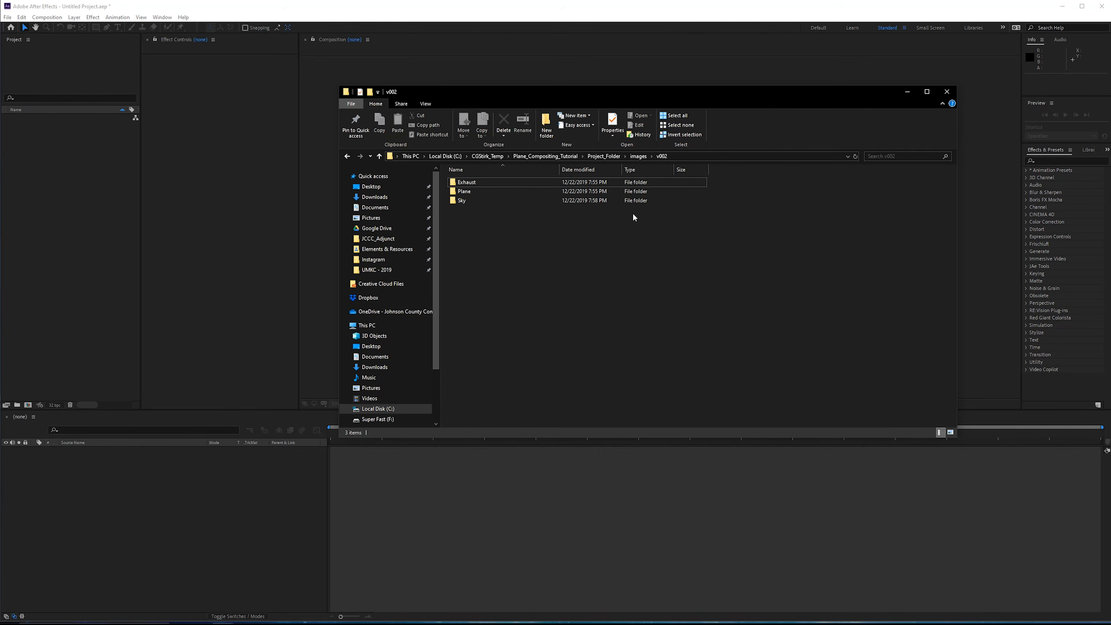
left_click_drag(654, 235, 507, 185)
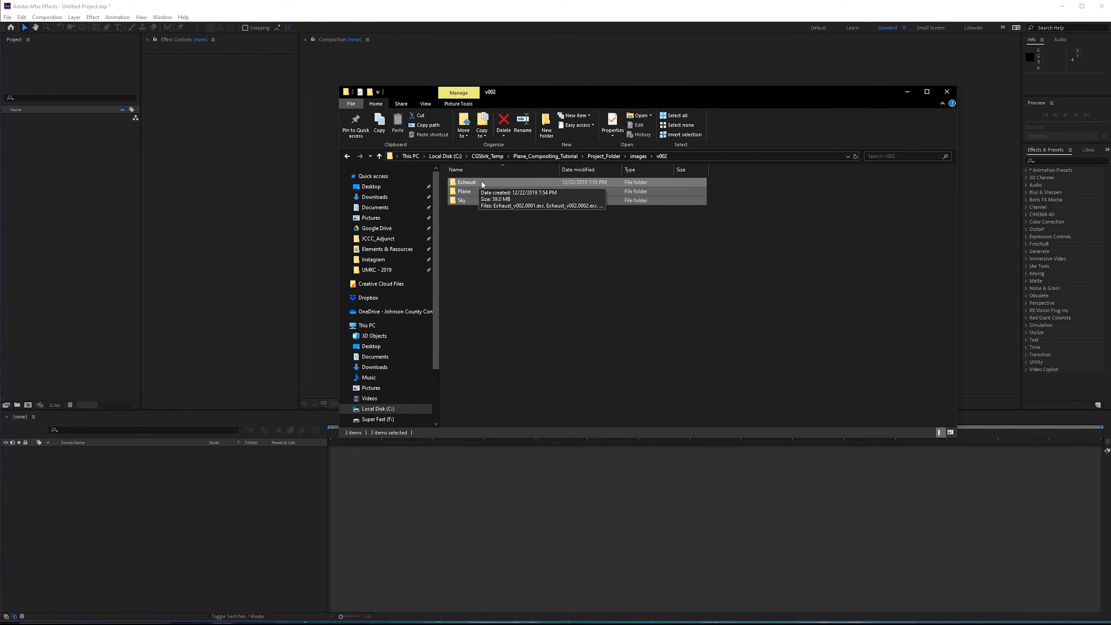
left_click_drag(478, 181, 27, 170)
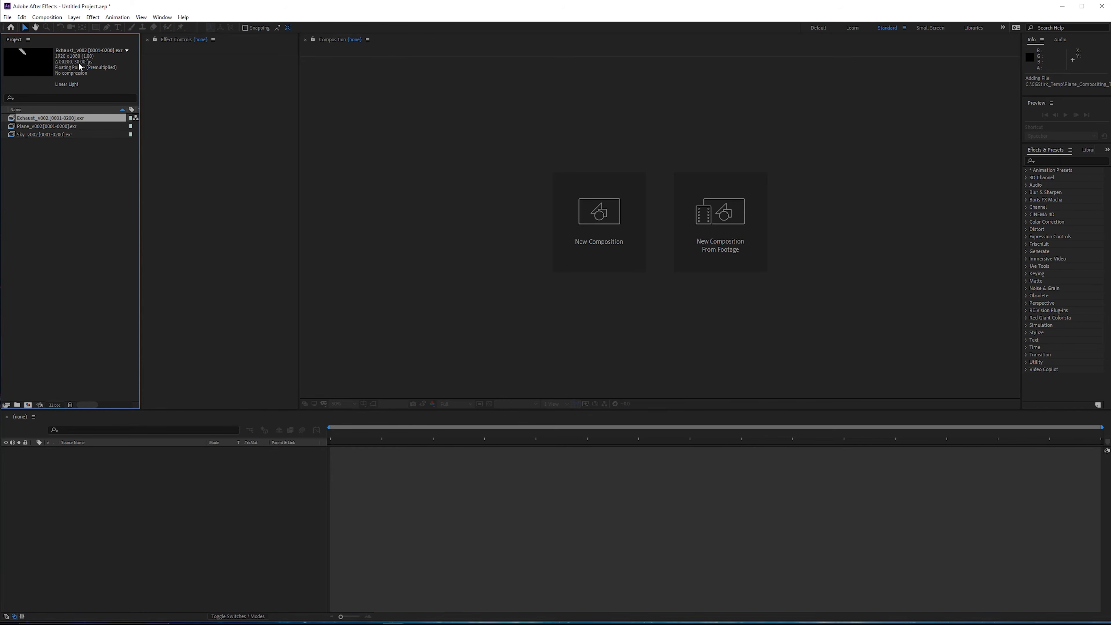
Step: Interpret the Exhaust_v002 footage at 24 frames per second with Interpret As Linear Light set to On
right_click(64, 118)
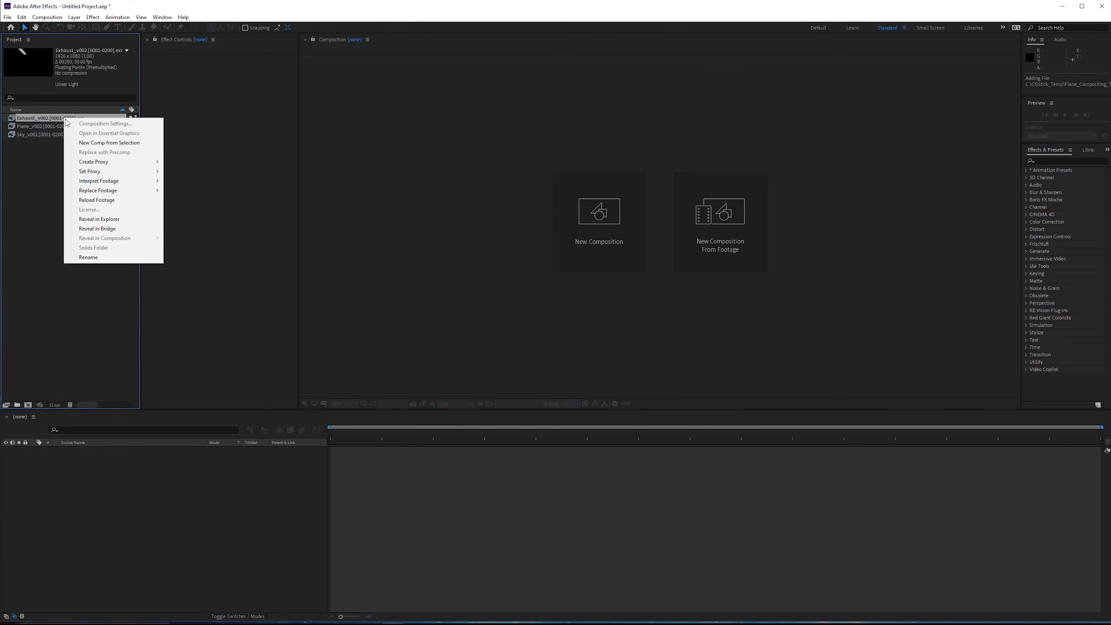
mouse_move(116, 185)
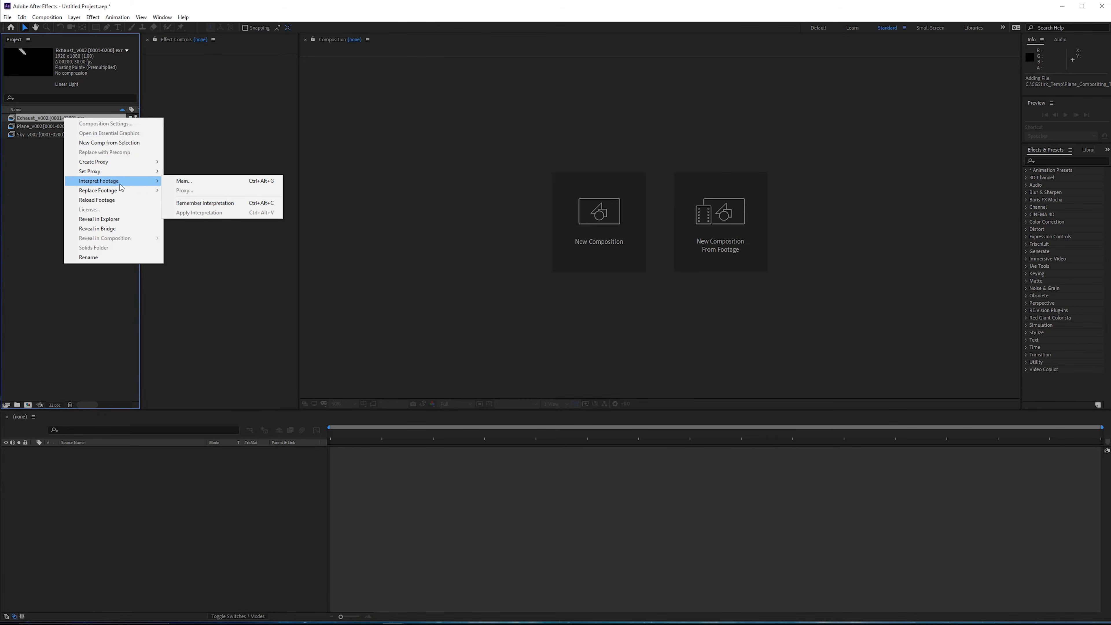
left_click(181, 183)
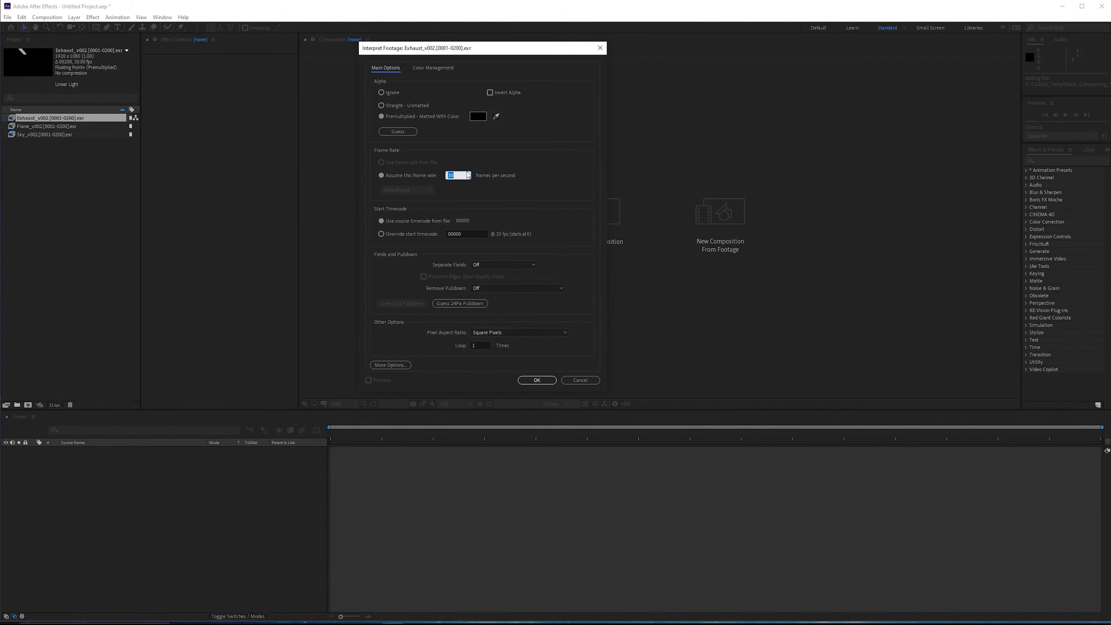
type("24")
left_click(433, 69)
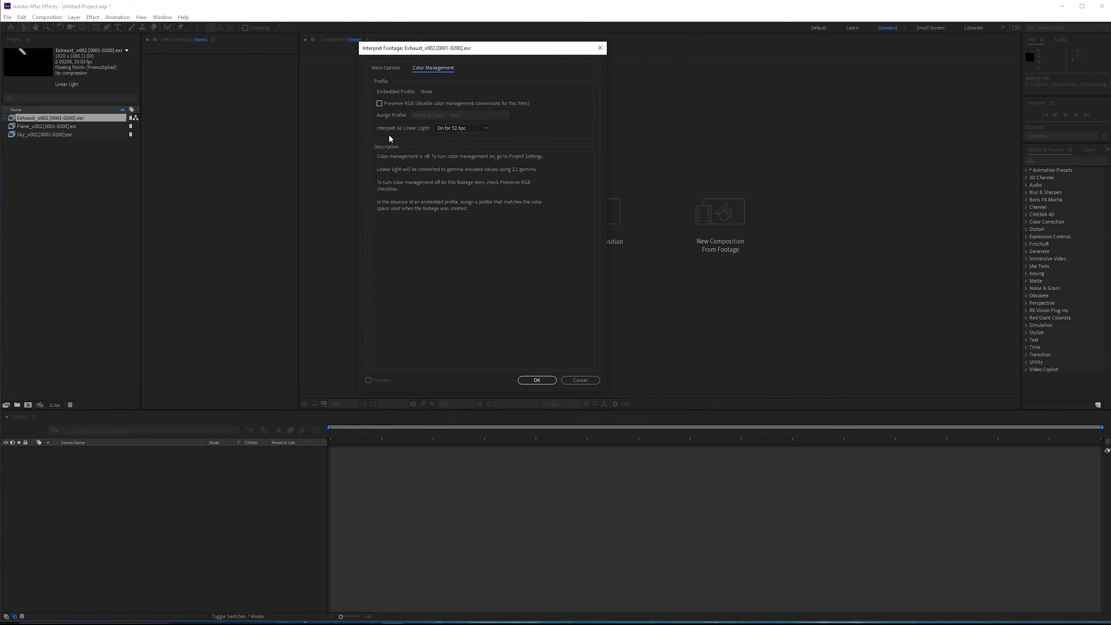
left_click(473, 127)
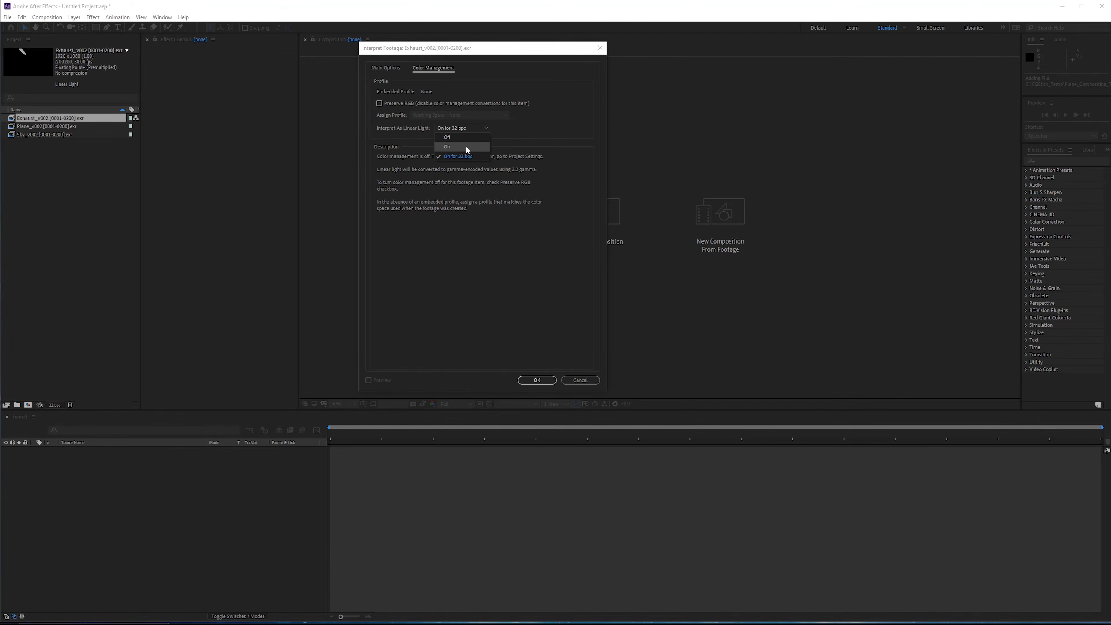
left_click(447, 147)
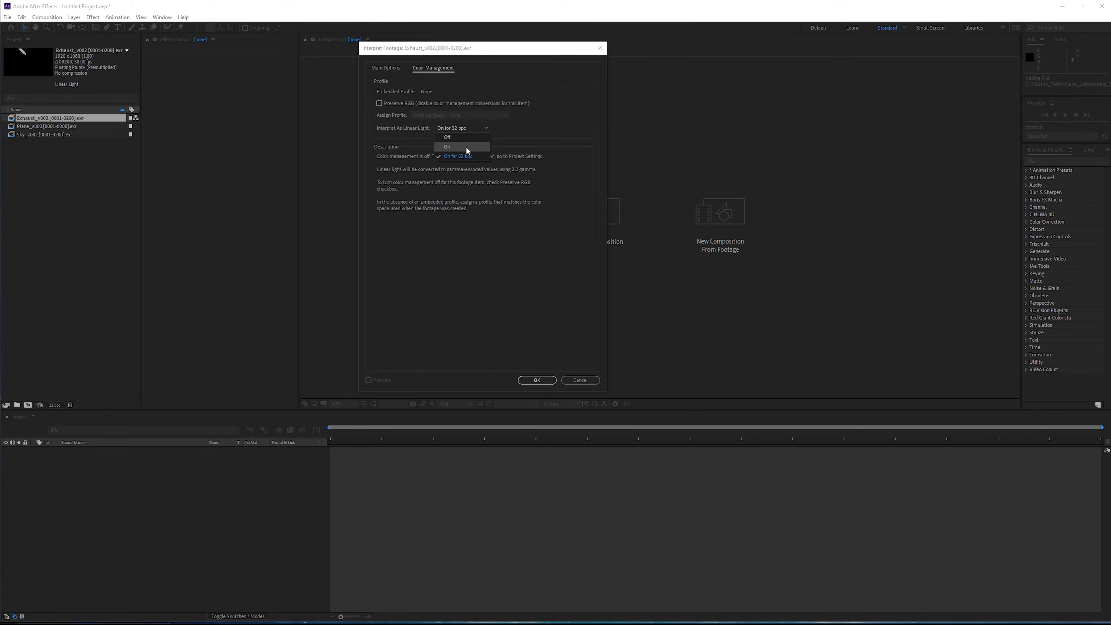
left_click(538, 381)
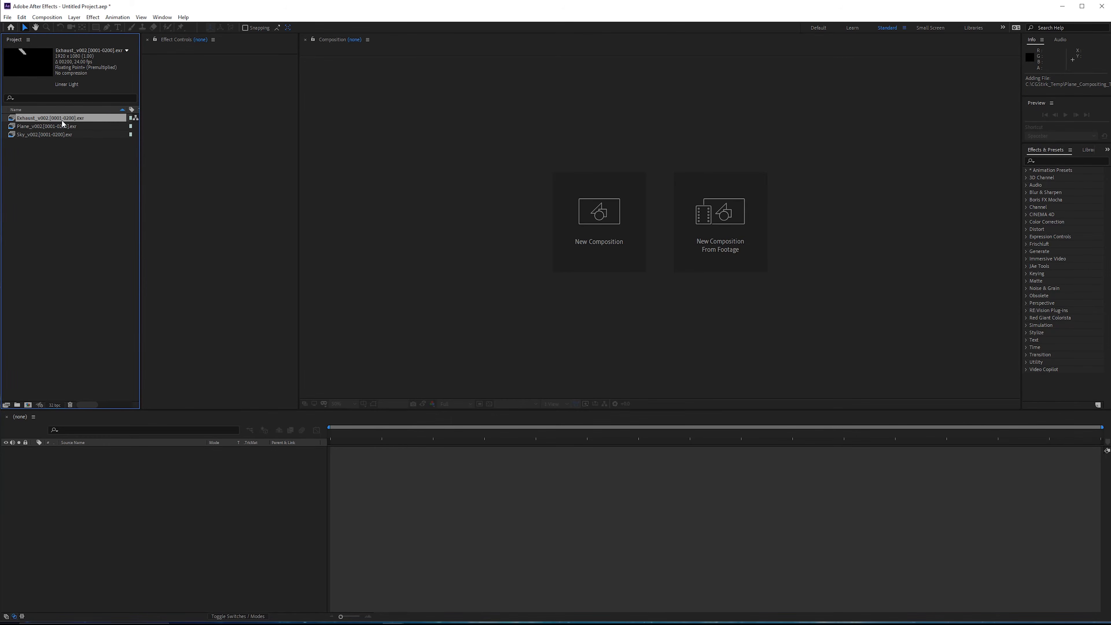
Step: Remember the Exhaust sequence's footage interpretation, apply it to the Plane and Sky sequences, and check both
right_click(98, 118)
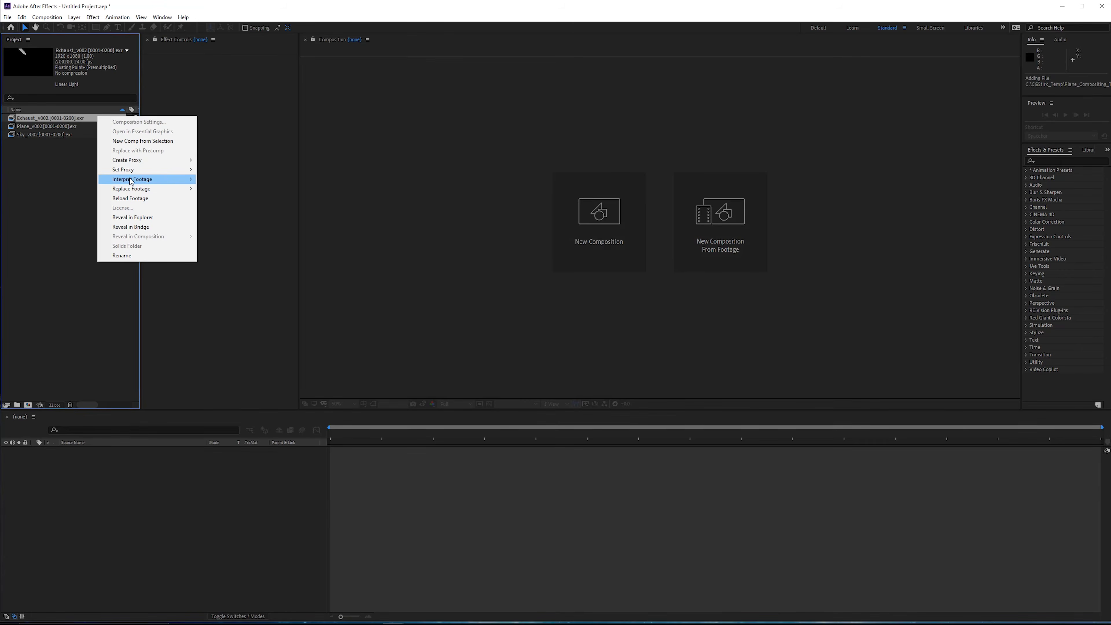
mouse_move(149, 180)
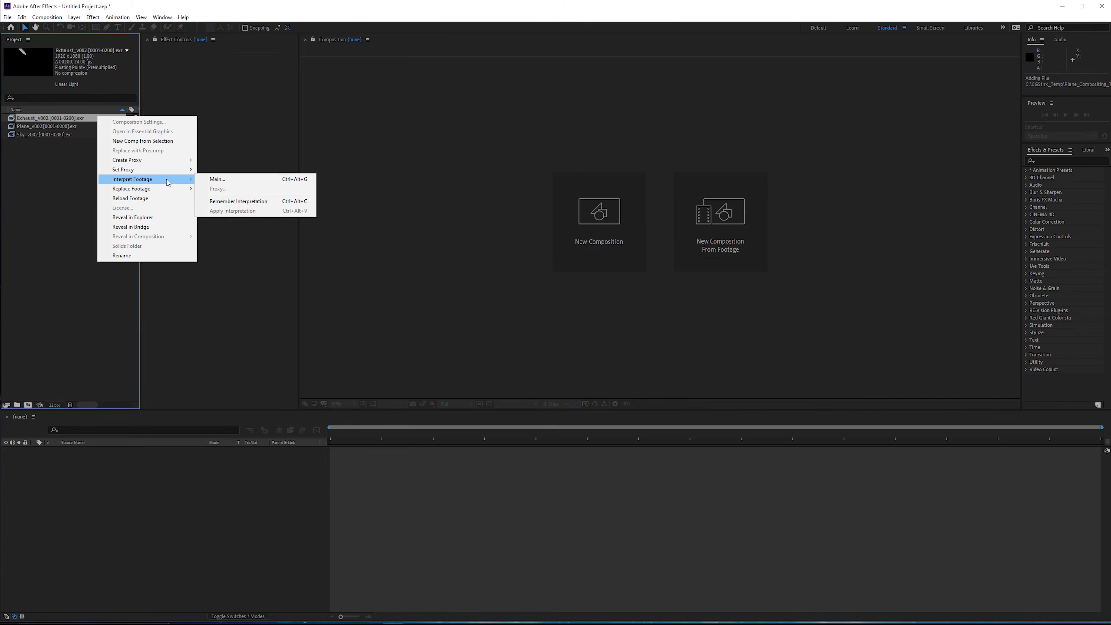
left_click(272, 201)
left_click(65, 127)
left_click(63, 134, "shift")
right_click(68, 127)
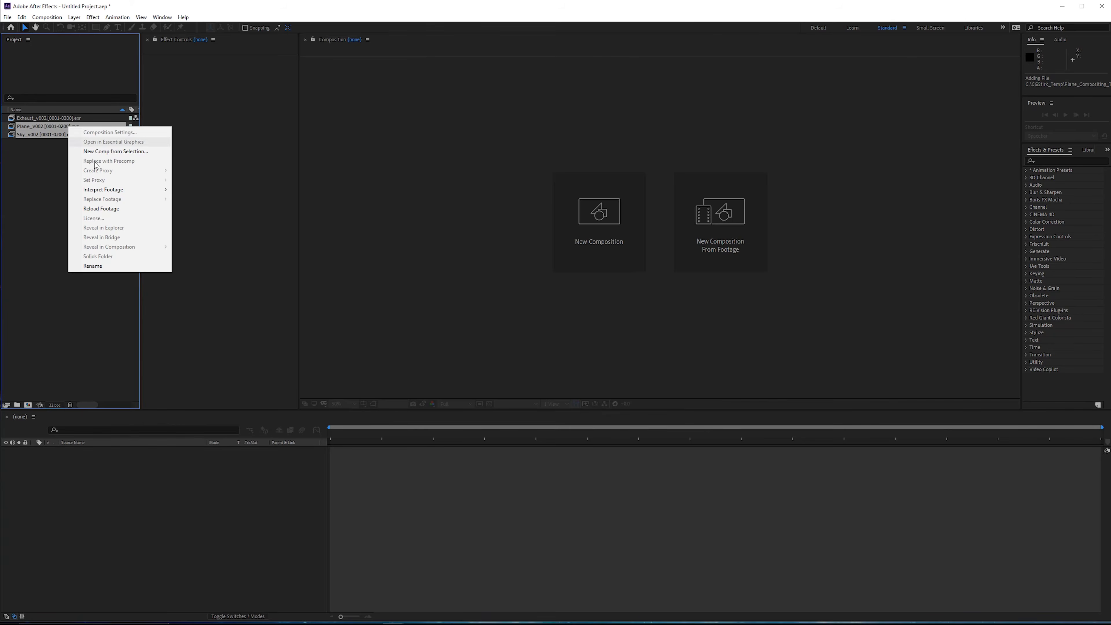
mouse_move(124, 190)
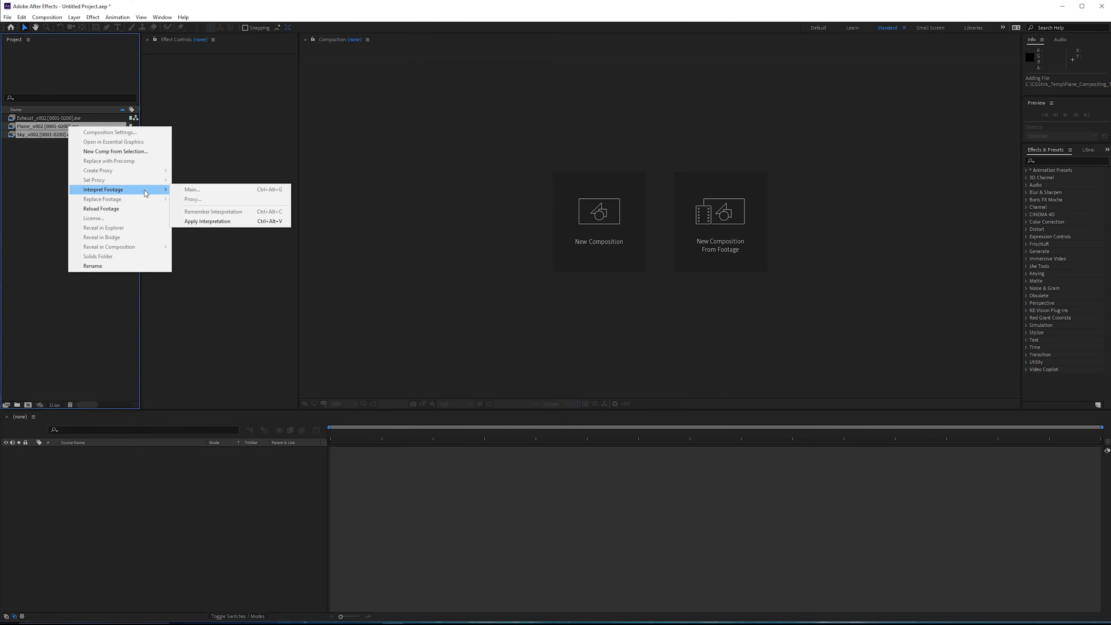
left_click(213, 223)
left_click(93, 128)
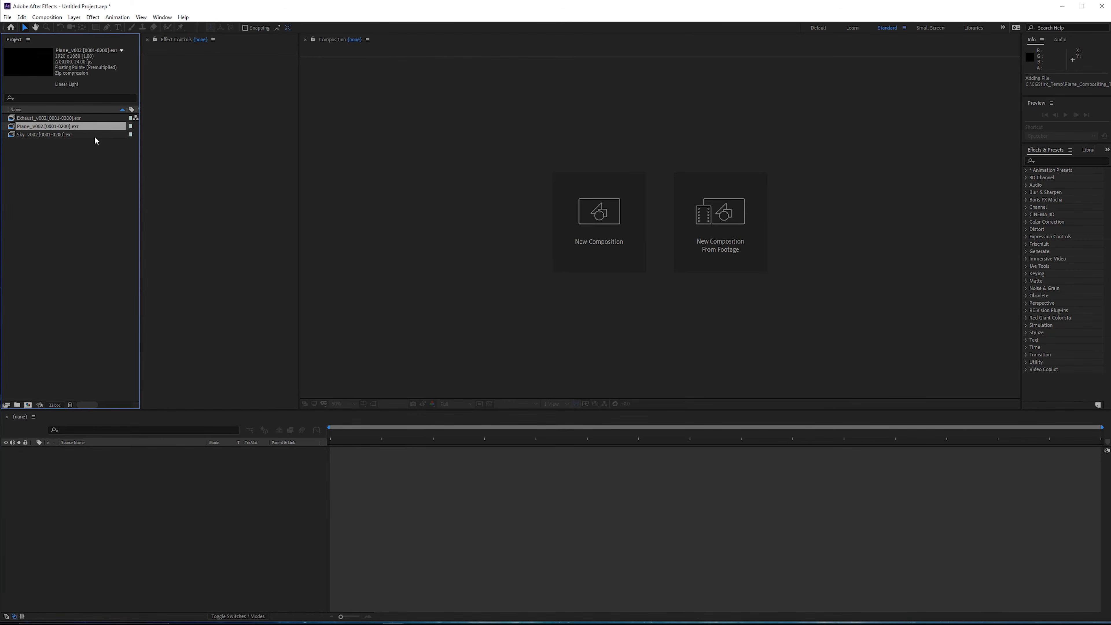
left_click(94, 133)
Step: Create a composition from the Plane_v002 sequence and set its viewer magnification to Fit up to 100%
left_click(36, 124)
left_click_drag(42, 128, 27, 405)
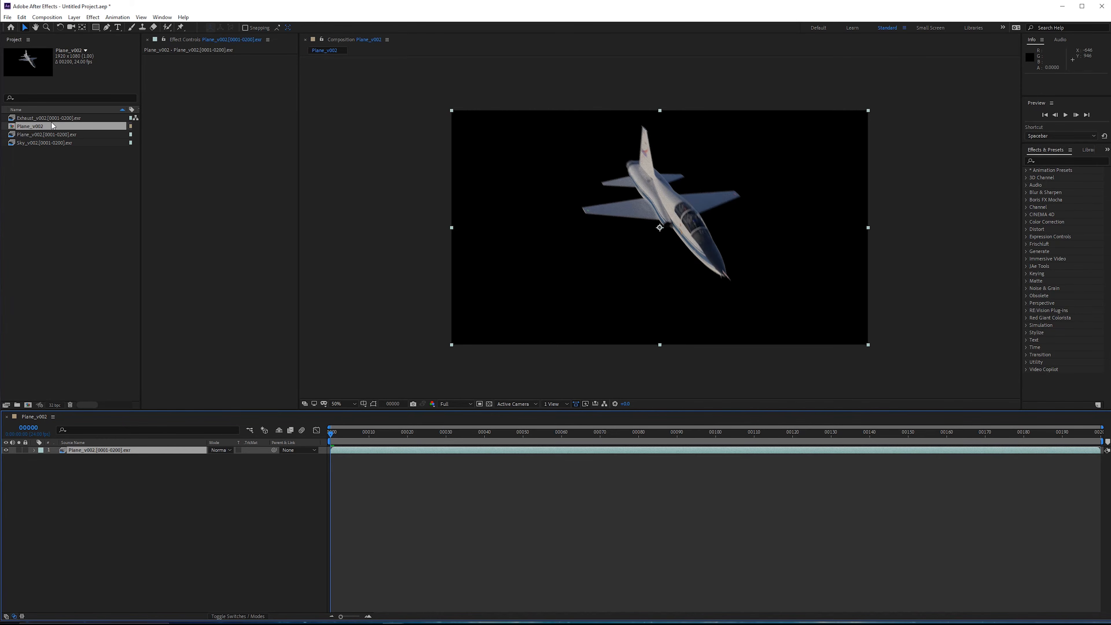
left_click(340, 404)
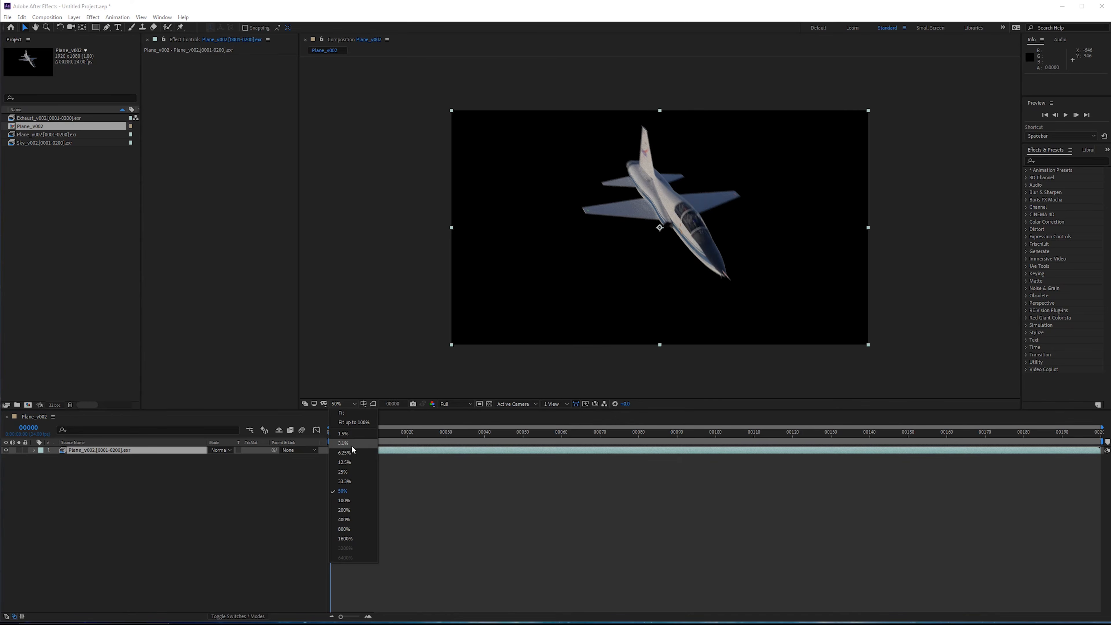
left_click(360, 422)
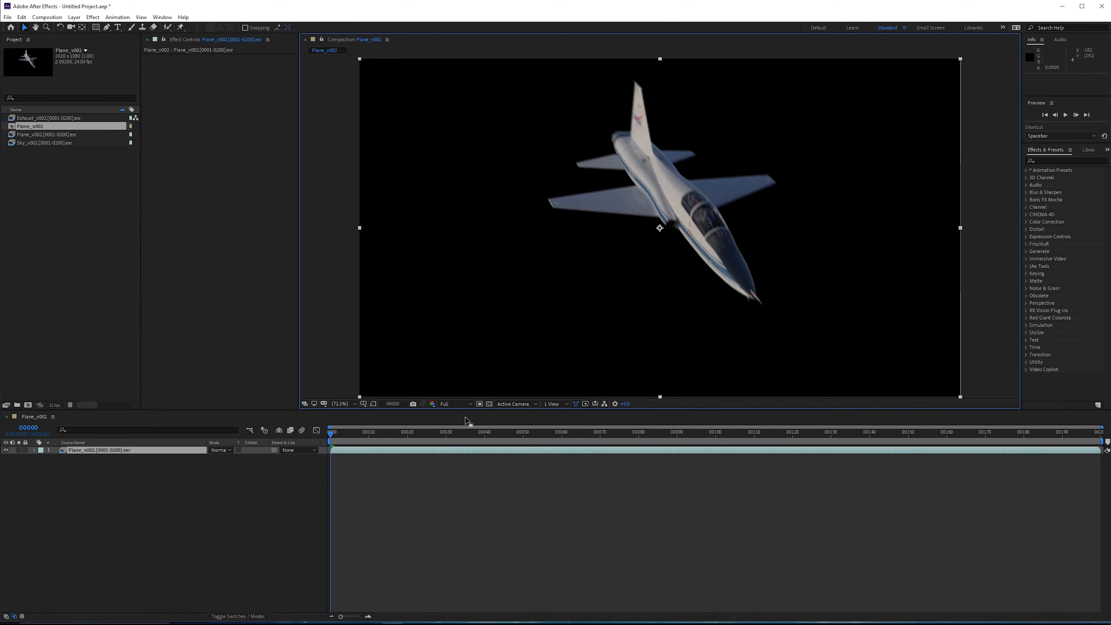
Step: Switch the composition's time display to timecode and back to frame numbers
left_click(31, 432, "ctrl")
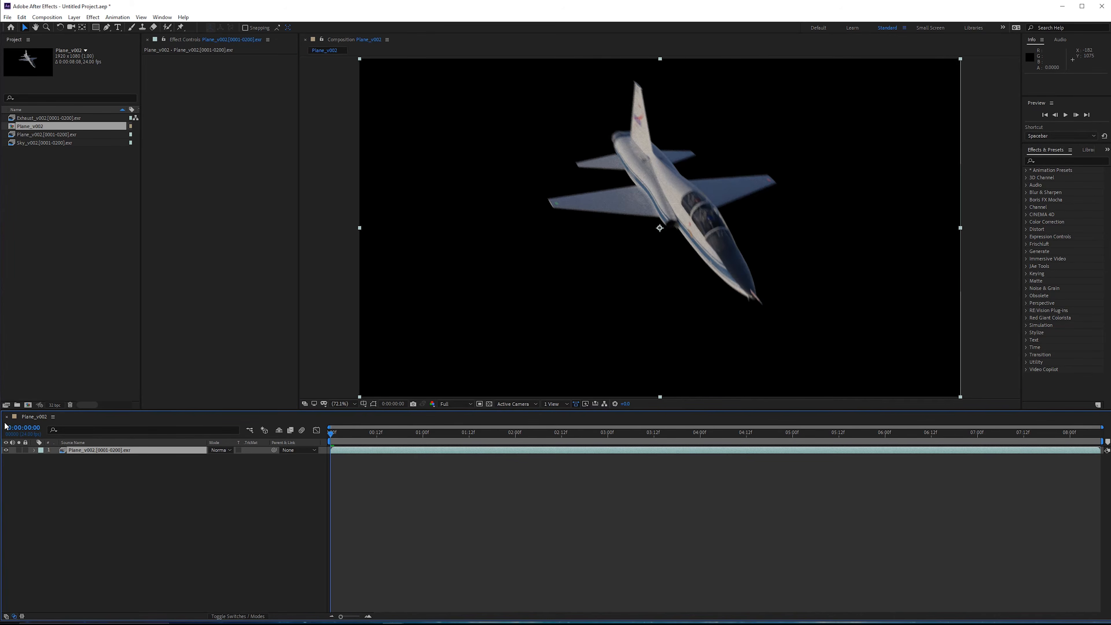
left_click(32, 433, "ctrl")
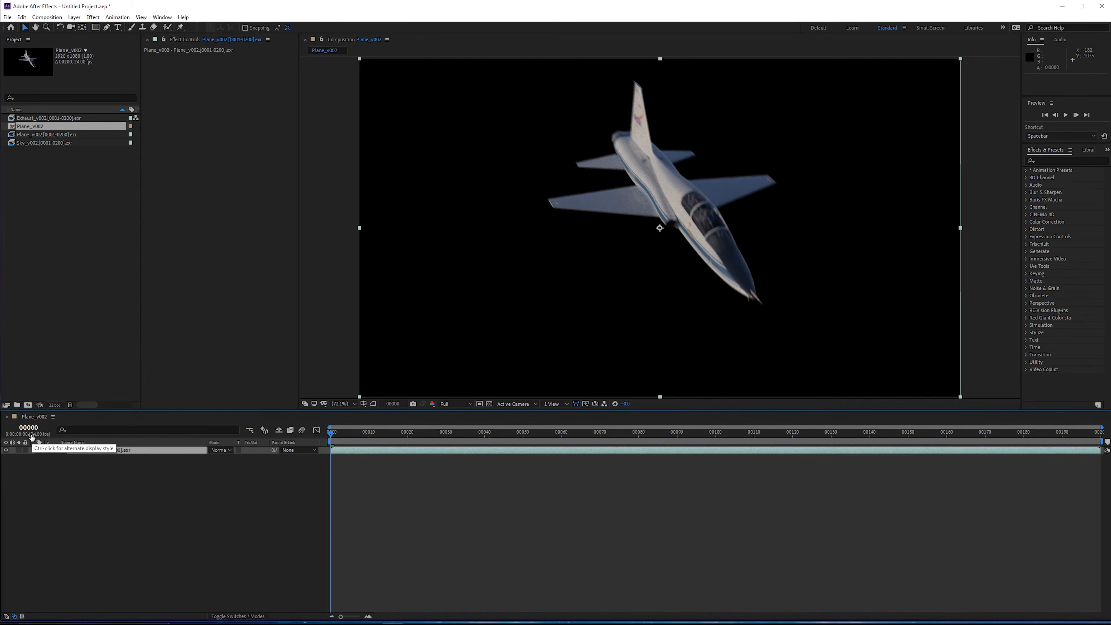
Step: Set the Plane_v002 composition's duration to 201 frames in its composition settings
right_click(34, 418)
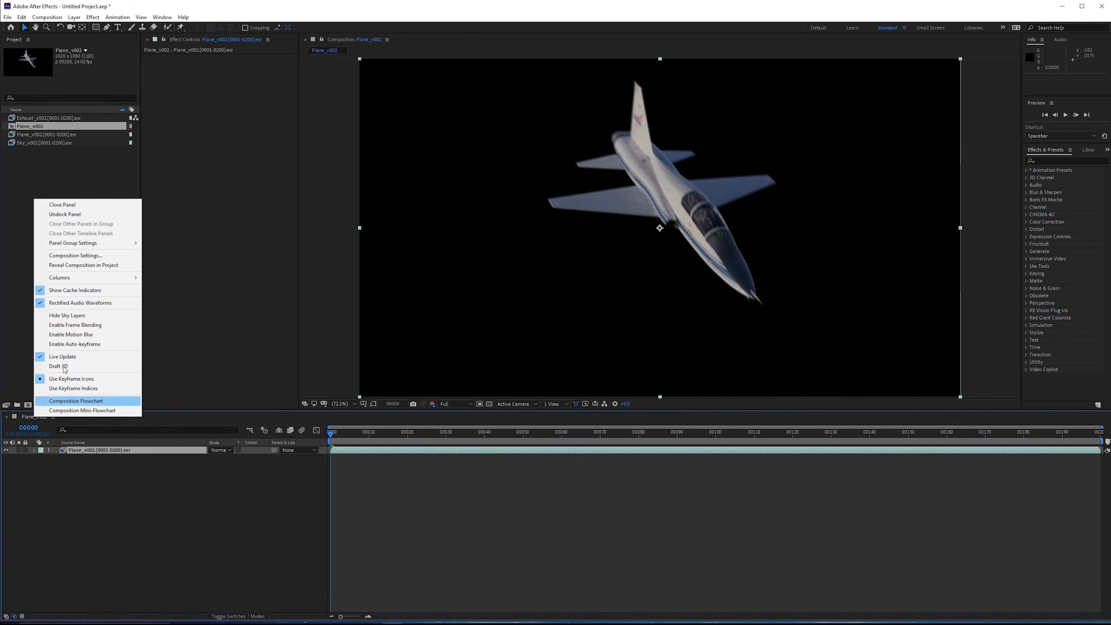
left_click(38, 82)
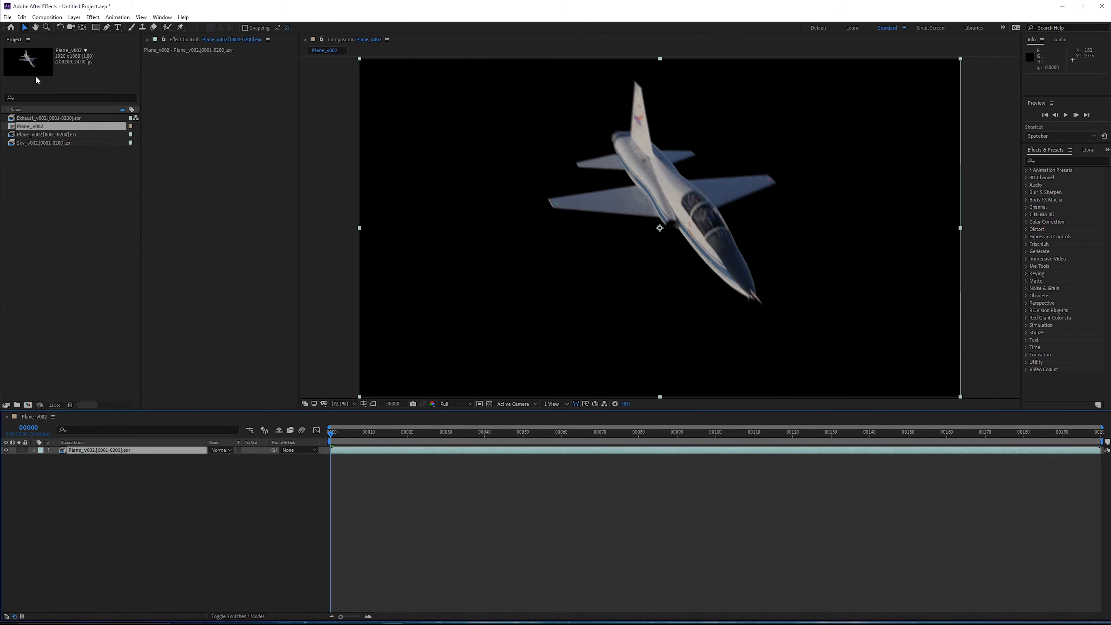
right_click(45, 129)
left_click(56, 18)
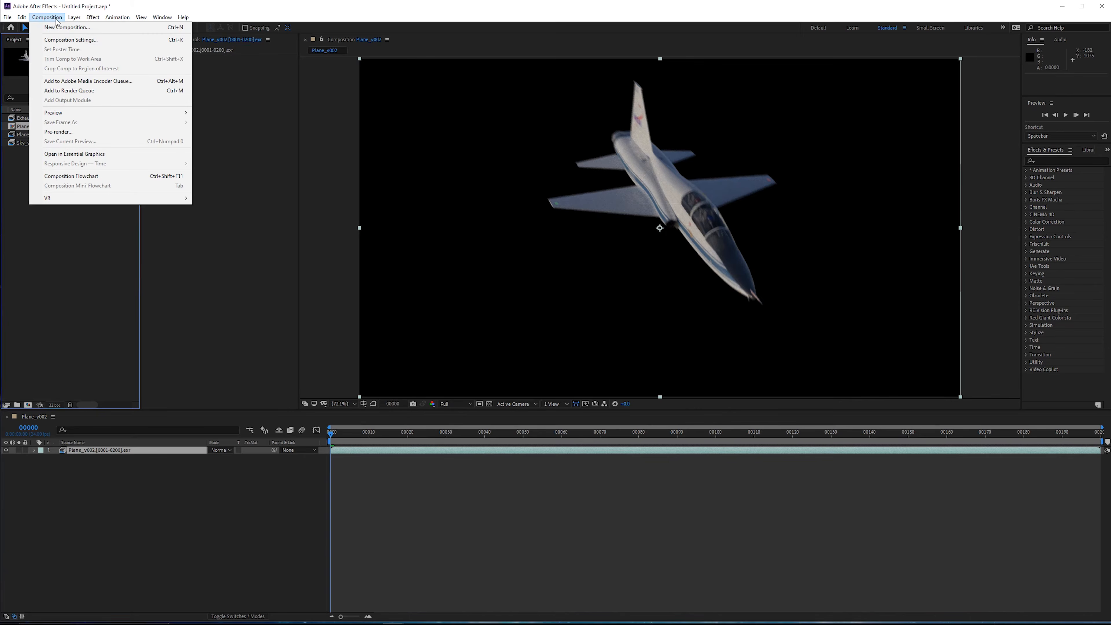
left_click(100, 10)
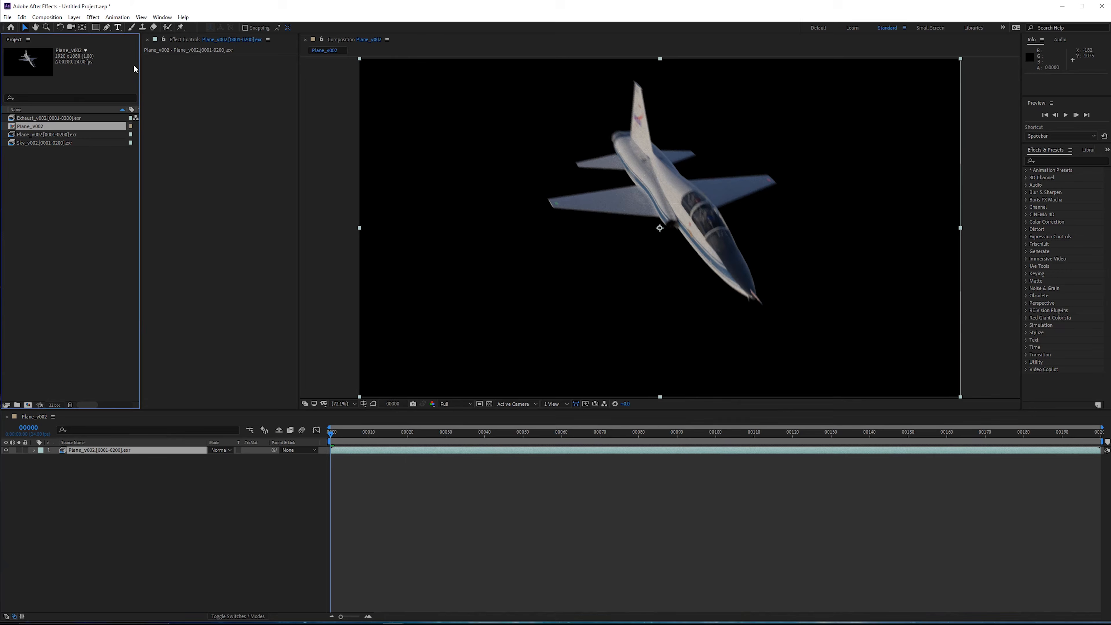
key("ctrl+k")
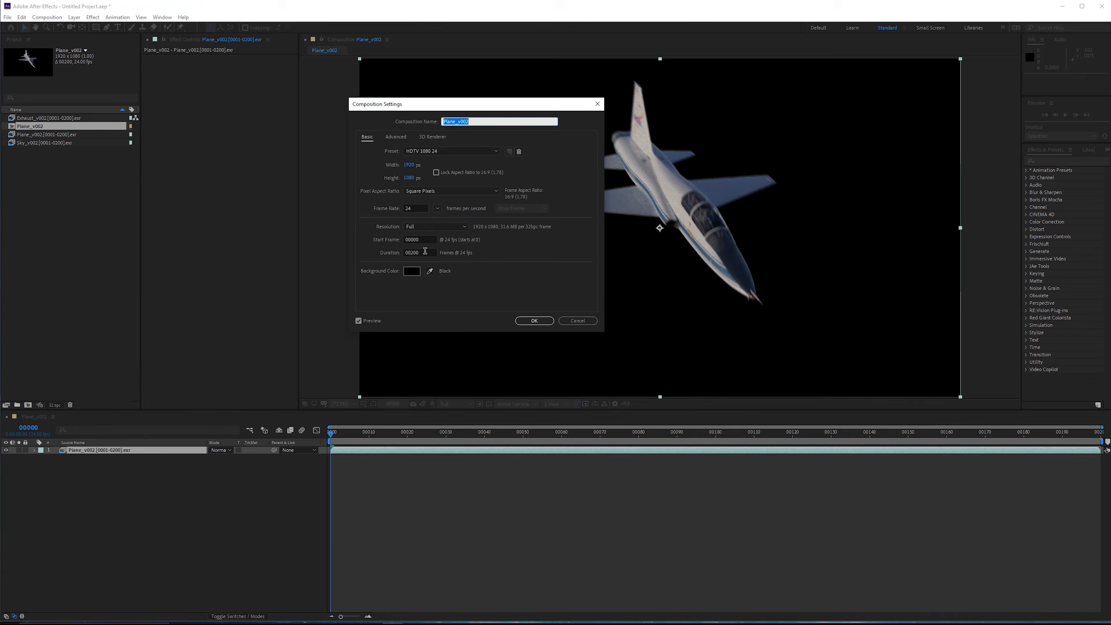
left_click(429, 249)
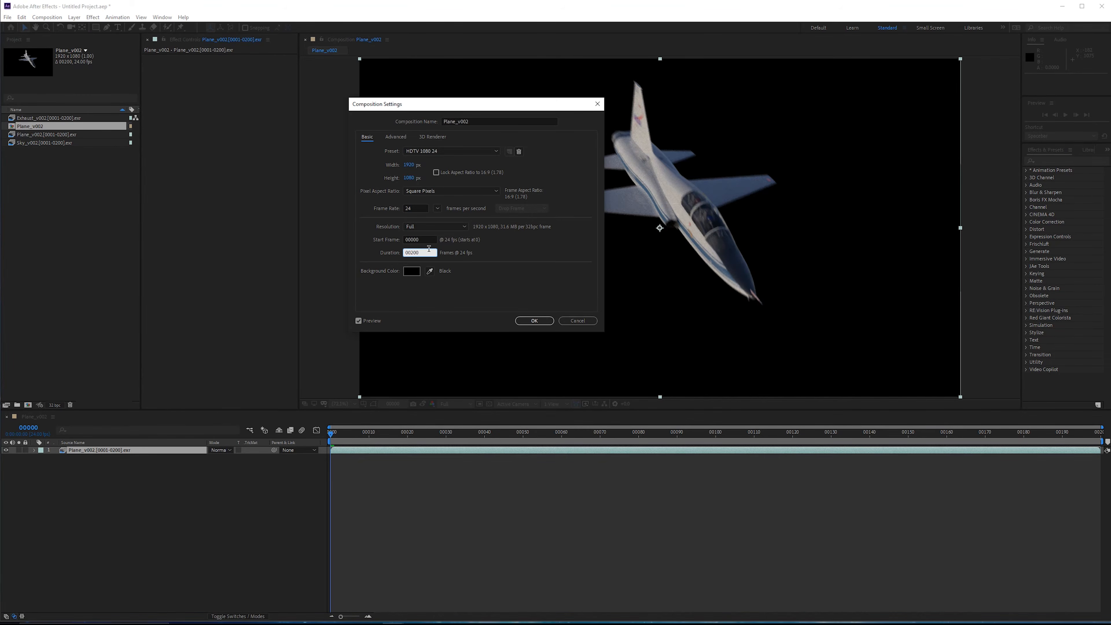
type("1")
key("Return")
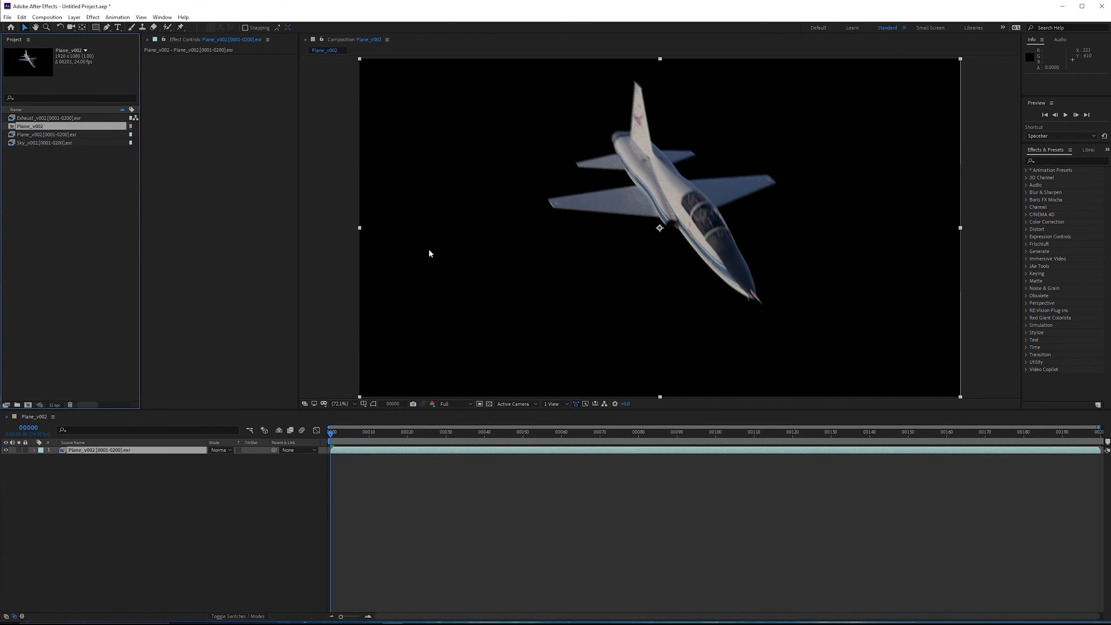
Step: Extend the visible time range to the composition's end and shift the Plane layer to start at frame 1
left_click_drag(1099, 428, 1103, 427)
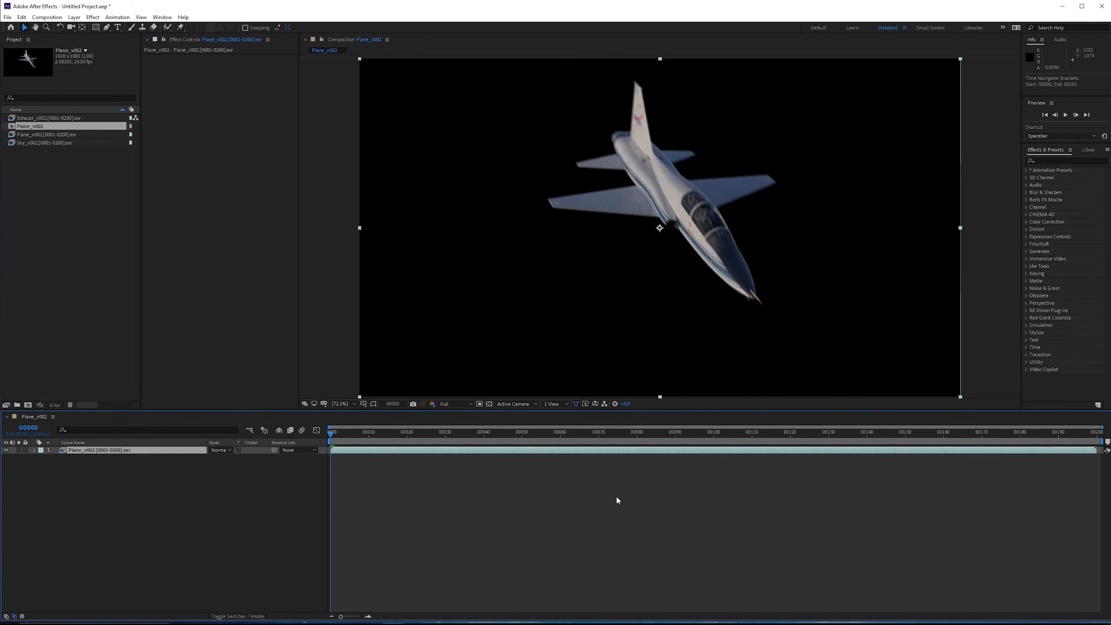
key("Page_Down")
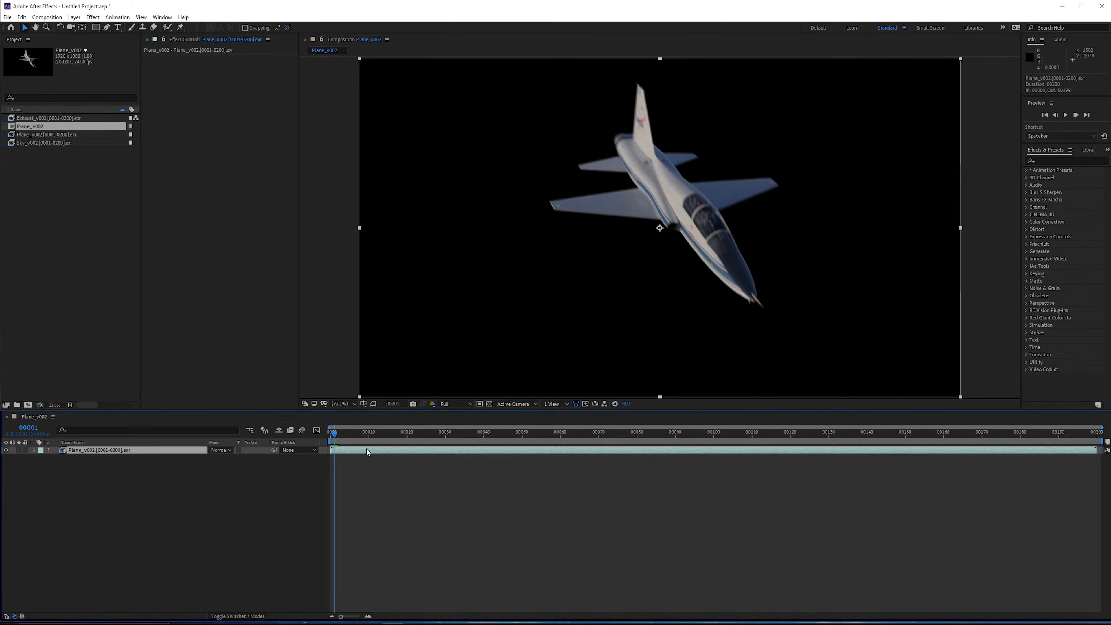
key("bracketleft")
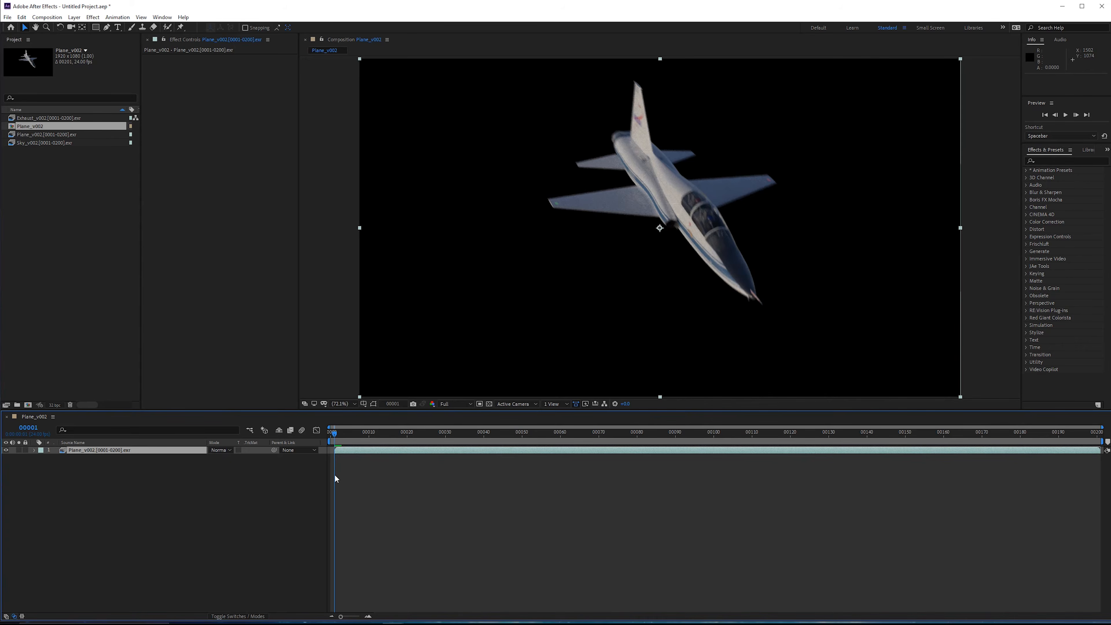
Step: Add the Sky and Exhaust sequences beneath the Plane layer, starting at frame 1, with Sky at the bottom of the stack
left_click_drag(58, 143, 170, 481)
left_click(50, 115, "ctrl")
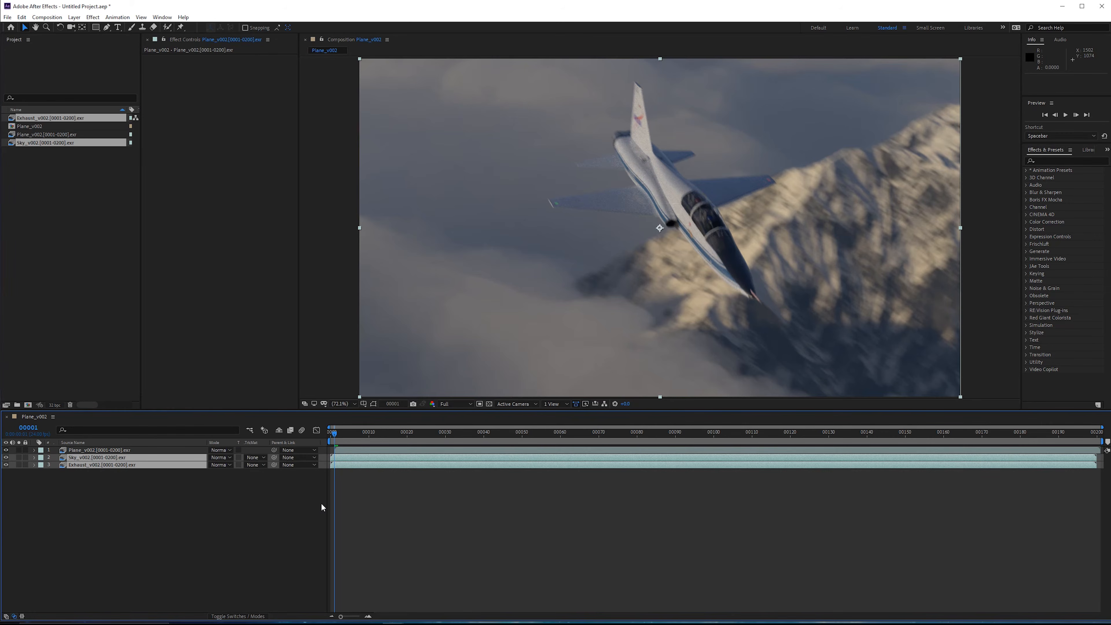
left_click(322, 503)
left_click_drag(96, 458, 105, 486)
left_click(117, 473)
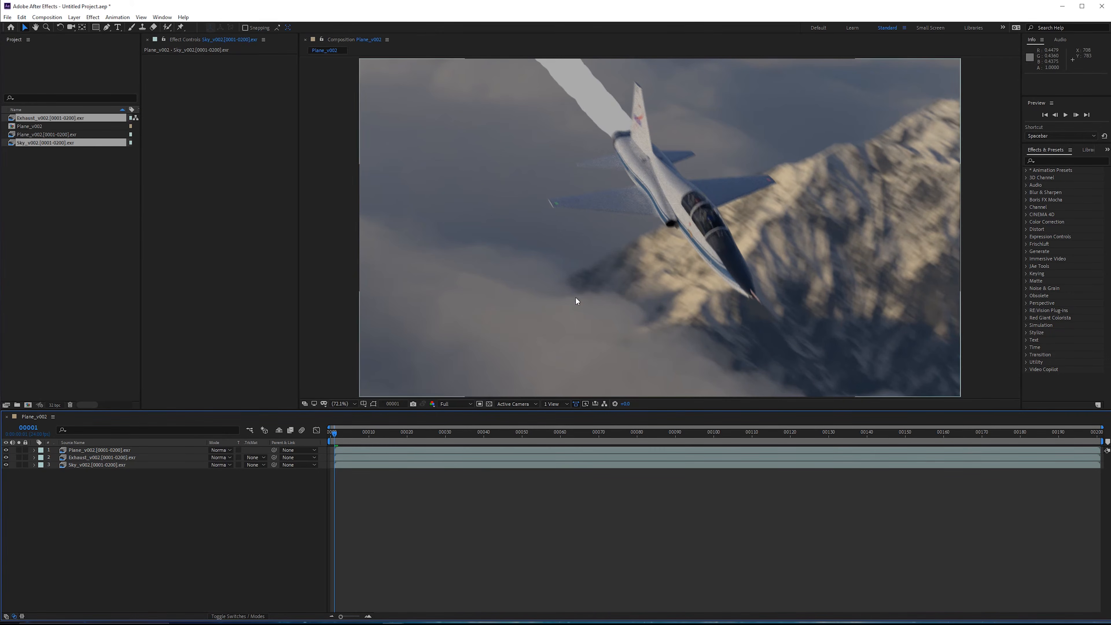
Step: Scrub through the composite and solo the Sky, Exhaust and Plane layers in turn to inspect each one
left_click_drag(473, 433, 484, 435)
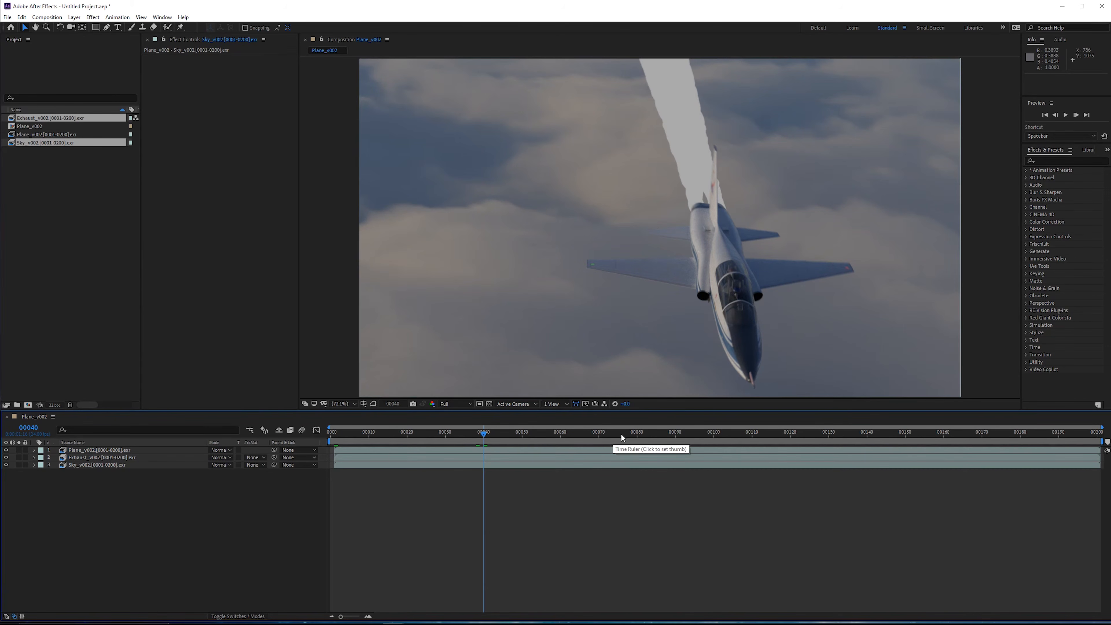
left_click_drag(623, 433, 691, 436)
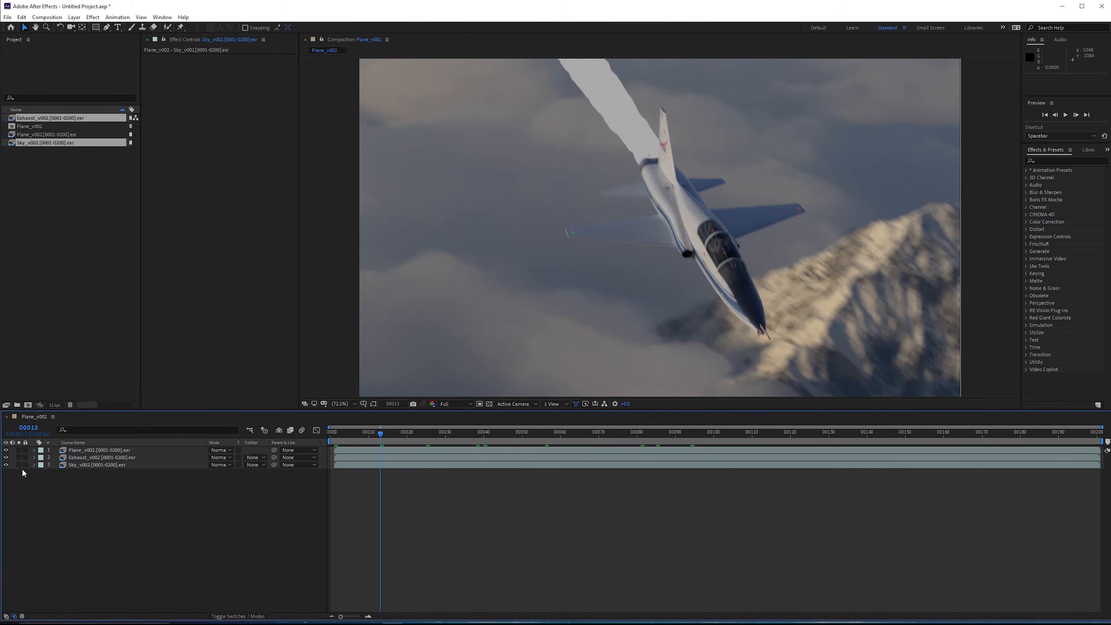
left_click(19, 465)
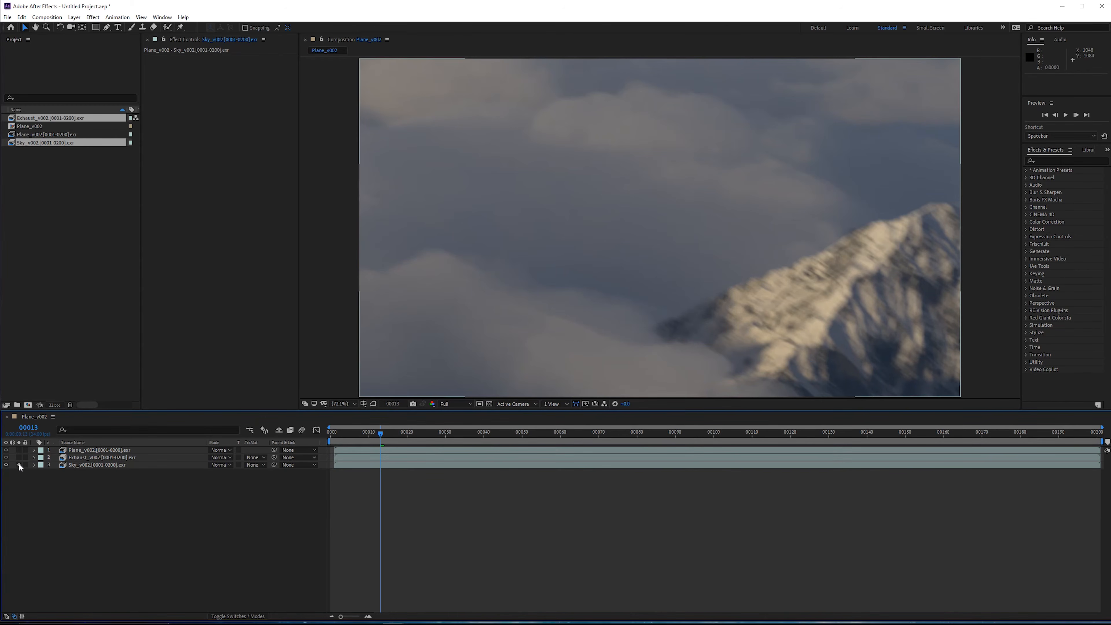
left_click(19, 458)
left_click(18, 450, "alt")
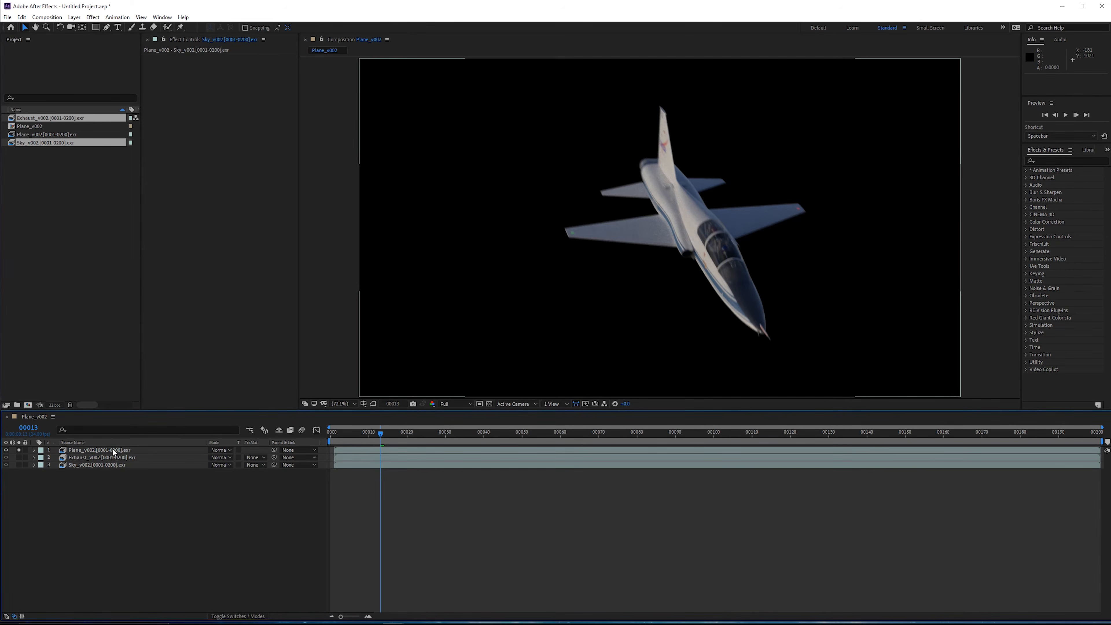
Step: Rename the plane layer as Plane Beauty, and switch the name display to source names and back to layer names
left_click(98, 451)
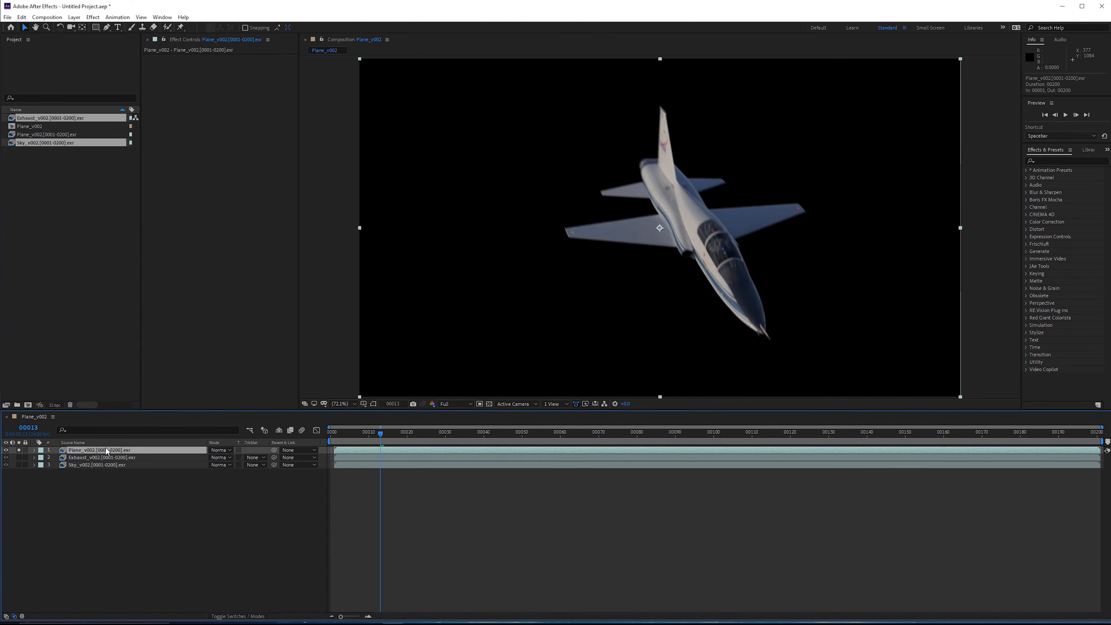
key("Return")
type("Plane Beauty")
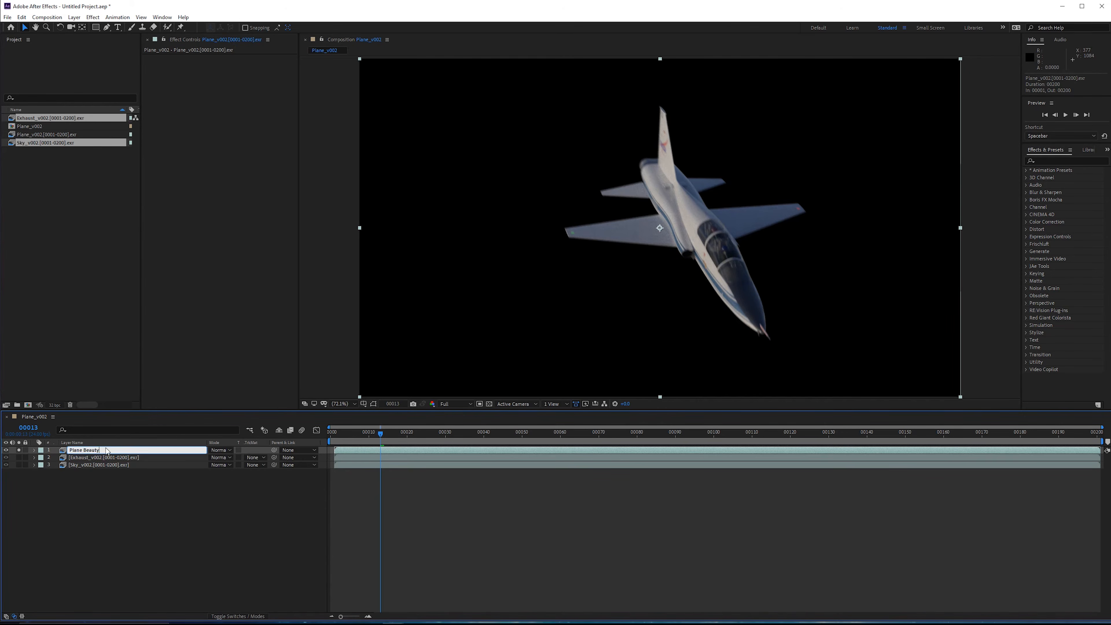
key("Return")
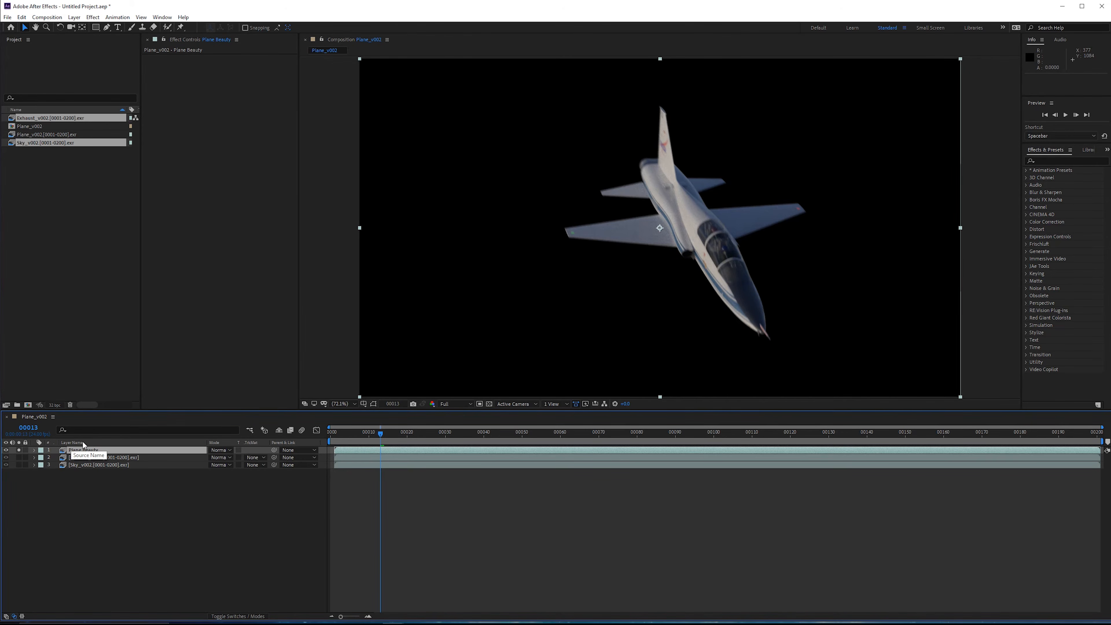
left_click(82, 443)
left_click(85, 444)
left_click(85, 444)
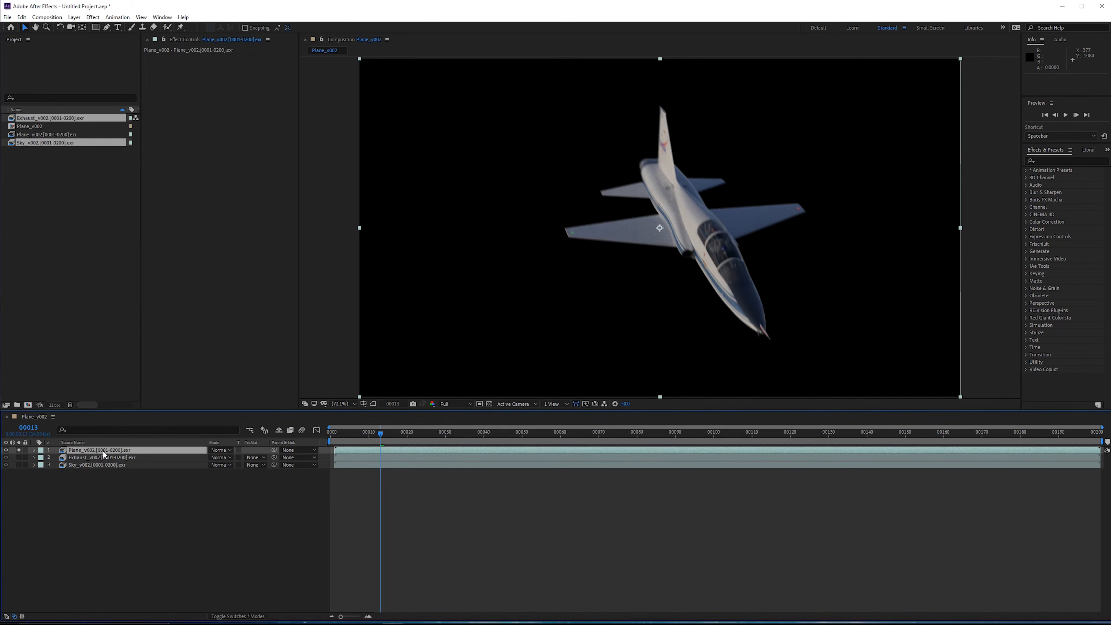
left_click(108, 444)
Step: Duplicate the Plane Beauty layer, turn off solo on both plane layers, and rename the copy as Plane GI
key("ctrl+d")
left_click(19, 450)
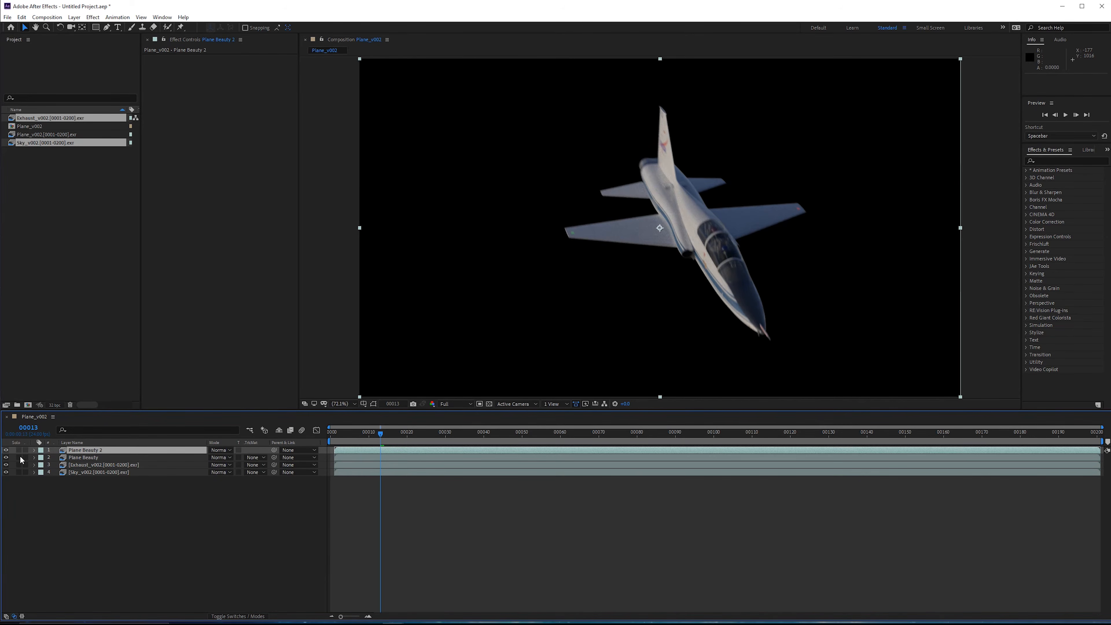
left_click(19, 457)
key("Return")
type("Plane GI")
key("Return")
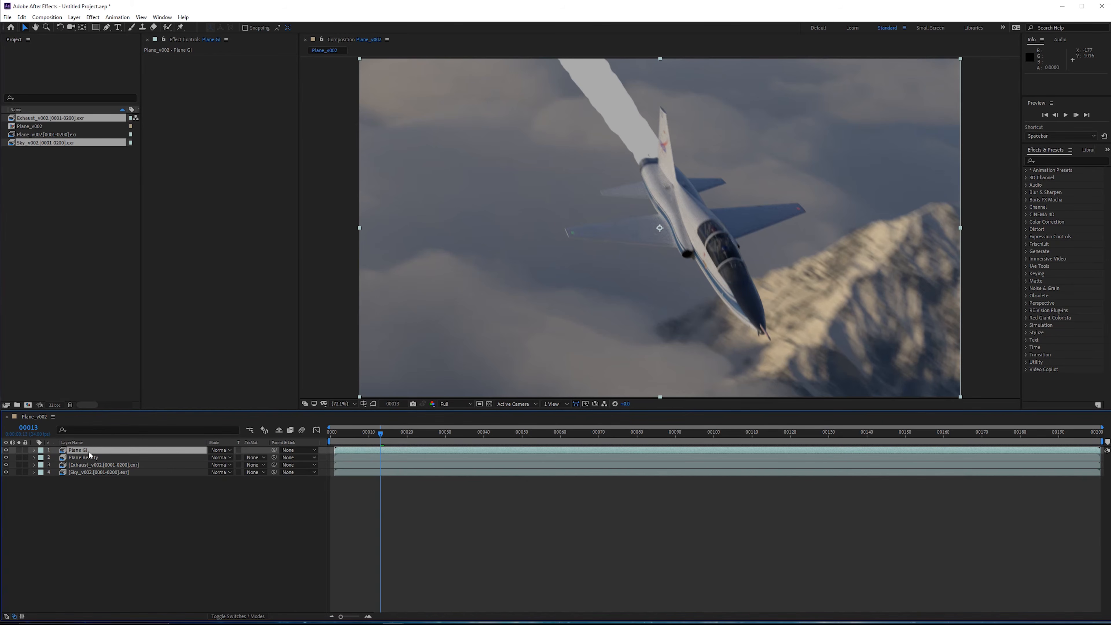
Step: Apply the EXtractoR effect to the Plane GI layer and set it to extract the GI render pass
left_click(1051, 161)
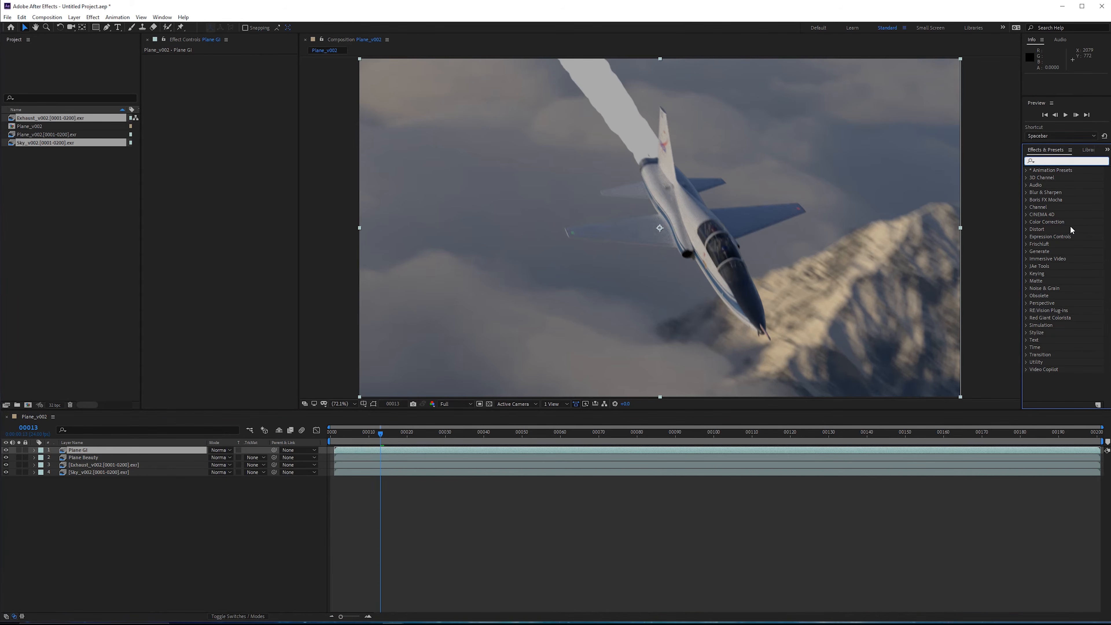
type("extractor")
left_click_drag(1056, 177, 222, 175)
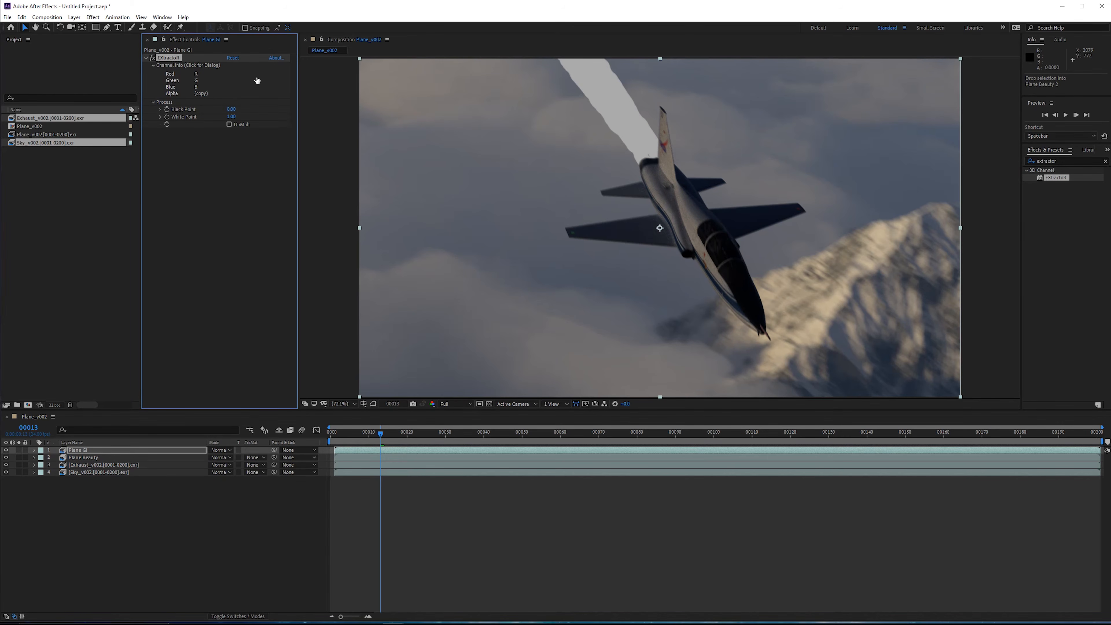
left_click(240, 81)
left_click(541, 160)
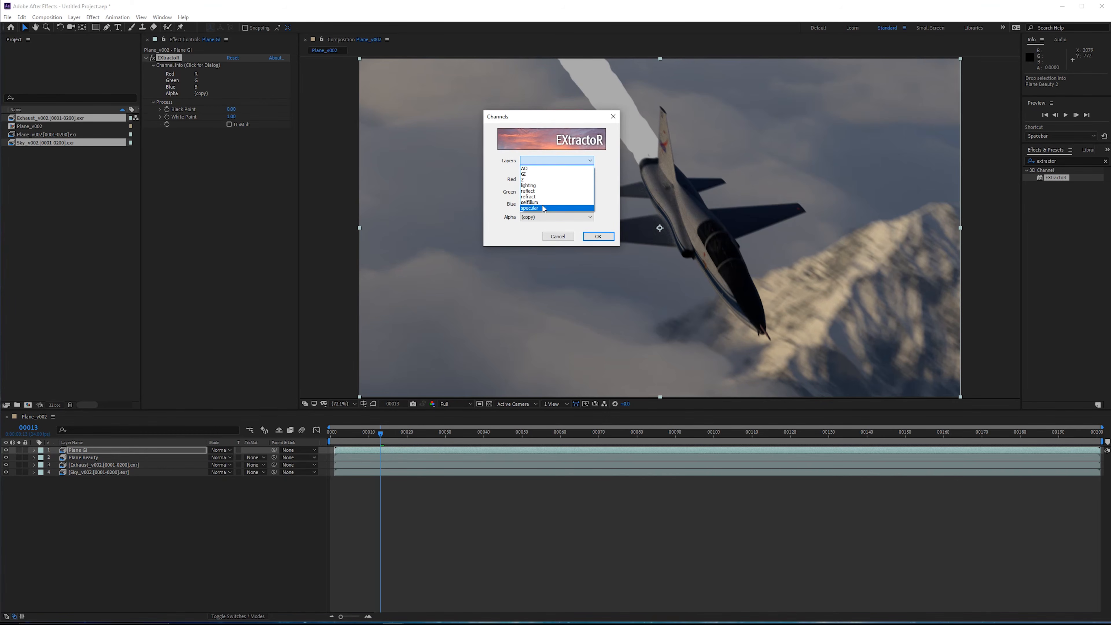
left_click(542, 175)
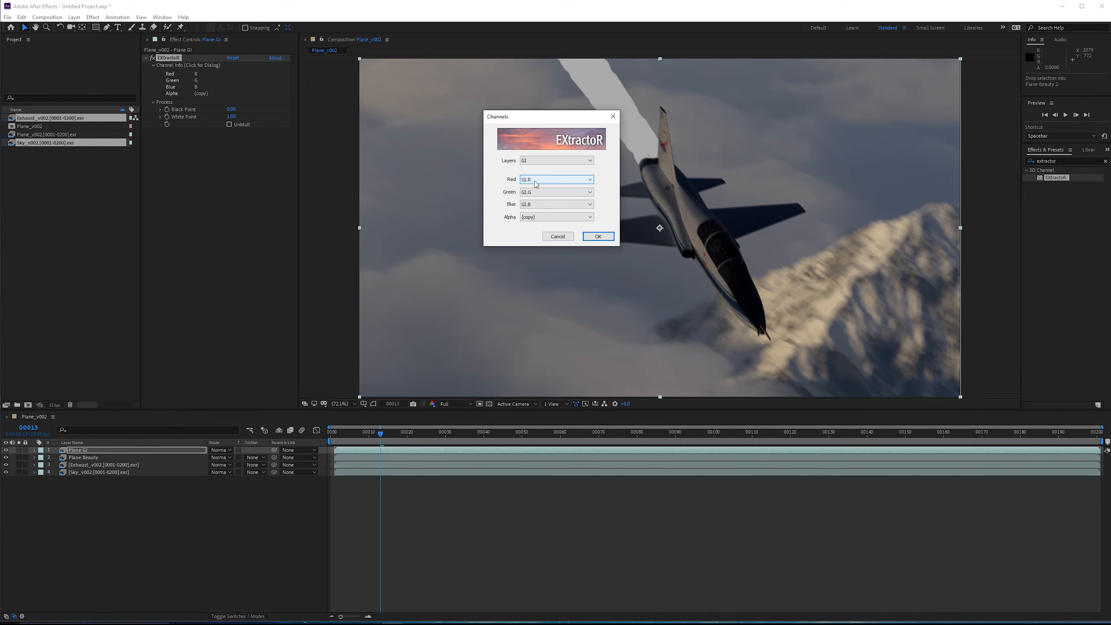
left_click(598, 238)
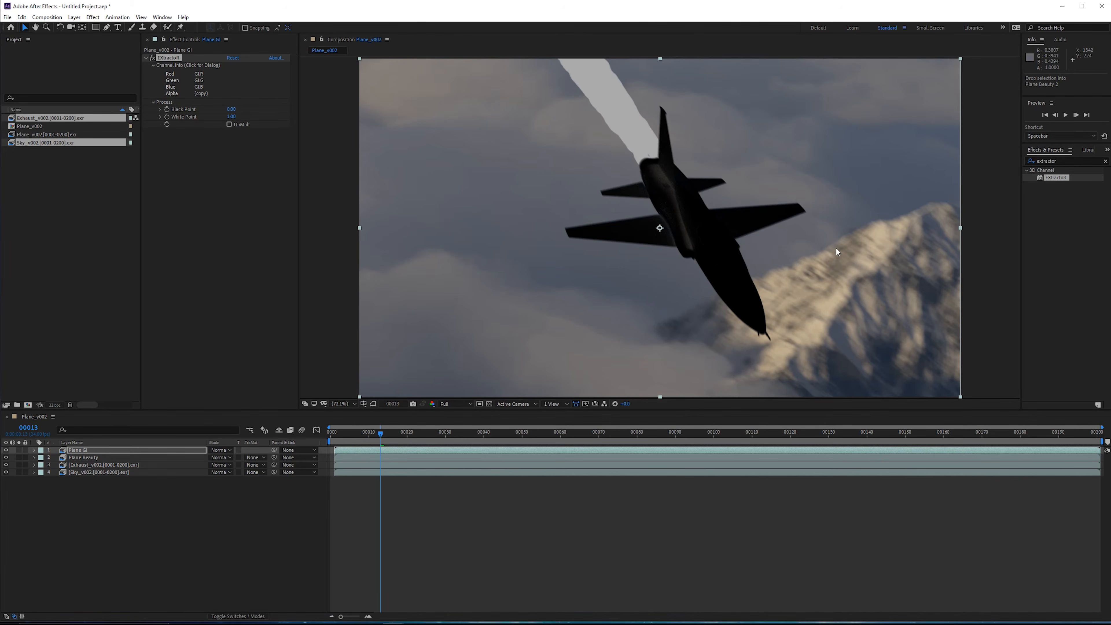
Step: Set the project's color working space to sRGB IEC61966-2.1 and turn on Linearize Working Space
left_click(53, 409)
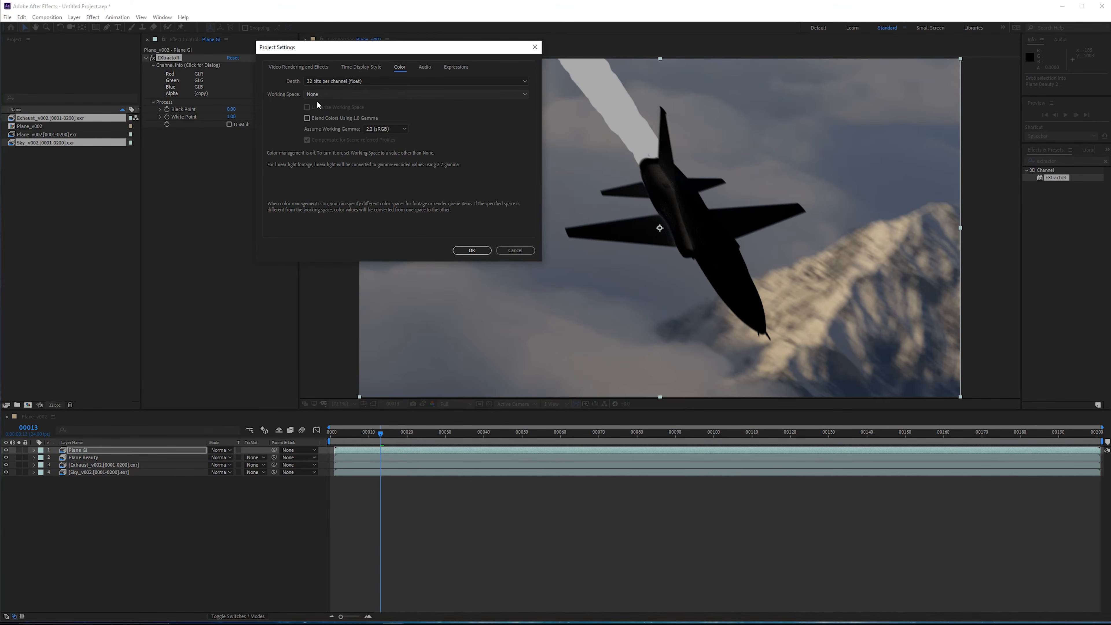
left_click_drag(282, 48, 364, 394)
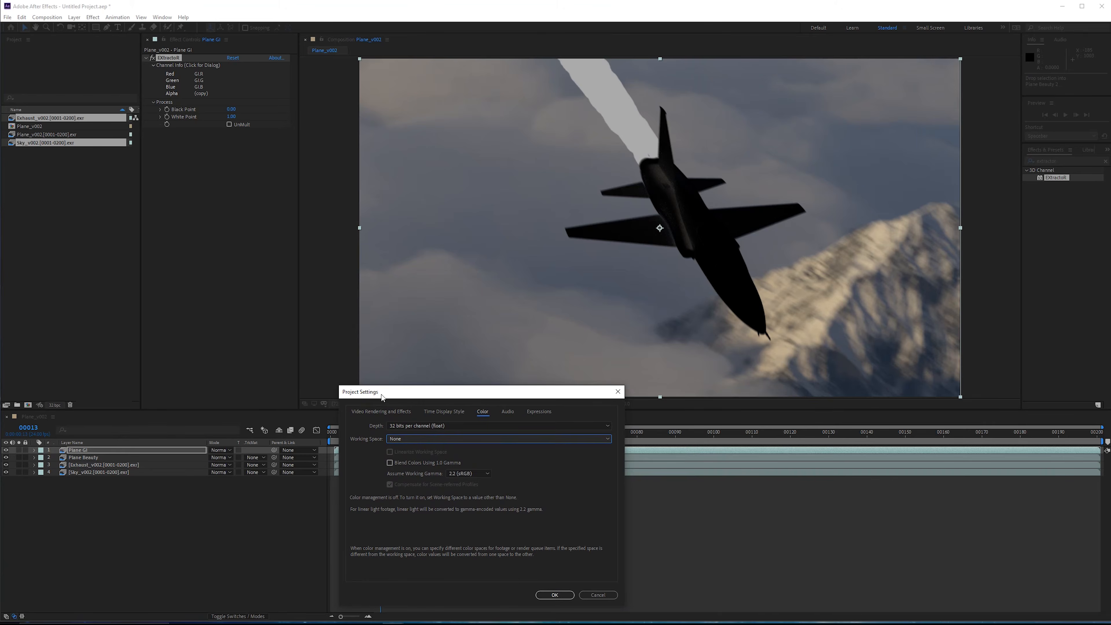
left_click(405, 438)
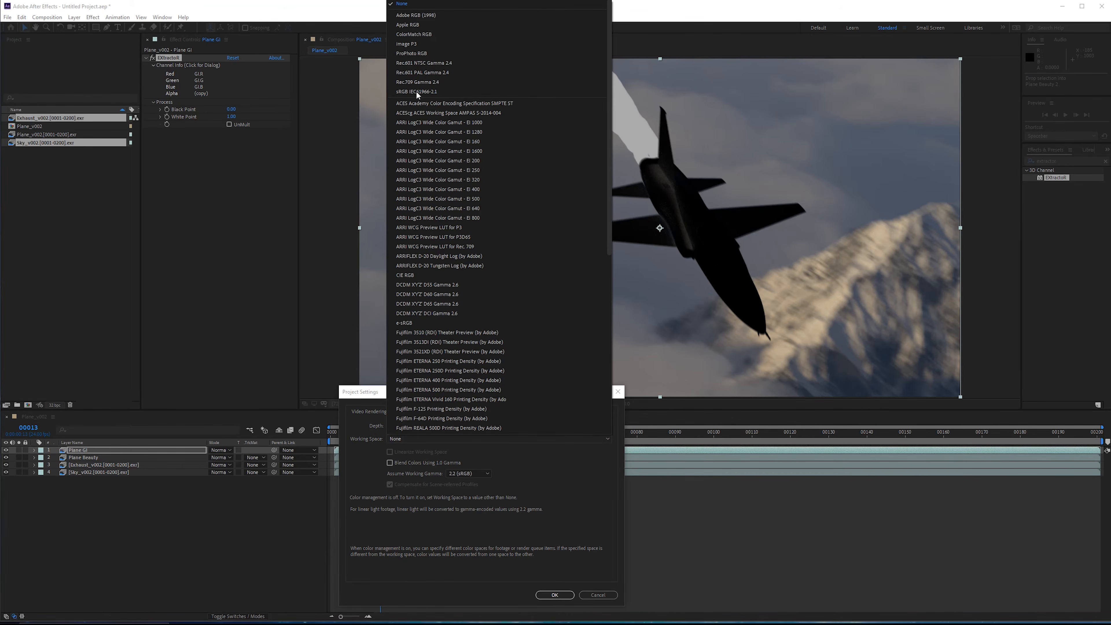
left_click(426, 91)
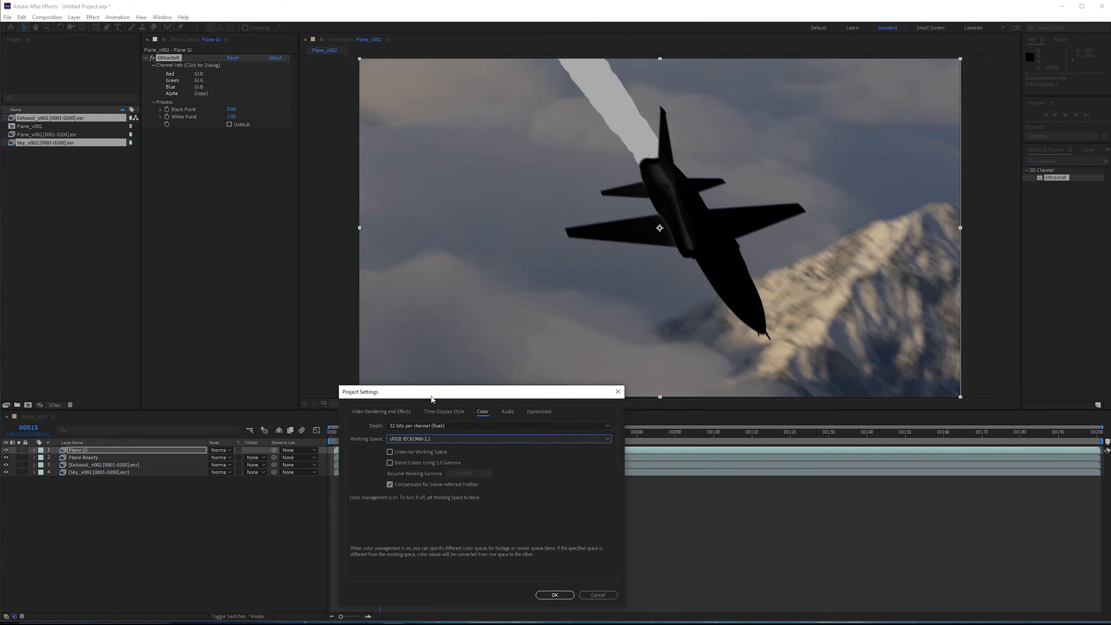
left_click_drag(431, 397, 436, 102)
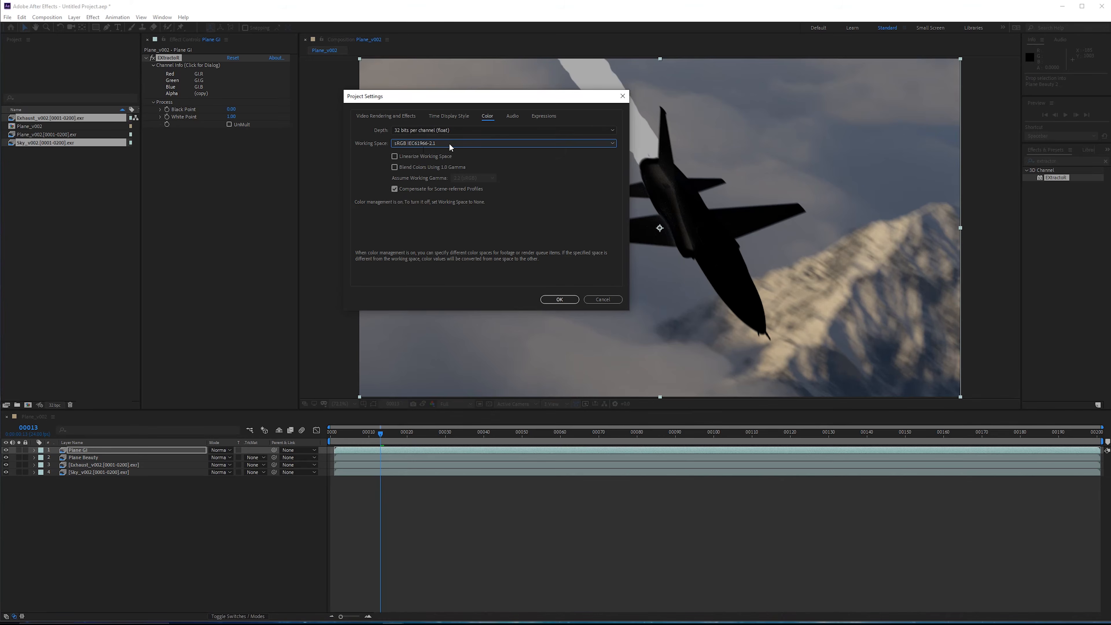
left_click(414, 157)
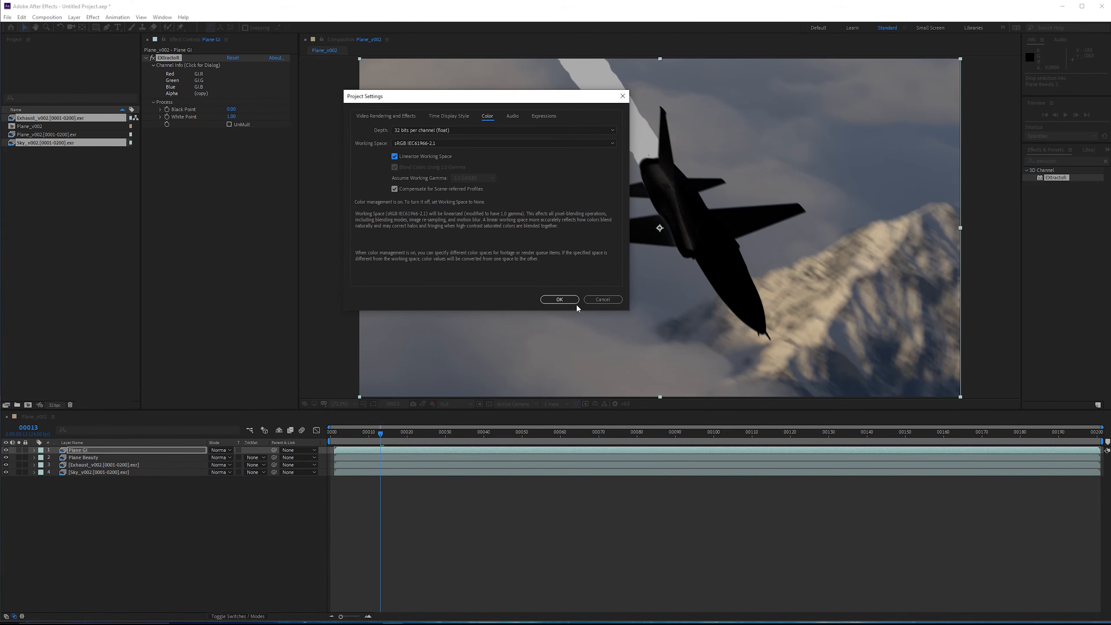
left_click(560, 302)
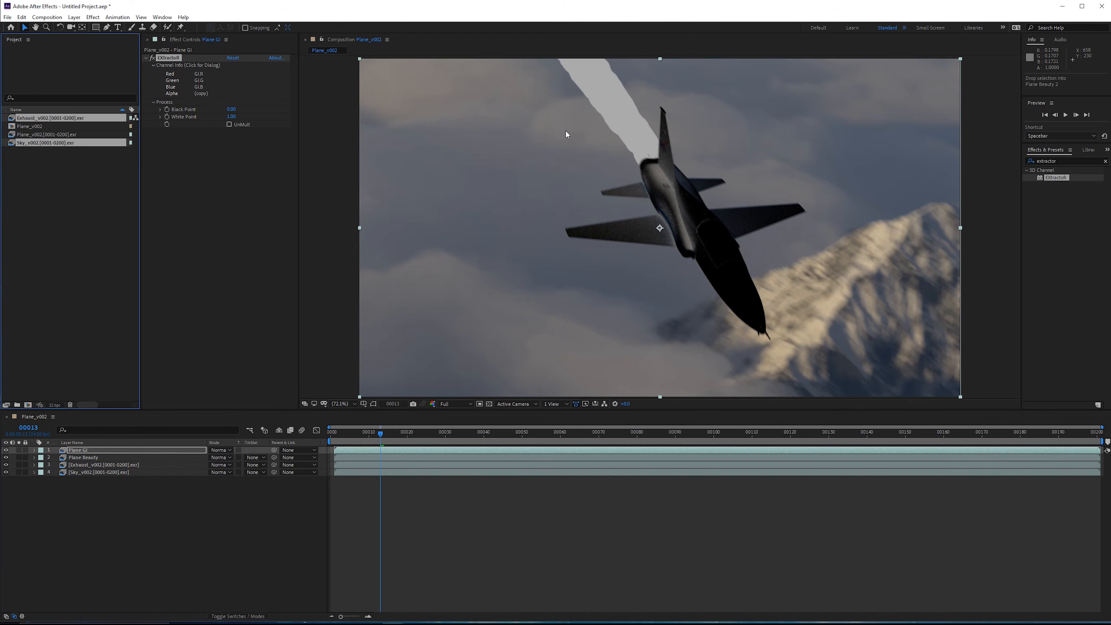
key("ctrl+z")
Step: Turn on UnMult in the Plane GI layer's EXtractoR effect, toggling it to compare the wing edges
left_click(75, 452)
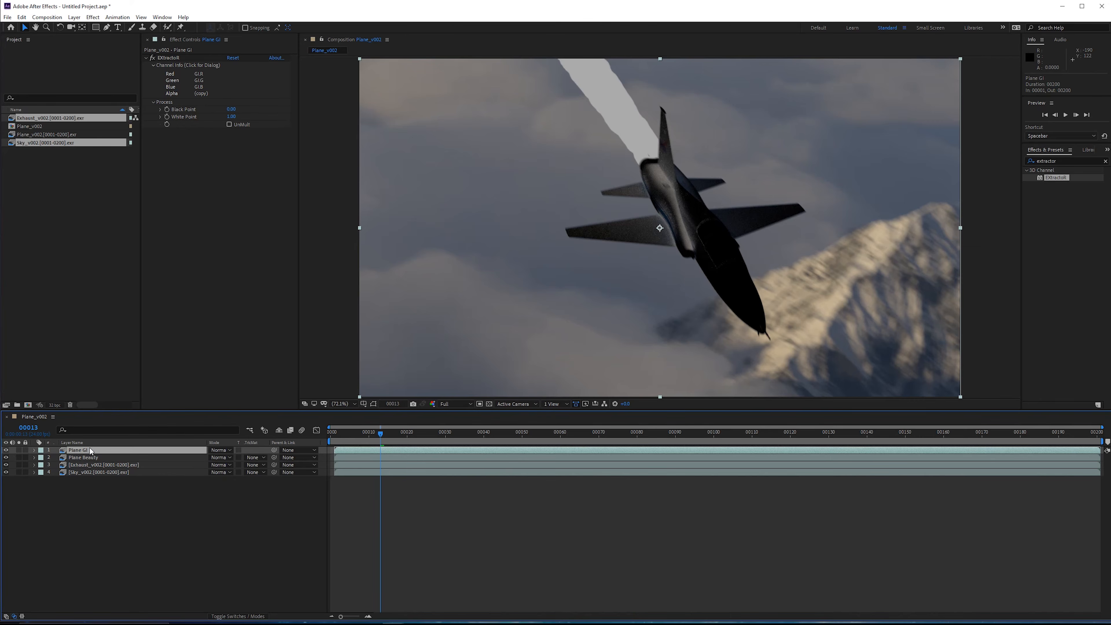
left_click(242, 124)
scroll(670, 211, "up", 5)
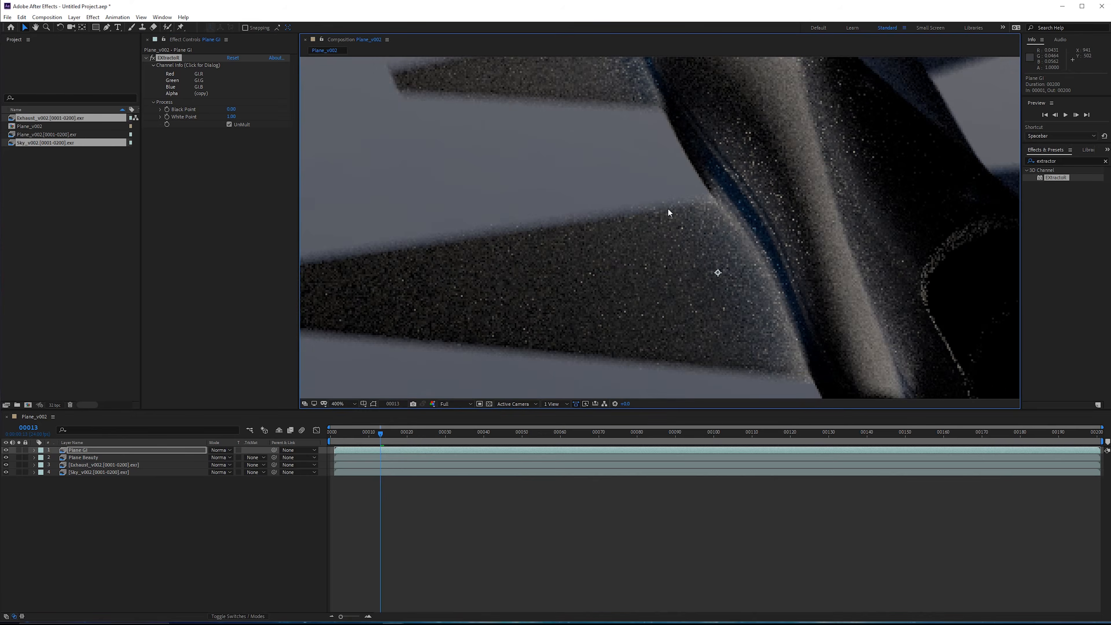
left_click(235, 124)
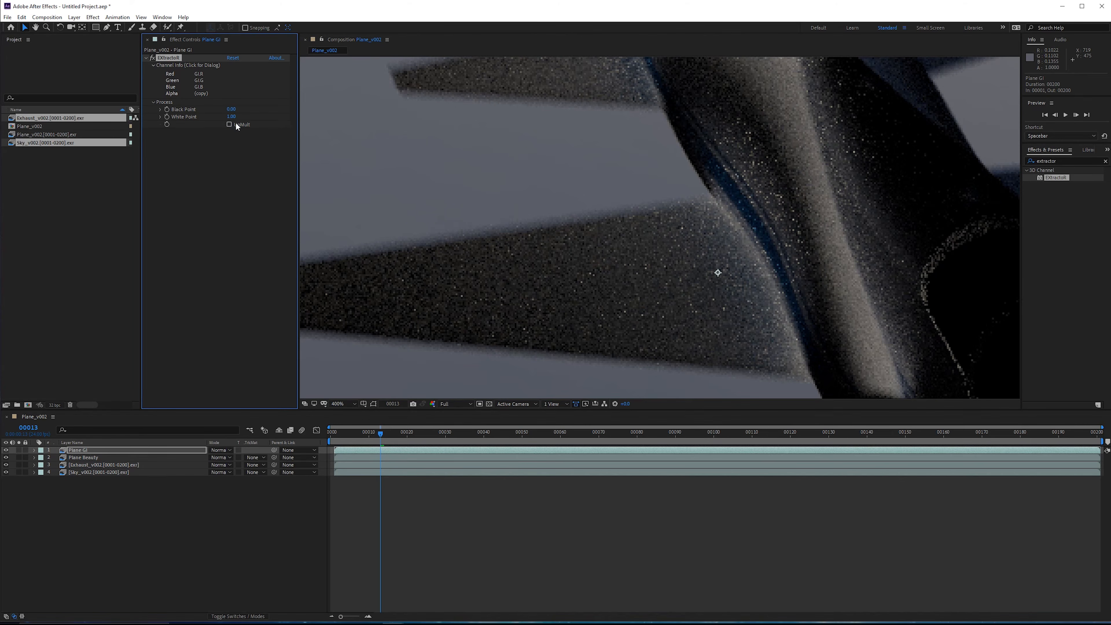
left_click(235, 125)
left_click_drag(550, 186, 849, 206)
key("v")
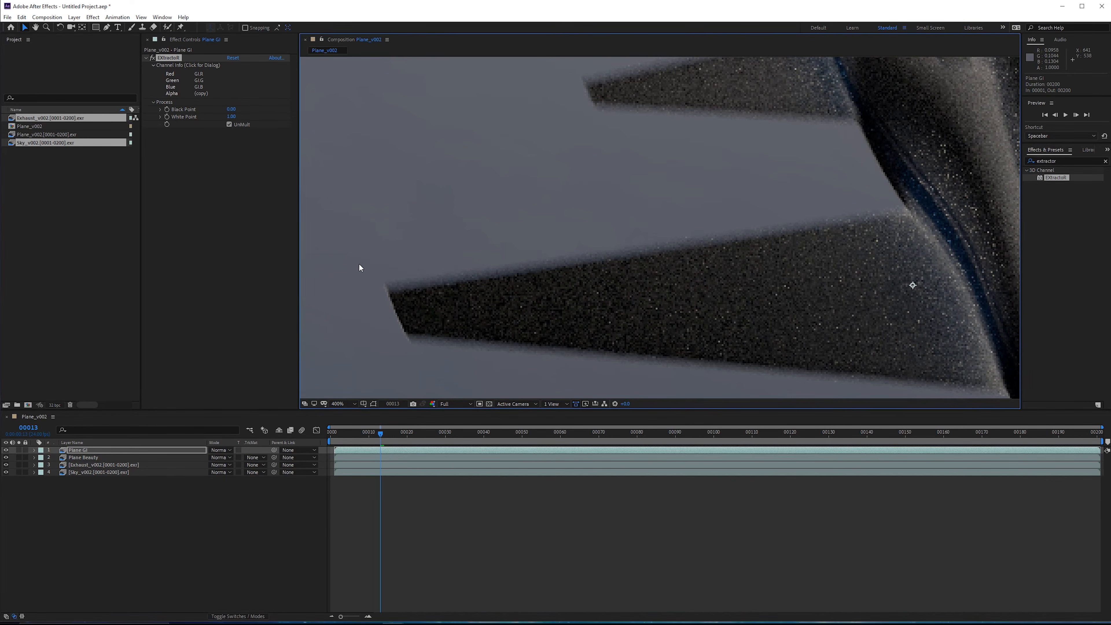
Step: Solo the Plane GI layer and show the transparency grid to check the wing edges up close
left_click(382, 412)
left_click(18, 450)
left_click(489, 403)
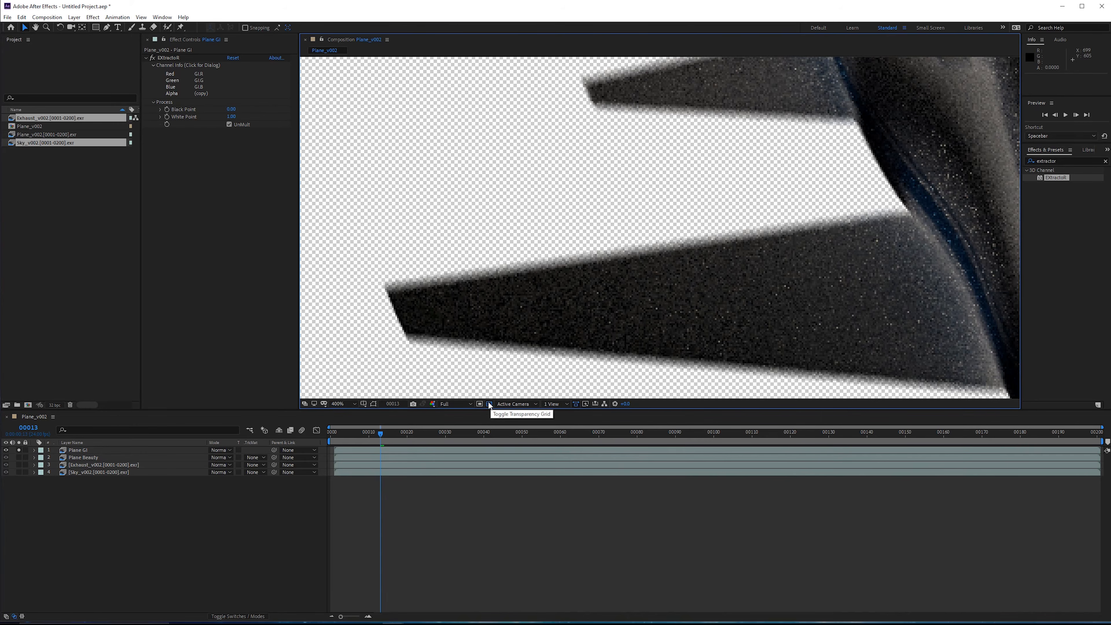
scroll(788, 282, "up", 2)
scroll(788, 249, "down", 1)
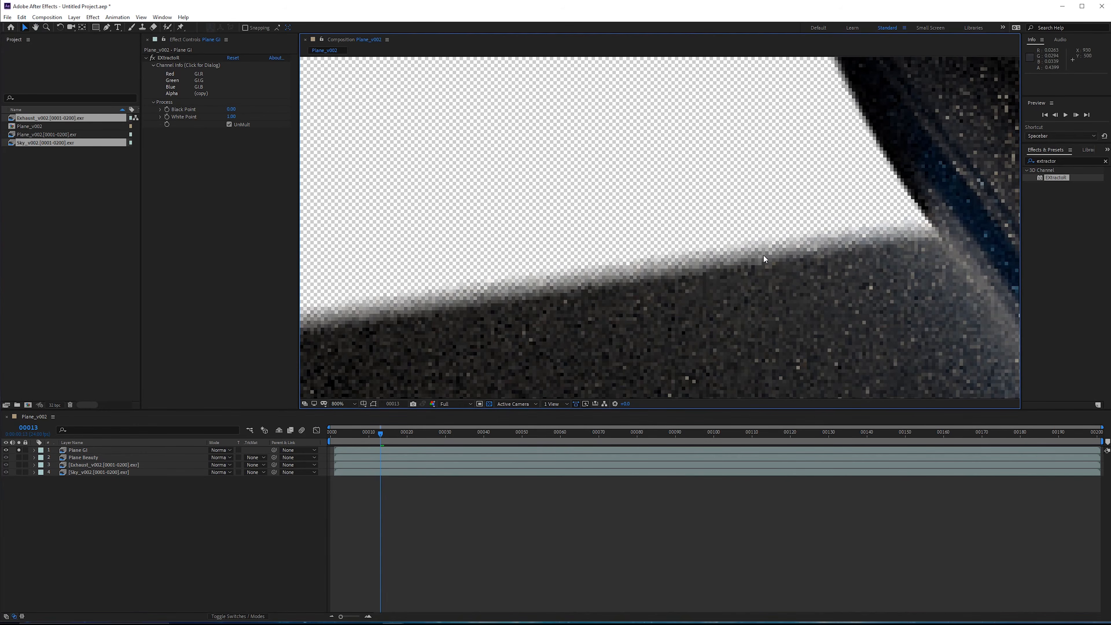
Step: Compare the soloed Plane GI layer's edges with the transparency grid off and on, and fit the composition to the view
scroll(713, 291, "down", 2)
left_click(490, 403)
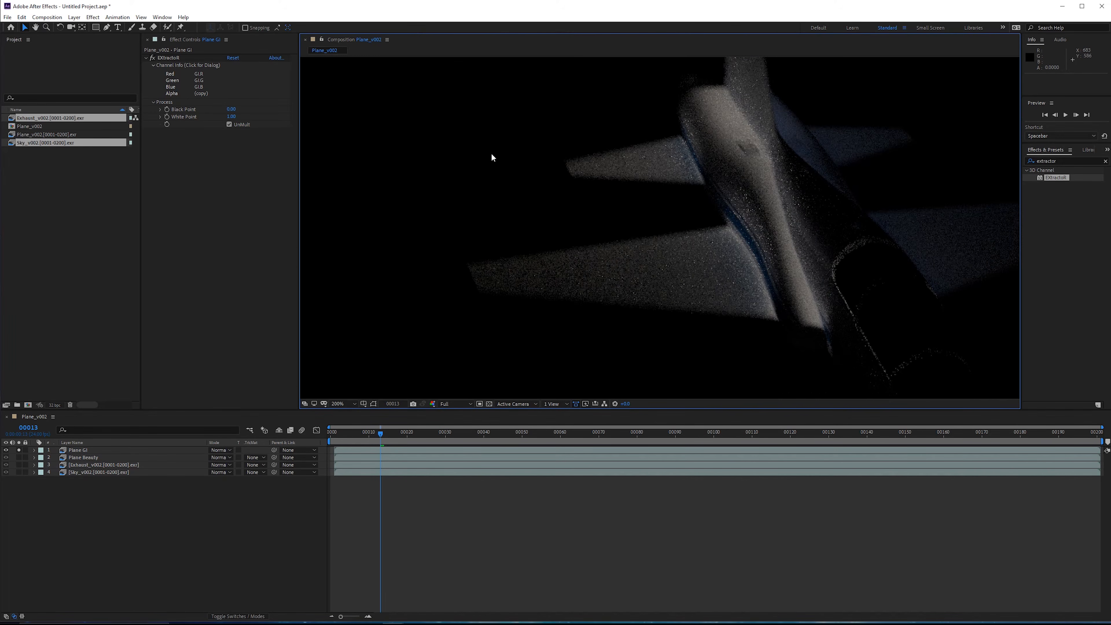
scroll(709, 68, "down", 2)
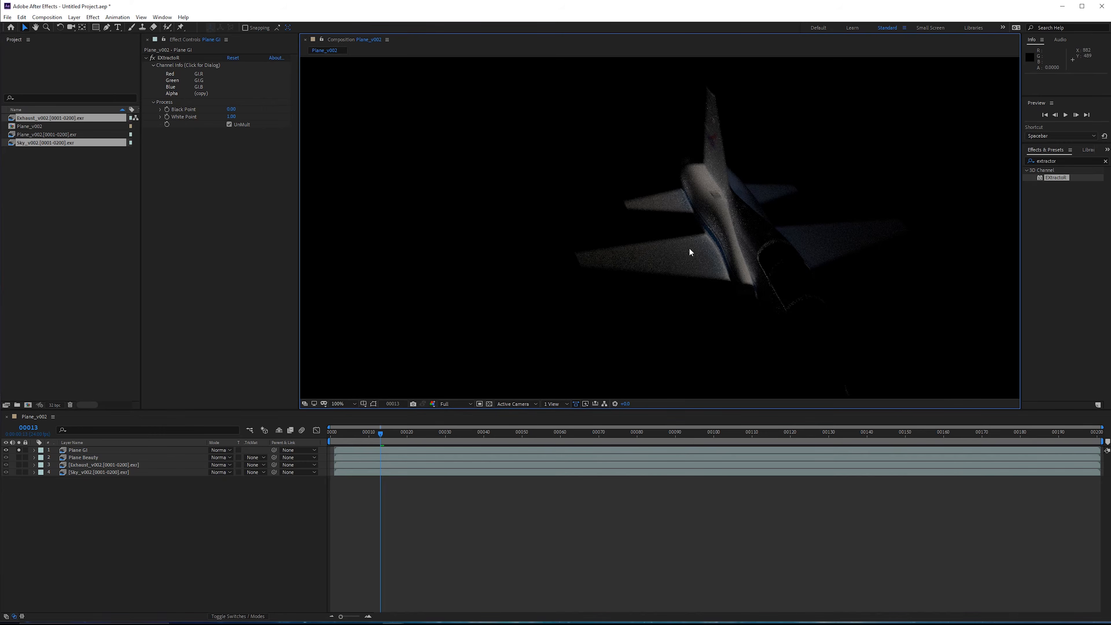
scroll(669, 230, "up", 2)
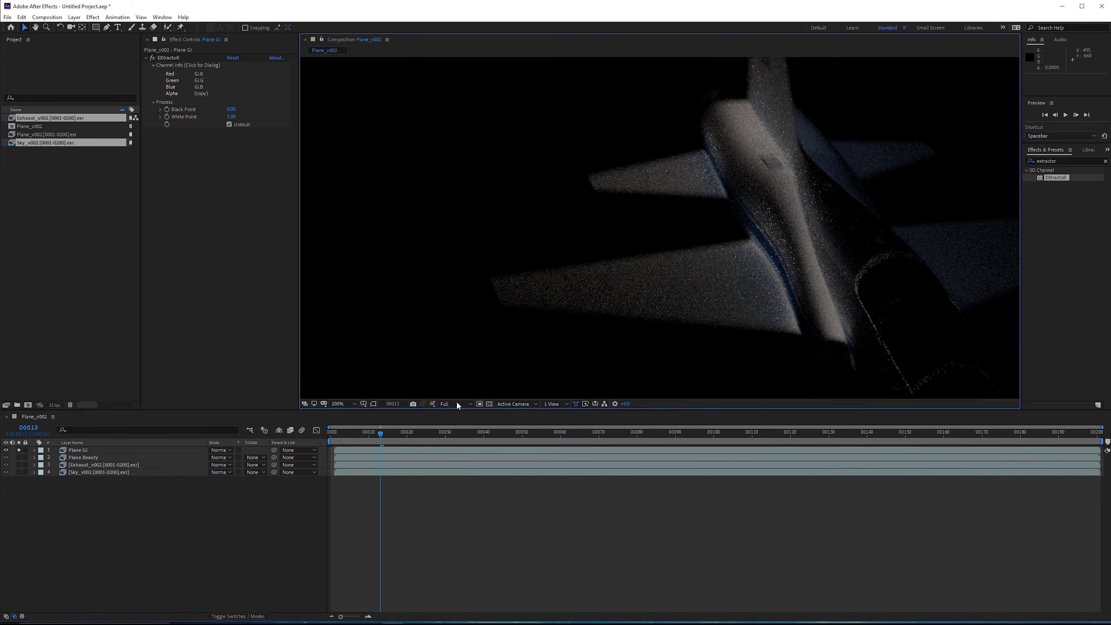
left_click(490, 403)
scroll(780, 269, "up", 2)
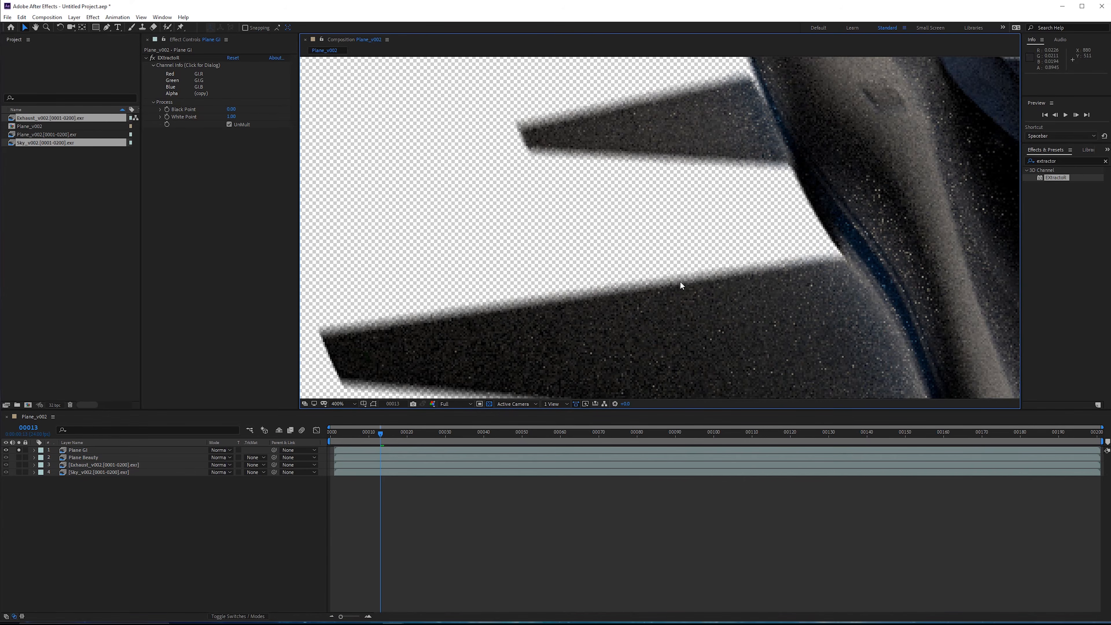
scroll(342, 319, "down", 2)
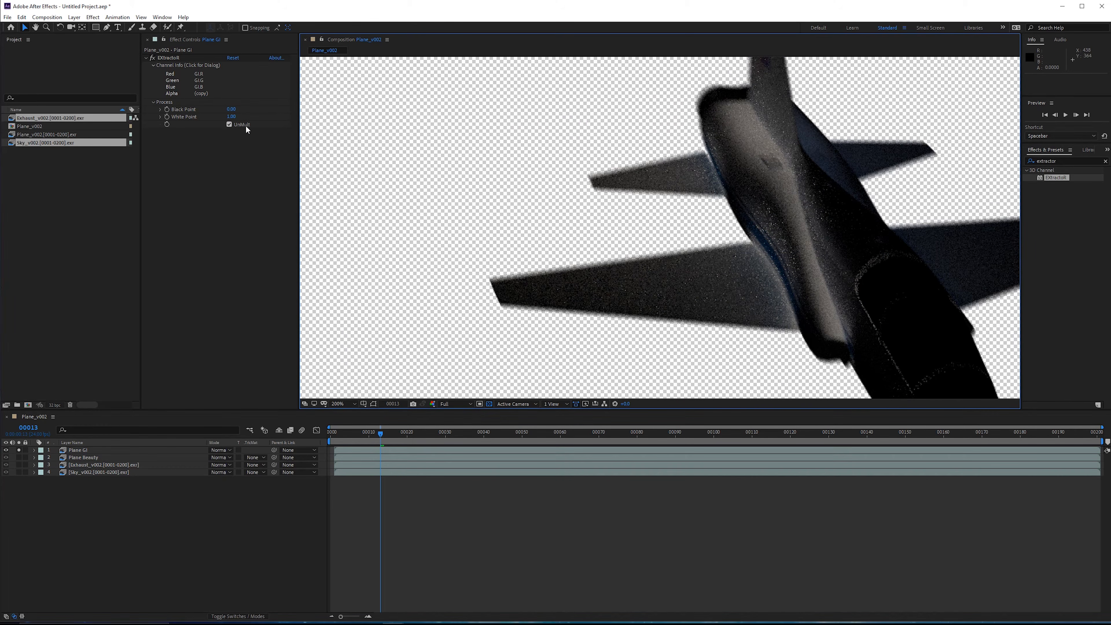
key("shift+slash")
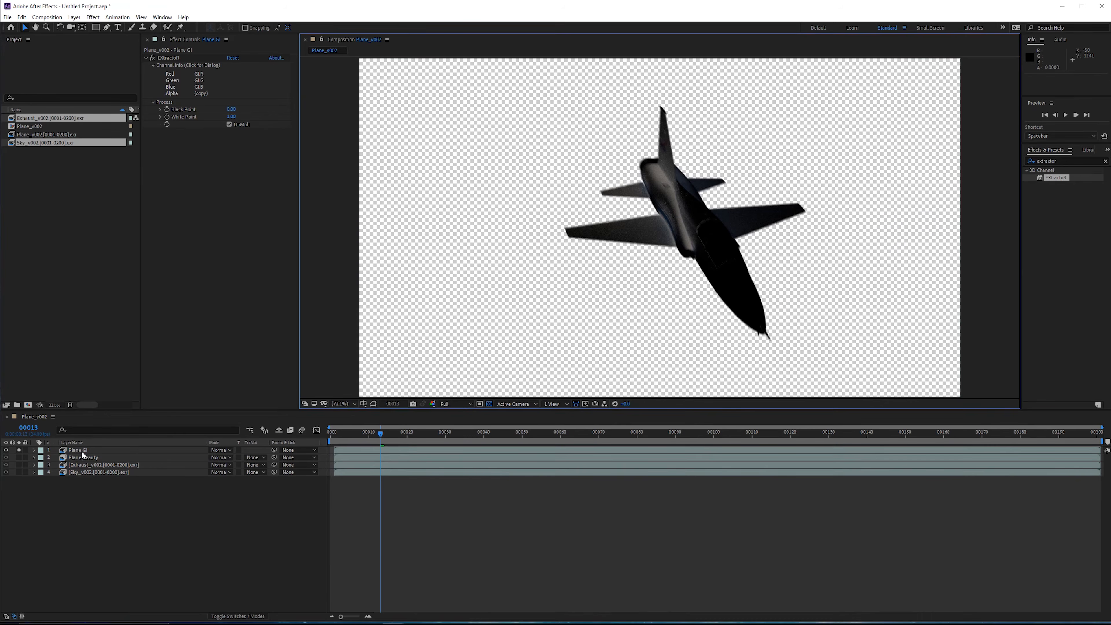
Step: Duplicate the Plane GI layer and rename the copy as Plane Lighting
left_click(83, 451)
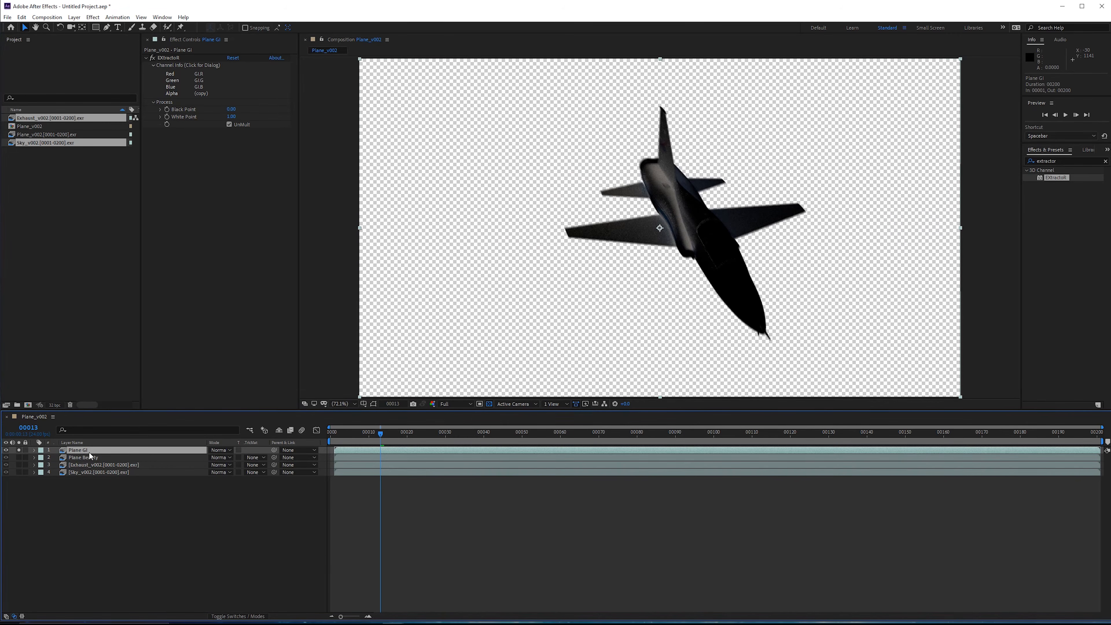
key("ctrl+d")
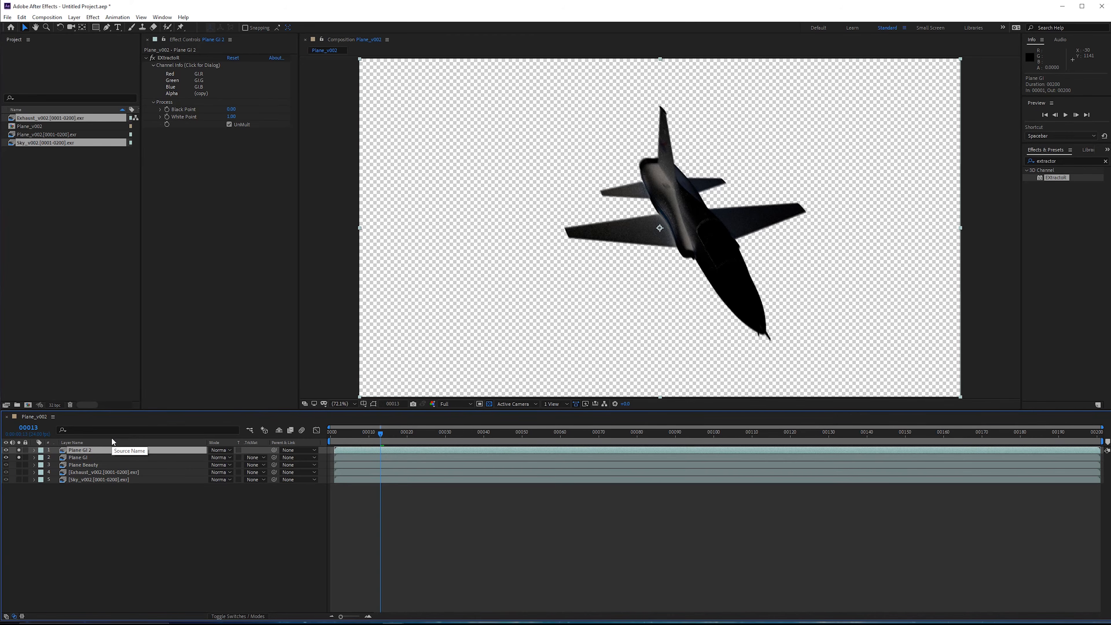
key("Return")
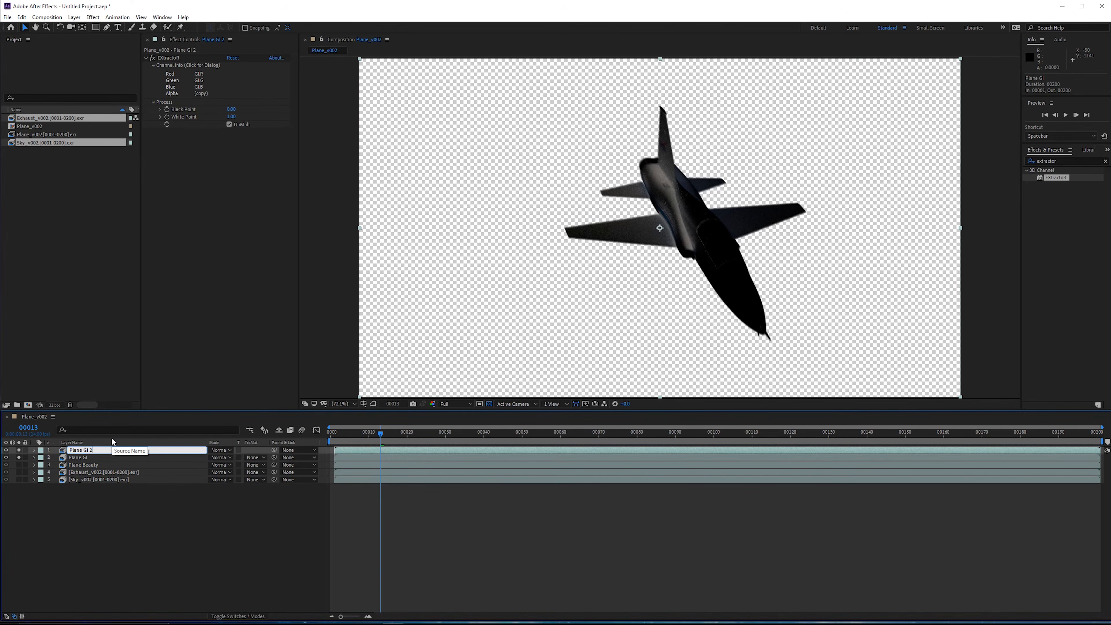
type("Plane Lighting")
key("Return")
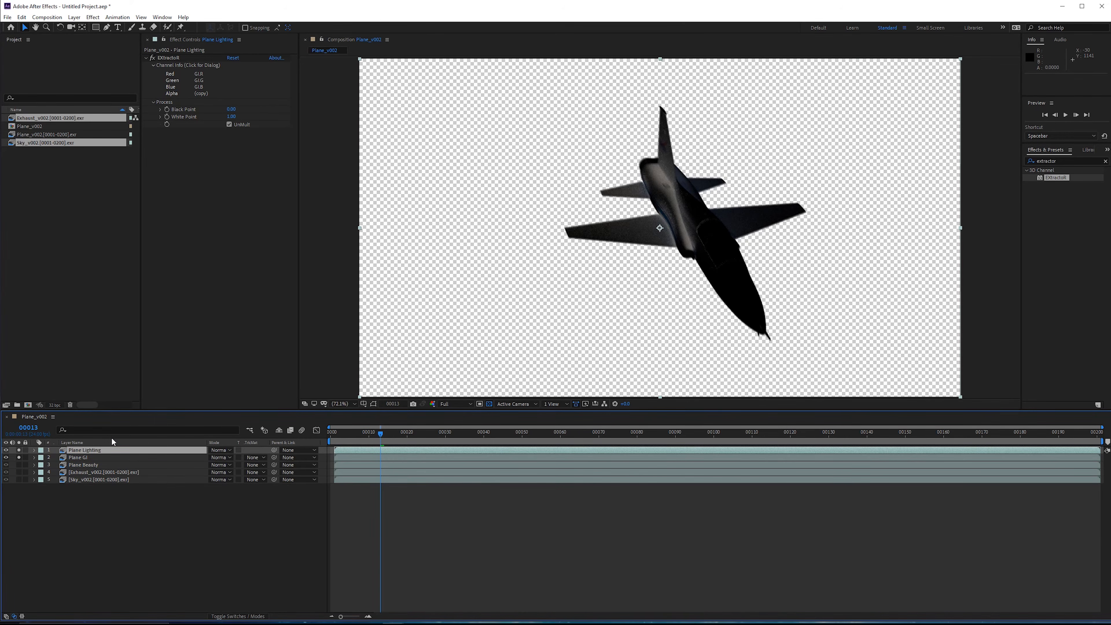
Step: Set the Plane Lighting layer's EXtractoR effect to the lighting pass and its blending mode to Add
left_click(188, 65)
left_click(750, 292)
left_click(744, 306)
left_click(792, 368)
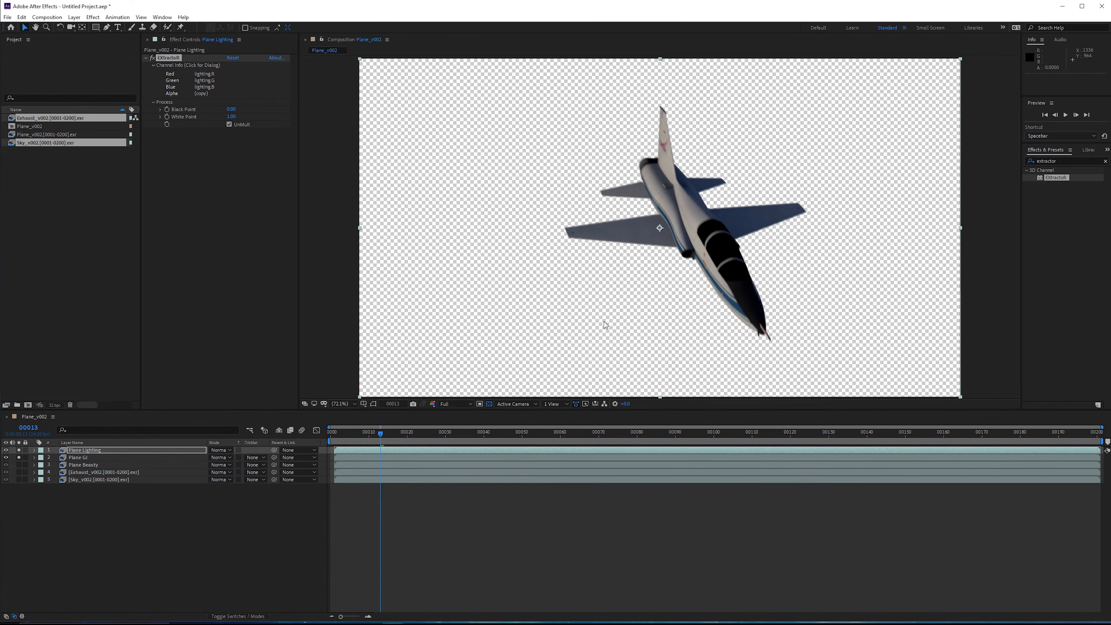
left_click(223, 450)
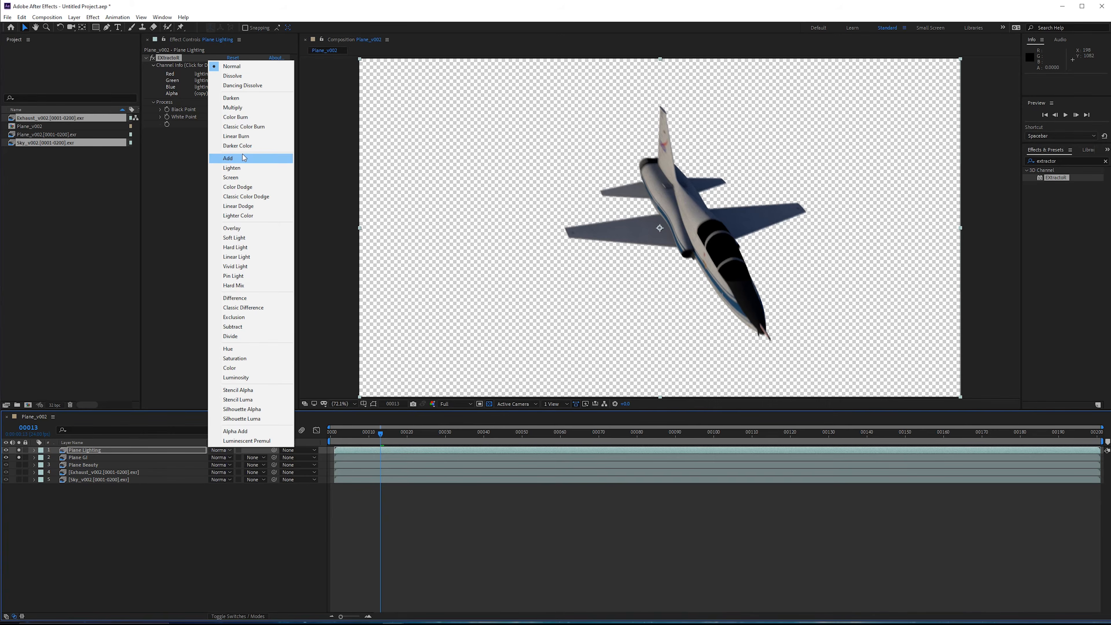
left_click(251, 159)
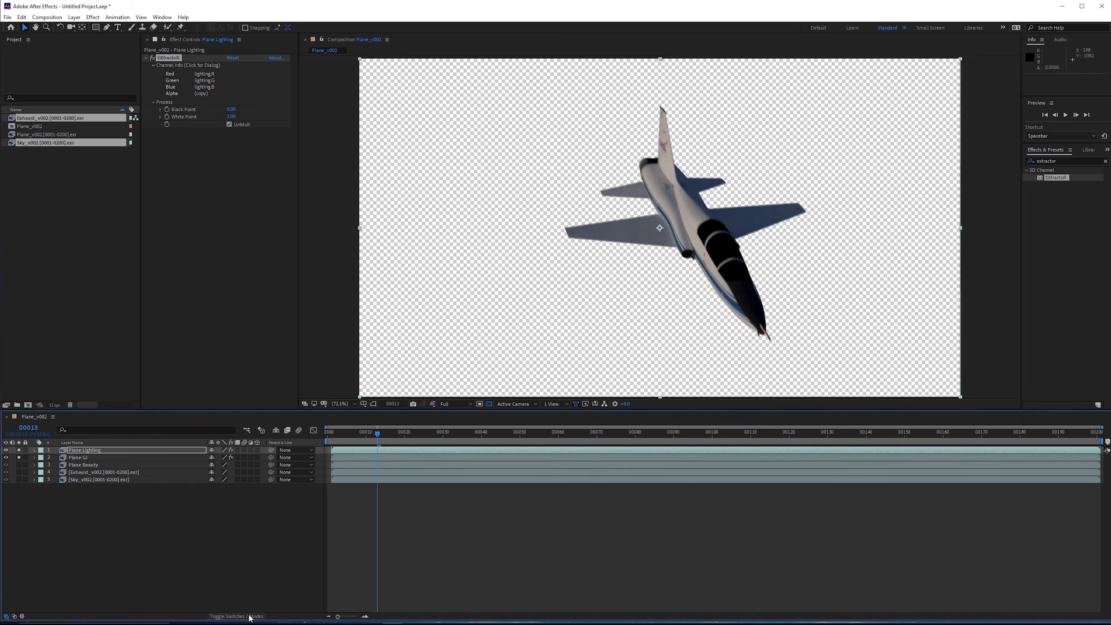
Step: Switch the timeline between layer switches and modes, and show the Switches column alongside the Modes column
left_click(240, 617)
left_click(235, 617)
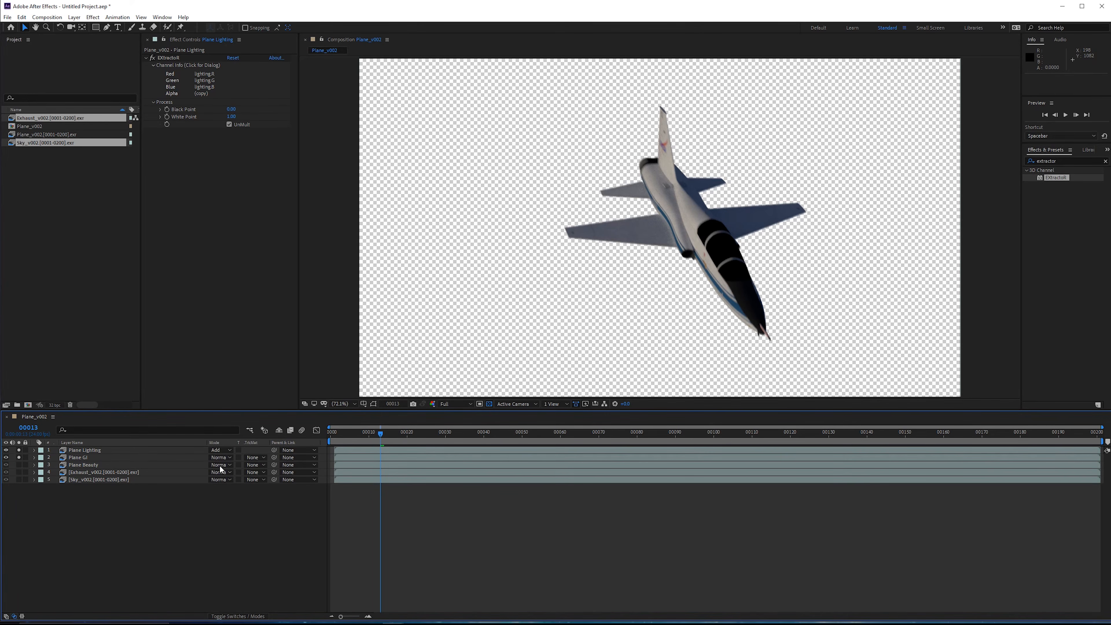
left_click(231, 616)
left_click(232, 616)
right_click(172, 441)
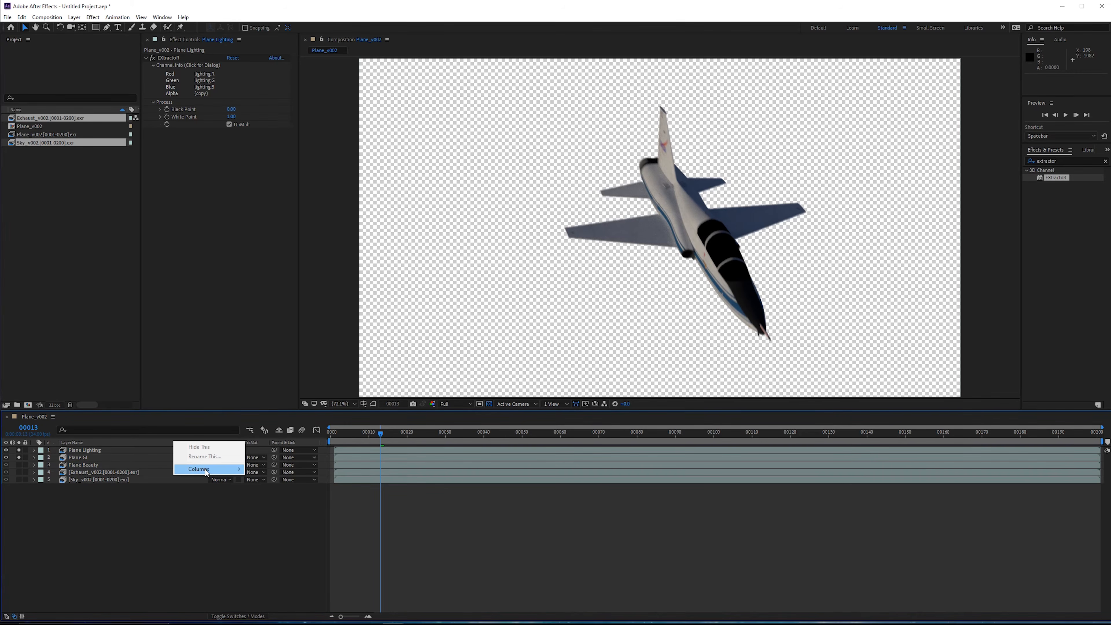
mouse_move(208, 471)
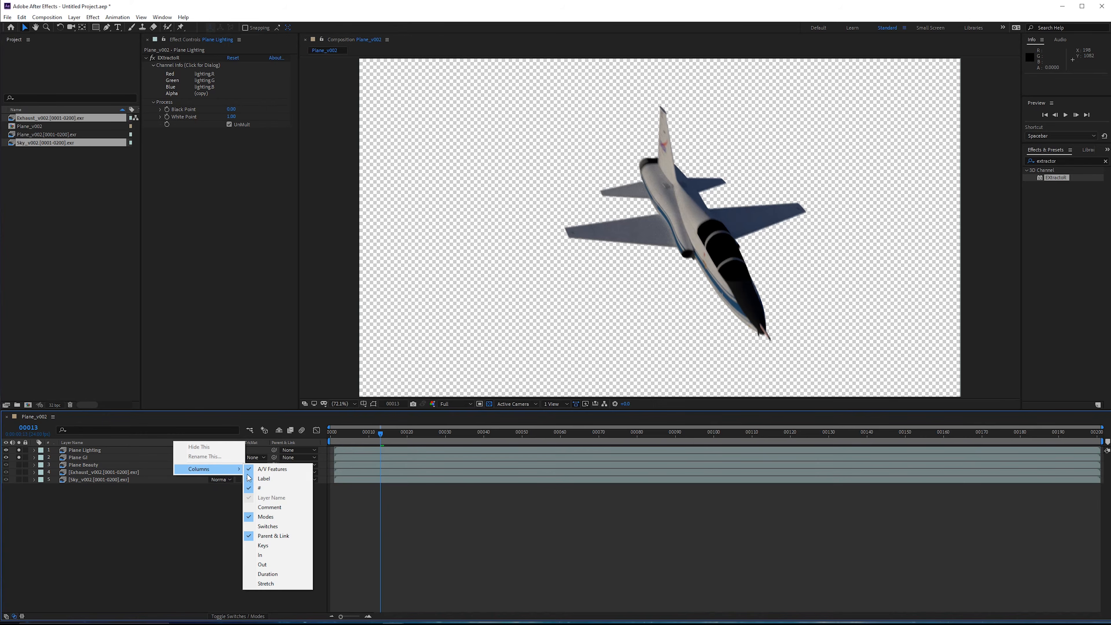
left_click(270, 526)
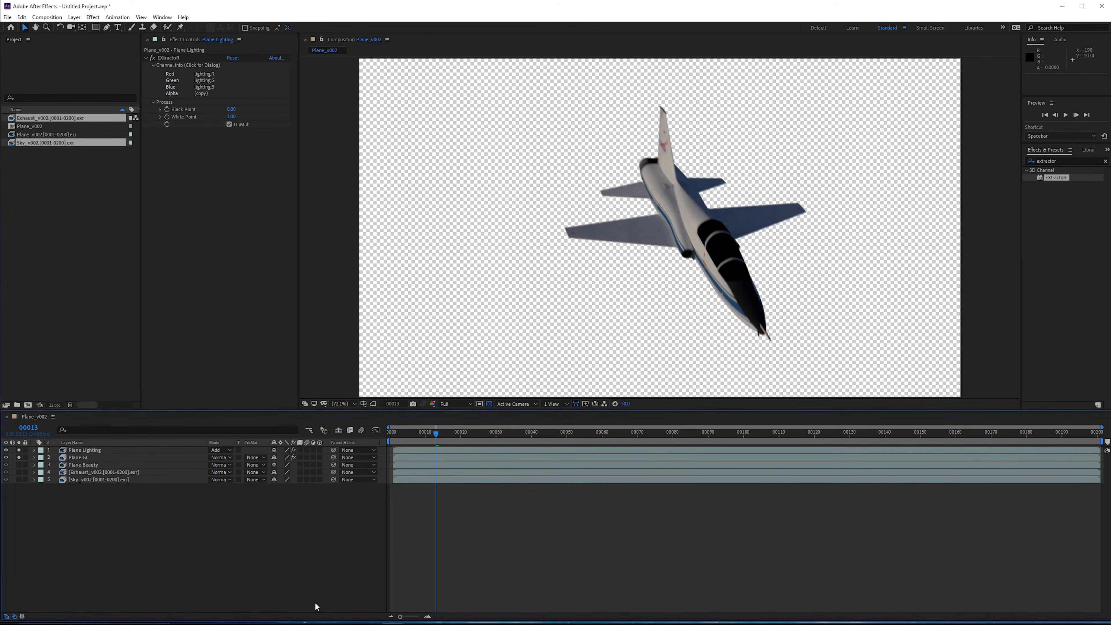
Step: Duplicate the Plane Lighting layer and rename the copy as Plane Reflection
left_click(128, 458)
left_click(131, 450)
key("ctrl+d")
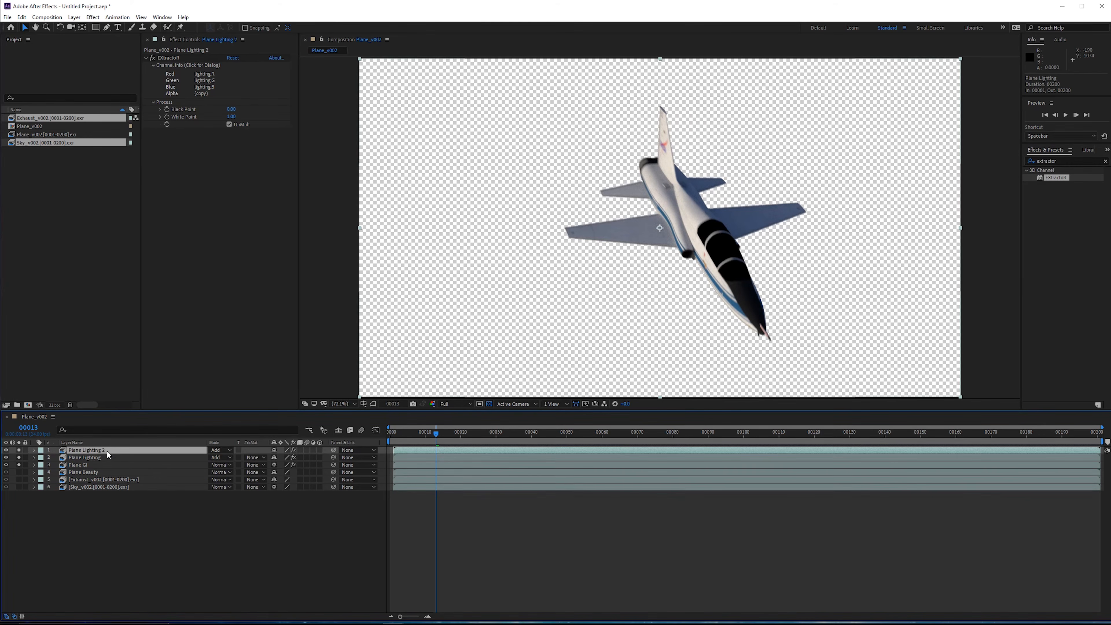
key("Return")
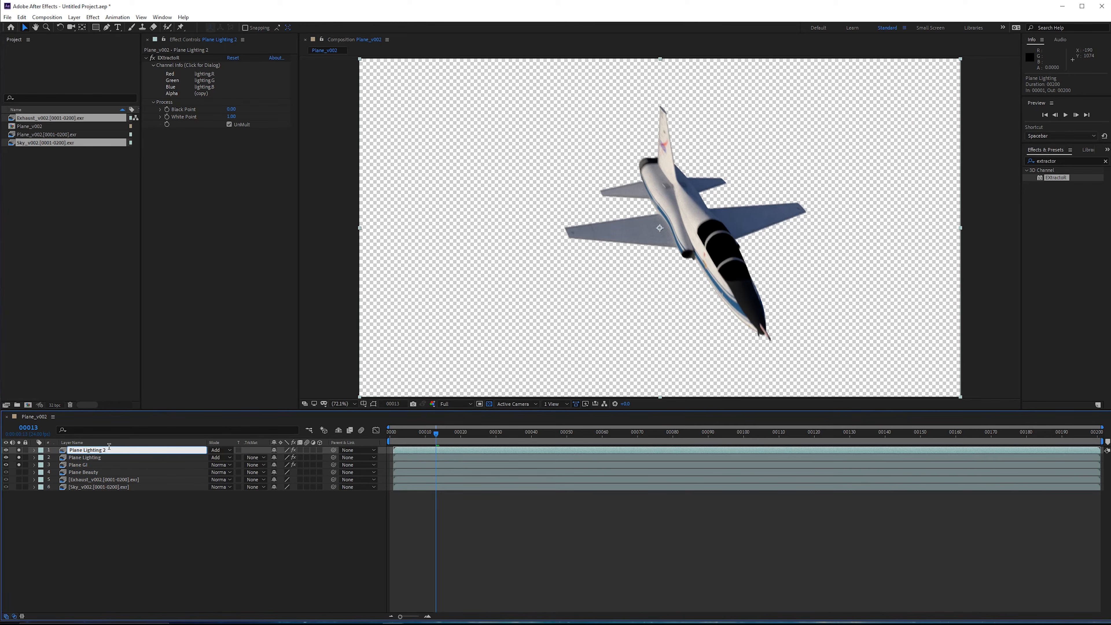
key("BackSpace")
key("BackSpace")
key("BackSpace")
key("BackSpace")
key("BackSpace")
key("BackSpace")
key("BackSpace")
key("BackSpace")
key("BackSpace")
key("BackSpace")
type("Reflection")
key("Return")
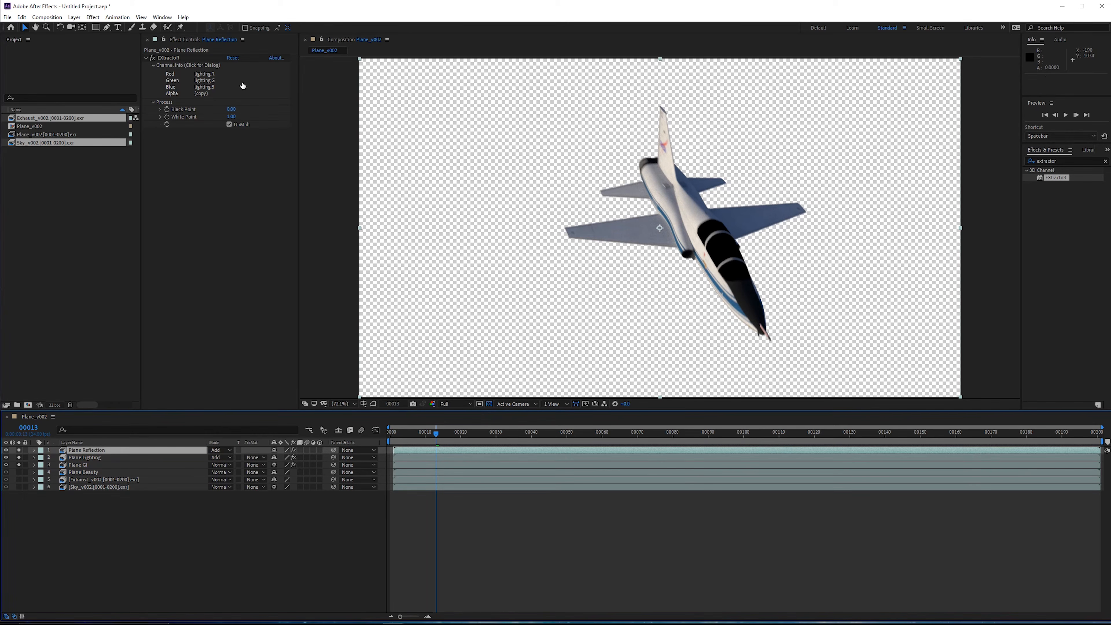
Step: Set the Plane Reflection layer's EXtractoR effect to extract the reflect pass
left_click(243, 86)
left_click(759, 292)
left_click(790, 369)
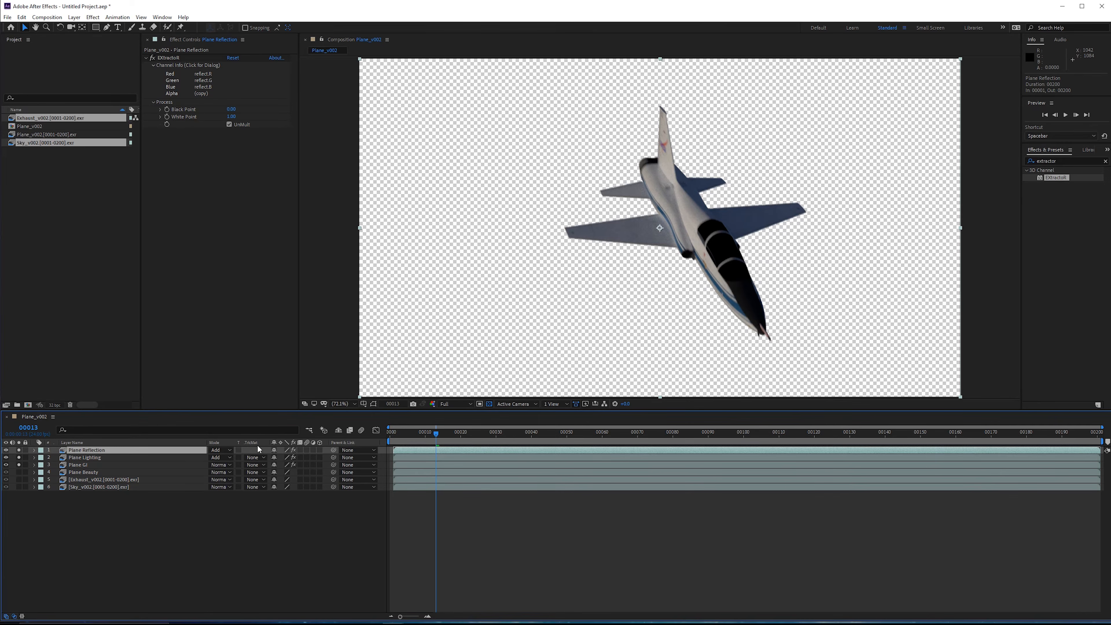
Step: Duplicate the Plane Reflection layer as Plane Specular and set the copy's EXtractoR effect to the specular pass
key("ctrl+d")
key("Return")
type("Plane Specular")
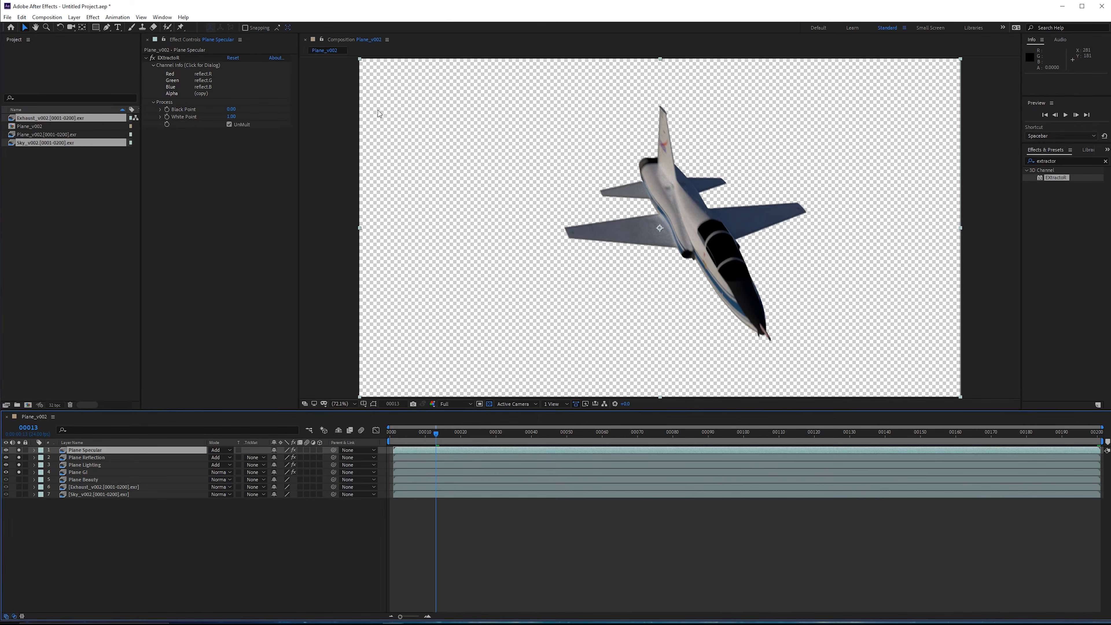
key("Return")
left_click(203, 83)
left_click(743, 293)
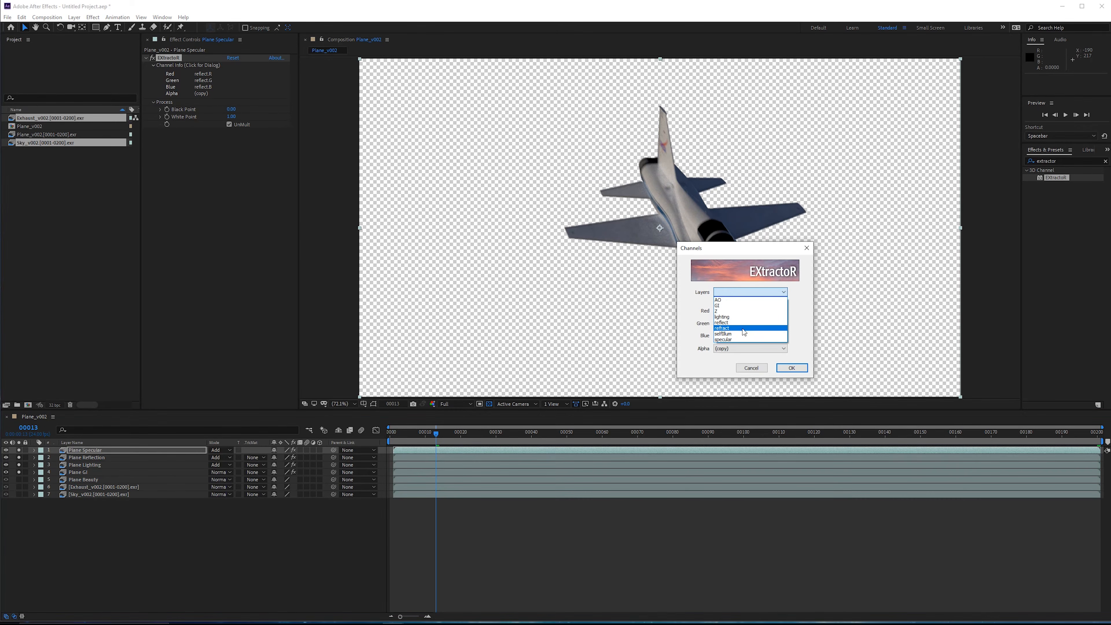
left_click(744, 330)
left_click(783, 370)
Step: Duplicate the Plane Specular layer as Plane Refraction and set the copy's EXtractoR effect to the refract pass
key("ctrl+d")
key("Return")
type("Plane Refraction")
key("Return")
left_click(203, 83)
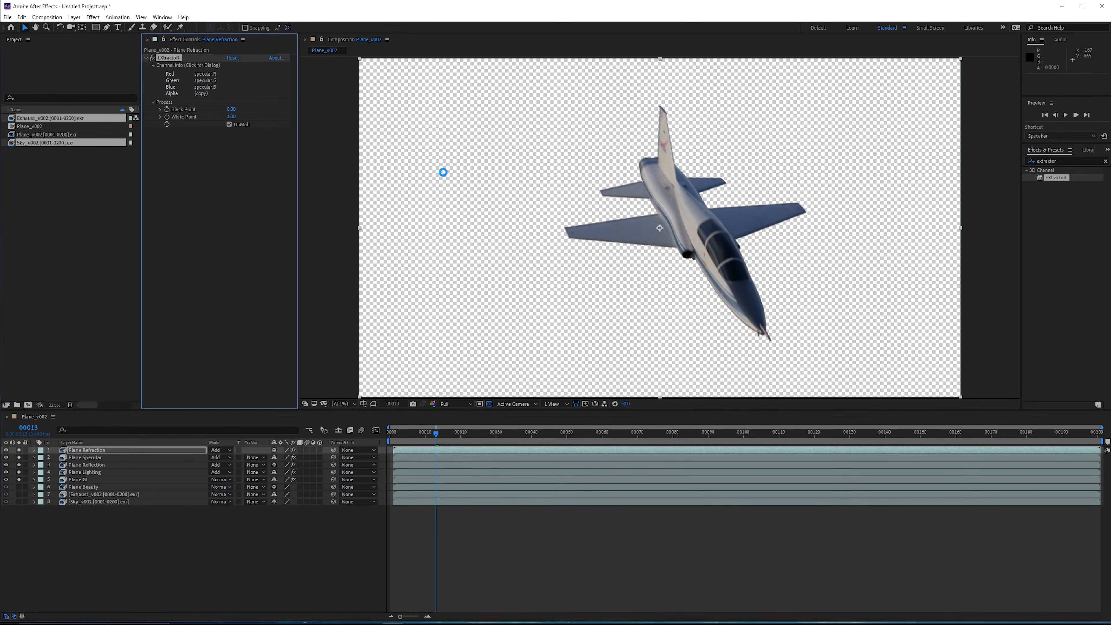
left_click(769, 295)
left_click(722, 308)
left_click(792, 368)
Step: Duplicate the Plane Refraction layer as Plane Self Illumination and set the copy's EXtractoR effect to the selfIllum pass
key("ctrl+d")
key("Return")
type("Plane ")
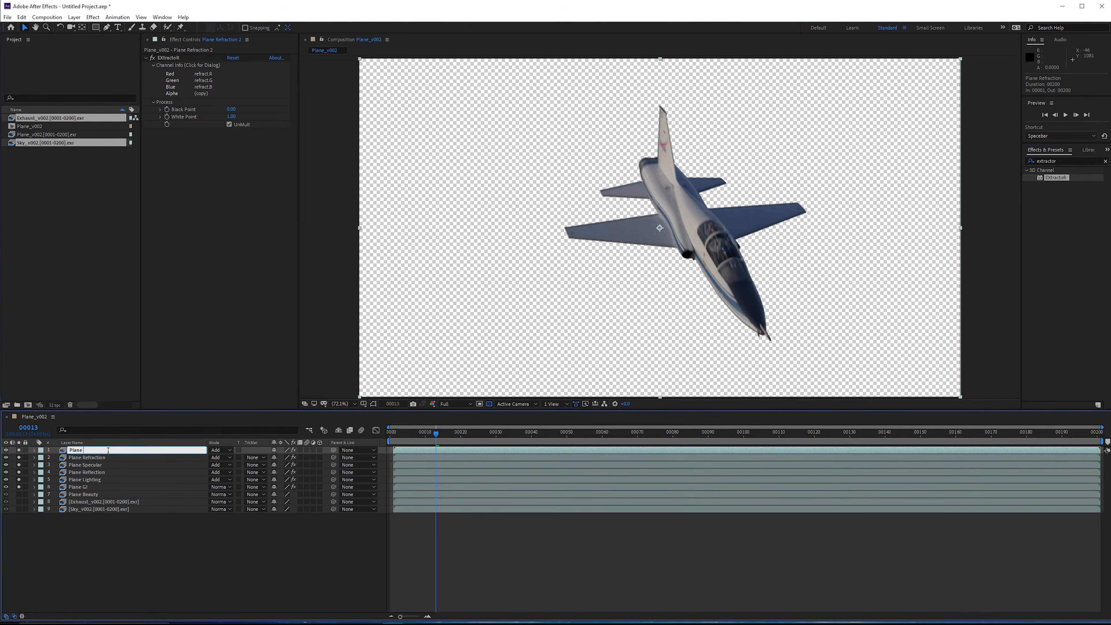
type("Self Illumination")
key("Return")
left_click(202, 83)
left_click(751, 292)
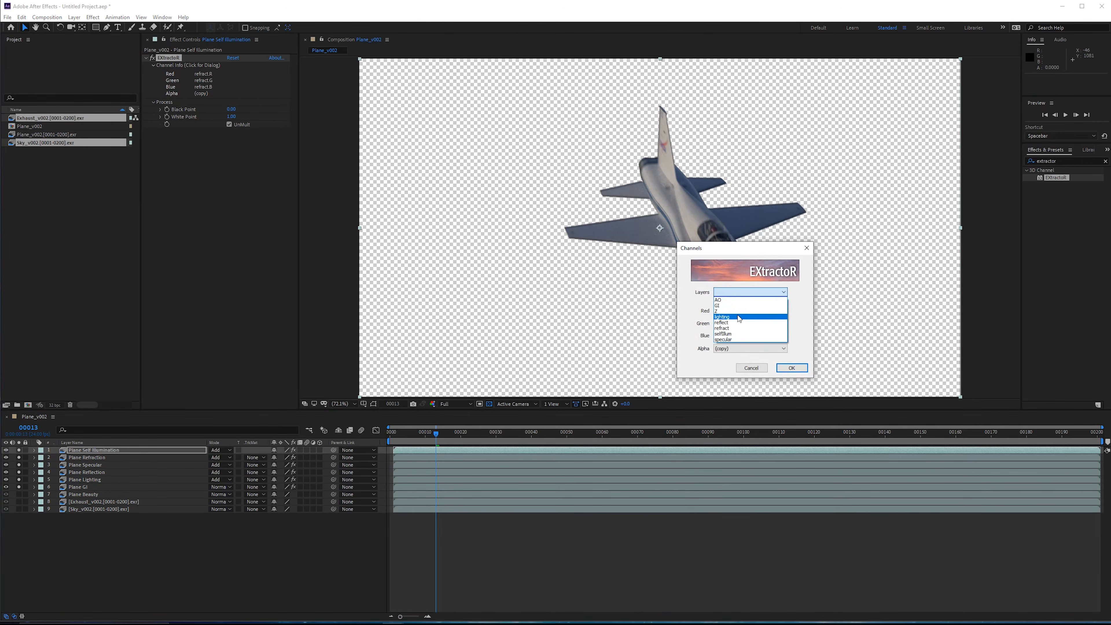
left_click(739, 334)
left_click(792, 368)
Step: Duplicate the Plane Self Illumination layer as Plane Ambient Occlusion and set the copy's EXtractoR effect to the AO pass
key("ctrl+d")
key("Return")
type("Plane")
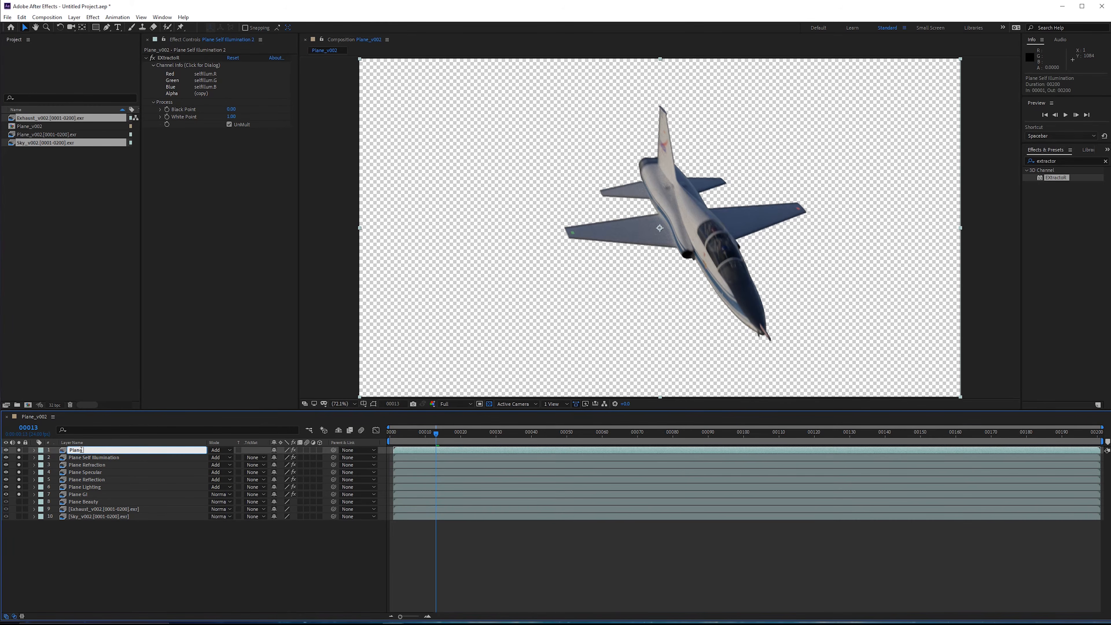
type(" Ambient Occlusion")
key("Return")
left_click(188, 65)
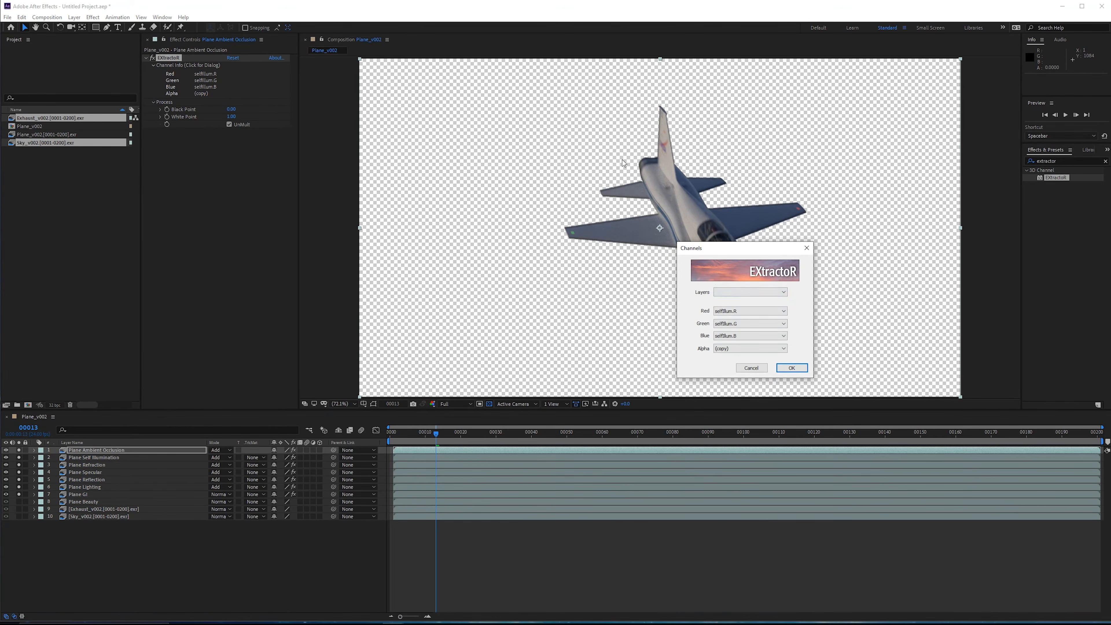
left_click(751, 292)
left_click(740, 302)
left_click(792, 368)
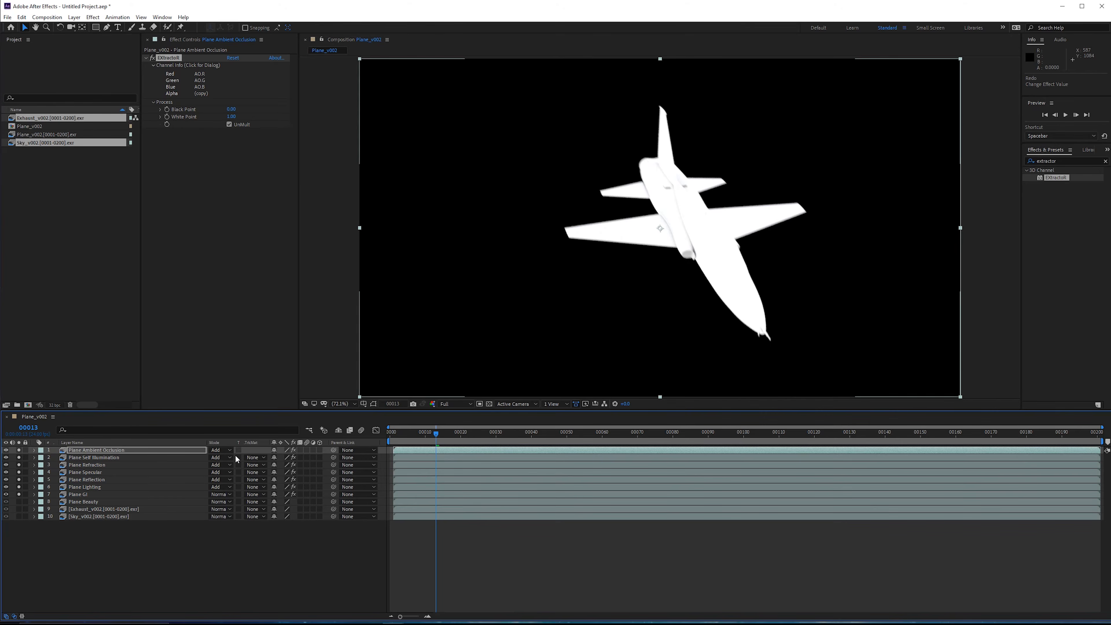
Step: Set the Plane Ambient Occlusion layer's blending mode to Multiply and duplicate the layer as Plane Z Depth
left_click(223, 451)
left_click(233, 108)
key("ctrl+d")
key("Return")
type("Plane Z Dept")
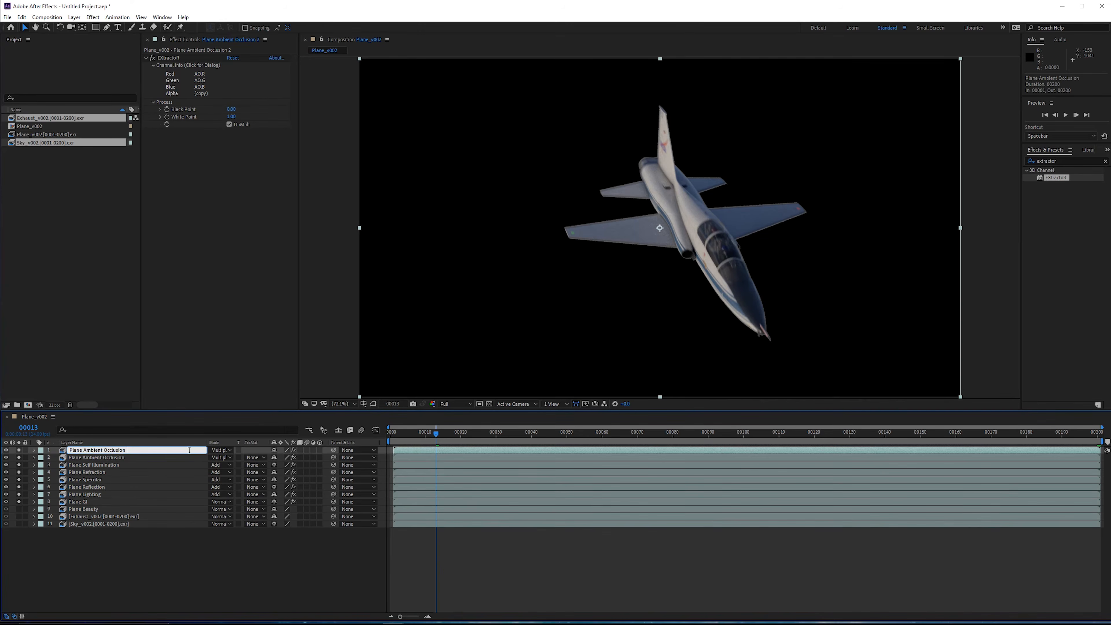
type("h")
key("Return")
Step: Set the Plane Z Depth layer's EXtractoR effect to the Z pass, with Z in the red, green and blue channels
left_click(188, 65)
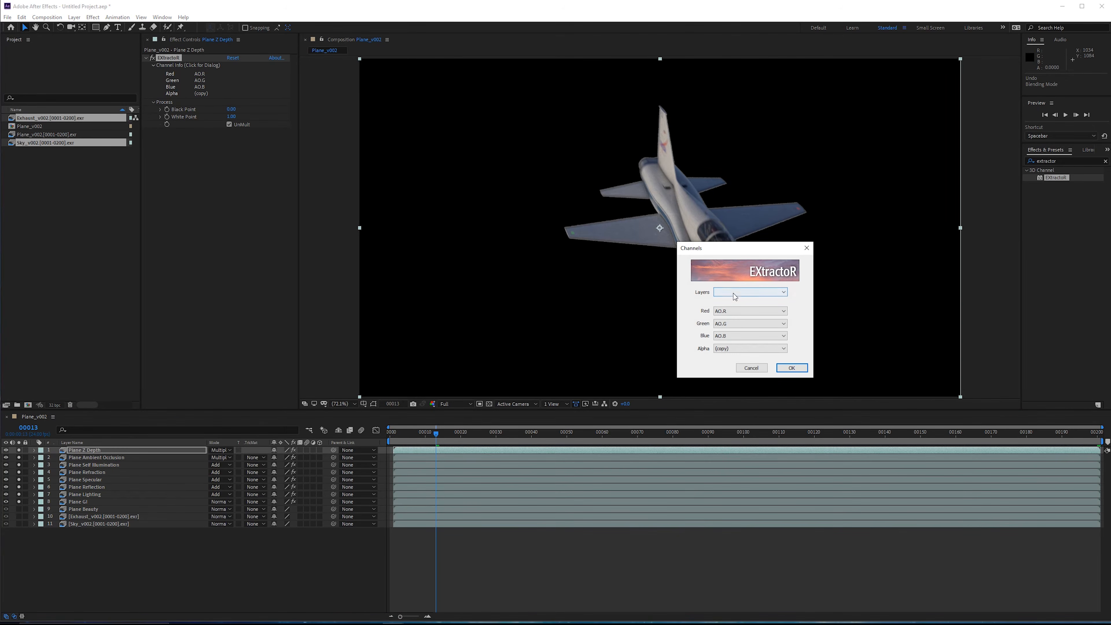
left_click_drag(740, 253, 618, 152)
left_click(611, 189)
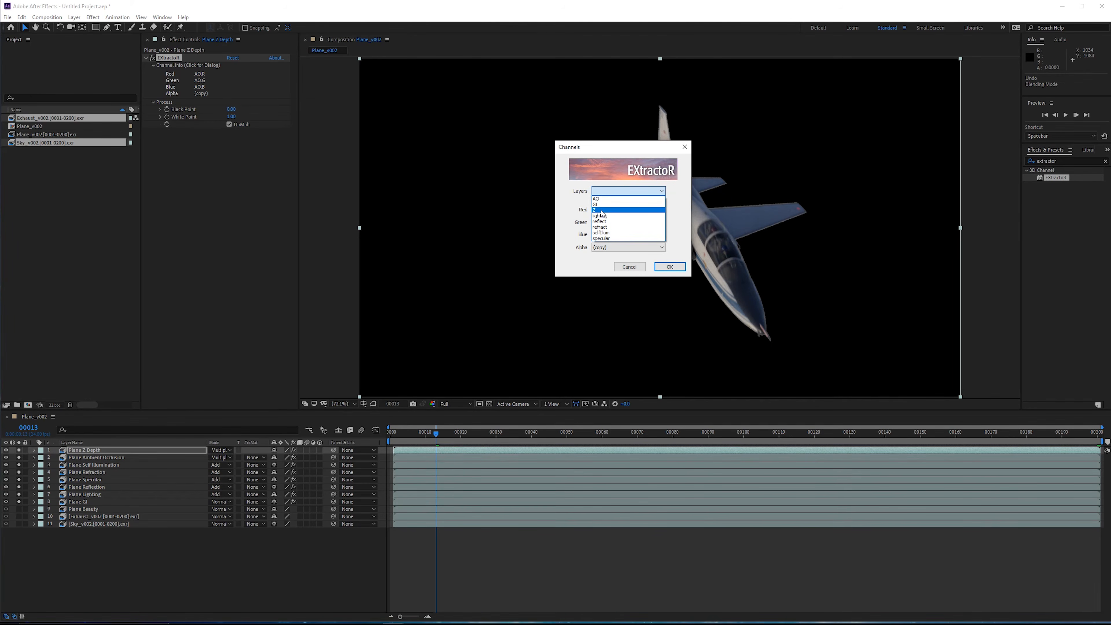
left_click(602, 211)
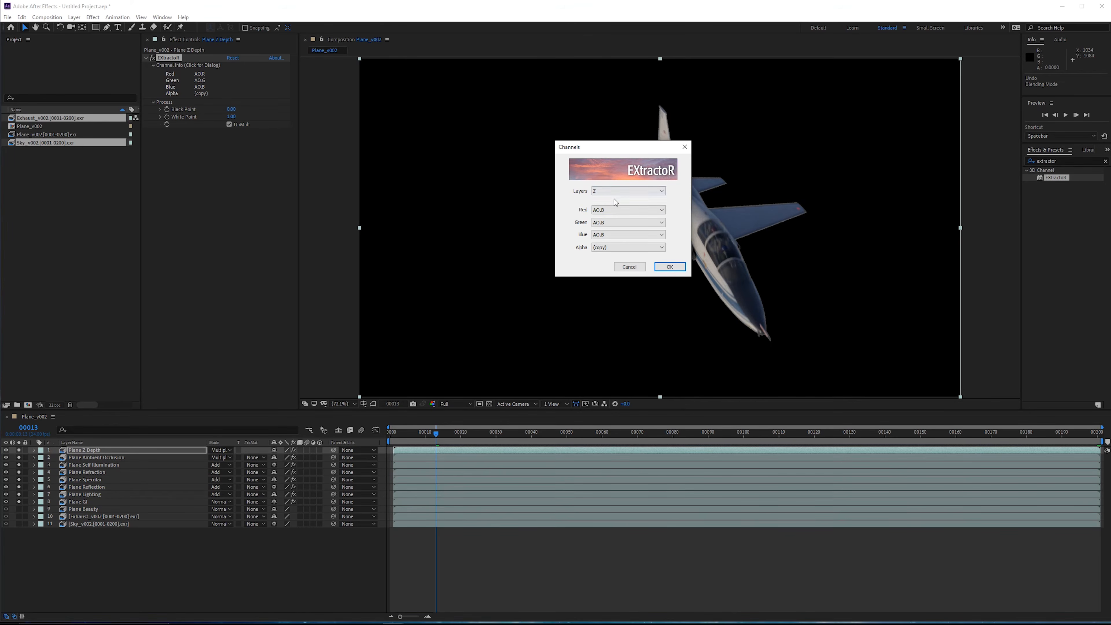
left_click(603, 209)
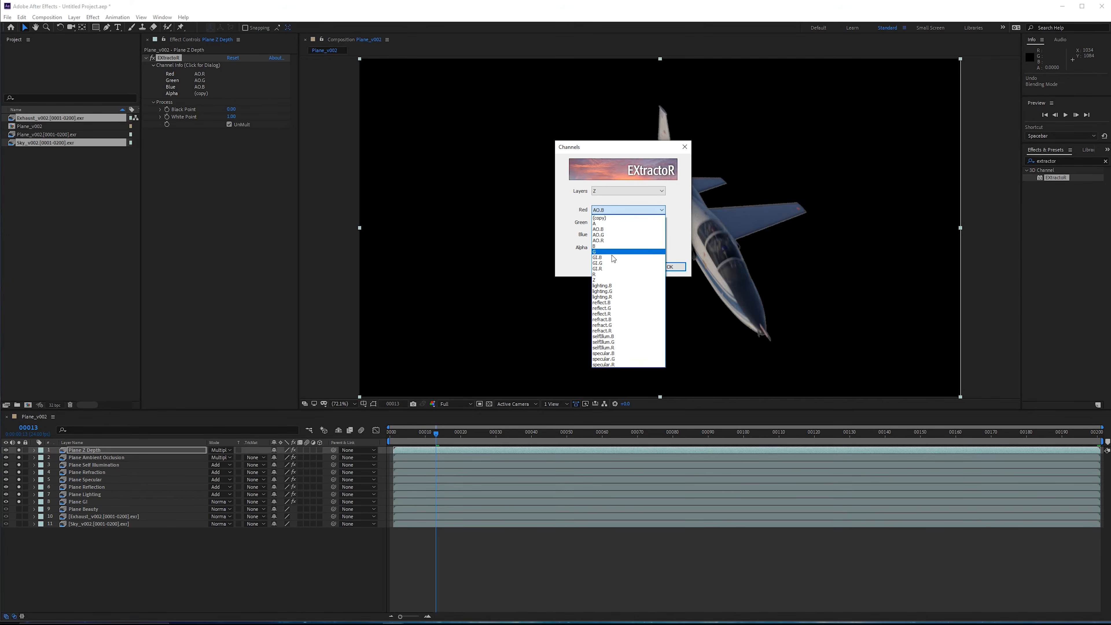
left_click(602, 279)
left_click(613, 222)
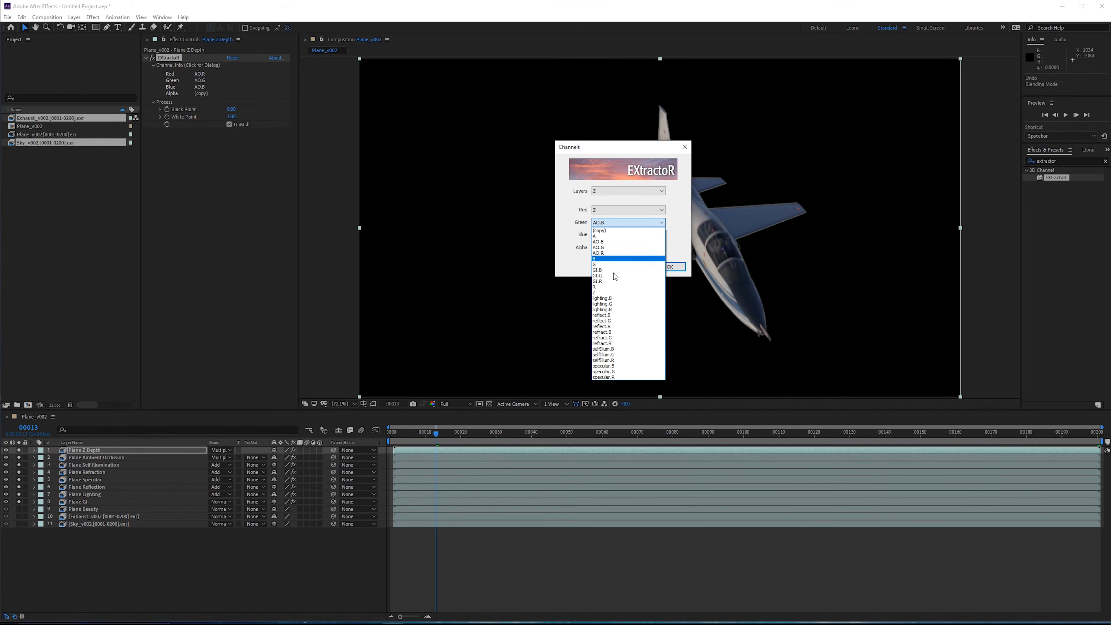
left_click(611, 293)
left_click(615, 236)
left_click(617, 305)
left_click(669, 267)
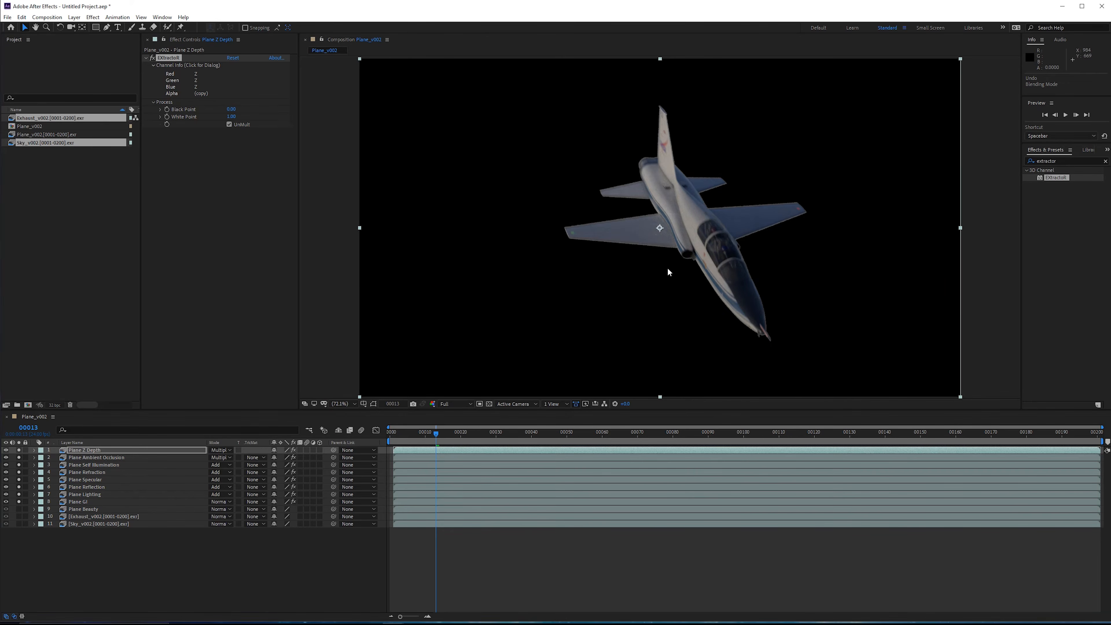
Step: Set the Plane Z Depth layer's blending mode to Normal, hide it, and unsolo the plane pass layers
left_click(221, 451)
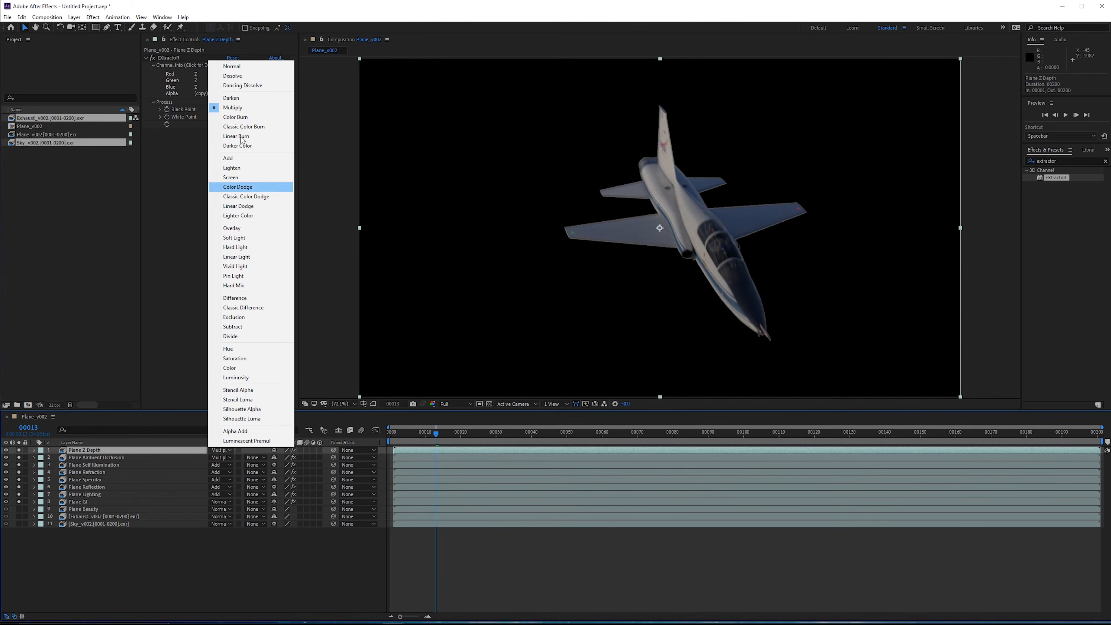
left_click(234, 66)
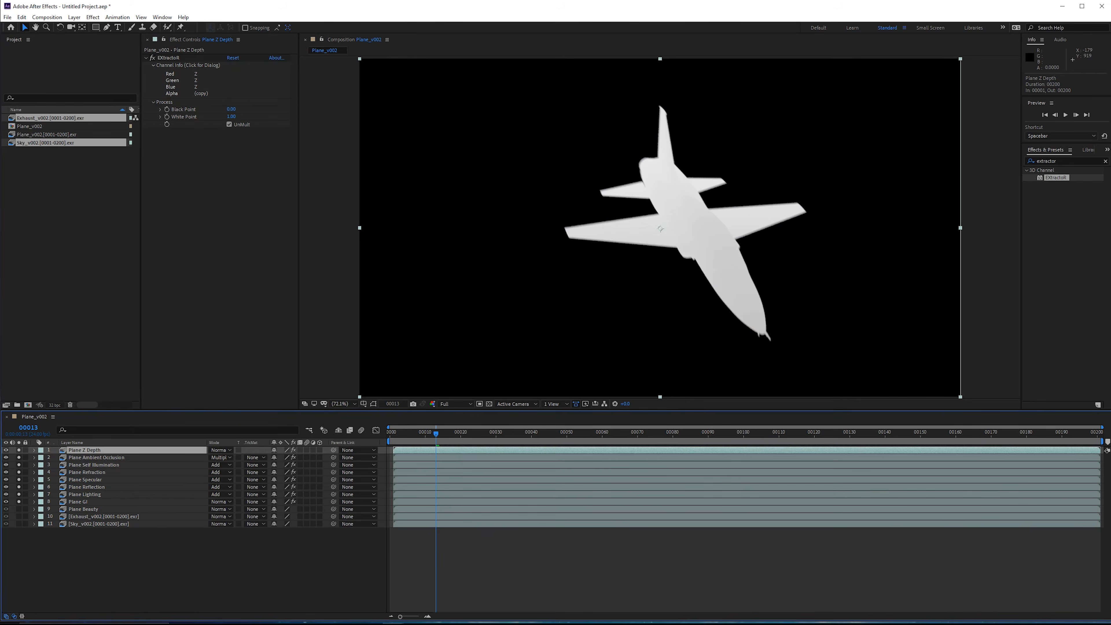
left_click(6, 450)
left_click_drag(23, 472, 17, 505)
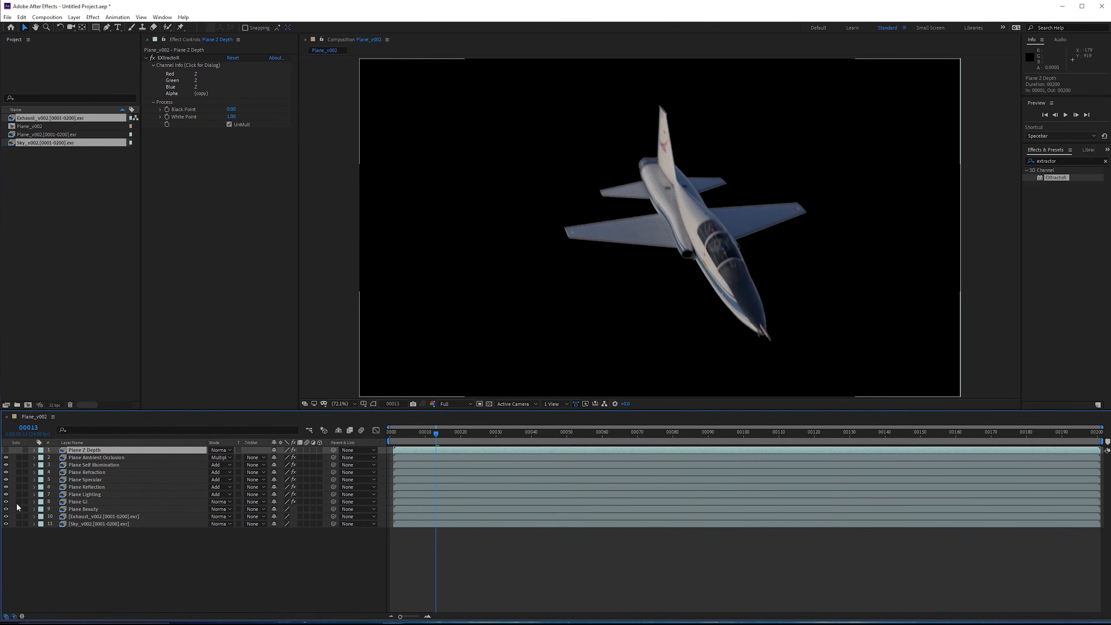
middle_click_drag(761, 331, 733, 324)
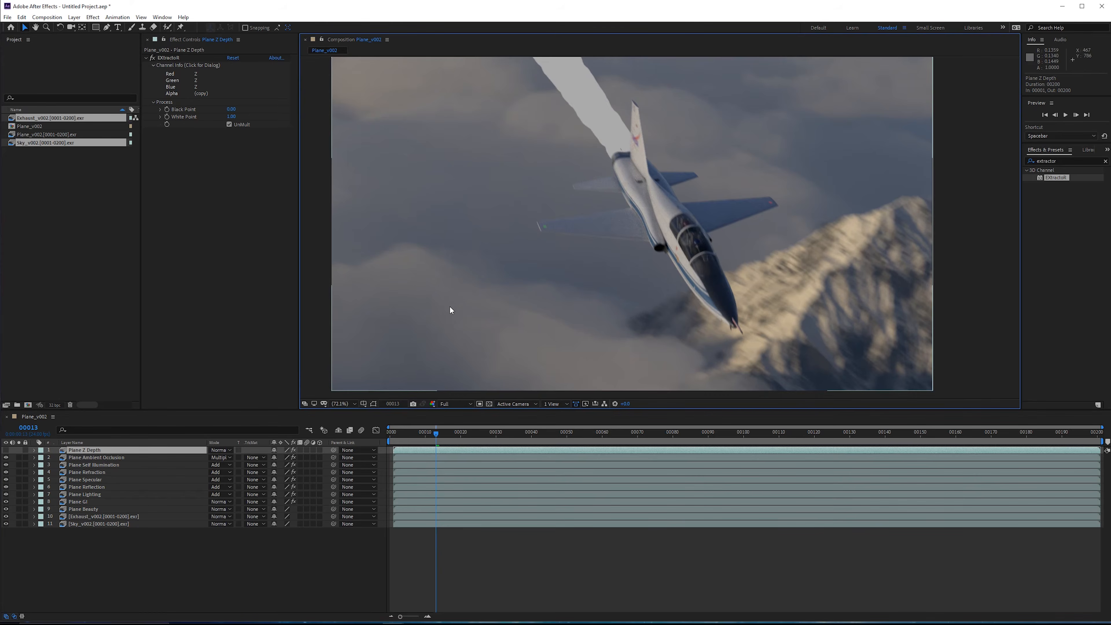
Step: Save the project as Plane Compositing v002 in a new folder named comps inside Project_Folder
key("ctrl+s")
left_click(141, 86)
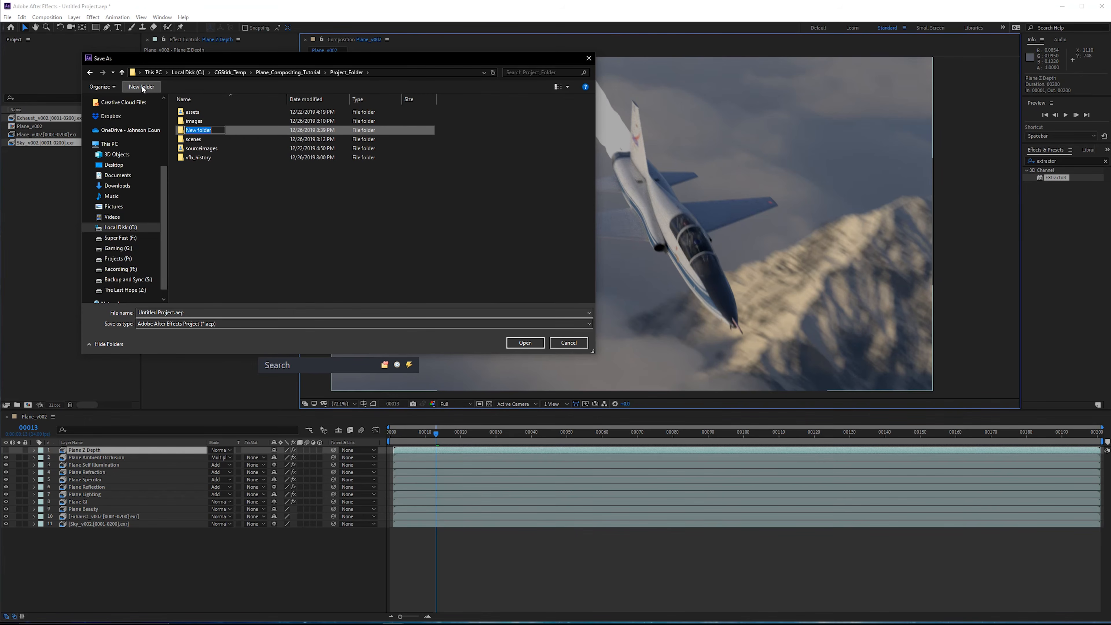
type("comps")
key("Return")
key("Return")
left_click(218, 312)
type("Plane C")
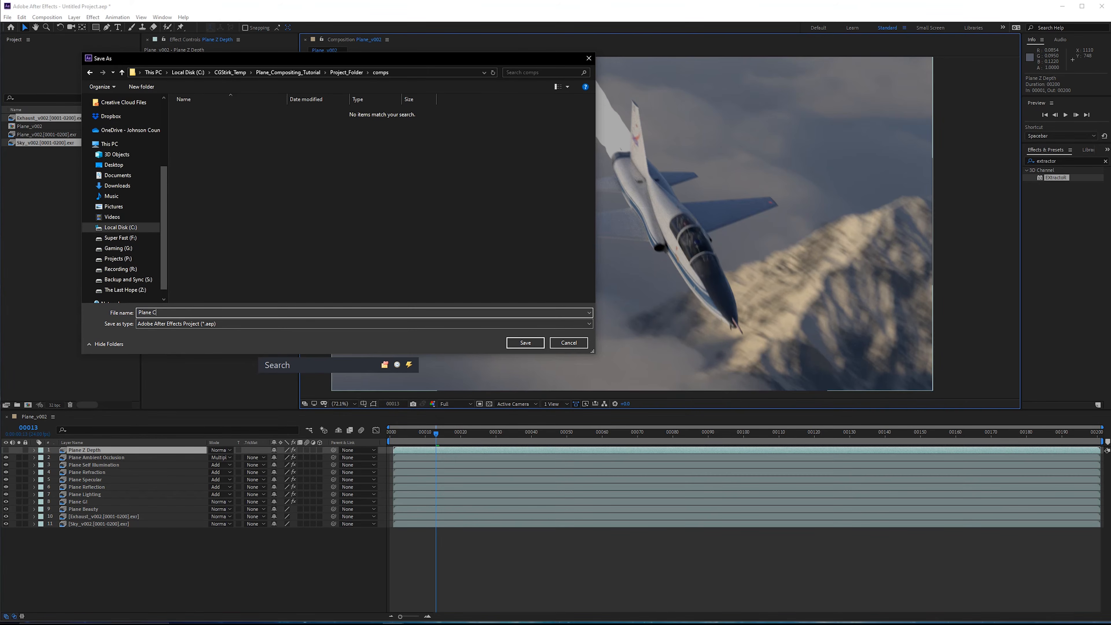
type("ompositing v002")
left_click(528, 342)
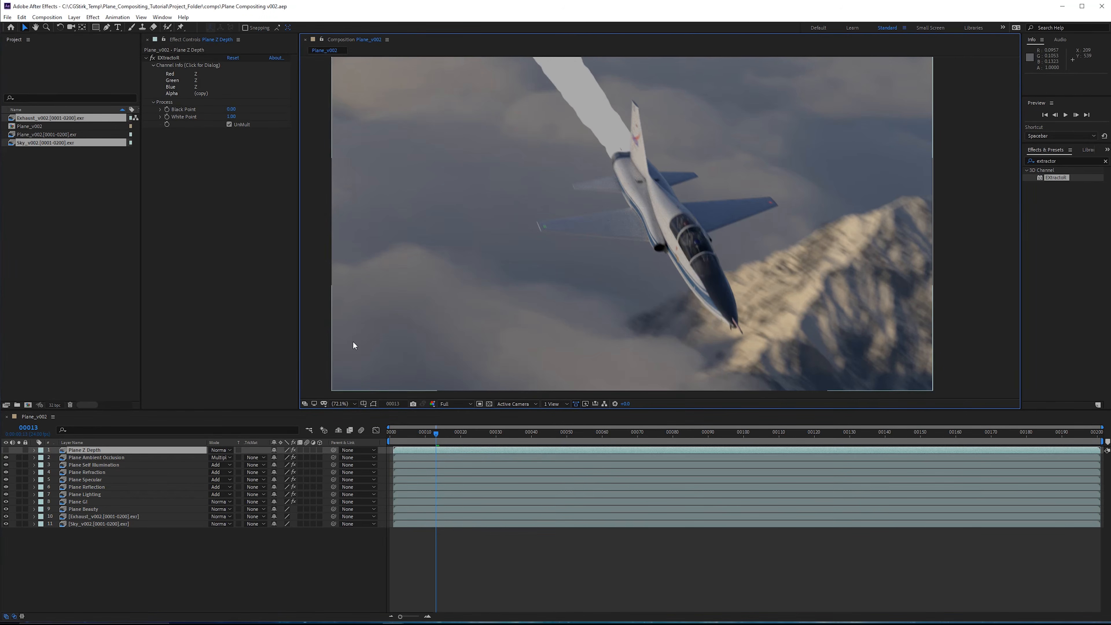
Step: Set the composition preview resolution to Half and play the animation from the start
left_click(396, 432)
left_click(459, 403)
left_click(453, 434)
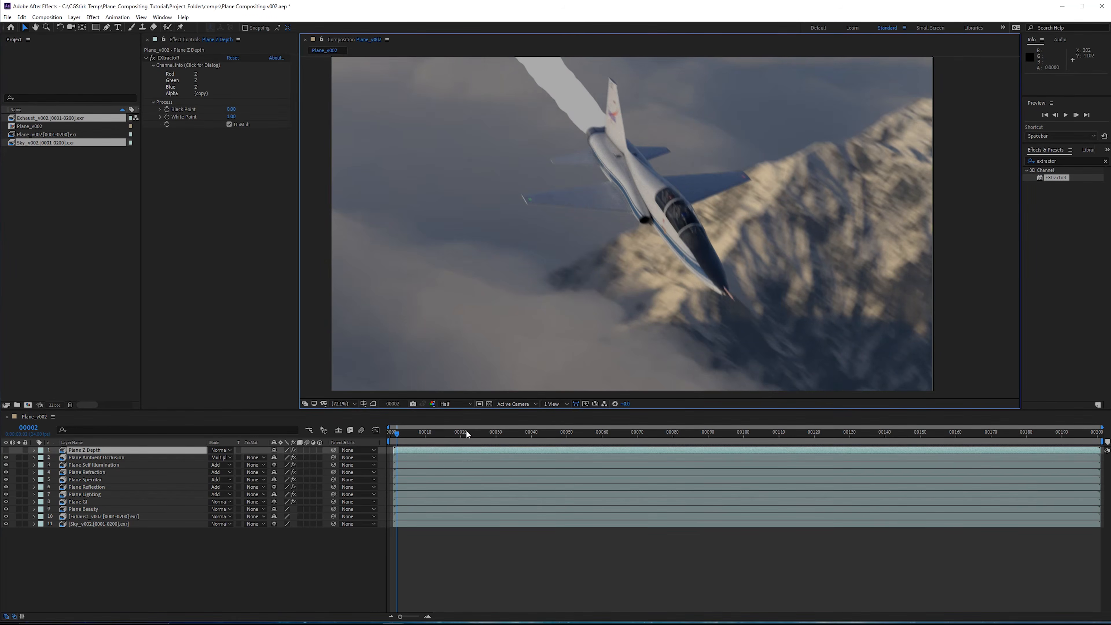
left_click(395, 435)
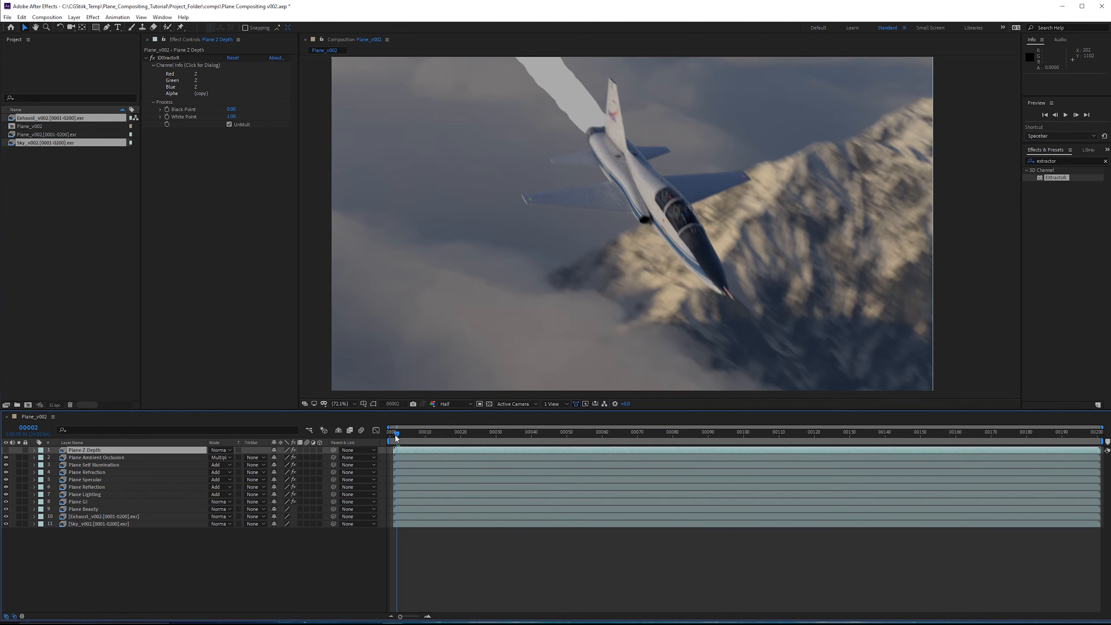
key("space")
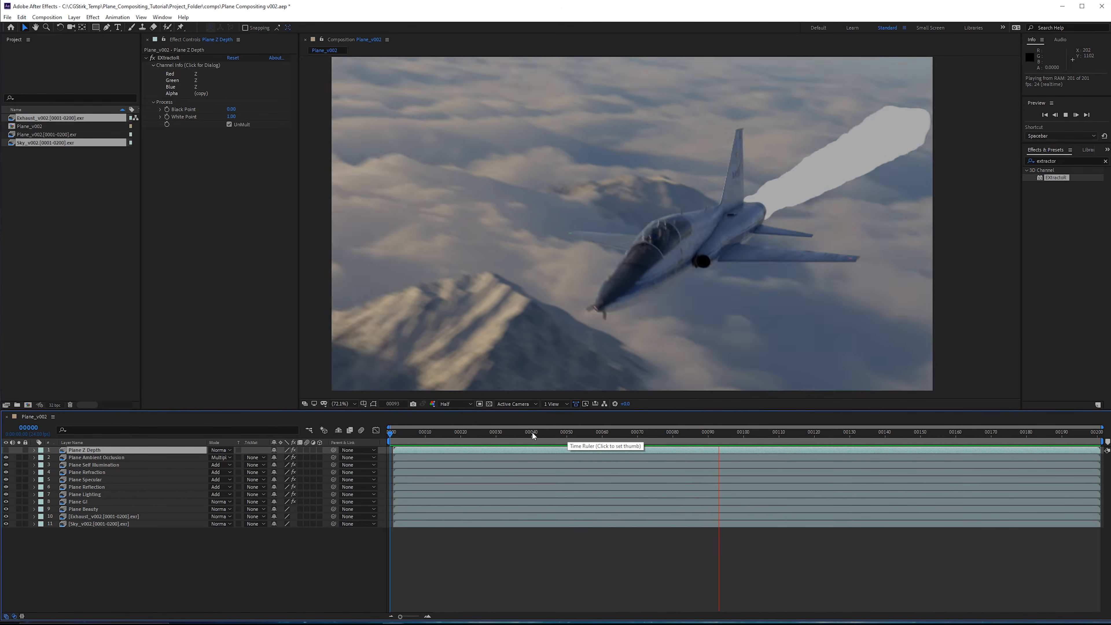
key("space")
Step: Examine the composited plane at several frames along the timeline, including a close view of the cockpit canopy
left_click(673, 432)
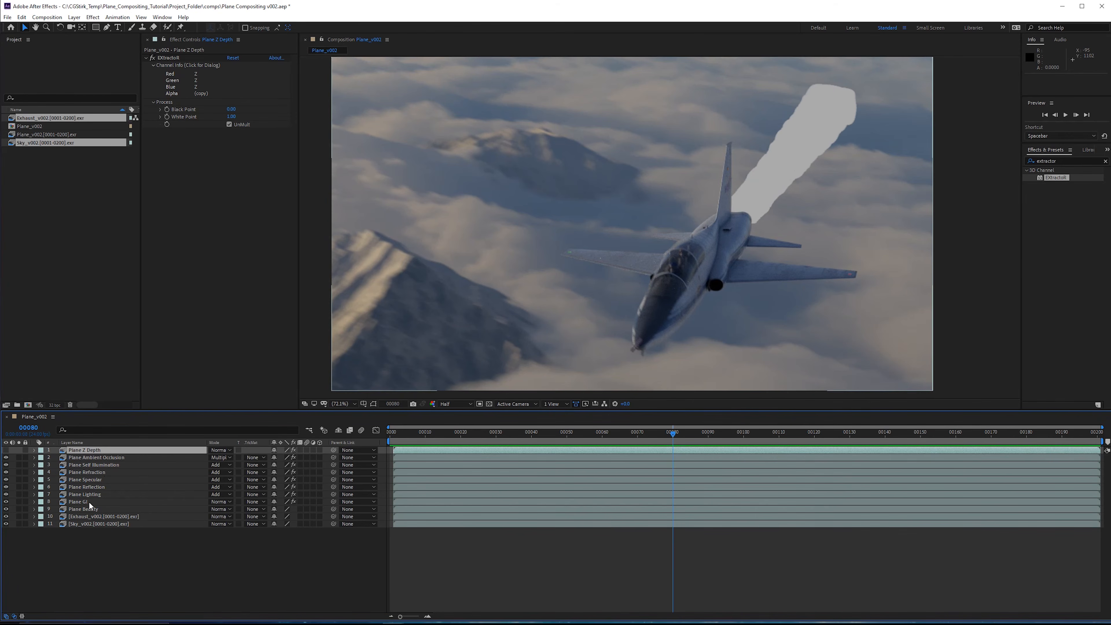
left_click(79, 503)
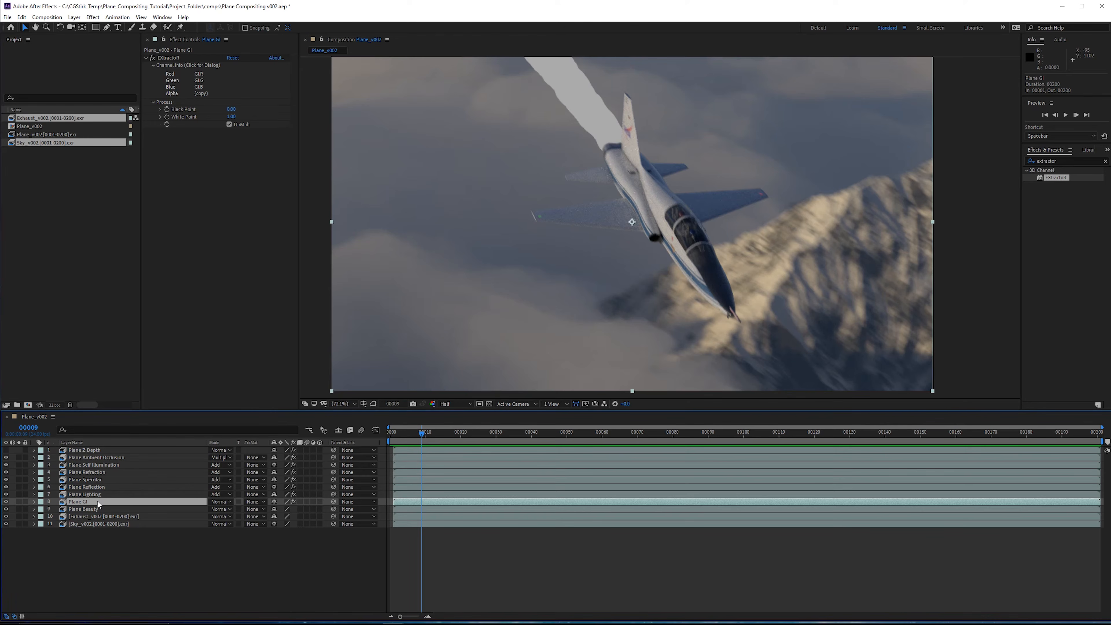
left_click_drag(423, 434, 685, 433)
left_click(609, 435)
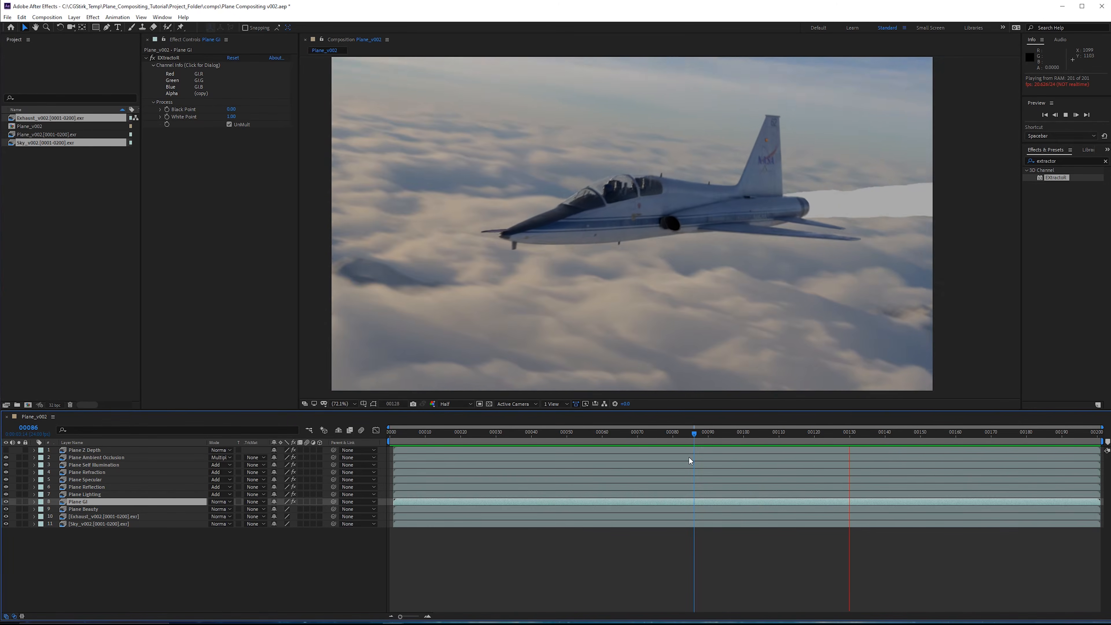
left_click_drag(796, 436, 1033, 436)
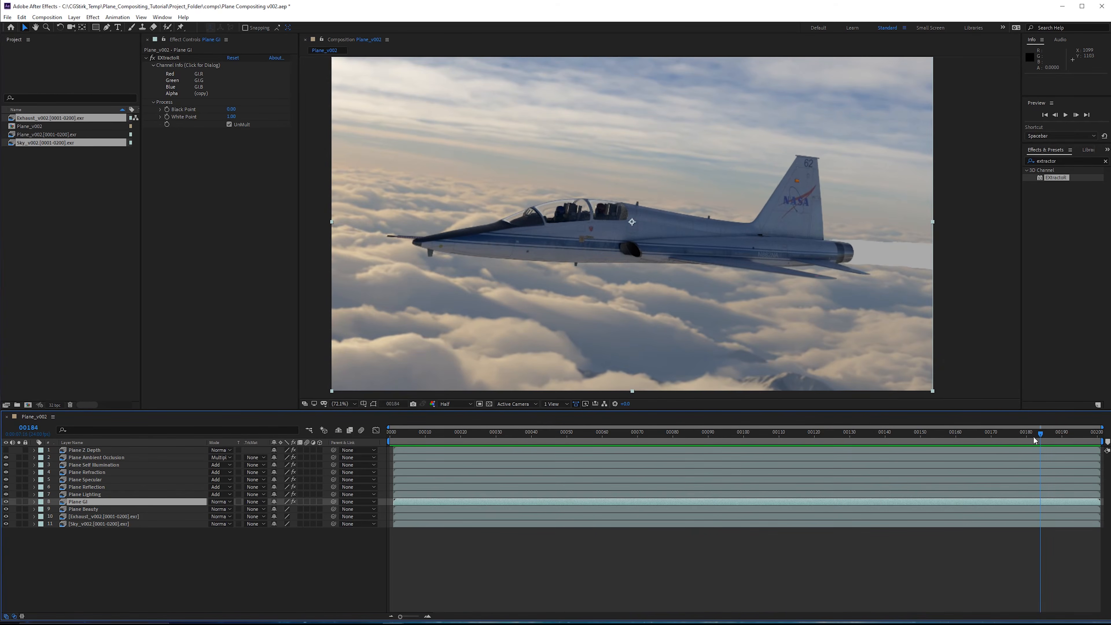
scroll(672, 268, "up", 5)
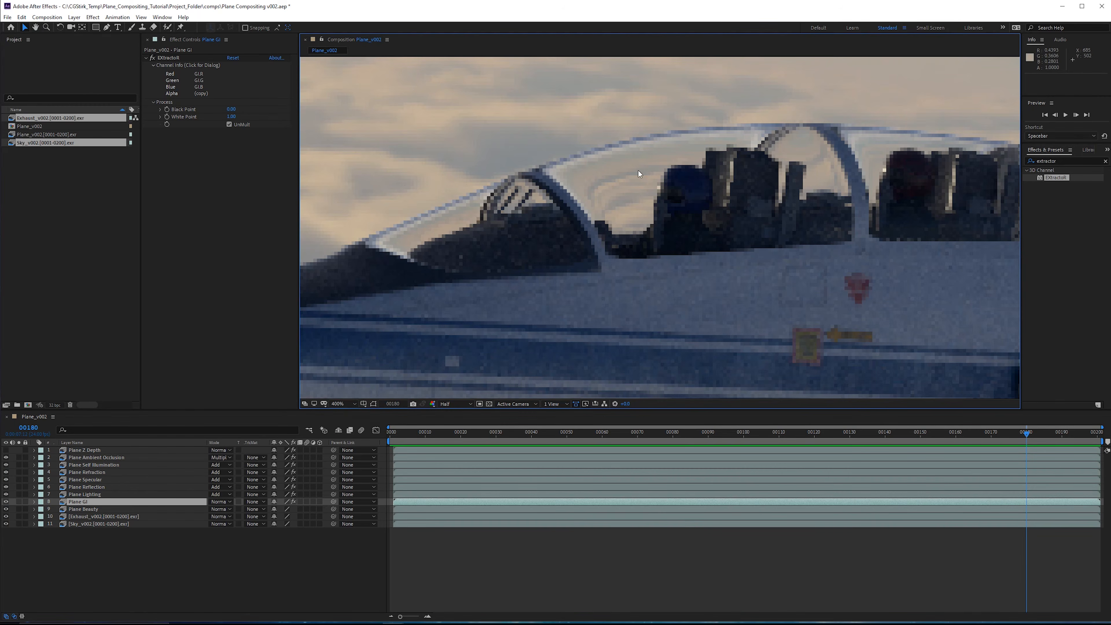
left_click_drag(1027, 432, 931, 438)
scroll(711, 214, "down", 2)
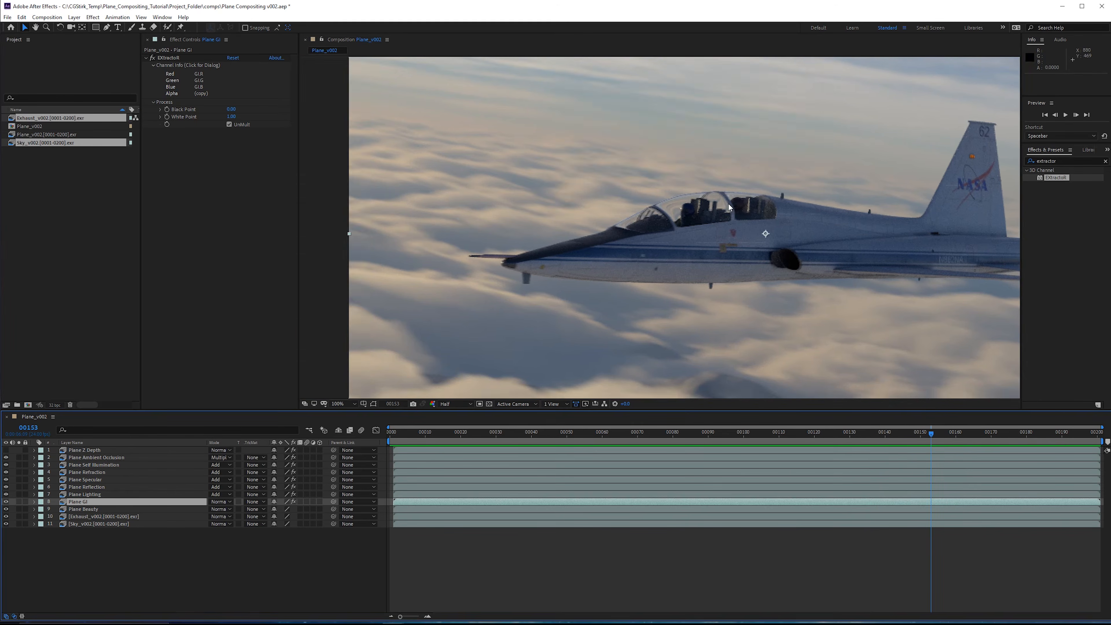
middle_click_drag(711, 213, 641, 222)
left_click_drag(912, 428, 970, 433)
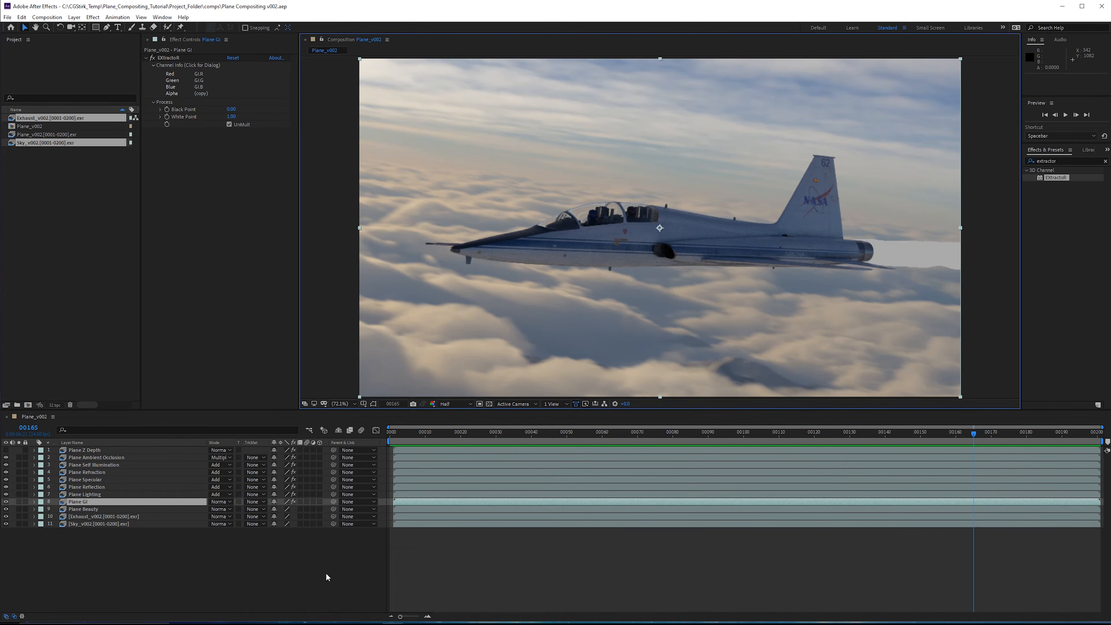
Step: Switch to Autodesk Maya and save the scene as a new version named Plane Compositing v003
mouse_move(350, 615)
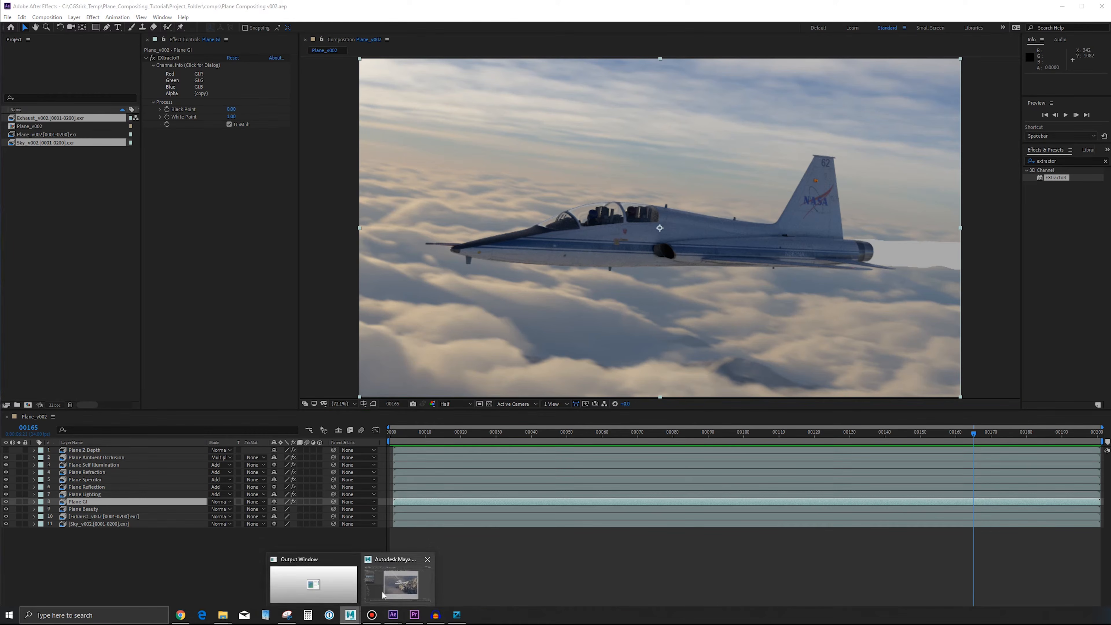
left_click(396, 580)
key("alt+v")
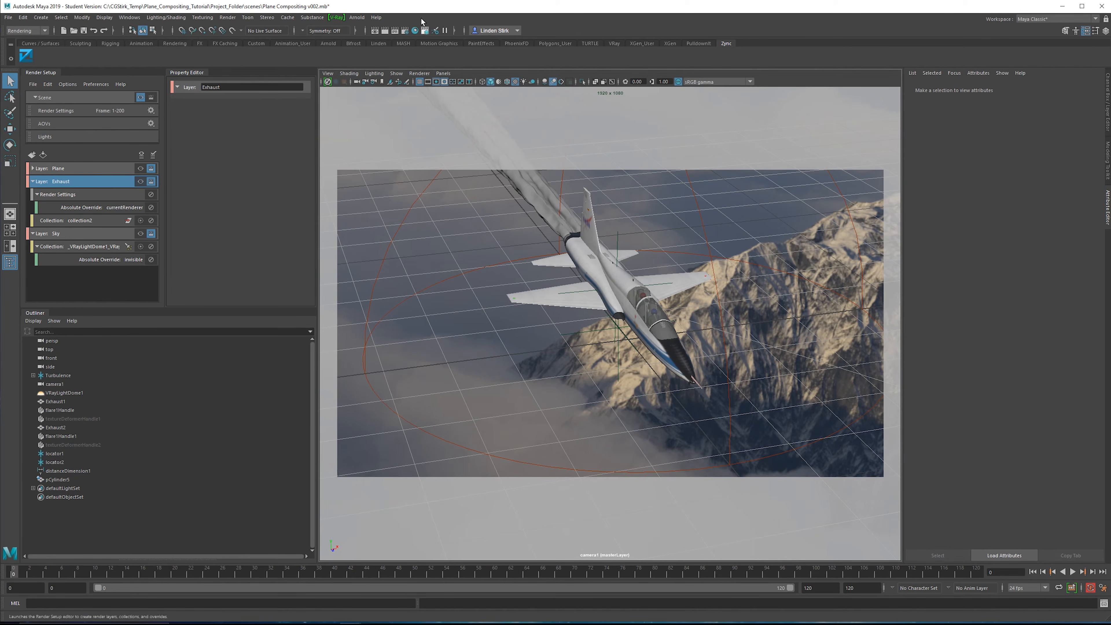
key("ctrl+shift+s")
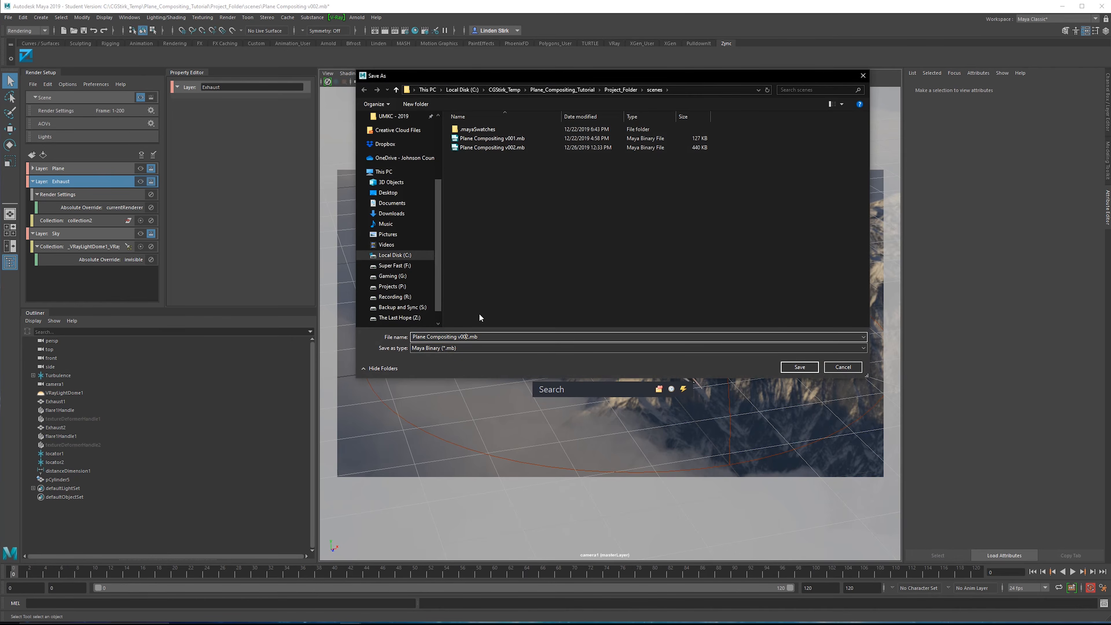
key("Return")
left_click(729, 324)
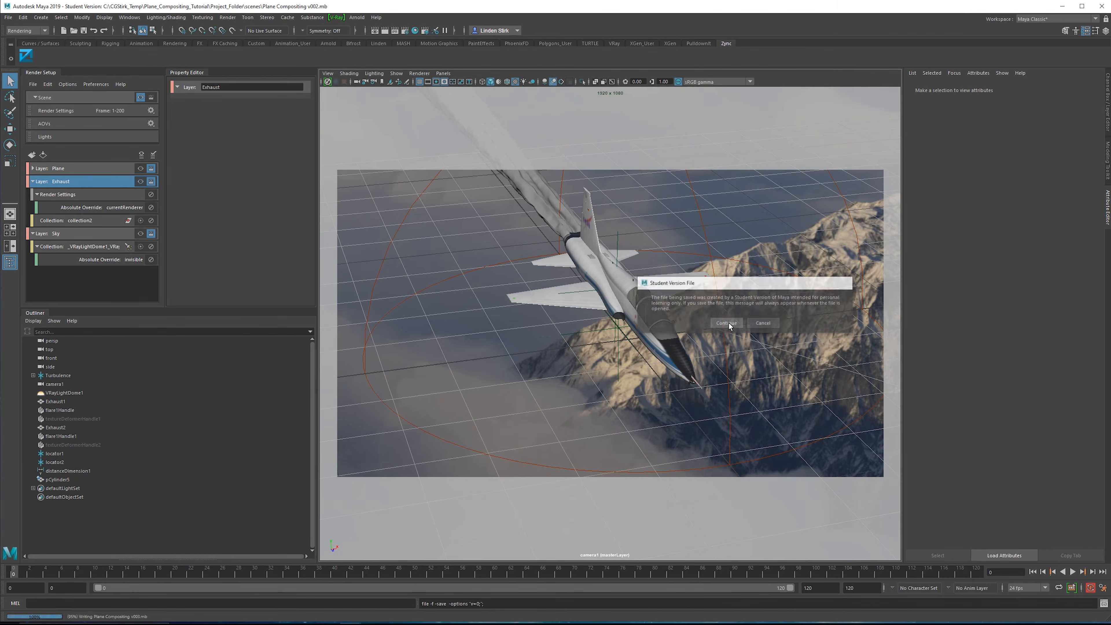
Step: Extend the scene's playback range to frame 200 and go through camera1's animation to frame 185
right_click_drag(744, 291, 720, 301, "alt")
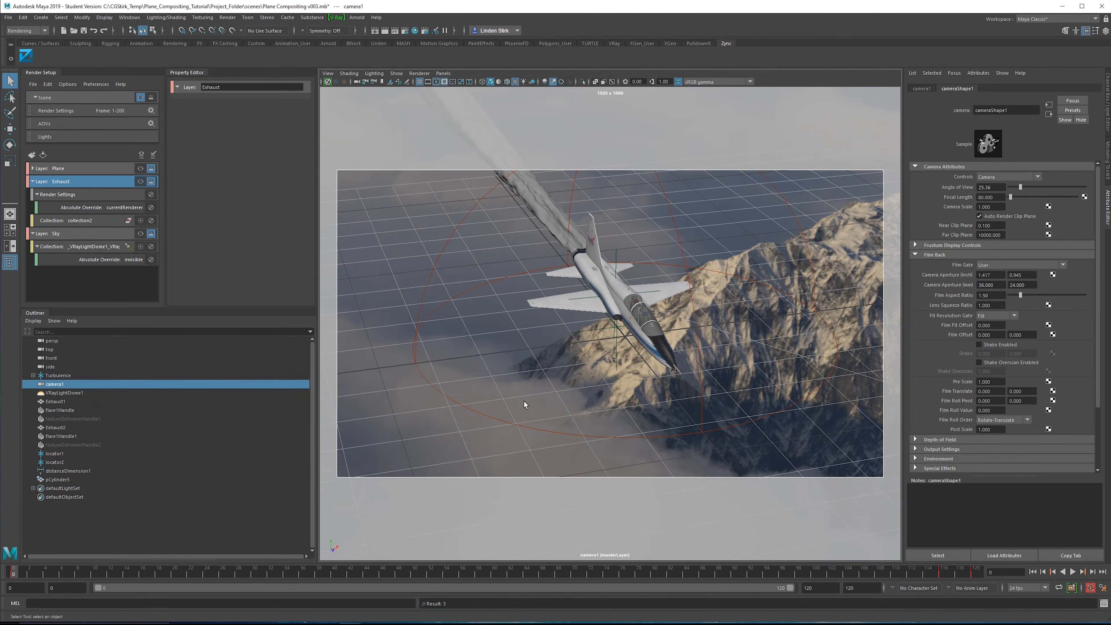
left_click_drag(46, 577, 944, 576)
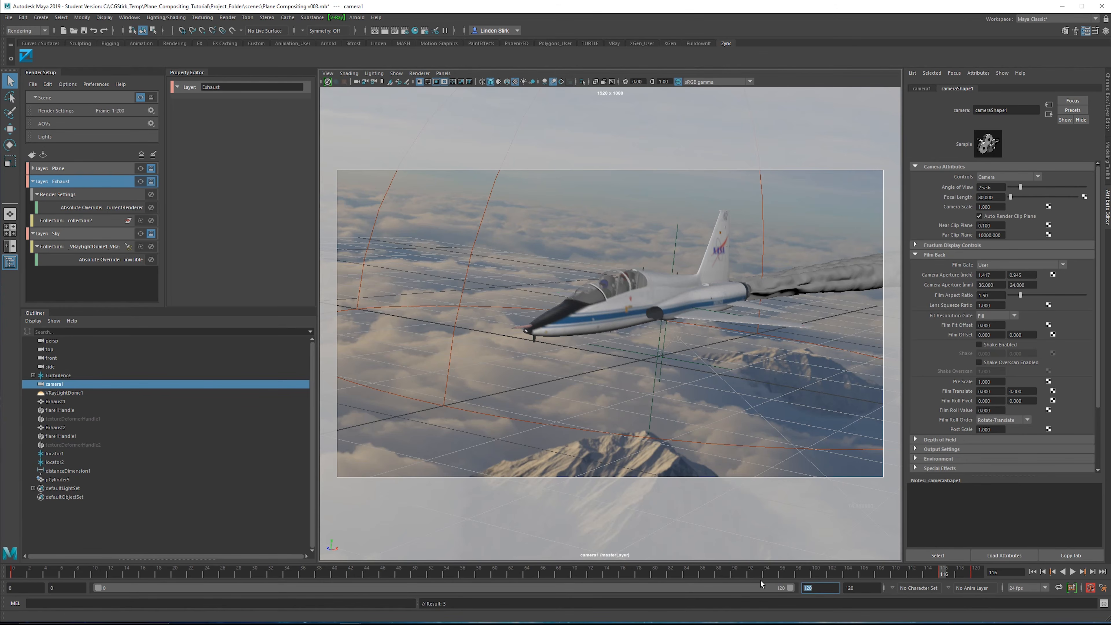
mouse_move(582, 577)
left_mouse_down()
mouse_move(593, 577)
mouse_move(582, 577)
left_mouse_up()
right_click_drag(642, 364, 566, 394, "alt")
left_click_drag(669, 576, 906, 576)
Step: Delete camera1's animation keys at frame 116 in the Graph Editor
left_click(126, 17)
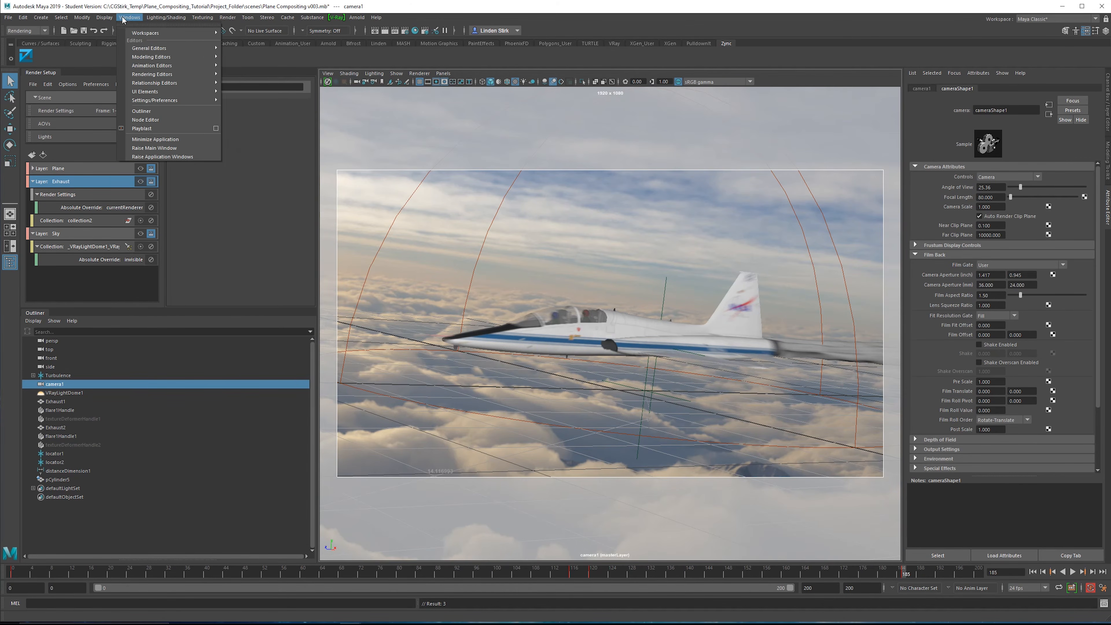
mouse_move(174, 64)
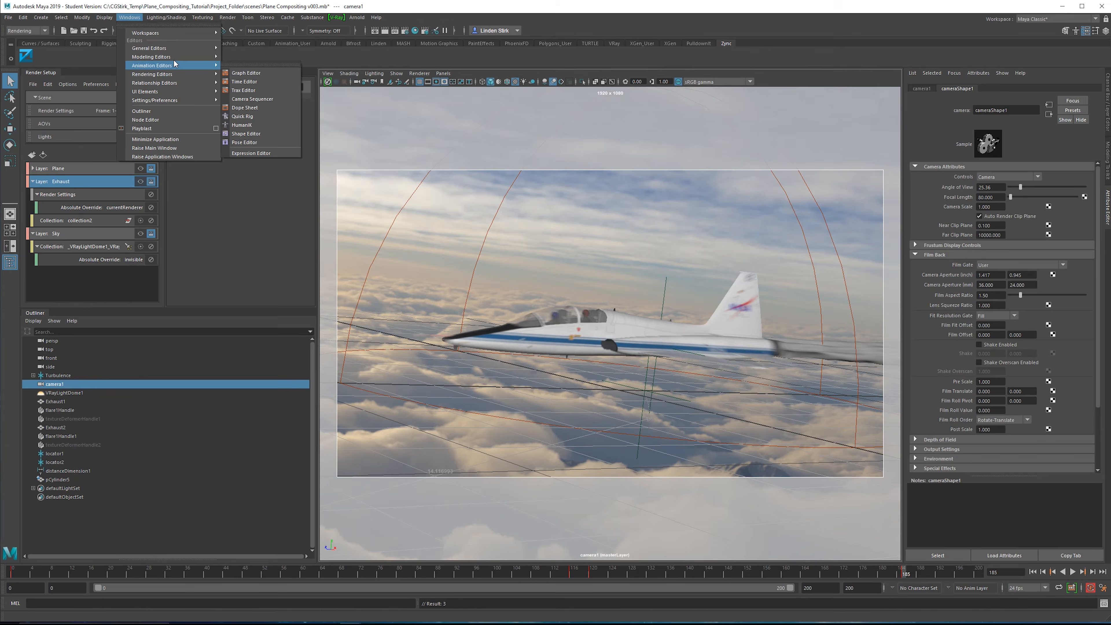
left_click(241, 73)
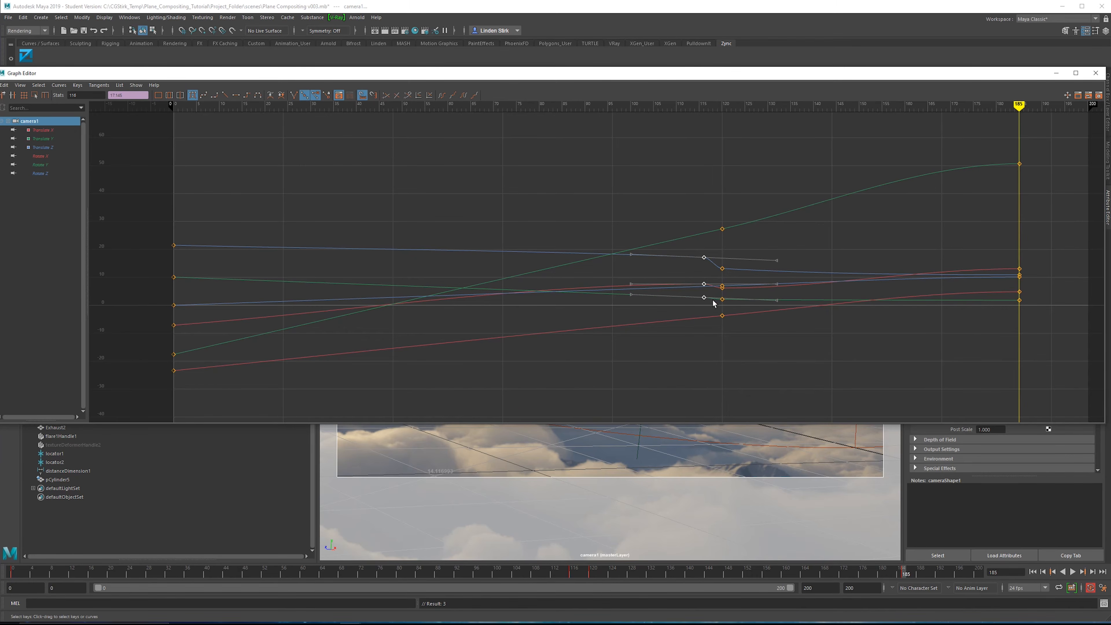
key("Delete")
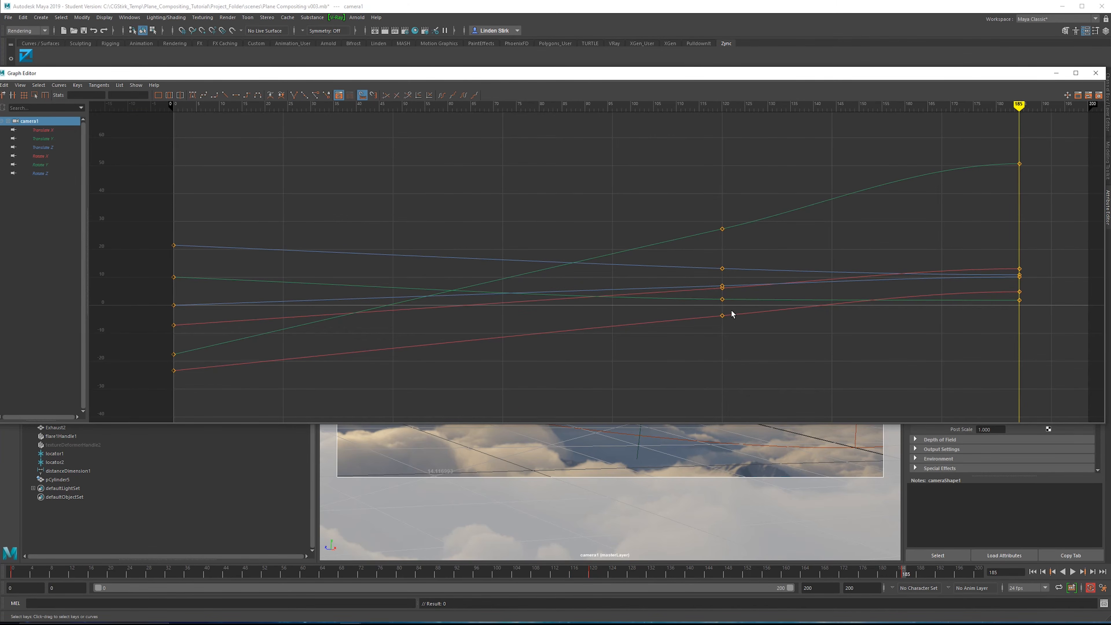
Step: Shrink the Graph Editor window and move it aside to uncover the camera view
left_click_drag(871, 73, 880, 135)
left_click_drag(1110, 486, 462, 411)
left_click_drag(306, 134, 317, 42)
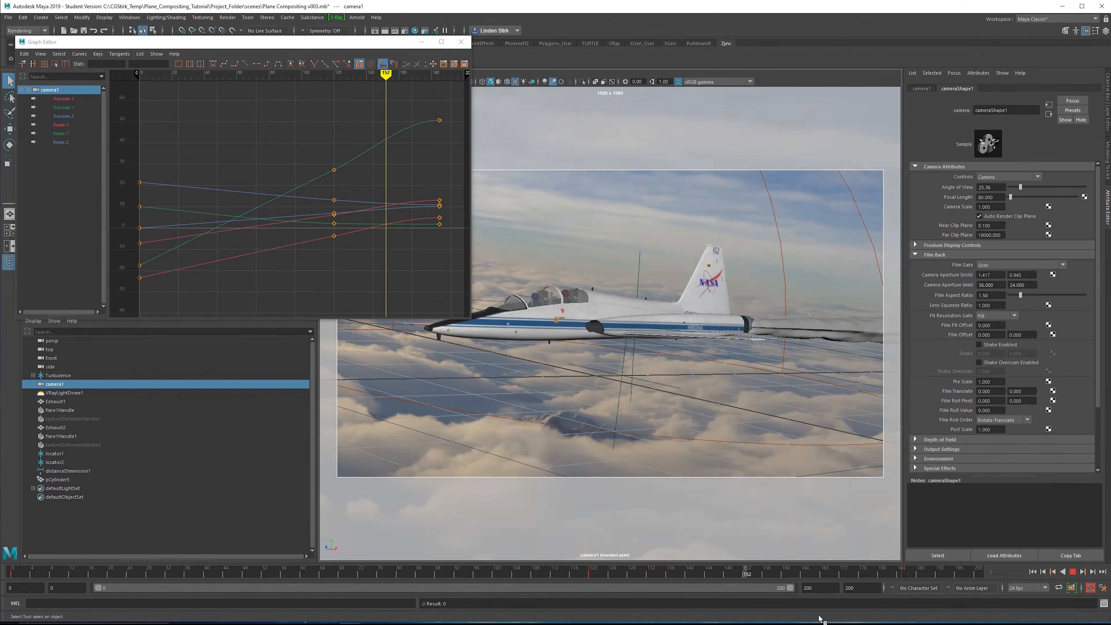
Step: Move camera1's final animation keys from frame 185 to frame 200
left_click_drag(935, 572, 907, 574)
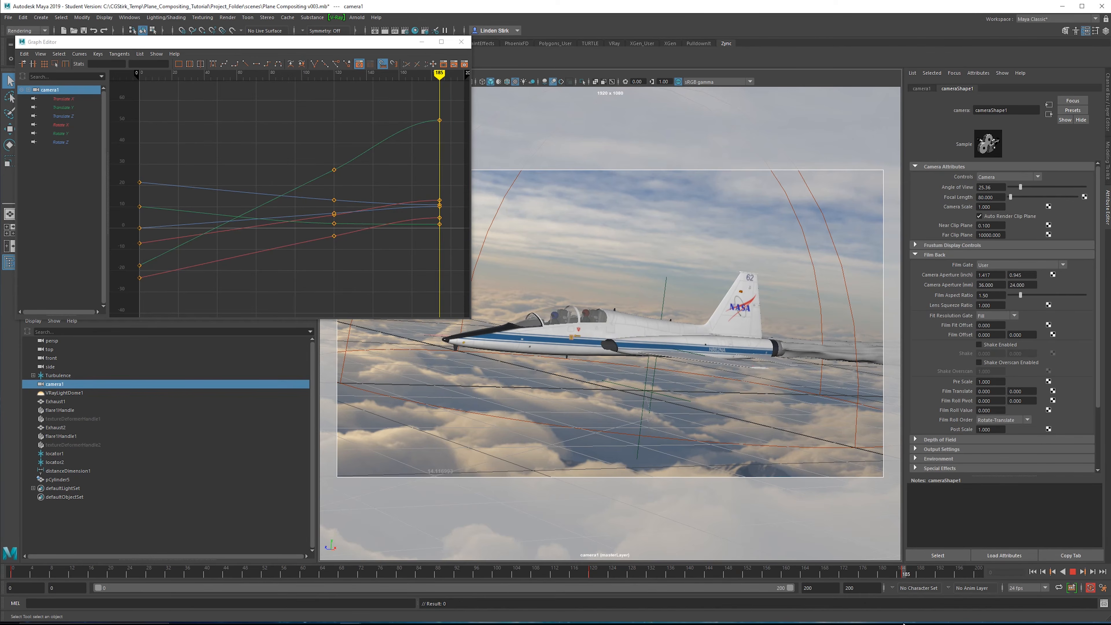
left_click(906, 574, "shift")
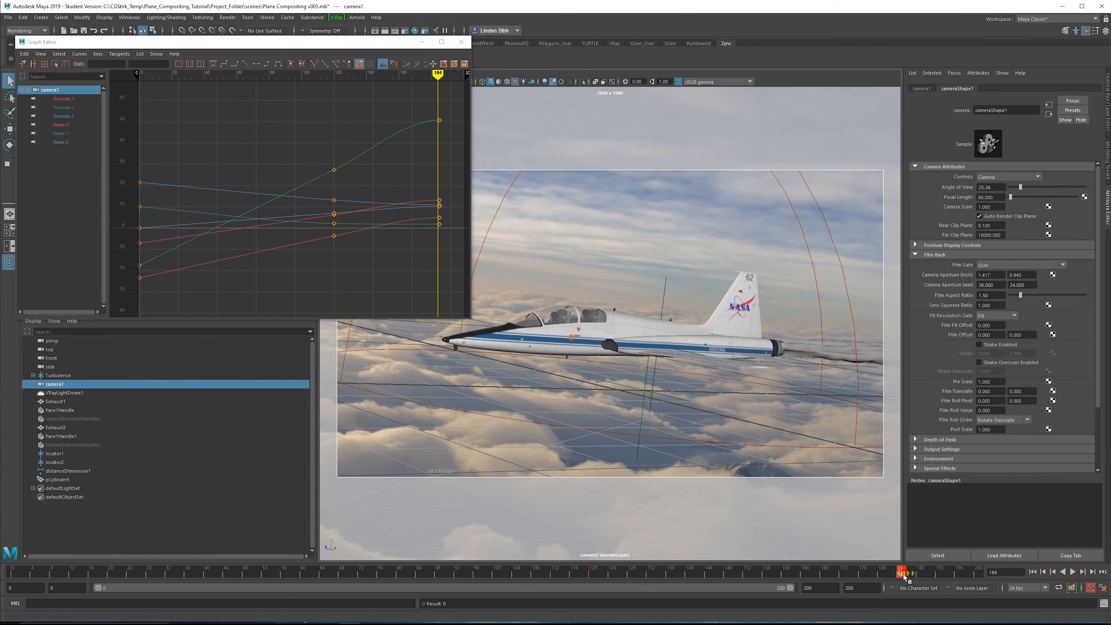
left_click_drag(912, 575, 939, 576)
left_click(901, 574, "shift")
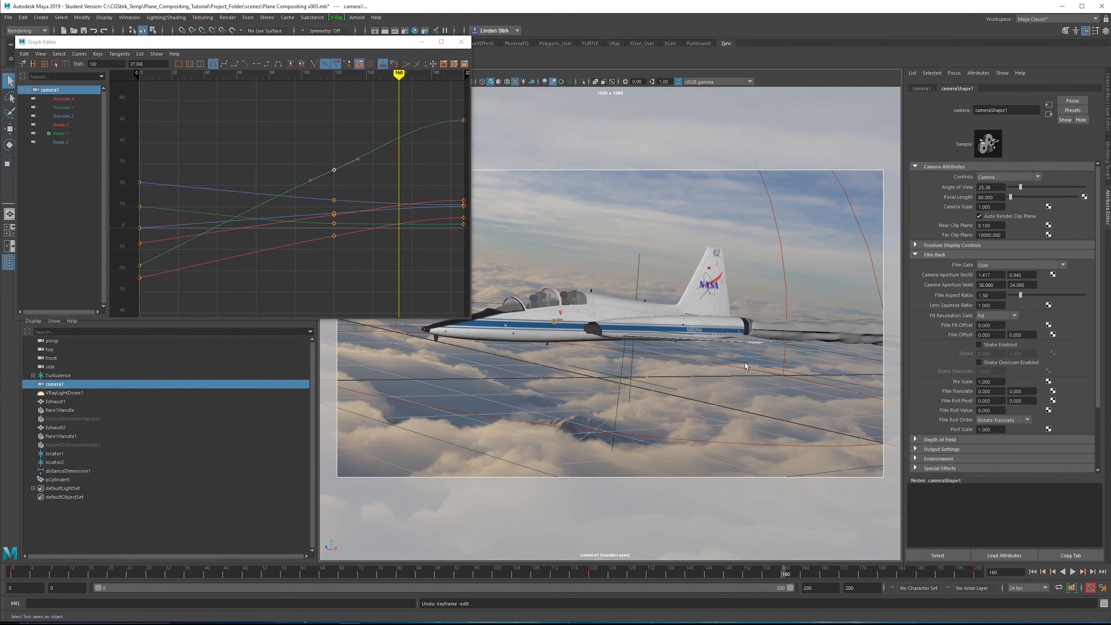
Step: Key T38_01 at frame 120, rotate the plane slightly at frame 160, and play the animation from frame 200
left_click(50, 376)
left_click(34, 376)
left_click(64, 384)
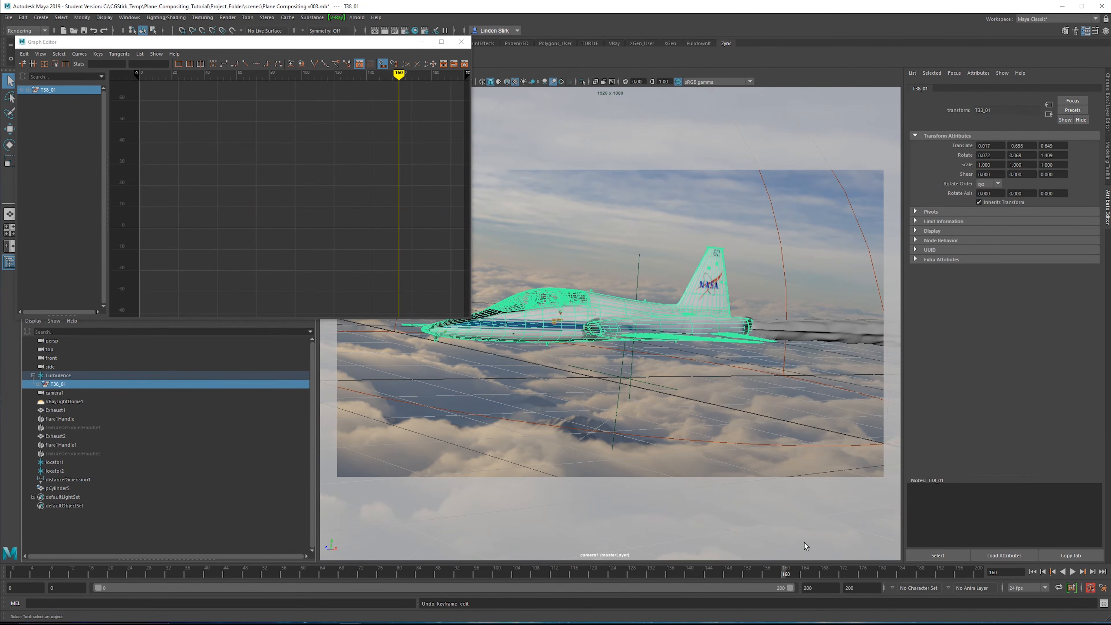
left_click_drag(785, 573, 592, 577)
key("e")
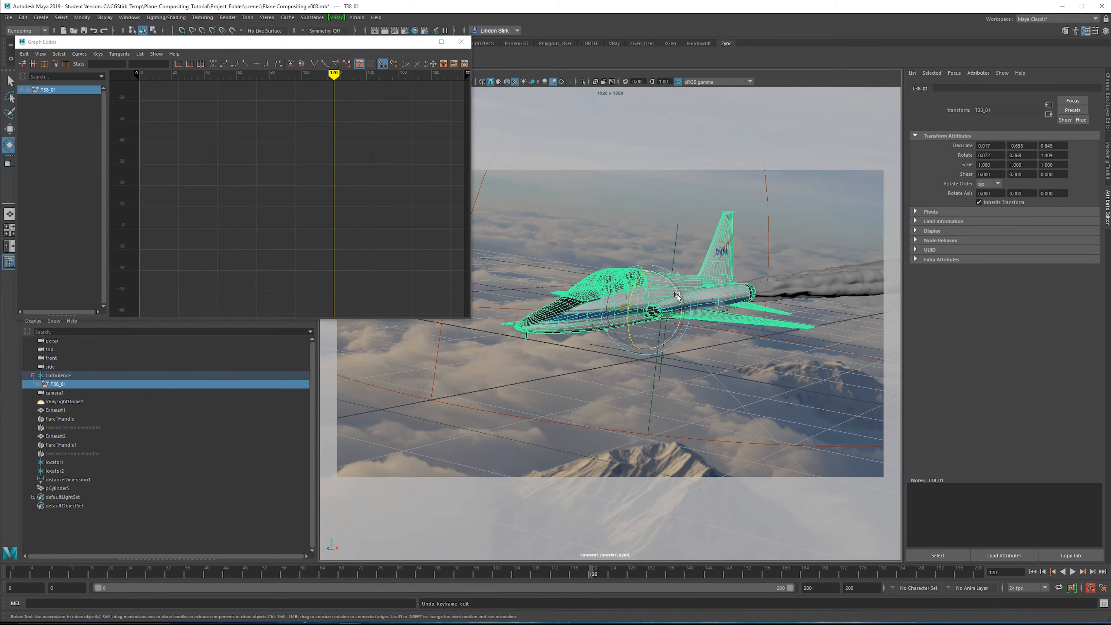
key("s")
left_click(786, 573)
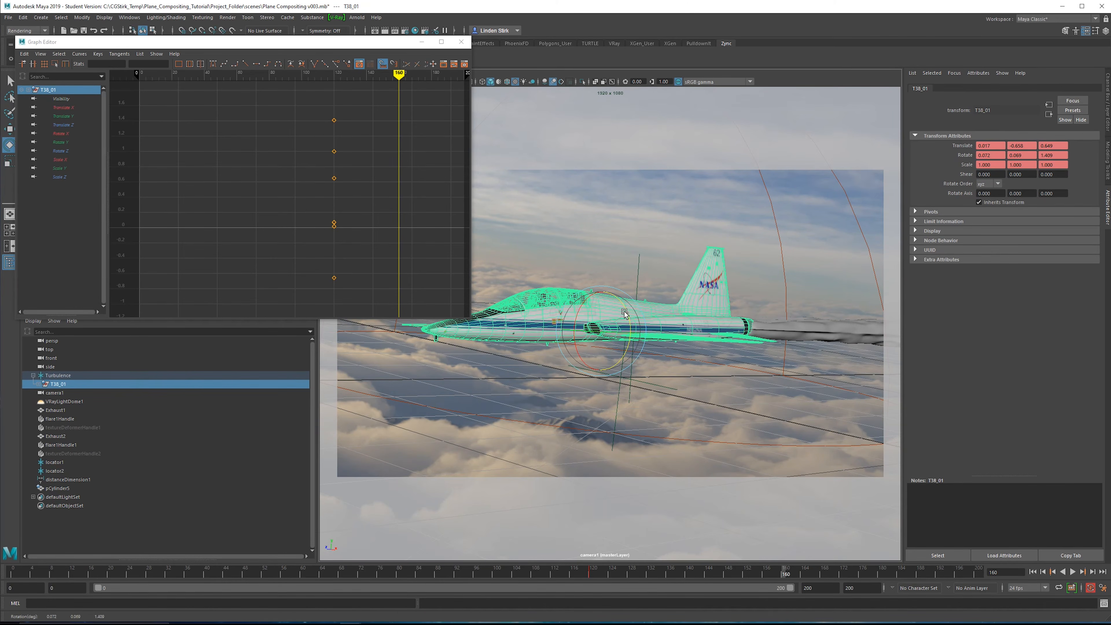
left_click_drag(625, 311, 646, 326)
left_click(978, 573)
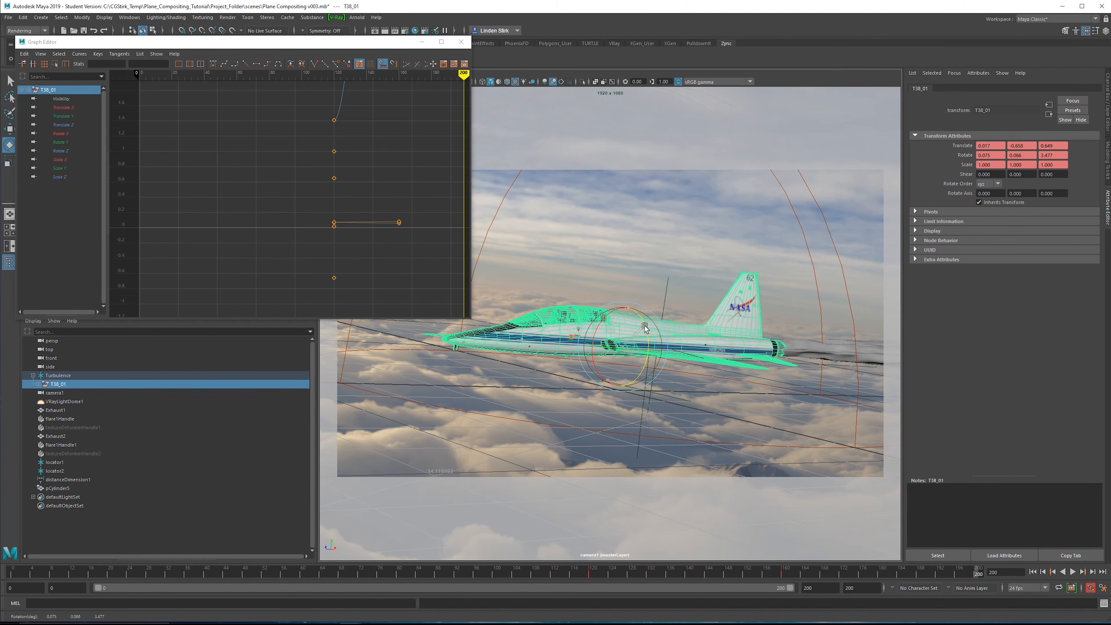
key("alt+v")
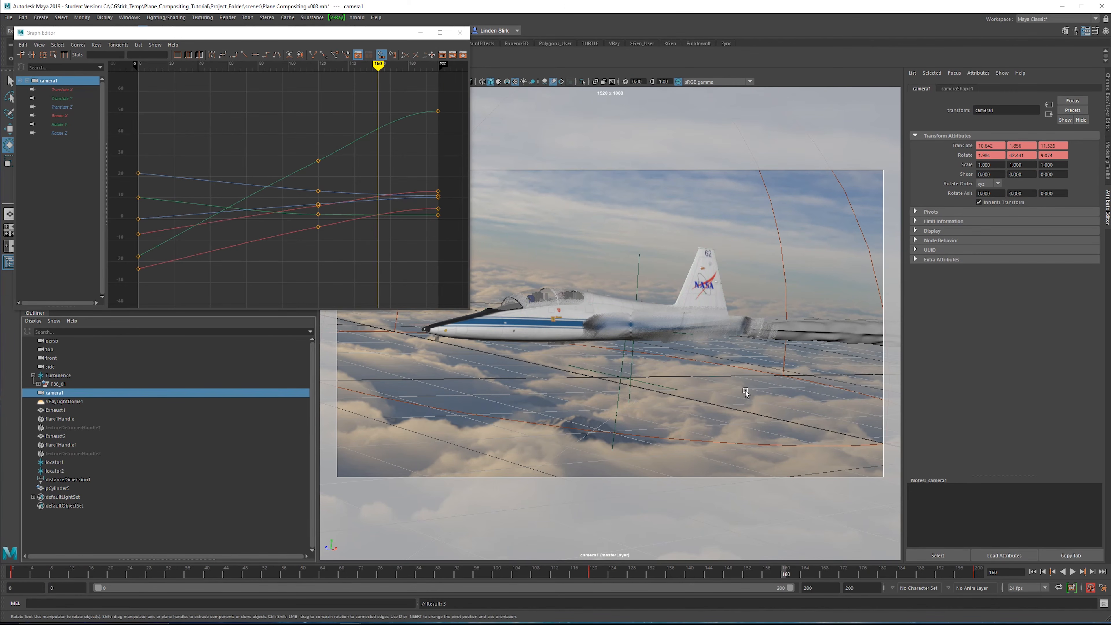
Step: Adjust camera1's framing of the plane at frames 160 and 120, and key both positions
left_click(636, 241, "alt")
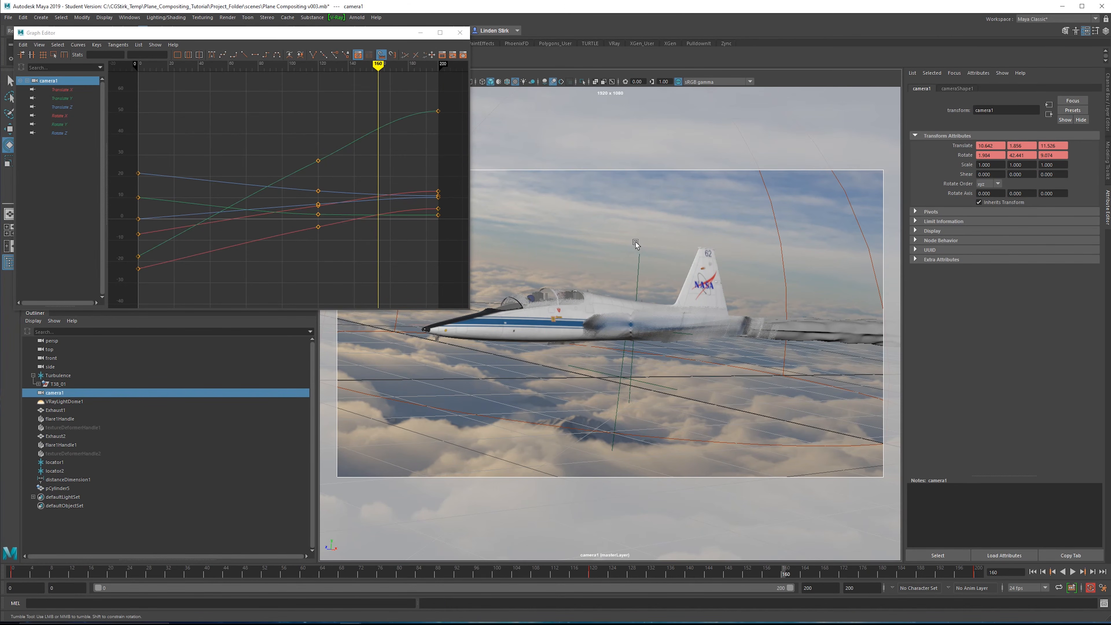
left_click_drag(635, 241, 636, 242, "alt")
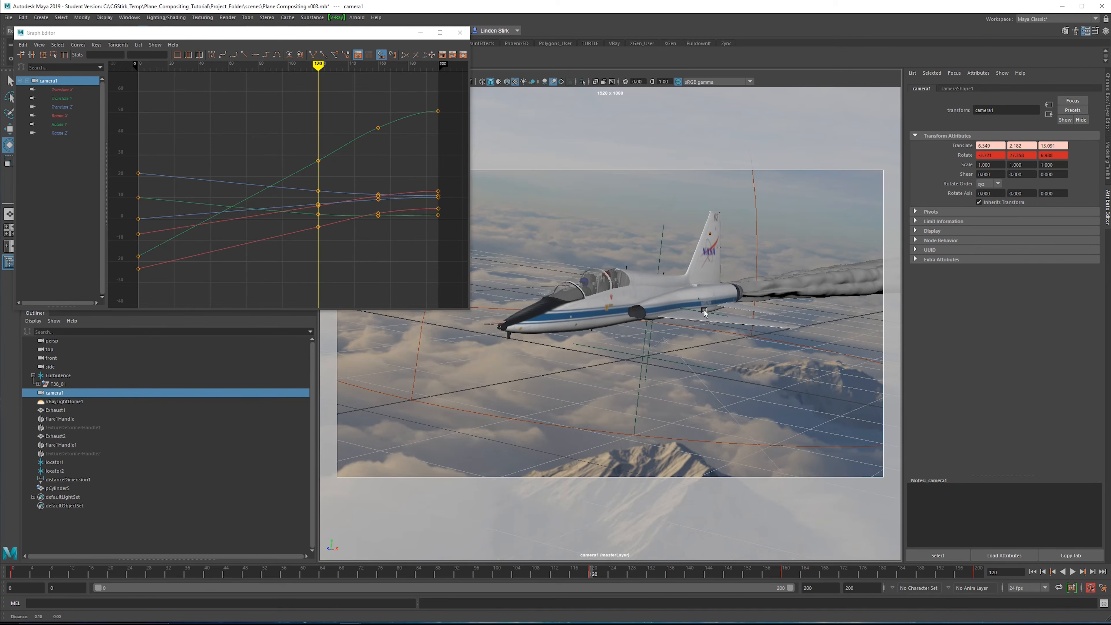
right_click_drag(705, 310, 692, 311, "alt")
key("s")
Step: Reframe the plane at frame 60 by tracking camera1, key it, and play the animation through to frame 91
left_click_drag(595, 573, 303, 603)
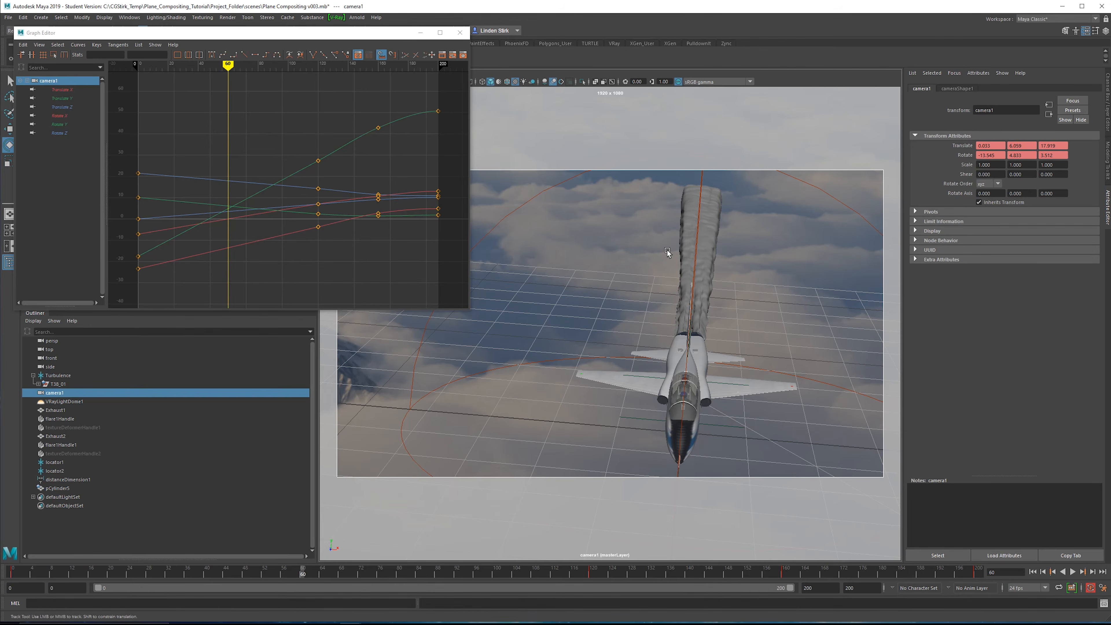
middle_click_drag(667, 250, 661, 231, "alt")
key("s")
key("alt+v")
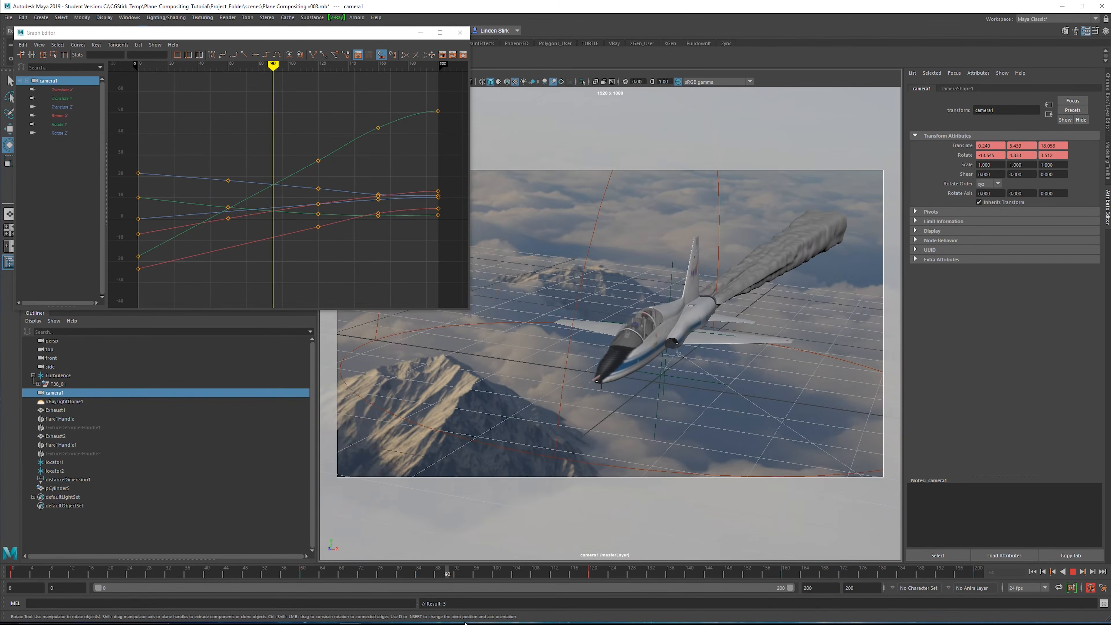
left_click(453, 573)
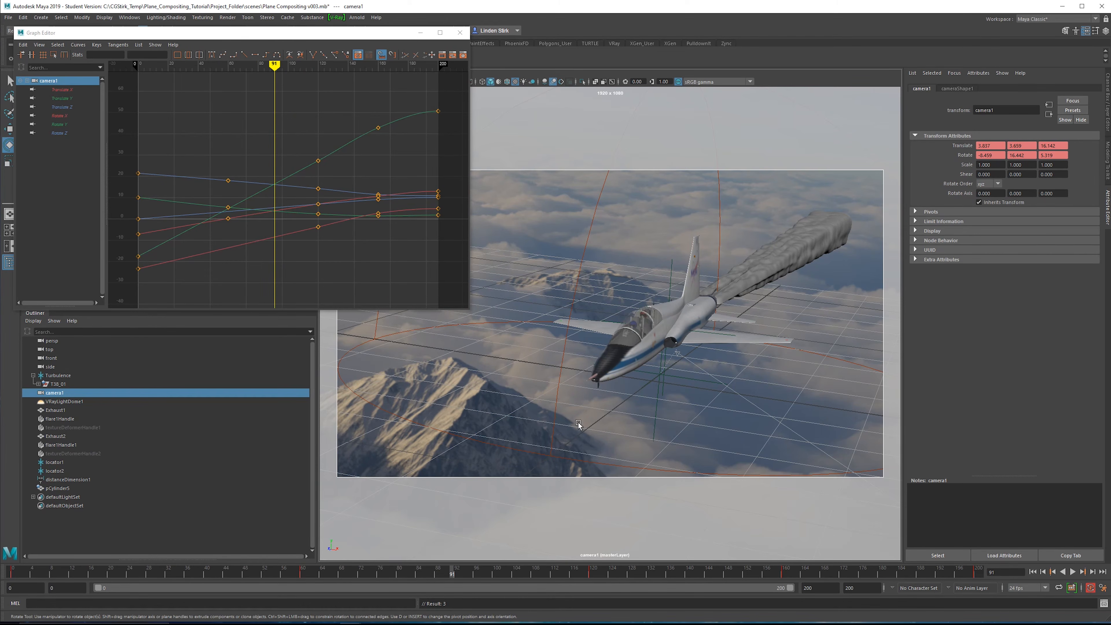
Step: Minimize the Graph Editor and stretch Exhaust1 and Exhaust2 together lengthwise so the trails extend beyond the camera frame
left_click(421, 33)
left_click(737, 280)
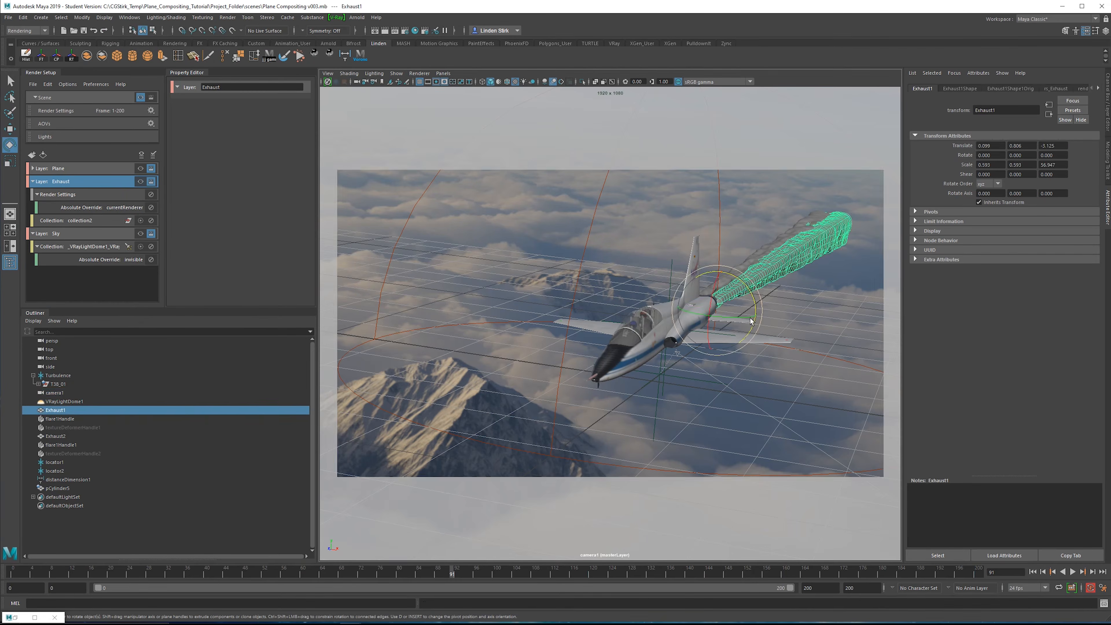
key("q")
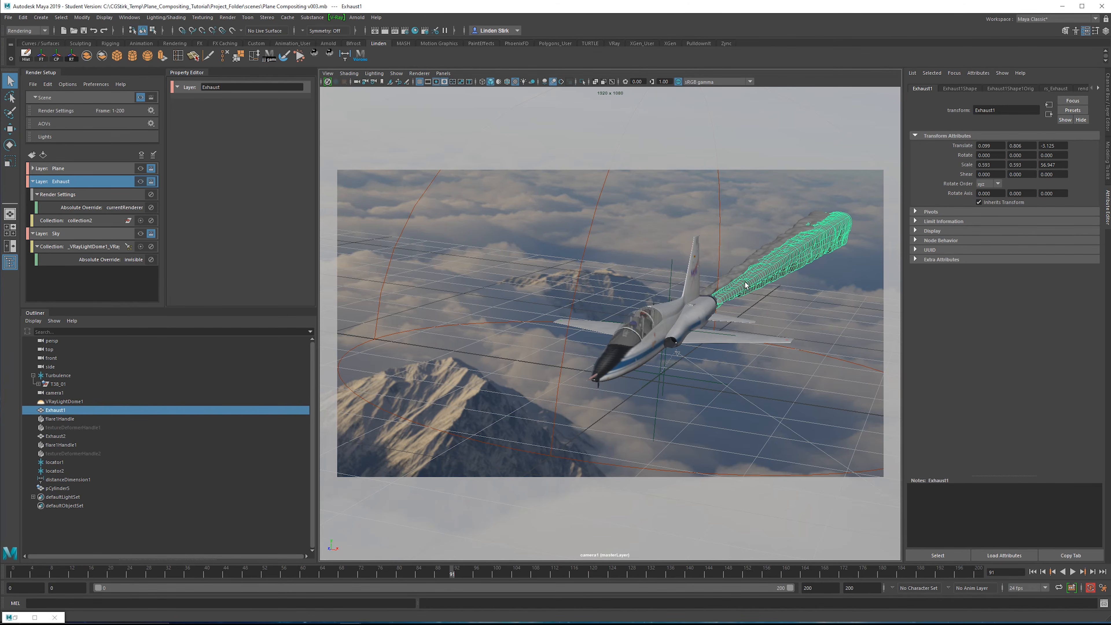
key("e")
left_click(749, 273, "shift")
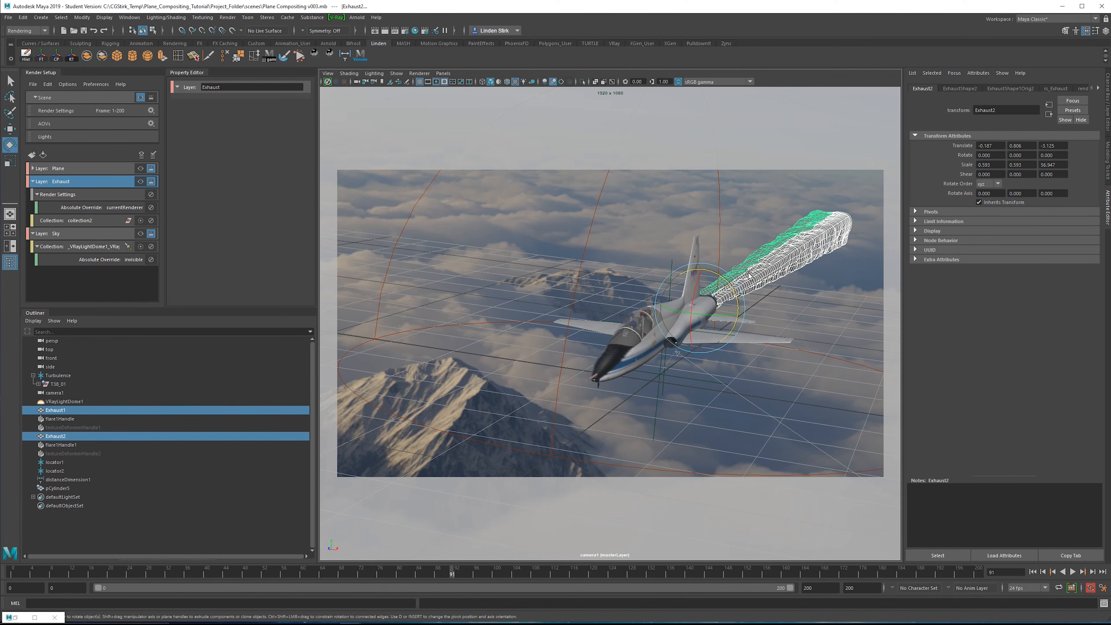
key("r")
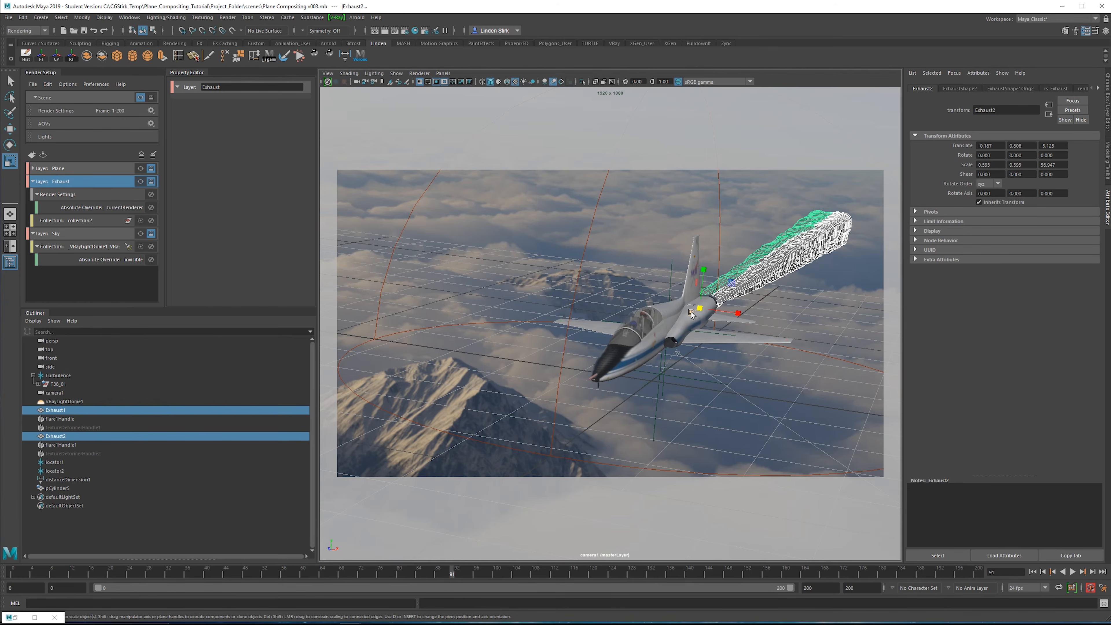
key("alt+v")
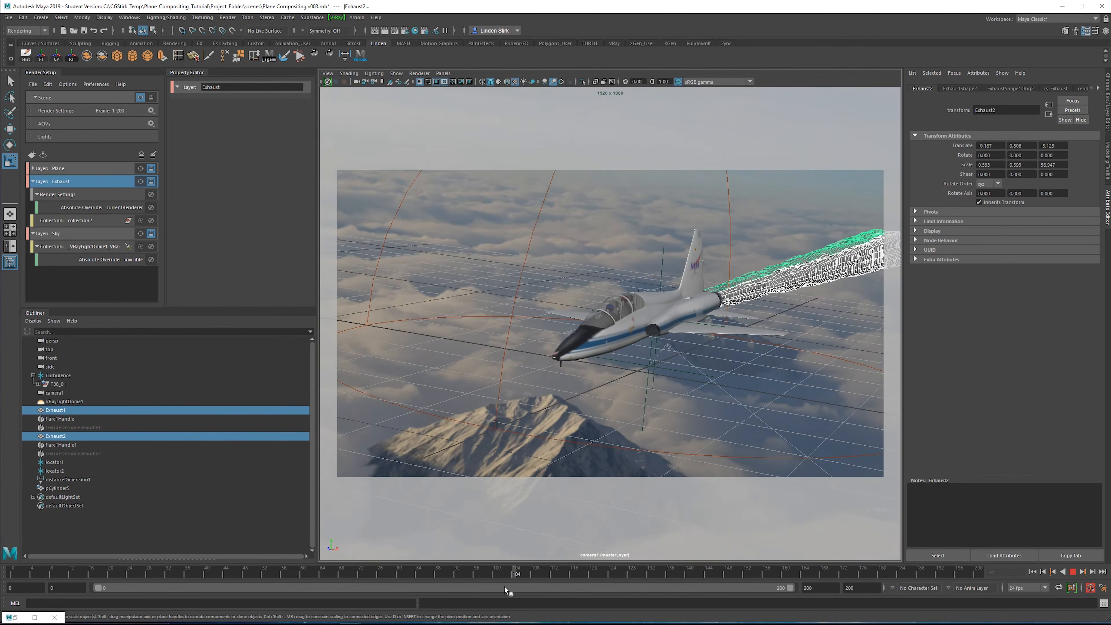
left_click_drag(505, 582, 438, 578)
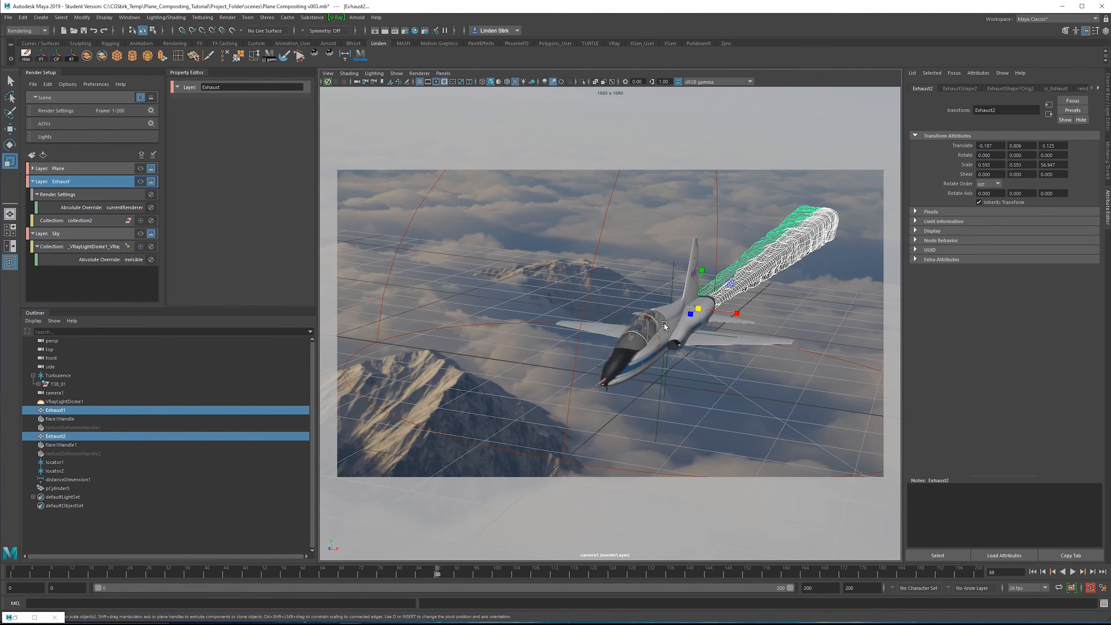
left_click_drag(692, 316, 599, 369)
left_click(175, 498)
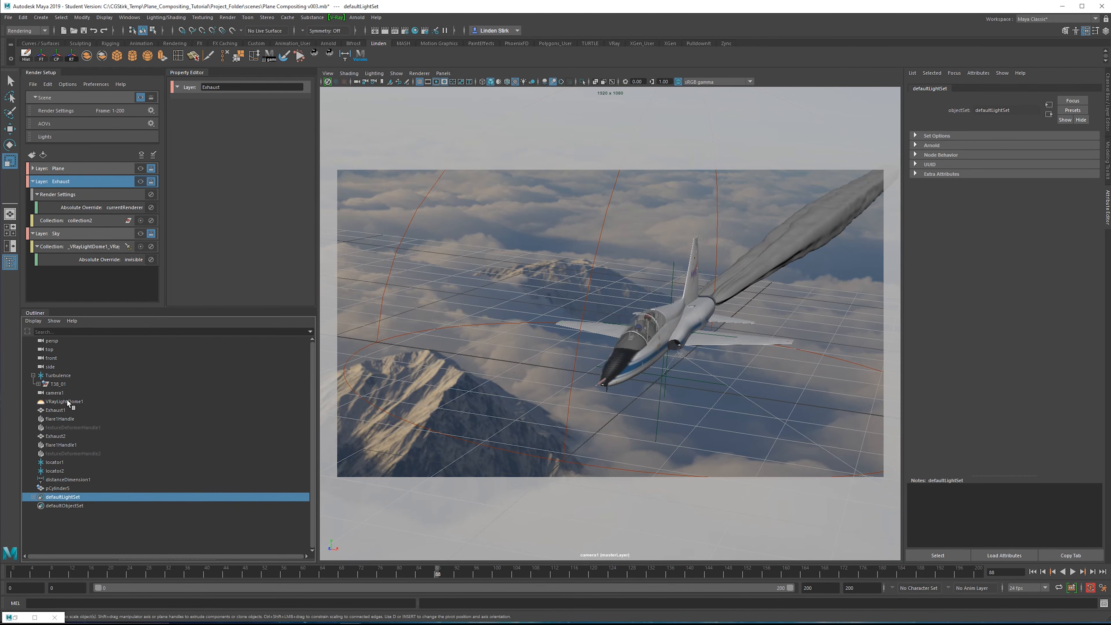
Step: Set the High Bound of the flare1 and flare2 deformers to 3 and check the trails up to frame 114
left_click(61, 420)
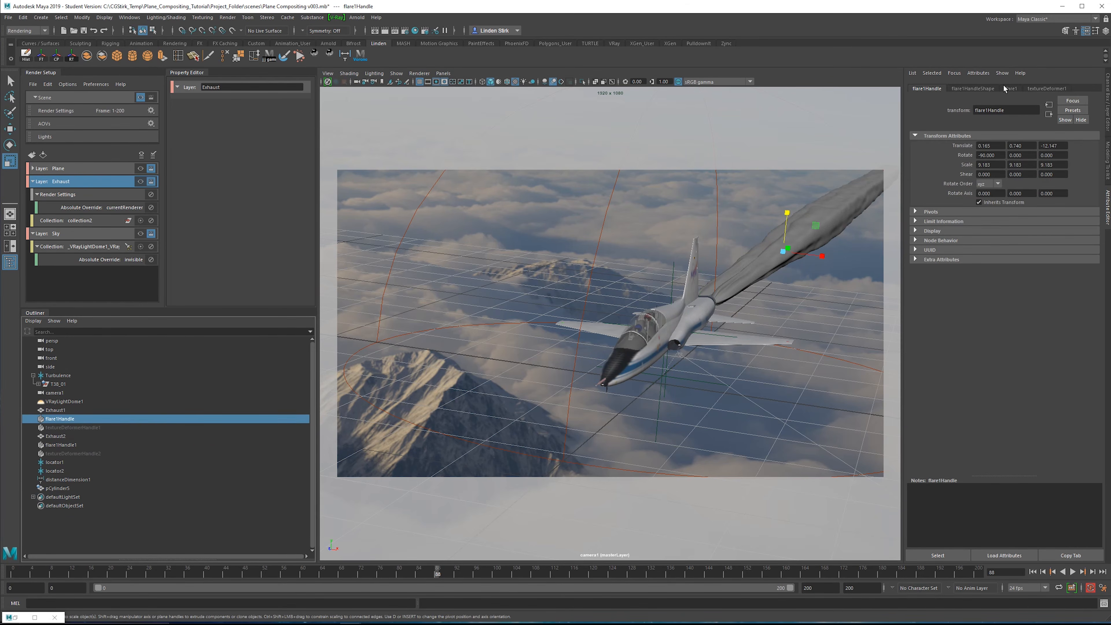
left_click(1011, 89)
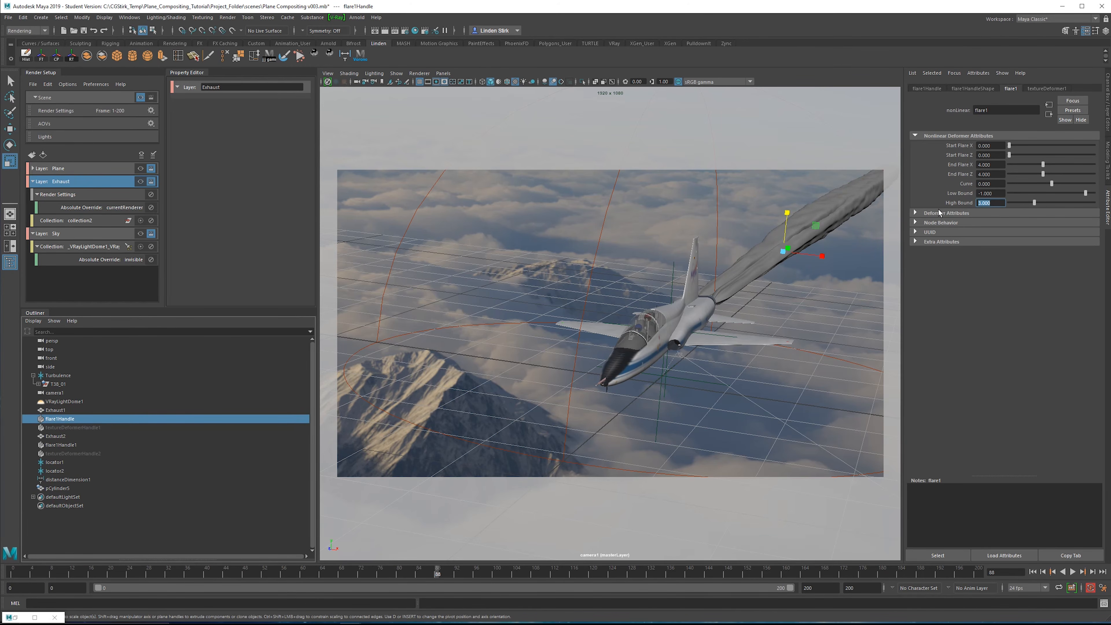
left_click(62, 444)
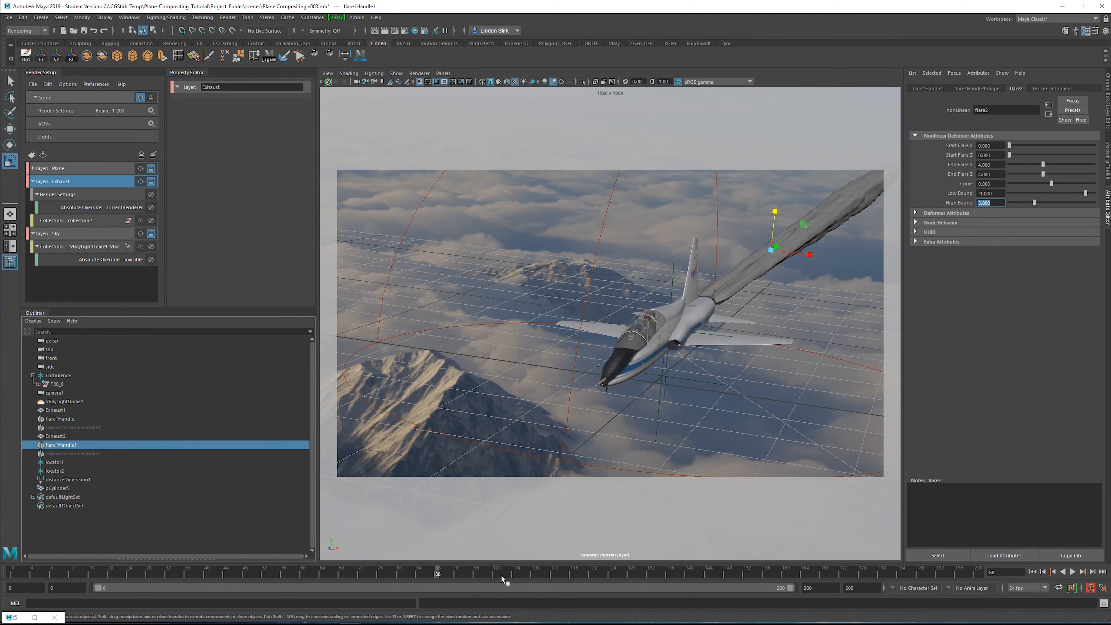
left_click_drag(503, 578, 565, 574)
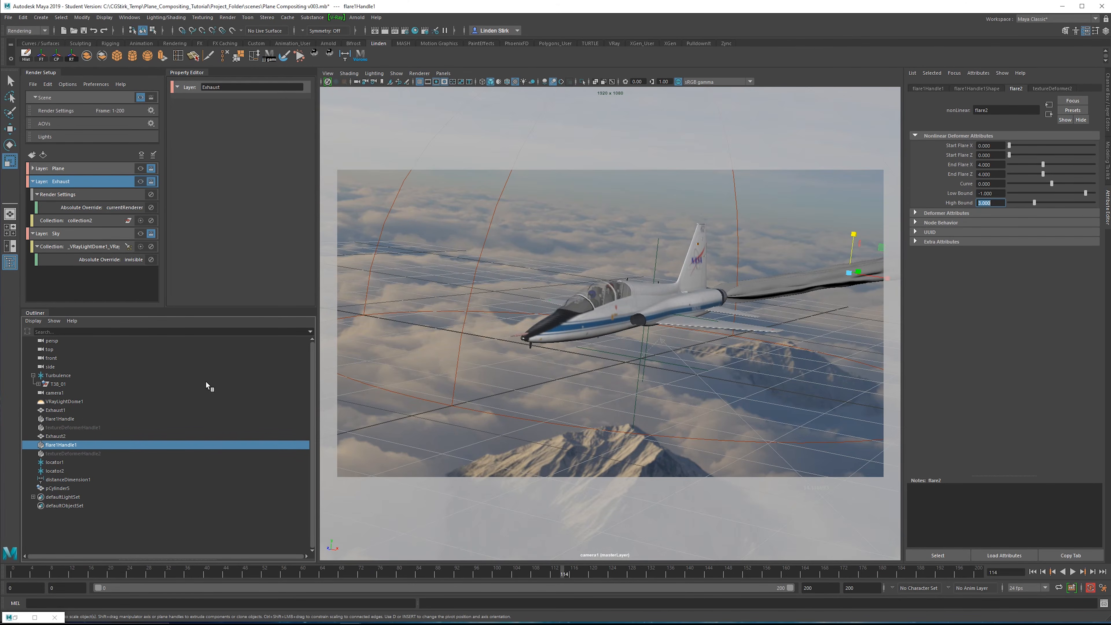
Step: Show the four-view layout, change the side view to perspective, and frame the plane's cockpit in it
left_click(792, 170)
key("space")
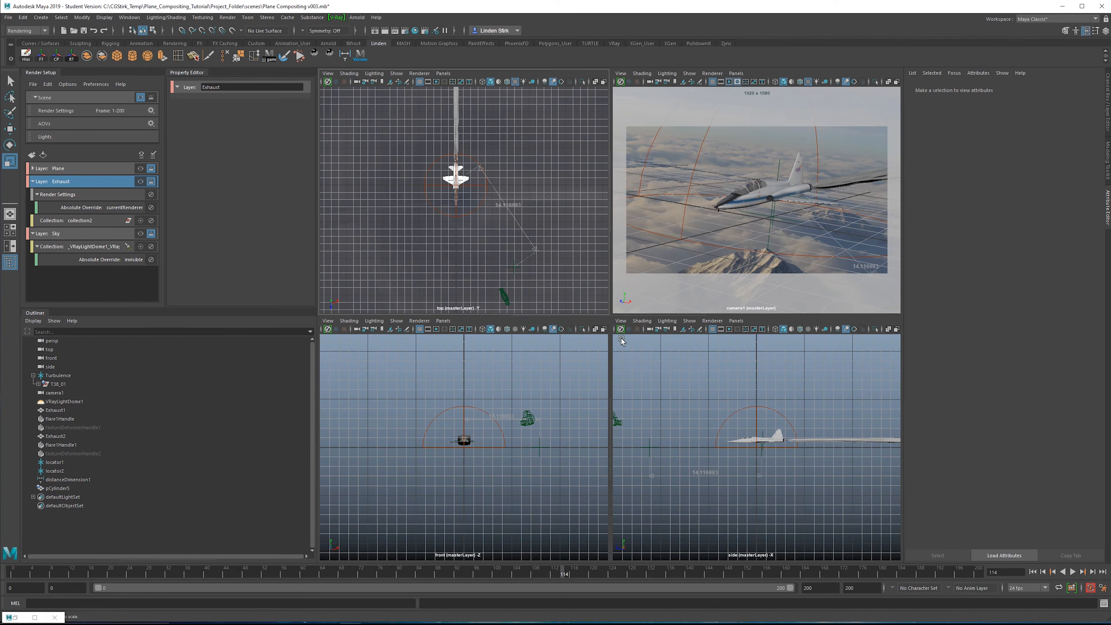
right_click(651, 329)
left_click(680, 357)
scroll(797, 404, "up", 4)
left_click(777, 395)
key("f")
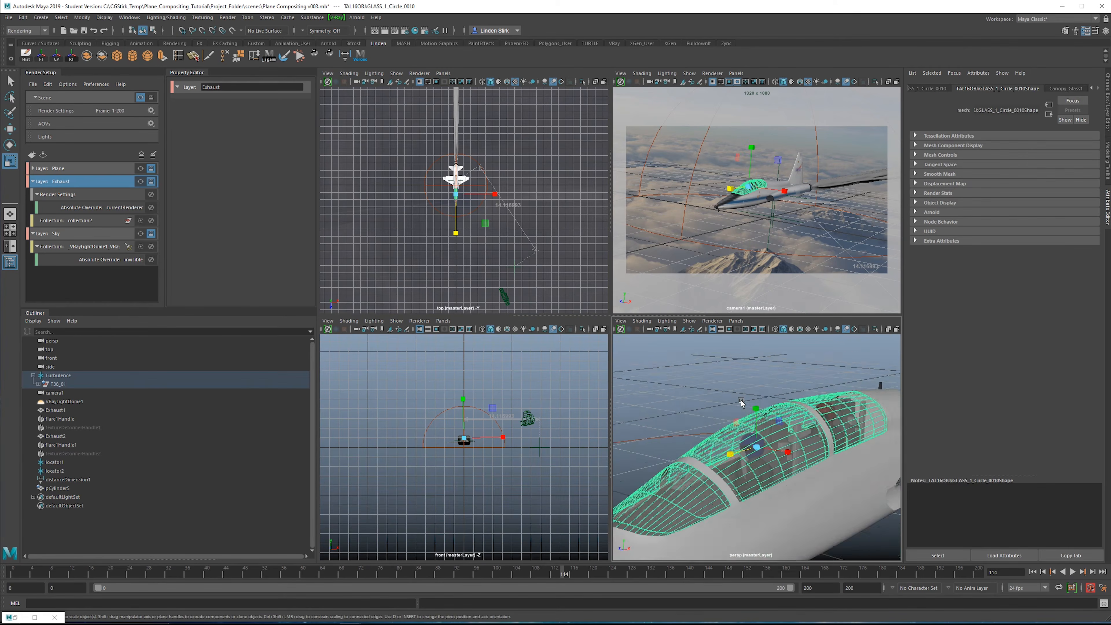
scroll(749, 392, "down", 4)
Step: Animate the front pilot's Helmet turning, with rotation keys starting at frame 0 and continuing past frame 107
key("alt+shift+v")
key("e")
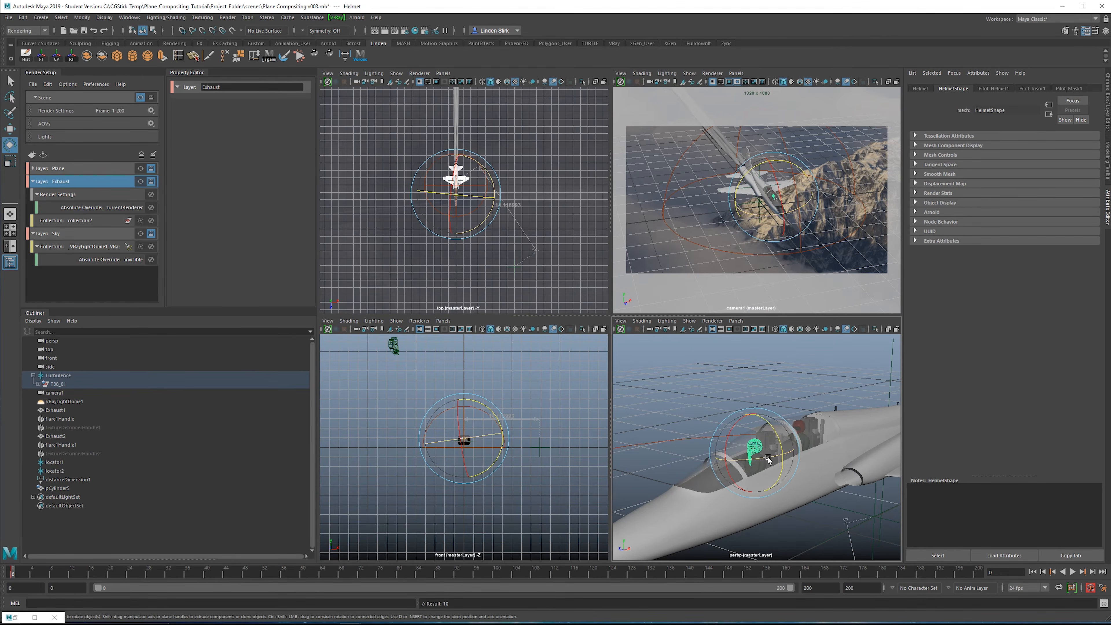
left_click_drag(769, 460, 761, 461)
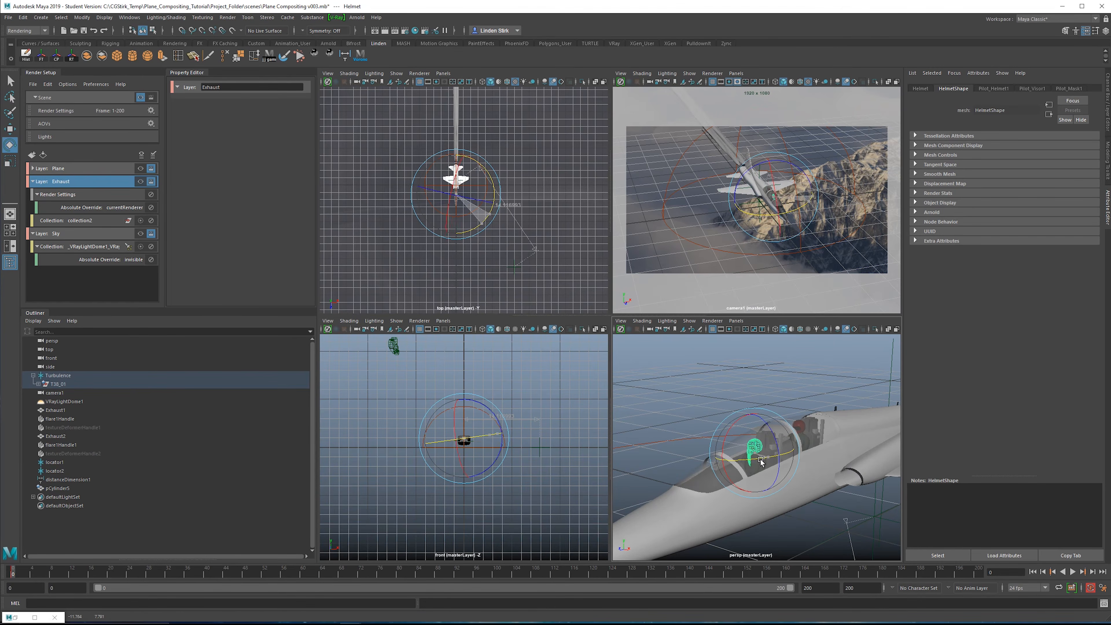
left_click(531, 572)
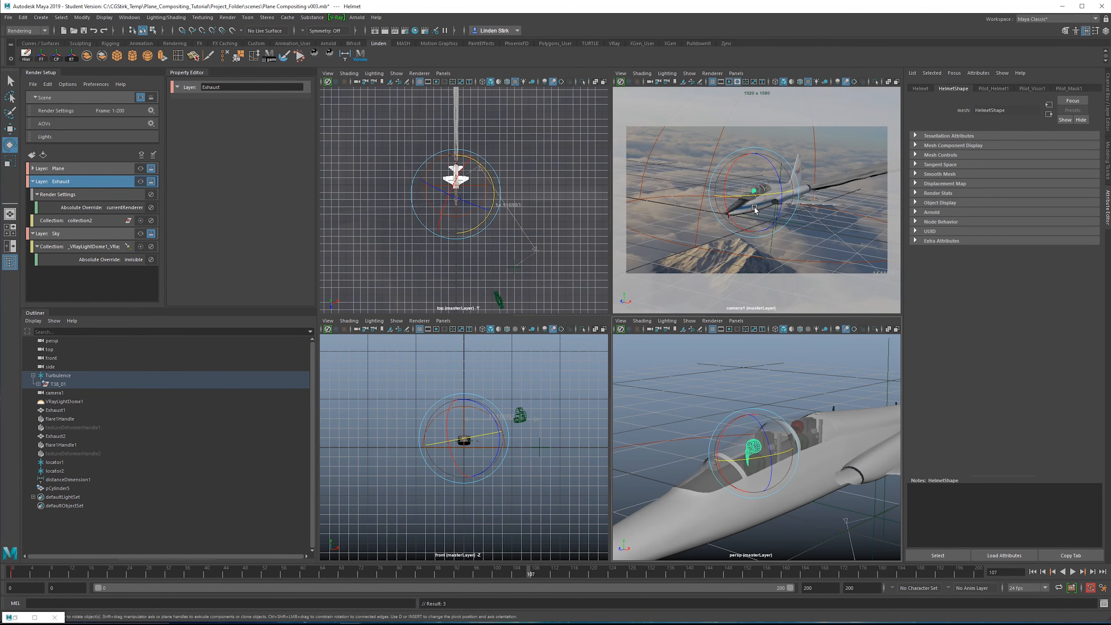
key("space")
left_click_drag(534, 574, 889, 578)
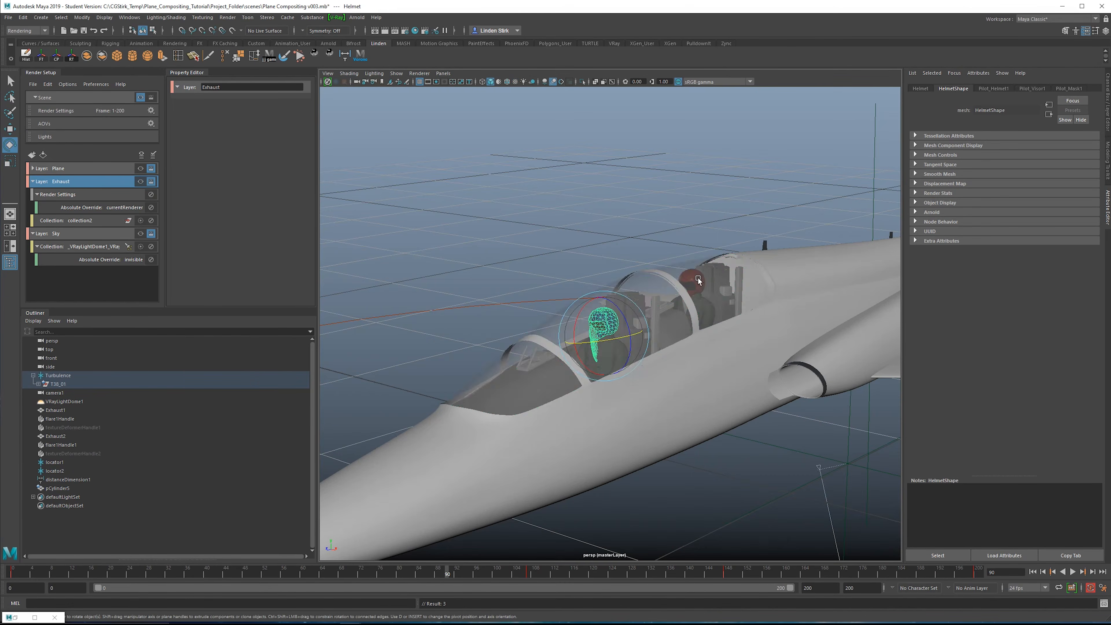
Step: Animate the rear pilot's Helmet1 turning, with rotation keys between frames 0 and 200, and play back the motion
left_click(773, 249)
scroll(774, 249, "up", 5)
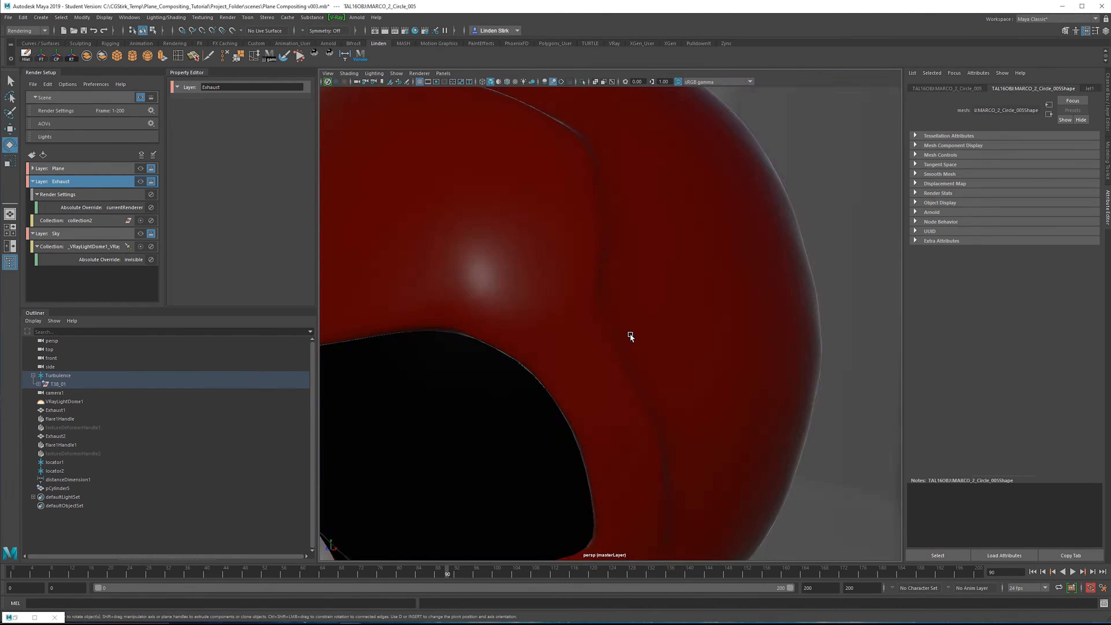
left_click(627, 332)
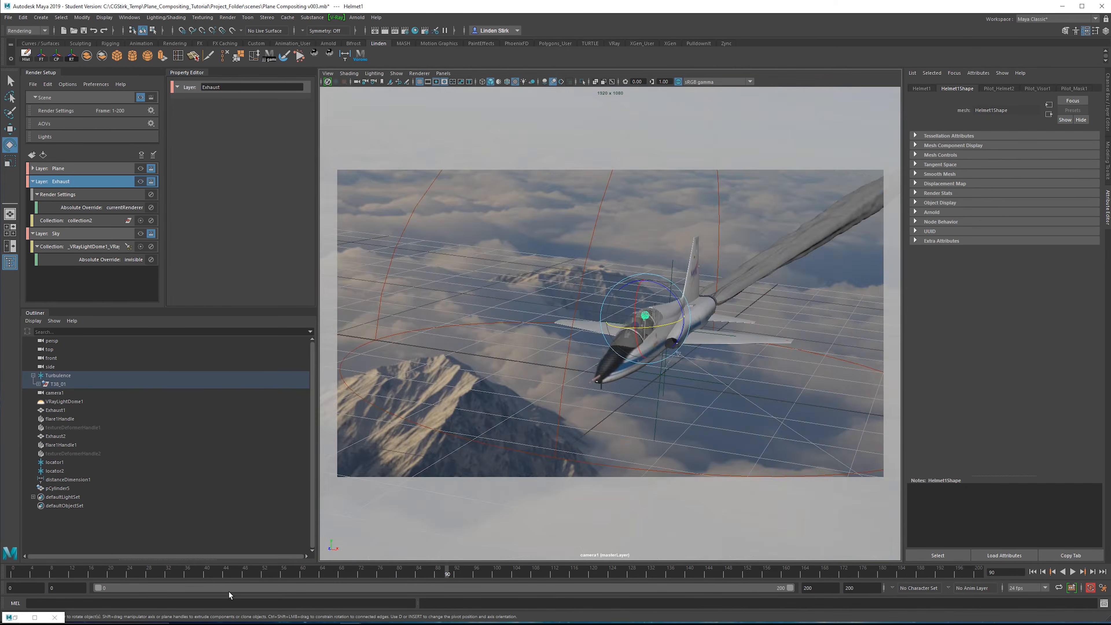
key("alt+shift+v")
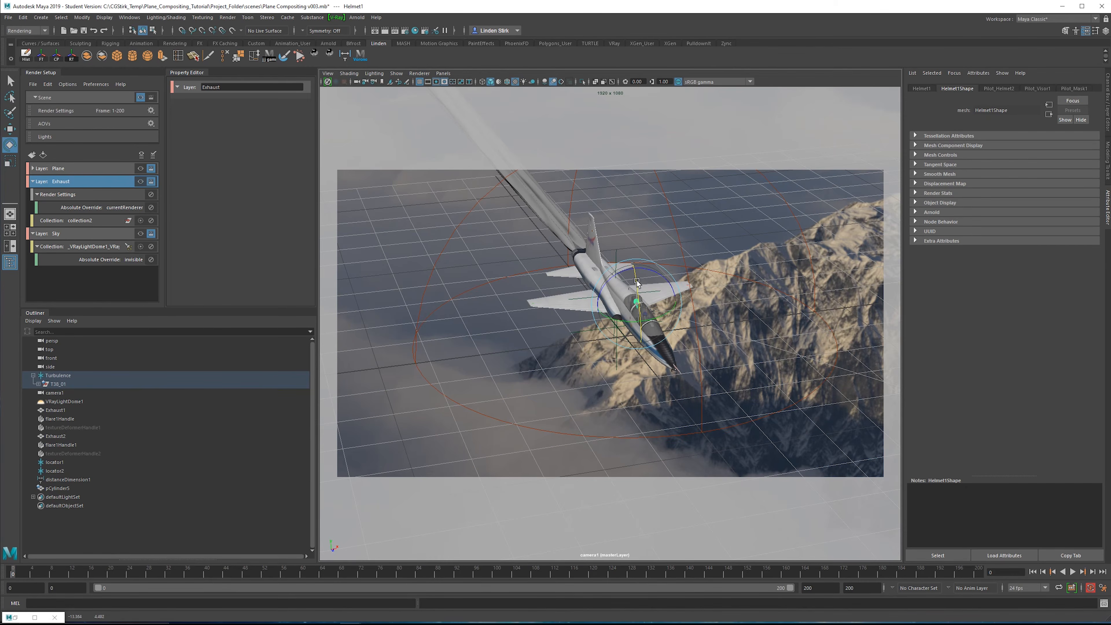
key("alt+v")
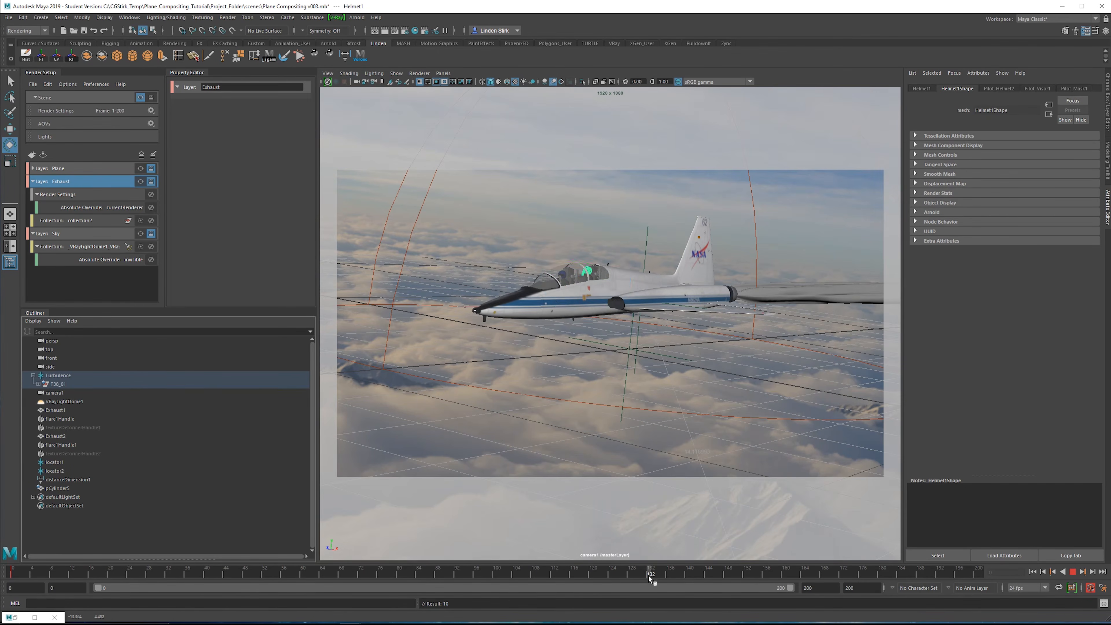
left_click(650, 577)
left_click(979, 573)
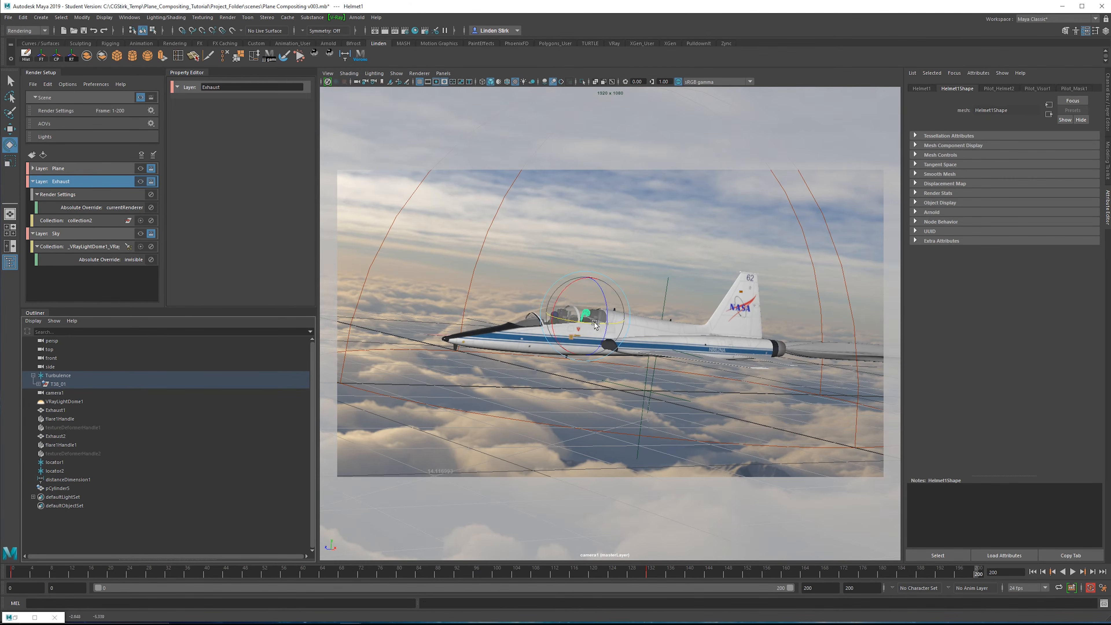
key("space")
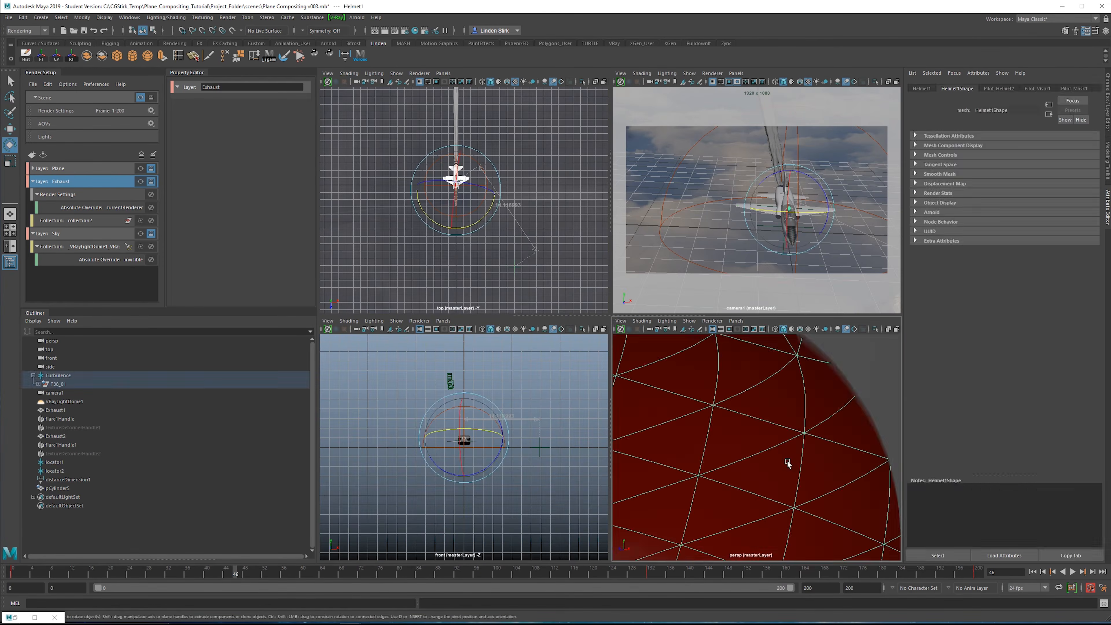
key("alt+v")
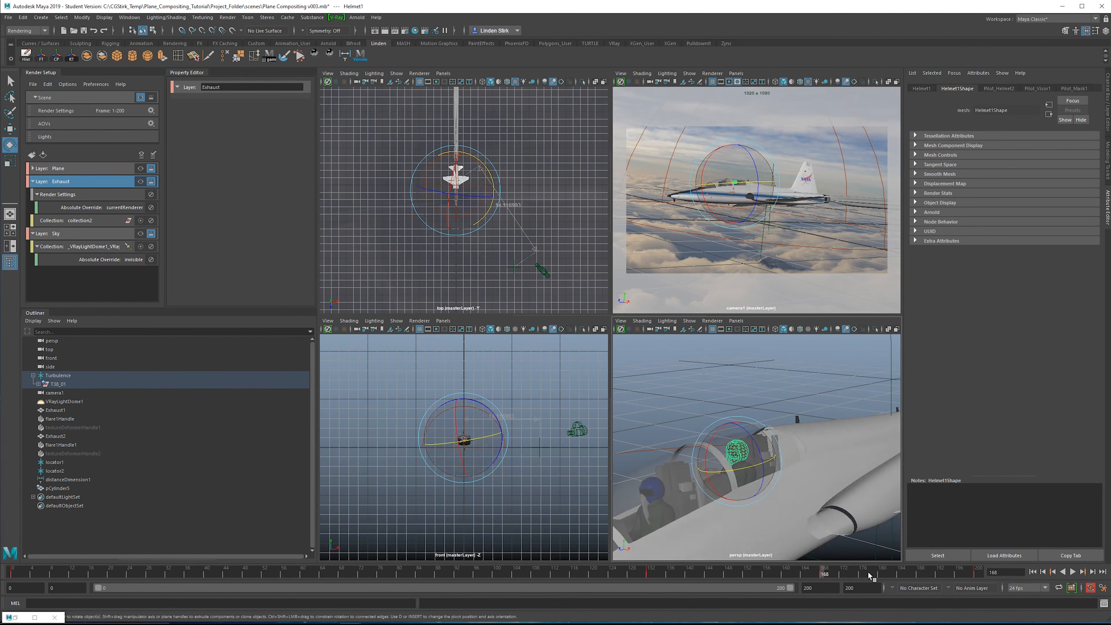
left_click_drag(770, 468, 756, 472)
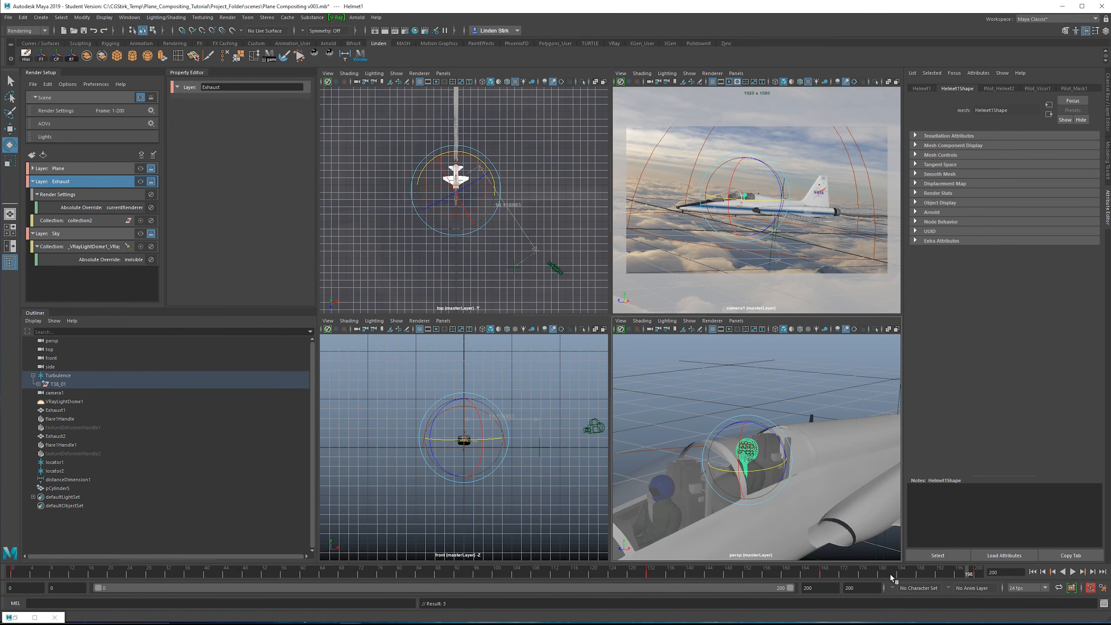
key("alt+v")
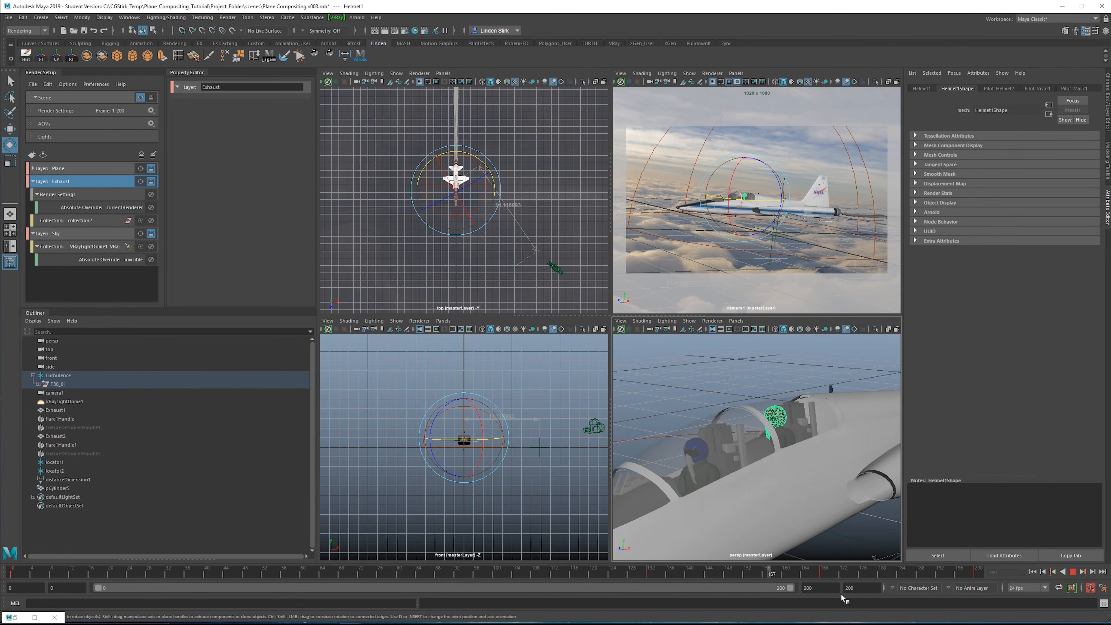
Step: Rotate the front pilot's Helmet and add a key for it at frame 47, then check the playback
left_click(756, 442)
key("alt+v")
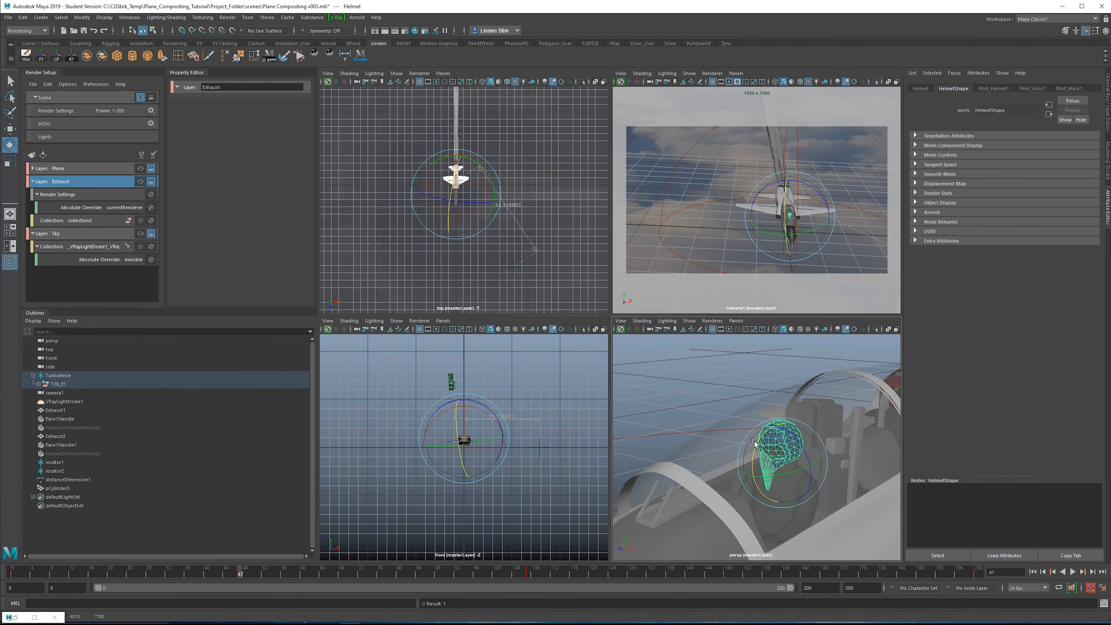
key("alt+v")
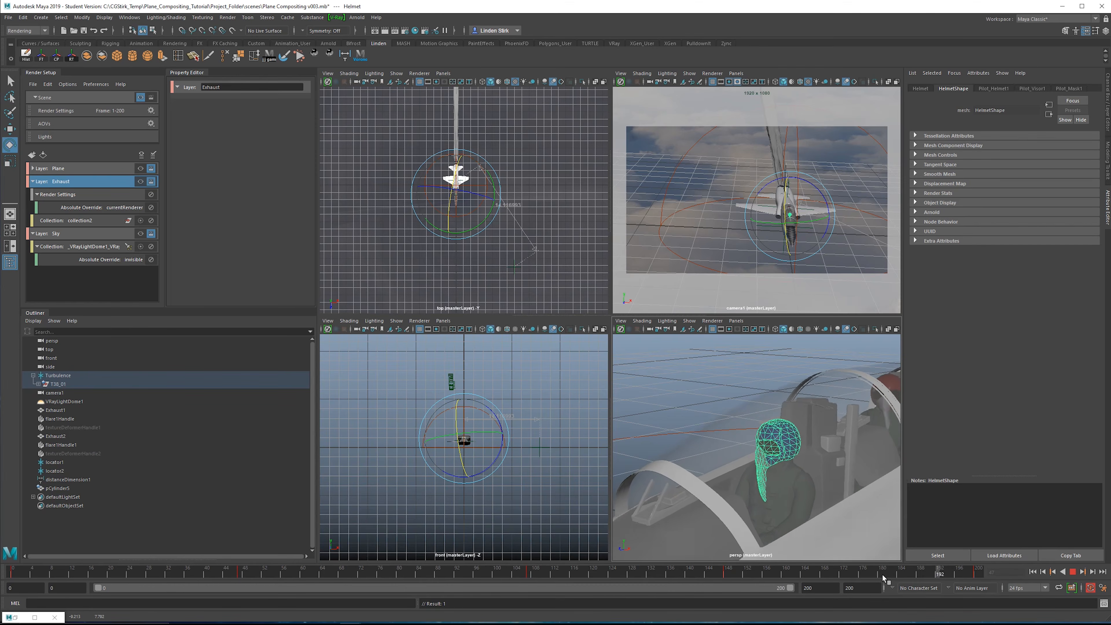
left_click(879, 574)
Step: Play the shot from the start through camera1 and stop at frame 154
left_click_drag(891, 573, 13, 569)
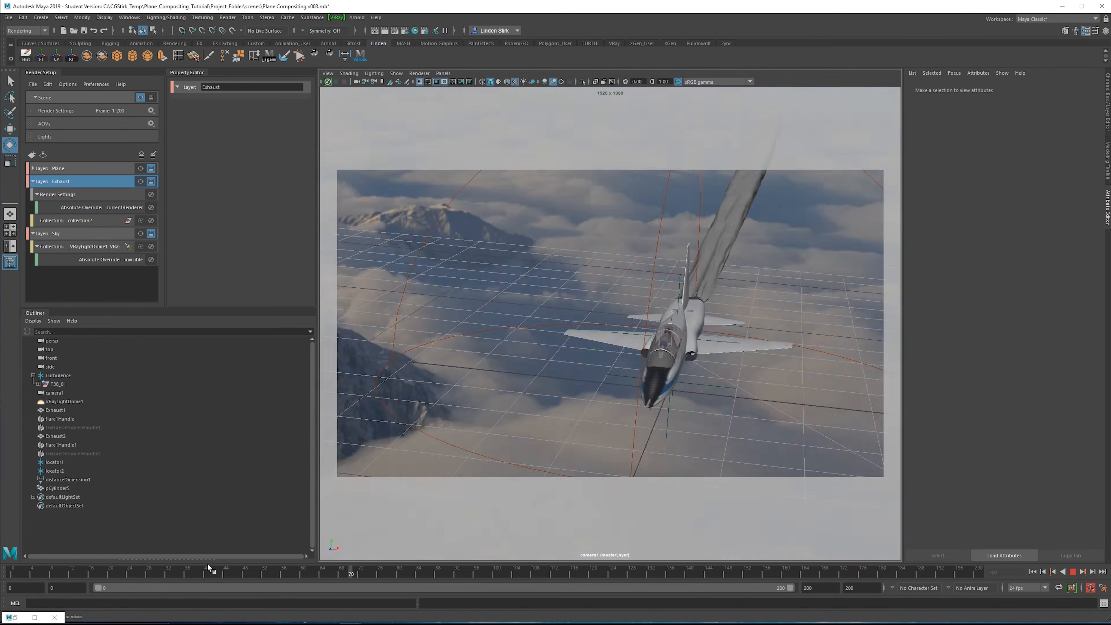
key("alt+v")
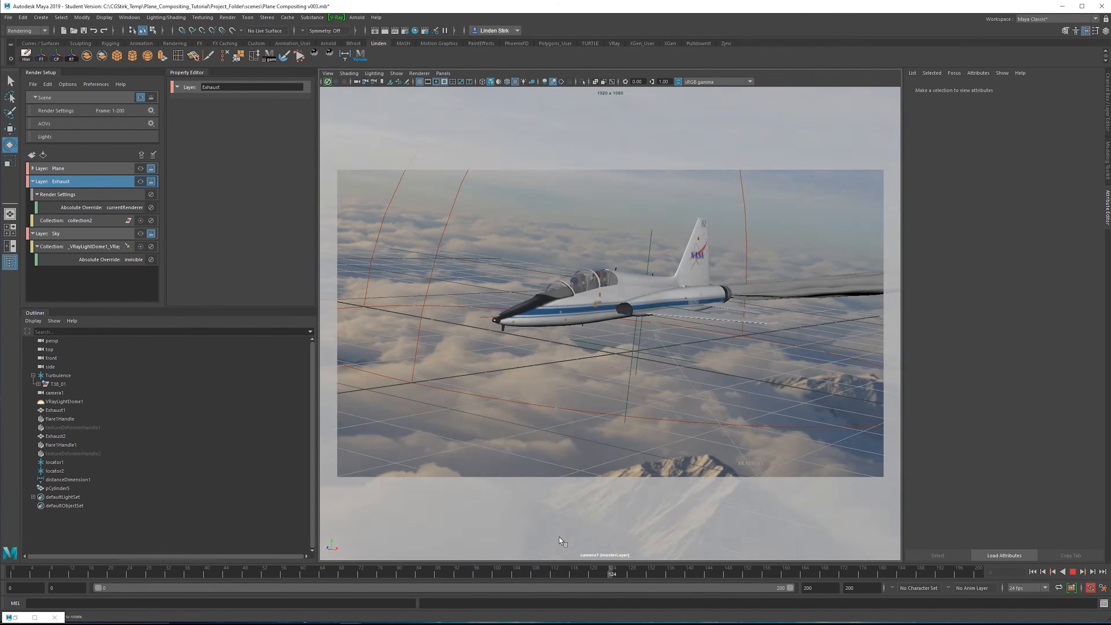
key("alt+v")
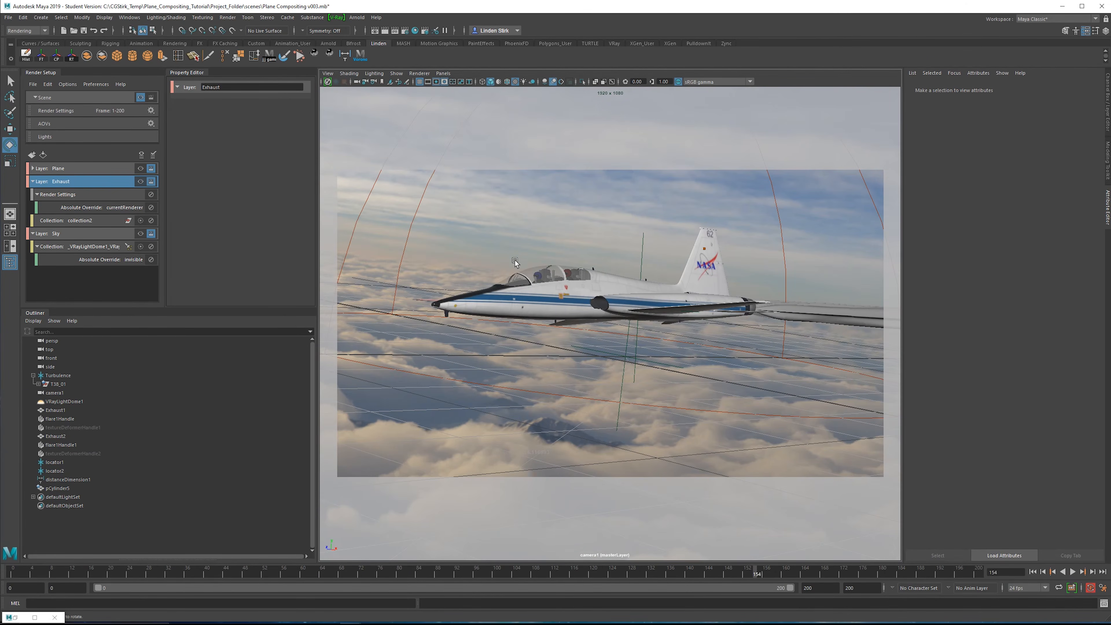
Step: Select the canopy glass, show its Canopy_Glass1 material, and render frame 154 to inspect the cockpit up close
left_click(538, 287)
left_click(1086, 88)
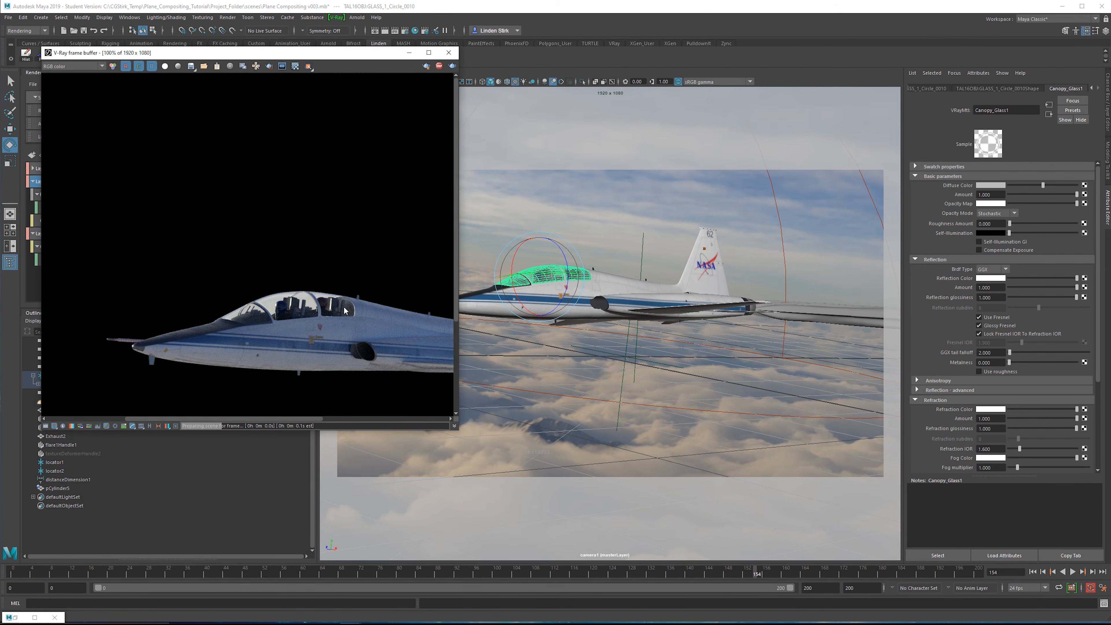
middle_click_drag(330, 294, 299, 278)
scroll(299, 277, "up", 6)
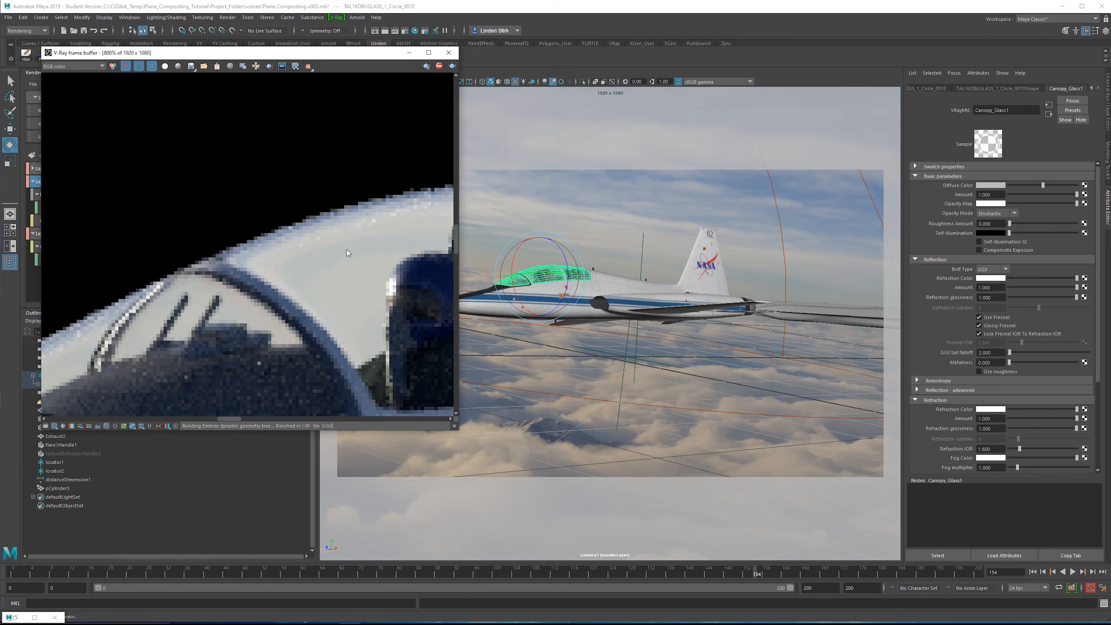
scroll(232, 279, "down", 4)
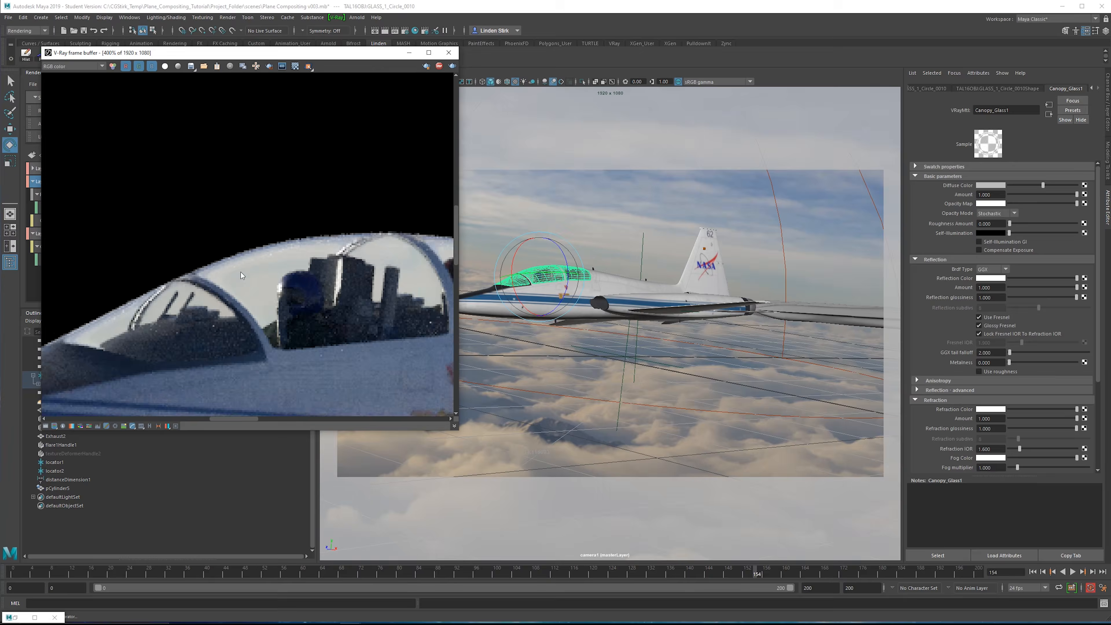
scroll(284, 223, "down", 3)
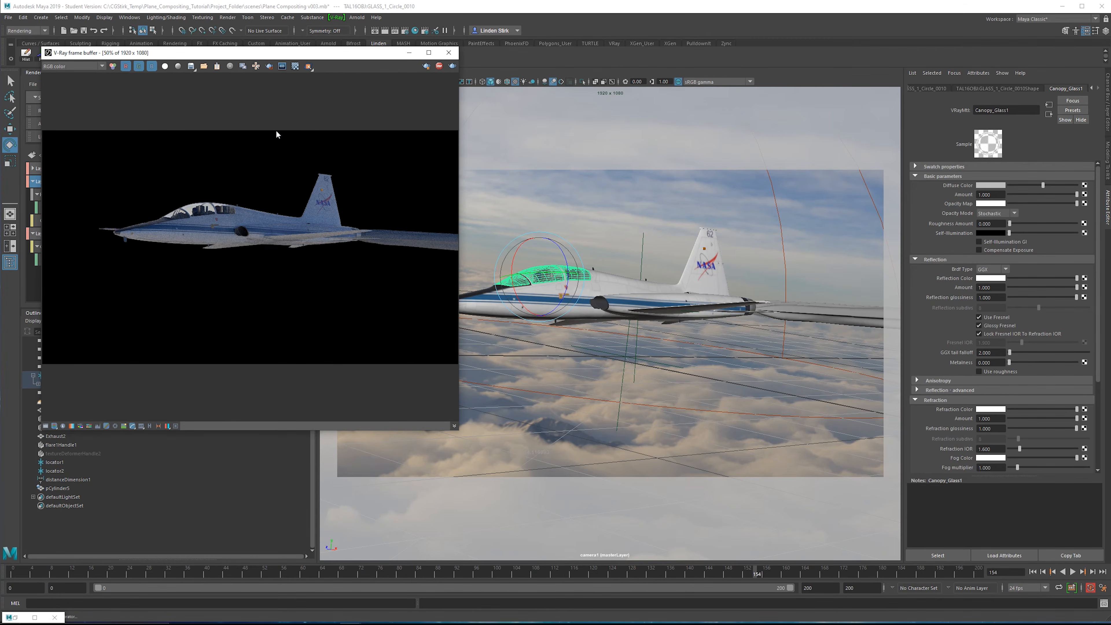
Step: Restrict the V-Ray render to a region around the cockpit and examine the canopy glass and pilots
left_click(269, 66)
left_click_drag(148, 182, 262, 240)
scroll(188, 204, "up", 2)
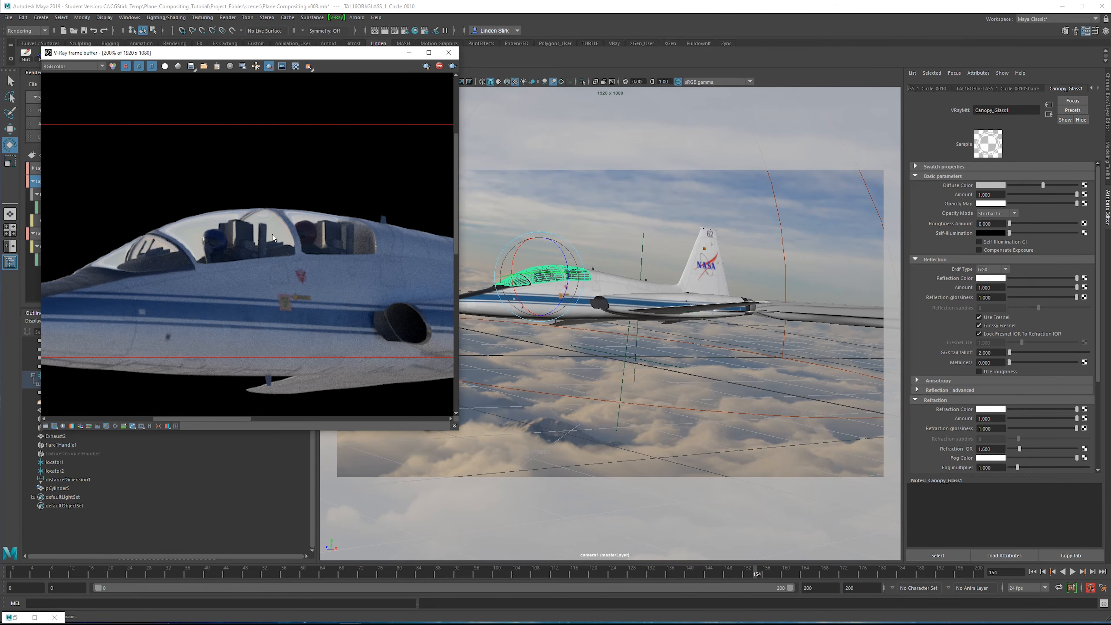
scroll(235, 263, "up", 1)
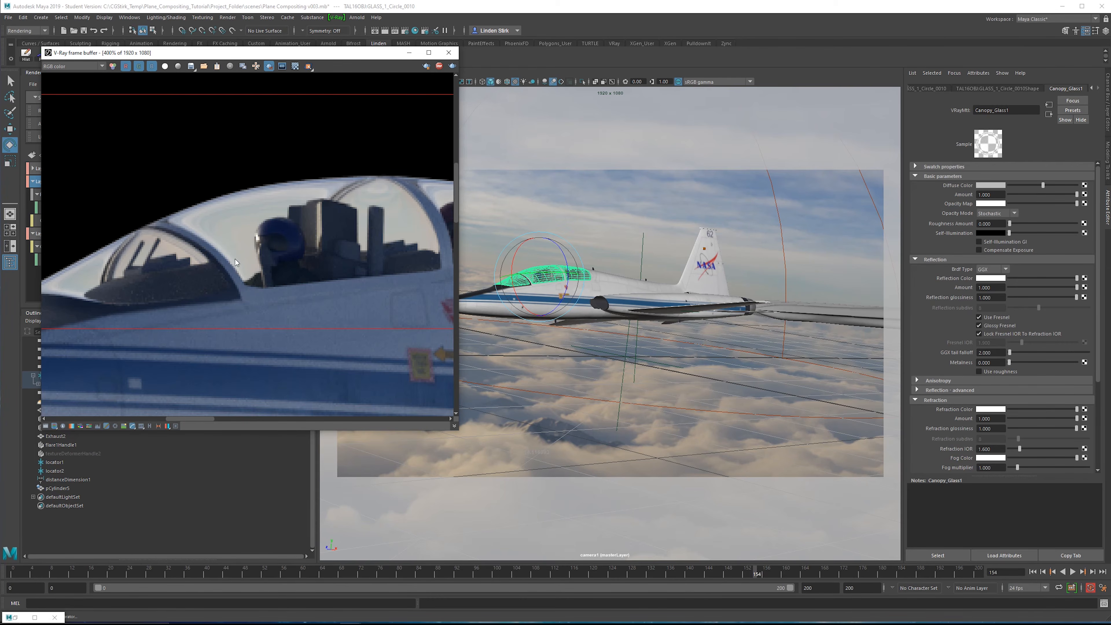
Step: Set the Refraction IOR of the Canopy_Glass1 material to 1.2
left_click_drag(998, 449, 925, 456)
type("1.2")
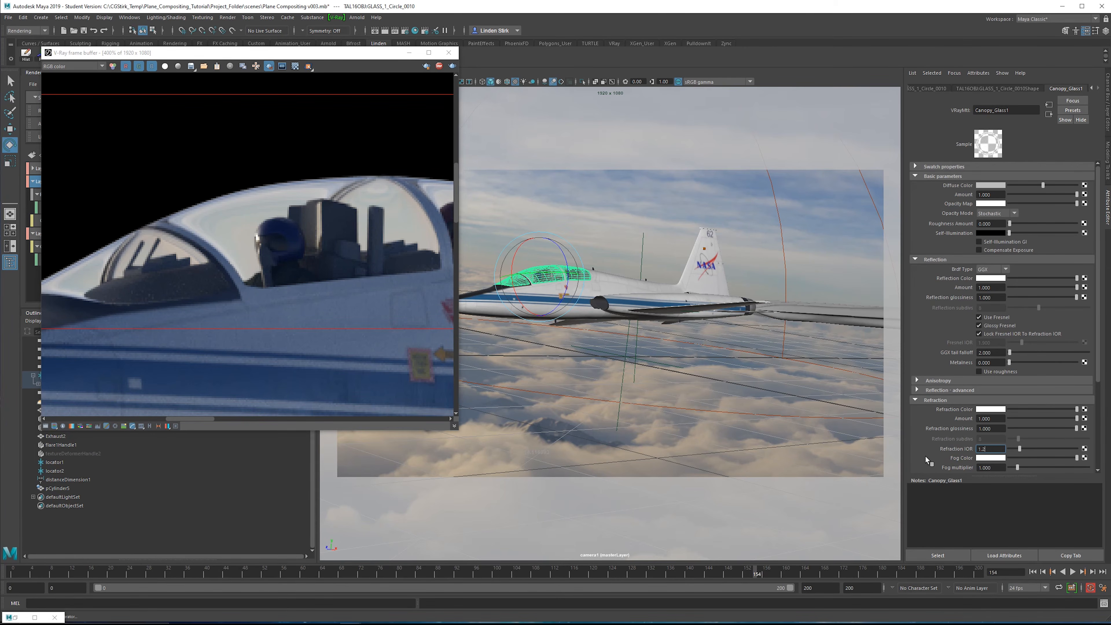
key("Return")
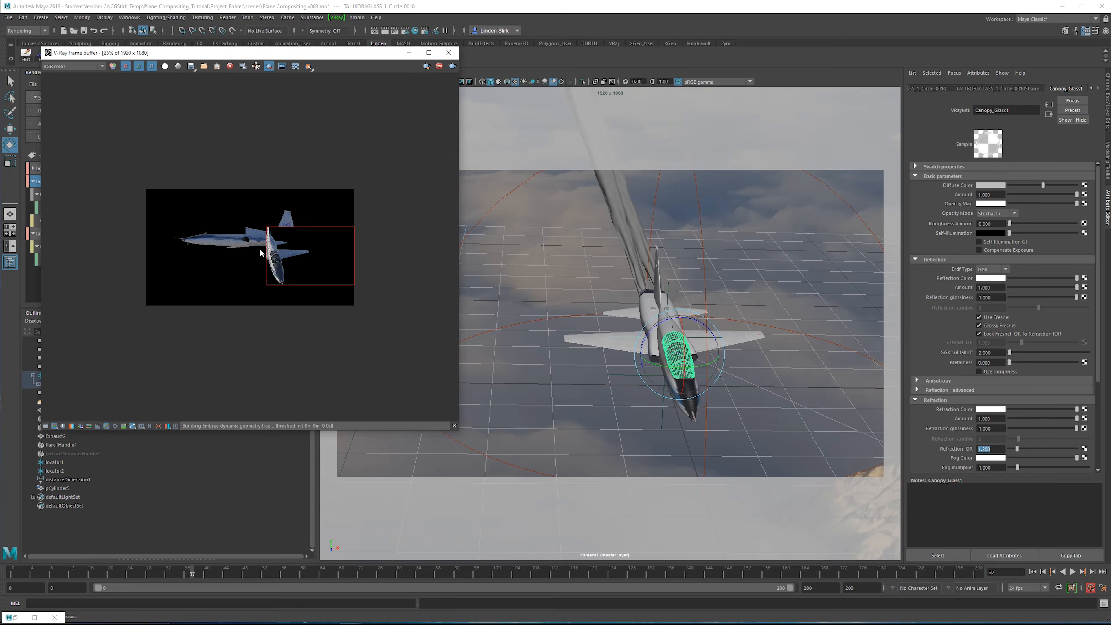
Step: Inspect the canopy and the whole plane in the frame 37 render, then close the V-Ray frame buffer
scroll(302, 269, "up", 1)
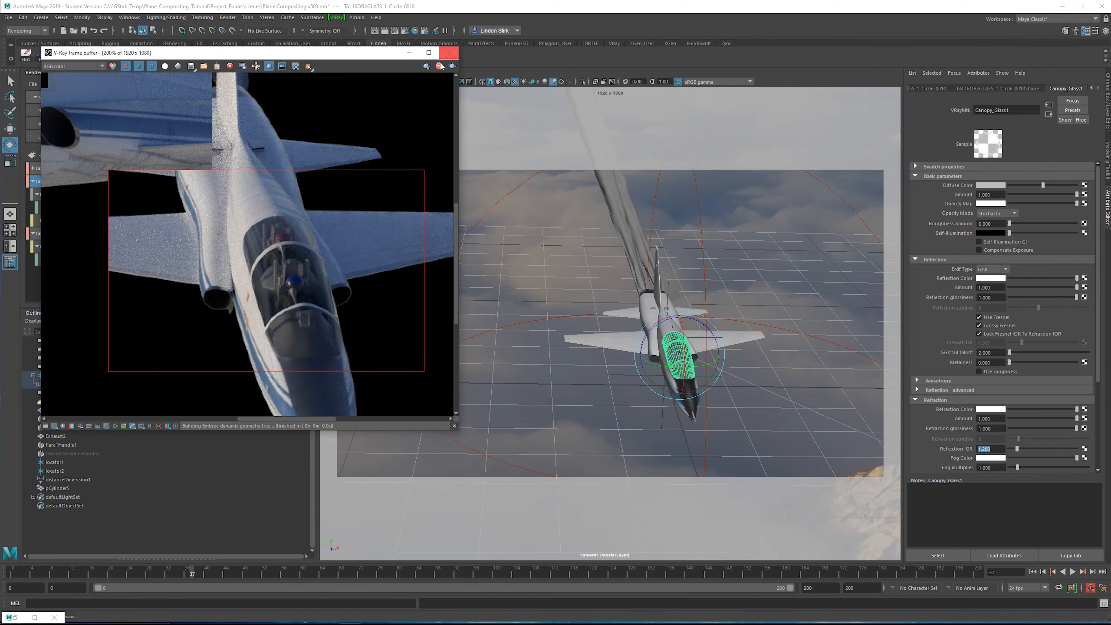
scroll(317, 198, "down", 2)
scroll(318, 197, "up", 1)
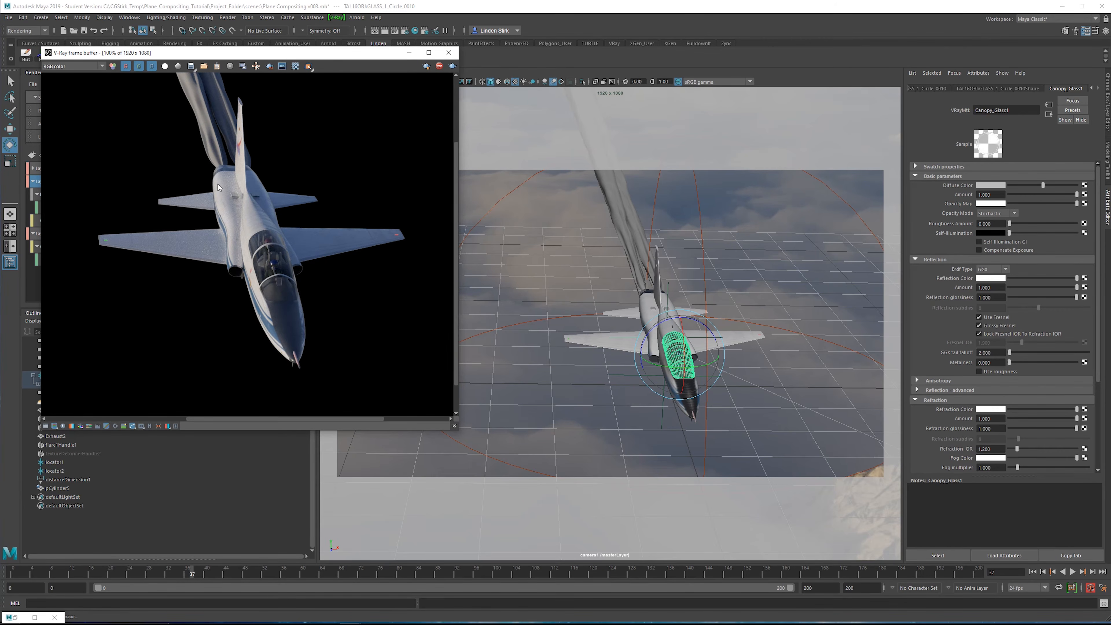
middle_click_drag(92, 218, 163, 284)
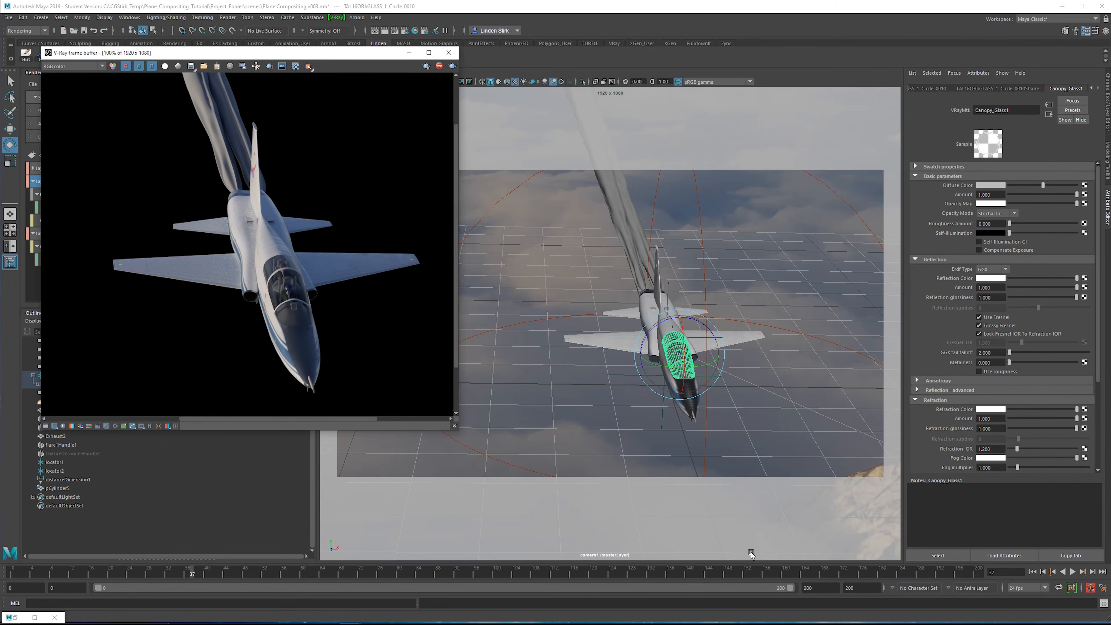
left_click(448, 53)
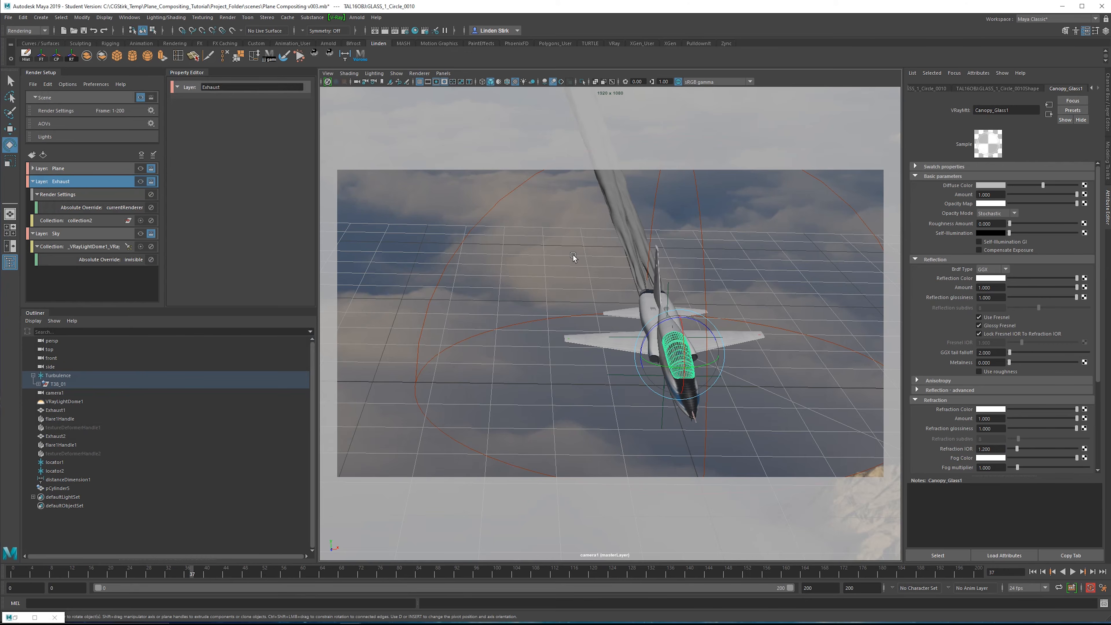
Step: Create a directional light in the scene
left_click(43, 20)
left_click(42, 19)
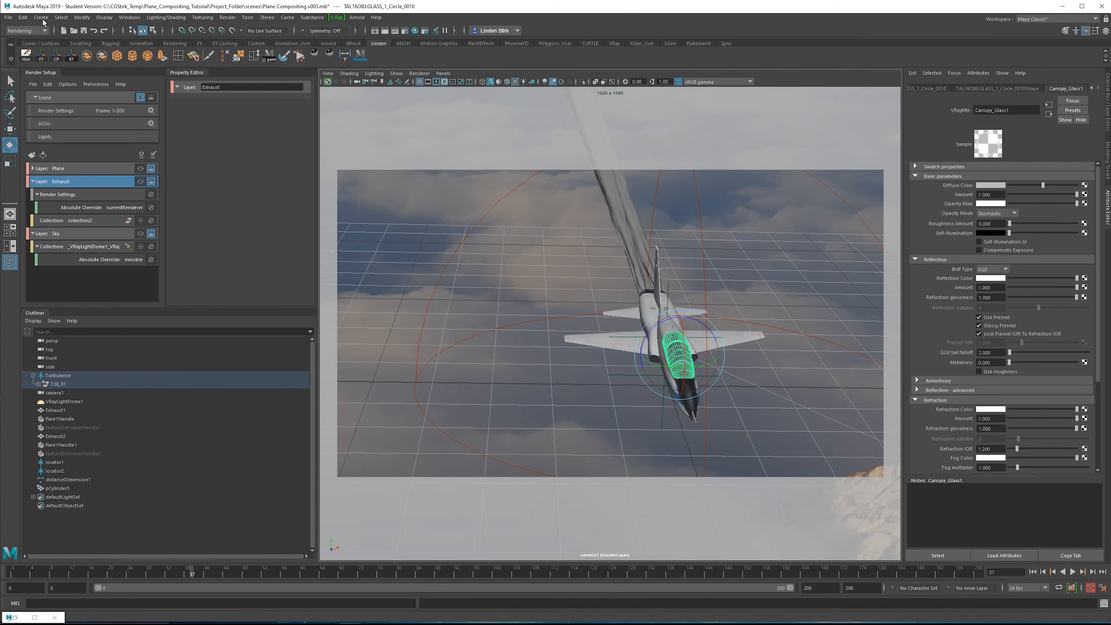
left_click(41, 20)
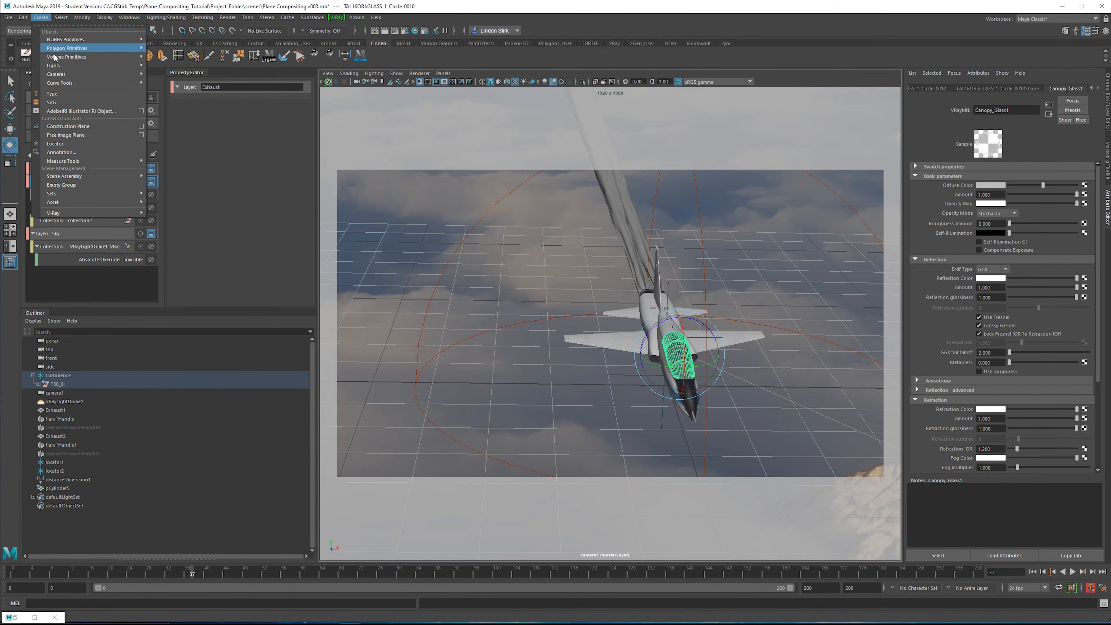
mouse_move(101, 65)
left_click(175, 82)
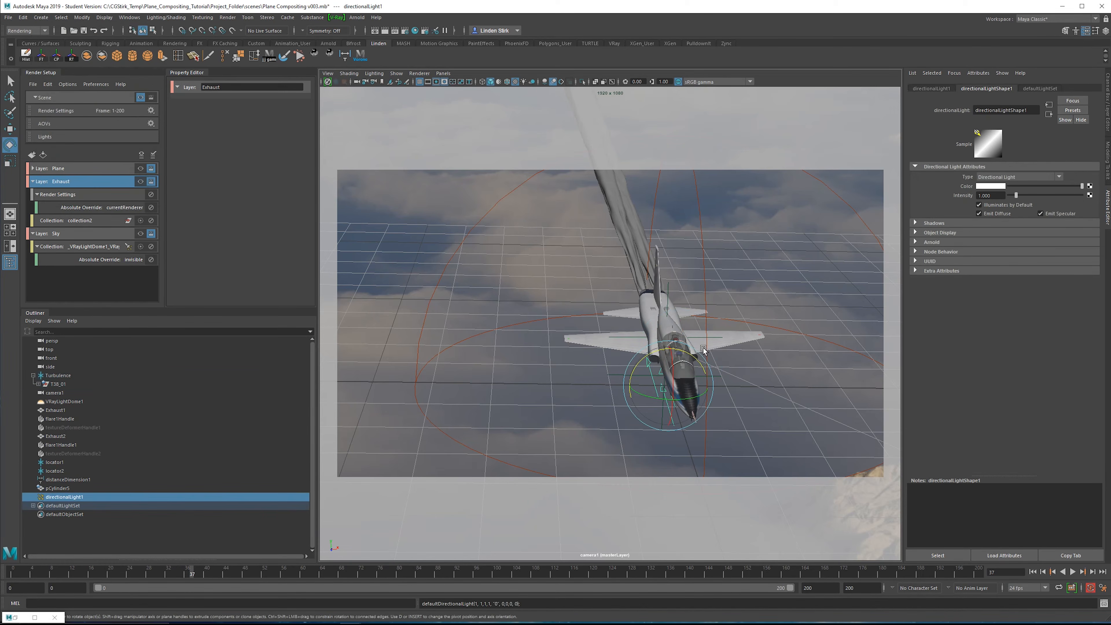
Step: Rotate the directional light to shine sideways toward the plane and move it away to the plane's side
left_click_drag(674, 396, 638, 392)
key("w")
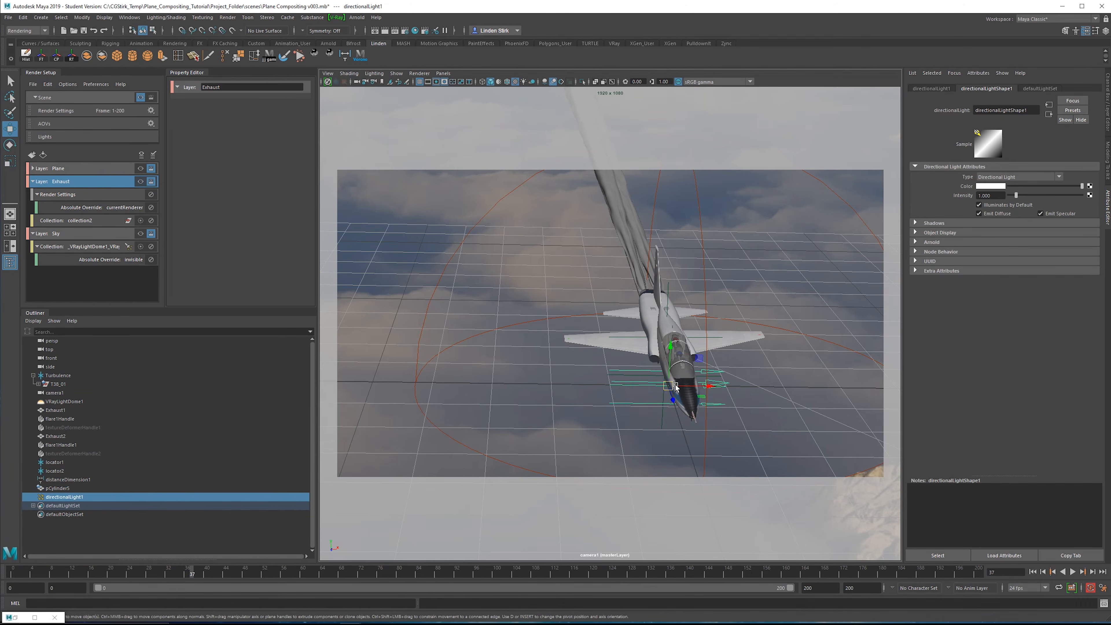
left_click_drag(711, 387, 511, 370)
key("e")
Step: Render the plane with the directional light and fine-tune the light's rotation while checking the result
left_click(395, 31)
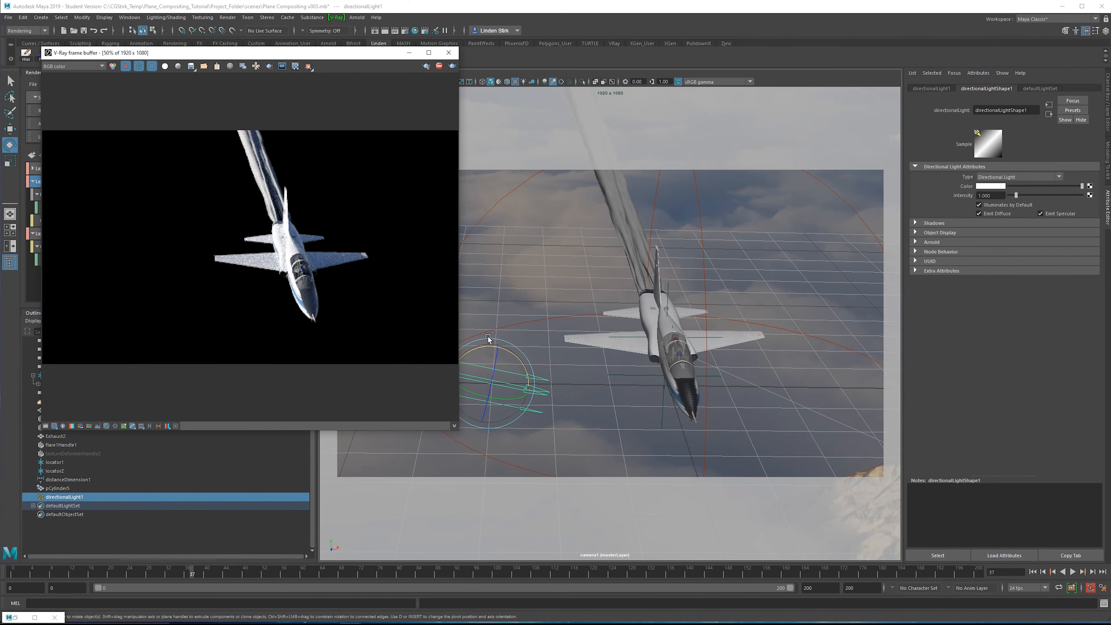
left_click_drag(516, 357, 514, 353)
scroll(340, 273, "up", 1)
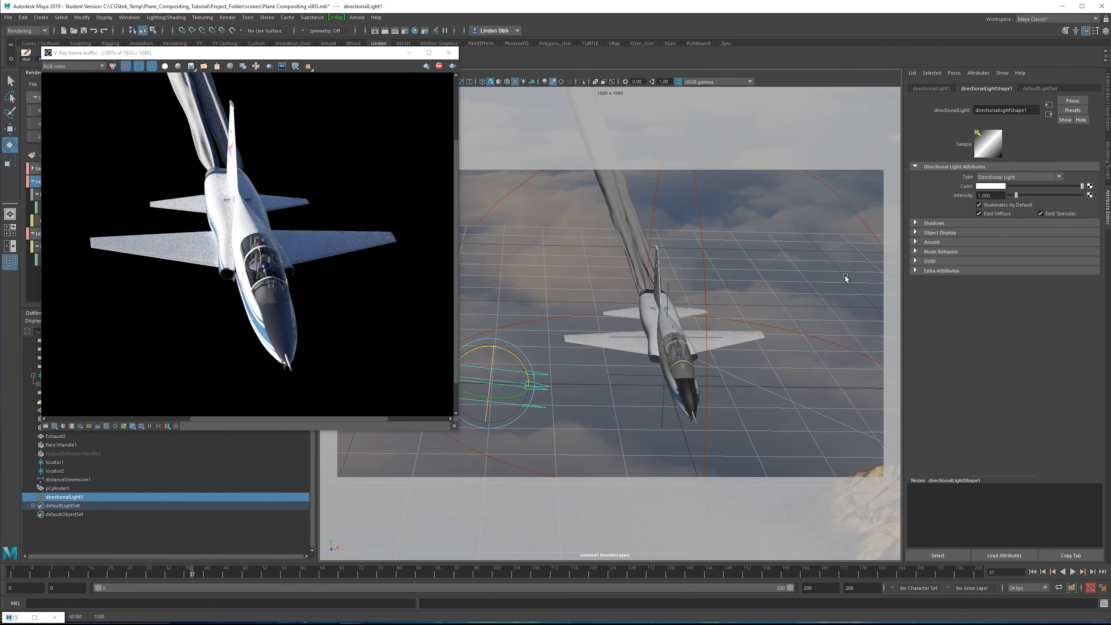
Step: Set the directional light's Intensity to 0.5 and turn off Illuminates by Default
left_click_drag(997, 197, 950, 195)
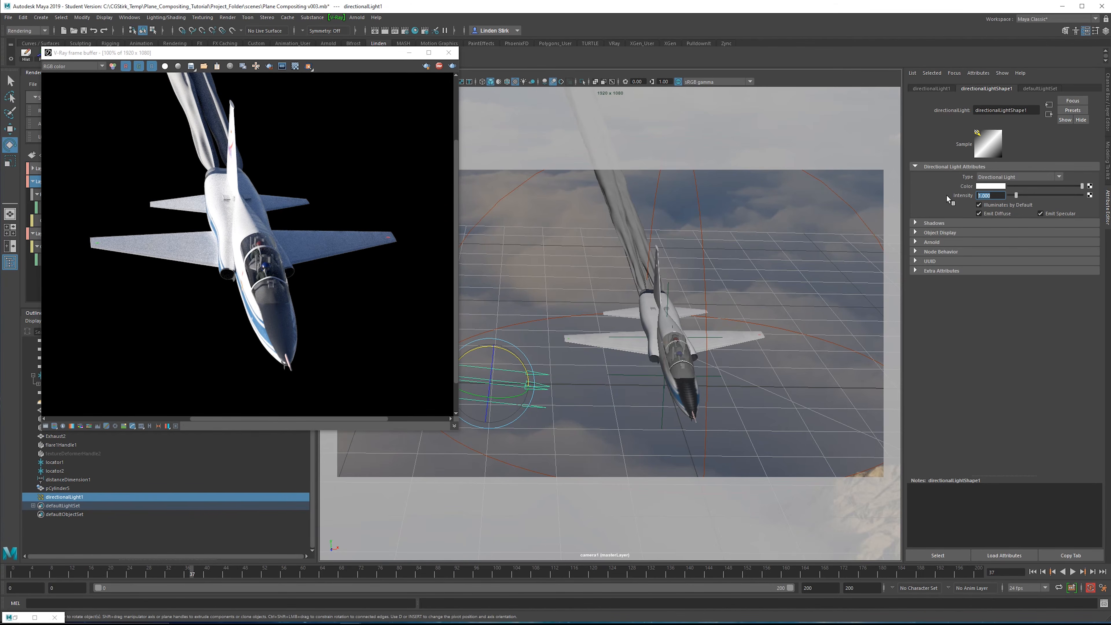
type("0.5")
key("Return")
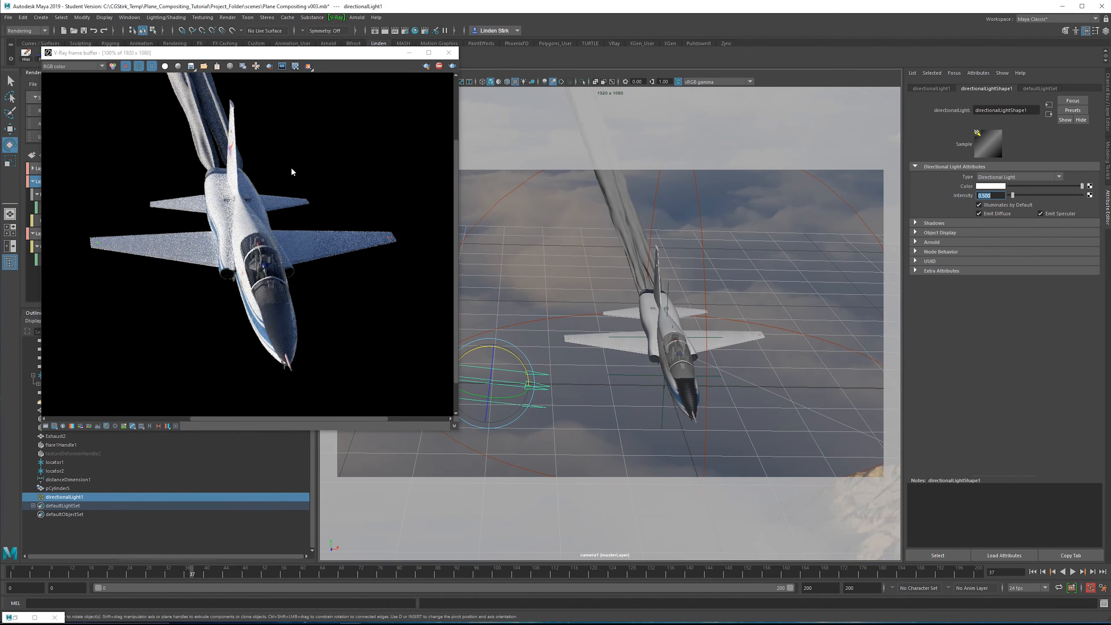
left_click(997, 205)
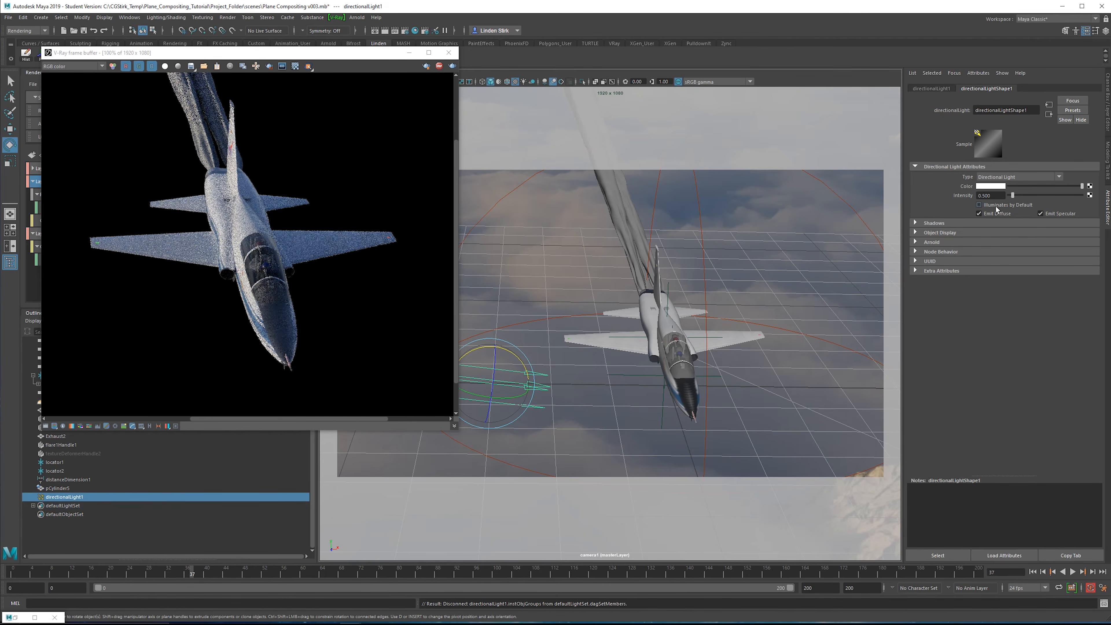
Step: Turn Illuminates by Default back on for the directional light
left_click(997, 207)
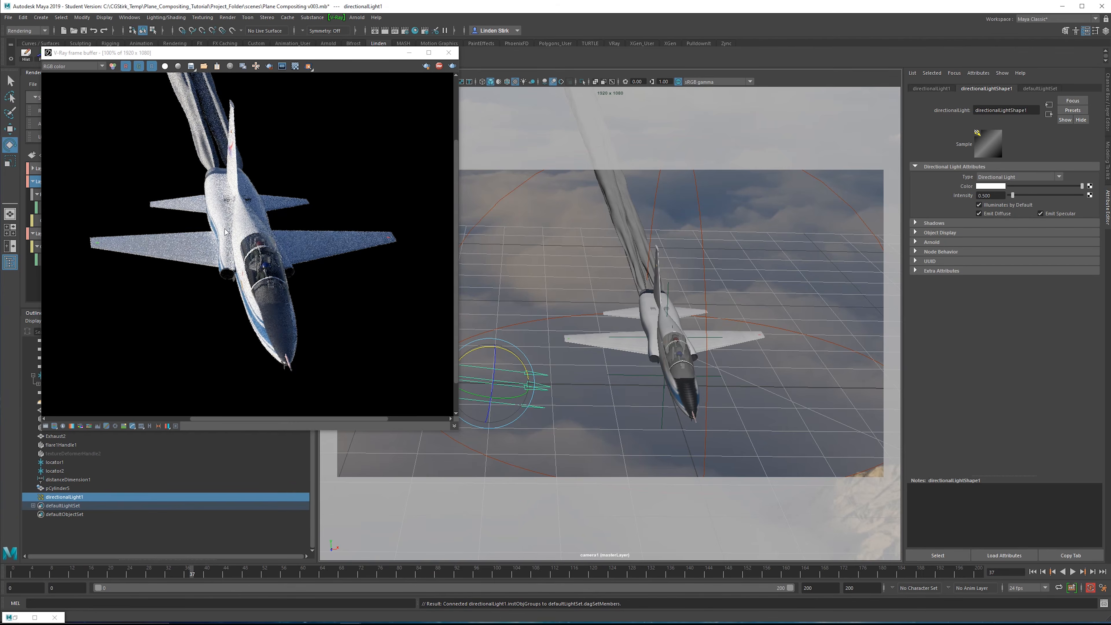
scroll(225, 231, "down", 1)
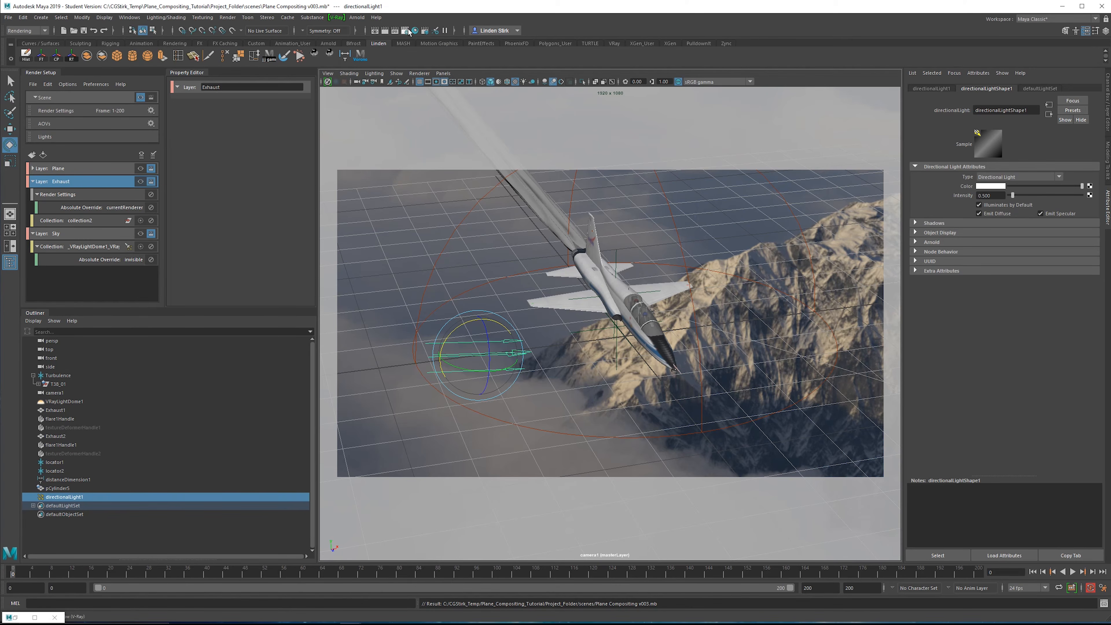
Step: Set the render settings' version label to v003, review the V-Ray sampler settings, and toggle the Plane layer's renderable state
left_click(406, 30)
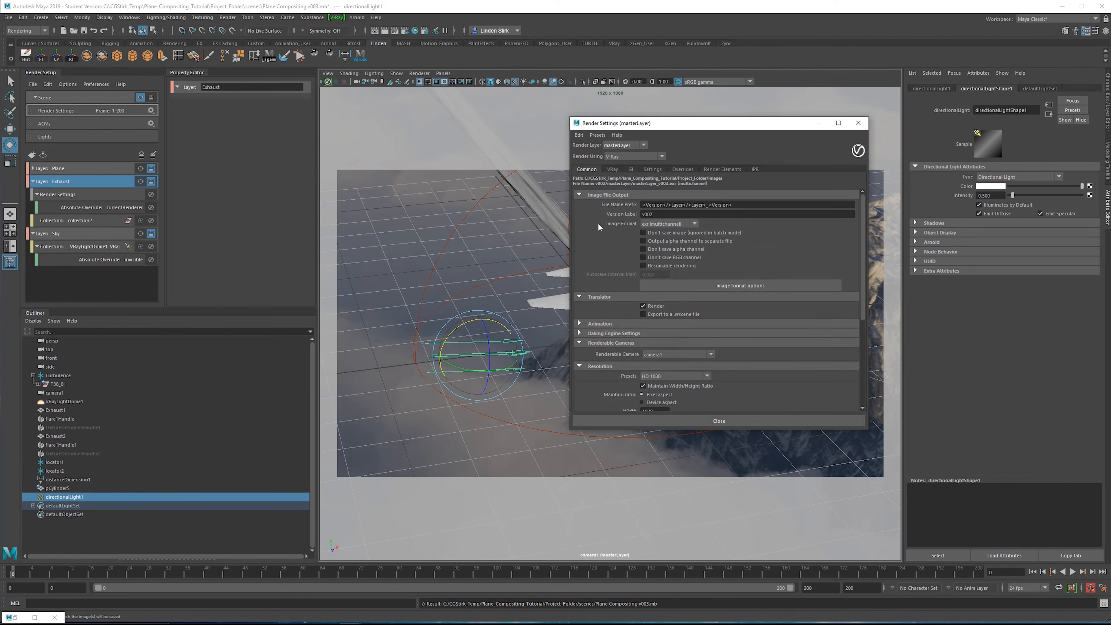
left_click(656, 214)
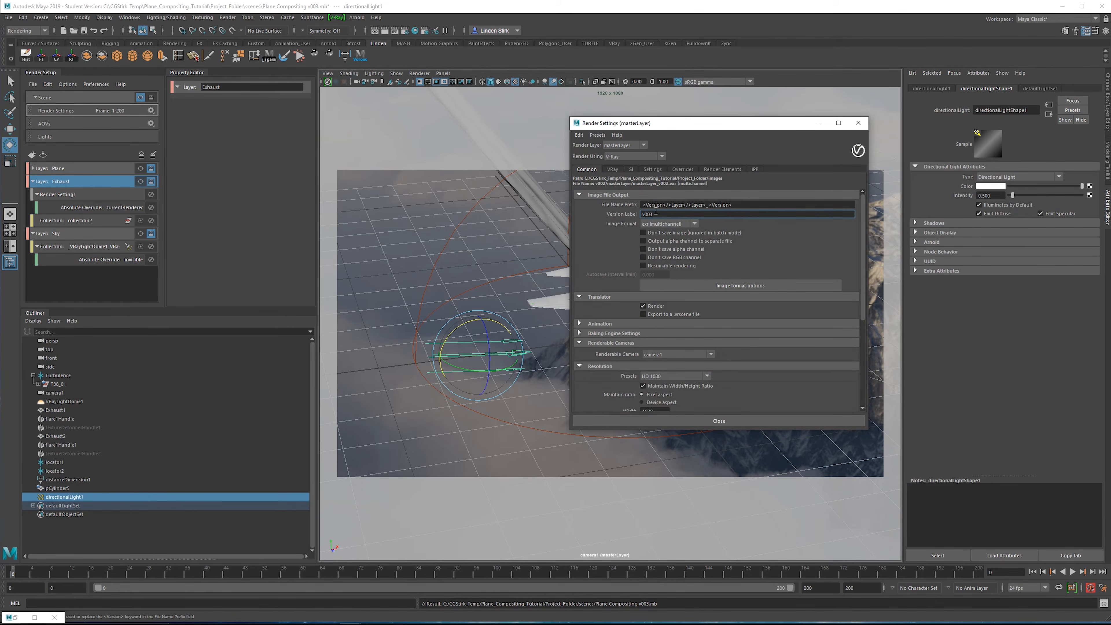
left_click(613, 169)
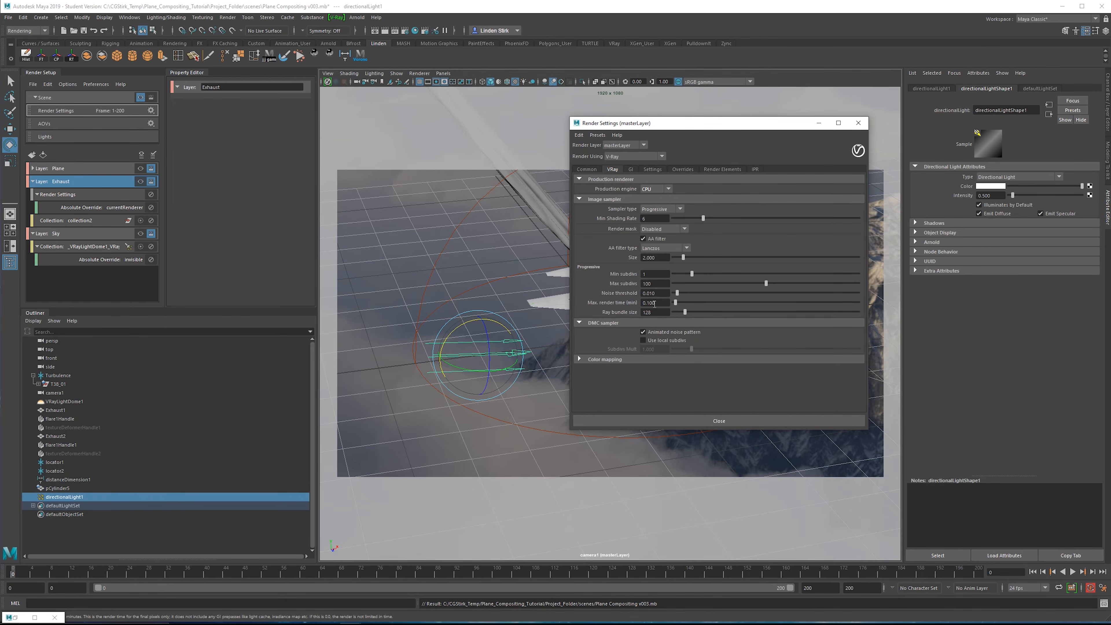
left_click(858, 123)
left_click(151, 168)
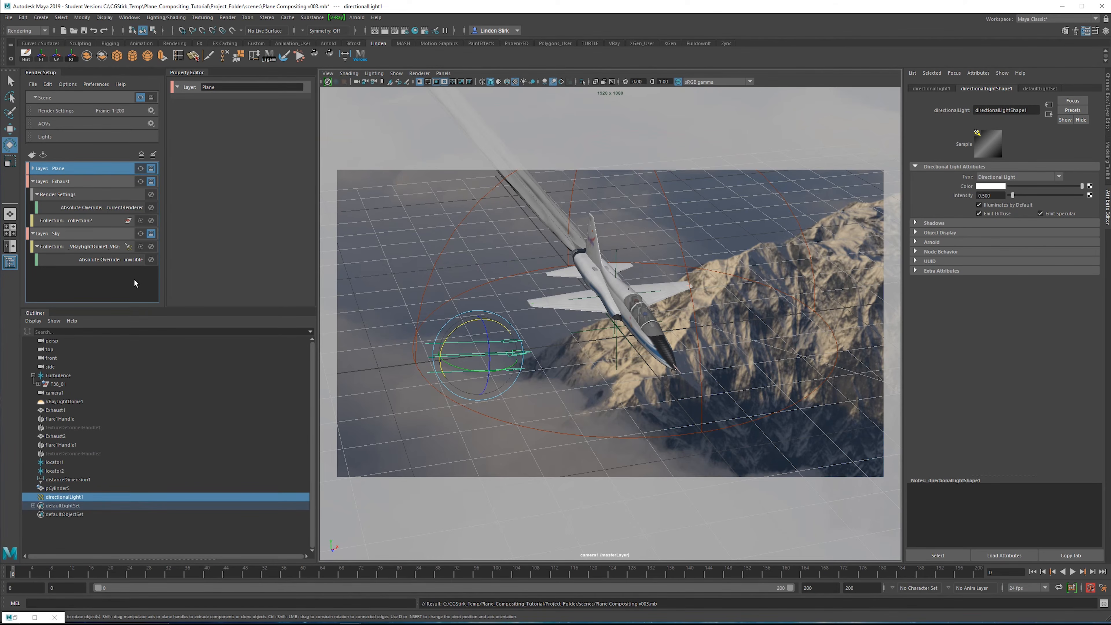
Step: Switch to After Effects, add an adjustment layer named Color Correction above all layers, and clear the effects search
key("alt+Tab")
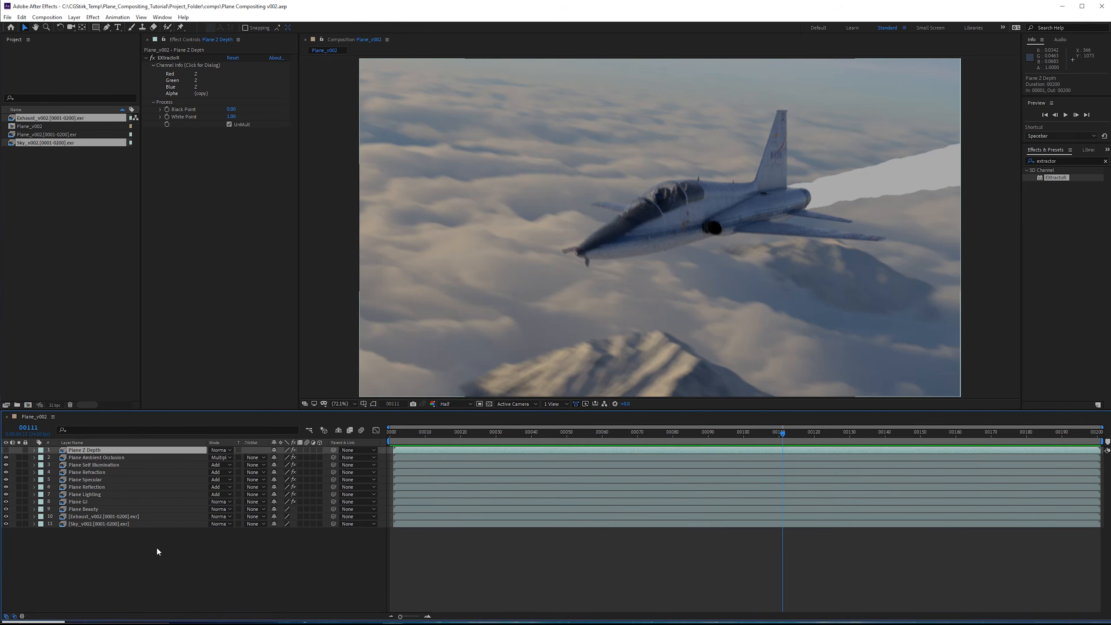
right_click(198, 558)
mouse_move(263, 456)
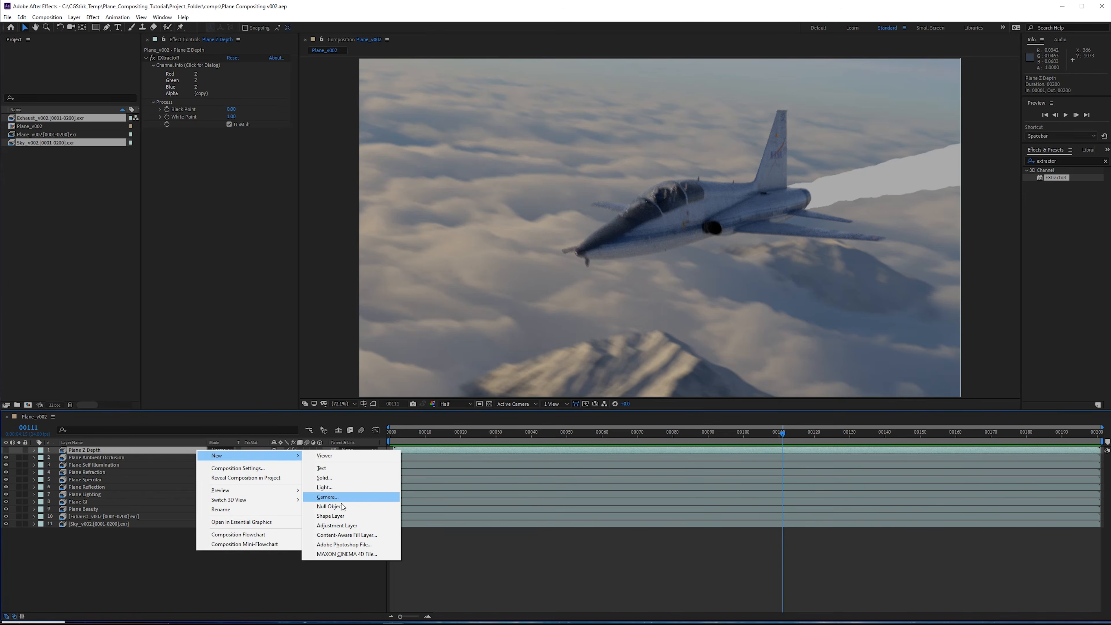
left_click(345, 525)
key("Return")
type("Color Correction")
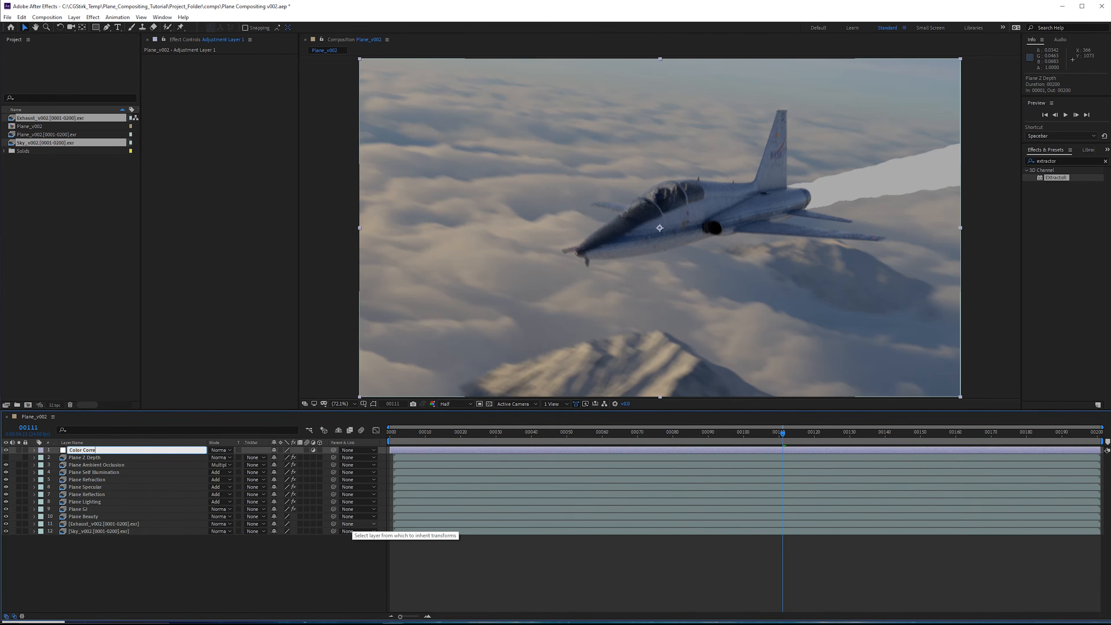
key("Return")
left_click(1106, 161)
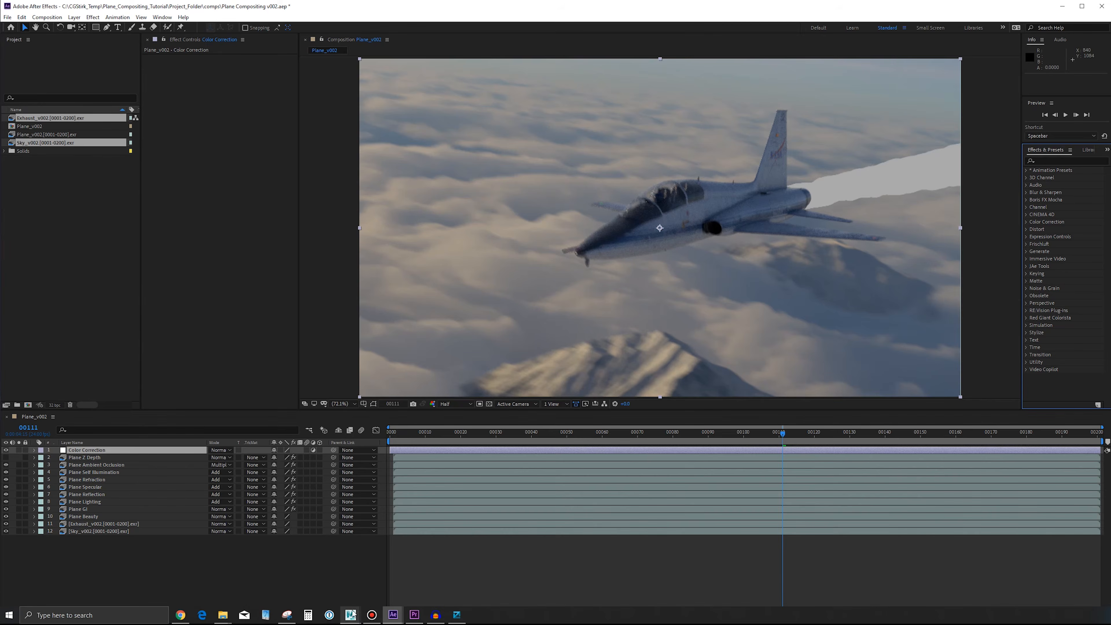
Step: Switch to Maya, play the animation to about frame 162, and render a side view of the plane
left_click(350, 615)
key("alt+v")
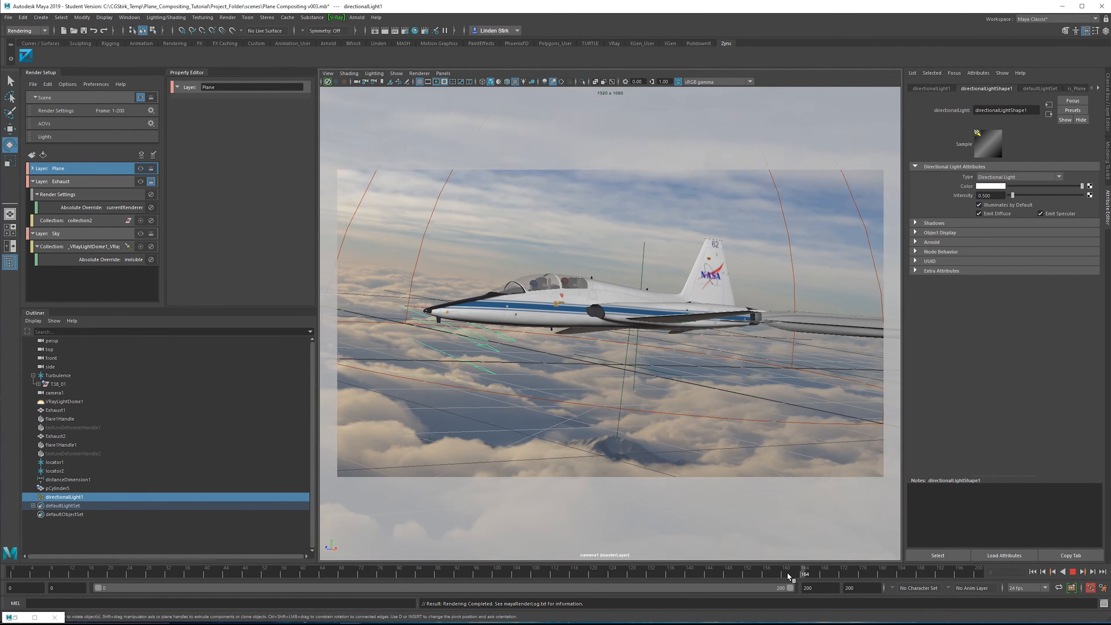
key("alt+v")
left_click(385, 31)
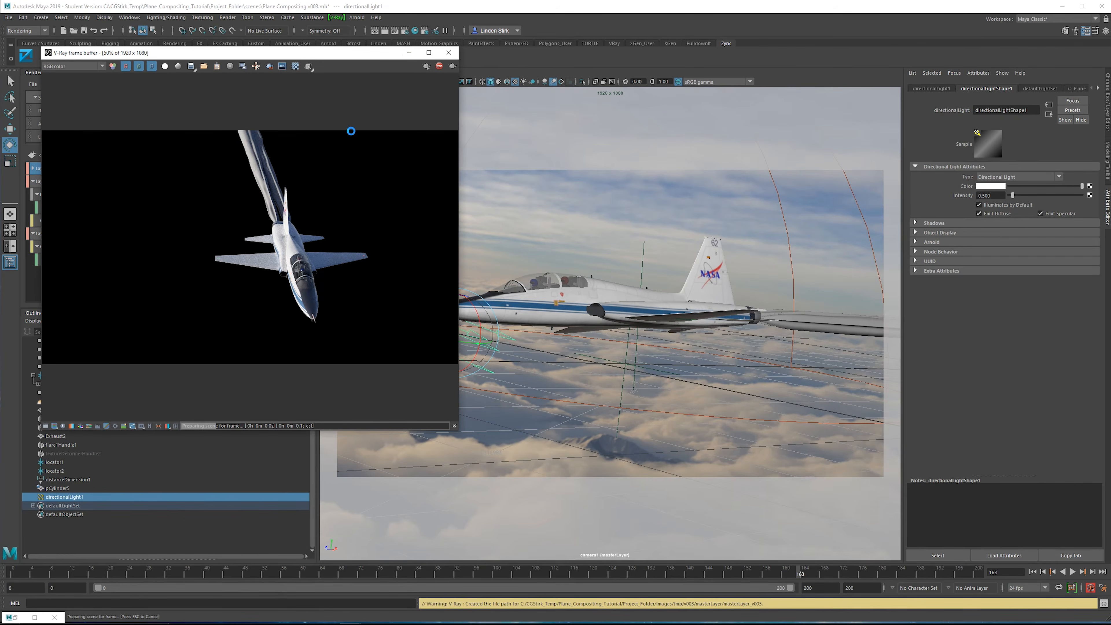
Step: Show the color corrections in the V-Ray frame buffer and enable the Curve correction
left_click(427, 66)
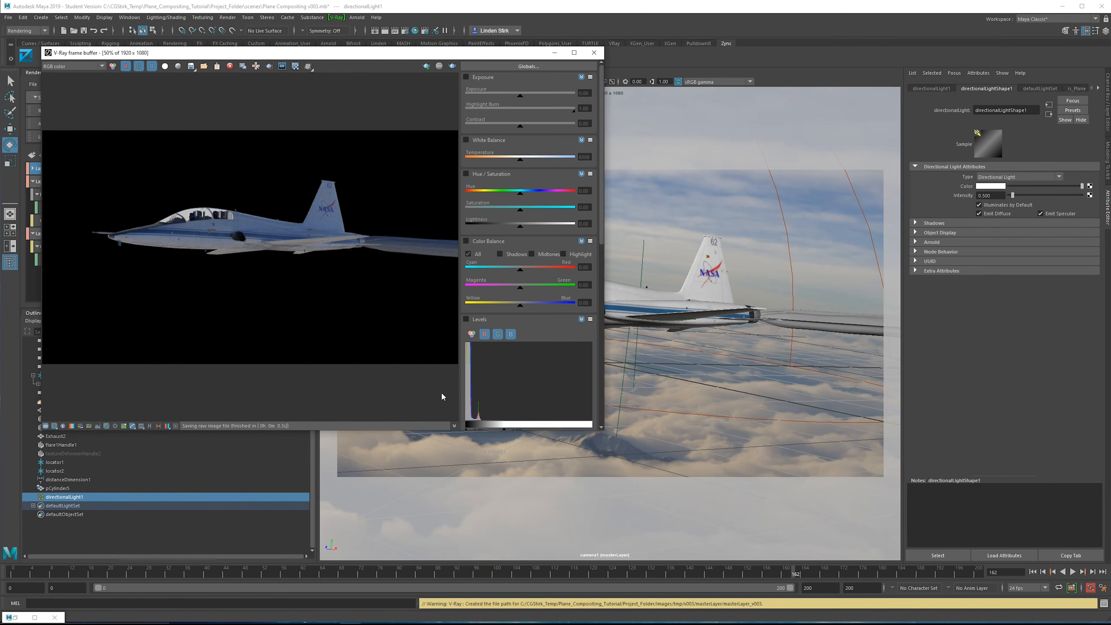
scroll(511, 248, "down", 5)
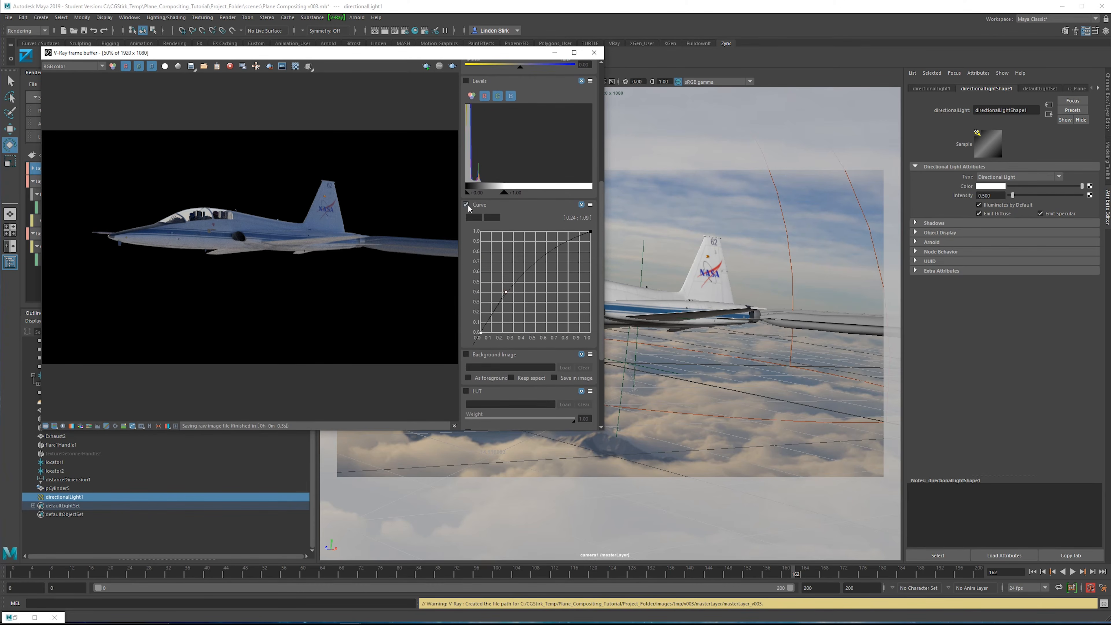
left_click(466, 204)
left_click_drag(600, 213, 601, 84)
Step: Enable White Balance, set its Temperature to 8755, and inspect the rendered plane up close
left_click(466, 140)
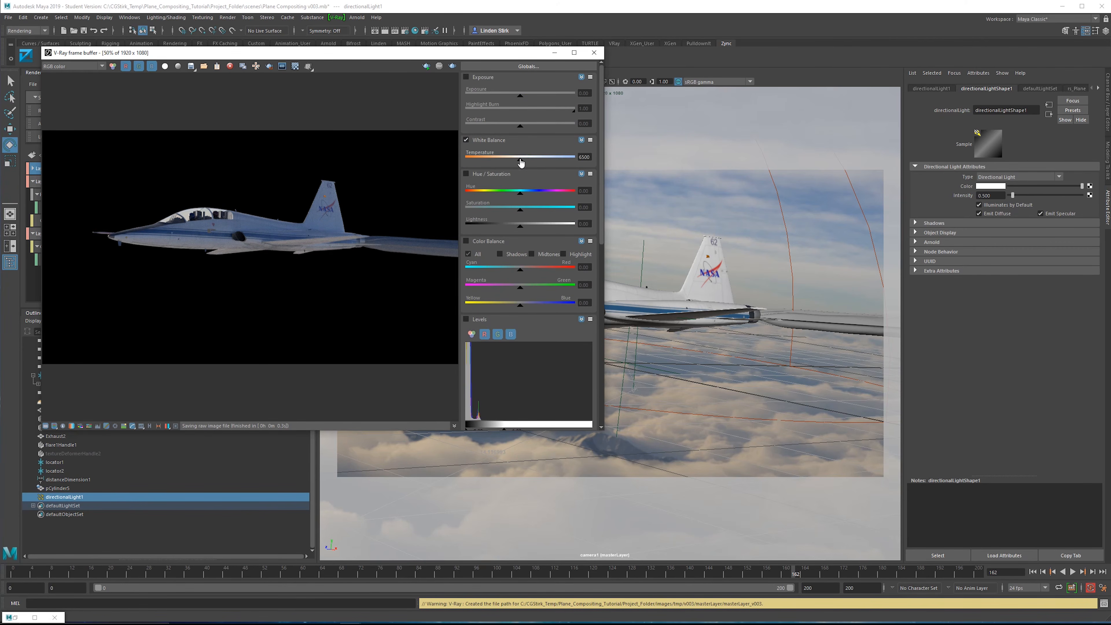
left_click_drag(520, 159, 556, 160)
scroll(109, 216, "up", 1)
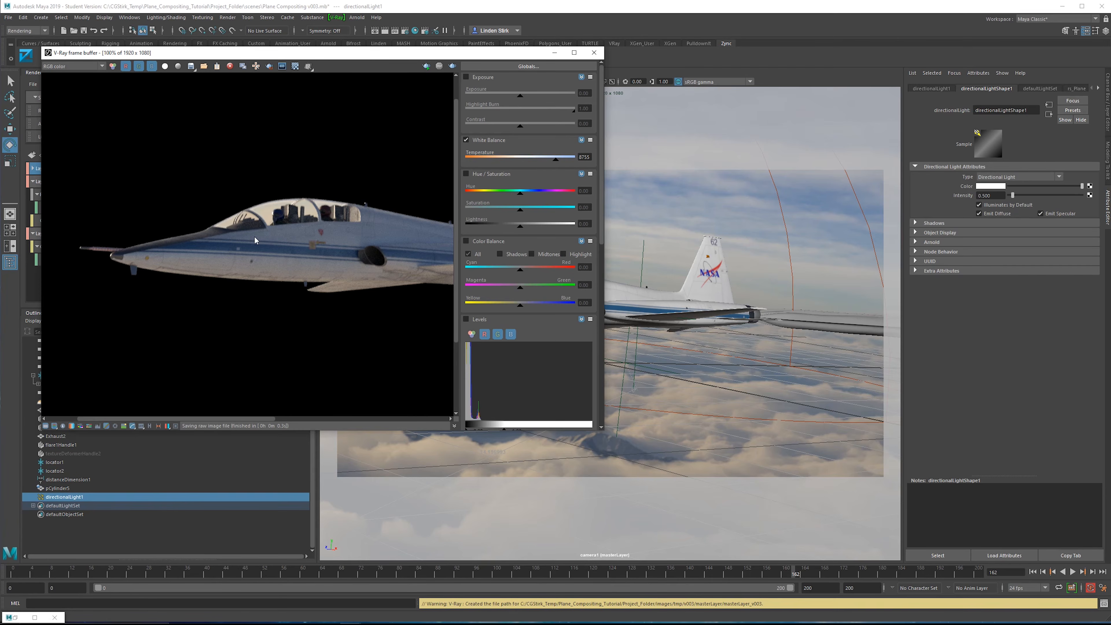
middle_click_drag(275, 237, 199, 240)
scroll(324, 239, "down", 1)
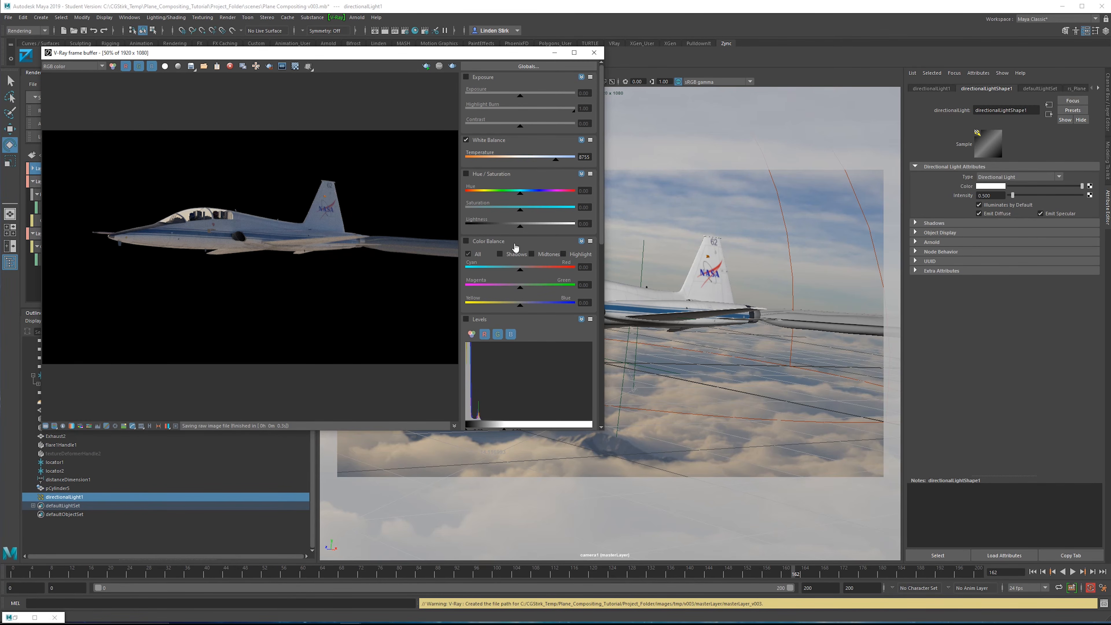
Step: Save the global color corrections as a LUT file (*.cube) named Plane v003 in the comps folder
left_click(530, 67)
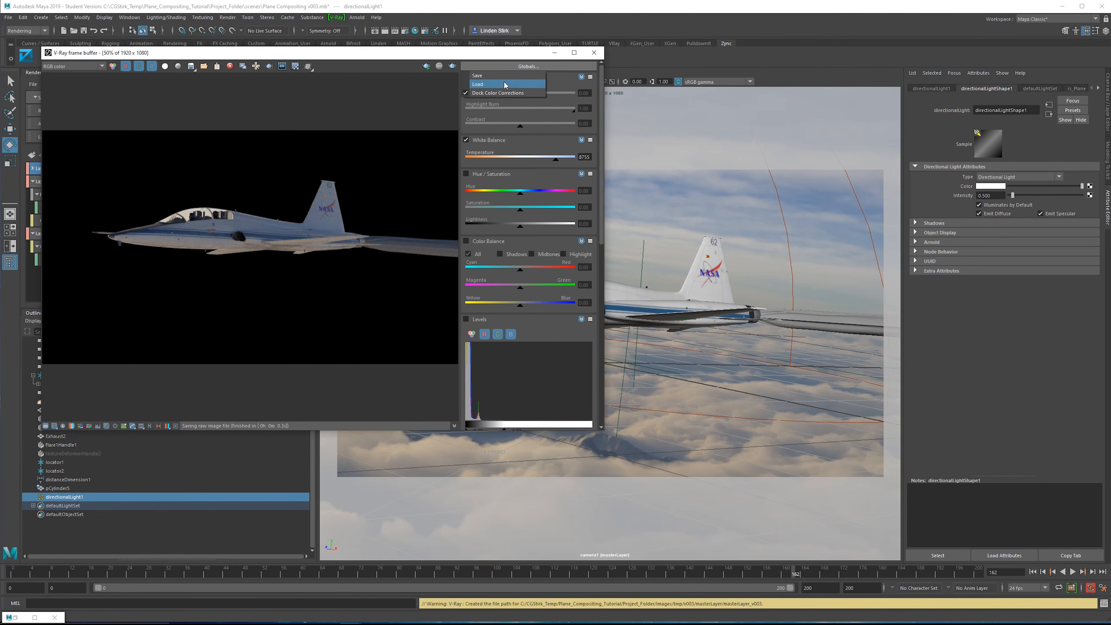
left_click(502, 78)
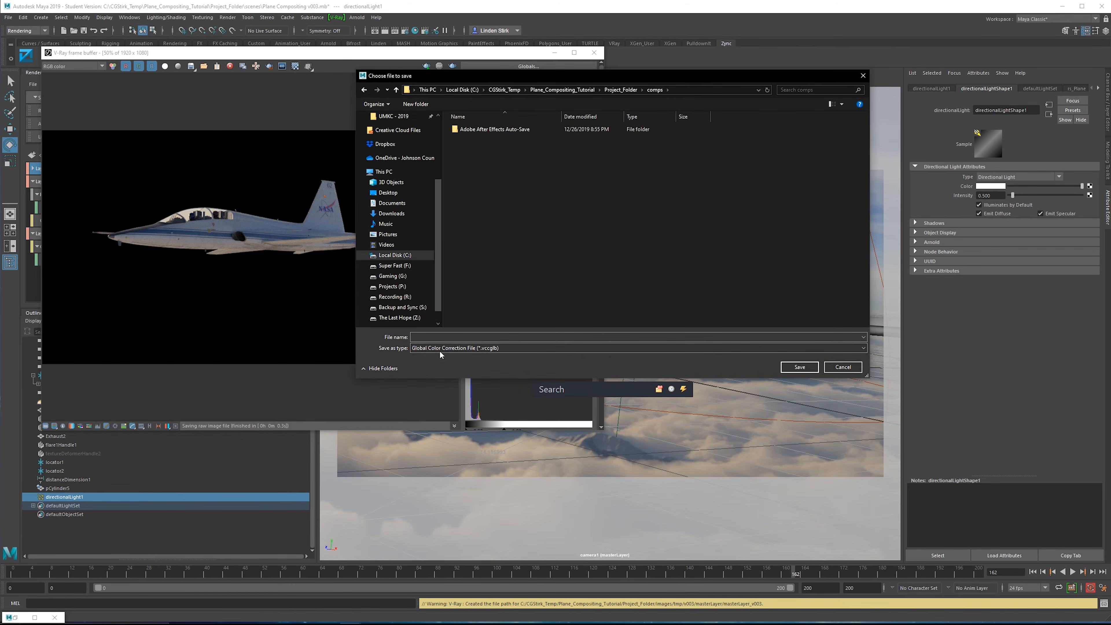
left_click(440, 336)
type("Plane ")
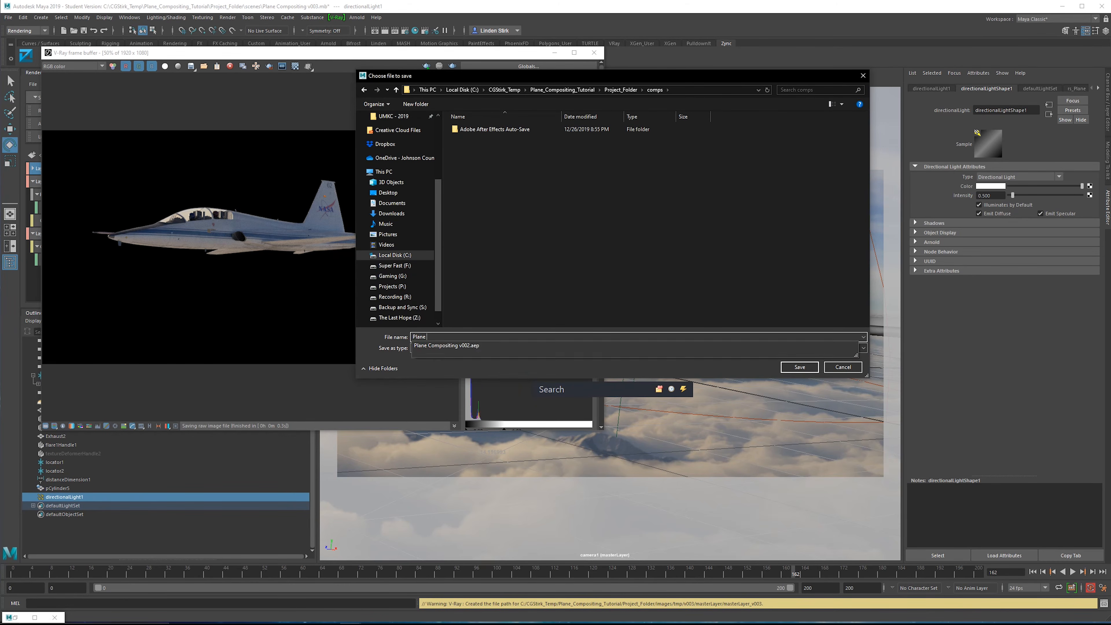
type("v003")
left_click(444, 349)
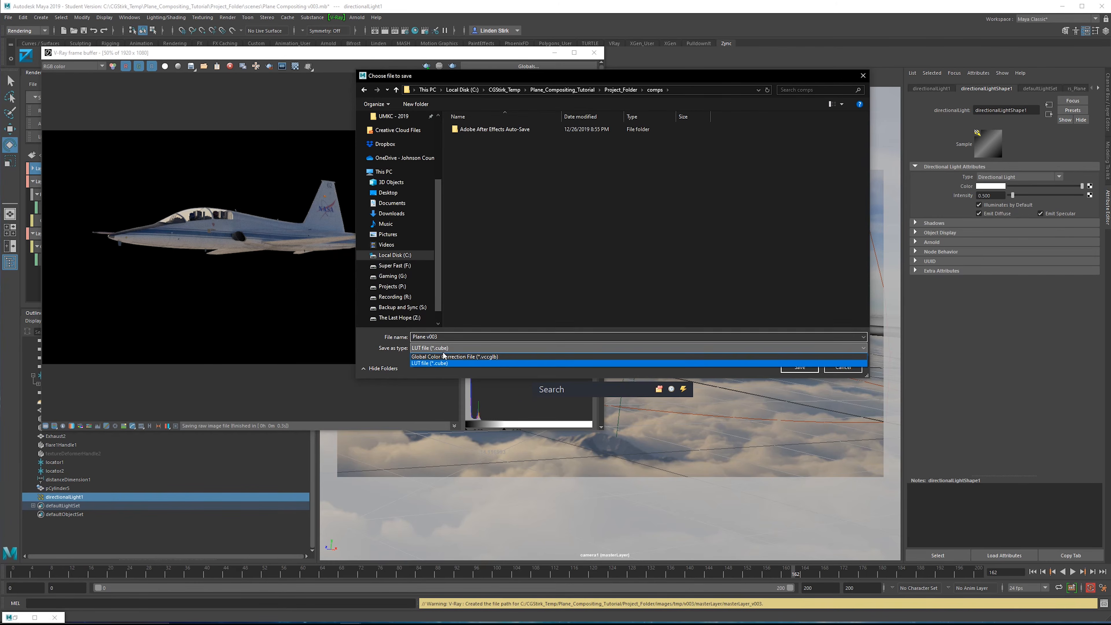
left_click(454, 364)
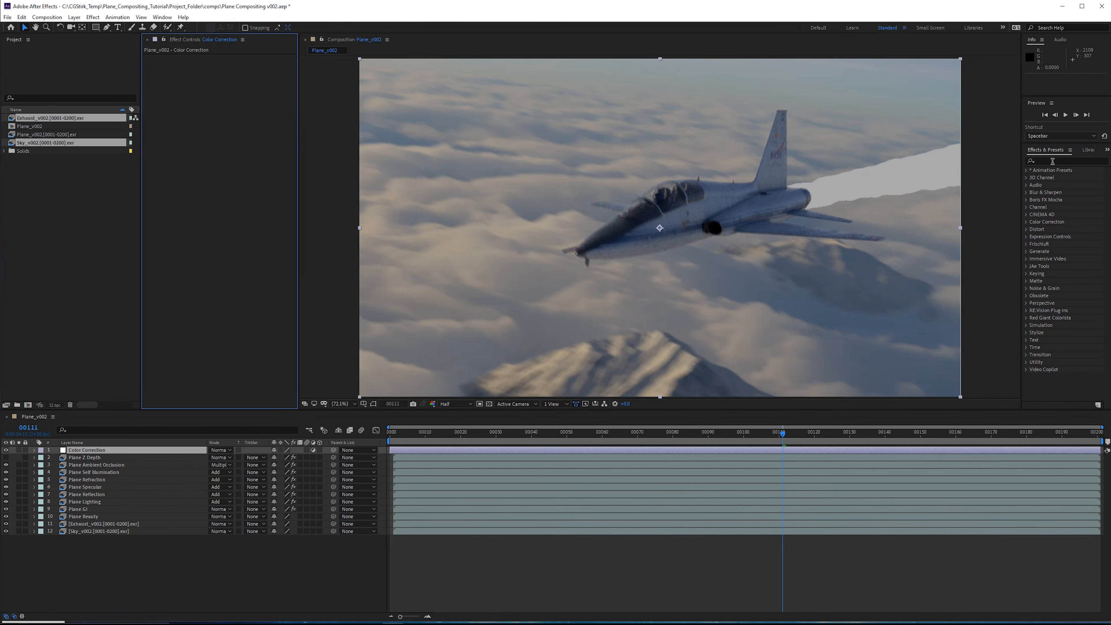
Step: Switch to After Effects and add an Apply Color LUT effect to the Color Correction layer using Plane v003.cube
left_click(1054, 160)
type("lut")
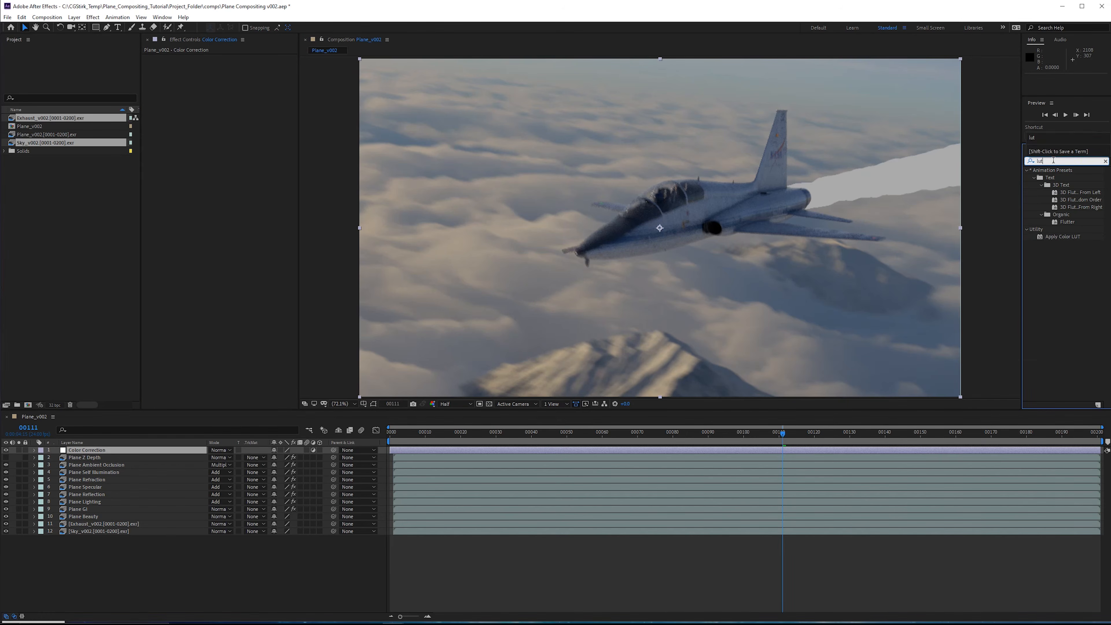
left_click_drag(1064, 236, 548, 205)
double_click(219, 121)
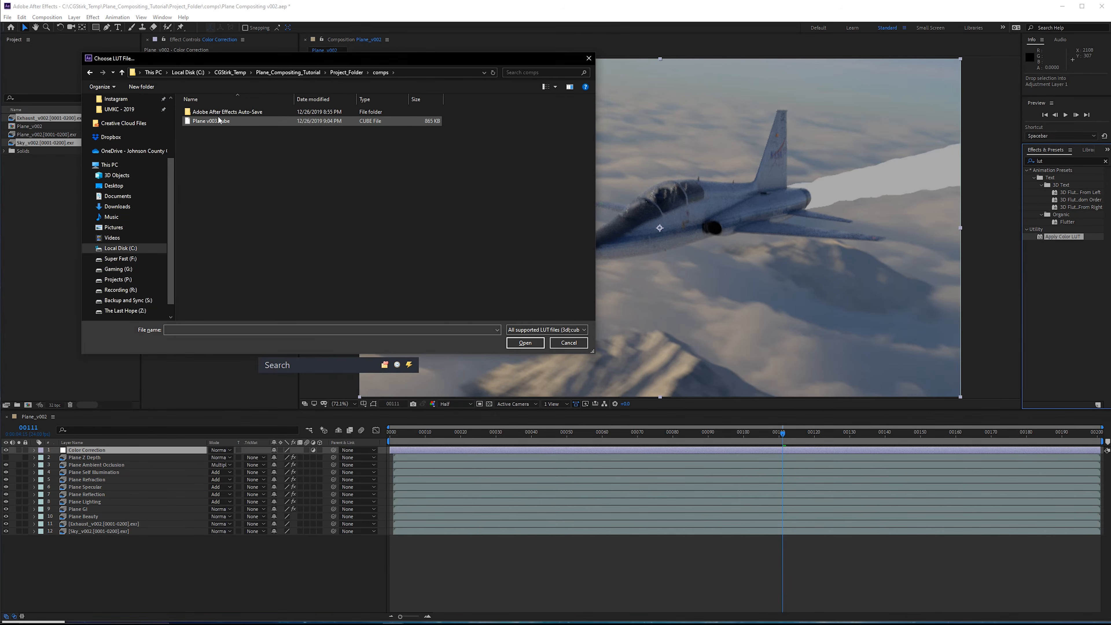
double_click(214, 121)
Step: Compare the shot with and without the Apply Color LUT effect, leaving the effect disabled
left_click(152, 58)
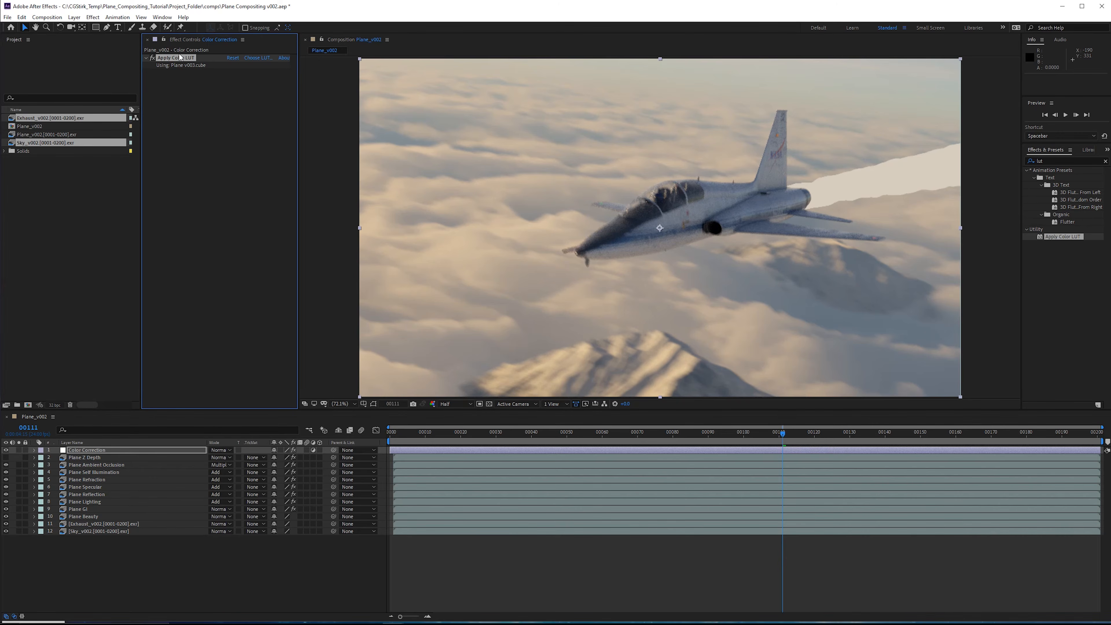
left_click(152, 58)
left_click(152, 58)
left_click(184, 63)
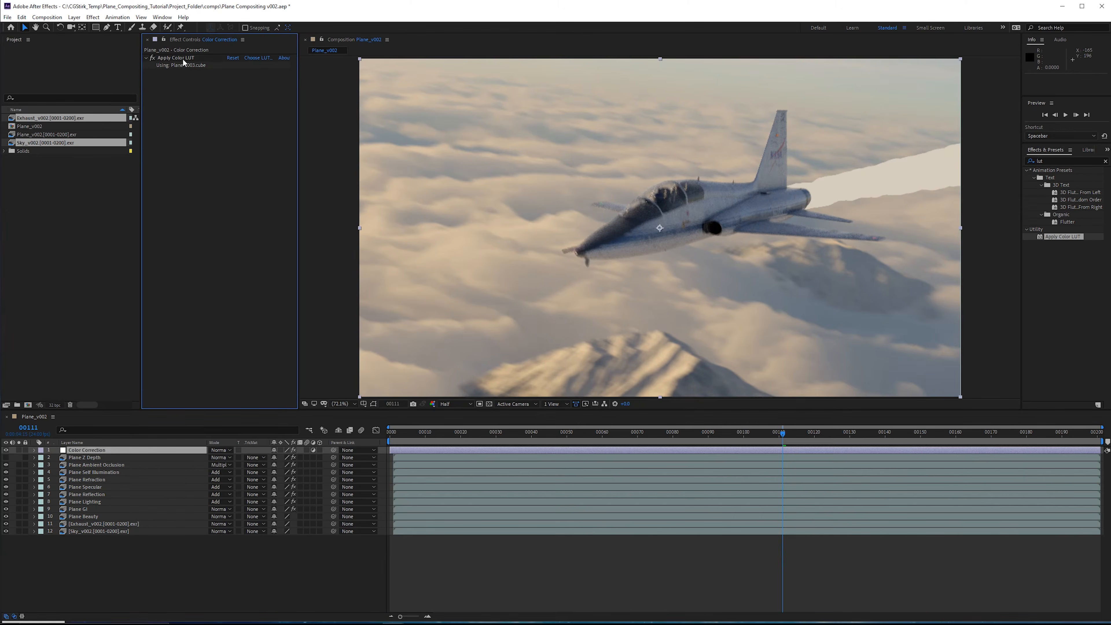
left_click(182, 59)
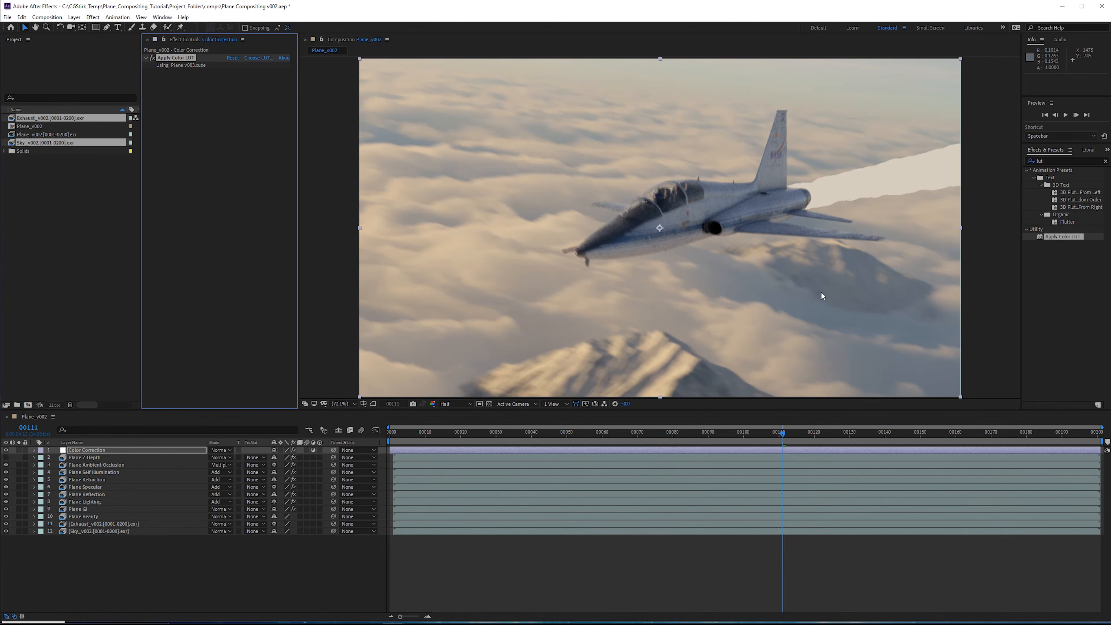
left_click(152, 57)
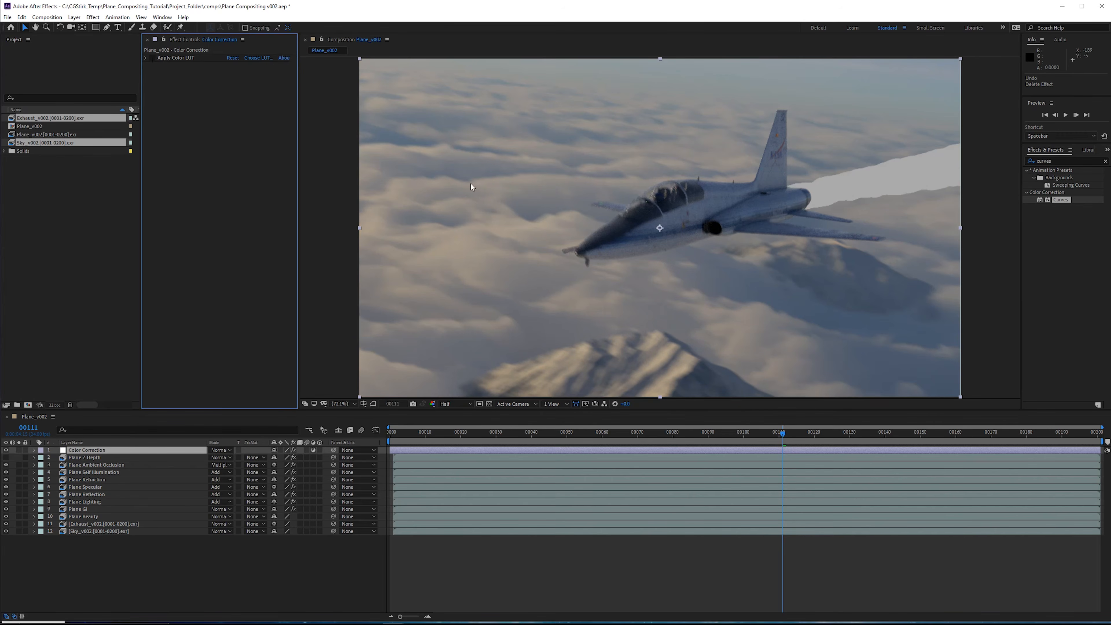
Step: Add a Curves effect after Apply Color LUT and shape the RGB curve with raised highlights and slightly lowered shadows
left_click_drag(1058, 204, 221, 133)
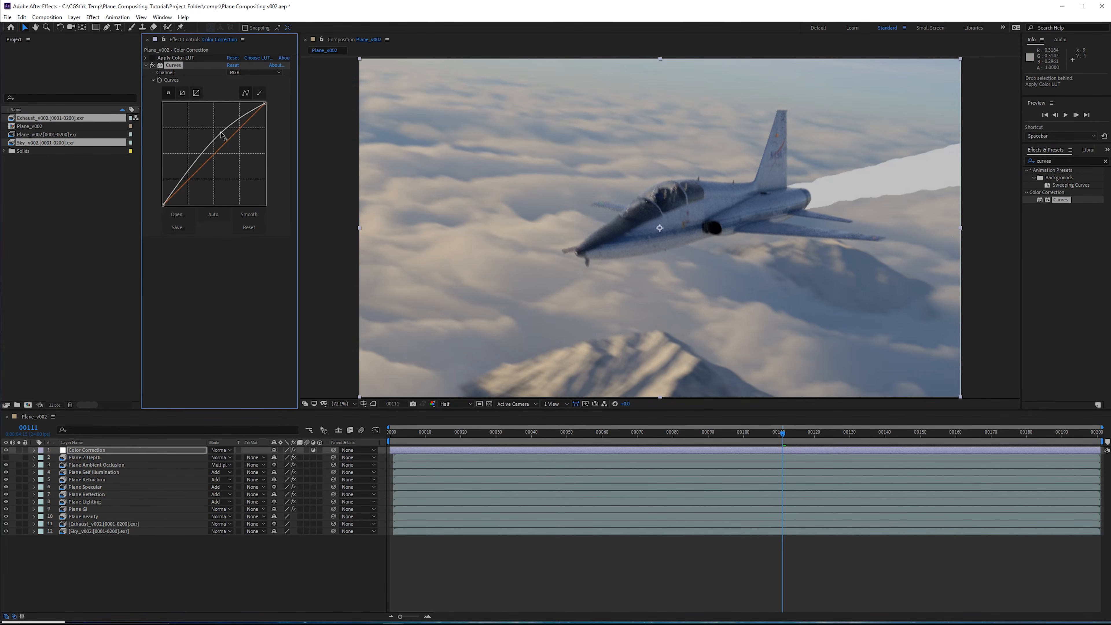
left_click_drag(178, 192, 188, 181)
left_click_drag(187, 180, 191, 179)
Step: Lower the shadows of the Curves effect's Red channel while holding its upper range near the diagonal, and check the result
left_click(253, 72)
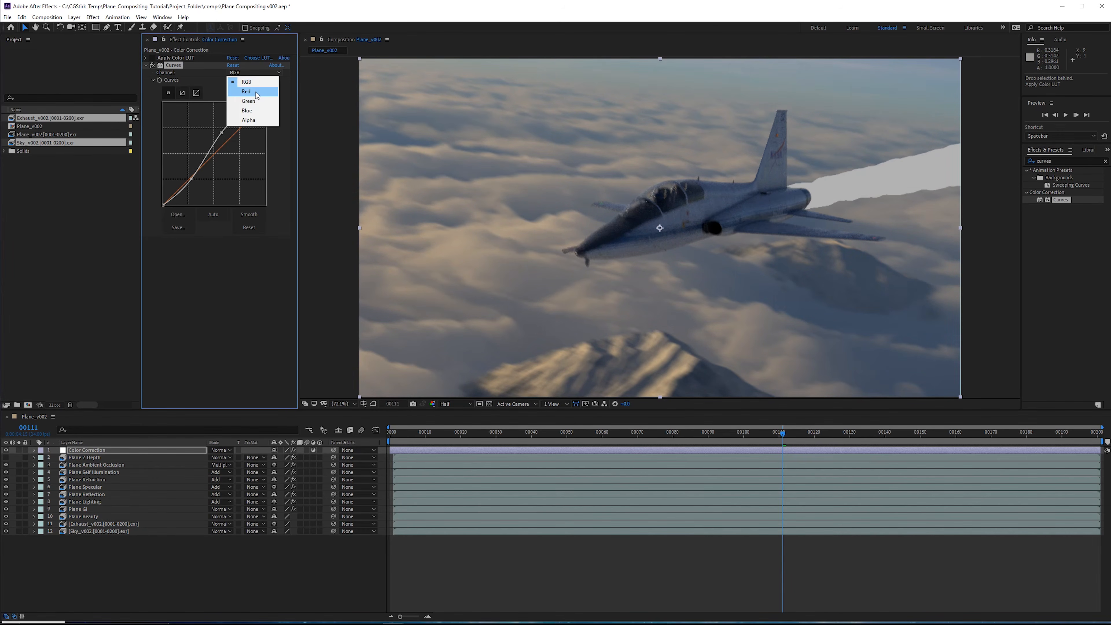
left_click(241, 91)
left_click_drag(186, 183, 193, 181)
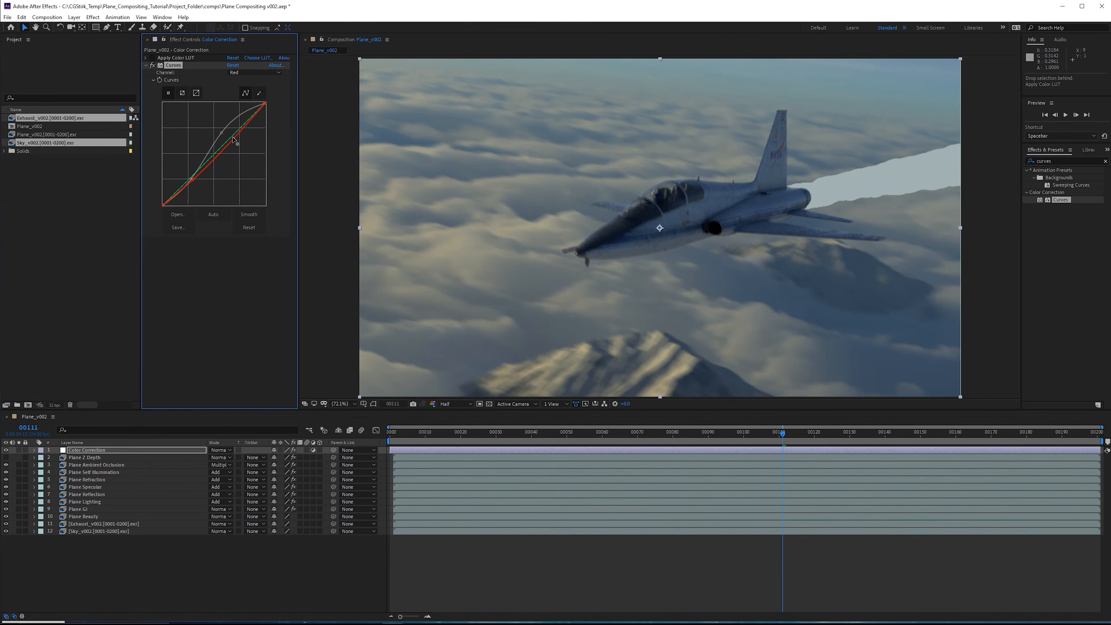
left_click_drag(233, 139, 230, 138)
left_click(152, 72)
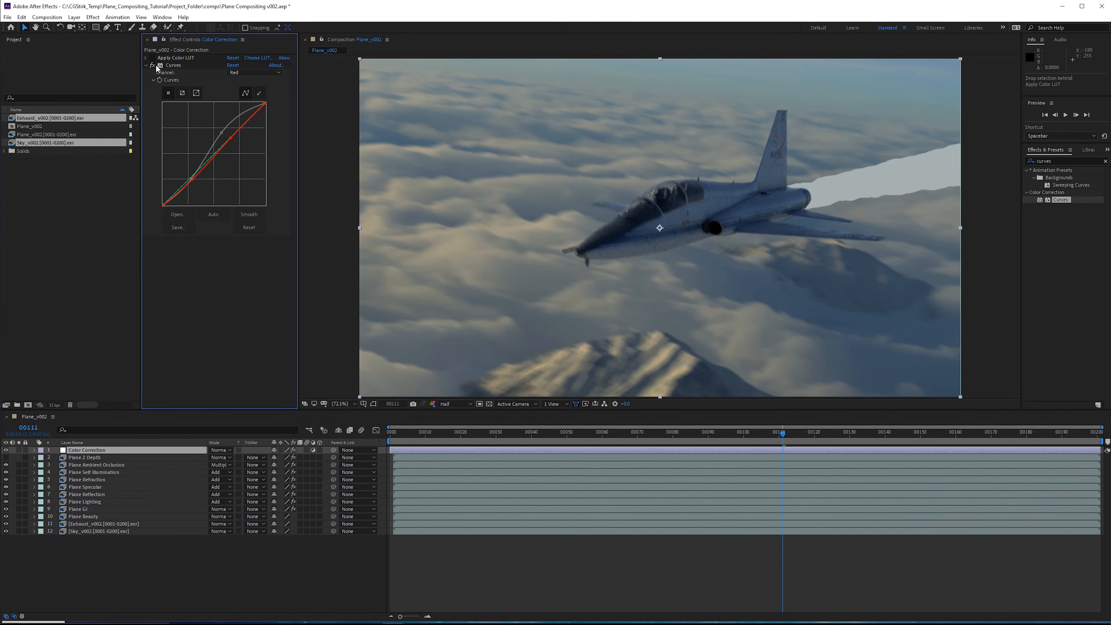
Step: Find the Lumetri Color effect and add it after Curves on the Color Correction layer
double_click(1072, 160)
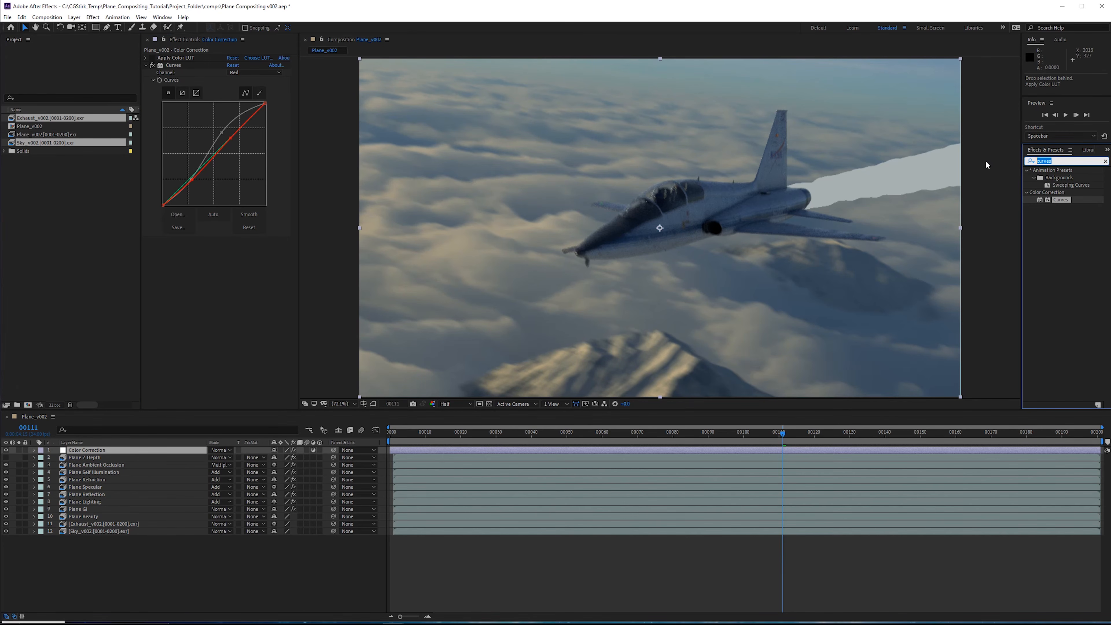
type("lumetri")
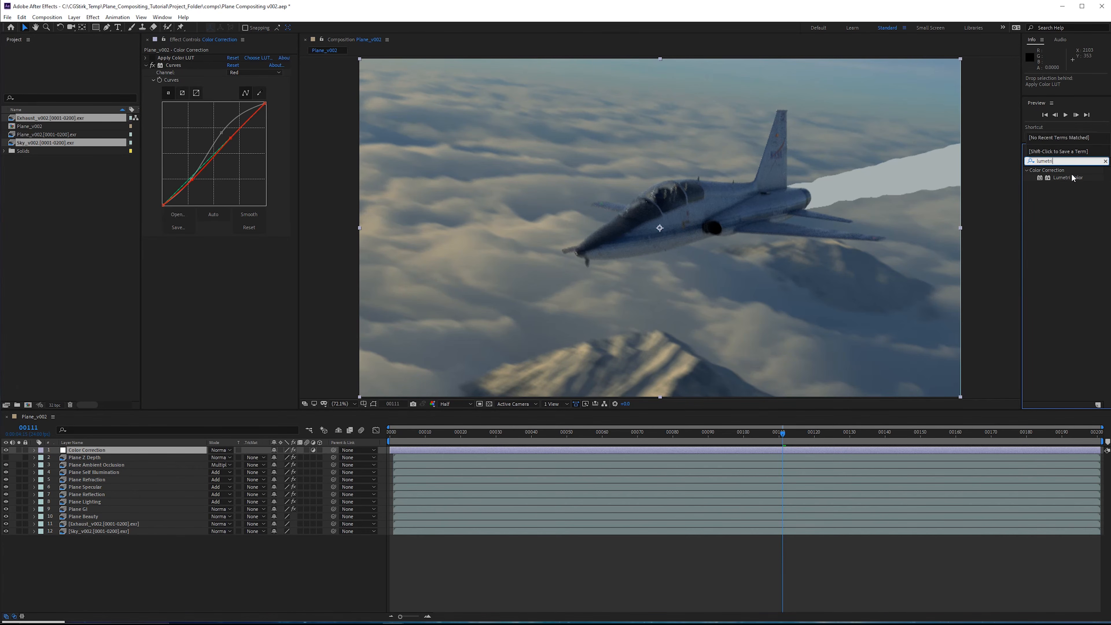
left_click_drag(1064, 178, 248, 298)
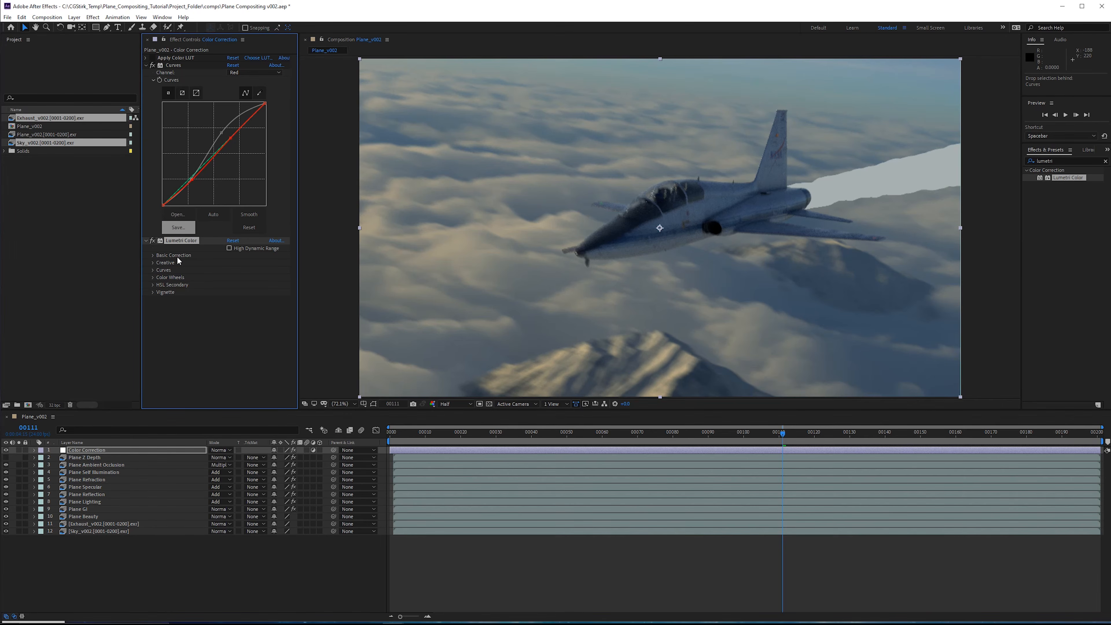
Step: Enable High Dynamic Range in the Lumetri Color effect and raise its white balance Temperature to warm the shot
left_click(153, 255)
left_click(229, 249)
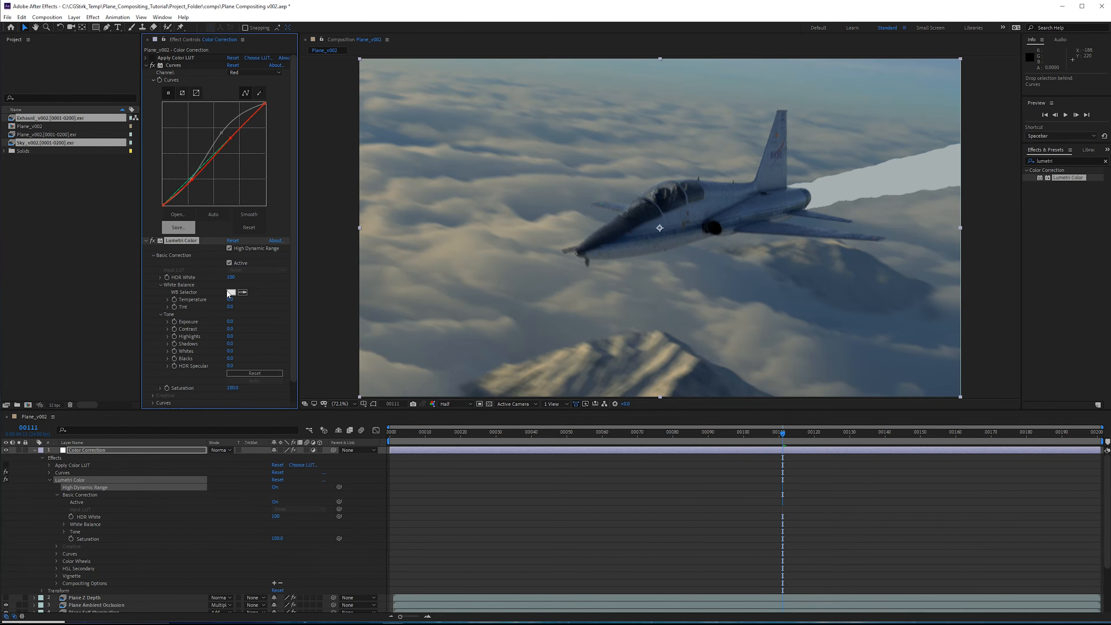
scroll(270, 293, "down", 1)
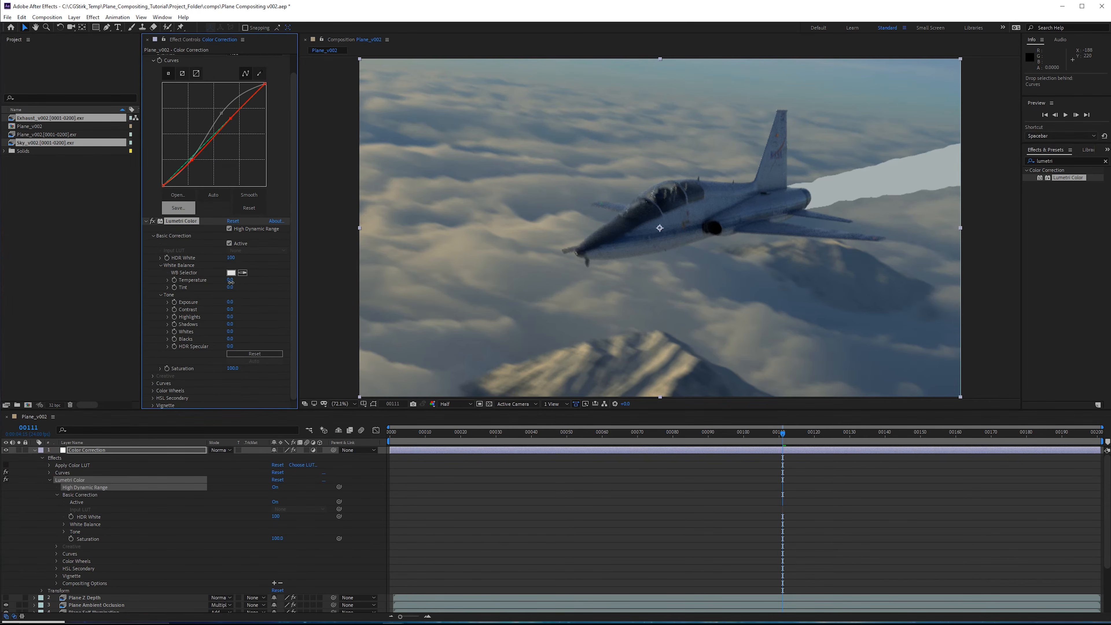
left_click_drag(230, 280, 289, 292)
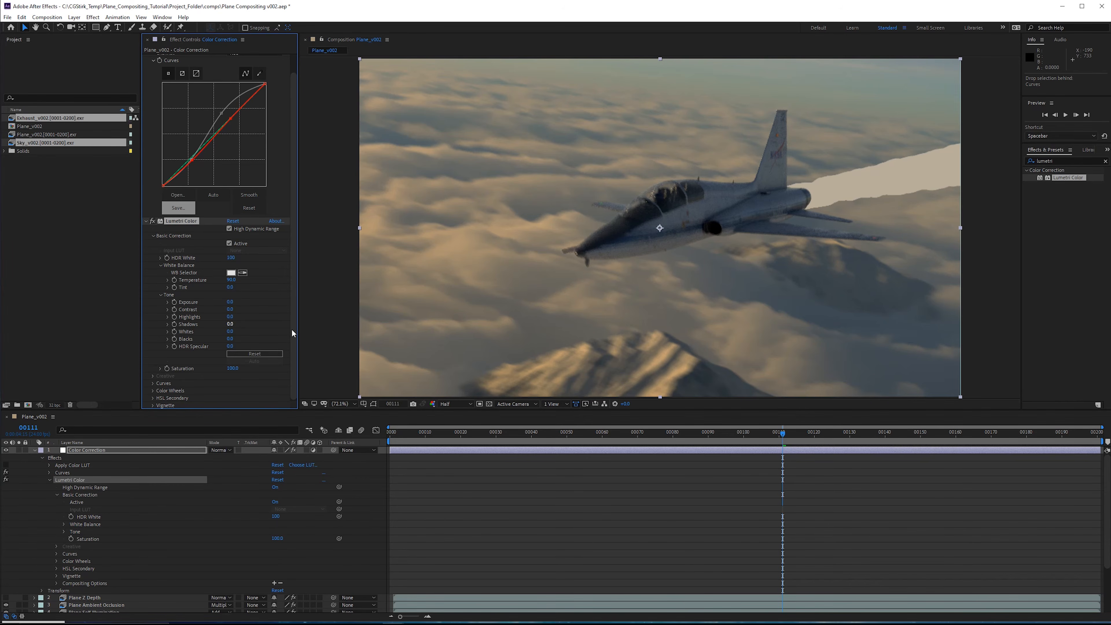
Step: Raise Lumetri Color's Shadows and set its Contrast to 40
middle_click_drag(650, 329, 627, 316)
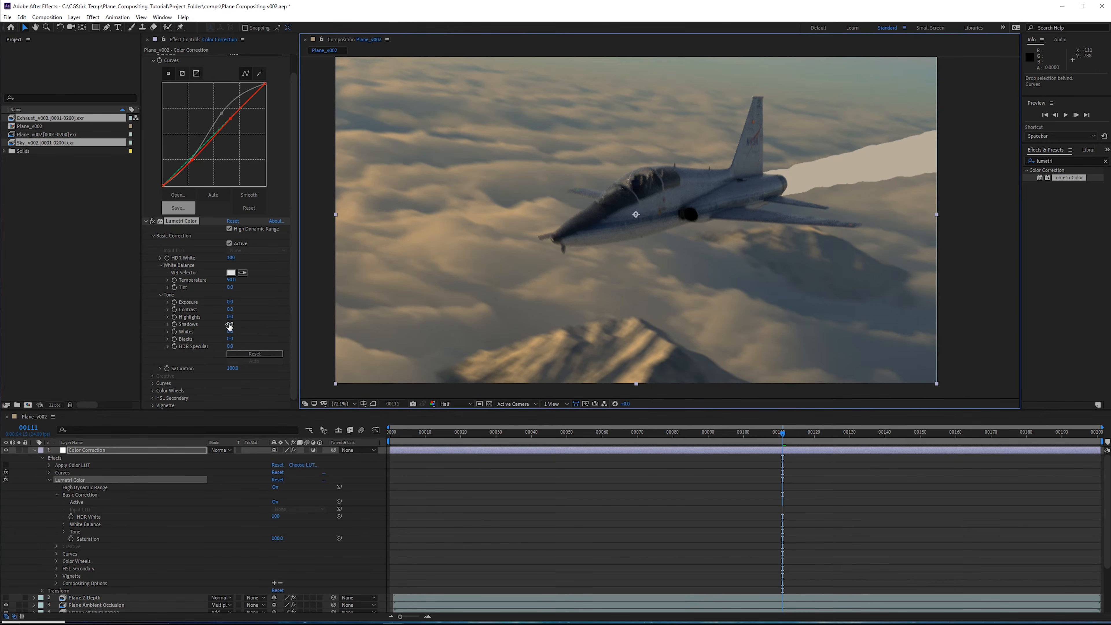
left_click_drag(228, 318, 366, 300)
key("ctrl+z")
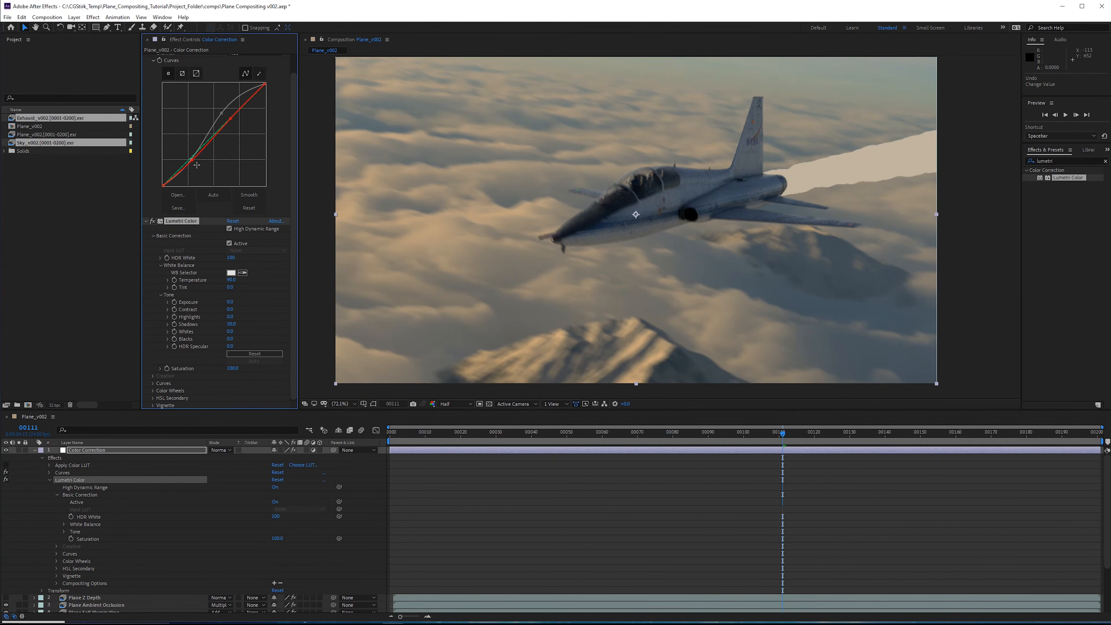
scroll(192, 184, "up", 1)
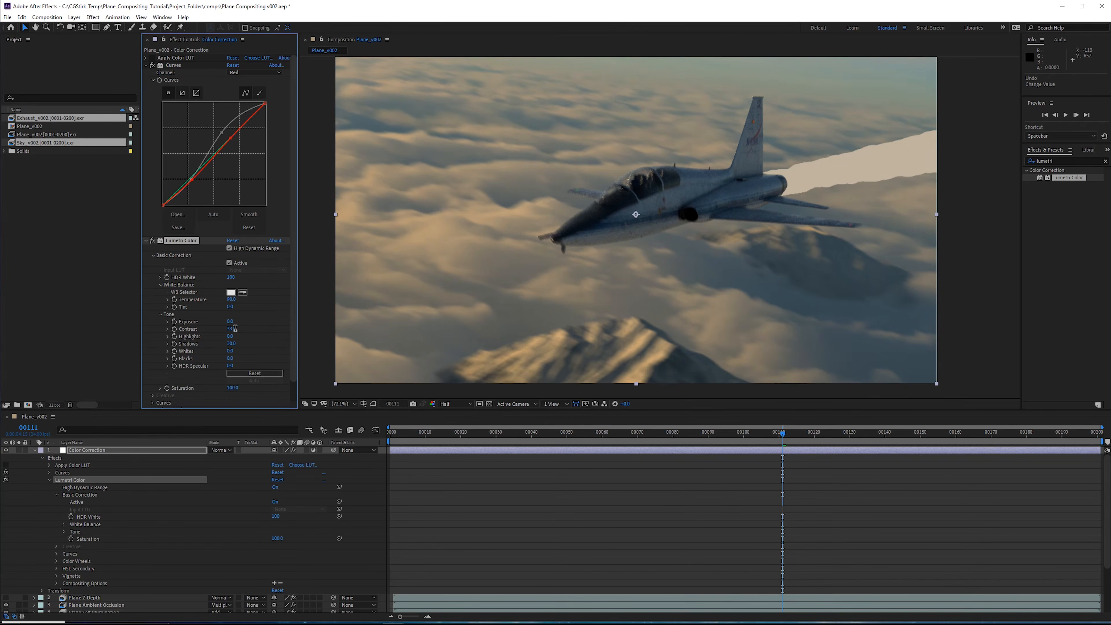
left_click(235, 329)
type("40")
key("Return")
Step: Go to frame 187 and examine the bright clouds in the sky's upper-left area up close for blown-out highlights
middle_click_drag(606, 239, 619, 260)
left_click_drag(782, 434, 1053, 445)
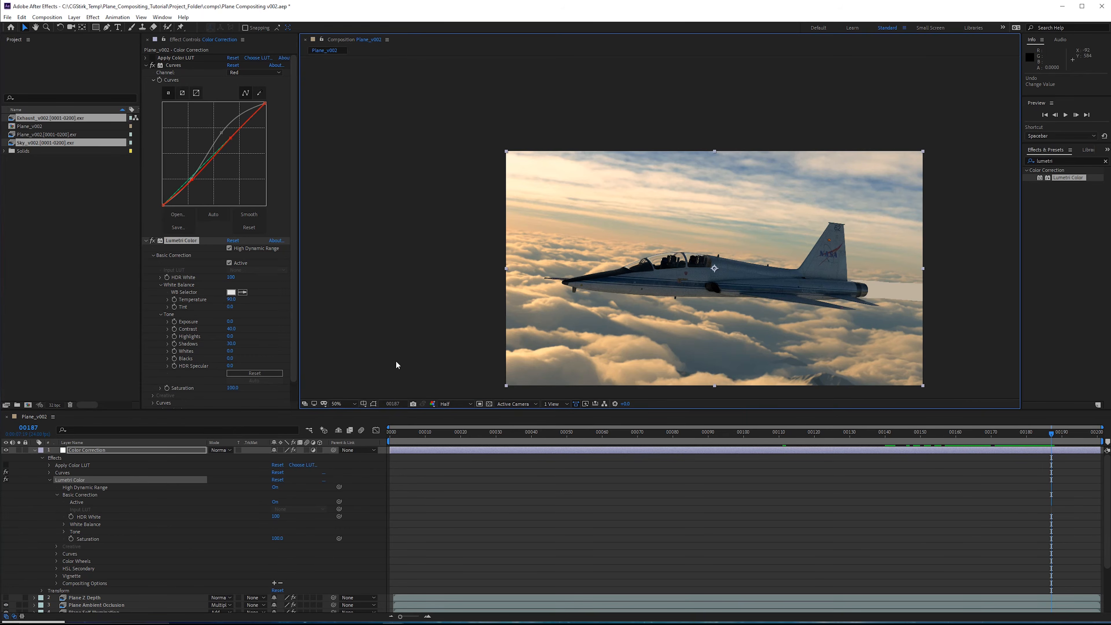
left_click(352, 403)
left_click(349, 417)
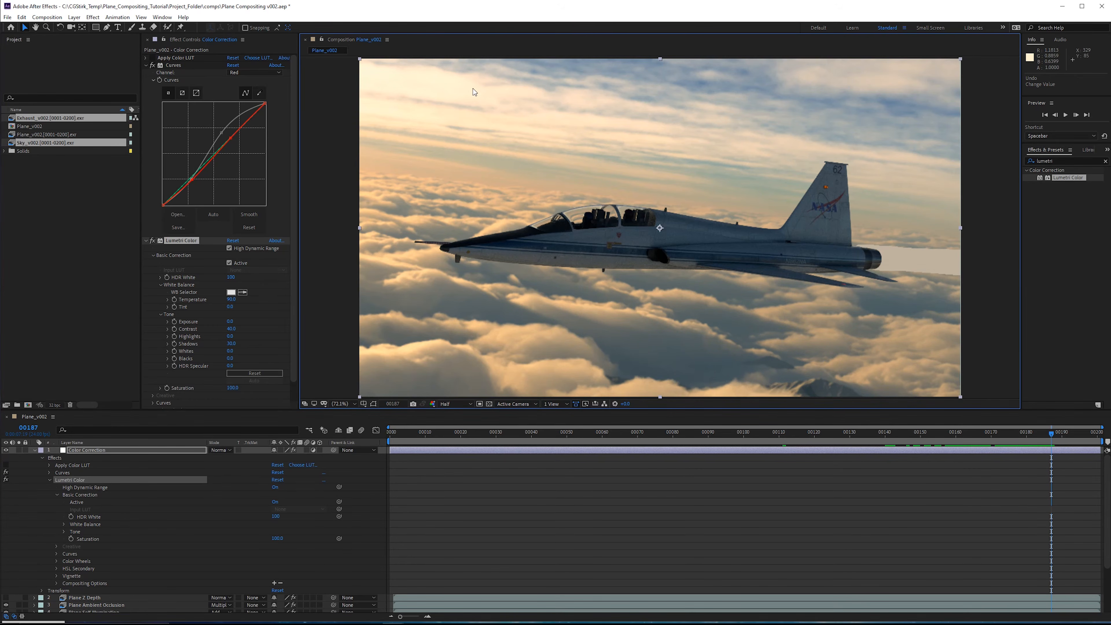
scroll(442, 110, "up", 1)
middle_click_drag(440, 112, 501, 153)
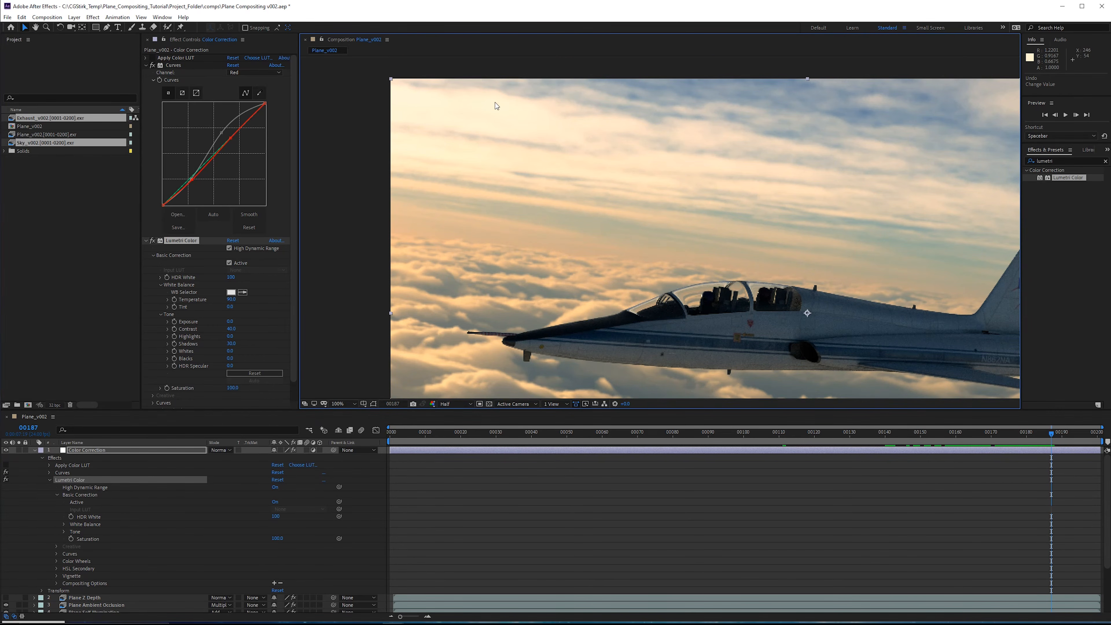
middle_click_drag(495, 112, 600, 211)
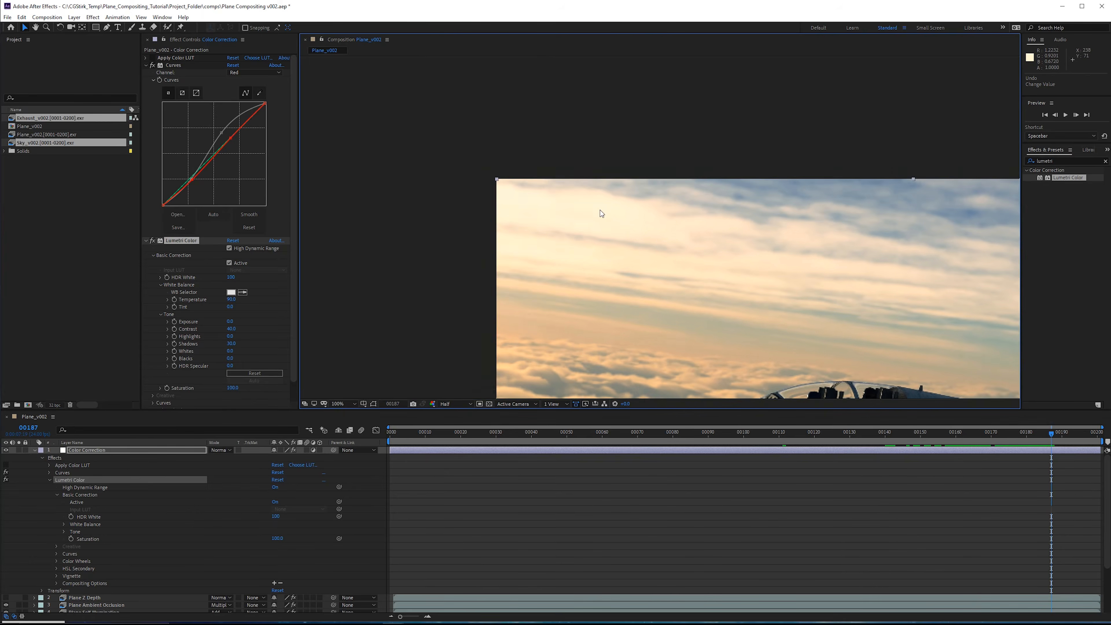
scroll(600, 211, "up", 1)
middle_click_drag(527, 194, 603, 203)
scroll(602, 203, "up", 1)
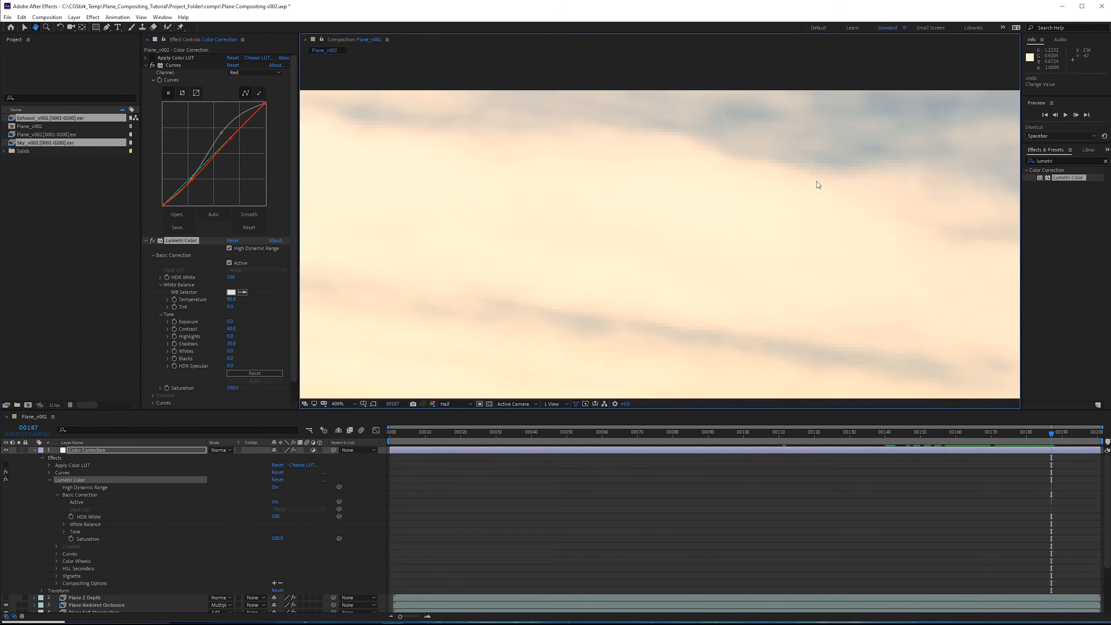
middle_click_drag(641, 161, 763, 155)
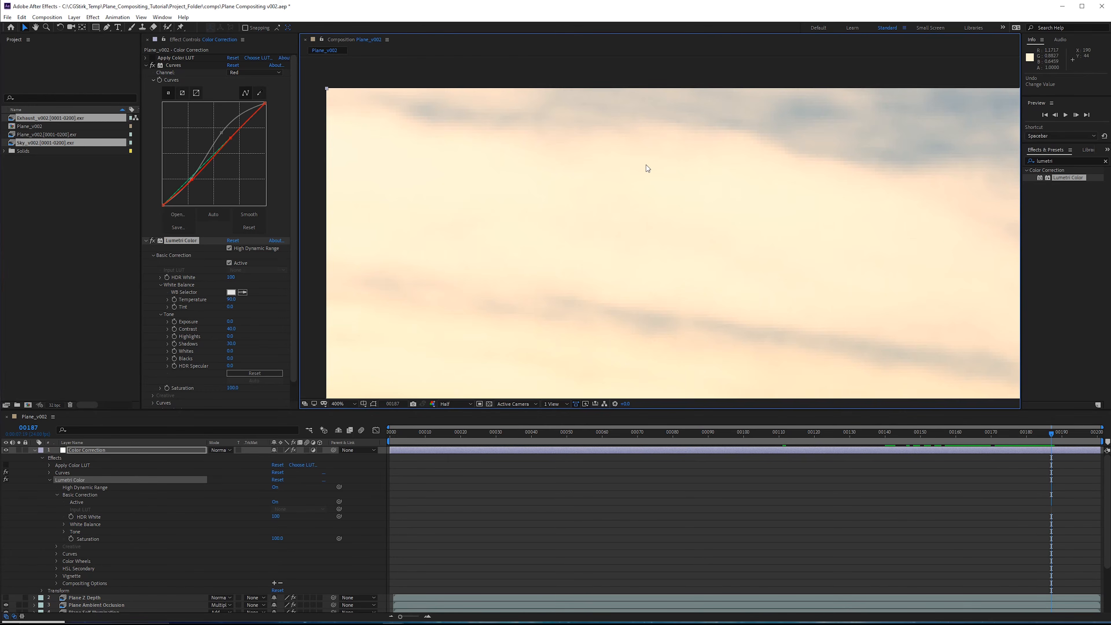
Step: Try a second Curves effect with a steep RGB contrast curve after Lumetri Color to test the sky highlights, and delete it
left_click(1068, 161)
type("curves")
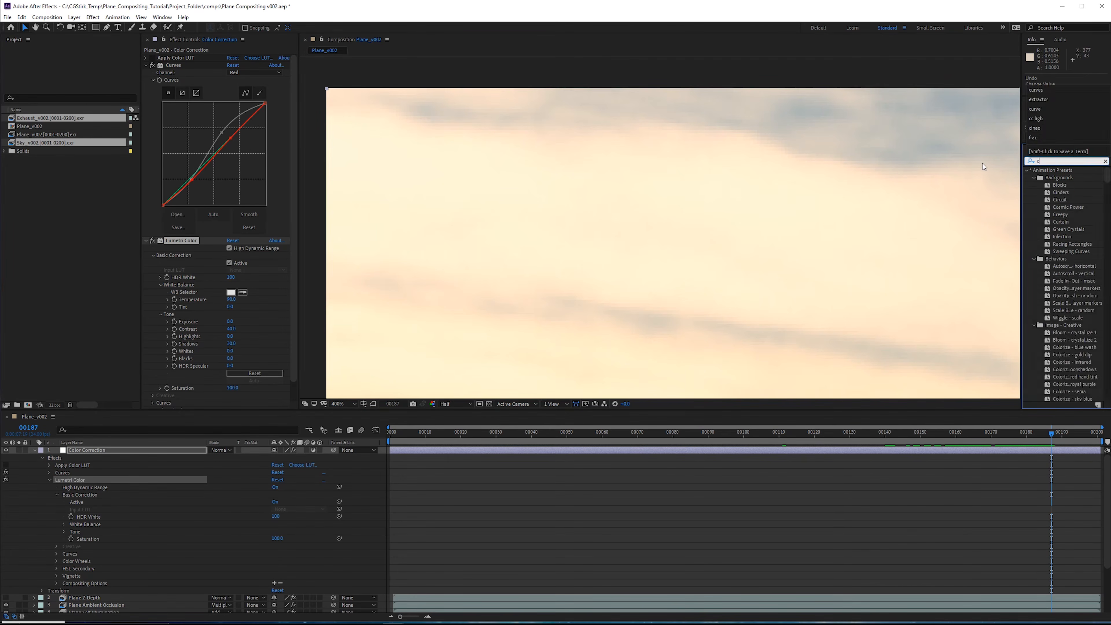
left_click_drag(1062, 200, 181, 368)
left_click_drag(264, 278, 244, 265)
left_click_drag(166, 371, 196, 382)
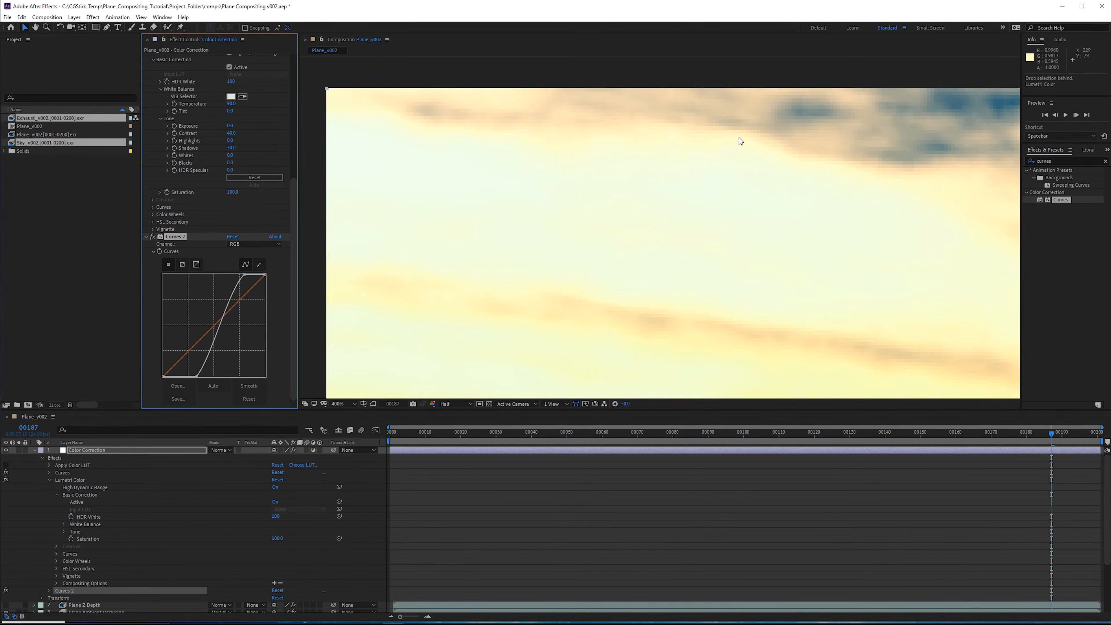
left_click_drag(872, 170, 658, 188)
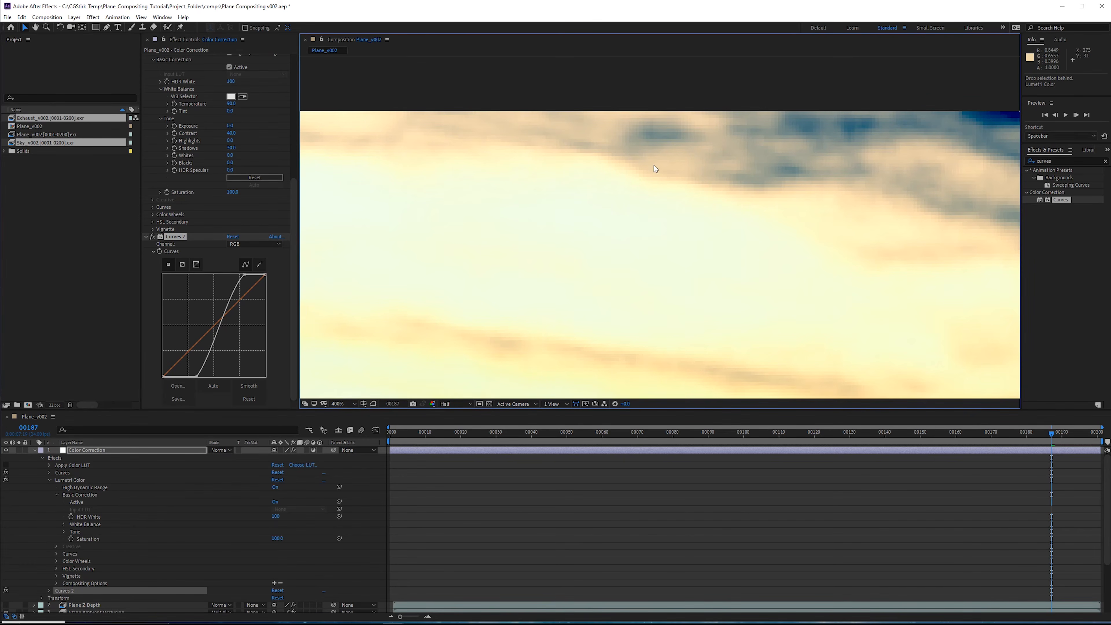
left_click_drag(657, 169, 744, 175)
left_click(168, 237)
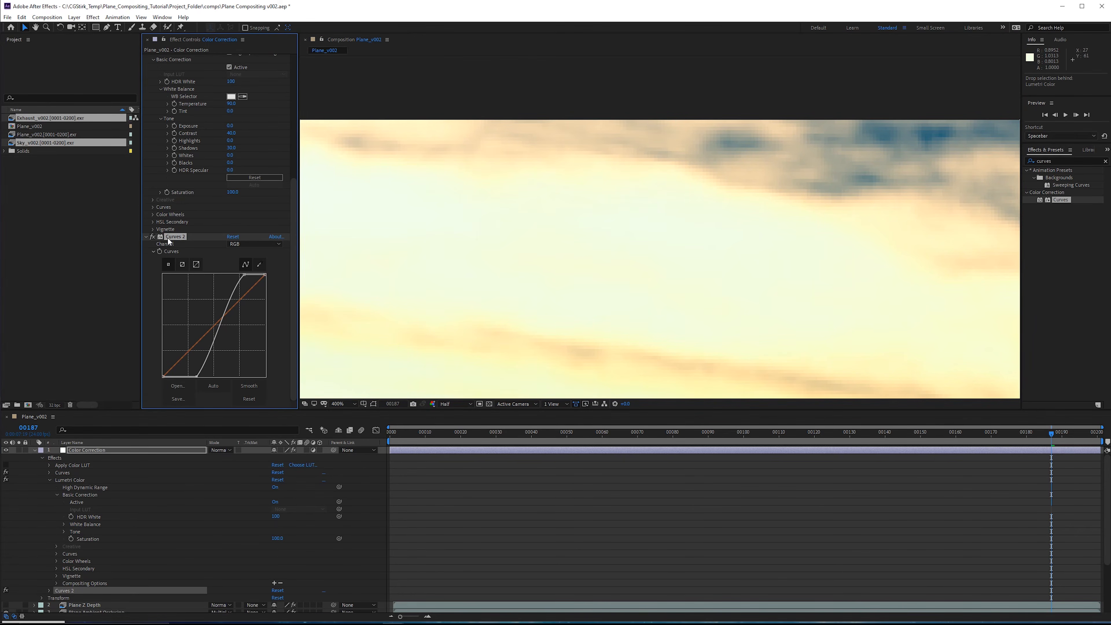
key("Delete")
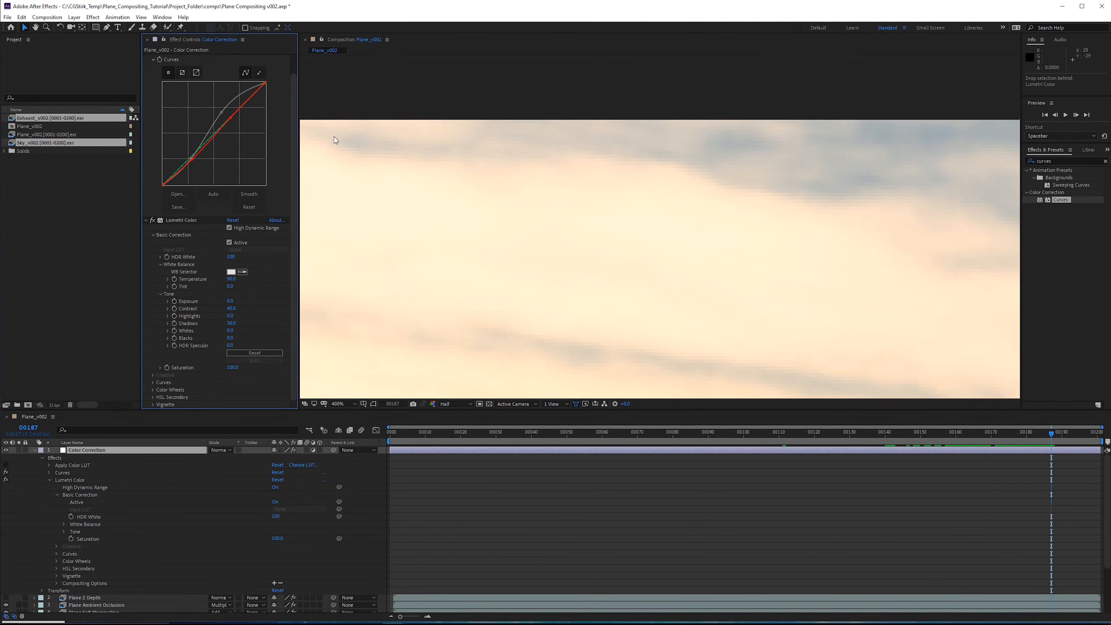
Step: Find the HDR Highlight Compression effect, add it after Lumetri Color on the Color Correction layer, and check the sky
left_click_drag(1068, 161, 984, 167)
type("h")
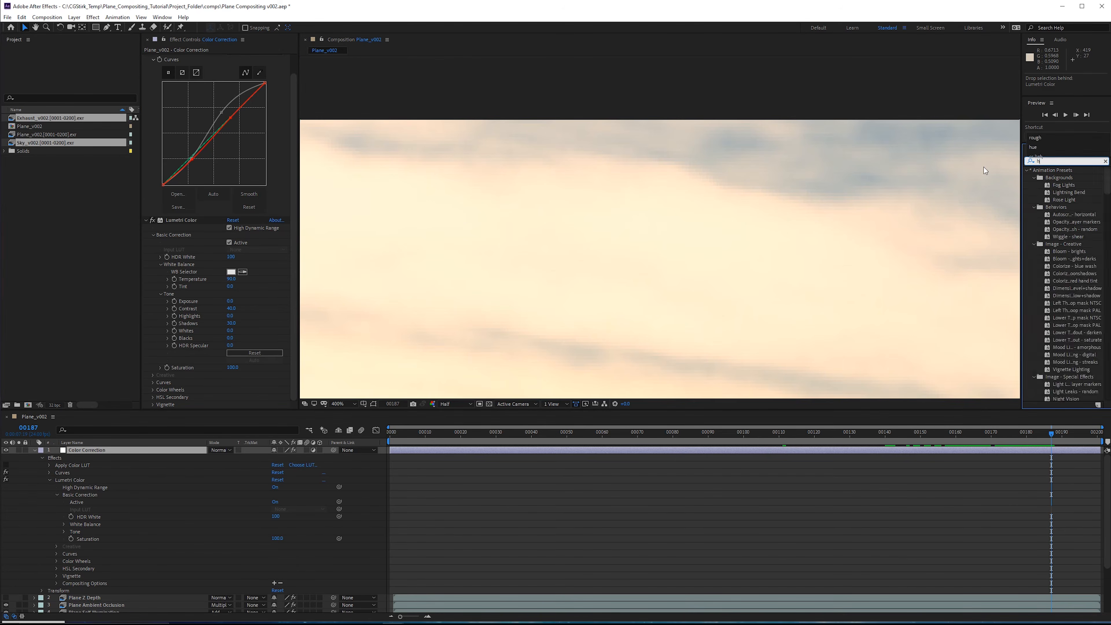
type("dr")
left_click_drag(1064, 185, 220, 387)
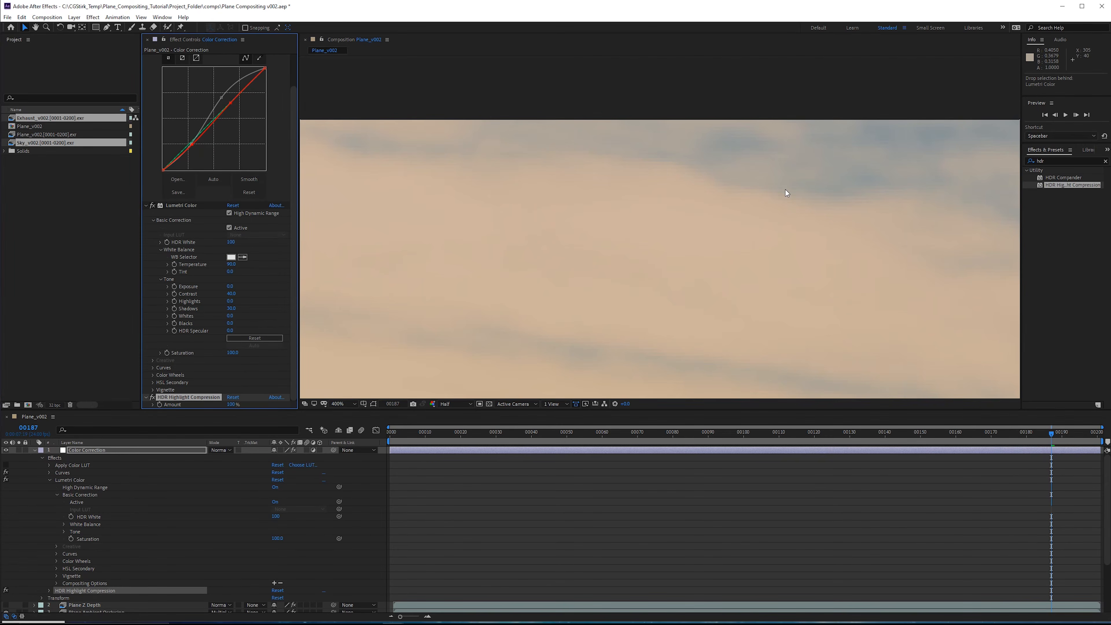
left_click_drag(941, 135, 769, 122)
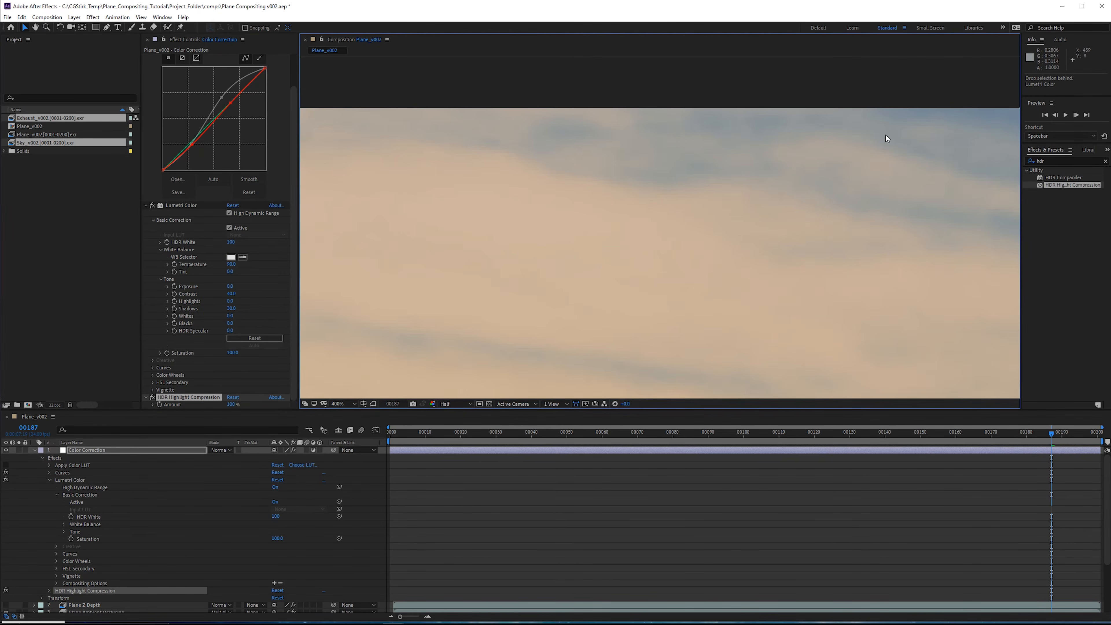
scroll(913, 191, "down", 1)
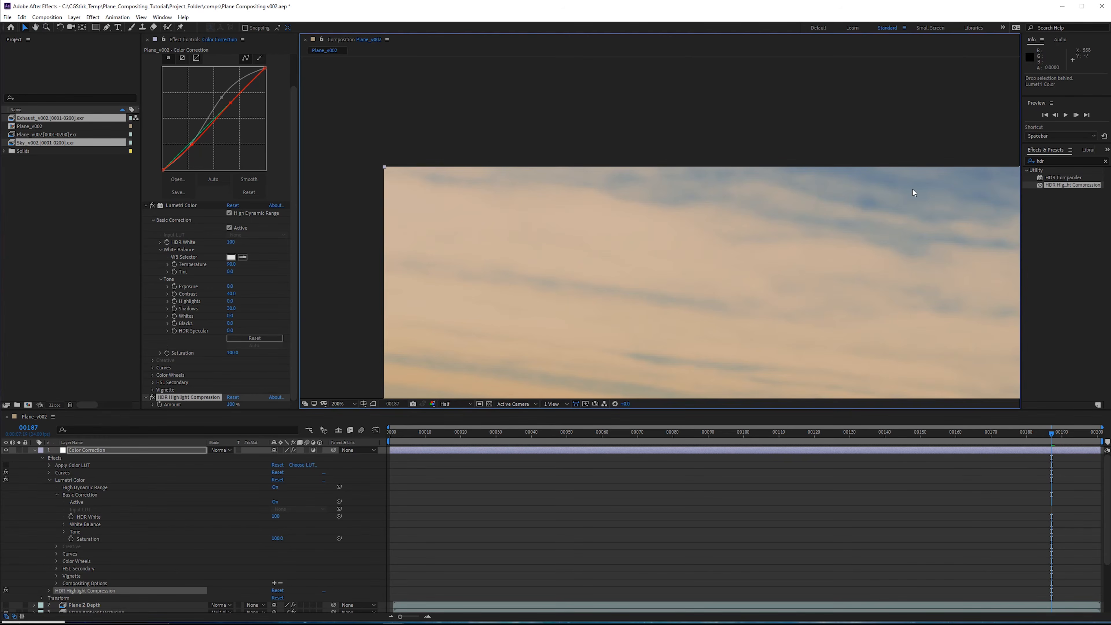
Step: Reduce the HDR Highlight Compression amount to brighten the sky, and slightly shift the upper point of the RGB curve in Curves
mouse_move(231, 404)
left_mouse_down()
mouse_move(218, 406)
mouse_move(233, 410)
left_mouse_up()
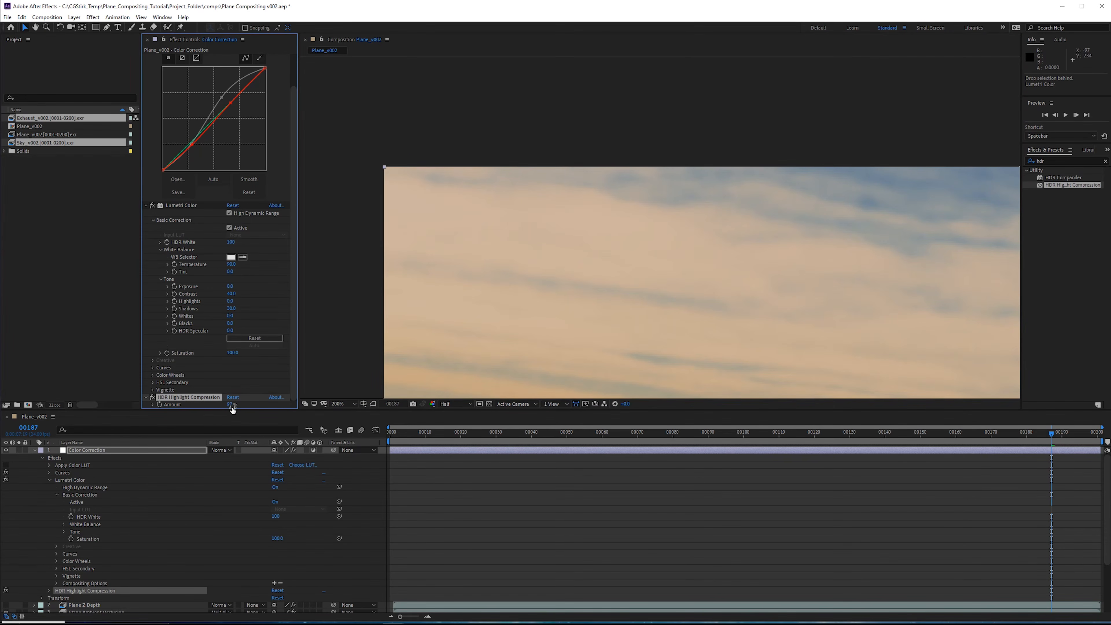
middle_click_drag(558, 316, 531, 298)
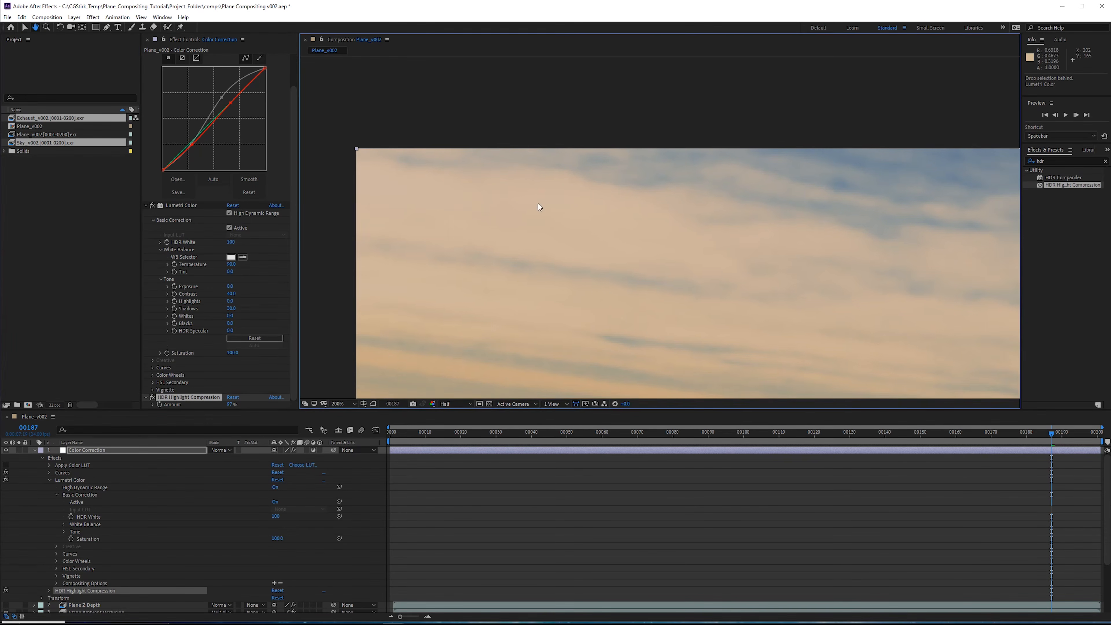
left_click_drag(235, 406, 221, 402)
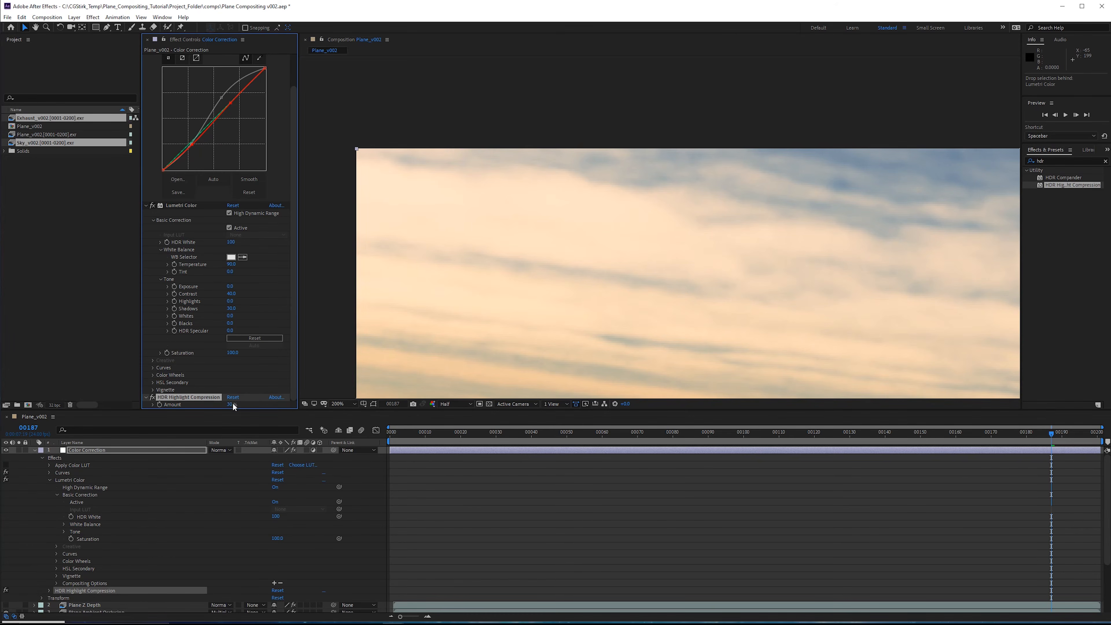
left_click_drag(234, 406, 224, 403)
left_click_drag(221, 97, 225, 99)
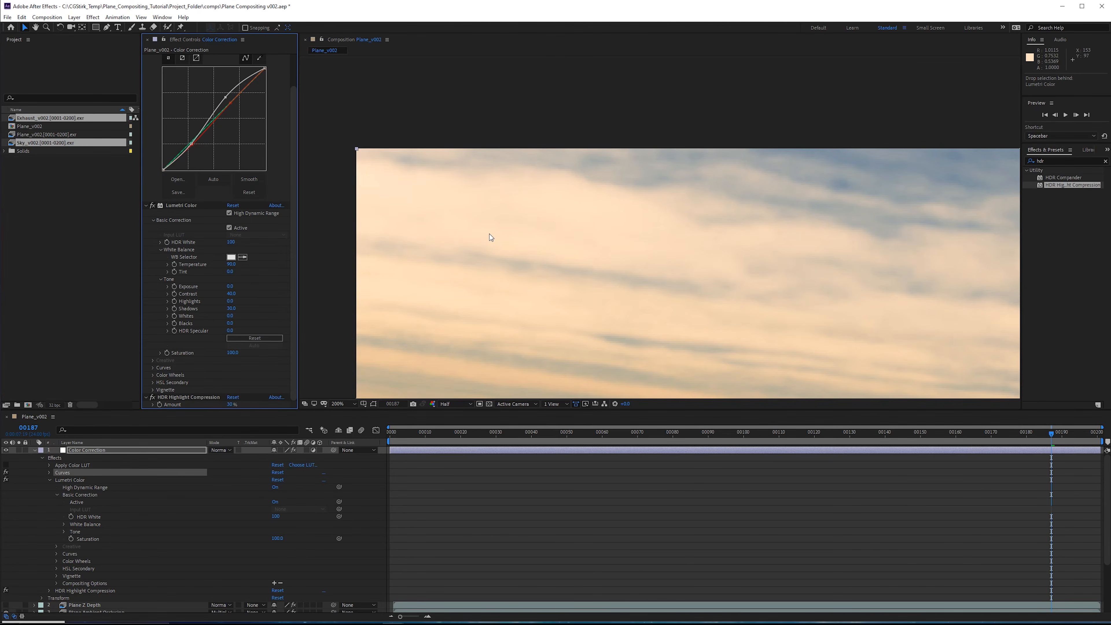
left_click_drag(229, 405, 233, 405)
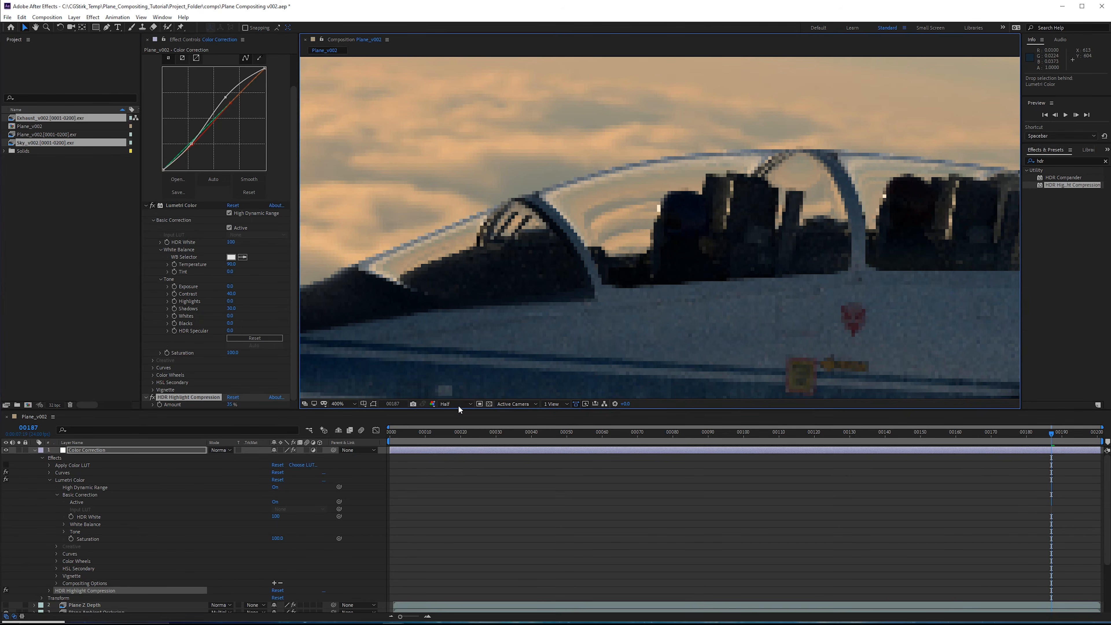
Step: Switch the composition preview to Full resolution and examine the bright pixels around the pilots inside the cockpit canopy
left_click(455, 404)
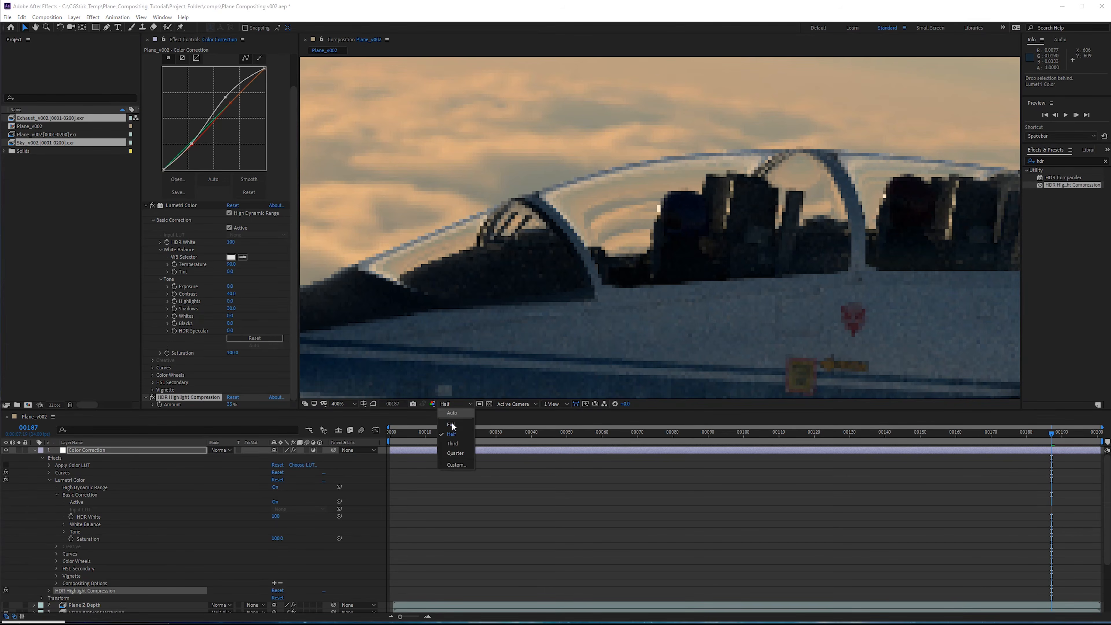
left_click(455, 437)
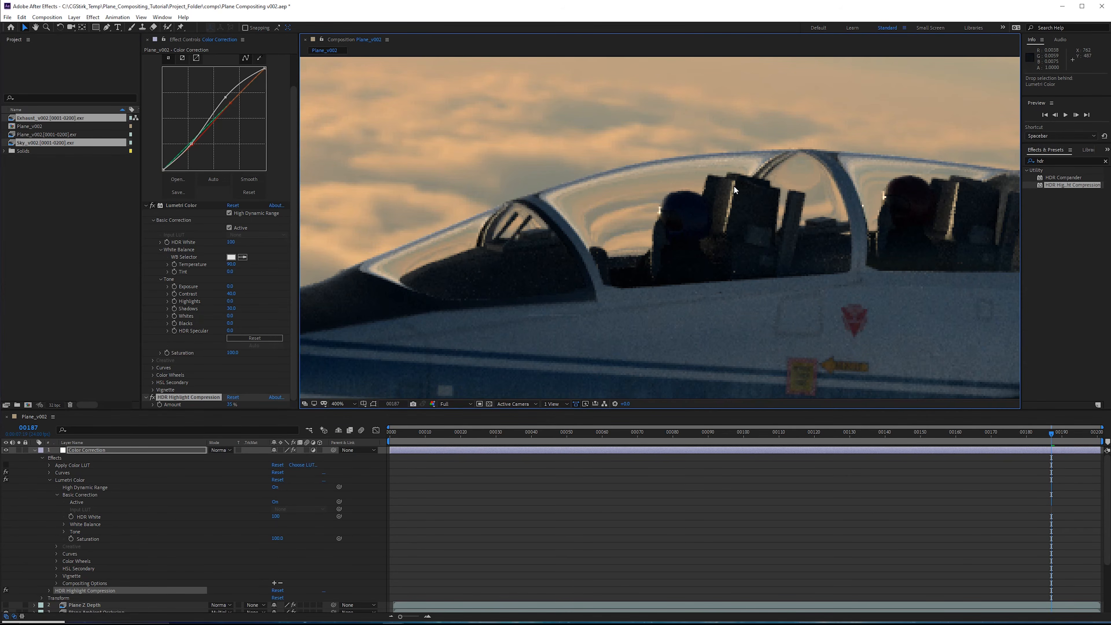
scroll(786, 176, "up", 1)
middle_click_drag(710, 173, 407, 220)
middle_click_drag(789, 196, 662, 193)
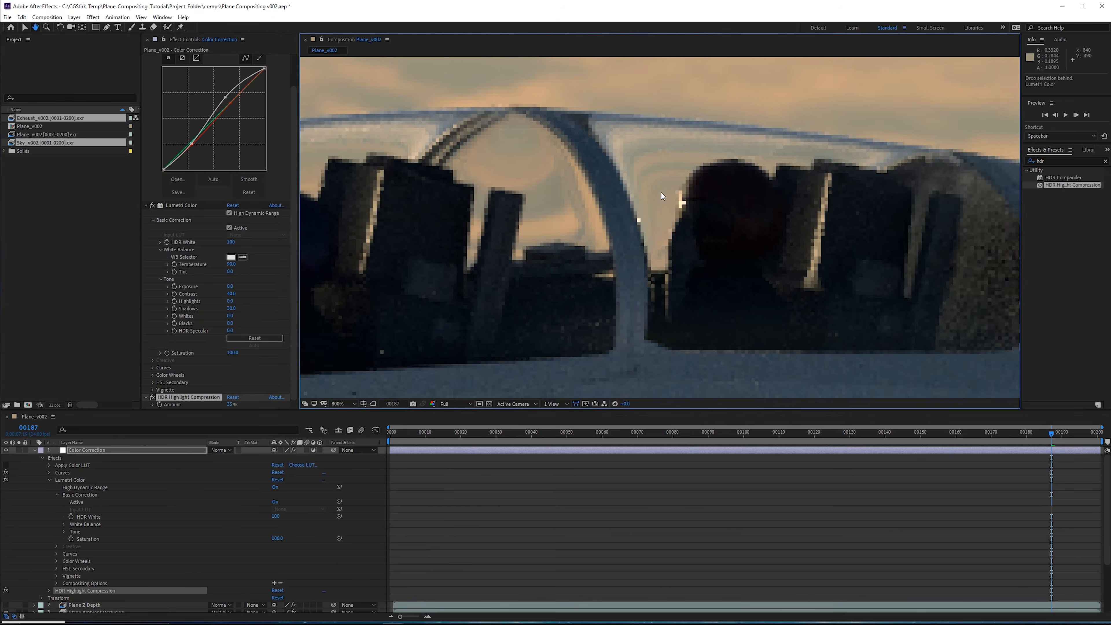
scroll(698, 174, "up", 1)
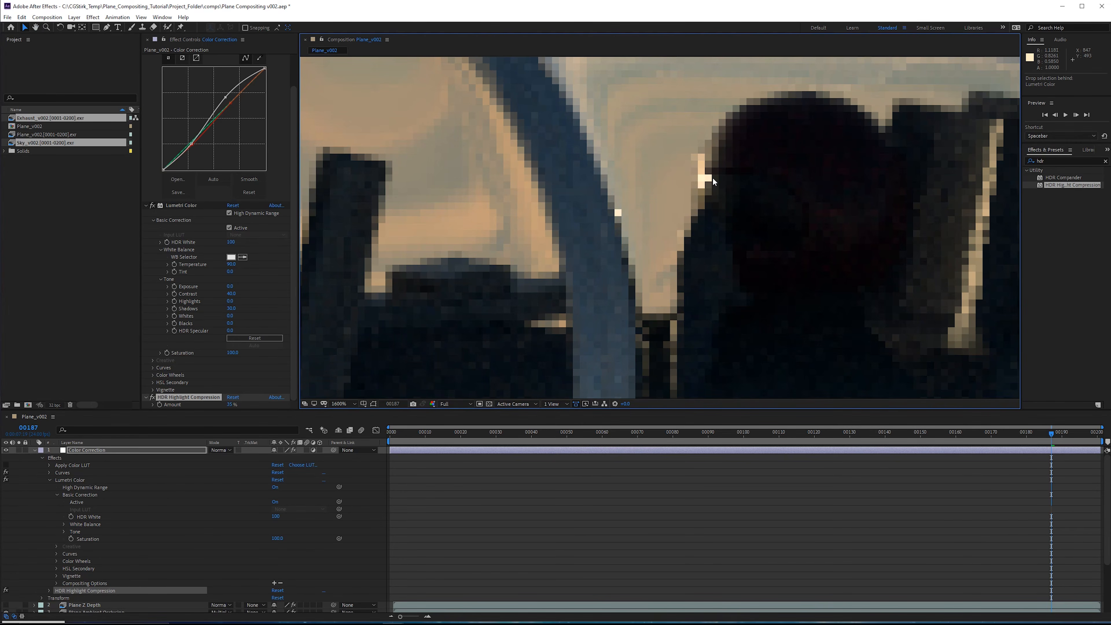
scroll(713, 177, "down", 1)
middle_click_drag(704, 180, 845, 175)
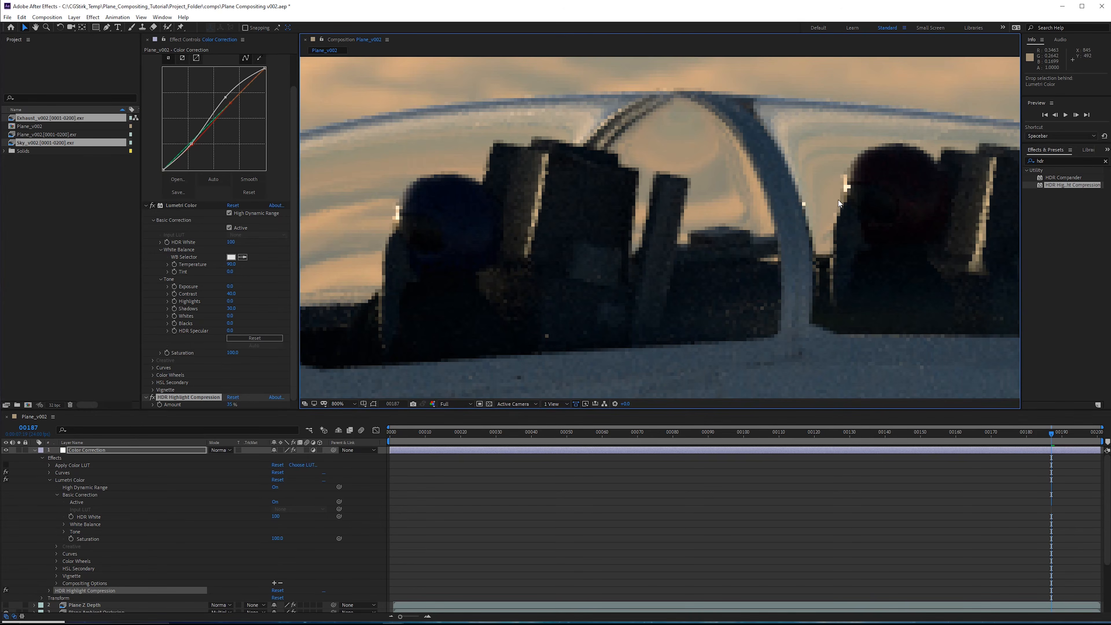
scroll(839, 200, "down", 1)
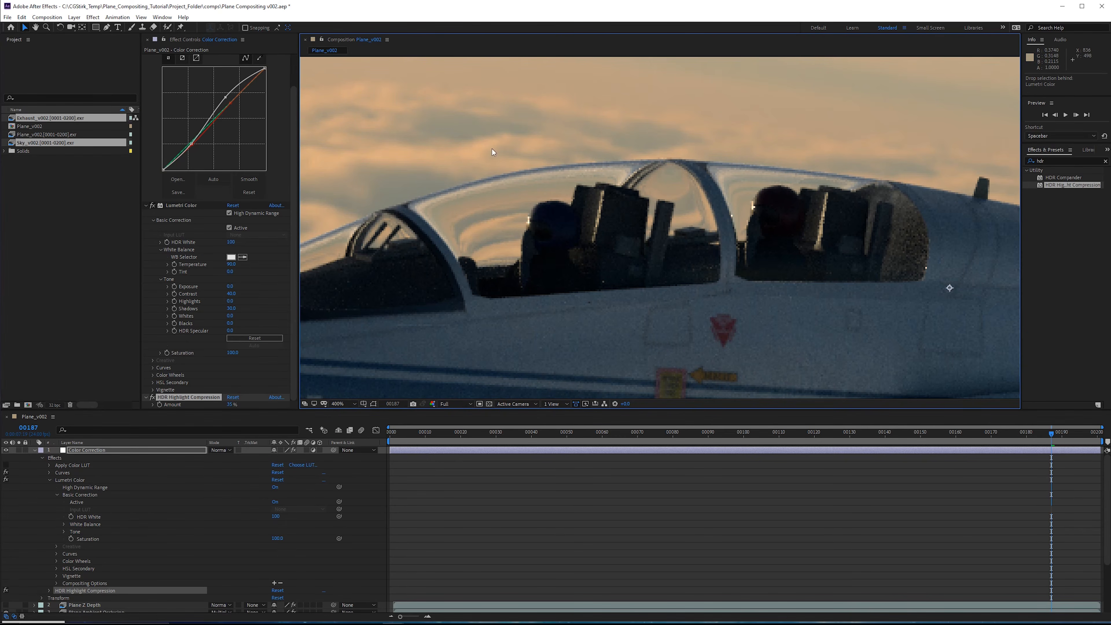
Step: Solo the Plane Refraction layer and add HDR Highlight Compression after its EXtractoR effect
left_click(34, 450)
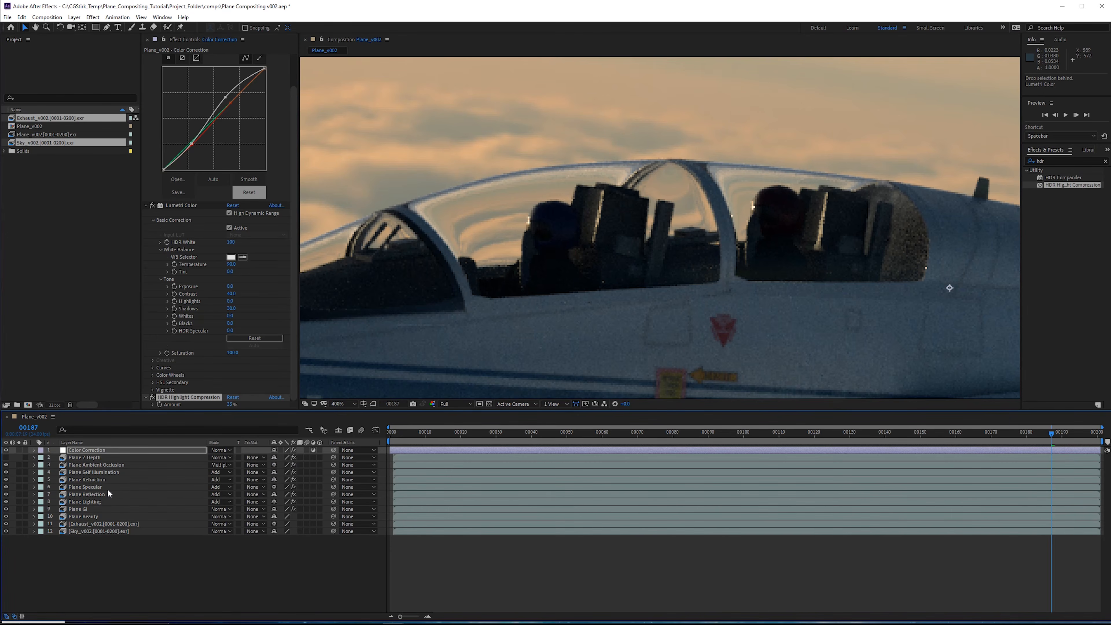
left_click(96, 482)
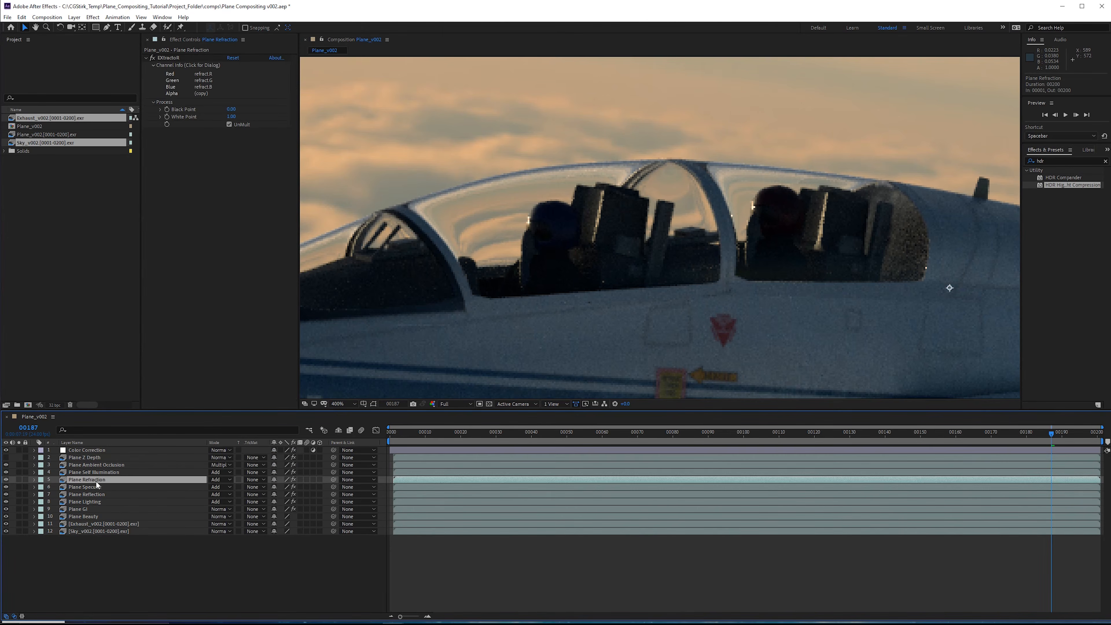
left_click(18, 480)
left_click_drag(1065, 185, 214, 193)
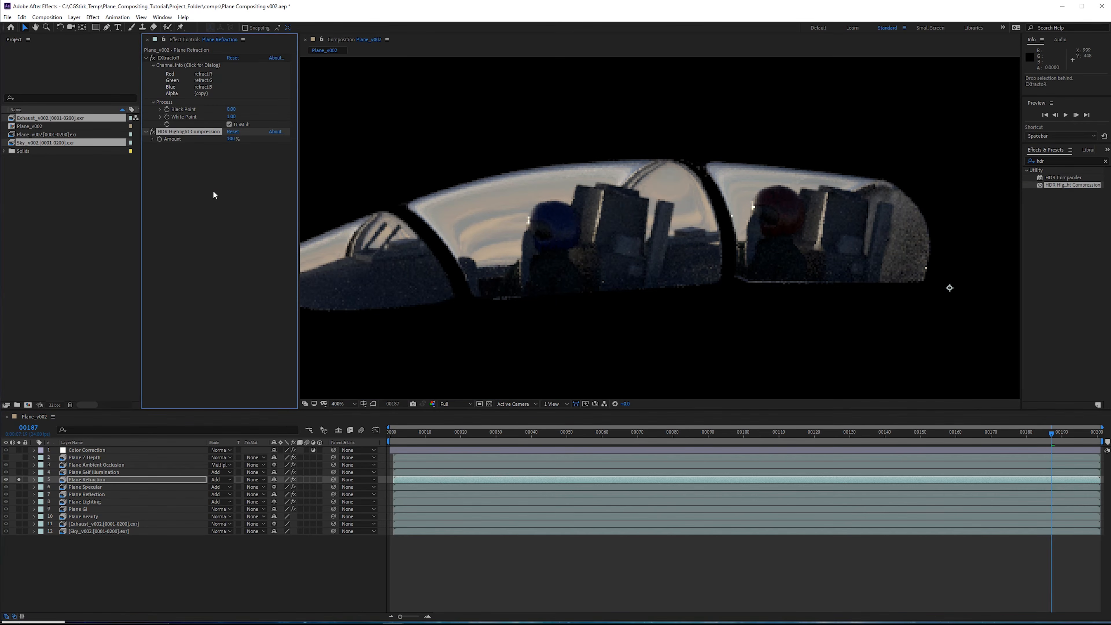
Step: Unsolo the Plane Refraction layer and reduce its HDR Highlight Compression amount slightly while viewing the whole plane composite
left_click(19, 479)
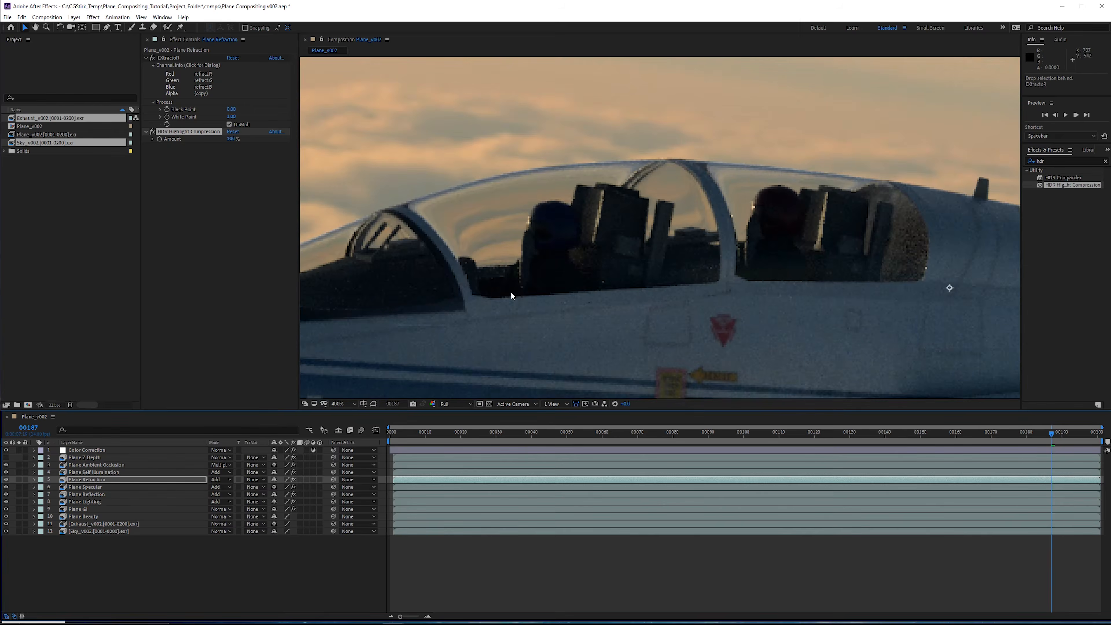
scroll(510, 292, "down", 2)
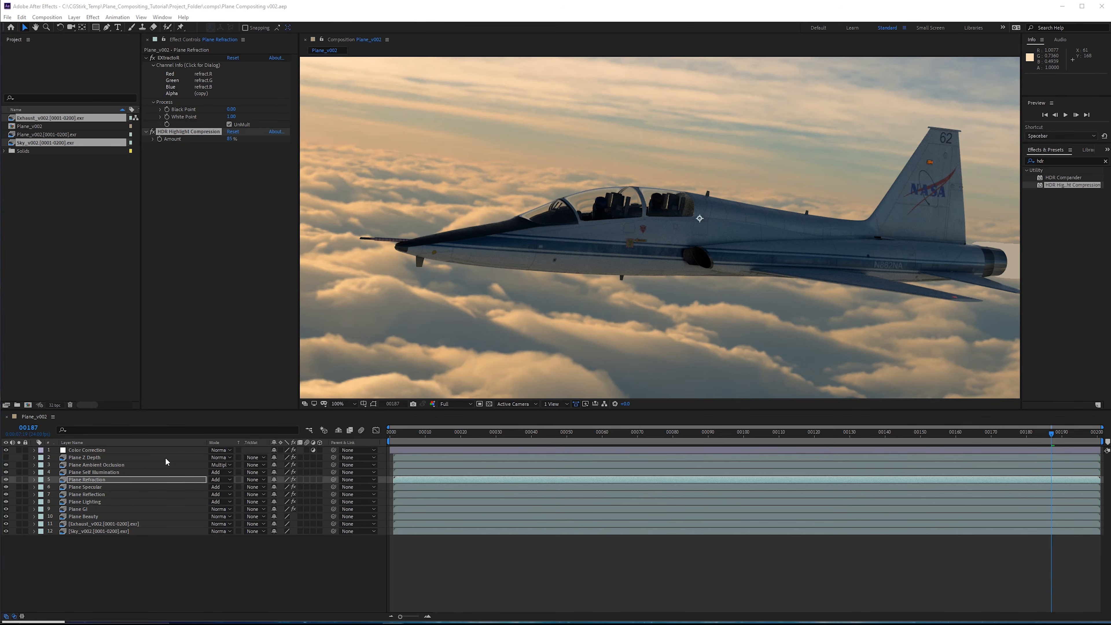
Step: Create an adjustment layer named Vignette and place it directly below the Color Correction layer
left_click(220, 572)
right_click(223, 583)
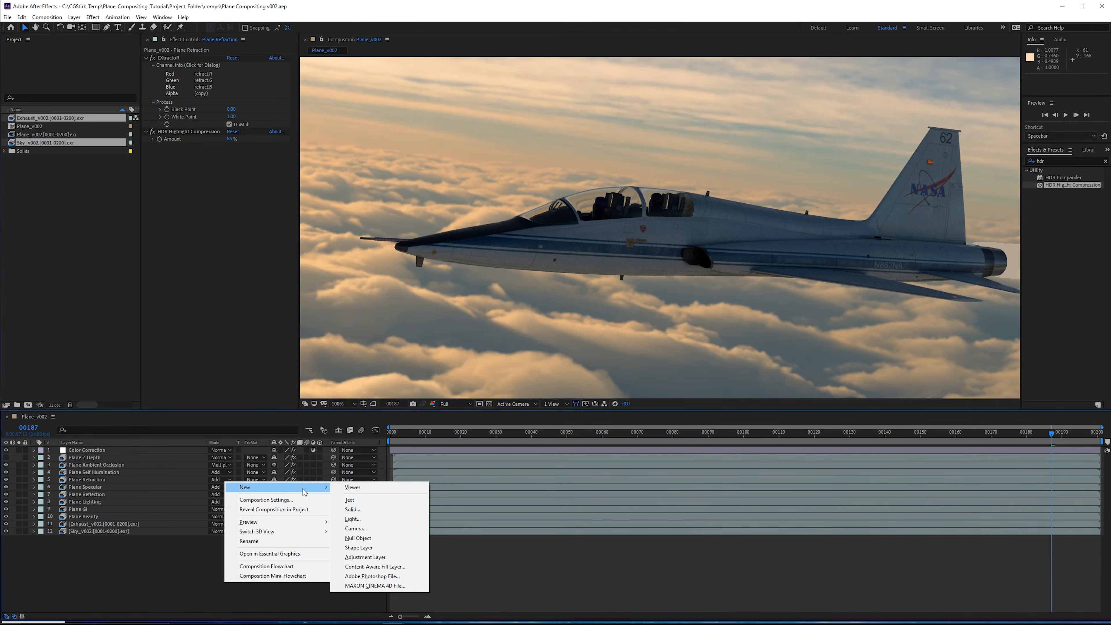
left_click(381, 558)
key("Return")
type("Vignette")
key("Return")
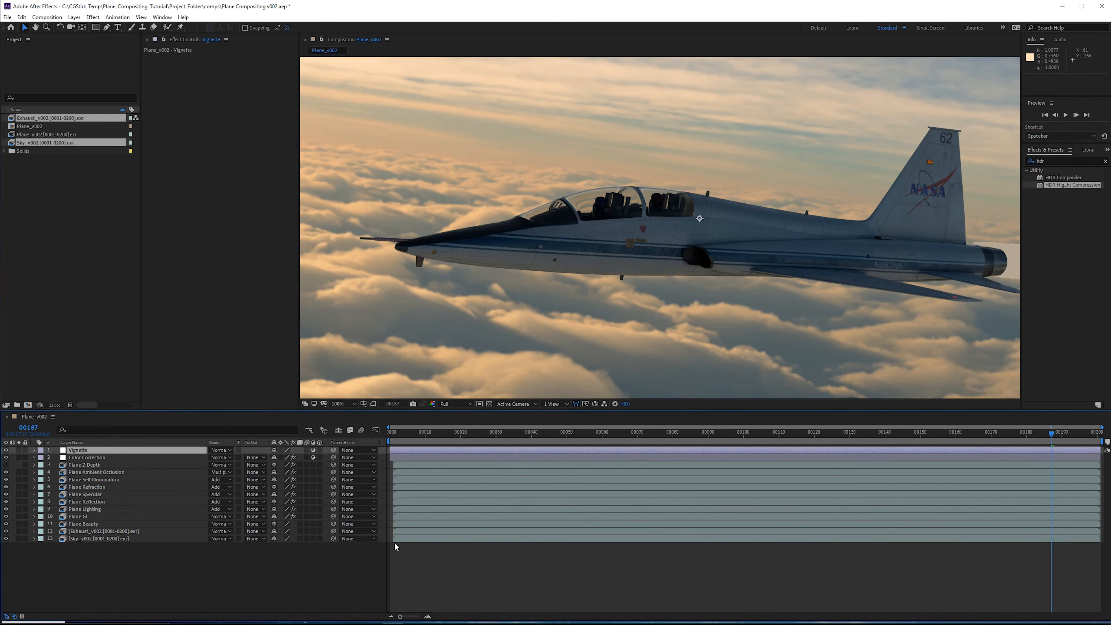
left_click_drag(193, 450, 193, 461)
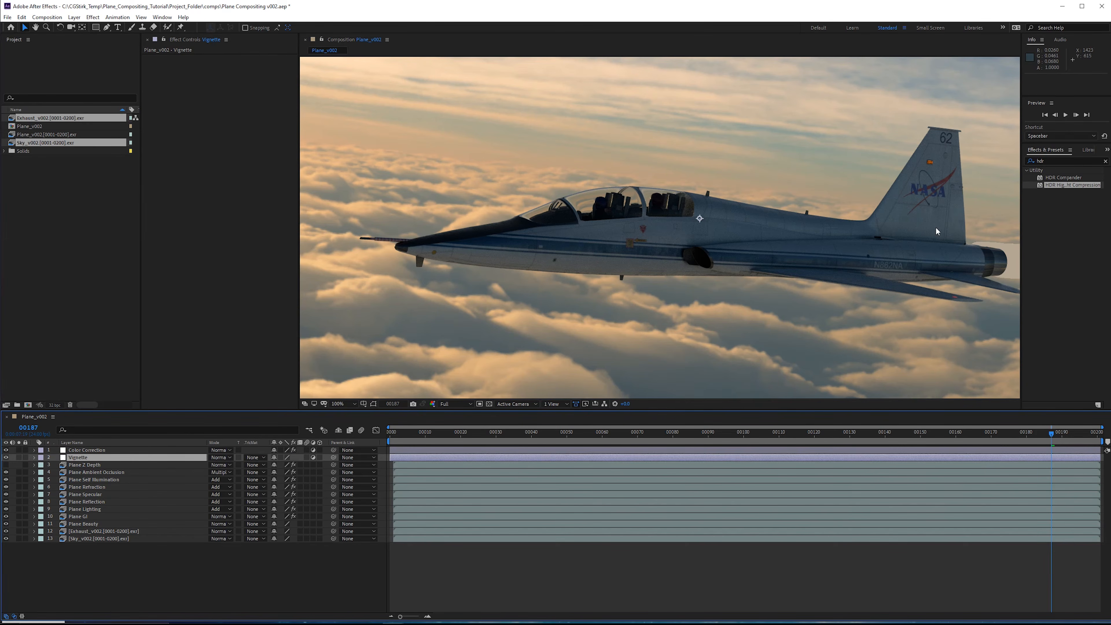
Step: Find the CC Vignette effect and add it to the Vignette layer
left_click(1061, 160)
type("vignette")
left_click_drag(1058, 200, 236, 132)
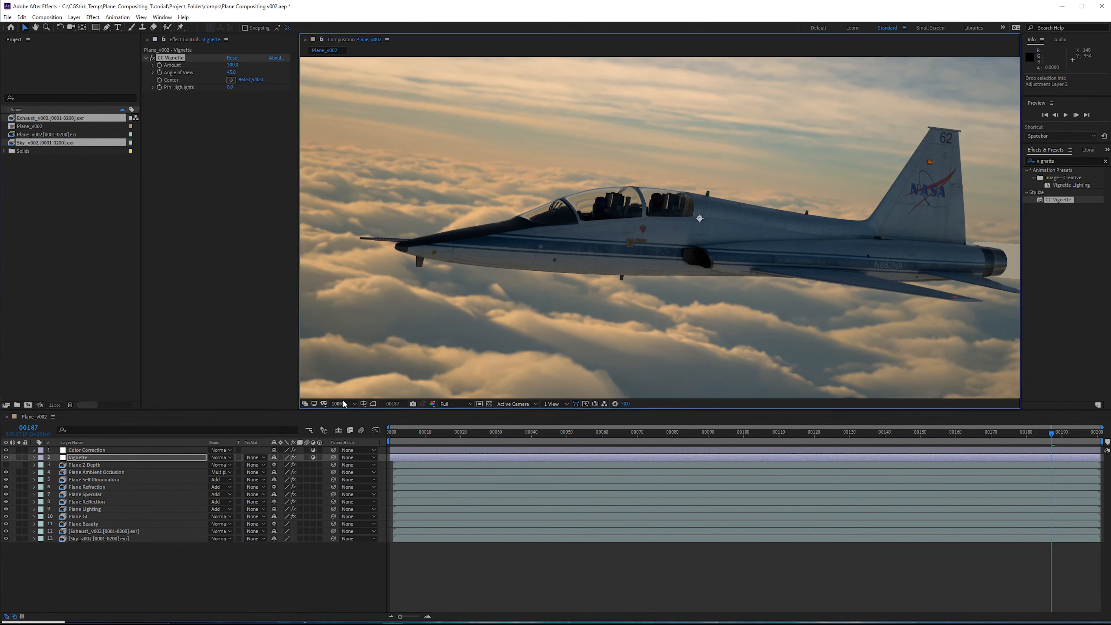
Step: Fit the whole composition in view and switch CC Vignette off and on to compare the darkened corners
left_click(341, 413)
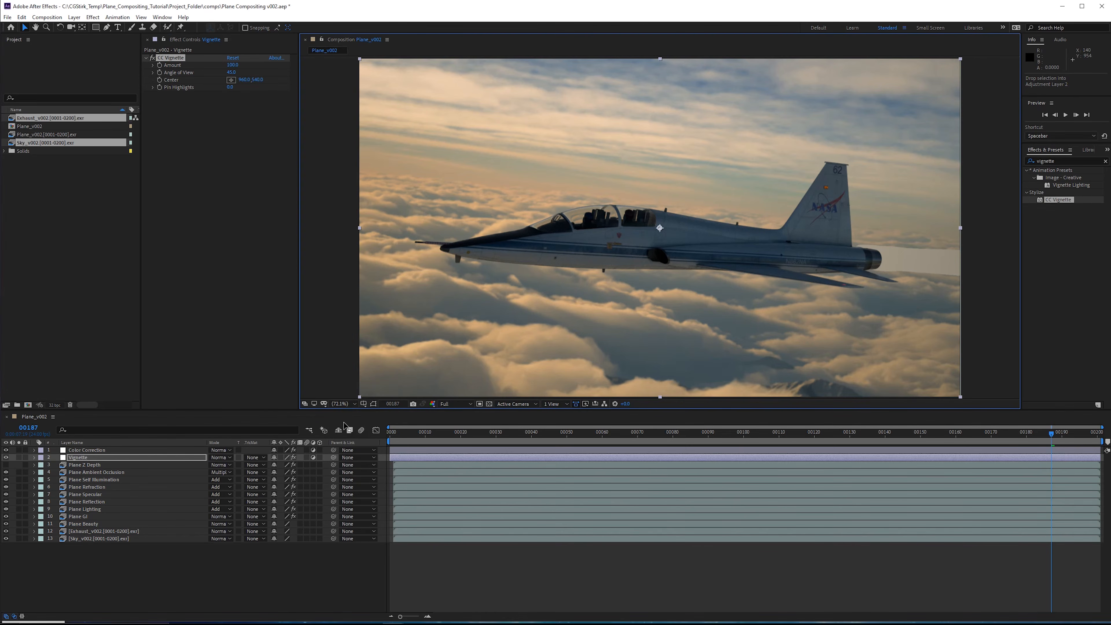
left_click(151, 60)
left_click(152, 58)
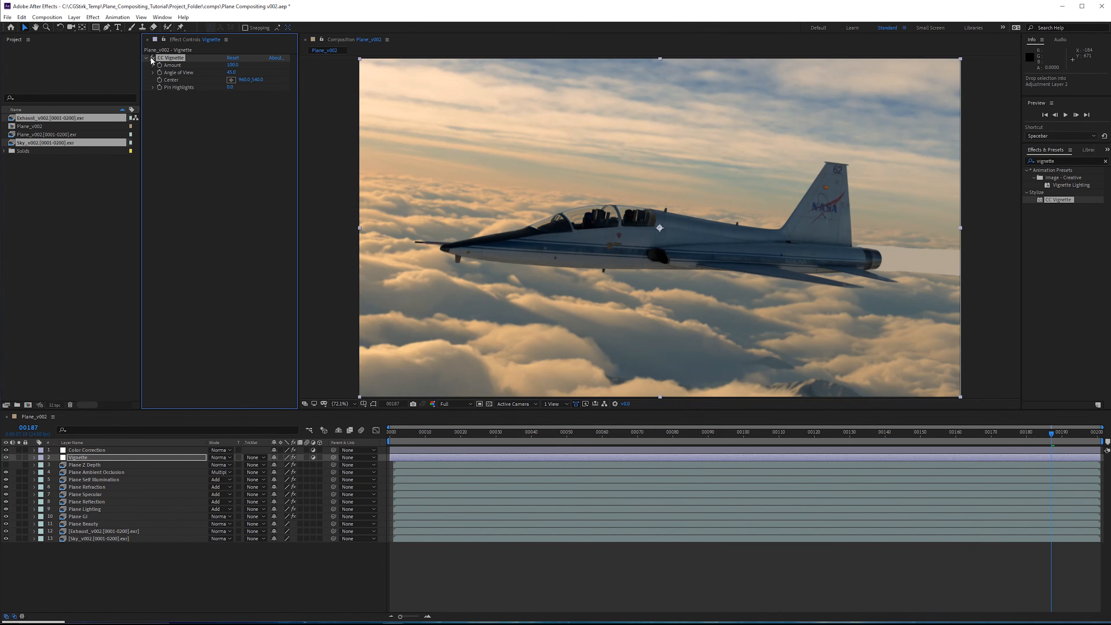
left_click(152, 58)
left_click(152, 58)
left_click(152, 58)
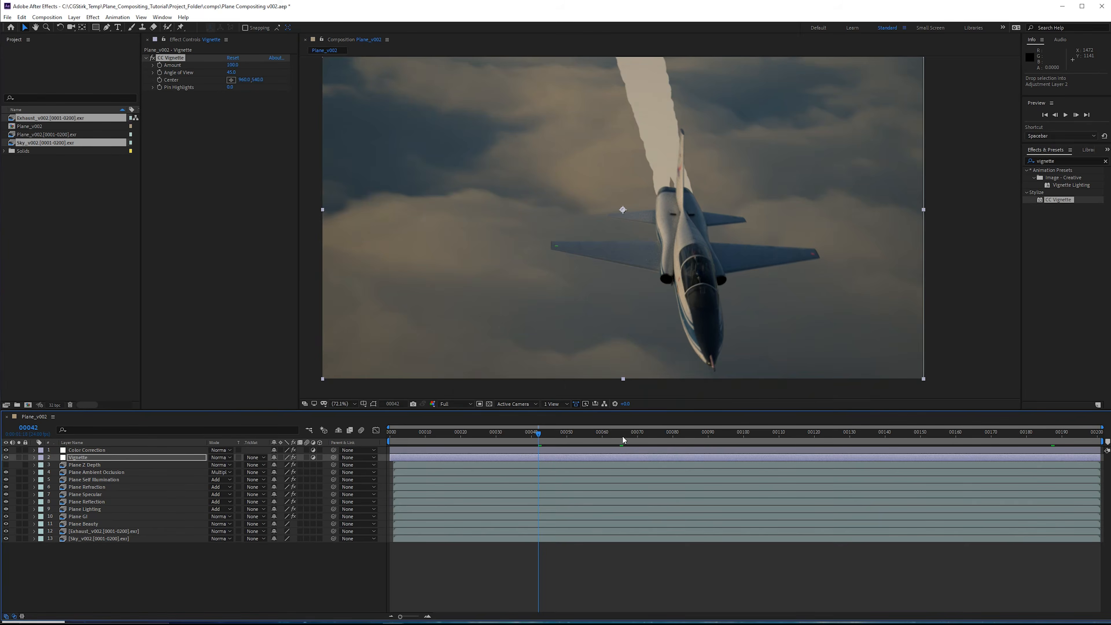
Step: Go to frame 115 and examine the black areas inside the plane's engine intake at close range
scroll(656, 371, "up", 3)
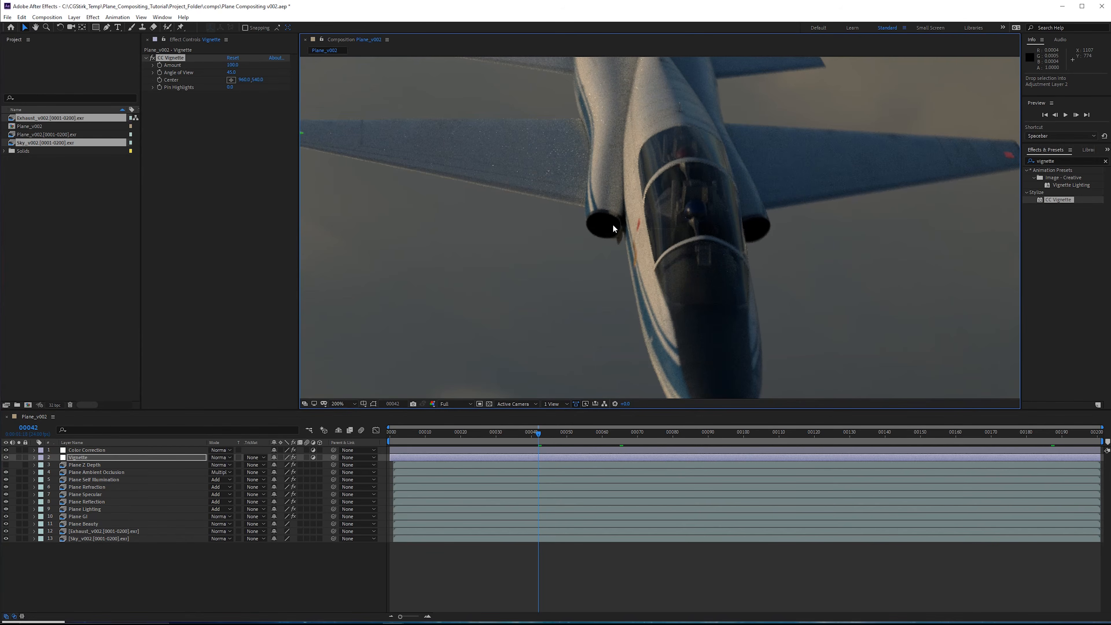
left_click(797, 435)
scroll(767, 243, "up", 2)
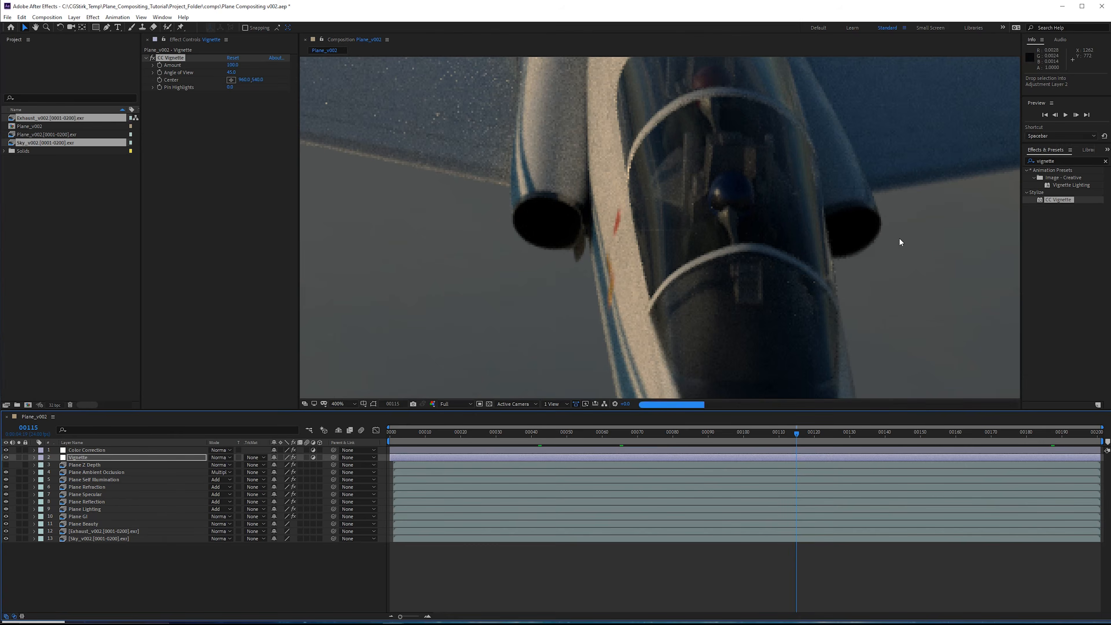
scroll(717, 213, "down", 3)
middle_click_drag(719, 241, 737, 289)
scroll(730, 260, "up", 1)
scroll(729, 255, "up", 4)
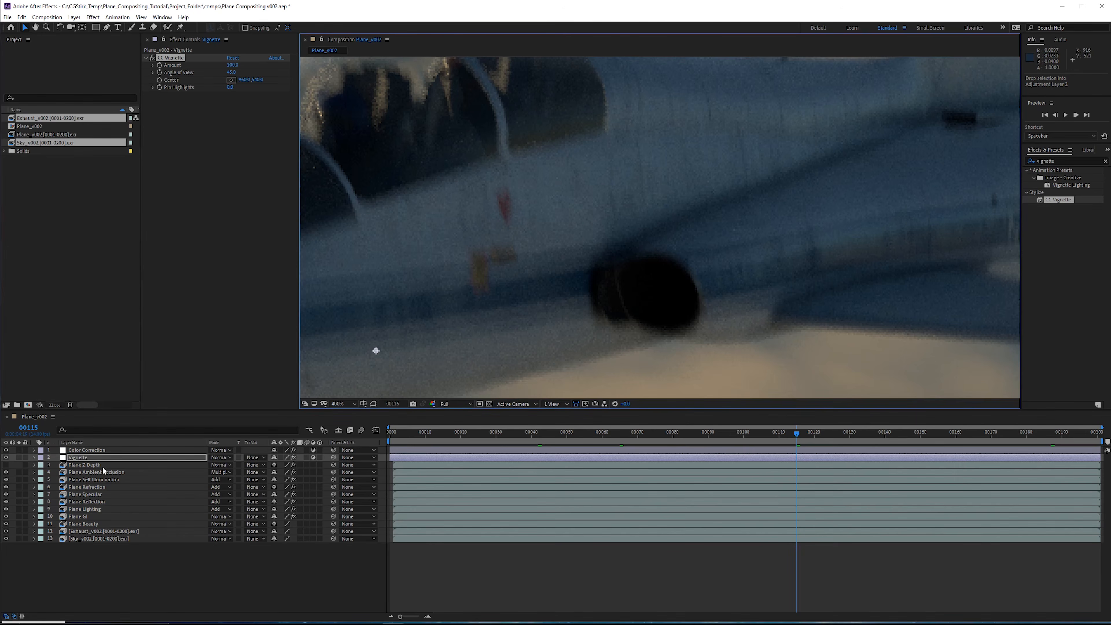
Step: Enlarge the Curves graph on the Color Correction layer, slightly lift the RGB black point, and check the engine intake
left_click(107, 451)
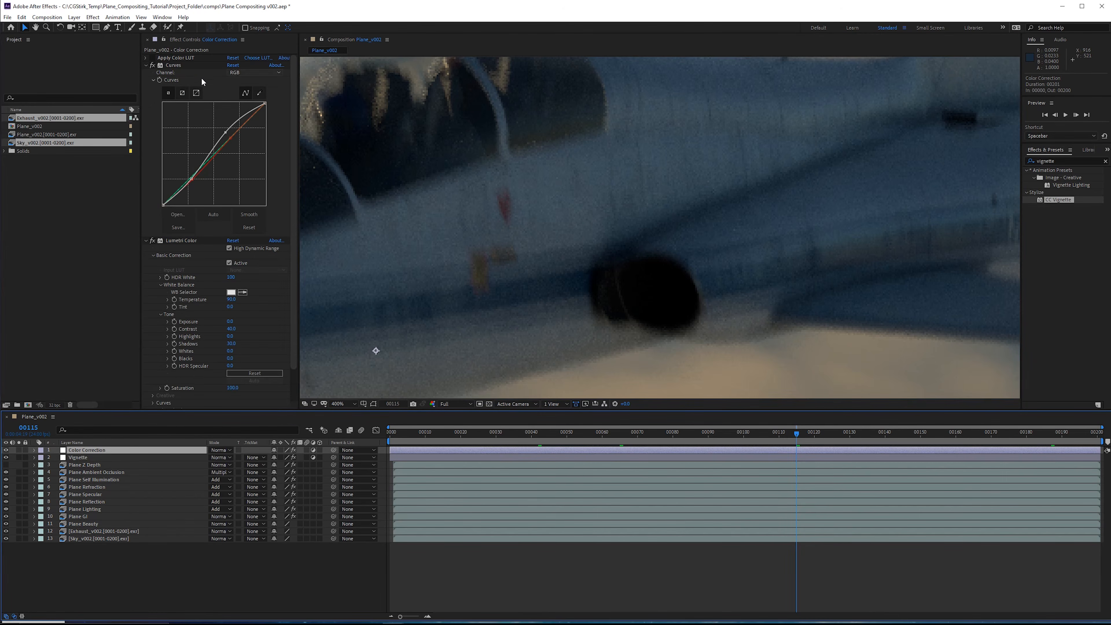
left_click(196, 93)
scroll(290, 141, "down", 2)
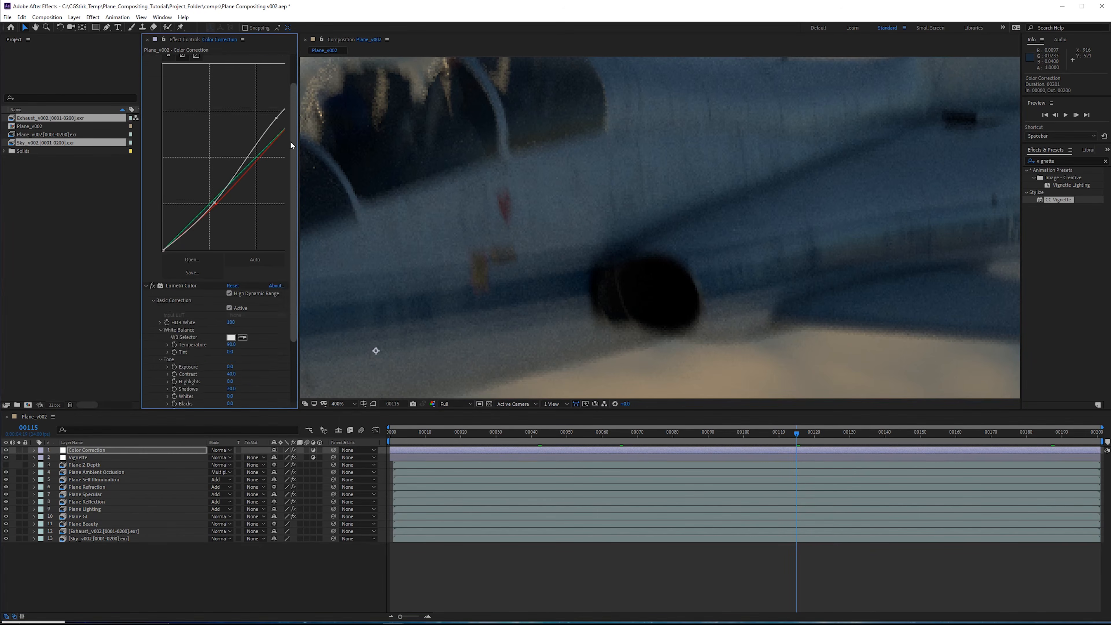
left_click_drag(291, 141, 291, 146)
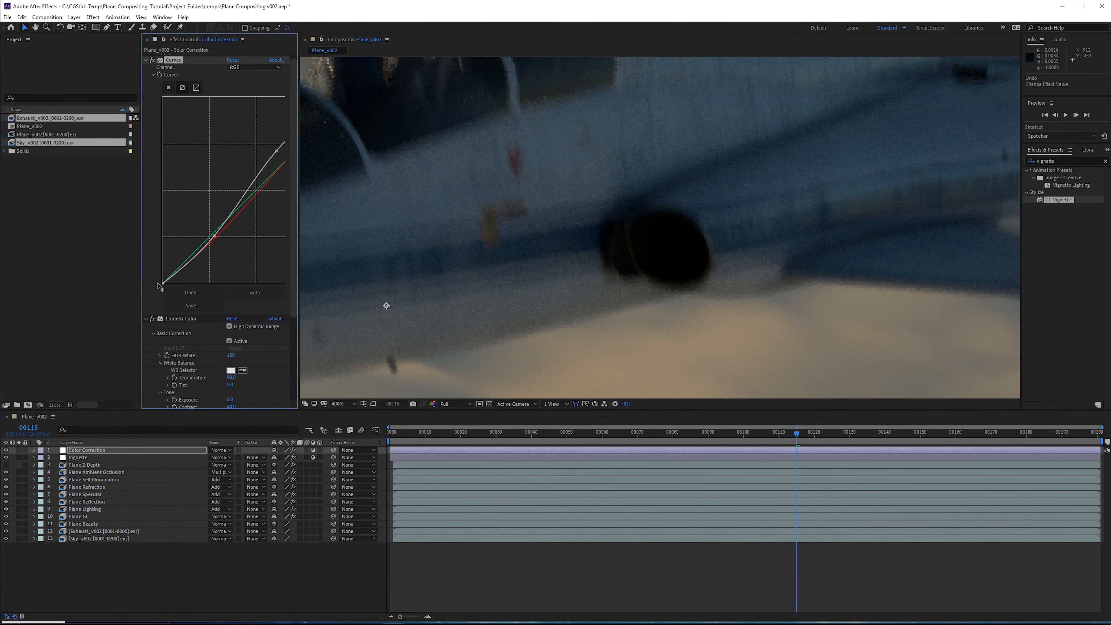
key("ctrl+z")
left_click_drag(156, 283, 146, 310)
key("ctrl+z")
left_click(199, 88)
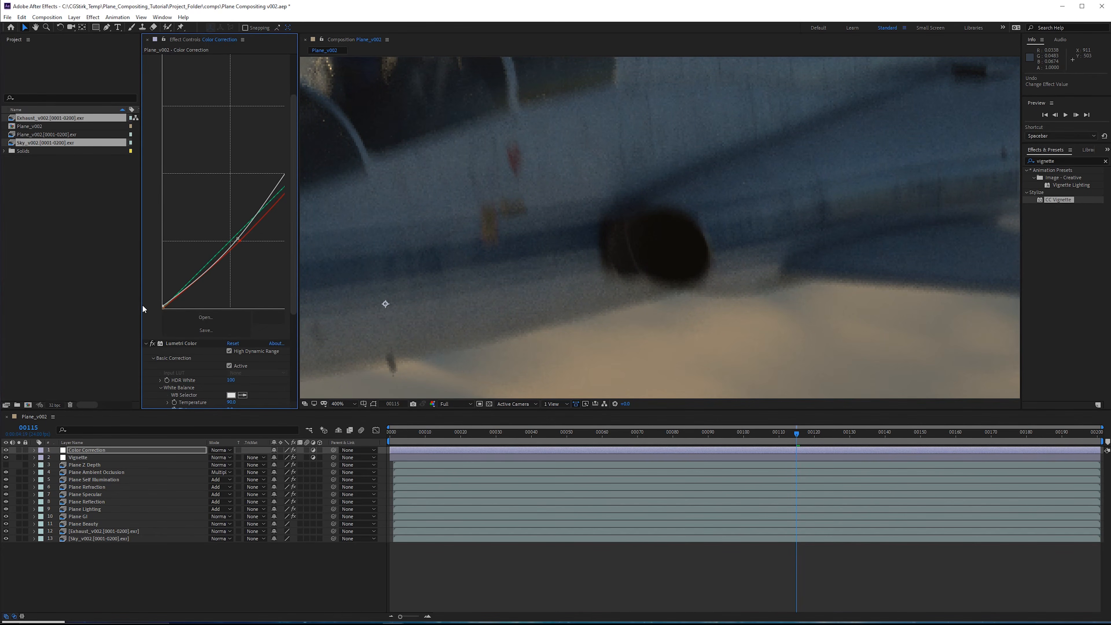
scroll(281, 153, "up", 3)
left_click(169, 89)
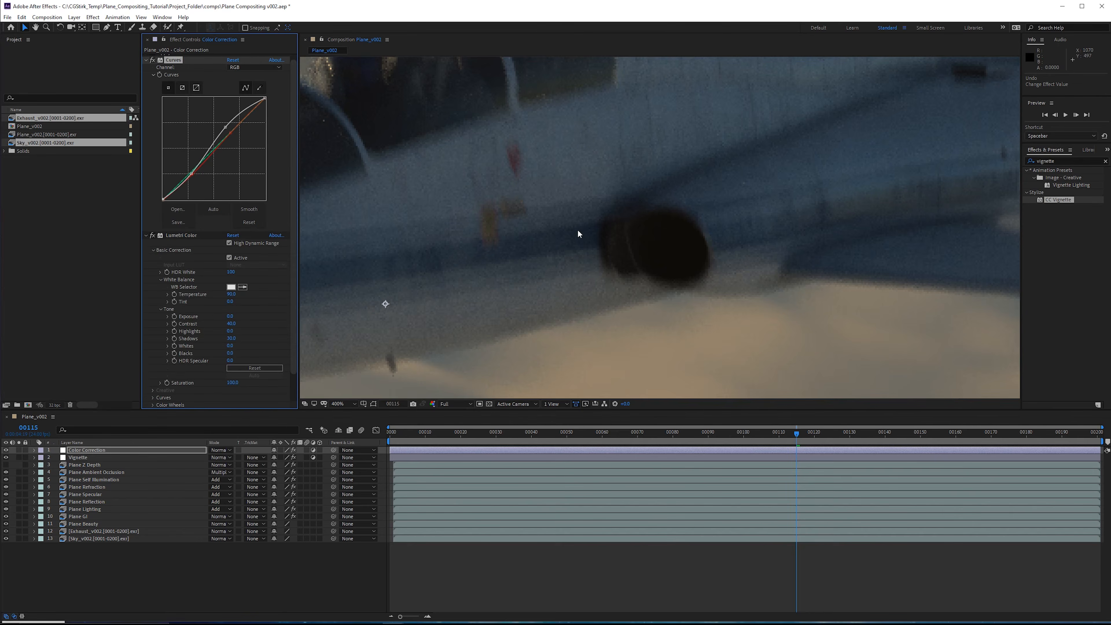
scroll(578, 231, "down", 2)
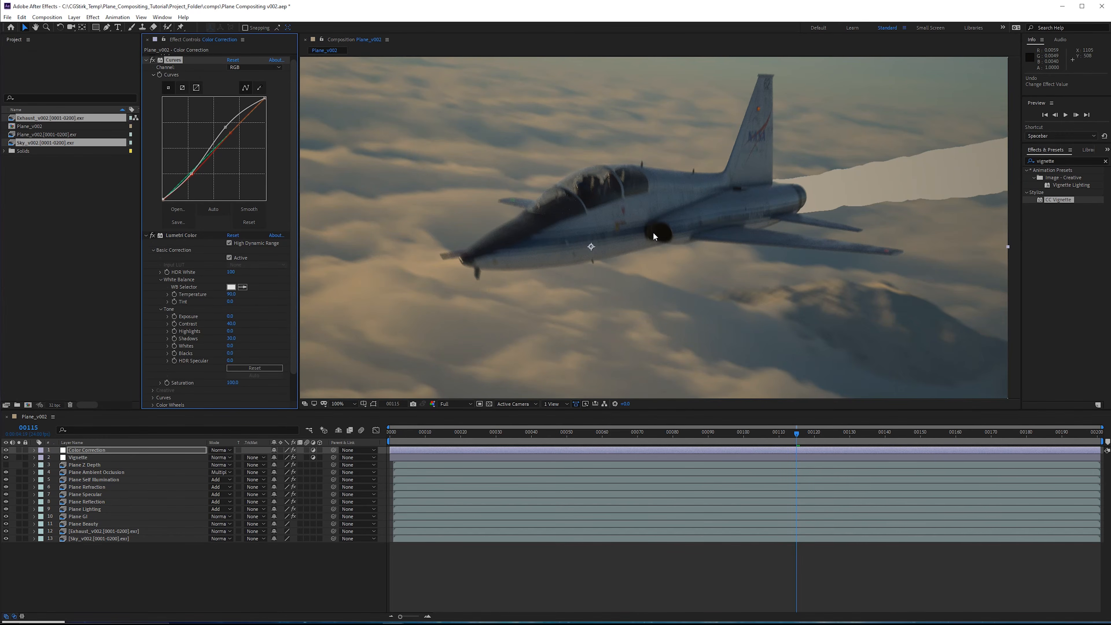
scroll(653, 232, "down", 1)
middle_click_drag(814, 153, 754, 168)
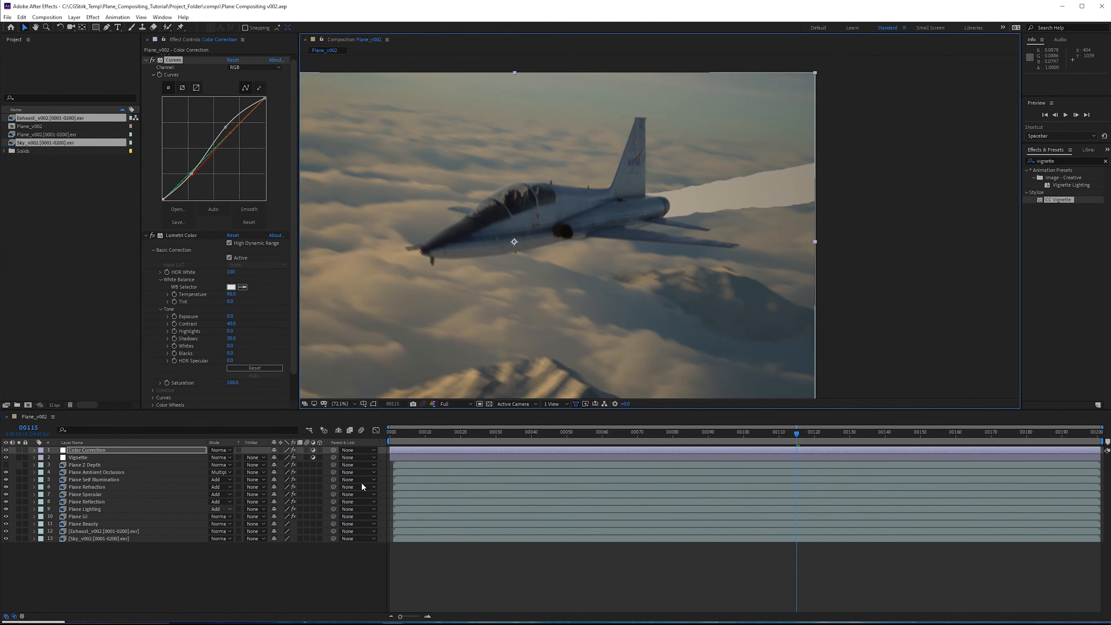
Step: Rename the Exhaust_v002 layer in the composition as Exhaust matte
left_click(107, 530)
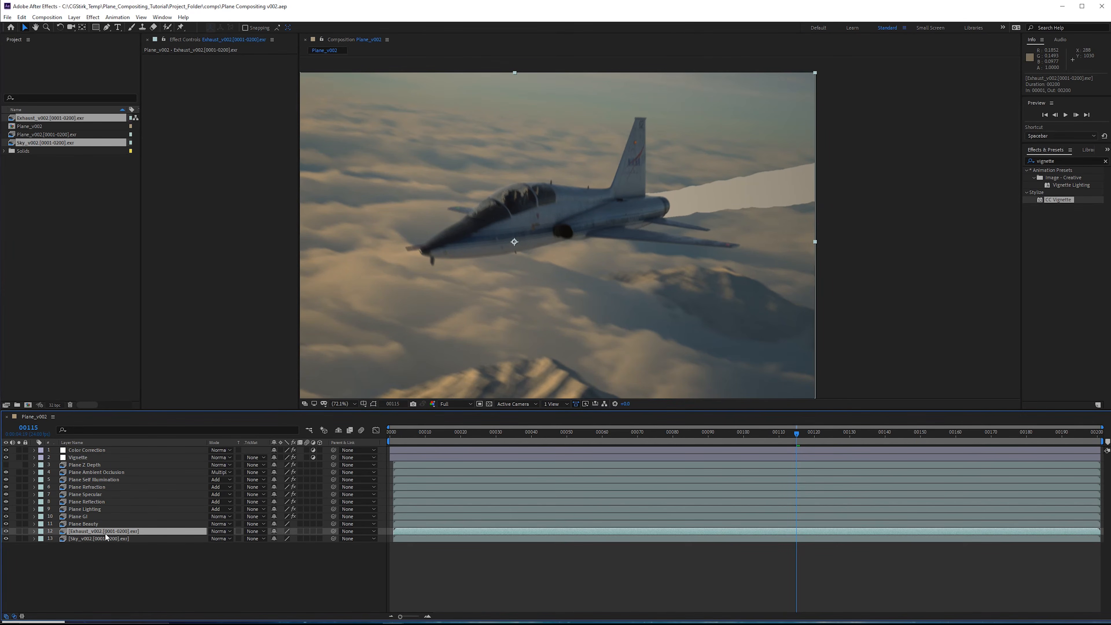
key("Return")
type("Exhaust matte")
key("Return")
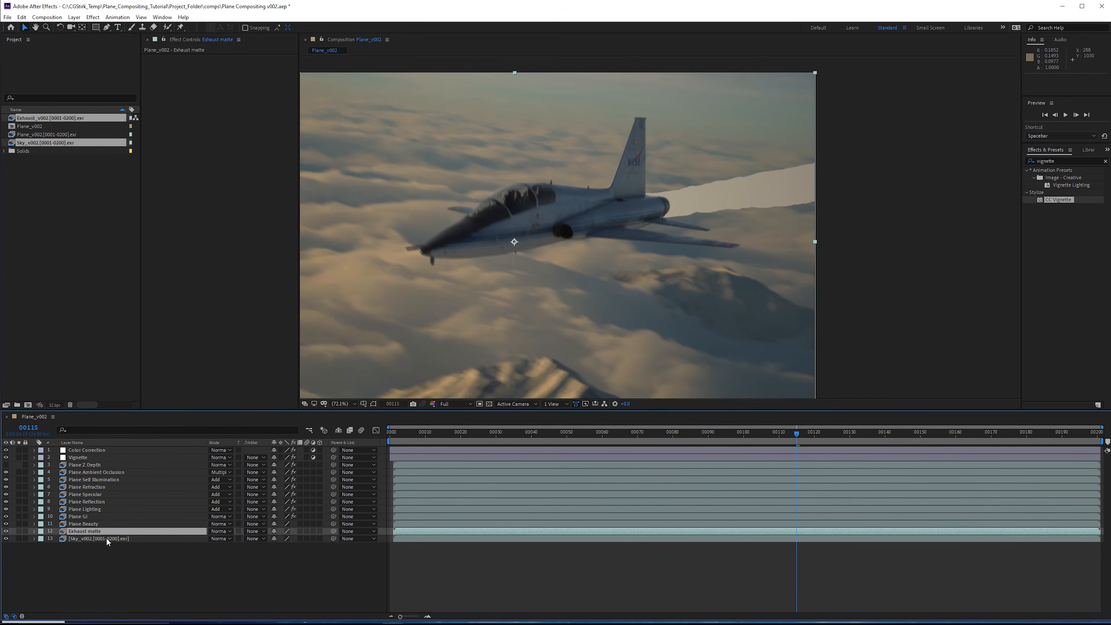
Step: Create an adjustment layer named Exhaust below the matte layer and set its track matte to Alpha Matte "Exhaust matte"
right_click(175, 559)
mouse_move(206, 464)
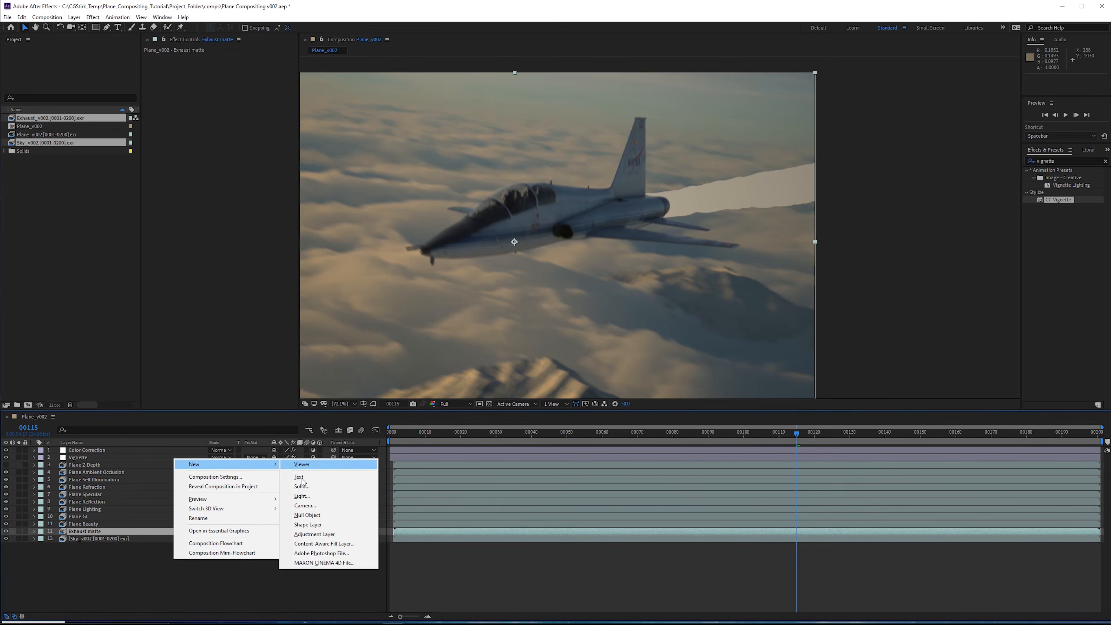
left_click(314, 534)
key("Return")
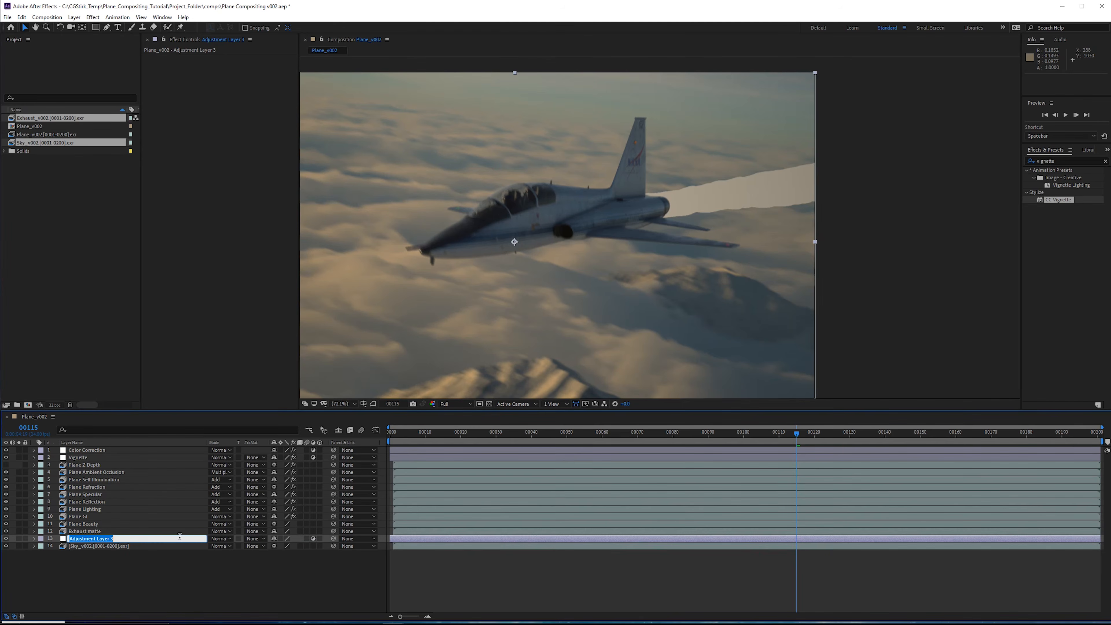
type("Exhaust")
key("Return")
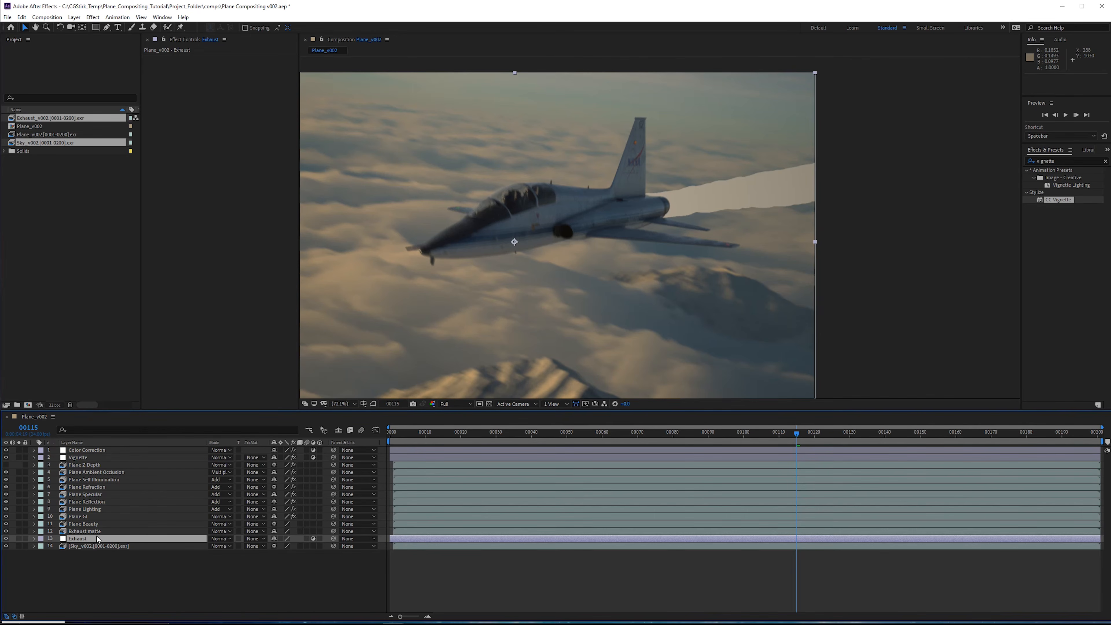
left_click(255, 539)
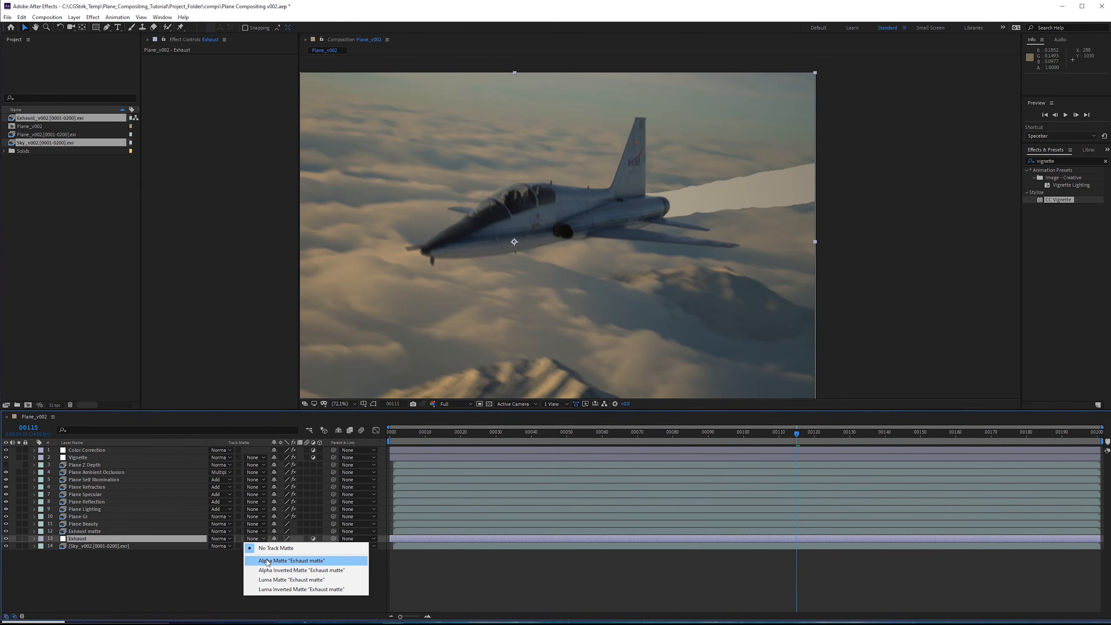
left_click(272, 555)
left_click(87, 540)
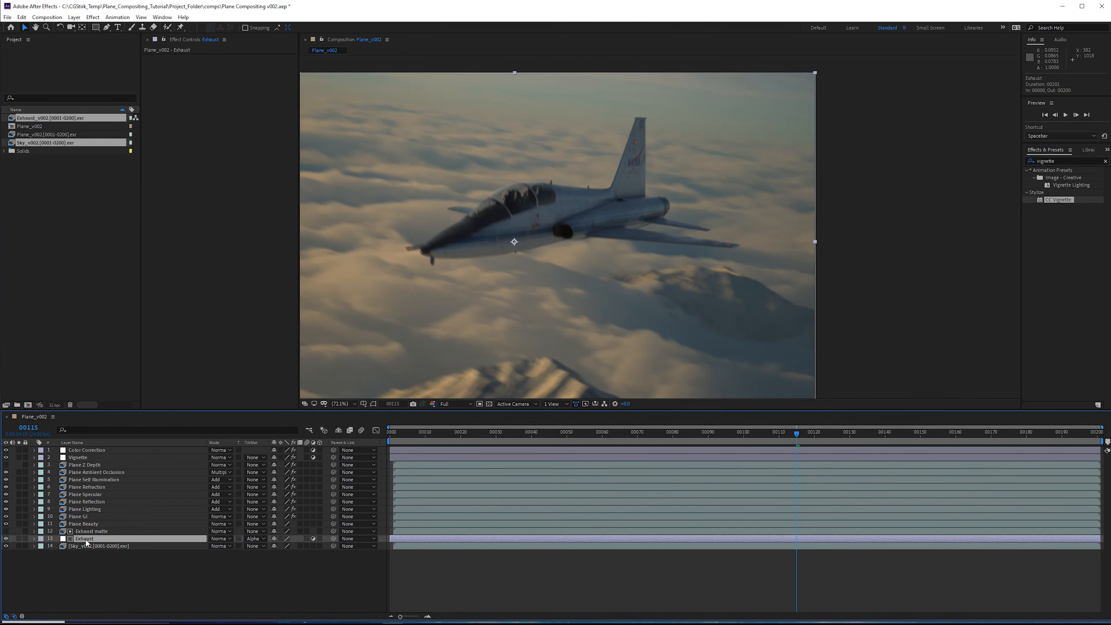
Step: Add Curves to the Exhaust adjustment layer at frame 63 and pull the RGB midtones down to darken the exhaust trail
left_click(1079, 162)
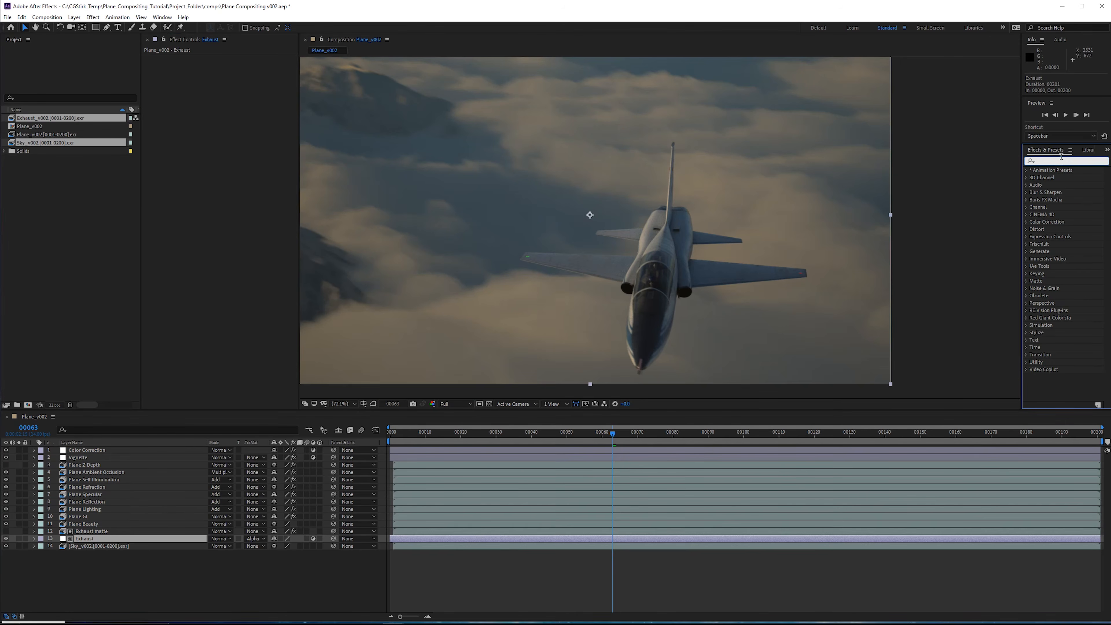
type("curves")
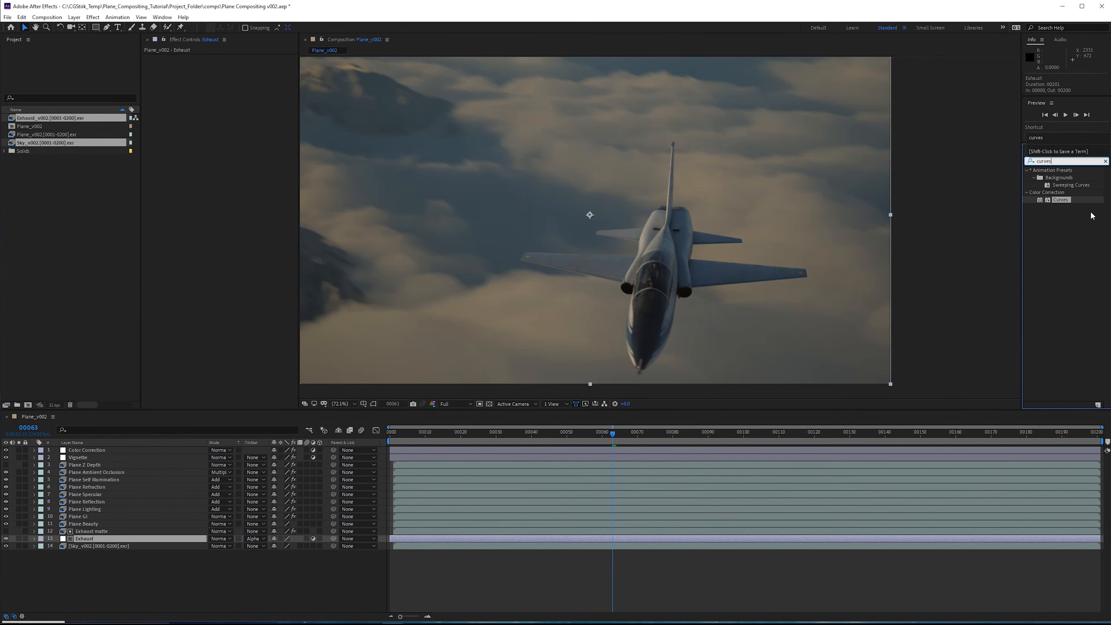
left_click_drag(1061, 200, 226, 155)
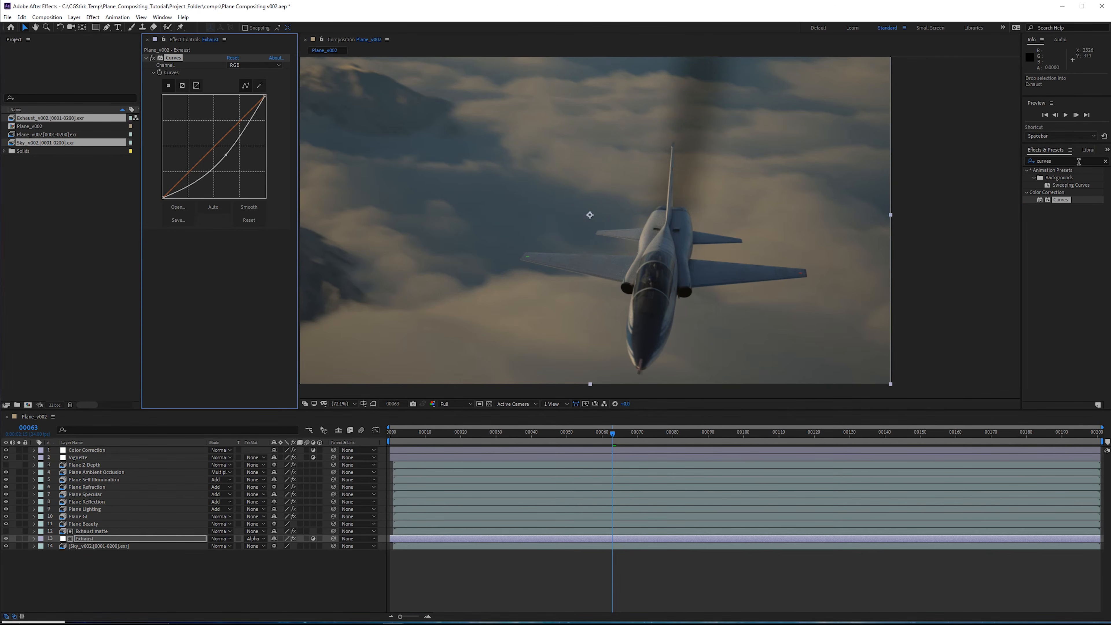
Step: Find the Turbulent Displace effect and add it after Curves on the Exhaust layer
left_click(1079, 161)
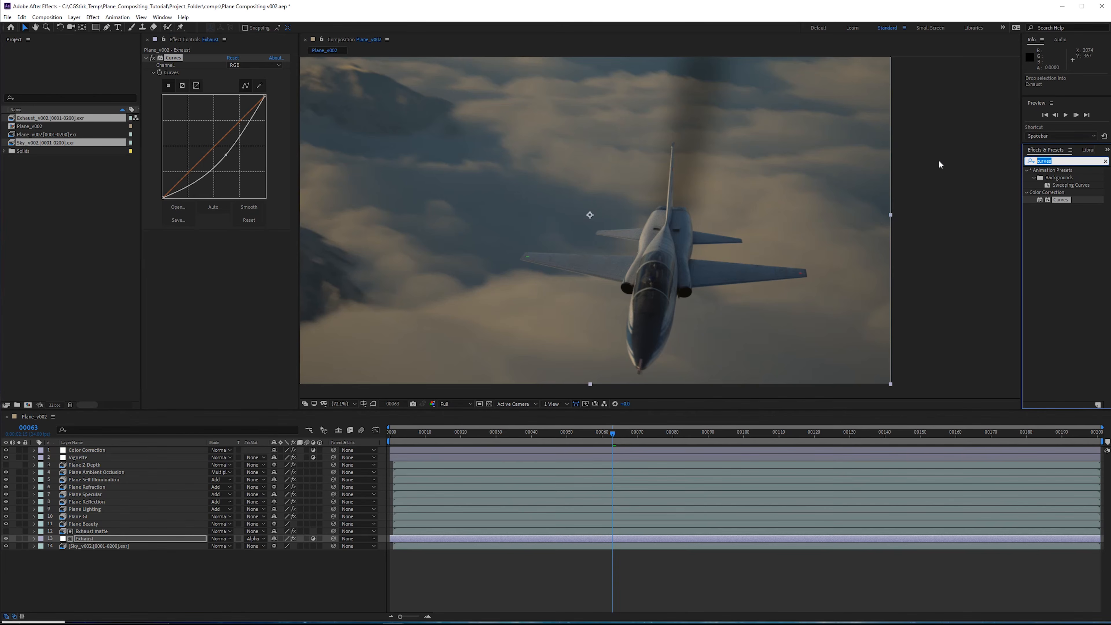
type("turbulent dis")
left_click_drag(1066, 177, 240, 309)
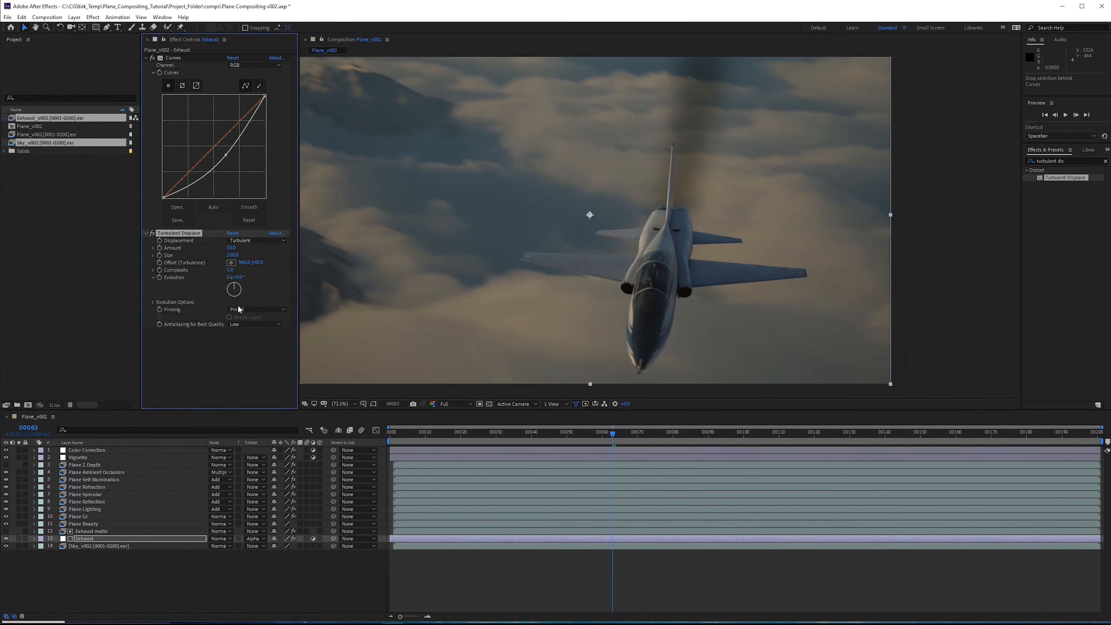
Step: Set Turbulent Displace to Amount 100, Size 5 and Complexity 3, and inspect the distortion in the exhaust trail
left_click(233, 248)
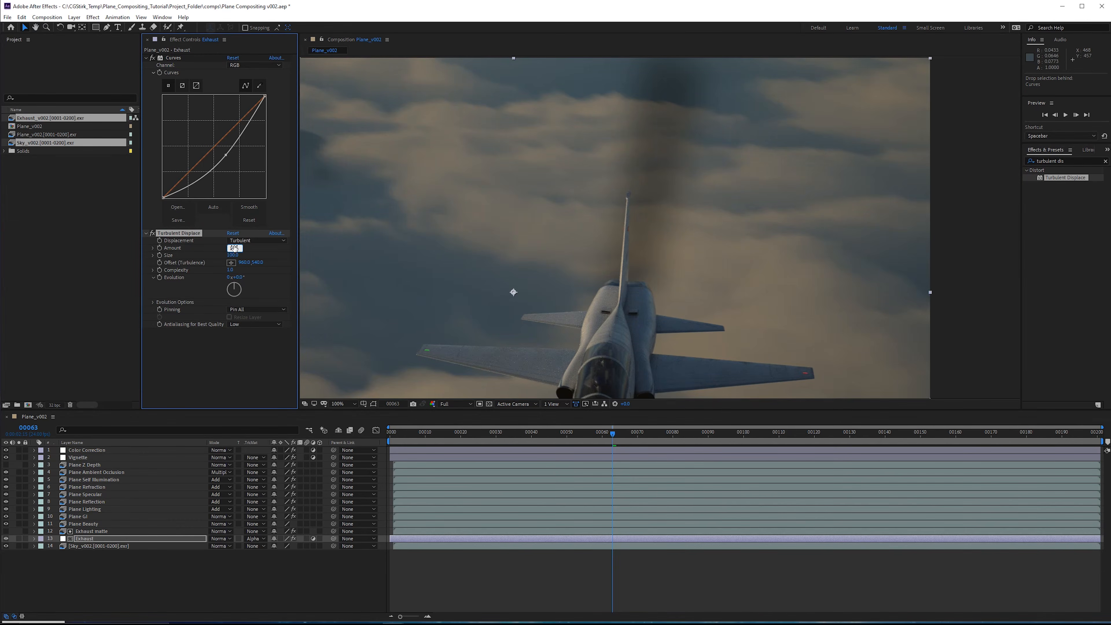
type("100")
key("Tab")
type("5")
key("Return")
left_click(230, 270)
type("3")
key("Return")
scroll(628, 124, "up", 1)
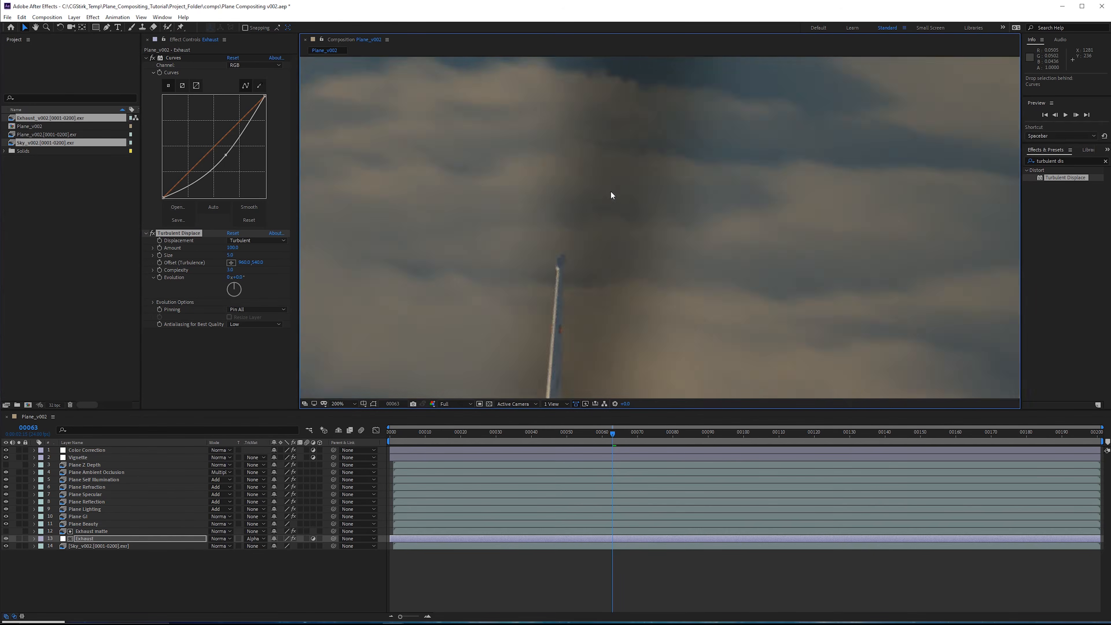
scroll(614, 197, "up", 1)
middle_click_drag(660, 245, 751, 424)
scroll(647, 116, "down", 1)
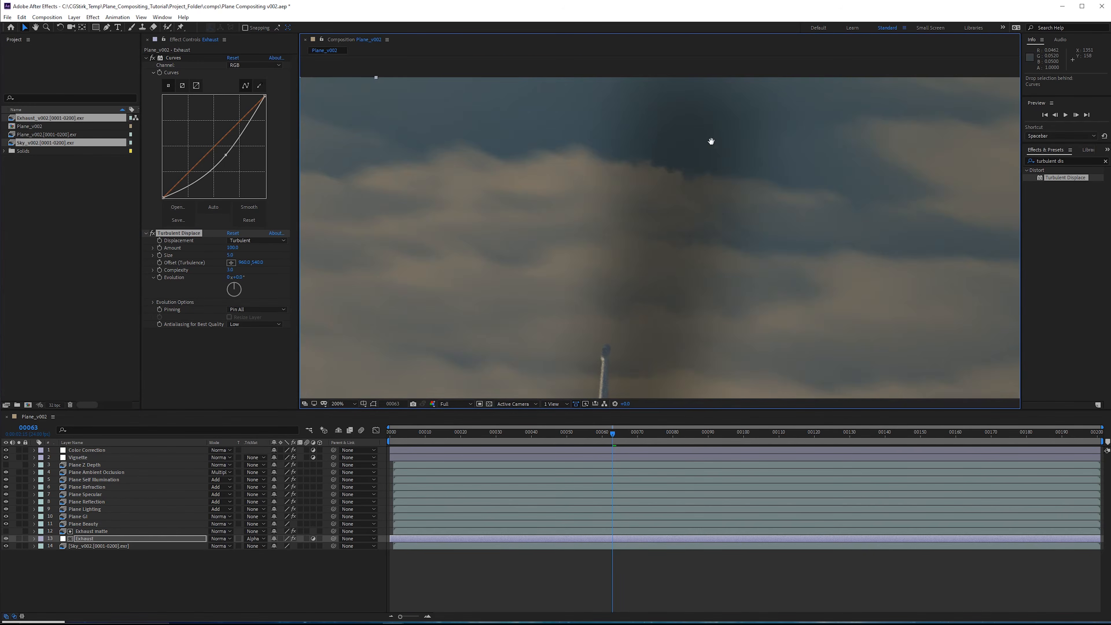
scroll(711, 141, "down", 1)
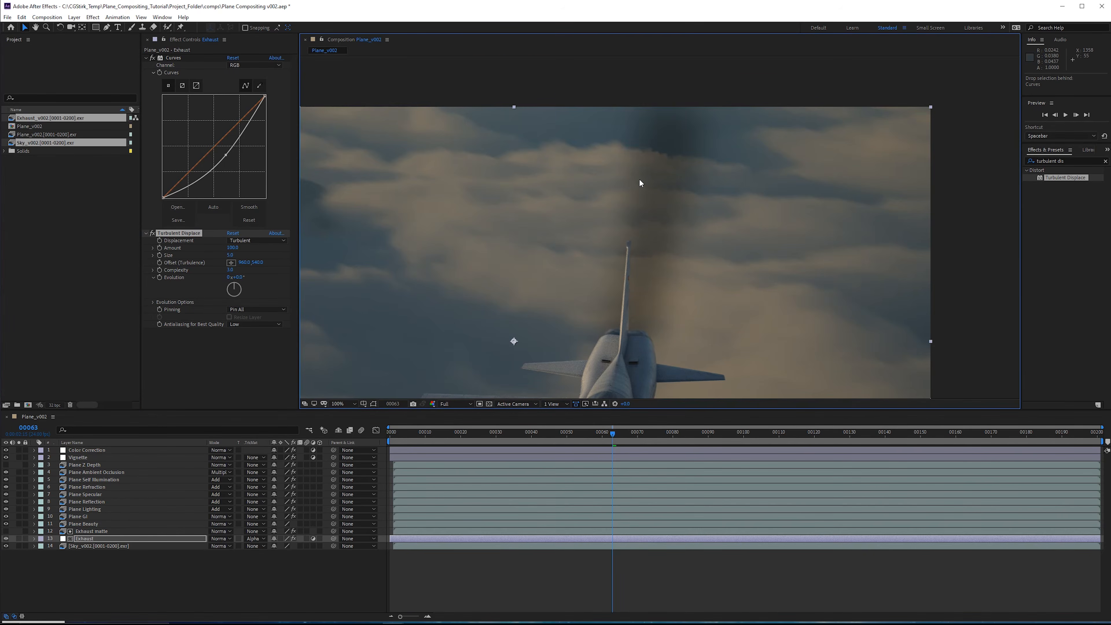
Step: Animate Turbulent Displace's Evolution on the Exhaust layer with the expression time * 1000 and play back the trail
left_click(159, 277, "alt")
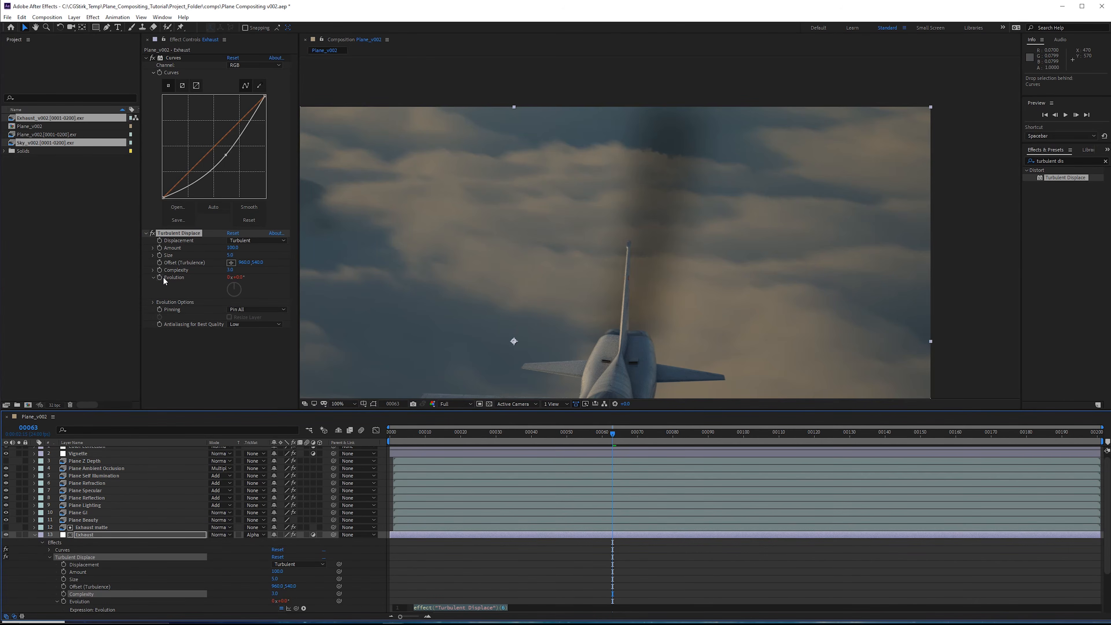
type("time * 1000")
key("KP_Enter")
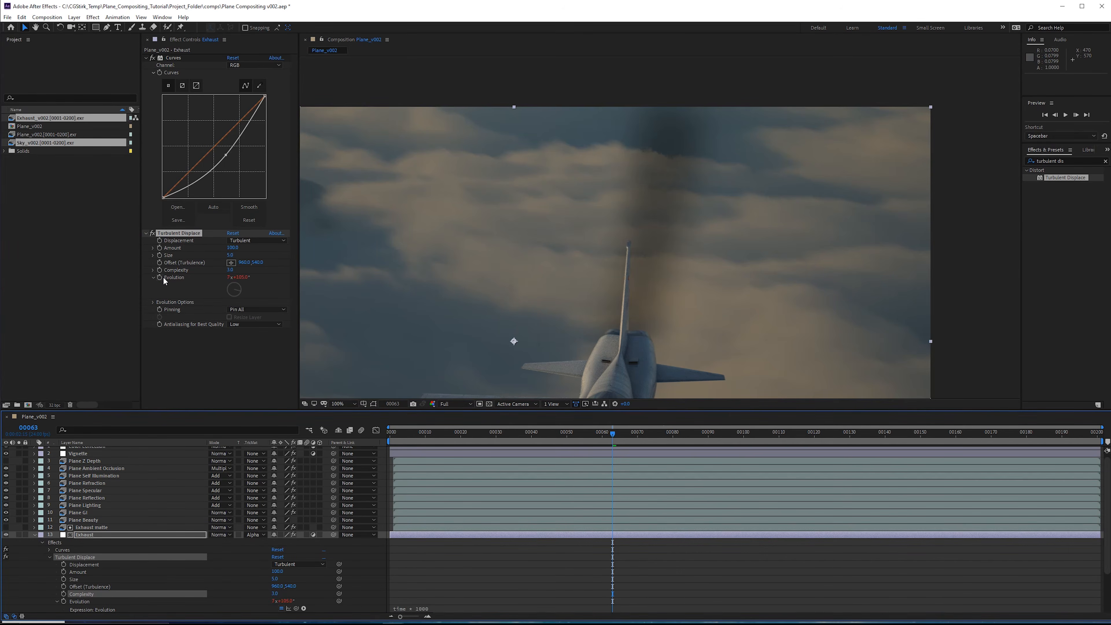
key("space")
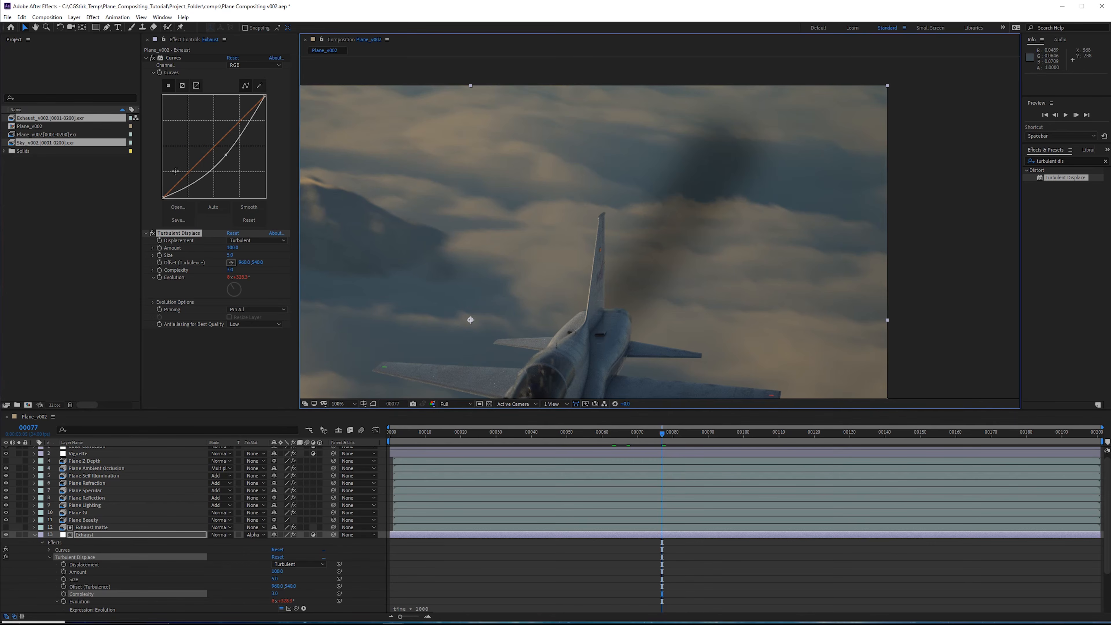
Step: Try adjusting the Exhaust layer's opacity and the Curves midpoint to change how dark the trail is
left_click(162, 535)
key("t")
mouse_move(278, 547)
left_mouse_down()
mouse_move(262, 549)
mouse_move(288, 551)
left_mouse_up()
key("ctrl+z")
key("t")
left_click_drag(226, 155, 226, 156)
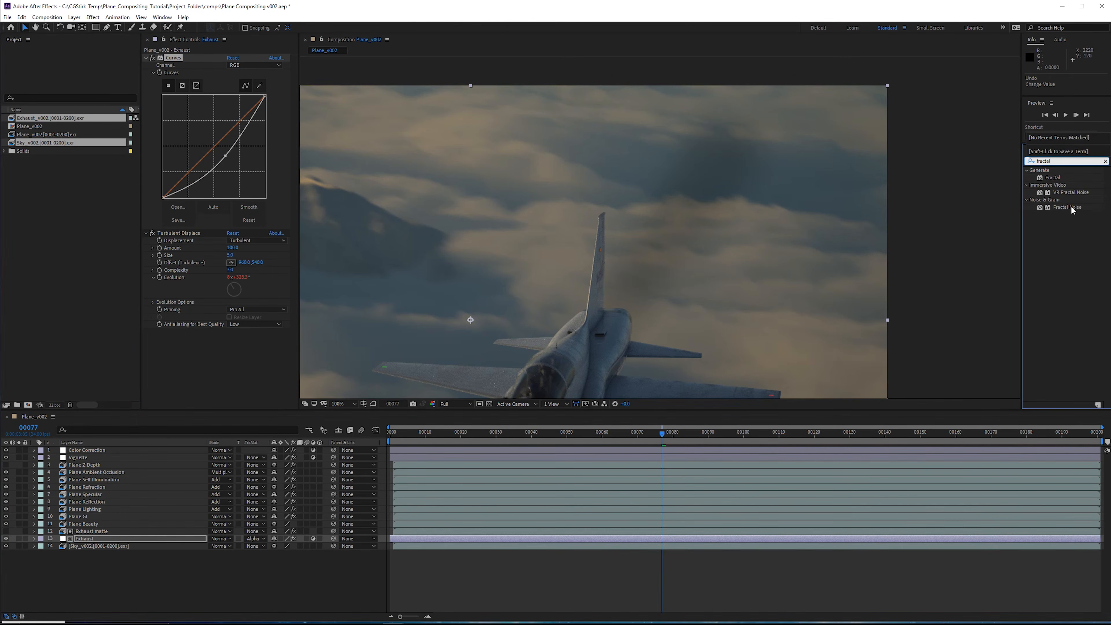
Step: Add Fractal Noise after Turbulent Displace on the Exhaust layer and set its blending mode to Multiply
left_click_drag(1072, 210, 209, 390)
left_click(254, 404)
left_click(256, 449)
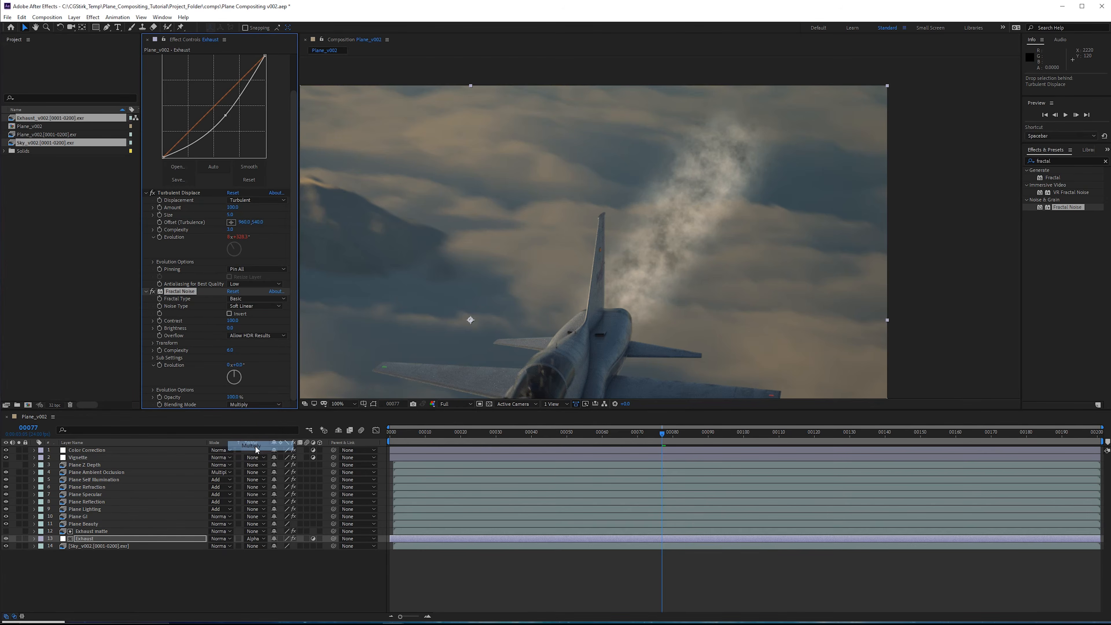
Step: Set the Fractal Noise type to Dynamic and its transform scale to 50
left_click(255, 299)
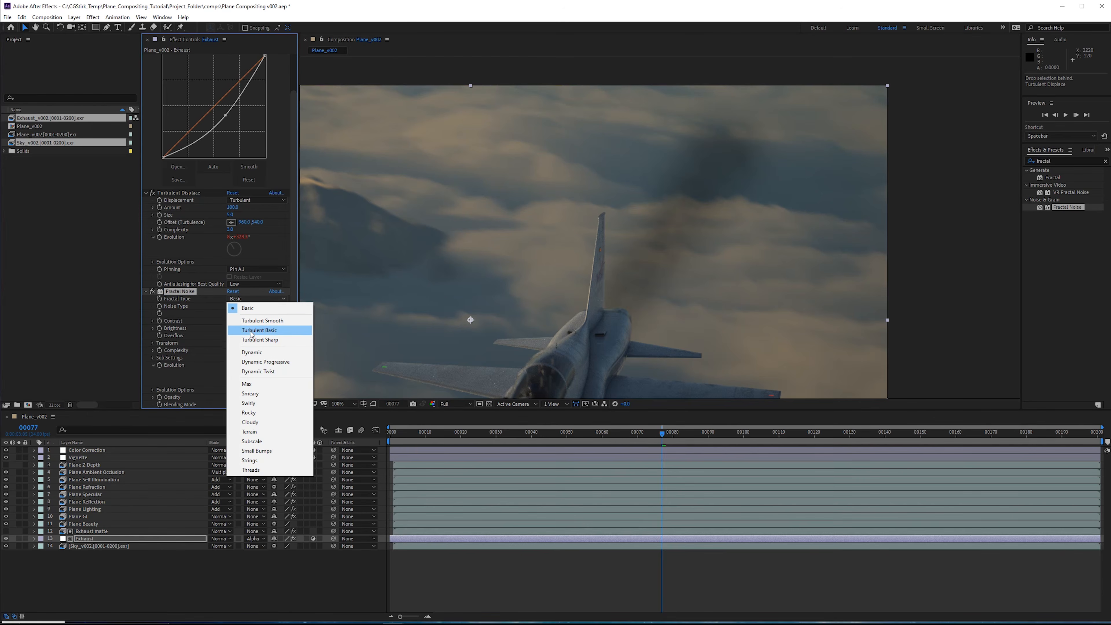
left_click(262, 353)
left_click(153, 343)
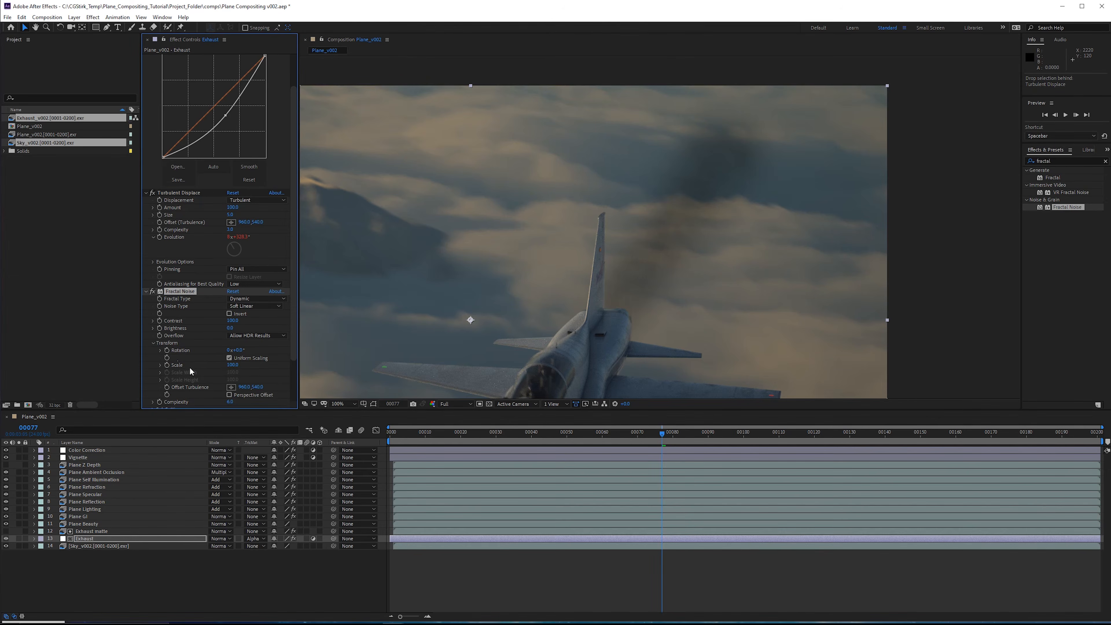
left_click(234, 366)
type("50")
key("Return")
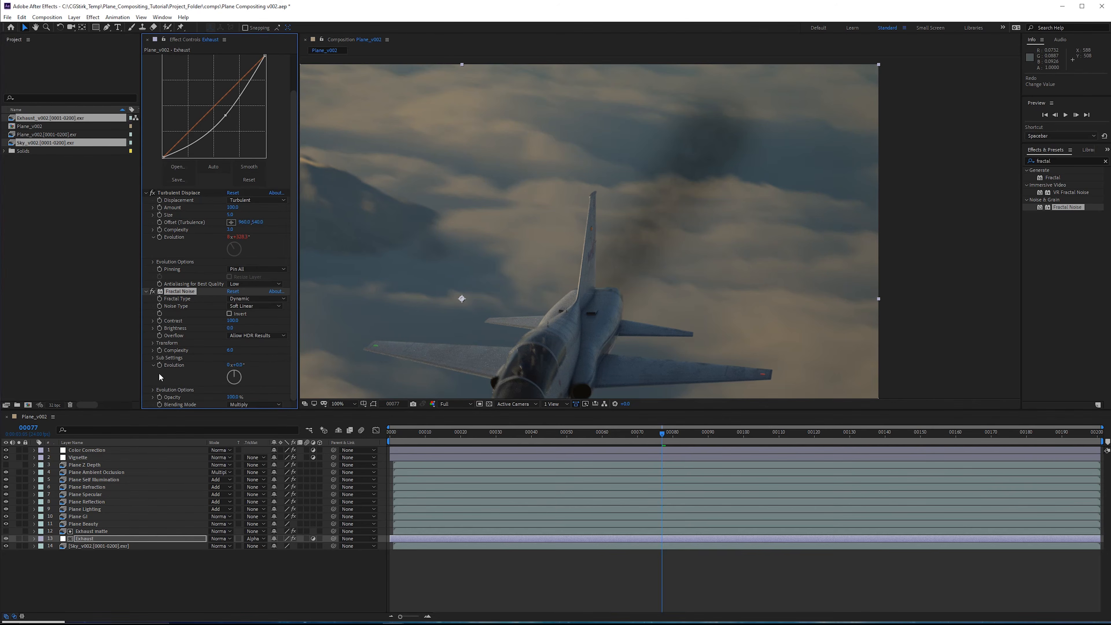
Step: Animate the Fractal Noise Evolution with the expression time * 2000 and check the exhaust trail
left_click(158, 366, "alt")
type("time * 2")
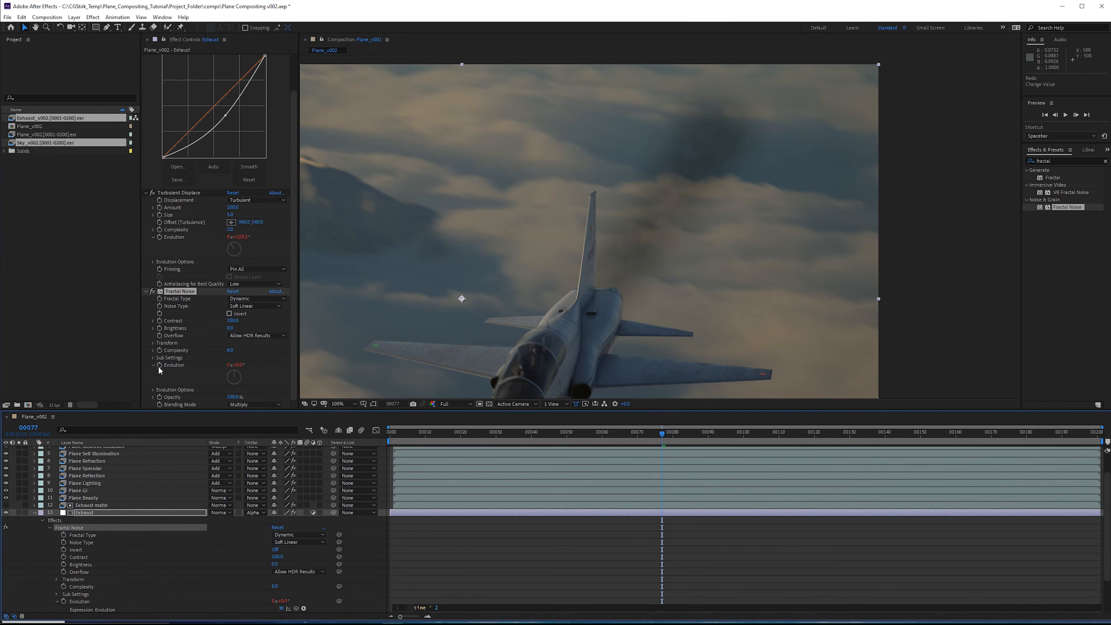
type("000")
key("KP_Enter")
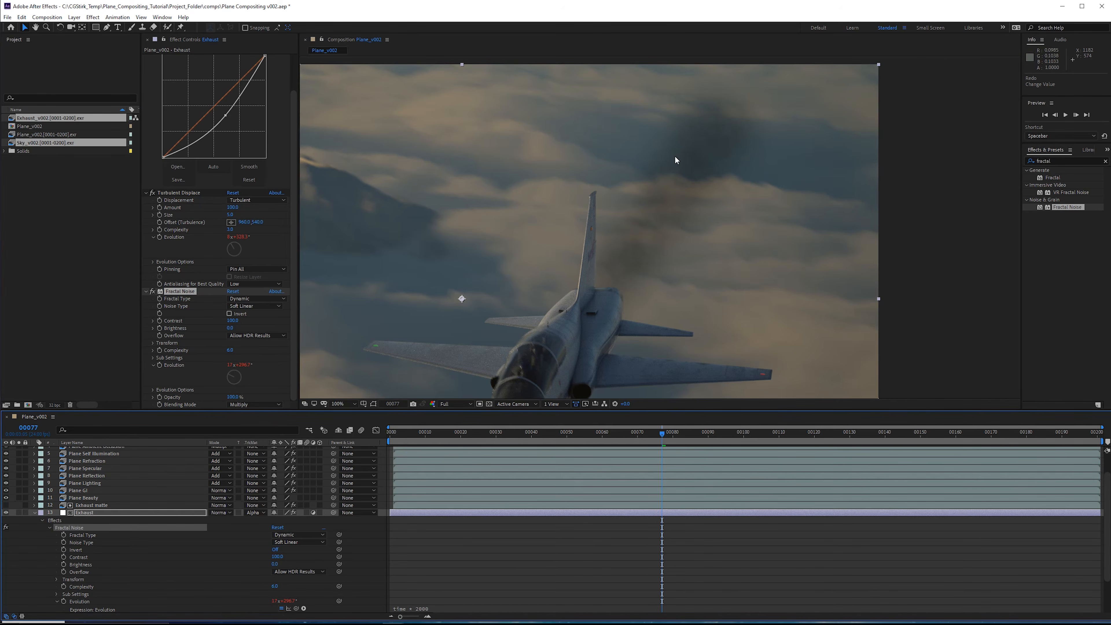
key("comma")
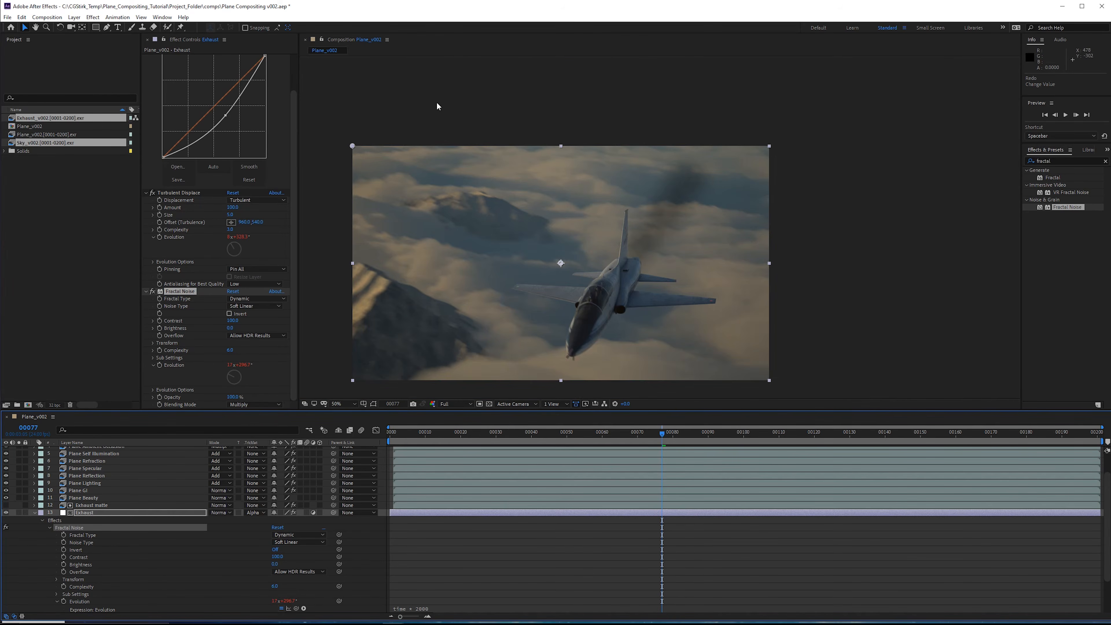
key("period")
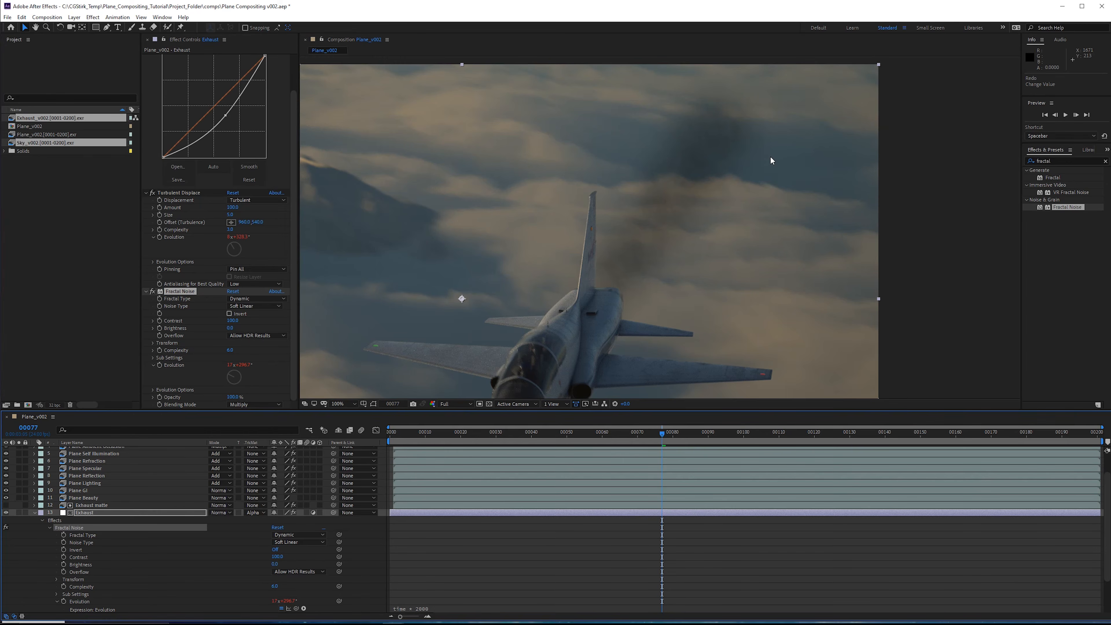
Step: At frame 78, lower the Fractal Noise opacity to 20% and raise the Curves RGB midtones to soften the exhaust trail
key("Page_Down")
mouse_move(233, 397)
left_mouse_down()
mouse_move(217, 398)
mouse_move(227, 398)
left_mouse_up()
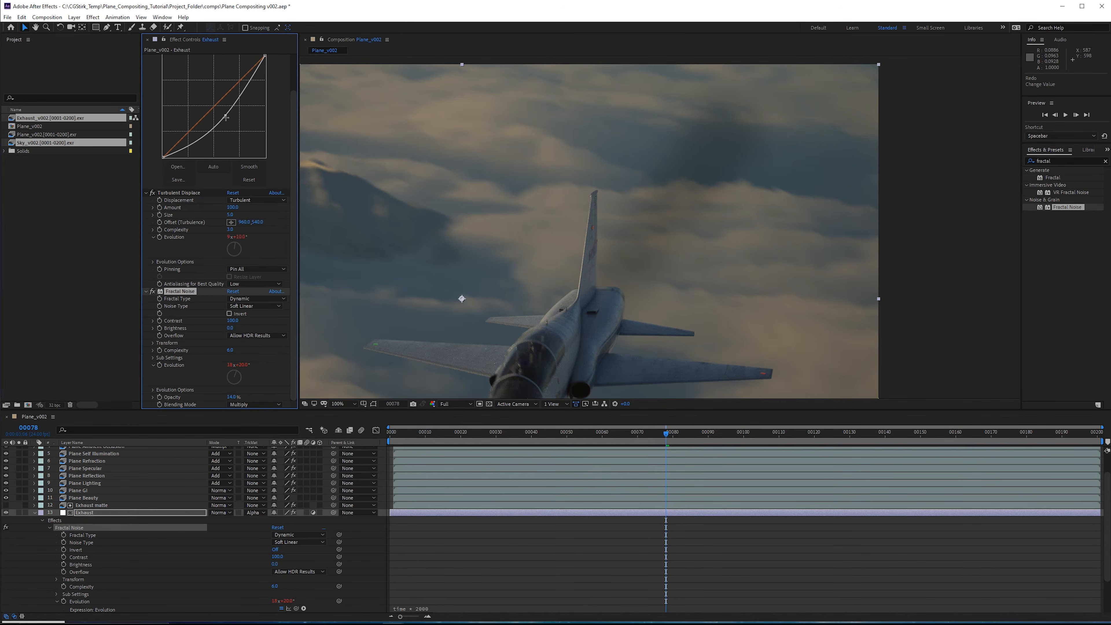
left_click(223, 118)
left_click_drag(223, 115, 224, 111)
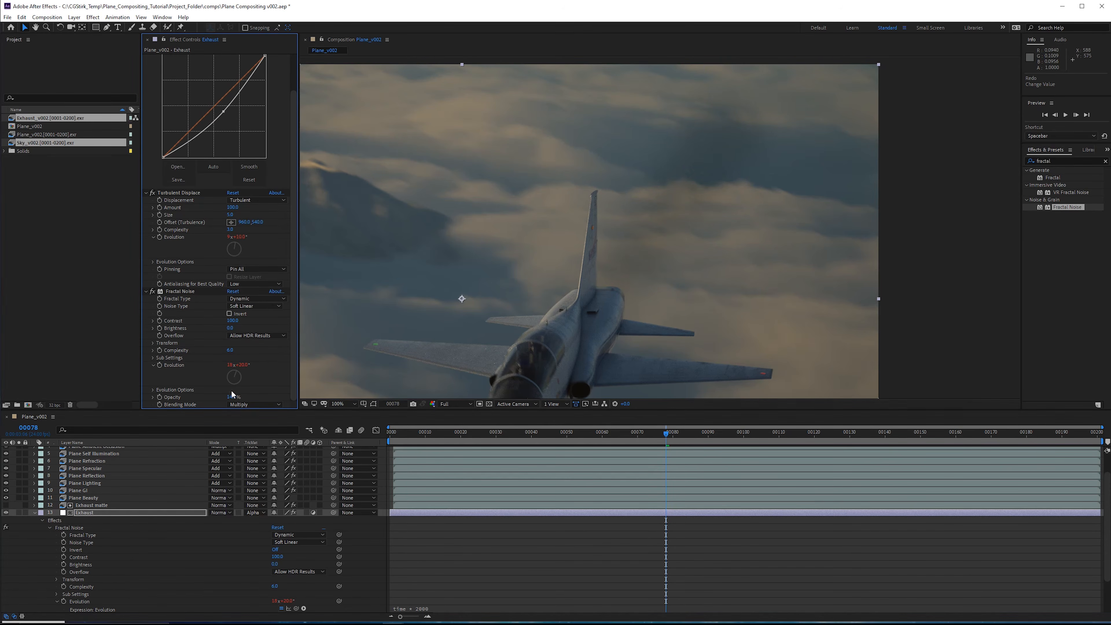
left_click_drag(234, 398, 249, 398)
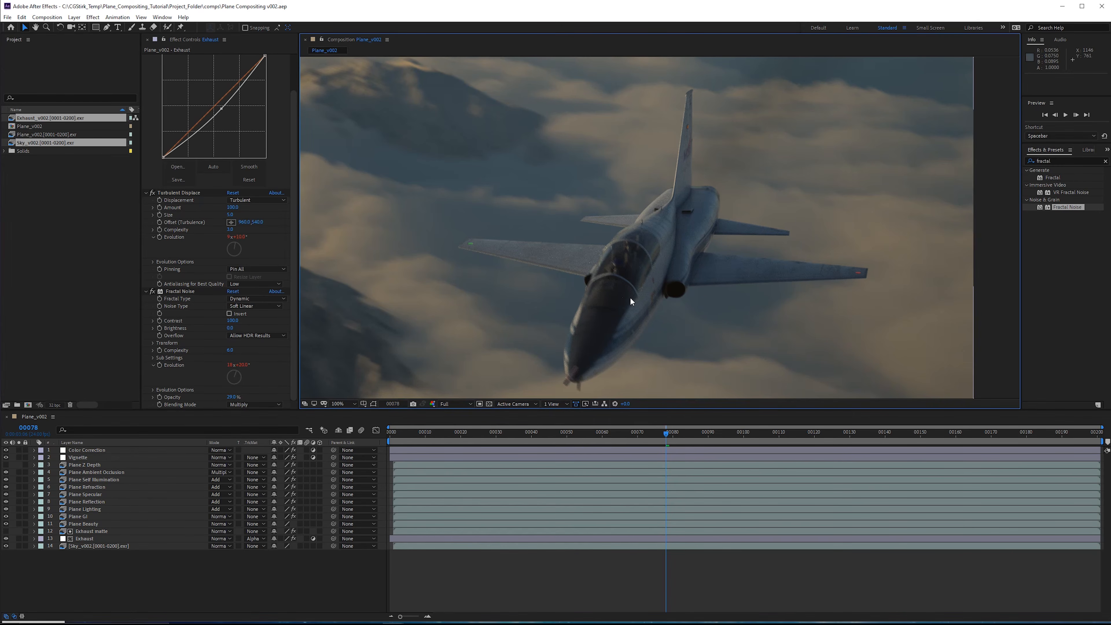
Step: Examine the composited plane up close at frames 78, 130 and 150, including the cockpit, fuselage and tail
scroll(642, 257, "up", 2)
scroll(641, 257, "down", 2)
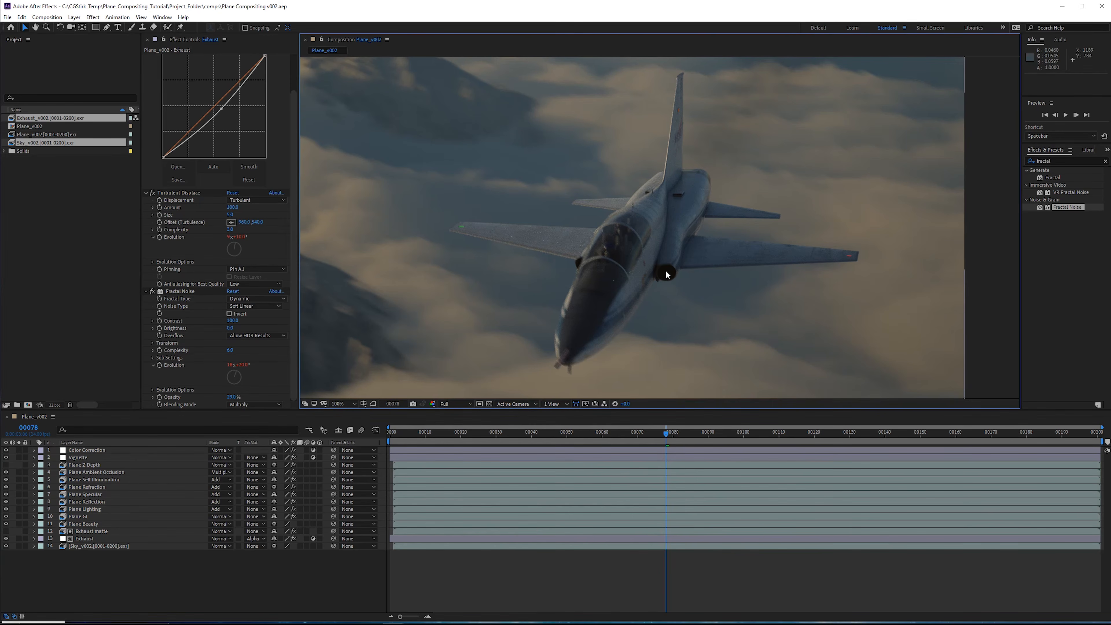
scroll(664, 273, "down", 3)
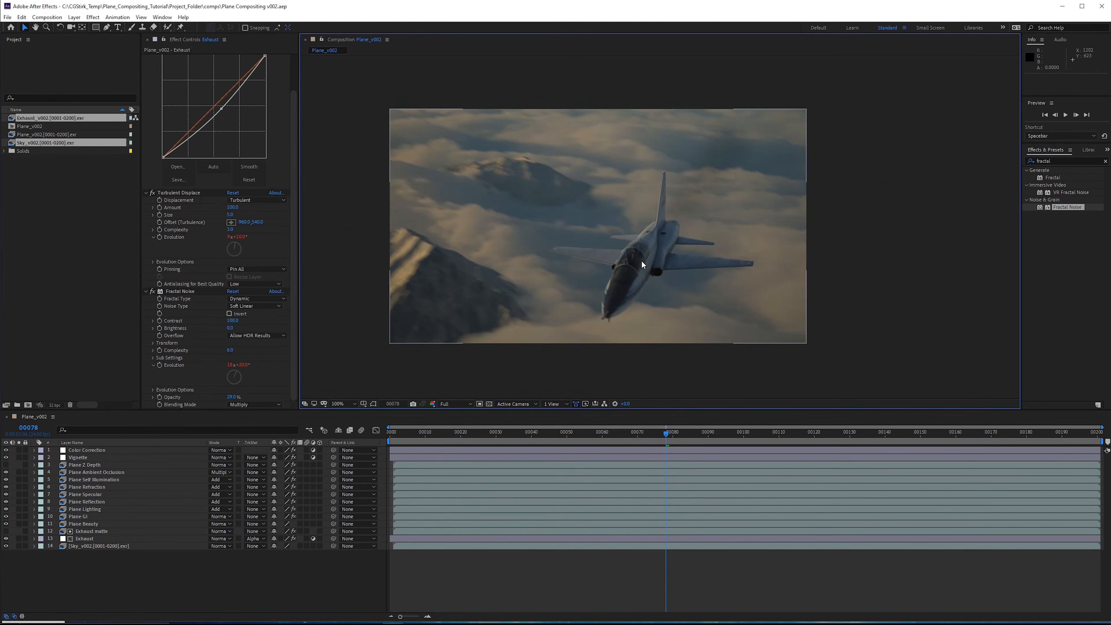
scroll(643, 265, "up", 2)
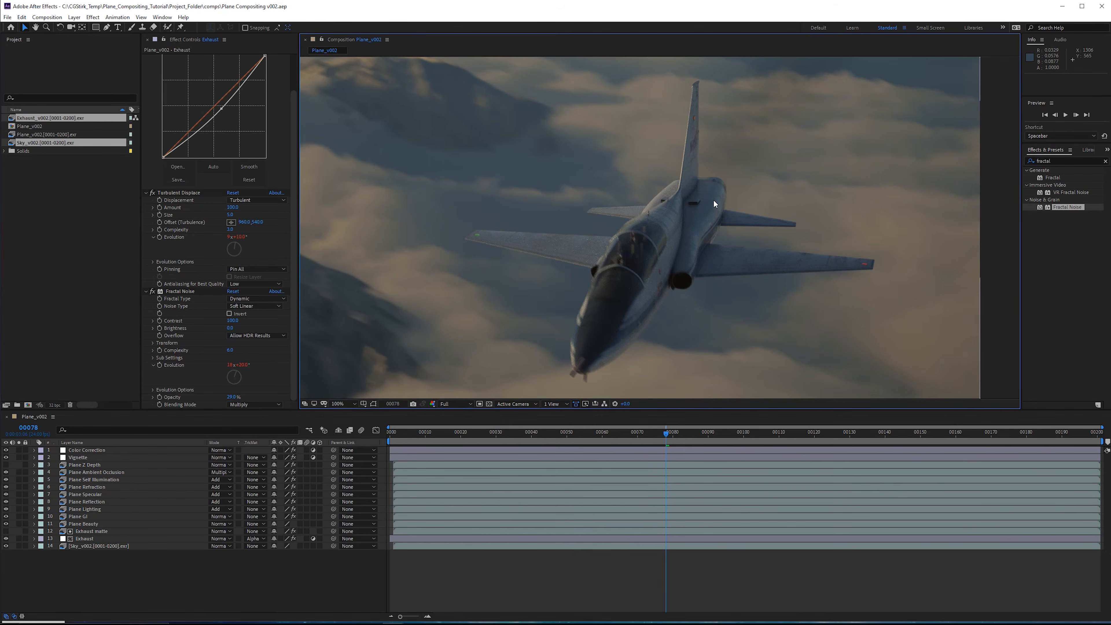
scroll(680, 206, "up", 1)
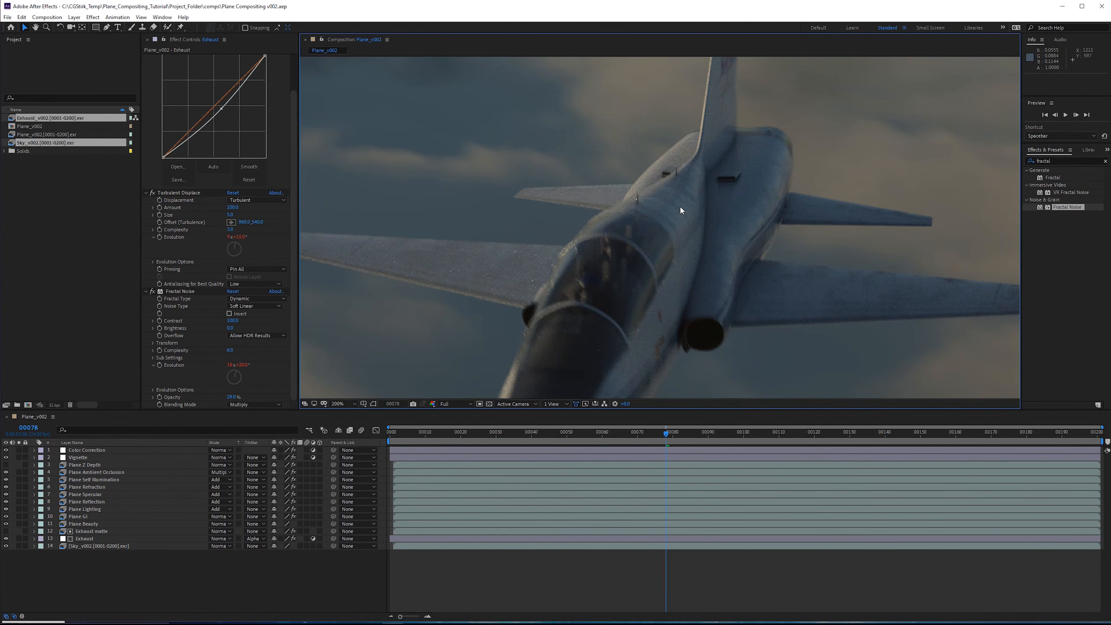
left_click(849, 432)
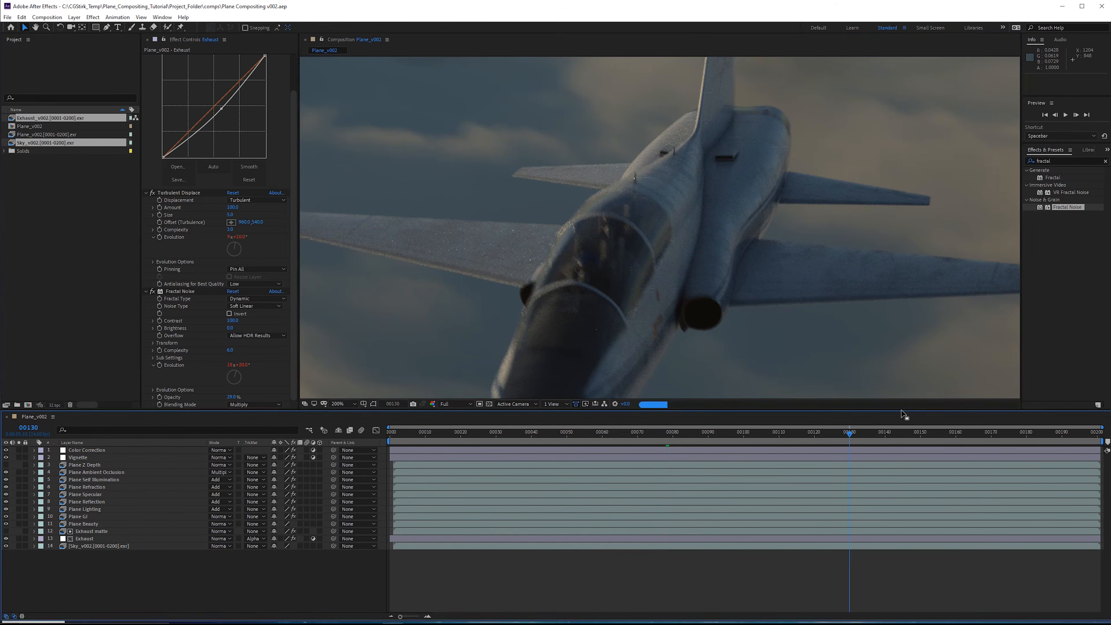
left_click(921, 433)
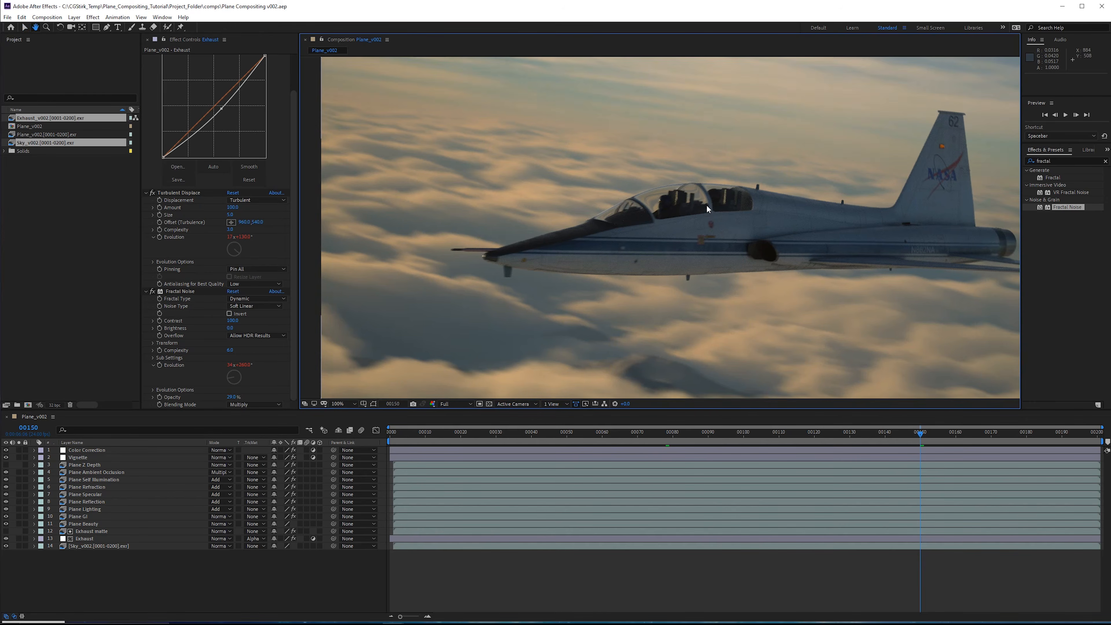
scroll(682, 269, "down", 1)
scroll(826, 141, "up", 1)
left_click_drag(826, 141, 726, 199)
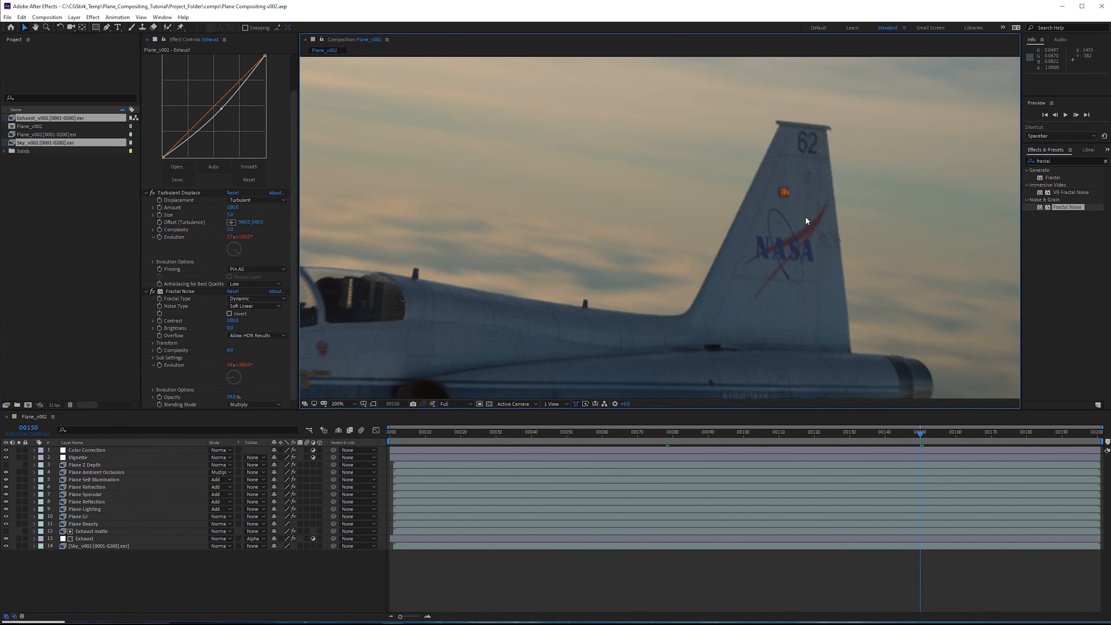
Step: Move the Plane Beauty layer directly above Plane Z Depth and toggle its visibility to compare it with the composite
left_click(130, 464)
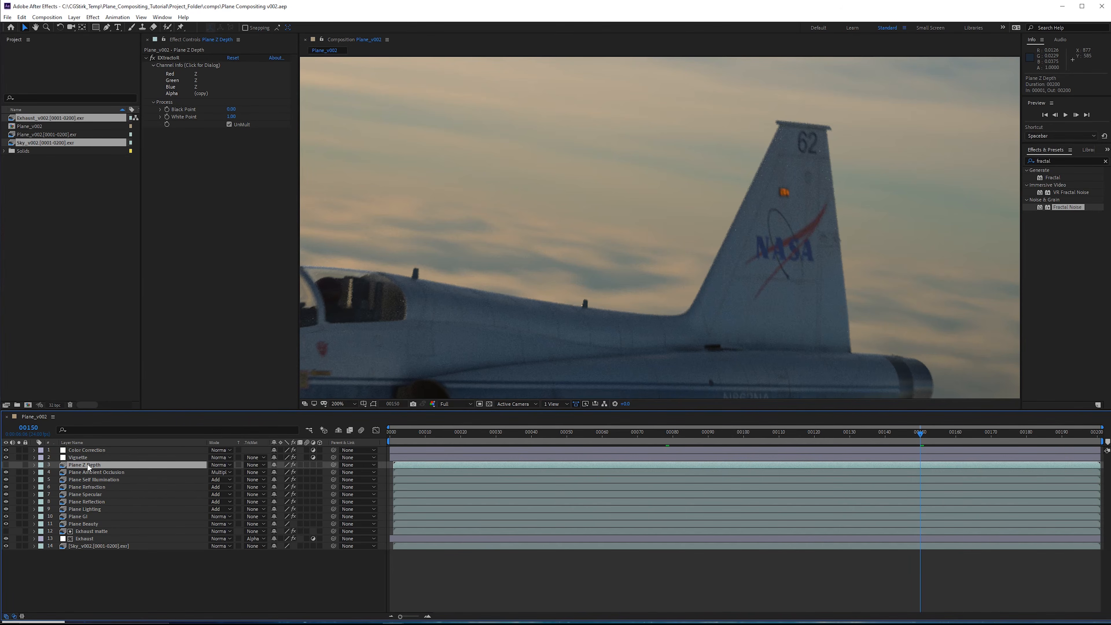
scroll(394, 367, "down", 1)
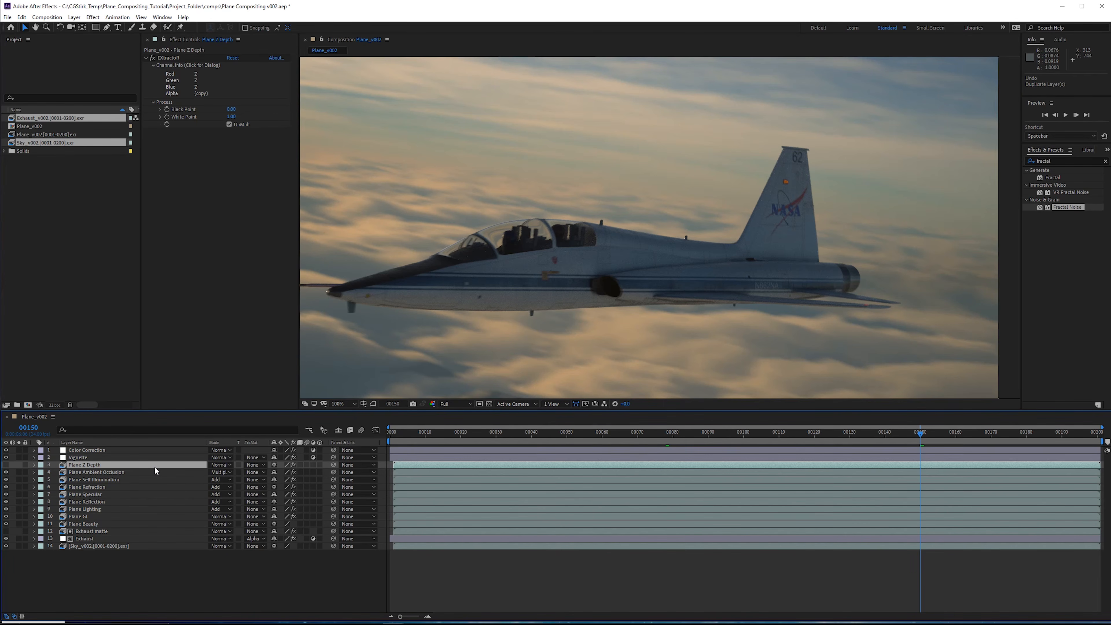
left_click(114, 502)
left_click(82, 525)
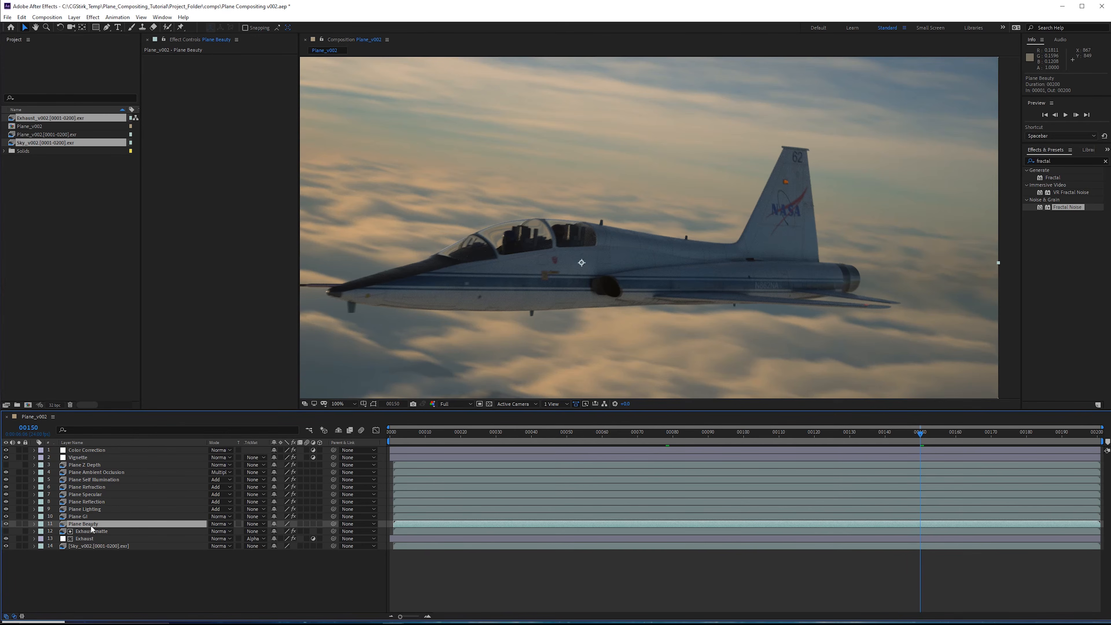
left_click_drag(76, 528, 110, 468)
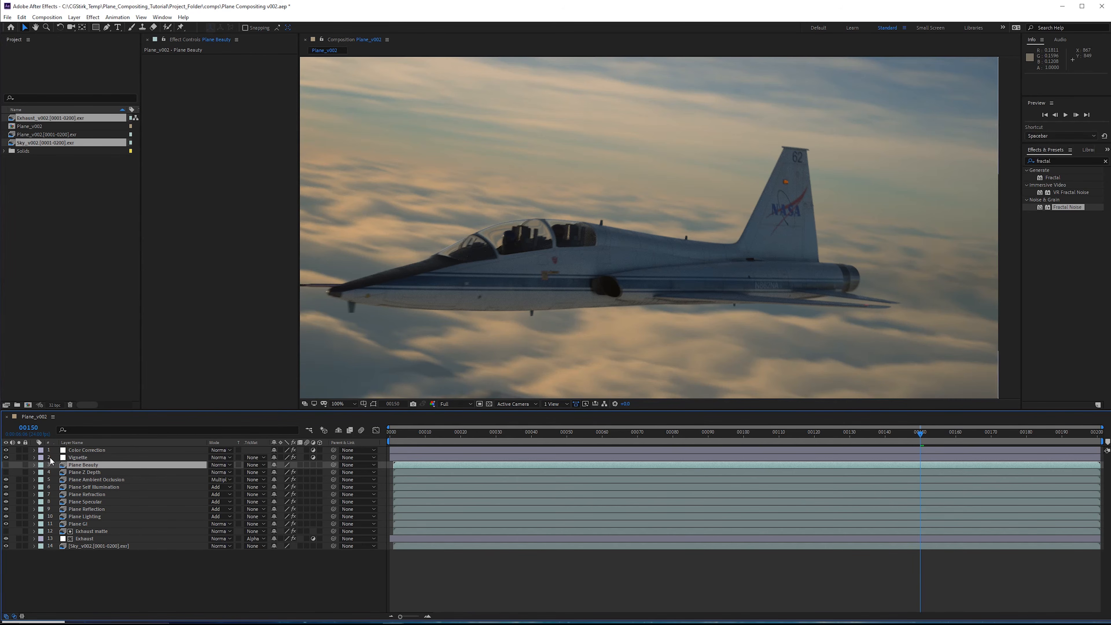
left_click(6, 466)
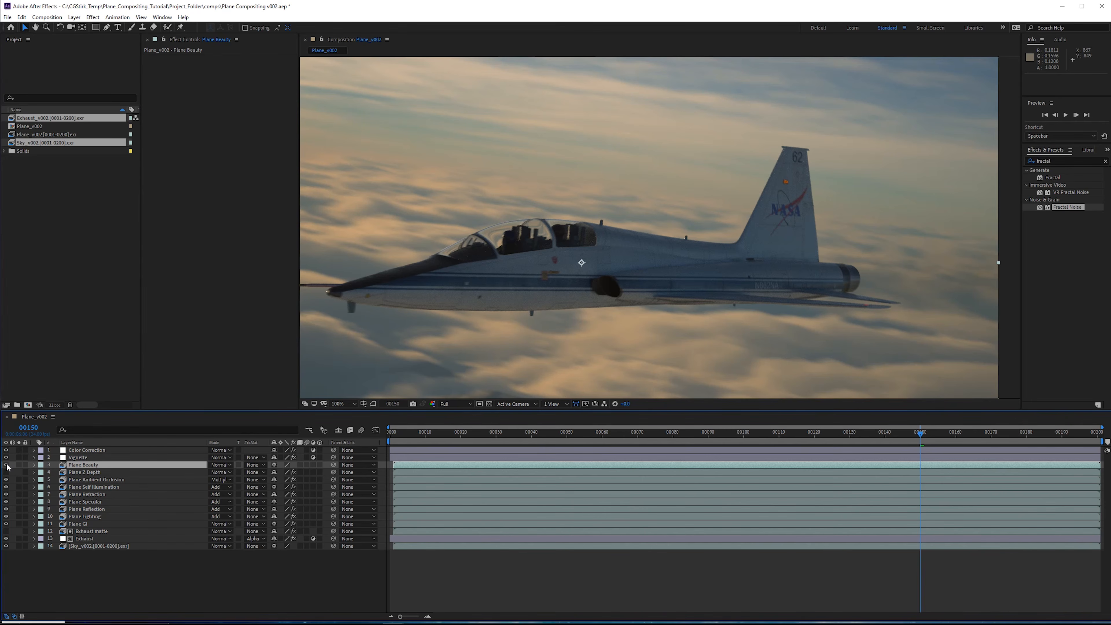
left_click(5, 465)
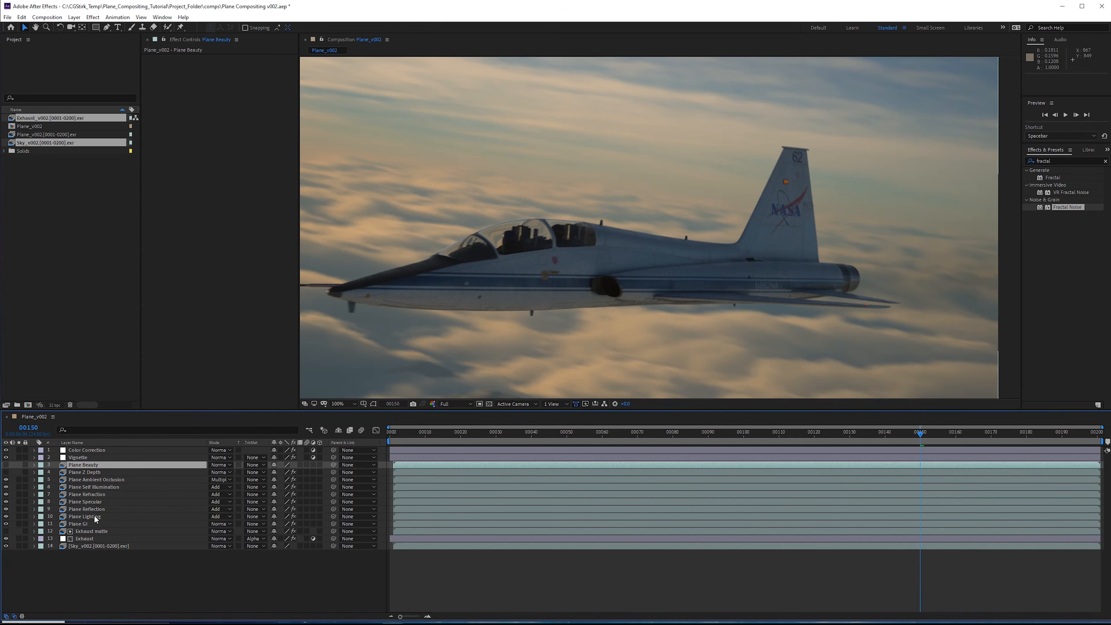
Step: Duplicate the Plane Z Depth layer and pre-compose the copy as Plane Z Depth, moving all attributes into the new composition
left_click(92, 473)
key("ctrl+d")
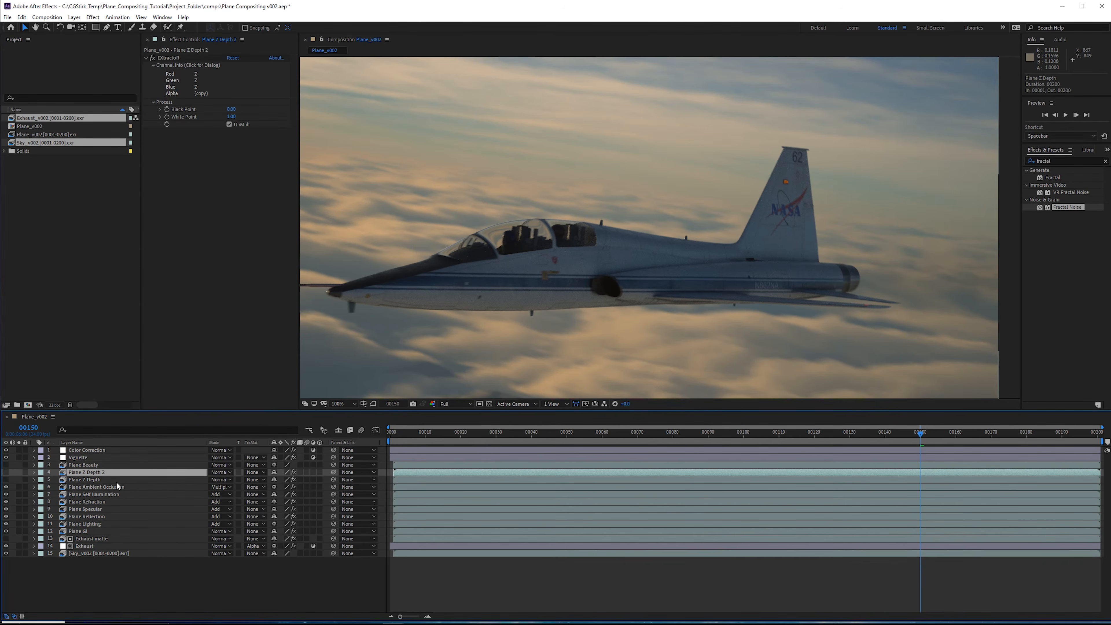
key("ctrl+shift+c")
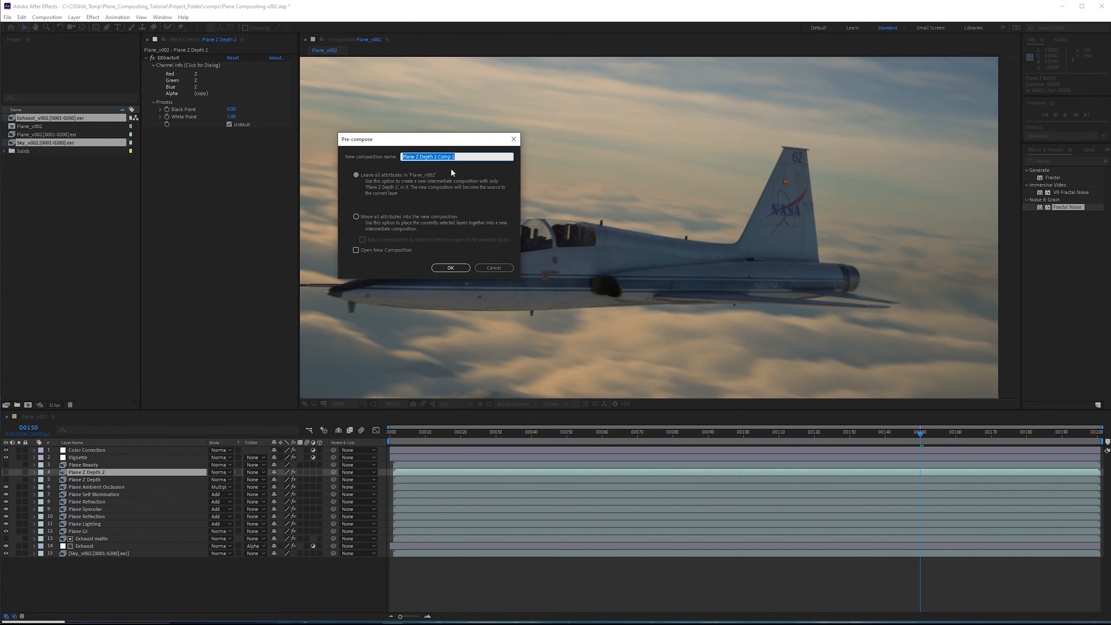
left_click_drag(457, 157, 434, 156)
key("BackSpace")
left_click(356, 216)
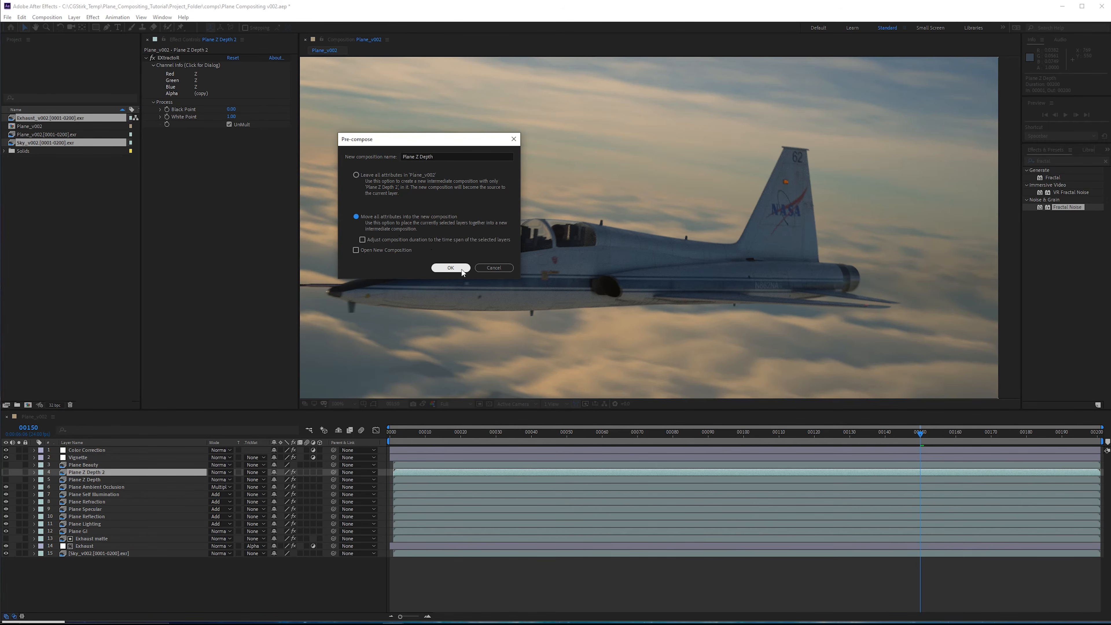
left_click(451, 268)
Step: Open the Plane Z Depth composition and inspect the plane's depth pass
double_click(89, 473)
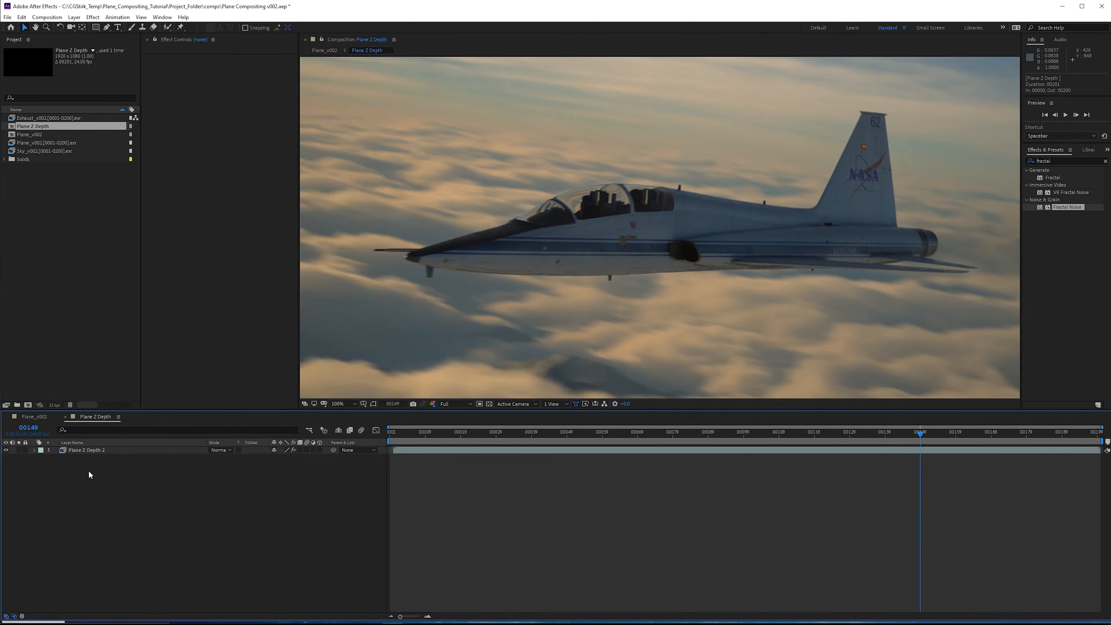
middle_click_drag(770, 253, 752, 253)
scroll(751, 252, "down", 1)
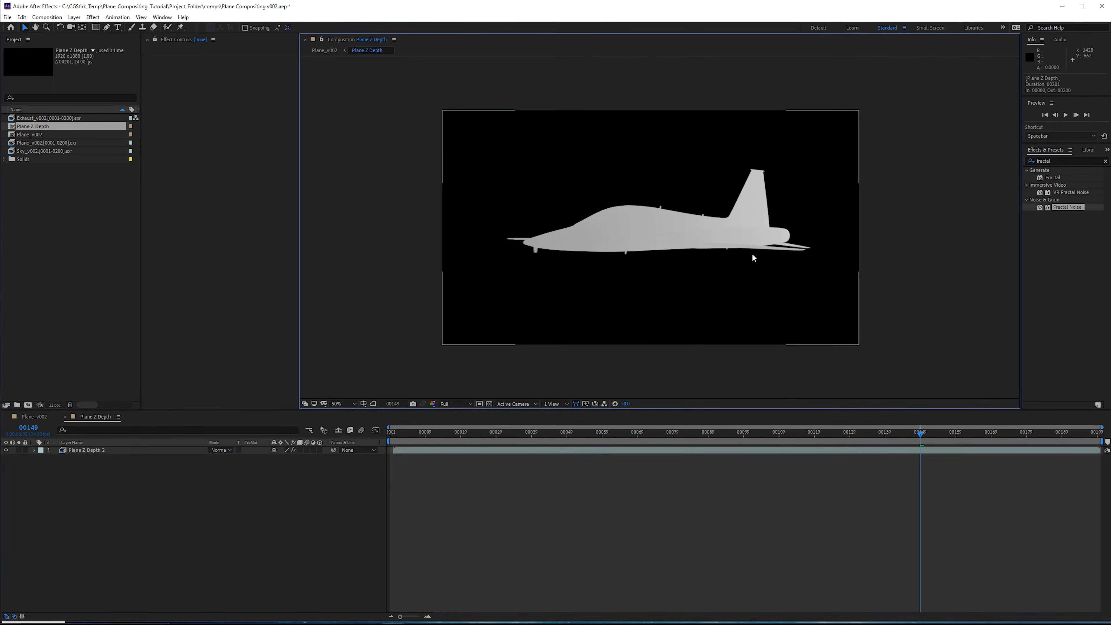
Step: Add a comp-size solid behind the Plane Z Depth 2 layer, with its colour sampled from the plane's light grey tail fin
left_click(345, 404)
left_click(346, 323)
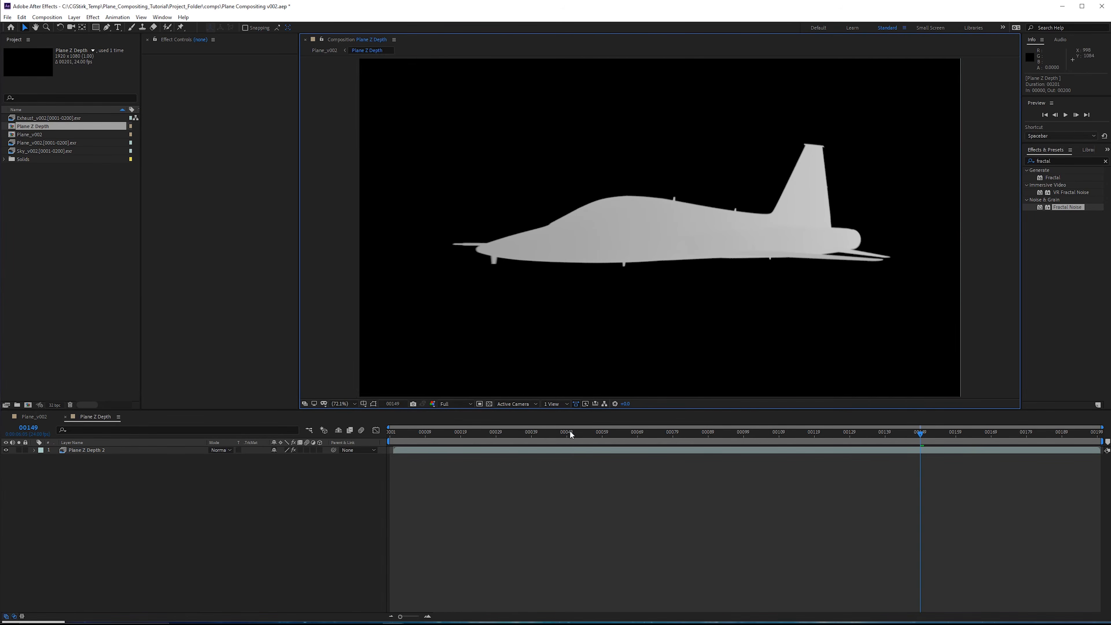
right_click(275, 485)
mouse_move(291, 490)
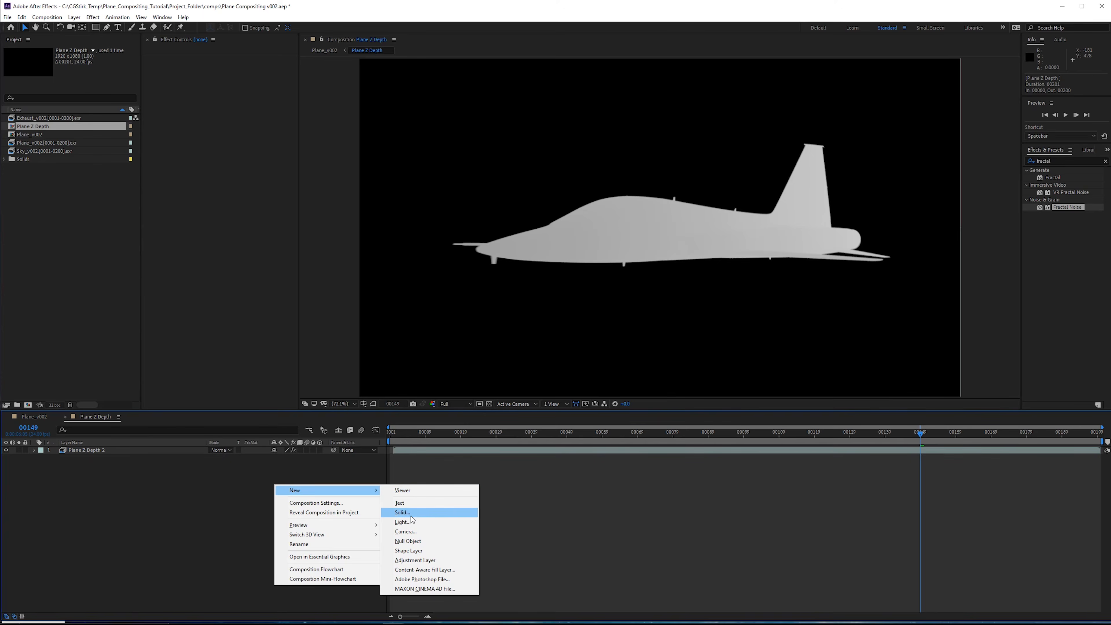
left_click(402, 513)
left_click(117, 150)
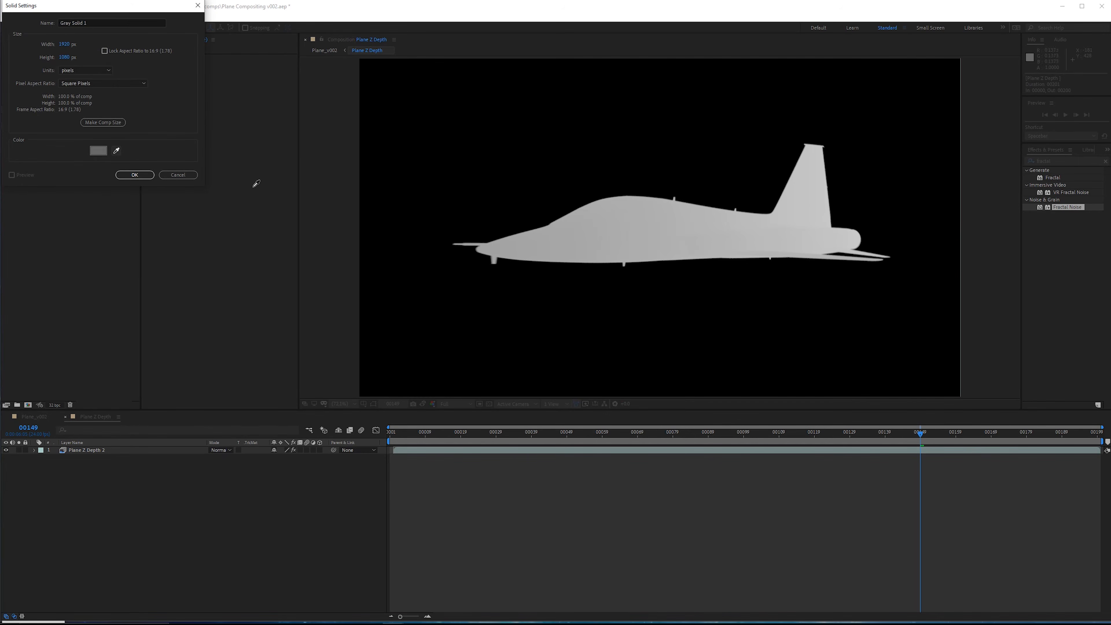
left_click(826, 170)
key("Return")
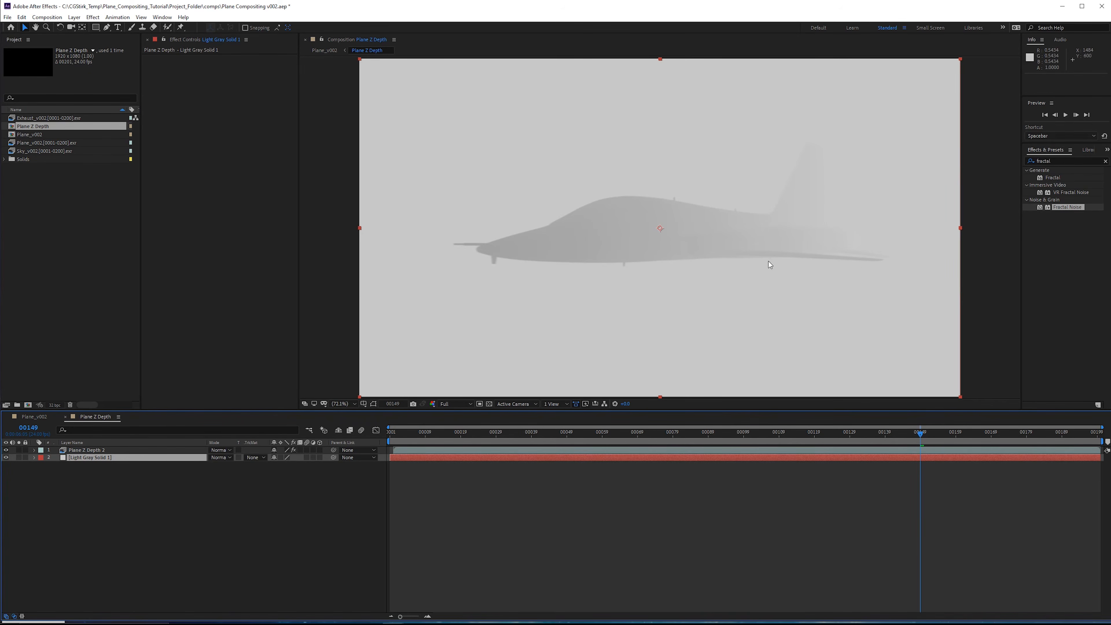
Step: Examine the depth pass edges around the canopy and tail fin with the grey solid hidden, and switch the solid back on
middle_click_drag(831, 207, 774, 179)
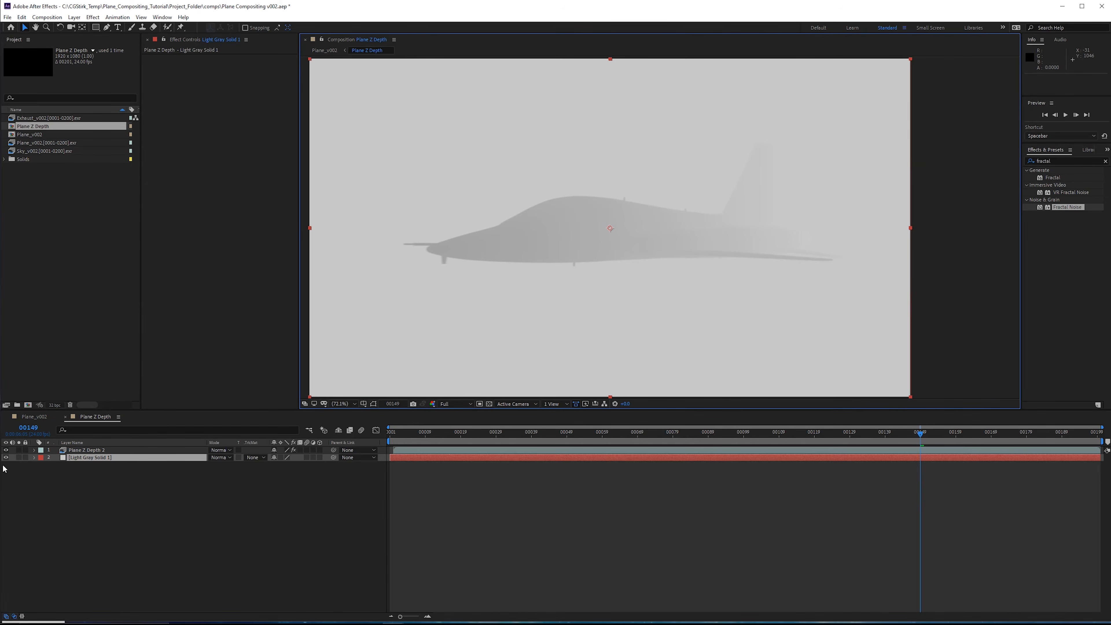
left_click(6, 458)
scroll(578, 223, "up", 4)
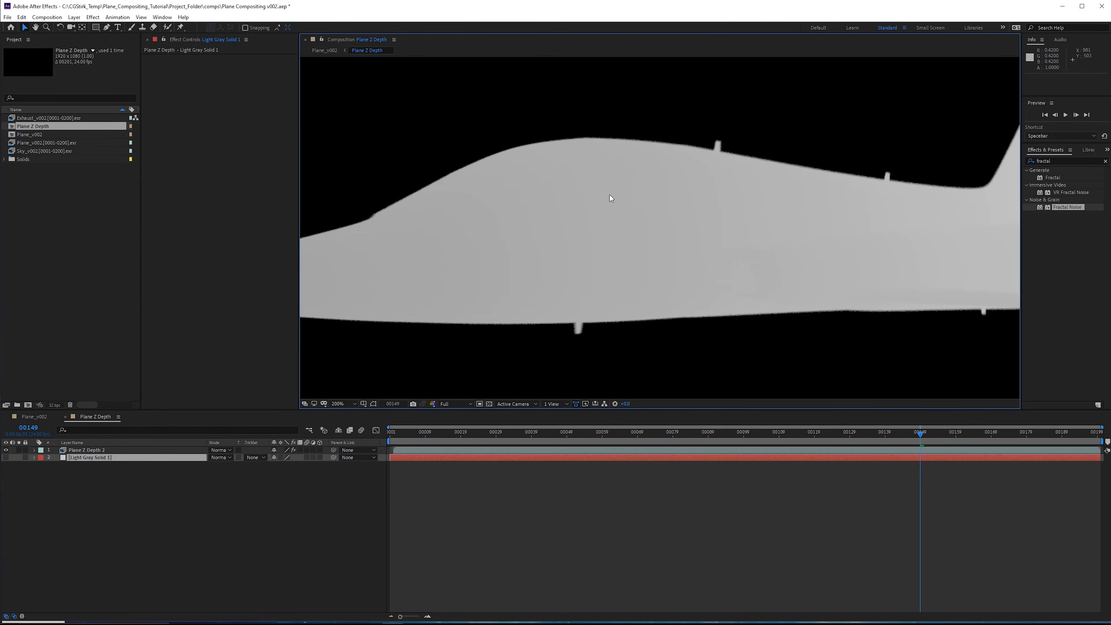
scroll(776, 267, "up", 2)
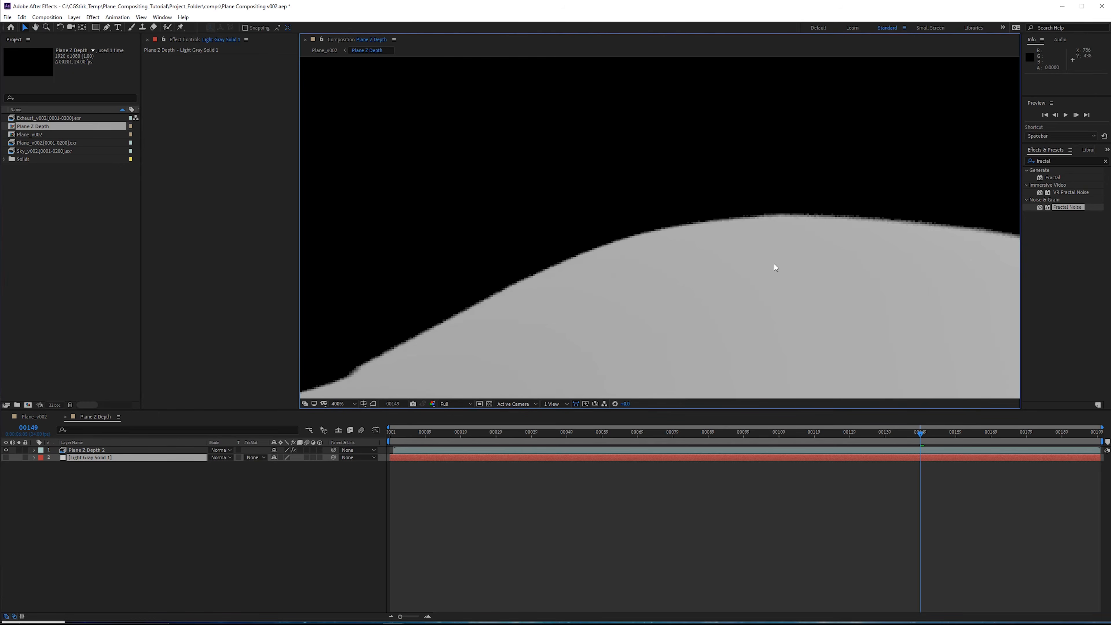
scroll(774, 264, "down", 1)
middle_click_drag(774, 264, 473, 229)
middle_click_drag(662, 251, 550, 331)
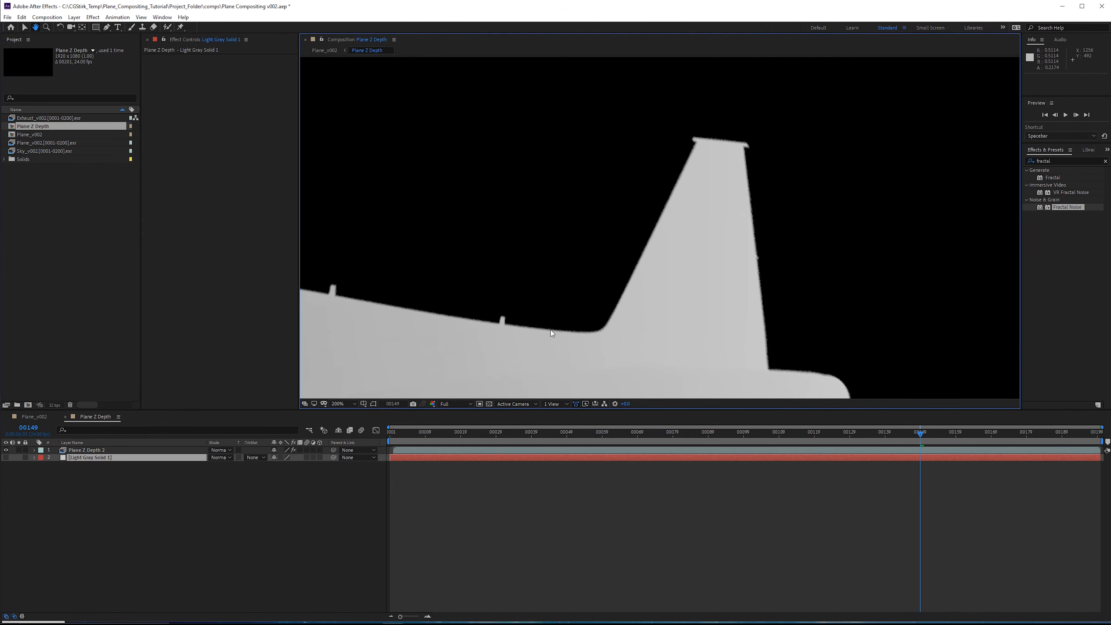
left_click(6, 458)
key("shift+slash")
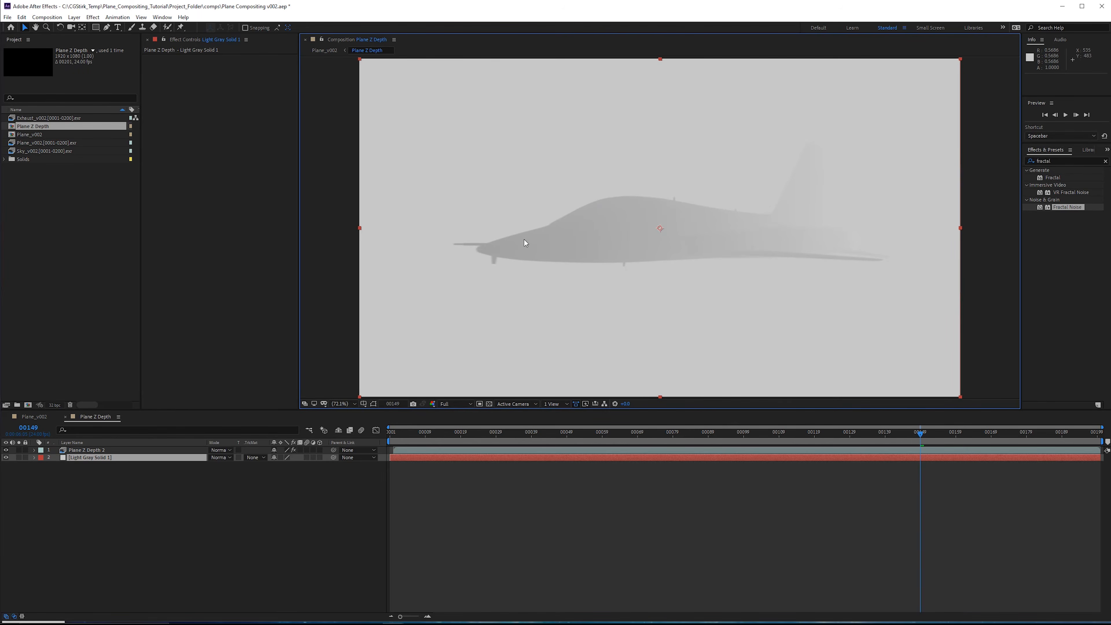
Step: Create an adjustment layer named Depth of Field above the Plane Z Depth footage layer in the Plane_v002 composition
left_click(40, 419)
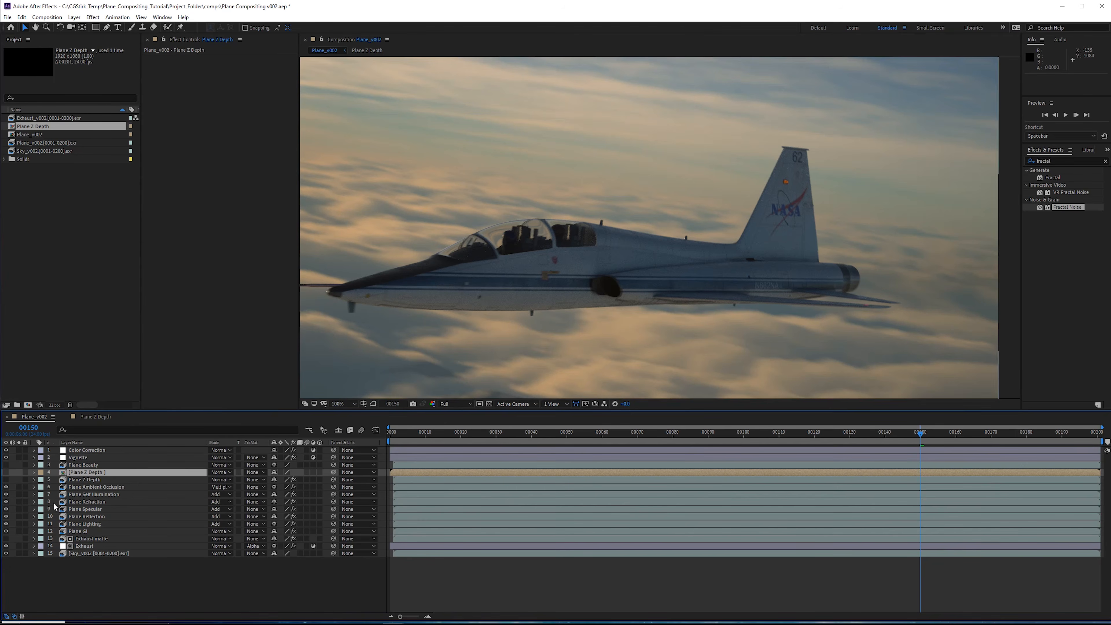
left_click(103, 481)
left_click(74, 17)
mouse_move(88, 25)
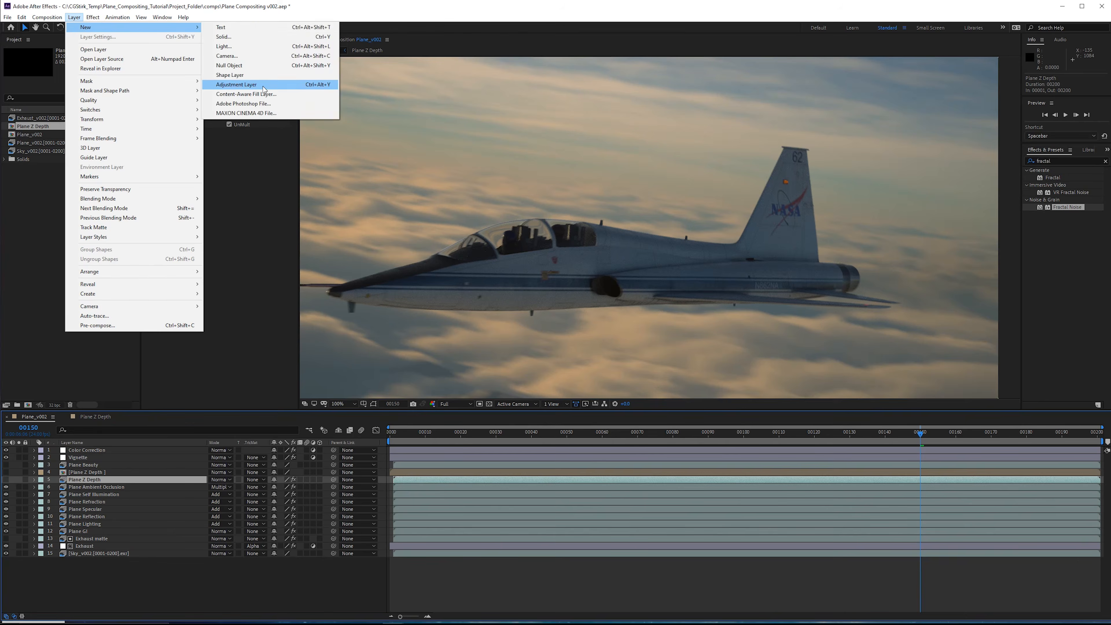
left_click(227, 82)
key("Return")
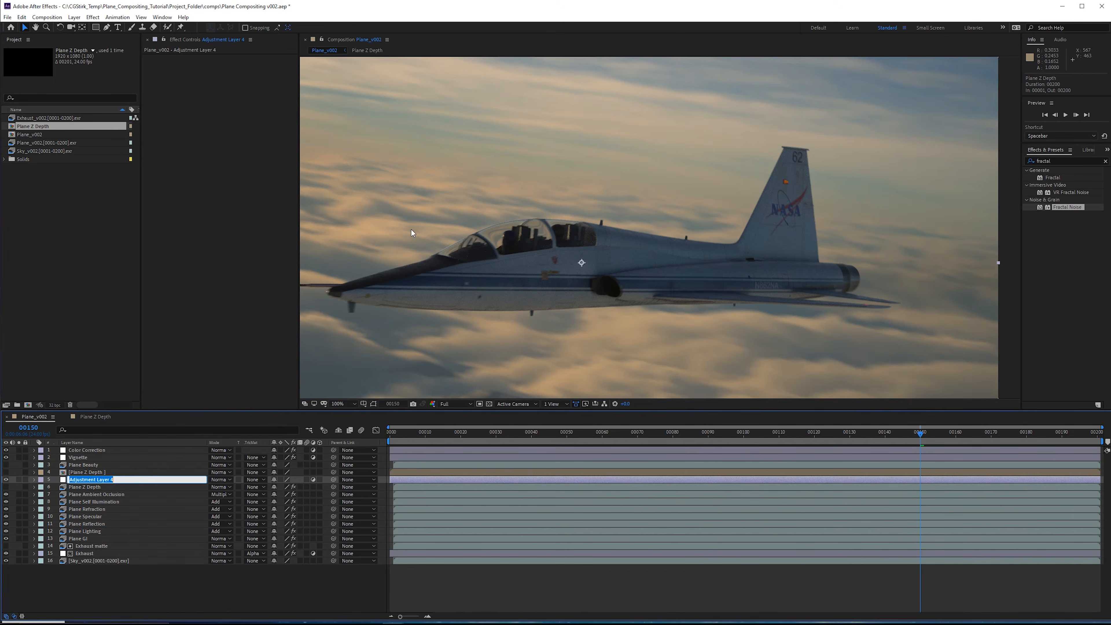
type("Depth of Field")
Step: Rename the precomposed Plane Z Depth layer as Plane Z Depth DoF
left_click(88, 472)
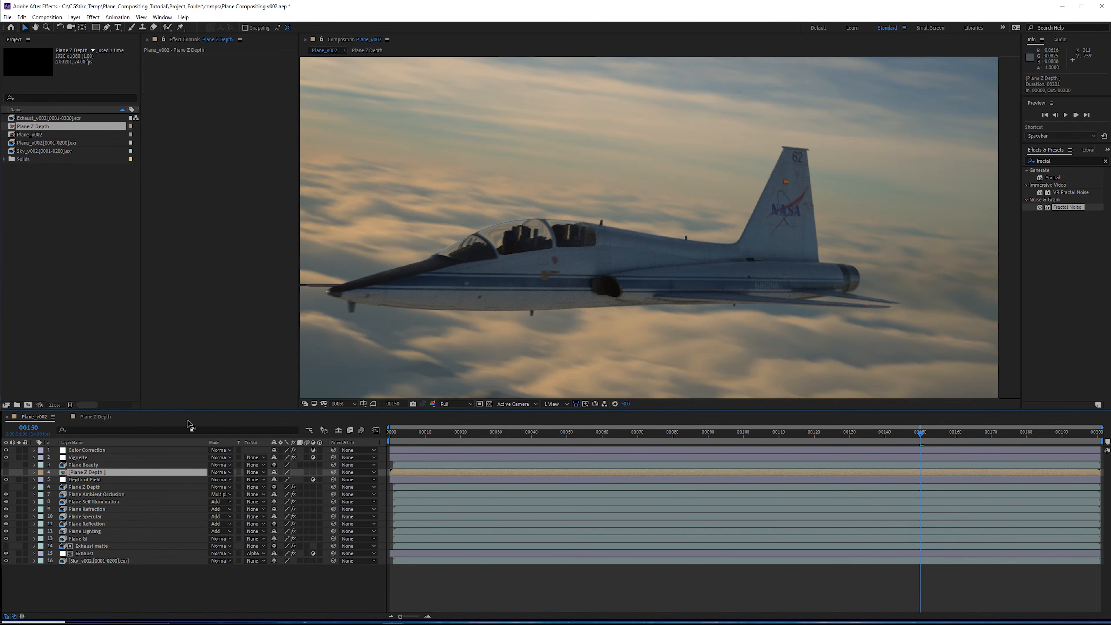
key("Return")
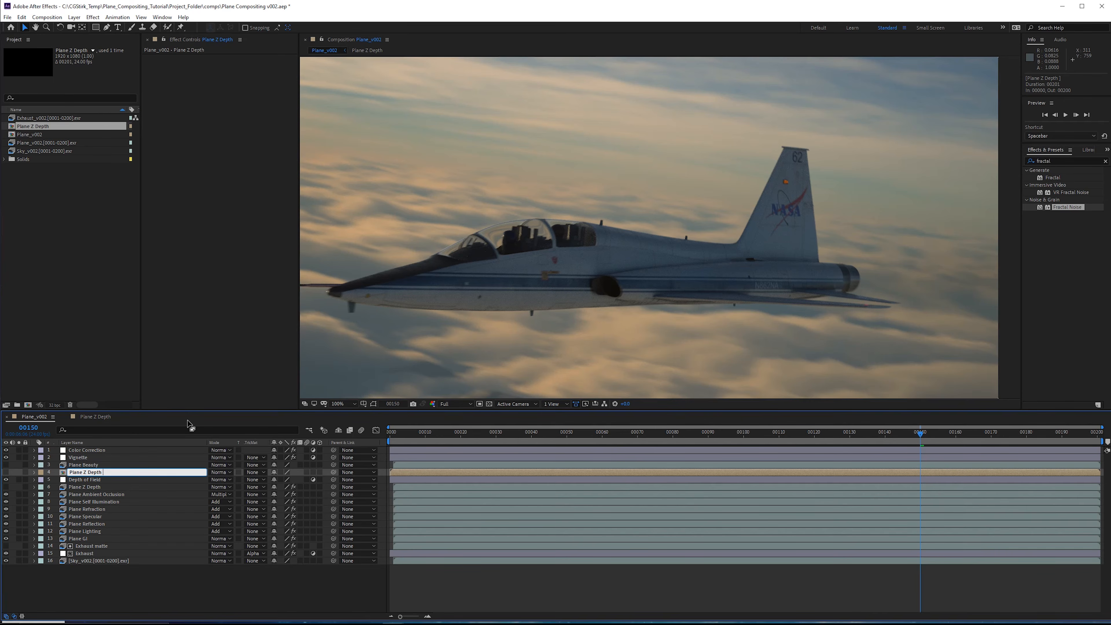
type("DoF")
key("Return")
Step: Apply the Camera Lens Blur effect to the Depth of Field adjustment layer
left_click(104, 480)
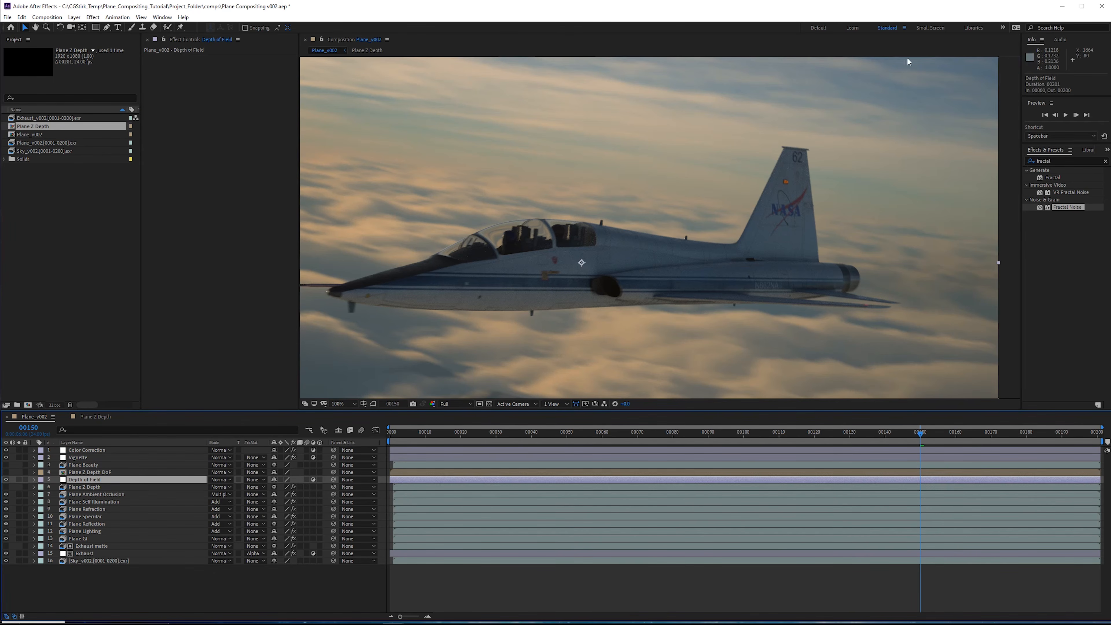
left_click(1065, 161)
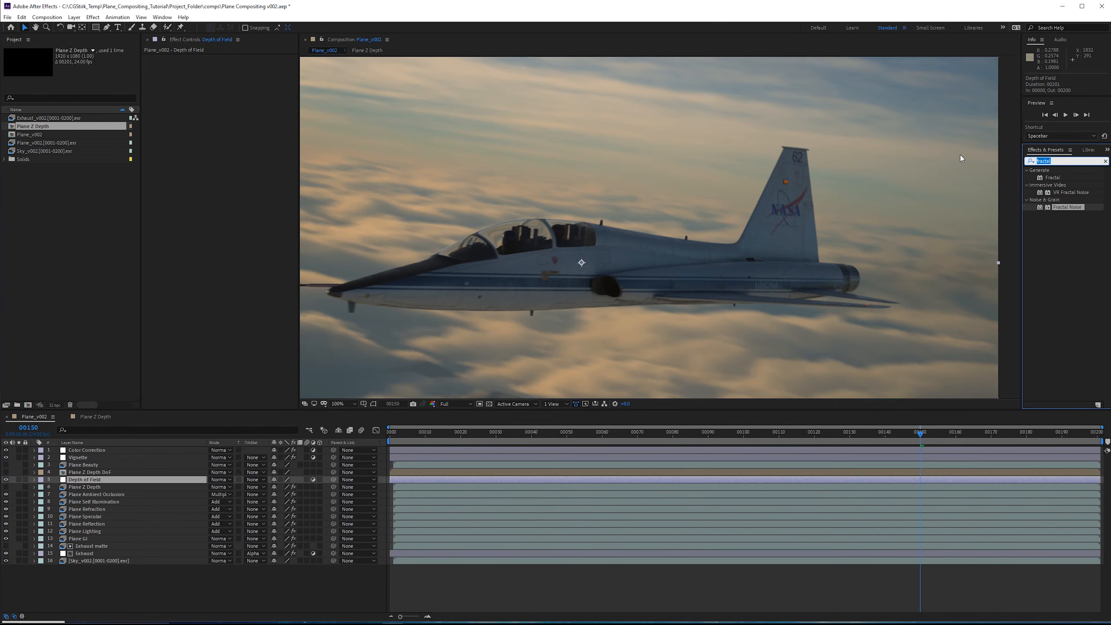
type("camae")
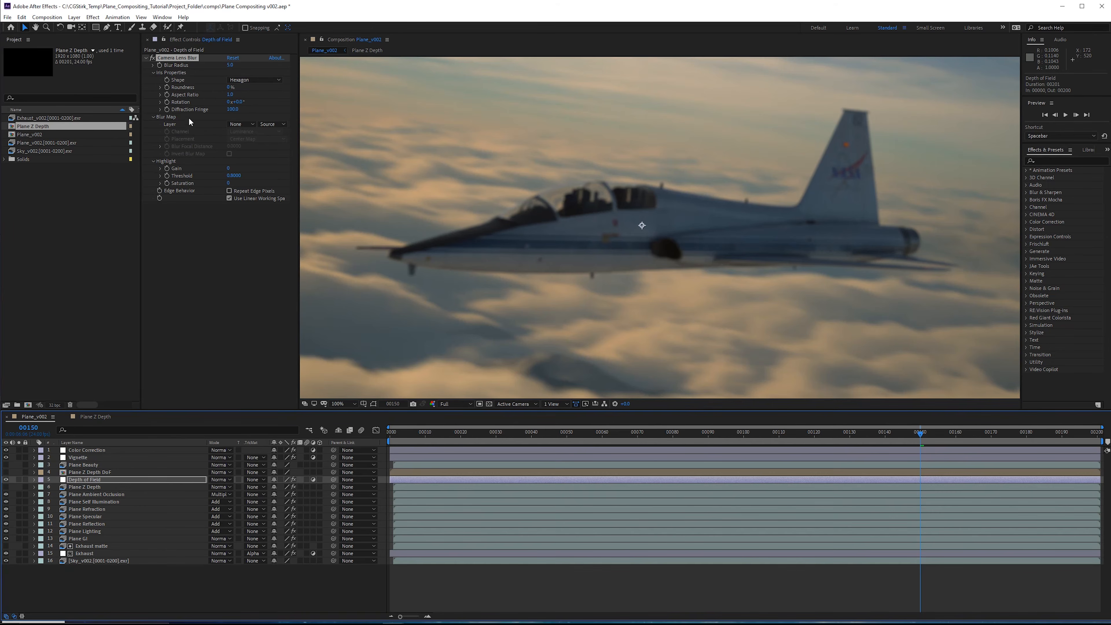
Step: Use the Plane Z Depth DoF layer as the Camera Lens Blur's blur map, with its source set to Effects & Masks
left_click(239, 125)
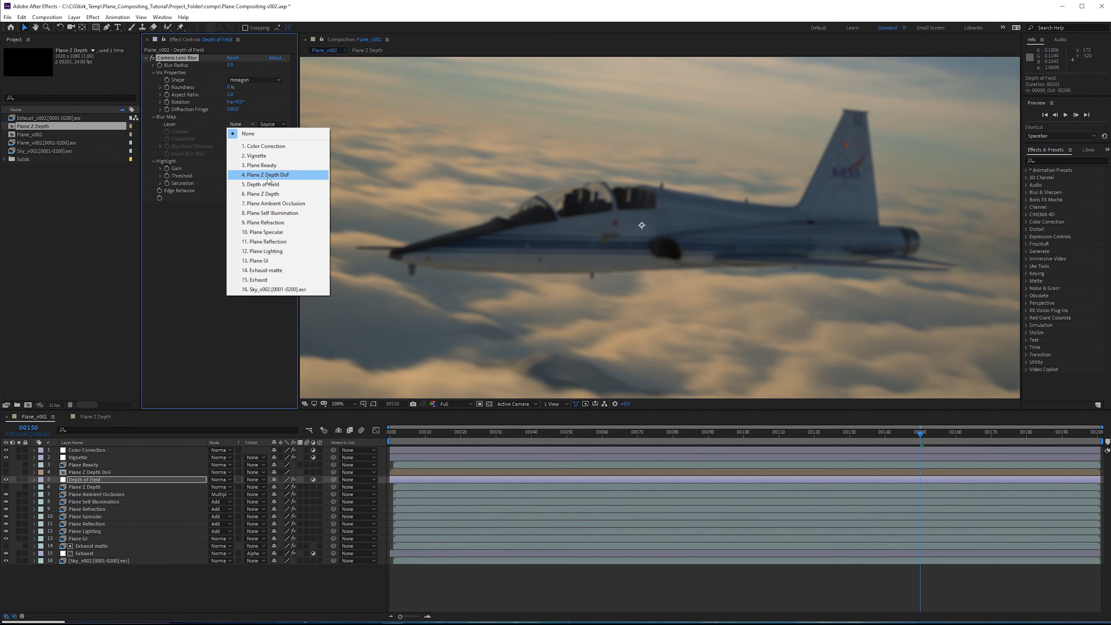
left_click(274, 175)
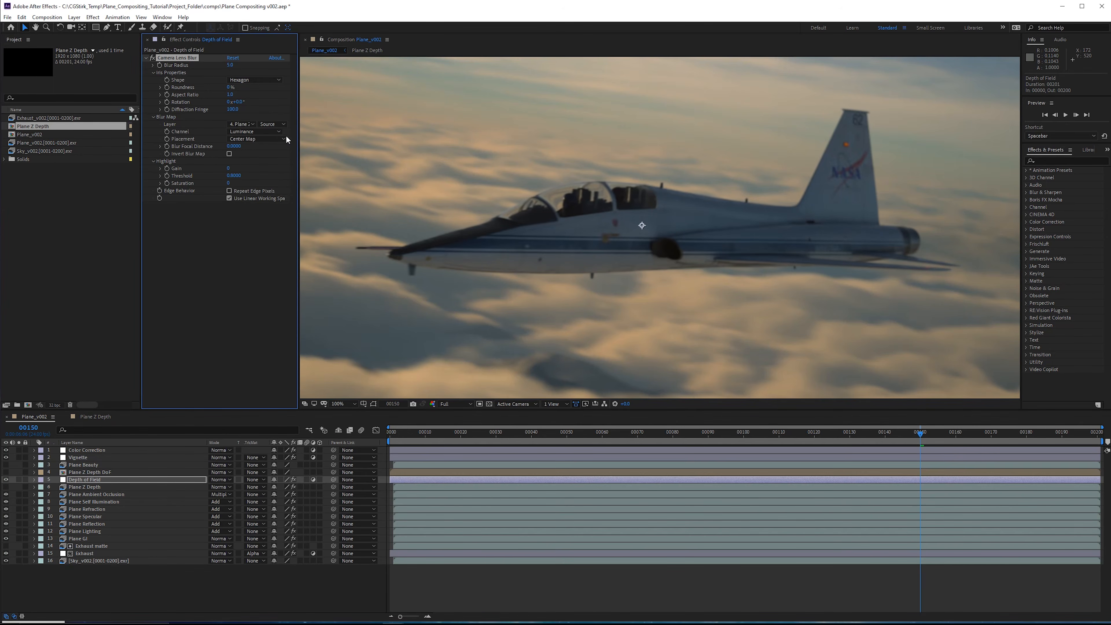
left_click(270, 124)
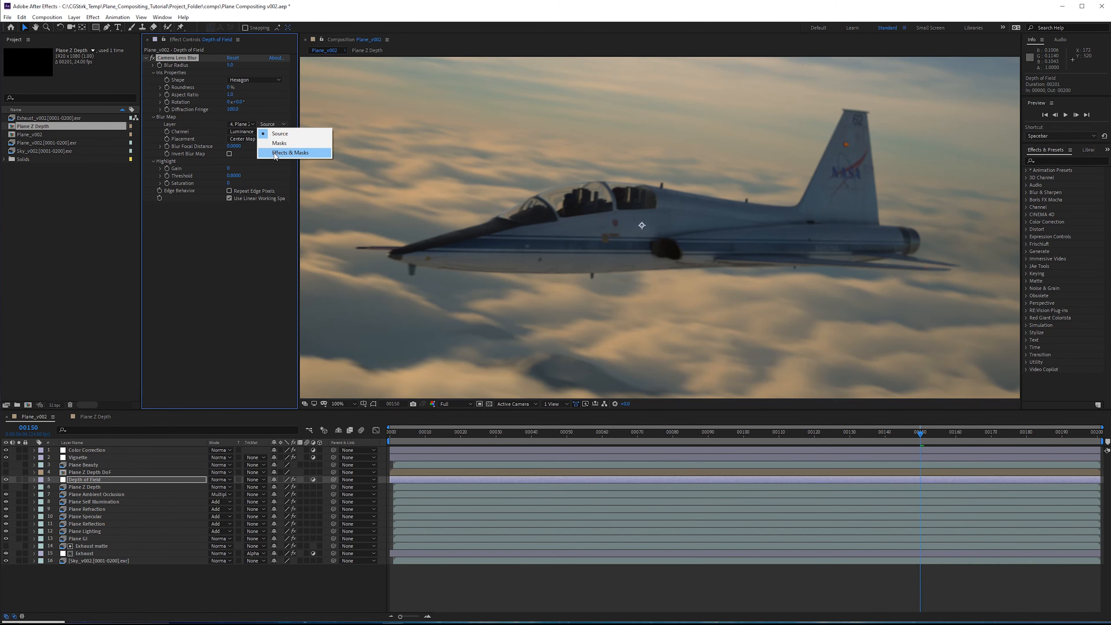
left_click(306, 153)
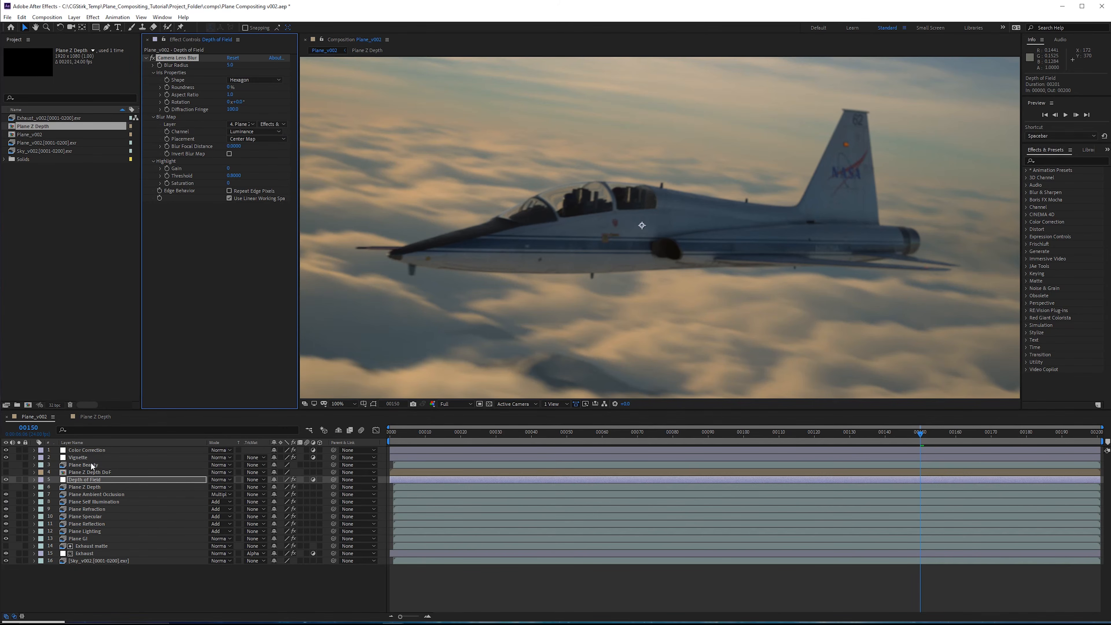
left_click(93, 472)
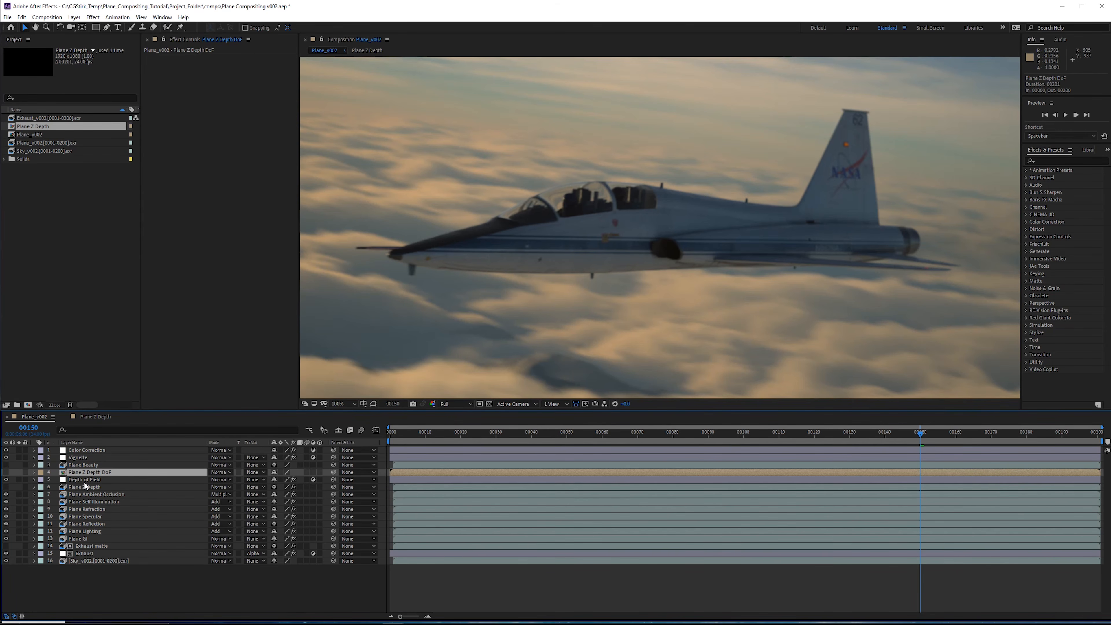
Step: Set the Camera Lens Blur radius on the Depth of Field layer to 100 and inspect the frame edges
left_click(91, 479)
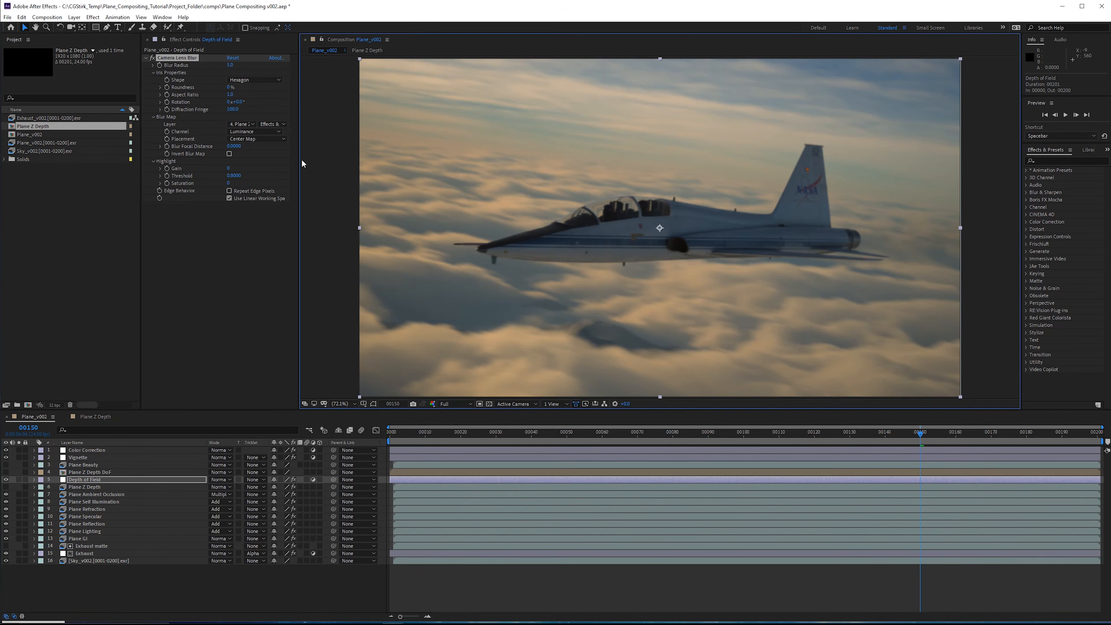
left_click(229, 65)
type("100")
key("Return")
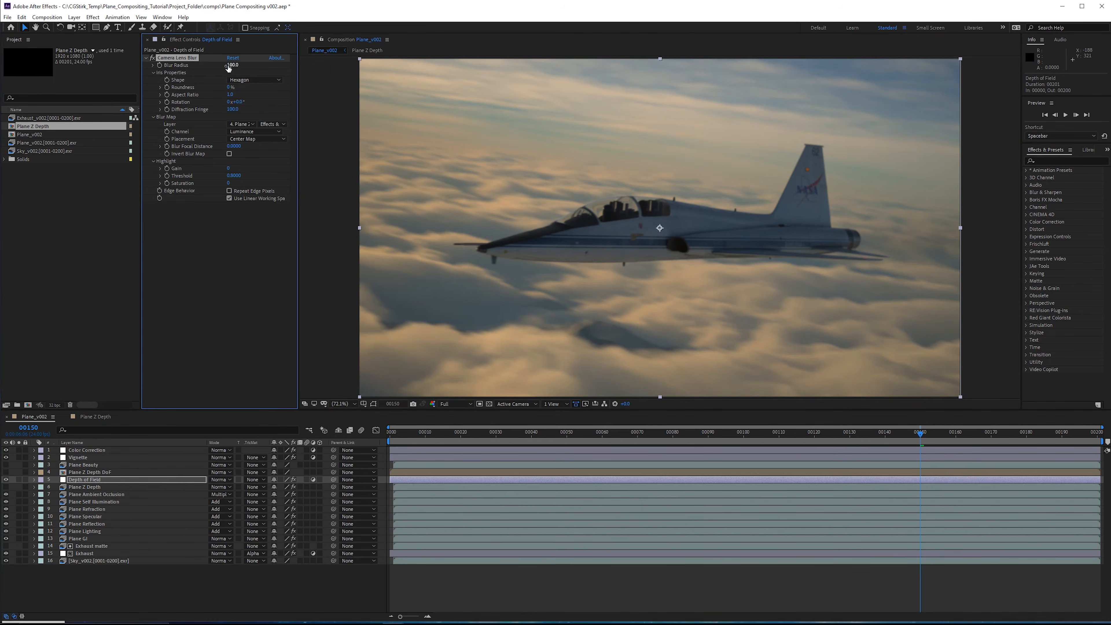
middle_click_drag(510, 112, 513, 149)
middle_click_drag(893, 210, 872, 177)
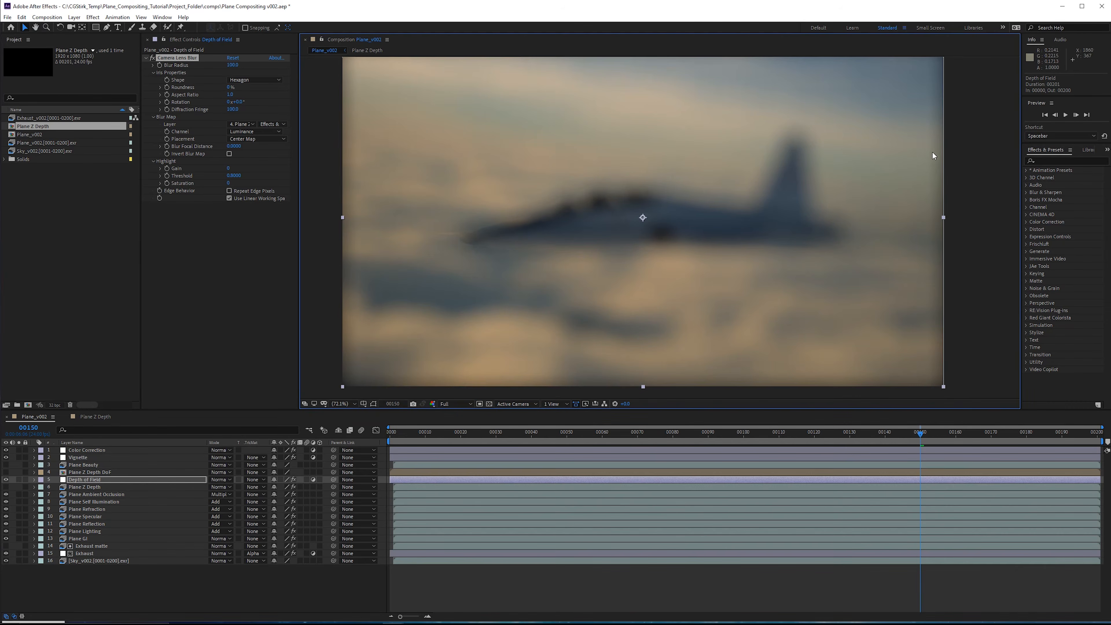
middle_click_drag(913, 389, 916, 367)
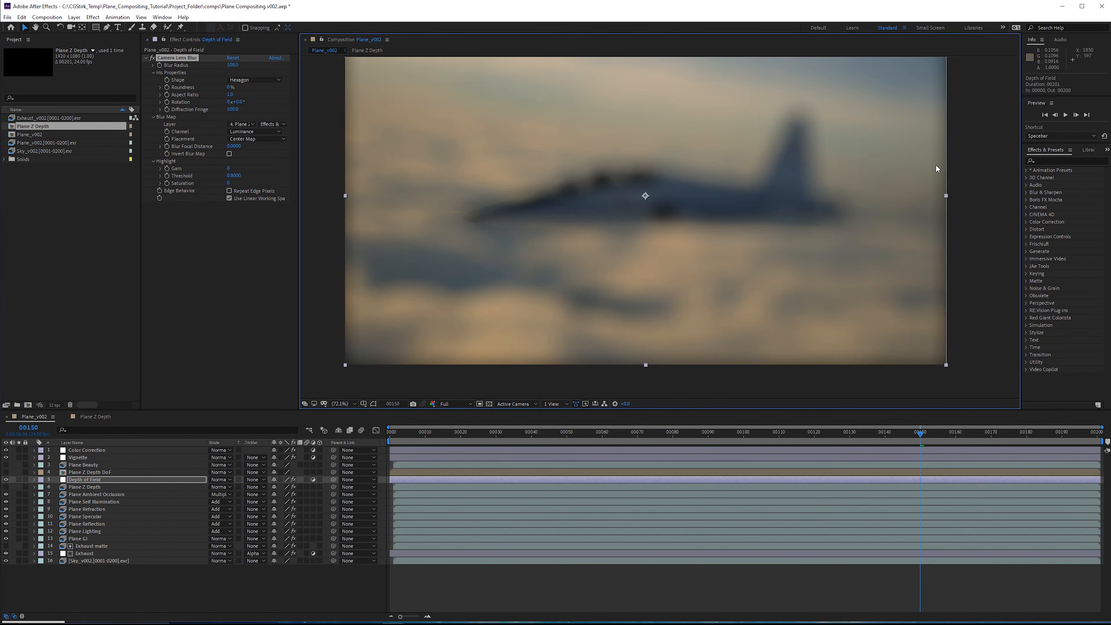
Step: Enable Repeat Edge Pixels for the Camera Lens Blur
left_click(229, 191)
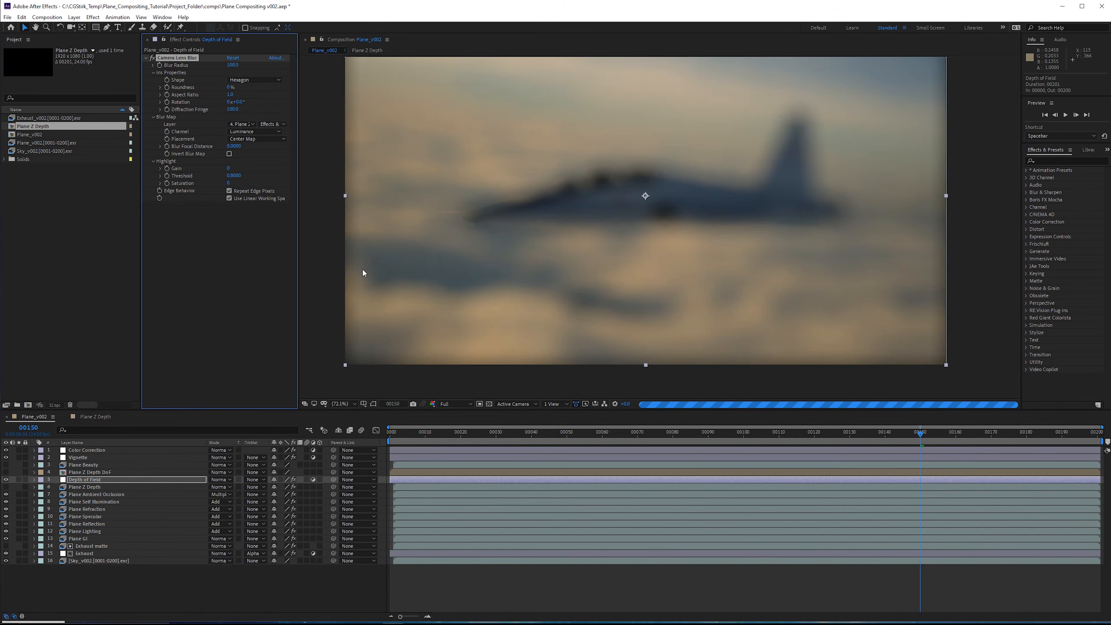
middle_click_drag(528, 293, 523, 328)
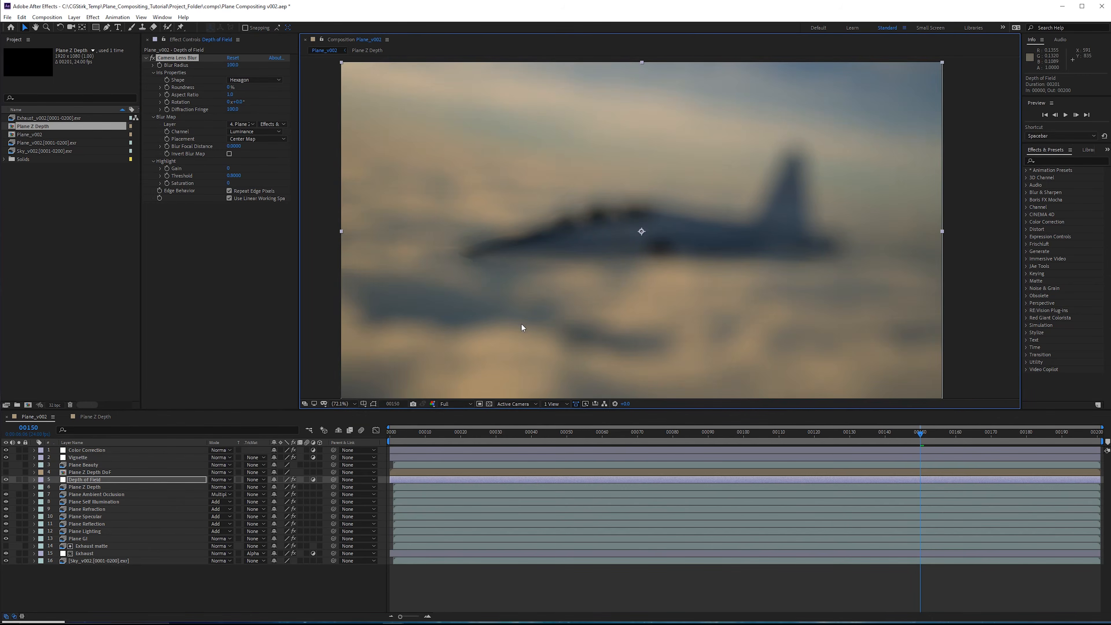
scroll(523, 328, "up", 1)
Step: Show the Plane Z Depth DoF layer and apply a Curves effect to it
left_click(56, 473)
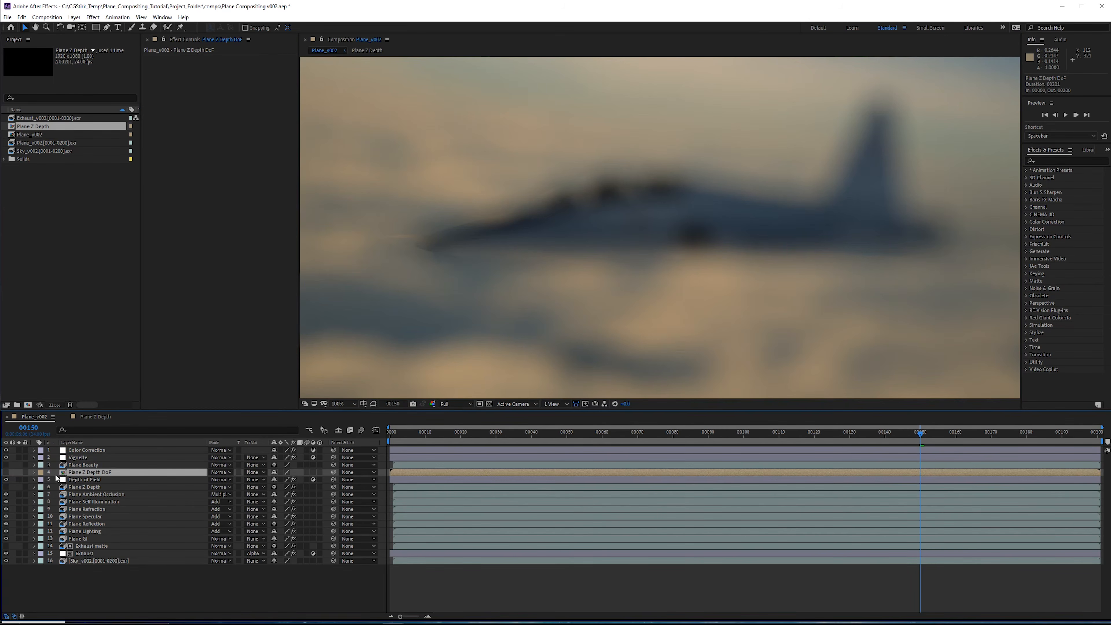
left_click(6, 472)
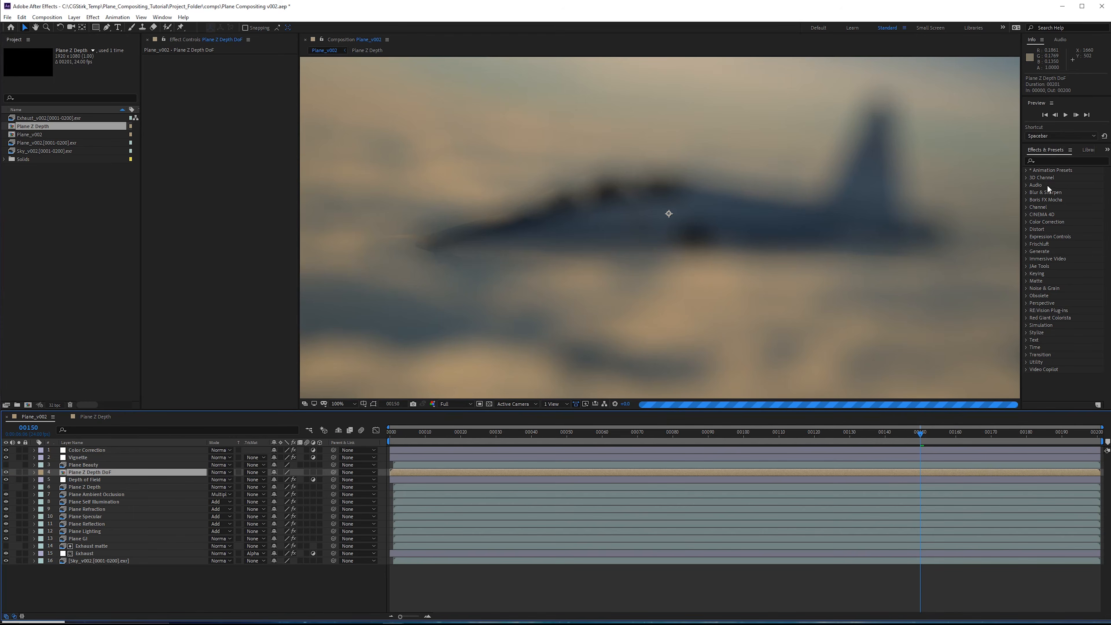
left_click(1086, 160)
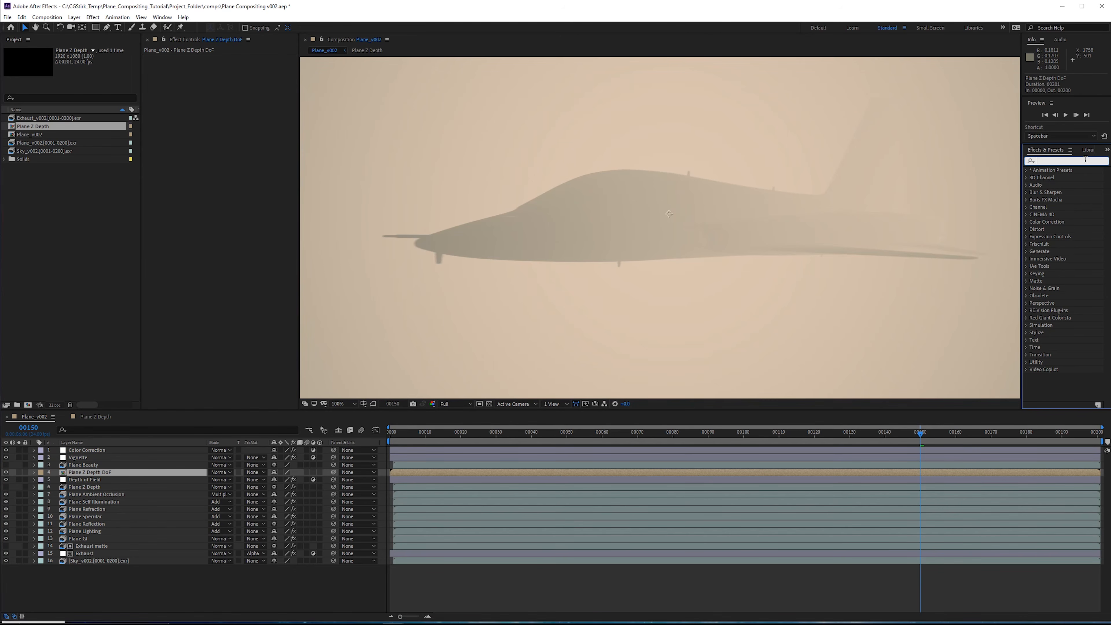
type("curves")
left_click_drag(1061, 200, 202, 131)
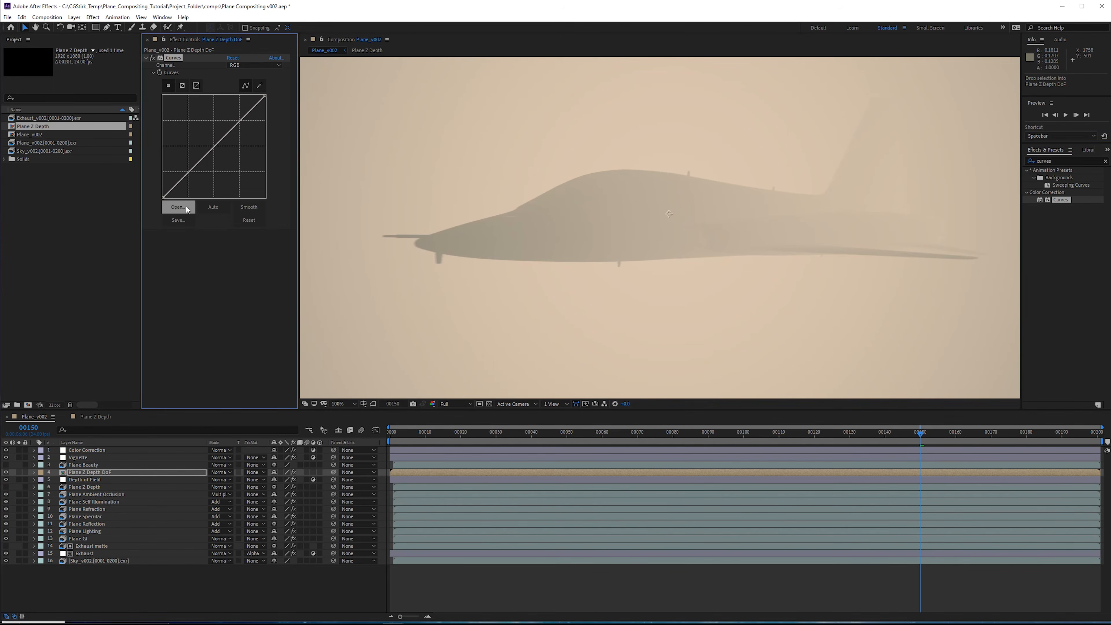
Step: Push in the RGB curve's black point and add a lower point to darken the plane's front, and hide the depth layer to check focus
left_click_drag(163, 197, 209, 217)
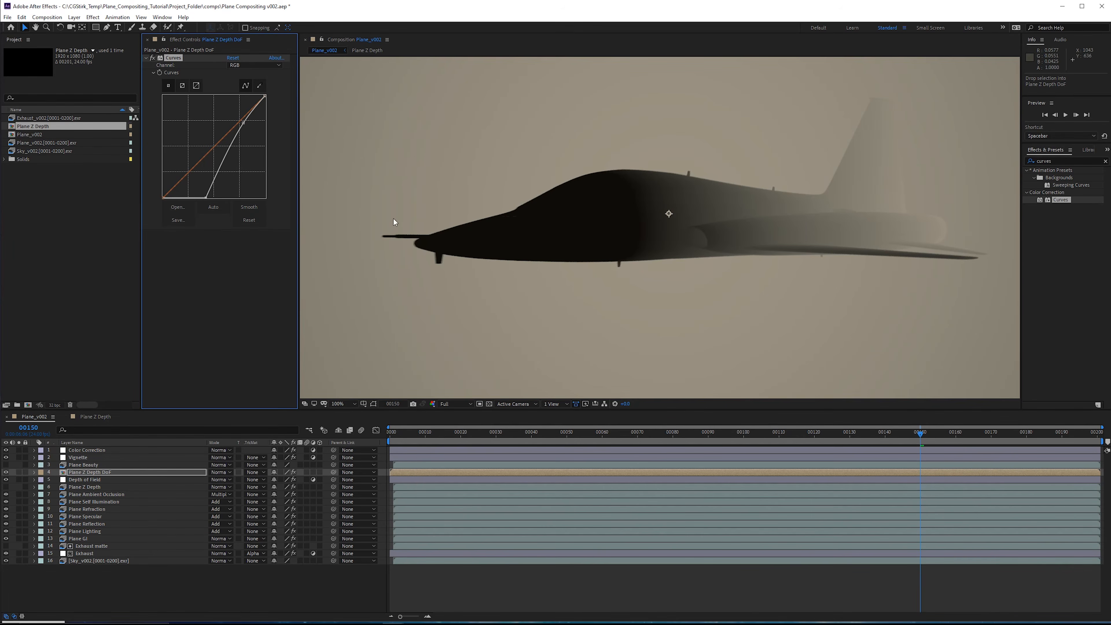
left_click(216, 172)
left_click(210, 205)
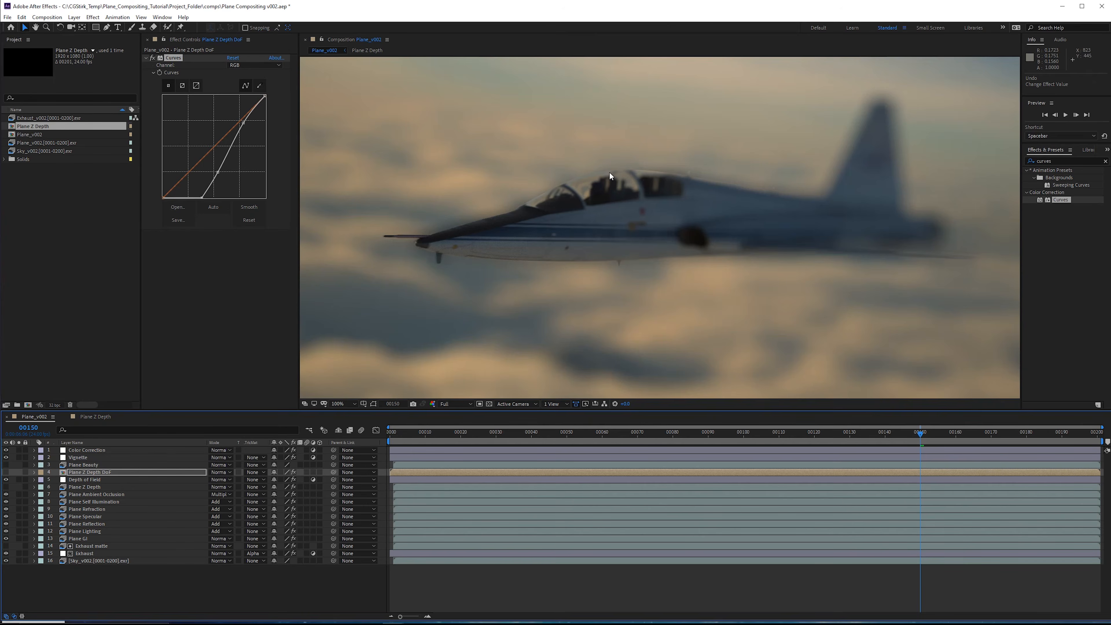
scroll(631, 187, "up", 2)
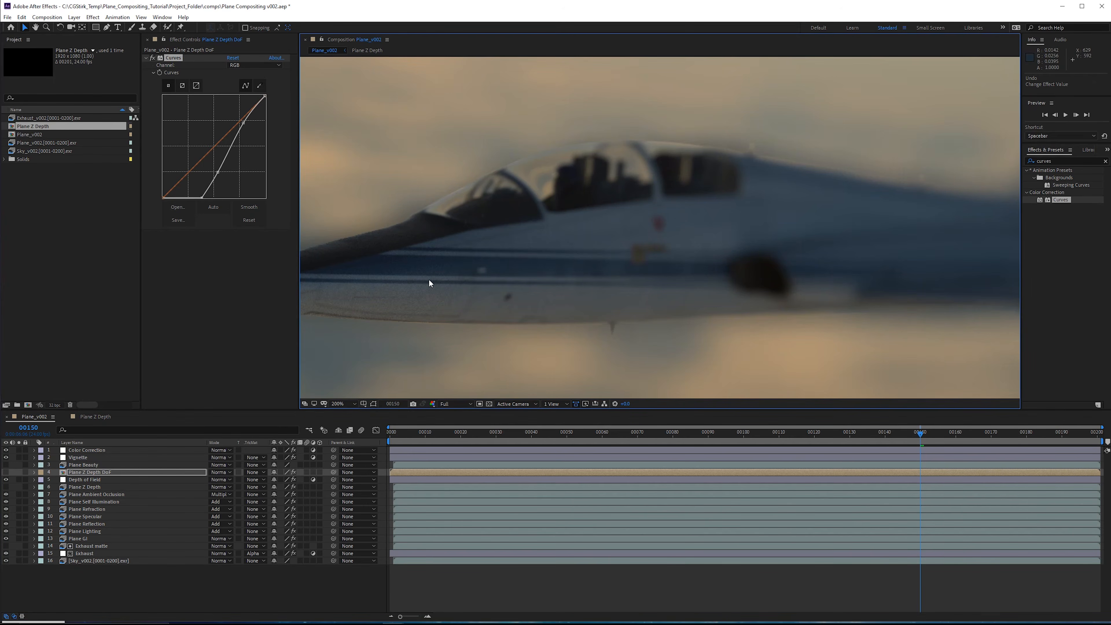
Step: Set the Camera Lens Blur's blur focal distance on the Depth of Field layer to 0.05
left_click(125, 479)
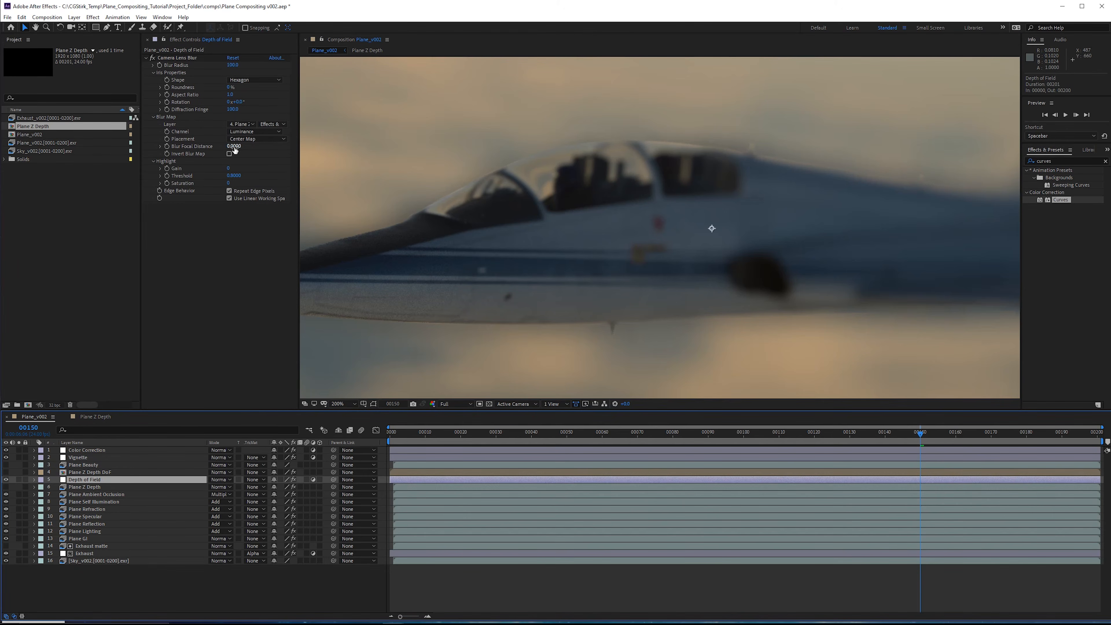
left_click_drag(233, 147, 237, 148)
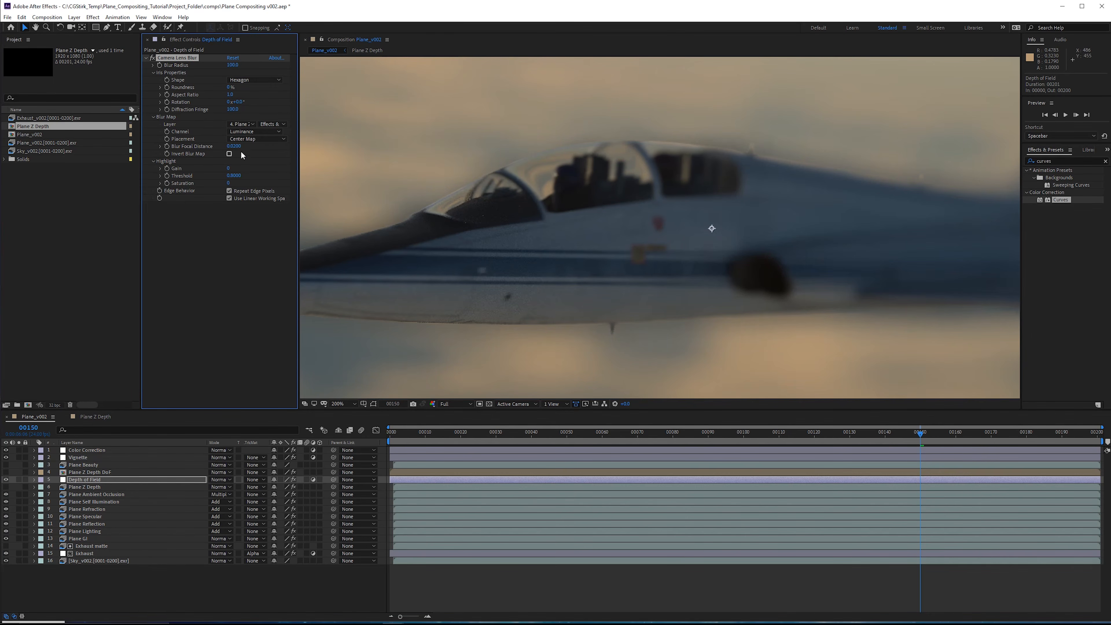
left_click_drag(238, 146, 245, 146)
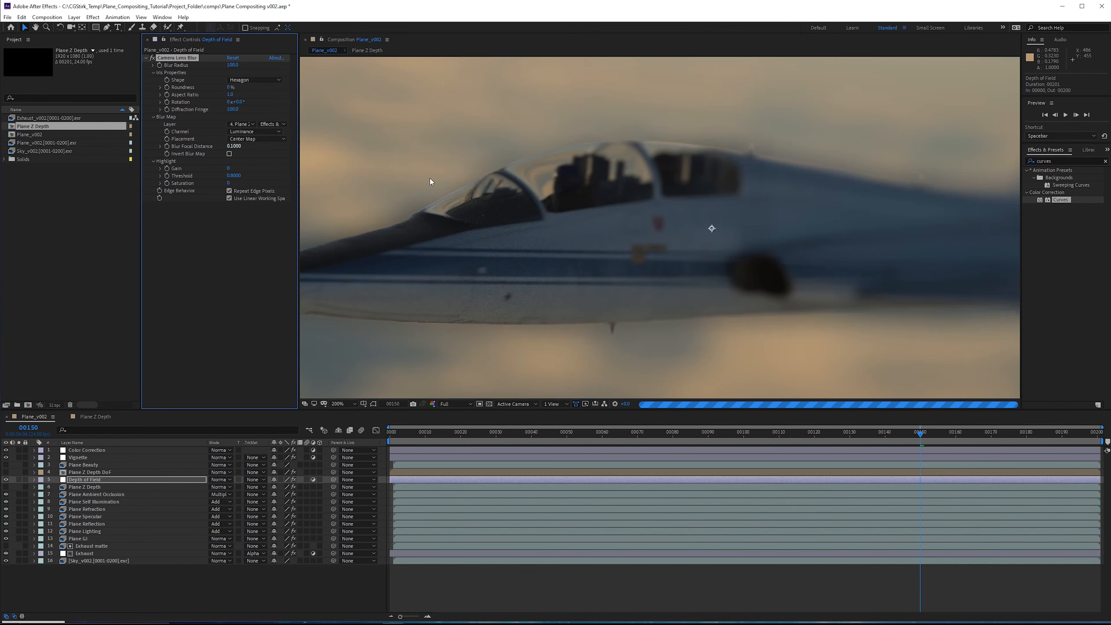
left_click(232, 146)
type("0.05")
key("Return")
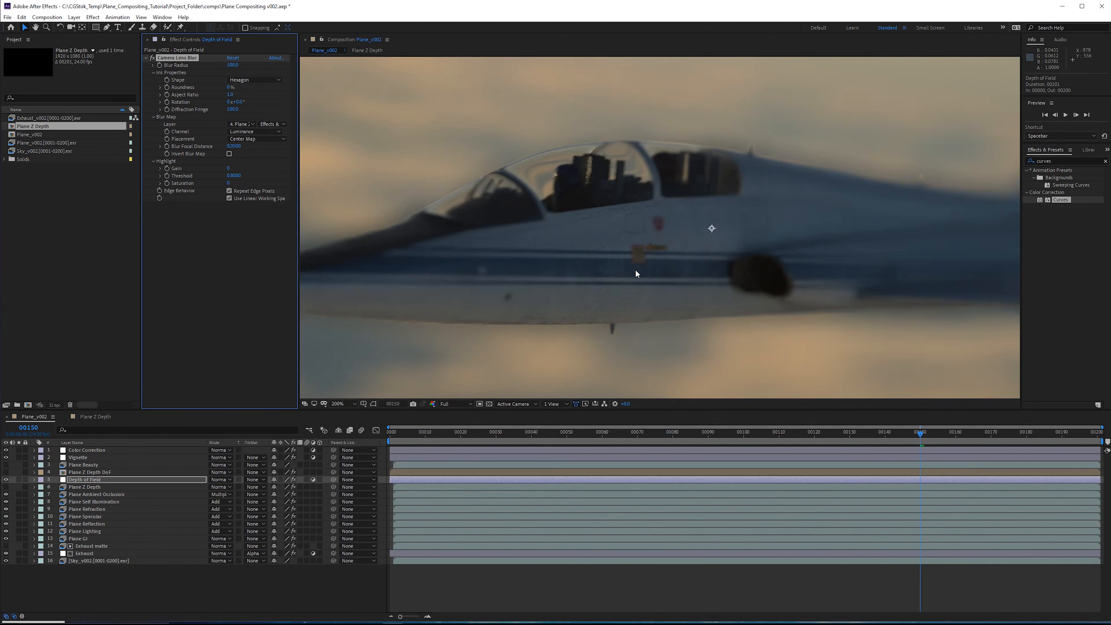
Step: Check the focus along the plane and set the Camera Lens Blur radius to 5
scroll(673, 258, "down", 1)
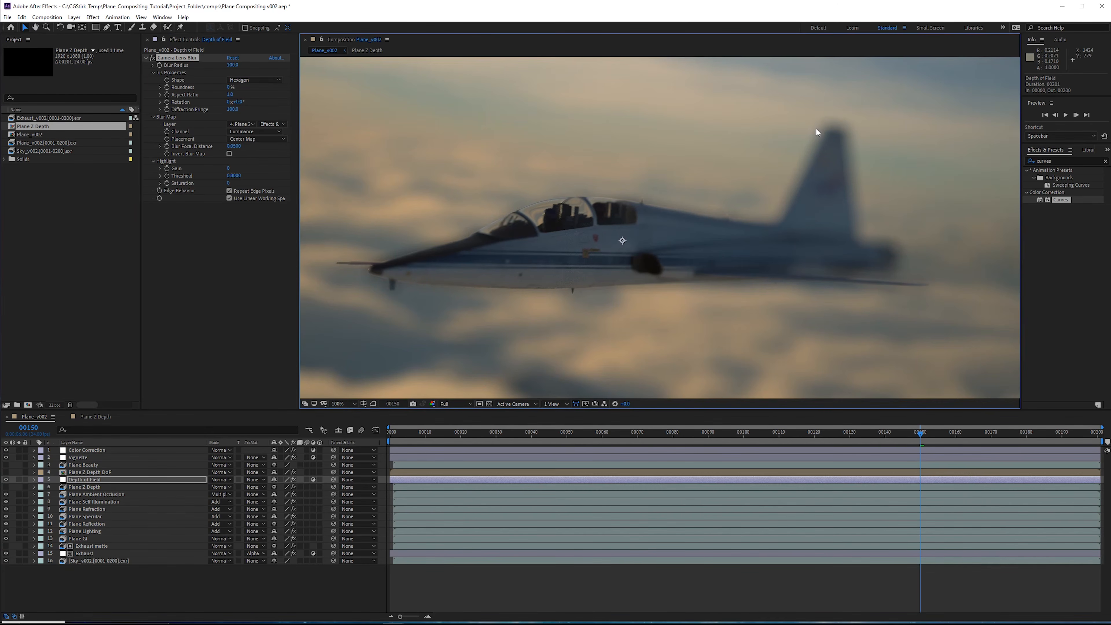
scroll(744, 270, "up", 2)
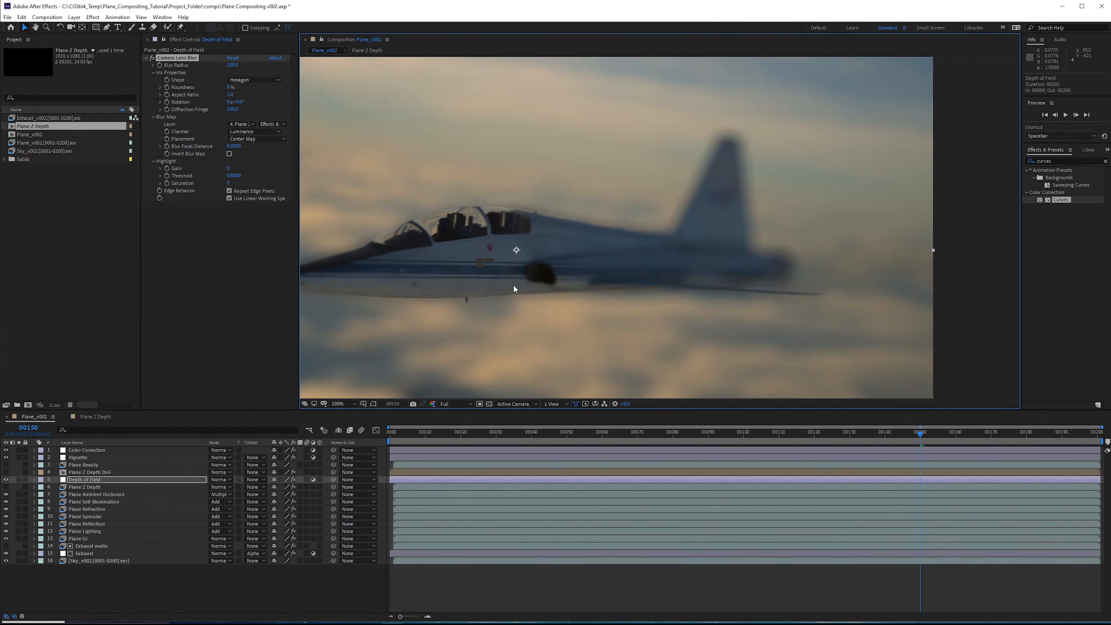
scroll(722, 274, "down", 1)
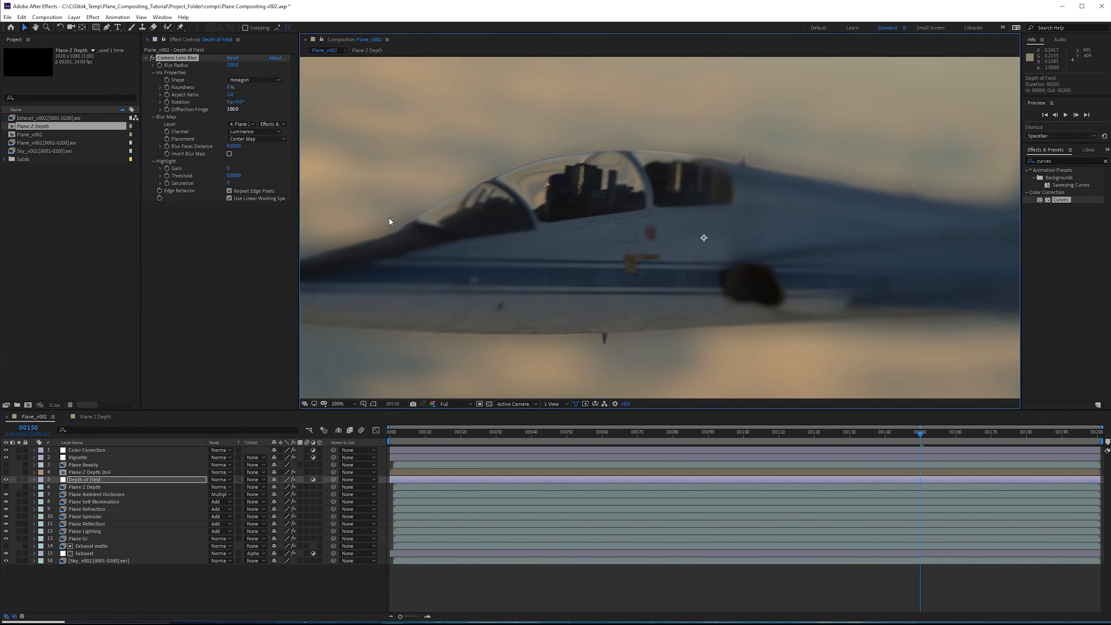
scroll(658, 240, "down", 1)
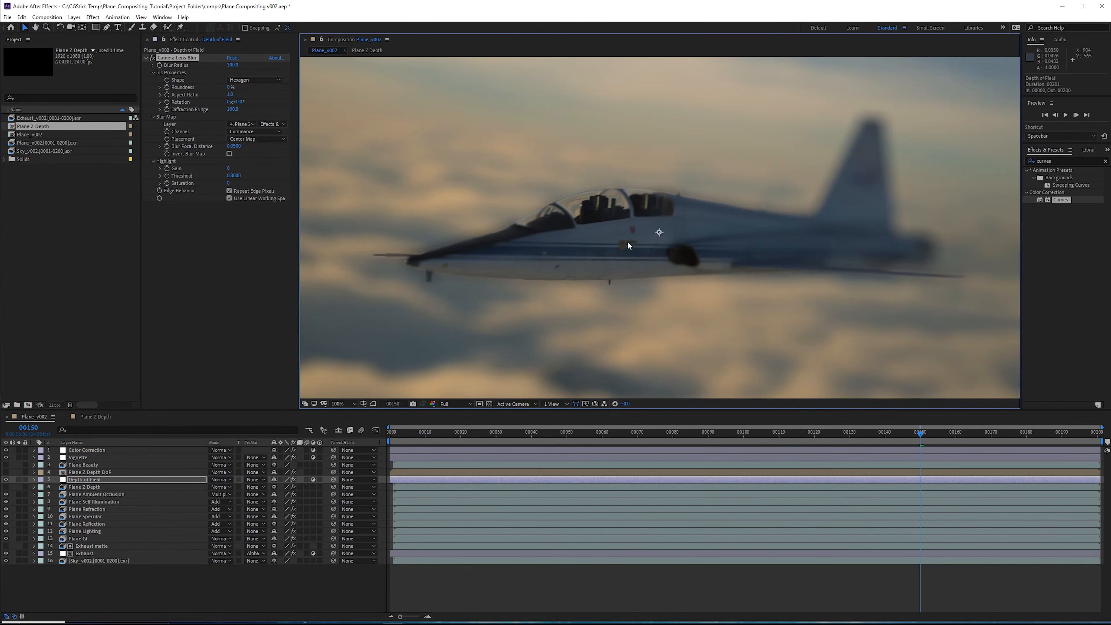
left_click(233, 65)
type("5")
key("Return")
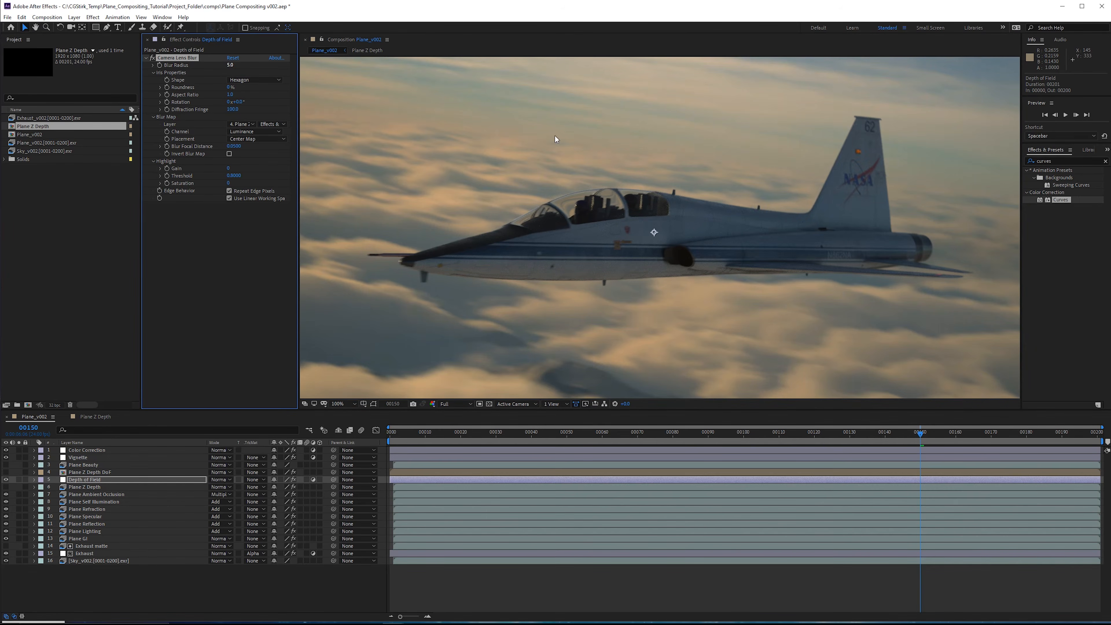
Step: Examine the blur along the rear fuselage and tail fin, comparing it with the Camera Lens Blur toggled
scroll(646, 219, "up", 2)
left_click_drag(681, 207, 420, 210)
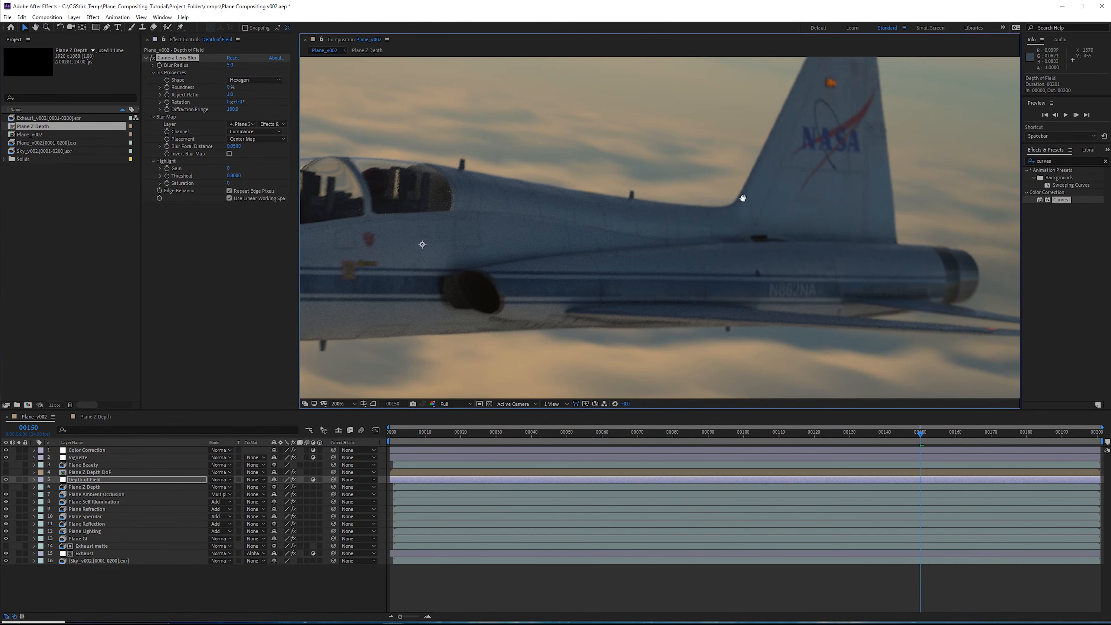
left_click_drag(639, 175, 543, 255)
scroll(544, 257, "up", 1)
left_click_drag(306, 319, 695, 238)
left_click_drag(901, 181, 452, 291)
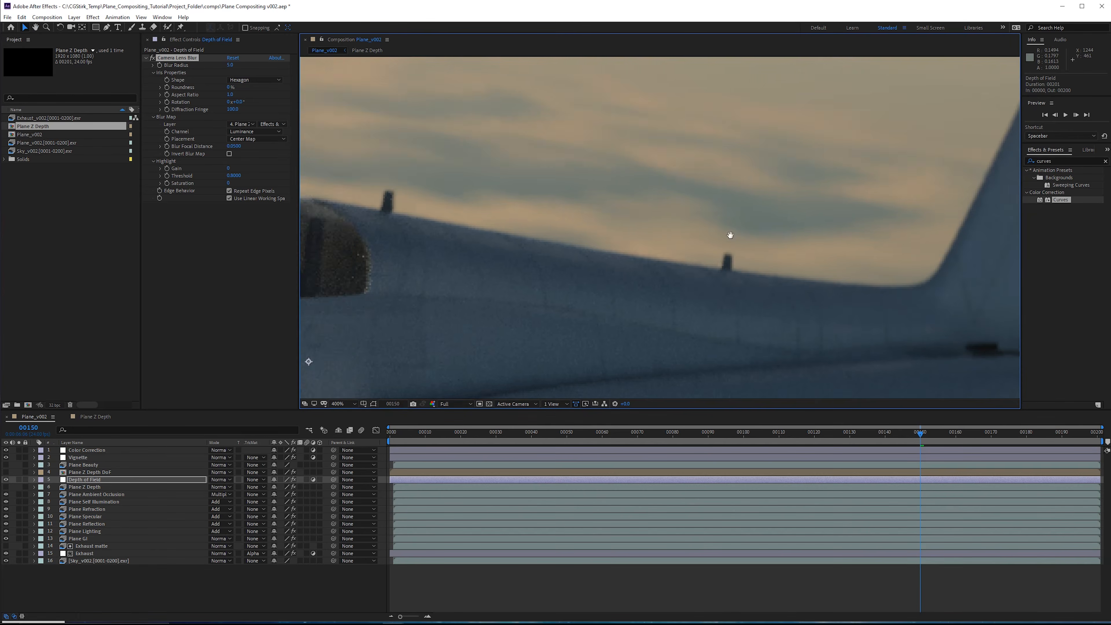
left_click_drag(801, 223, 566, 267)
scroll(566, 267, "down", 1)
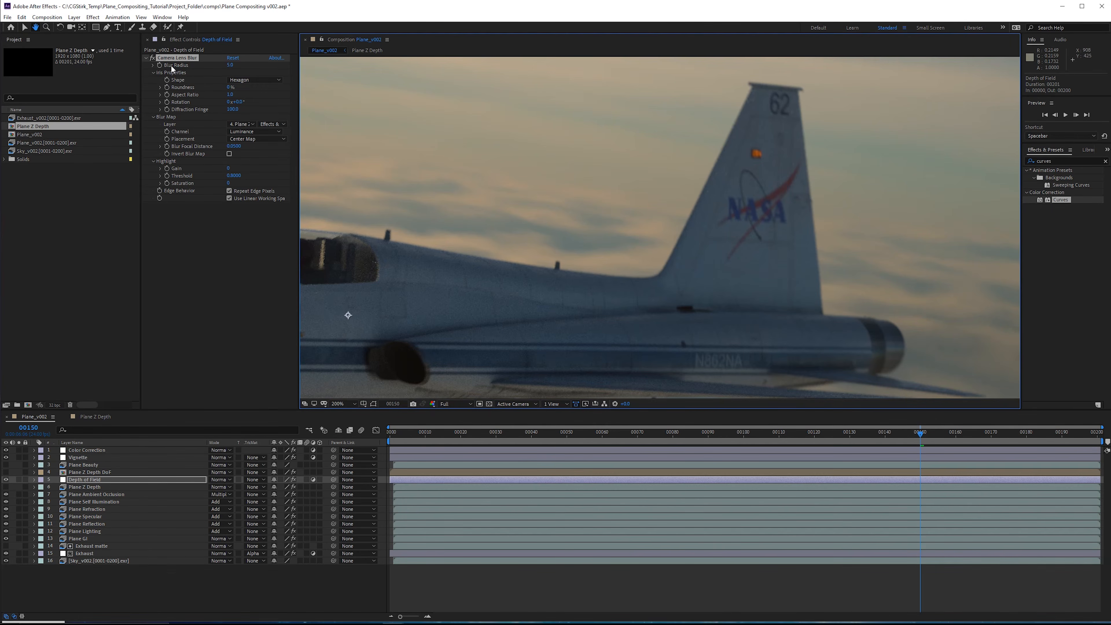
key("v")
left_click(154, 61)
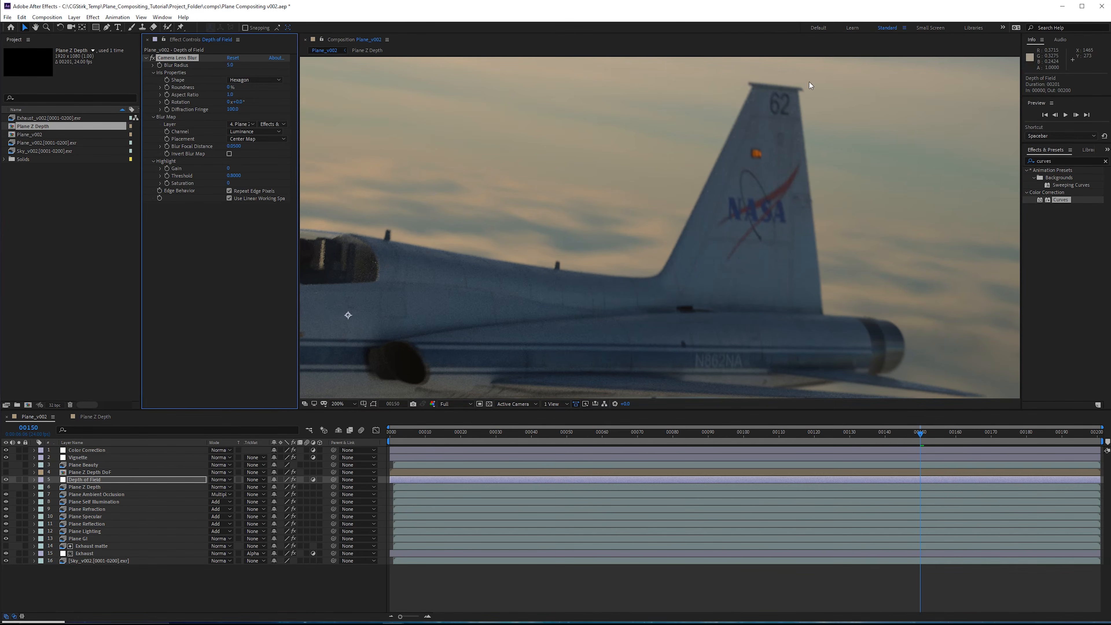
scroll(766, 201, "up", 1)
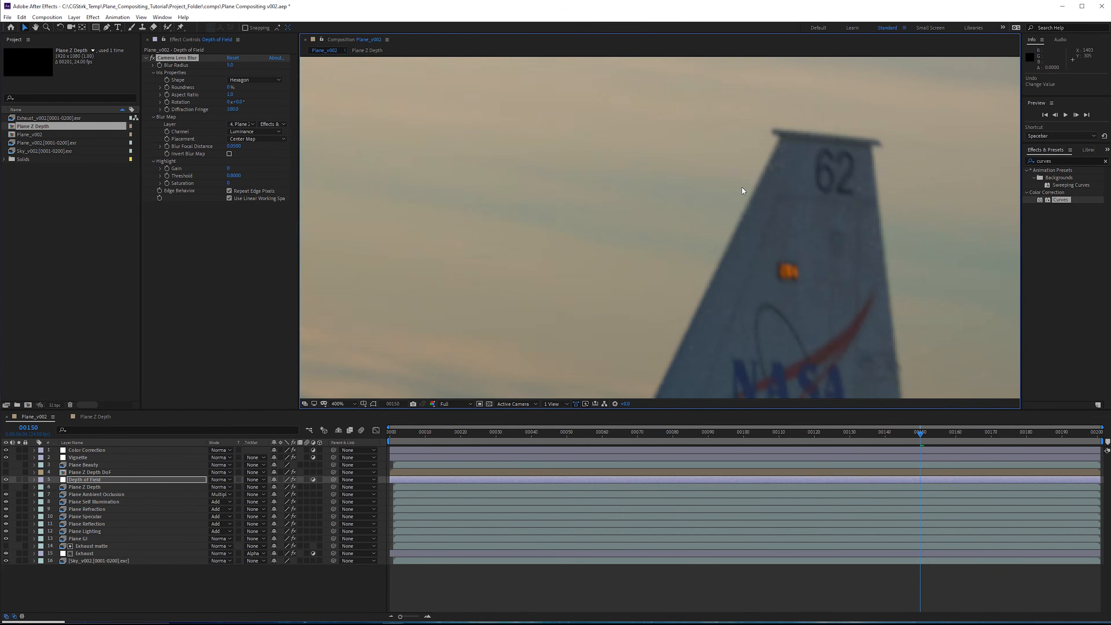
Step: Examine the sky's grain above the cockpit with the Camera Lens Blur turned off and back on
scroll(830, 131, "down", 2)
scroll(856, 258, "up", 2)
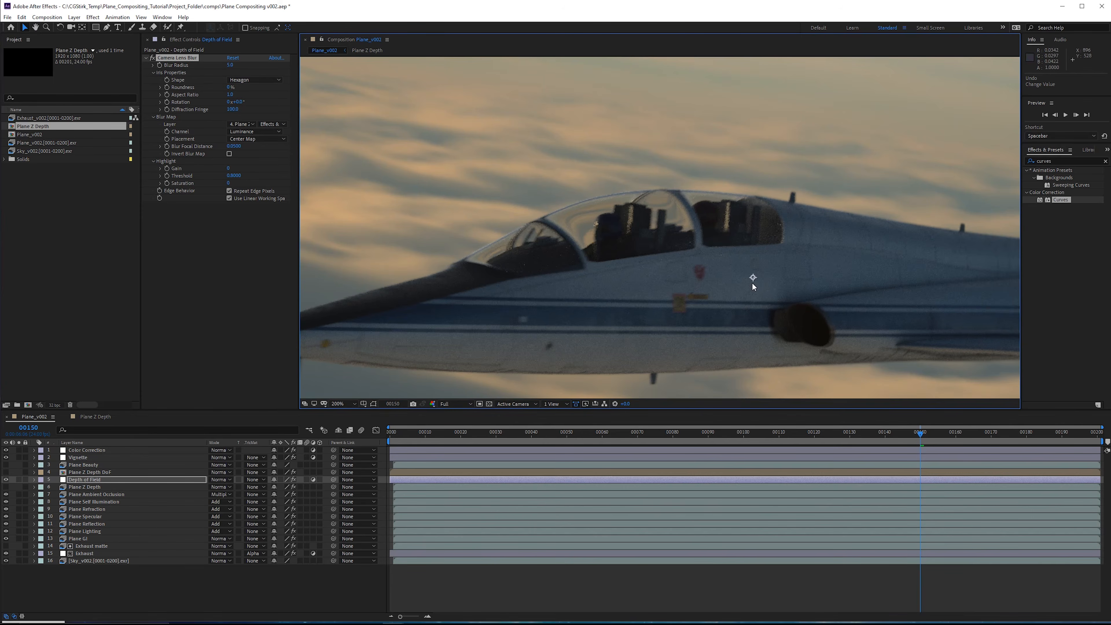
scroll(753, 283, "down", 1)
scroll(761, 207, "up", 3)
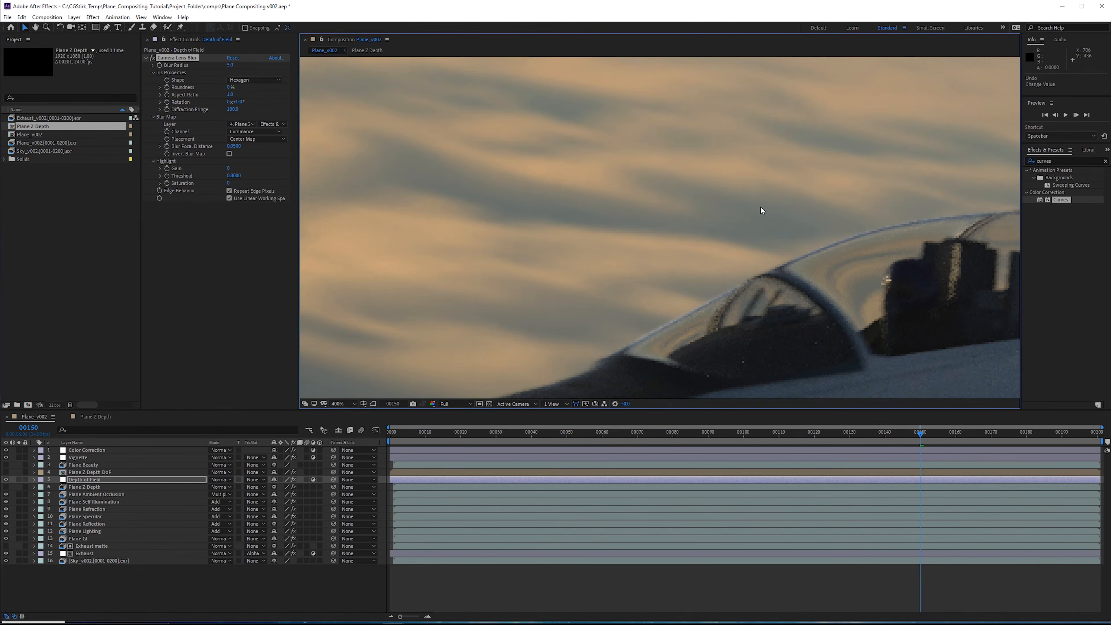
middle_click_drag(744, 188, 724, 219)
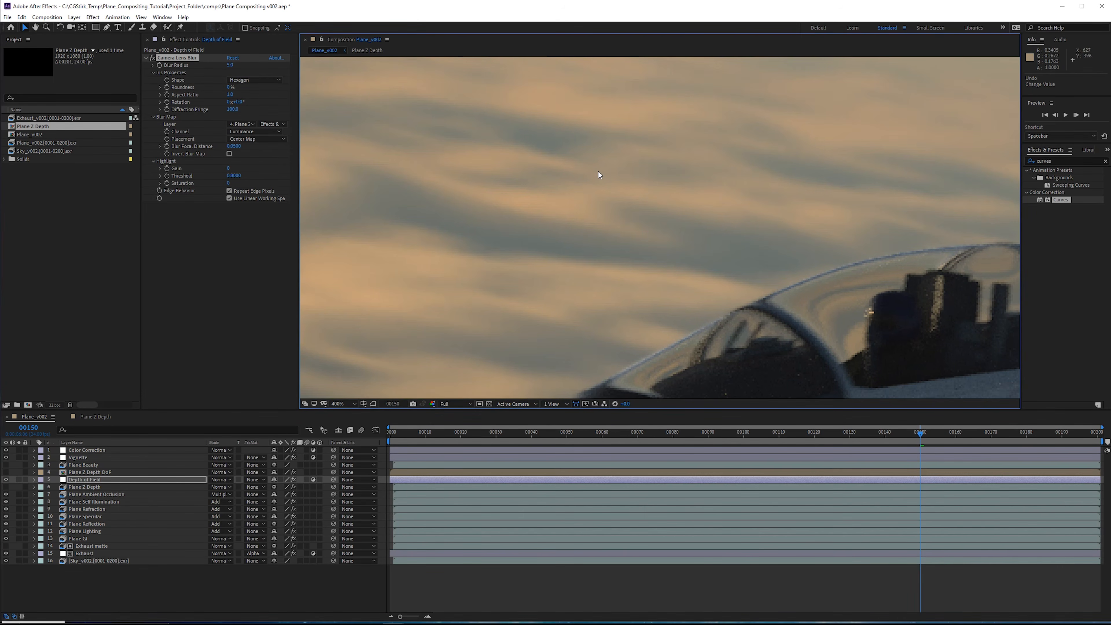
left_click(152, 57)
scroll(721, 225, "up", 3)
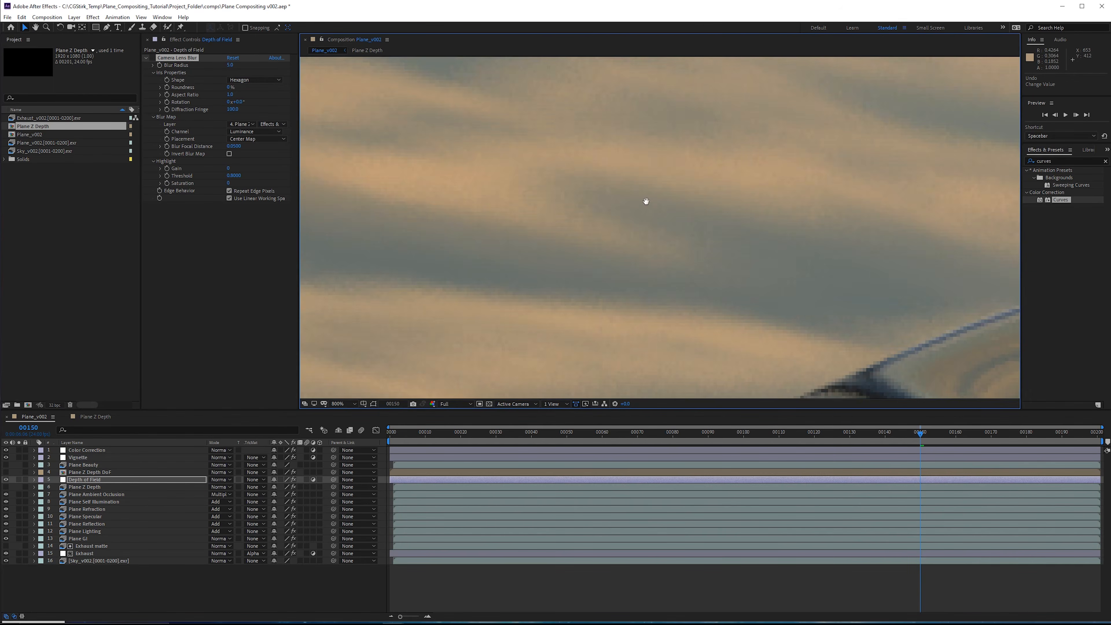
scroll(843, 103, "down", 2)
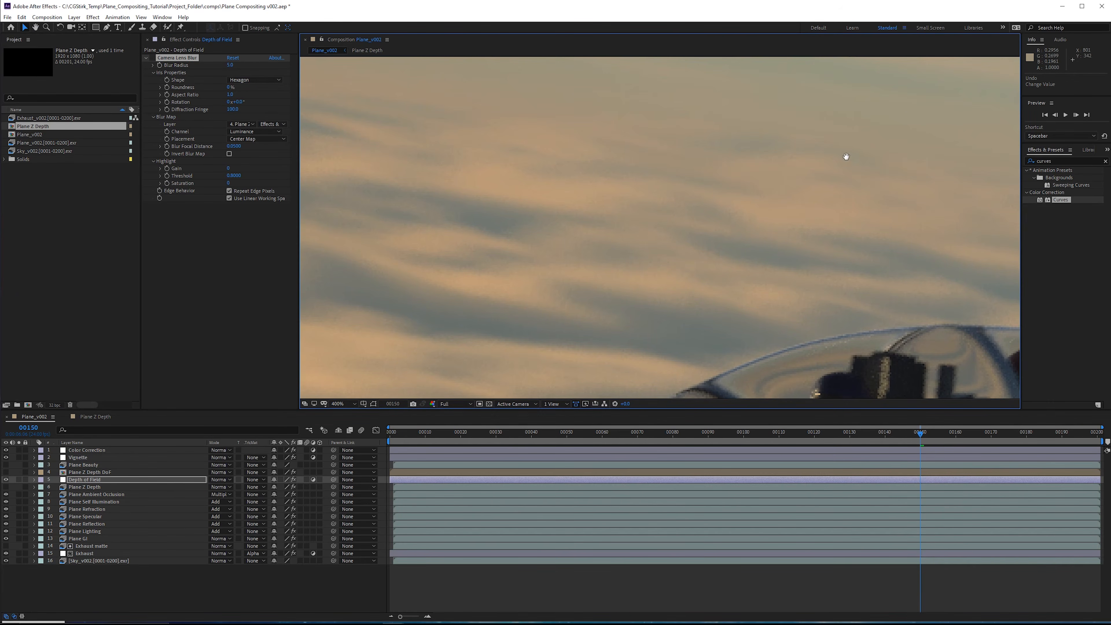
middle_click_drag(847, 157, 545, 135)
scroll(783, 191, "down", 1)
middle_click_drag(783, 189, 996, 189)
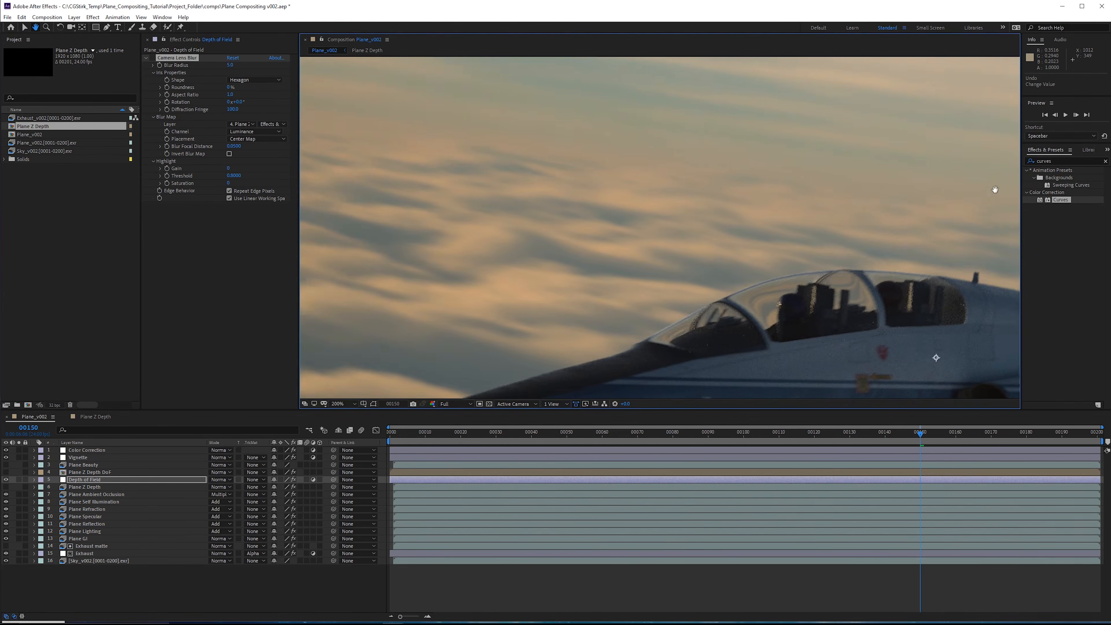
left_click_drag(996, 189, 1007, 187)
scroll(1008, 187, "up", 1)
left_click(153, 59)
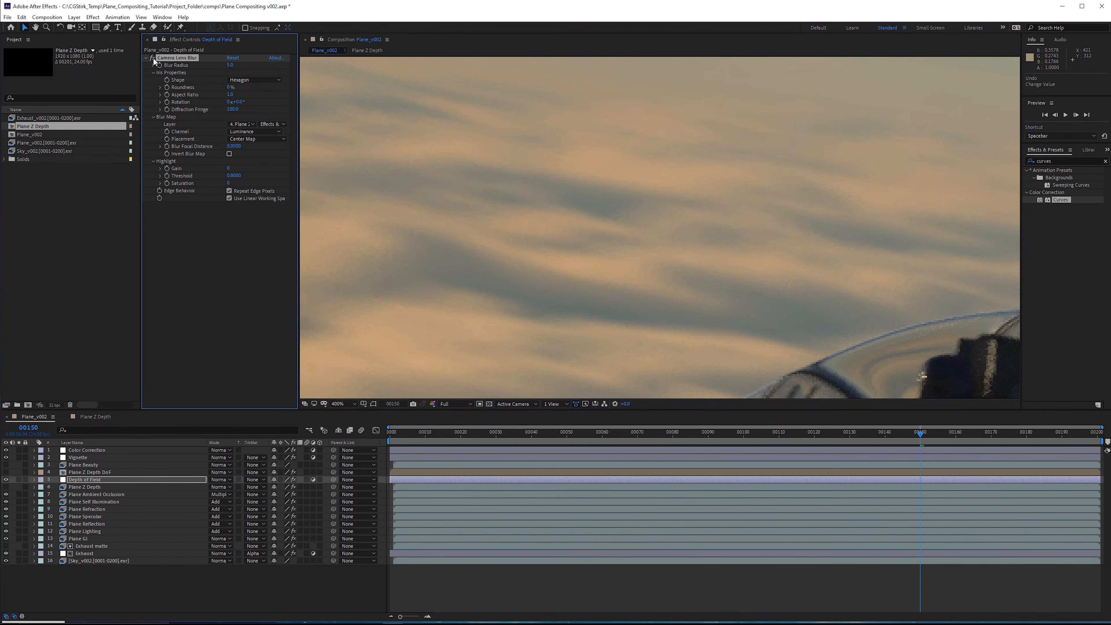
Step: Compare the sharpness and grain of the clouds with the plane's underside, fuselage and canopy
scroll(560, 242, "down", 1)
middle_click_drag(722, 381, 912, 134)
middle_click_drag(929, 224, 658, 206)
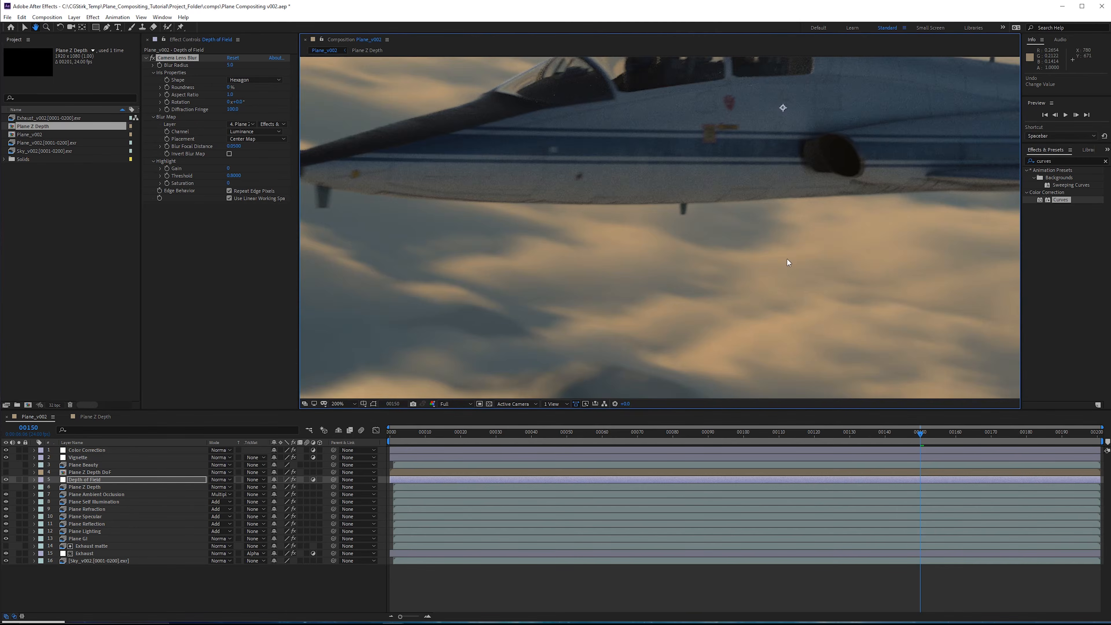
middle_click_drag(787, 258, 656, 357)
scroll(733, 204, "up", 1)
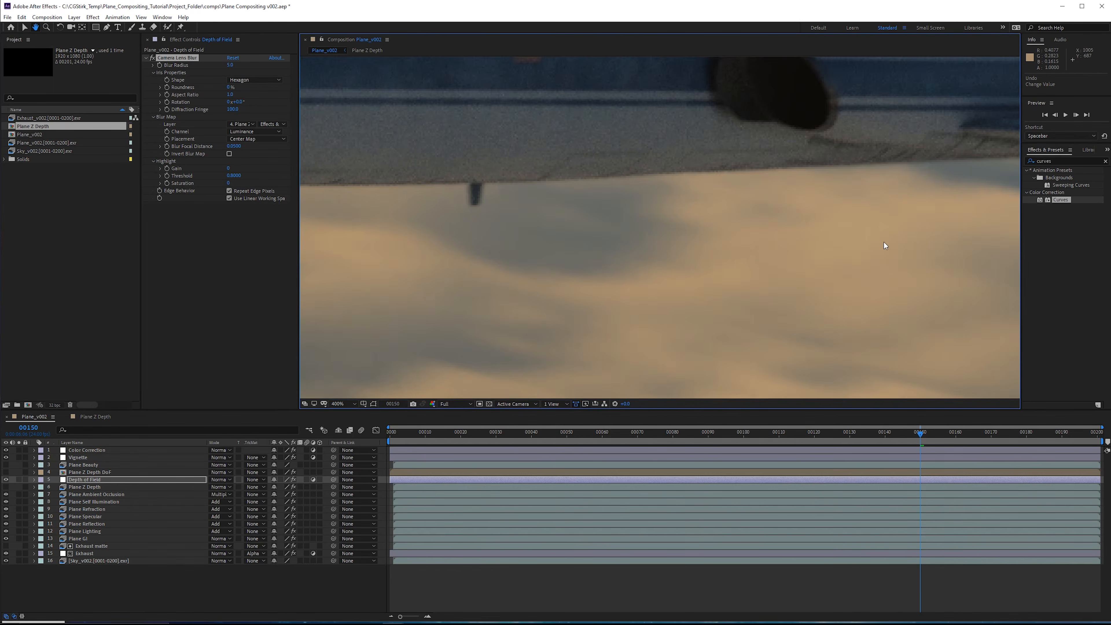
middle_click_drag(884, 242, 724, 232)
scroll(724, 231, "down", 1)
middle_click_drag(885, 274, 911, 291)
scroll(663, 230, "up", 1)
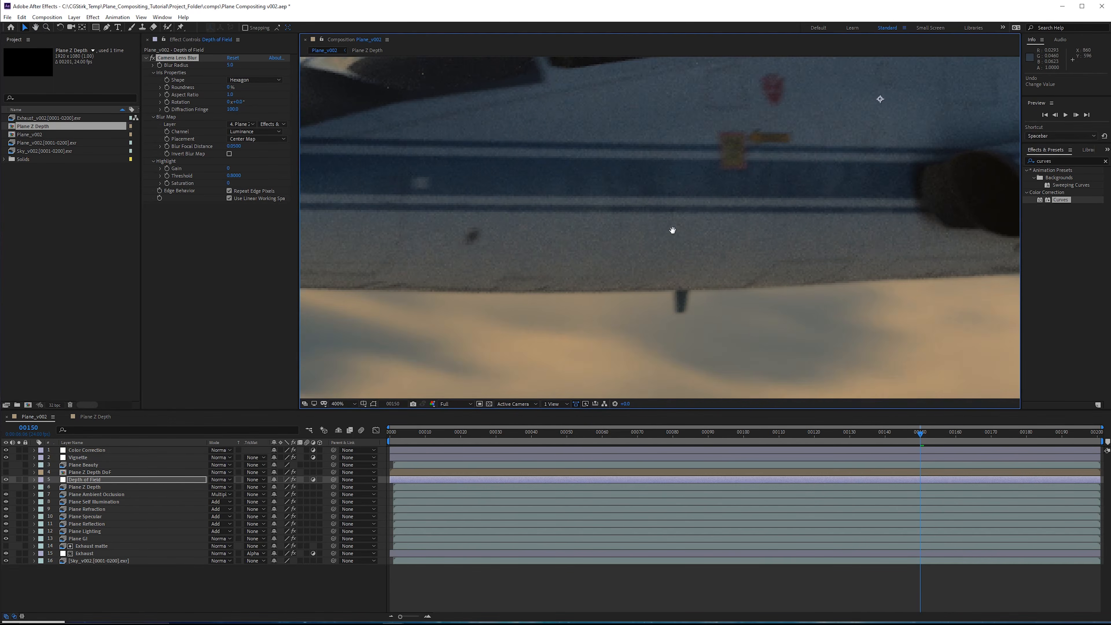
middle_click_drag(670, 231, 620, 314)
scroll(667, 221, "down", 1)
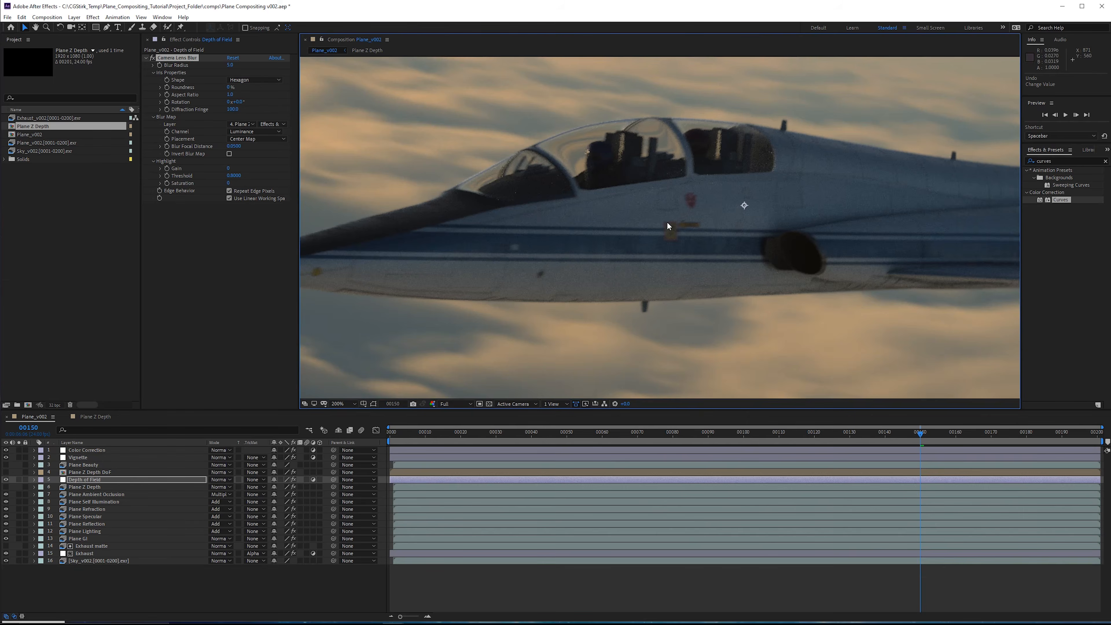
middle_click_drag(871, 98, 621, 204)
scroll(622, 203, "down", 1)
middle_click_drag(968, 208, 1029, 286)
scroll(609, 183, "up", 1)
middle_click_drag(608, 183, 793, 90)
middle_click_drag(657, 140, 644, 71)
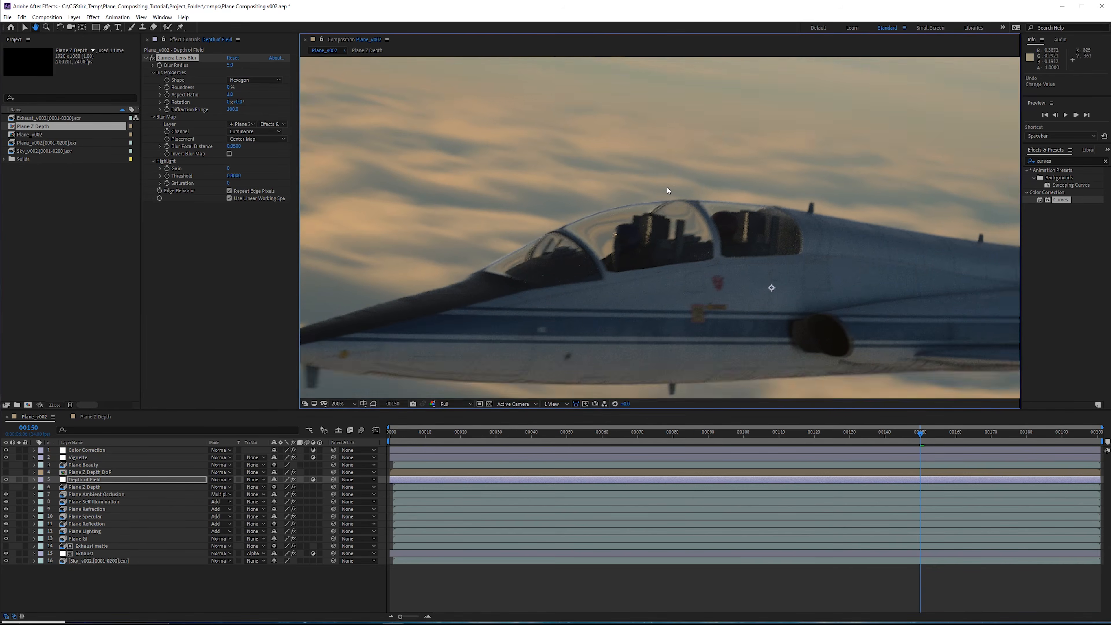
middle_click_drag(713, 267, 711, 200)
scroll(711, 200, "up", 1)
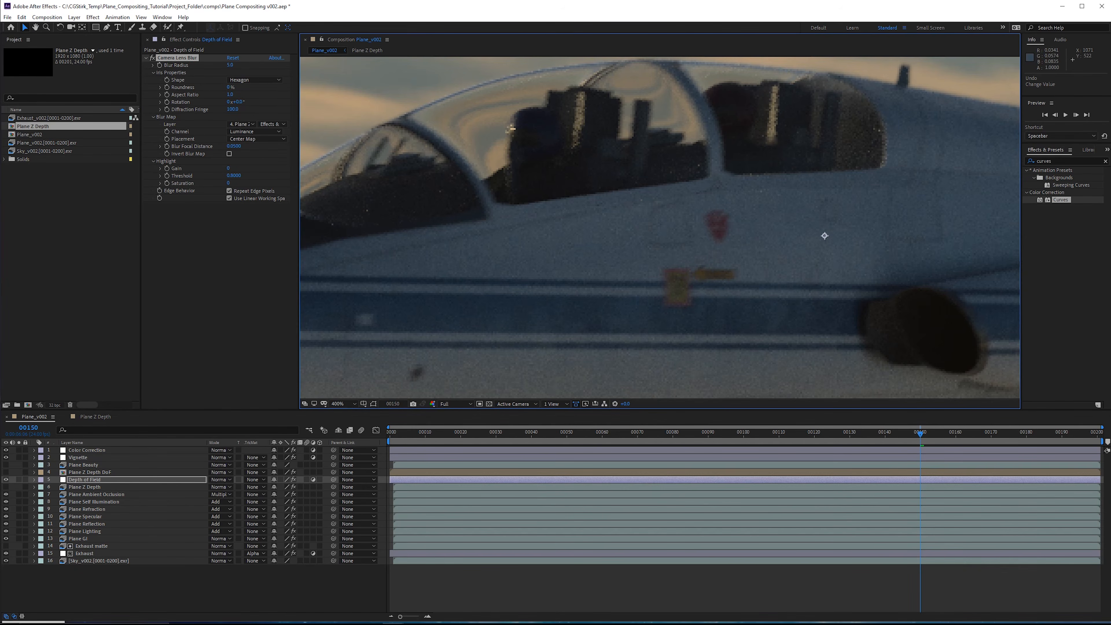
Step: Rename the Depth of Field layer's Camera Lens Blur effect as DoF
left_click(174, 57)
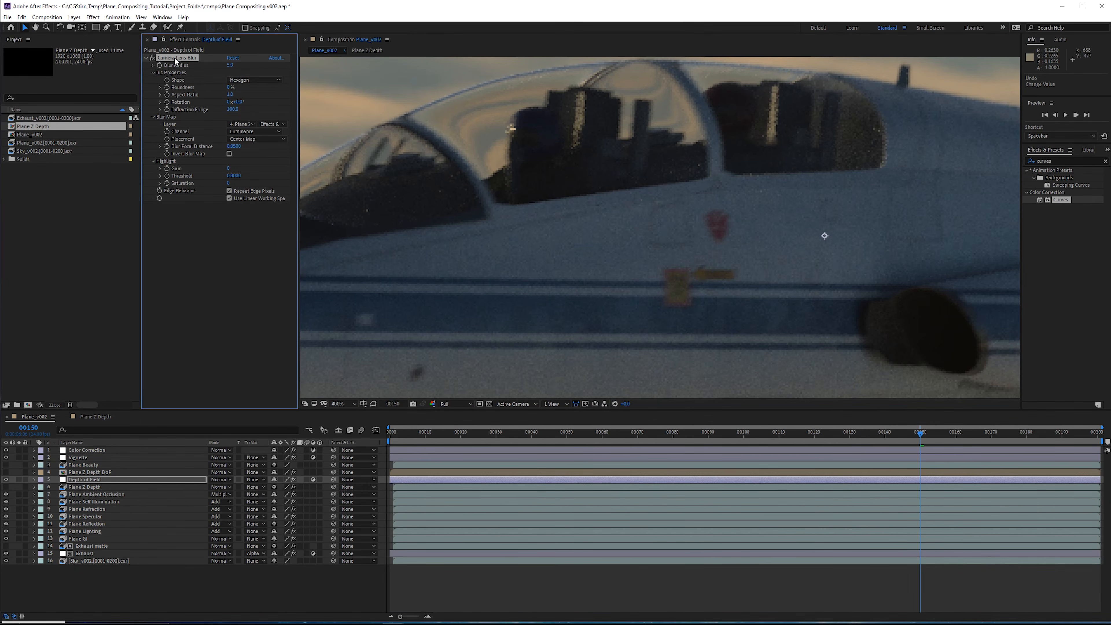
key("Return")
type("DoF")
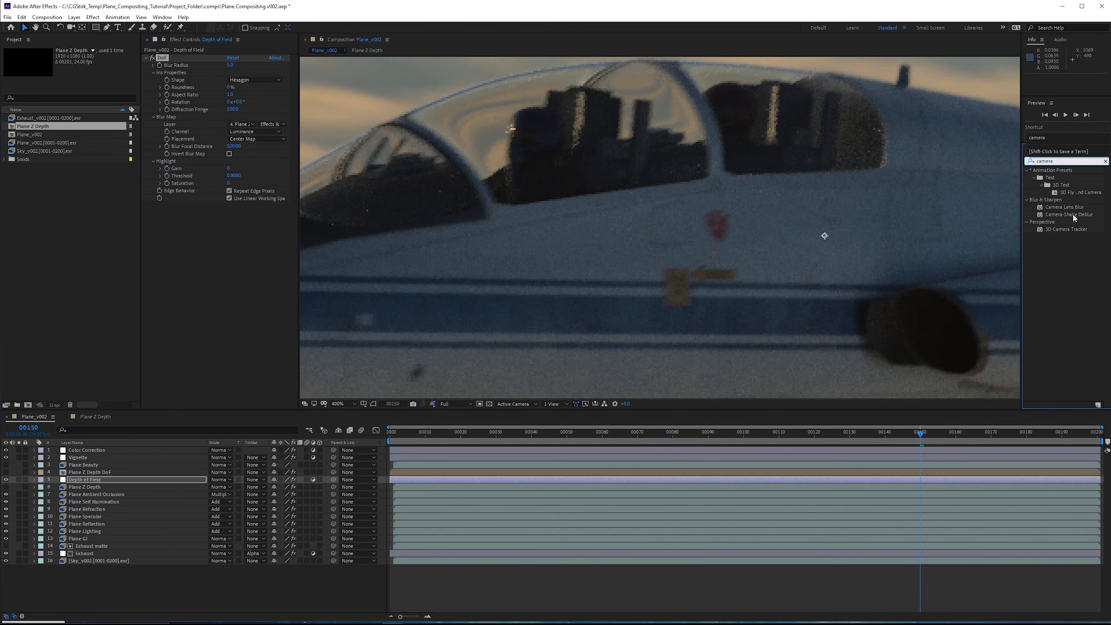
Step: Add a second Camera Lens Blur after the DoF effect, set its blur radius to 0.5, and check the fuselage
left_click_drag(1076, 209, 245, 284)
left_click(231, 213)
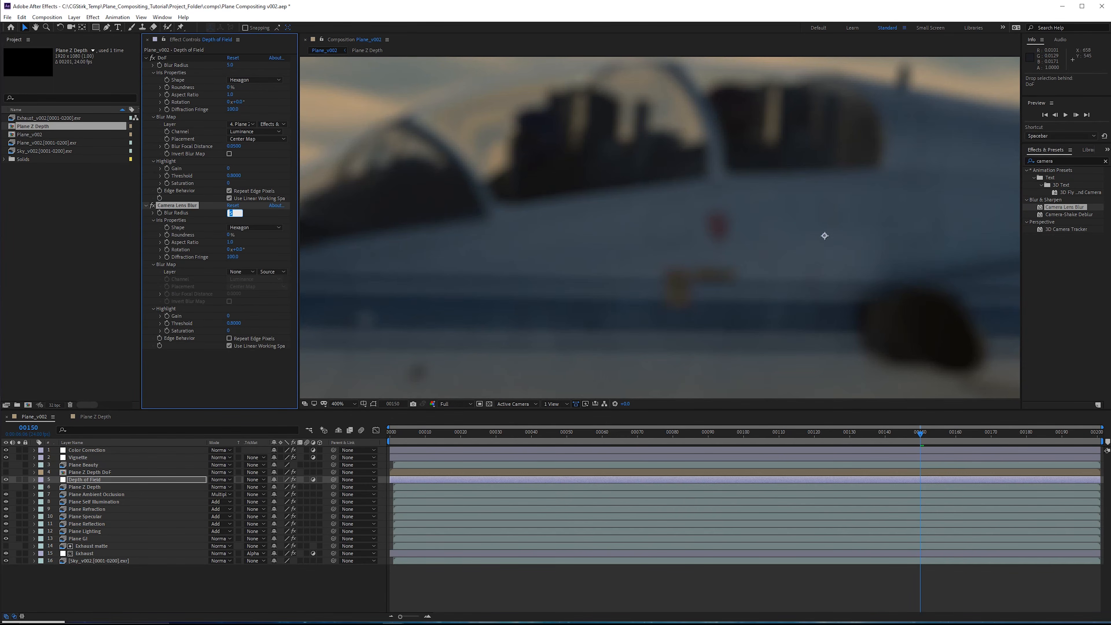
key("Return")
scroll(697, 213, "down", 1)
middle_click_drag(693, 214, 322, 276)
scroll(773, 178, "up", 2)
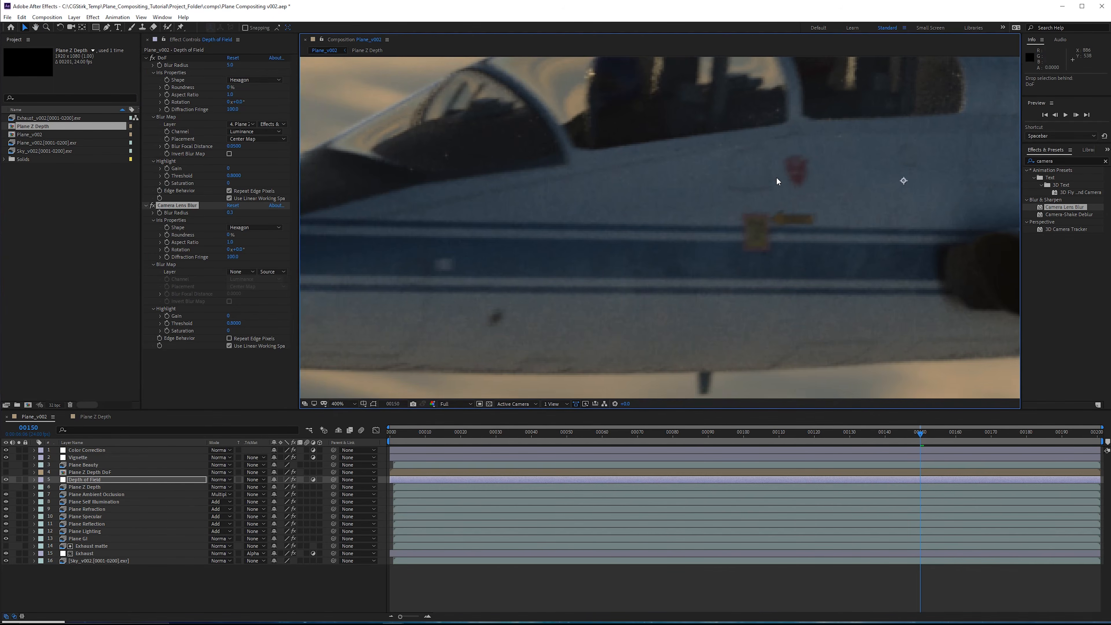
middle_click_drag(777, 177, 711, 201)
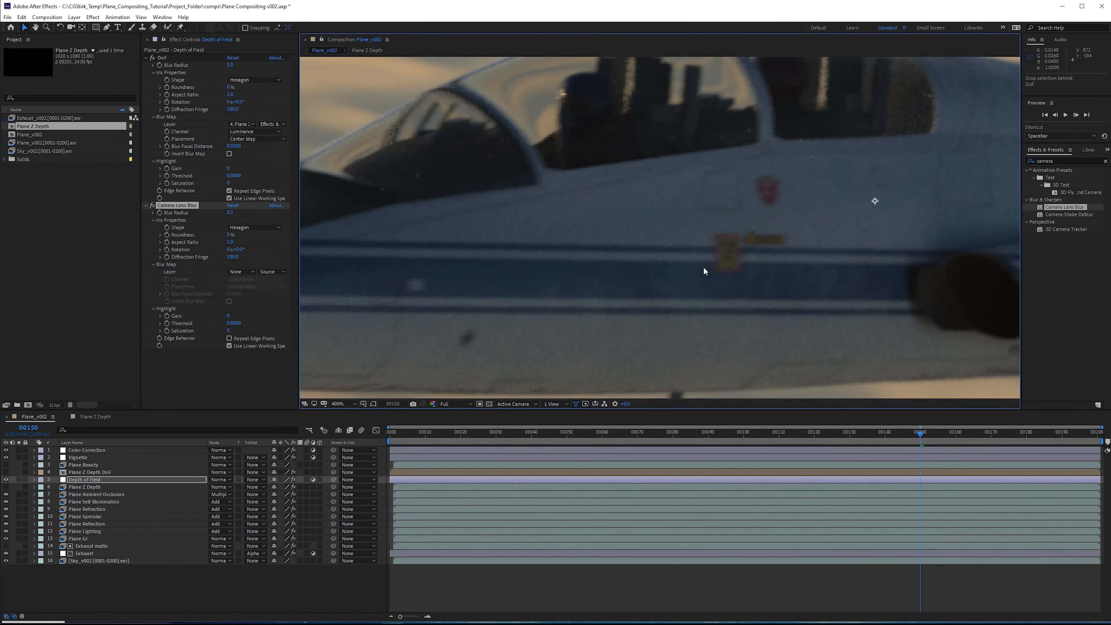
Step: Set the second Camera Lens Blur's radius to 0.2
left_click(230, 212)
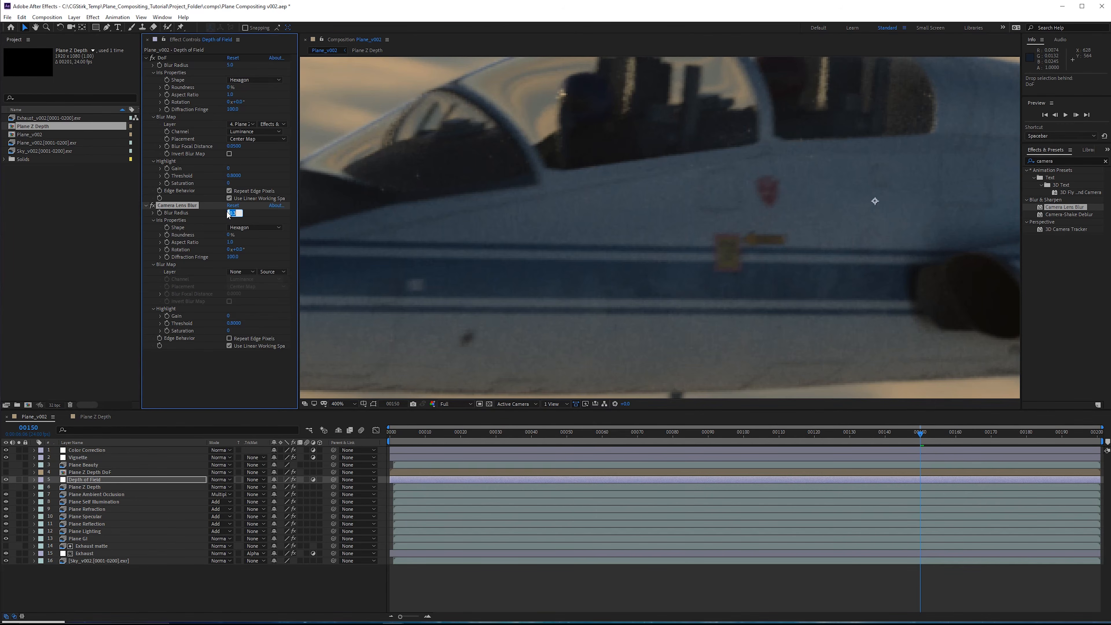
type(".2")
key("Return")
Step: Set the DoF effect's blur radius to 4 and check the plane's softness at earlier frames
middle_click_drag(705, 215, 636, 222)
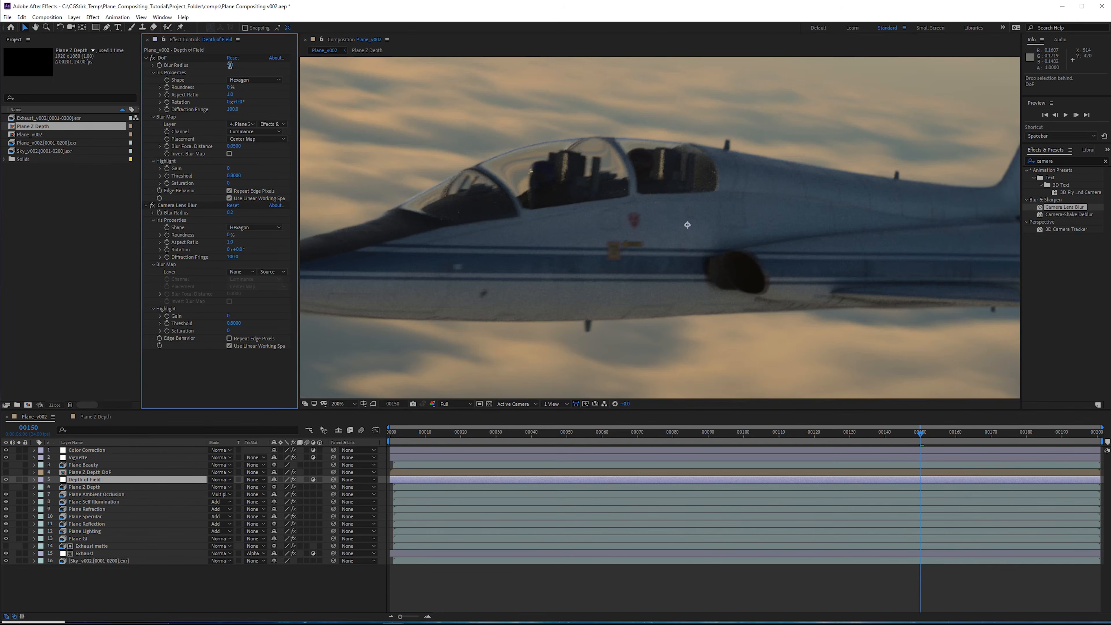
left_click(230, 65)
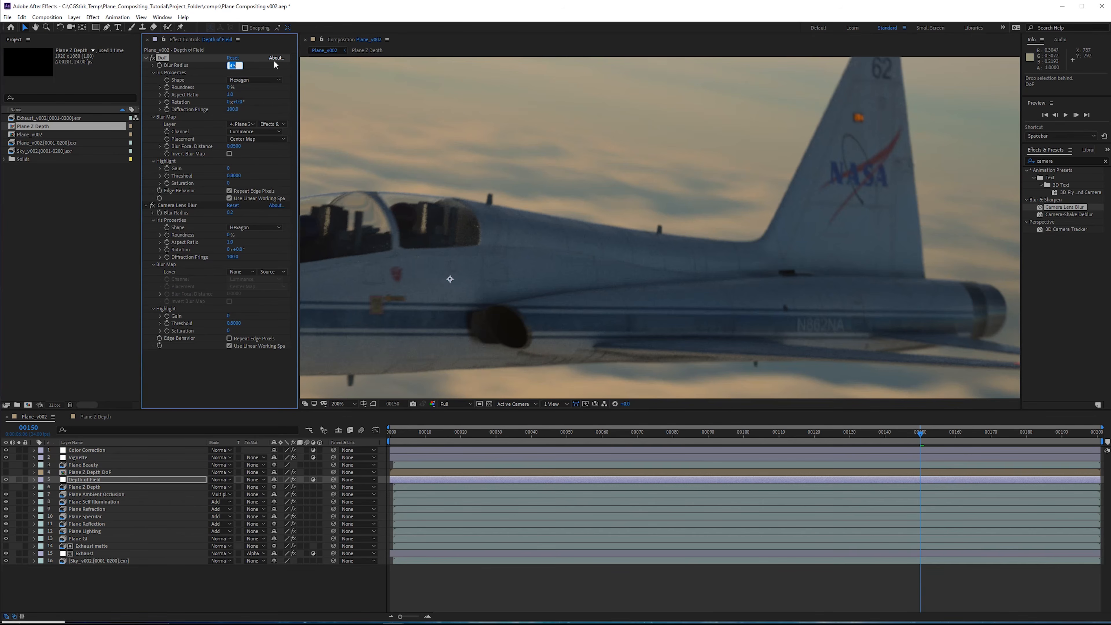
type("4")
key("Return")
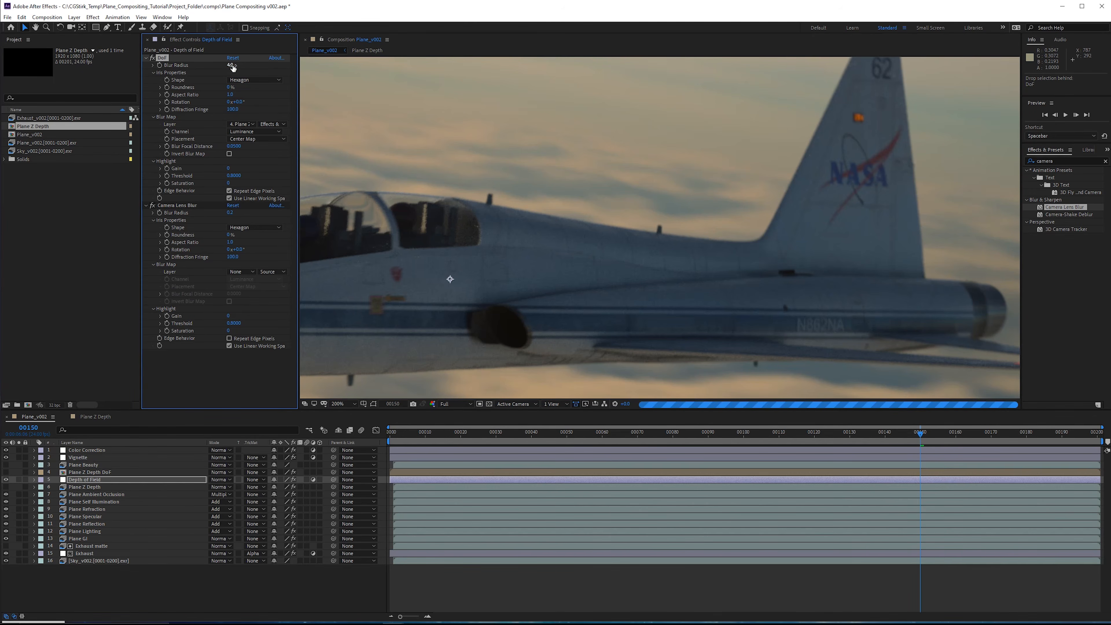
scroll(762, 201, "down", 1)
middle_click_drag(762, 201, 848, 177)
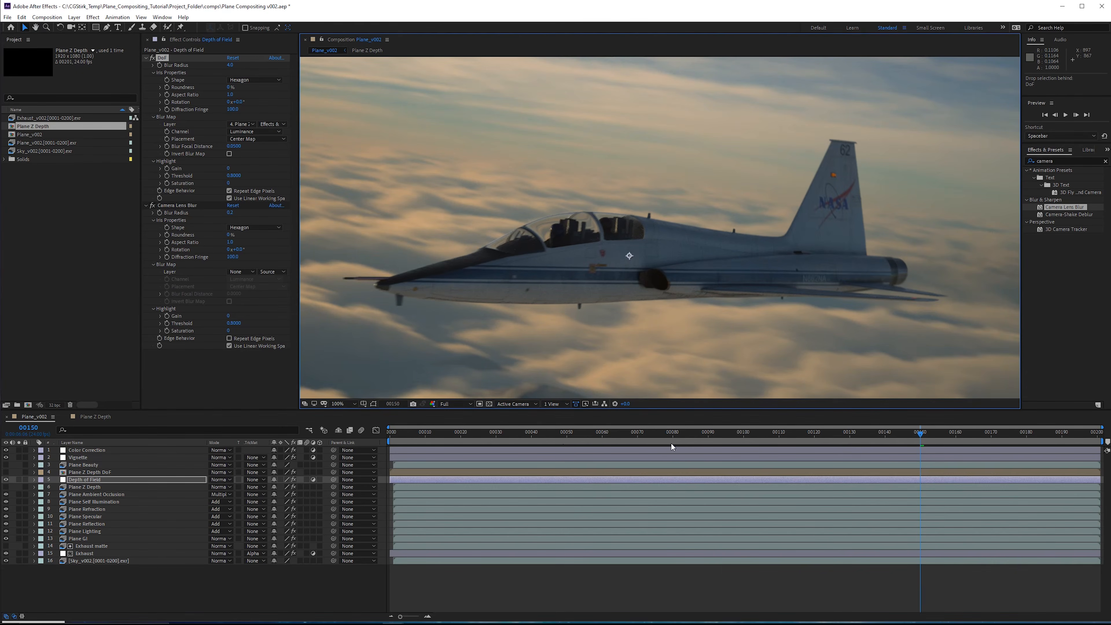
left_click_drag(781, 435, 567, 438)
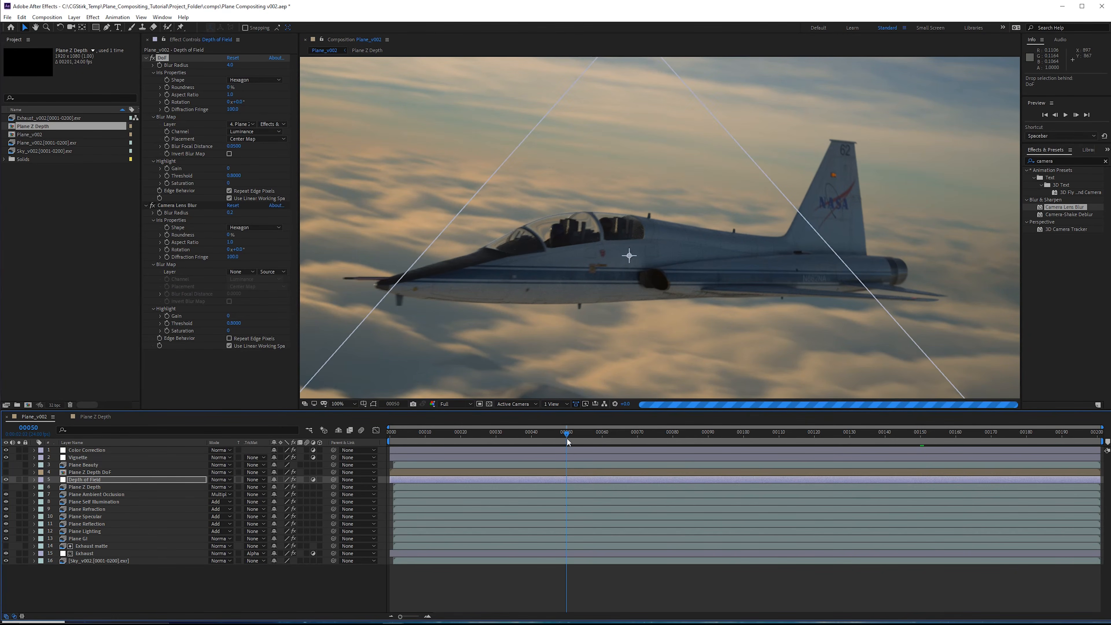
left_click(460, 433)
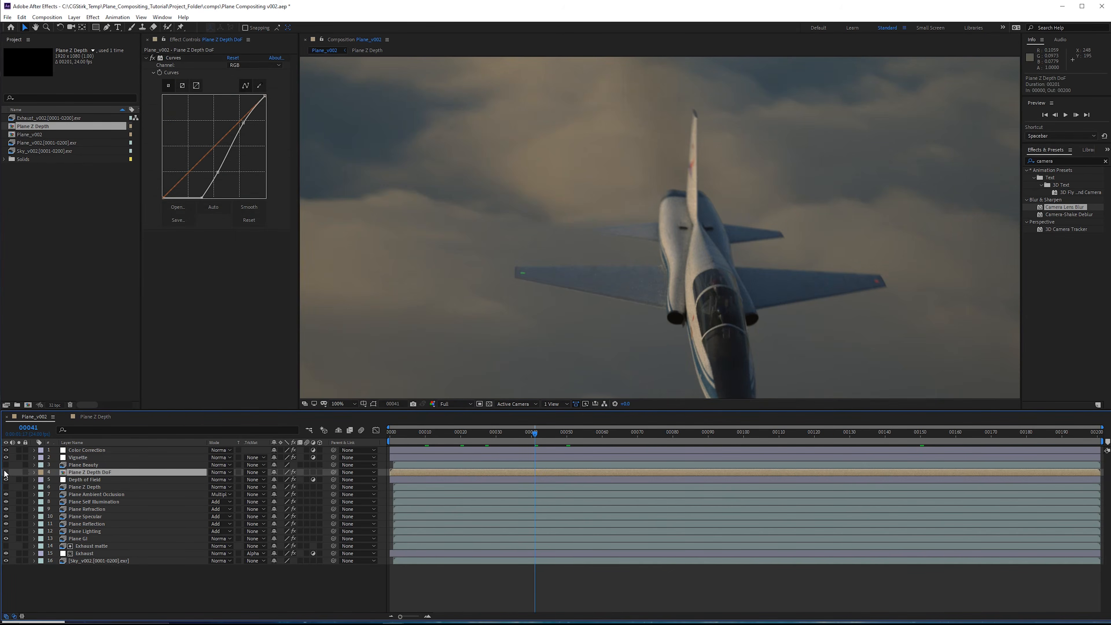
Step: Show the Plane Z Depth DoF layer and examine the plane's depth shading against the background across the timeline
left_click(6, 472)
left_click(924, 432)
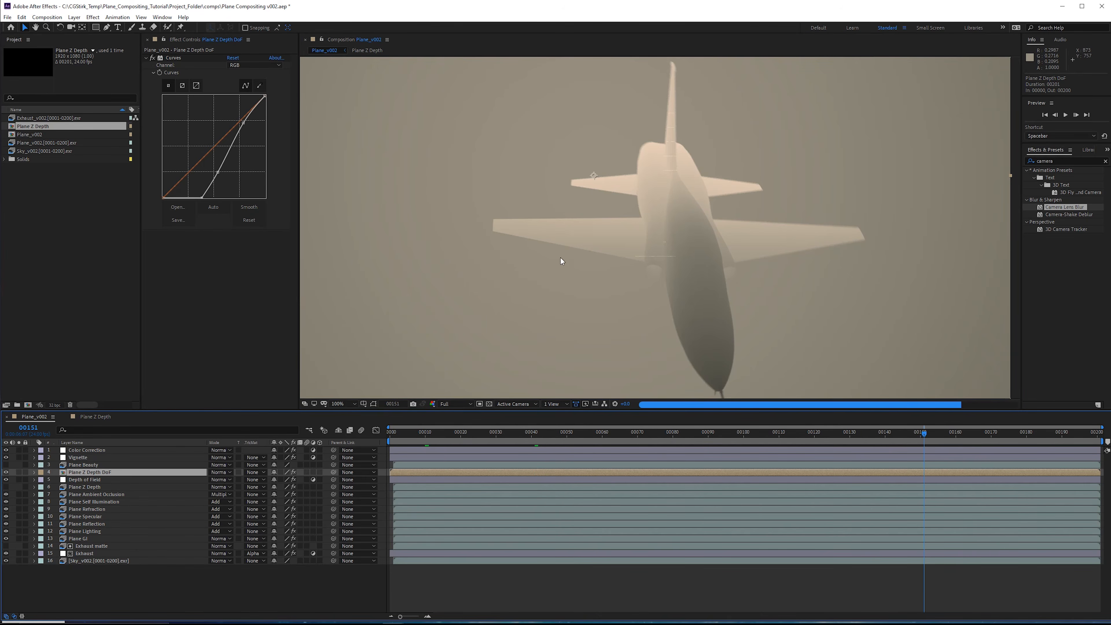
left_click_drag(721, 434, 661, 366)
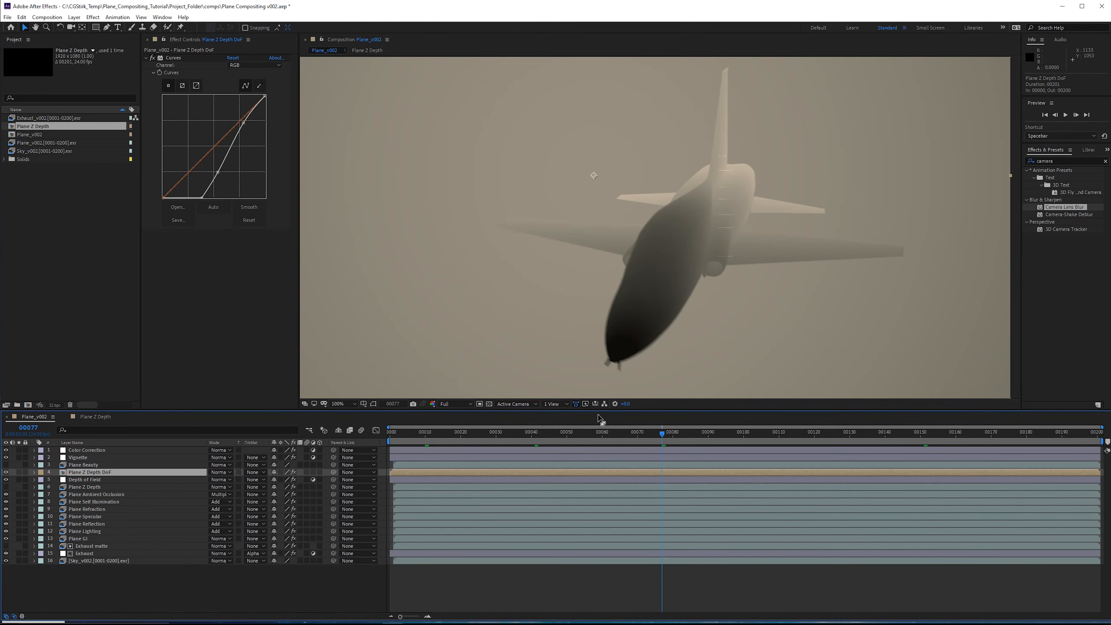
left_click_drag(599, 437, 393, 439)
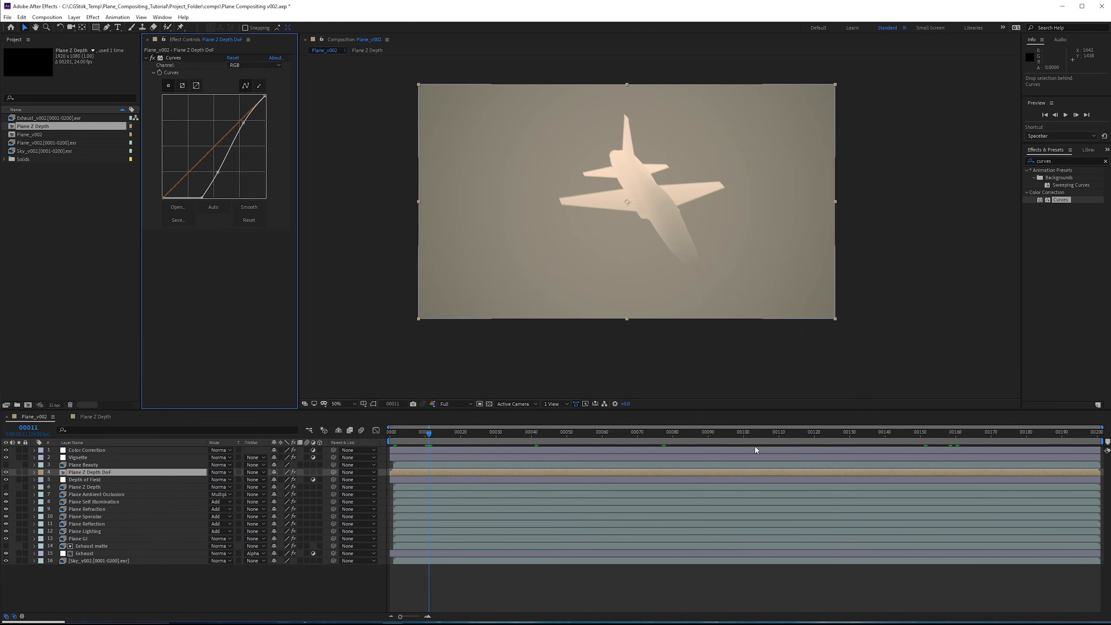
Step: Open the Plane Z Depth precomp and compare the plane's depth values with the gray background at early and late frames
double_click(93, 473)
left_click(904, 433)
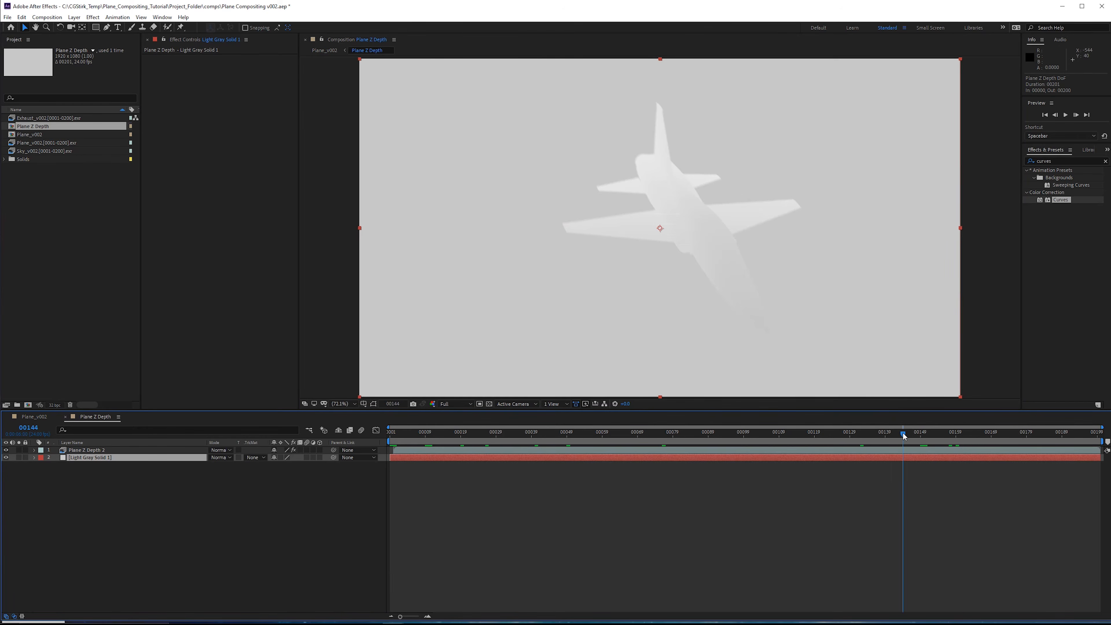
key("space")
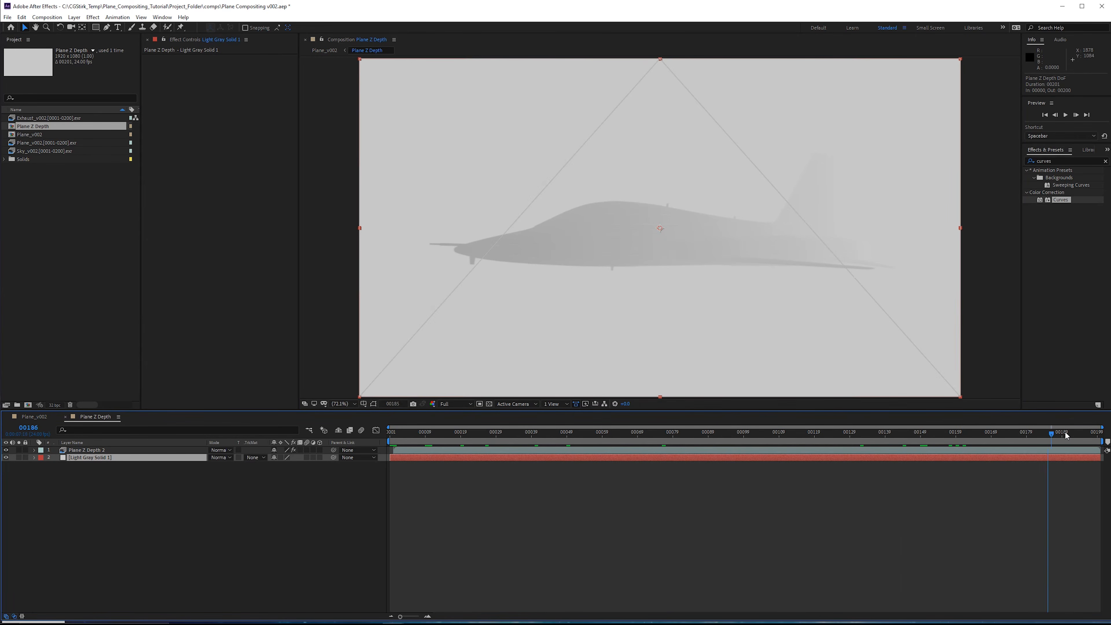
left_click_drag(840, 433, 434, 438)
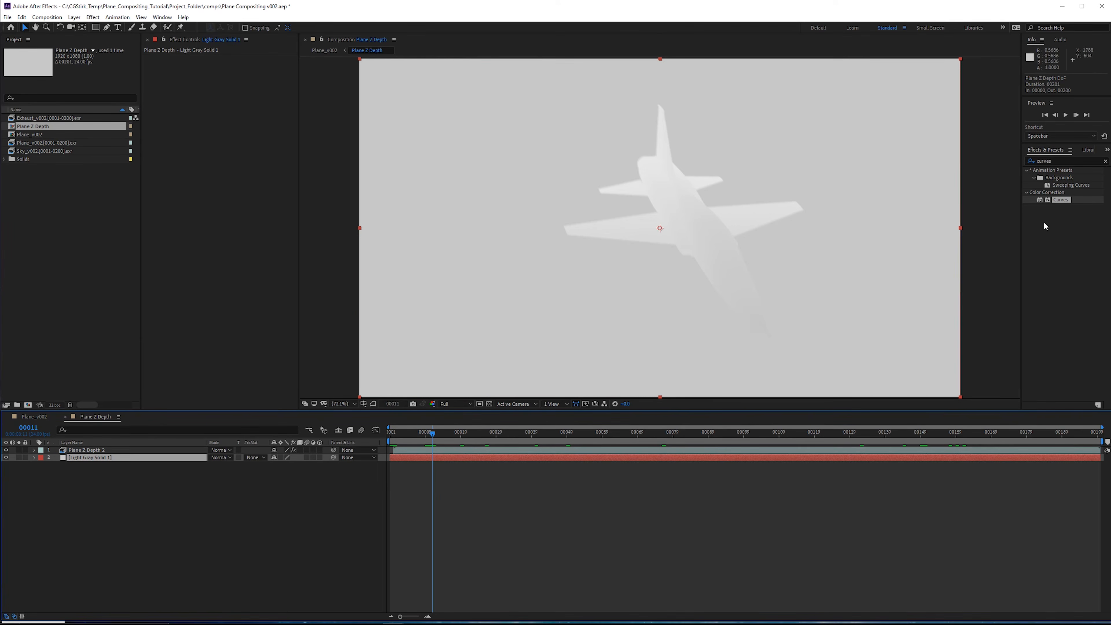
Step: Apply a Curves effect to Light Gray Solid 1 and start keyframing its curve at frame 139
left_click_drag(1066, 199, 248, 268)
left_click_drag(868, 435, 850, 437)
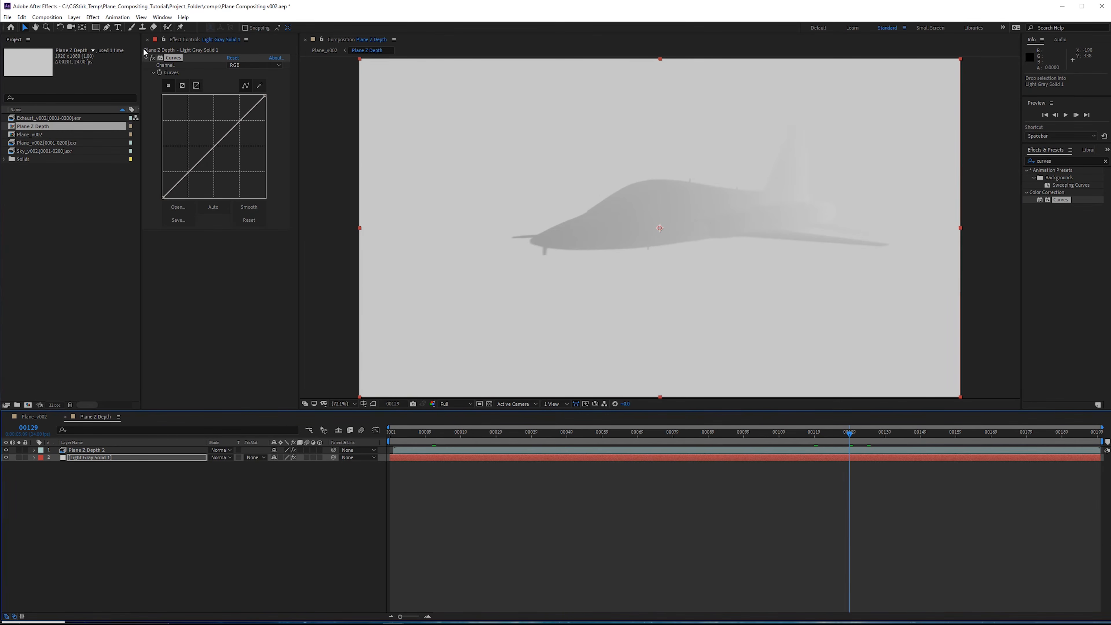
left_click(886, 434)
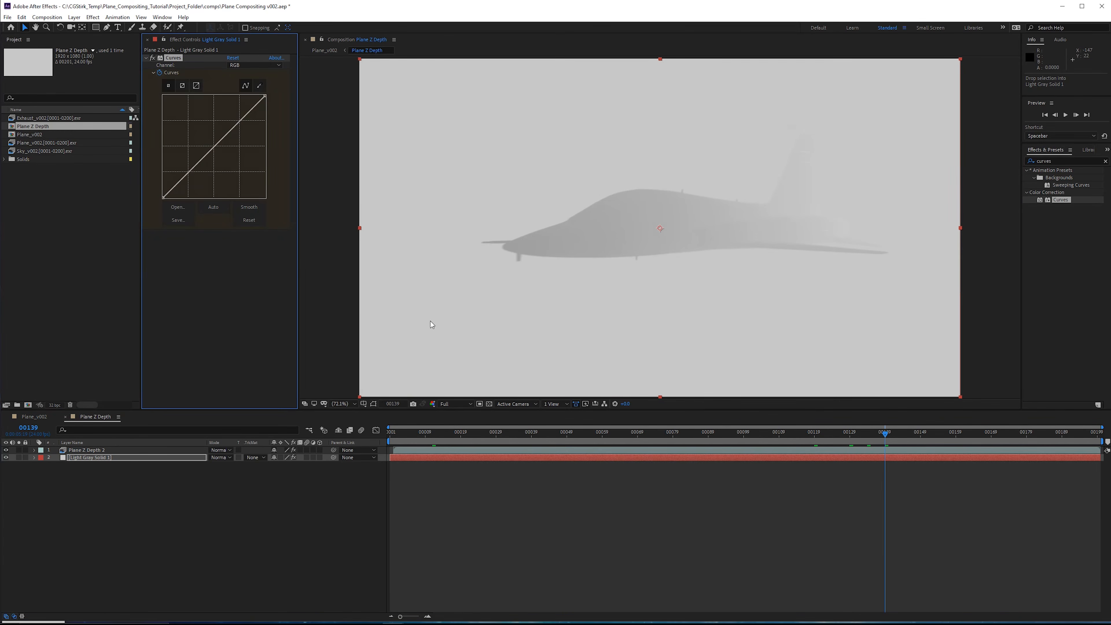
Step: At frame 0, brighten the light gray solid by pulling the curve's white point inward to about two thirds of the input range
left_click_drag(886, 442, 394, 448)
key("Page_Down")
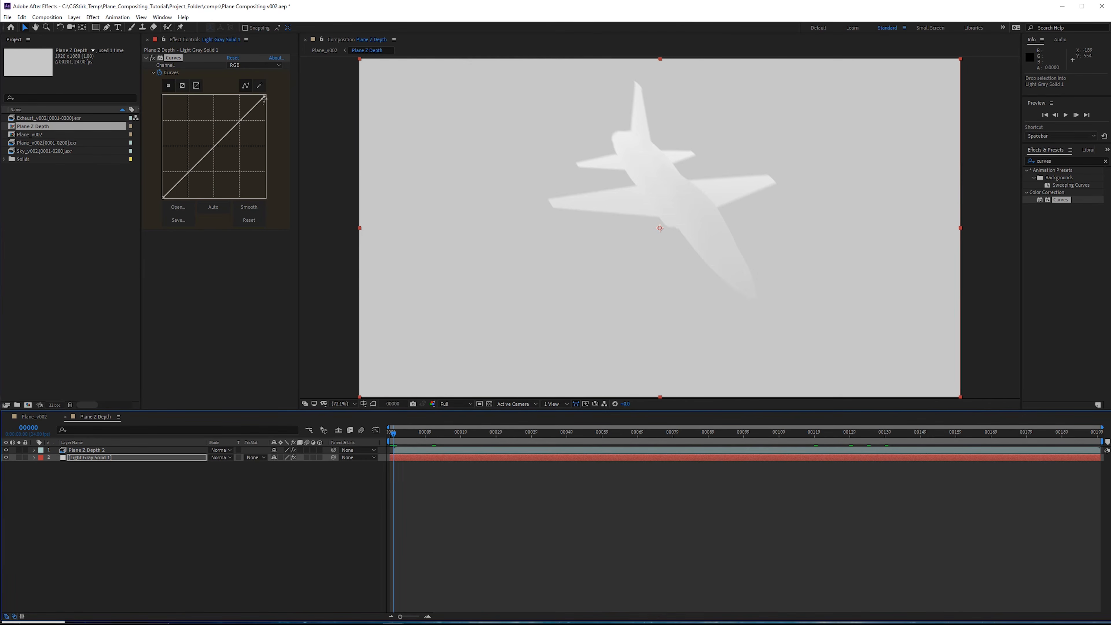
left_click_drag(265, 96, 230, 80)
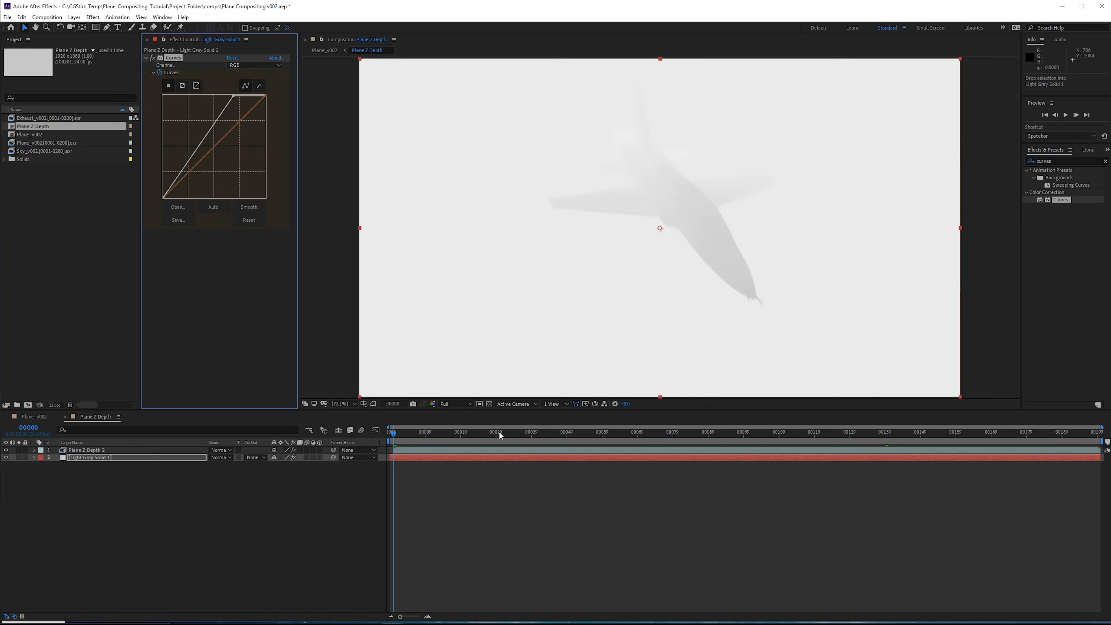
Step: Check the animated background brightness against the plane's depth at several frames, including 129 and 140
left_click(499, 435)
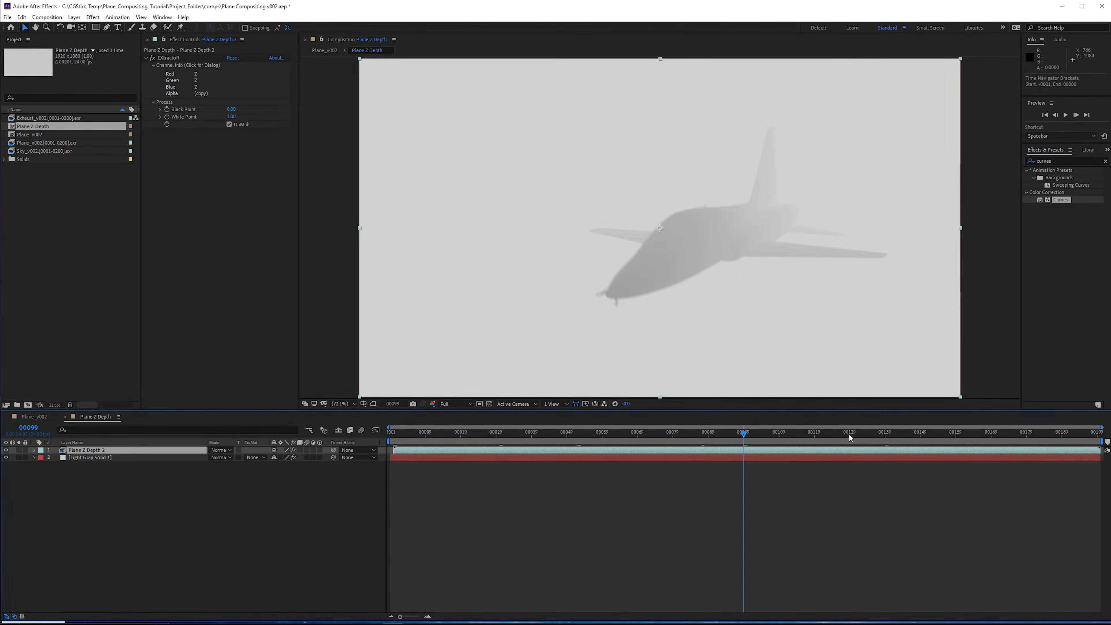
left_click(851, 435)
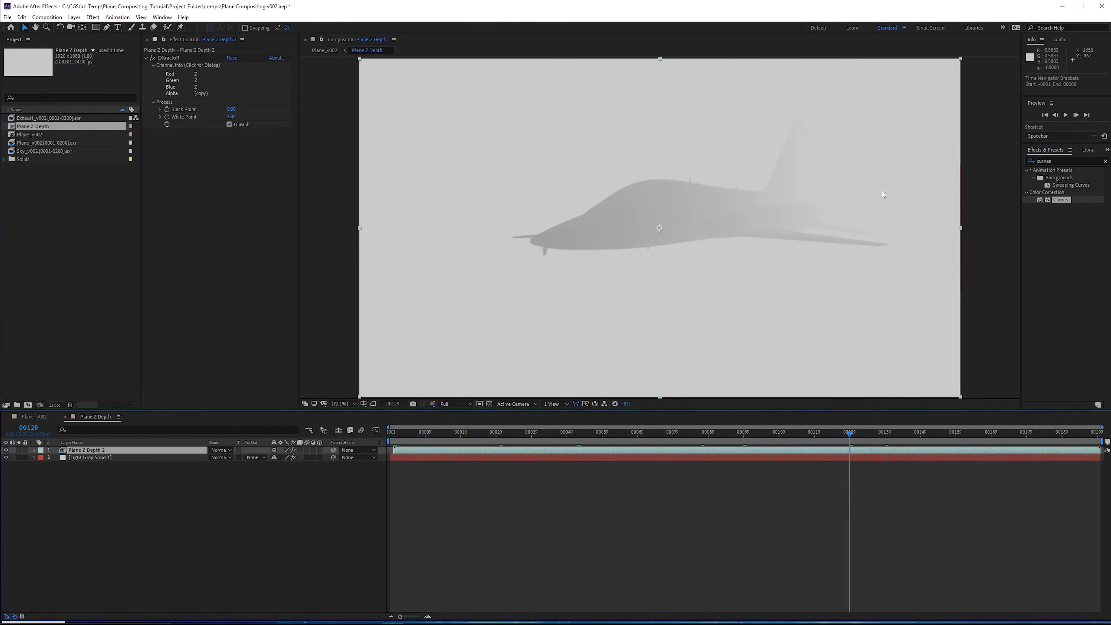
left_click(889, 432)
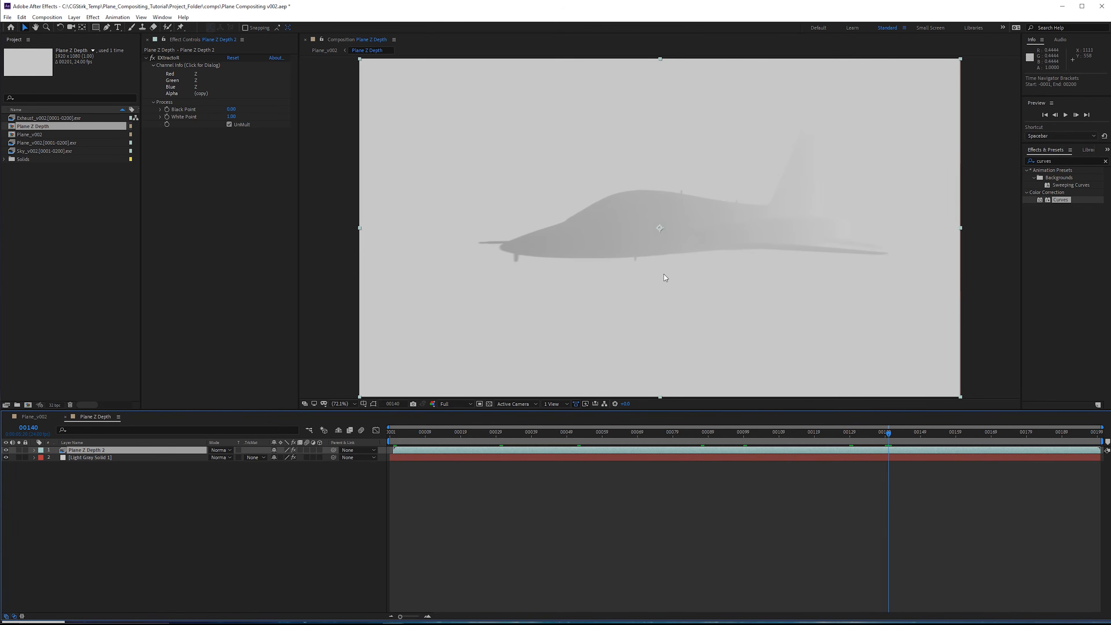
left_click(705, 433)
Step: Return to the Plane_v002 comp, go to frame 34 and hide the Plane Z Depth DoF layer
left_click(41, 417)
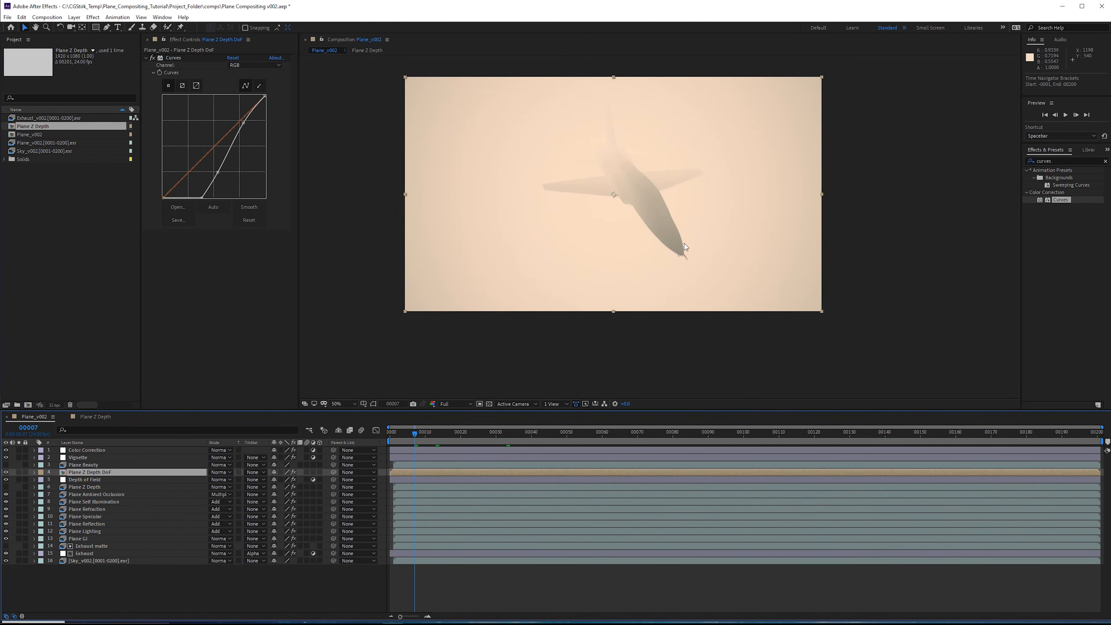
left_click(510, 434)
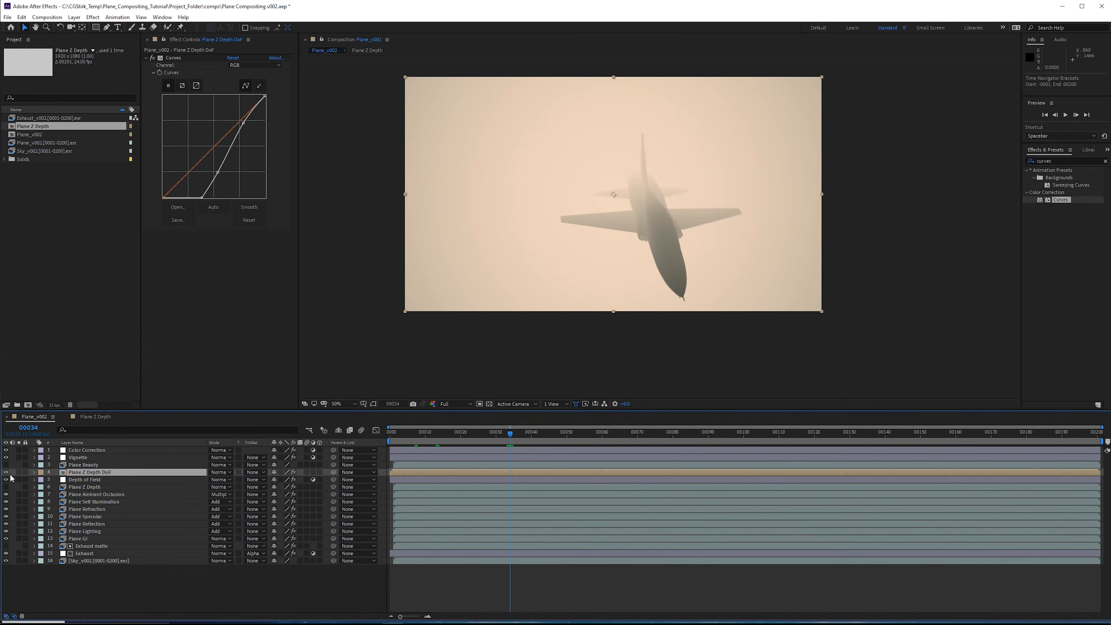
left_click(5, 472)
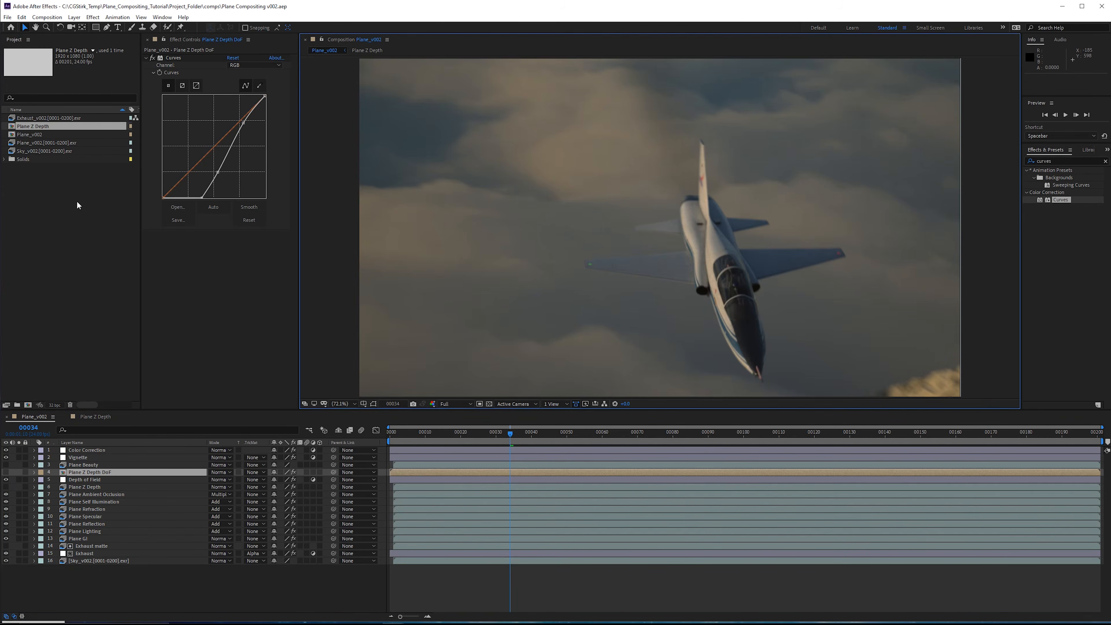
Step: Replace the Exhaust_v002 footage with the Exhaust_v003 EXR sequence from the v003 images folder
left_click(63, 169)
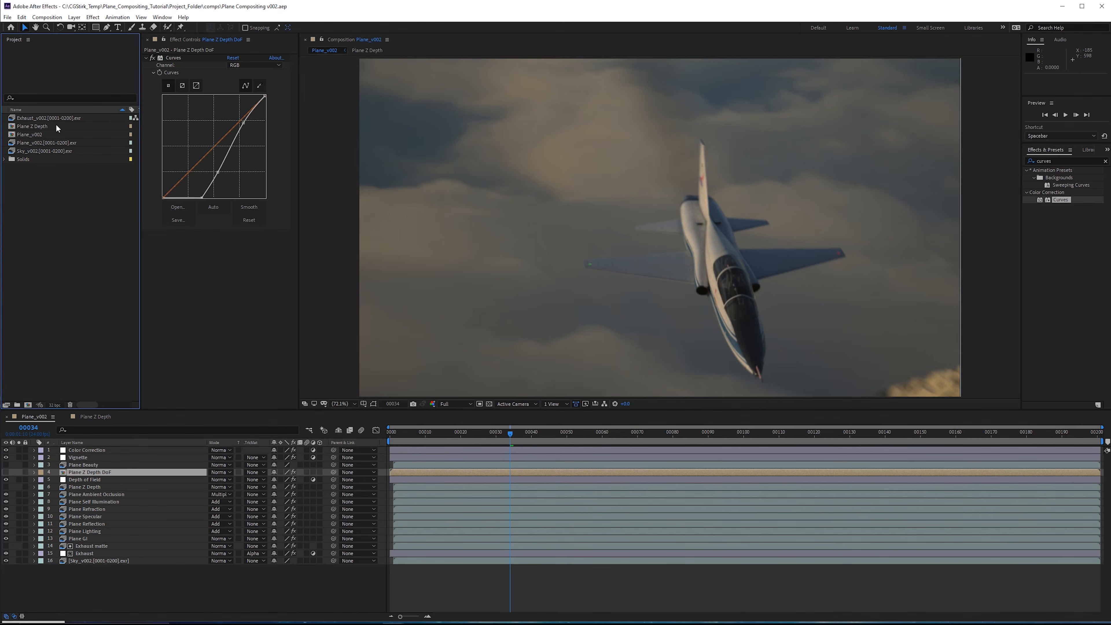
middle_click_drag(476, 241, 479, 234)
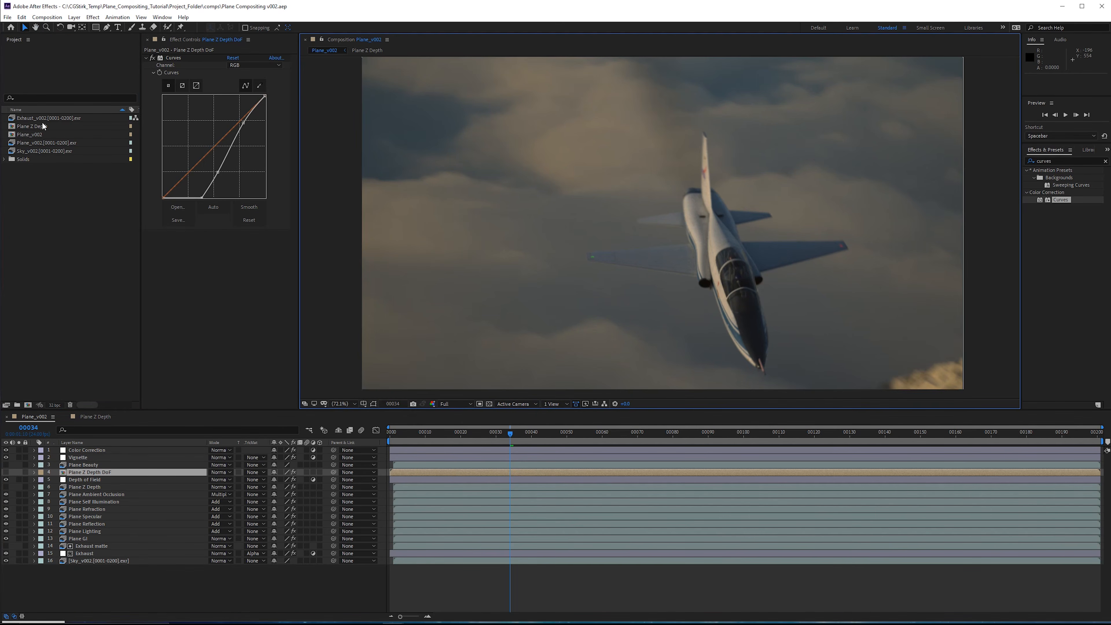
left_click(61, 119)
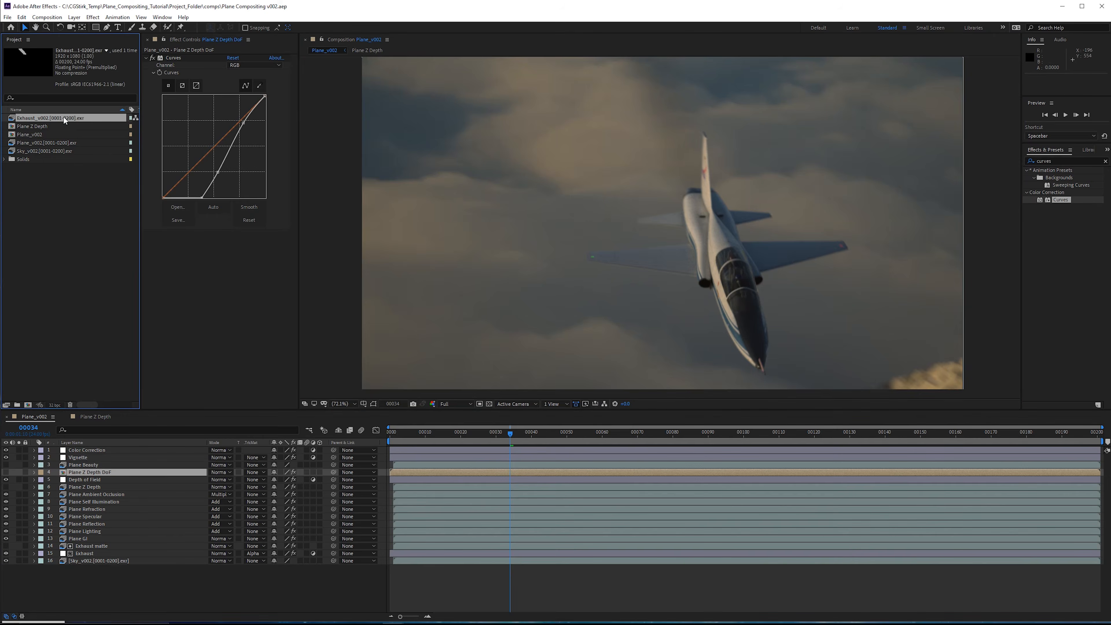
right_click(62, 117)
mouse_move(134, 195)
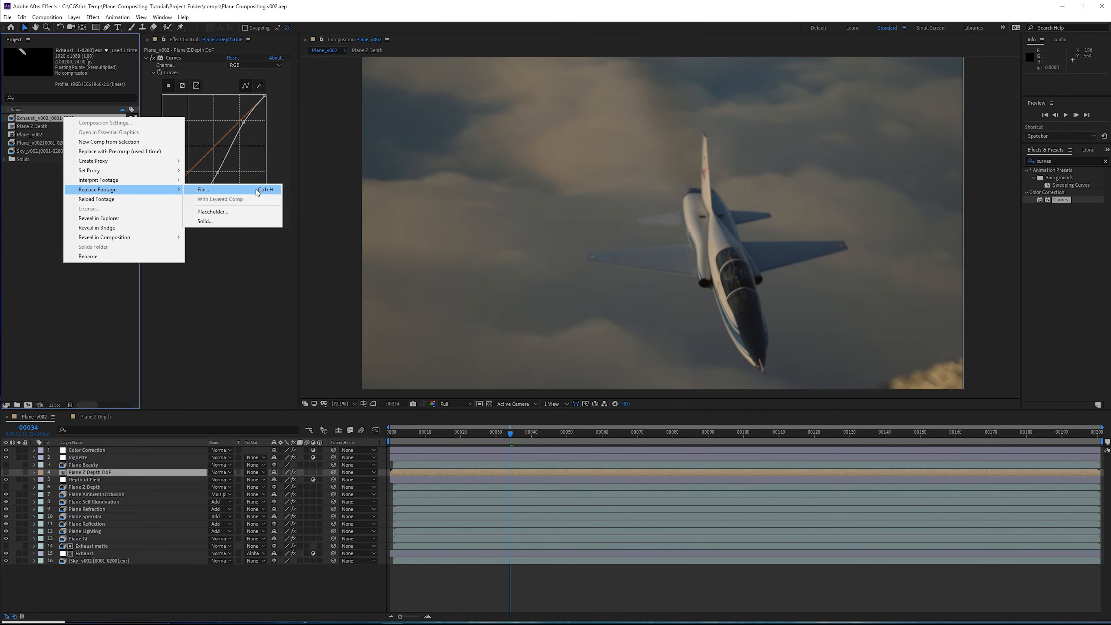
left_click(210, 190)
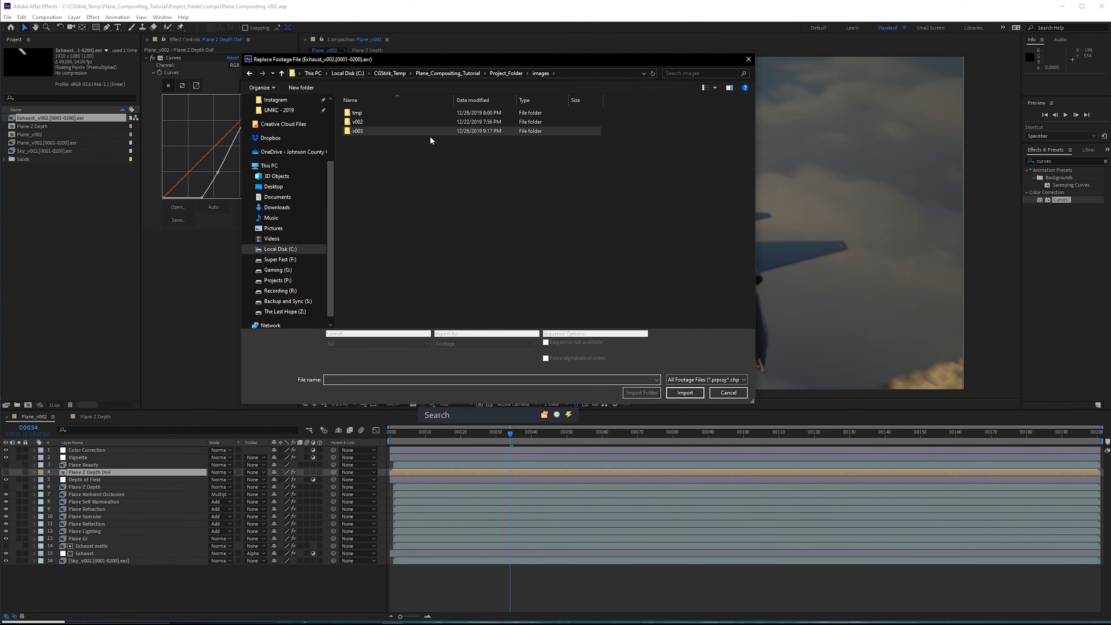
double_click(429, 133)
double_click(423, 113)
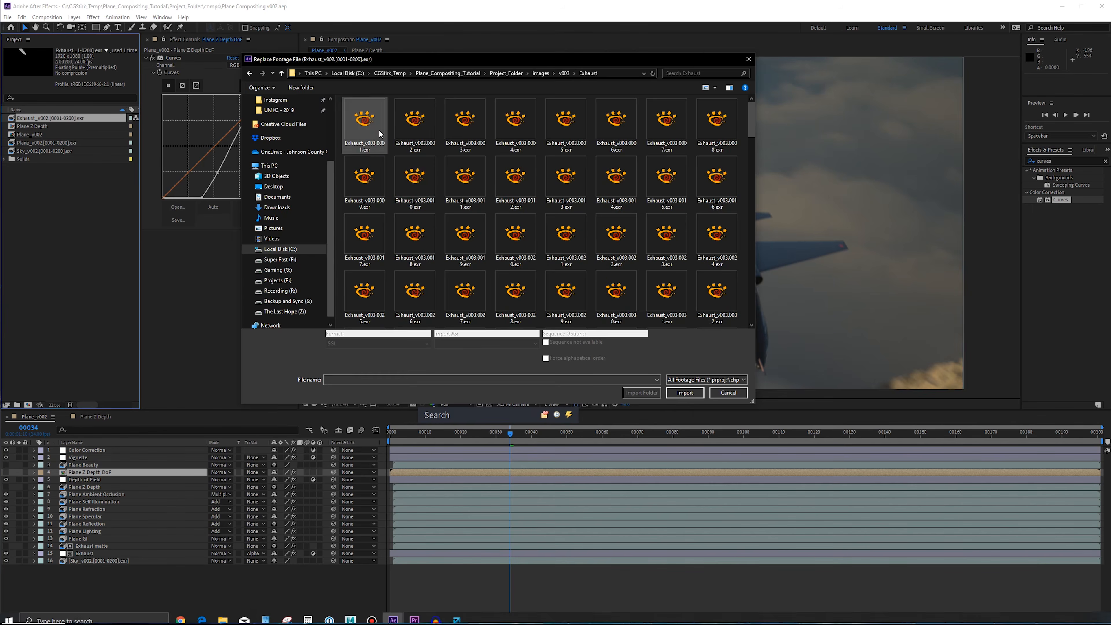
double_click(368, 122)
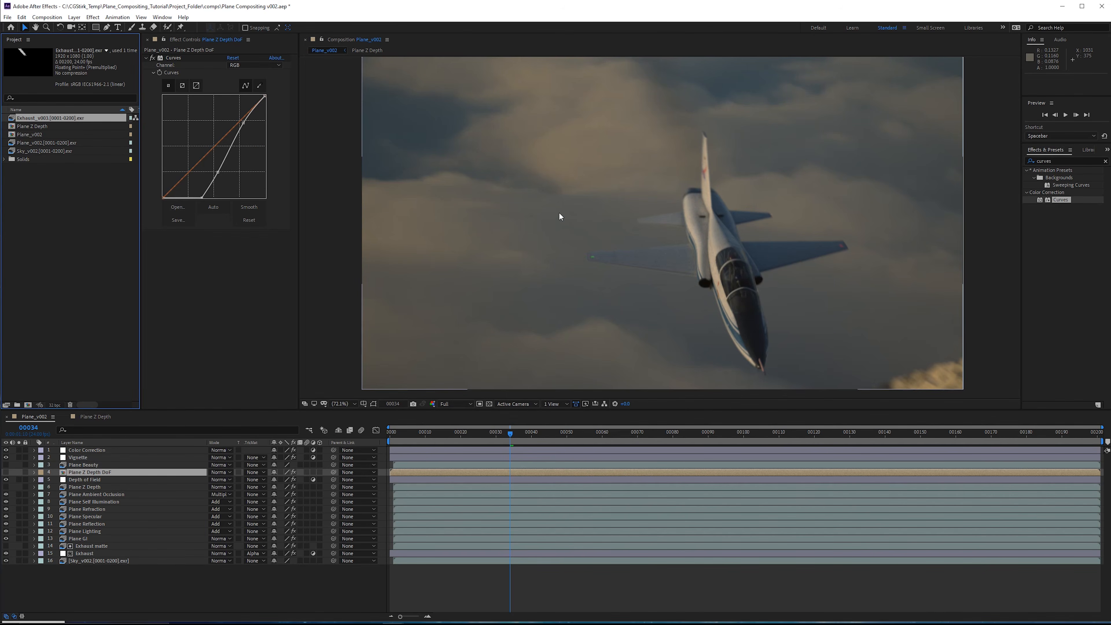
Step: Replace the Plane_v002 EXR footage with the Plane_v003 sequence from the v003 Plane folder
left_click(96, 148)
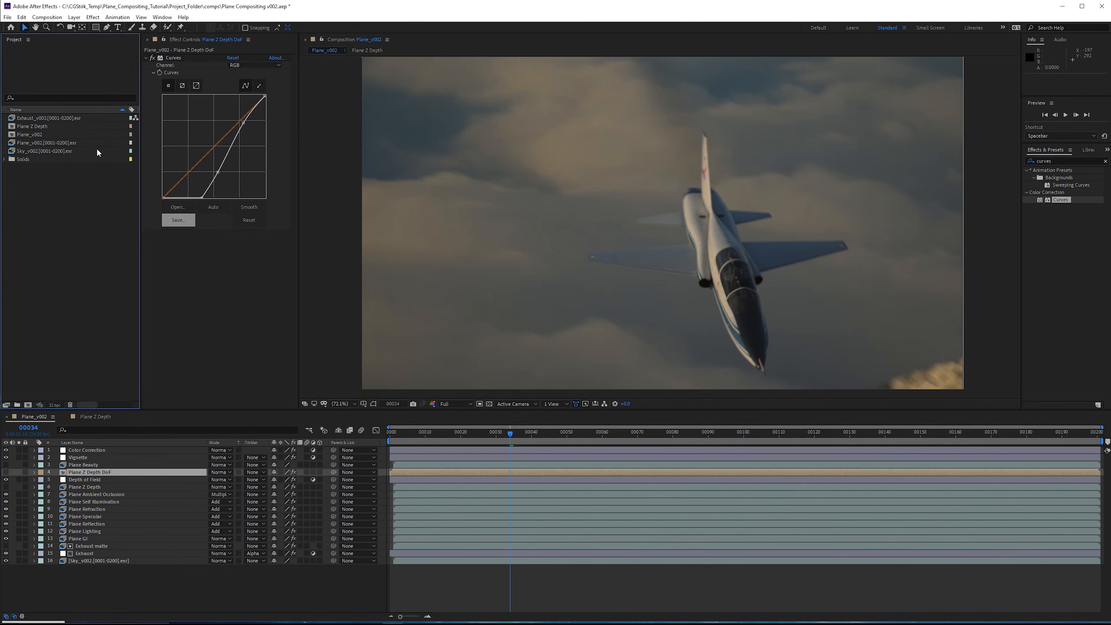
left_click(96, 146)
right_click(96, 146)
mouse_move(160, 219)
left_click(261, 220)
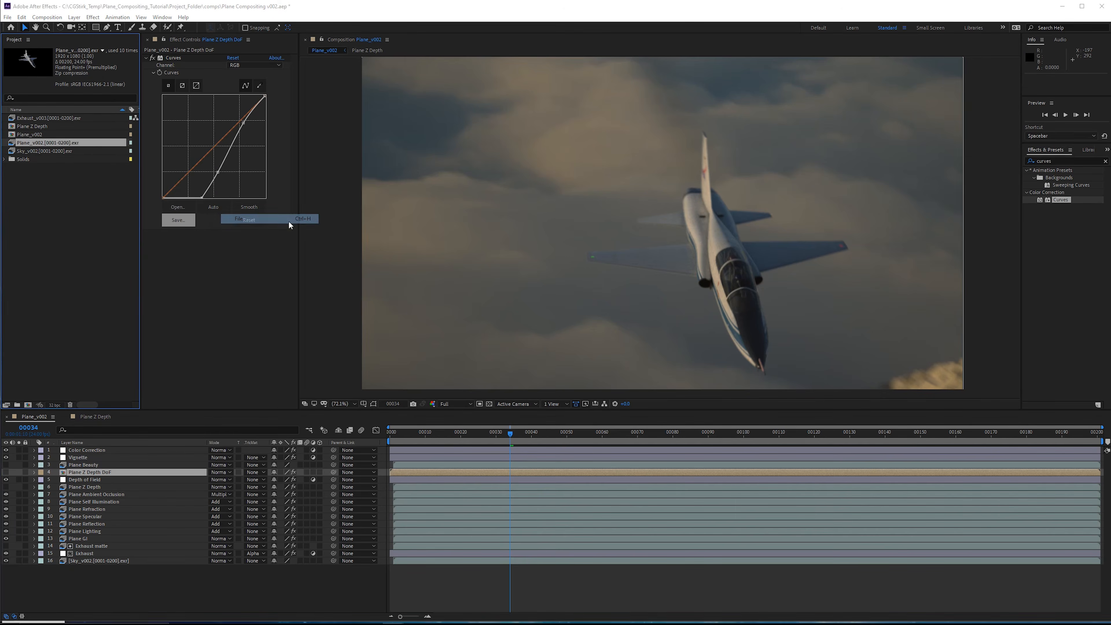
left_click(565, 73)
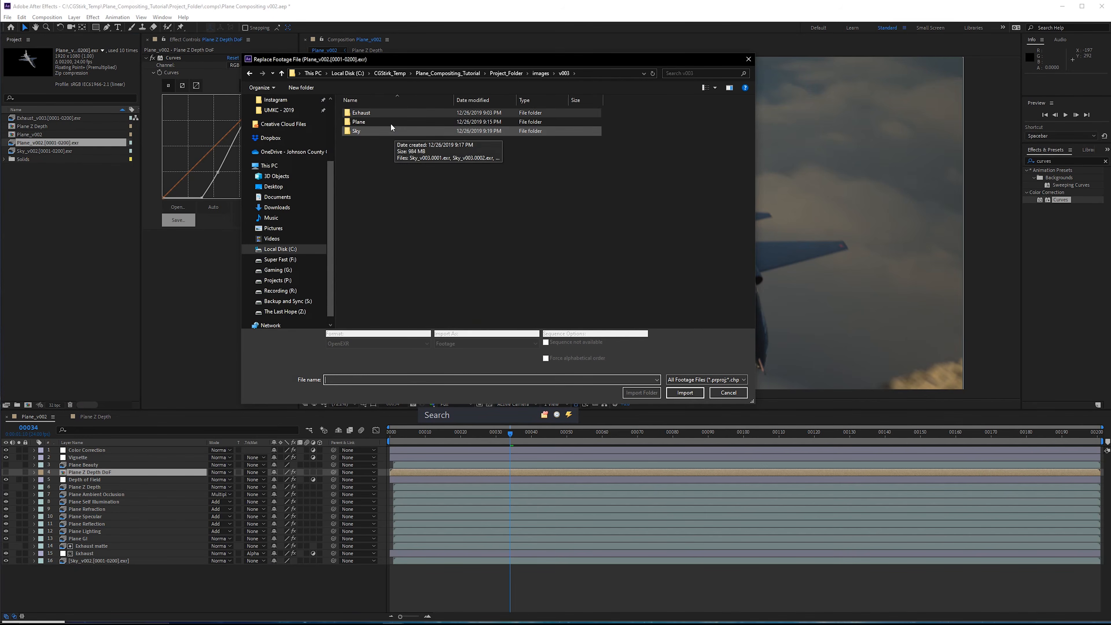
double_click(384, 122)
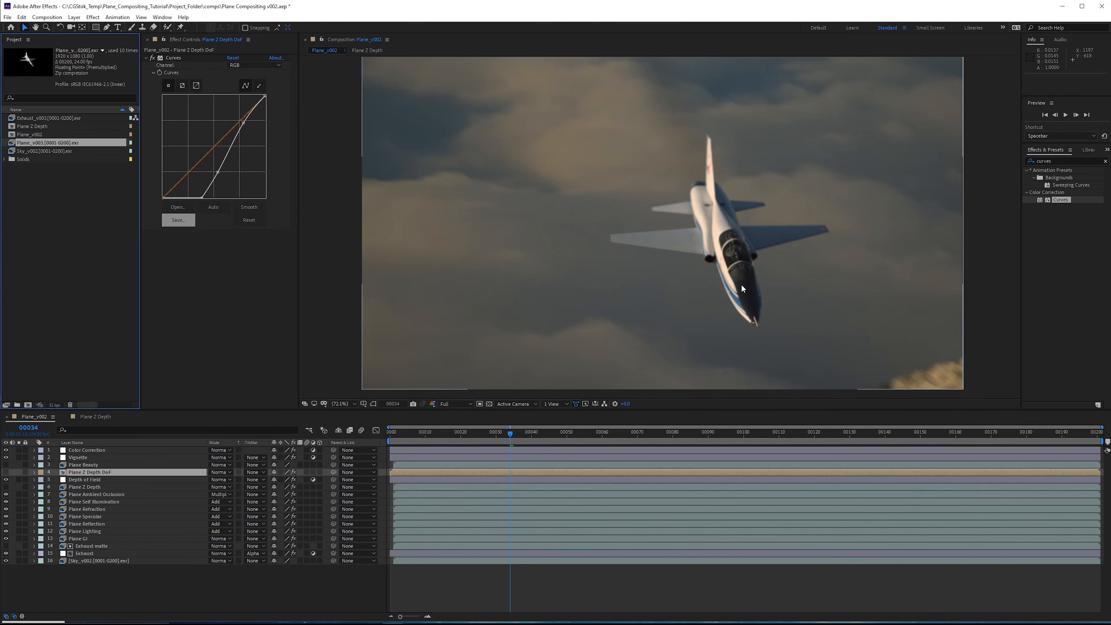
Step: Replace the Sky_v002 EXR footage with the Sky_v003 sequence from the v003 images folder
left_click(58, 152)
right_click(58, 151)
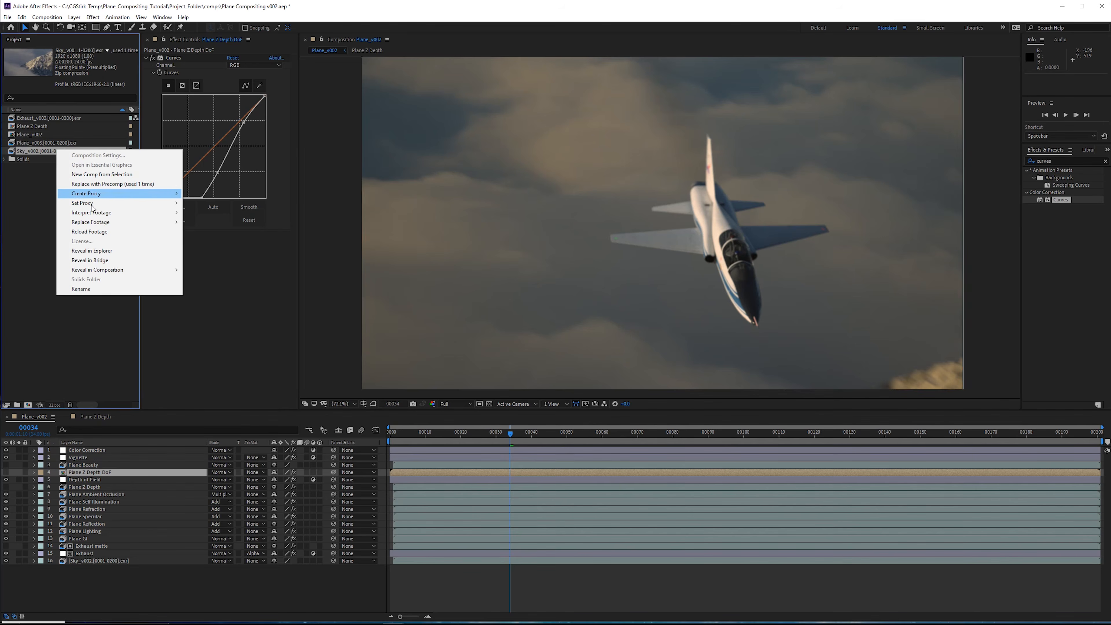
mouse_move(94, 223)
left_click(258, 221)
left_click(565, 73)
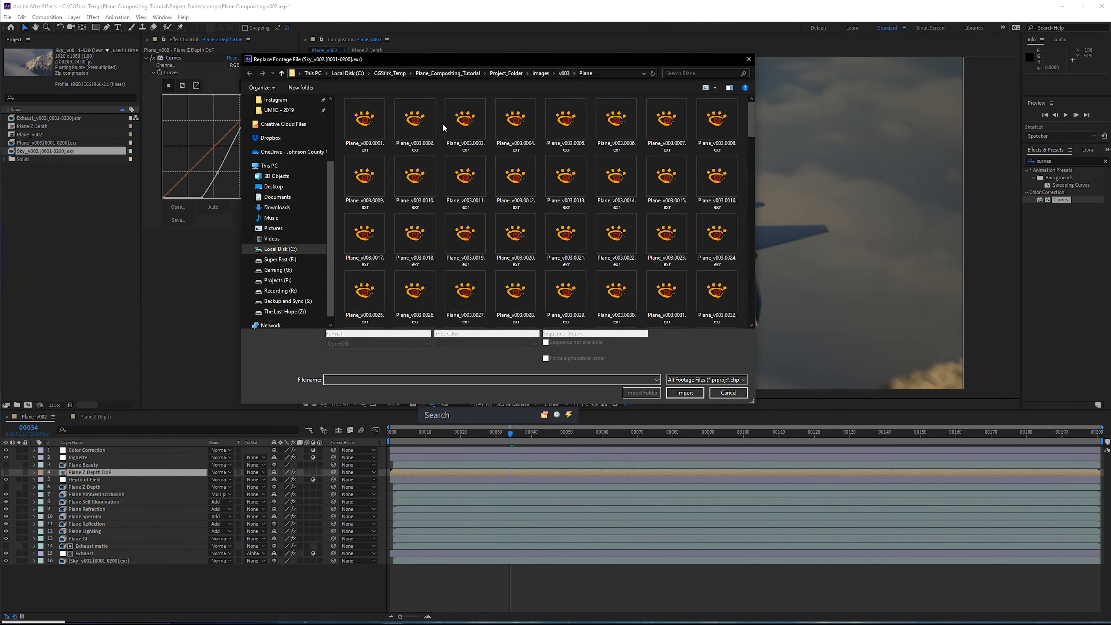
double_click(376, 131)
double_click(369, 112)
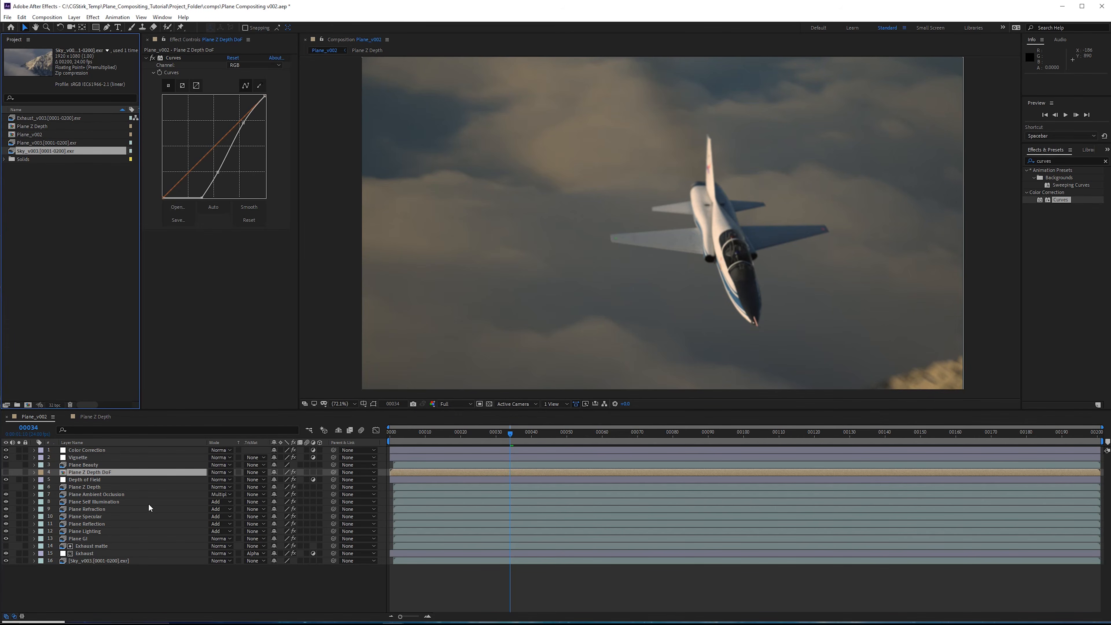
Step: Review the composite with the v003 renders at several frames, including 75, 31 and 100
left_click(656, 434)
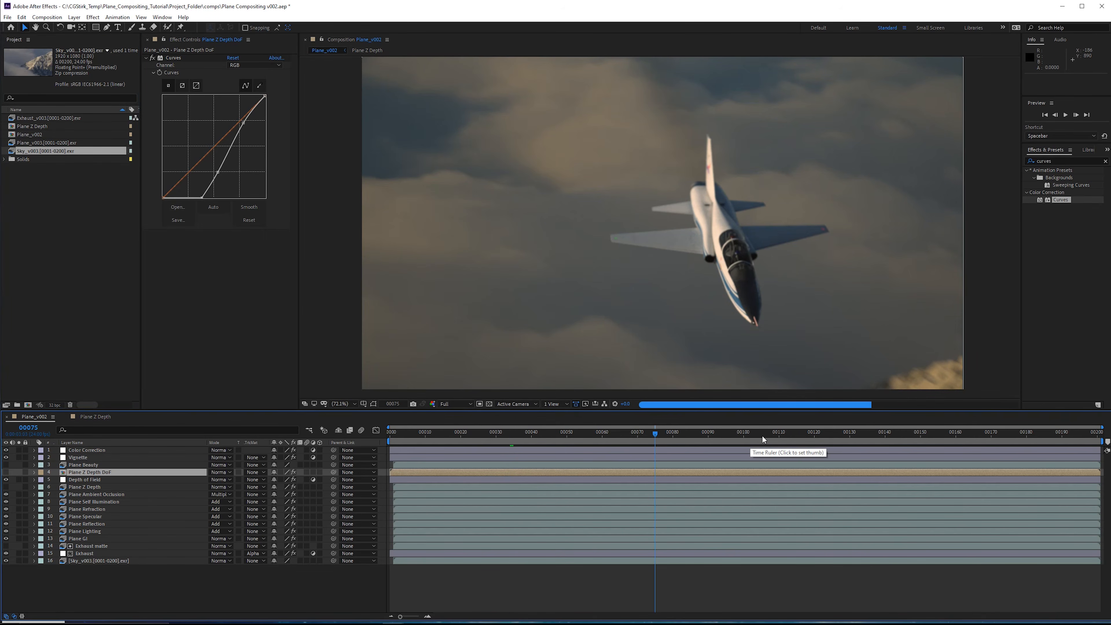
left_click(783, 436)
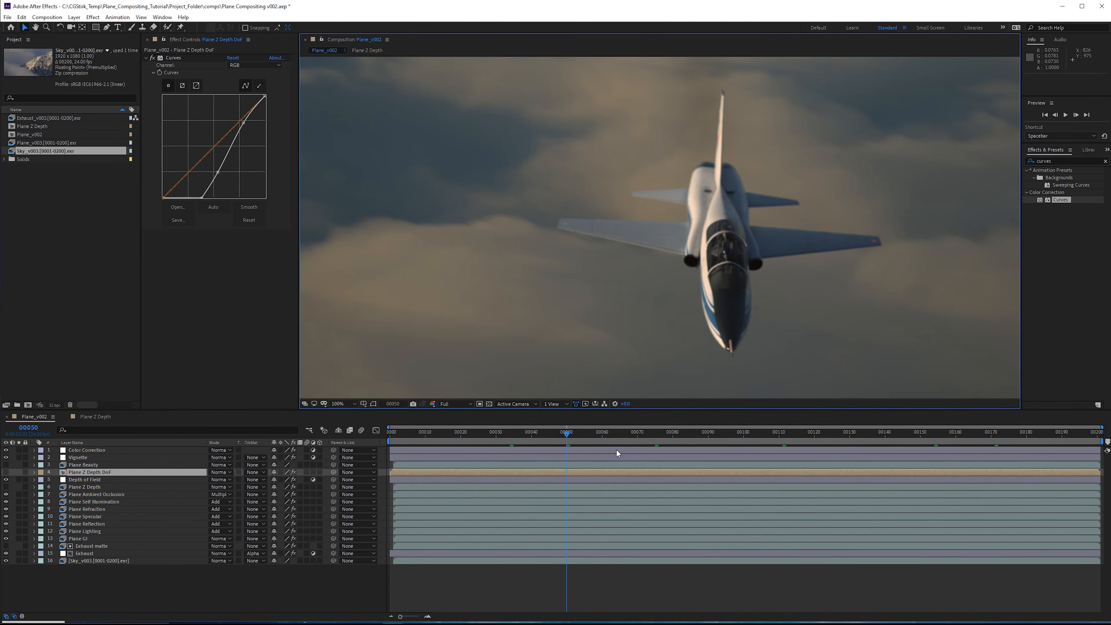
left_click_drag(547, 435, 501, 435)
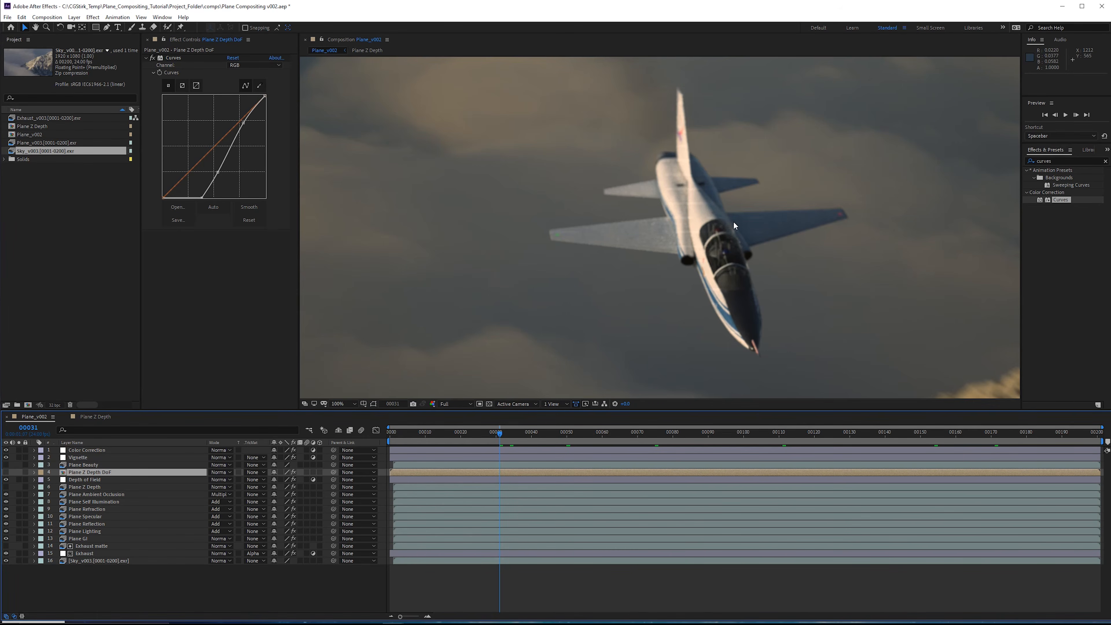
left_click(743, 433)
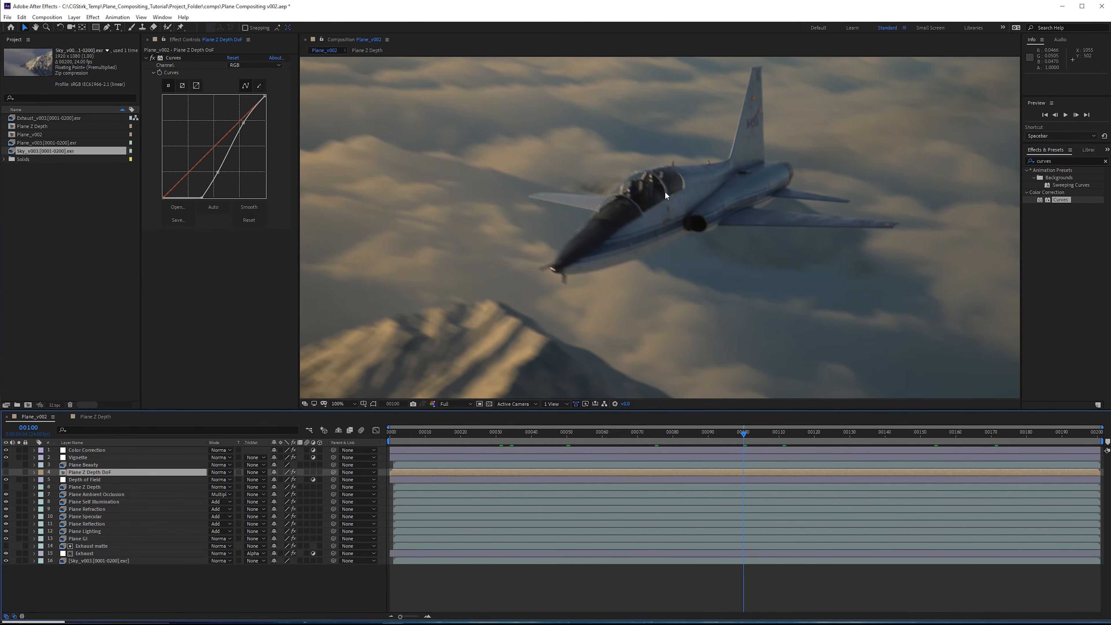
middle_click_drag(730, 117, 732, 147)
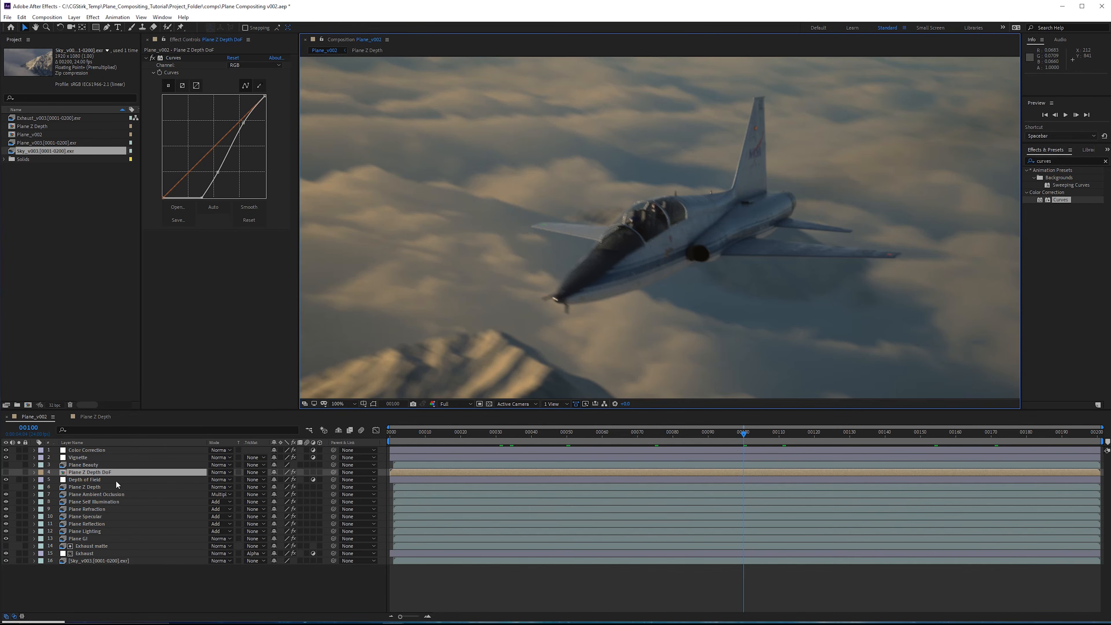
Step: Hide the plane pass layers from Plane Ambient Occlusion through Plane Lighting, keeping Plane GI visible and selected
left_click(87, 487)
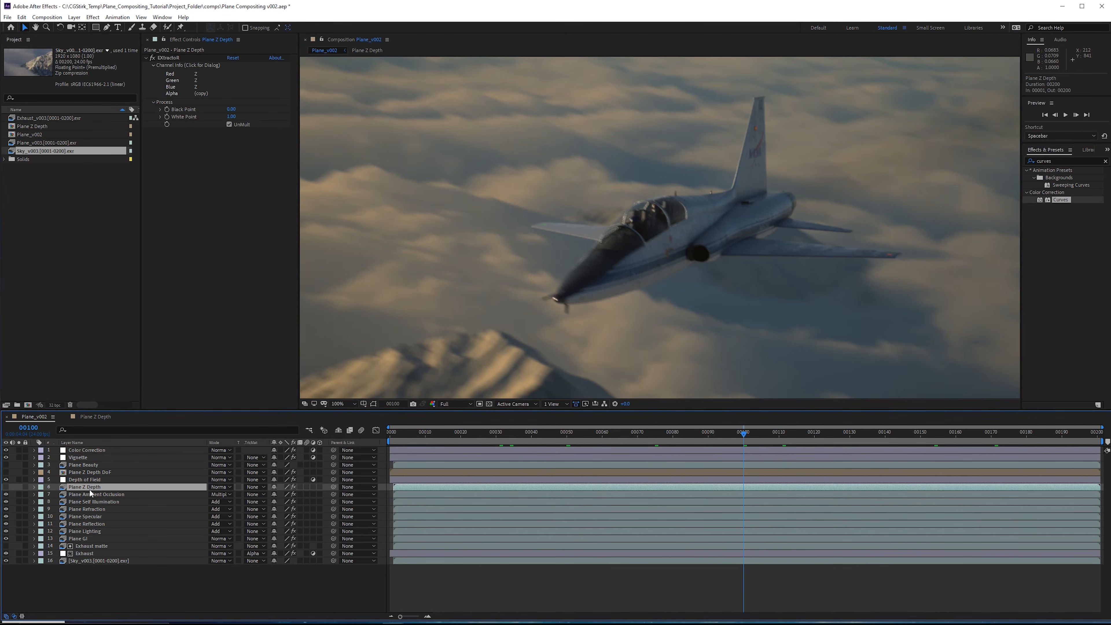
left_click(81, 539)
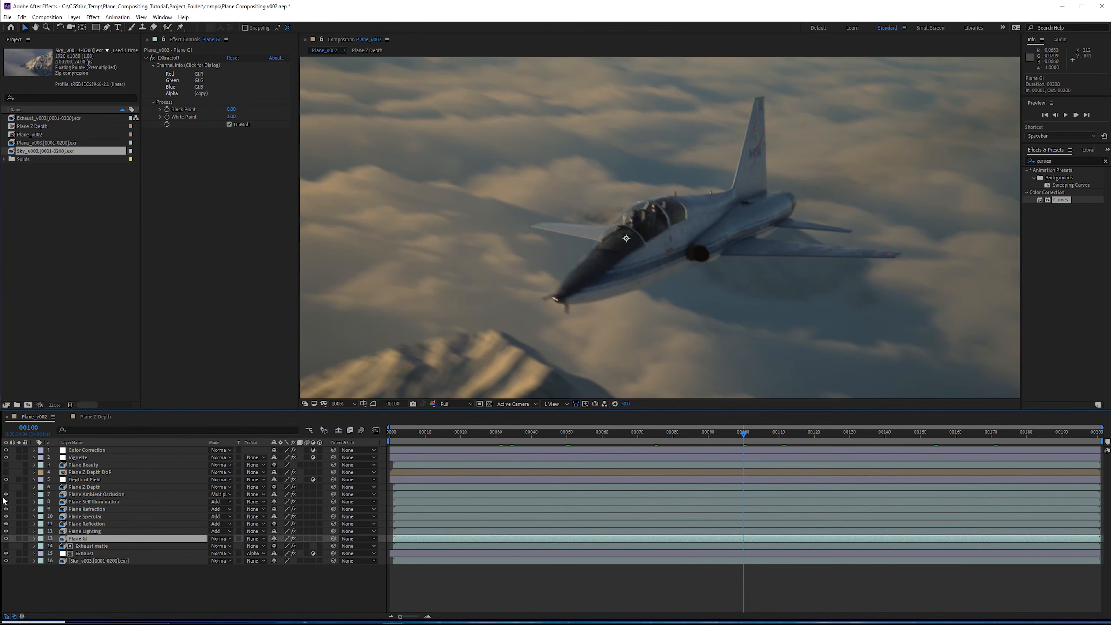
left_click_drag(6, 496, 6, 533)
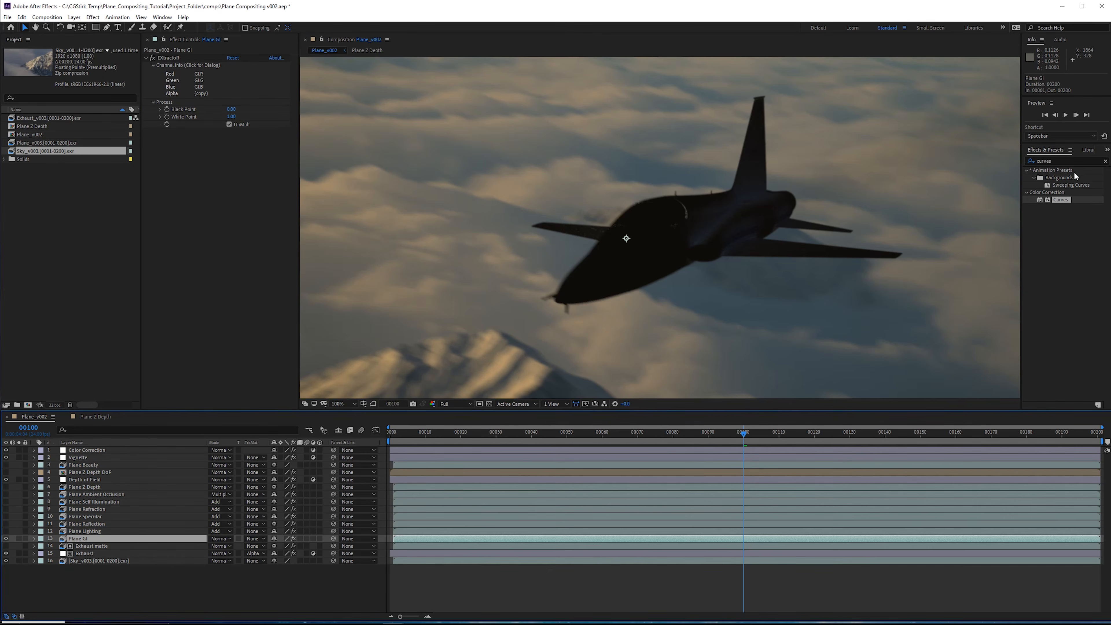
Step: Find the Set Matte effect and apply it to the Plane GI layer
left_click(1076, 161)
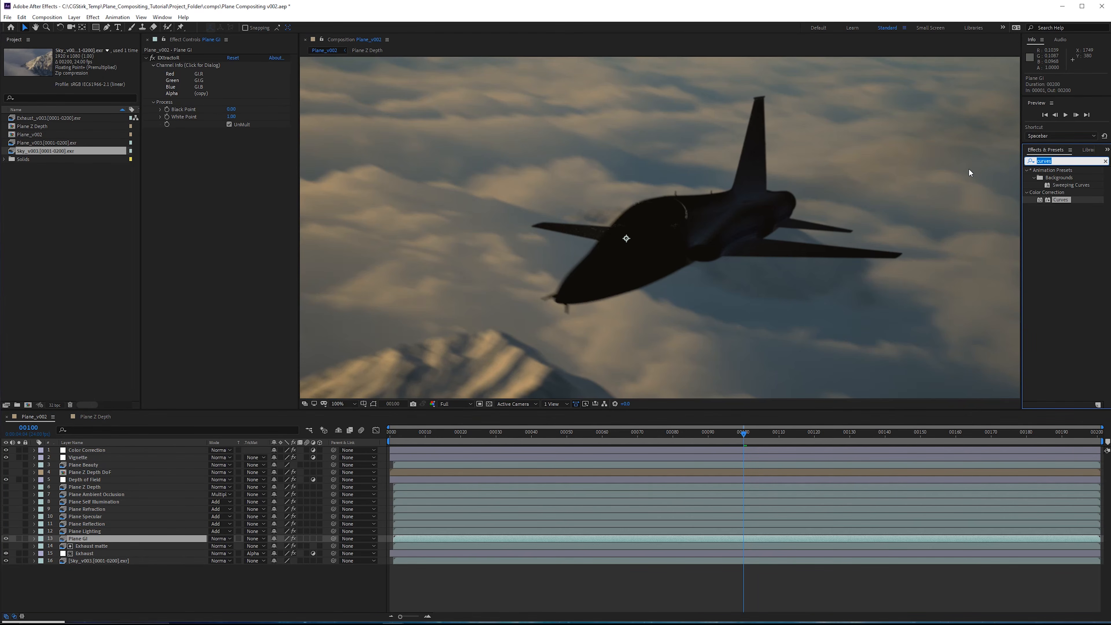
type("set matte")
key("Return")
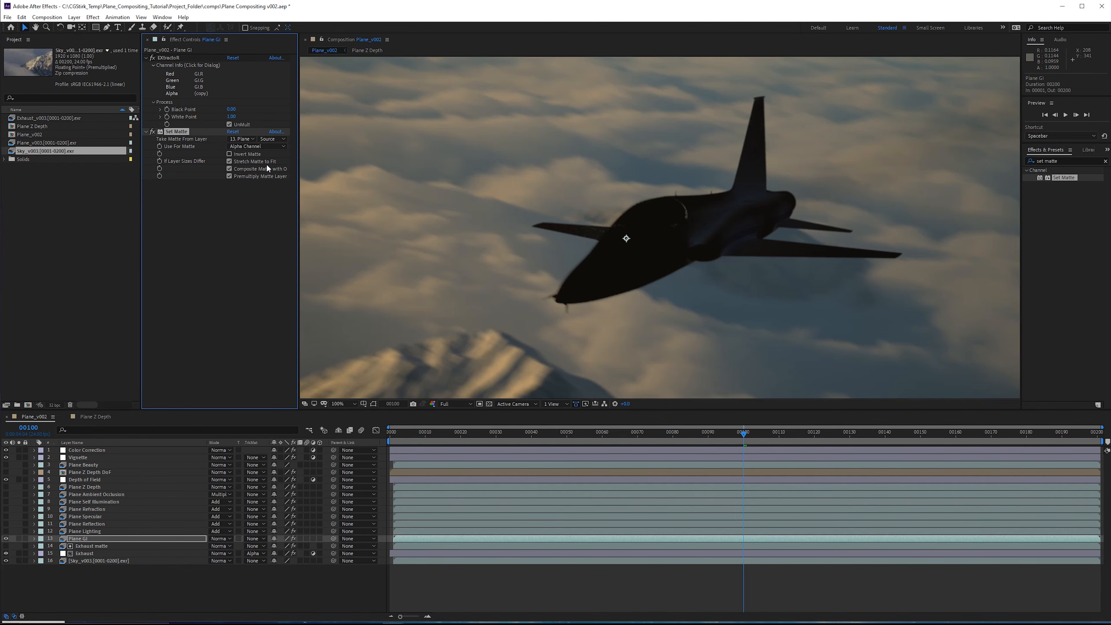
Step: Set Plane GI's Set Matte to take its matte from Plane Z Depth with Effects & Masks, using Luminance
left_click(242, 138)
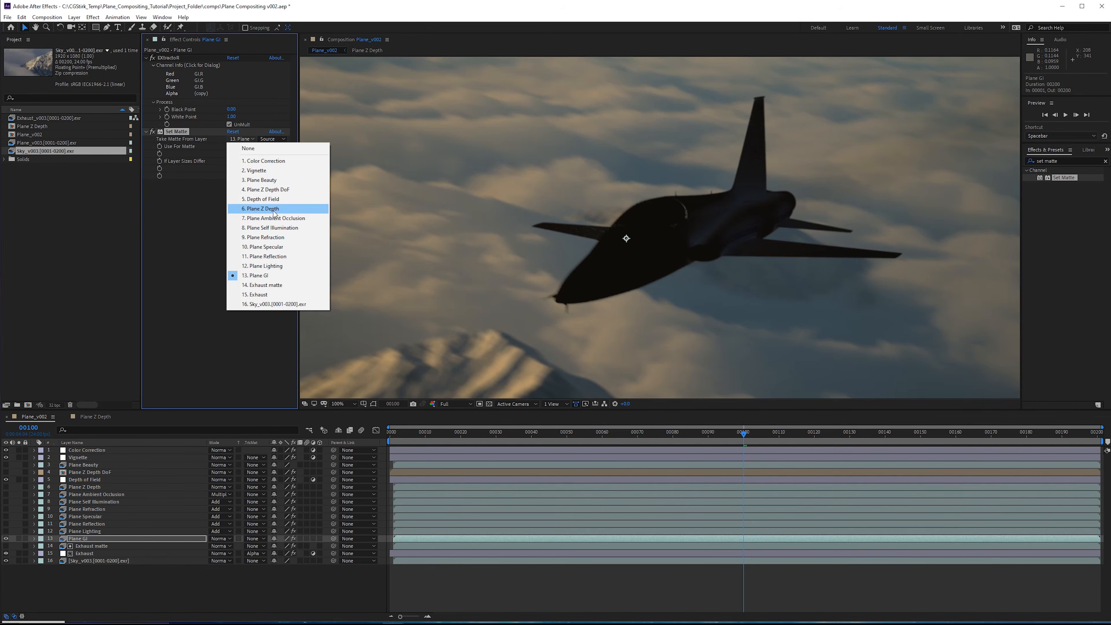
left_click(285, 209)
left_click(275, 139)
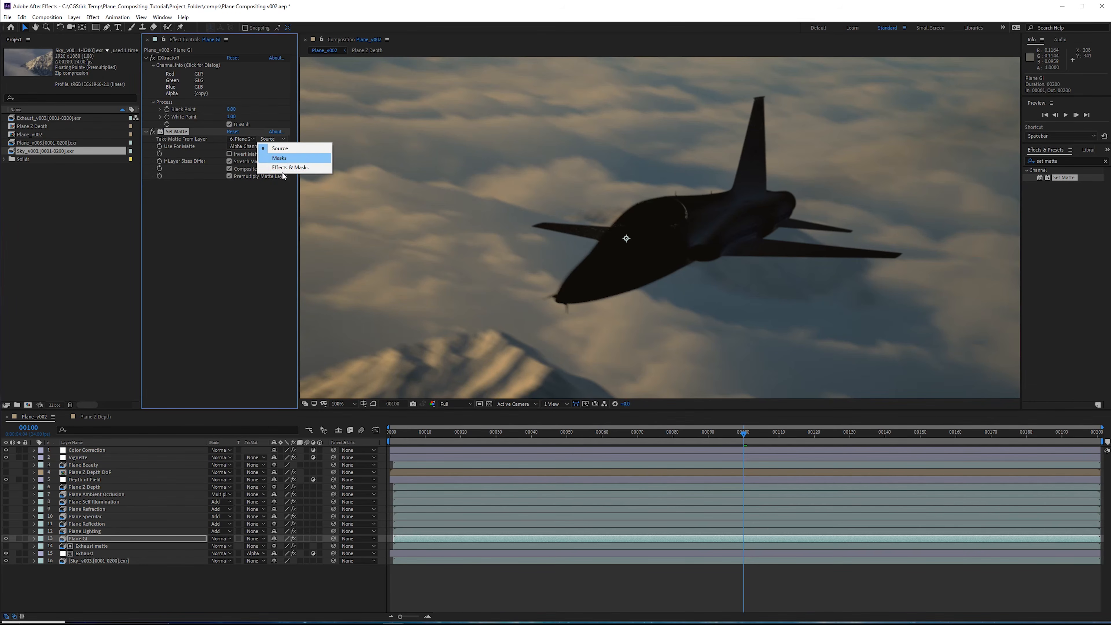
left_click(300, 170)
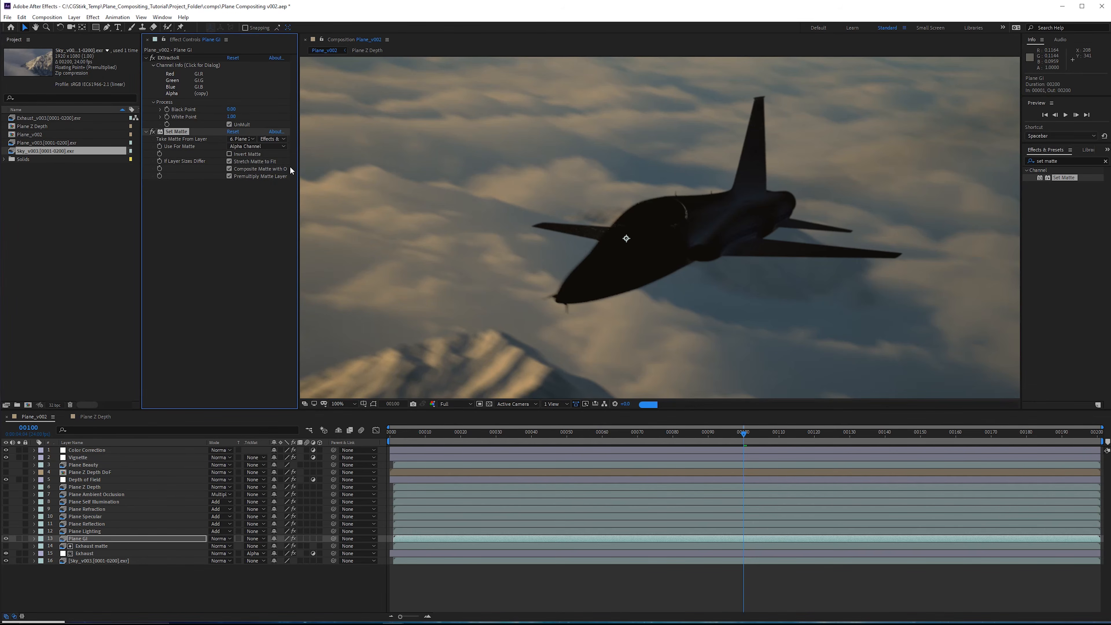
left_click(234, 148)
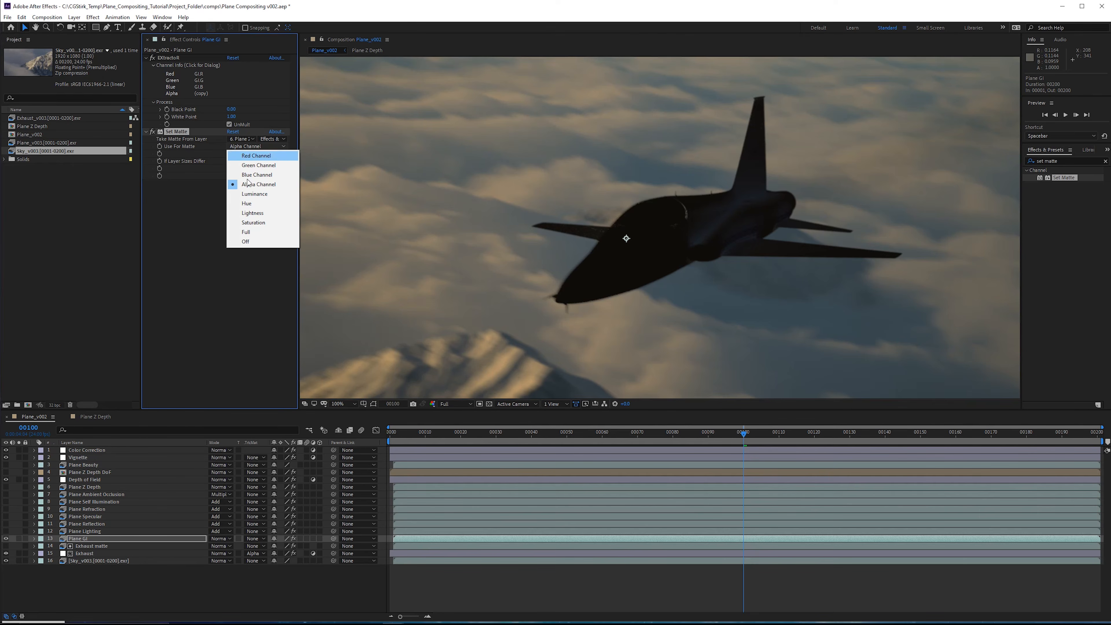
left_click(254, 194)
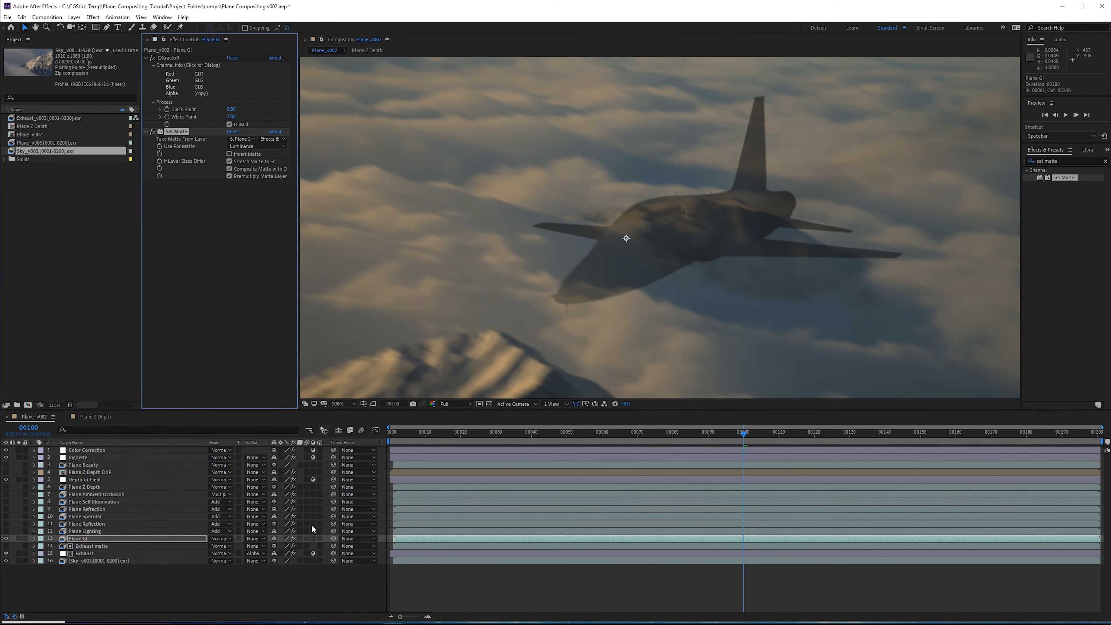
Step: Invert the matte in Plane GI's Set Matte effect, soloing the layer to check its transparency, and inspect the plane against the clouds
left_click(20, 539)
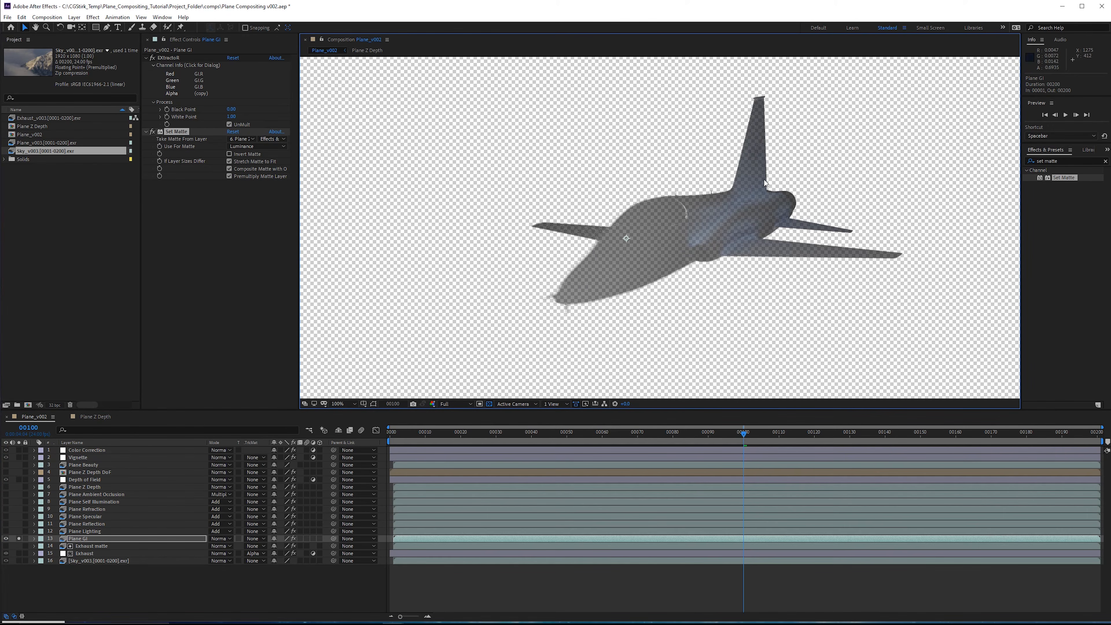
left_click(229, 154)
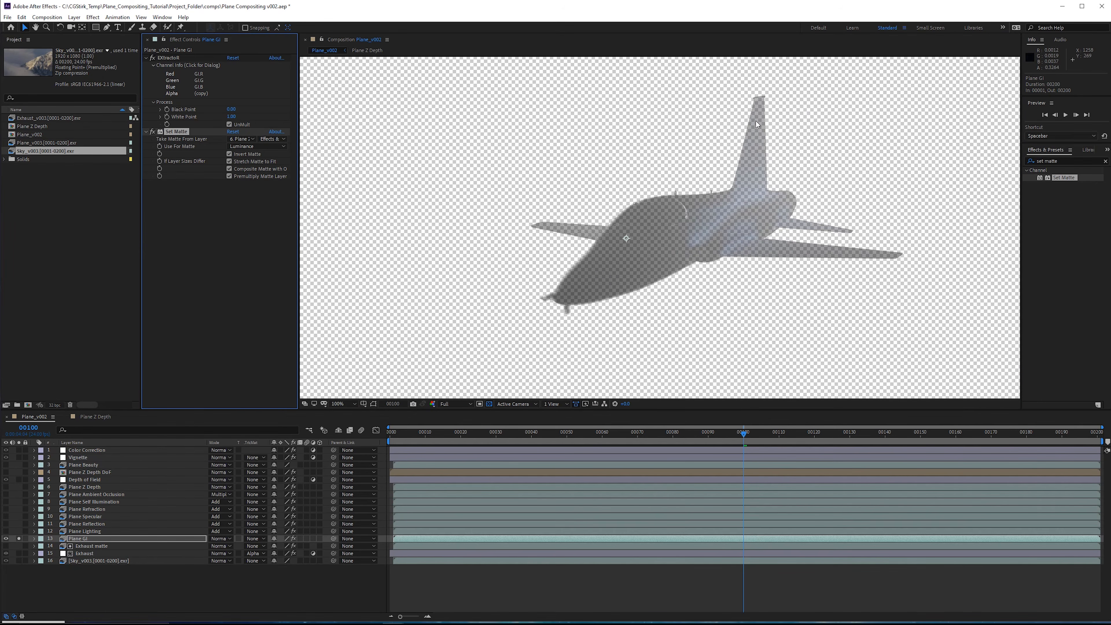
left_click(19, 539)
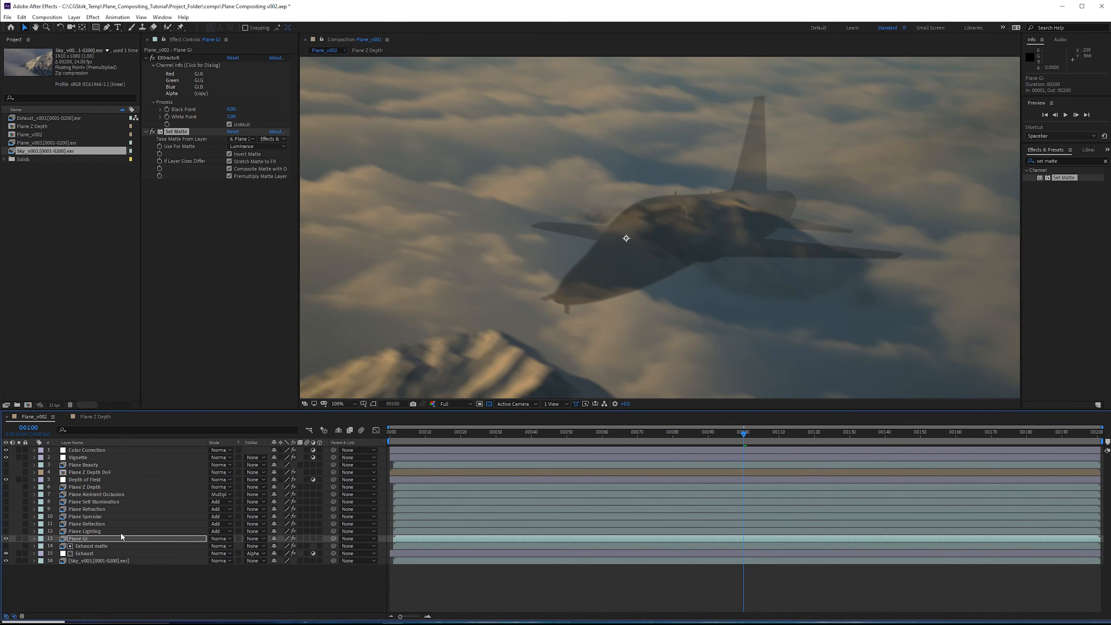
scroll(822, 176, "up", 1)
middle_click_drag(844, 148, 684, 243)
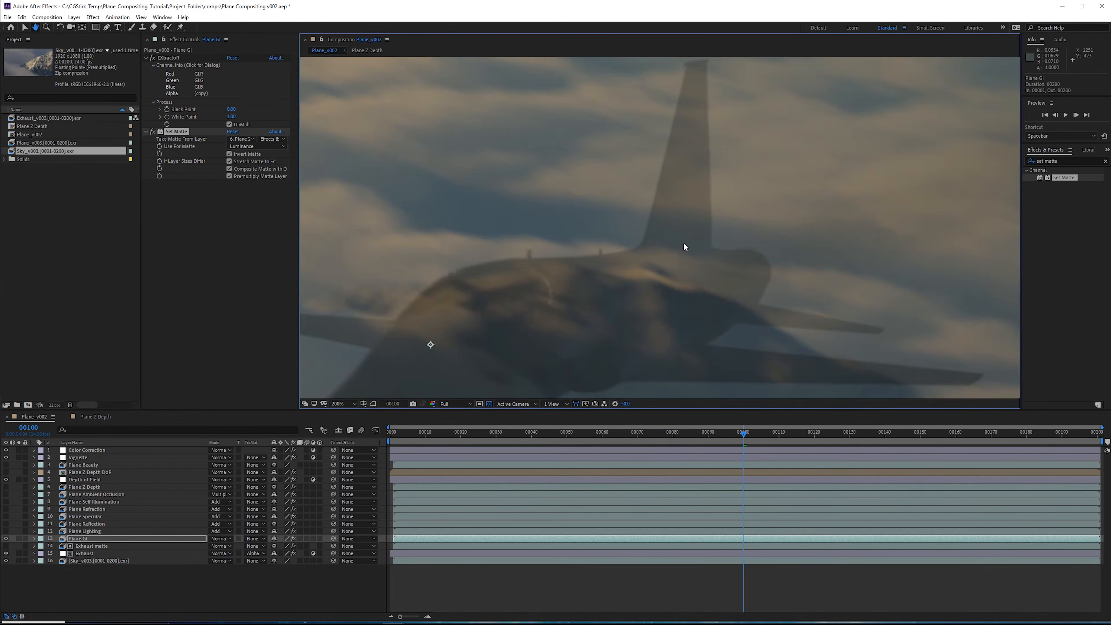
scroll(691, 213, "down", 1)
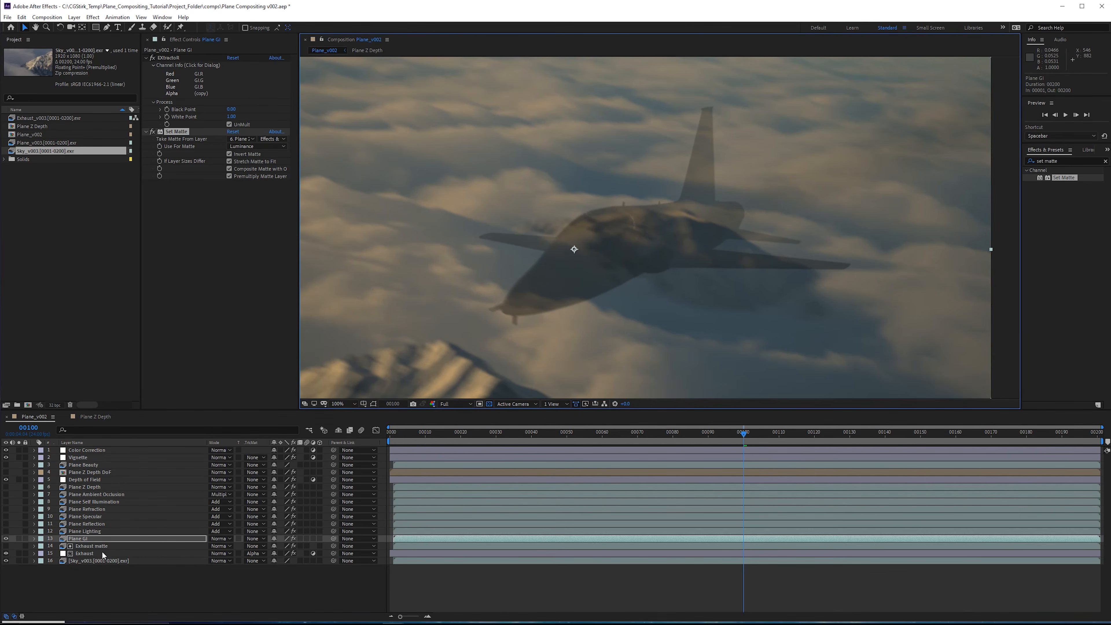
Step: Show the hidden plane passes and copy Plane GI's Set Matte effect onto each layer from Plane Lighting up to Plane Ambient Occlusion
left_click(182, 133)
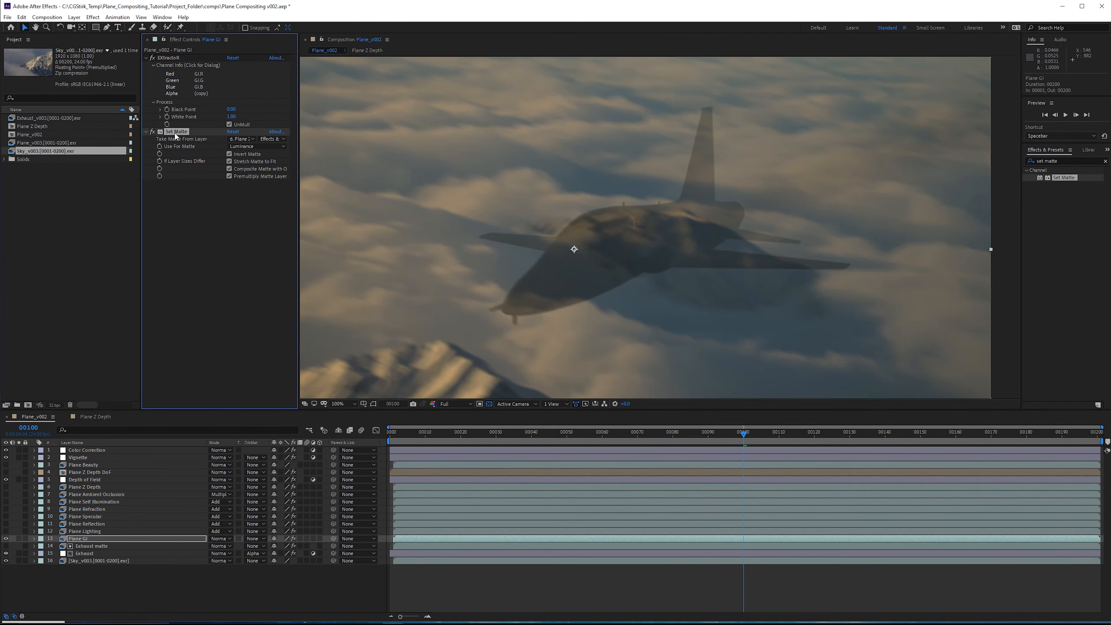
left_click_drag(6, 538, 5, 517)
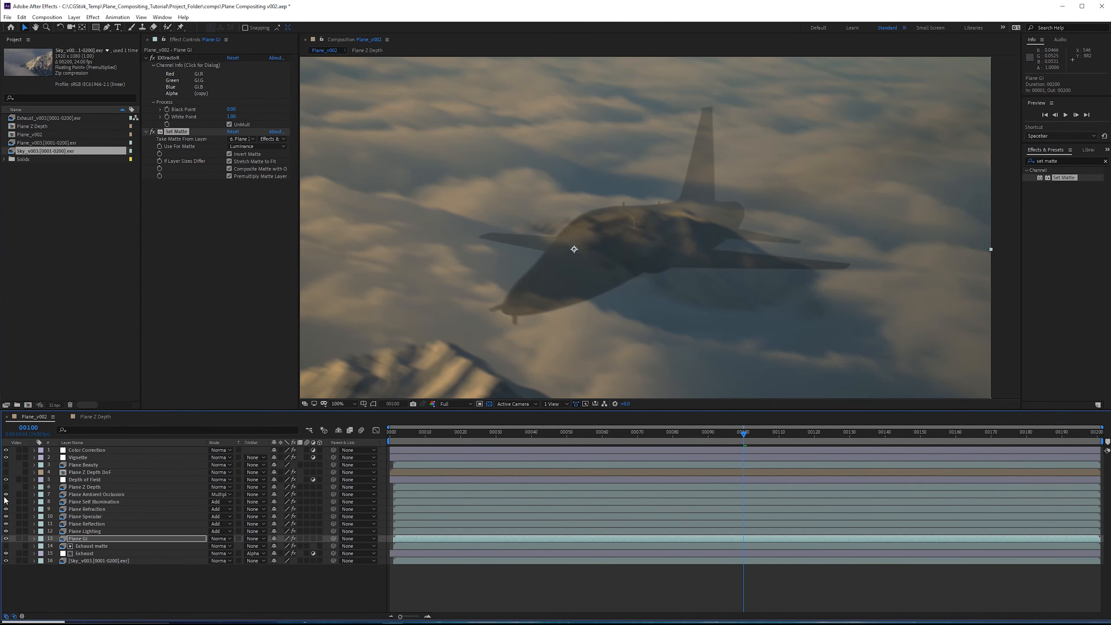
left_click(85, 532)
left_click(93, 524)
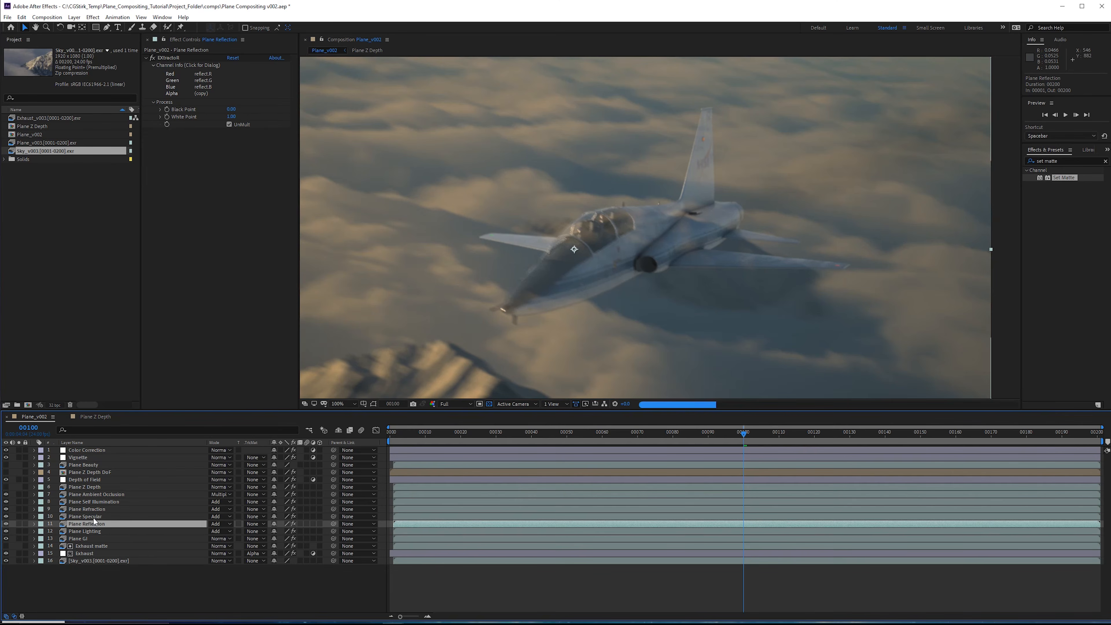
left_click(94, 517)
left_click(96, 509)
left_click(97, 501)
left_click(100, 495)
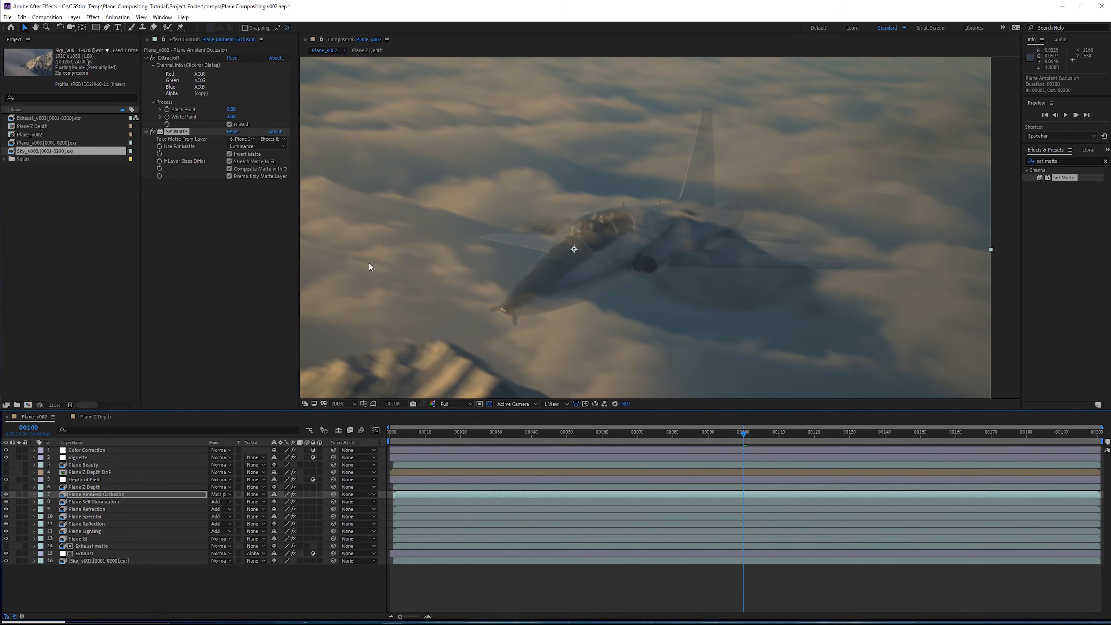
Step: Apply a Curves effect to the Plane Z Depth layer and make the layer visible in the comp
left_click(79, 479)
left_click(84, 486)
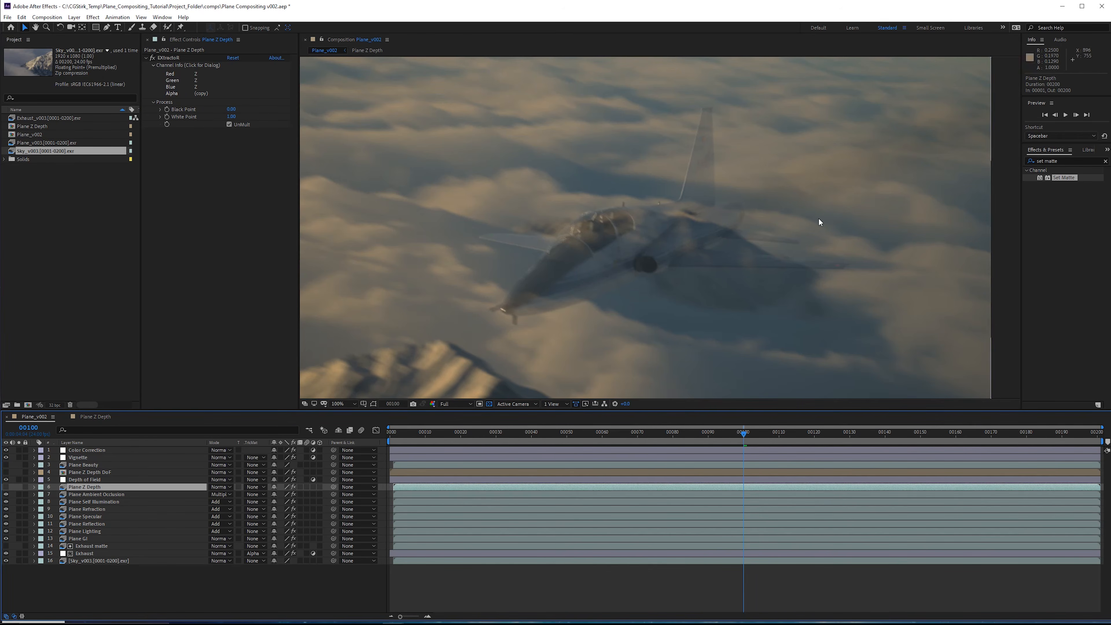
key("ctrl+5")
type("curves")
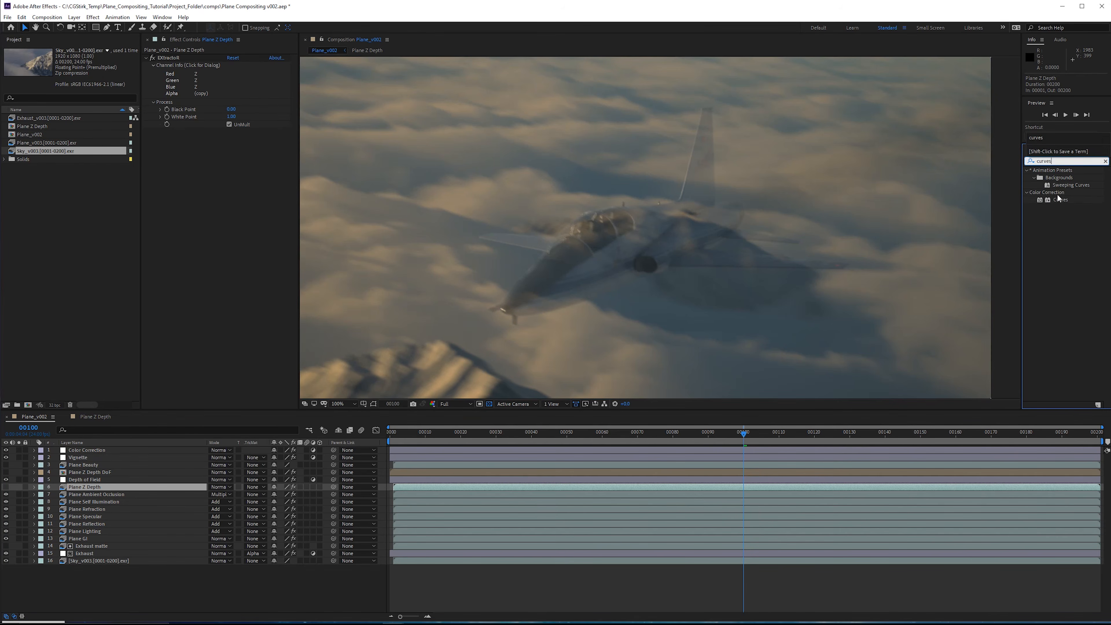
double_click(1060, 199)
left_click(19, 487)
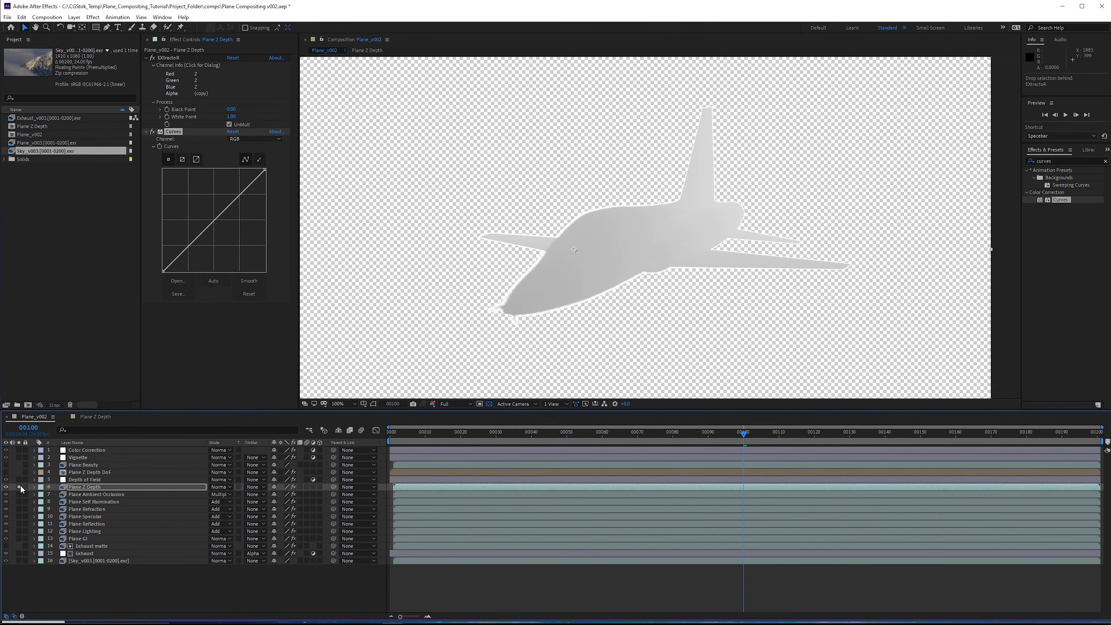
left_click(19, 487)
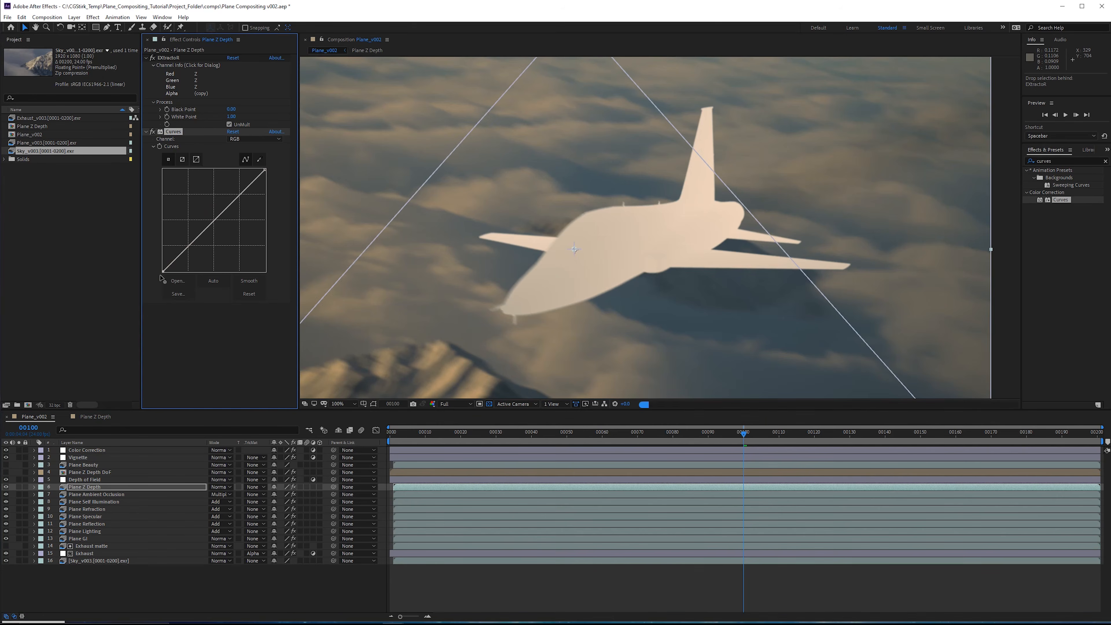
Step: Shape Plane Z Depth's curve with a flat dark start and a steep late rise, lowering its white end point slightly
left_click_drag(189, 246, 236, 242)
left_click_drag(164, 272, 230, 281)
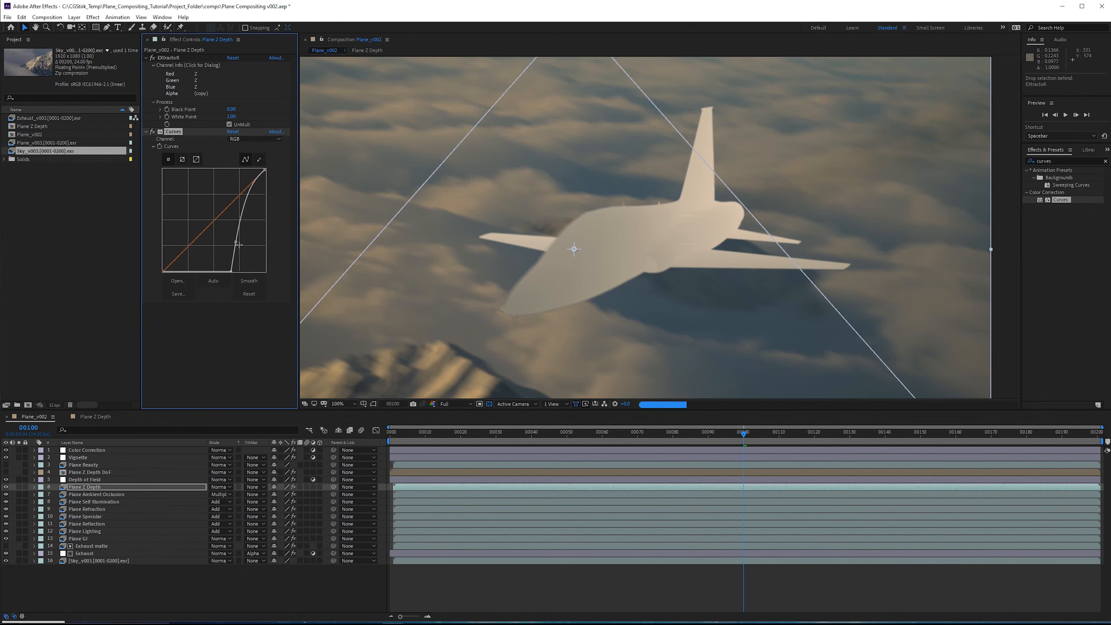
mouse_move(236, 242)
left_mouse_down()
mouse_move(252, 239)
mouse_move(243, 273)
mouse_move(257, 238)
left_mouse_up()
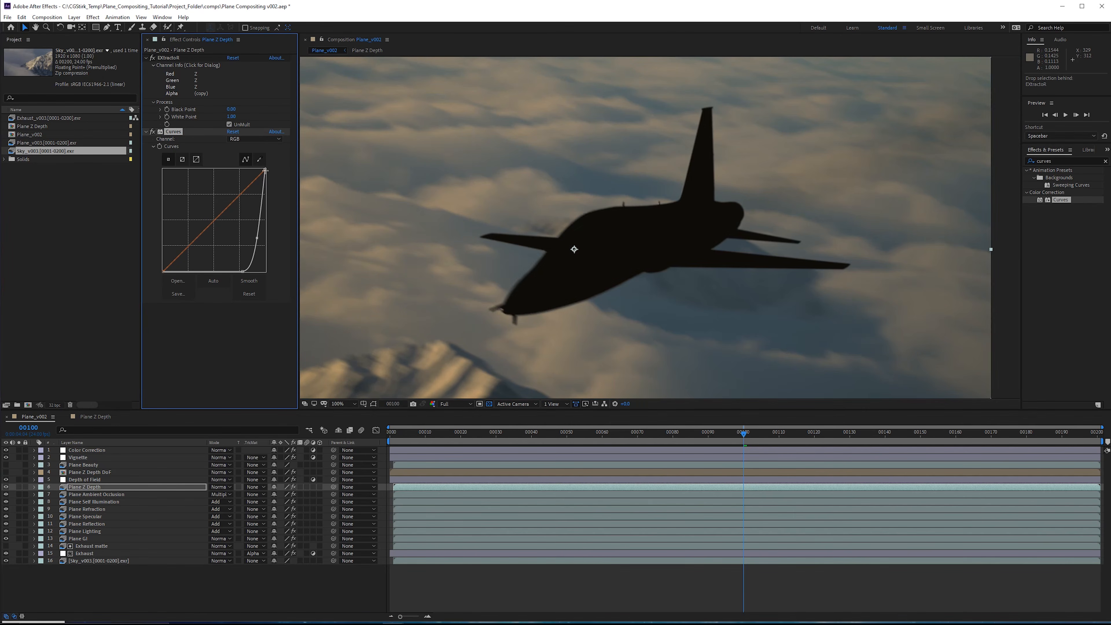
left_click_drag(265, 170, 267, 182)
left_click_drag(243, 271, 213, 271)
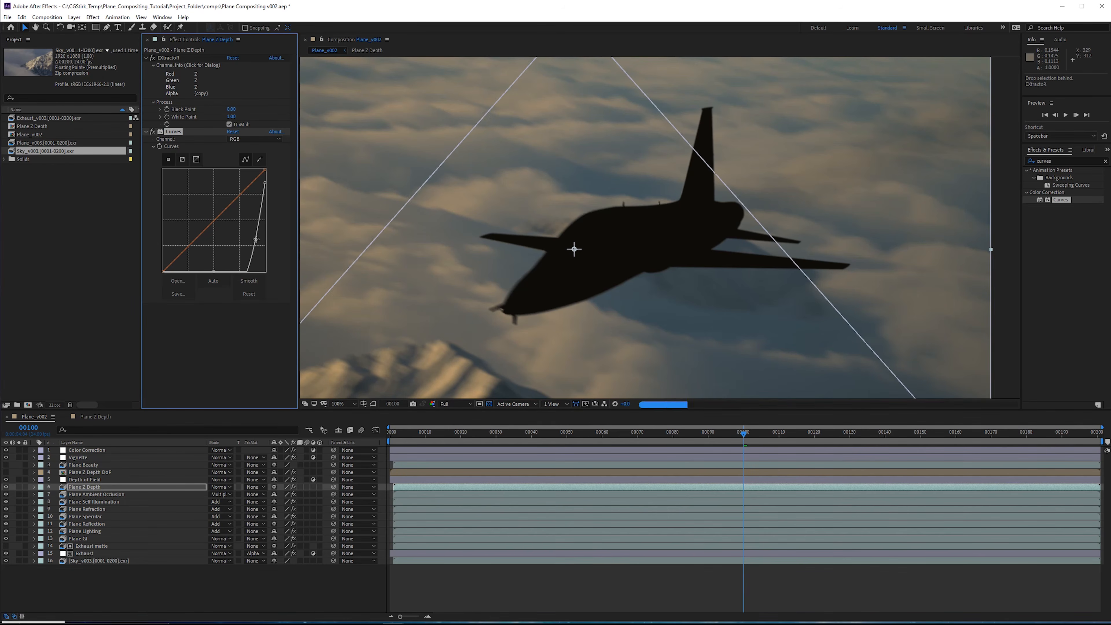
left_click_drag(257, 238, 248, 233)
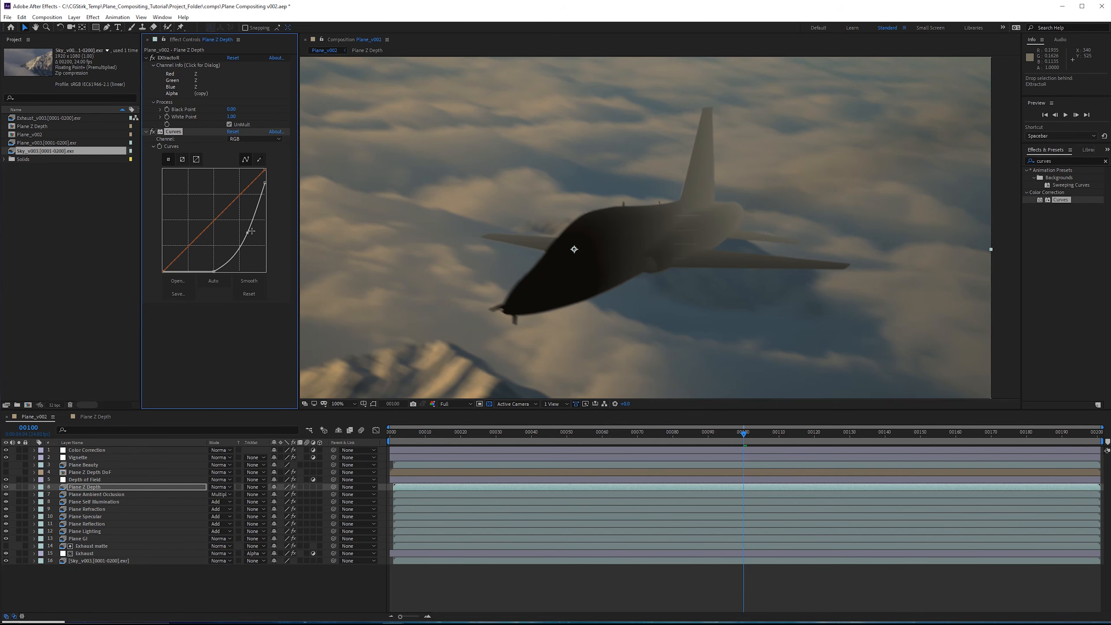
left_click_drag(247, 232, 249, 233)
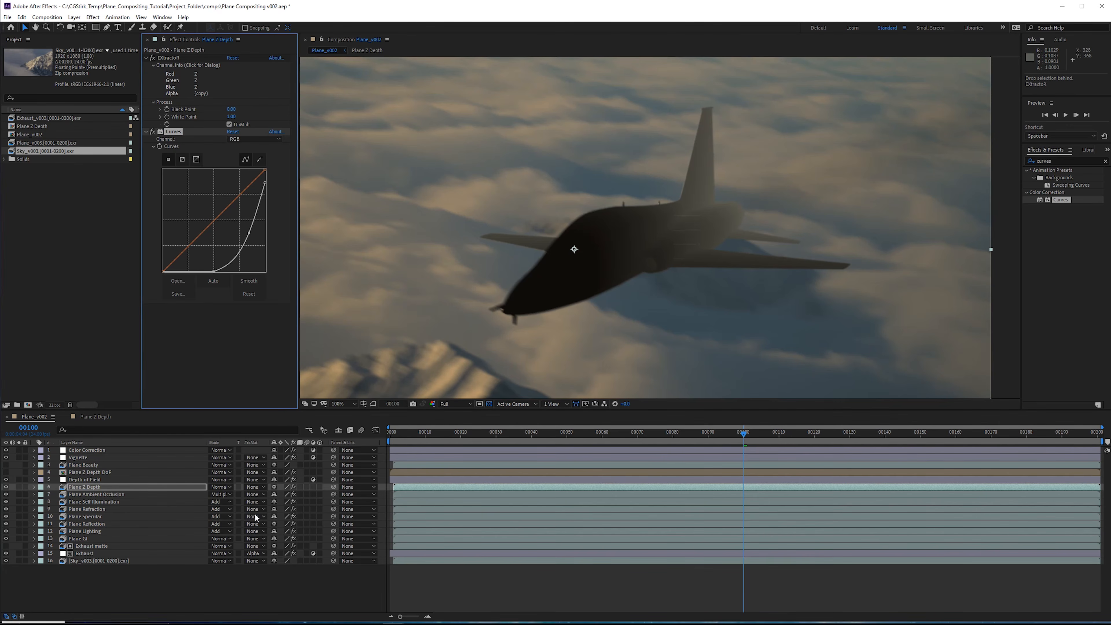
Step: At frame 20, shift the Plane Z Depth curve's black point slightly toward the highlights and undo the last two curve adjustments
left_click(462, 432)
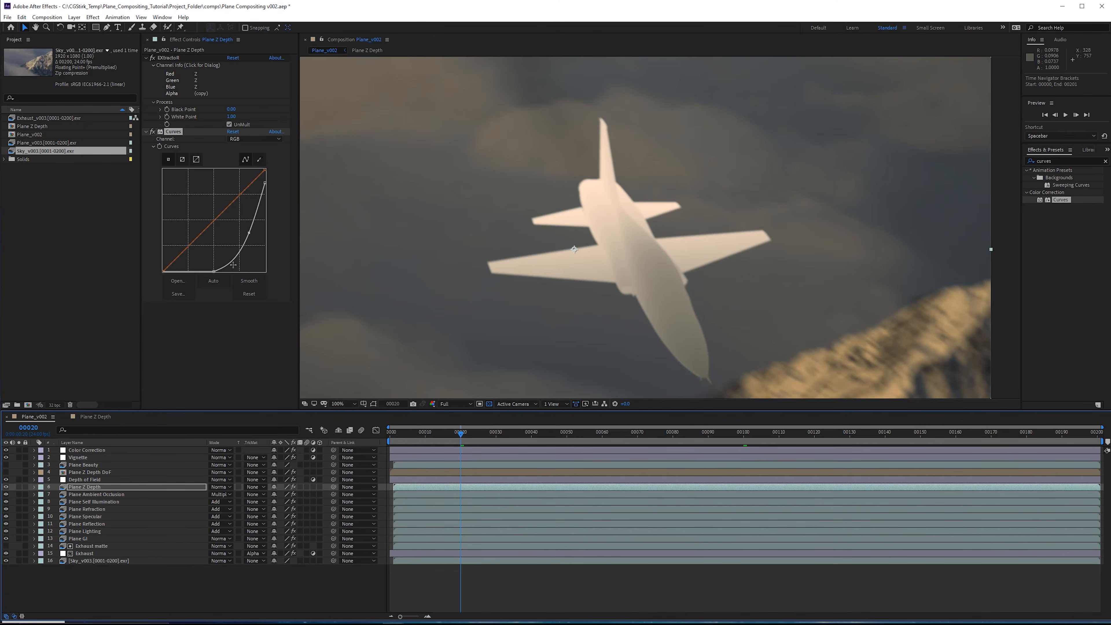
left_click_drag(213, 272, 223, 271)
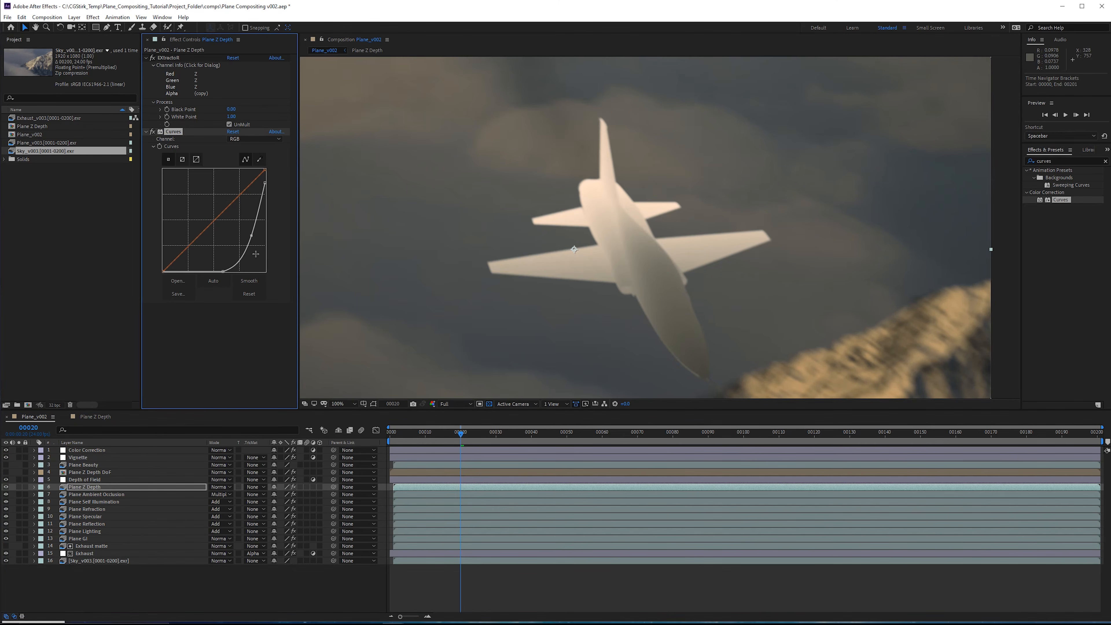
left_click_drag(252, 237, 254, 240)
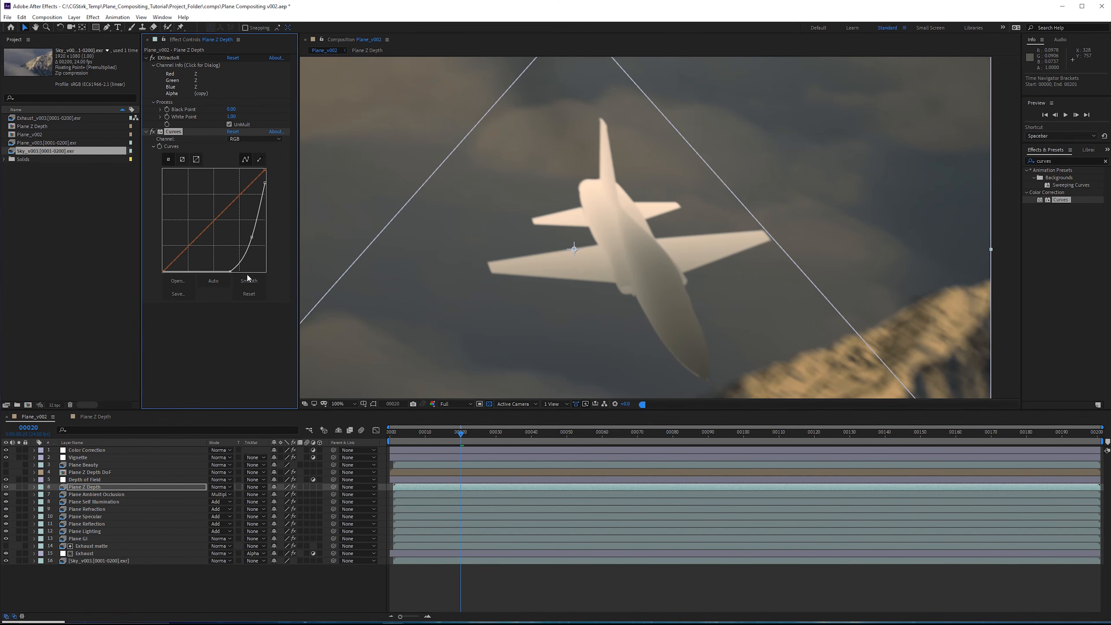
key("ctrl+z")
key("ctrl+z")
Step: Hide the Plane Z Depth layer at frame 4 and inspect how the plane fades into the clouds and mountains
key("space")
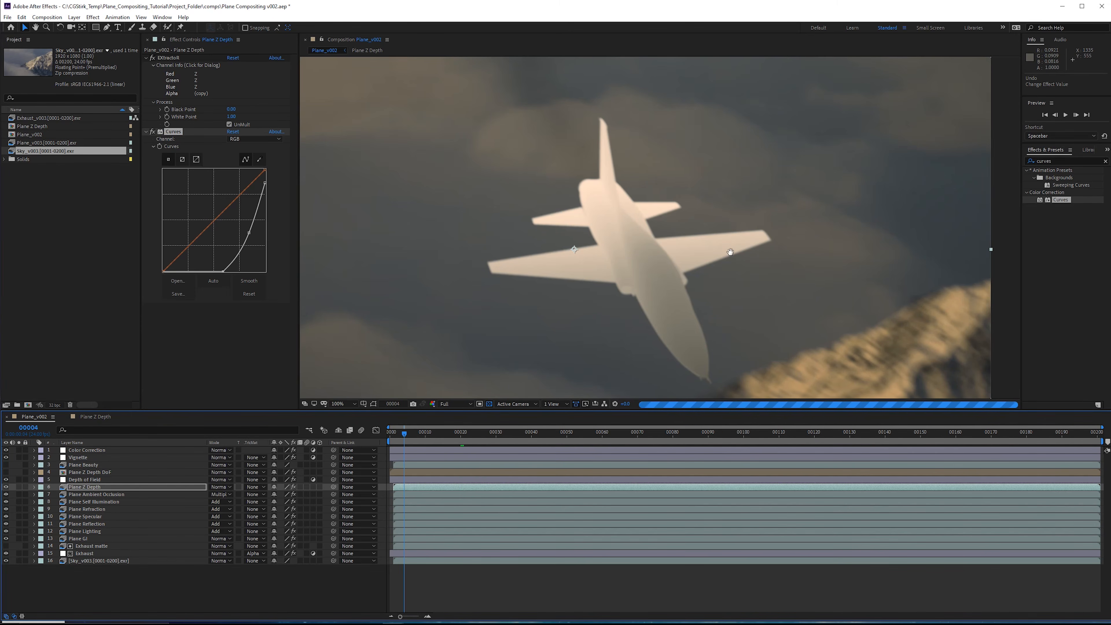
left_click_drag(730, 252, 700, 217)
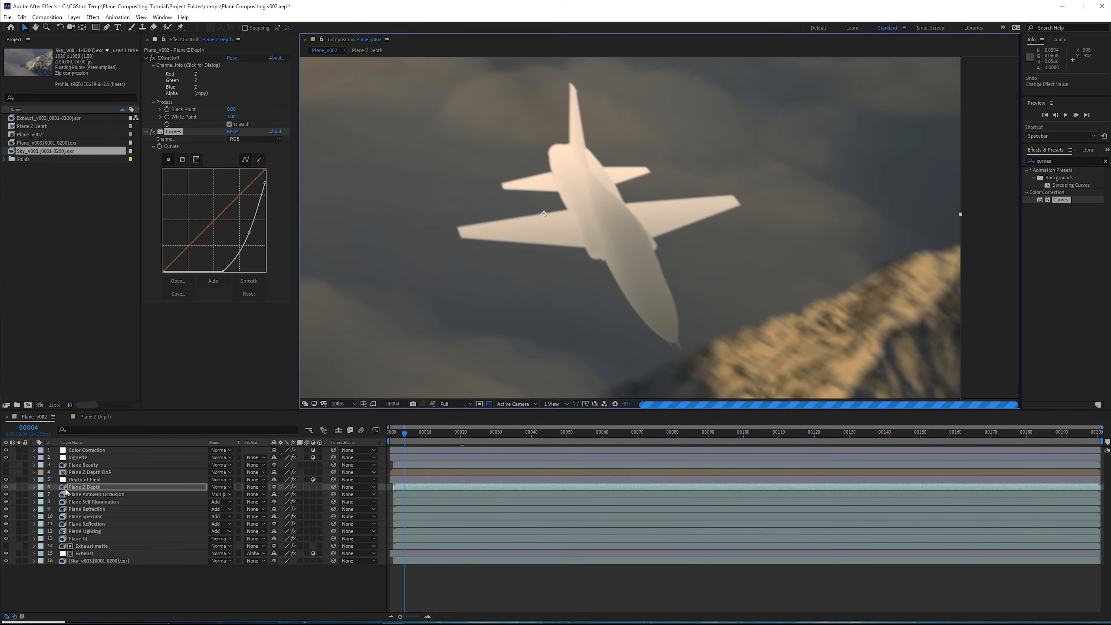
left_click(6, 487)
middle_click_drag(663, 278, 725, 296)
middle_click_drag(693, 259, 724, 288)
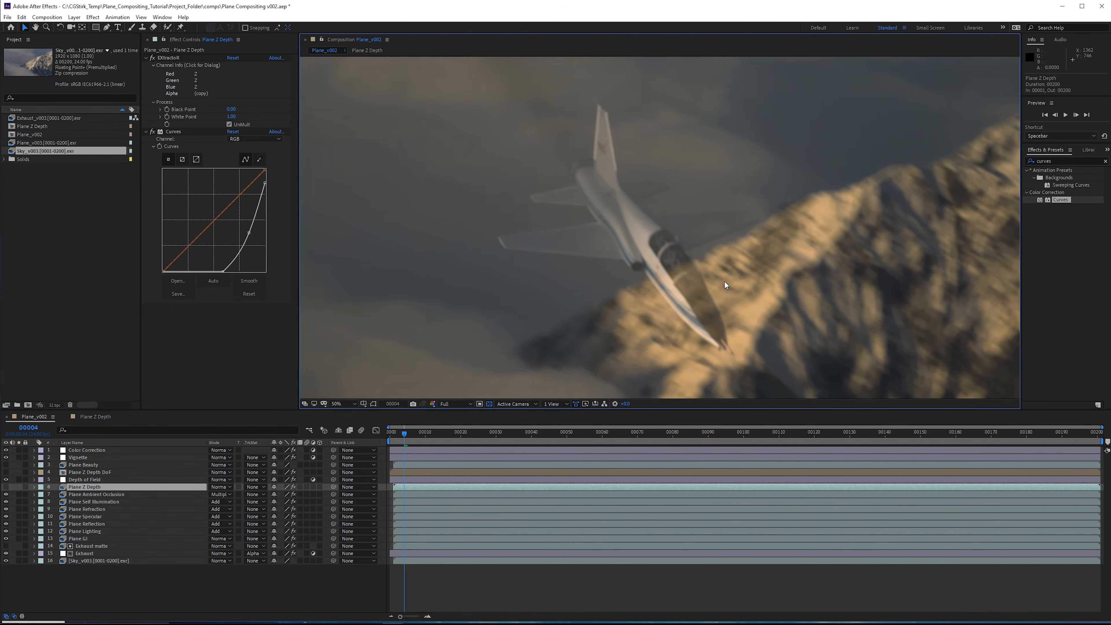
scroll(723, 280, "down", 1)
scroll(723, 280, "up", 1)
scroll(660, 251, "up", 1)
scroll(620, 211, "down", 1)
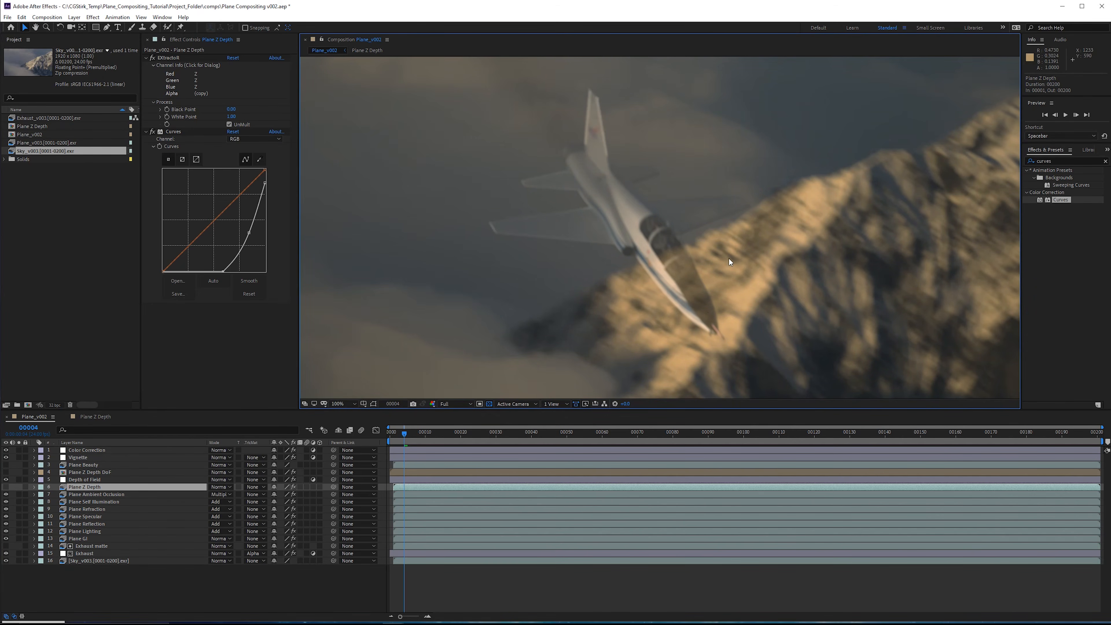
scroll(731, 246, "up", 1)
scroll(742, 259, "down", 1)
Step: Duplicate Plane GI, place the copy directly beneath the original and rename it Plane matte
left_click(79, 535)
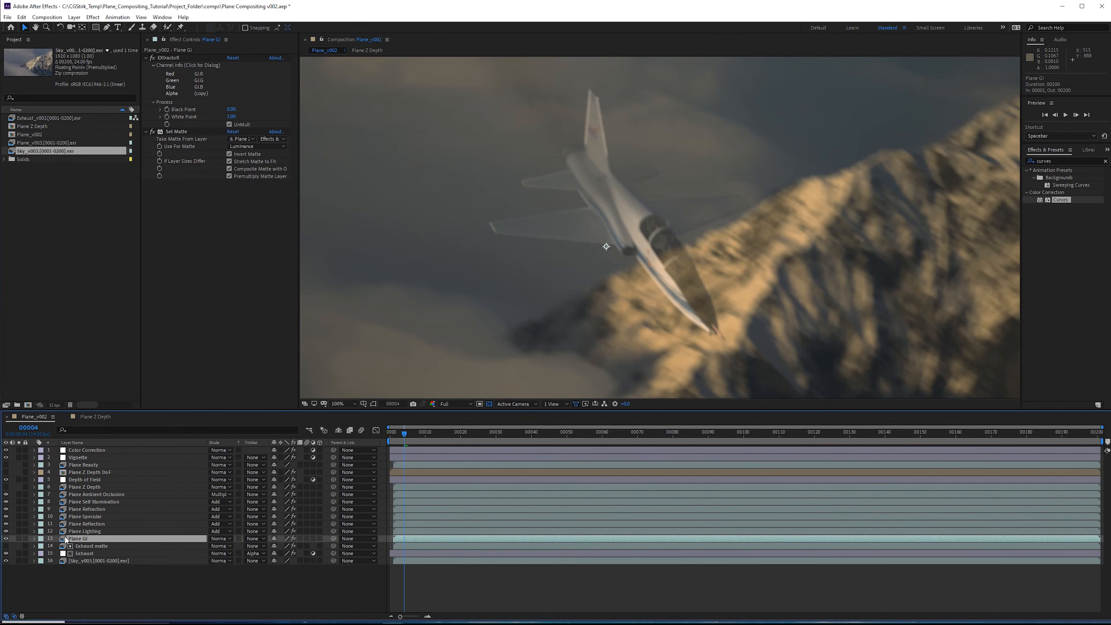
key("ctrl+d")
left_click_drag(85, 537, 98, 550)
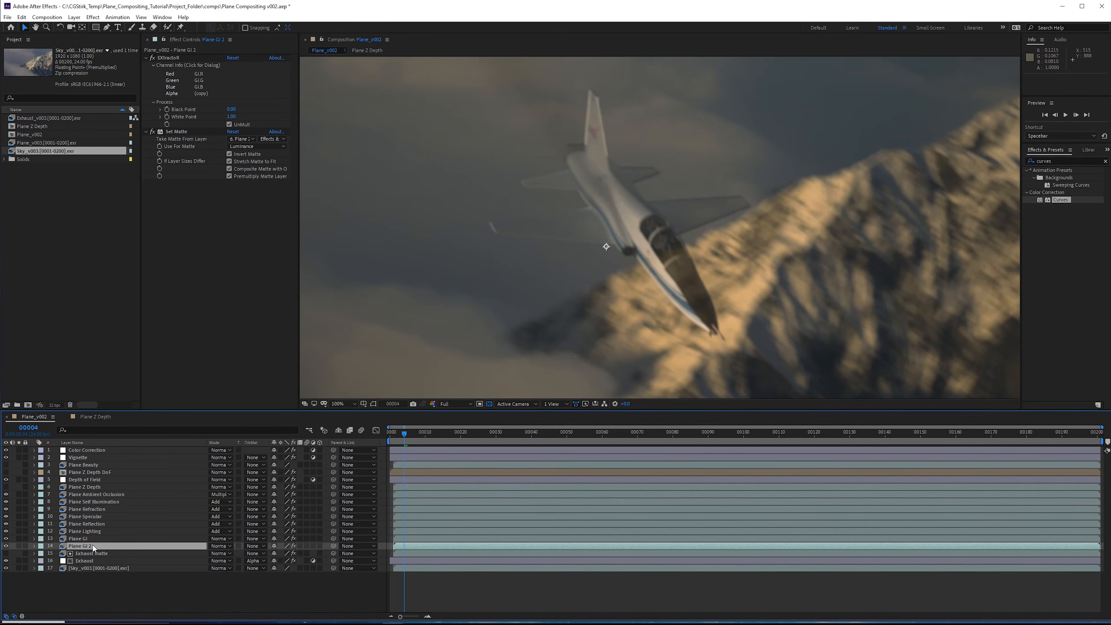
key("Return")
left_click(92, 544)
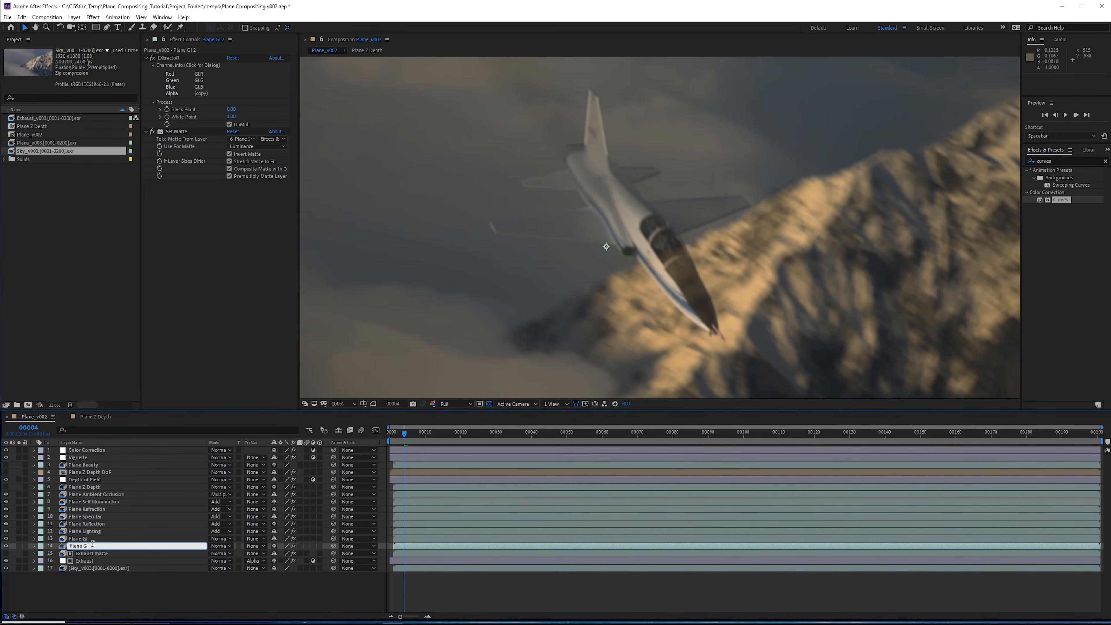
key("BackSpace")
type("matte")
key("Return")
Step: Solo Plane matte without the transparency grid, set its EXtractoR red, green and blue channels to A, and delete its Set Matte effect
left_click(18, 546)
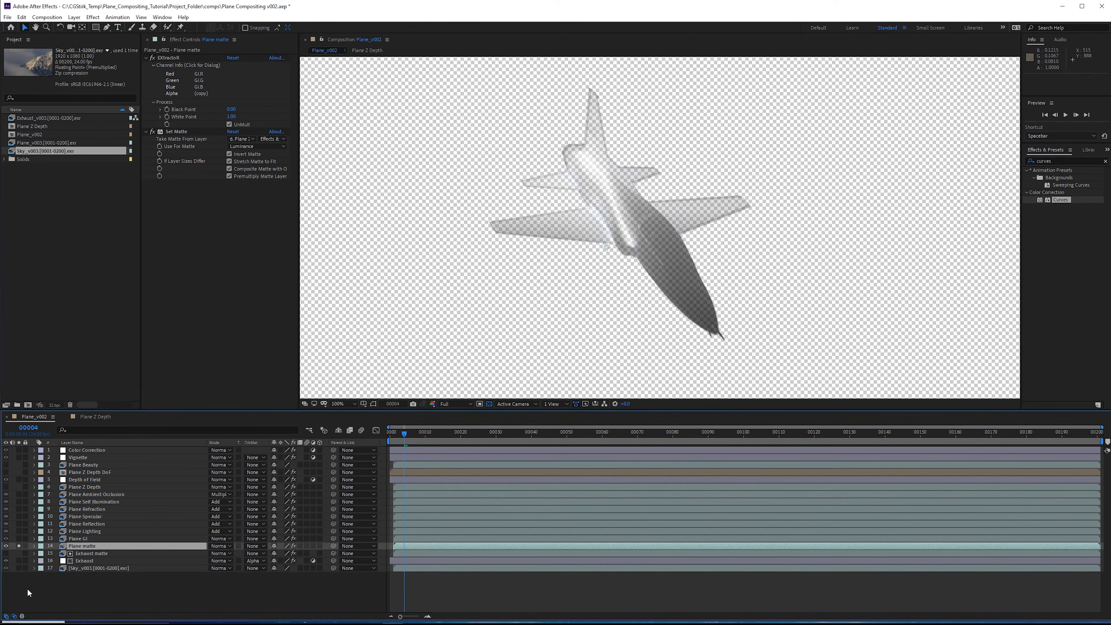
left_click(489, 404)
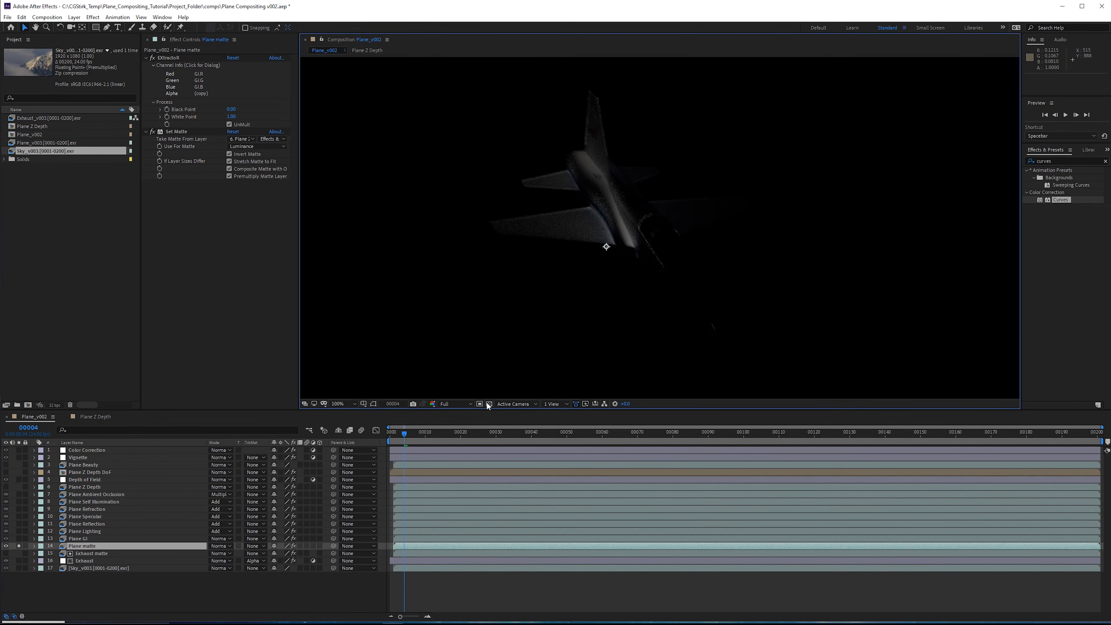
left_click(215, 73)
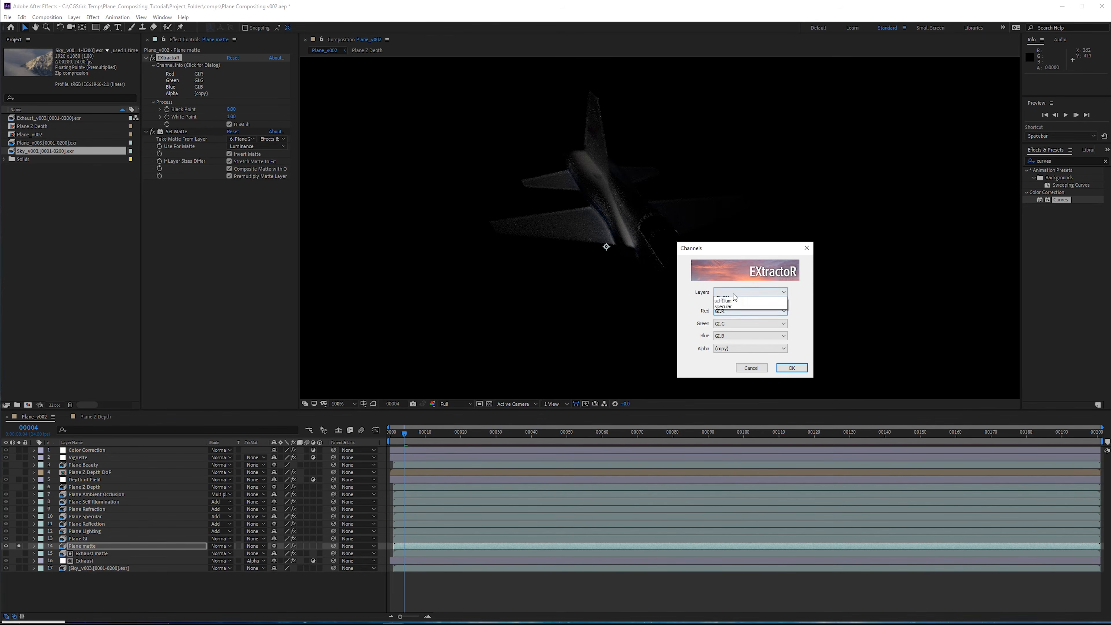
left_click(726, 311)
left_click(718, 324)
left_click(731, 323)
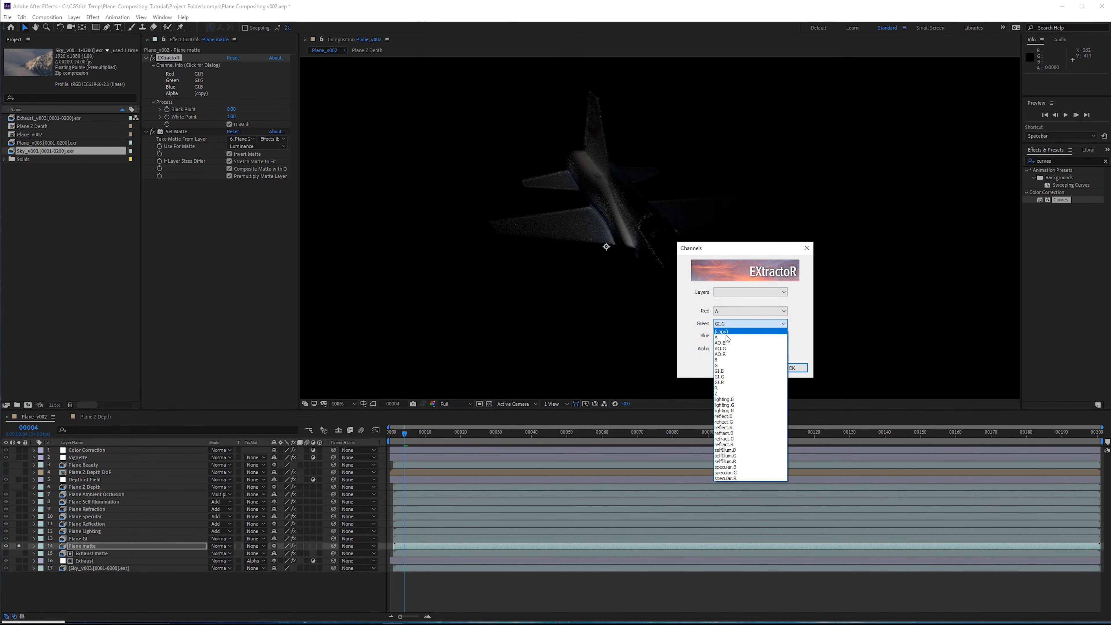
left_click(720, 337)
left_click(729, 335)
left_click(724, 349)
left_click(785, 368)
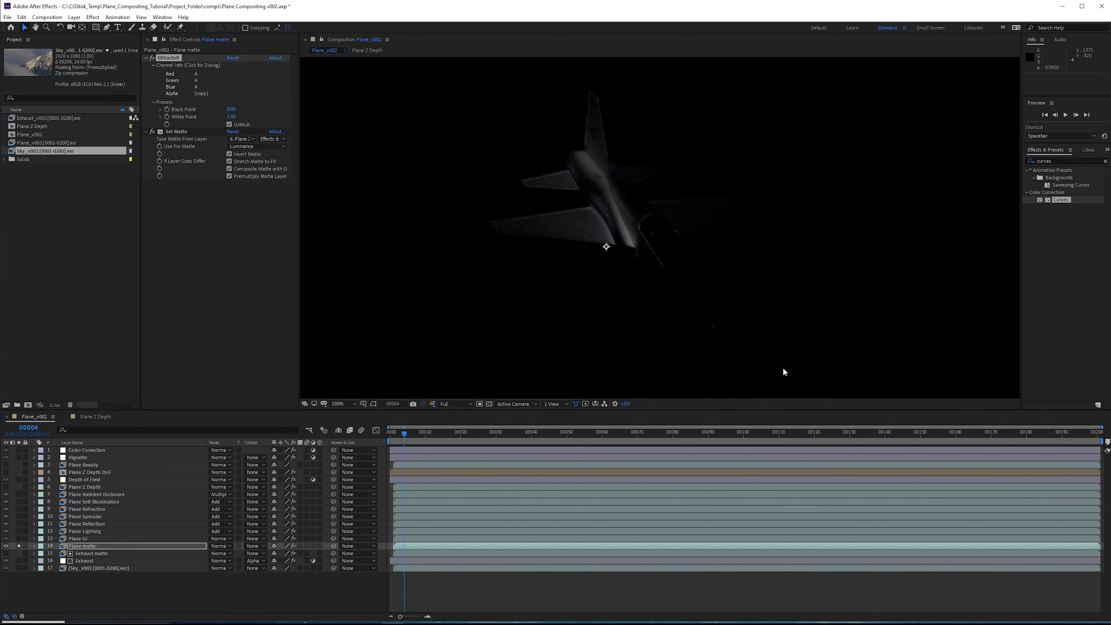
left_click(169, 131)
key("Delete")
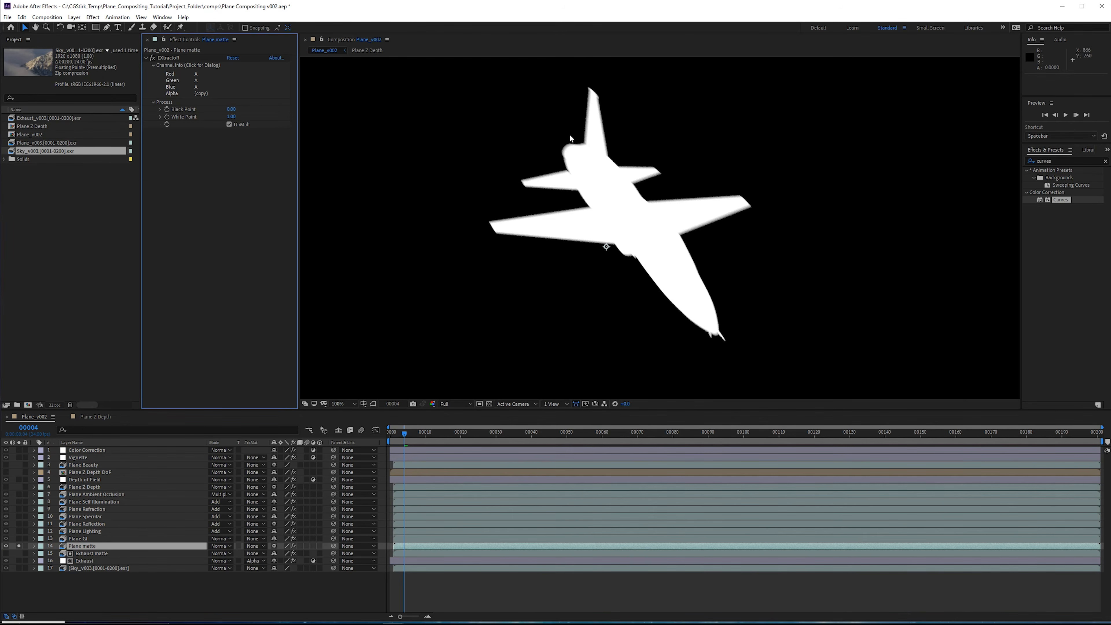
Step: Apply a Fill effect to Plane matte, switch the effect off and end the layer's solo view
left_click(1060, 159)
type("fill")
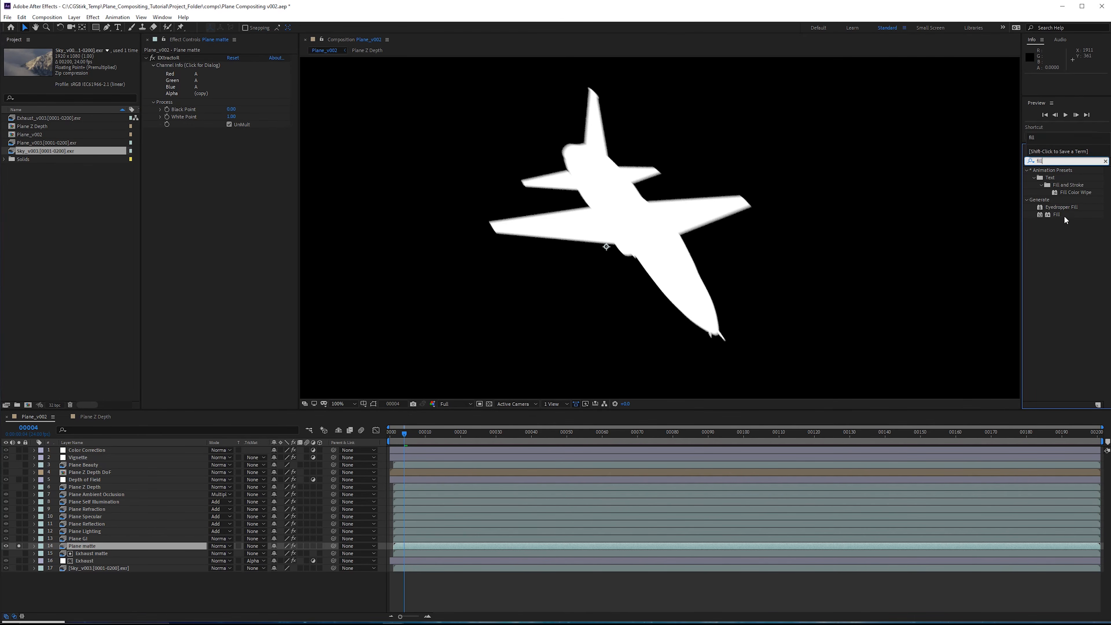
left_click_drag(1065, 214, 245, 177)
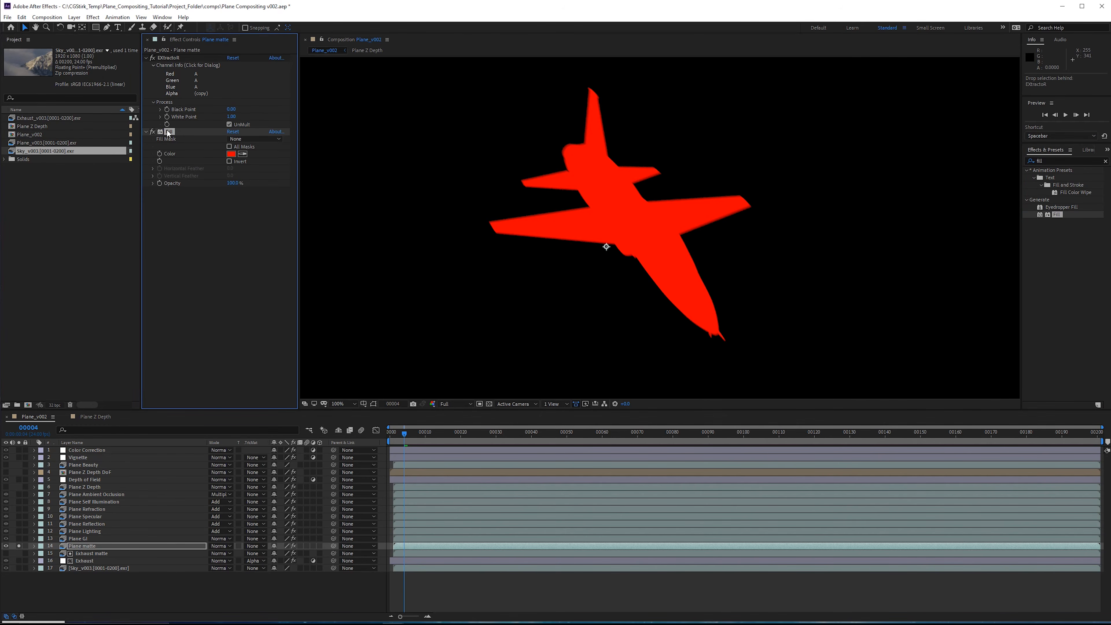
left_click(152, 131)
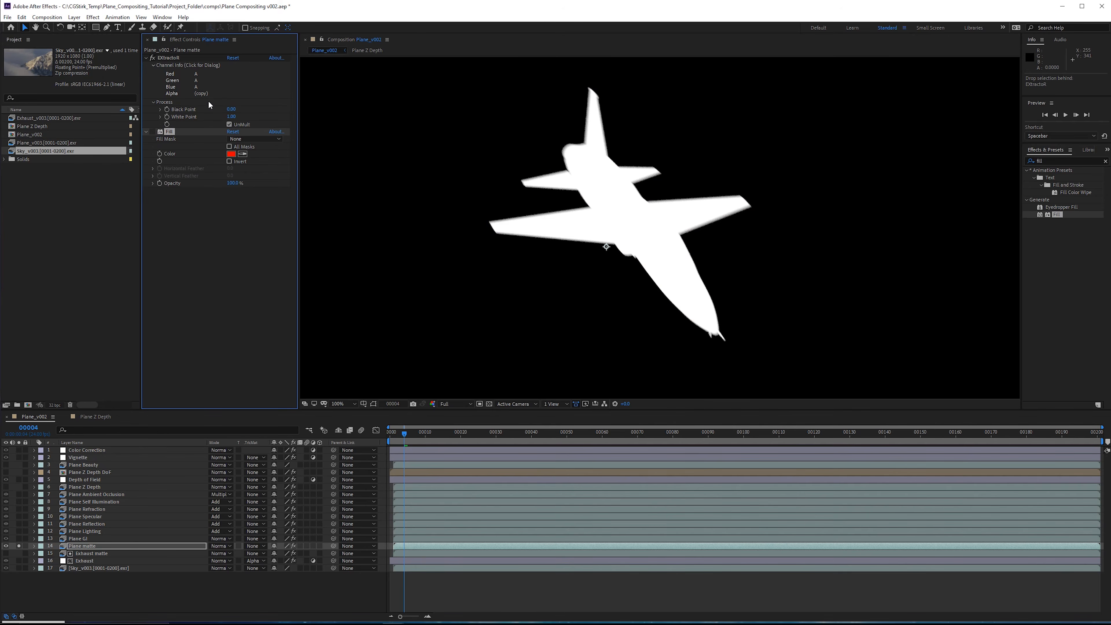
left_click(19, 545)
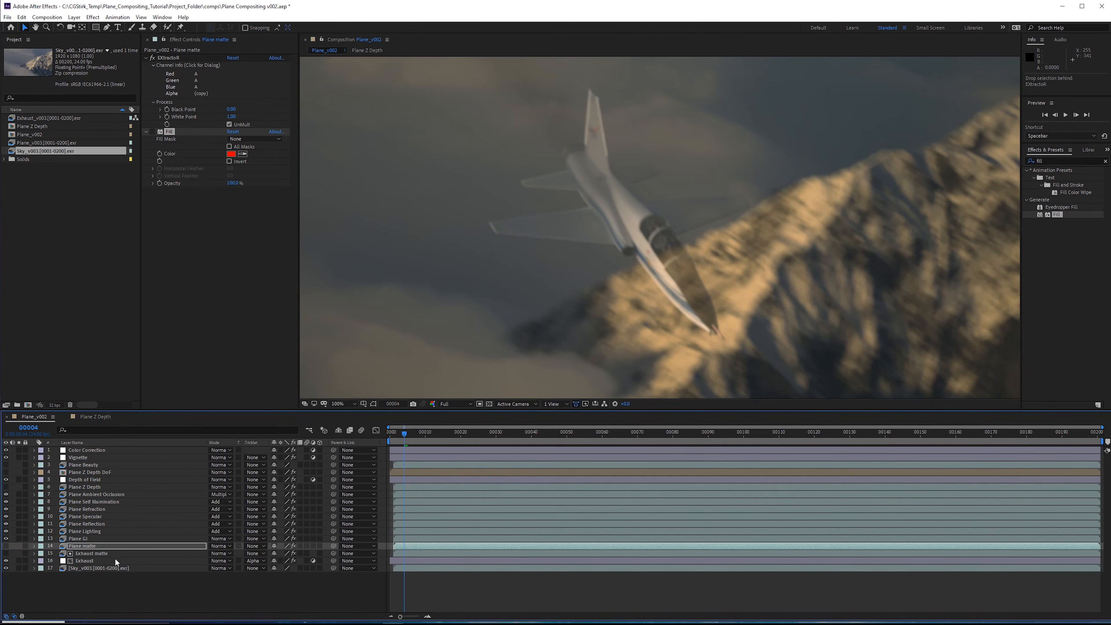
Step: Duplicate the Sky_v003 layer, place the copy directly beneath Plane matte and rename it Sky Blurred
left_click(103, 569)
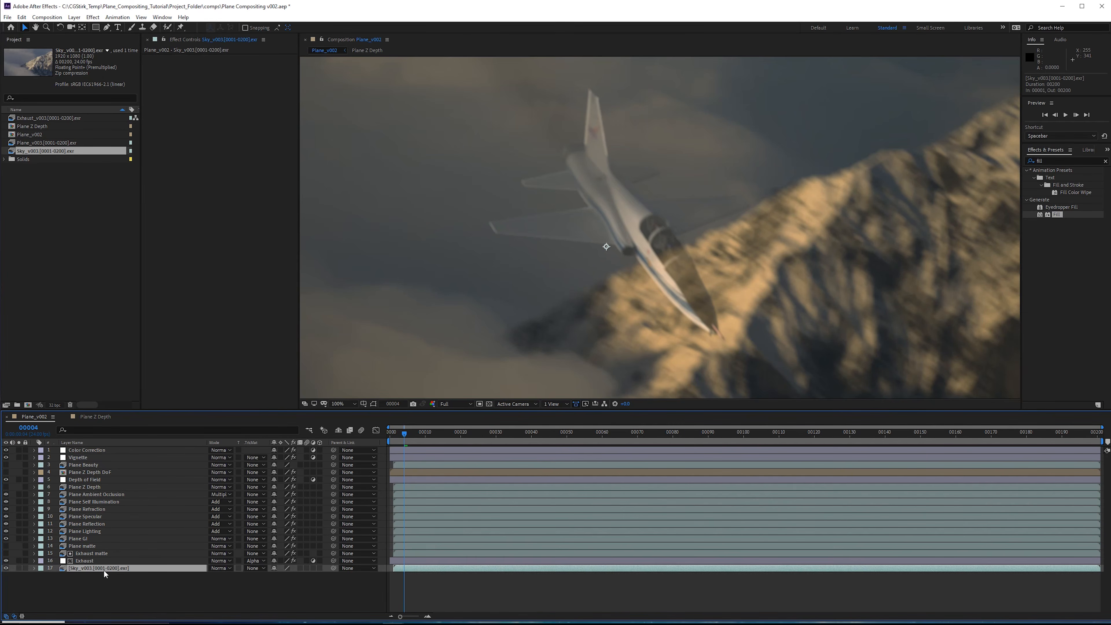
key("ctrl+d")
left_click_drag(100, 567, 112, 554)
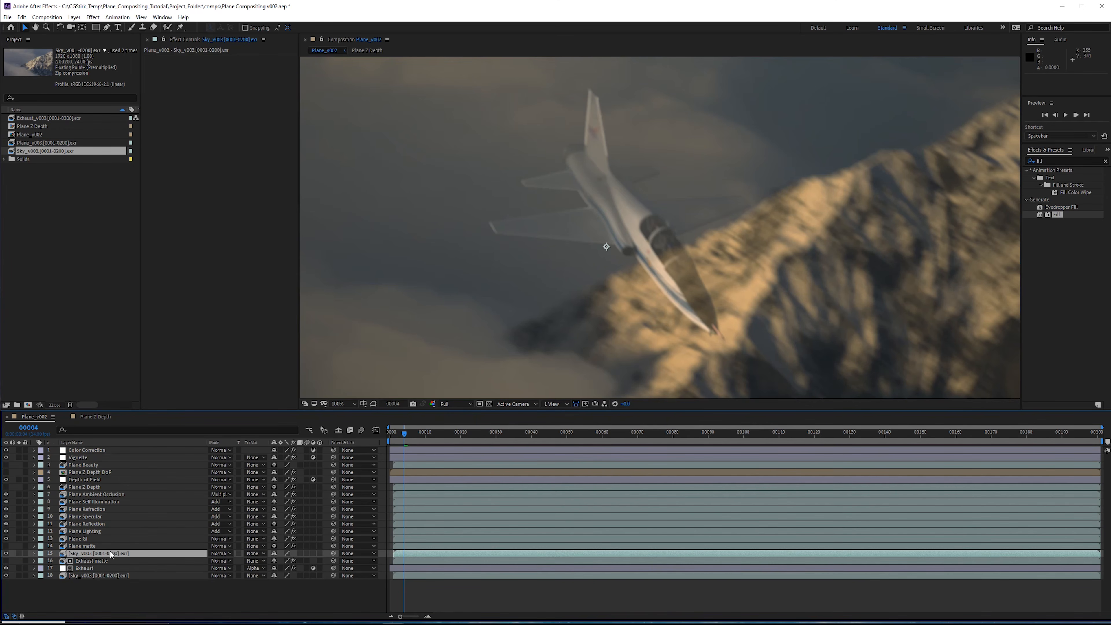
key("Return")
type("Sky Blurred")
key("Return")
Step: Give Sky Blurred an alpha track matte from Plane matte and solo it to check the cutout at frame 144
left_click(264, 555)
left_click(269, 574)
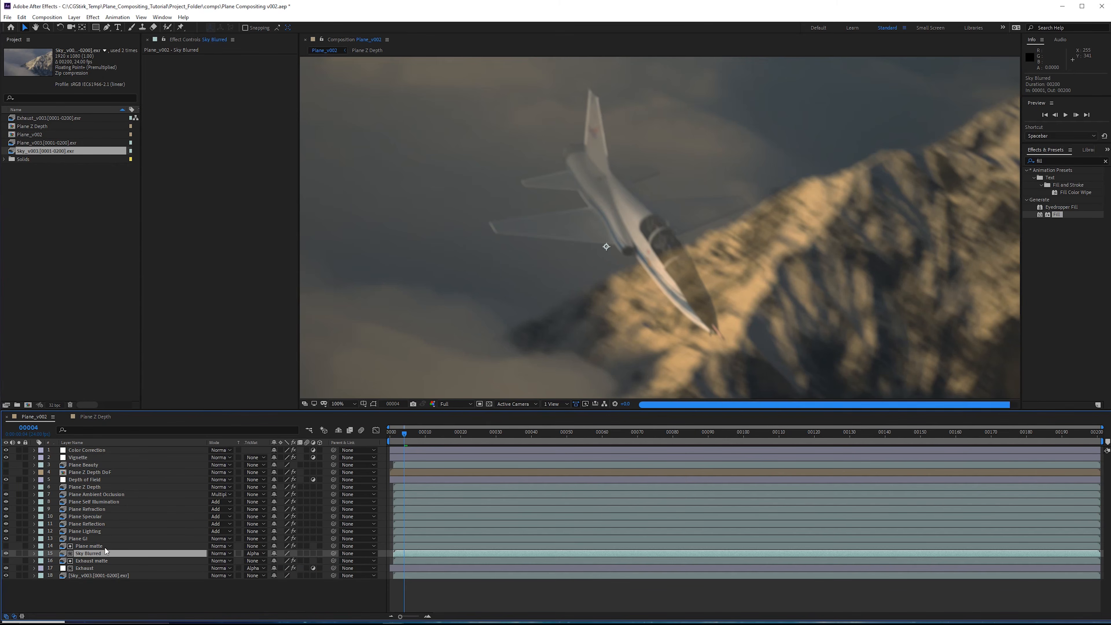
left_click(18, 553)
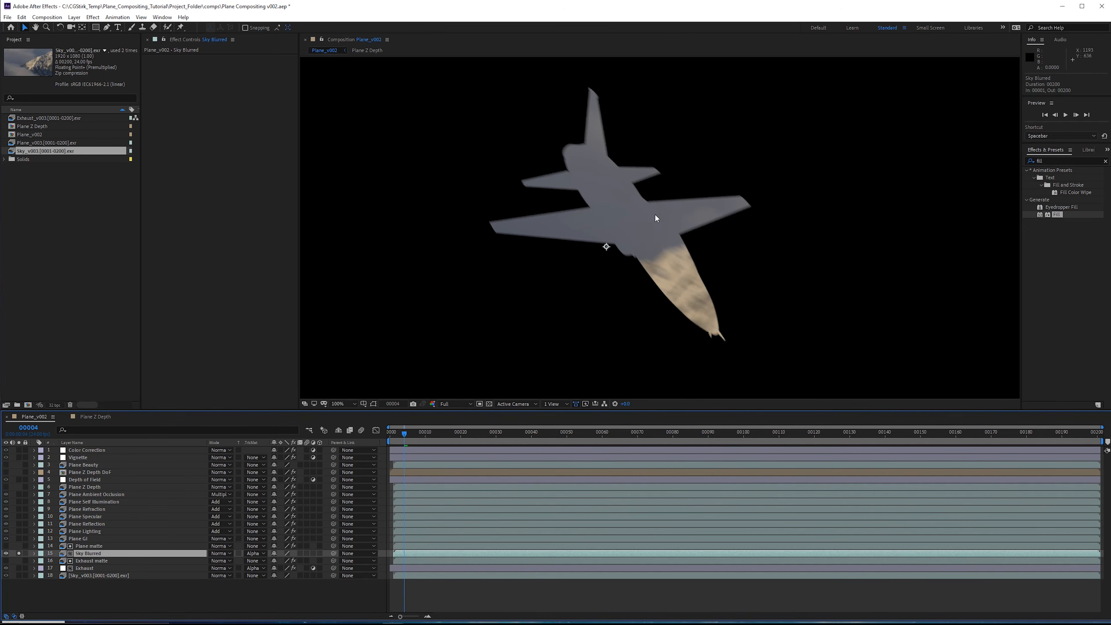
left_click_drag(840, 433, 865, 432)
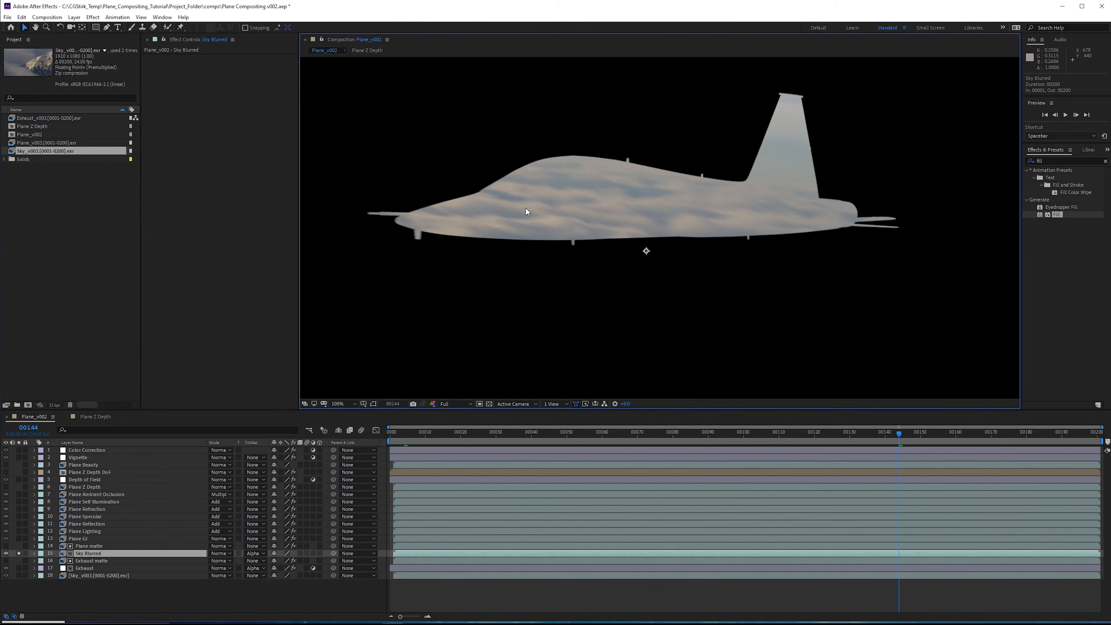
middle_click_drag(527, 208, 582, 227)
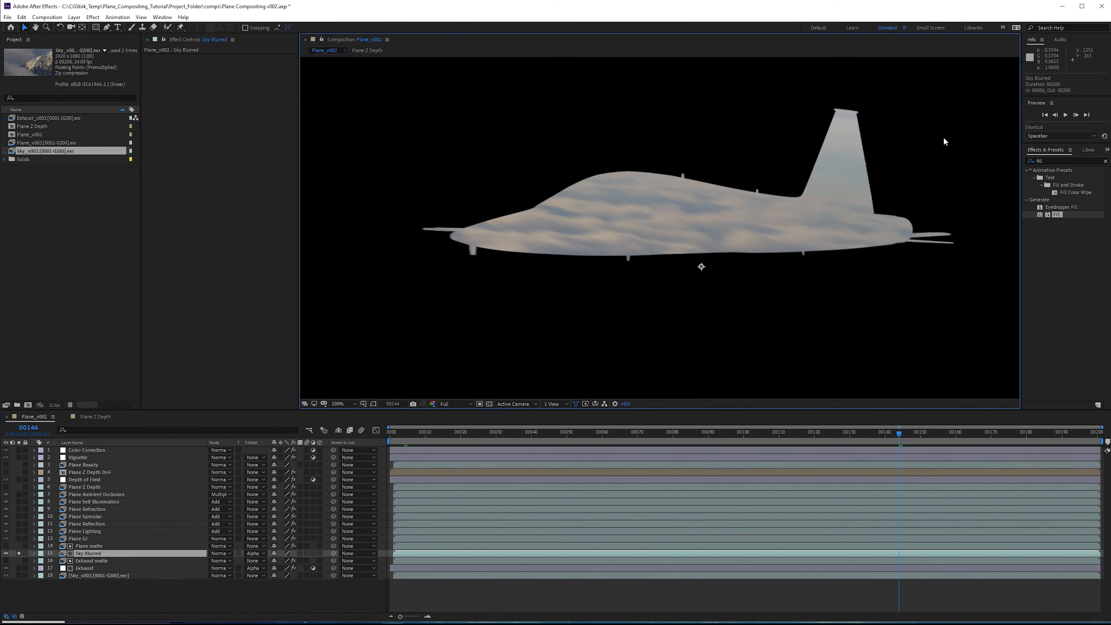
Step: Apply Fast Box Blur to Sky Blurred with a blur radius of 50 and Repeat Edge Pixels enabled
double_click(1060, 161)
type("fast")
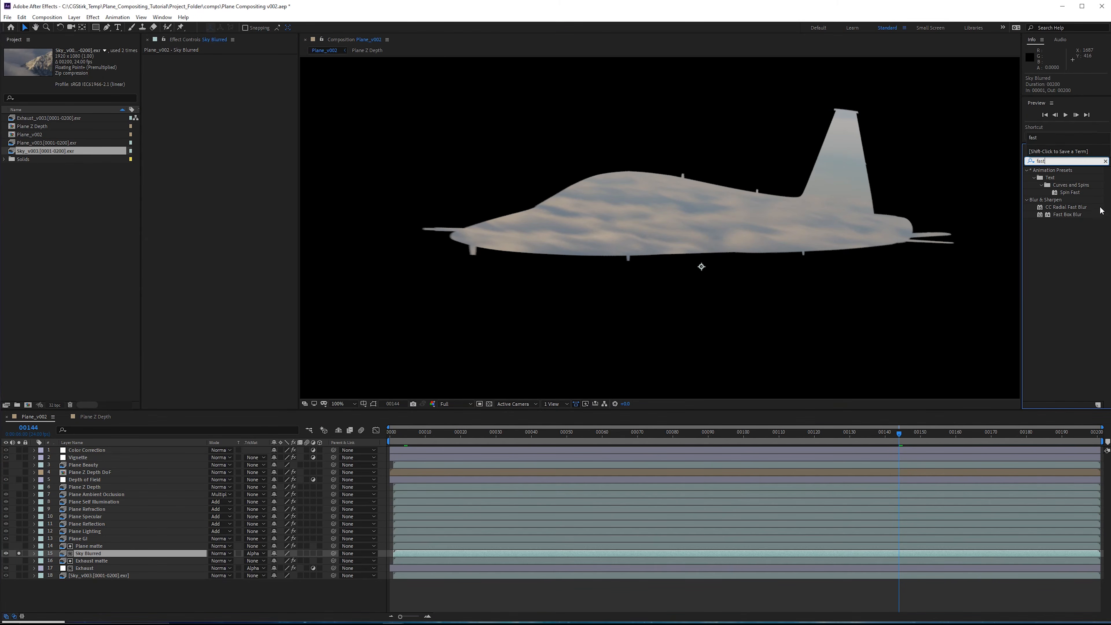
left_click_drag(1068, 214, 226, 67)
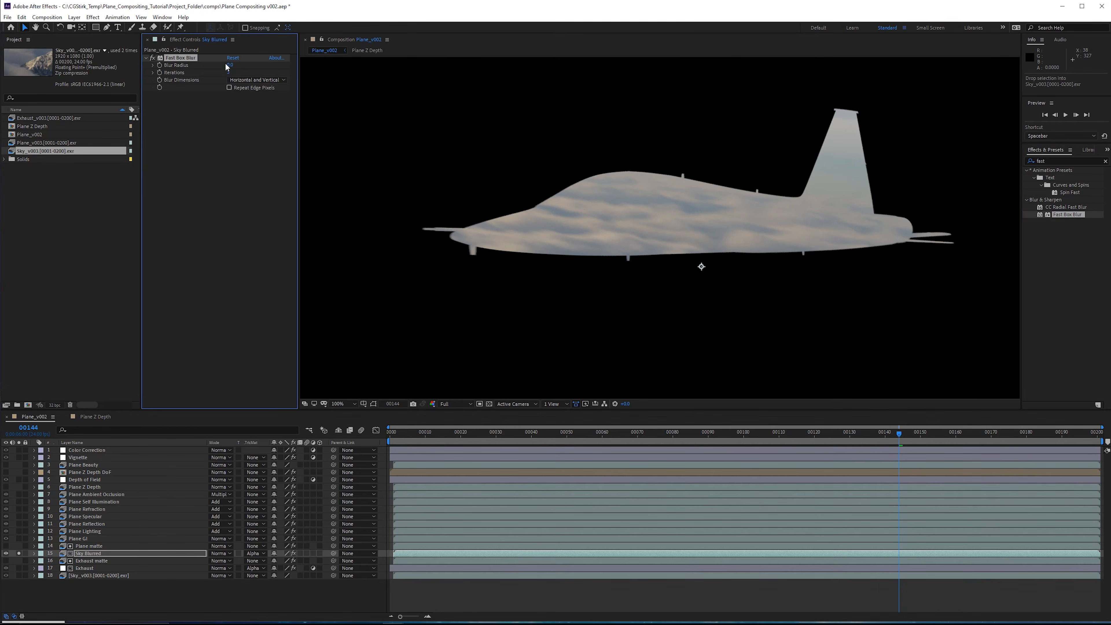
left_click(230, 65)
type("50")
key("Return")
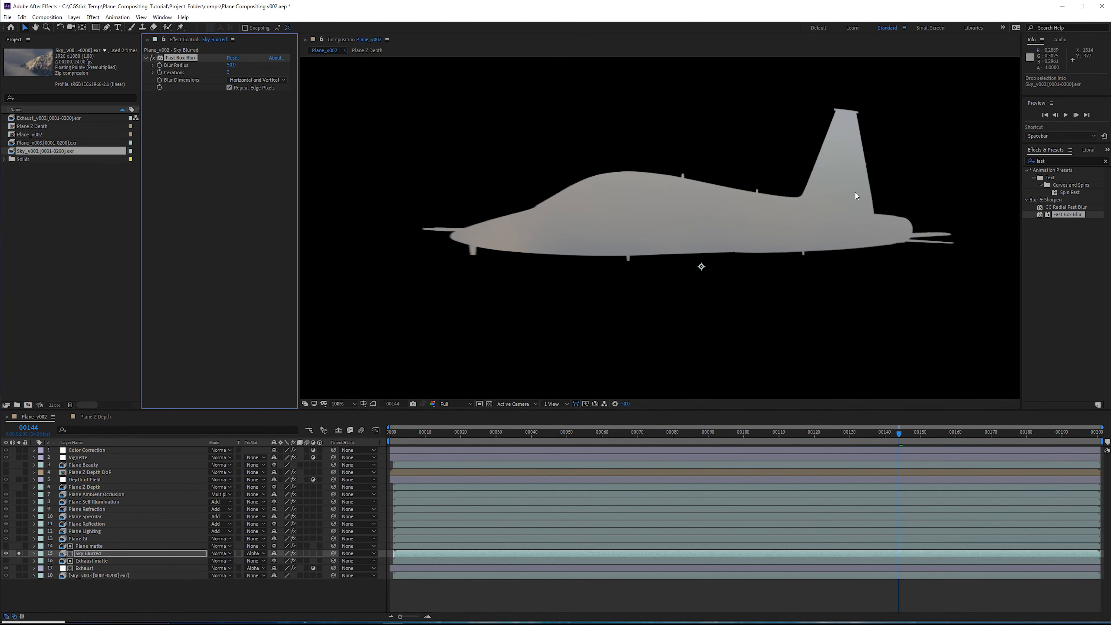
key("comma")
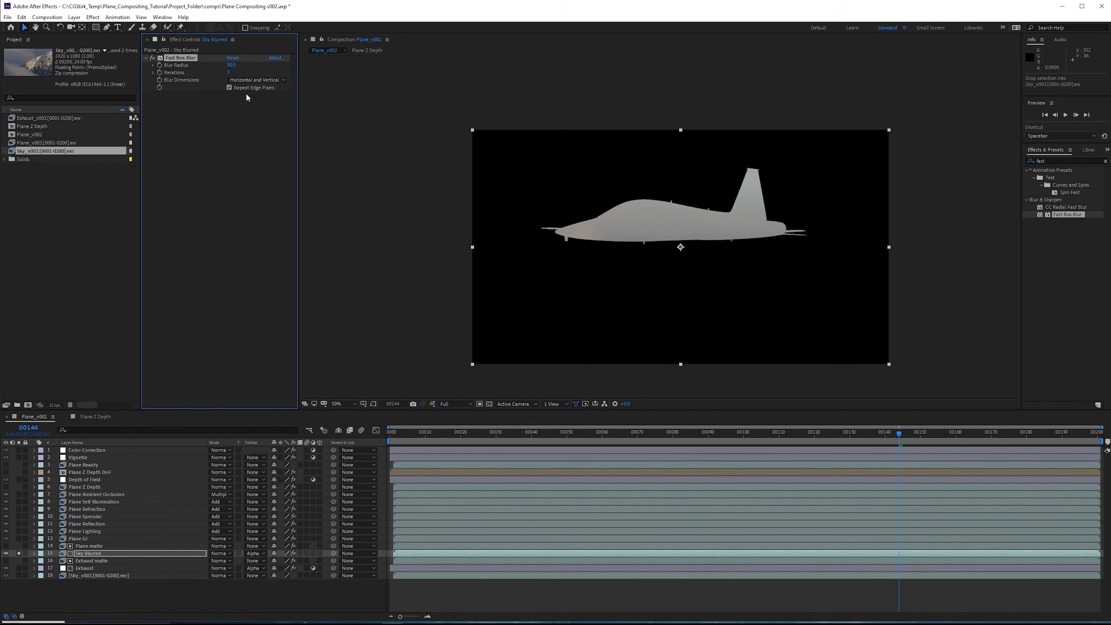
Step: Set Sky Blurred's Fast Box Blur radius to 100 while checking frame 98, and end the layer's solo view
key("period")
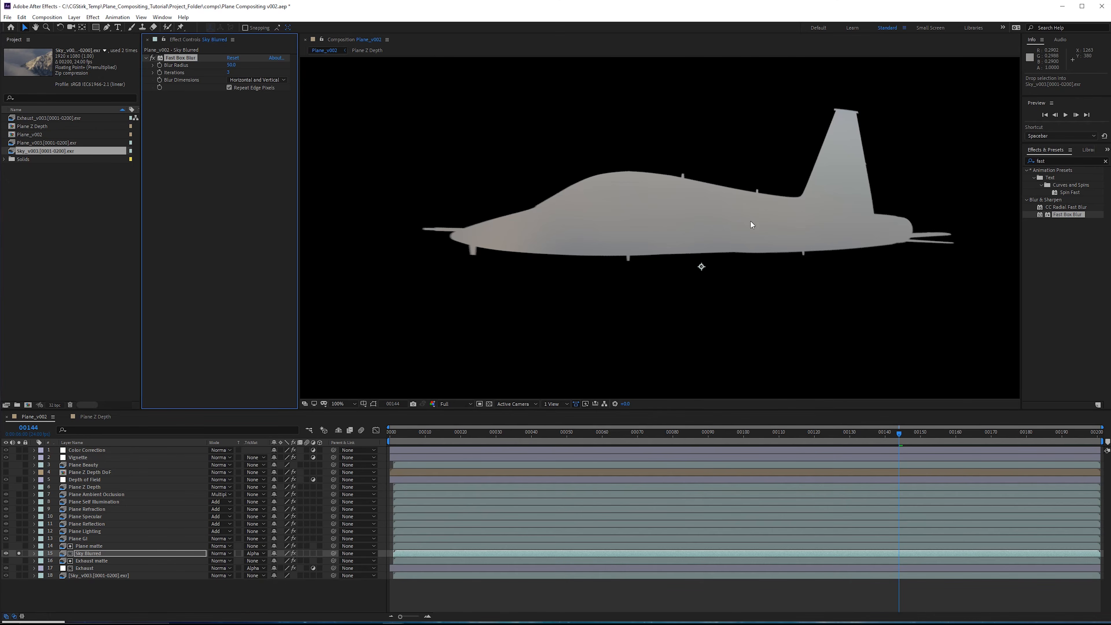
left_click_drag(859, 436, 737, 435)
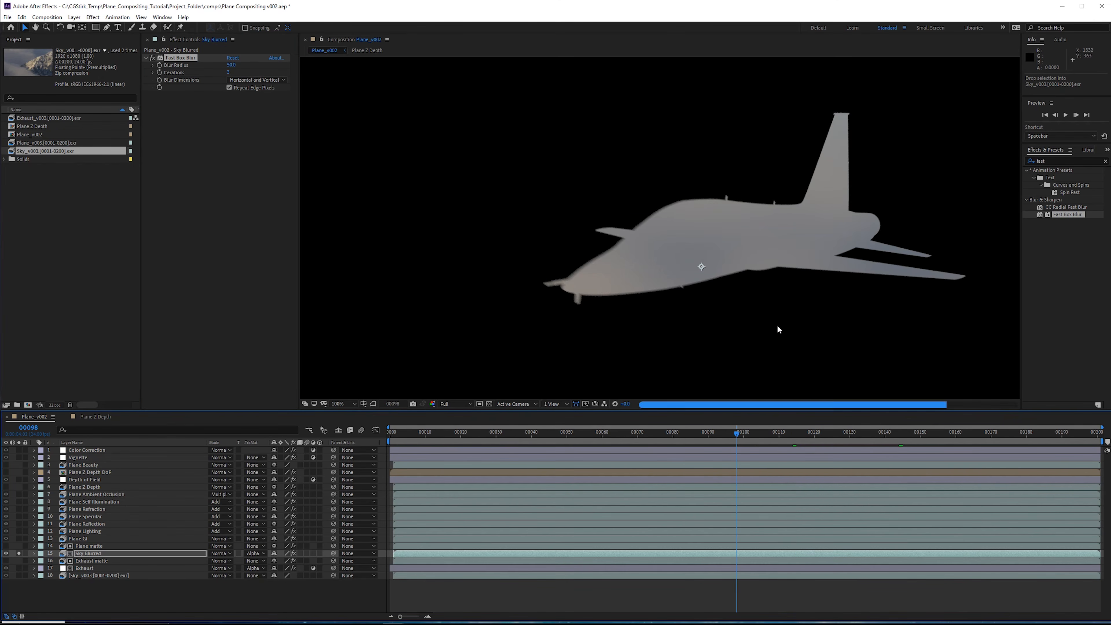
left_click(233, 65)
type("100")
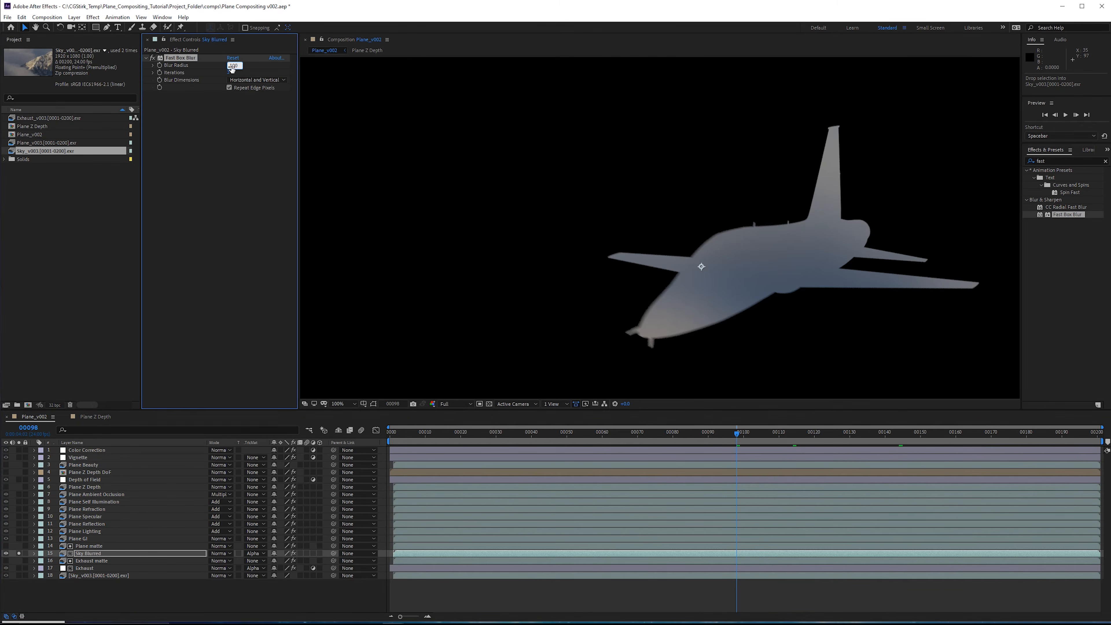
key("Return")
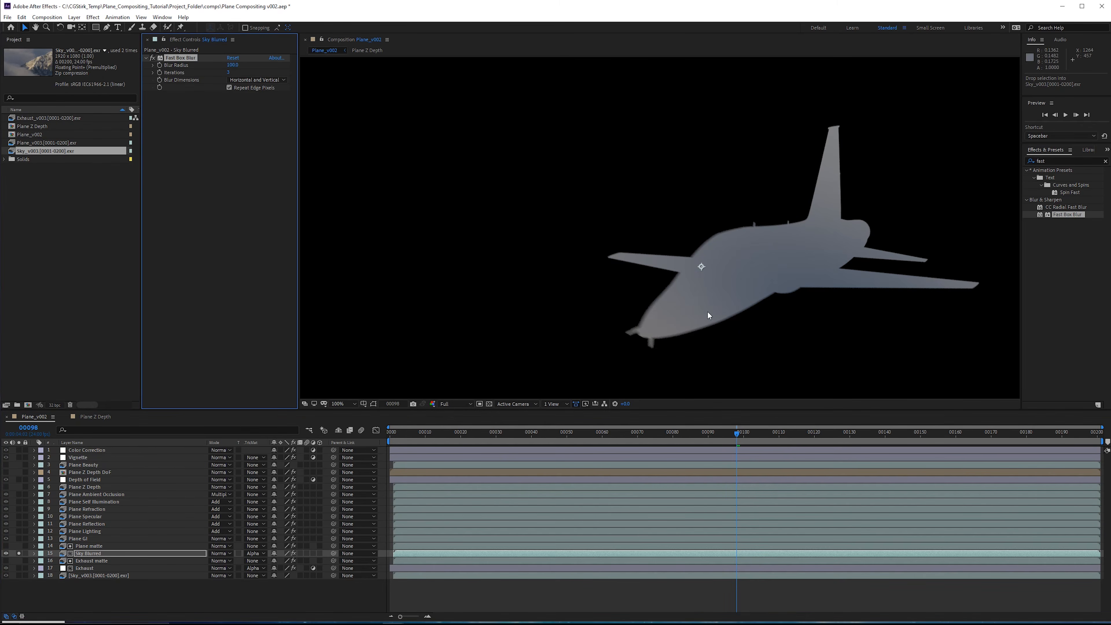
left_click(19, 554)
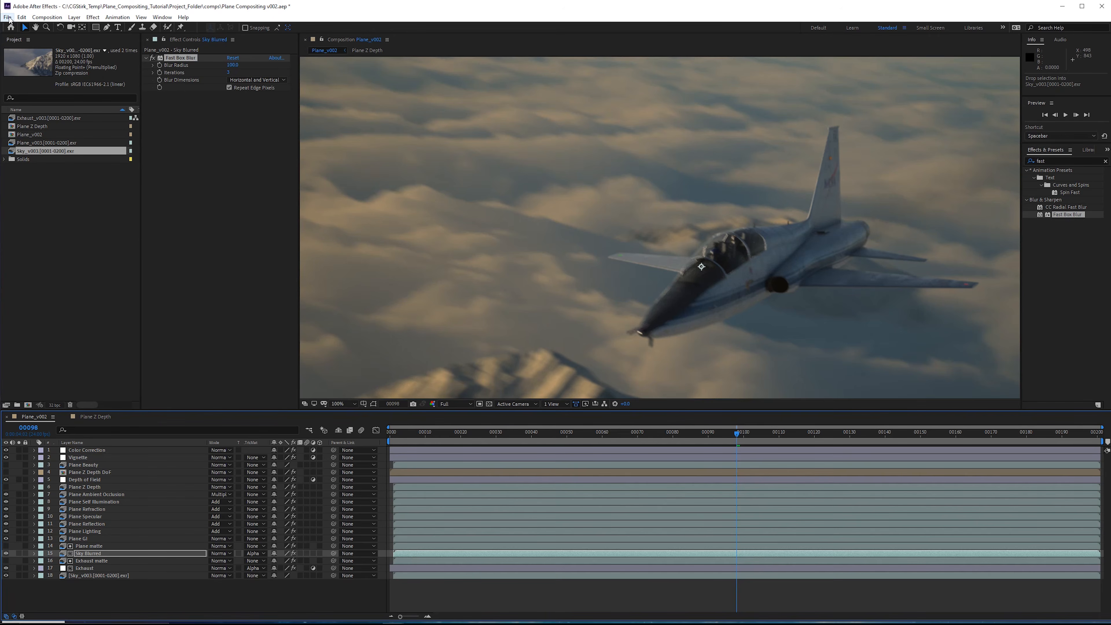
Step: Save the project, and save a new version of it as Plane Compositing v003.aep
key("ctrl+s")
key("ctrl+shift+s")
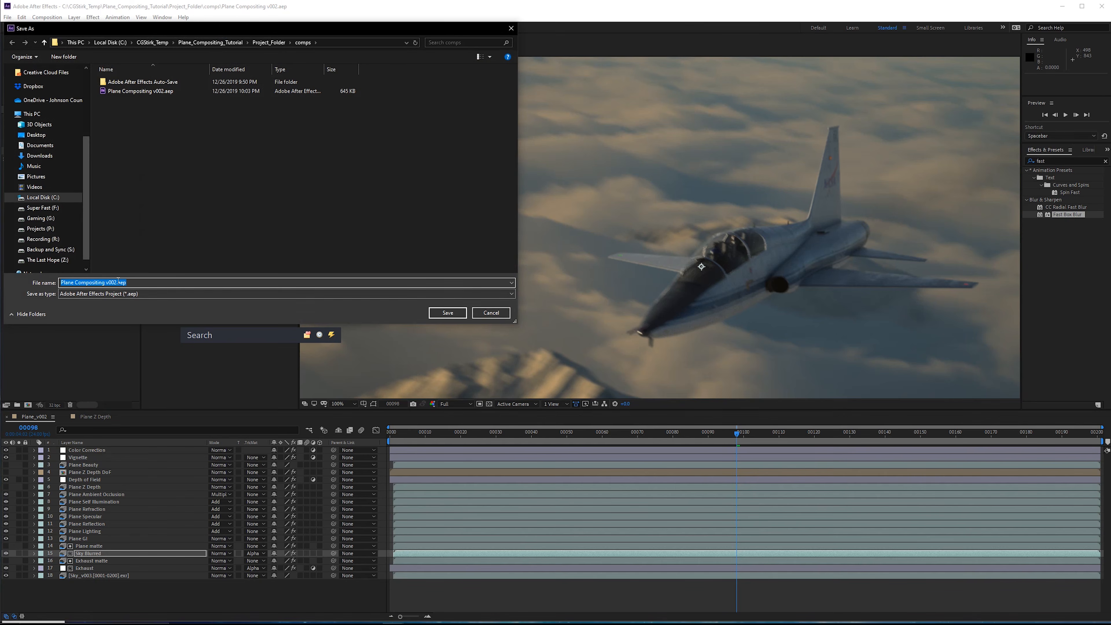
left_click_drag(114, 283, 117, 282)
type("3")
key("Return")
Step: Compare the plane with Plane Z Depth's Curves effect off and on, and inspect the cloud blending at frames 38 and 20
left_click(84, 486)
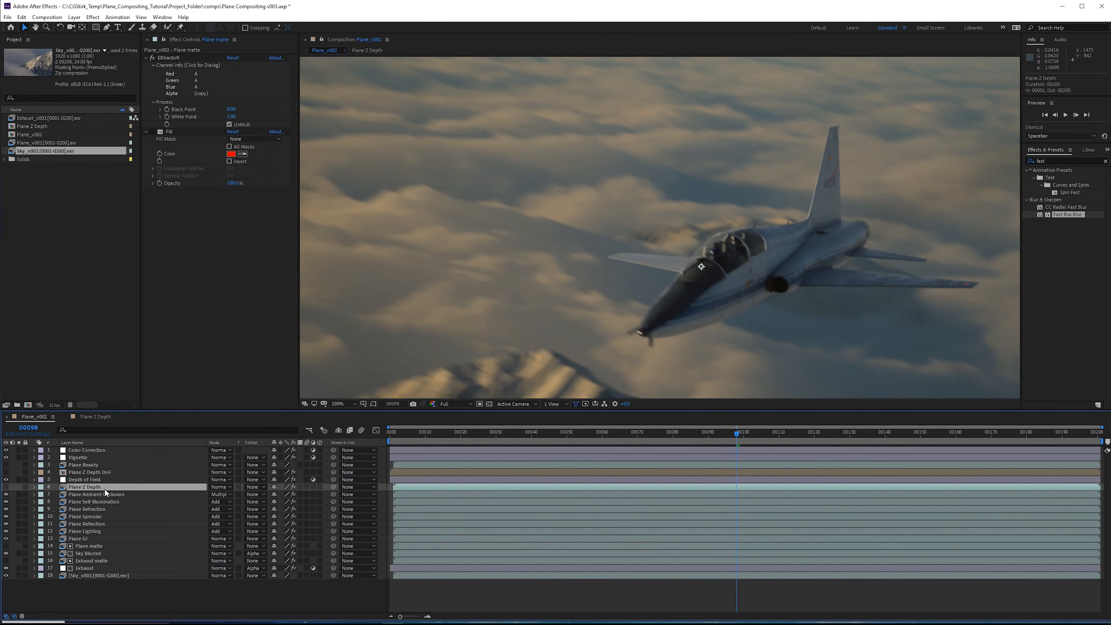
left_click(152, 131)
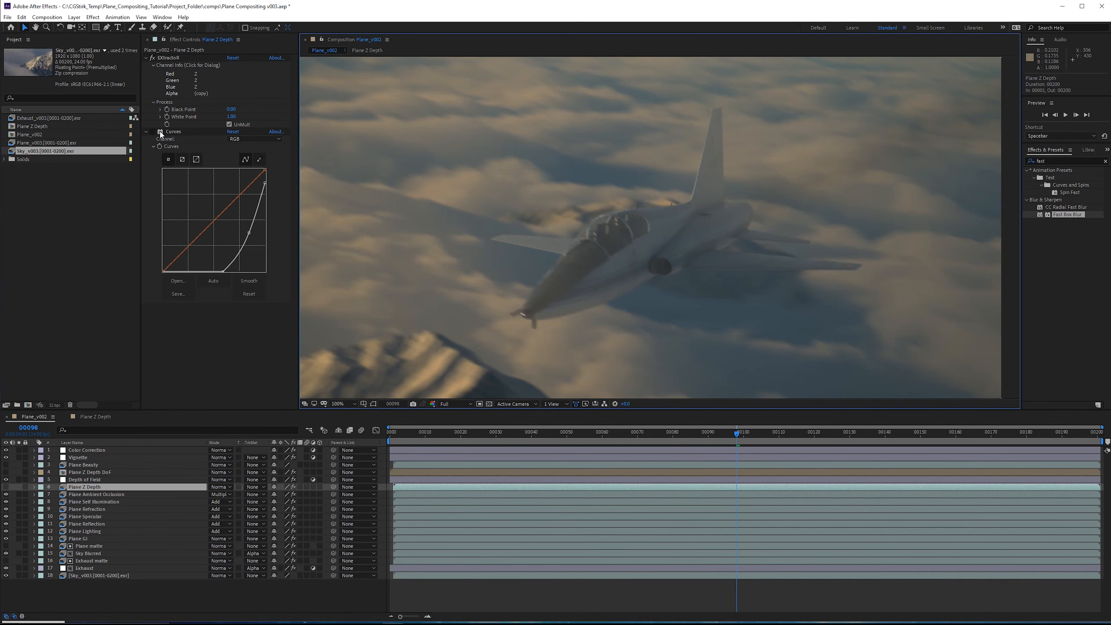
left_click(152, 131)
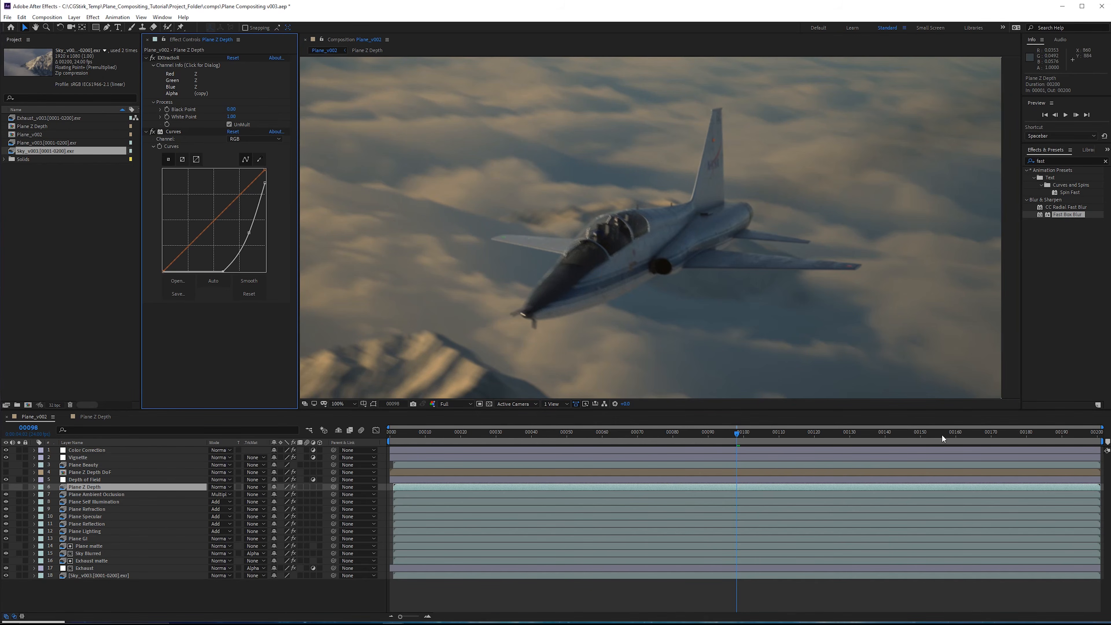
left_click(525, 433)
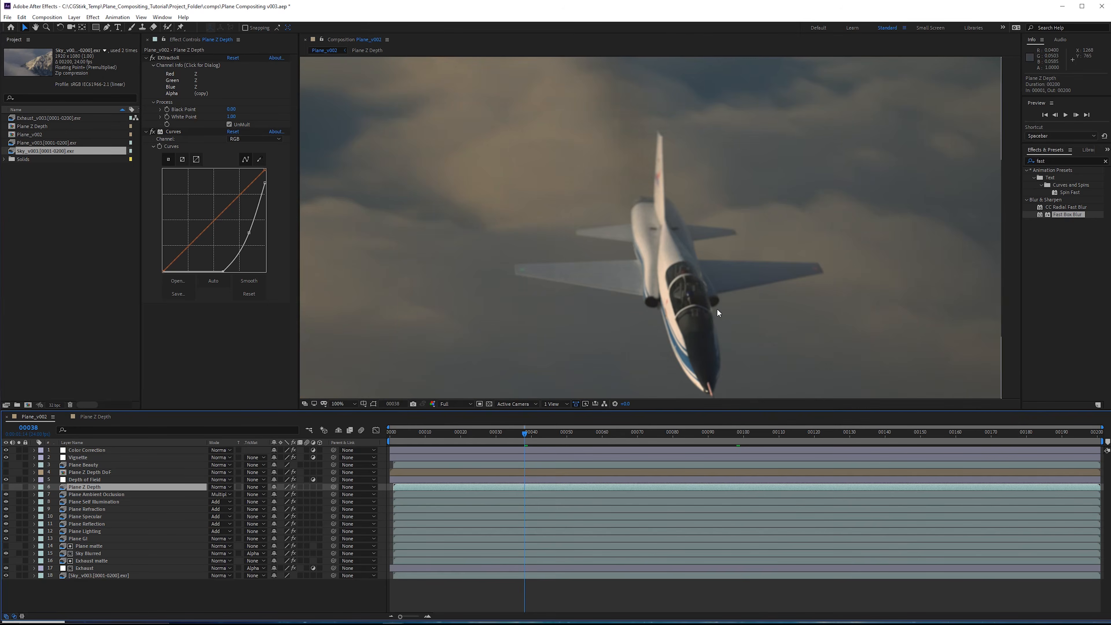
left_click(461, 436)
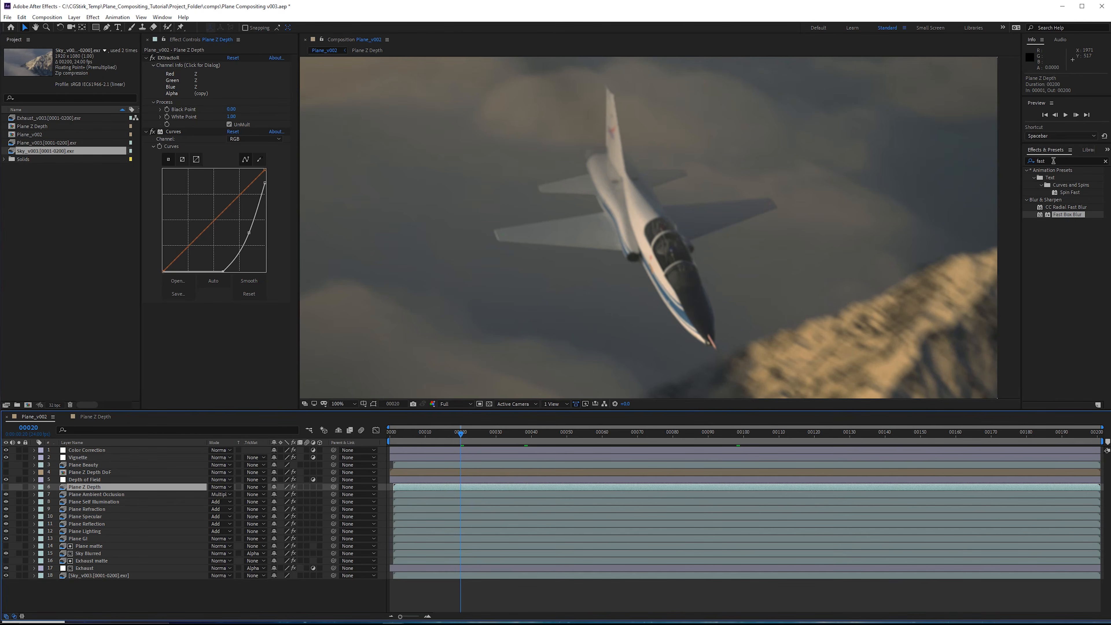
Step: Add a second Curves effect below the existing one on the Plane Z Depth layer
key("ctrl+5")
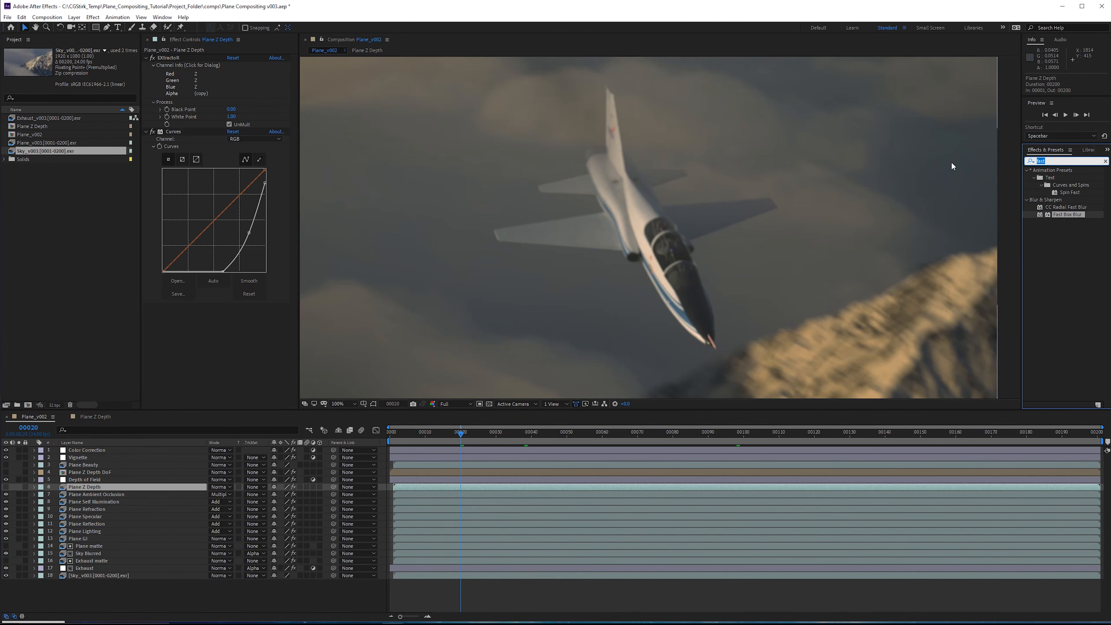
type("curves")
left_click_drag(1061, 200, 262, 350)
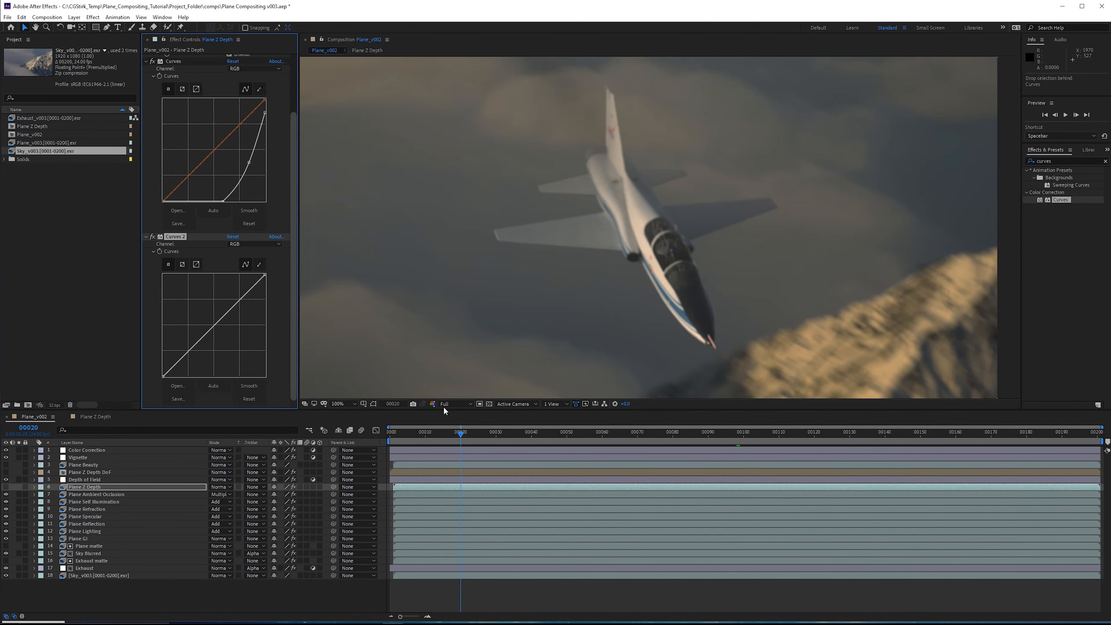
Step: Make Plane Z Depth visible, solo it at frame 80 and display it over the transparency grid
left_click(5, 487)
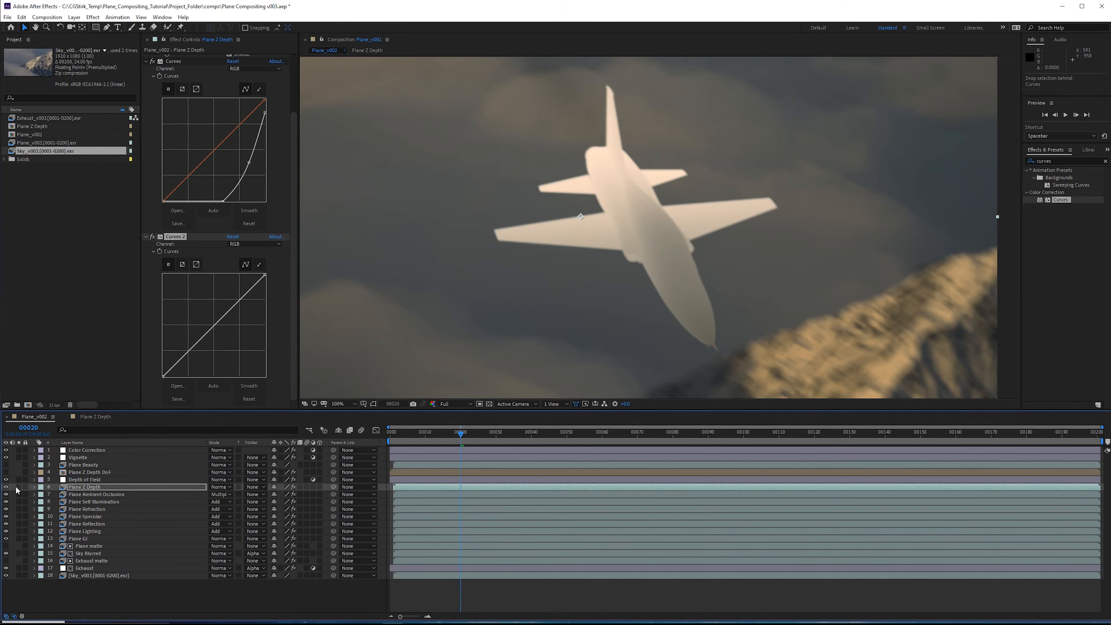
left_click(18, 487)
left_click(673, 433)
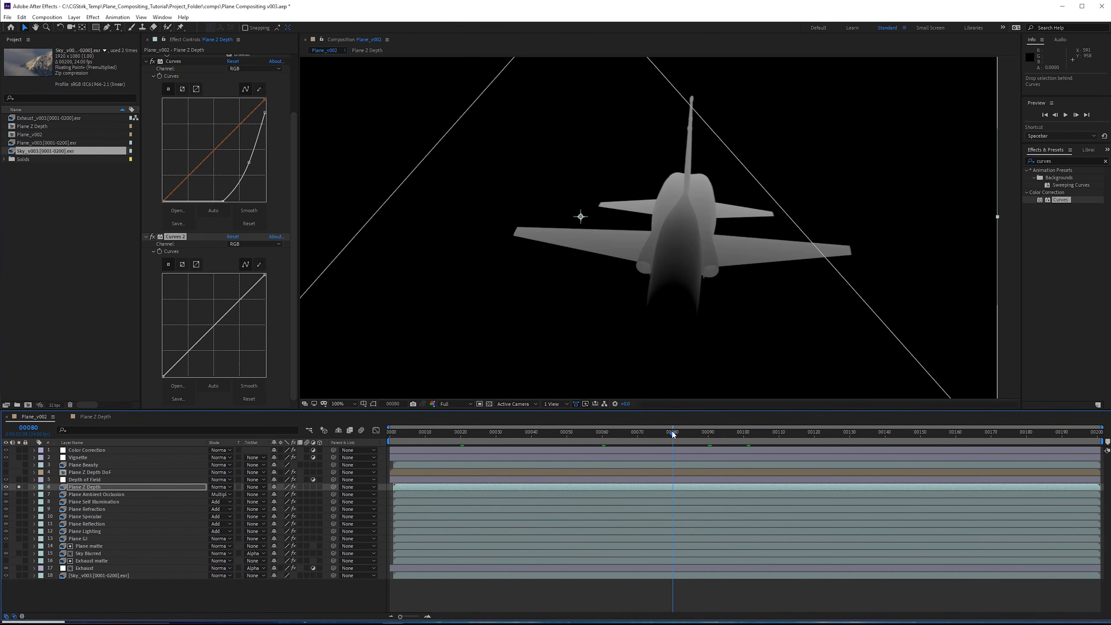
left_click(489, 404)
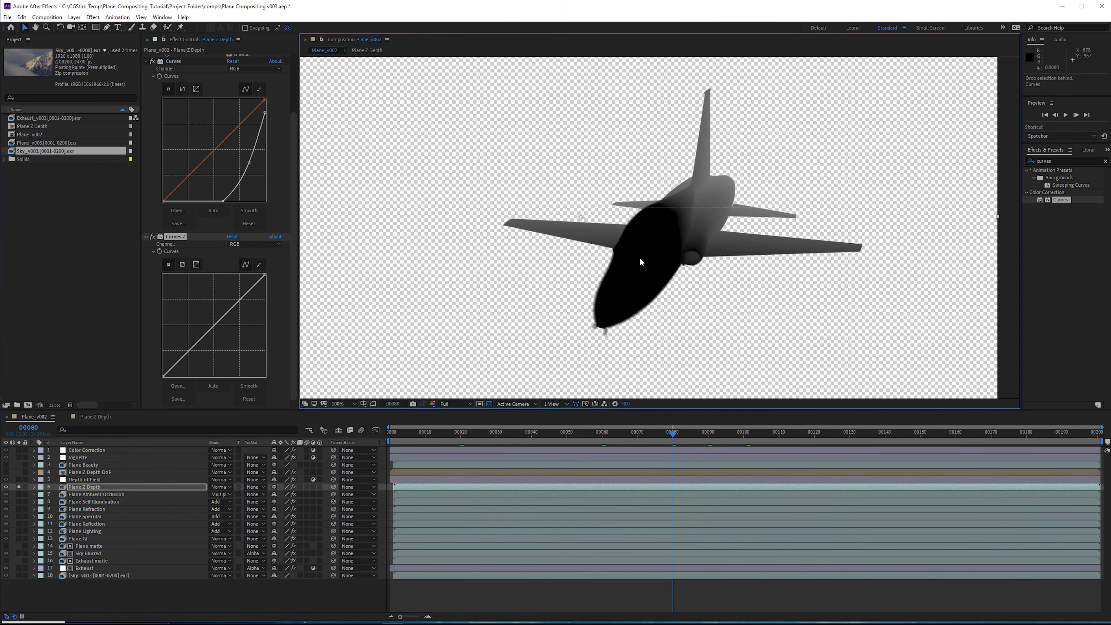
Step: Keyframe the unmodified second Curves at frame 80, and at frame 3 bend its curve downward to darken the depth pass
left_click(160, 252)
left_click_drag(627, 429, 400, 433)
left_click_drag(162, 376, 193, 383)
left_click_drag(229, 329, 244, 329)
left_click_drag(192, 378, 202, 378)
left_click_drag(265, 275, 284, 317)
left_click_drag(244, 329, 246, 345)
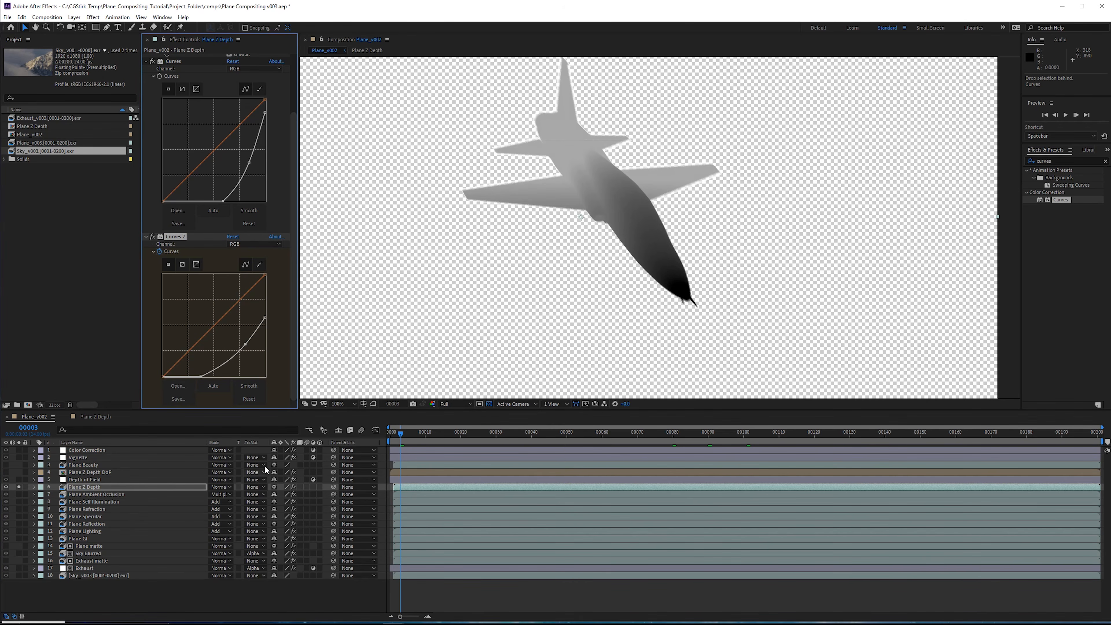
Step: Reveal Plane Z Depth's Curves keyframes, ease the one at frame 80, and scrub through the animated depth change
key("u")
left_click(419, 434)
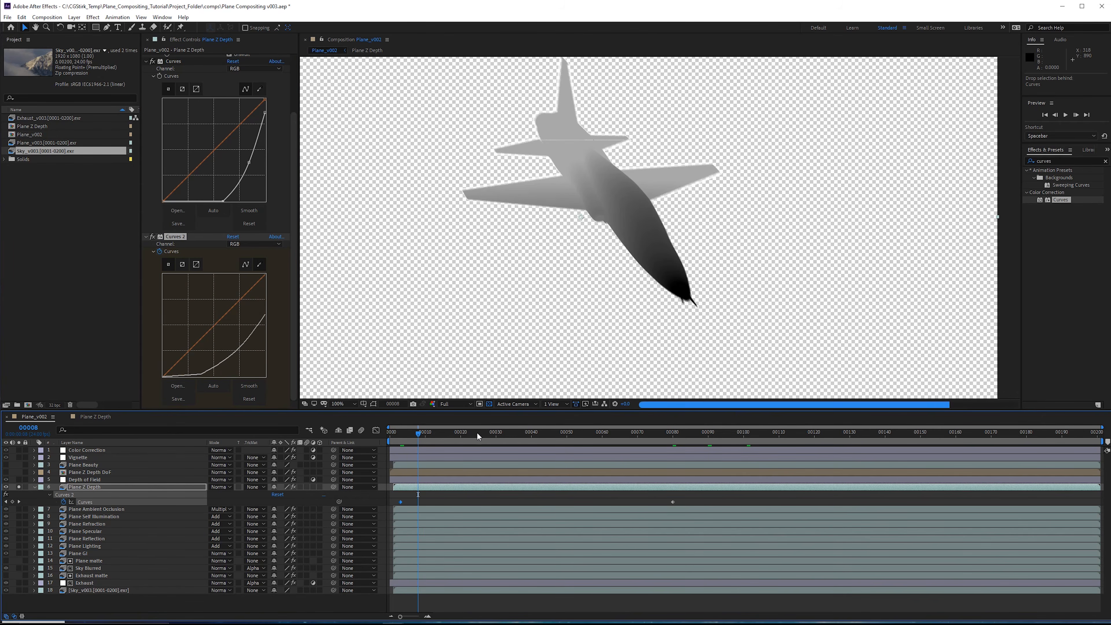
left_click(672, 502)
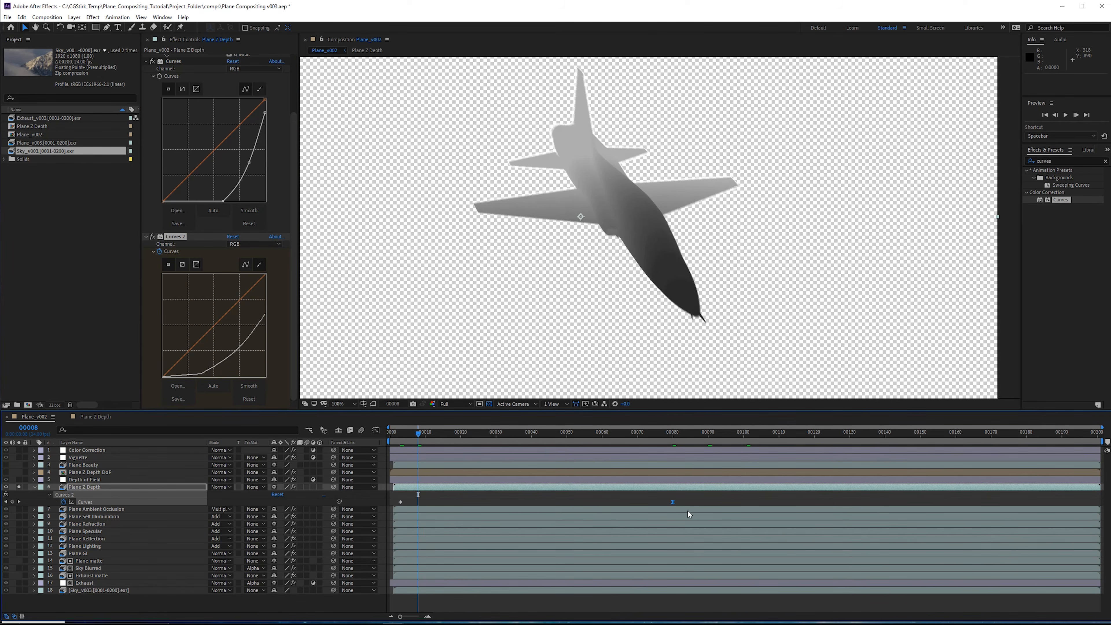
left_click_drag(416, 434, 588, 435)
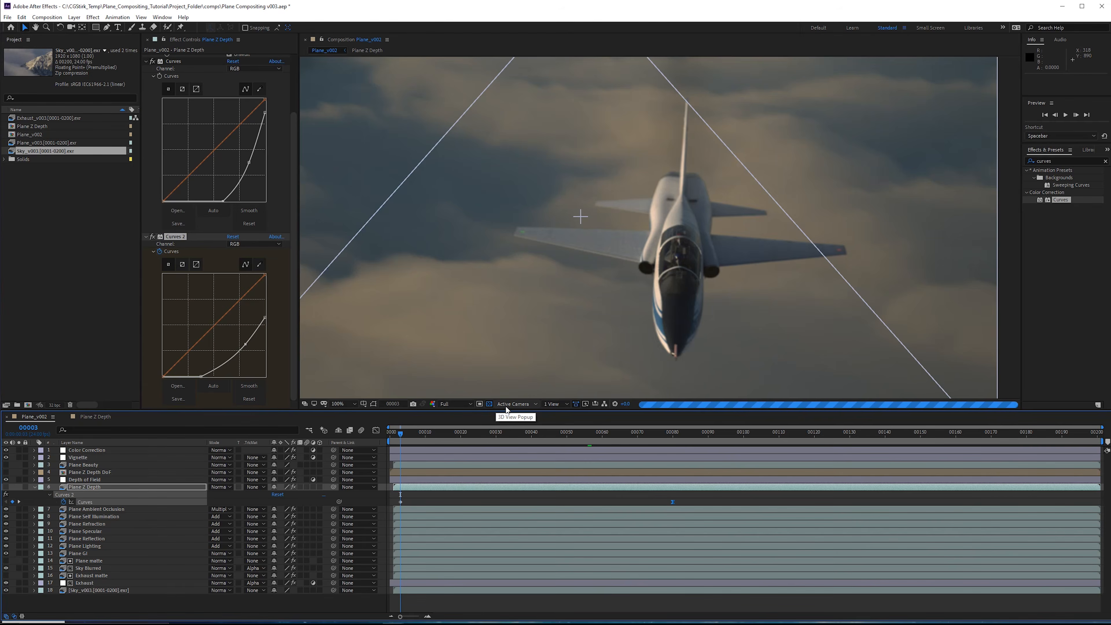
Step: Review the full composite with the animated depth at frames 3, 35 and 80
middle_click_drag(461, 137, 488, 163)
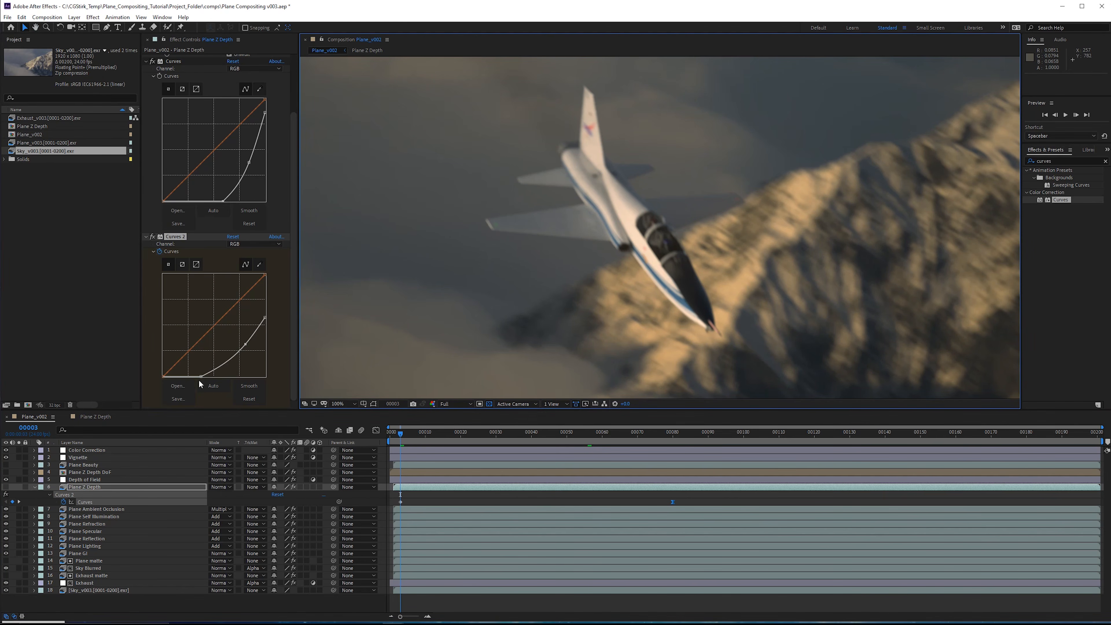
left_click(515, 435)
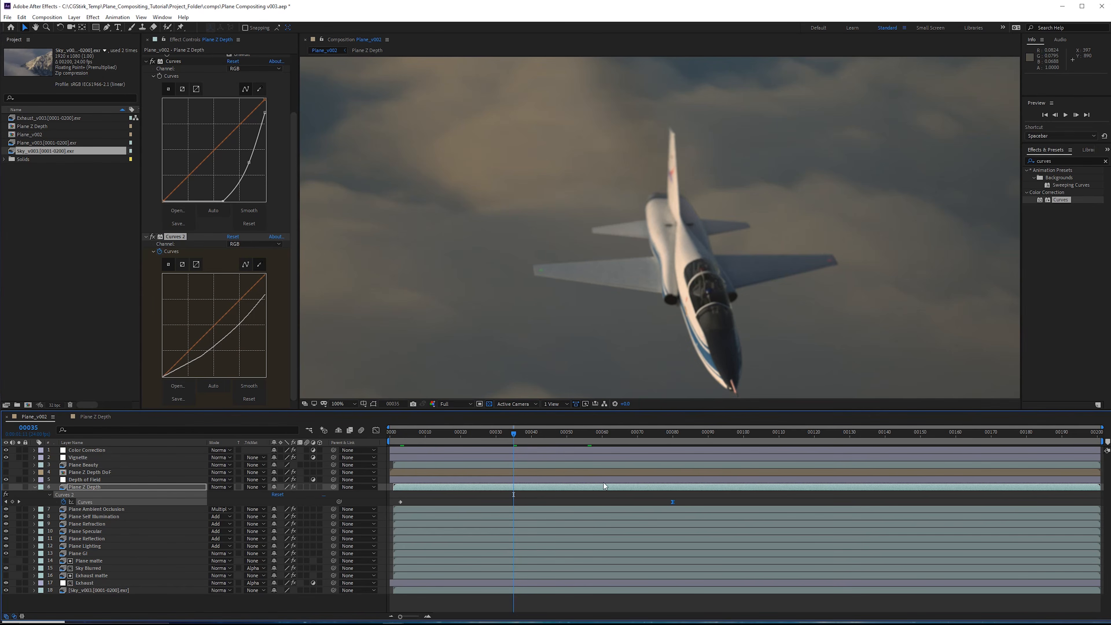
left_click(673, 437)
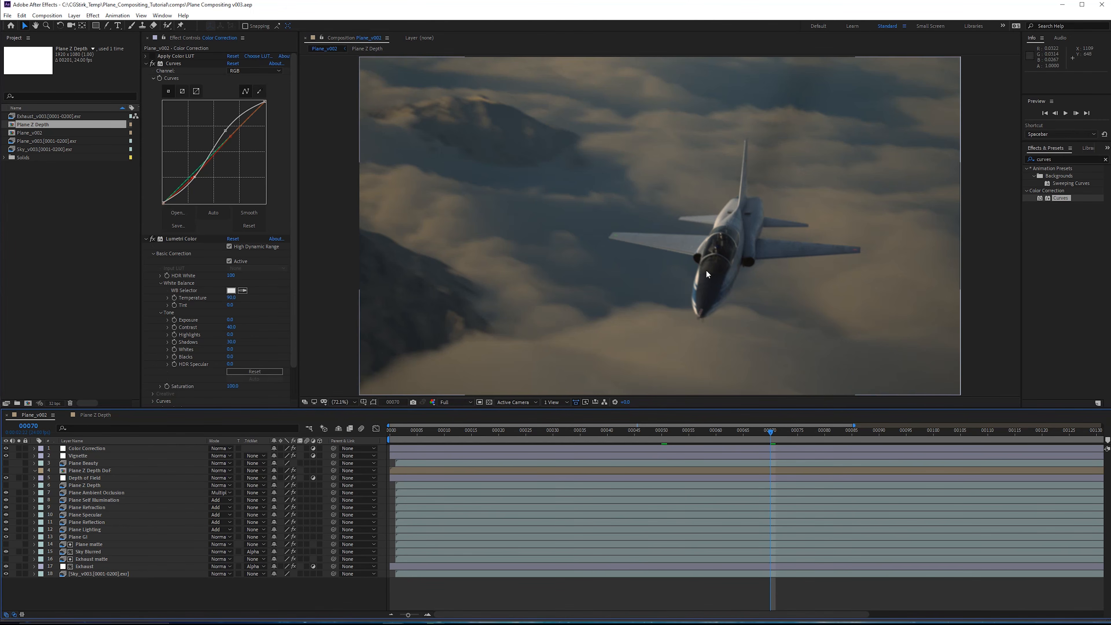
Step: Solo the Plane Self Illumination layer at frame 70 and apply a Glow effect after its Set Matte
scroll(856, 254, "up", 1)
middle_click_drag(858, 256, 771, 241)
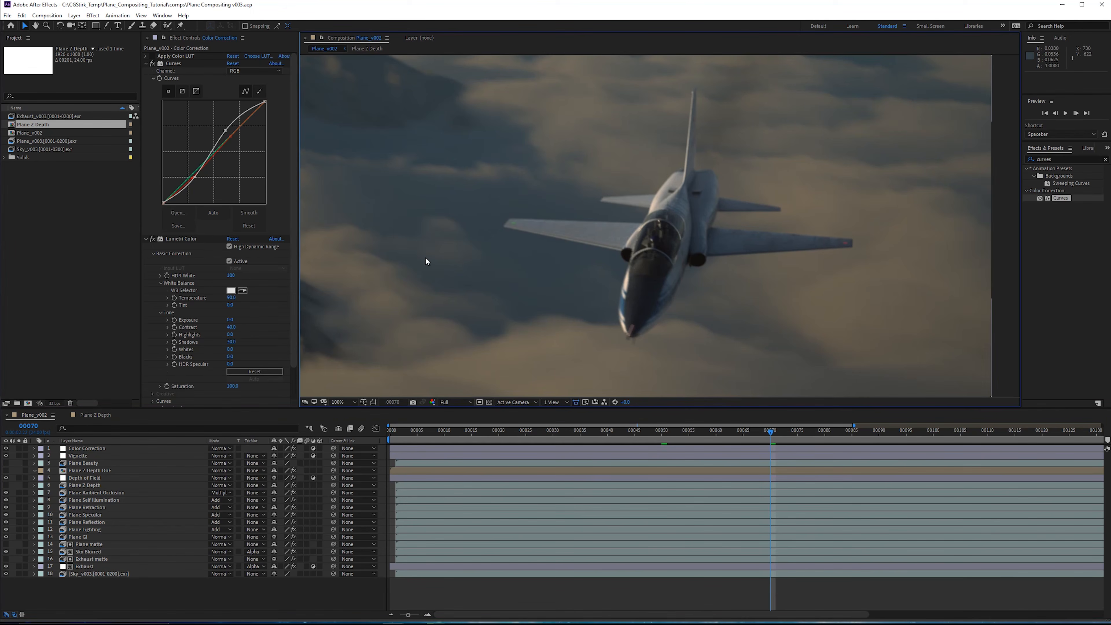
left_click(94, 501)
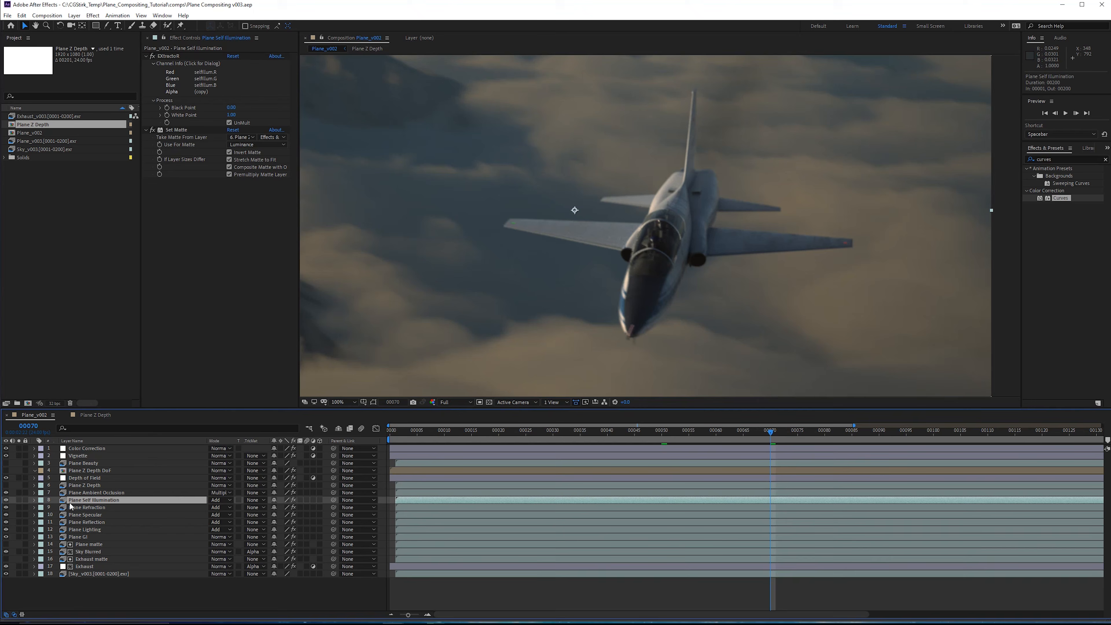
left_click(18, 500)
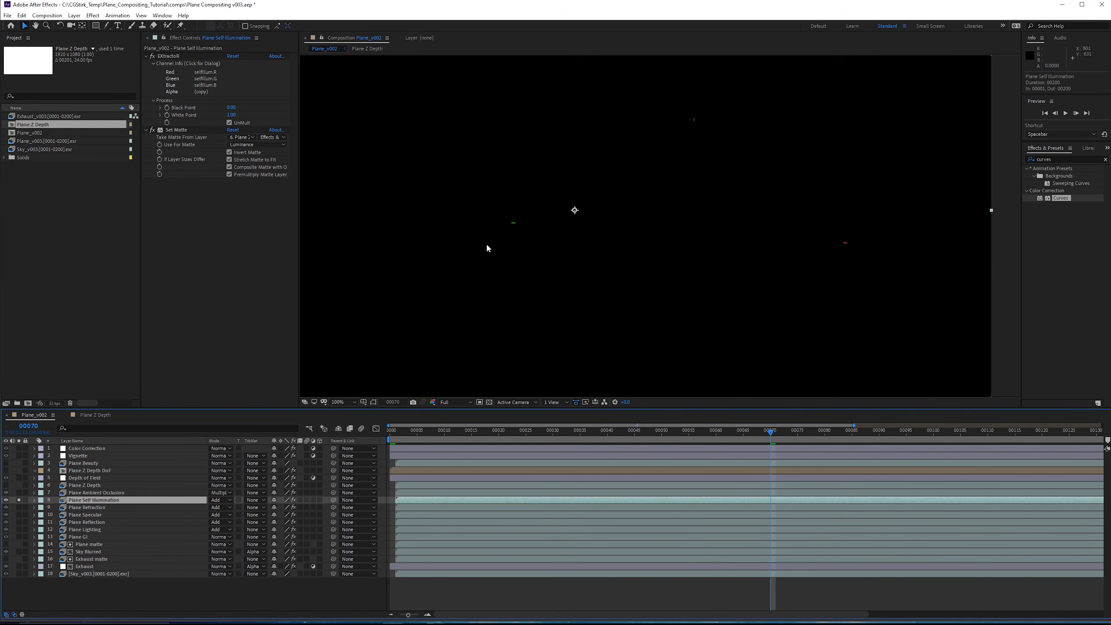
left_click(1039, 159)
double_click(1039, 160)
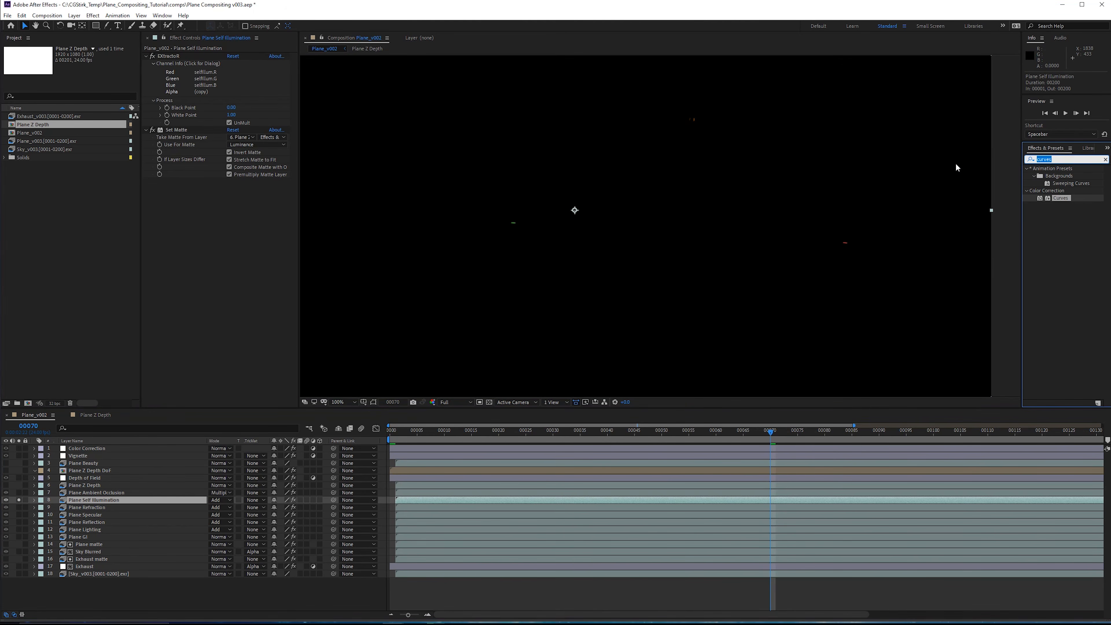
type("glow")
left_click_drag(1059, 228, 242, 208)
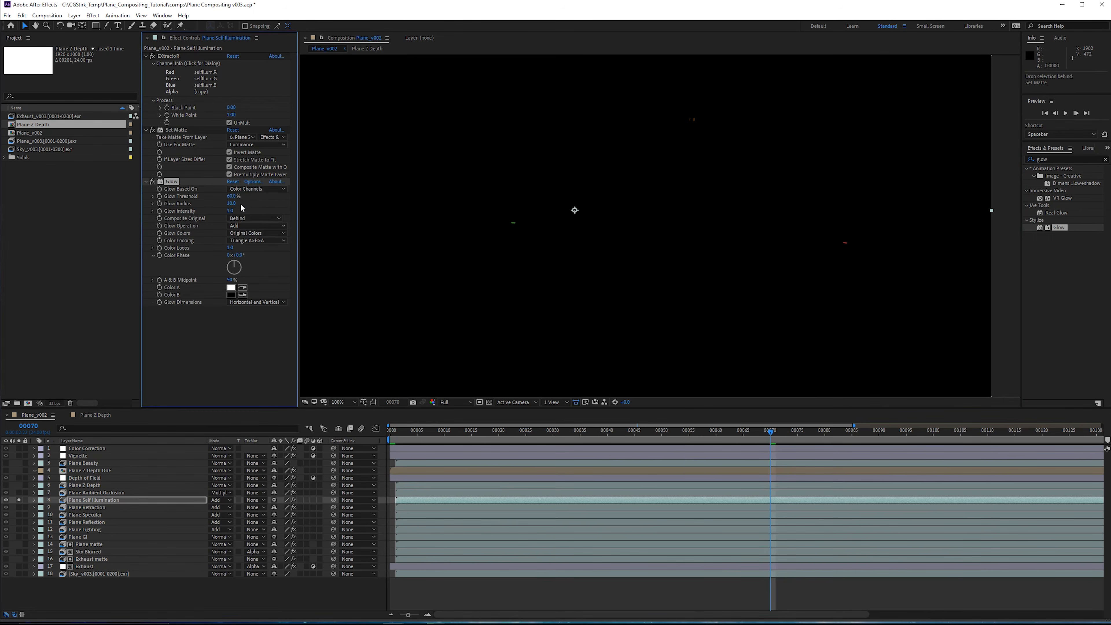
Step: Set the Glow threshold to 30% and the Plane Self Illumination layer's opacity to 75%
left_click(232, 197)
type("30")
key("Return")
left_click(171, 500)
key("t")
left_click(276, 507)
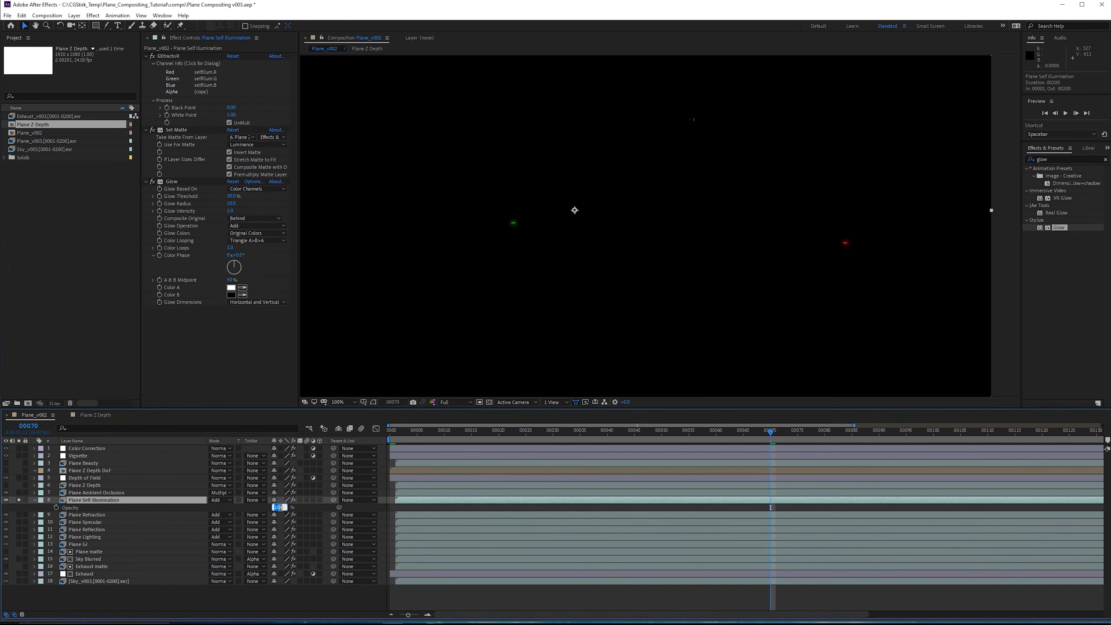
key("Return")
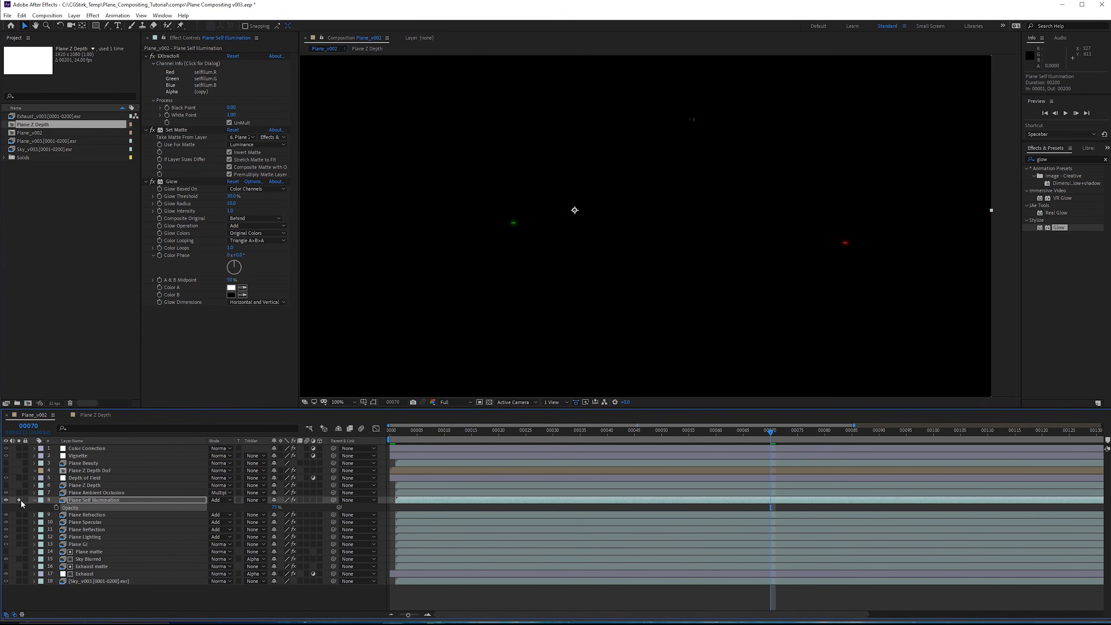
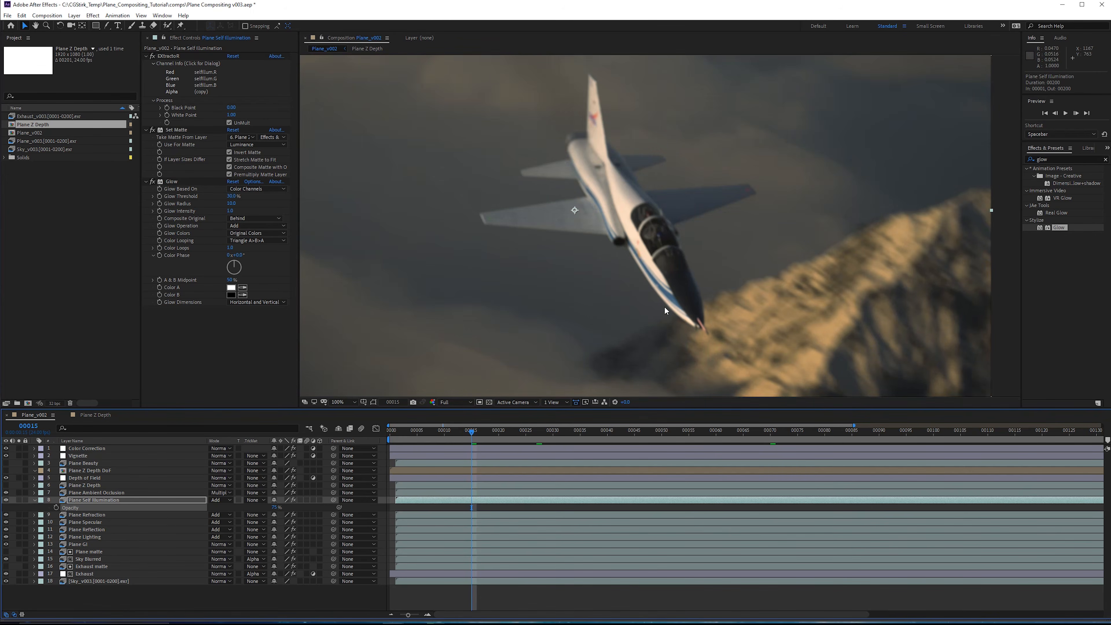
Step: Open the Plane Z Depth precomp from the Plane Z Depth DoF layer and examine the animated gray solid at frame 0
scroll(621, 258, "up", 2)
scroll(604, 229, "down", 2)
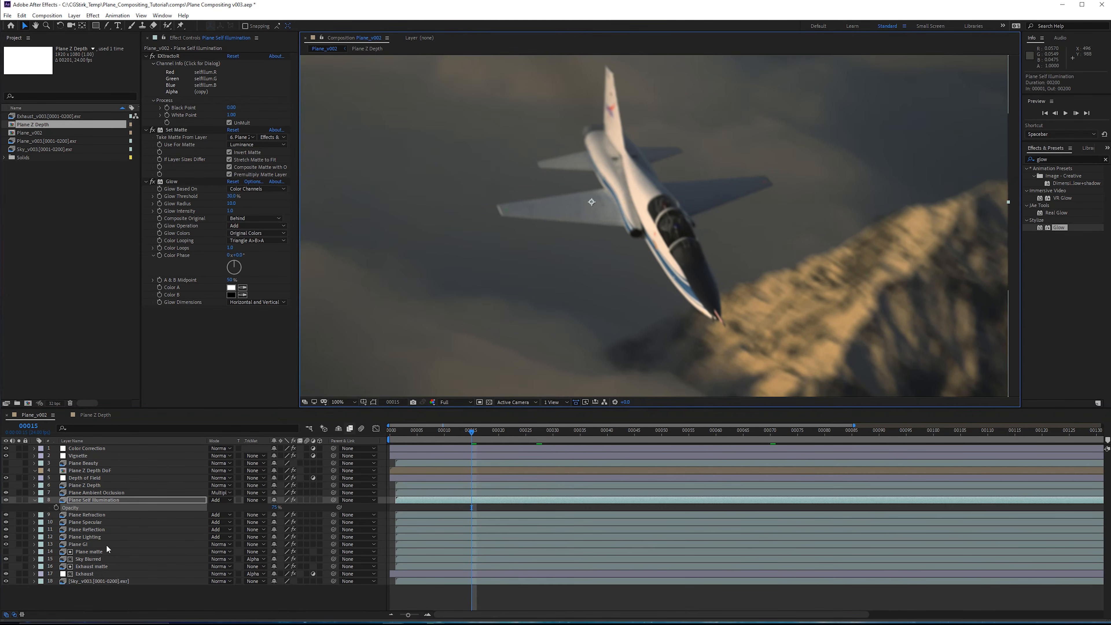
left_click(99, 470)
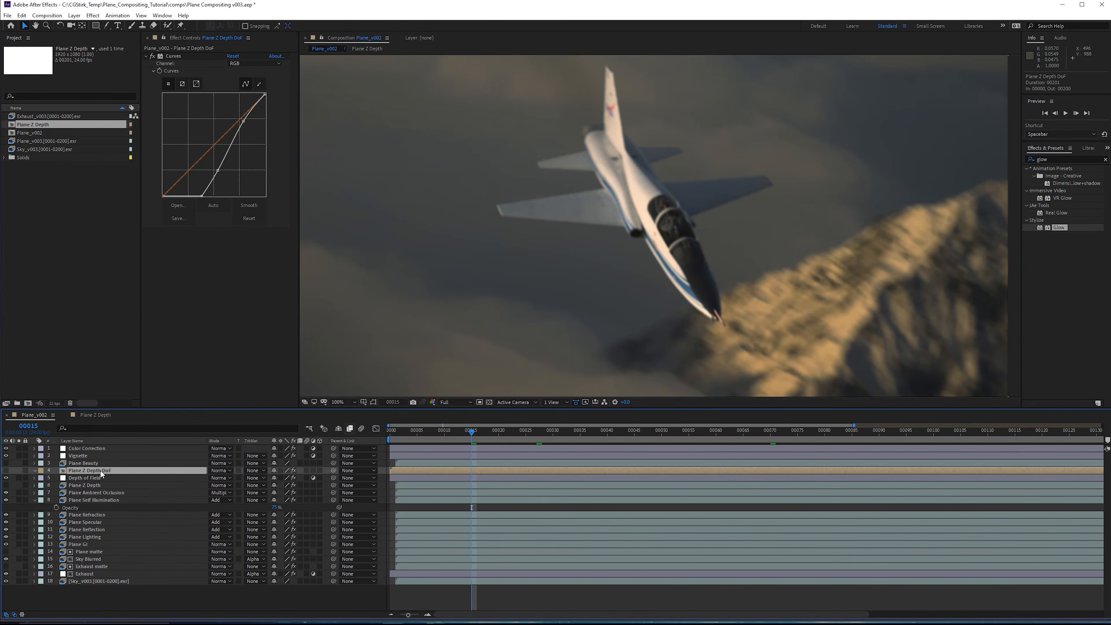
double_click(104, 471)
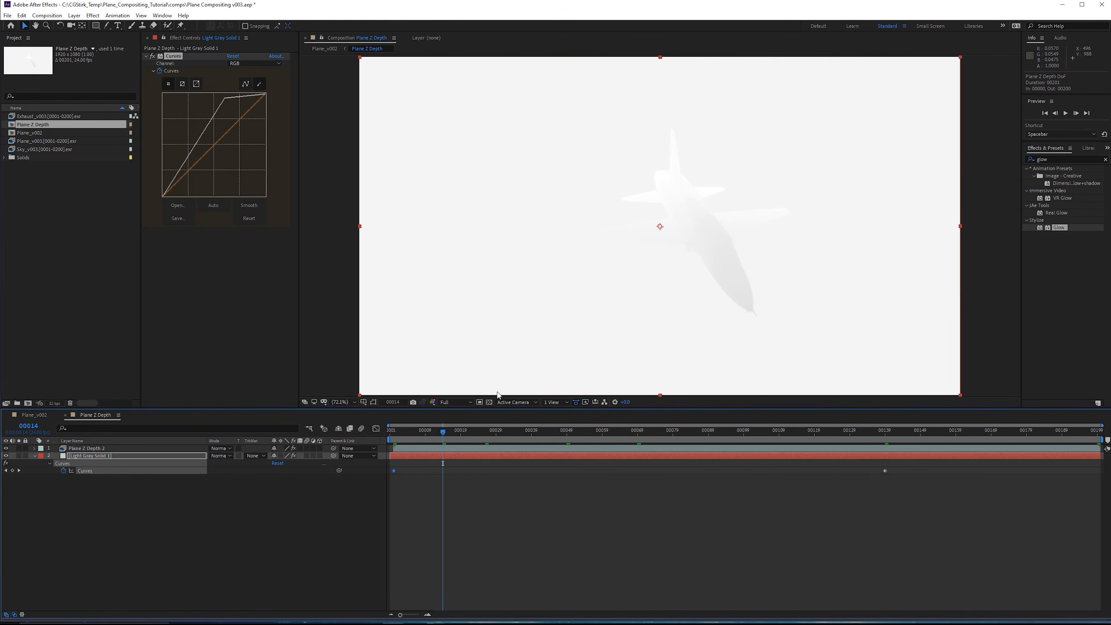
left_click(477, 432)
left_click_drag(477, 435, 393, 433)
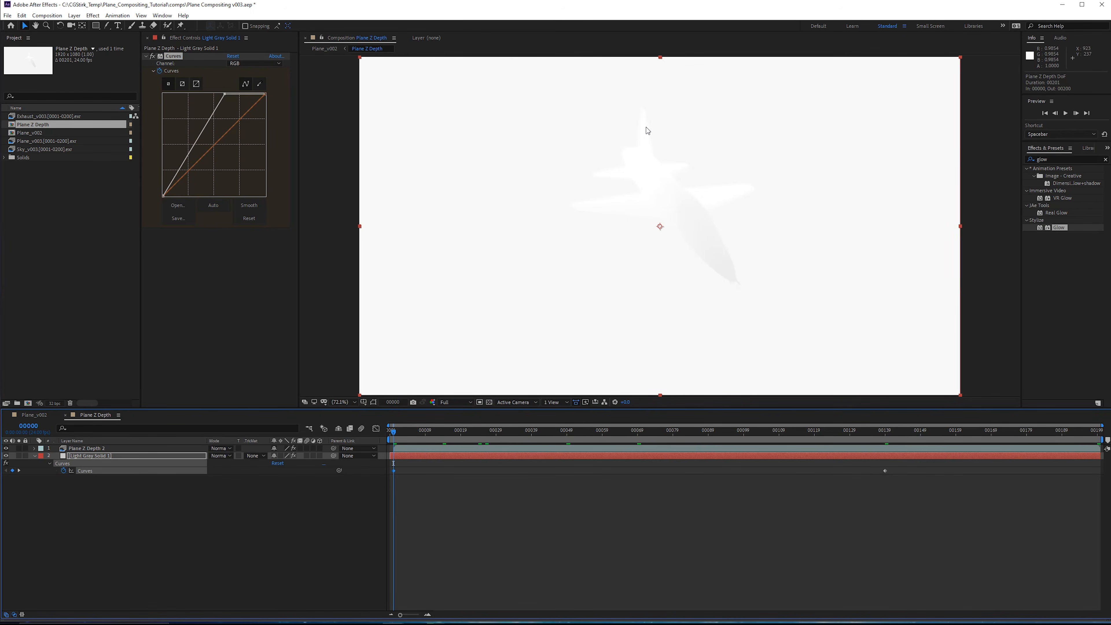
Step: Move the gray solid's Curves white point inward at frames 0 and 139, and return to the Plane_v002 composition
left_click_drag(225, 94, 217, 94)
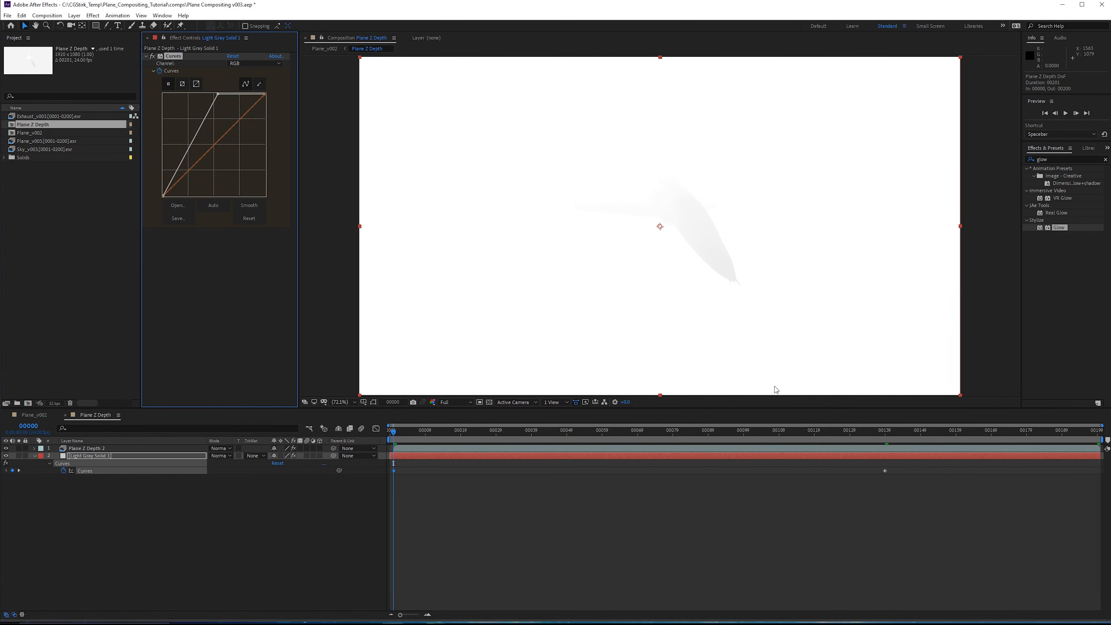
left_click(886, 439)
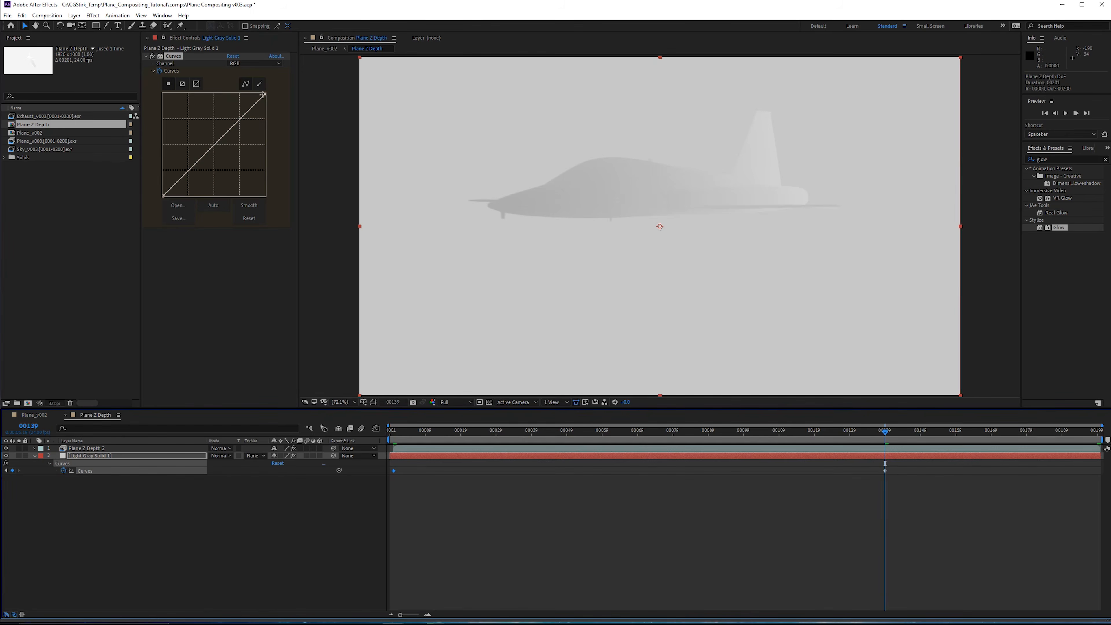
left_click_drag(263, 95, 248, 92)
key("End")
left_click(38, 416)
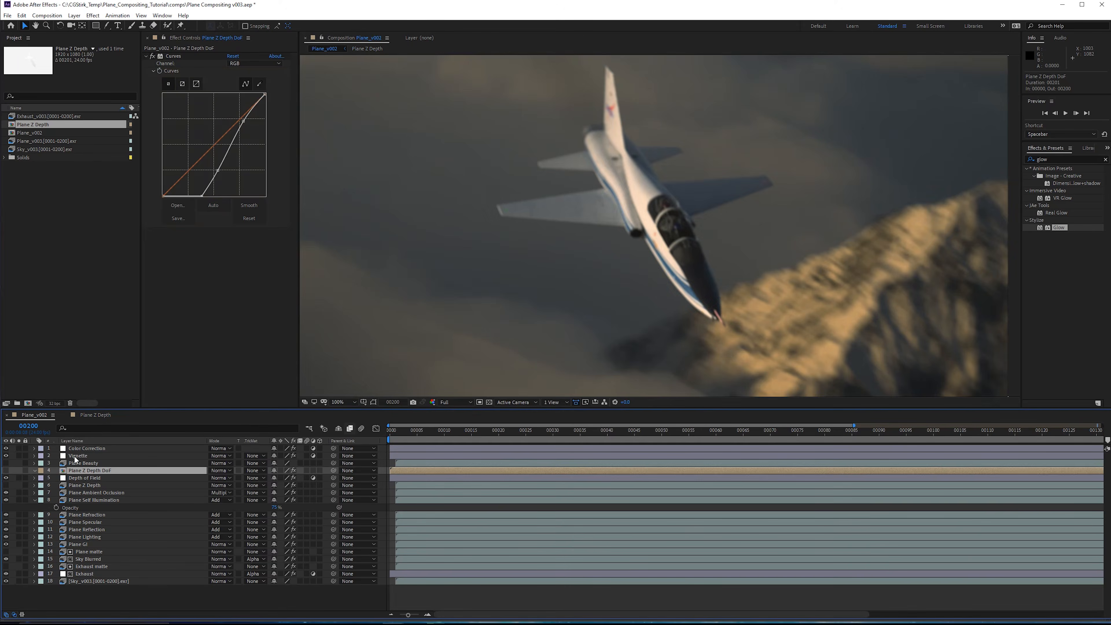
Step: Add a second Curves effect to the Plane Z Depth DoF layer, make the layer visible, and keyframe the new curve at frame 70
left_click_drag(1055, 160, 984, 163)
type("curves")
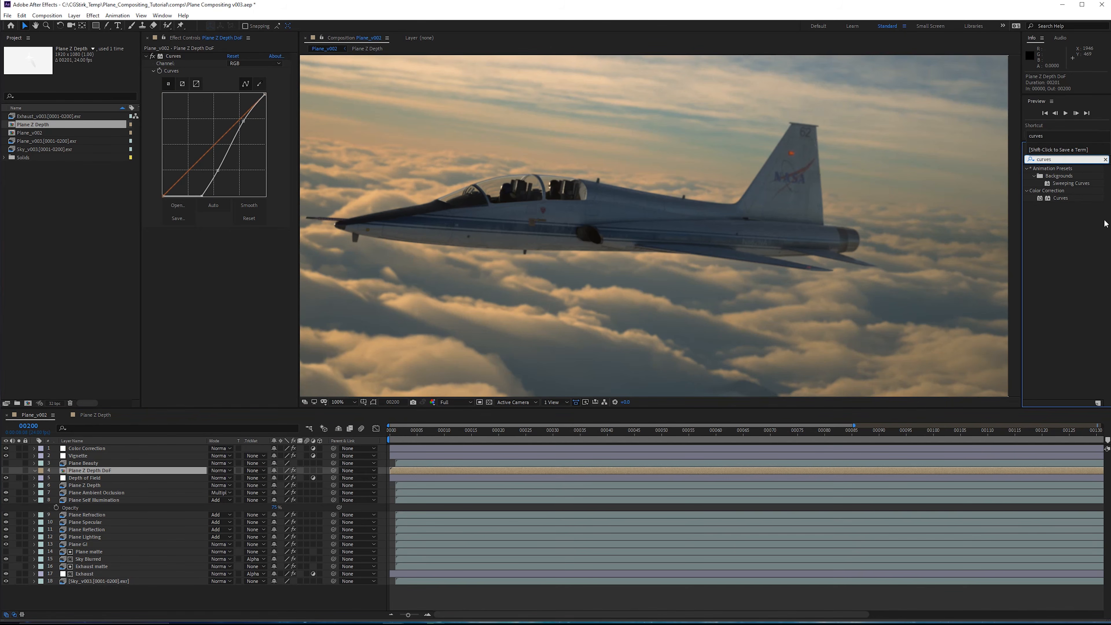
left_click_drag(1060, 198, 181, 268)
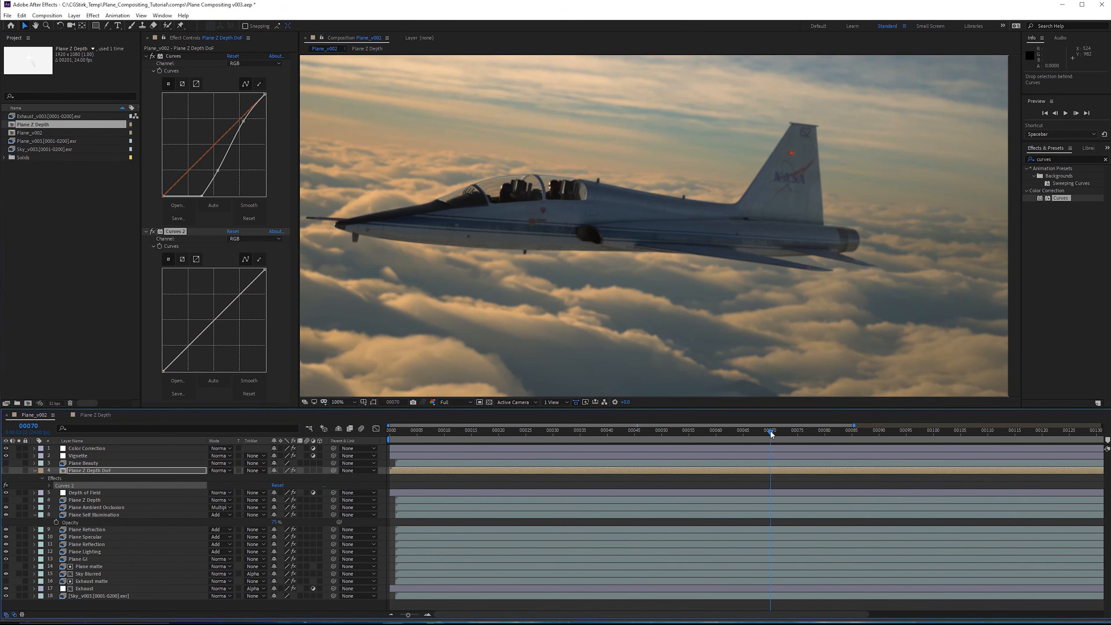
left_click(770, 433)
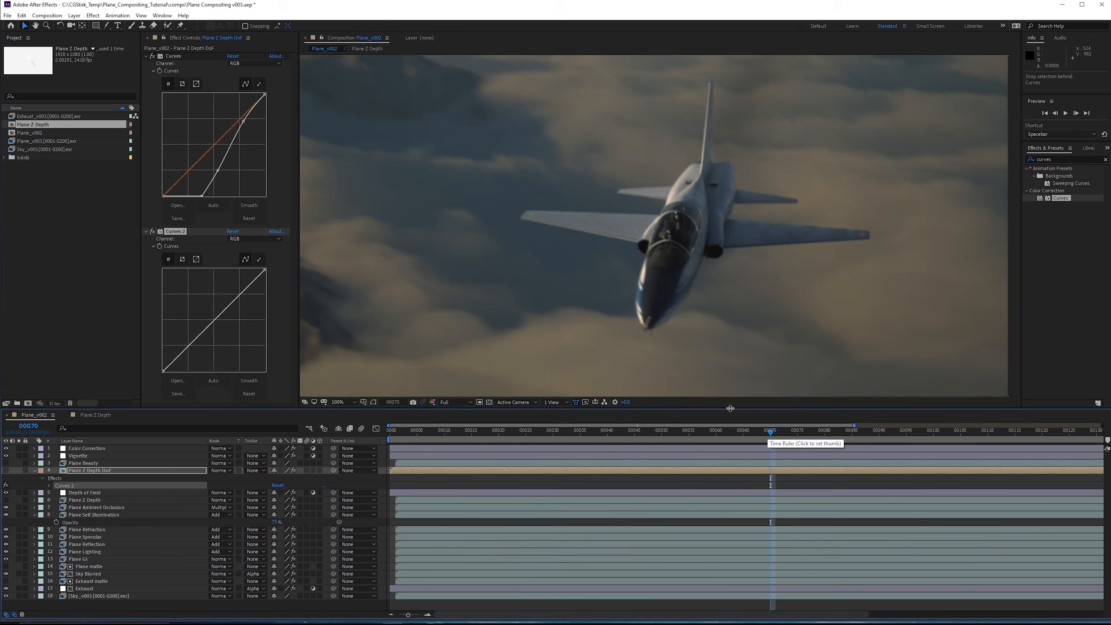
left_click(6, 470)
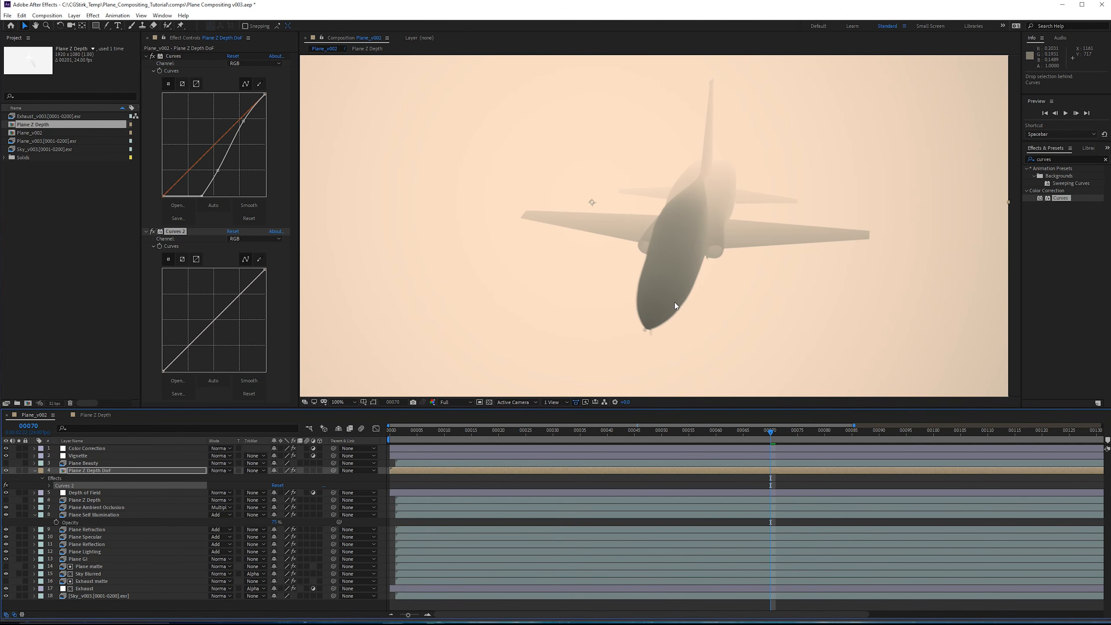
left_click(159, 246)
Step: At frame 1, steeply darken the second depth curve's shadows and midtones, then hide the depth layer and inspect the plane's blur
left_click_drag(477, 430, 395, 432)
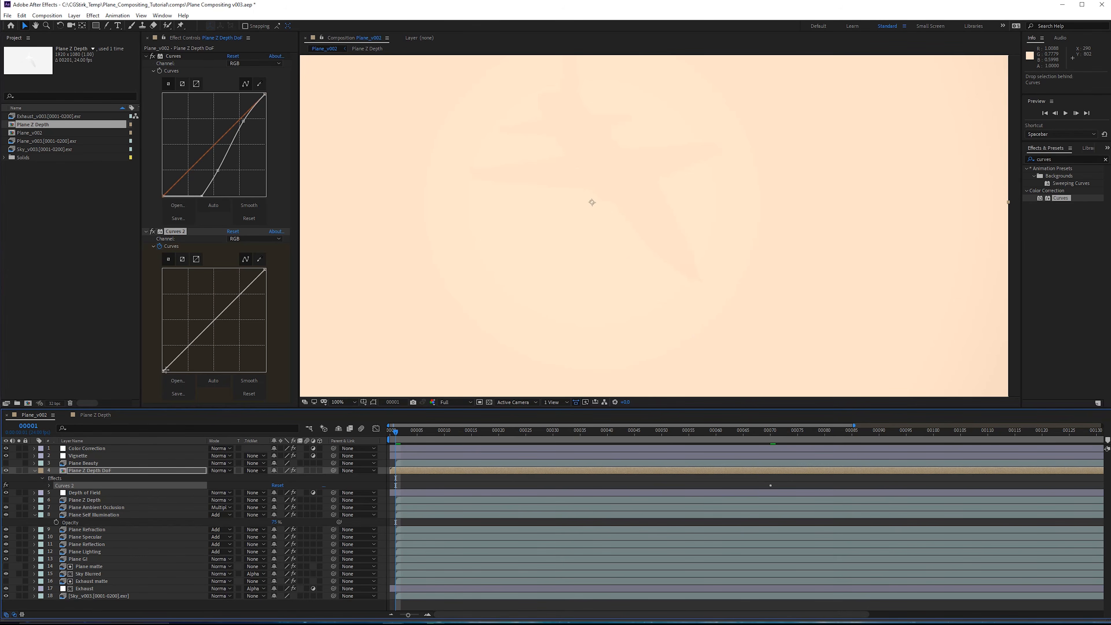
left_click_drag(164, 371, 249, 347)
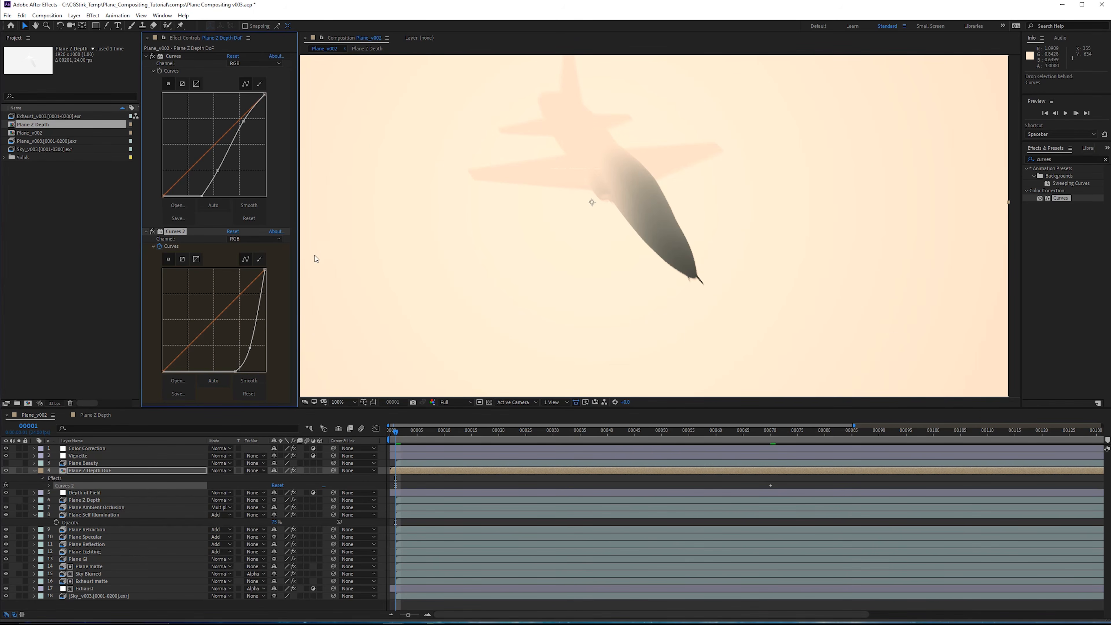
left_click_drag(257, 316, 253, 352)
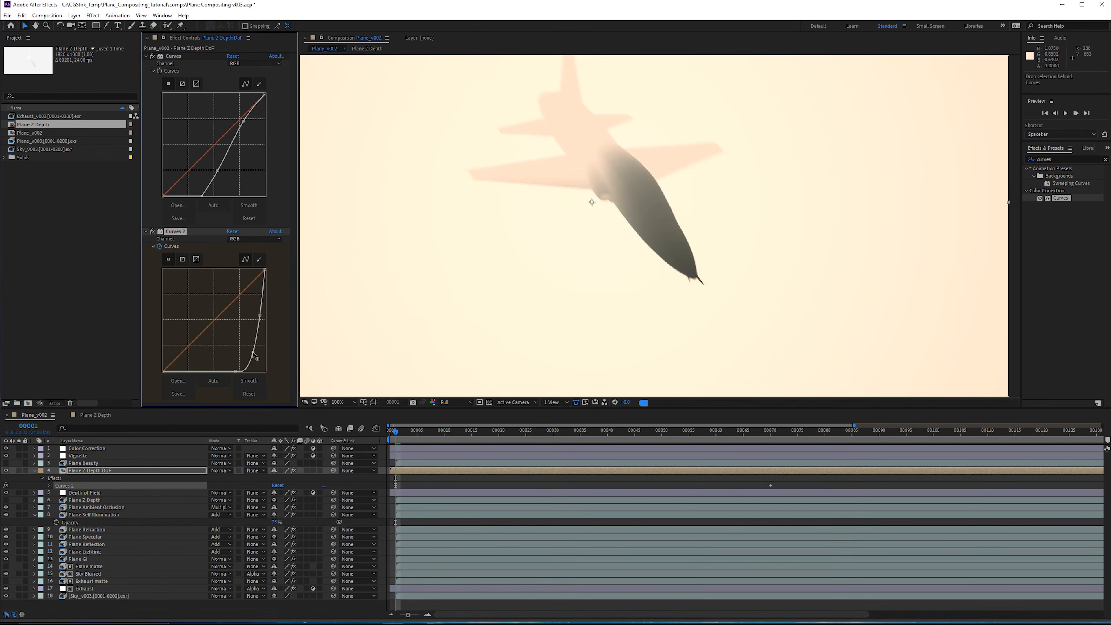
left_click(6, 471)
scroll(604, 281, "up", 1)
middle_click_drag(604, 281, 680, 330)
left_click(685, 283)
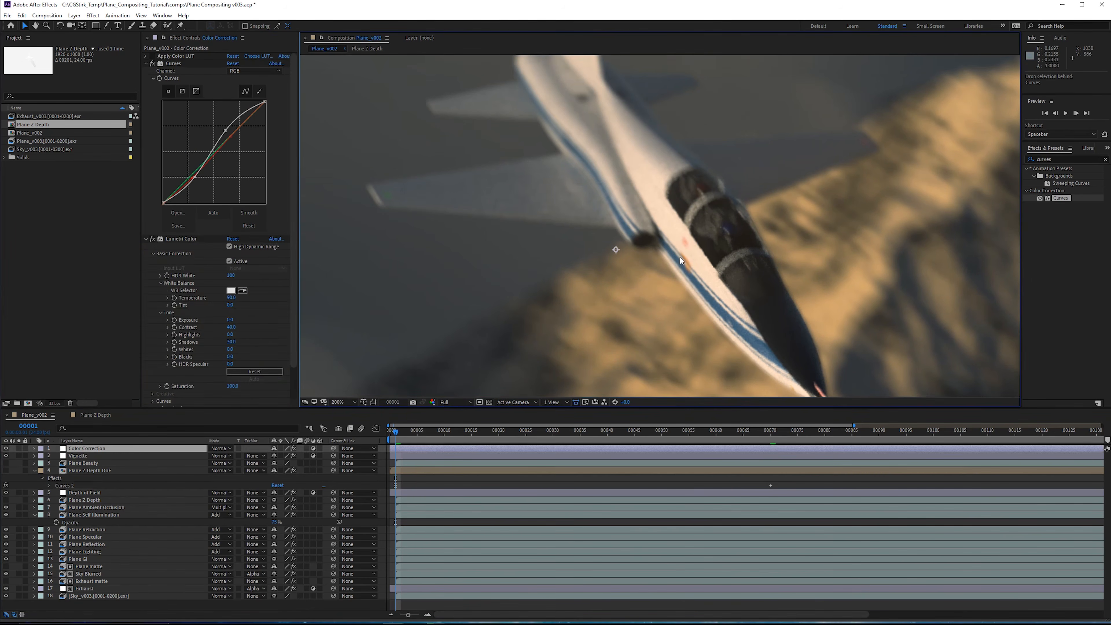
middle_click_drag(680, 257, 697, 230)
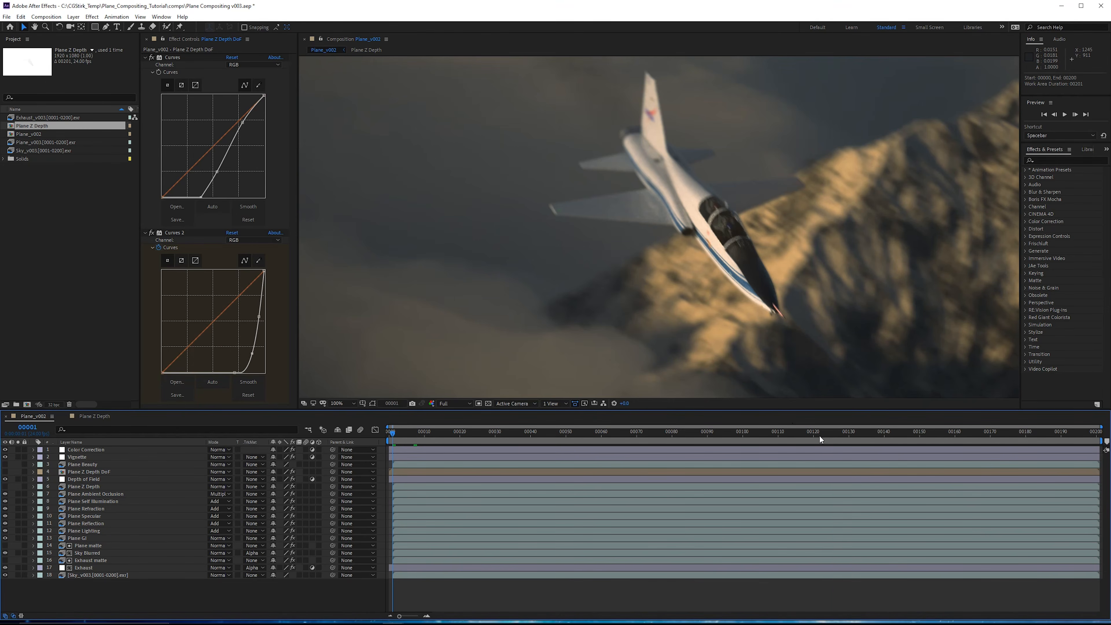
Step: Add a Curves effect to the Sky_v003 layer, raise its shadows and highlights slightly, and preview the brightened sky
left_click(827, 432)
left_click(127, 575)
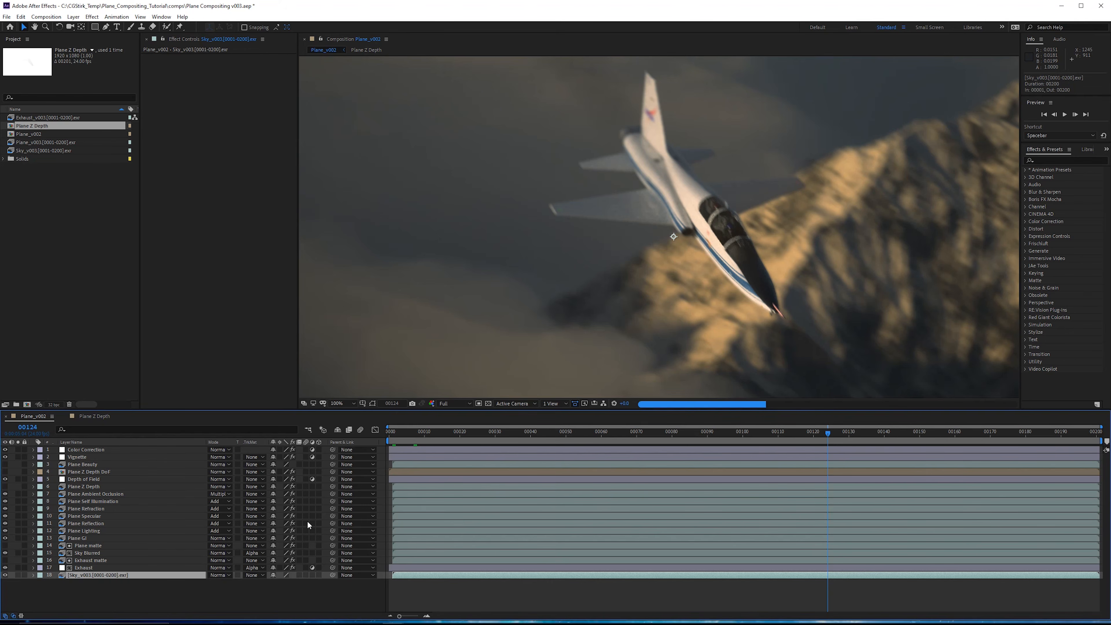
left_click(1068, 161)
type("curves")
left_click_drag(1058, 199, 184, 167)
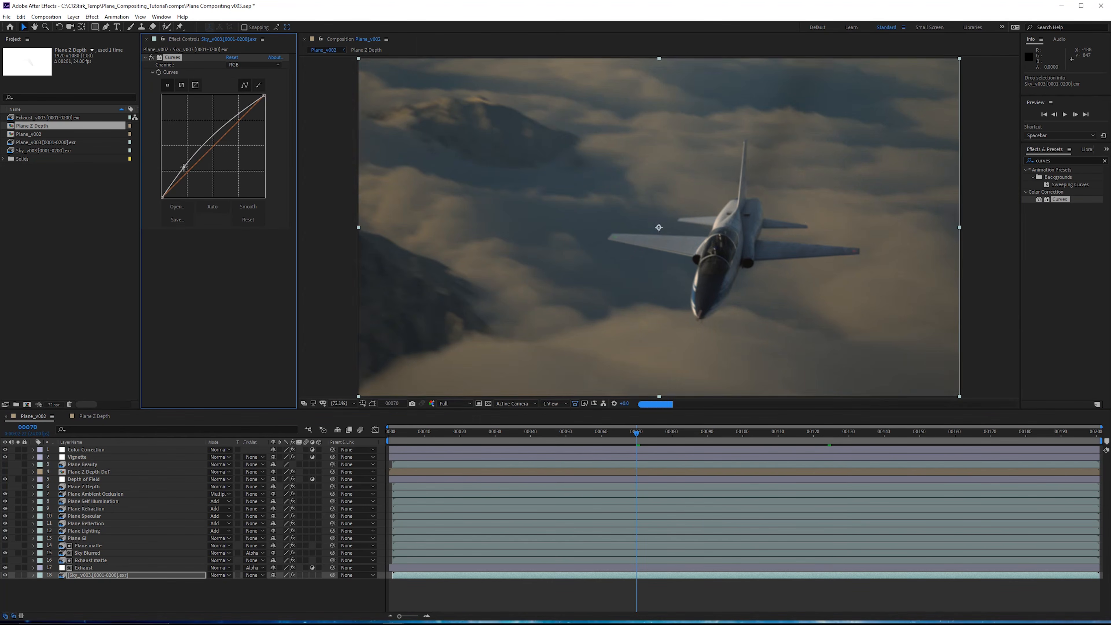
left_click_drag(236, 119, 234, 116)
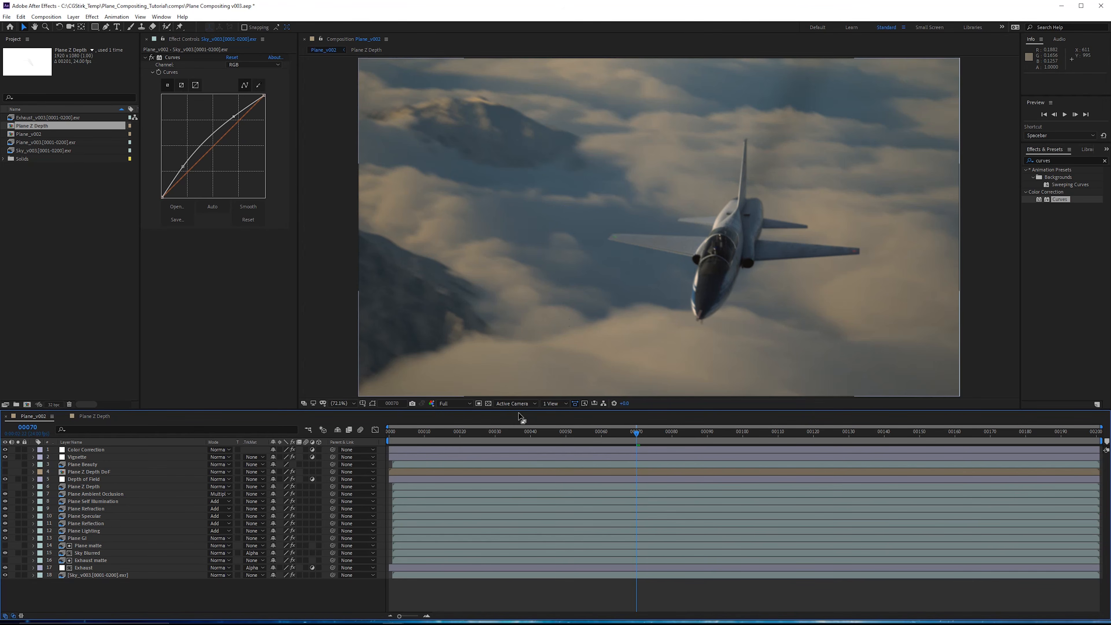
key("space")
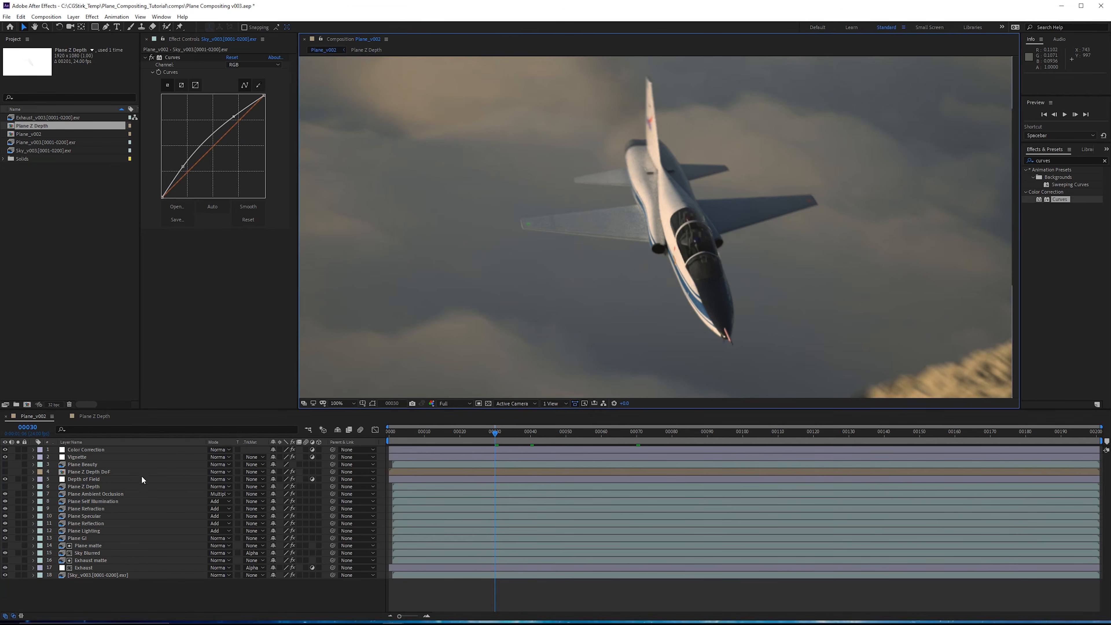
Step: Duplicate the Plane Beauty layer at frame 30, rename the copy Plane Bloom, and solo it
left_click(103, 465)
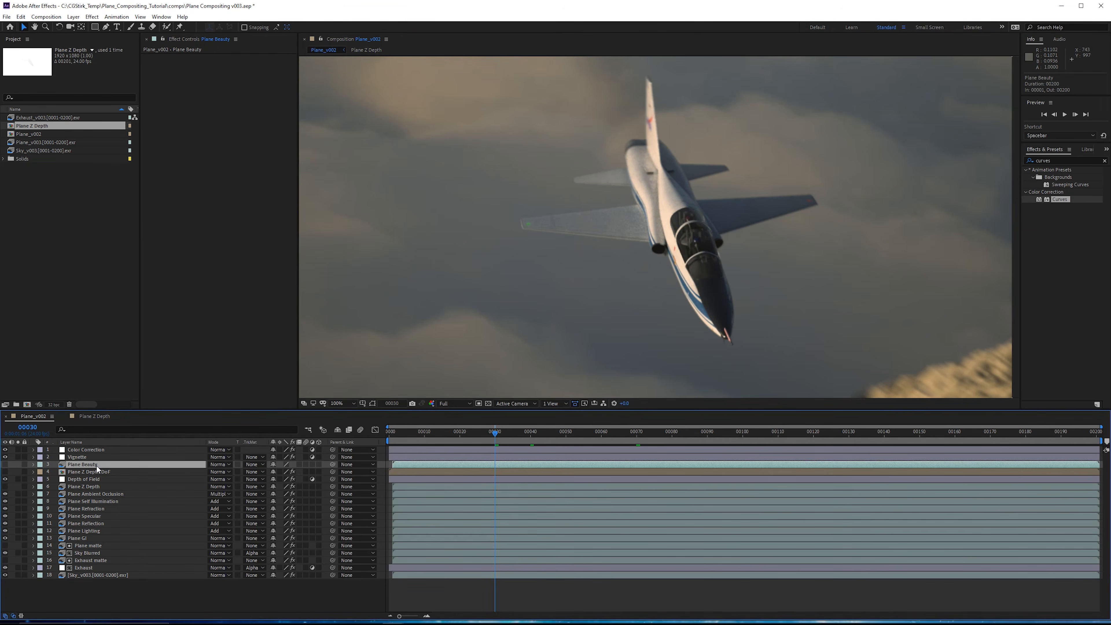
key("ctrl+d")
key("Return")
type("Plane Bloom")
key("Return")
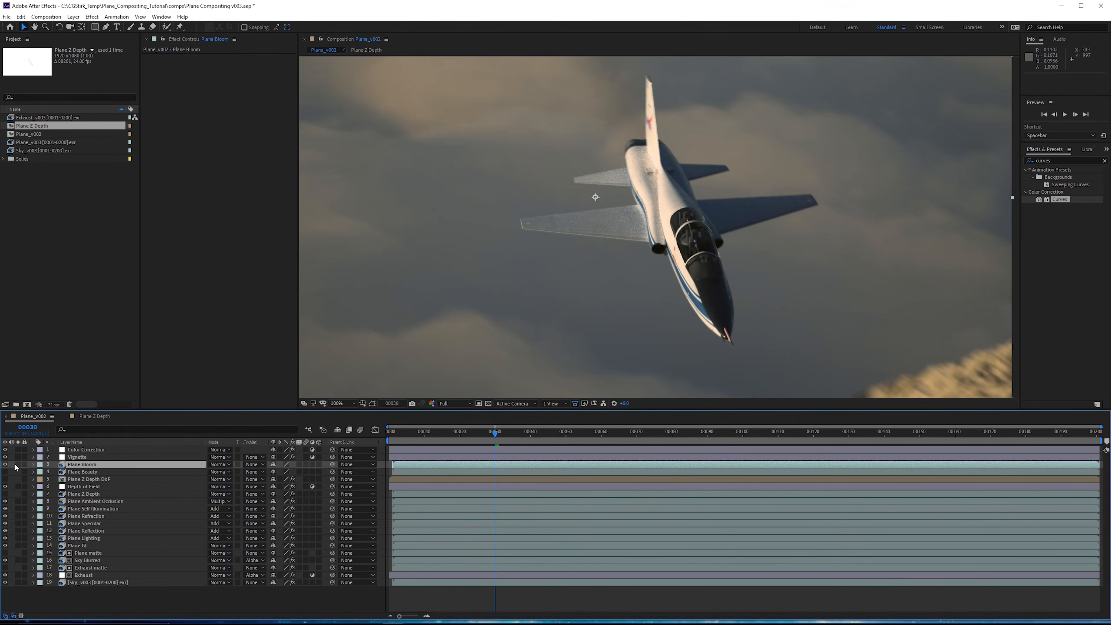
left_click(17, 464)
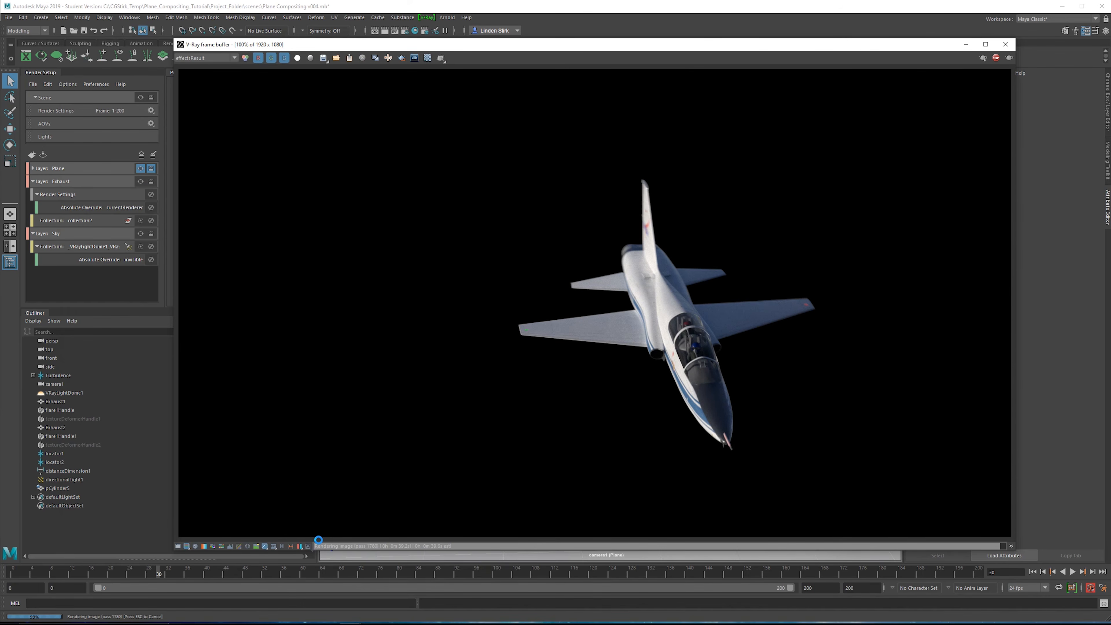
Step: In Maya's V-Ray frame buffer, enable the Bloom/Glare effect and examine the glow on the plane's highlights
left_click(307, 546)
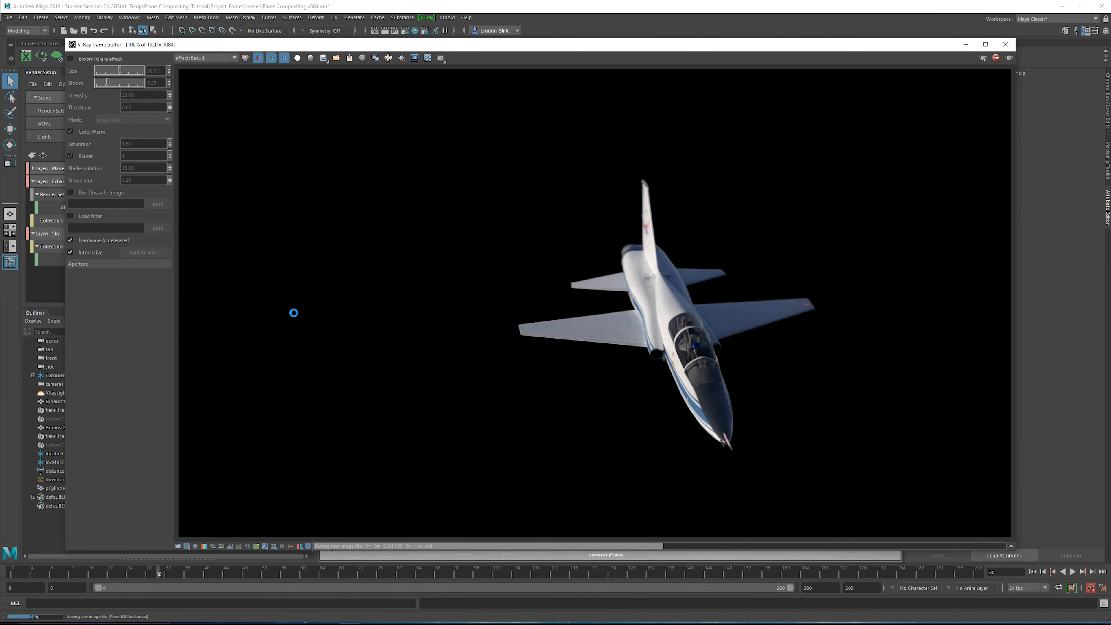
left_click(70, 59)
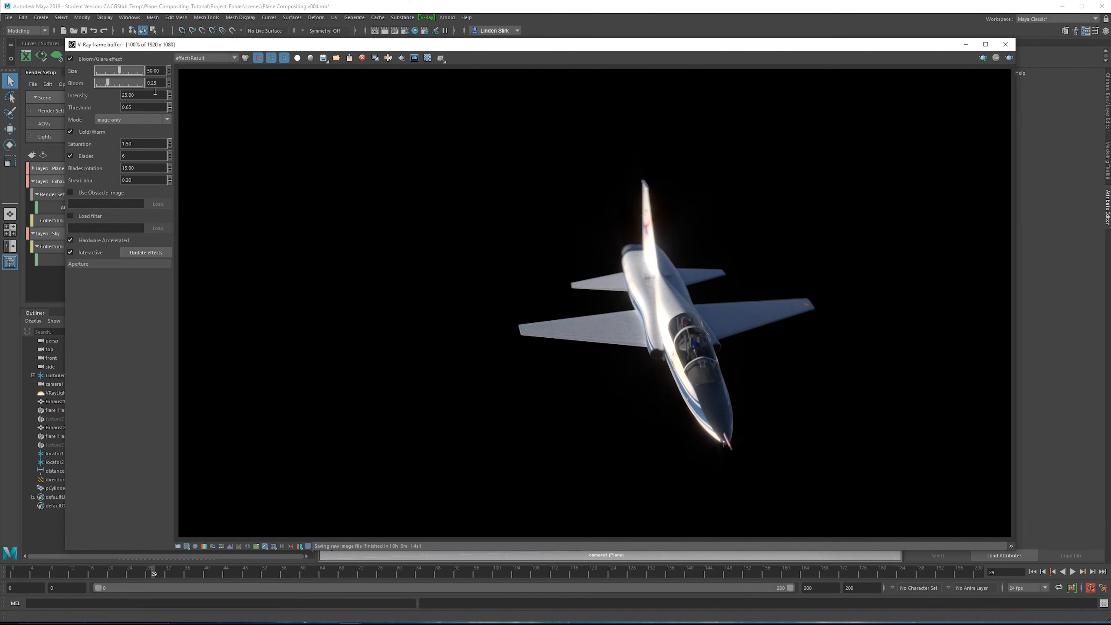
scroll(699, 373, "up", 1)
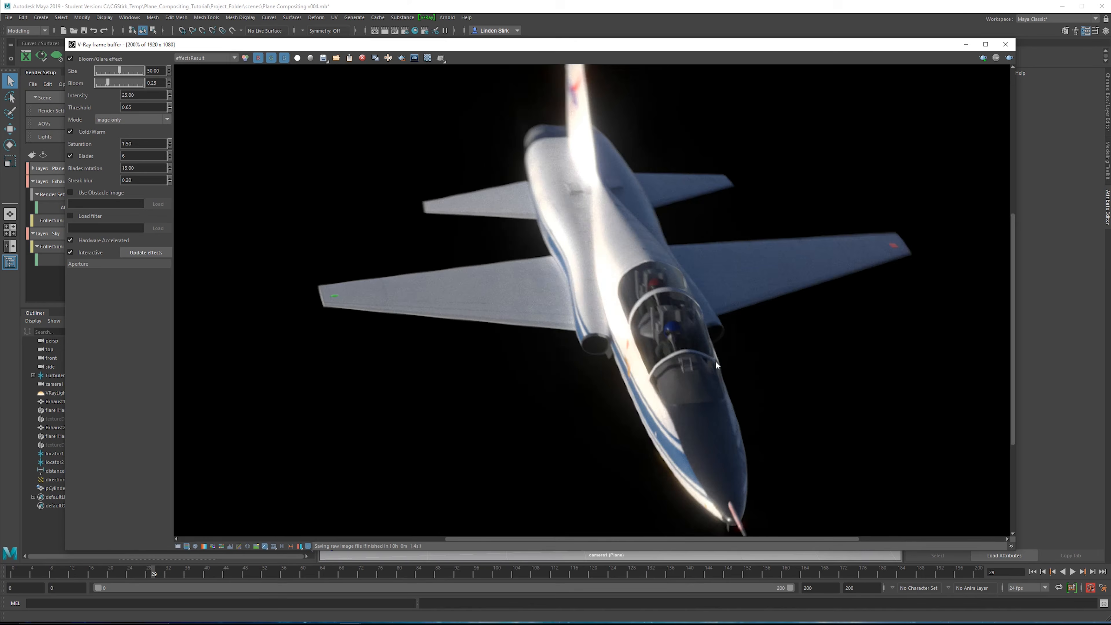
scroll(699, 373, "down", 1)
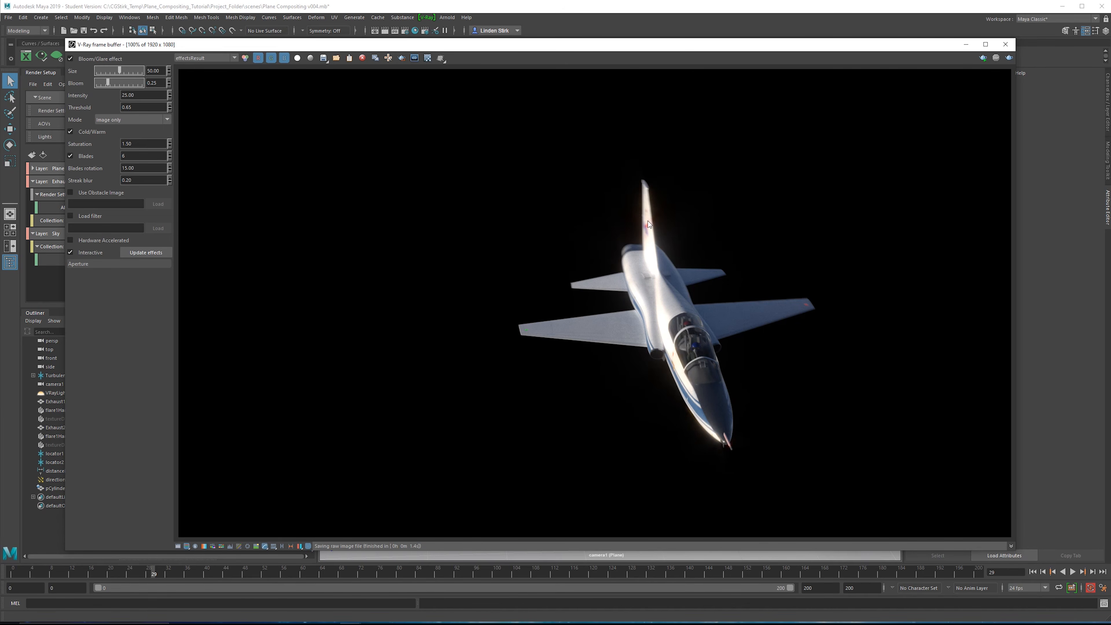
scroll(649, 210, "up", 2)
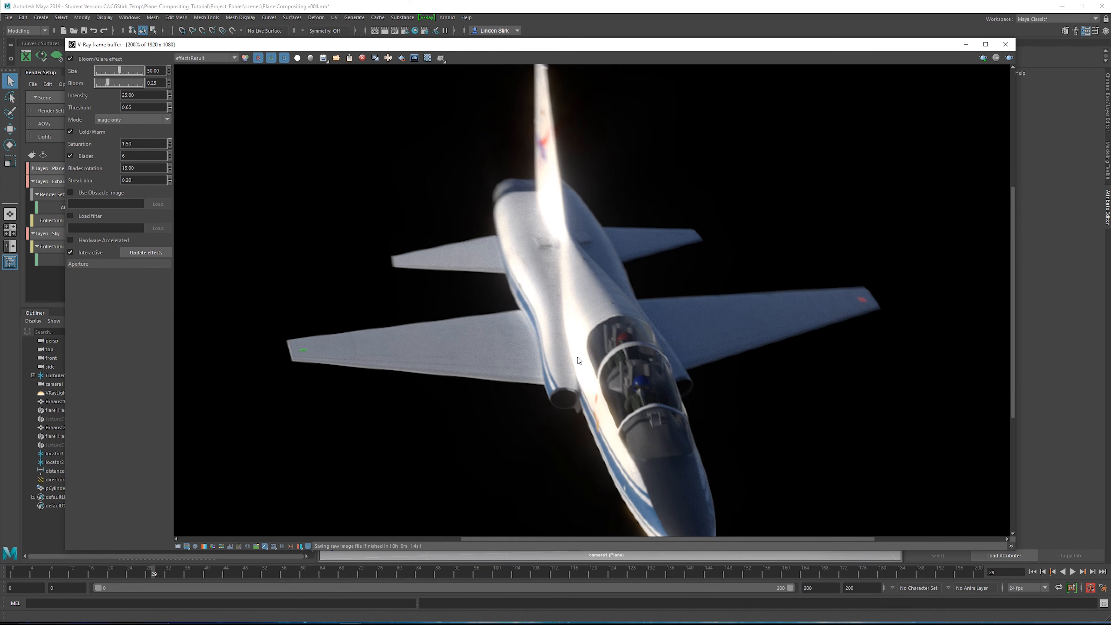
Step: Set the Bloom/Glare mode to Render element only and examine the Glare element in the frame buffer
left_click(151, 123)
left_click(109, 139)
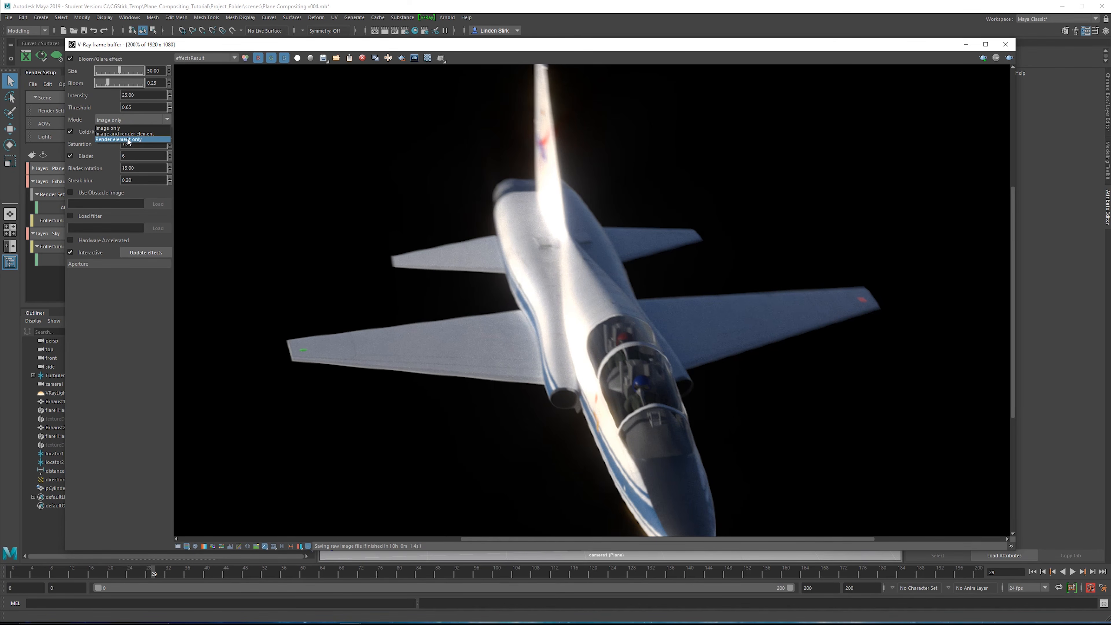
left_click(226, 61)
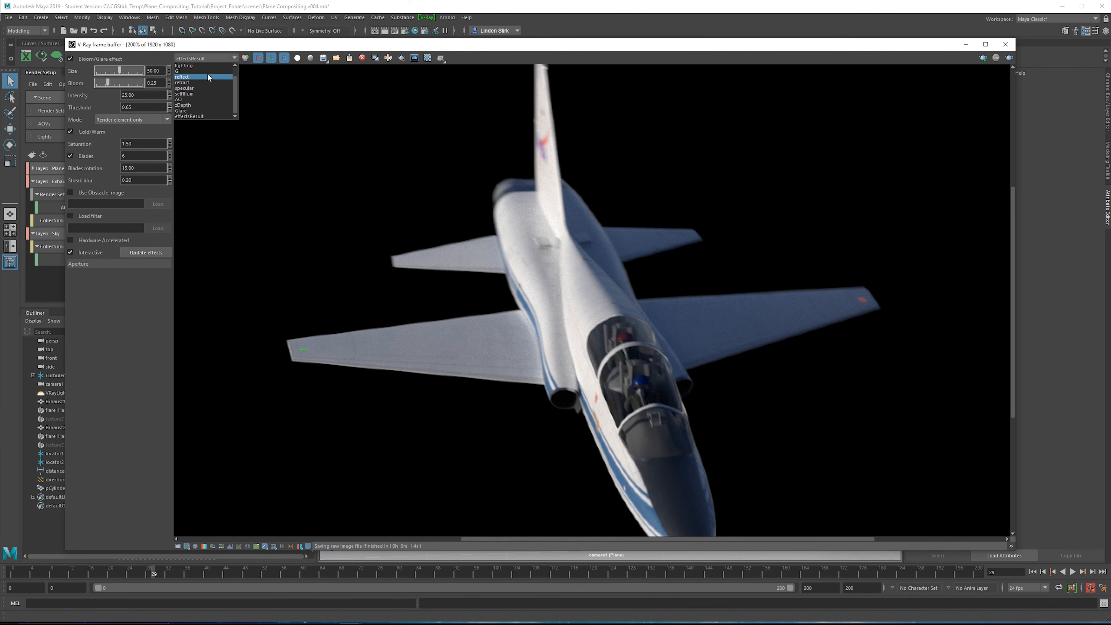
left_click(203, 113)
scroll(519, 177, "down", 1)
scroll(631, 240, "up", 1)
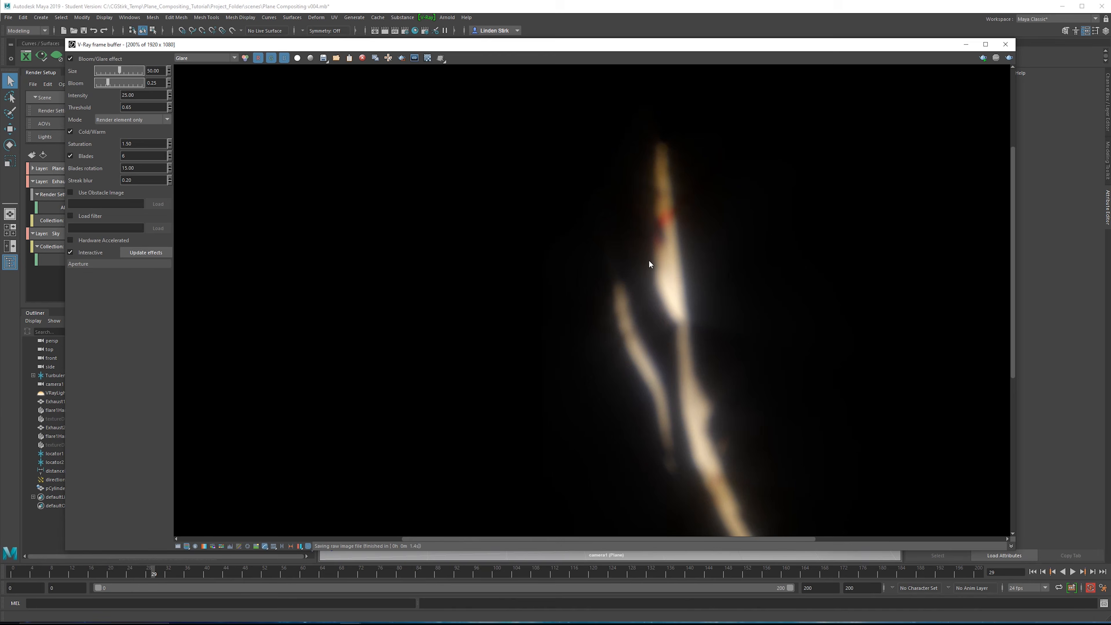
middle_click_drag(677, 275, 609, 188)
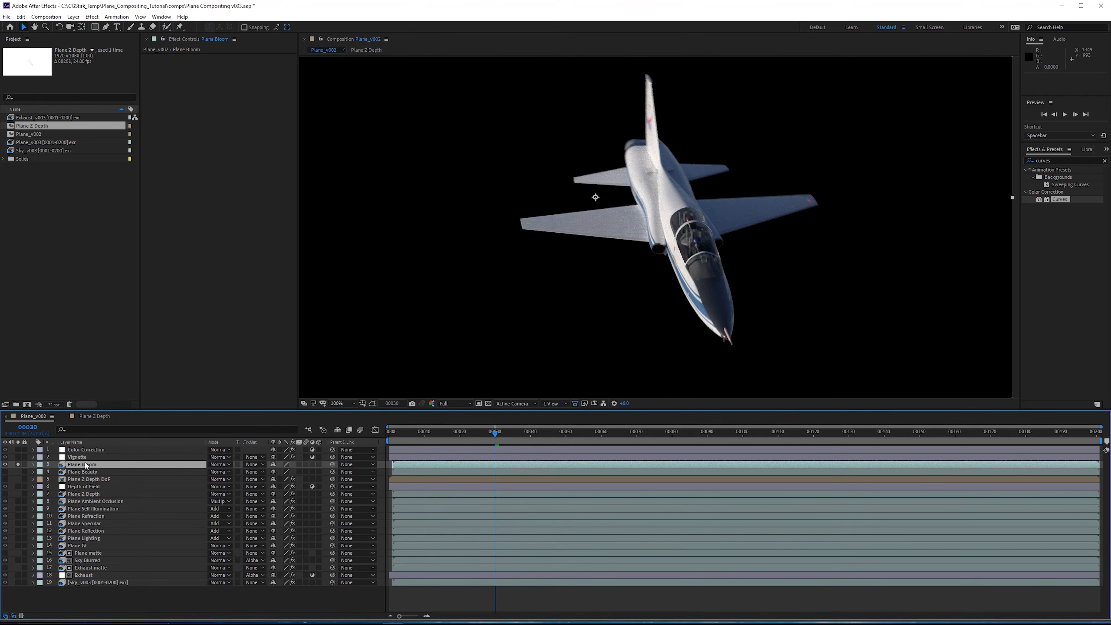
Step: Back in After Effects, apply Set Matte to the Plane Bloom layer and use Luminance for the matte
left_click_drag(1060, 160, 1000, 153)
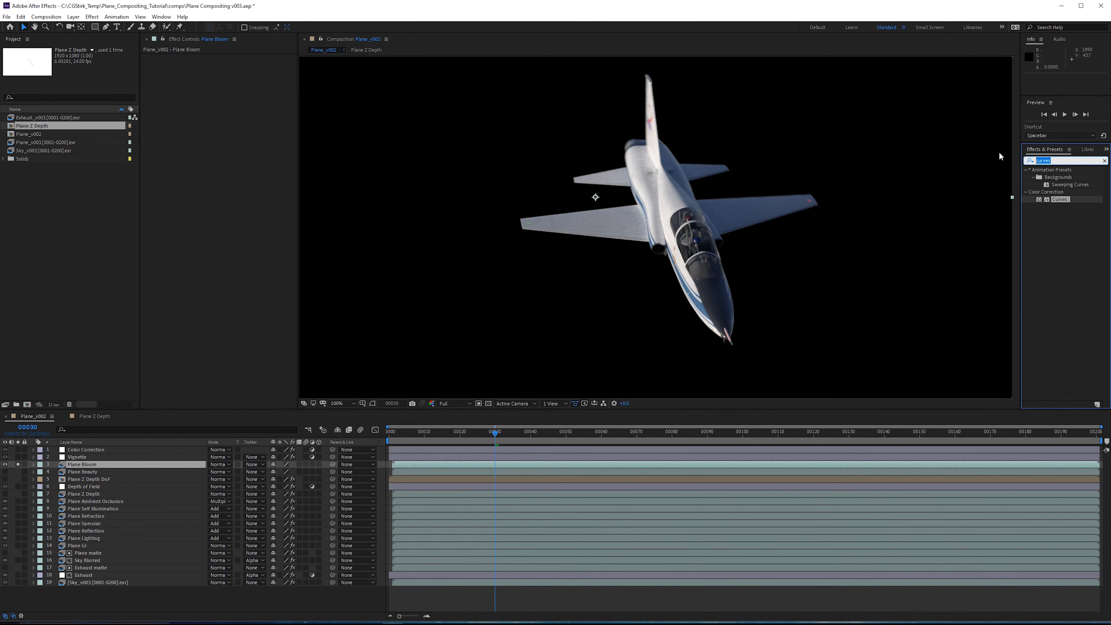
type("set matte")
left_click_drag(1075, 177, 244, 139)
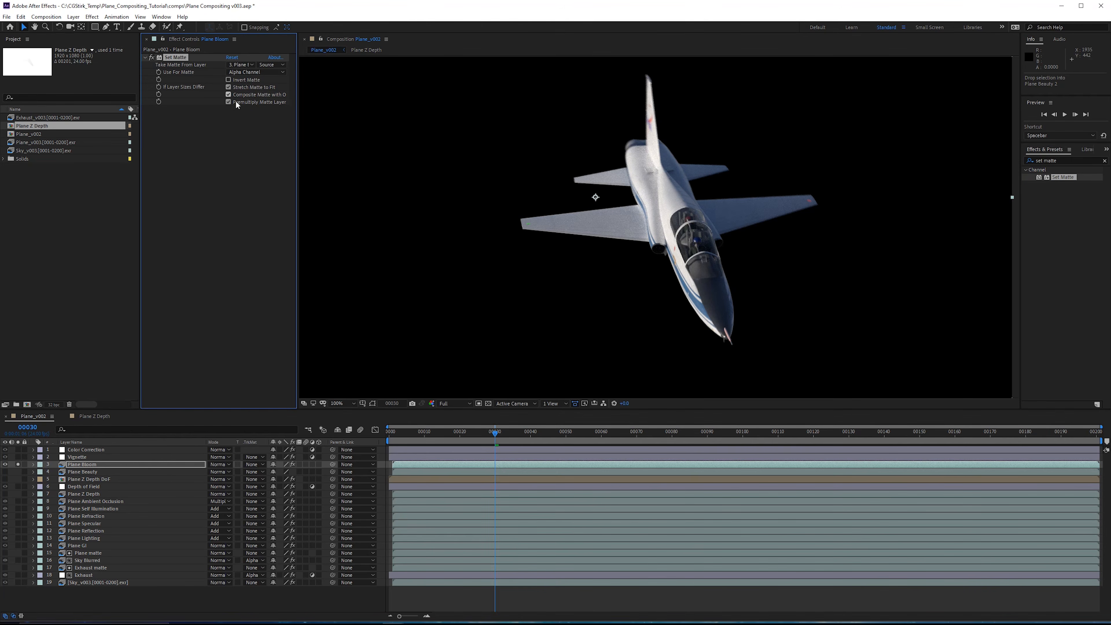
left_click(241, 64)
left_click(239, 83)
left_click(256, 72)
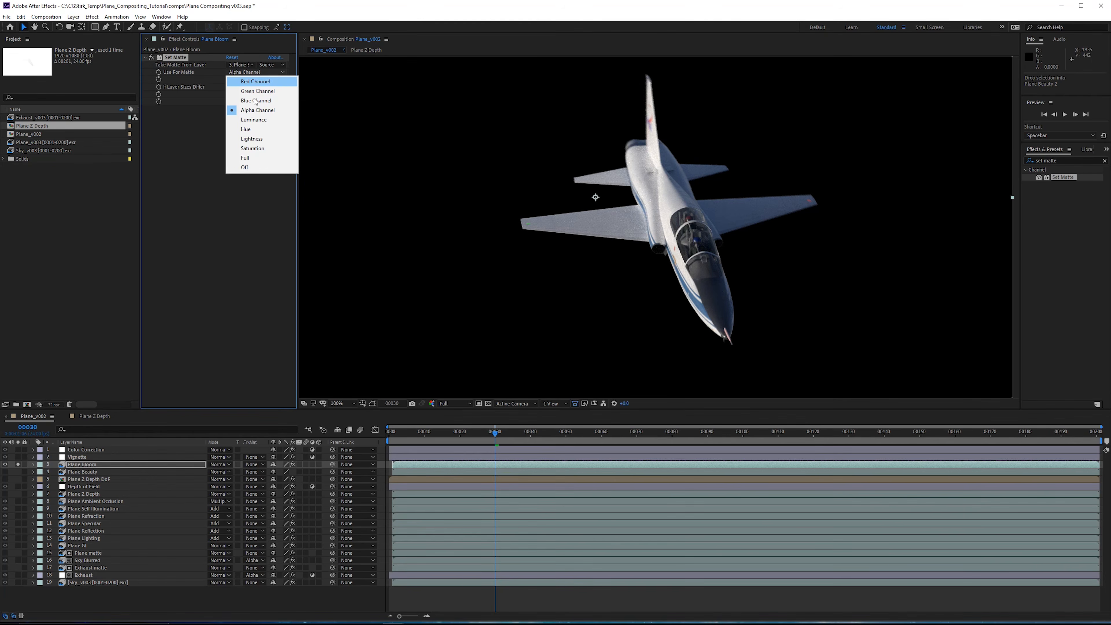
left_click(263, 122)
Step: Add Curves after Plane Bloom's Set Matte, crushing the darks to isolate the highlights and lifting the remaining midtones
left_click(1104, 160)
type("curves")
left_click_drag(1060, 199, 239, 175)
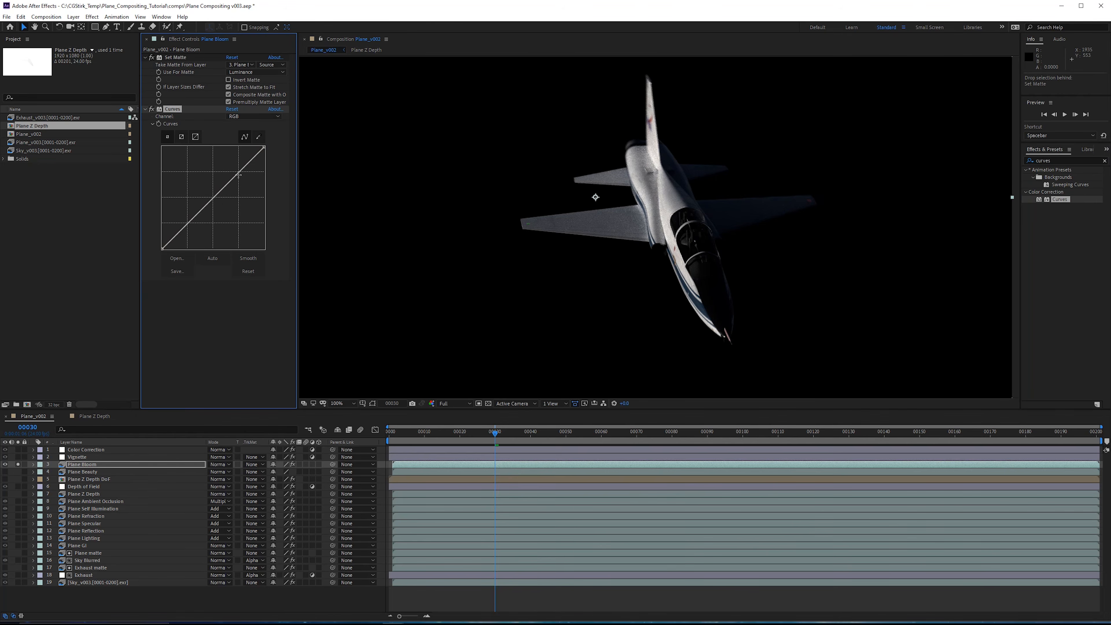
left_click_drag(162, 249, 219, 259)
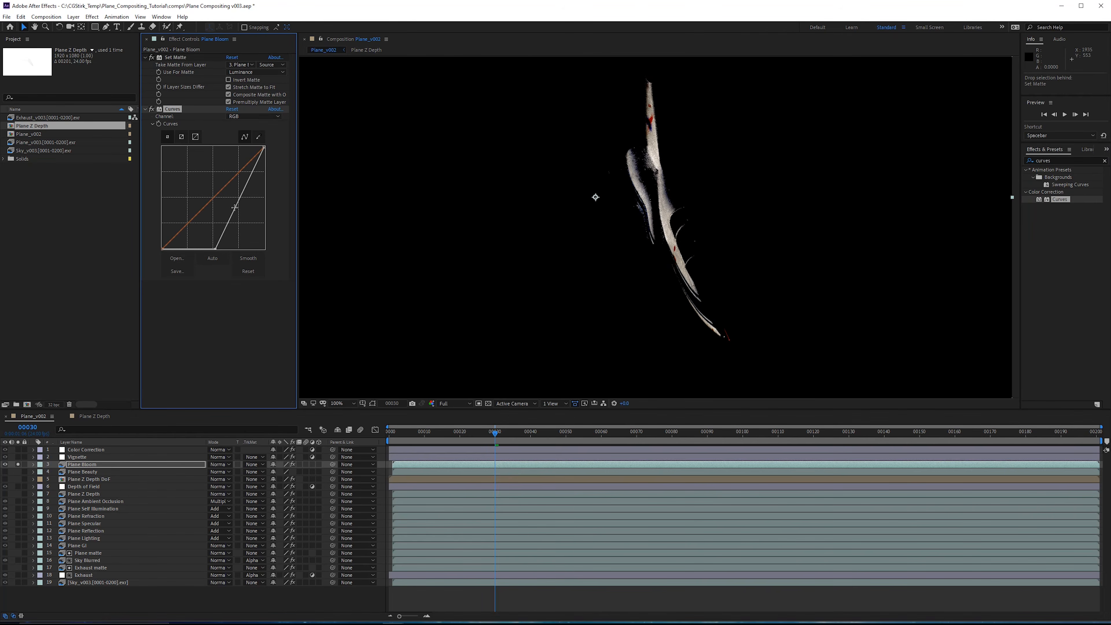
mouse_move(235, 207)
left_mouse_down()
mouse_move(227, 178)
mouse_move(239, 199)
mouse_move(234, 192)
left_mouse_up()
Step: Add the Stylize Glow effect to the Plane Bloom layer after Curves
left_click_drag(1069, 161, 961, 168)
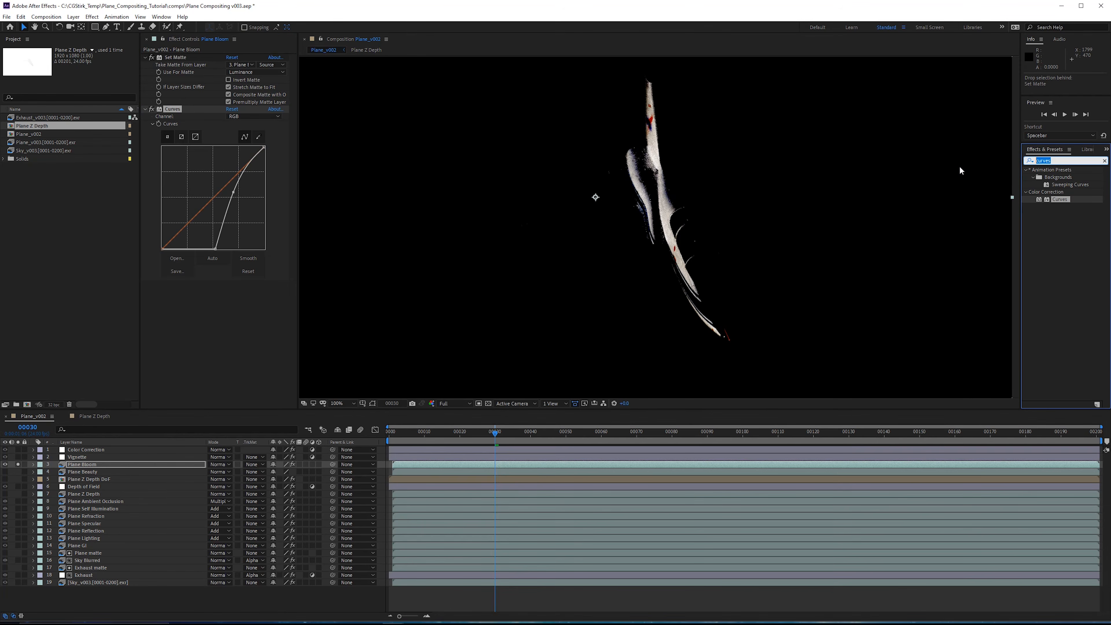
type("glow")
left_click(1060, 228)
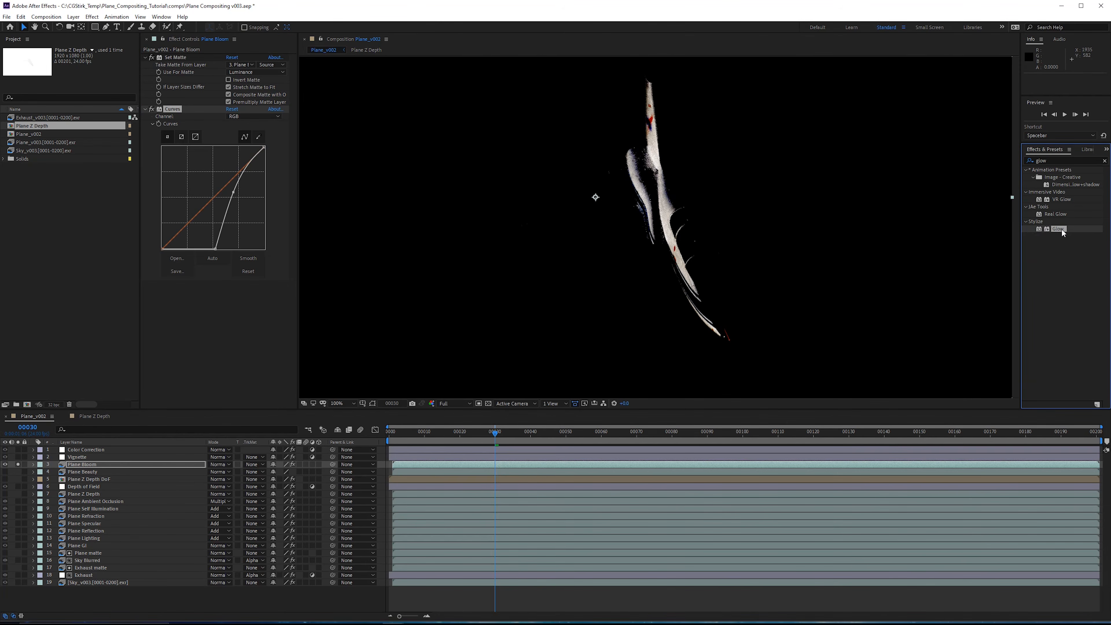
left_click_drag(1061, 230, 244, 331)
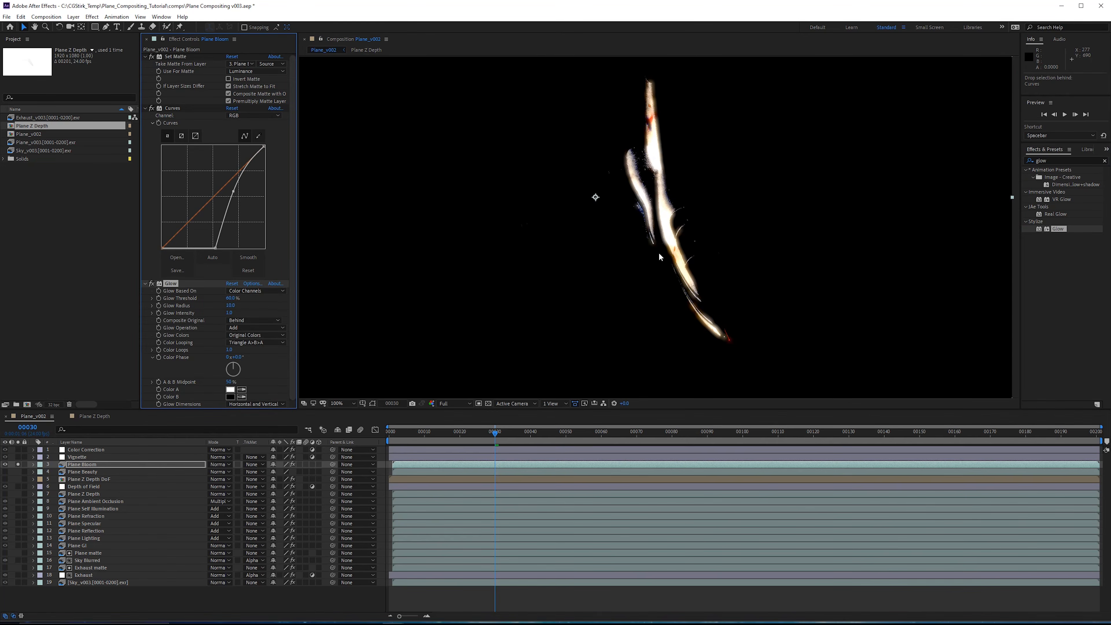
scroll(660, 232, "up", 2)
left_click_drag(530, 168, 523, 298)
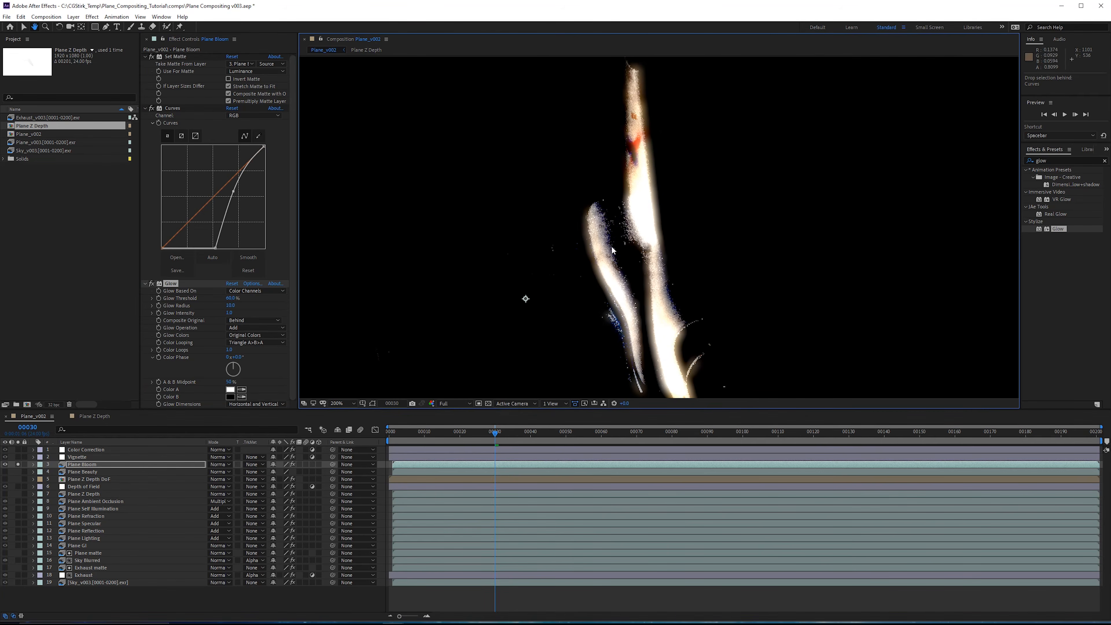
Step: Set Plane Bloom's Glow Threshold to 50% and Glow Radius to 30, and check the glow along the fuselage and tail
left_click(231, 298)
type("50")
key("Return")
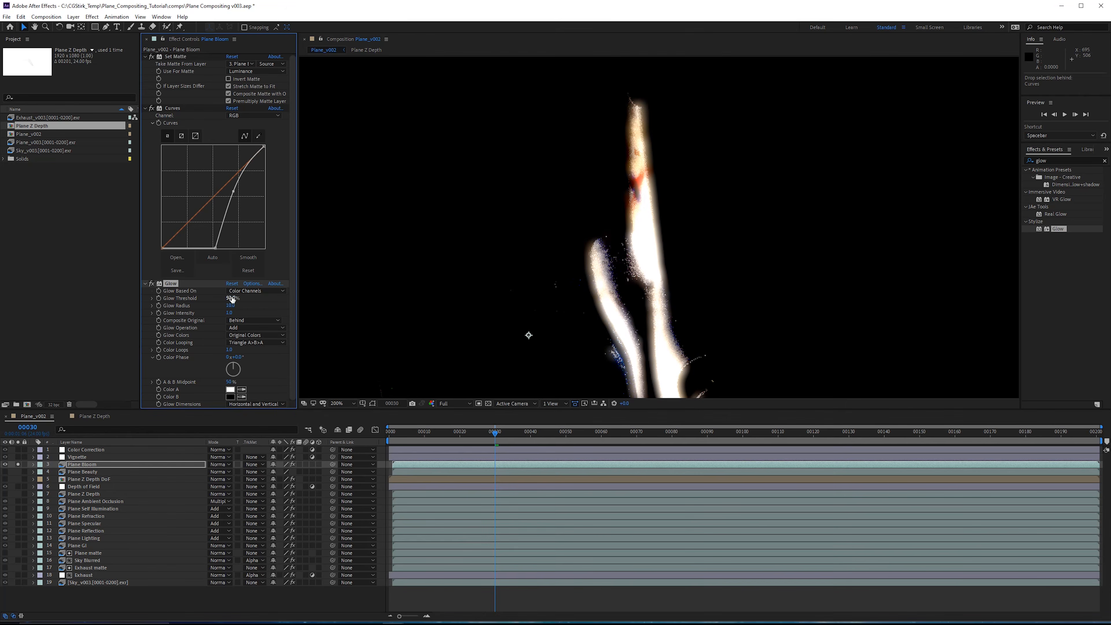
scroll(676, 244, "up", 2)
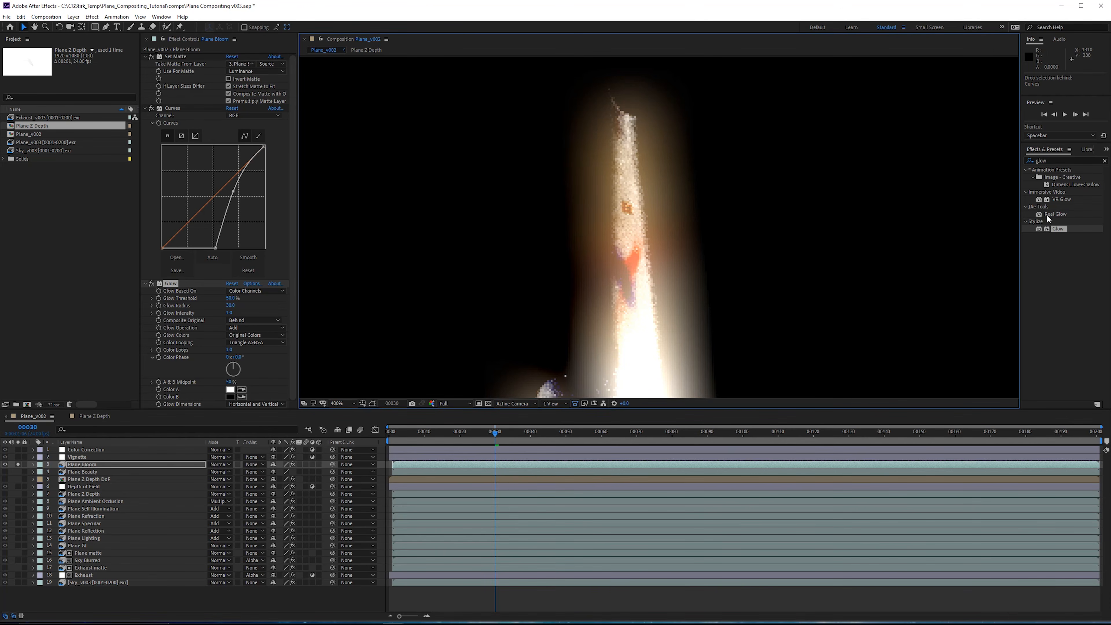
scroll(690, 224, "down", 2)
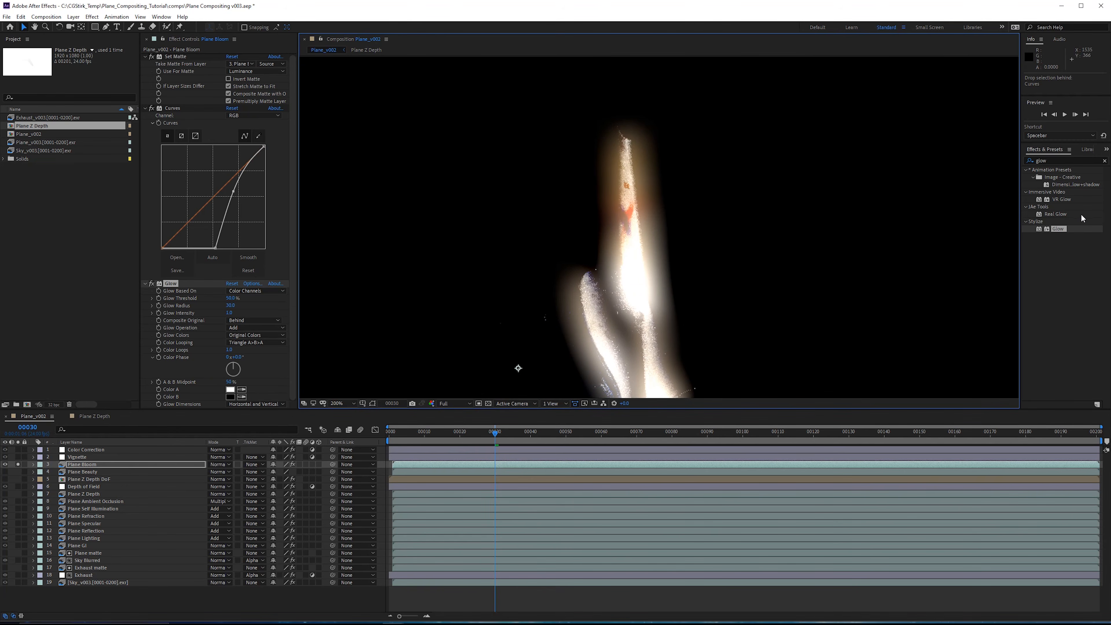
mouse_move(657, 242)
left_mouse_down()
mouse_move(509, 169)
mouse_move(664, 226)
left_mouse_up()
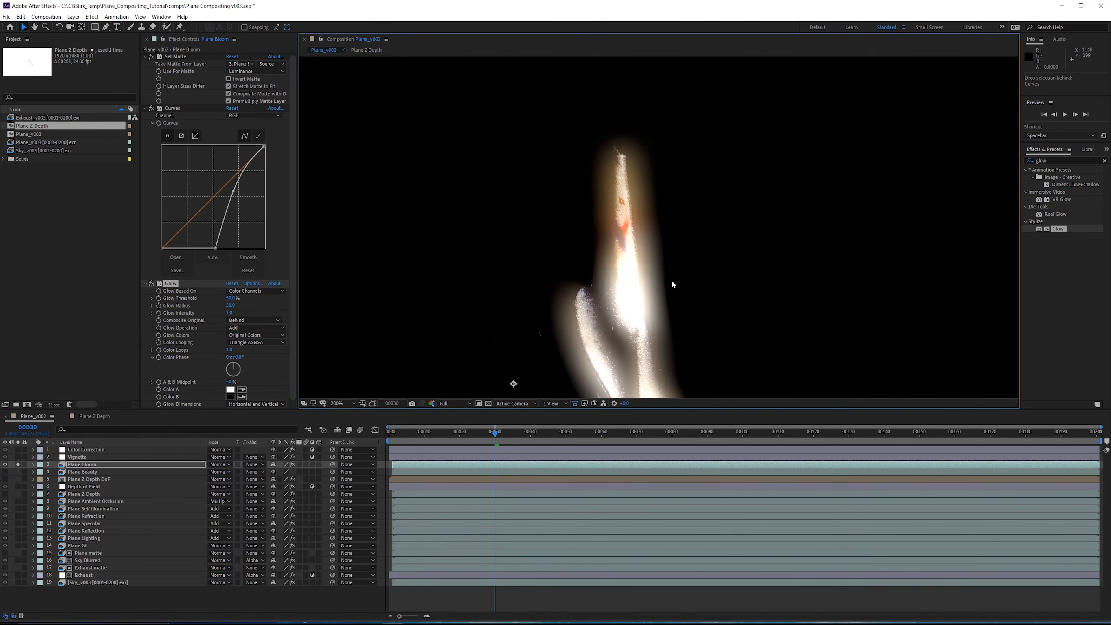
scroll(676, 280, "down", 1)
scroll(685, 241, "up", 2)
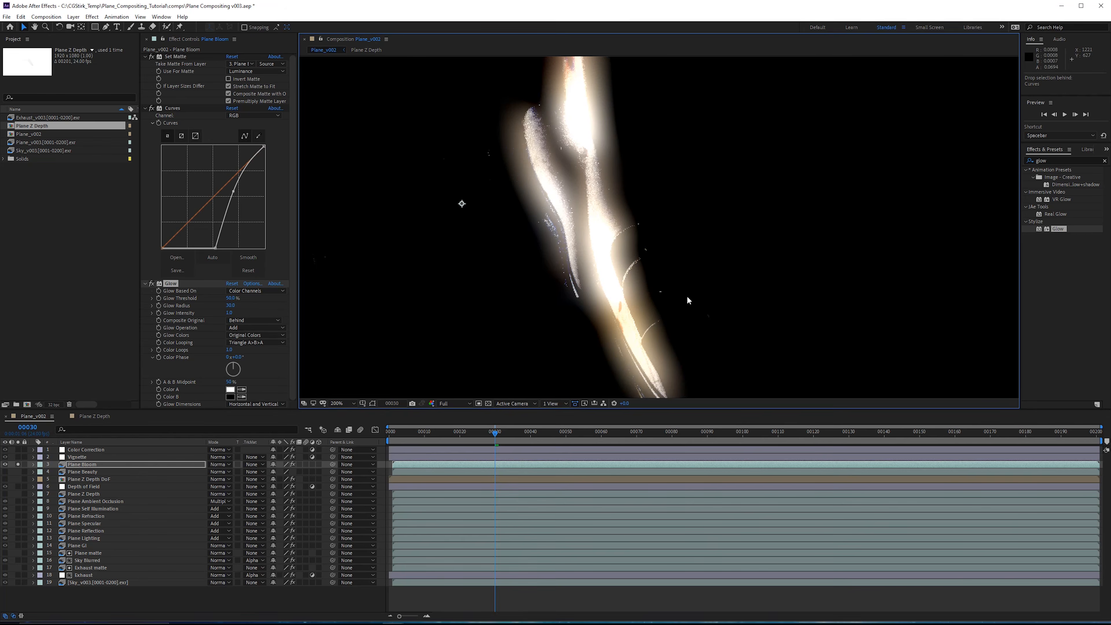
Step: Unsolo the Plane Bloom layer and set its blending mode to Screen
left_click(18, 465)
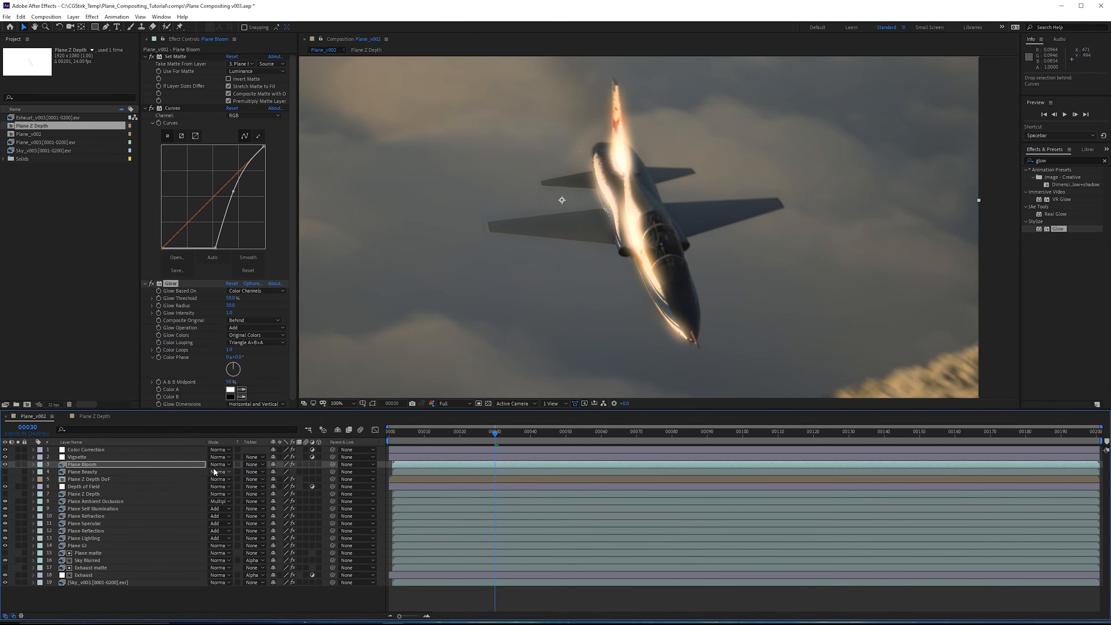
left_click(227, 465)
left_click(232, 193)
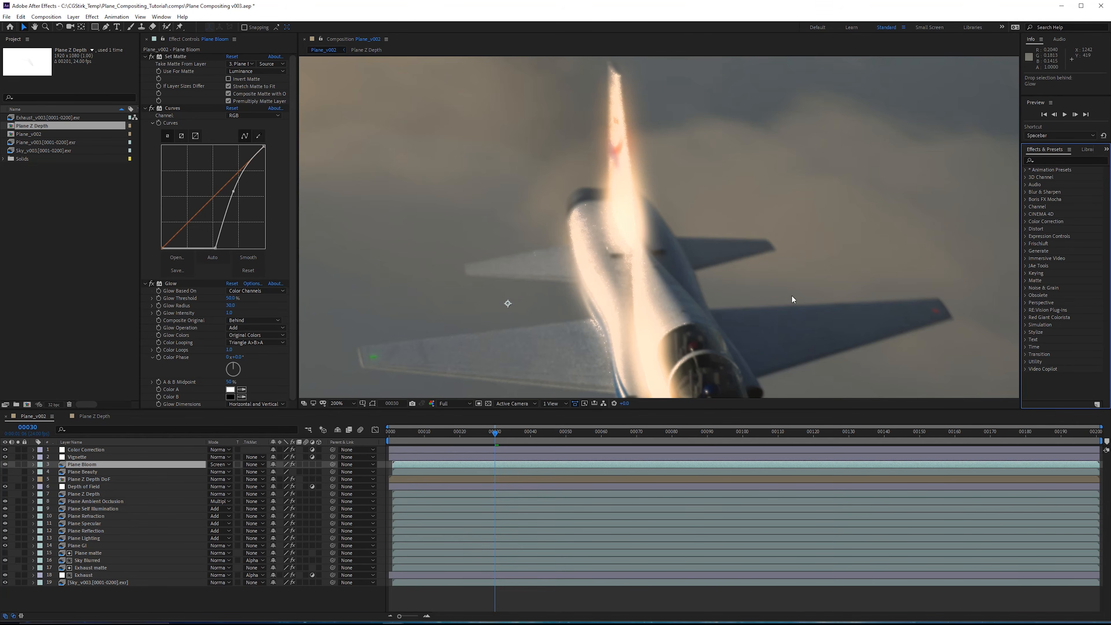
Step: Try the Add blending mode on the Plane Bloom layer and switch back to Screen
left_click(216, 464)
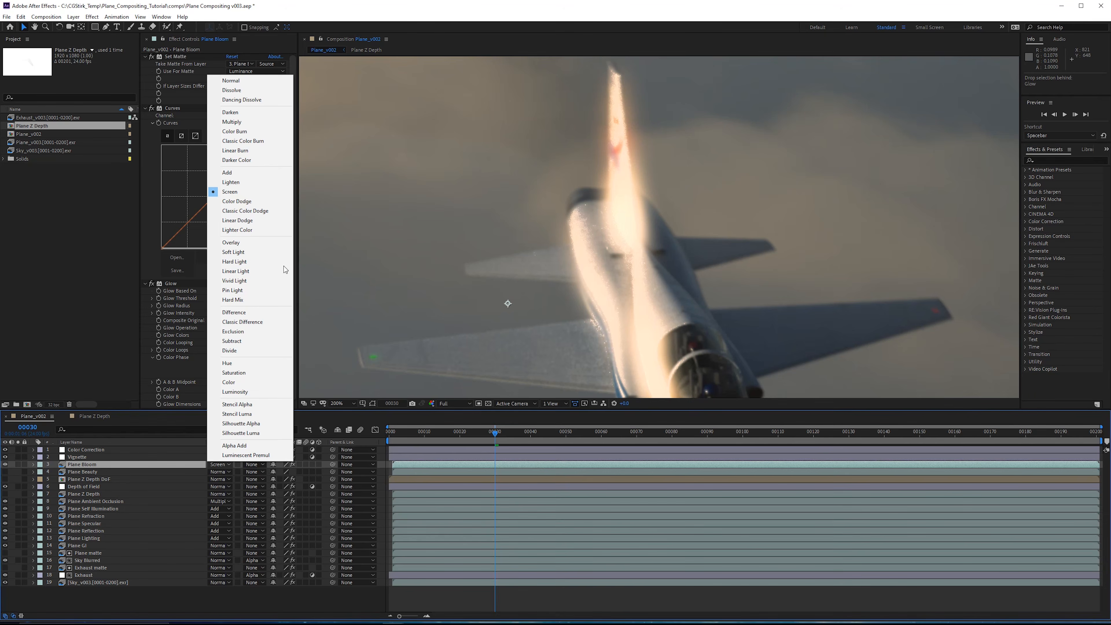
left_click(276, 174)
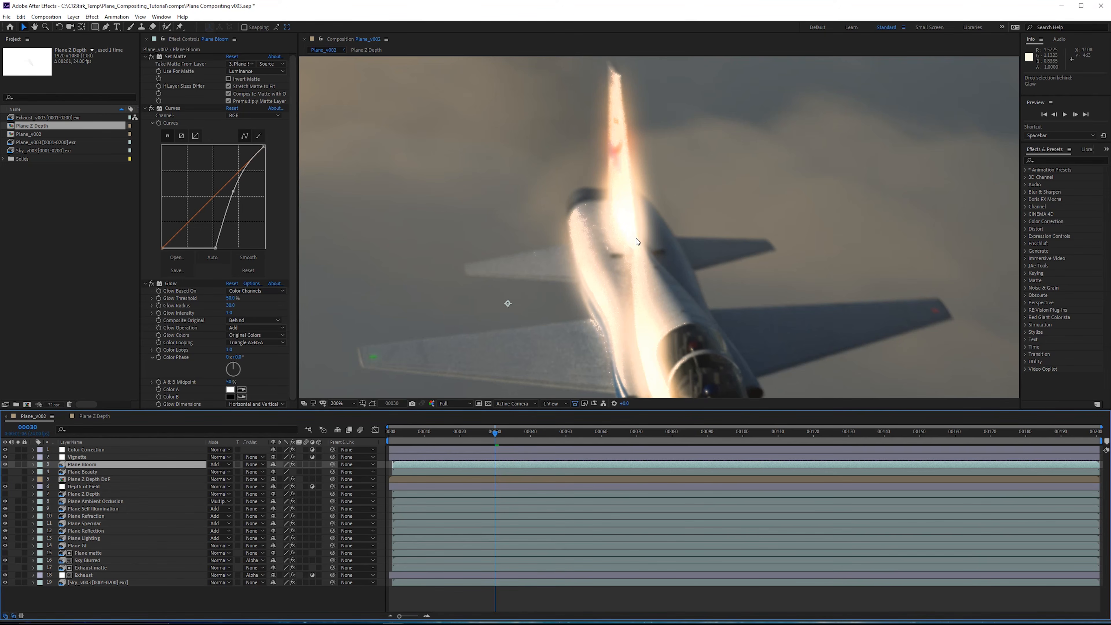
left_click(221, 465)
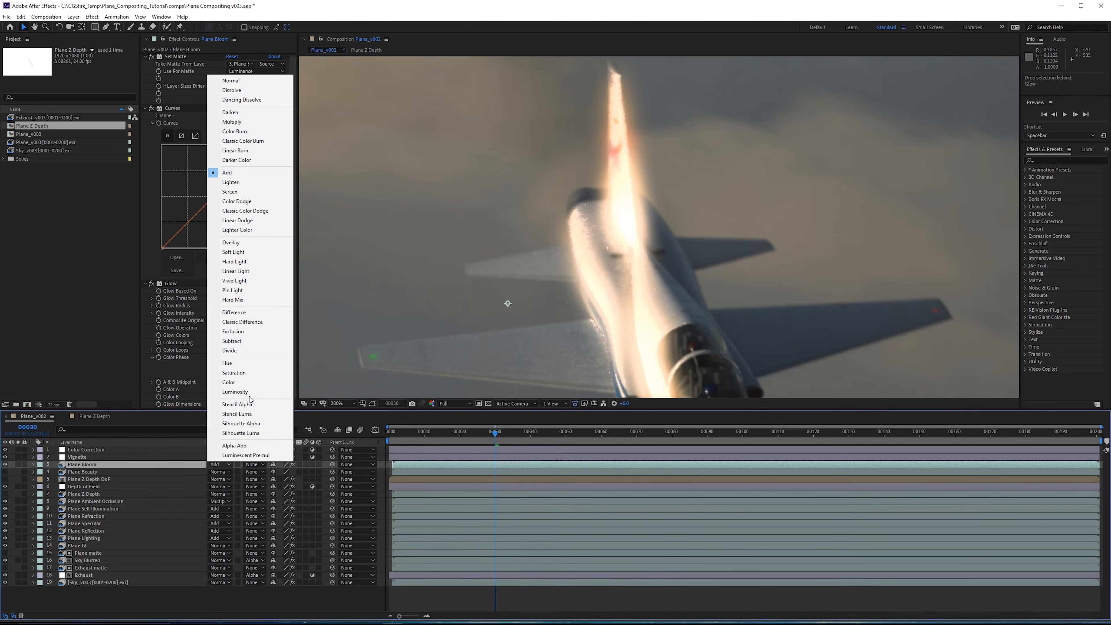
left_click(248, 191)
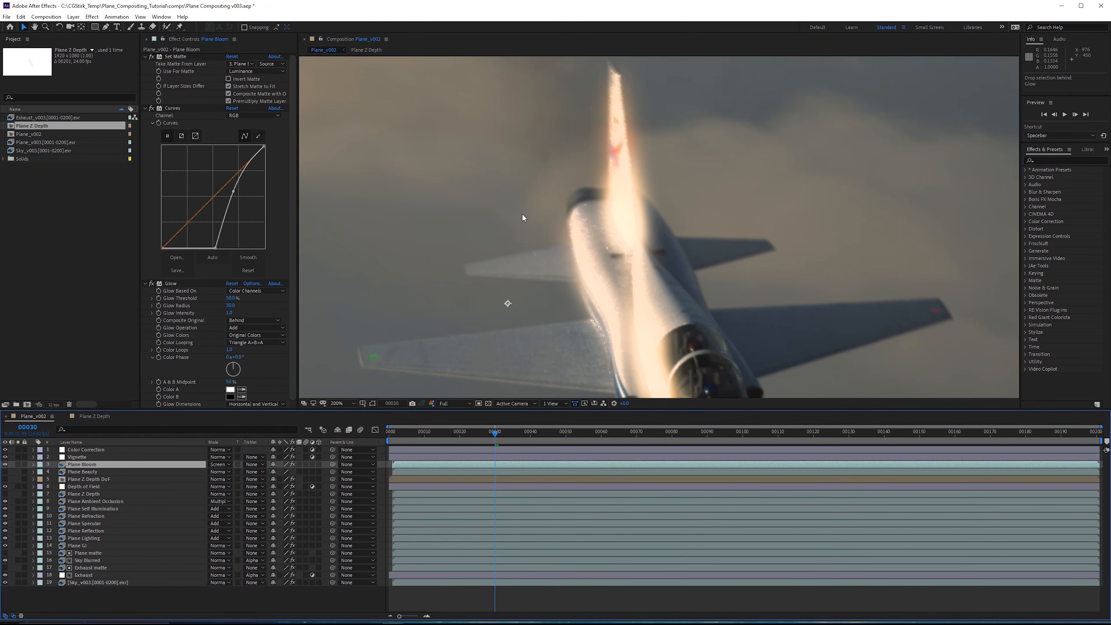
Step: Add HDR Highlight Compression to the Plane Bloom layer after Glow
left_click(1048, 159)
left_click(1049, 159)
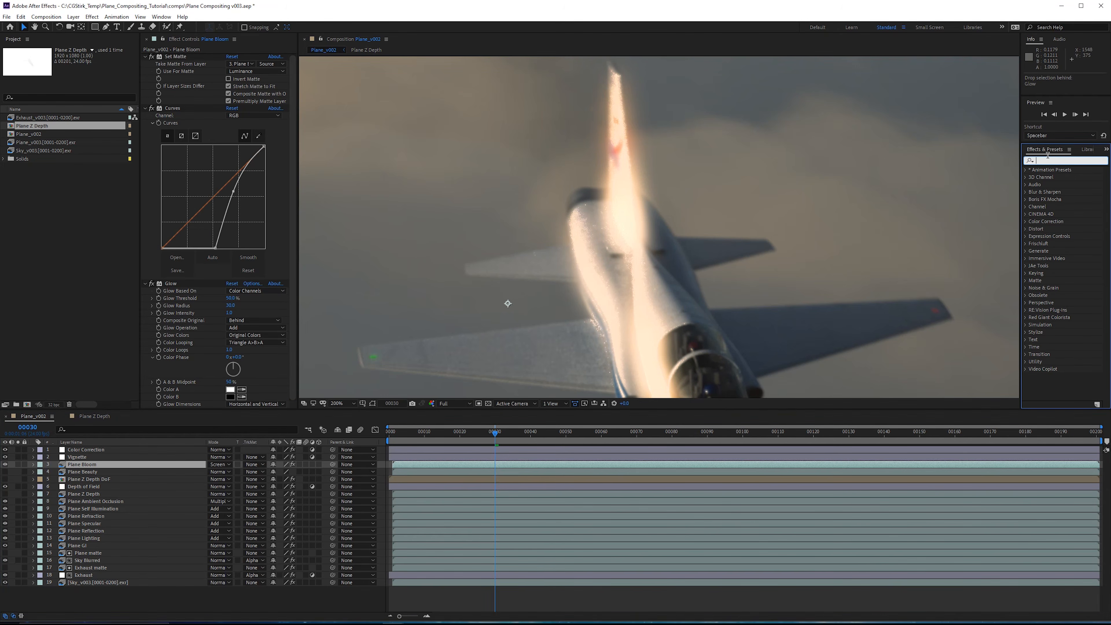
type("hdr")
left_click_drag(1068, 184, 240, 389)
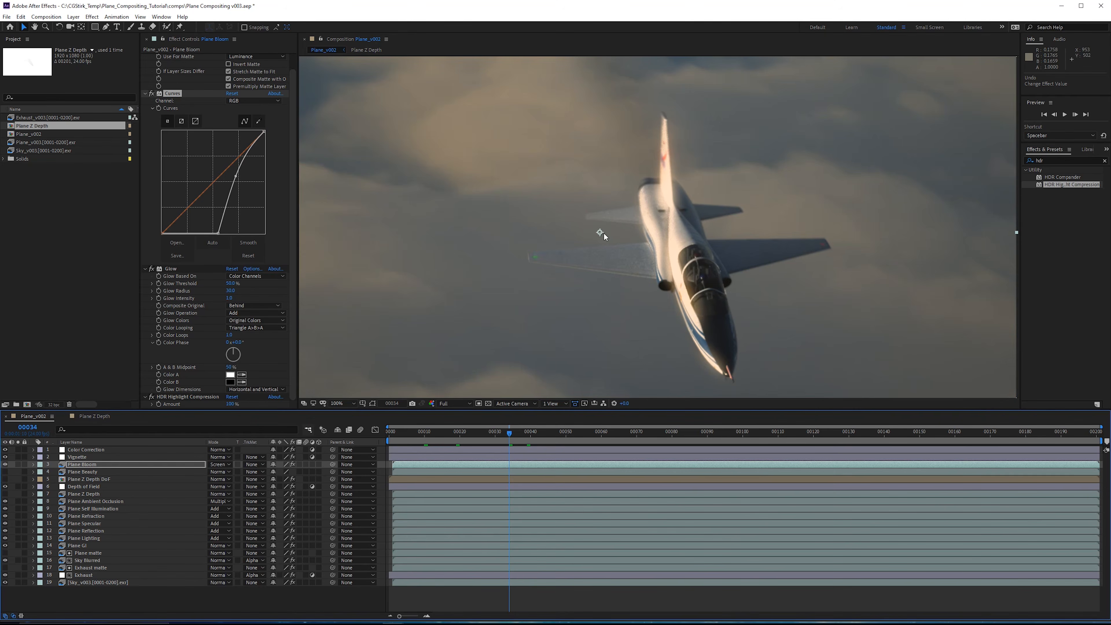
middle_click_drag(604, 233, 588, 212)
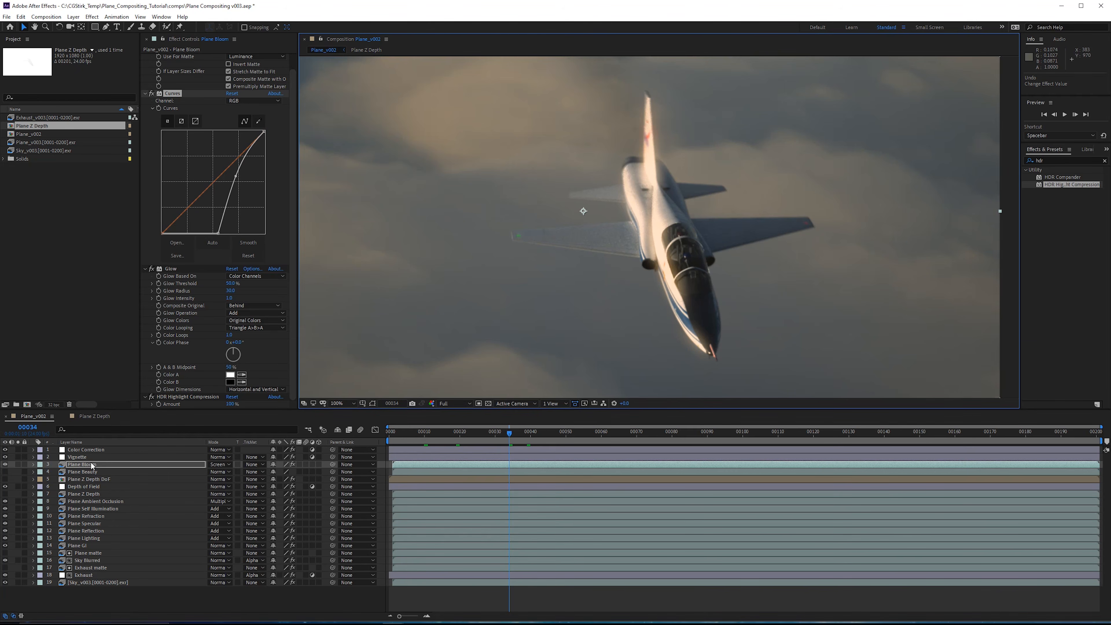
Step: Create a null object above Plane Bloom and rename it Camera Shake
left_click(73, 17)
mouse_move(111, 29)
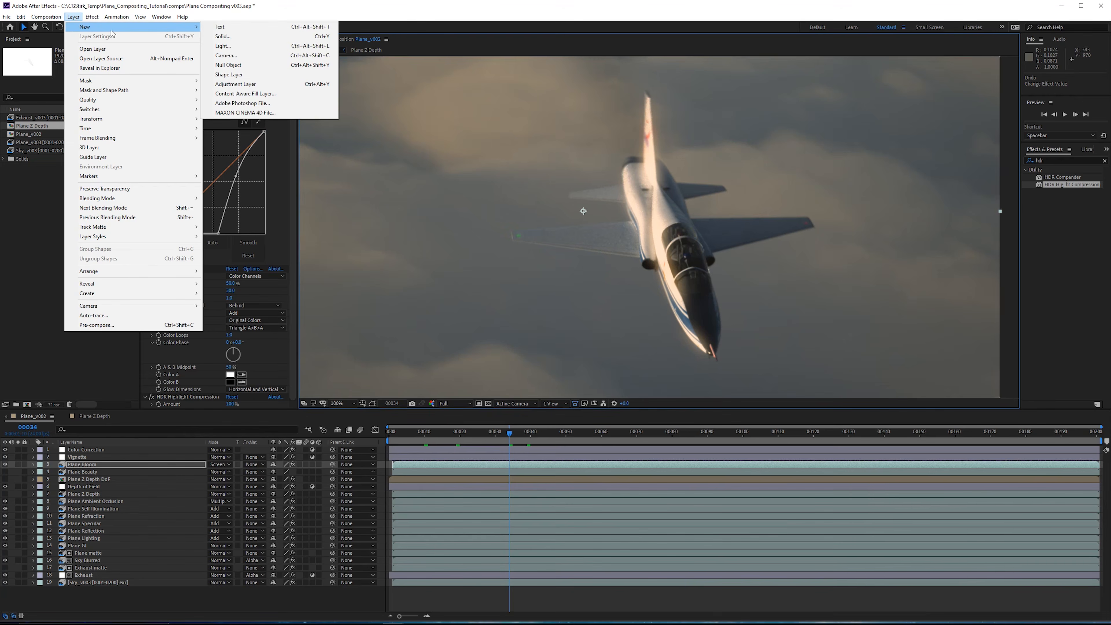
left_click(253, 66)
key("Return")
type("Camera Shake")
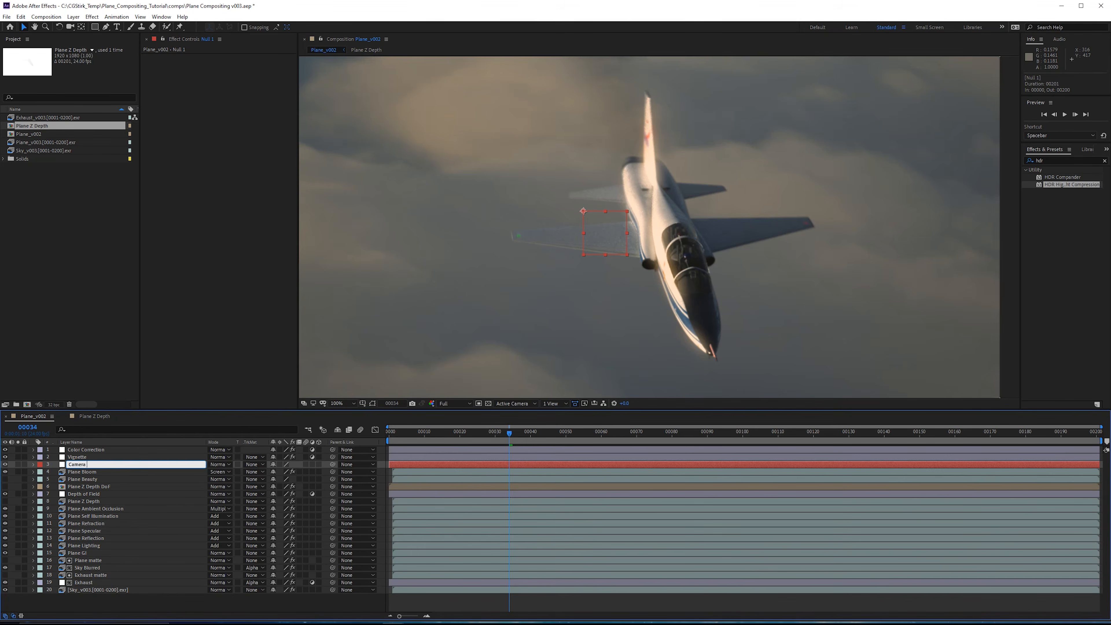
key("Return")
Step: Add two Slider Control effects to the Camera Shake null and name them Frequency and Intensity
left_click_drag(1073, 162, 1012, 169)
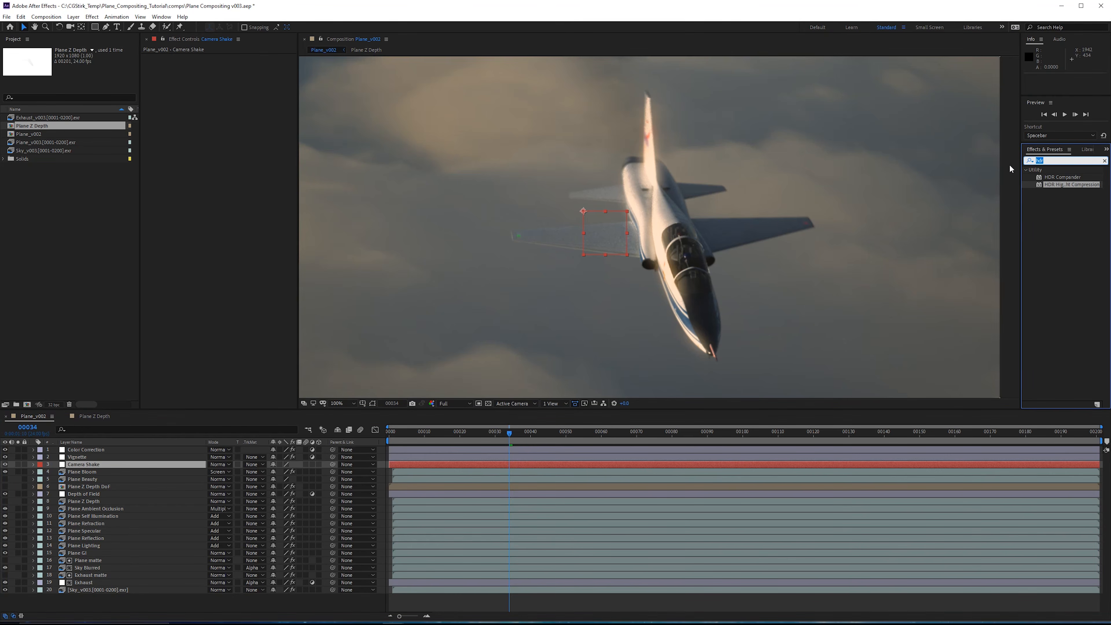
type("slider")
left_click_drag(1059, 177, 227, 115)
key("Return")
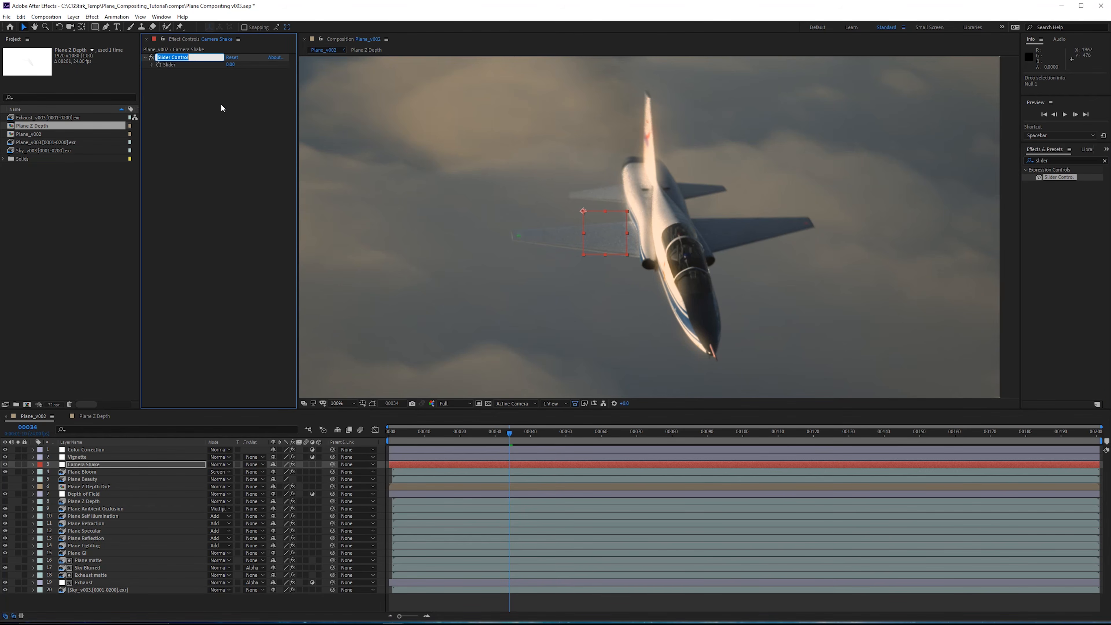
type("Frequency")
key("Return")
left_click_drag(1059, 177, 179, 96)
key("Return")
type("Intensity")
key("Return")
Step: Duplicate both Camera Shake sliders and rename the copies Frequency Rotation and Intensity Rotation
key("ctrl+a")
key("ctrl+d")
left_click(185, 89)
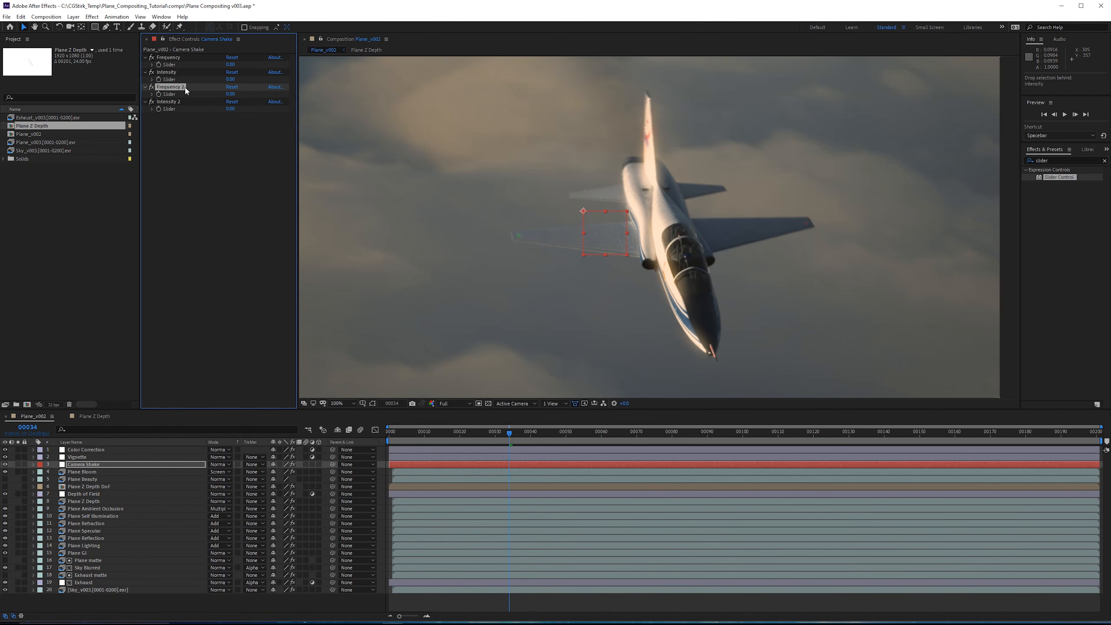
key("Return")
double_click(187, 86)
type("R")
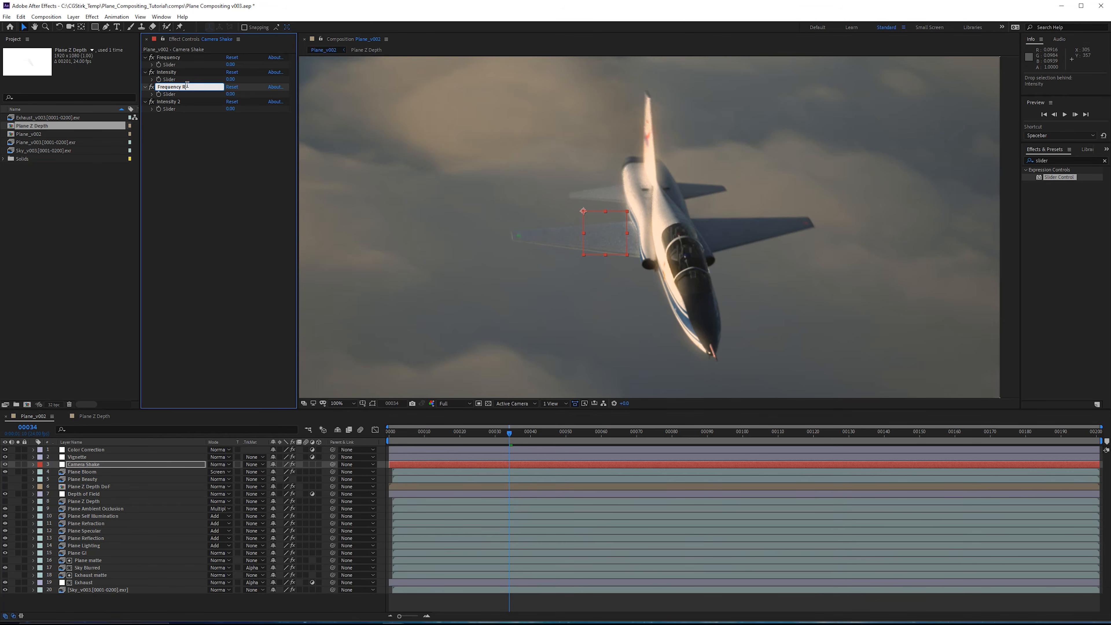
type("otation")
key("Return")
left_click(179, 102)
key("Return")
double_click(179, 102)
type("Rot")
Step: Parent all layers from Plane Bloom down to the Sky_v003 footage to the Camera Shake null
left_click(87, 457)
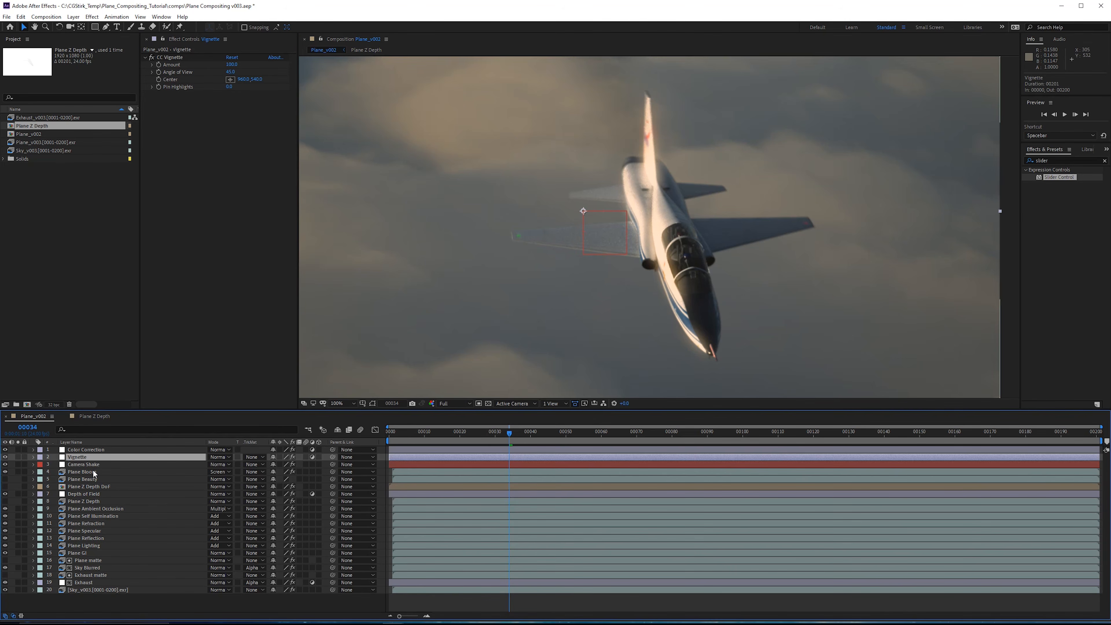
left_click(93, 472)
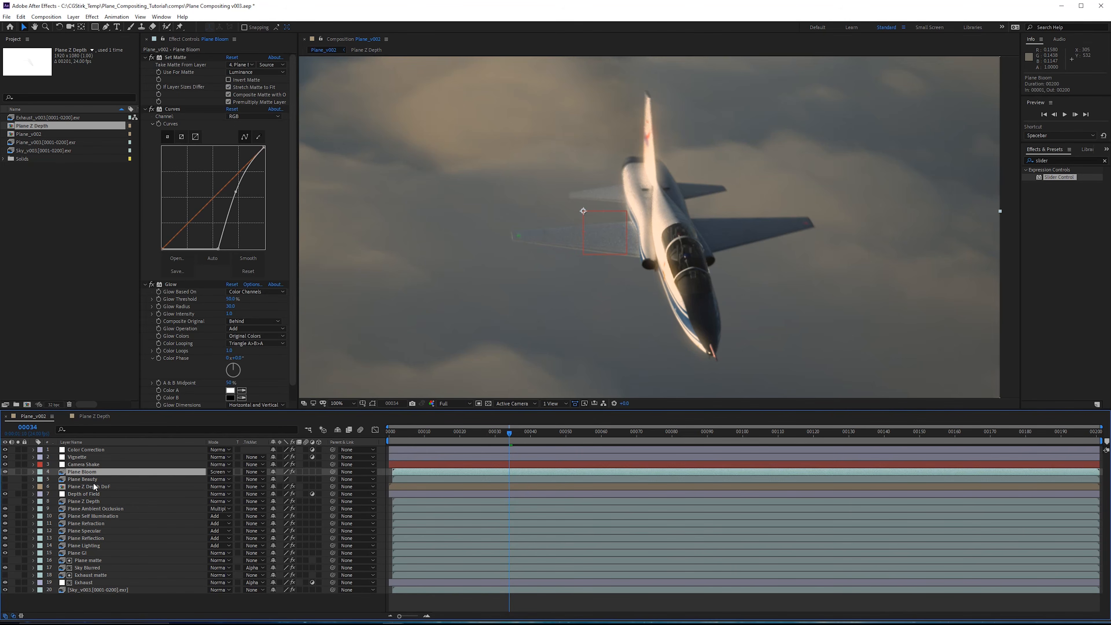
left_click(92, 589, "shift")
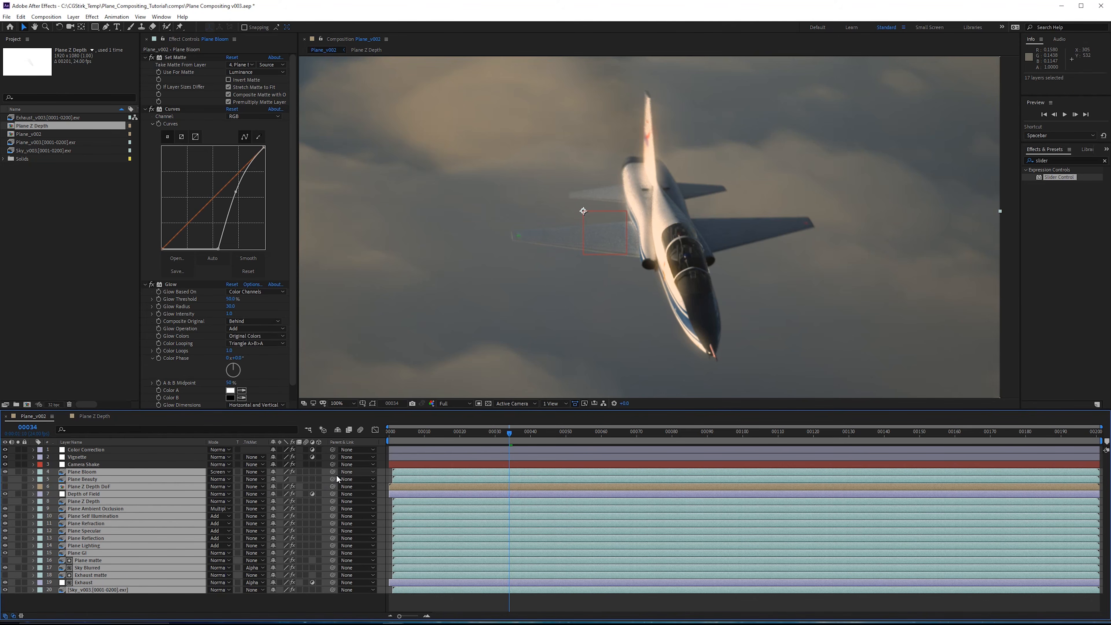
left_click_drag(333, 472, 114, 466)
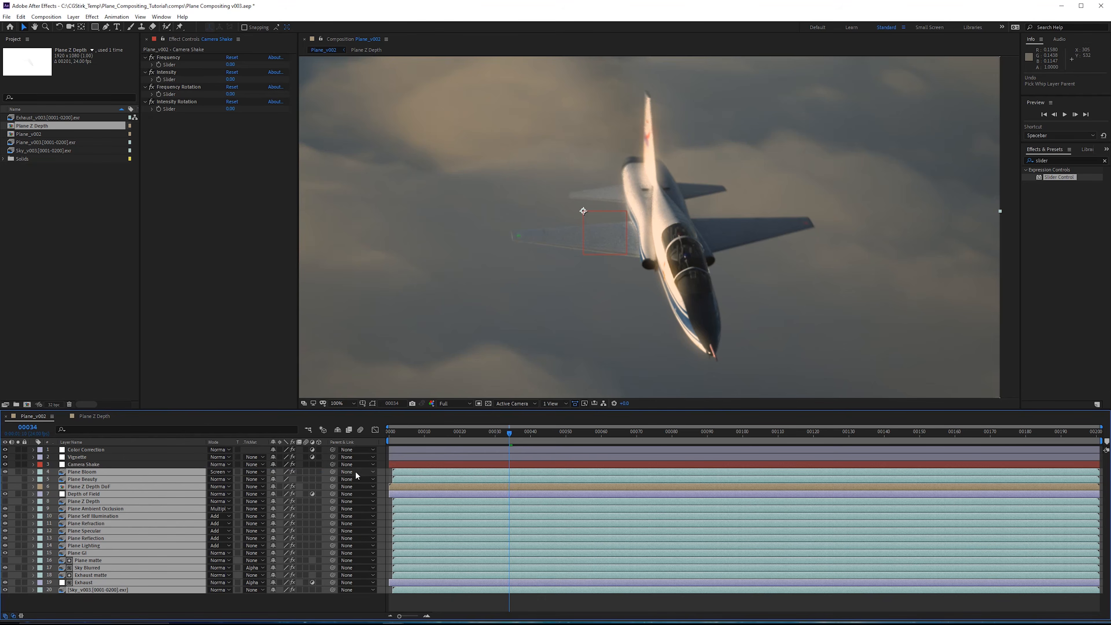
key("ctrl+z")
left_click(349, 472)
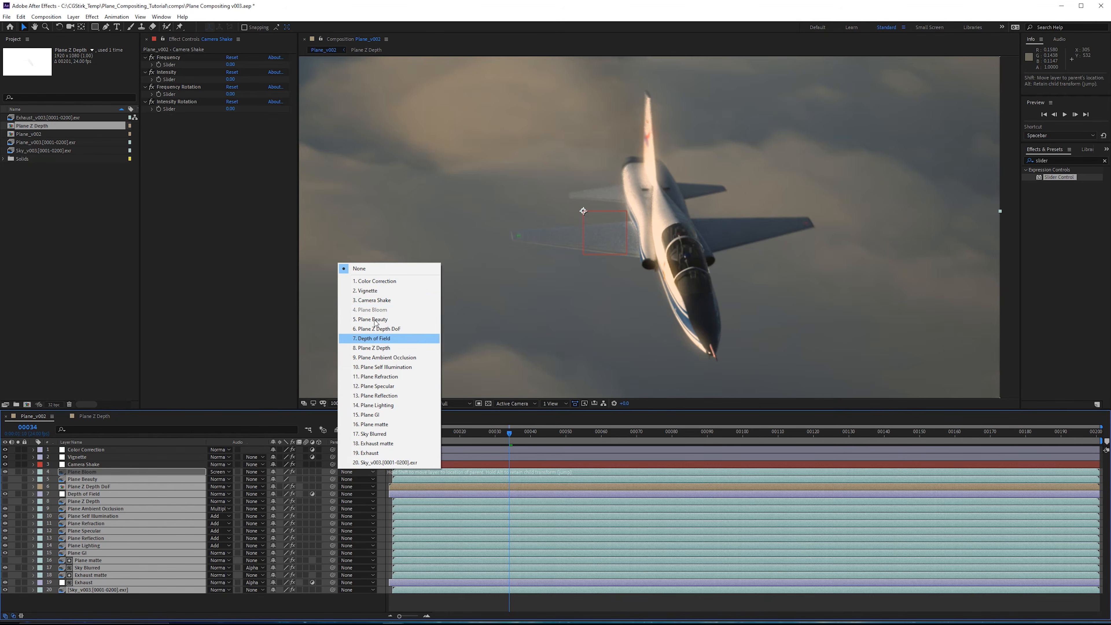
left_click(399, 303)
Step: Give Camera Shake's Position a wiggle() expression that takes its two arguments from the Frequency and Intensity sliders
left_click(134, 465)
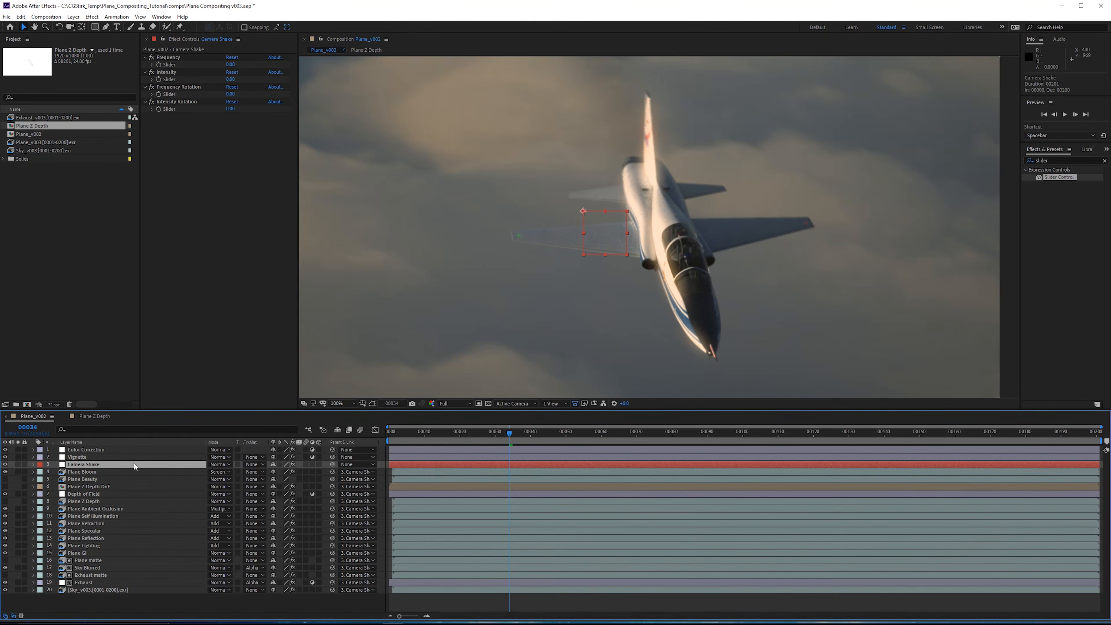
key("p")
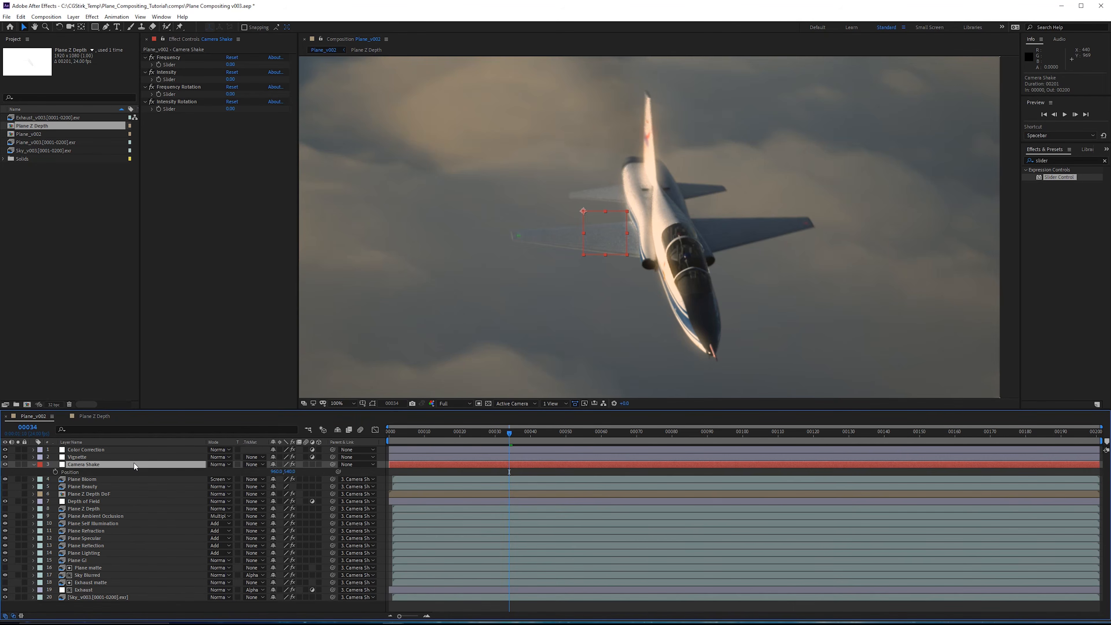
left_click(55, 472, "alt")
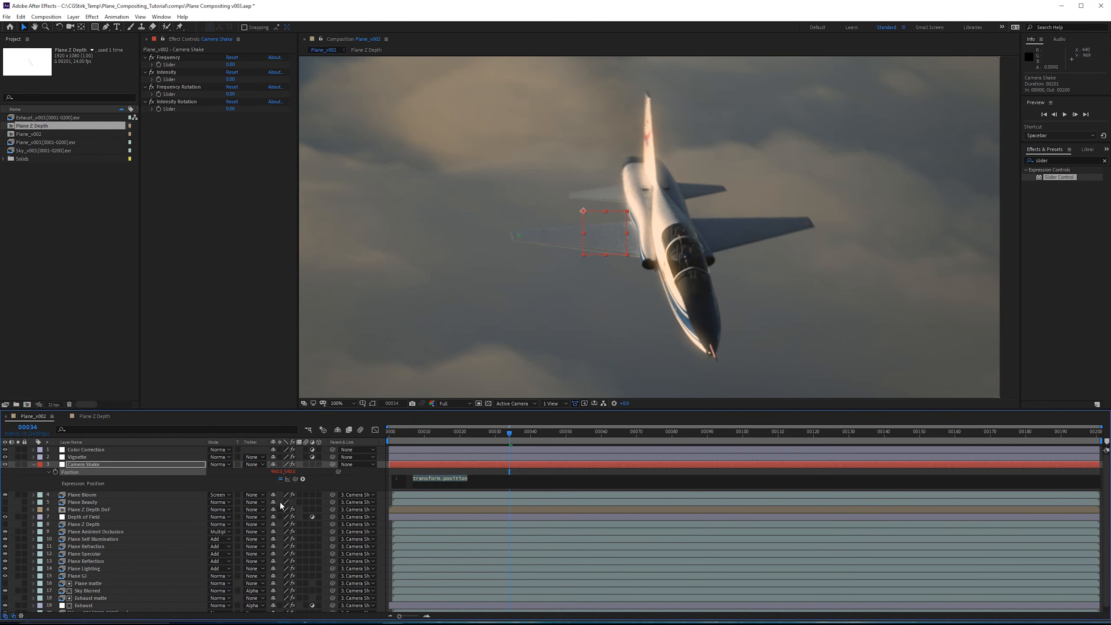
type("wiggle()")
left_click_drag(295, 479, 184, 68)
left_click_drag(295, 479, 180, 80)
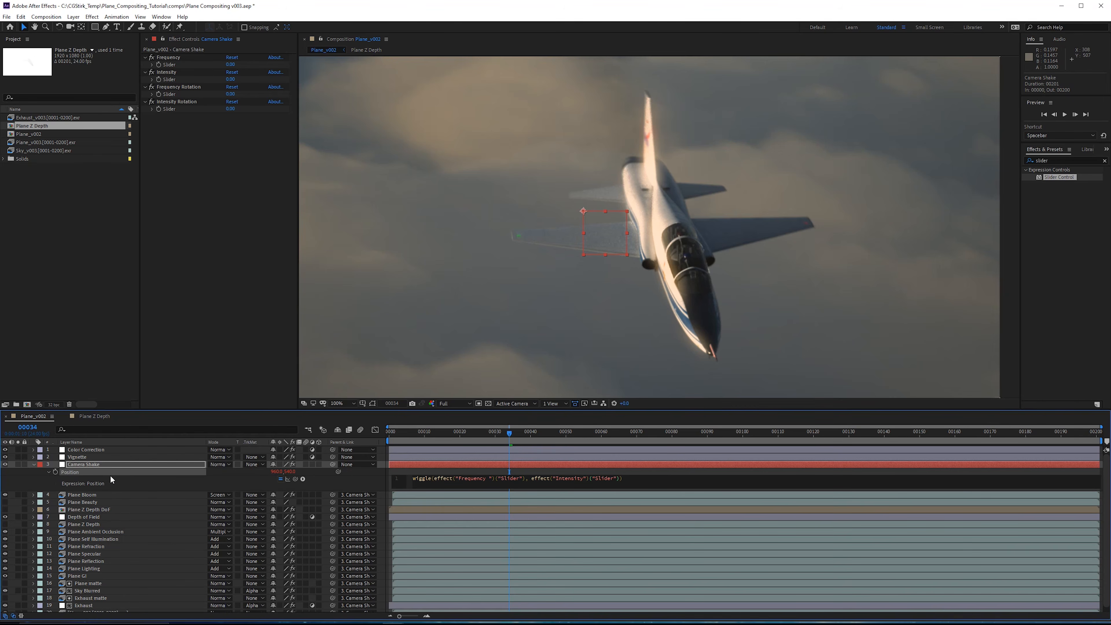
left_click(646, 469)
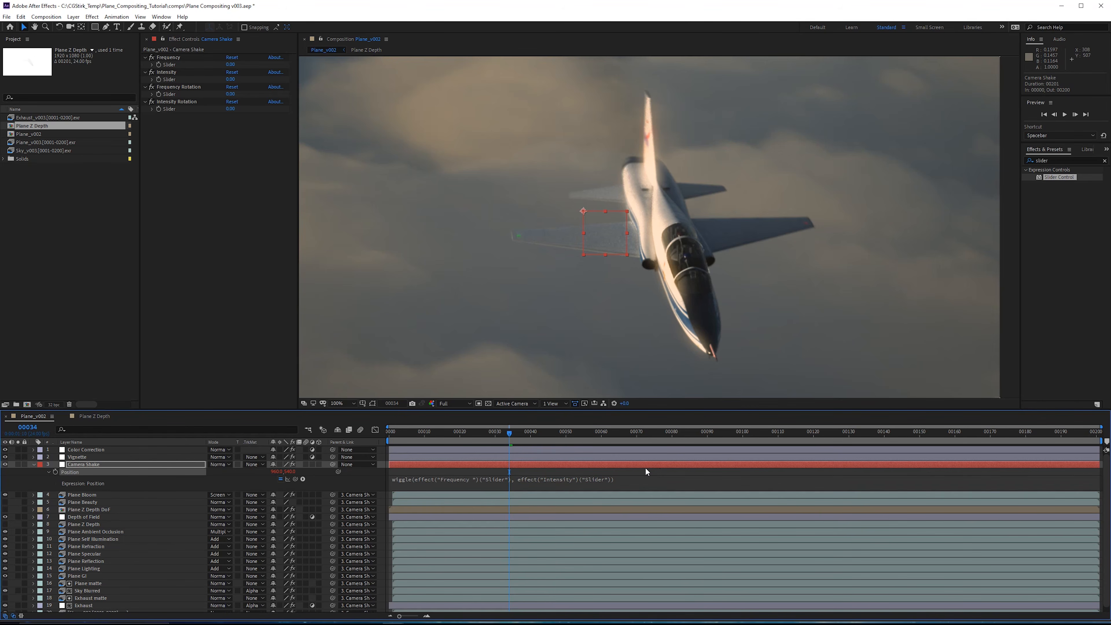
Step: Set the Camera Shake null's Frequency slider to 2 and its Intensity slider to 10
left_click(229, 64)
type("2")
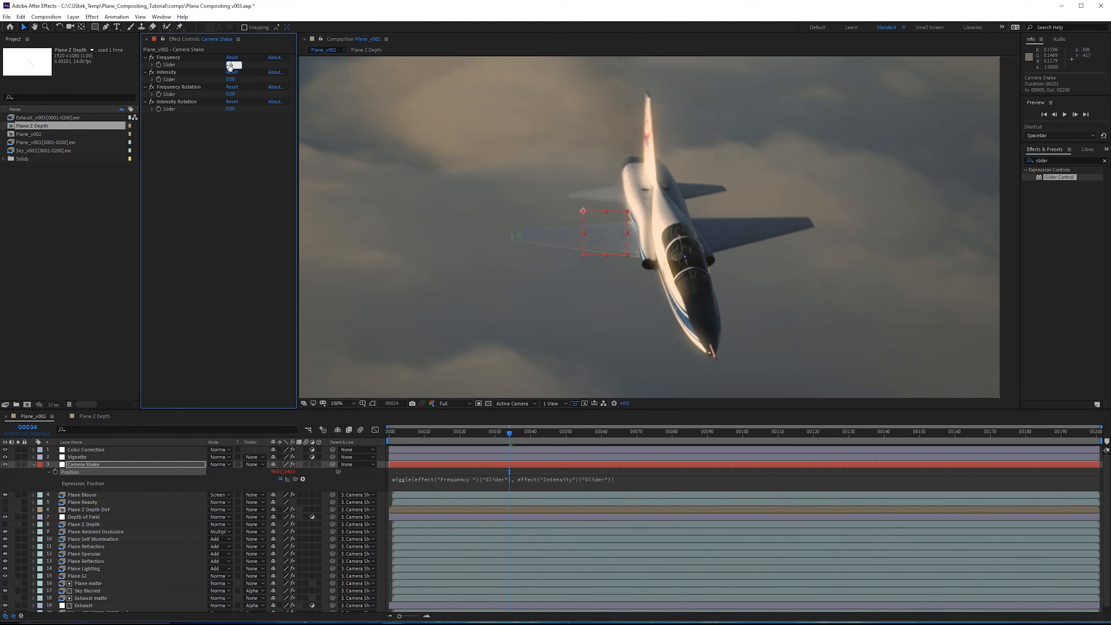
key("Return")
left_click(231, 79)
key("Return")
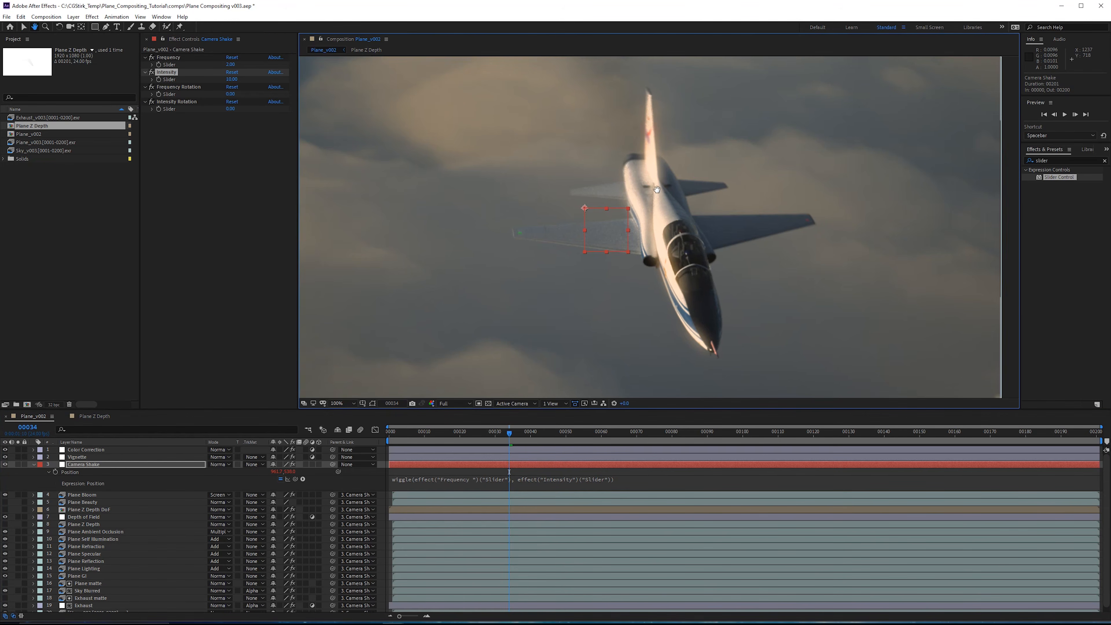
Step: Try an Intensity of 50 on Camera Shake while inspecting the frame's lower edge, and return the slider to 10
middle_click_drag(694, 289, 638, 186)
middle_click_drag(695, 331, 615, 257)
scroll(615, 255, "up", 4)
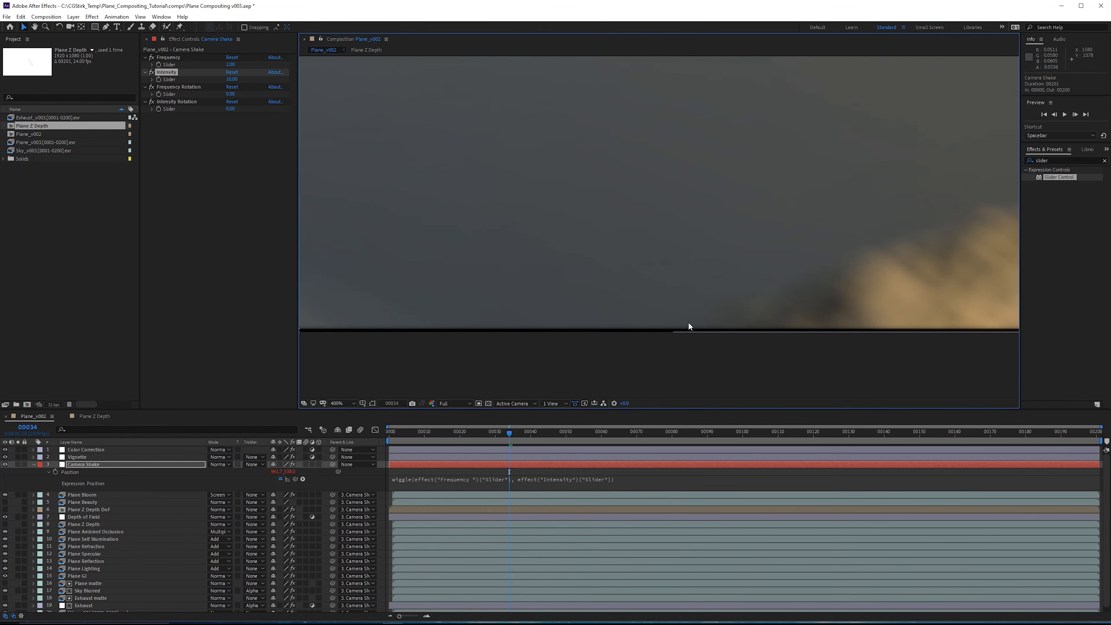
left_click(234, 80)
type("50")
key("Return")
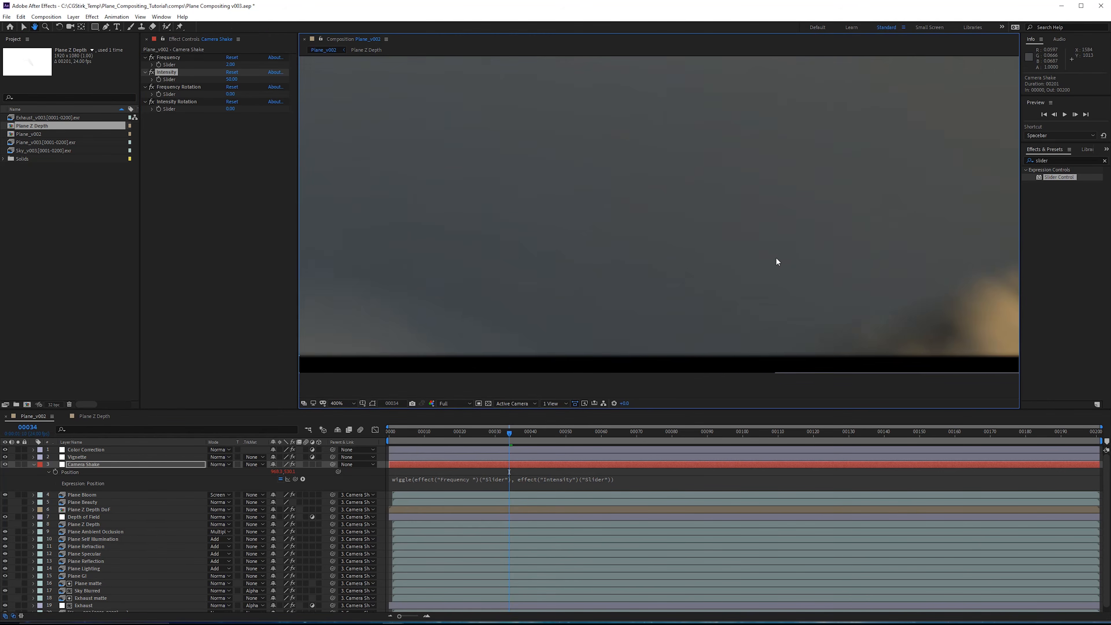
scroll(614, 294, "down", 2)
scroll(747, 284, "down", 2)
left_click(234, 80)
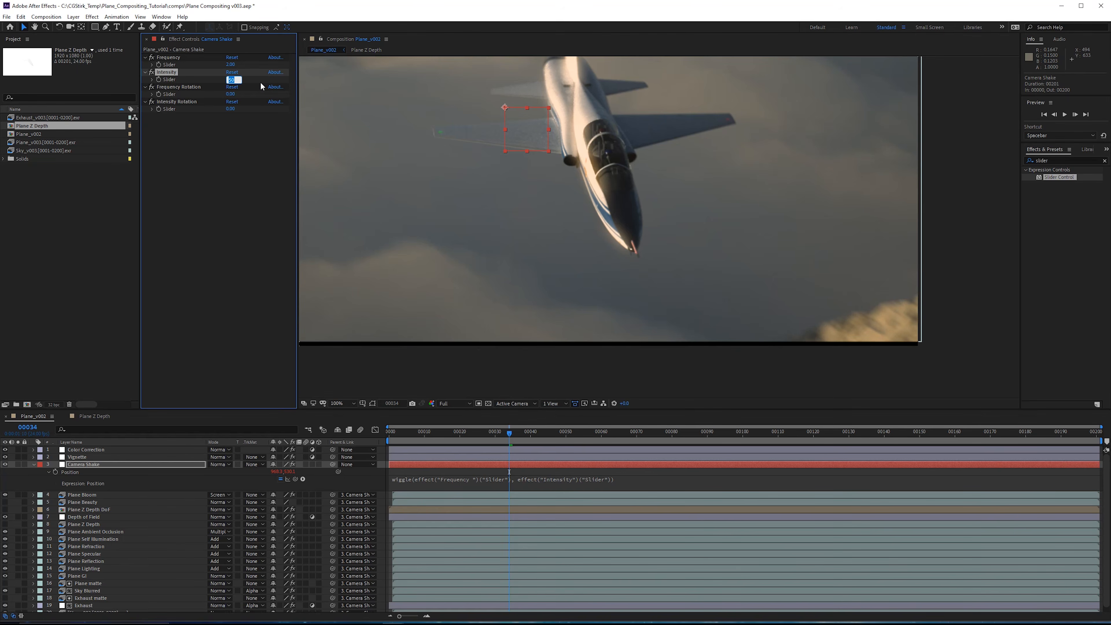
type("10")
key("Return")
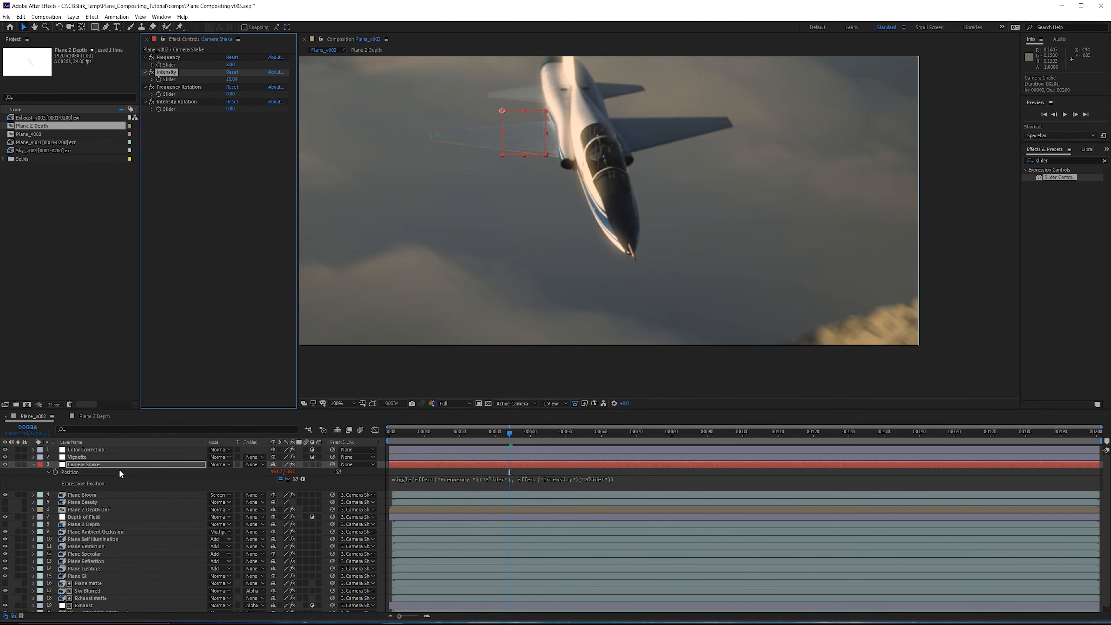
Step: Reveal the Camera Shake null's Scale, set it to 102%, and check the framing at frame 39
left_click(110, 464)
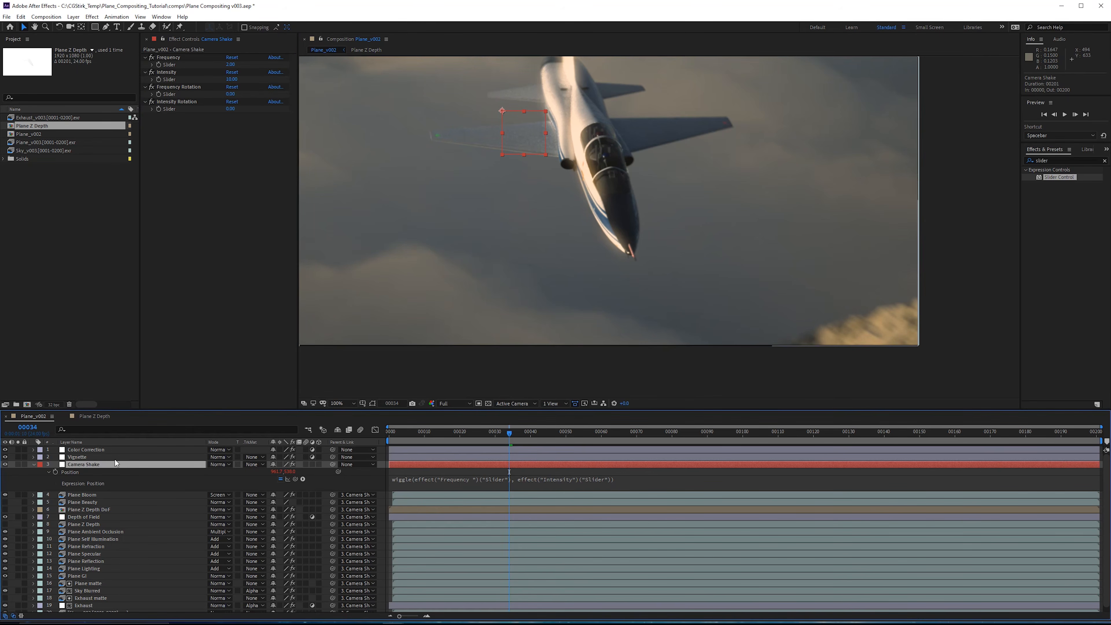
key("shift+s")
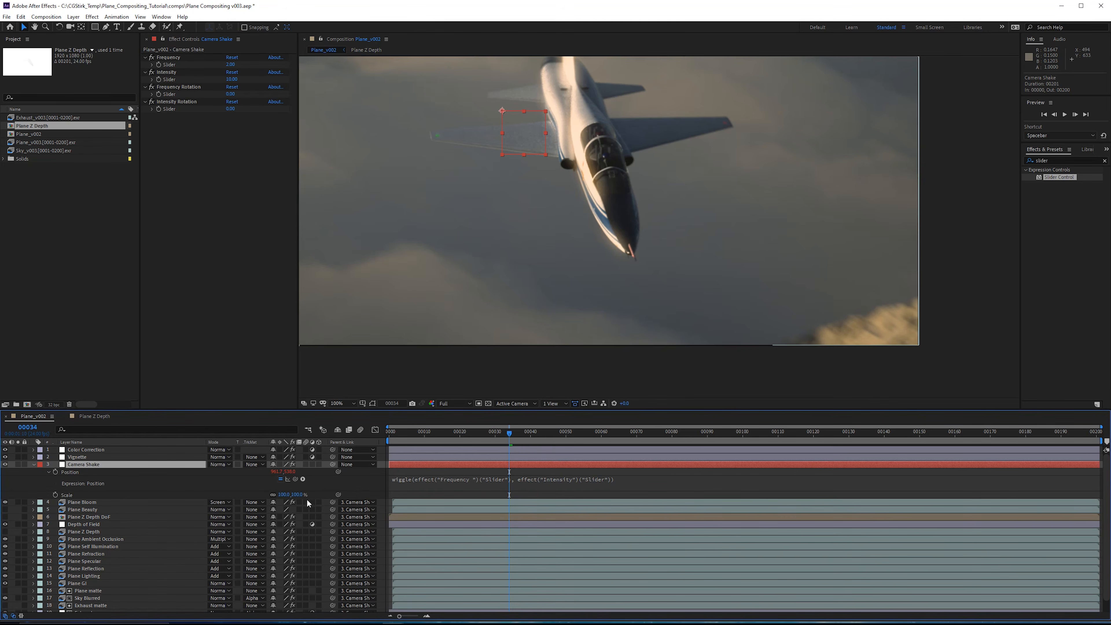
left_click(298, 494)
type("102")
key("Return")
mouse_move(528, 432)
left_mouse_down()
mouse_move(936, 429)
mouse_move(669, 433)
mouse_move(527, 453)
left_mouse_up()
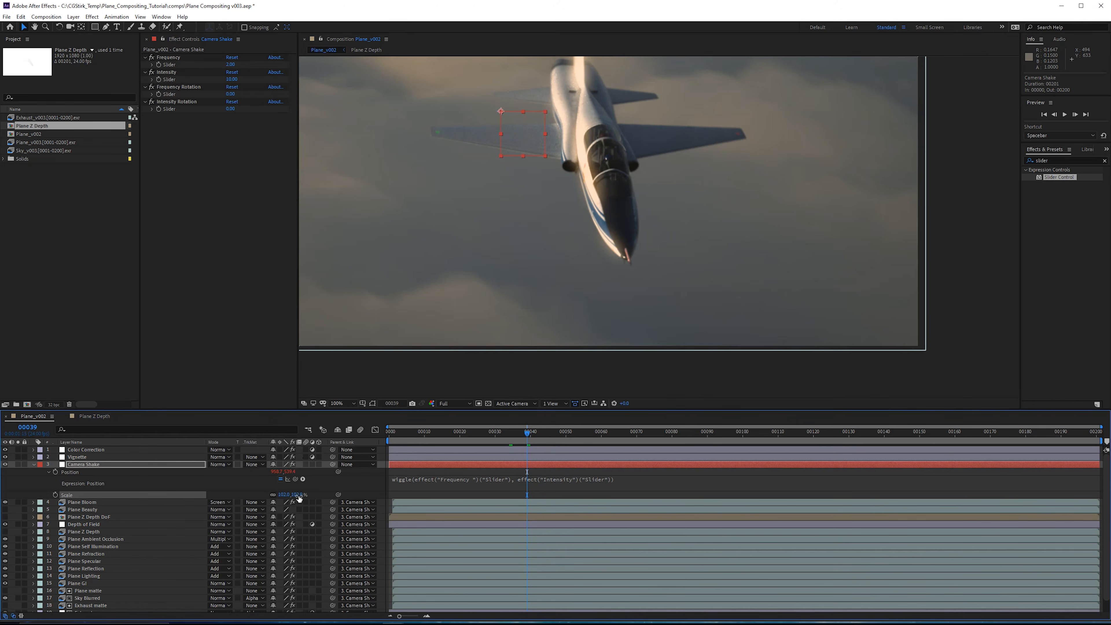
left_click(244, 402)
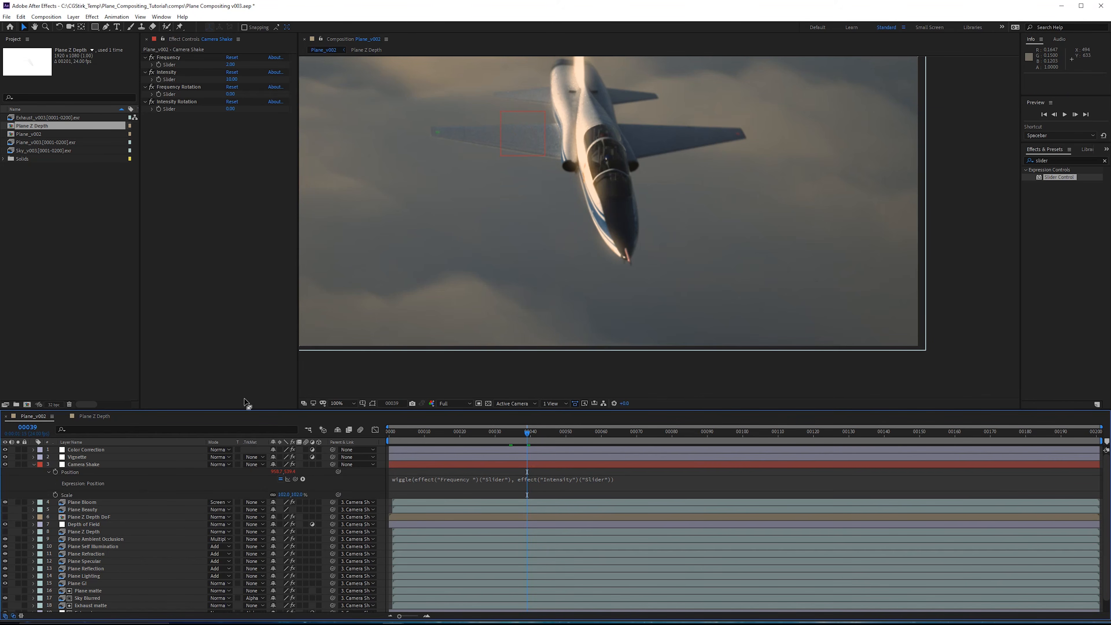
Step: Give Camera Shake's Rotation a wiggle() expression driven by the Frequency Rotation and Intensity Rotation sliders
left_click(91, 465)
key("alt+shift+r")
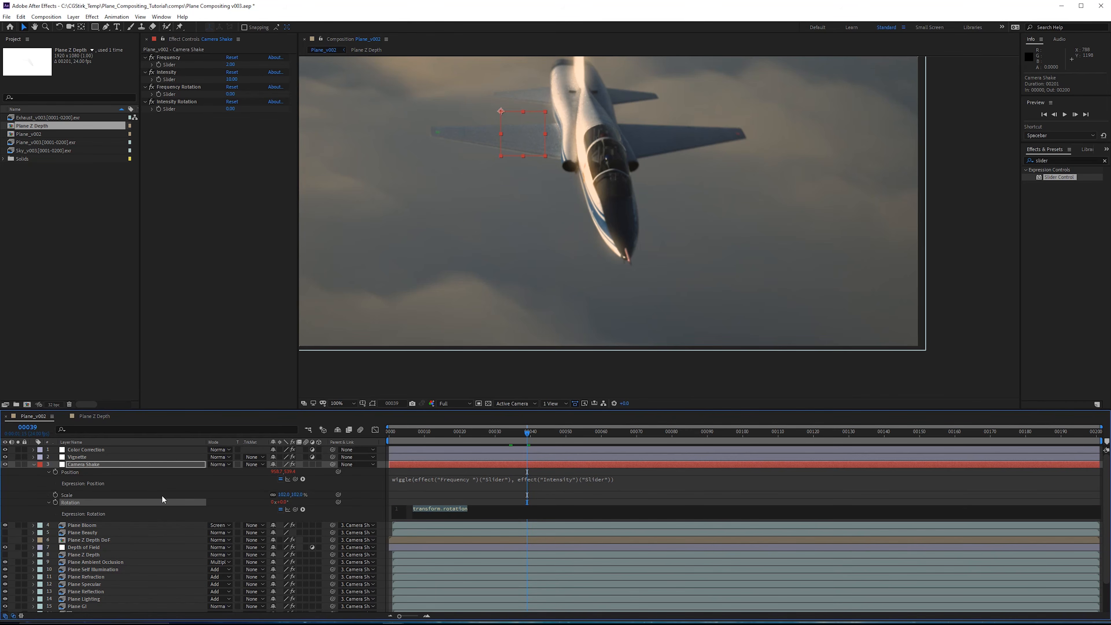
type("wiggle()")
left_click_drag(298, 510, 177, 94)
left_click_drag(295, 510, 182, 110)
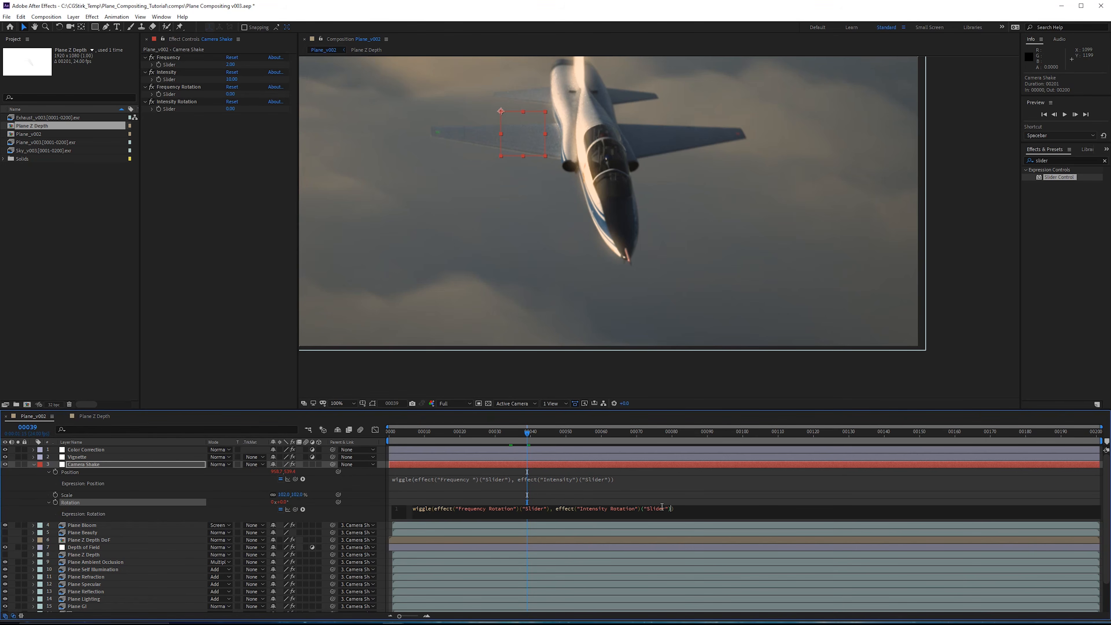
left_click(385, 521)
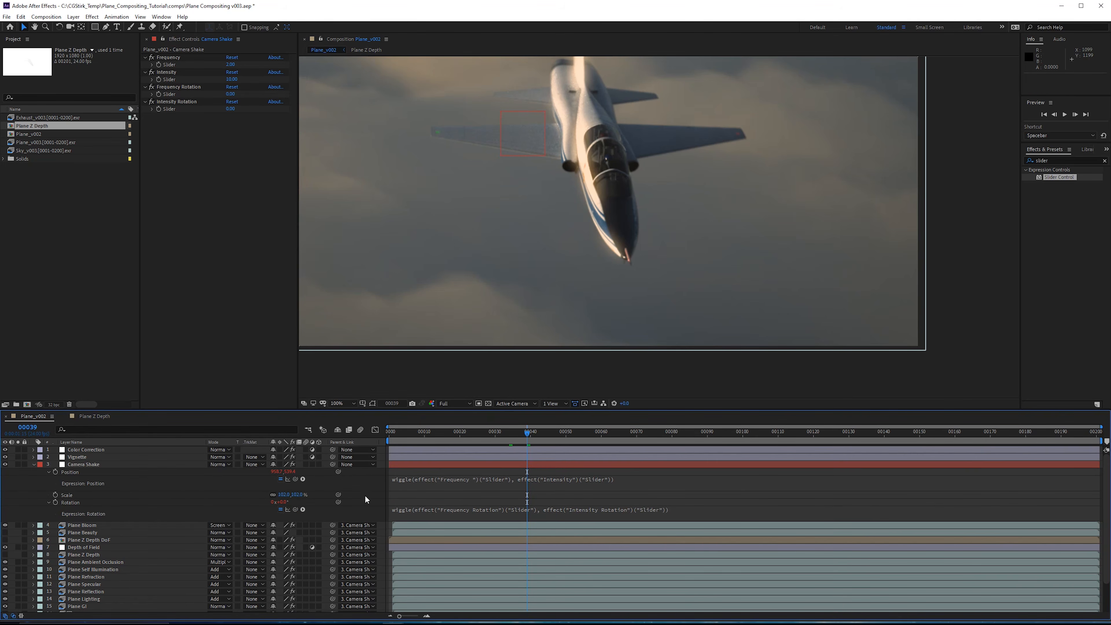
Step: Set Camera Shake's Frequency Rotation slider to 0.5 and its Intensity Rotation slider to 1
left_click(230, 95)
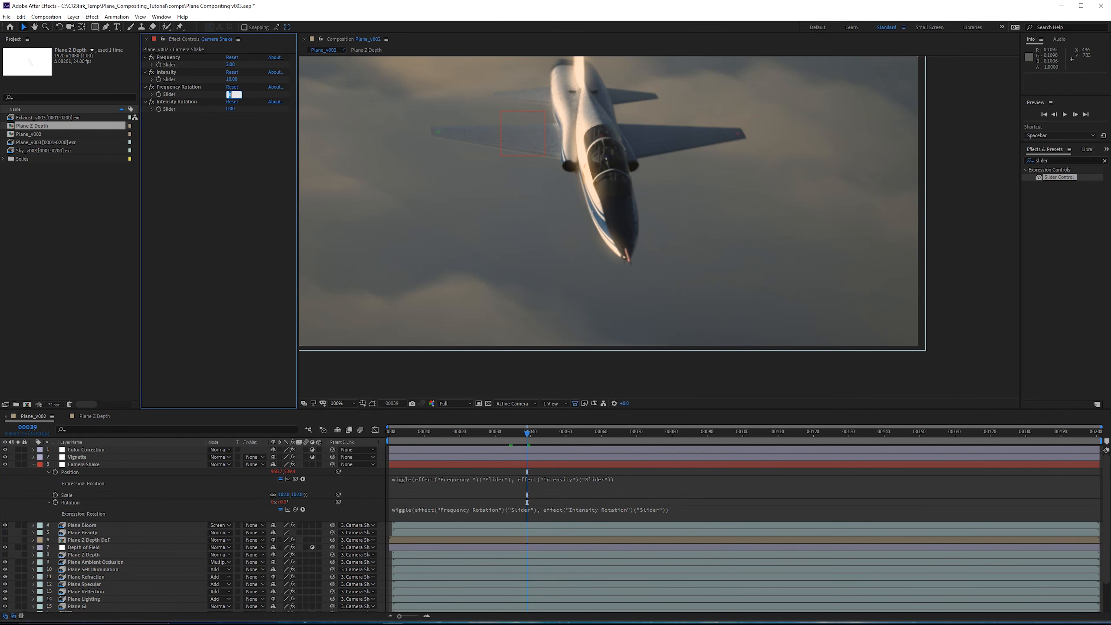
left_click(204, 174)
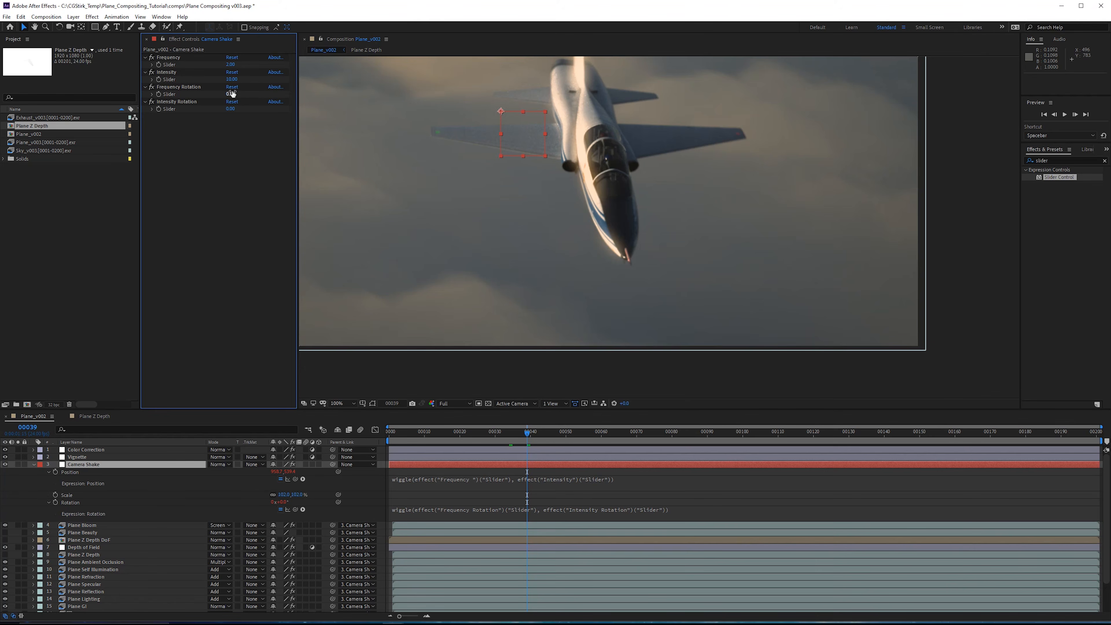
left_click(231, 109)
type("1")
key("Return")
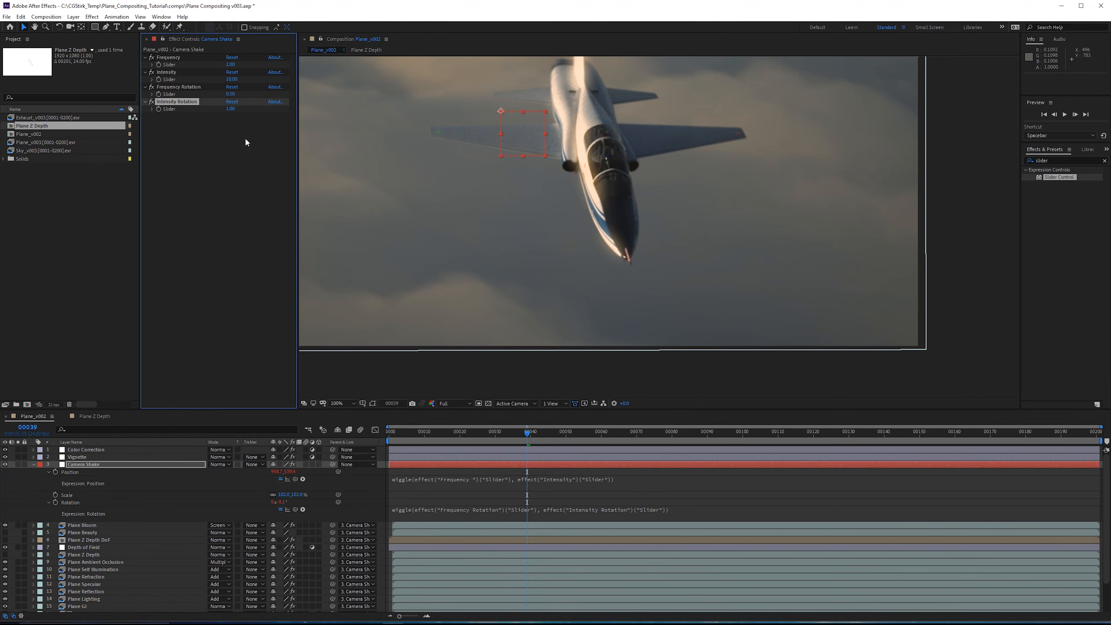
Step: Check the shake at frame 128, set Camera Shake's Scale to 105%, and inspect the coverage around the whole frame
key("space")
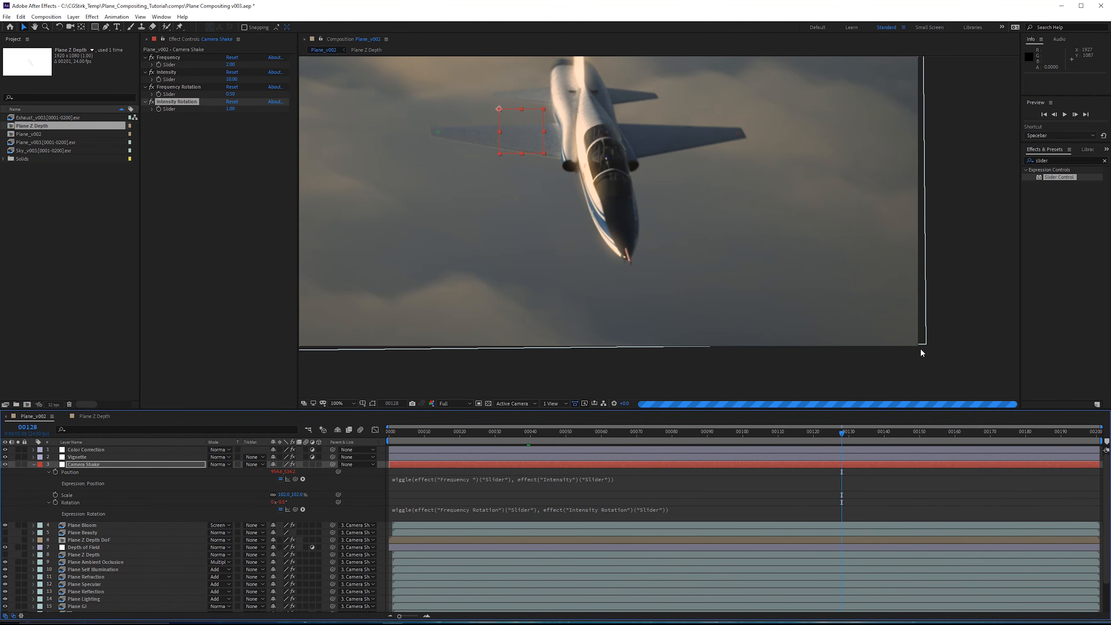
middle_click_drag(921, 350, 848, 348)
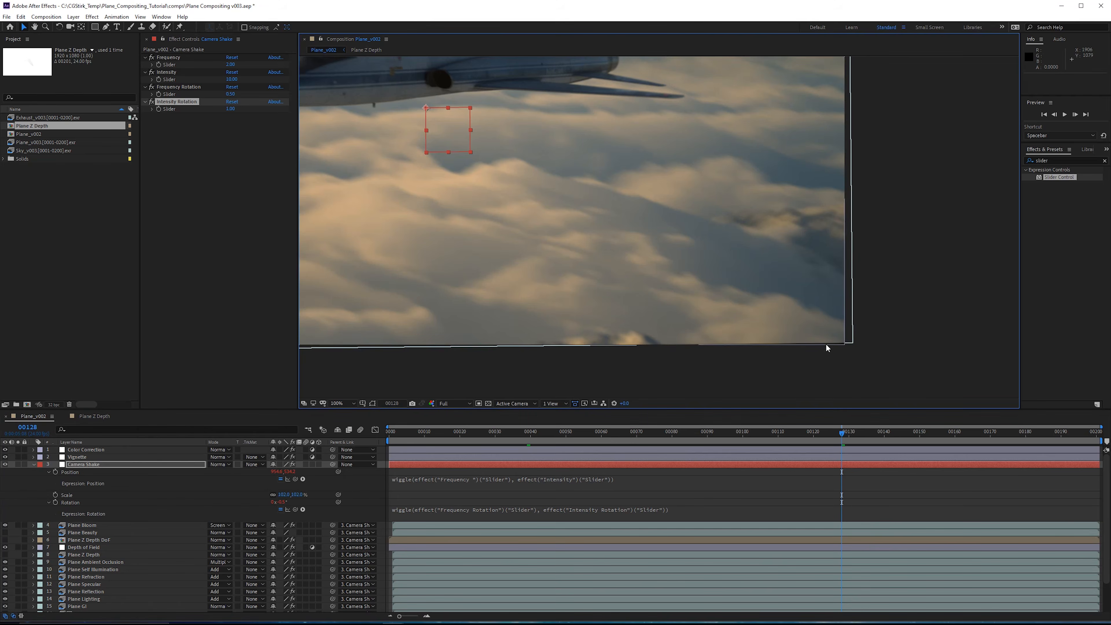
left_click(285, 495)
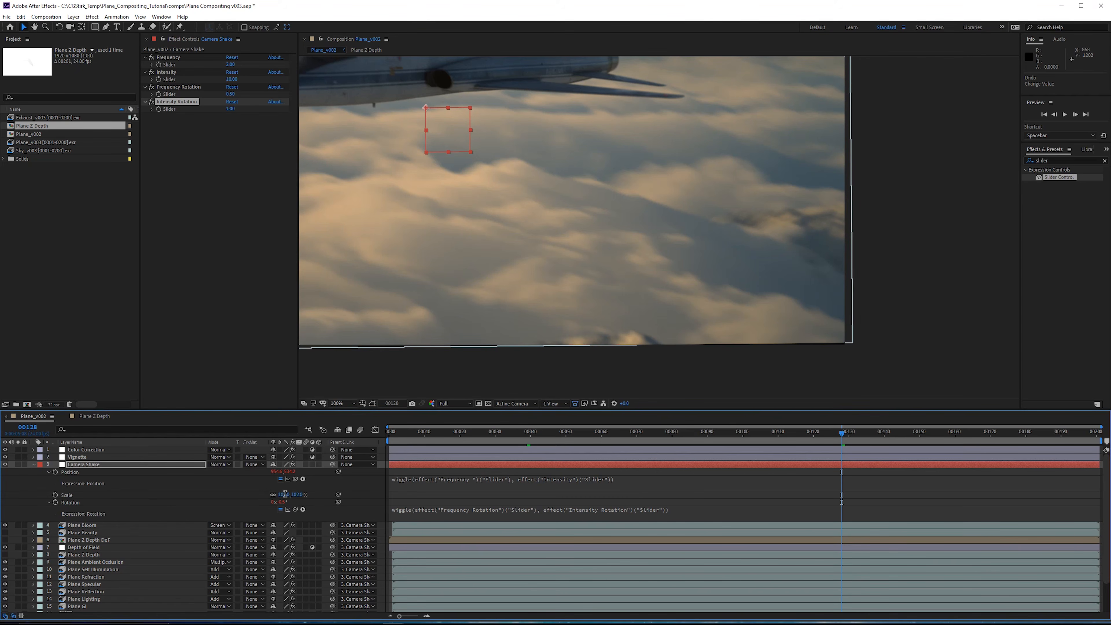
type("105")
key("Return")
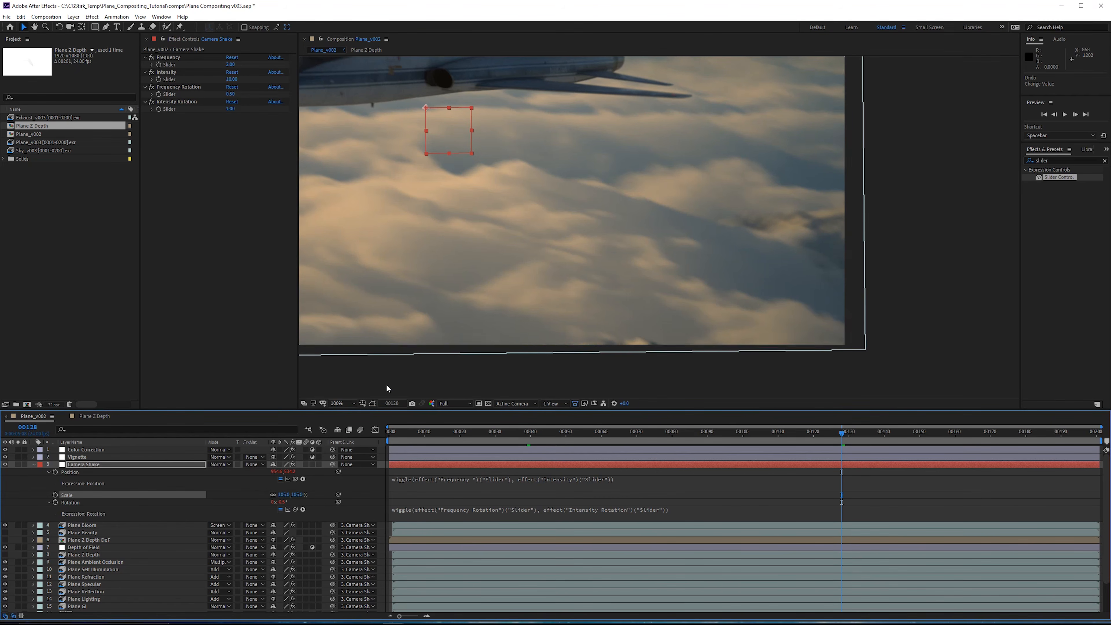
middle_click_drag(315, 309, 487, 366)
left_click(351, 404)
left_click(353, 417)
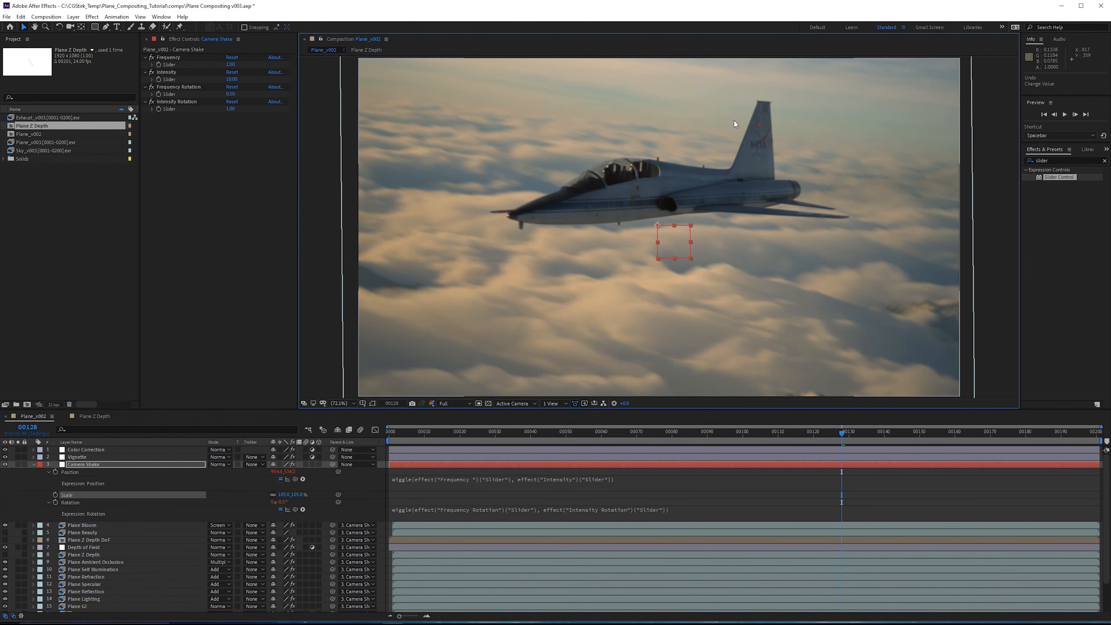
middle_click_drag(544, 145, 551, 205)
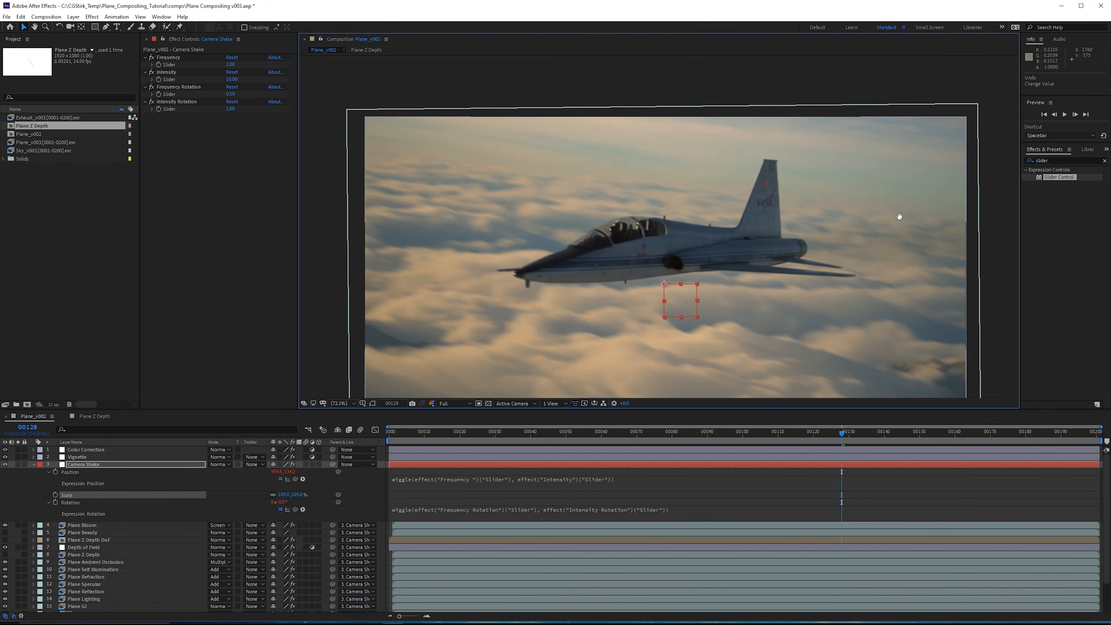
middle_click_drag(899, 212, 893, 154)
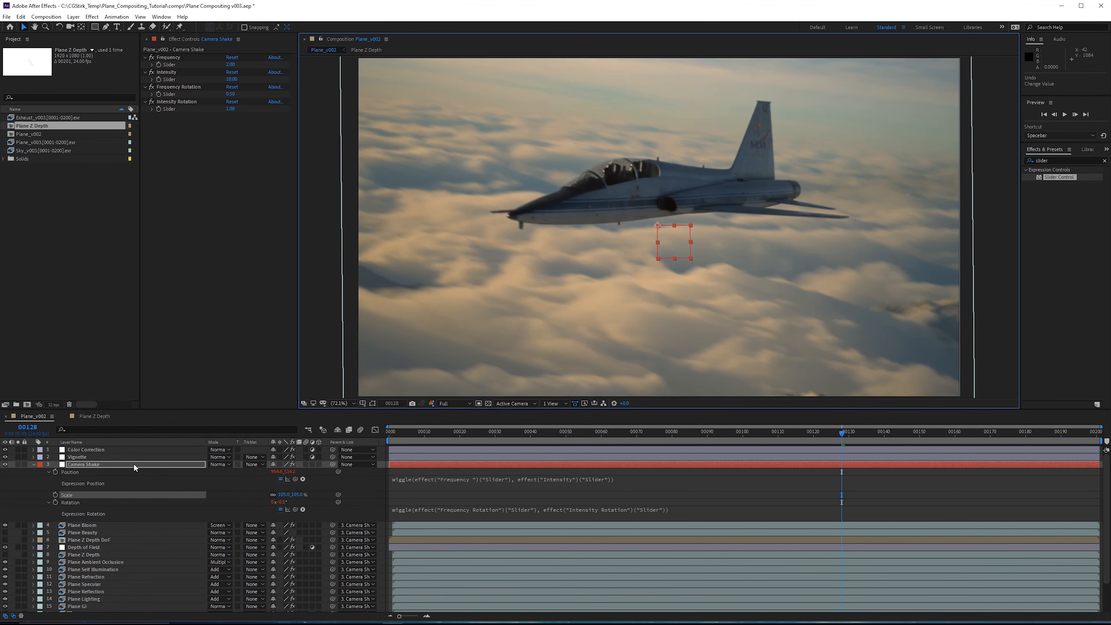
Step: Turn on motion blur for all layers from Plane Bloom down to the Sky_v003 footage and enable it for the composition
left_click(122, 527)
scroll(109, 609, "down", 3)
scroll(309, 451, "up", 2)
key("ctrl+a")
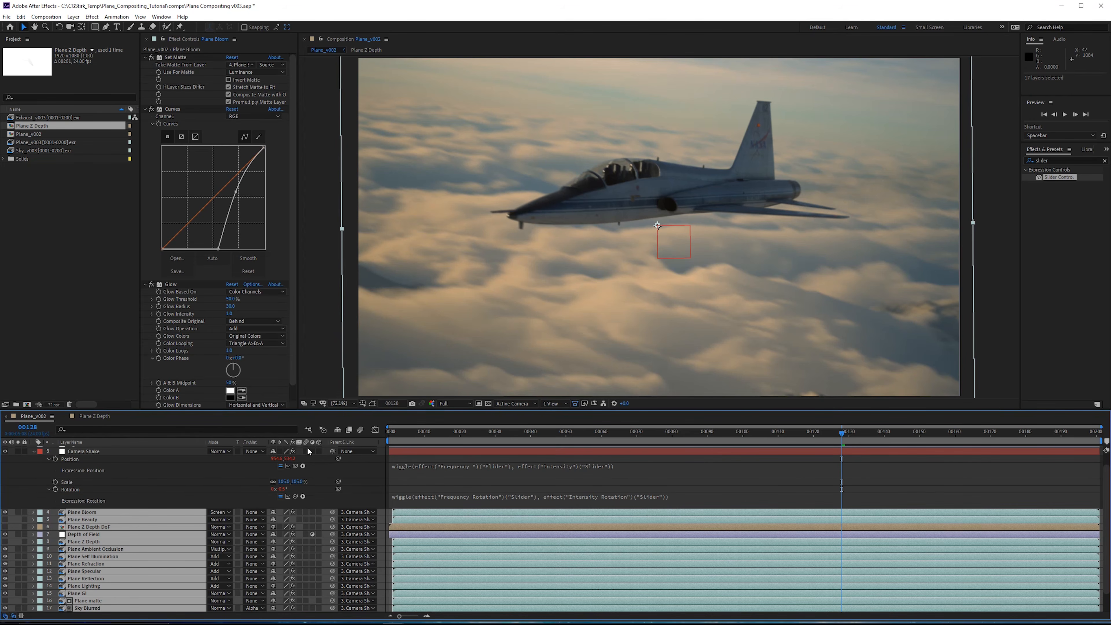
left_click(306, 512)
left_click(360, 430)
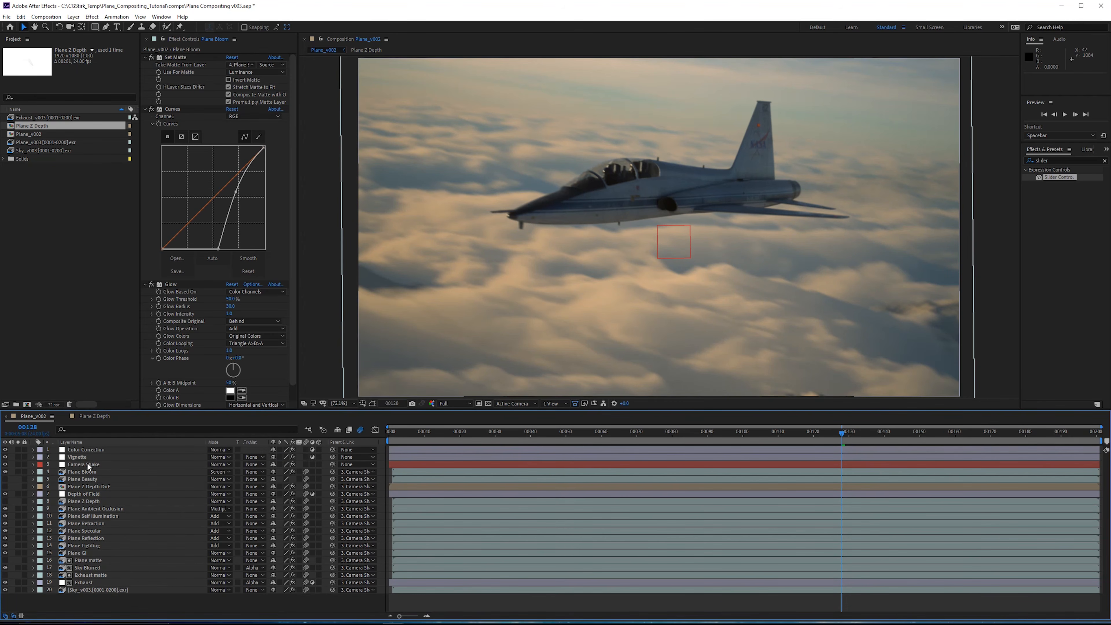
Step: Create an adjustment layer named Grain and place it between the Color Correction and Vignette layers
left_click(94, 451)
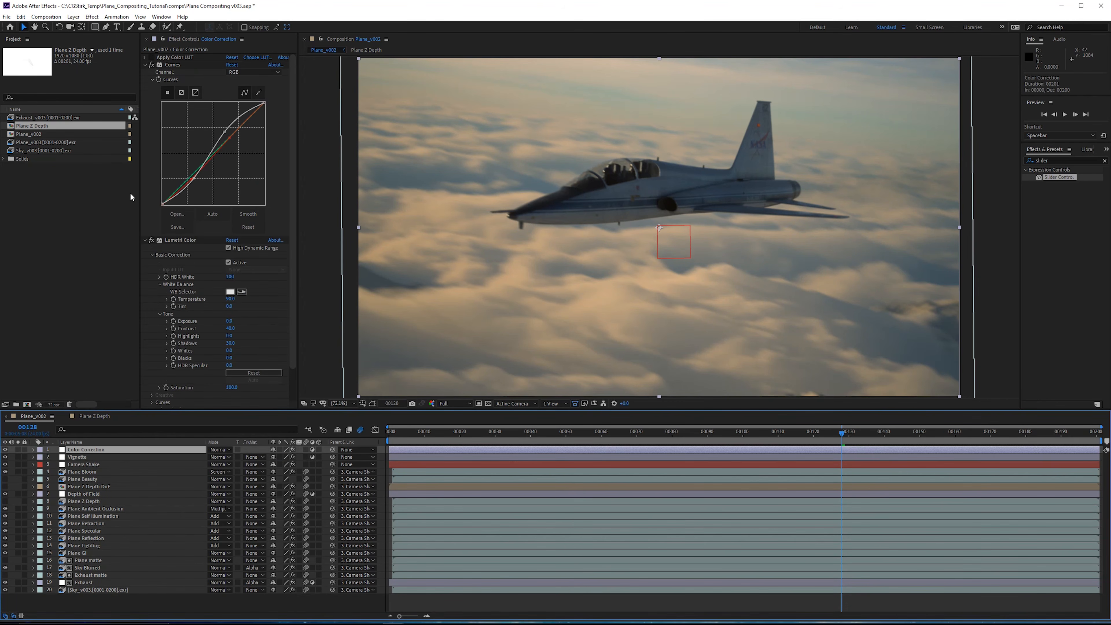
left_click(74, 18)
mouse_move(145, 29)
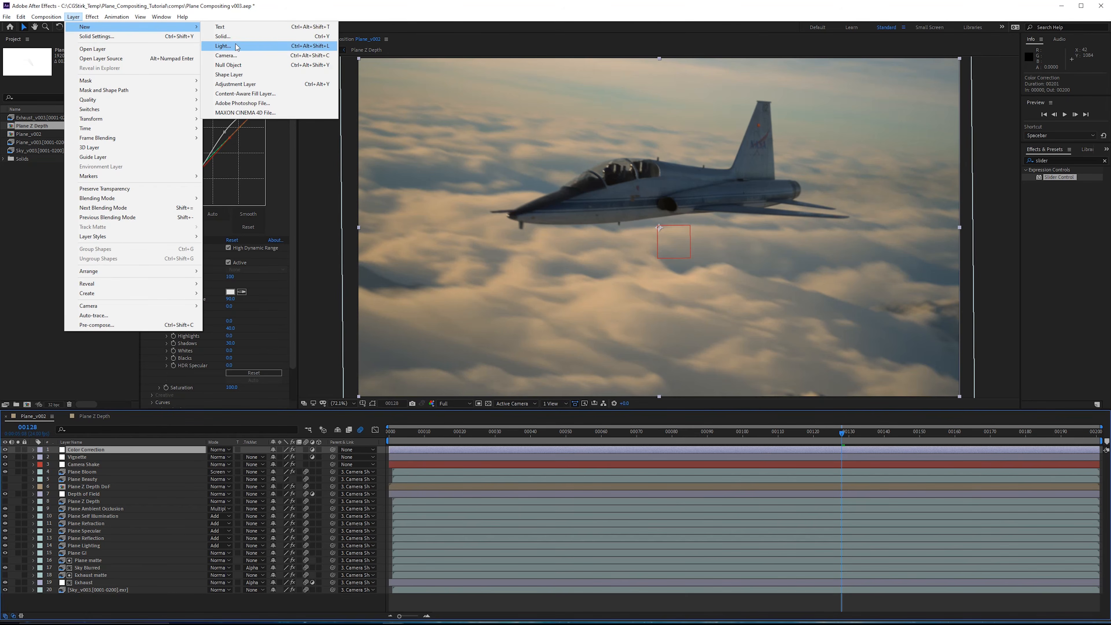
left_click(236, 83)
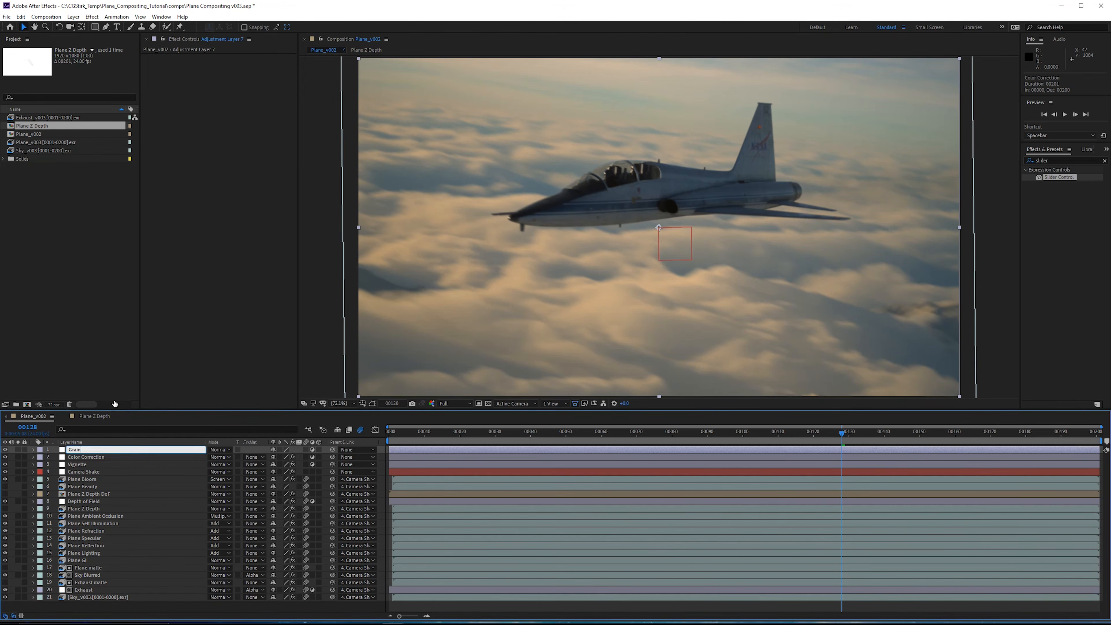
left_click_drag(90, 450, 119, 464)
Step: Apply the Add Grain effect to the Grain layer and set its Viewing Mode to Final Output
left_click(1043, 161)
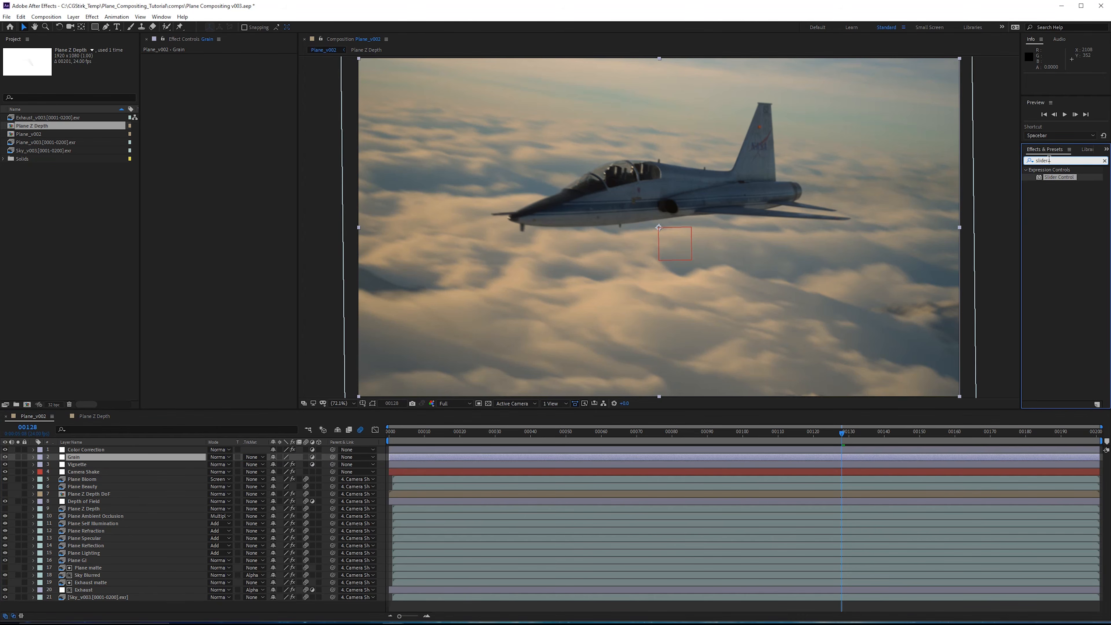
type("add ")
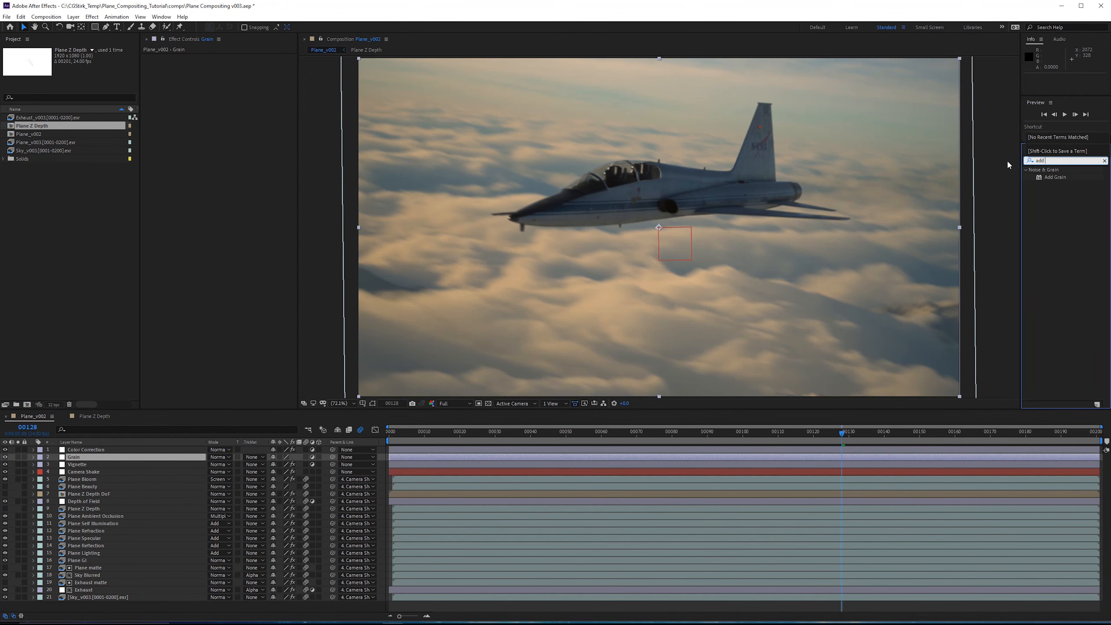
type("gra")
left_click_drag(1055, 178, 246, 173)
scroll(599, 171, "up", 1)
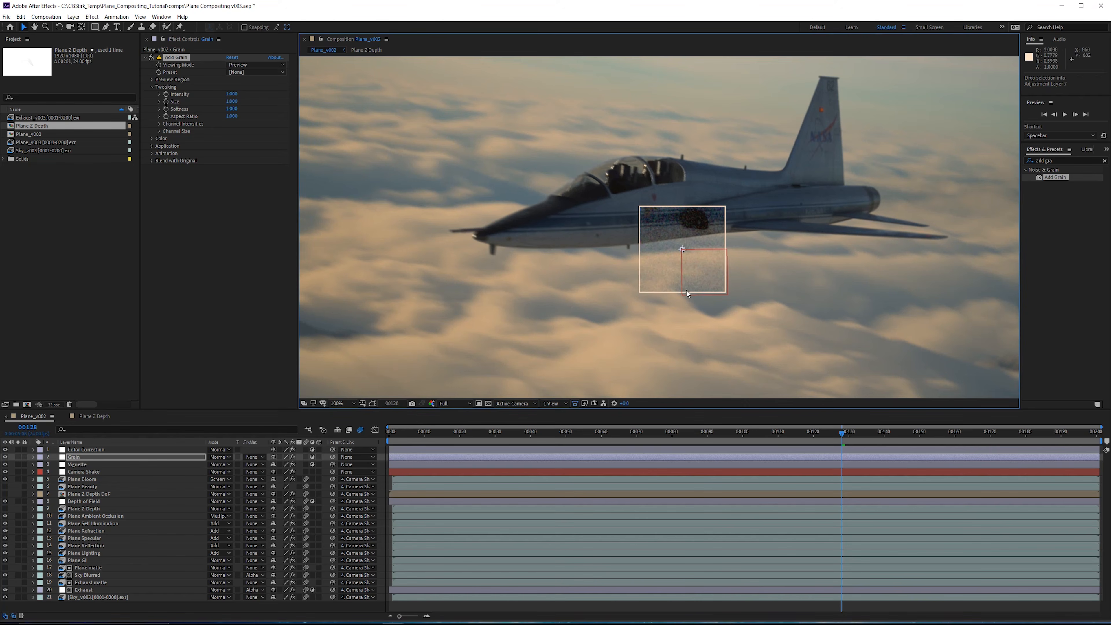
left_click(240, 66)
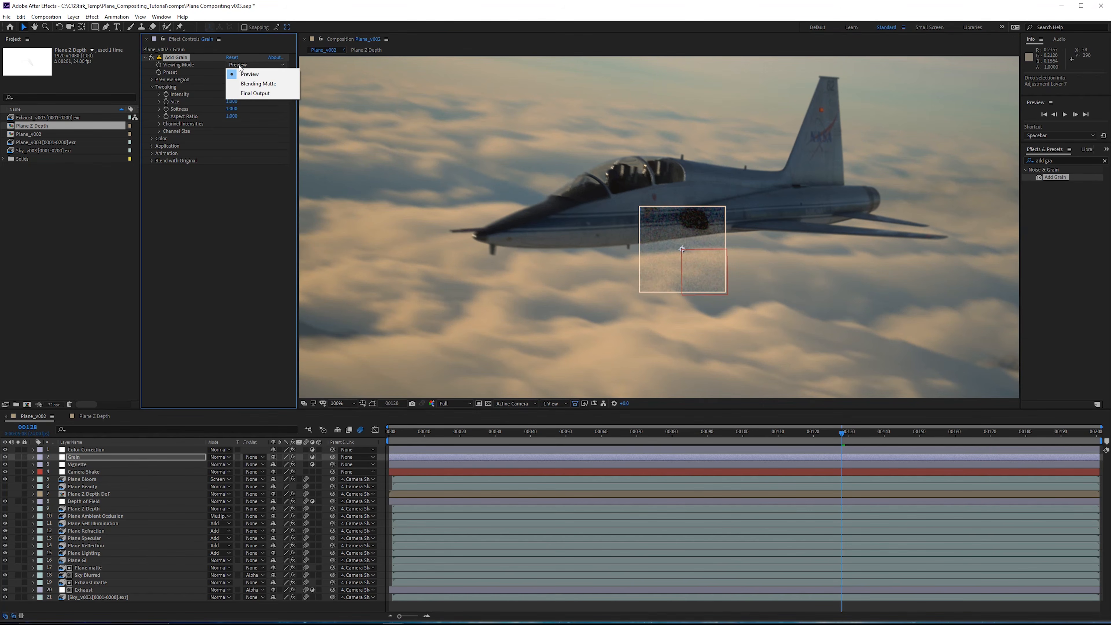
left_click(247, 92)
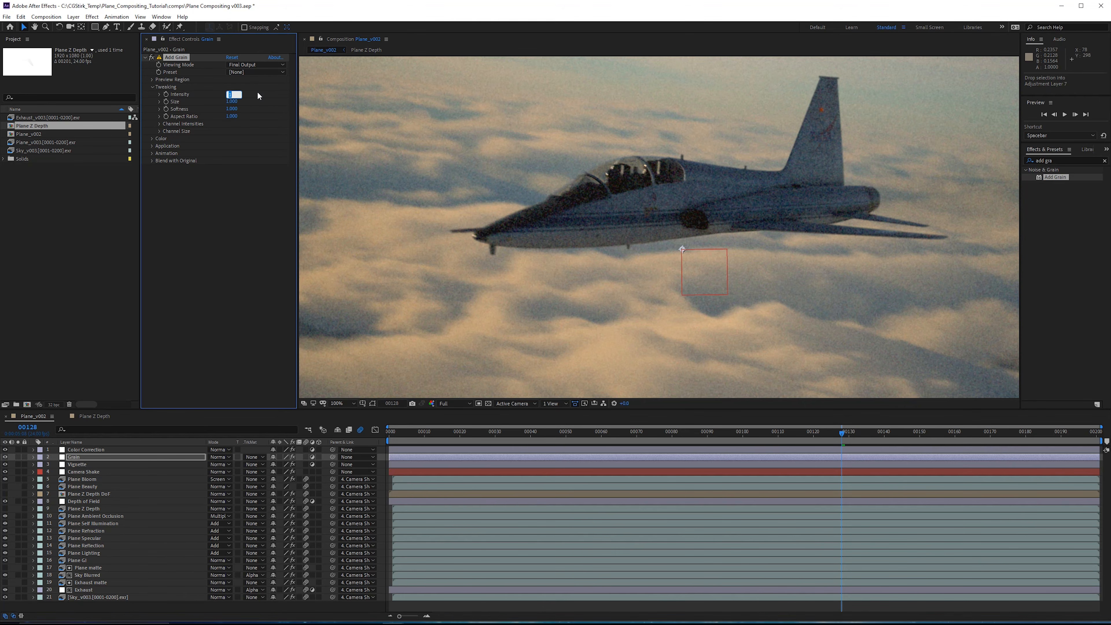
Step: Set Add Grain's Intensity and Size to 0.1 each and inspect the grain up close on the plane's fuselage
key("BackSpace")
type(".1")
key("Return")
left_click(233, 102)
type(".1")
key("Return")
scroll(689, 222, "up", 2)
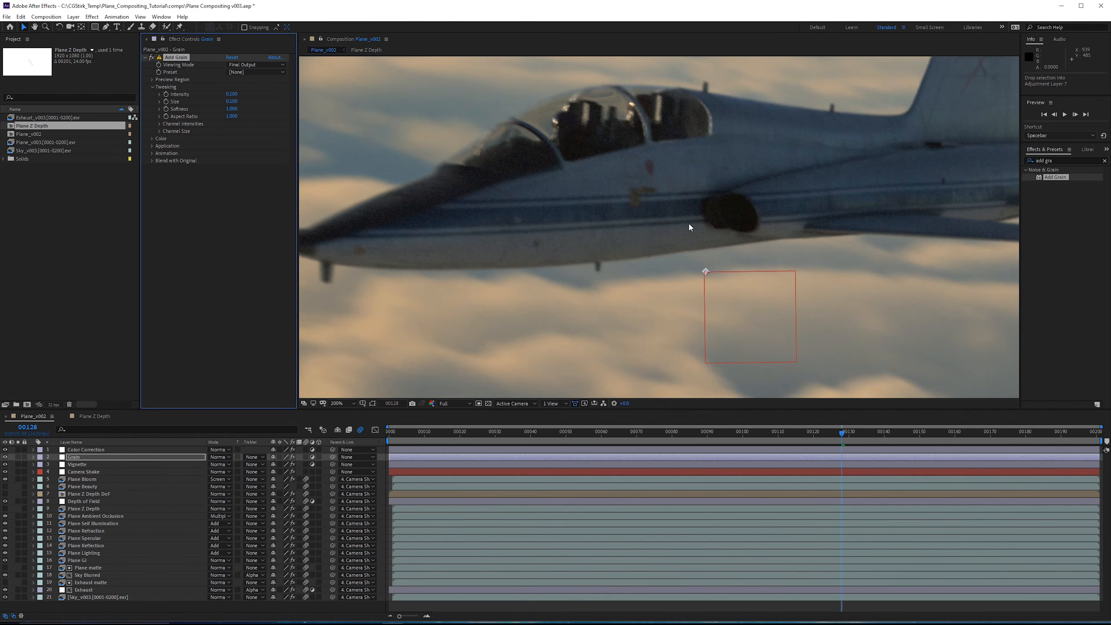
scroll(786, 245, "up", 2)
scroll(690, 247, "up", 1)
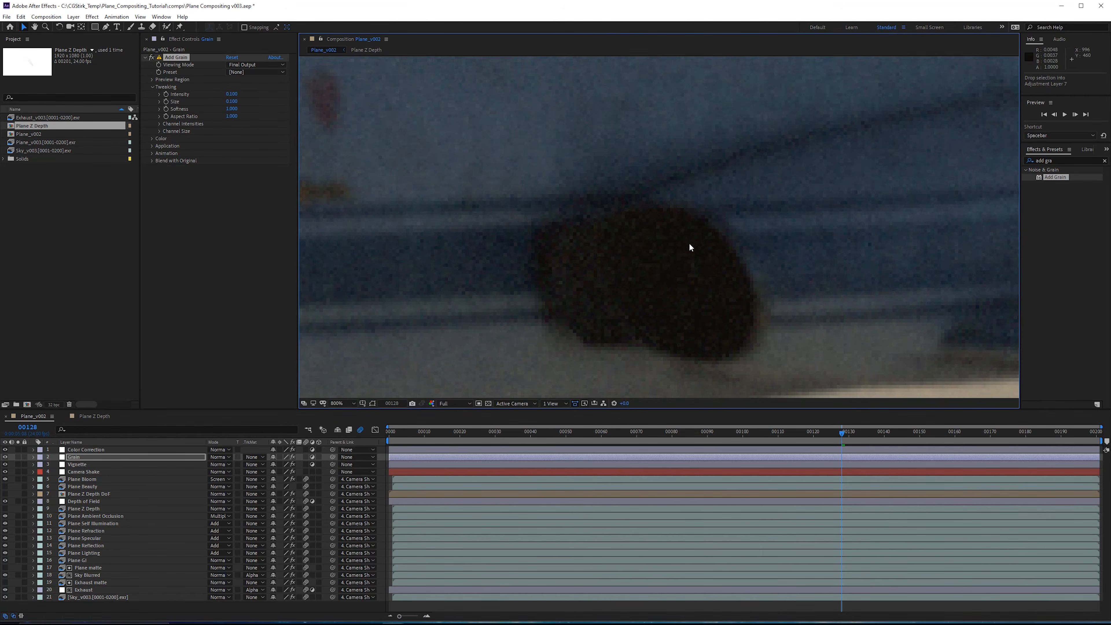
Step: Lower the Grain layer's Add Grain Intensity to 0.05
scroll(618, 242, "down", 3)
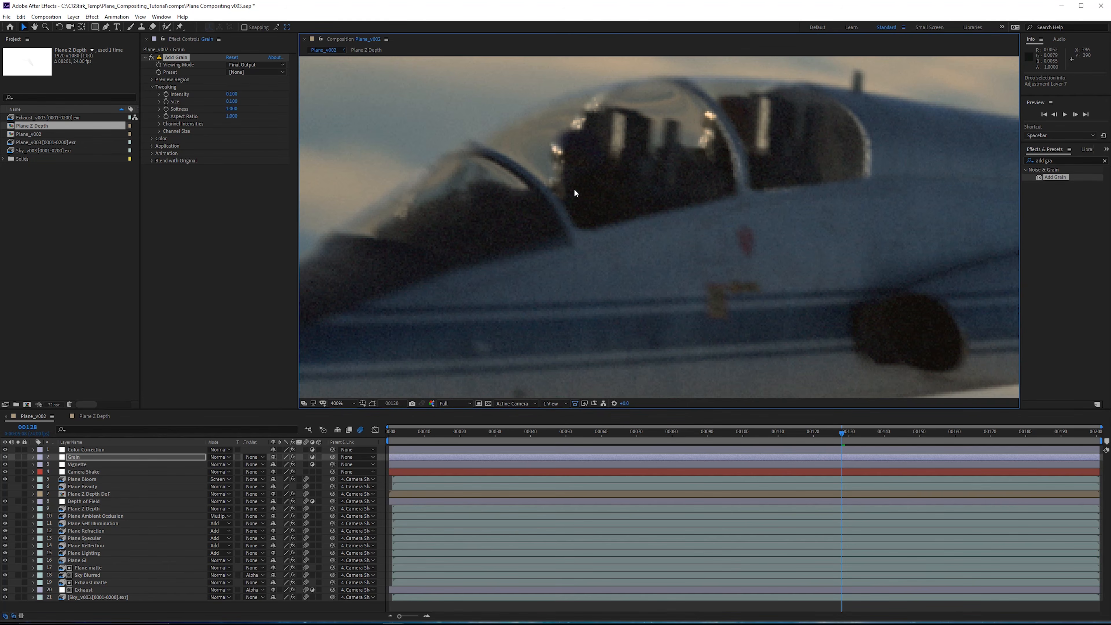
key("F3")
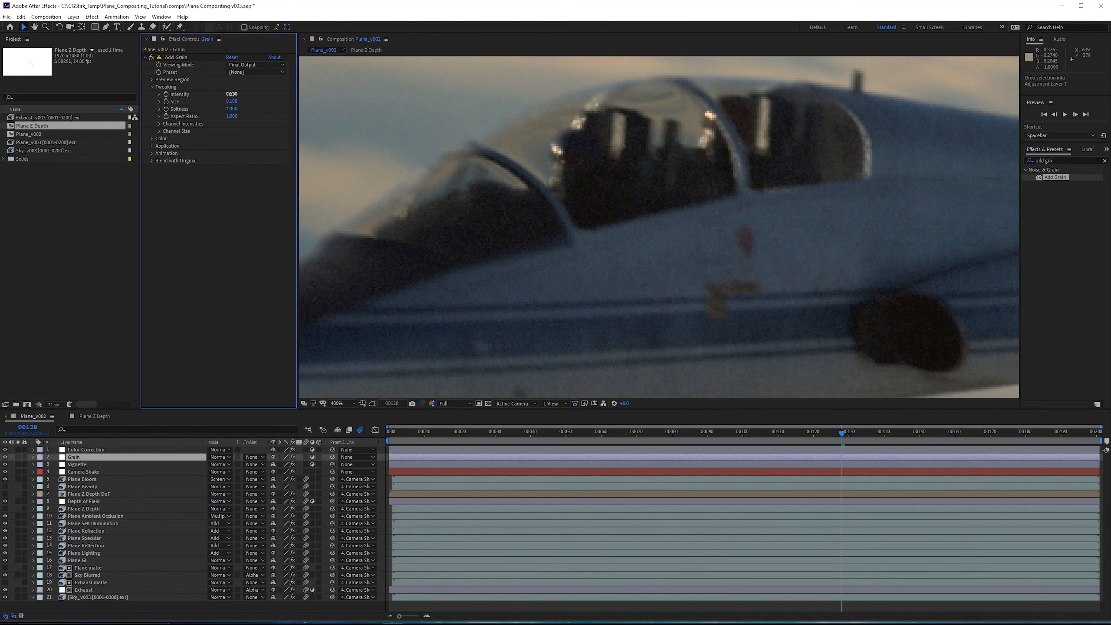
left_click_drag(232, 94, 232, 95)
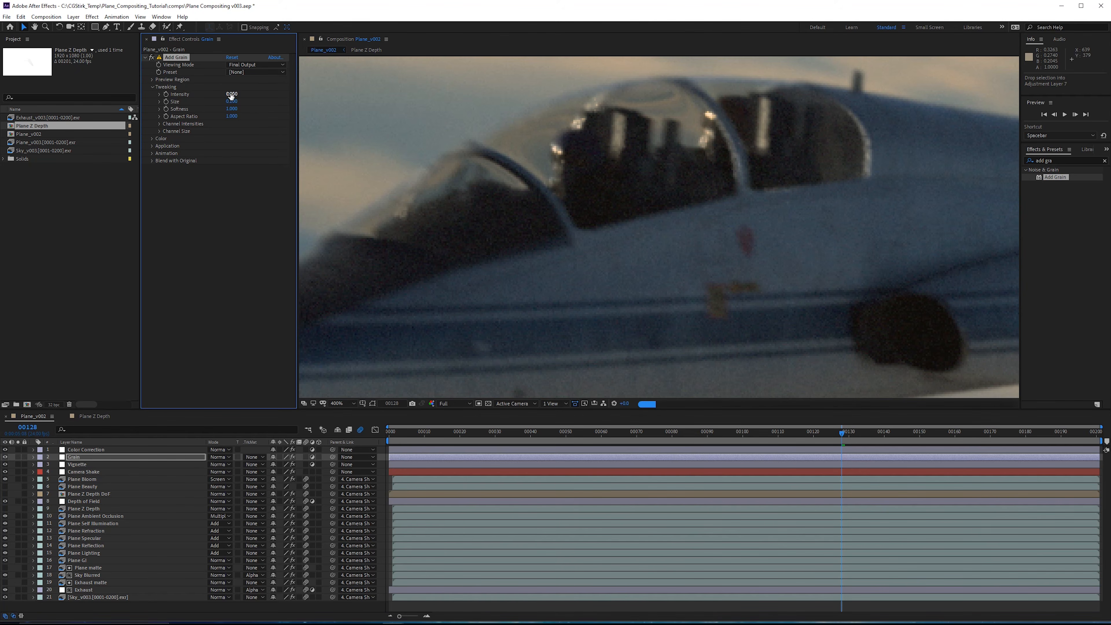
Step: Examine the grain up close across the plane's fuselage, tail and cockpit and in the surrounding clouds
scroll(460, 178, "down", 1)
middle_click_drag(639, 281, 365, 272)
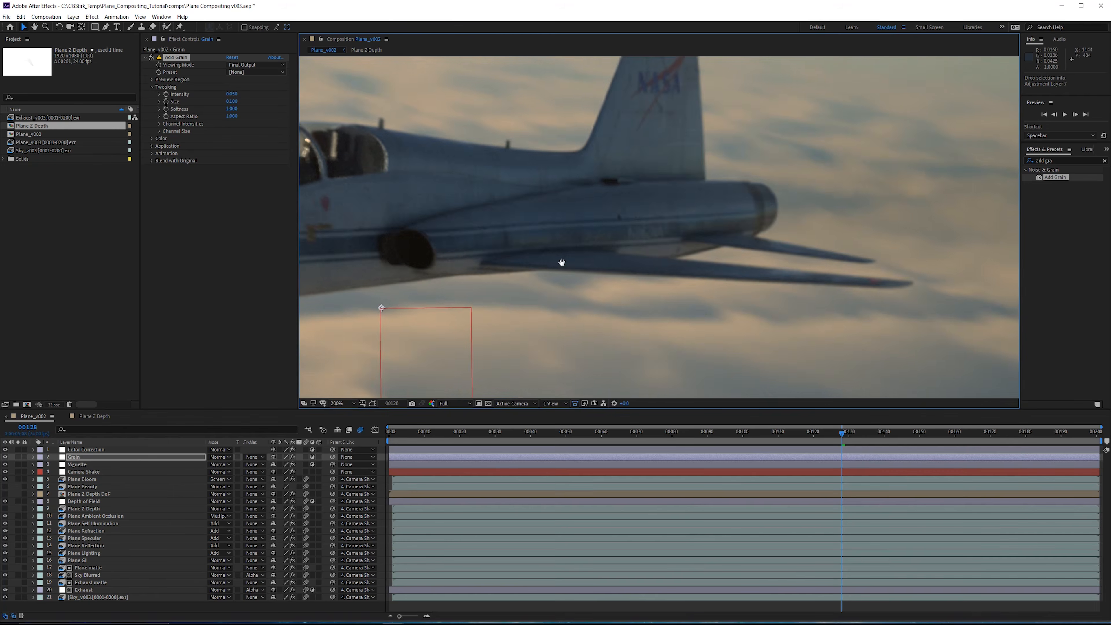
middle_click_drag(562, 262, 535, 261)
middle_click_drag(771, 136, 799, 204)
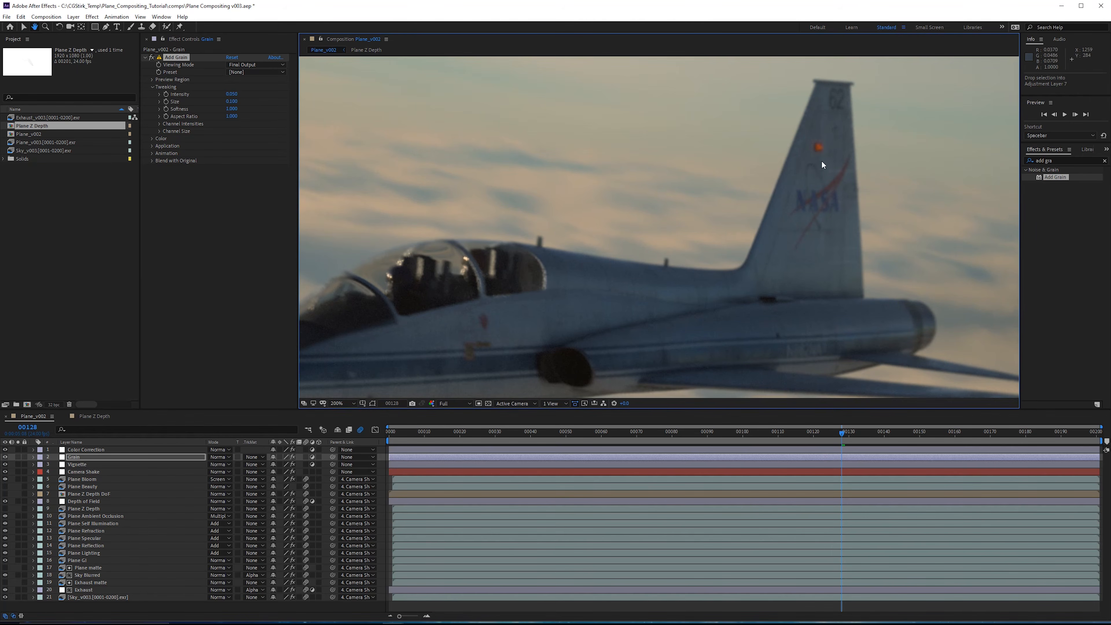
middle_click_drag(682, 314, 812, 241)
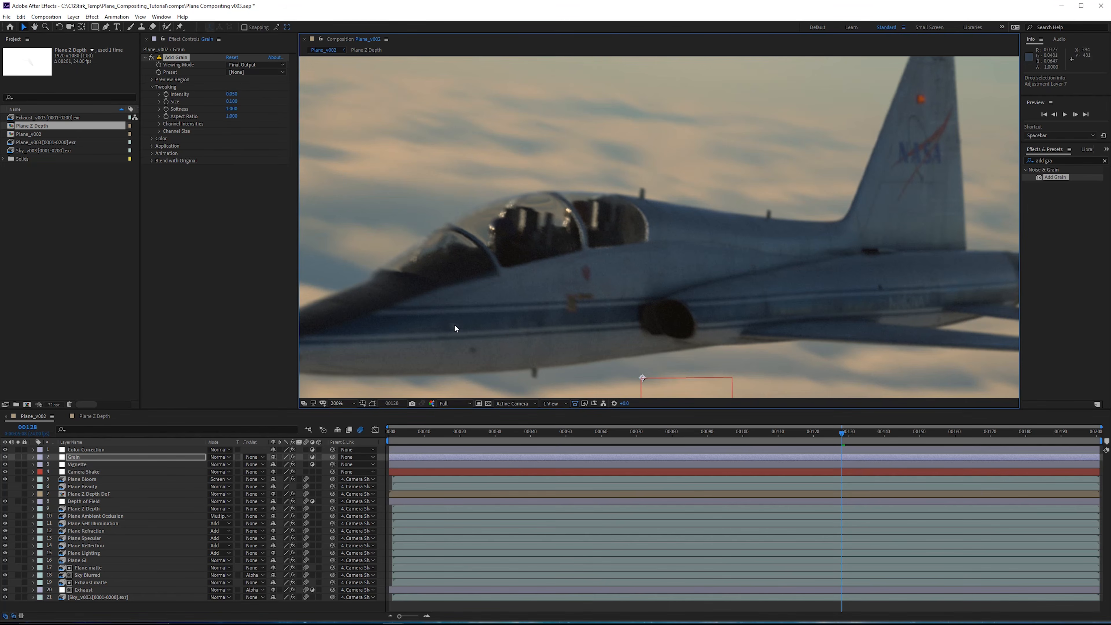
scroll(617, 293, "down", 1)
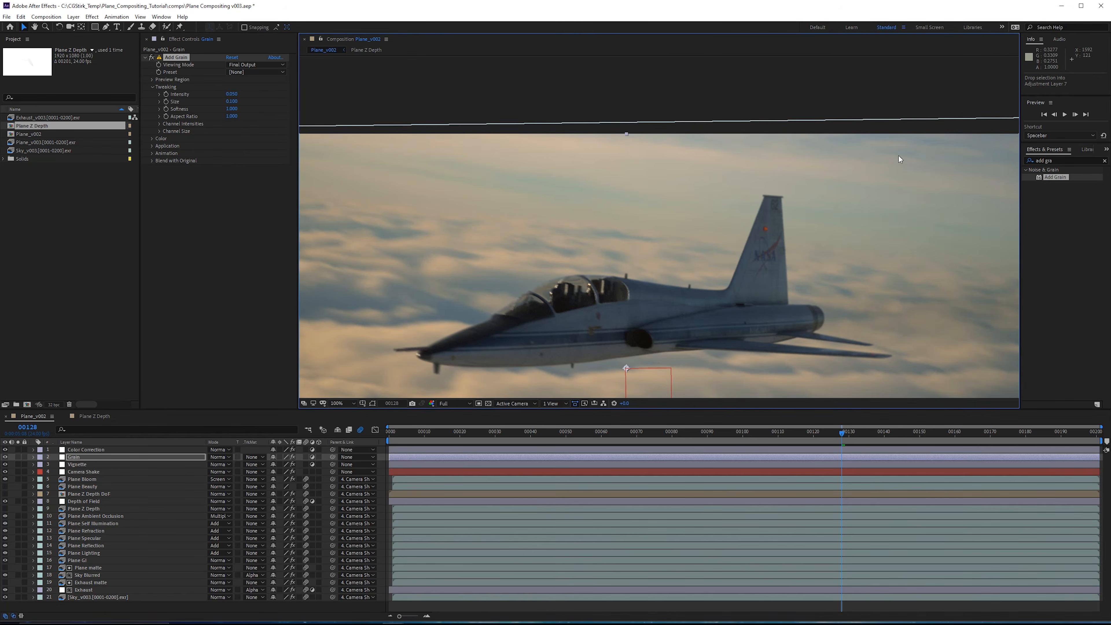
middle_click_drag(912, 257, 678, 188)
scroll(701, 232, "up", 2)
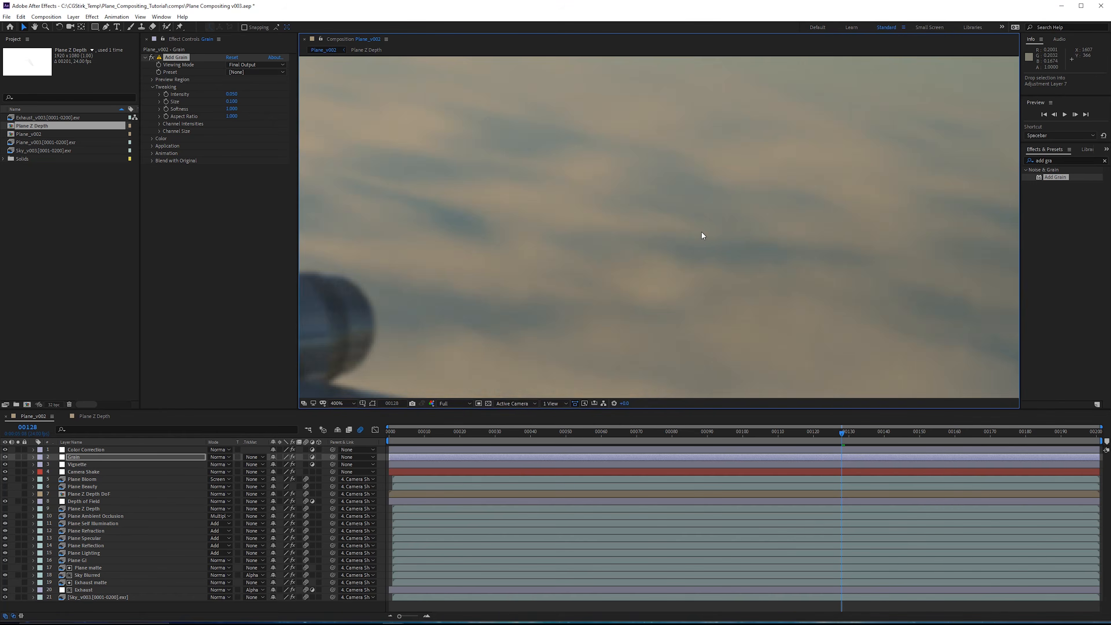
middle_click_drag(700, 233, 615, 76)
middle_click_drag(686, 350, 980, 84)
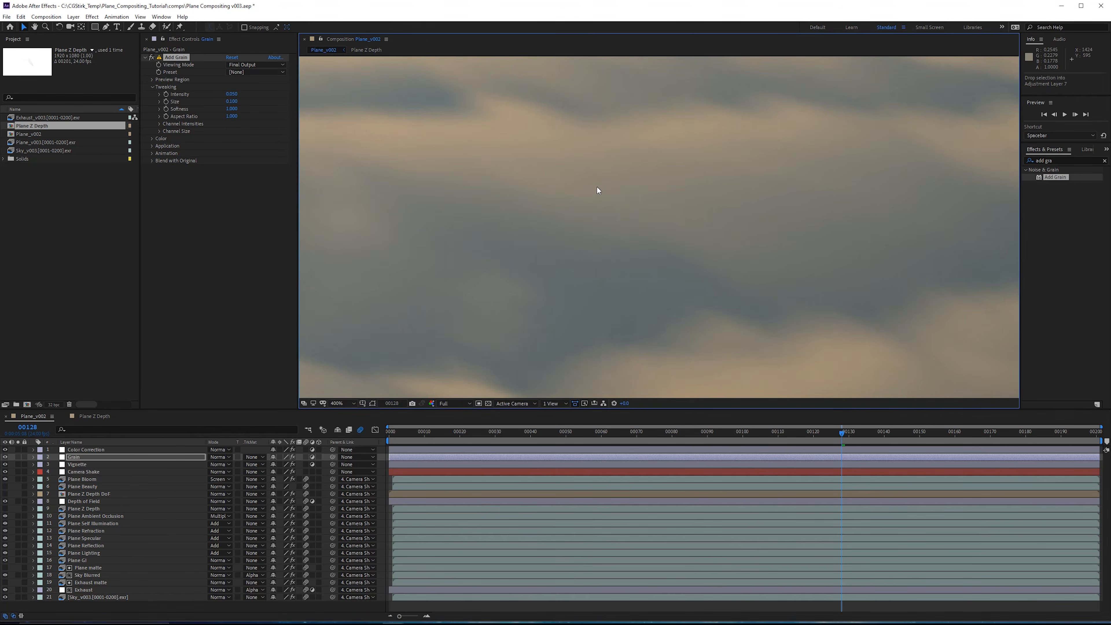
scroll(596, 187, "down", 1)
scroll(594, 186, "down", 1)
middle_click_drag(595, 186, 809, 275)
Step: Switch to the Maya scene and close the V-Ray frame buffer after viewing its RGB color channel
mouse_move(432, 624)
left_click(361, 616)
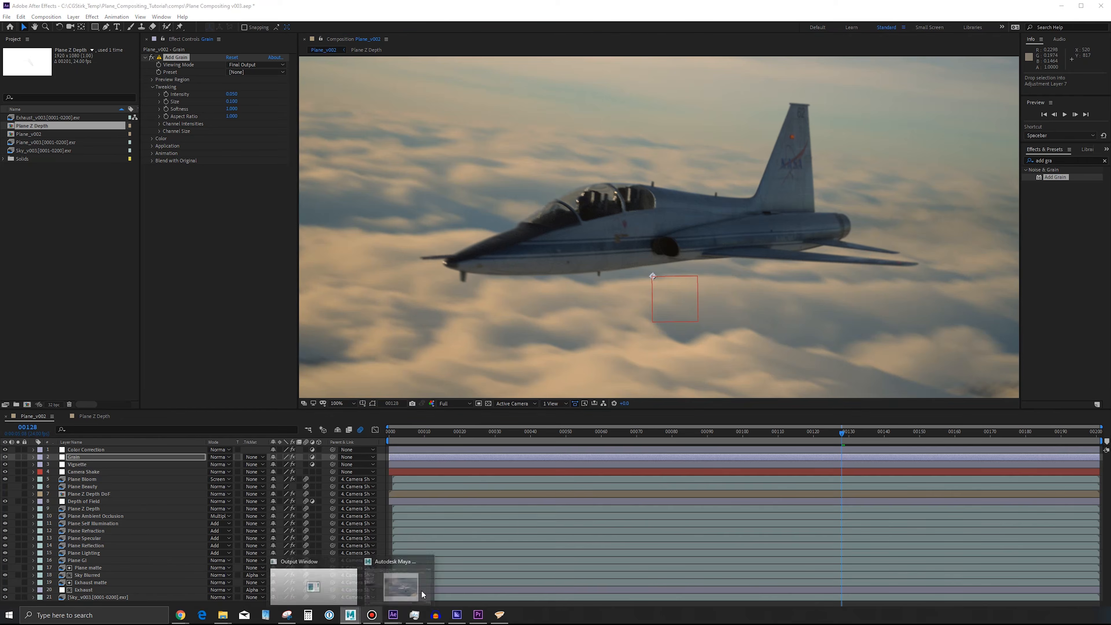
left_click(417, 586)
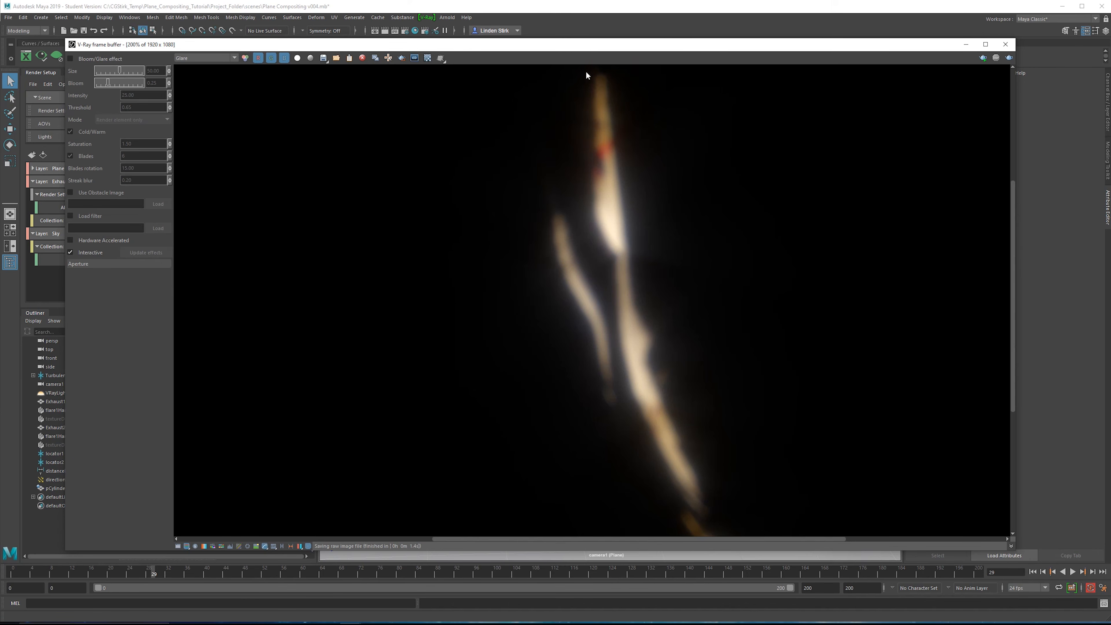
left_click(206, 66)
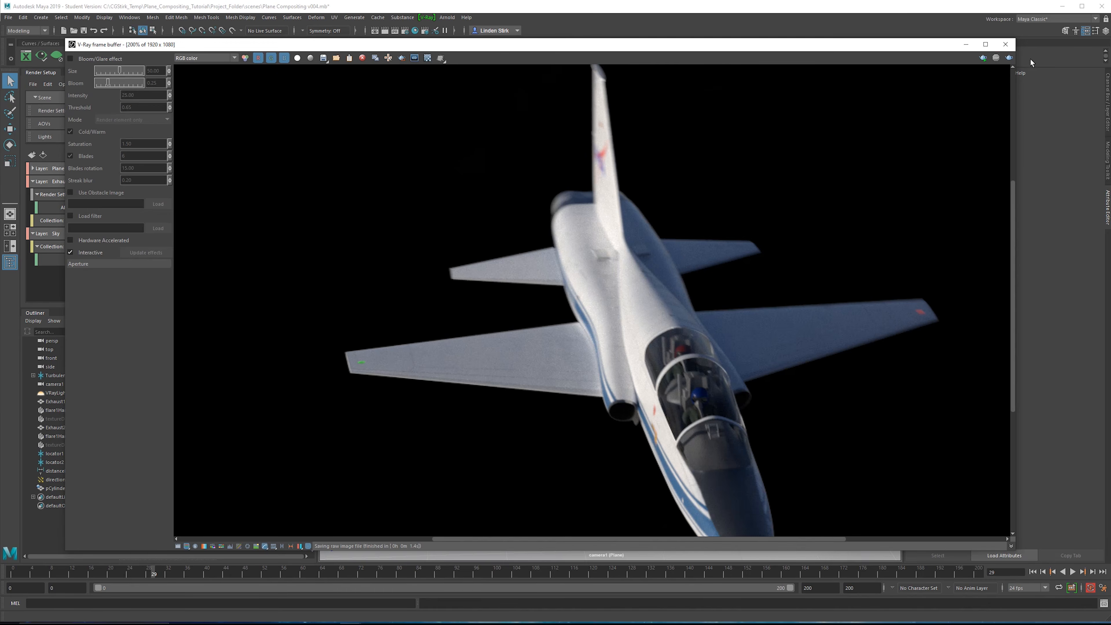
left_click(1006, 44)
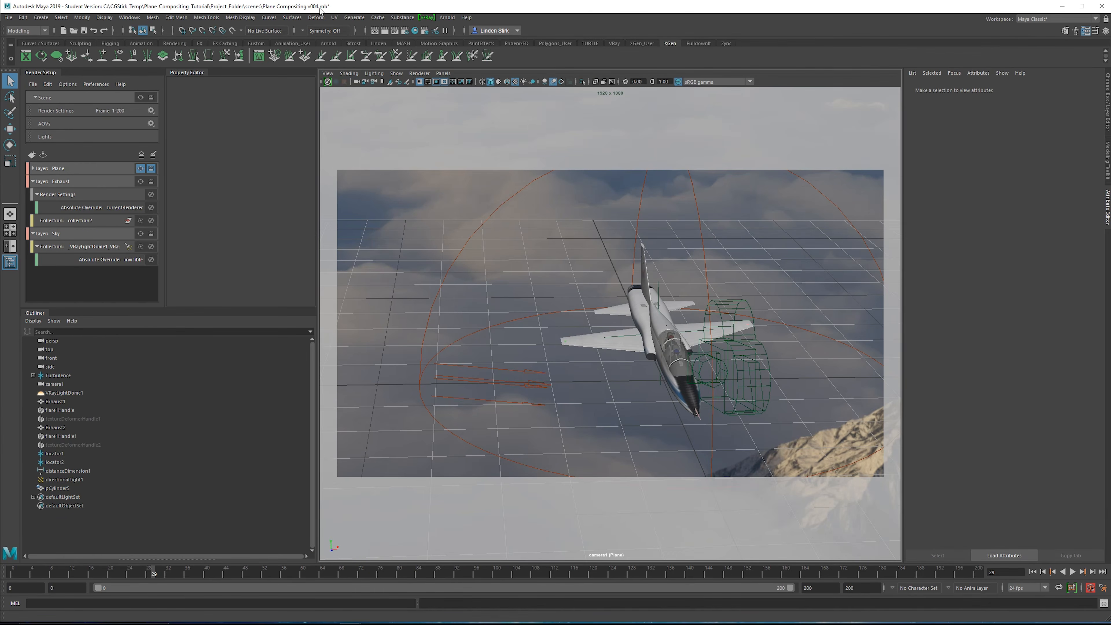
Step: Set the render version label to v004 and V-Ray's maximum render time to 1 minute, and save the scene
left_click(404, 31)
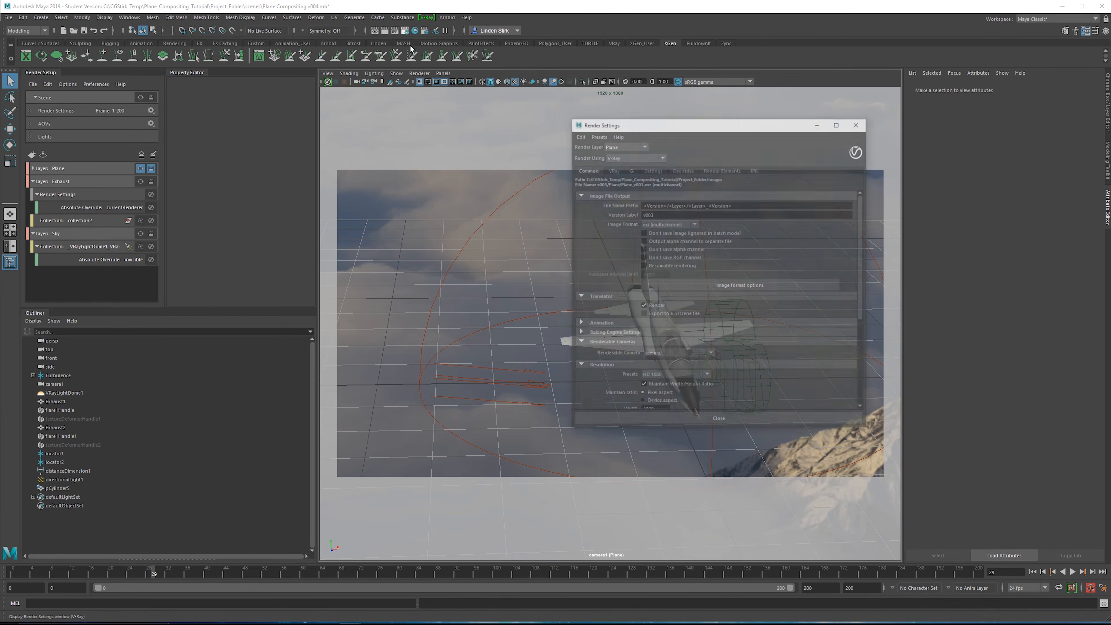
left_click(653, 214)
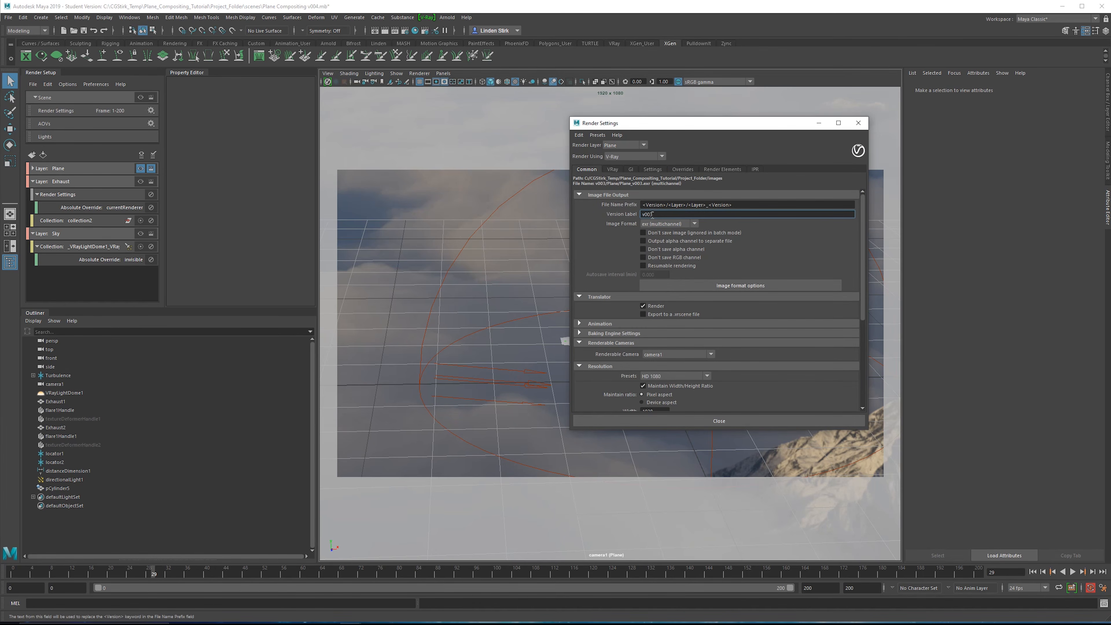
left_click(612, 169)
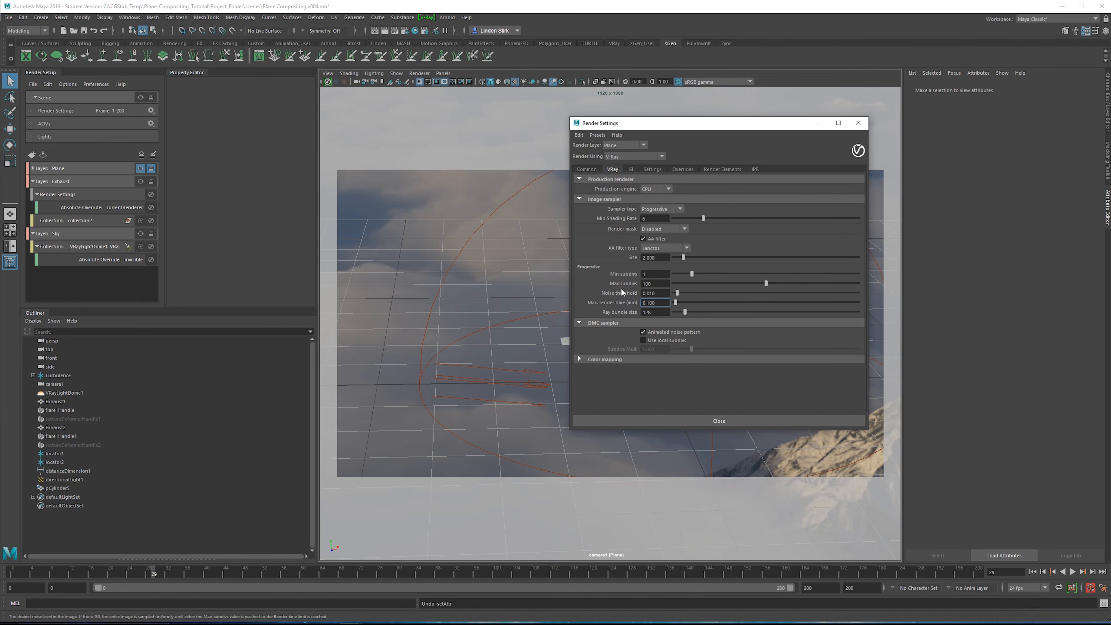
left_click_drag(664, 301, 638, 302)
type("1")
key("Return")
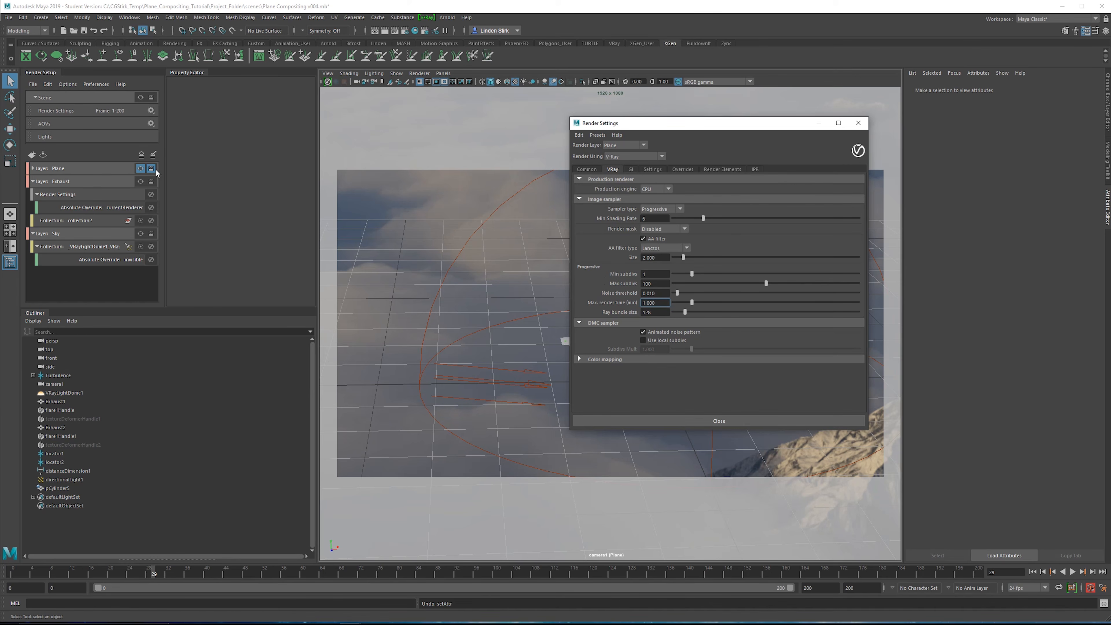
left_click(140, 169)
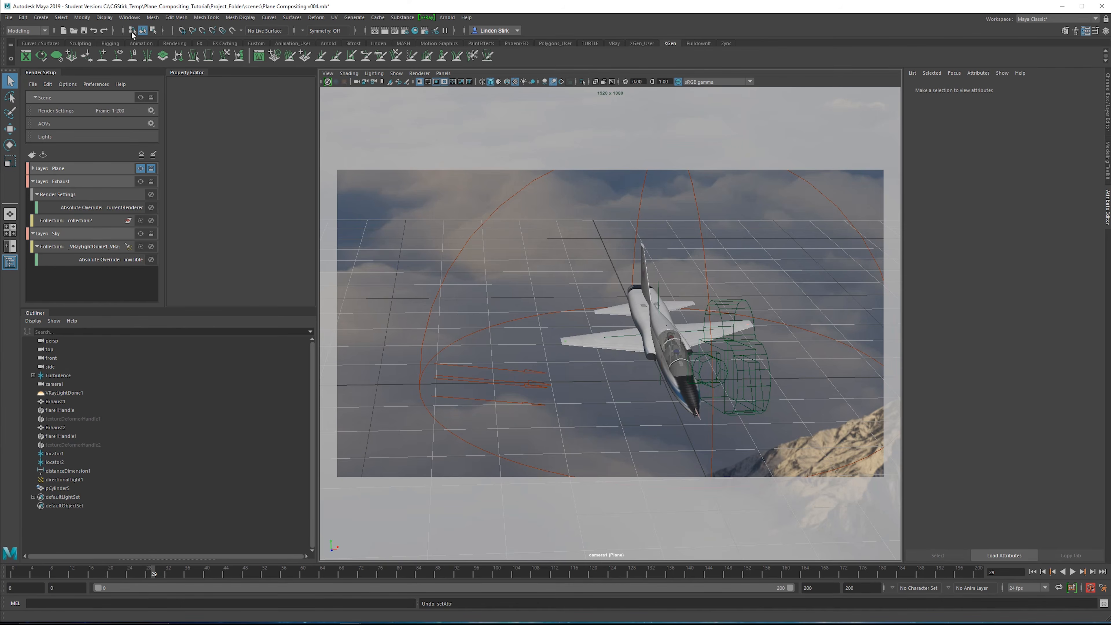
left_click(83, 31)
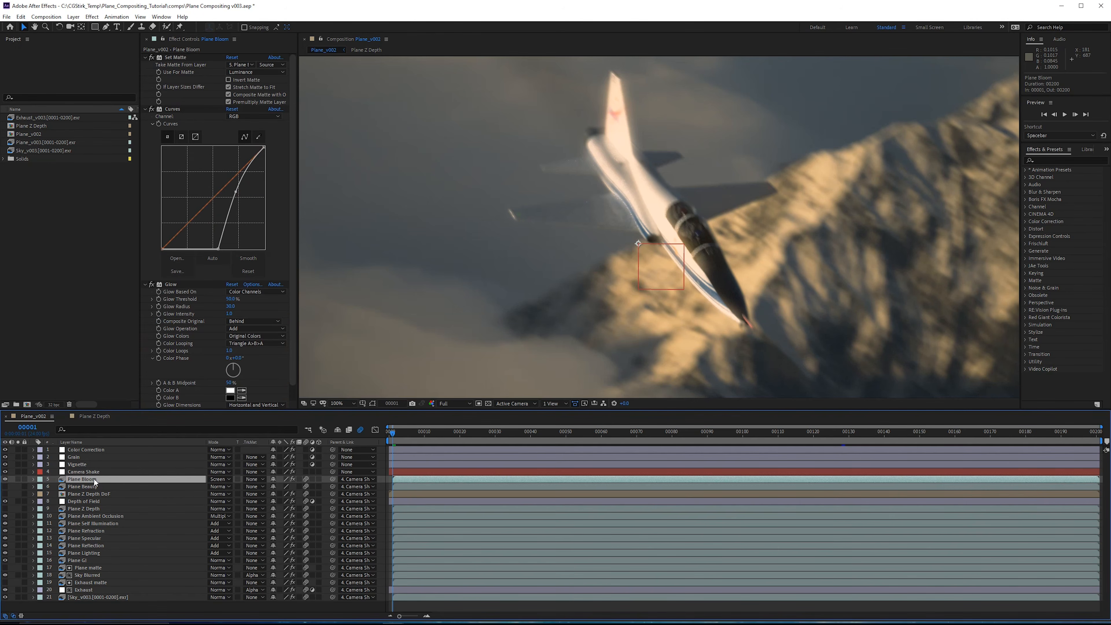
Step: Switch back to After Effects and move the Plane Bloom layer directly below the Depth of Field layer
left_click_drag(105, 479, 126, 509)
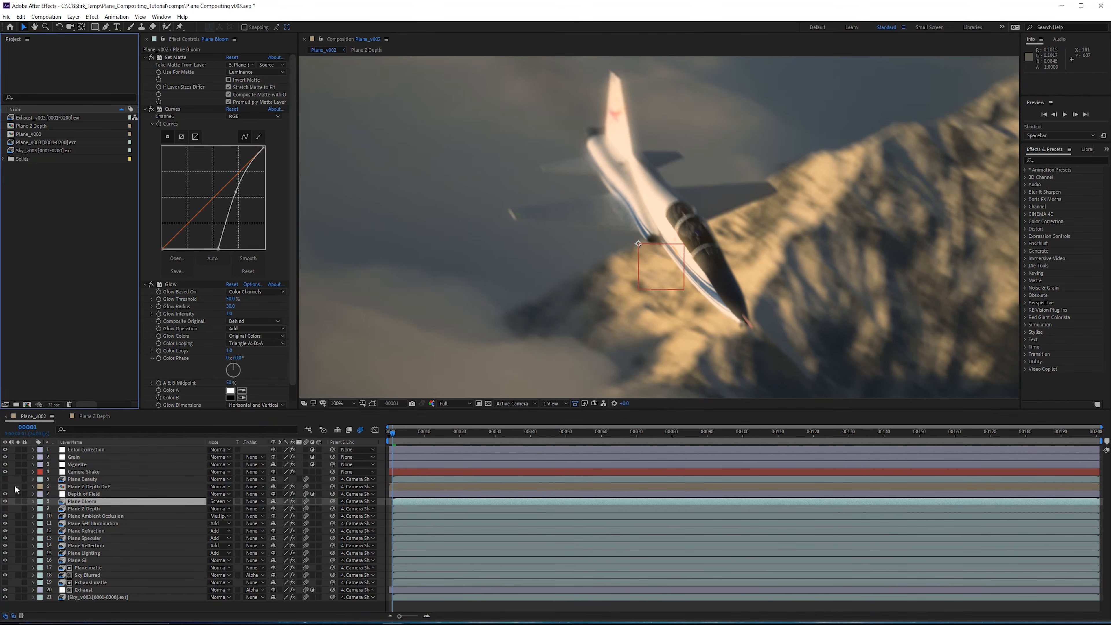
Step: Replace the Plane_v003 footage with the newly rendered Plane_v004 EXR sequence
left_click(37, 142)
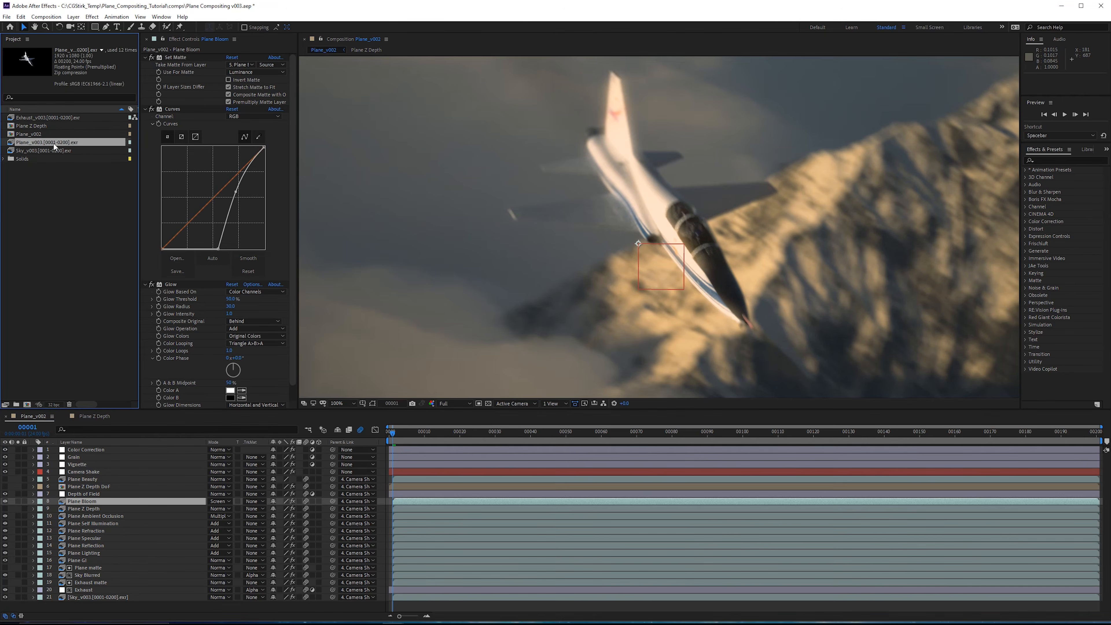
right_click(62, 147)
mouse_move(166, 216)
left_click(206, 216)
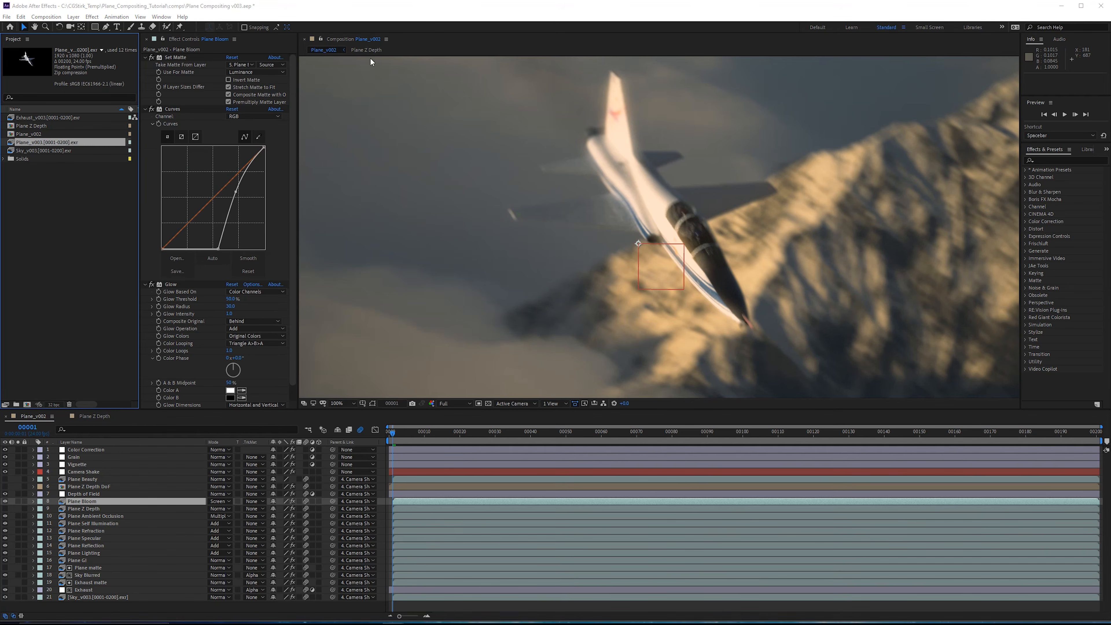
double_click(167, 84)
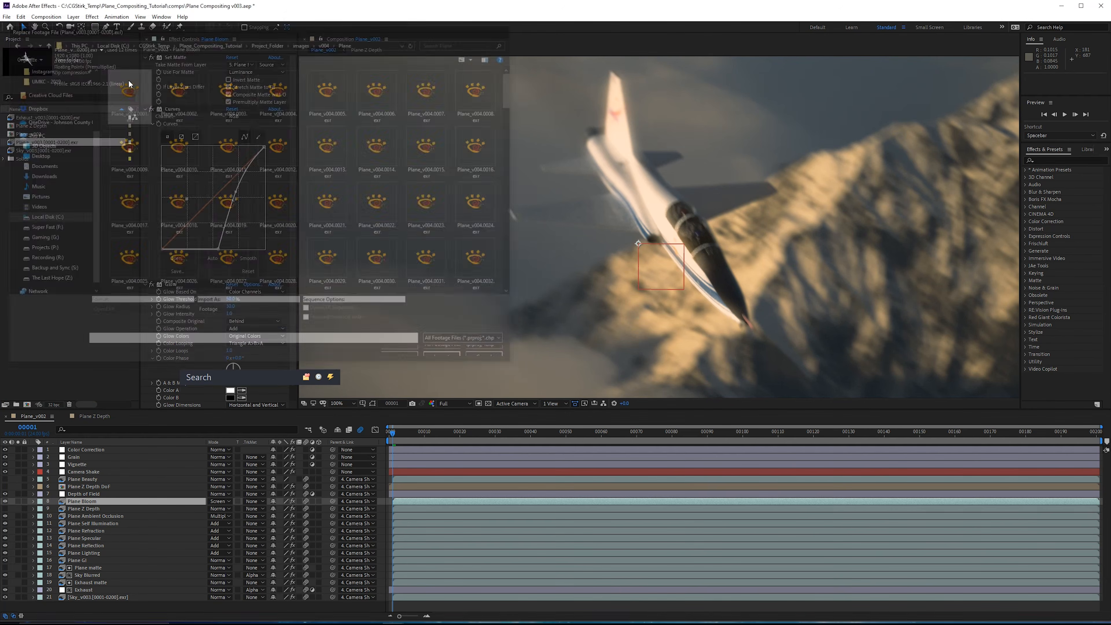
Step: Save the project as a new version named Plane Compositing v004.aep
left_click(116, 282)
key("BackSpace")
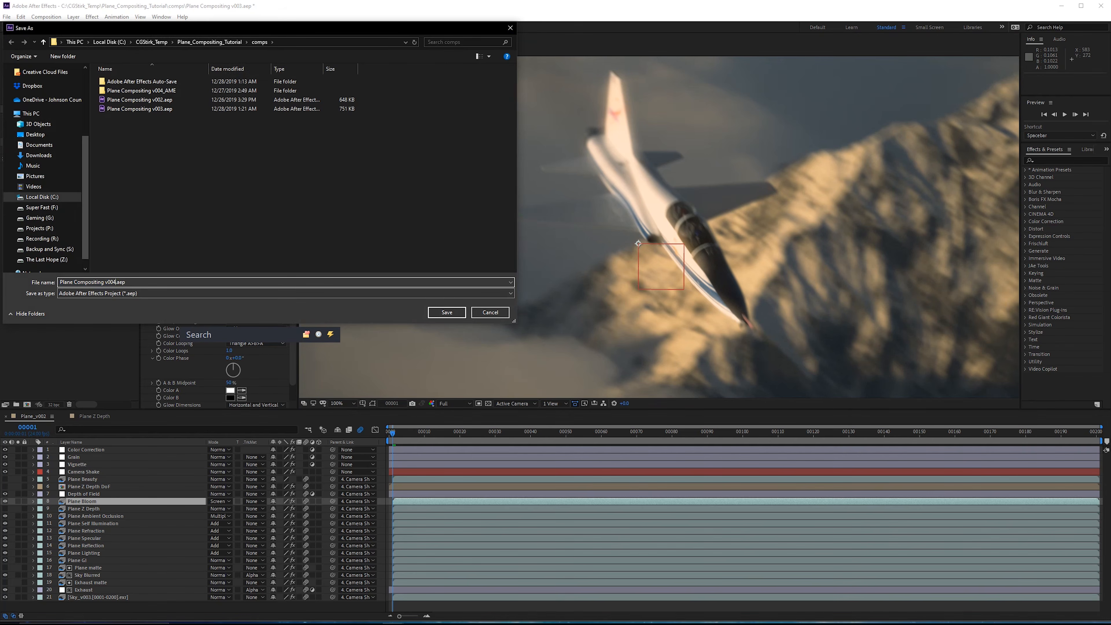
type("4")
key("Return")
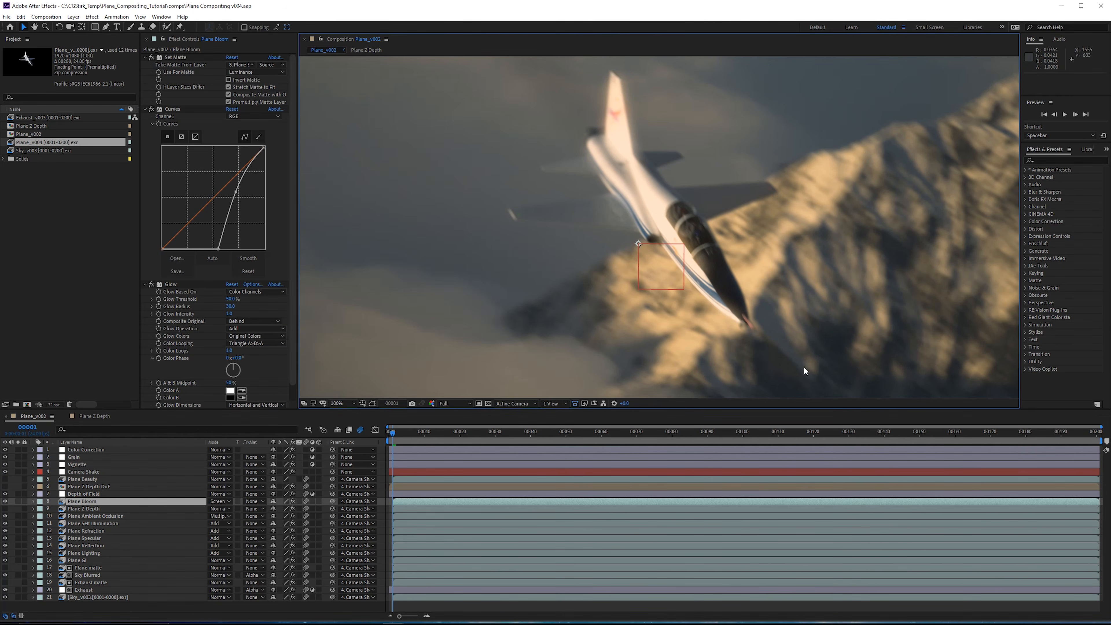
Step: Rename the Plane_v002 composition to Plane_v004 and add it to the Adobe Media Encoder queue
right_click(32, 414)
left_click(65, 264)
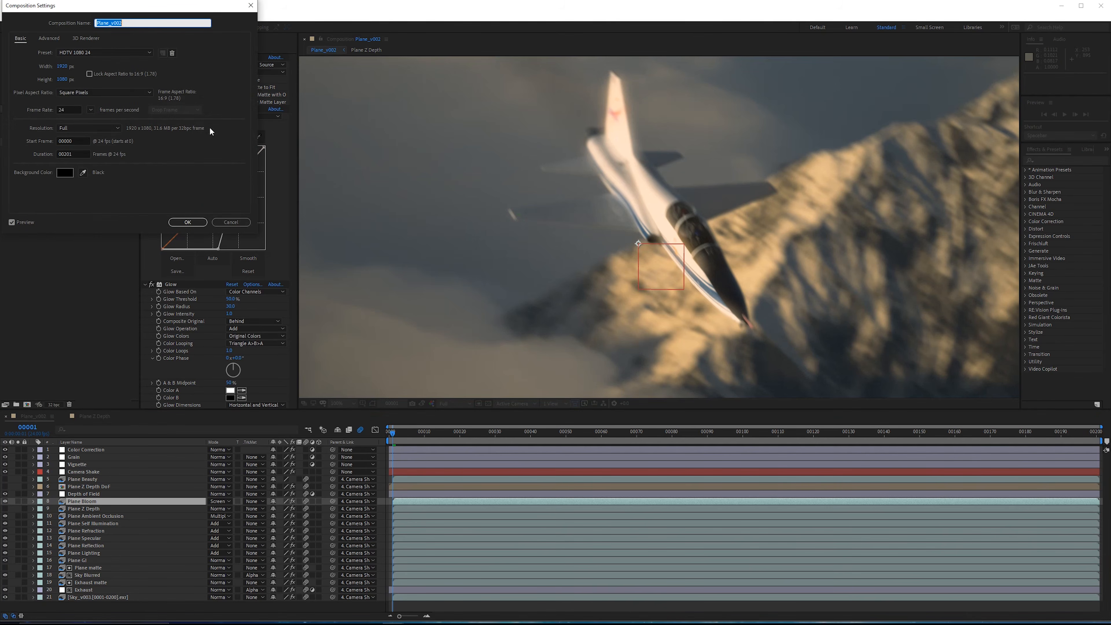
left_click(142, 22)
type("4")
key("Return")
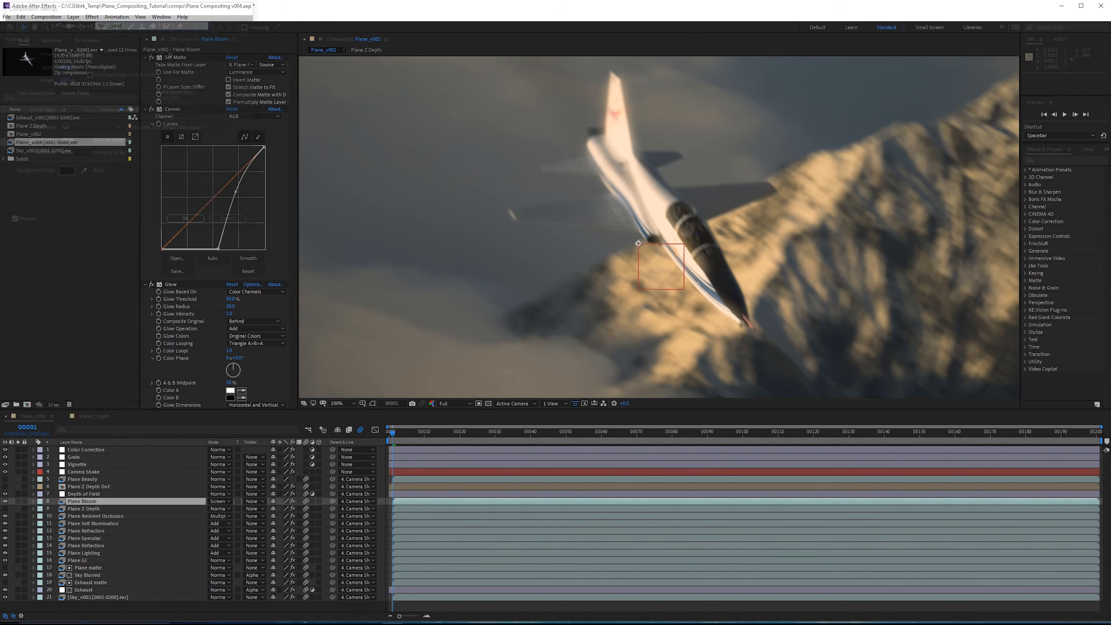
left_click(46, 17)
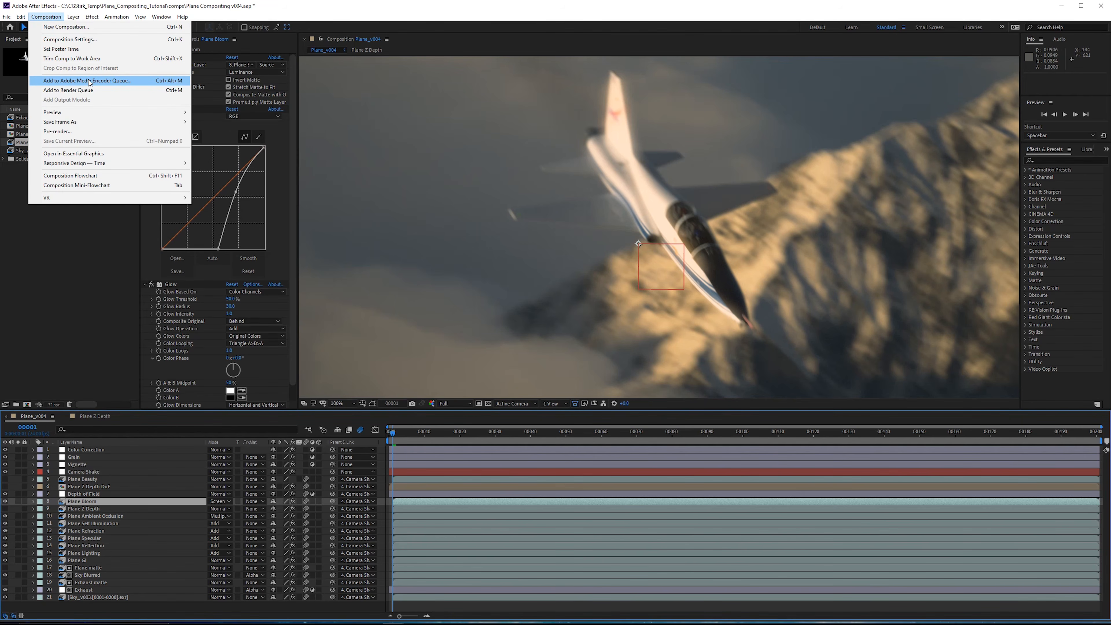
left_click(90, 80)
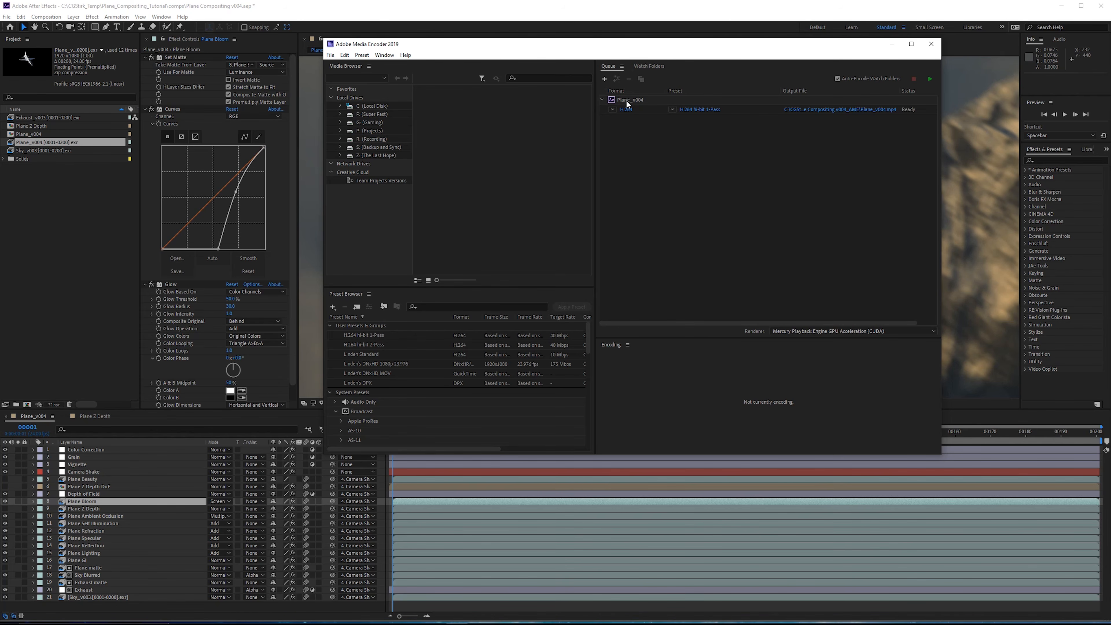
Step: Open the queued H.264 output's export settings with the Match Source - High bitrate preset and enable Render at Maximum Depth
left_click(626, 111)
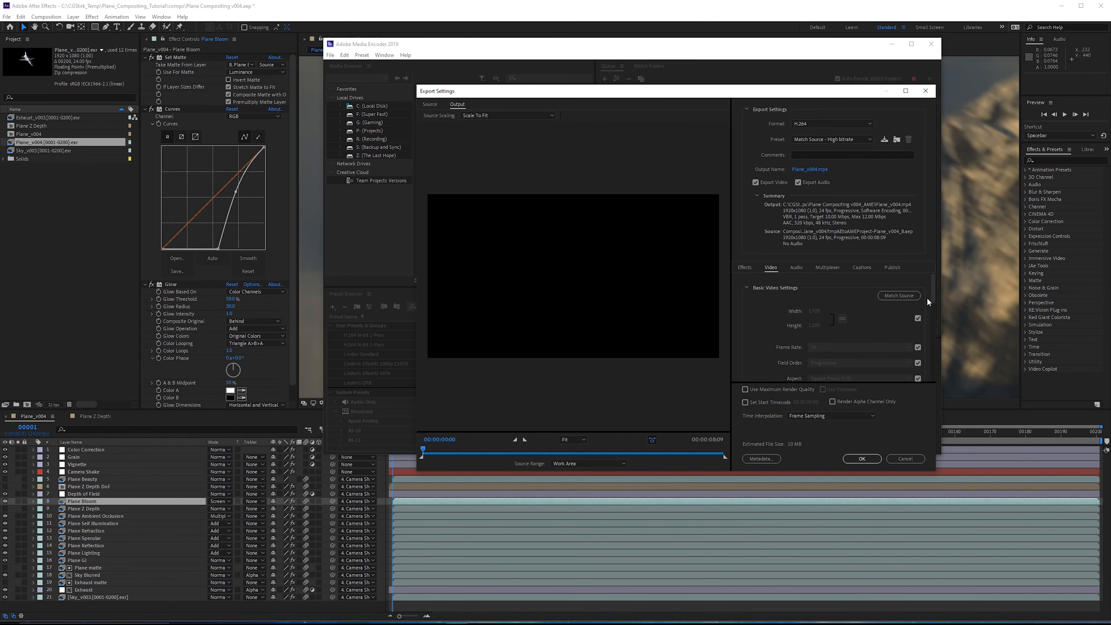
scroll(869, 298, "down", 1)
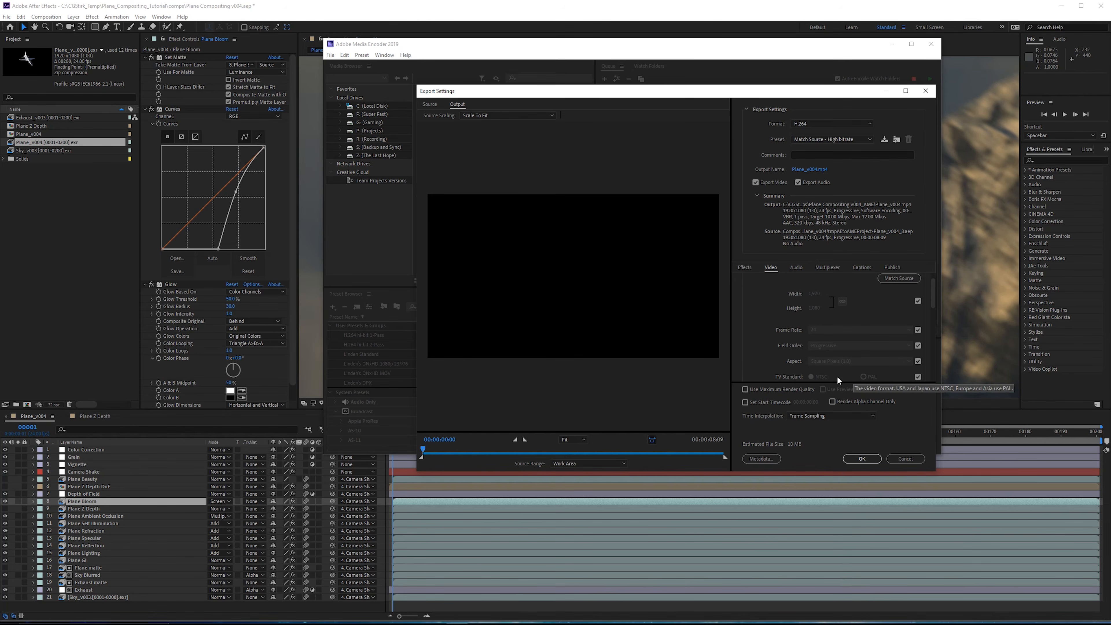
scroll(784, 322, "down", 4)
left_click(774, 325)
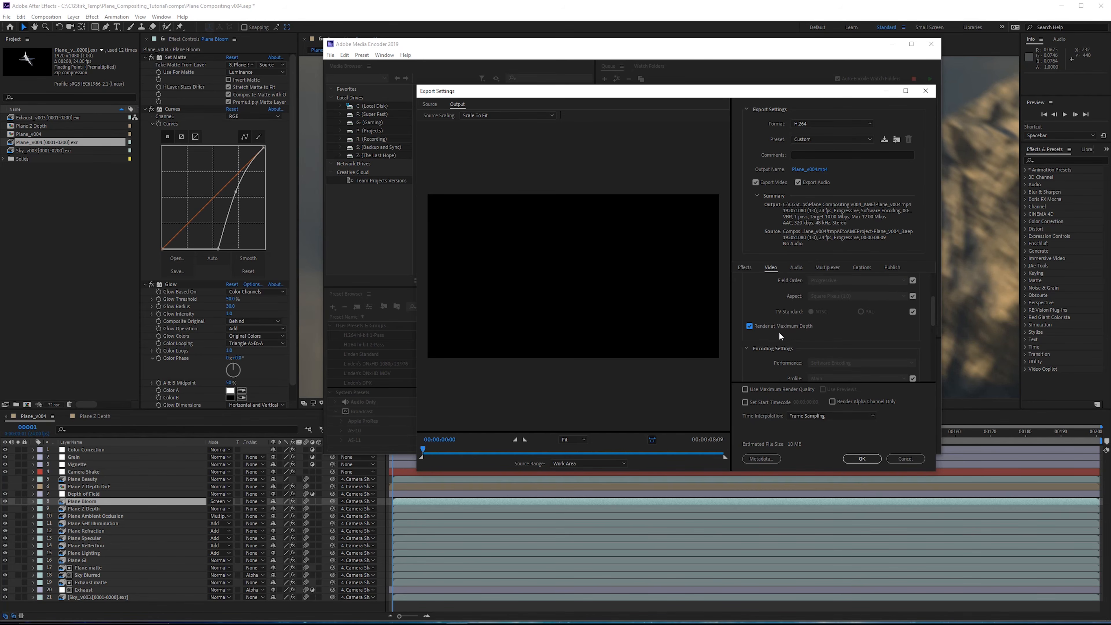
Step: Keep the bitrate encoding at VBR, 1 pass and set the target bitrate to 20 Mbps and the maximum to 25 Mbps
scroll(798, 333, "down", 8)
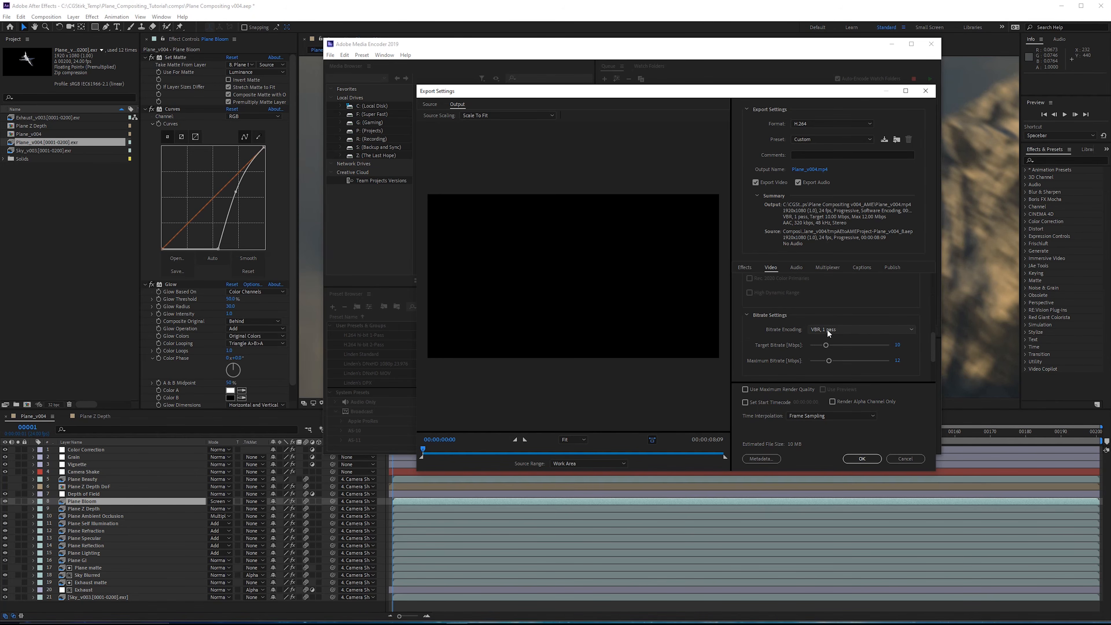
left_click(841, 329)
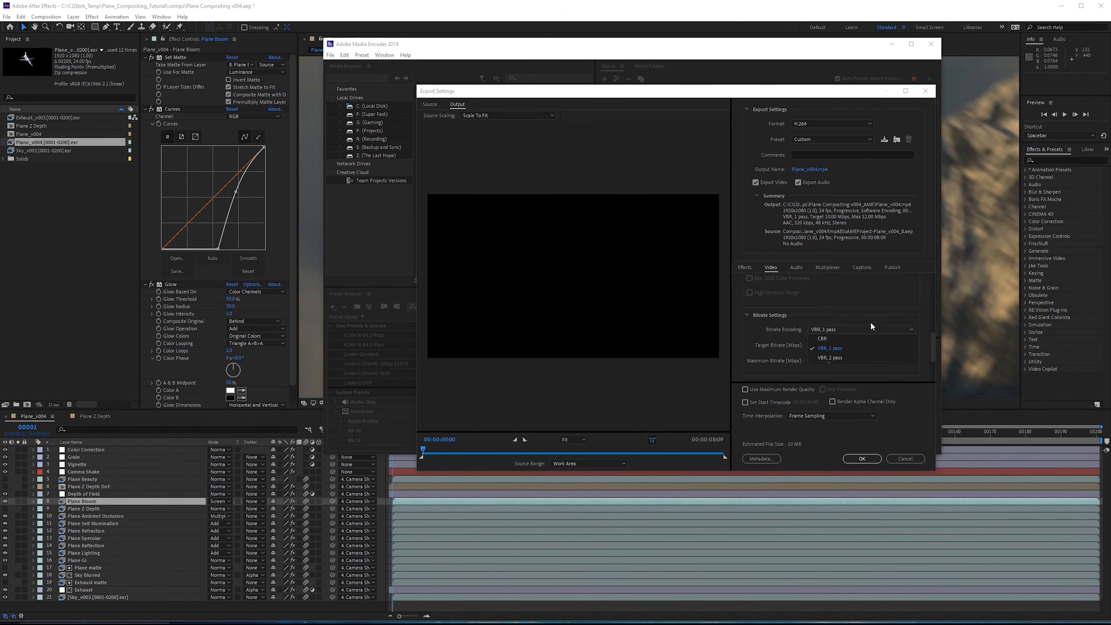
left_click(857, 305)
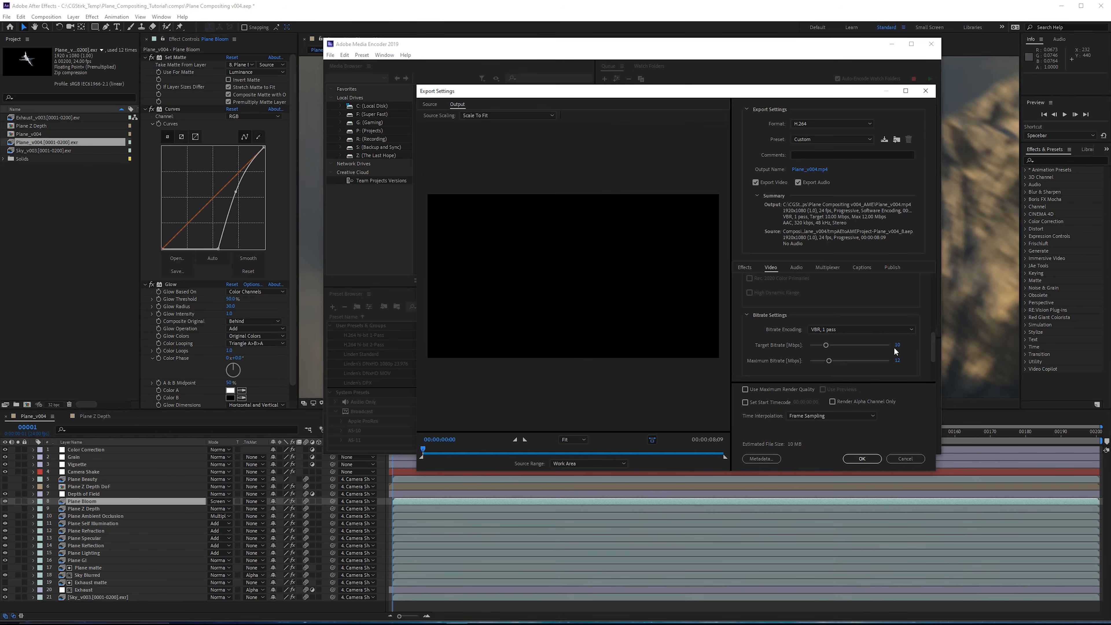
left_click(897, 345)
type("20")
key("Return")
left_click(897, 361)
type("25")
key("Return")
Step: Enable Use Maximum Render Quality, accept the export settings and start encoding the queue
left_click(753, 390)
left_click(861, 459)
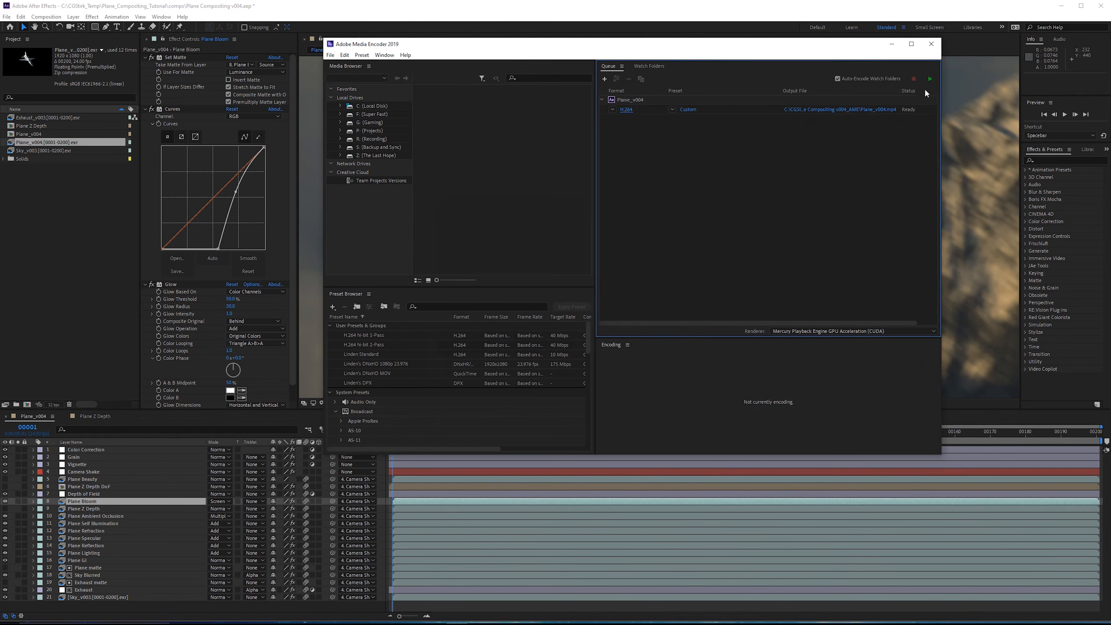
left_click(930, 78)
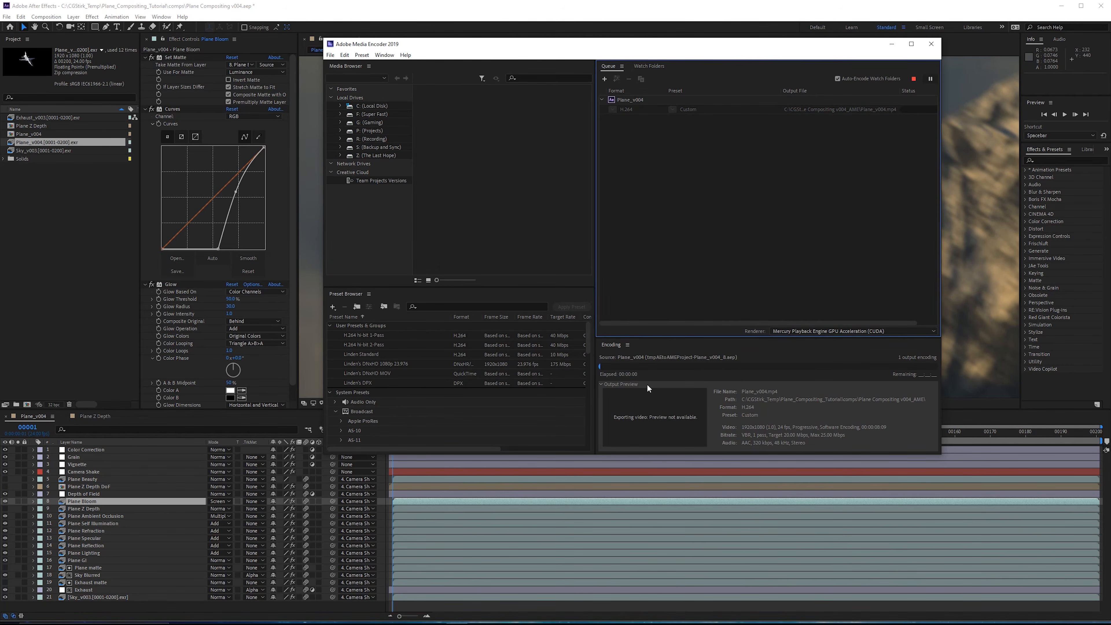